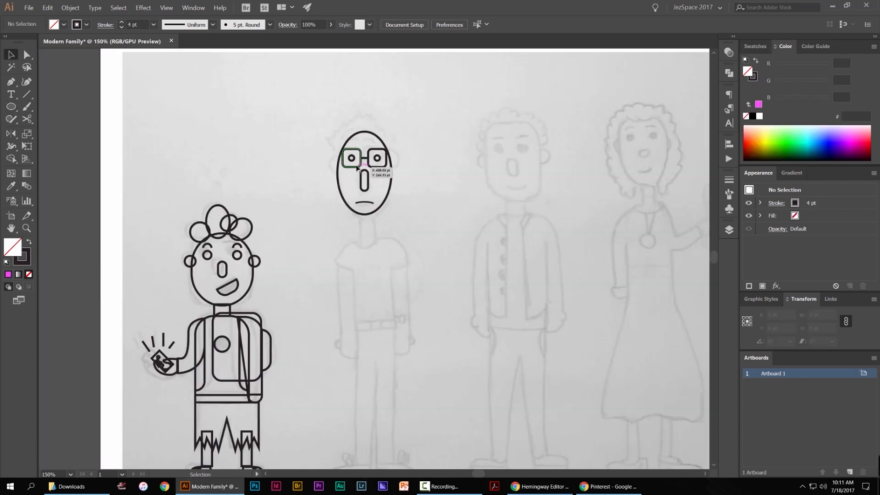
scroll(345, 146, up, 2)
scroll(315, 192, up, 2)
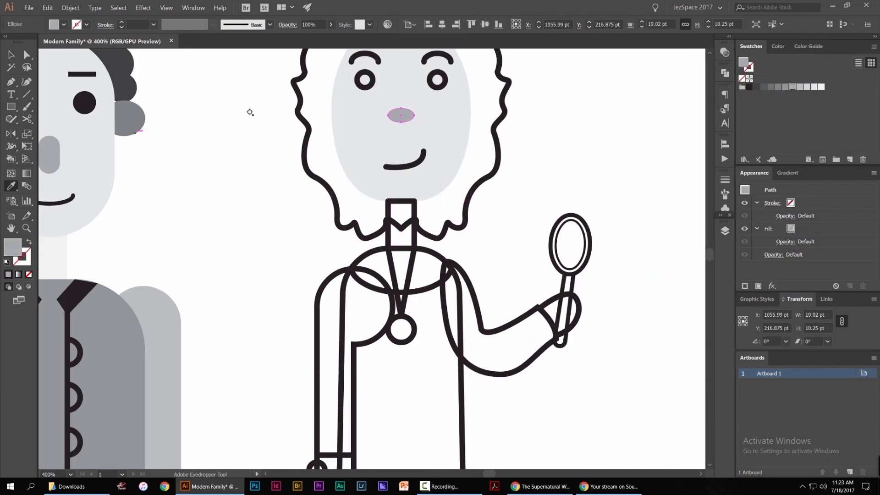
scroll(250, 111, up, 3)
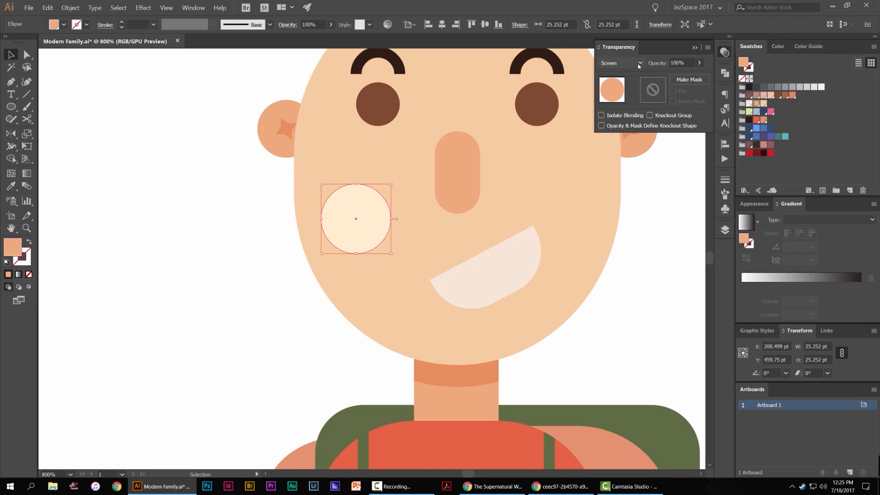
key(Tab)
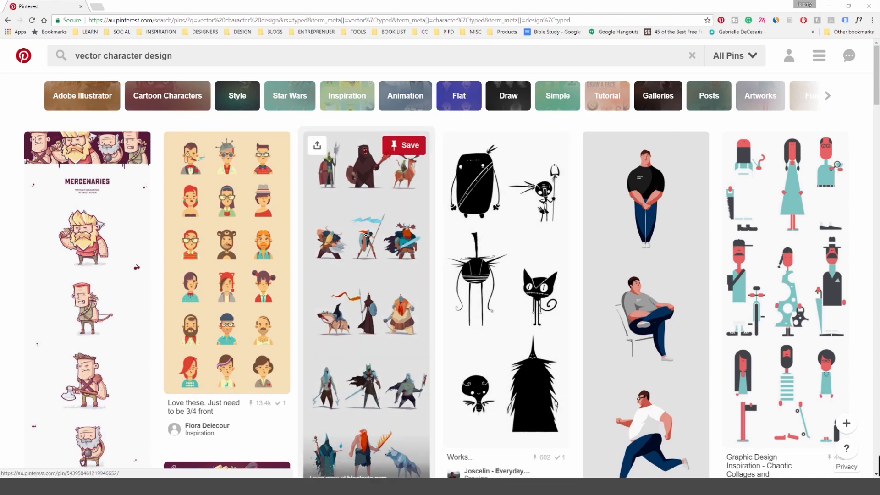
- Browse the Pinterest results for "vector character design" to study character styles, proportions and simple flat shapes for inspiration
scroll(383, 264, down, 1)
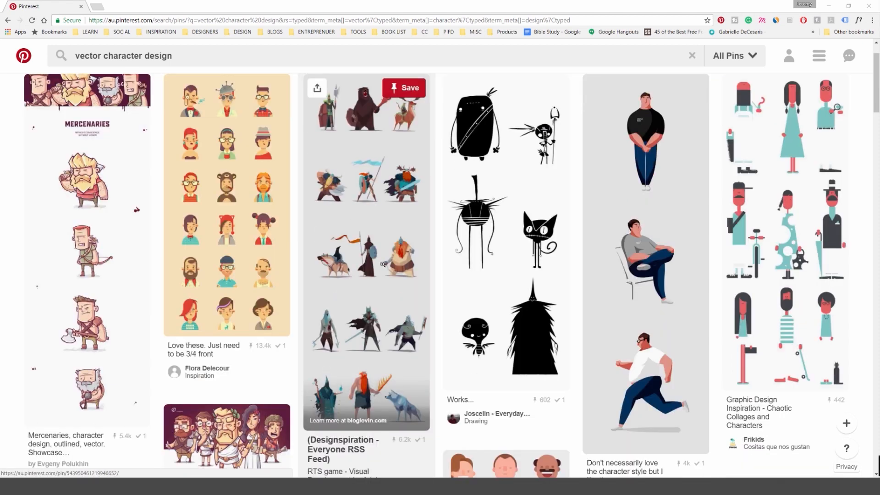
scroll(379, 256, down, 1)
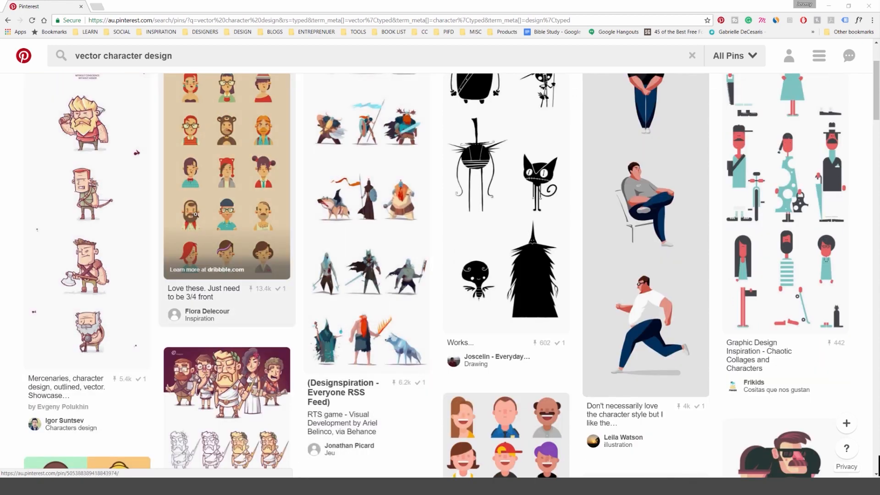
scroll(310, 259, down, 1)
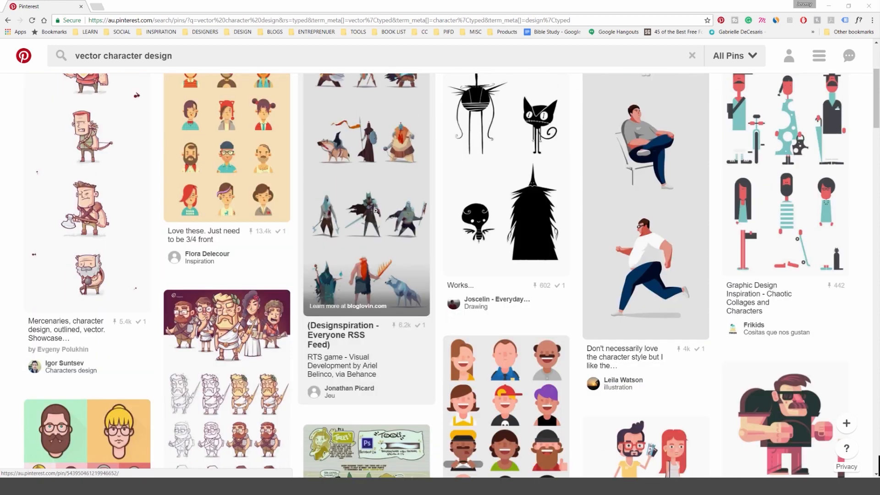
scroll(374, 211, down, 1)
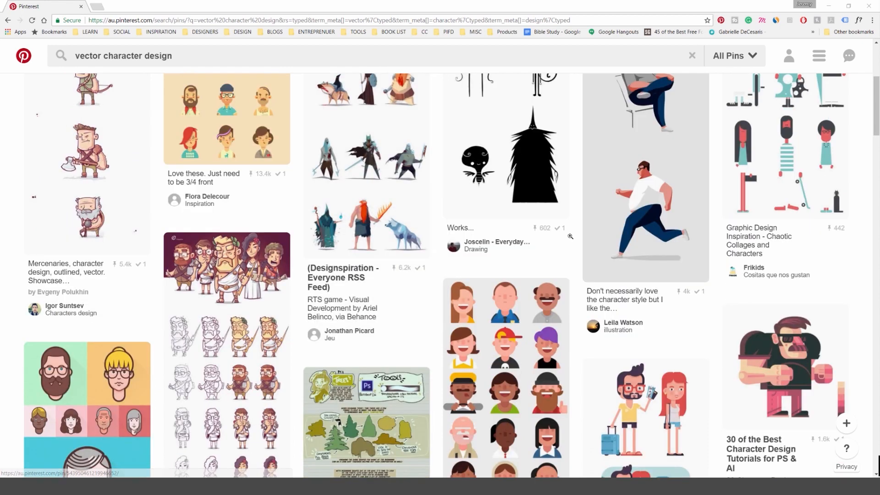
scroll(569, 237, down, 1)
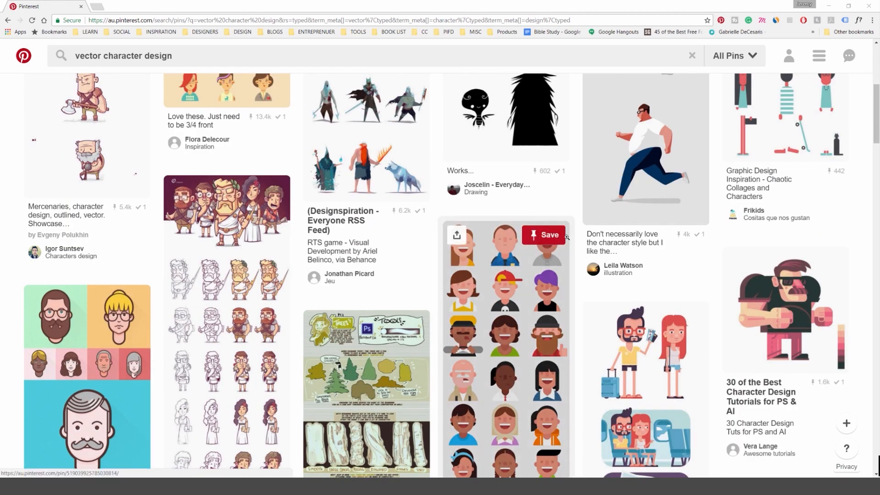
scroll(552, 237, down, 2)
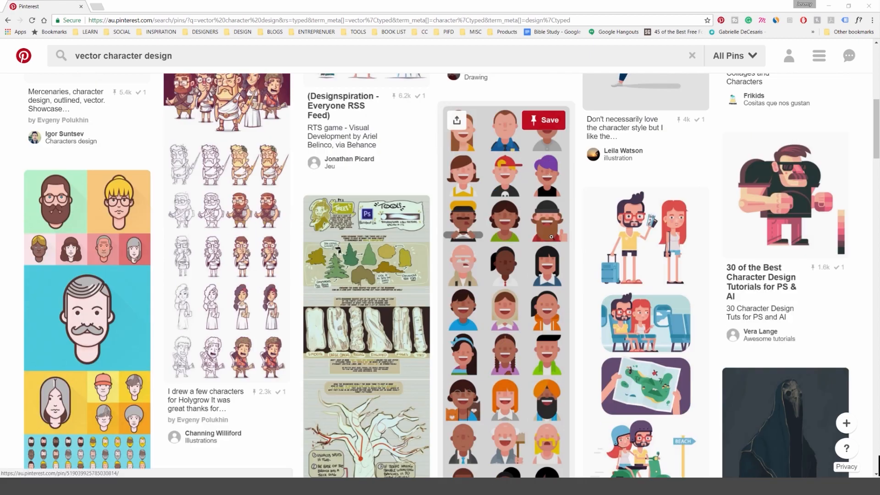
scroll(551, 237, down, 2)
scroll(534, 271, down, 1)
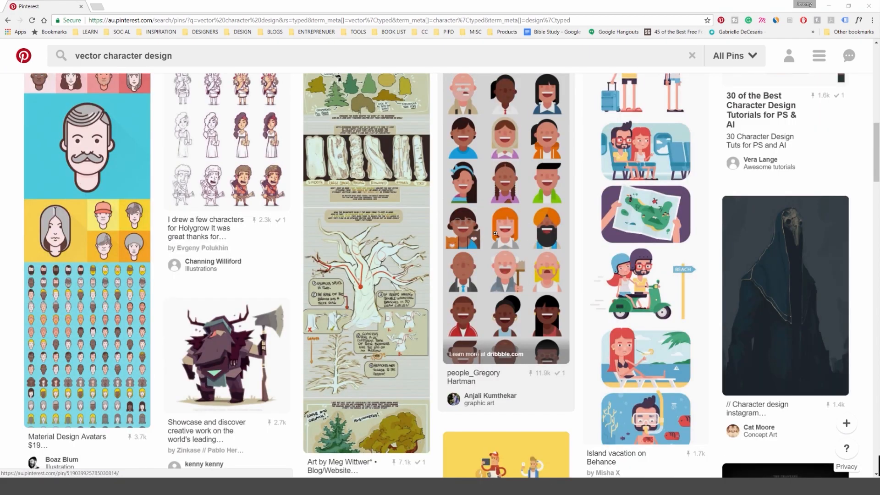
scroll(495, 233, down, 1)
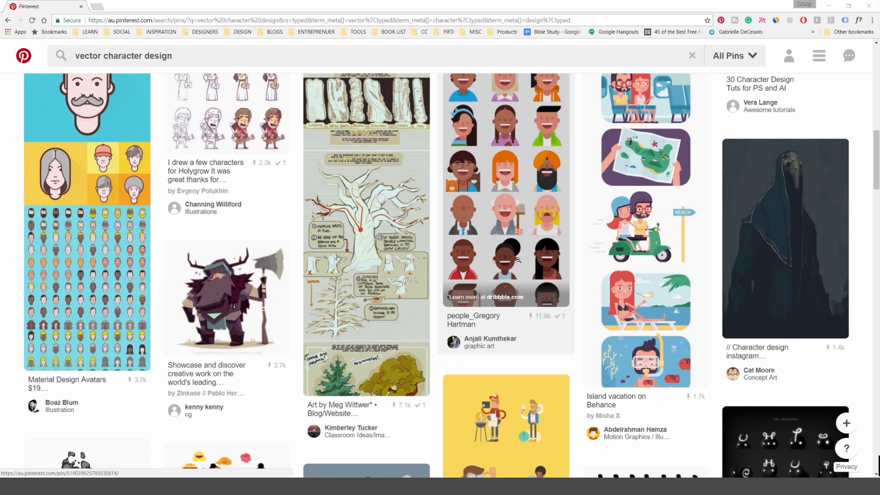
scroll(516, 258, down, 1)
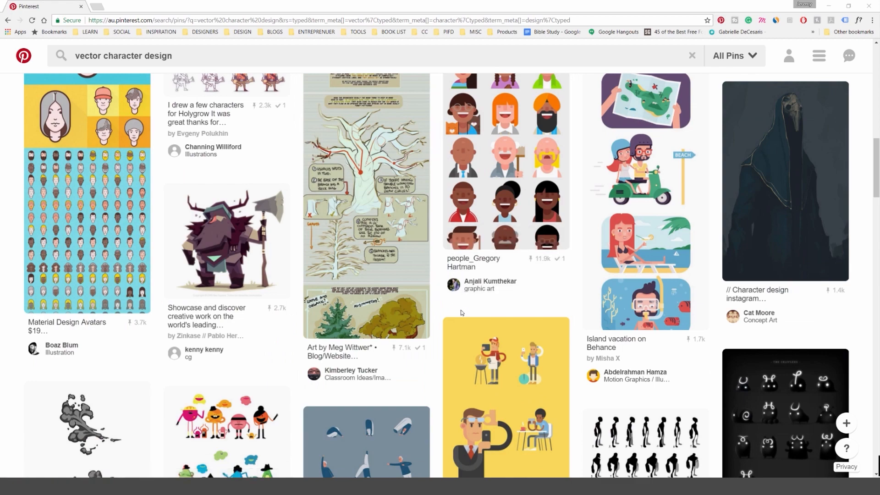
scroll(462, 312, down, 3)
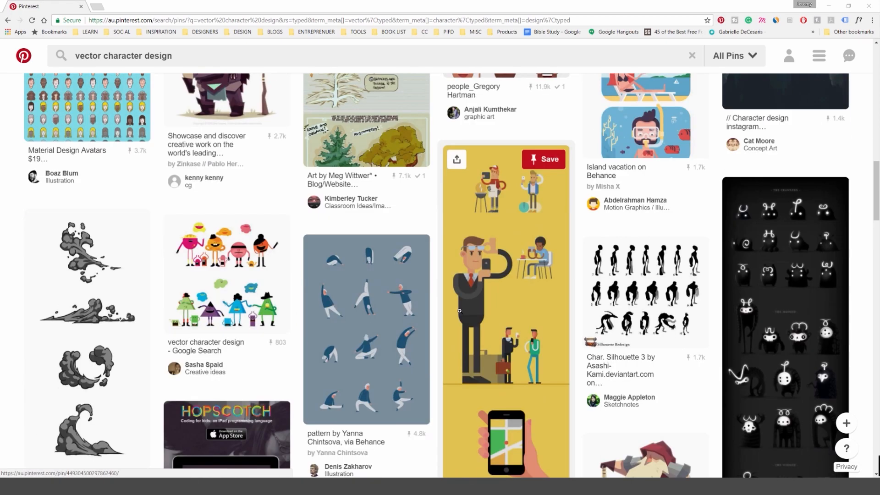
scroll(459, 310, down, 5)
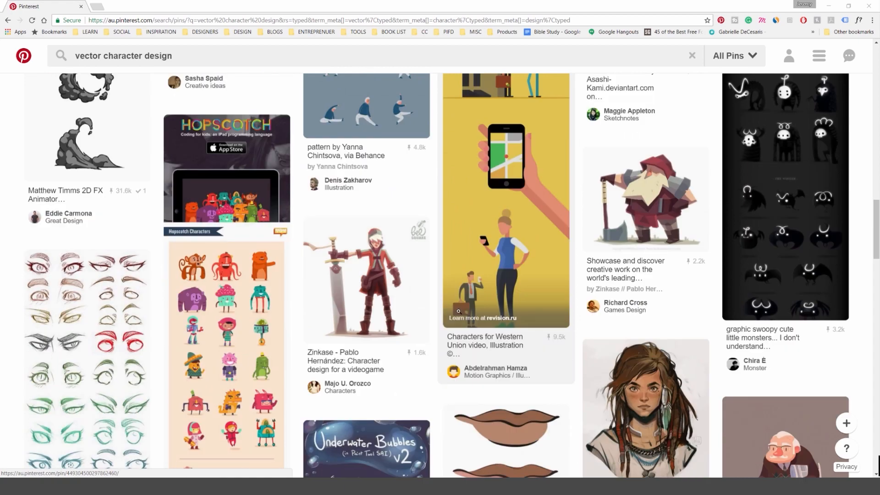
scroll(458, 311, down, 6)
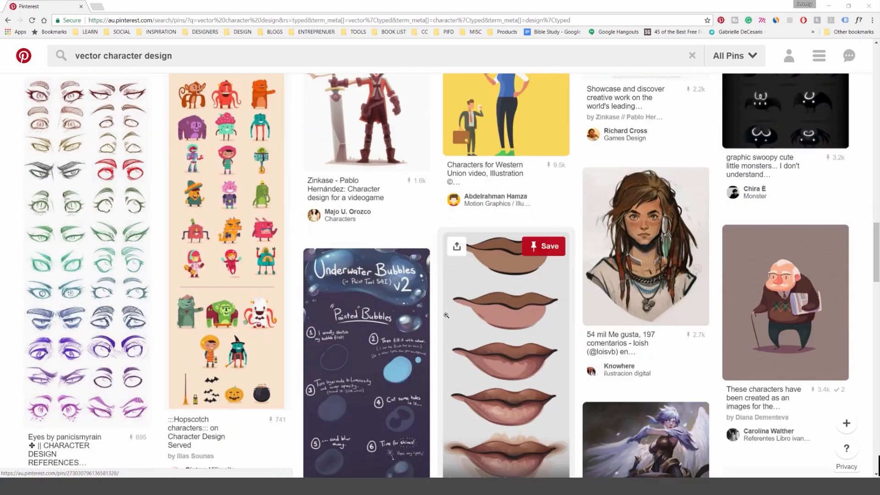
scroll(422, 331, down, 4)
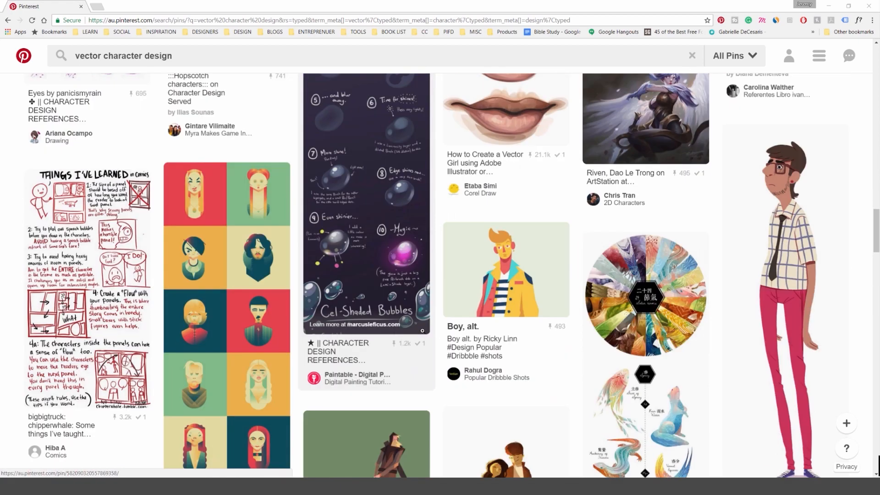
scroll(422, 331, down, 3)
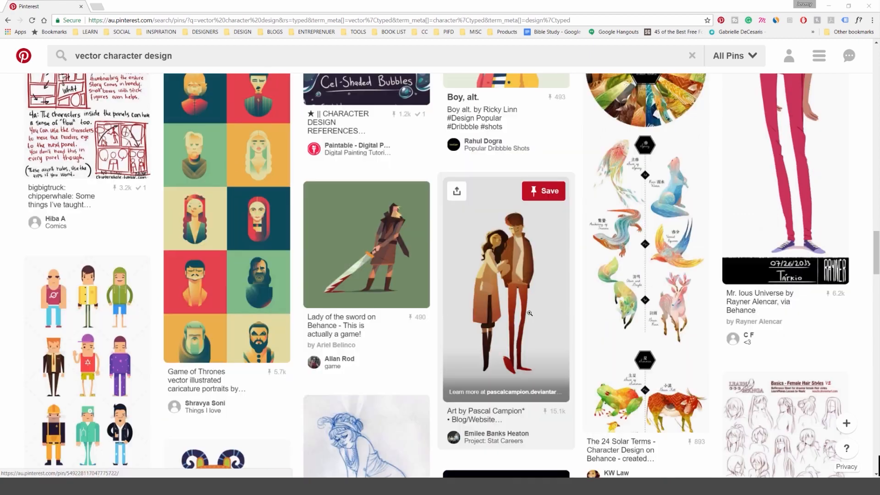
scroll(286, 326, down, 2)
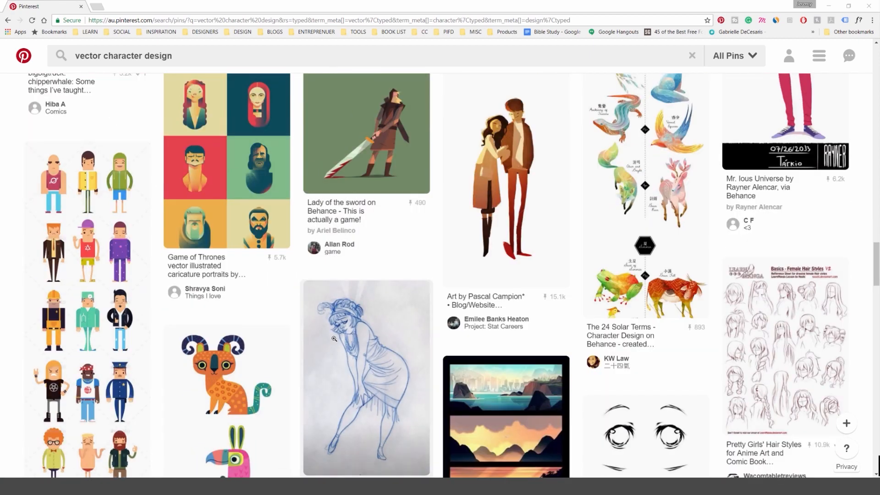
scroll(380, 178, up, 1)
scroll(381, 179, up, 1)
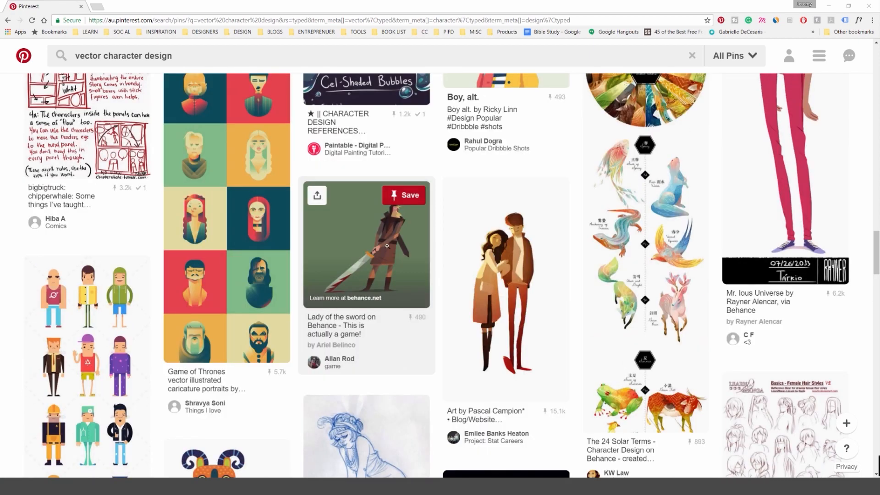
scroll(434, 268, down, 10)
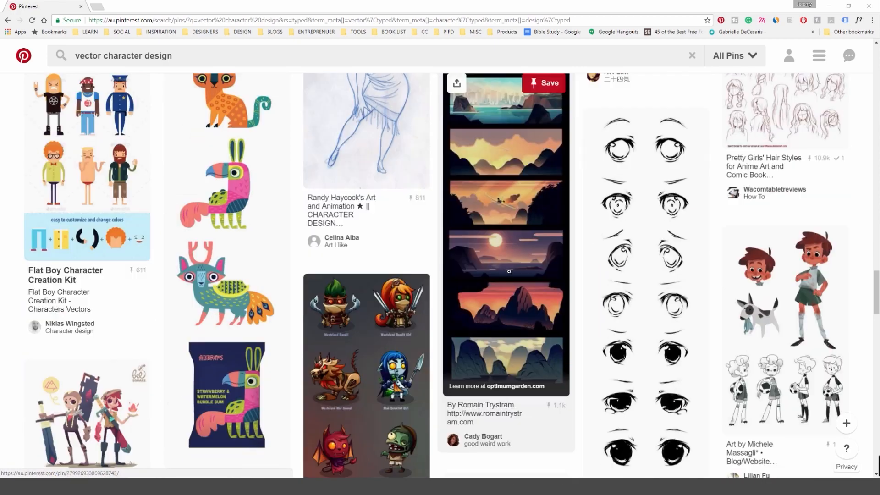
scroll(507, 272, down, 5)
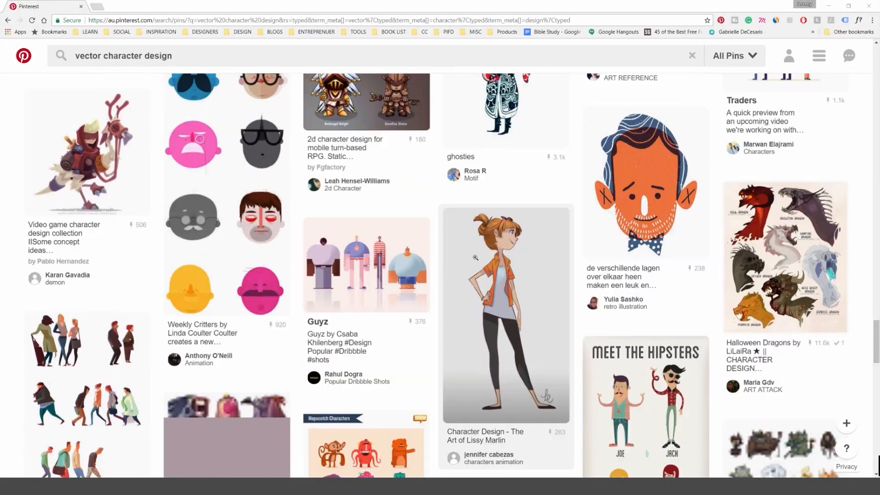
scroll(474, 258, down, 2)
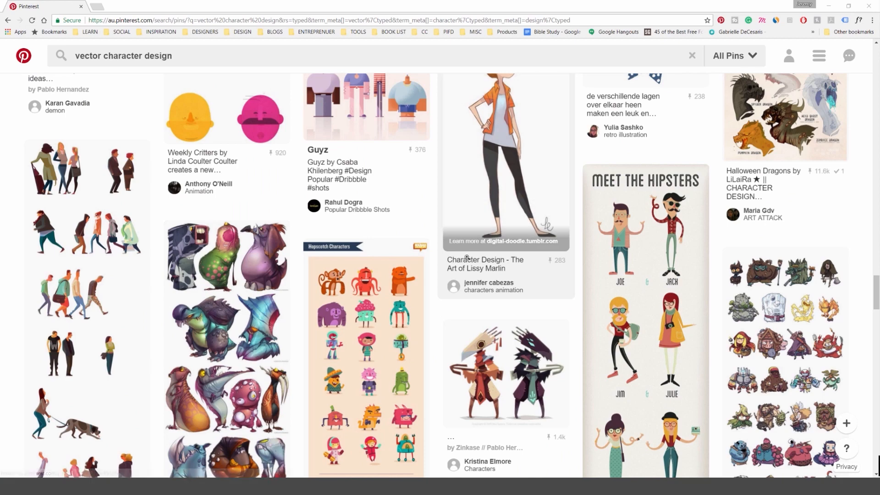
scroll(460, 253, down, 3)
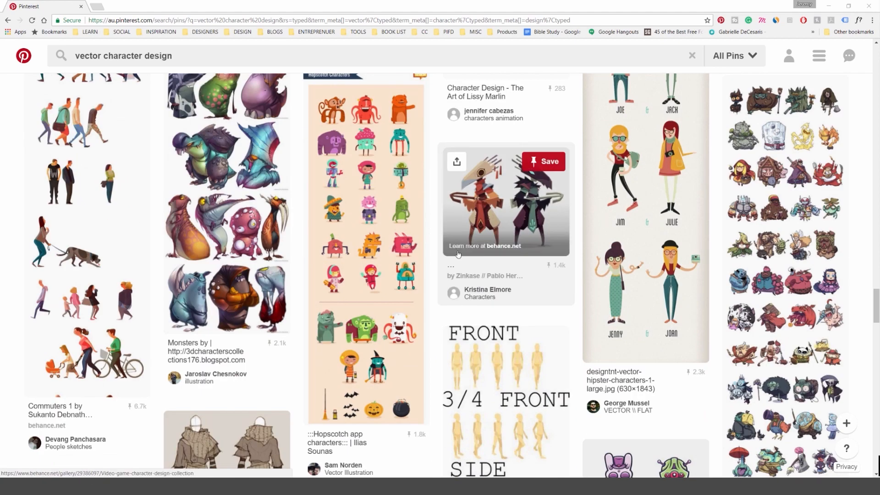
scroll(458, 255, down, 6)
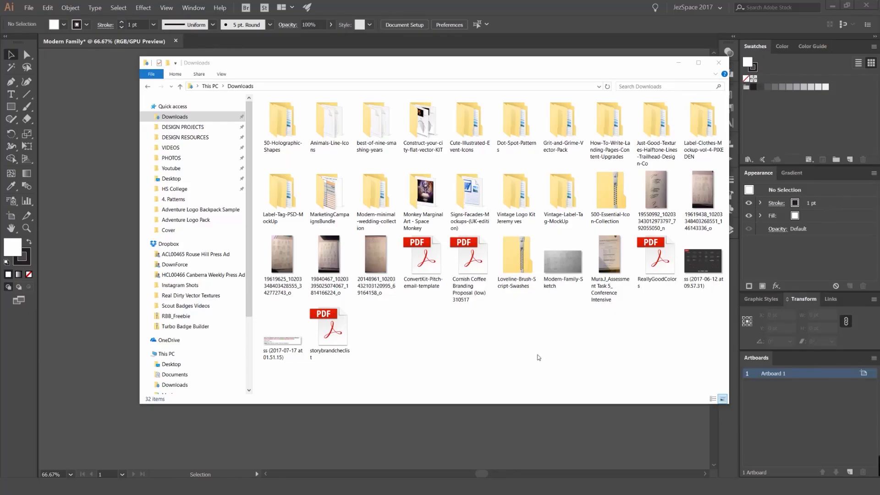
- Place the Modern-Family-Sketch image from the Downloads folder onto the artboard in Illustrator
mouse_move(577, 271)
mouse_down()
mouse_move(228, 279)
mouse_move(93, 231)
mouse_up()
click(102, 348)
mouse_move(143, 259)
mouse_down()
mouse_move(428, 224)
mouse_move(433, 236)
mouse_up()
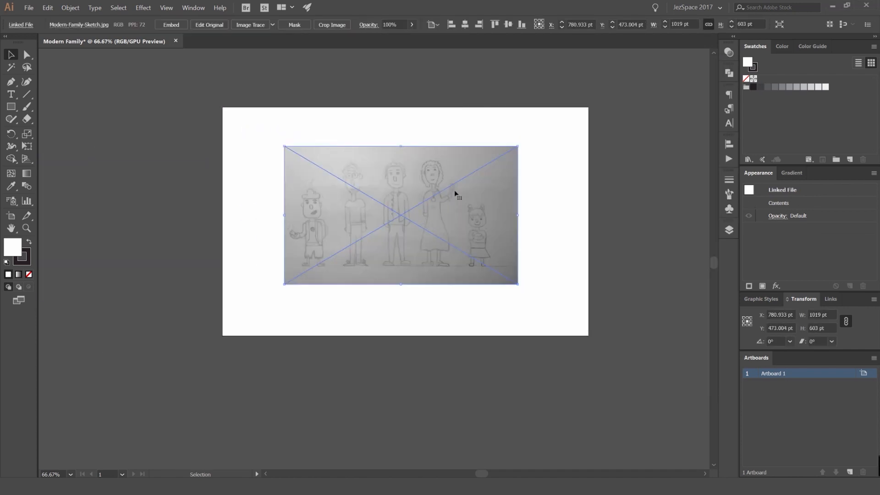
click(536, 166)
- Enlarge the placed family sketch proportionally to about 1594 × 943 pt, nearly filling the artboard
scroll(378, 229, up, 1)
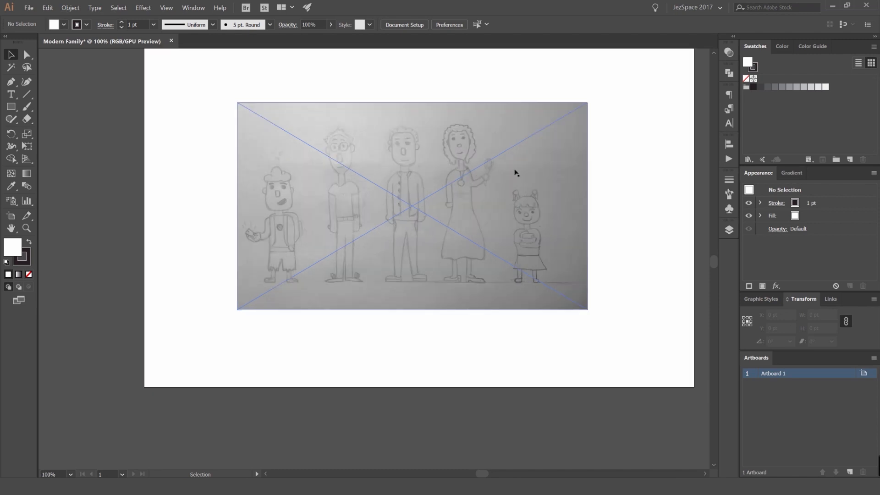
scroll(426, 167, up, 1)
scroll(185, 192, up, 1)
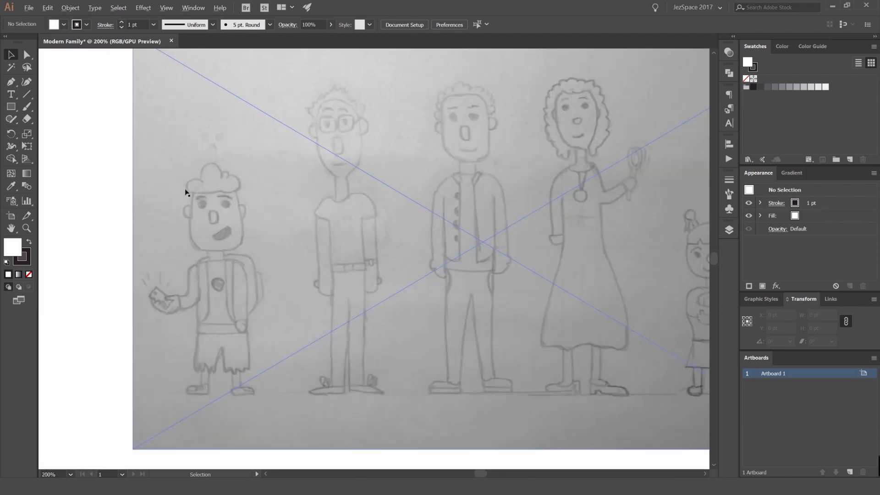
scroll(206, 162, down, 1)
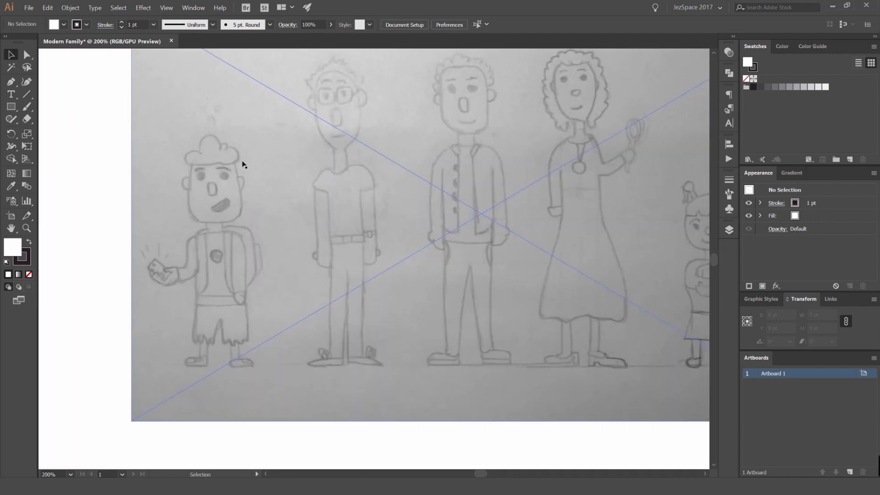
scroll(245, 165, down, 3)
click(426, 133)
mouse_move(435, 122)
mouse_down()
mouse_move(522, 136)
mouse_move(527, 112)
mouse_move(633, 59)
mouse_move(625, 93)
mouse_up()
scroll(523, 136, up, 1)
scroll(467, 122, down, 2)
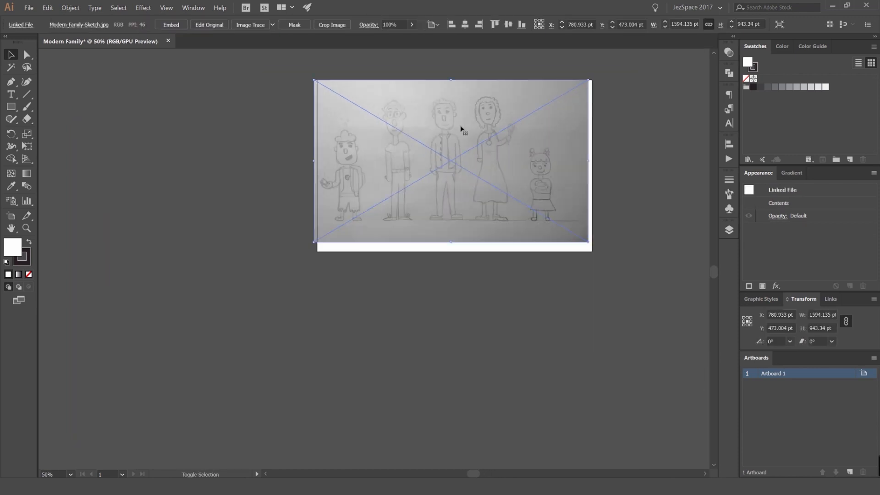
- Nudge the sketch right and slightly down so the five characters sit centred on the artboard, at about X 841 pt, Y 493 pt
key(shift+Right)
key(shift+Right)
key(shift+Right)
key(shift+Right)
key(shift+Right)
key(shift+Right)
key(shift+Right)
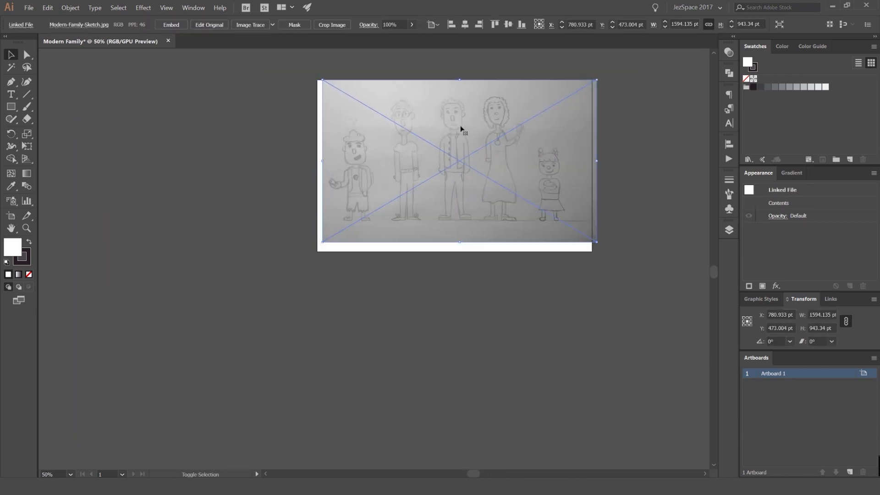
key(shift+Down)
key(shift+Down)
key(shift+Down)
key(shift+Left)
key(shift+Up)
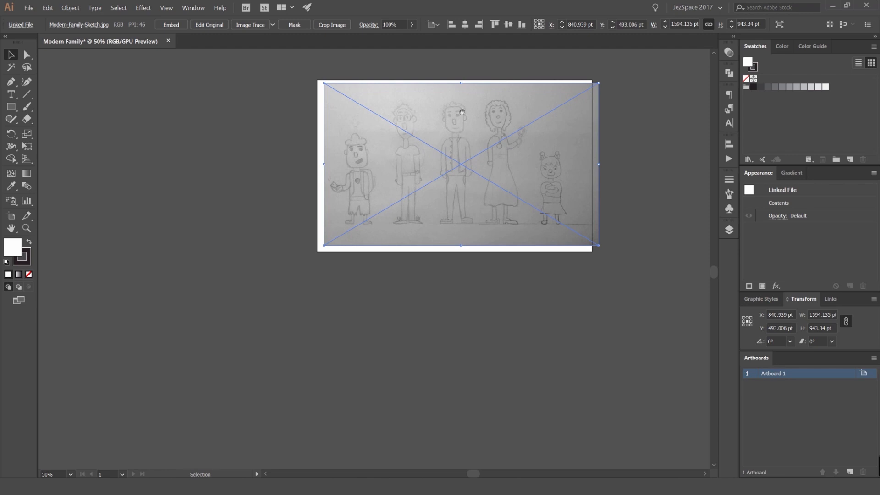
- Lower the placed sketch's opacity to 70%
key(ctrl+equal)
key(ctrl+shift+a)
click(397, 122)
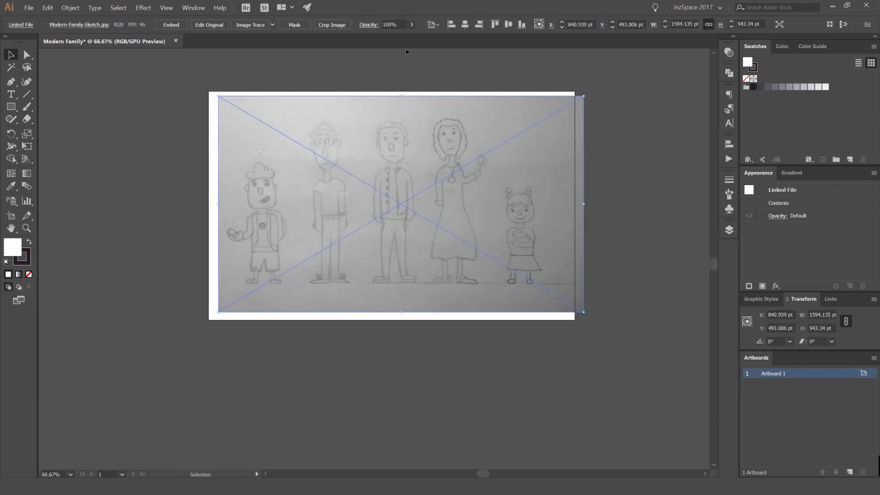
click(403, 23)
text(70)
key(Return)
- Set the sketch's opacity to 60% and deselect the image
click(385, 24)
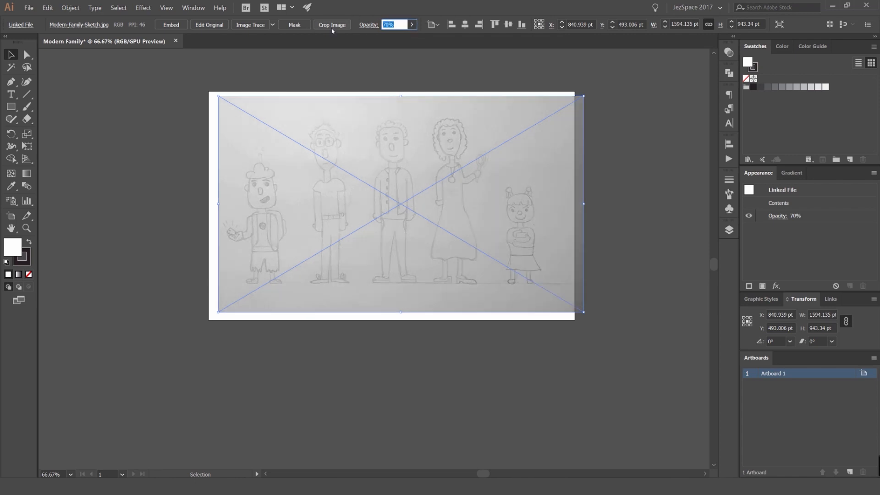
text(60)
key(Return)
scroll(251, 169, up, 2)
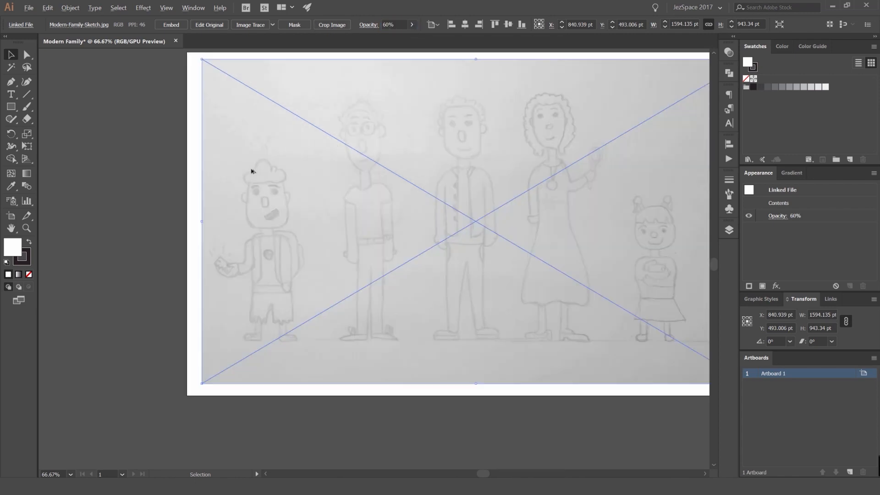
scroll(373, 177, down, 1)
drag(419, 152, 306, 163)
scroll(351, 155, down, 1)
click(456, 90)
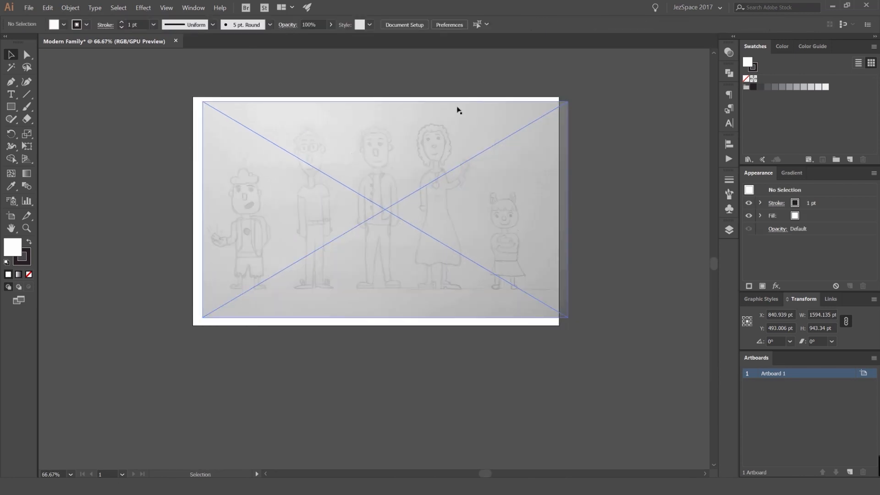
- Show the document's layers, rename Layer 1 holding the placed image to Sketch, and lock it
click(458, 130)
click(202, 8)
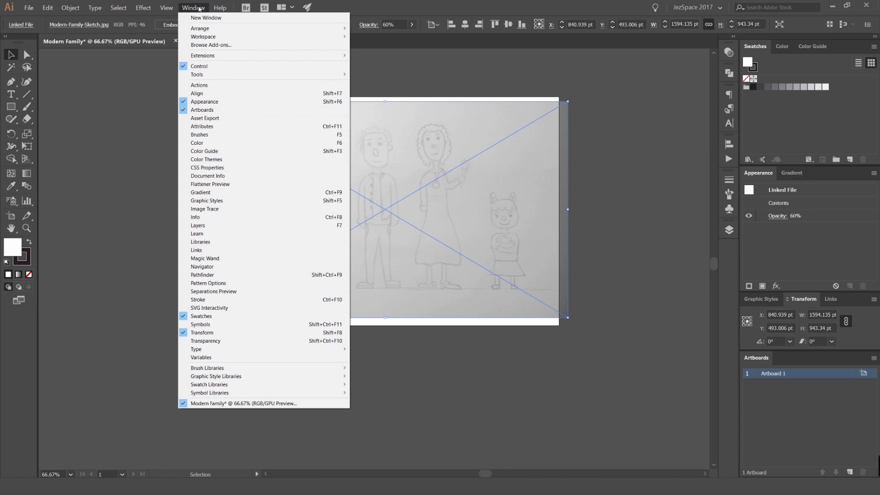
click(198, 225)
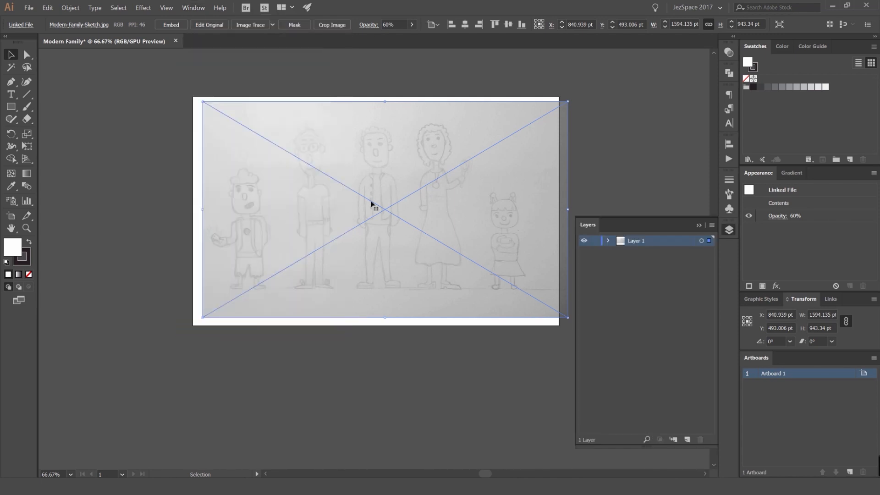
double_click(637, 242)
text(Sketch)
key(Return)
click(595, 240)
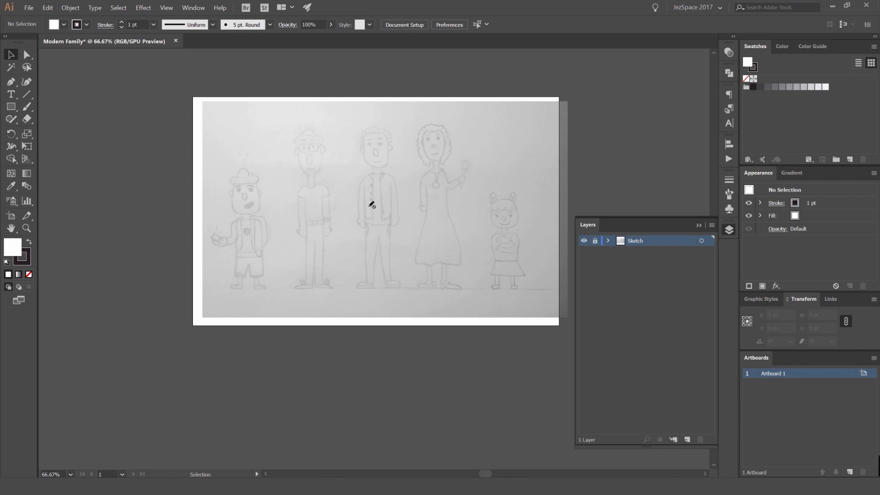
- Add a new layer above Sketch, name it Boy Kid, and collapse the layer list
click(687, 439)
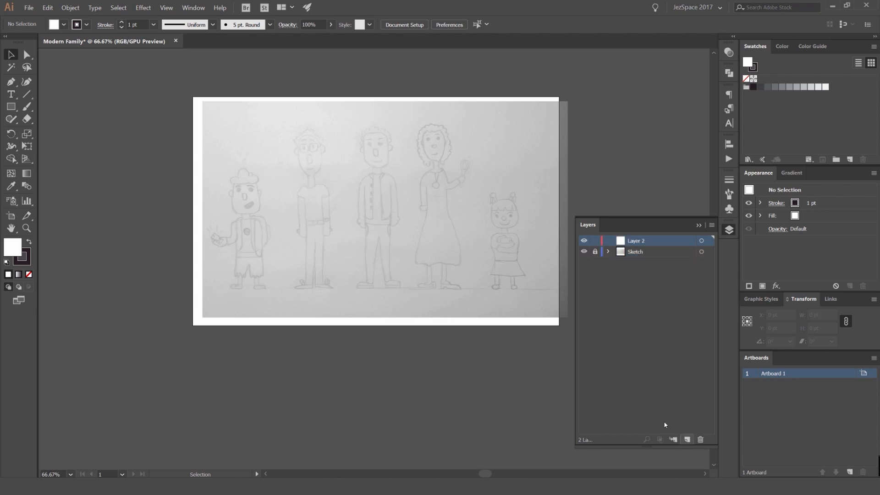
scroll(252, 163, up, 1)
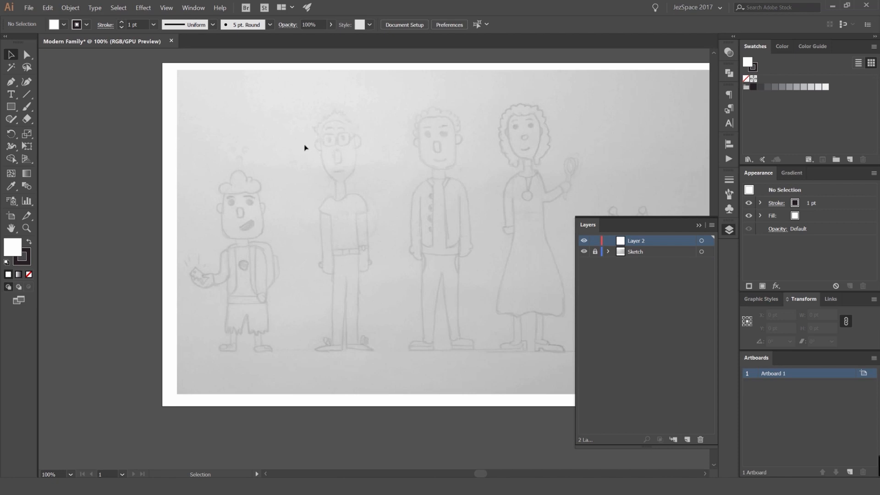
drag(409, 223, 371, 211)
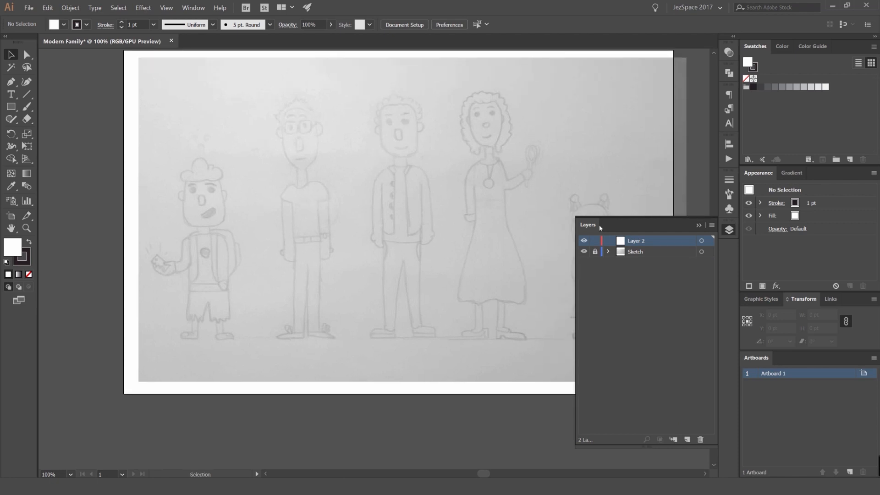
double_click(640, 241)
text(Kid)
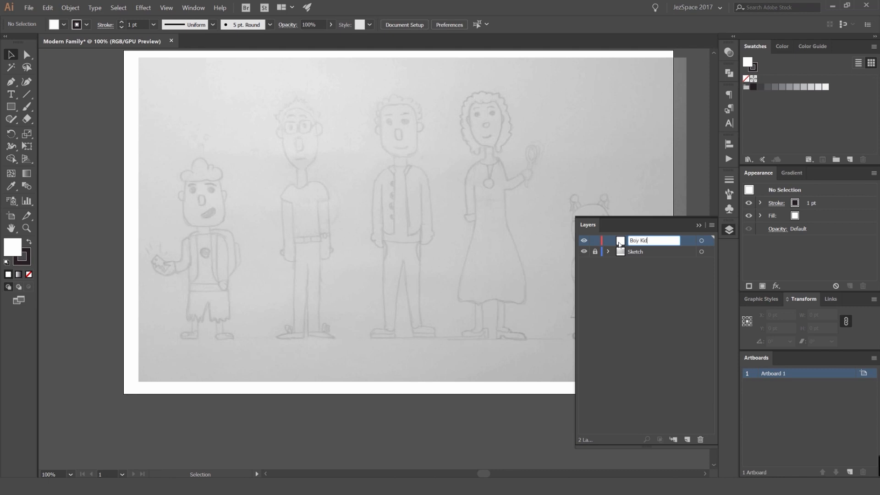
key(Return)
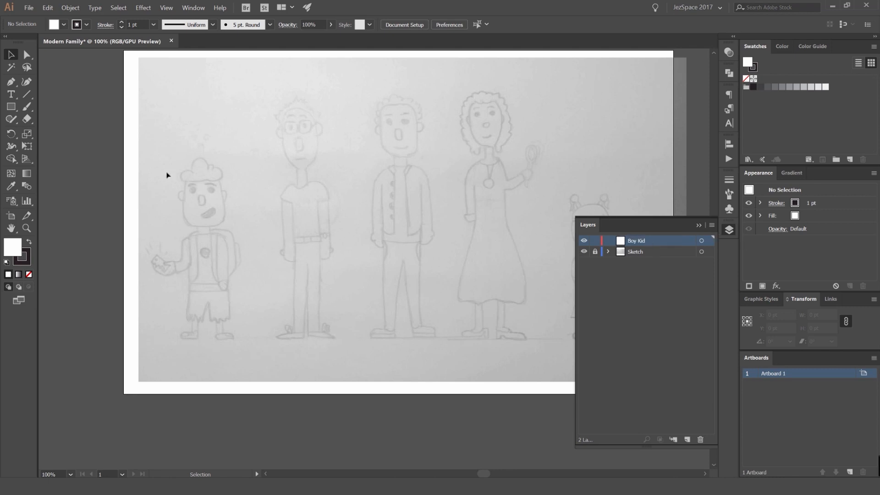
click(729, 230)
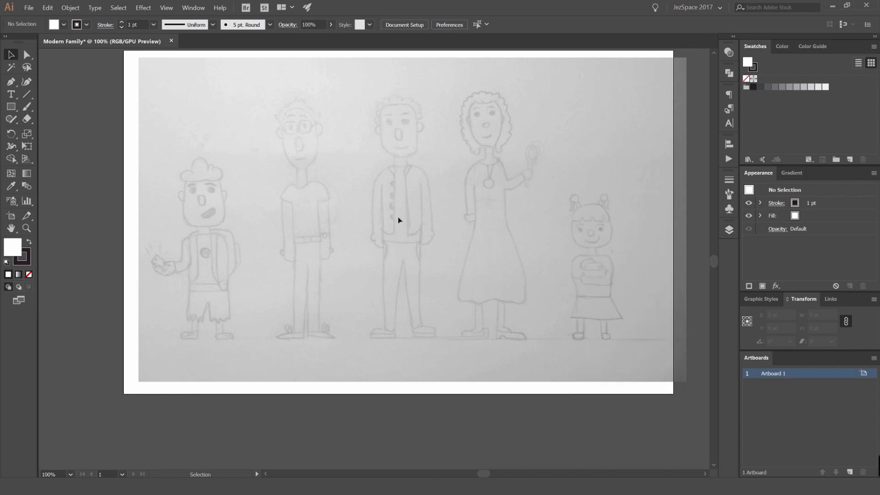
- Draw a rectangle about 120 × 155 pt over the head of the boy in the sketch
mouse_move(251, 211)
mouse_down()
mouse_move(456, 179)
mouse_move(416, 139)
mouse_up()
scroll(425, 162, up, 2)
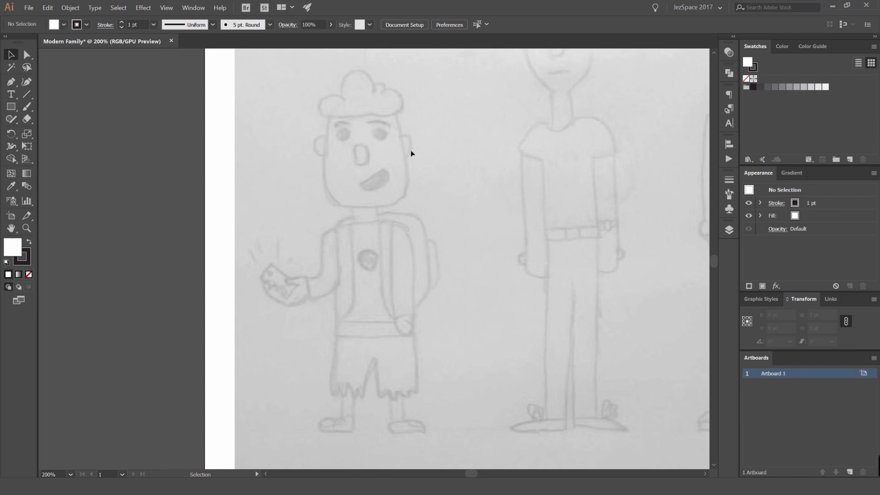
drag(423, 144, 405, 163)
scroll(447, 128, down, 1)
scroll(406, 133, up, 1)
scroll(404, 163, up, 1)
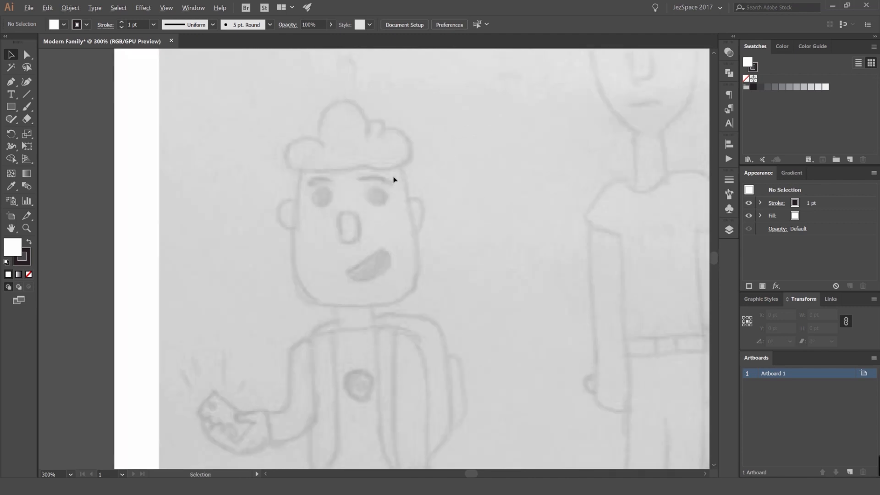
scroll(374, 188, down, 2)
scroll(375, 188, up, 2)
click(11, 106)
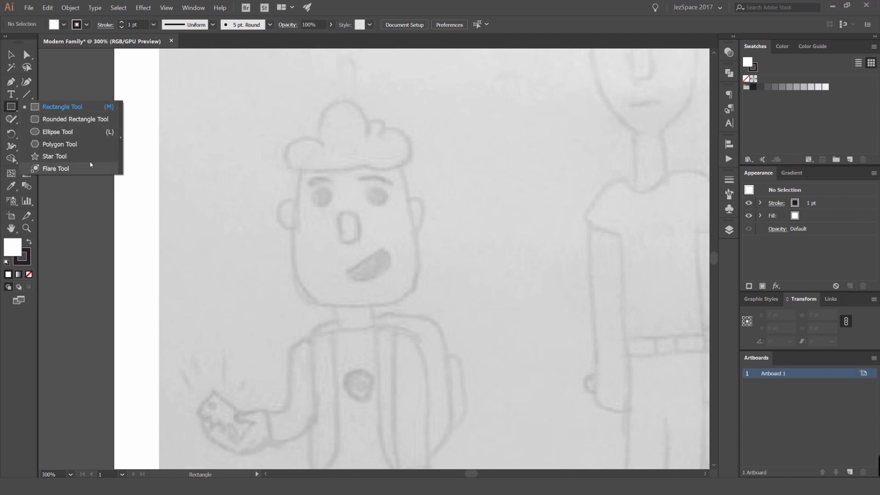
click(62, 106)
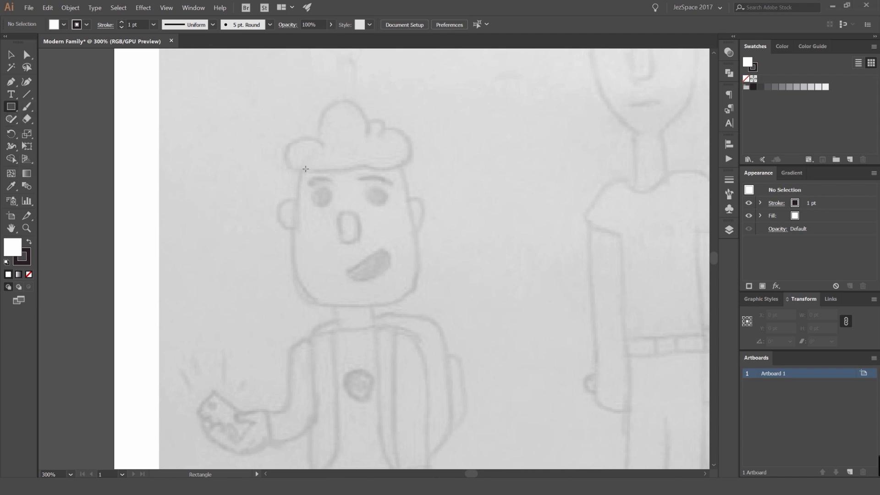
drag(296, 143, 420, 303)
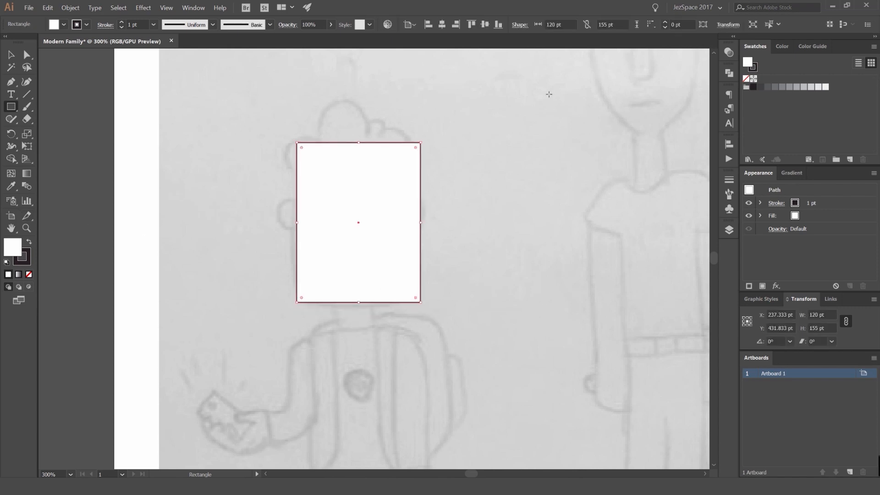
- Remove the head rectangle's fill and set its stroke weight to 5 pt
key(slash)
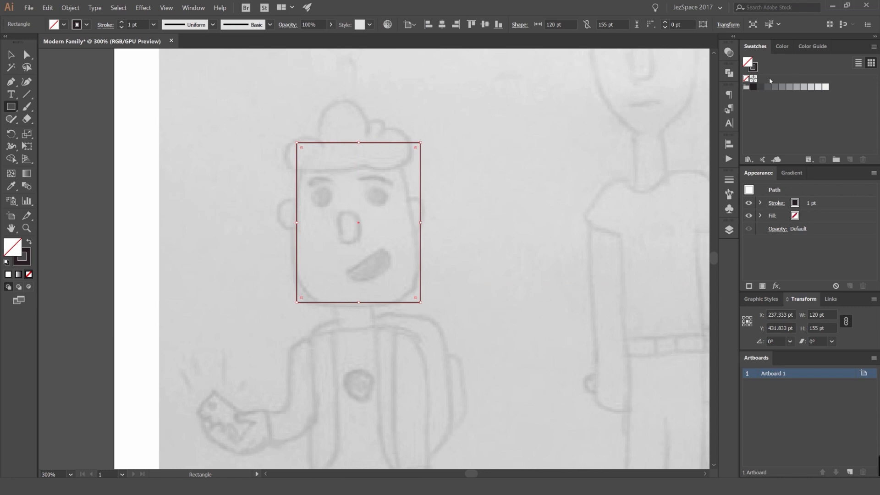
click(121, 23)
click(121, 23)
click(121, 22)
click(121, 22)
key(v)
click(427, 106)
drag(450, 113, 263, 177)
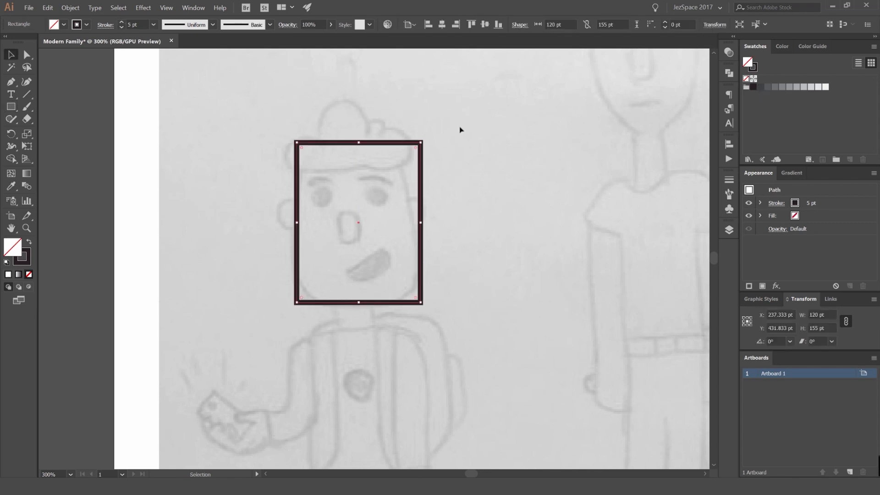
click(463, 126)
- Round the two upper corners of the head rectangle to the full 60 pt radius
scroll(449, 130, up, 1)
click(294, 149)
key(a)
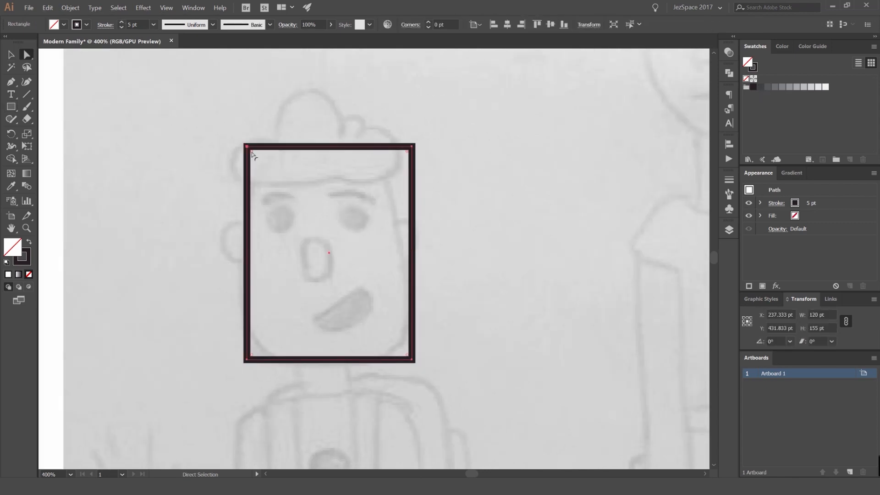
scroll(248, 147, up, 1)
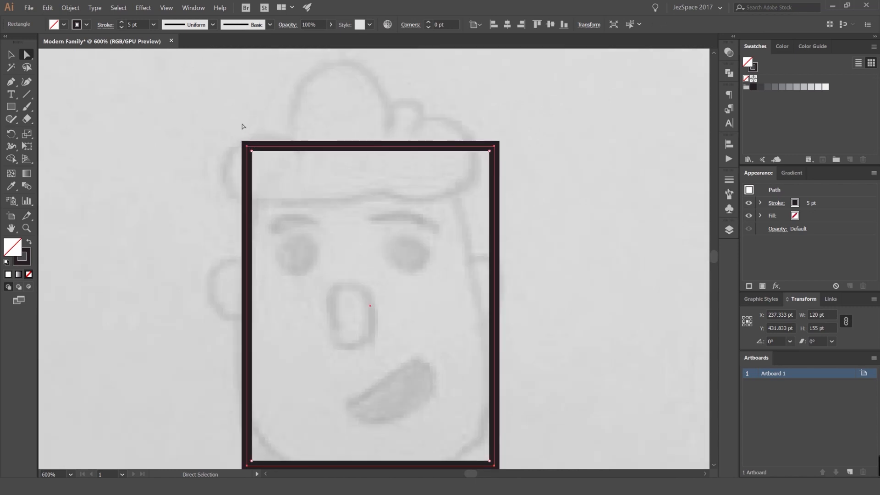
drag(410, 158, 246, 155)
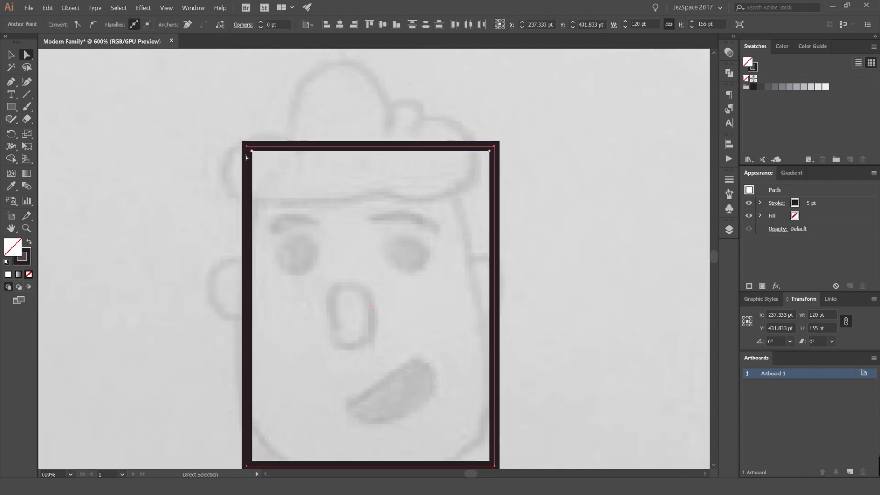
drag(264, 201, 316, 447)
scroll(351, 418, down, 1)
drag(348, 361, 362, 269)
click(484, 318)
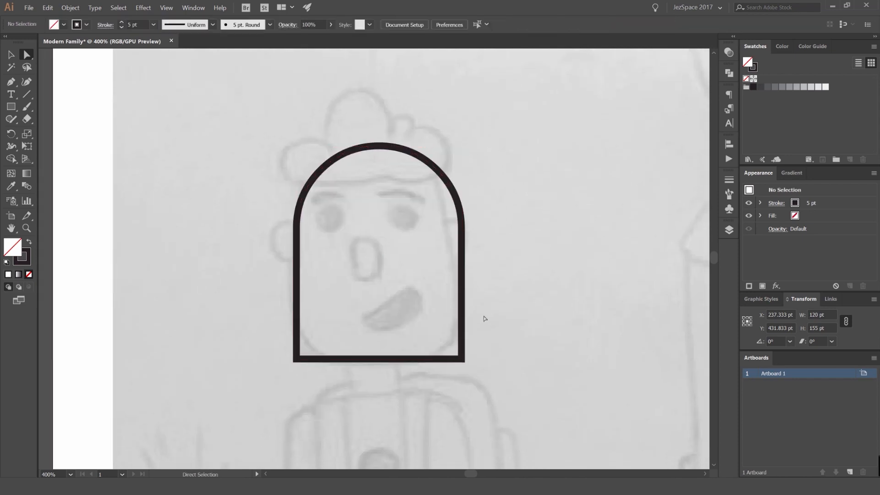
- Round the two lower corners of the head shape to 60 pt to complete the capsule outline
drag(268, 382, 262, 384)
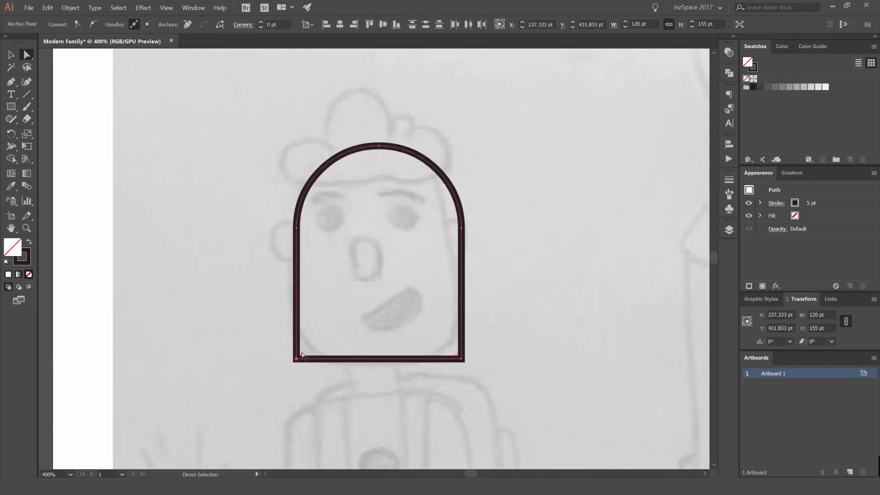
drag(301, 355, 354, 142)
key(v)
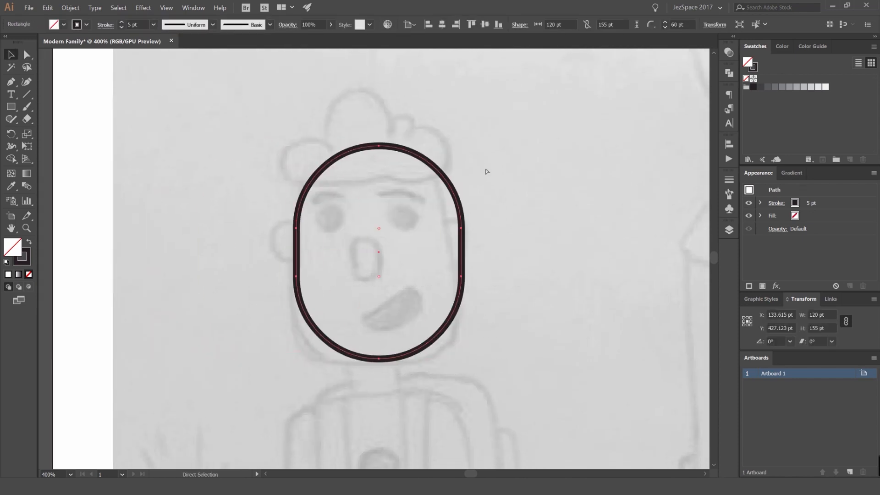
click(487, 172)
scroll(393, 222, down, 2)
click(414, 193)
click(379, 239)
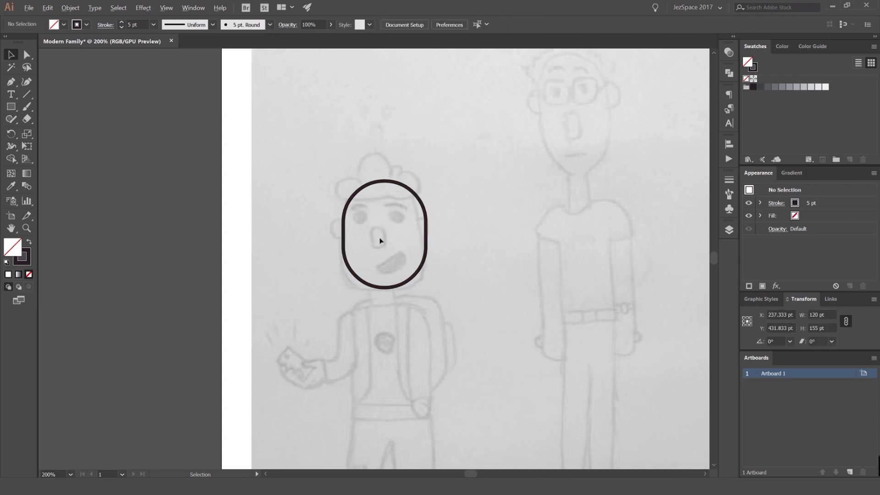
- Shift only the upper anchor points of the head outline down, shortening the shape to about 133 pt high
scroll(381, 240, up, 2)
key(a)
drag(520, 106, 272, 242)
click(489, 144)
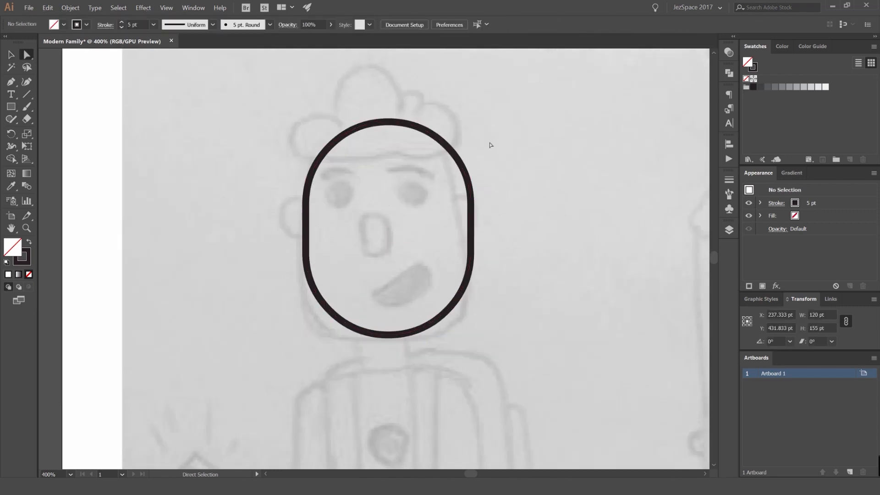
drag(523, 100, 362, 177)
drag(273, 225, 273, 225)
scroll(426, 162, up, 1)
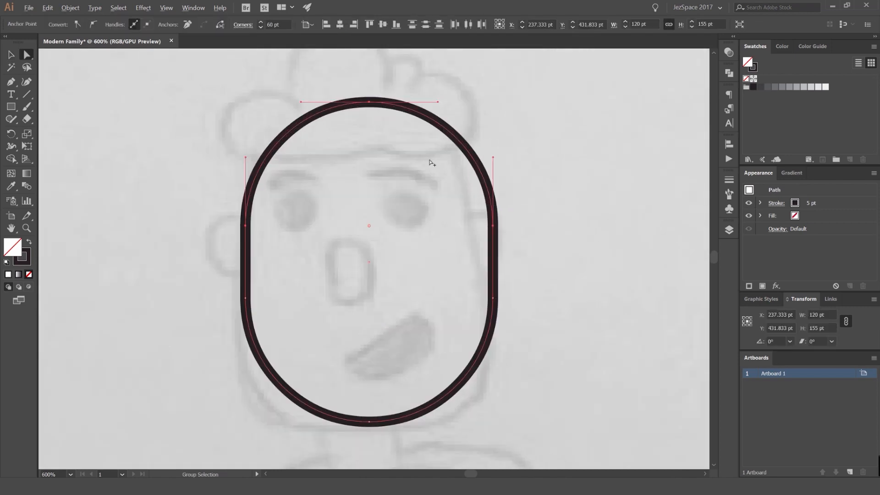
key(shift+Down)
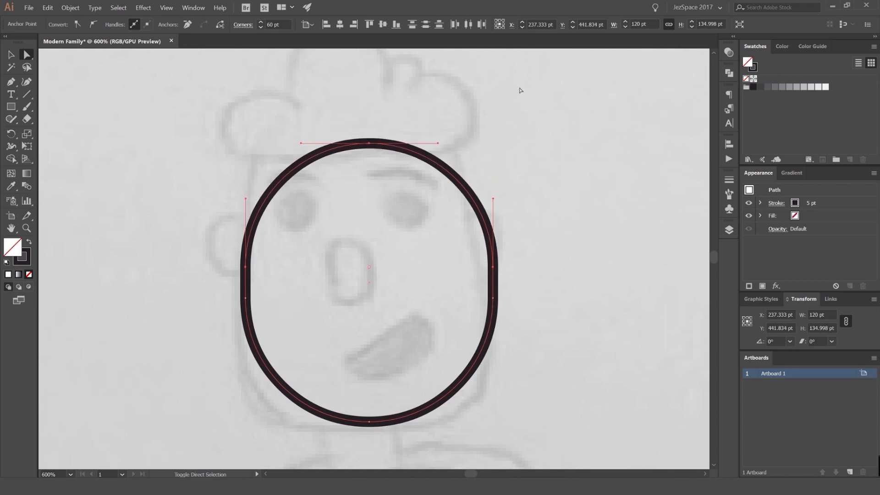
key(shift+Down)
key(shift+Up)
key(shift+Up)
key(shift+Up)
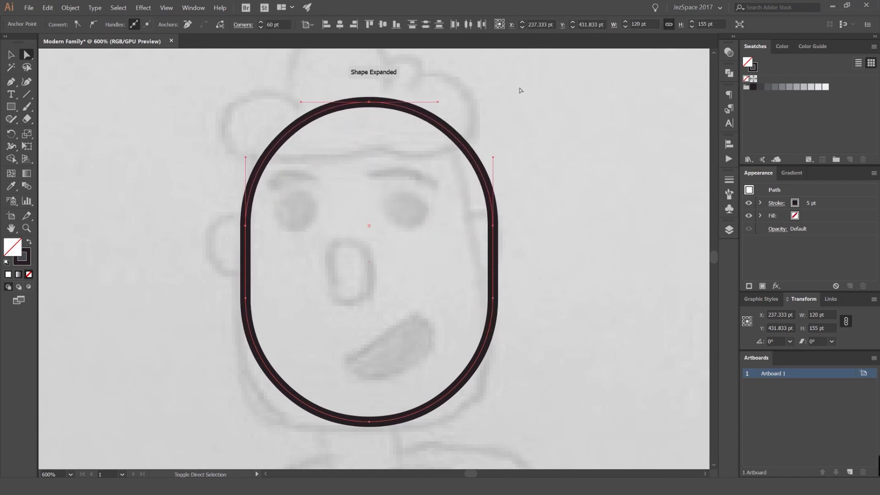
key(shift+Down)
key(shift+Down)
key(shift+Down)
key(shift+Up)
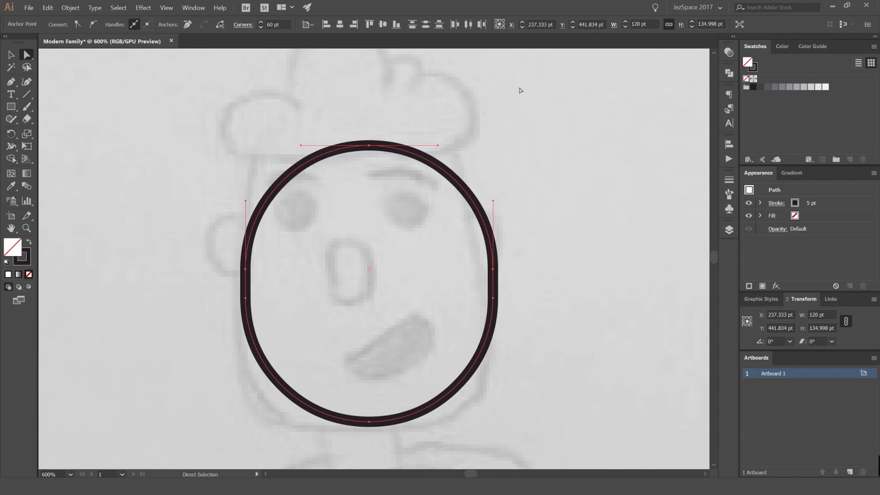
key(v)
click(507, 154)
- Try narrowing the head outline symmetrically to 30 pt wide and widening it again, and undo the width changes
scroll(522, 145, down, 2)
click(501, 197)
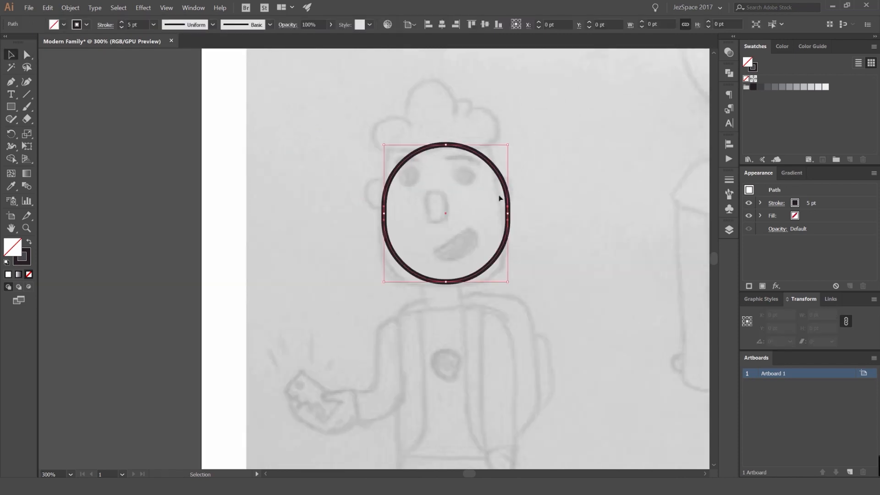
scroll(507, 211, up, 2)
mouse_move(505, 210)
mouse_down()
mouse_move(494, 210)
mouse_move(559, 210)
mouse_move(420, 200)
mouse_move(542, 194)
mouse_move(413, 192)
mouse_up()
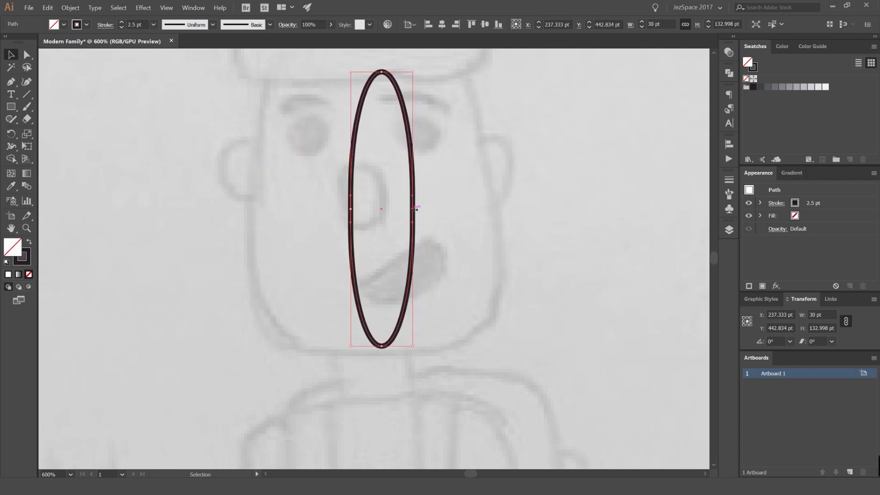
scroll(416, 209, up, 4)
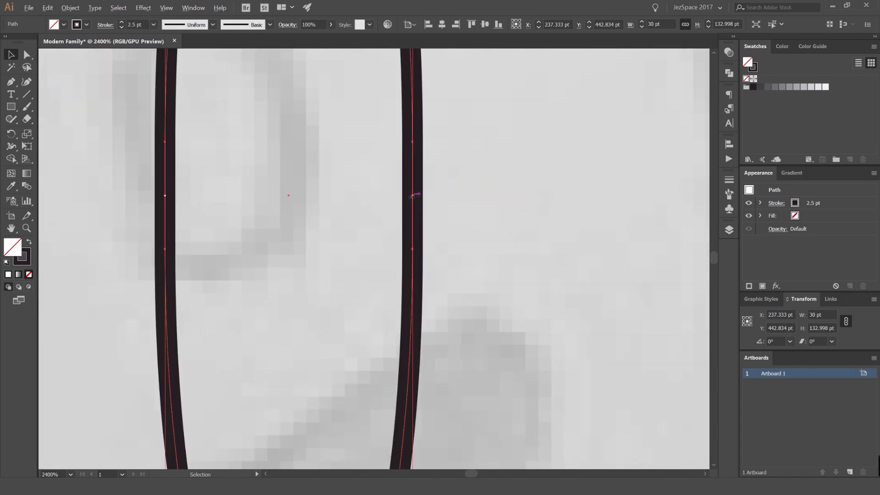
scroll(412, 196, down, 5)
drag(412, 196, 539, 197)
key(ctrl+z)
key(ctrl+shift+z)
key(ctrl+z)
click(581, 188)
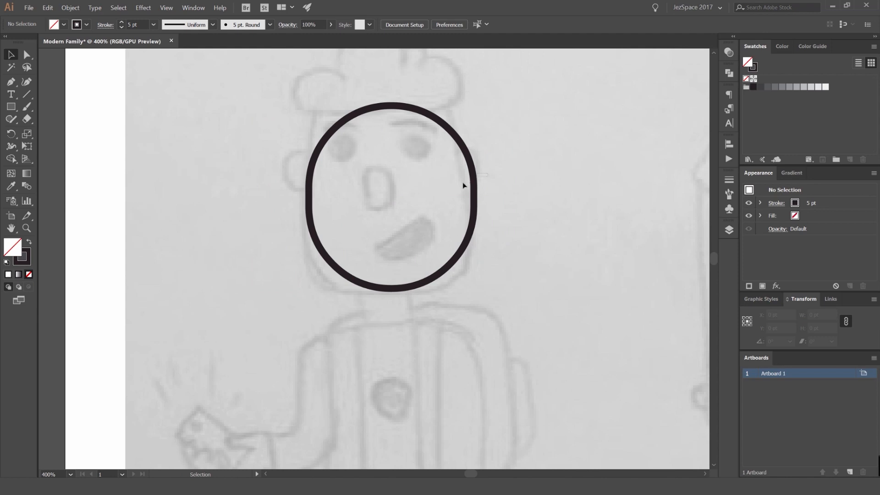
- Scale the head outline about its centre to about 119 × 140 pt, letting the stroke weight scale with it
click(473, 189)
scroll(473, 189, up, 2)
click(515, 188)
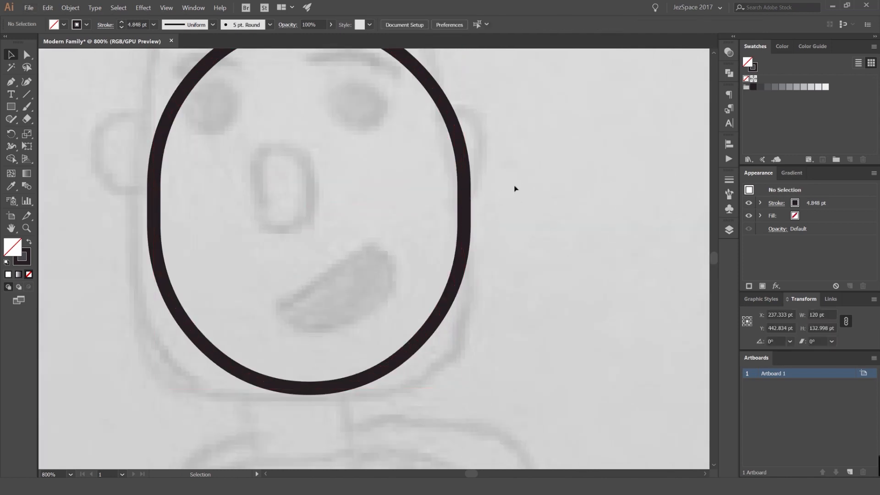
scroll(522, 174, down, 2)
drag(423, 141, 417, 148)
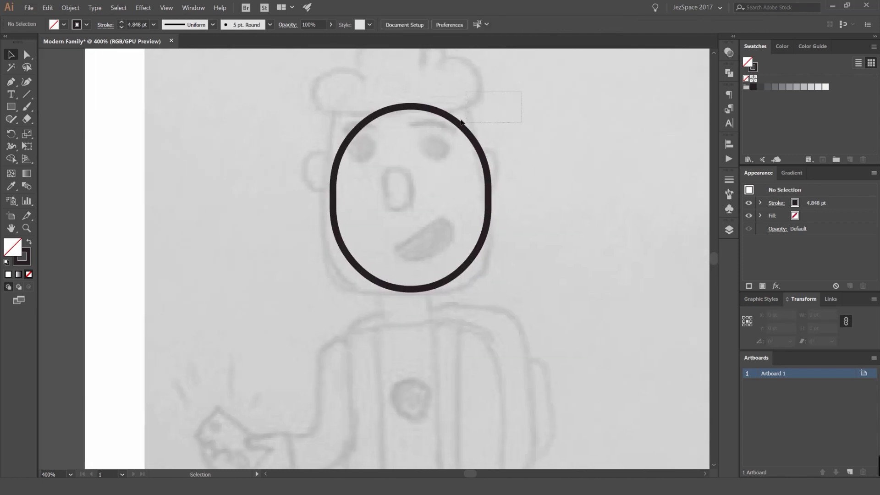
drag(461, 121, 493, 101)
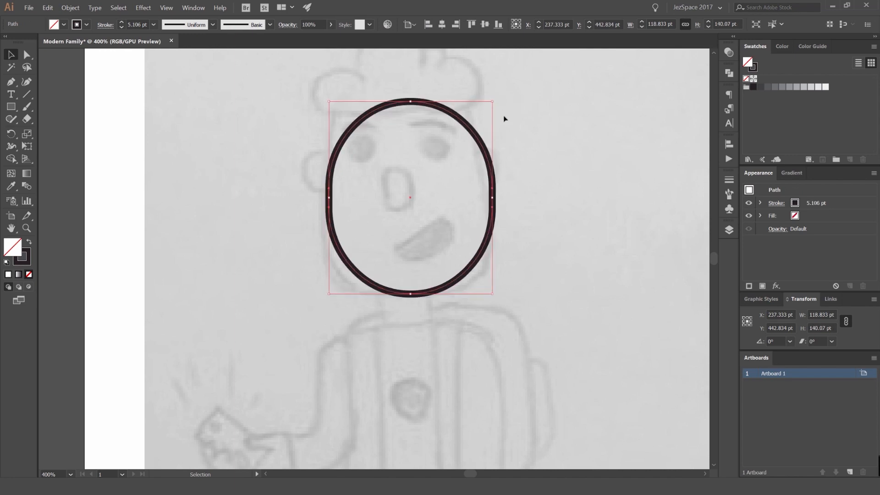
- Draw a nose rectangle about 16.5 × 30 pt over the sketched nose inside the head outline
click(509, 128)
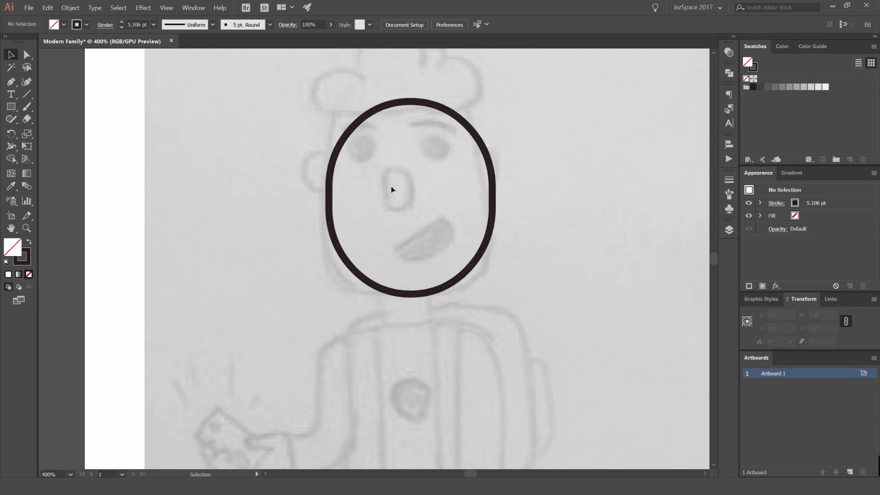
scroll(407, 185, down, 2)
scroll(400, 175, up, 2)
scroll(424, 158, up, 2)
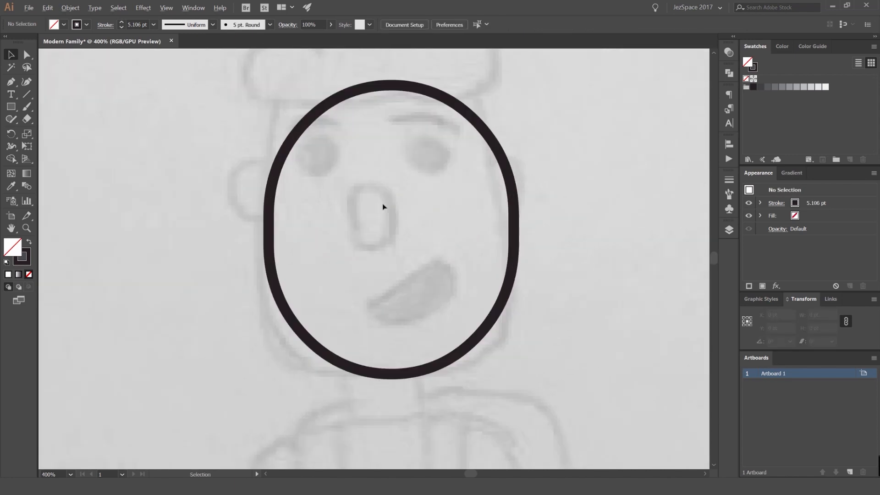
key(m)
drag(332, 155, 379, 236)
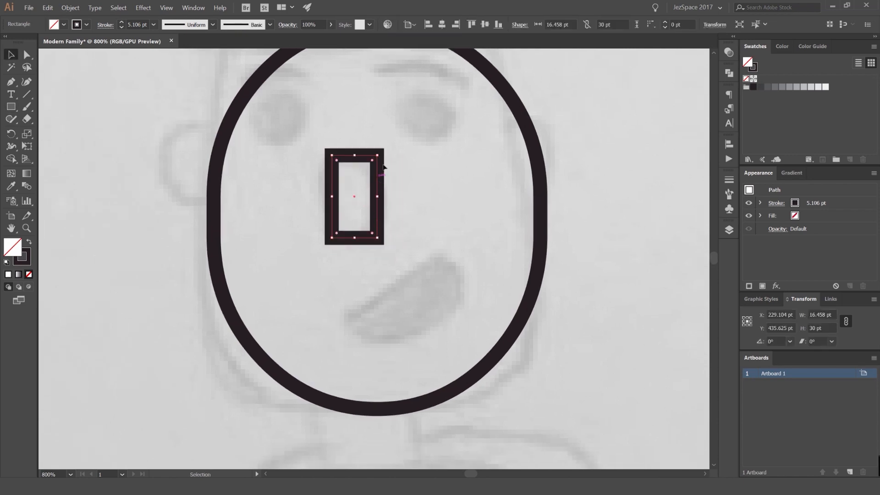
key(v)
- Move the nose rectangle to the middle of the face and centre it horizontally on the head outline as key object
scroll(397, 179, down, 2)
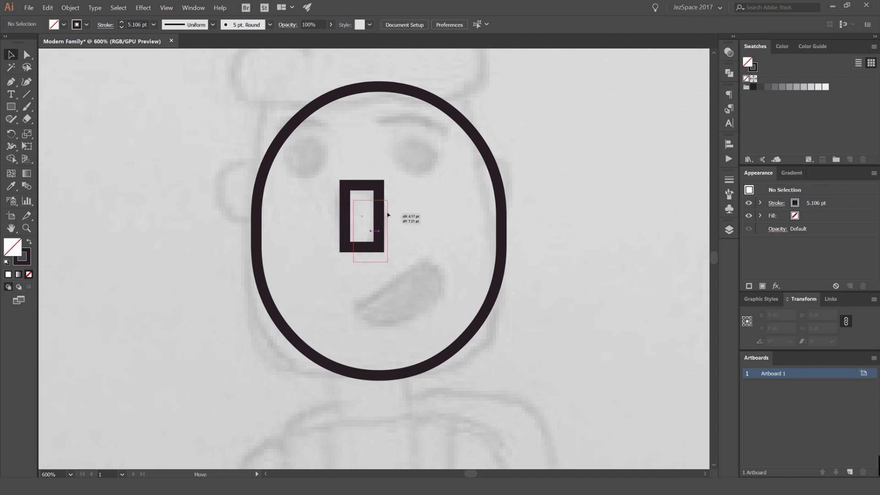
drag(378, 203, 387, 217)
shift+click(433, 97)
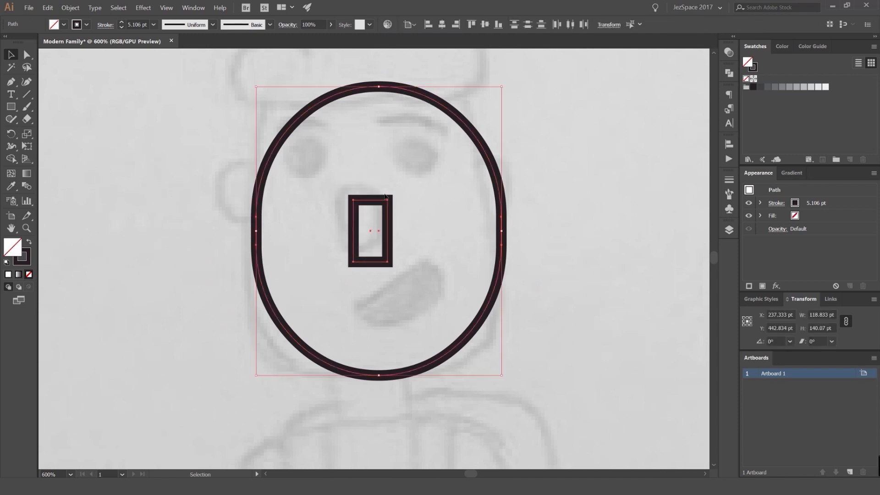
click(415, 92)
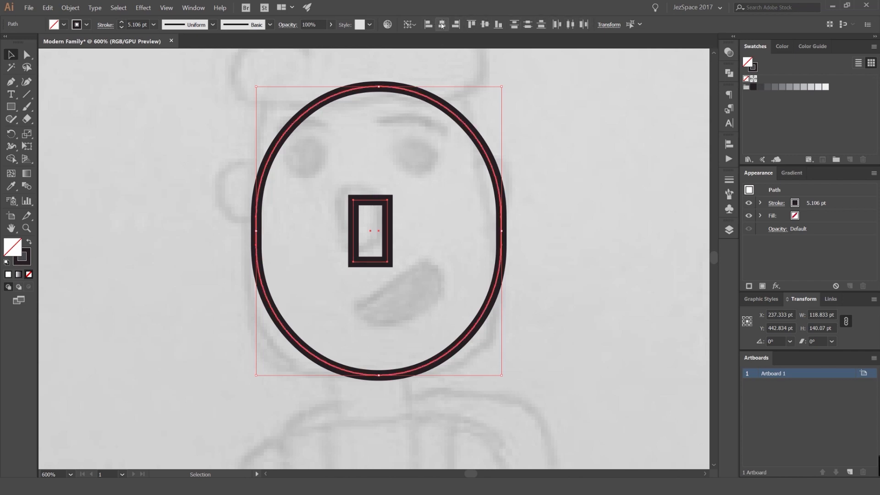
click(442, 24)
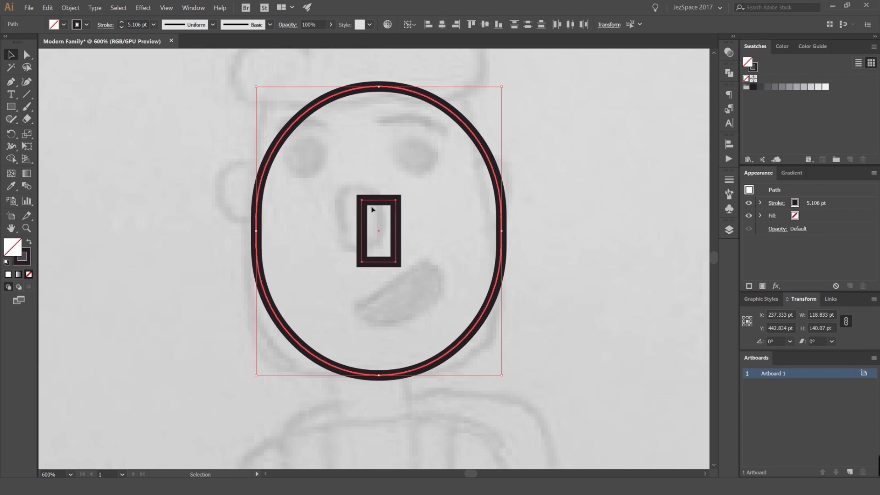
click(415, 179)
- Round all corners of the nose rectangle to the maximum radius of 8.23 pt, forming a capsule
click(394, 206)
scroll(390, 207, up, 2)
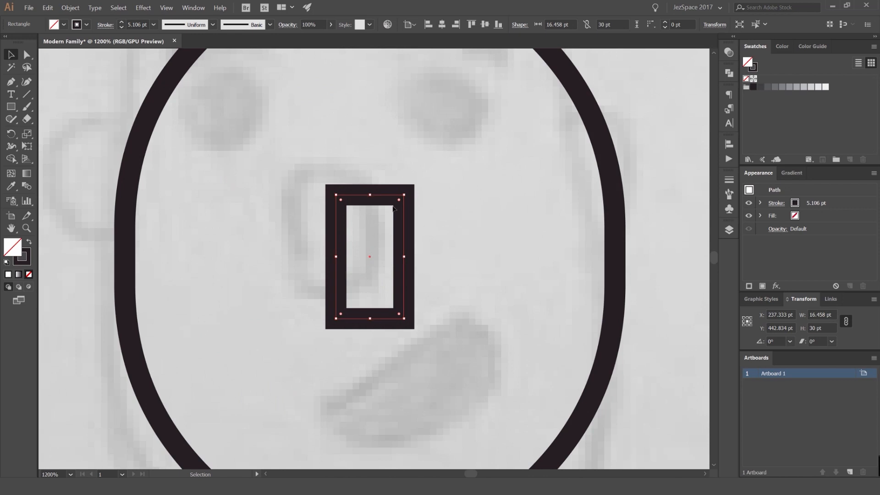
drag(398, 197, 428, 281)
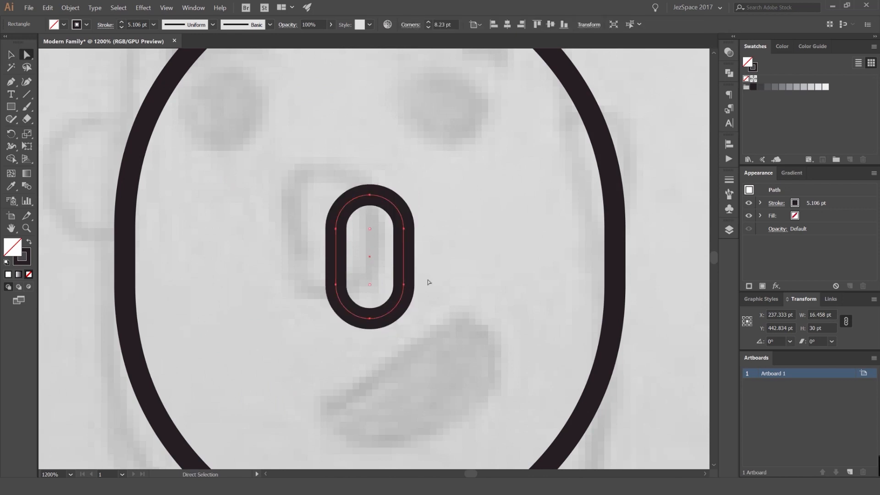
click(462, 250)
scroll(428, 182, down, 3)
scroll(411, 191, up, 2)
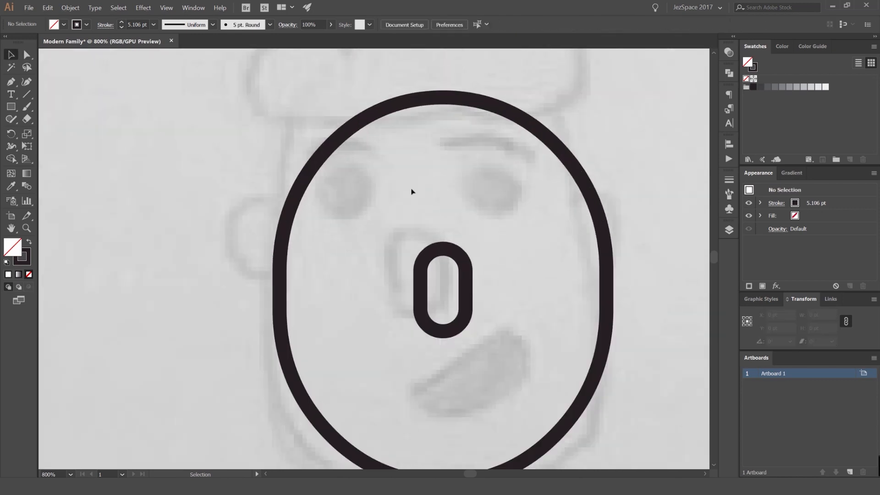
- Draw a circle about 15.9 pt across over the sketched left eye, with a stroke and no fill
key(l)
mouse_move(351, 207)
mouse_down()
mouse_move(374, 231)
mouse_move(358, 202)
mouse_move(376, 185)
mouse_up()
key(v)
click(373, 222)
click(380, 212)
key(shift+x)
click(378, 214)
key(shift+x)
click(399, 204)
key(shift+x)
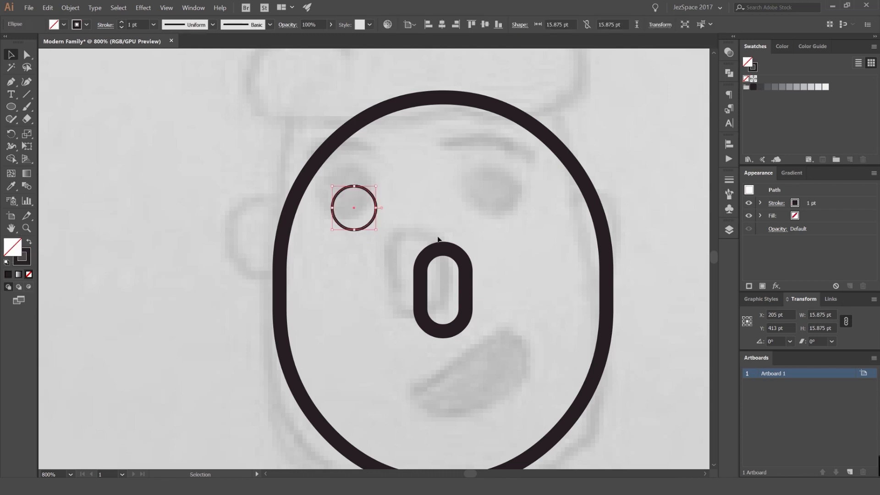
- Copy the nose's 5.106 pt stroke onto the left eye circle and shift the circle slightly towards the nose
key(i)
click(438, 246)
key(v)
click(400, 194)
mouse_move(379, 200)
mouse_down()
mouse_move(340, 201)
mouse_move(341, 179)
mouse_up()
click(367, 184)
click(317, 199)
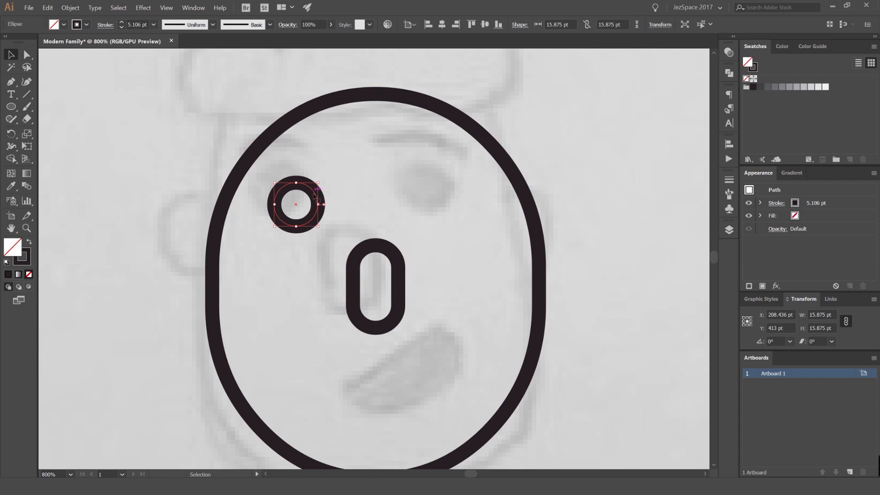
- Reflect a copy of the left eye across a vertical axis through the nose's top anchor to make the right eye
key(o)
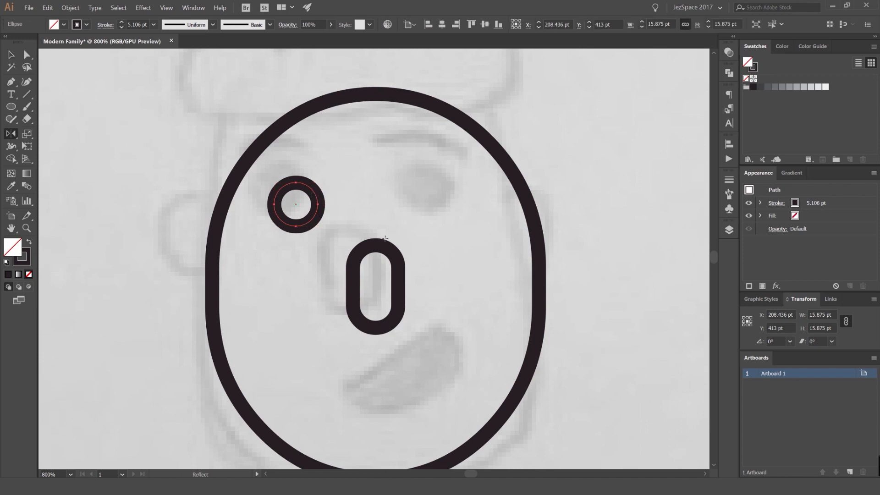
scroll(380, 242, up, 2)
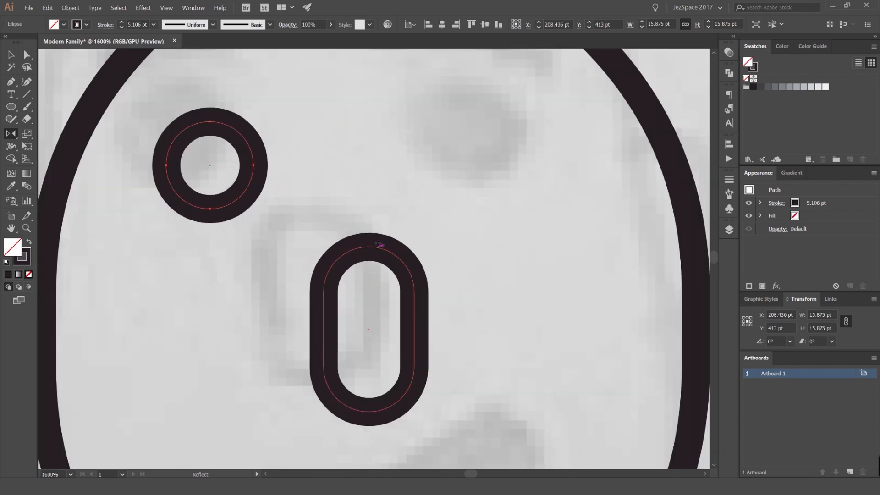
scroll(367, 247, down, 1)
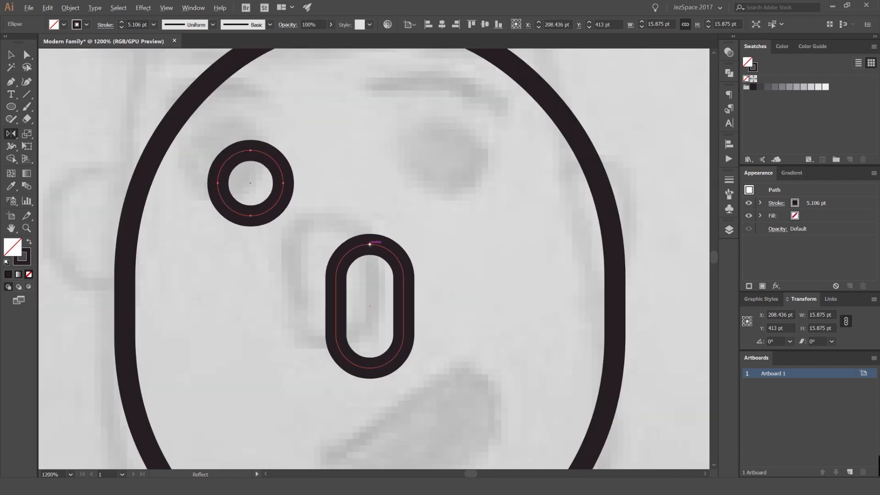
alt+click(370, 244)
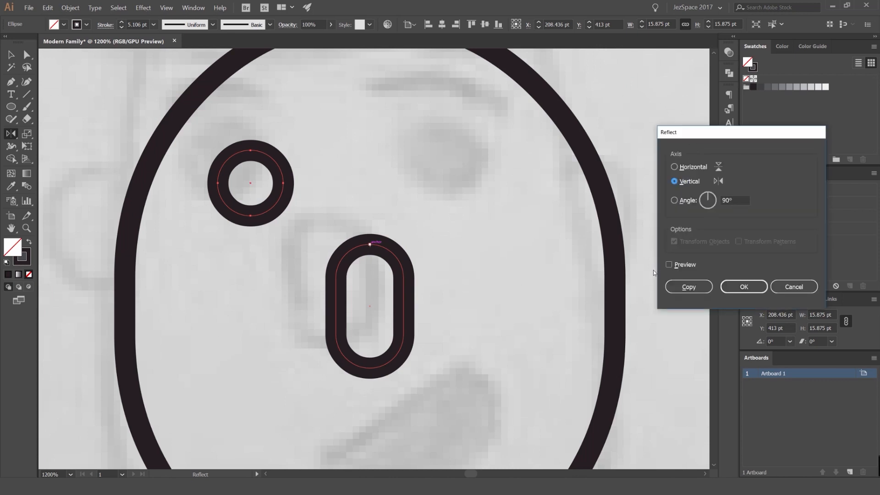
click(670, 264)
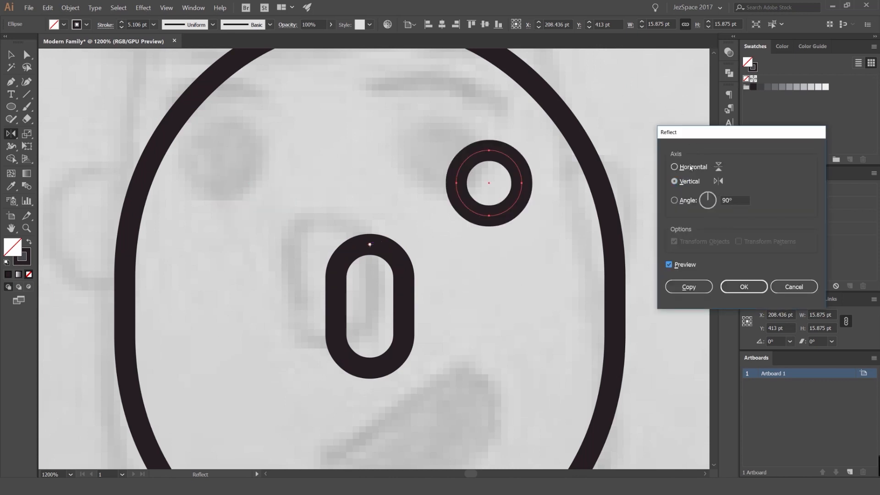
click(683, 170)
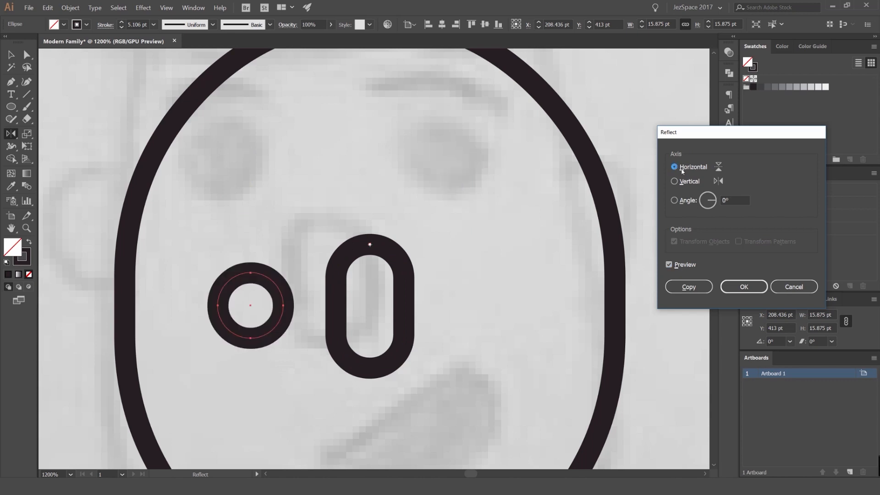
click(681, 181)
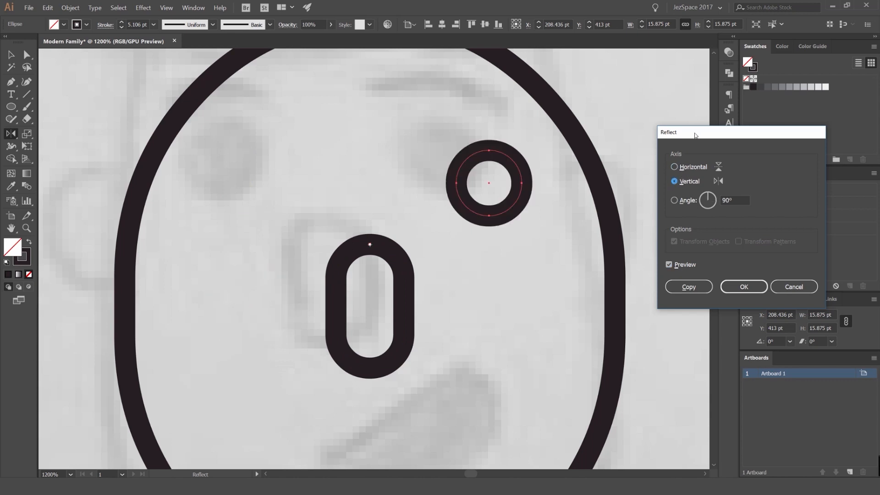
drag(695, 135, 646, 131)
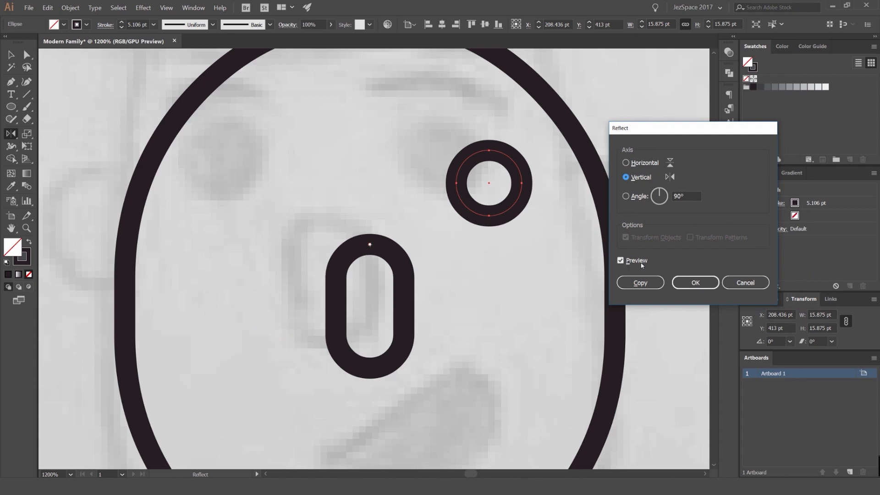
click(639, 282)
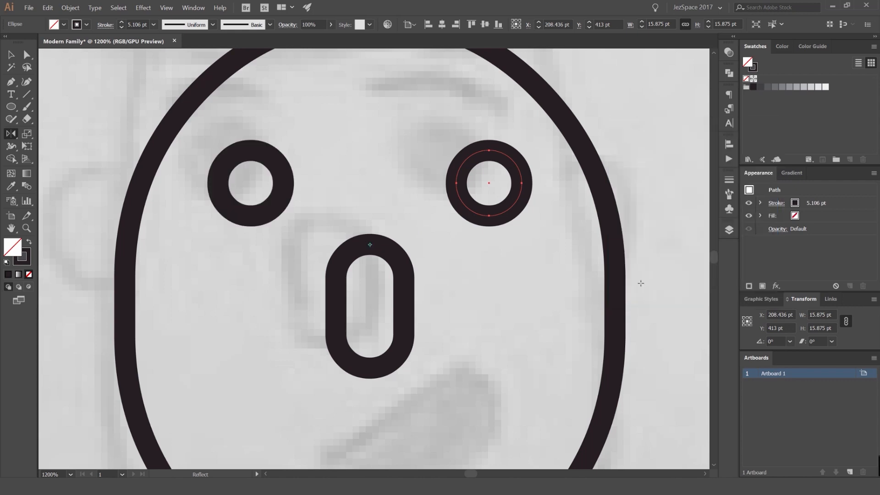
key(v)
click(513, 136)
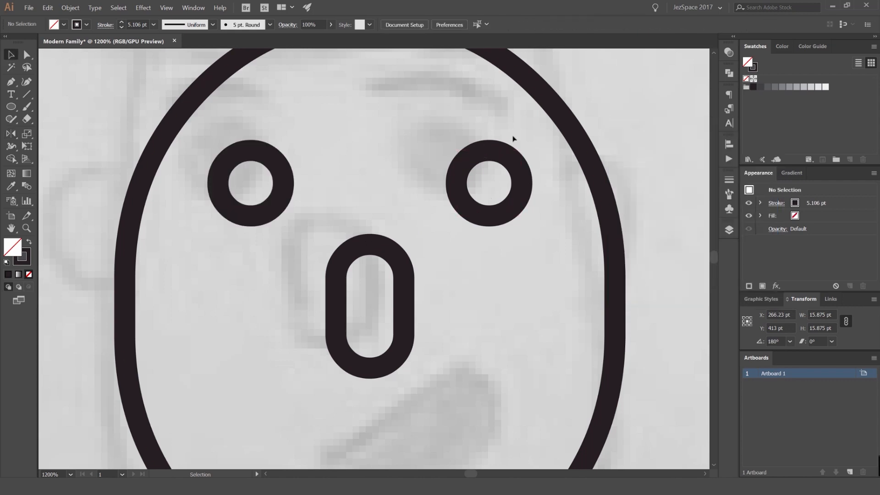
- Select both eye circles together and nudge them down about 2 pt, closer to the nose
drag(506, 155, 315, 162)
key(ctrl+z)
scroll(397, 135, down, 4)
click(397, 136)
scroll(397, 136, up, 2)
key(Down)
key(Down)
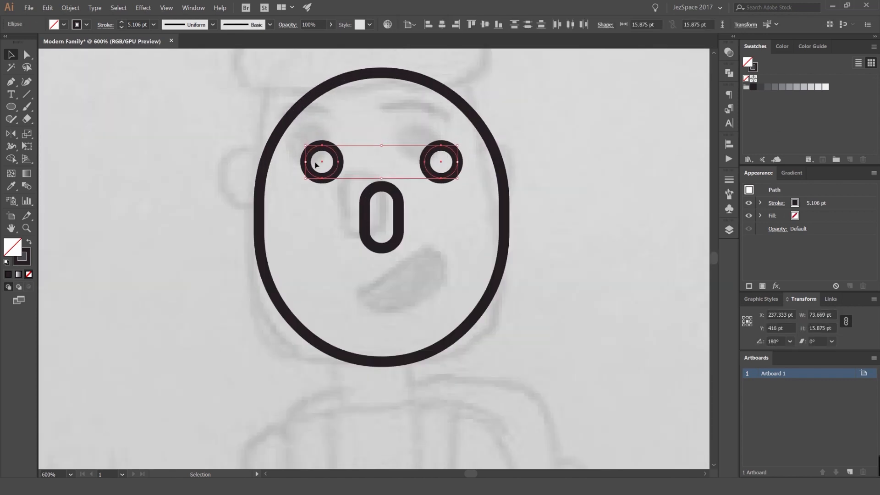
click(355, 128)
- Duplicate the left eye circle straight upward so that the copy overlaps the top of the original
scroll(382, 151, up, 1)
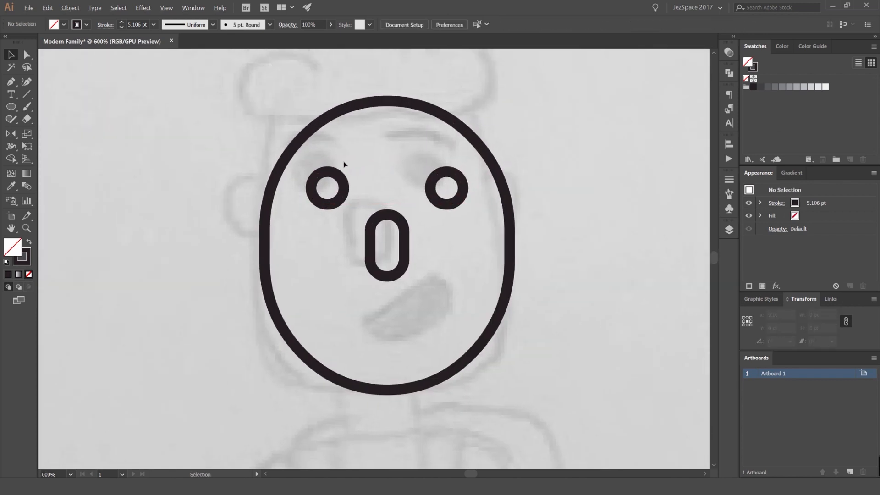
scroll(362, 160, up, 3)
scroll(412, 195, up, 1)
click(413, 197)
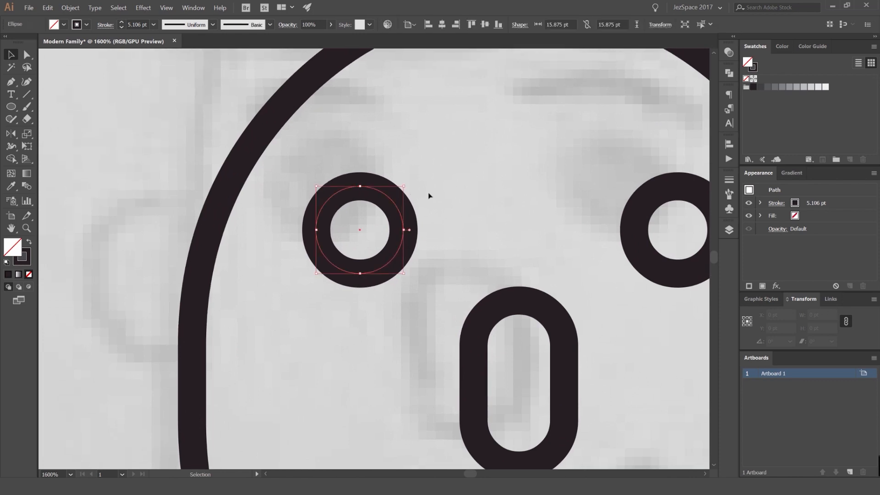
click(429, 195)
drag(400, 217, 393, 141)
click(434, 143)
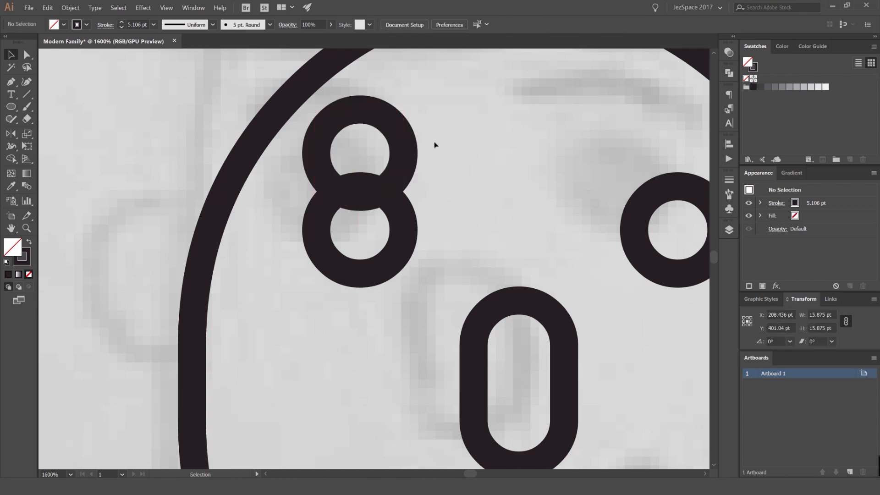
- Delete the bottom anchor point of the upper circle copy to leave an arched left eyebrow
click(401, 149)
key(a)
click(361, 197)
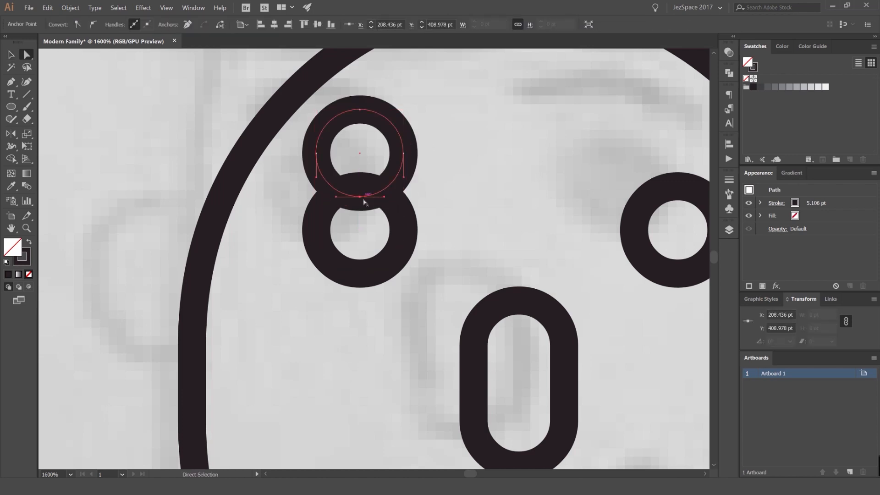
key(Delete)
key(ctrl+minus)
key(ctrl+minus)
click(459, 132)
key(v)
key(ctrl+minus)
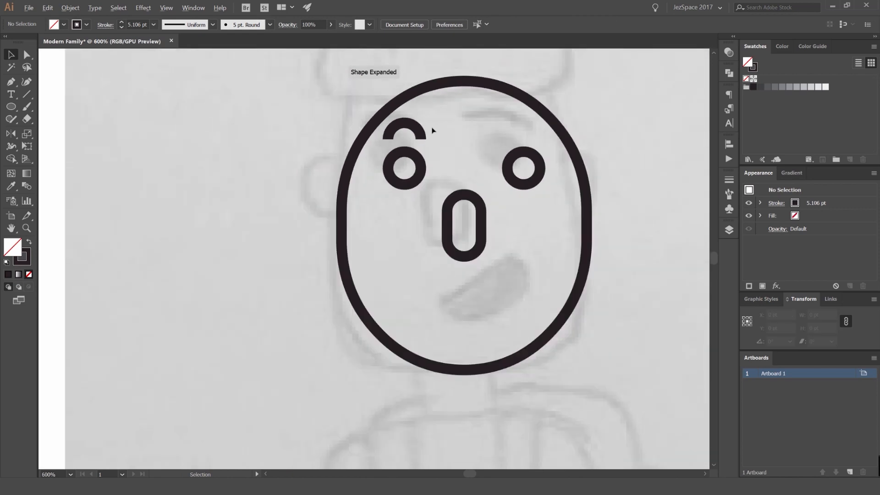
- Set the left eyebrow's stroke weight to 2 pt
scroll(414, 119, up, 3)
click(415, 127)
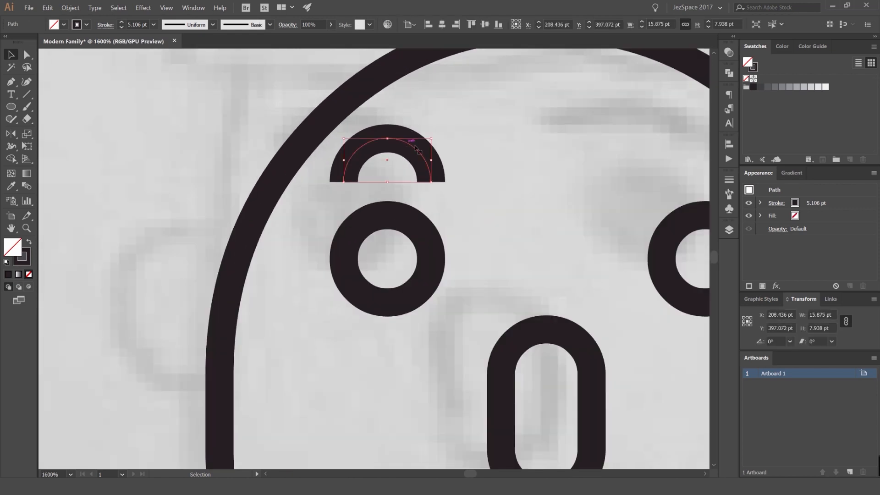
click(728, 180)
click(637, 194)
click(637, 193)
click(638, 193)
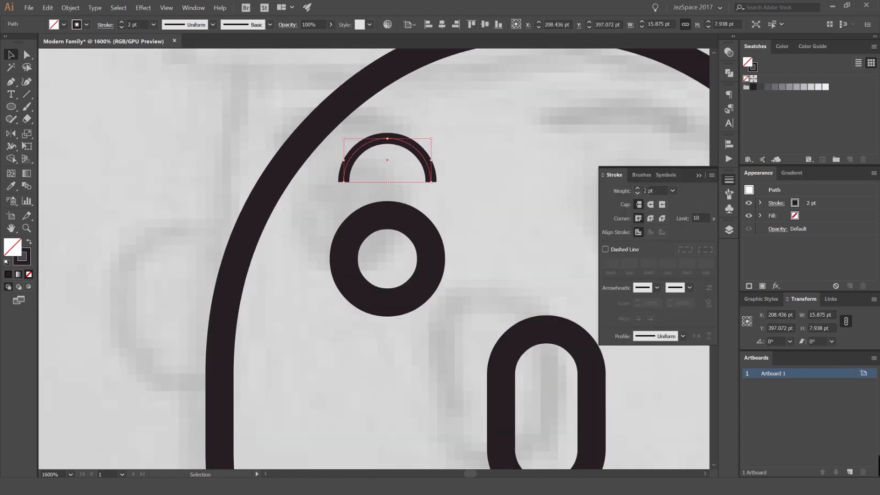
click(725, 179)
- Reflect a copy of the left eyebrow across a vertical axis through the nose's top anchor, placing it above the right eye
scroll(530, 140, down, 2)
click(530, 140)
drag(499, 137, 347, 157)
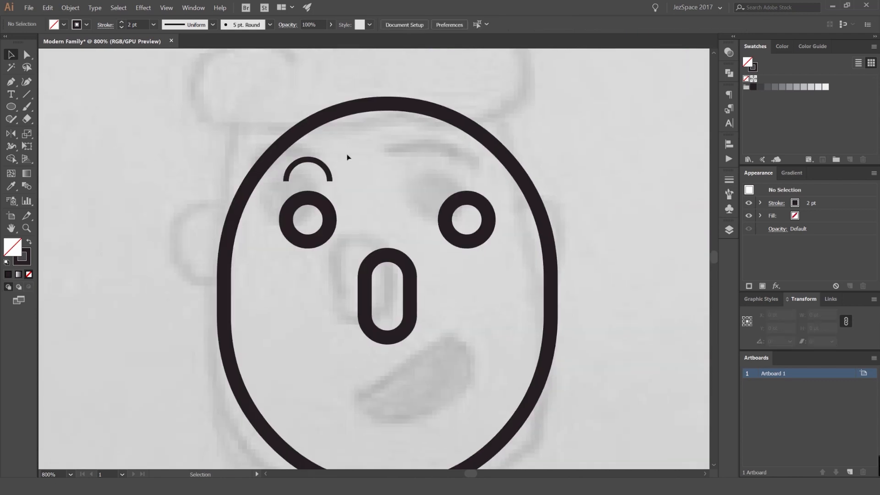
click(324, 164)
key(o)
alt+click(387, 253)
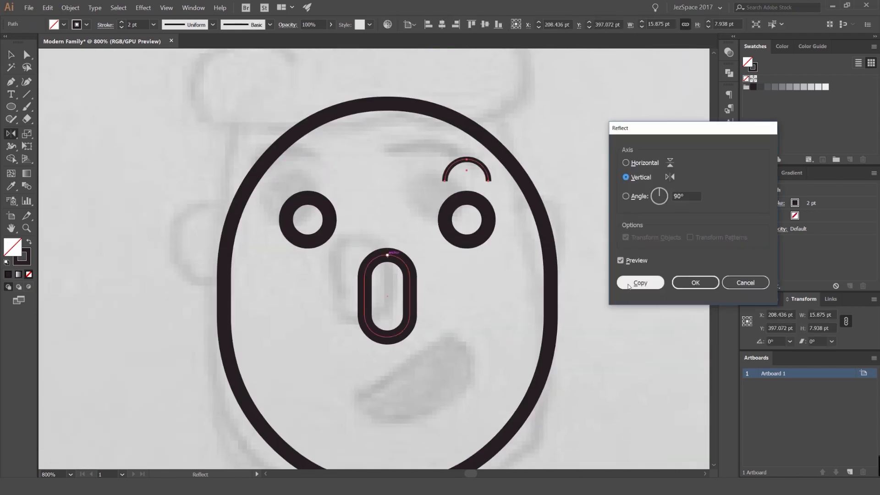
click(640, 283)
key(v)
click(369, 191)
- Draw a mouth rectangle about 37 × 16 pt below the nose and select its two lower anchor points
scroll(371, 198, down, 4)
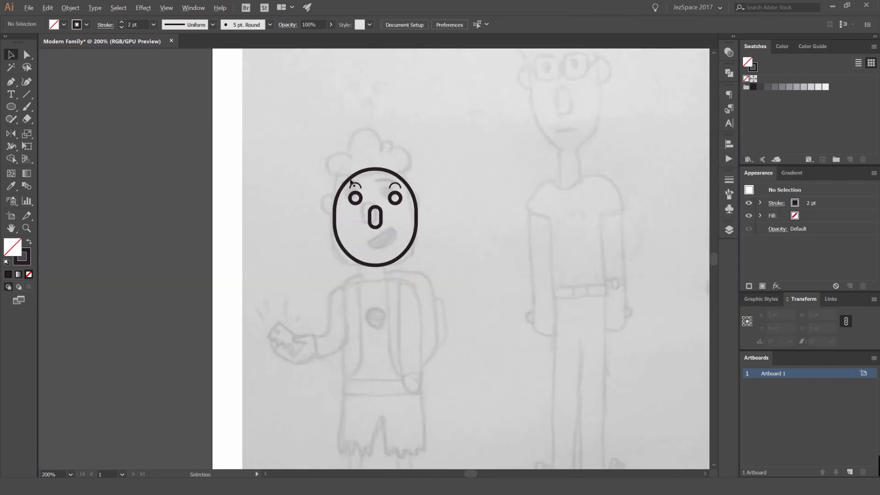
scroll(362, 219, up, 4)
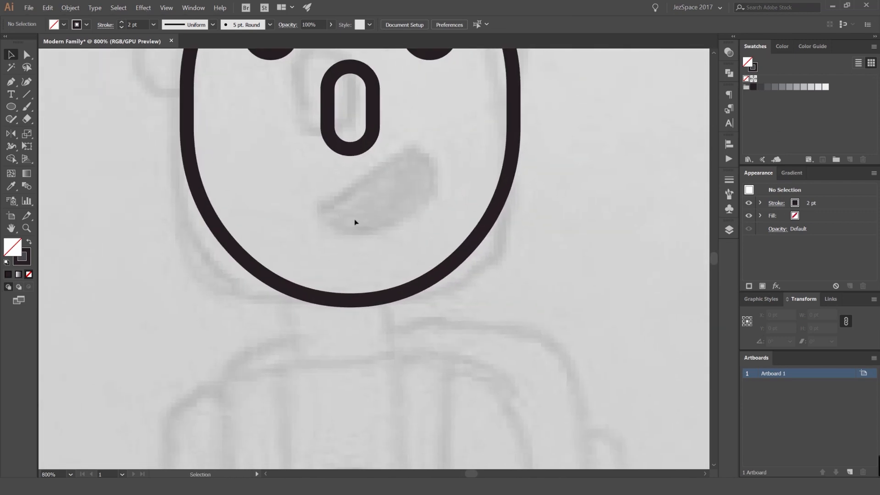
scroll(355, 222, up, 1)
key(m)
drag(324, 232, 433, 249)
key(a)
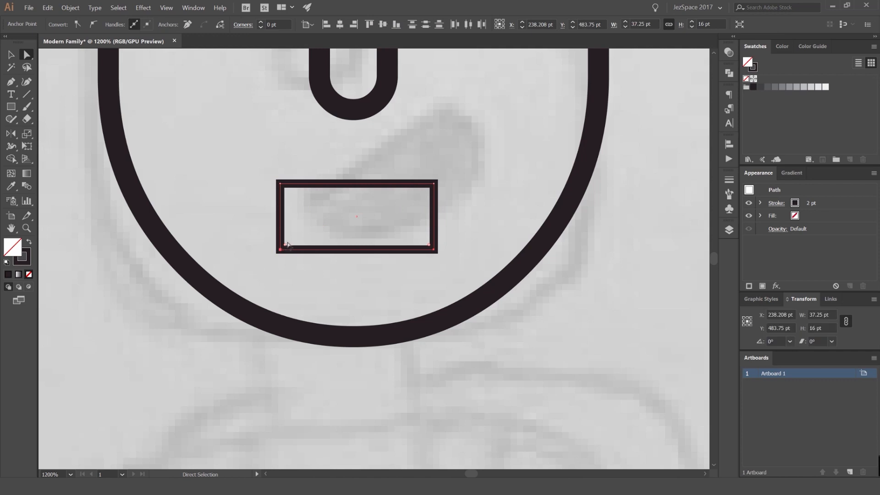
- Round the mouth's two lower corners fully, rotate it about 28° and place it over the sketched smile
drag(284, 245, 303, 101)
key(v)
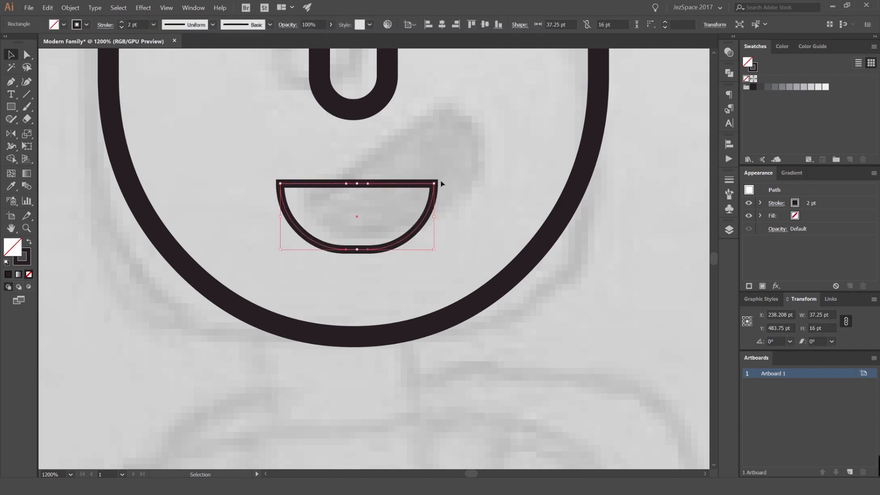
mouse_move(438, 183)
mouse_down()
mouse_move(418, 142)
mouse_move(470, 167)
mouse_up()
drag(460, 137, 467, 201)
click(494, 120)
- Try swapping the mouth's fill and stroke to make it solid, and undo the swap
scroll(497, 119, down, 4)
click(460, 206)
key(shift+x)
click(555, 187)
scroll(555, 187, down, 1)
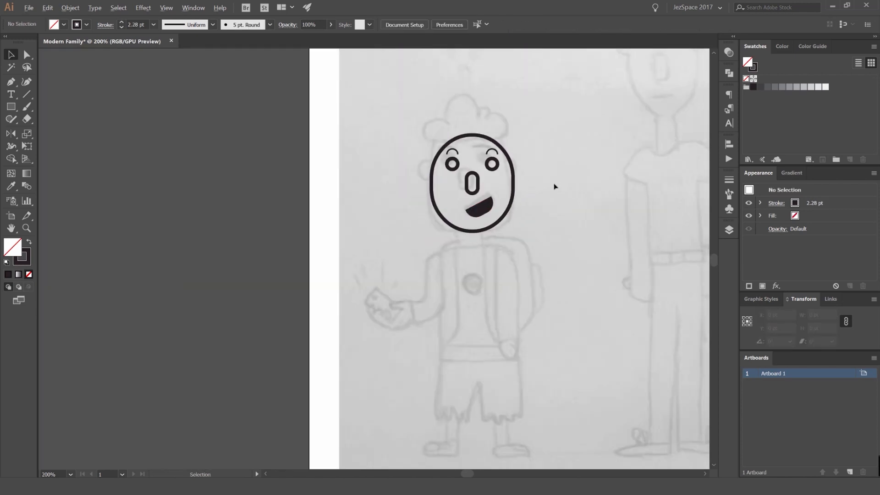
scroll(500, 202, up, 4)
key(ctrl+z)
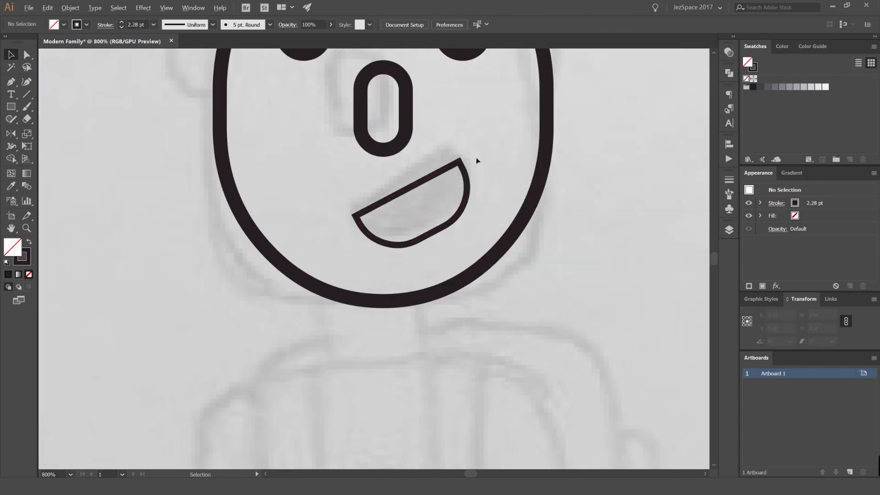
- Match the mouth's outline to the nose's 5.106 pt black stroke with the Eyedropper
scroll(470, 153, down, 3)
drag(460, 152, 437, 181)
scroll(433, 179, up, 3)
click(465, 232)
key(i)
click(428, 181)
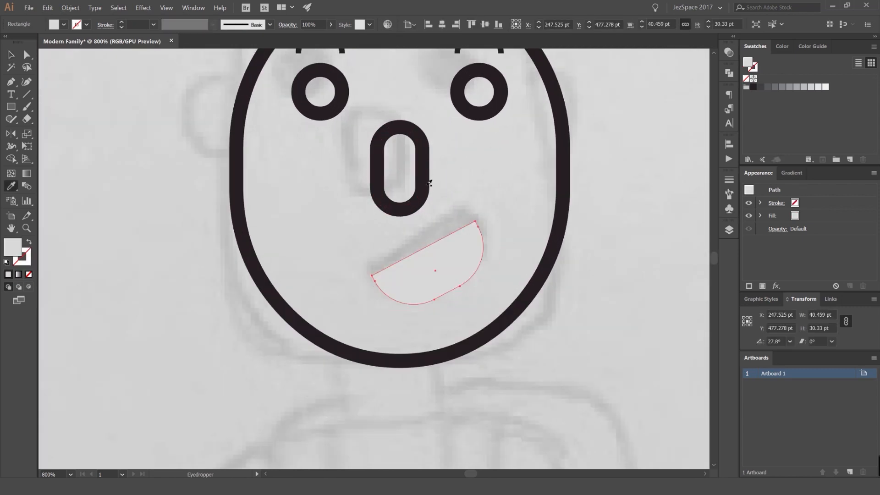
click(425, 180)
key(v)
click(468, 171)
scroll(469, 171, down, 2)
scroll(469, 171, down, 1)
click(465, 202)
key(i)
click(450, 166)
key(v)
click(555, 149)
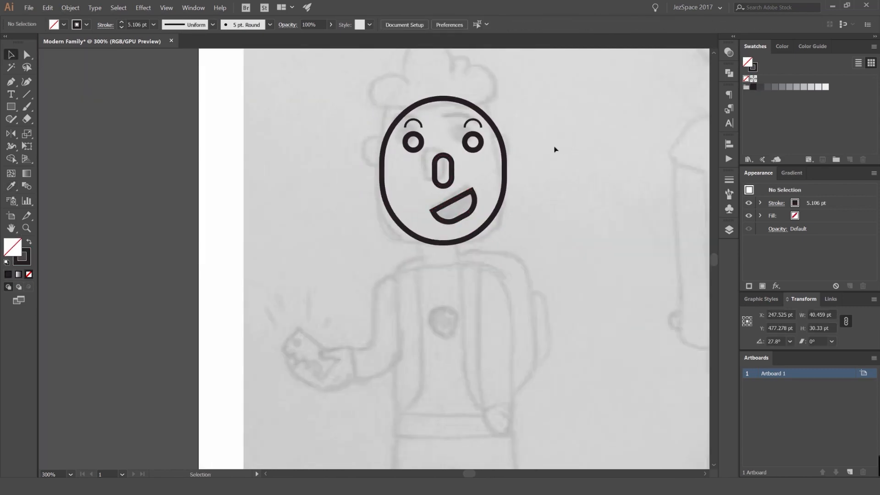
- Draw an ear circle about 25.6 pt in diameter beside the left edge of the boy's head
drag(536, 149, 496, 206)
scroll(371, 161, up, 3)
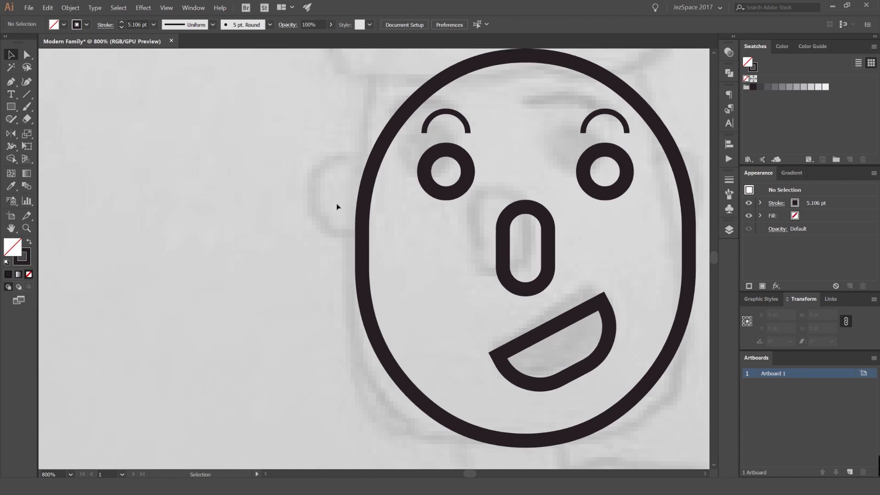
key(l)
drag(326, 213, 353, 233)
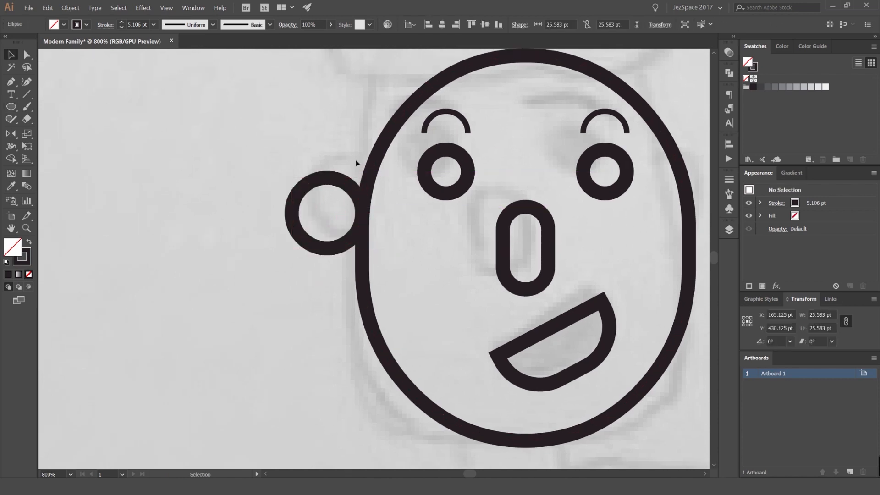
- Move the ear circle onto the head's left outline and scale it down to about 21 pt
scroll(353, 179, up, 2)
key(v)
click(343, 248)
key(a)
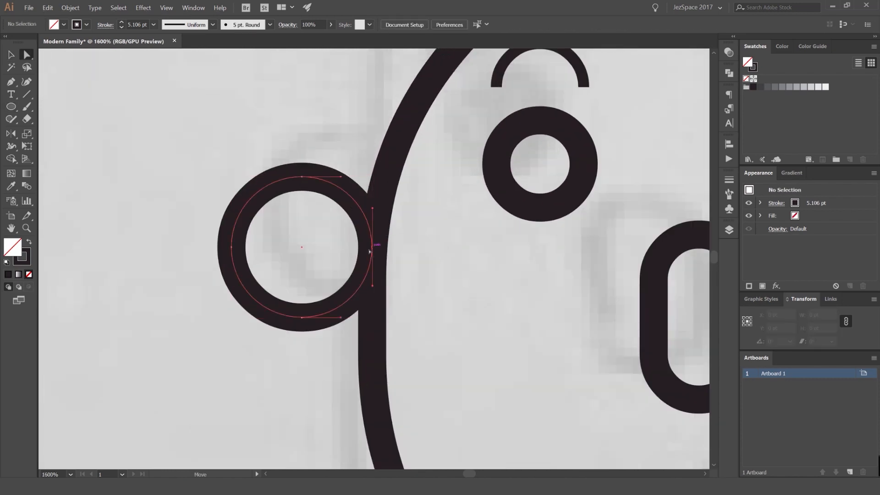
click(372, 247)
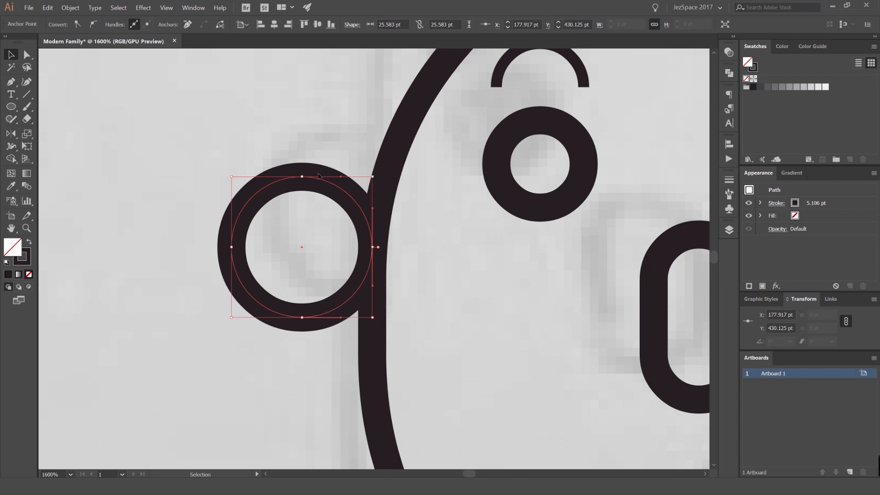
mouse_move(318, 175)
mouse_down()
mouse_move(341, 201)
mouse_move(376, 213)
mouse_move(379, 201)
mouse_up()
mouse_move(432, 202)
mouse_down()
mouse_move(421, 202)
mouse_move(421, 211)
mouse_up()
click(436, 220)
scroll(436, 220, down, 3)
scroll(367, 223, up, 2)
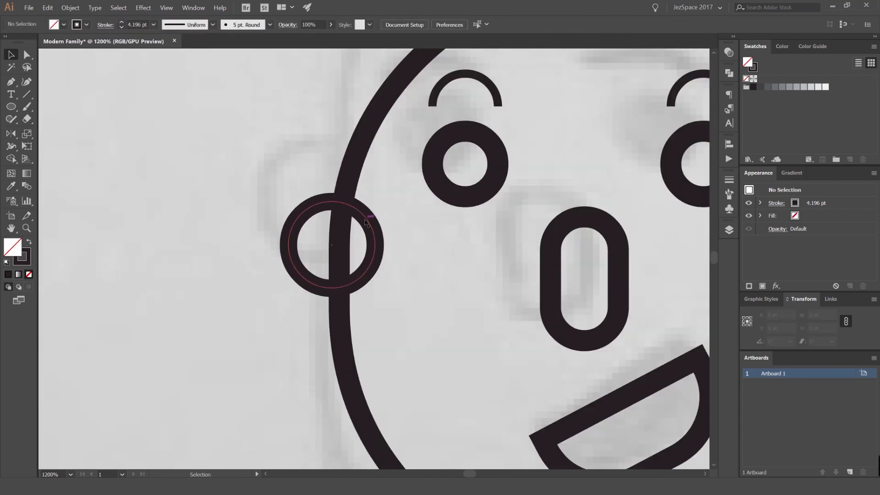
- Nudge the ear circle about 8 pt up and 1 pt left along the head's outline
click(365, 223)
scroll(366, 220, down, 3)
scroll(369, 220, up, 2)
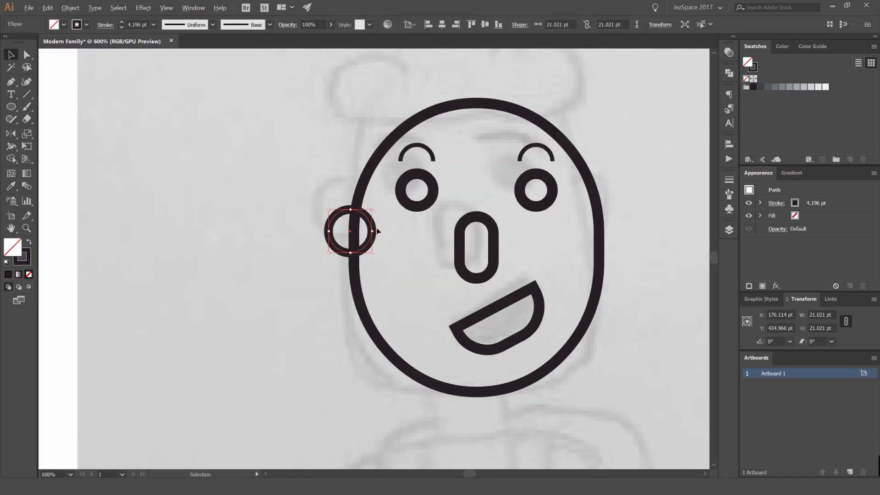
scroll(377, 231, up, 2)
key(shift+Up)
key(shift+Up)
key(shift+Down)
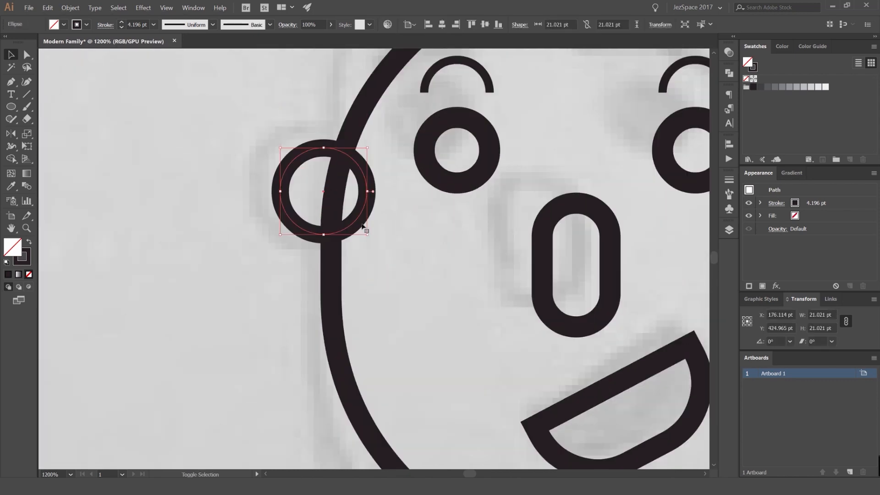
key(Left)
key(Left)
key(Down)
key(Down)
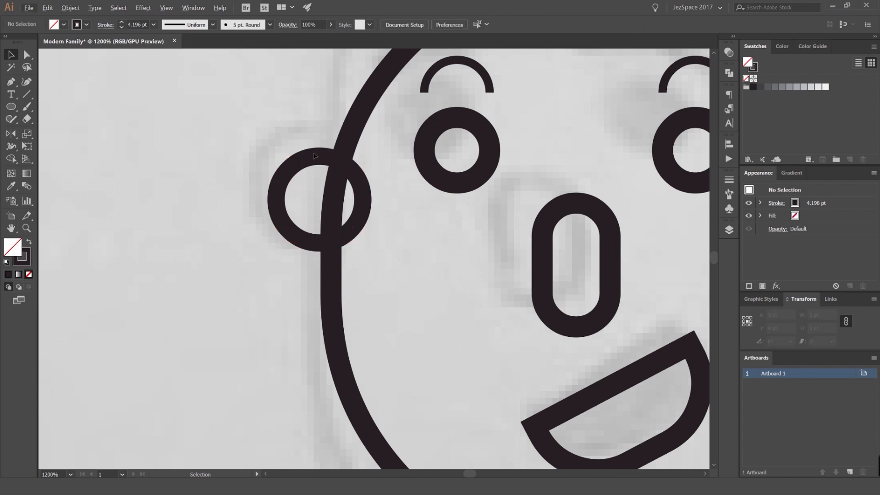
- Reflect a copy of the ear circle across a vertical axis through the nose's top anchor to make the right ear
key(ctrl+minus)
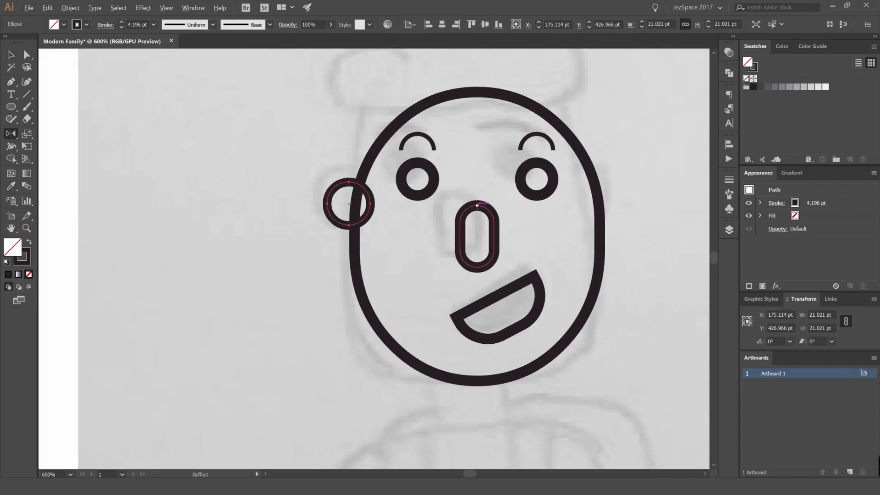
alt+click(477, 206)
click(650, 289)
key(v)
click(651, 293)
drag(640, 281, 419, 263)
scroll(419, 264, down, 3)
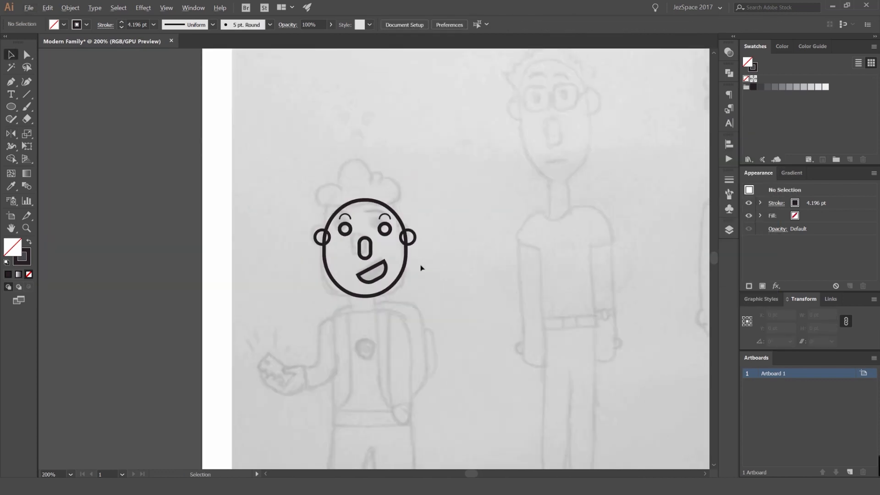
- Try swapping the head outline's fill and stroke, and undo the swap
scroll(406, 245, up, 2)
drag(395, 212, 407, 199)
key(ctrl+z)
key(shift+x)
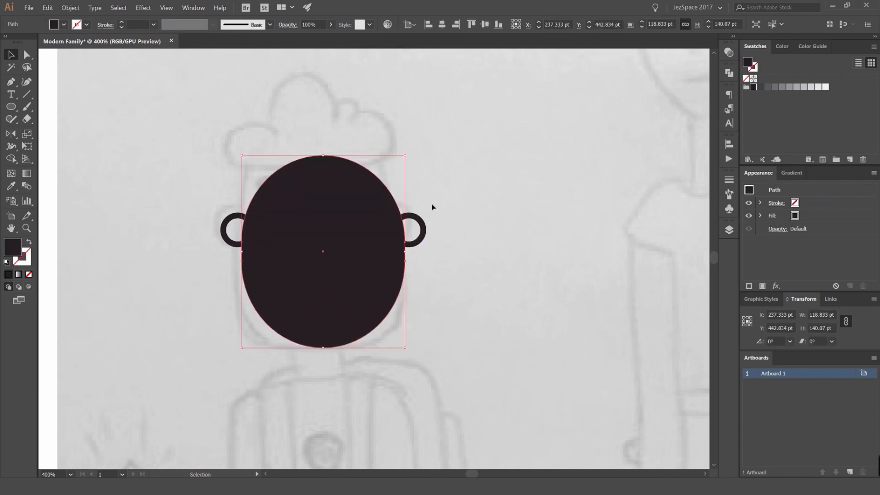
key(ctrl+z)
click(298, 182)
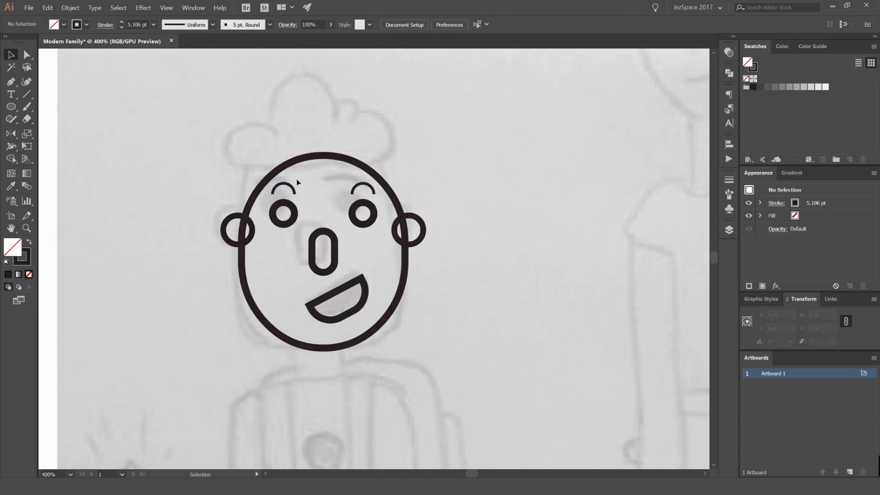
- Draw a circle about 37.8 pt wide over the left hair tuft and an ellipse about 45.4 × 63.8 pt over the central tuft
scroll(315, 182, down, 1)
drag(446, 131, 450, 128)
scroll(426, 145, down, 1)
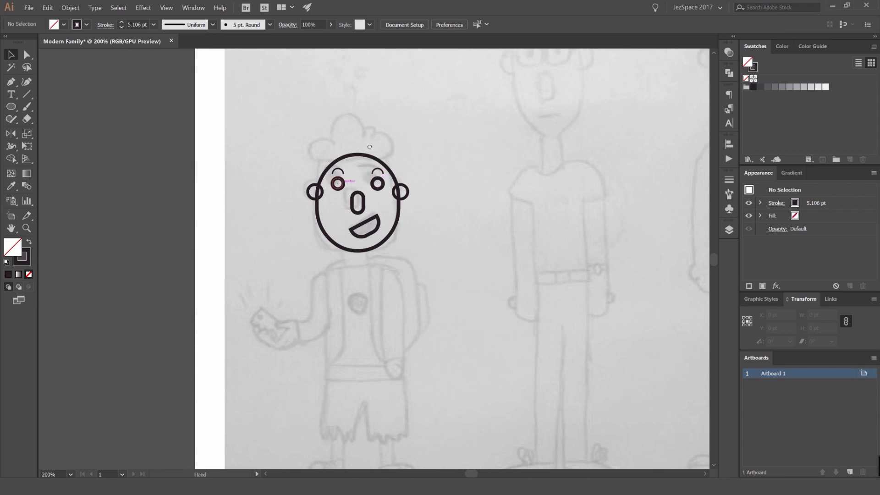
scroll(379, 161, up, 3)
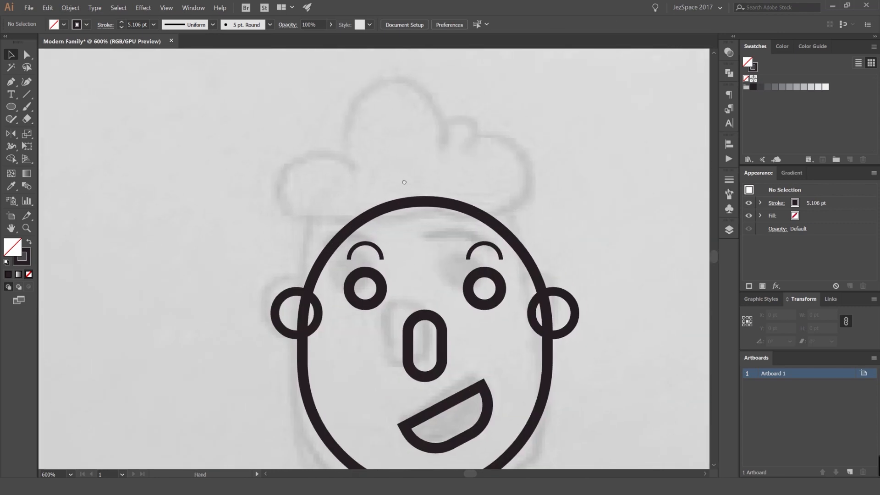
drag(355, 171, 322, 175)
scroll(329, 173, up, 1)
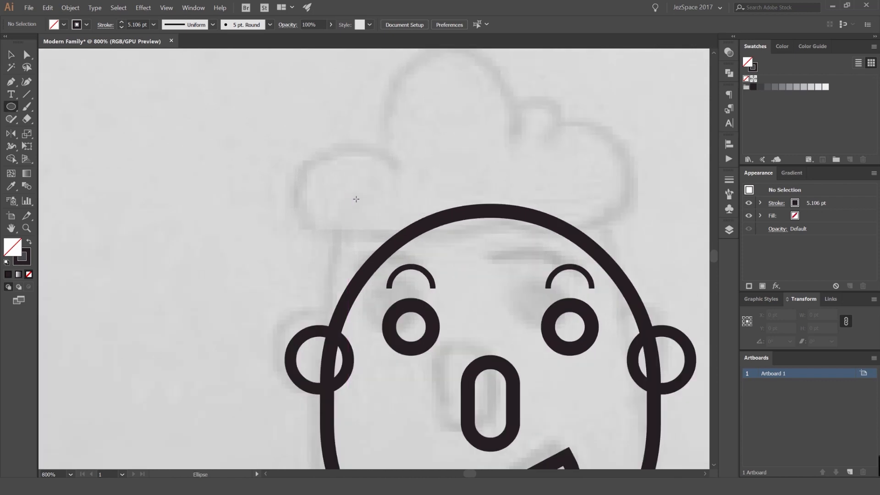
drag(394, 227, 424, 234)
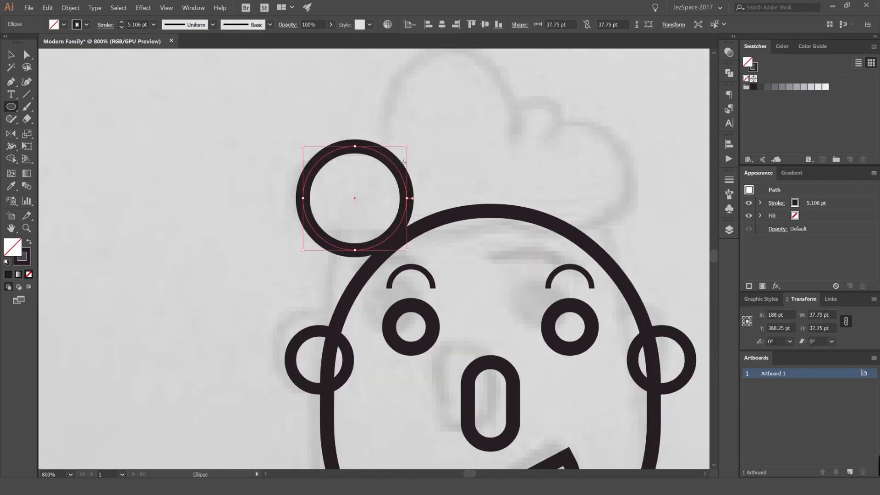
drag(450, 143, 513, 230)
drag(459, 164, 390, 188)
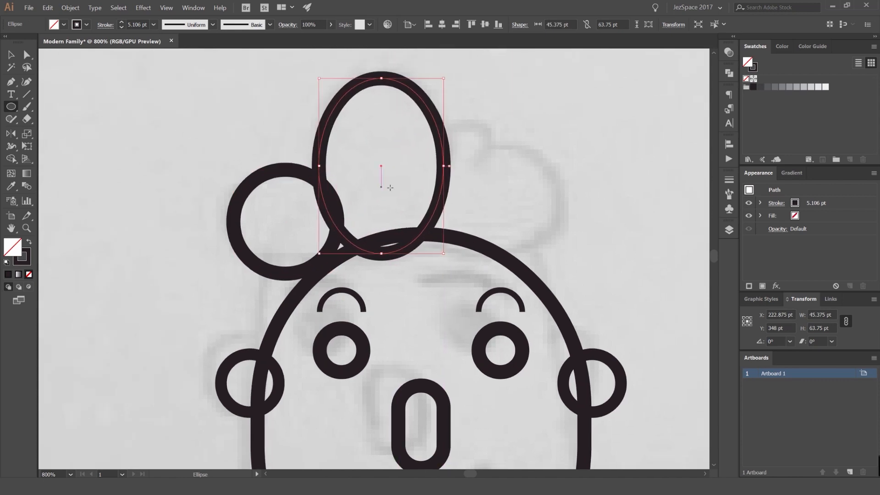
drag(462, 151, 510, 221)
key(ctrl+z)
mouse_move(459, 170)
mouse_down()
mouse_move(581, 277)
mouse_move(421, 108)
mouse_move(481, 157)
mouse_move(454, 151)
mouse_move(552, 252)
mouse_move(484, 203)
mouse_move(518, 236)
mouse_up()
key(ctrl+z)
drag(441, 153, 479, 181)
key(ctrl+z)
key(ctrl+z)
mouse_move(417, 114)
mouse_down()
mouse_move(449, 186)
mouse_move(542, 247)
mouse_move(609, 149)
mouse_move(567, 232)
mouse_move(478, 251)
mouse_move(523, 269)
mouse_move(486, 263)
mouse_up()
key(ctrl+z)
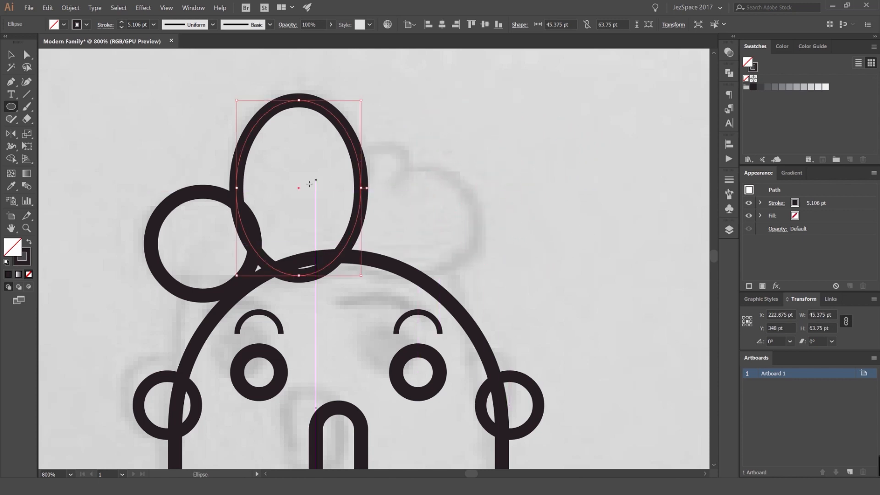
- Add an ellipse about 31.5 × 26.1 pt, tilted about 36°, over the small tuft beside the central hair ellipse
drag(317, 233, 372, 122)
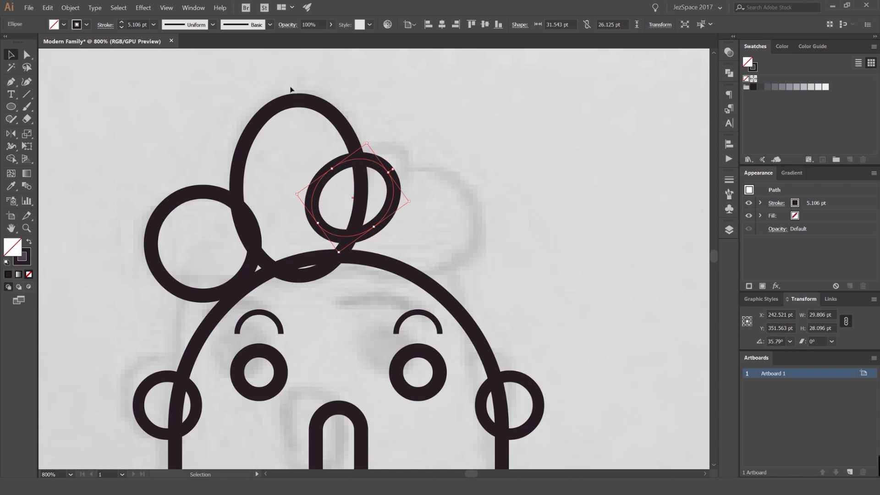
scroll(366, 171, up, 2)
drag(391, 161, 391, 157)
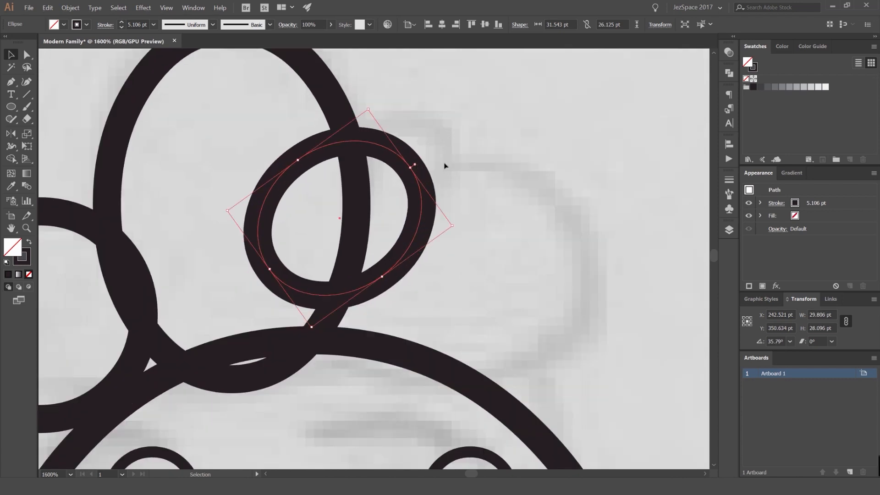
drag(458, 227, 435, 201)
click(504, 174)
- Place an enlarged, tilted copy of the small hair ellipse over the right hair tuft
scroll(503, 176, down, 1)
scroll(407, 170, down, 1)
drag(427, 170, 467, 181)
click(529, 158)
- Move all four hair shapes together about 6 pt right and 2 pt down to centre them on the head
drag(517, 146, 120, 199)
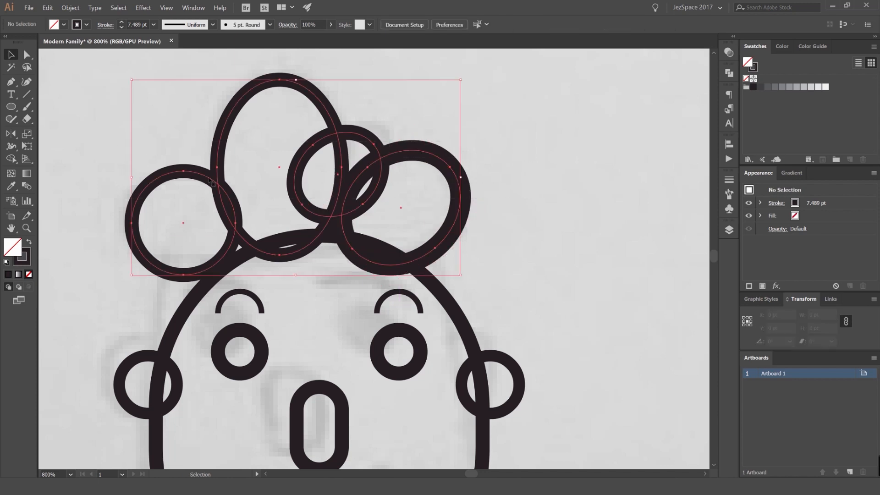
scroll(295, 177, up, 1)
drag(361, 204, 387, 214)
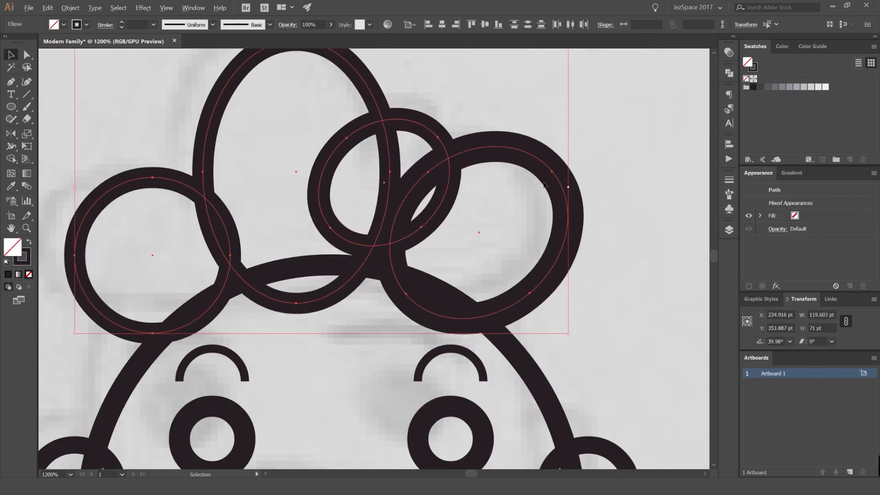
scroll(489, 201, down, 1)
click(180, 165)
scroll(180, 165, down, 2)
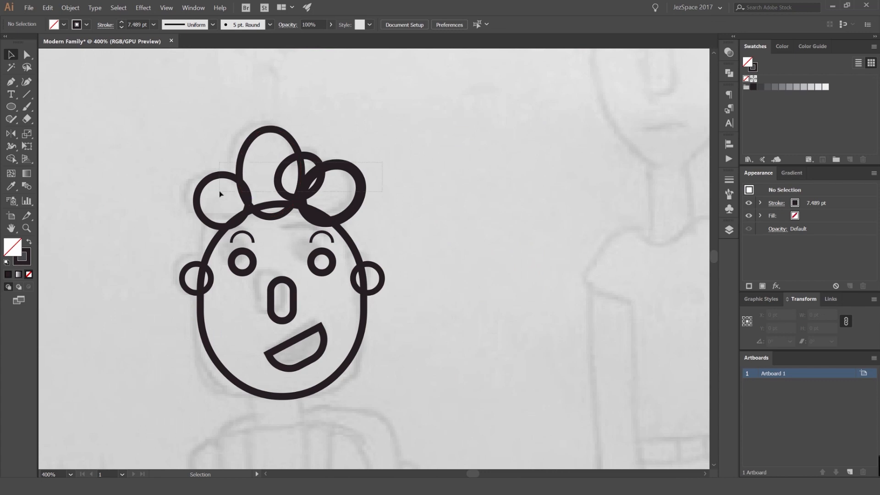
drag(219, 191, 219, 193)
click(420, 167)
- Draw a neck rectangle about 30.8 × 22.6 pt directly below the boy's chin
scroll(389, 169, down, 1)
drag(350, 153, 490, 120)
scroll(475, 116, down, 2)
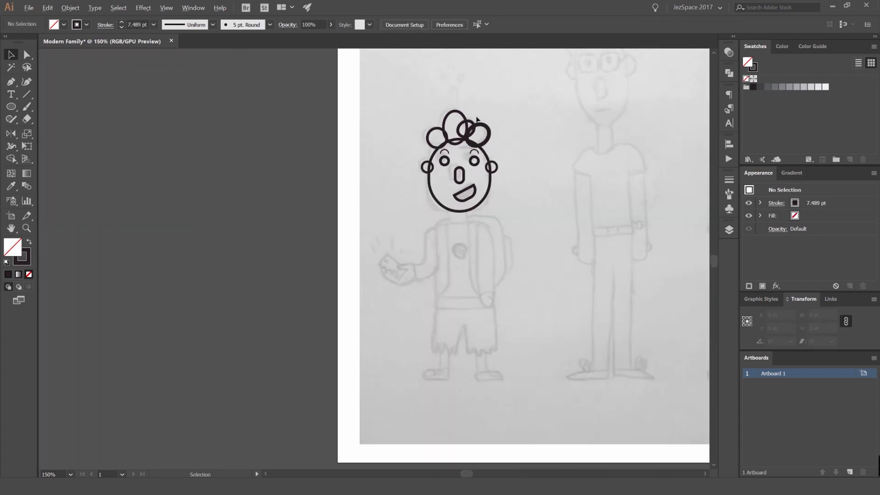
scroll(508, 147, up, 3)
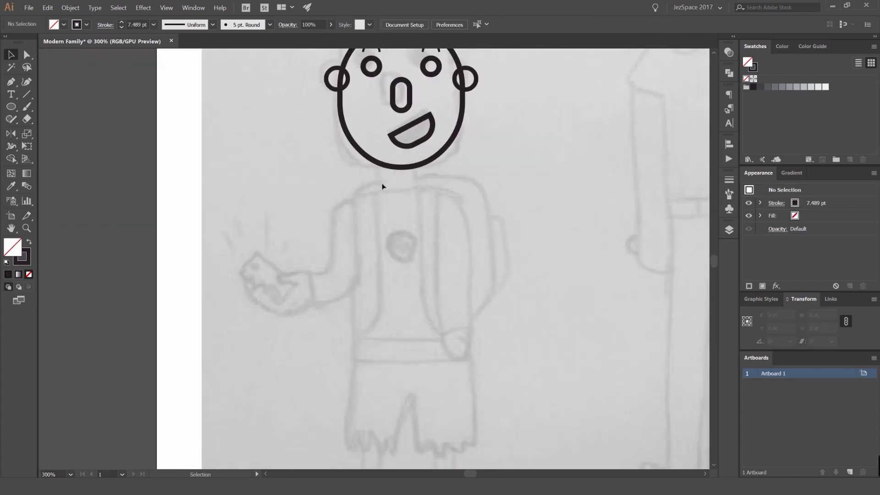
scroll(405, 184, up, 2)
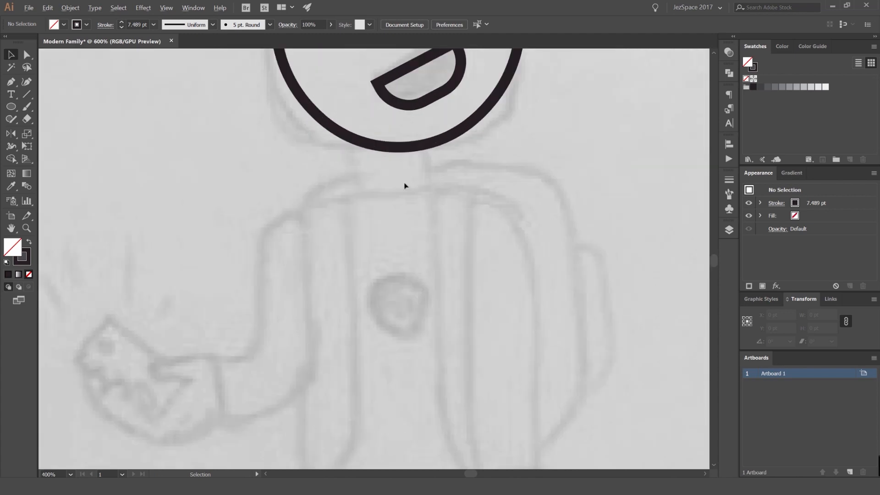
key(m)
drag(366, 142, 429, 189)
key(v)
click(439, 163)
- Match the neck rectangle's outline to the head's 5.106 pt stroke with the Eyedropper
scroll(412, 160, down, 2)
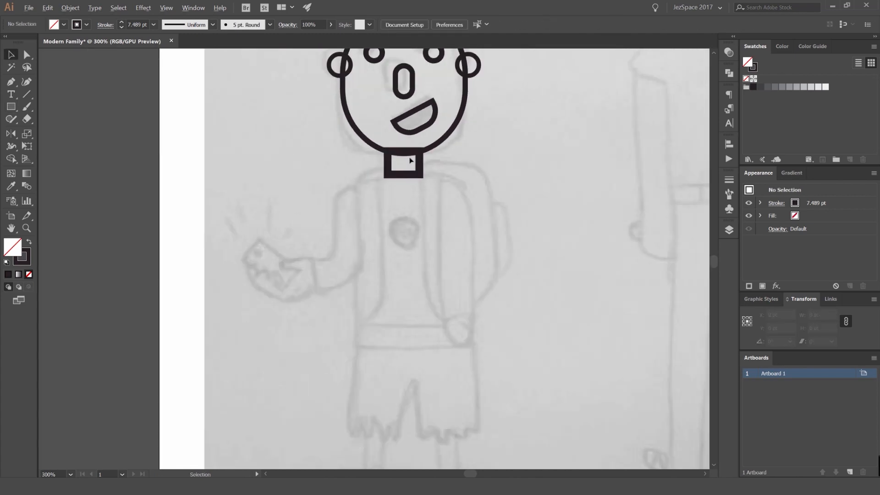
click(413, 180)
key(i)
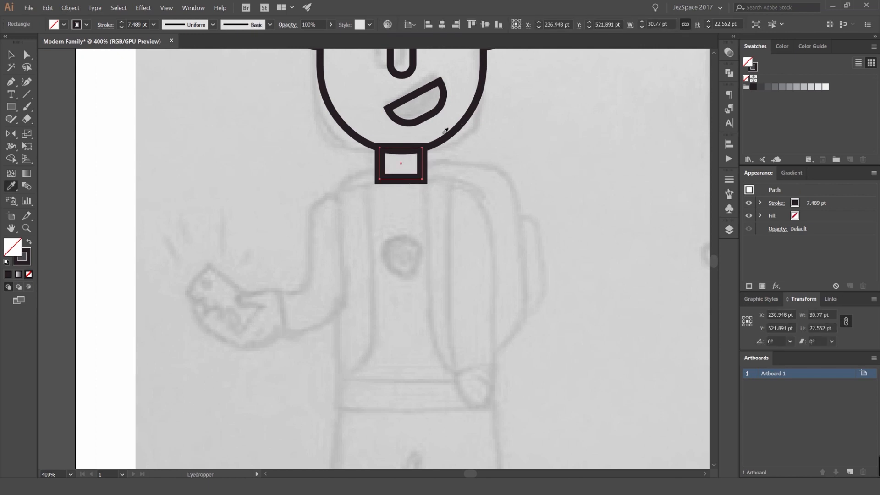
scroll(437, 144, up, 3)
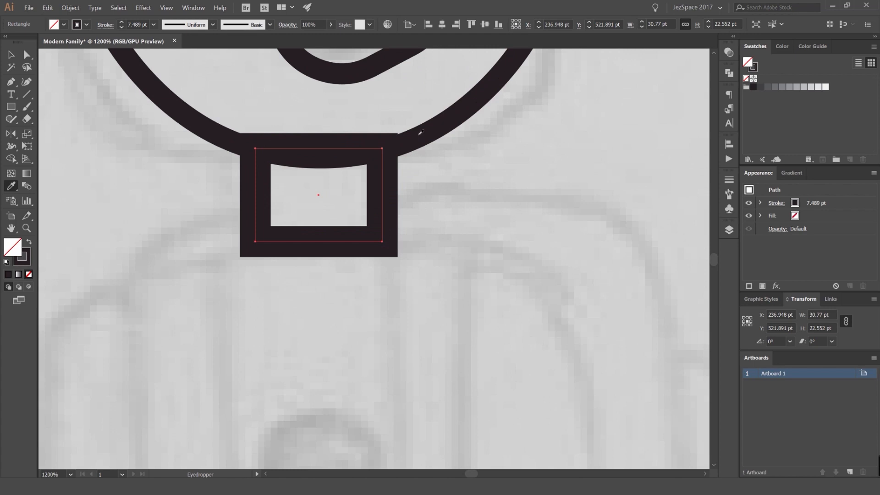
click(429, 128)
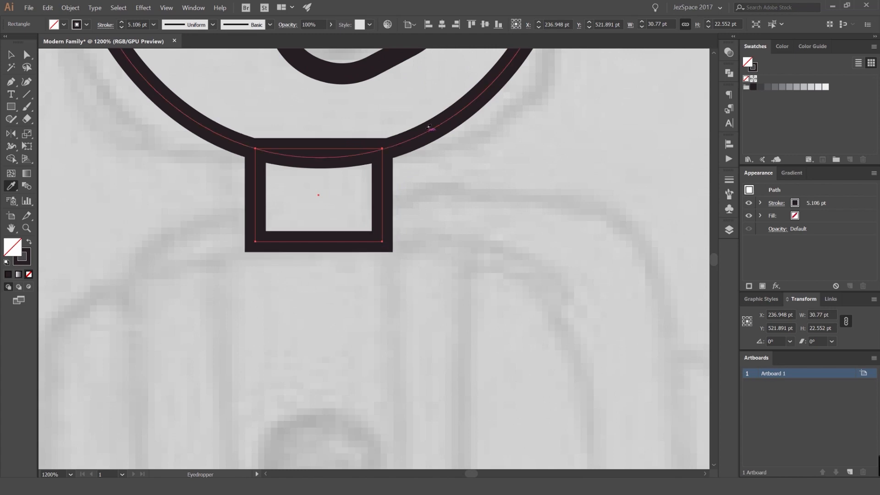
scroll(402, 173, up, 1)
key(v)
click(403, 173)
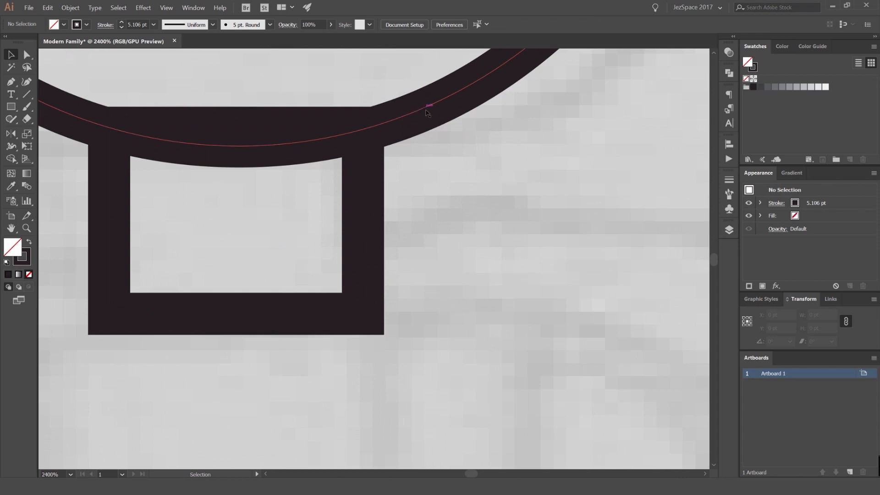
click(365, 188)
scroll(442, 185, down, 2)
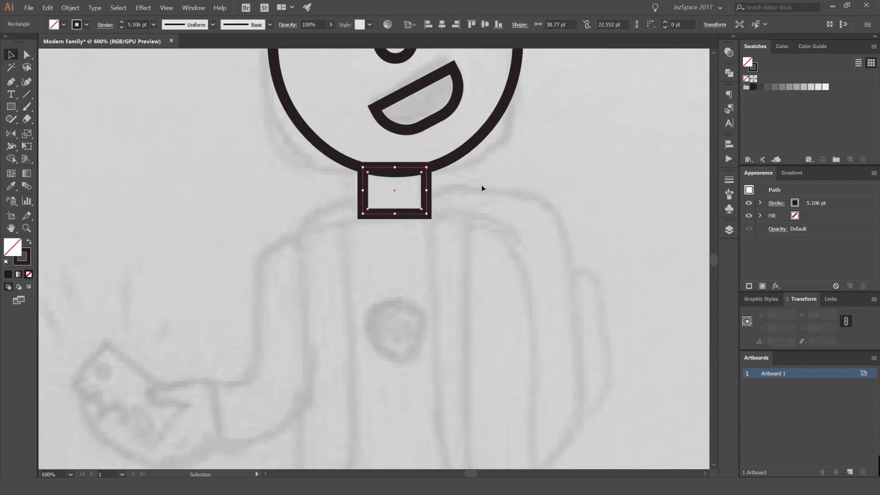
click(482, 188)
- Draw a torso rectangle about 104 × 117 pt and move it down so its upper edge meets the neck
scroll(434, 234, up, 1)
scroll(444, 203, down, 2)
drag(446, 196, 403, 148)
mouse_move(385, 202)
mouse_down()
mouse_move(449, 294)
mouse_move(457, 283)
mouse_up()
key(v)
drag(431, 123, 430, 136)
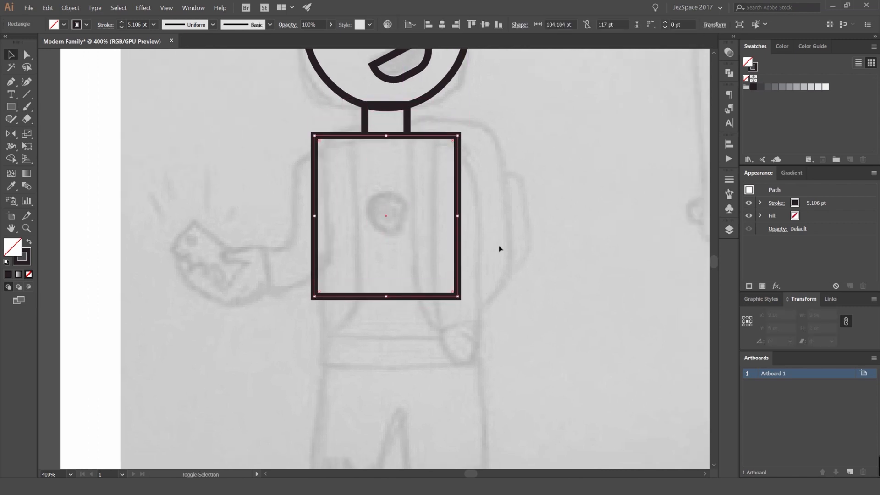
- Stretch the torso rectangle's lower edge down to the sketched hem, making it about 168 pt high
click(499, 247)
key(a)
click(393, 298)
key(v)
drag(386, 297, 397, 366)
- Round the torso's two upper corners into broad shoulder curves
key(a)
click(457, 136)
shift+click(316, 138)
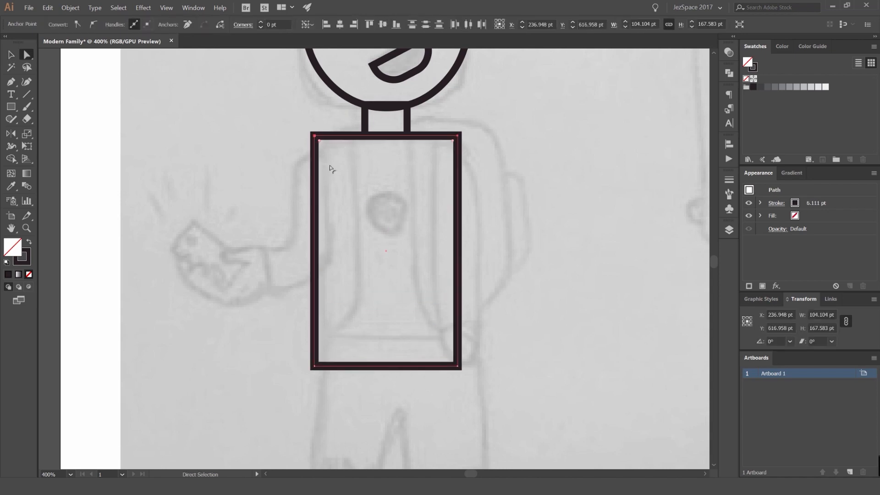
drag(330, 169, 362, 194)
key(v)
click(551, 165)
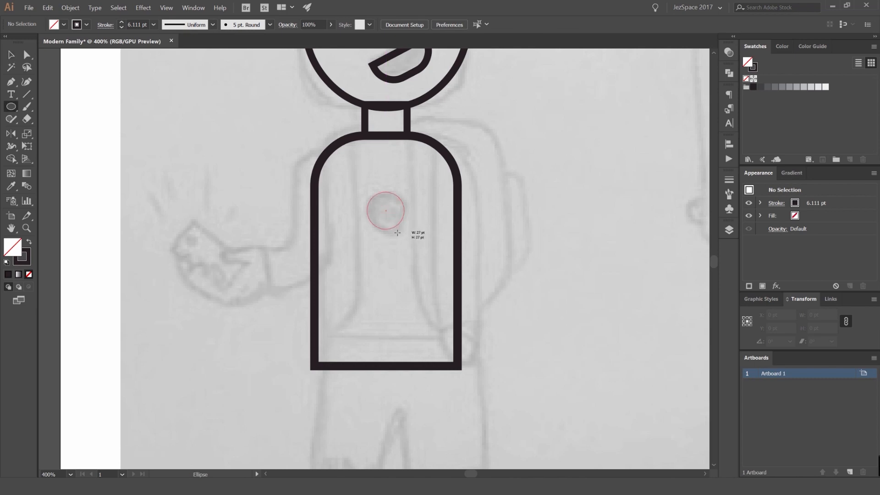
- Draw a circle about 27 pt wide over the sketched emblem on the centre of the torso
drag(397, 232, 397, 231)
key(v)
click(358, 177)
drag(349, 171, 367, 156)
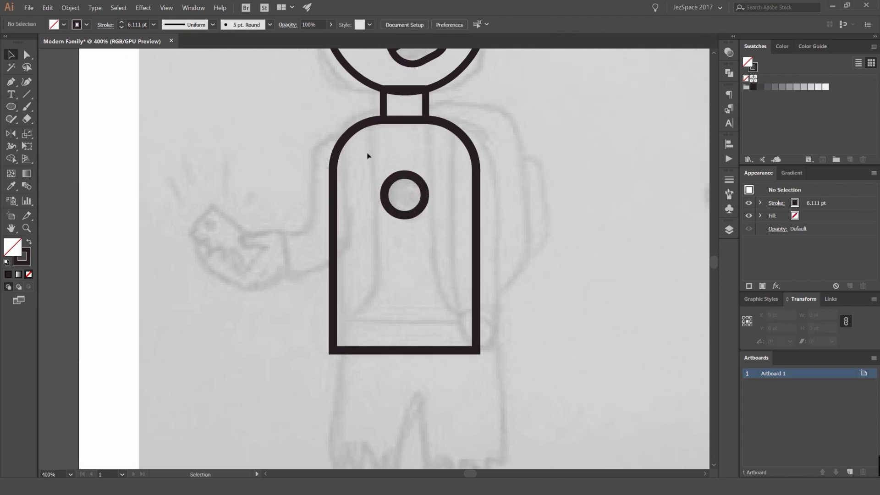
- Try to draw the left jacket front with the Pen tool as a vertical line ending in a diagonal to the torso's side
scroll(360, 157, up, 1)
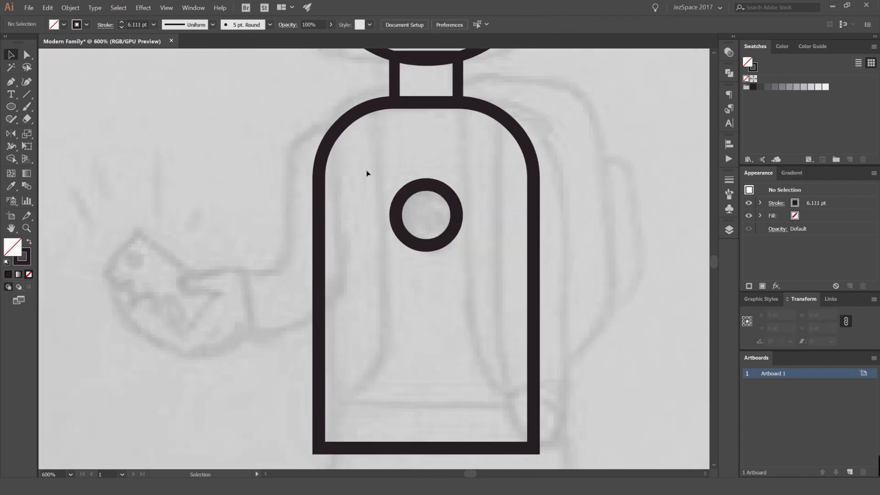
click(377, 104)
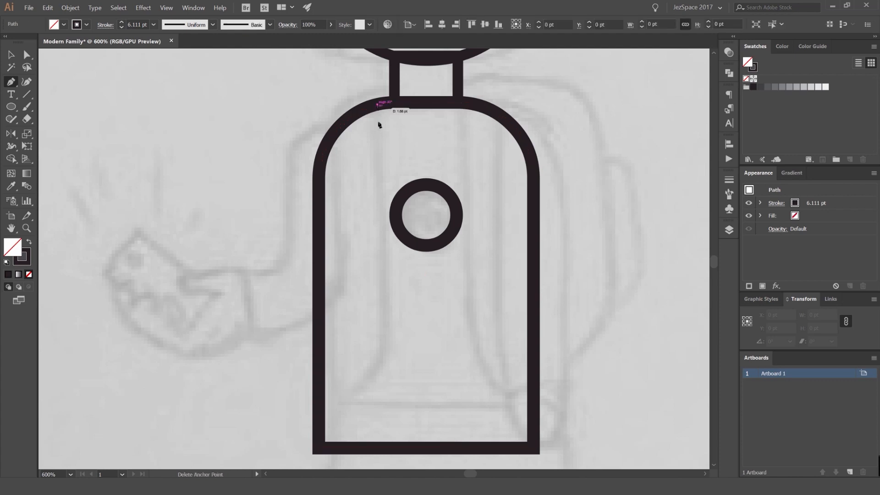
click(377, 370)
click(319, 448)
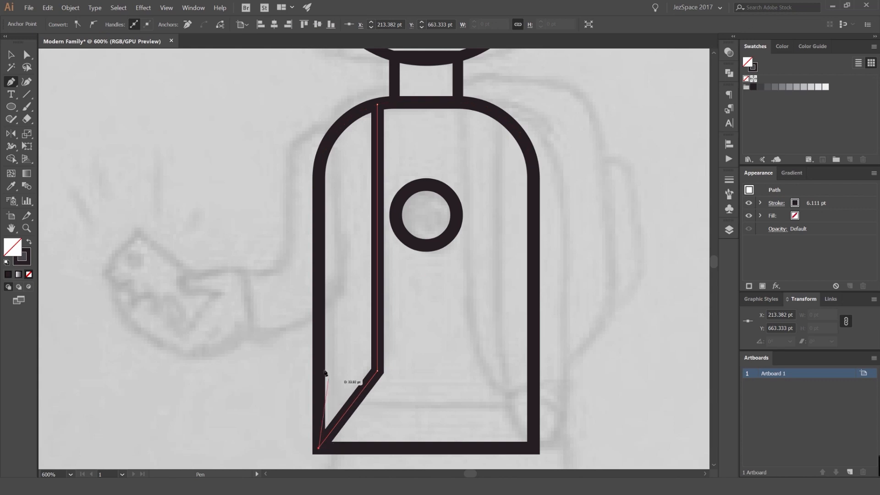
key(ctrl+z)
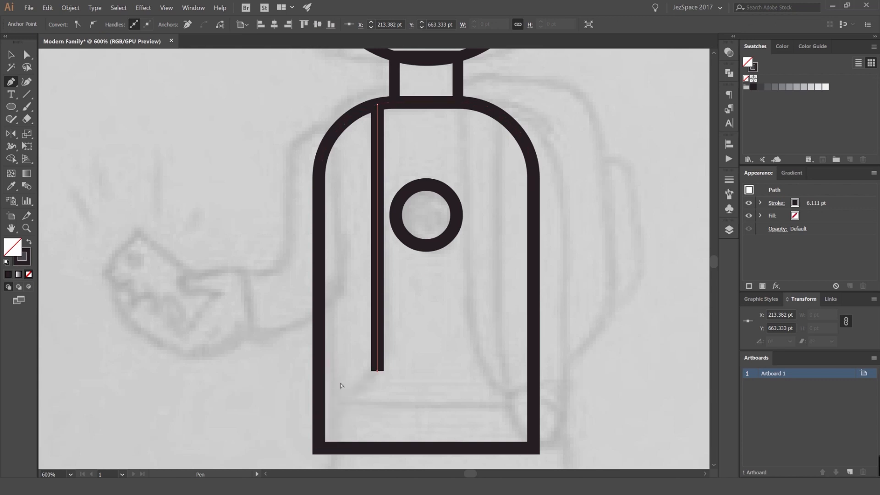
click(319, 409)
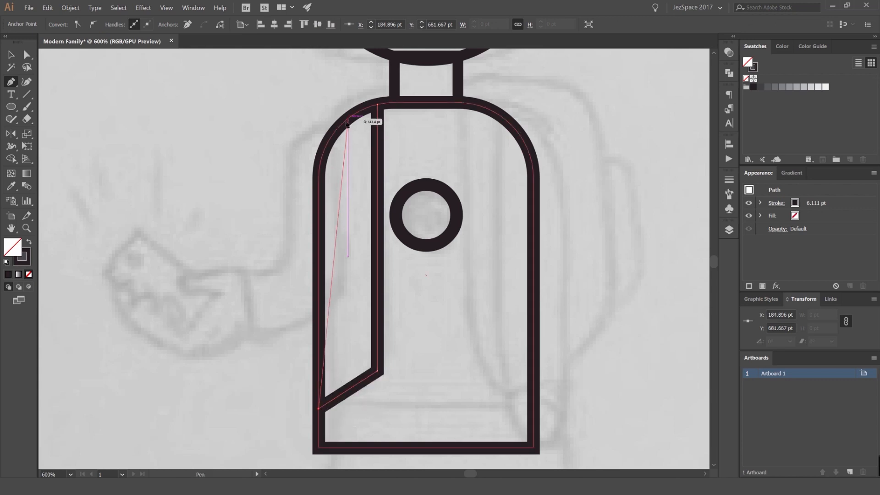
drag(345, 121, 336, 49)
key(ctrl+z)
key(ctrl+z)
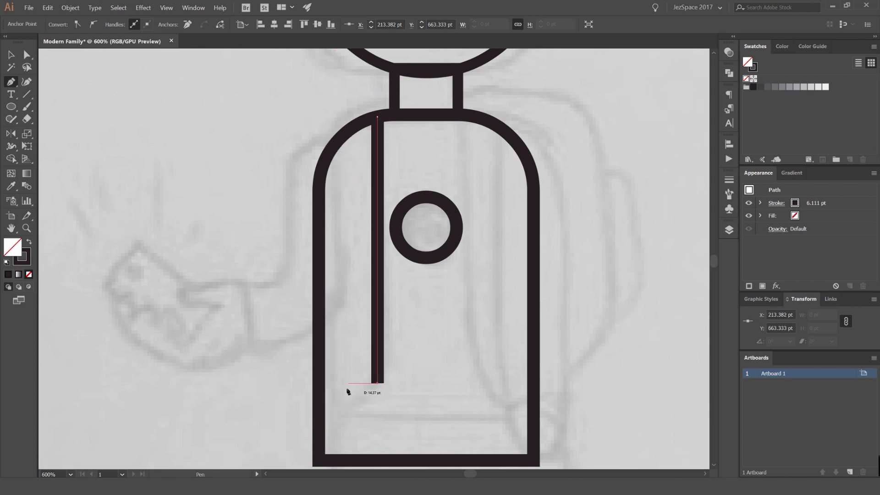
- Try a narrow jacket strip with a square lower end inside the torso's left side
key(ctrl+z)
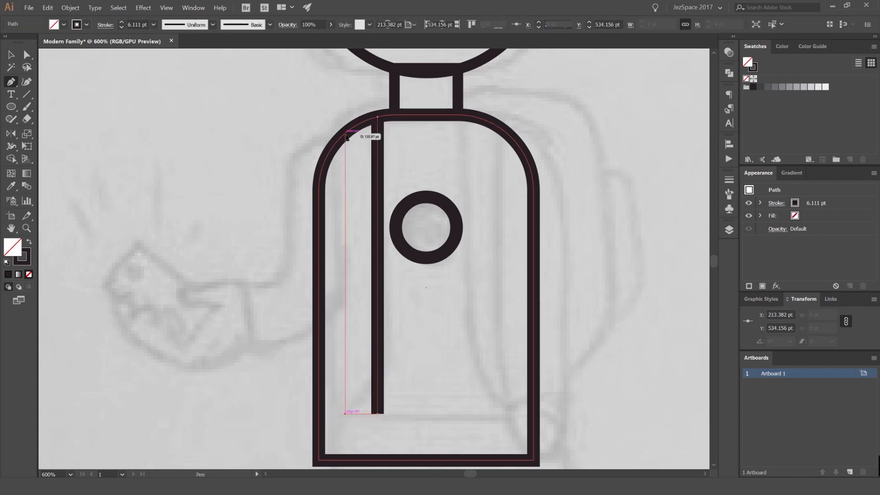
click(345, 134)
key(v)
scroll(393, 157, down, 2)
click(531, 177)
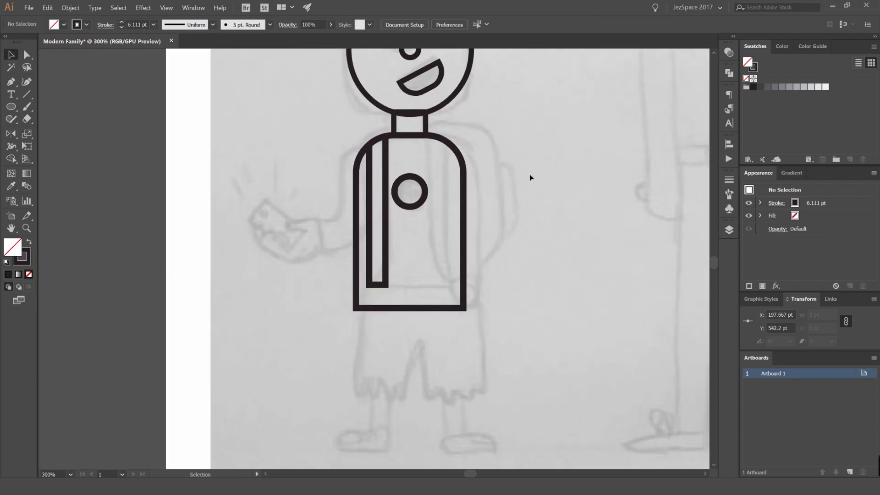
- Undo the jacket strip's segments and delete the leftover path
scroll(389, 272, up, 2)
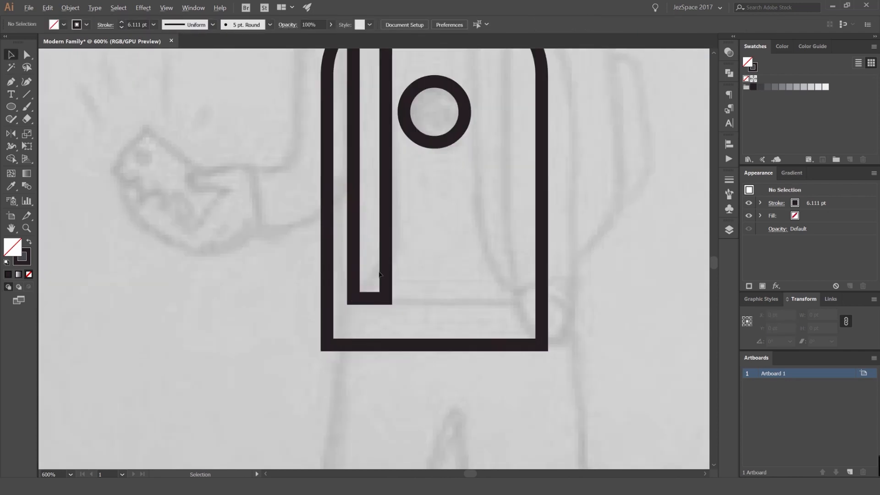
key(a)
click(353, 299)
scroll(352, 300, down, 1)
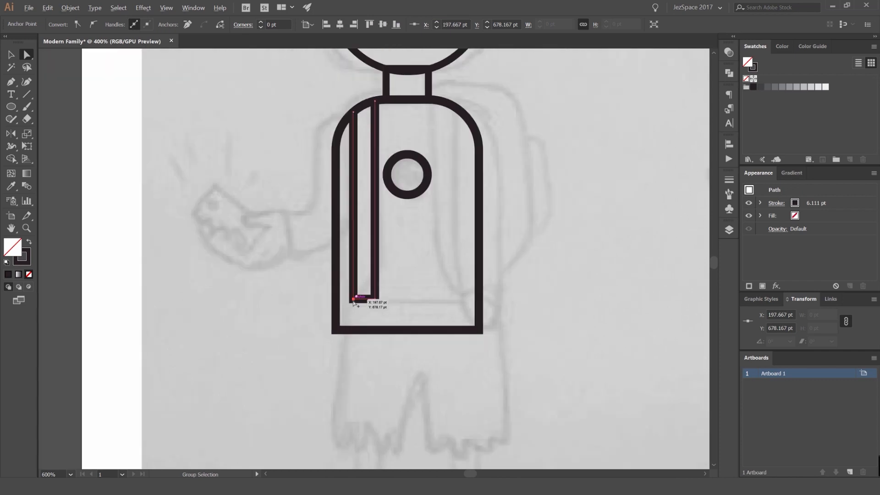
key(ctrl+z)
key(ctrl+z)
key(Delete)
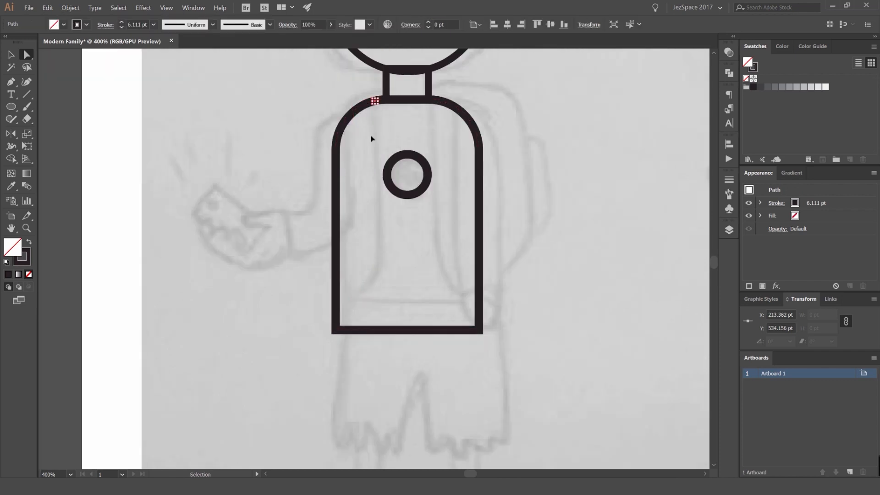
- Draw the left jacket front as an open path about 18 × 139 pt from shoulder to side edge, rounding its lower corner
click(361, 105)
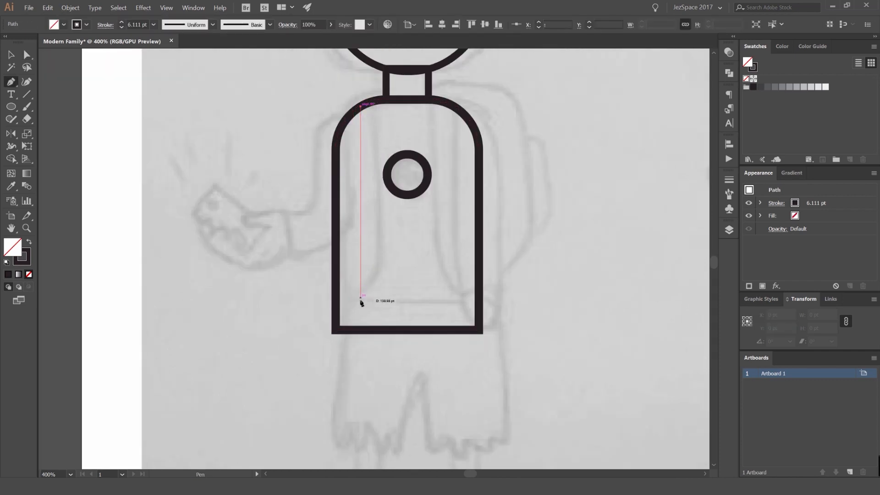
click(361, 297)
click(336, 298)
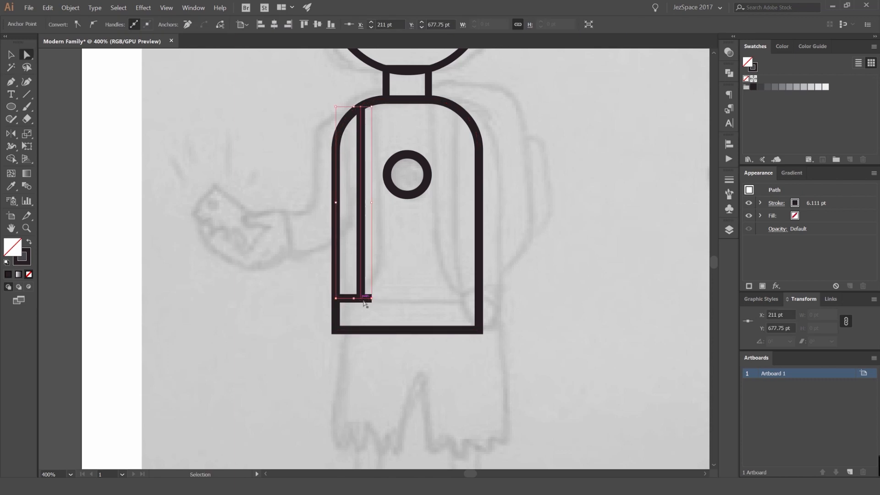
key(a)
drag(252, 240, 252, 240)
key(v)
click(267, 139)
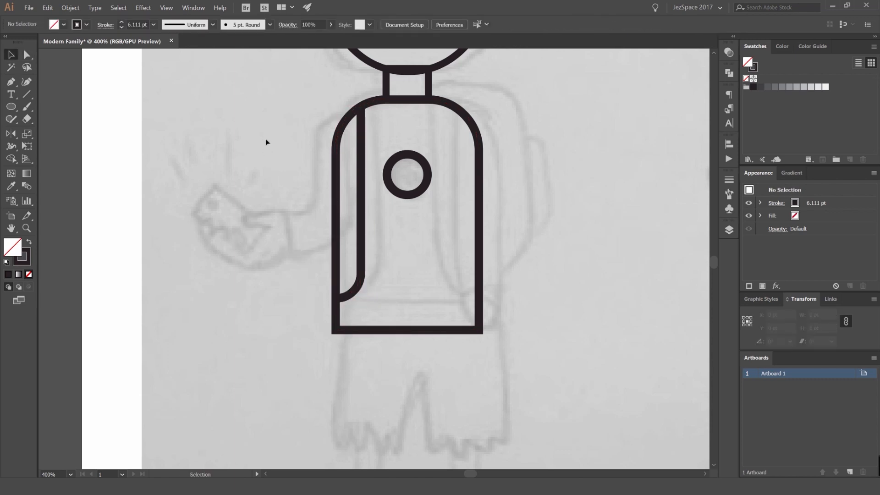
- Reflect a copy of the left jacket front across the torso's vertical centre line to form the right front
drag(397, 234, 369, 241)
click(336, 223)
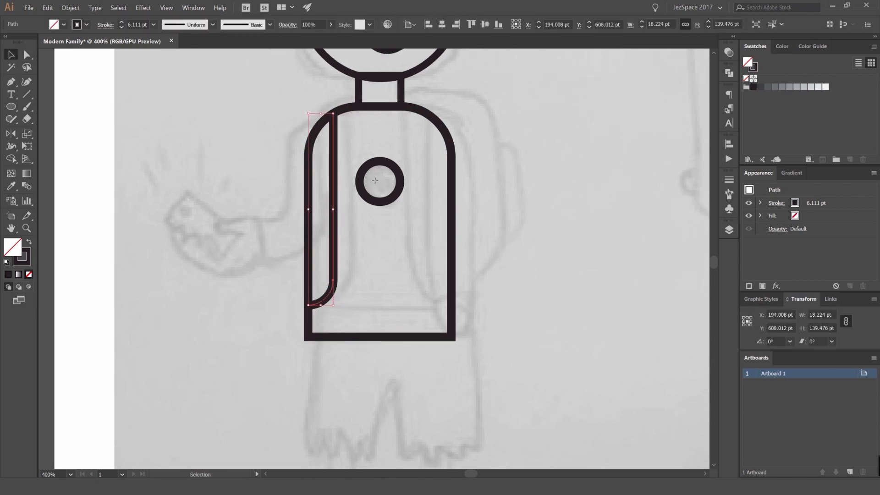
key(o)
alt+click(379, 181)
click(640, 282)
click(549, 244)
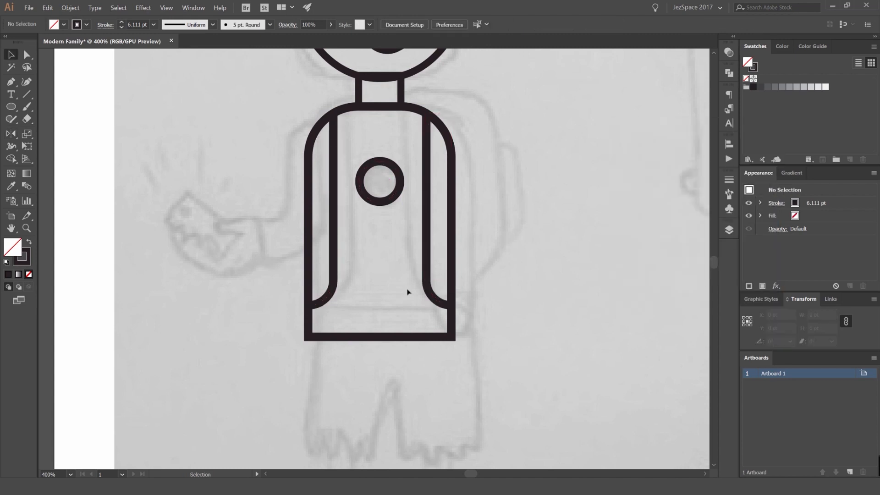
- Draw a narrow hem rectangle across the full width of the torso's lower edge
drag(406, 277, 397, 241)
key(m)
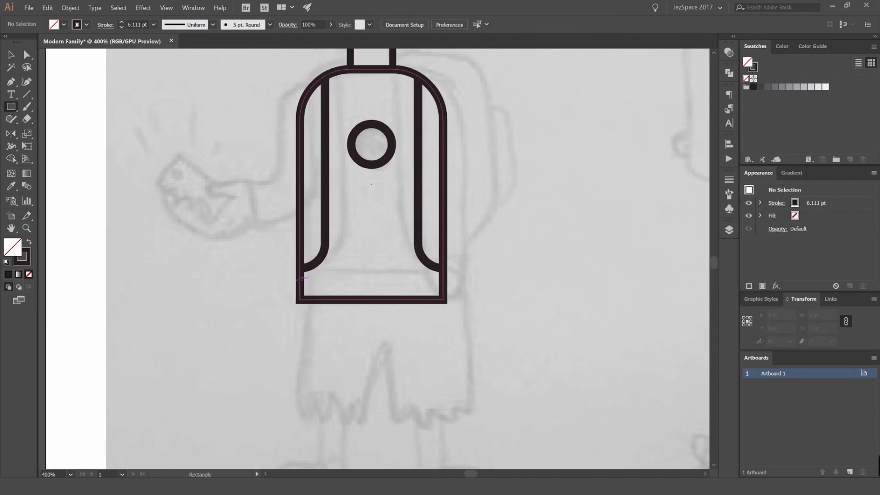
mouse_move(299, 279)
mouse_down()
mouse_move(465, 306)
mouse_move(443, 299)
mouse_up()
key(v)
click(492, 290)
scroll(491, 290, down, 1)
scroll(492, 291, down, 2)
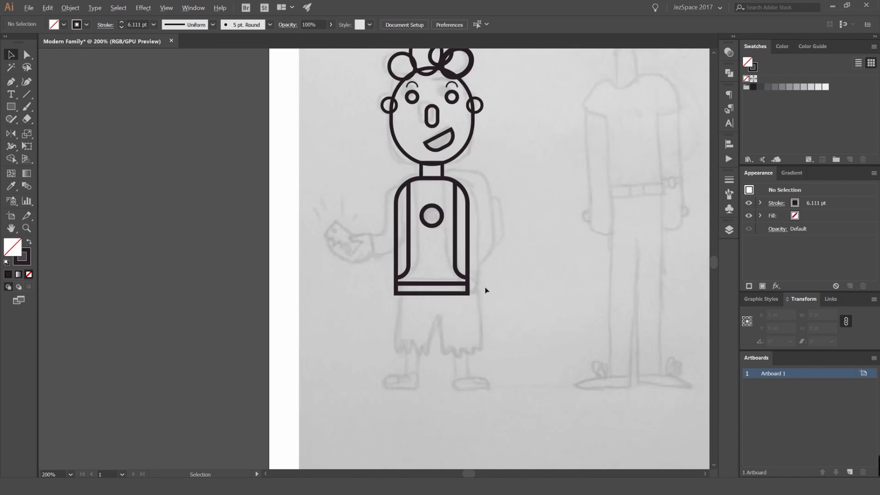
drag(456, 240, 500, 226)
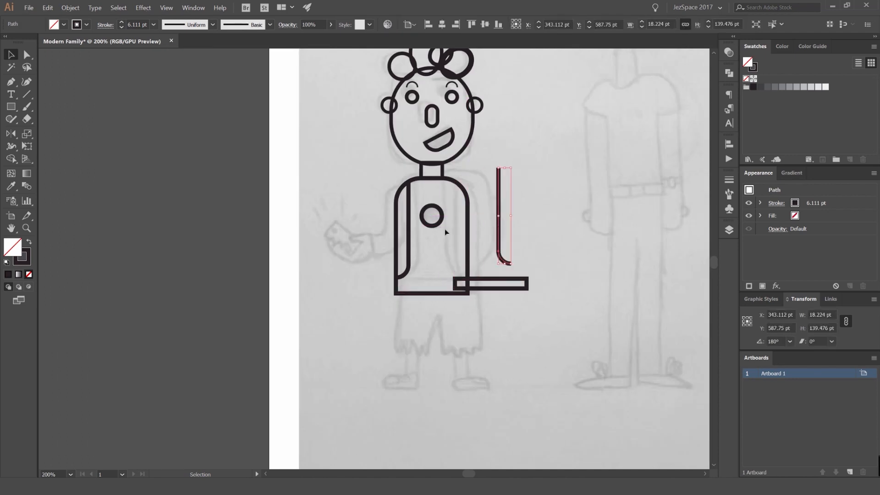
key(ctrl+z)
drag(408, 231, 426, 227)
key(ctrl+z)
key(ctrl+z)
click(497, 256)
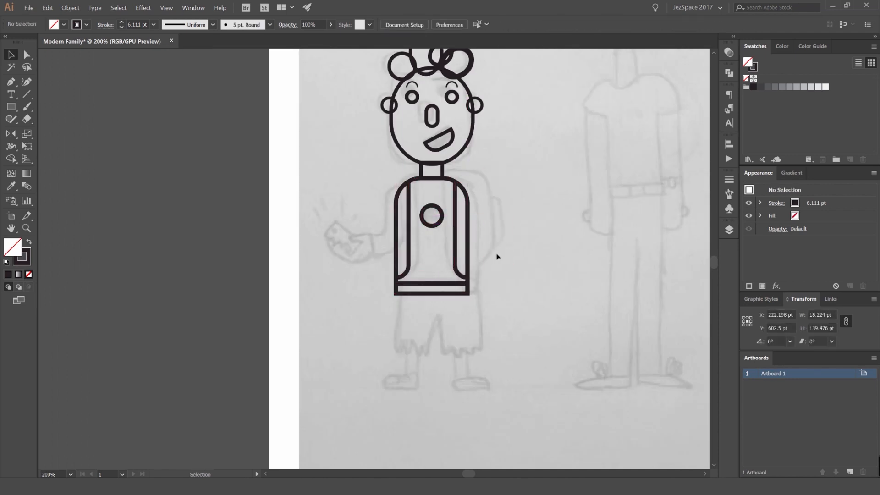
- Draw a backpack square about 101 pt wide overlapping the torso's right side, with corners rounded to about 17.5 pt
drag(488, 253, 430, 247)
scroll(397, 174, up, 2)
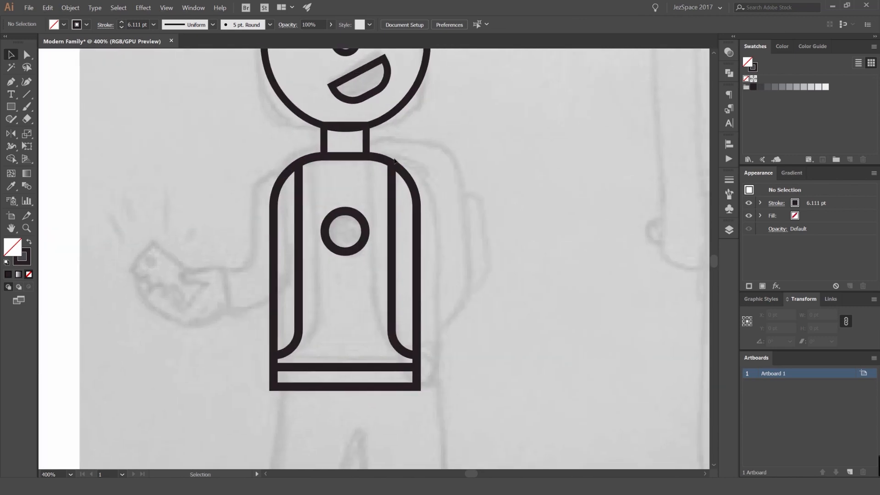
mouse_move(357, 176)
mouse_down()
mouse_move(425, 291)
mouse_move(441, 236)
mouse_move(432, 248)
mouse_up()
key(v)
drag(395, 111, 418, 147)
key(a)
key(v)
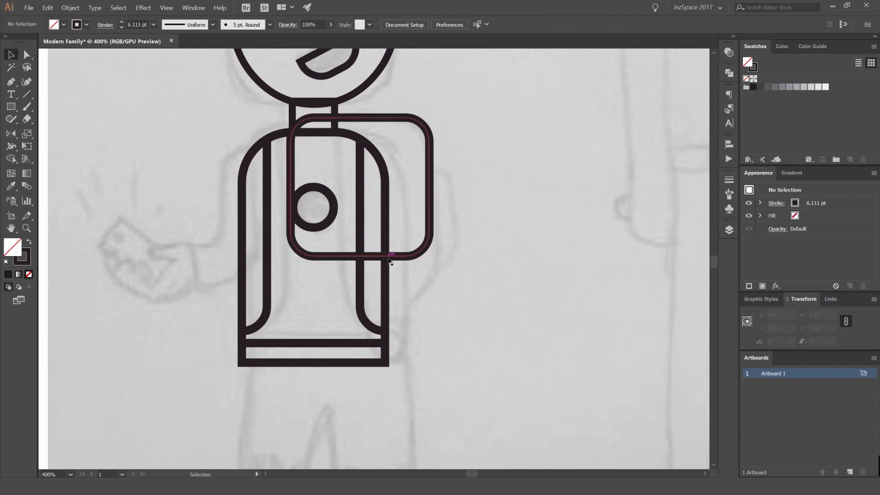
- Stretch the backpack downward to about 141 pt high and match its outline to the torso's 6.111 pt stroke with the Eyedropper
drag(360, 255, 360, 312)
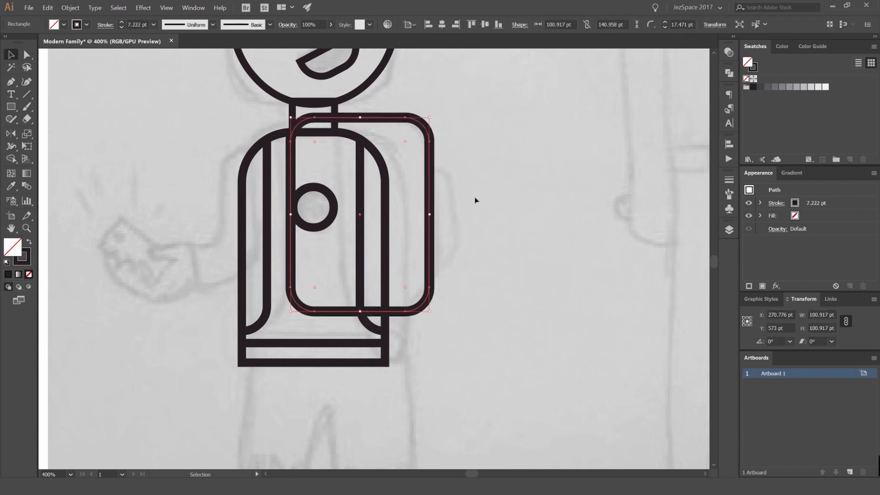
key(i)
click(381, 156)
key(v)
- Scale the backpack down proportionally to about 94 × 131 pt and nudge it slightly left
click(438, 187)
click(428, 213)
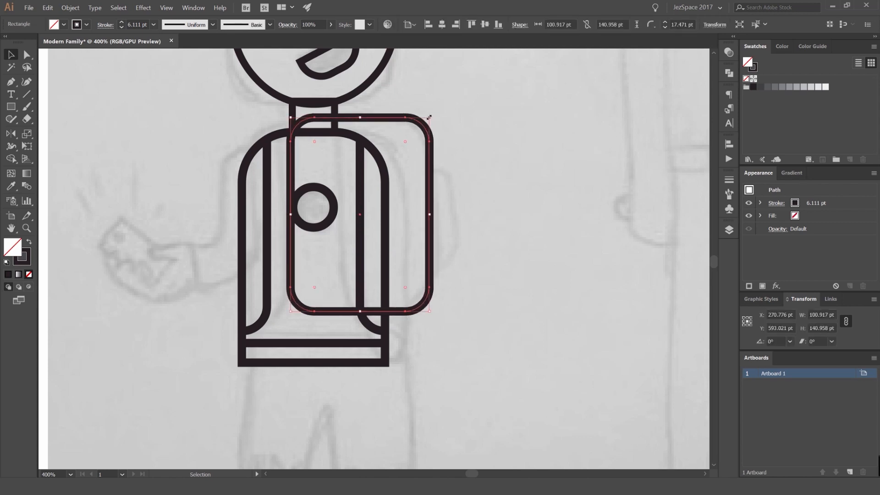
drag(428, 117, 424, 125)
key(Left)
key(Left)
key(Left)
key(Left)
key(Left)
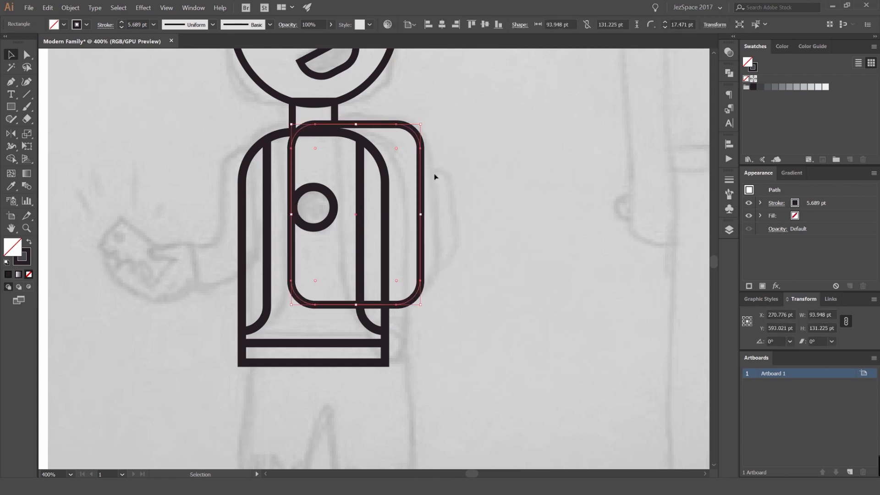
click(446, 173)
- Draw a pocket rectangle about 18.5 × 79 pt against the backpack's right edge and round its two outer corners
key(m)
drag(417, 169, 443, 277)
key(a)
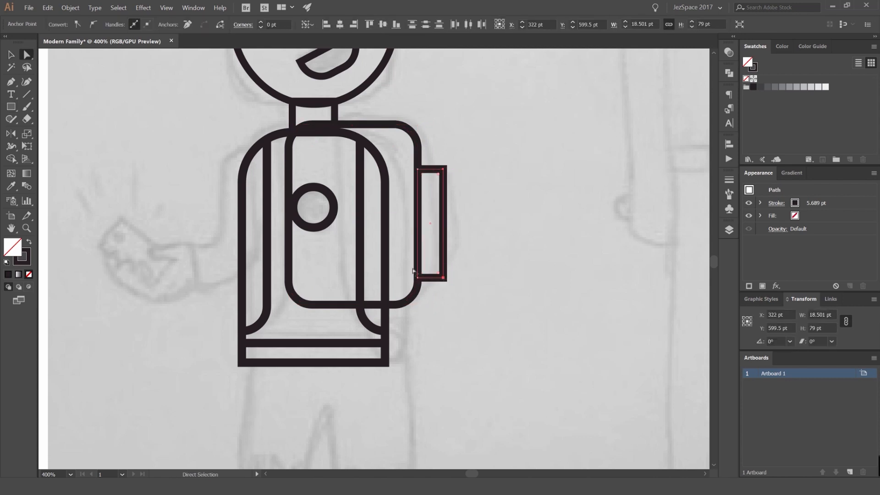
key(v)
click(477, 214)
scroll(477, 213, down, 2)
click(447, 192)
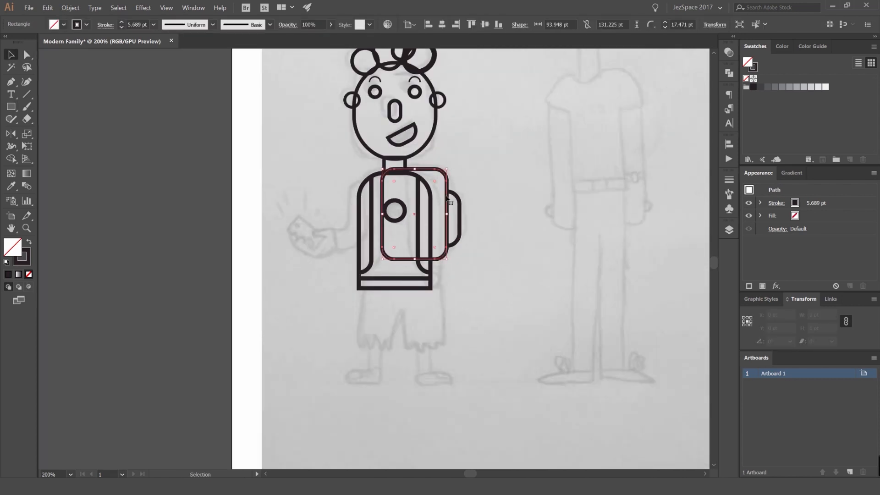
click(390, 298)
scroll(388, 293, up, 2)
drag(381, 315, 367, 229)
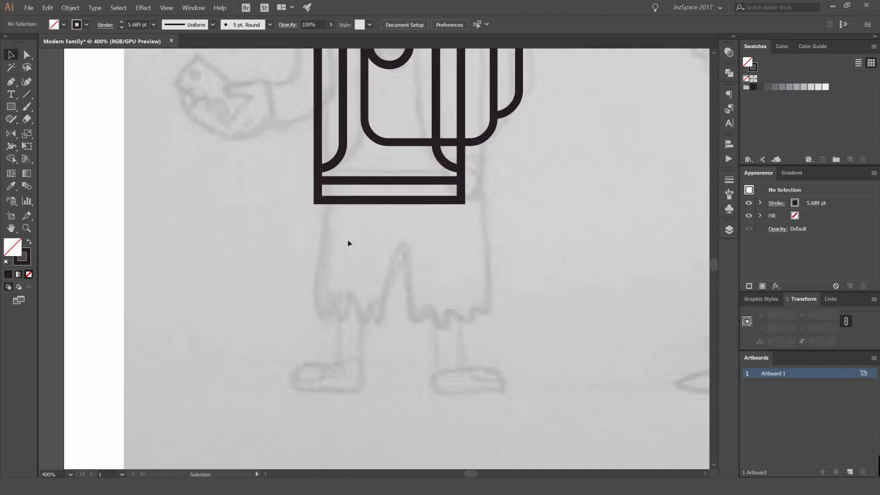
scroll(296, 218, up, 3)
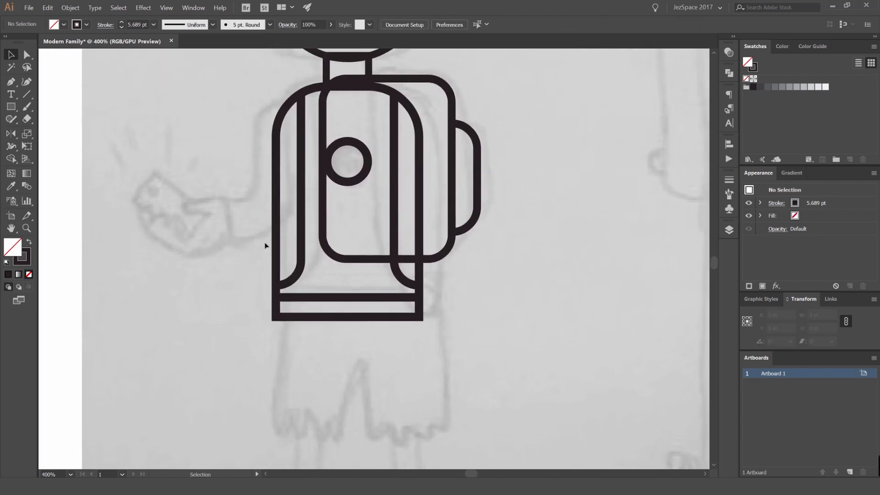
drag(492, 129, 550, 131)
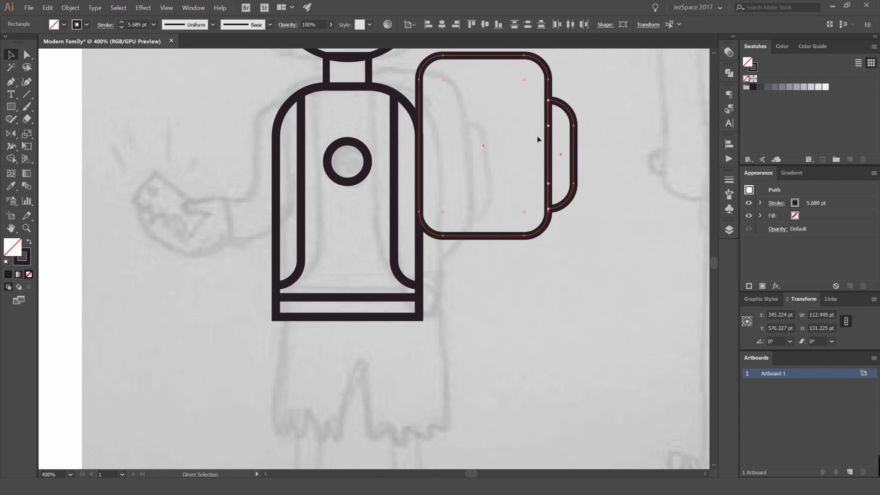
key(ctrl+z)
click(493, 255)
drag(487, 240, 471, 247)
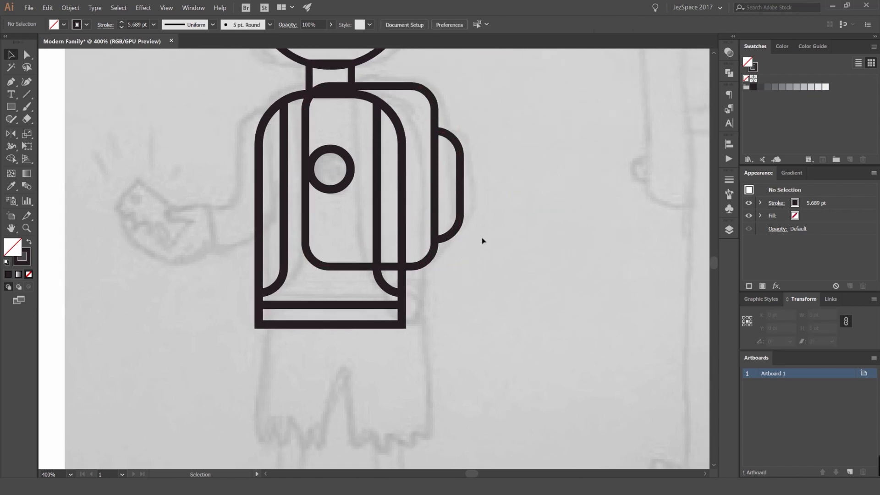
double_click(436, 200)
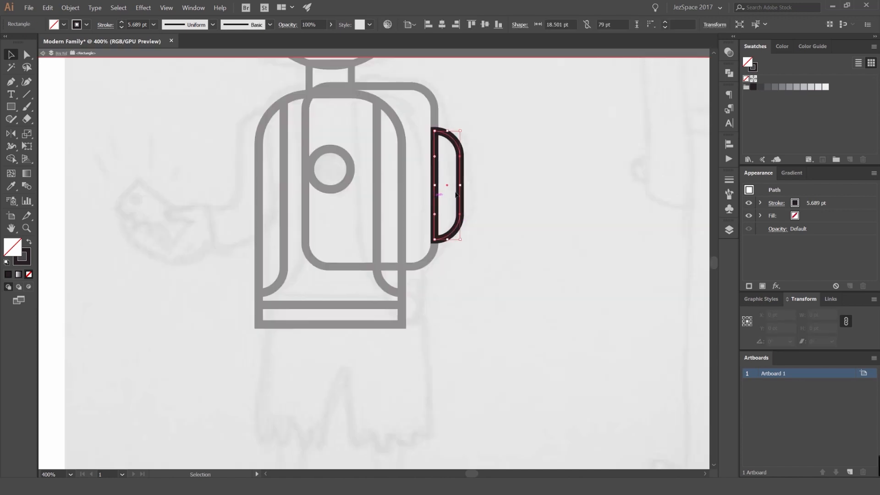
click(420, 140)
key(ctrl+minus)
key(ctrl+minus)
scroll(392, 164, down, 2)
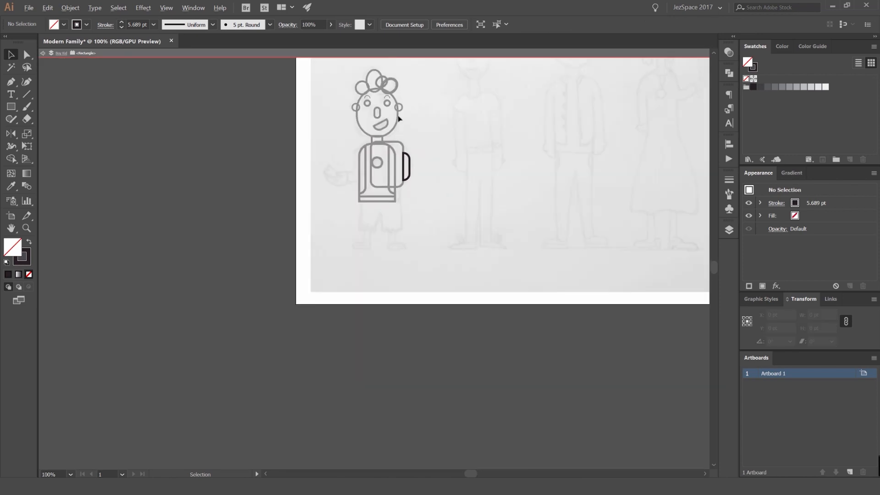
scroll(408, 151, up, 5)
drag(389, 202, 443, 196)
key(ctrl+z)
click(392, 191)
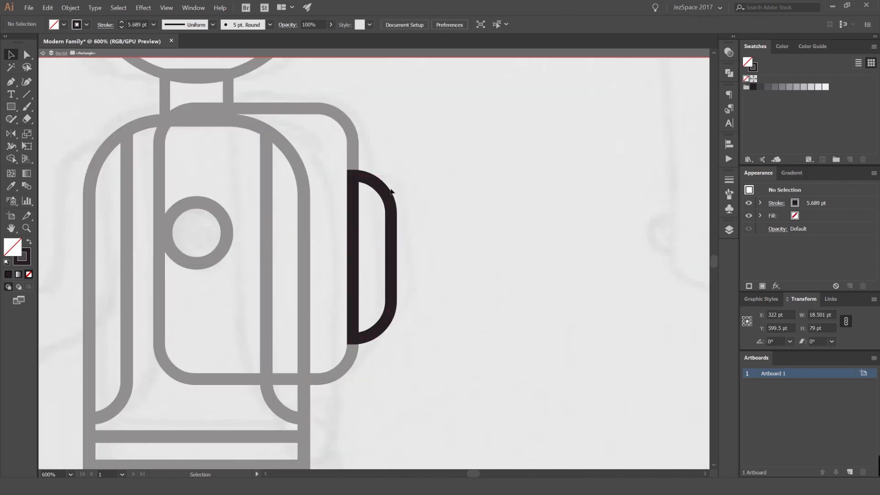
scroll(405, 205, down, 4)
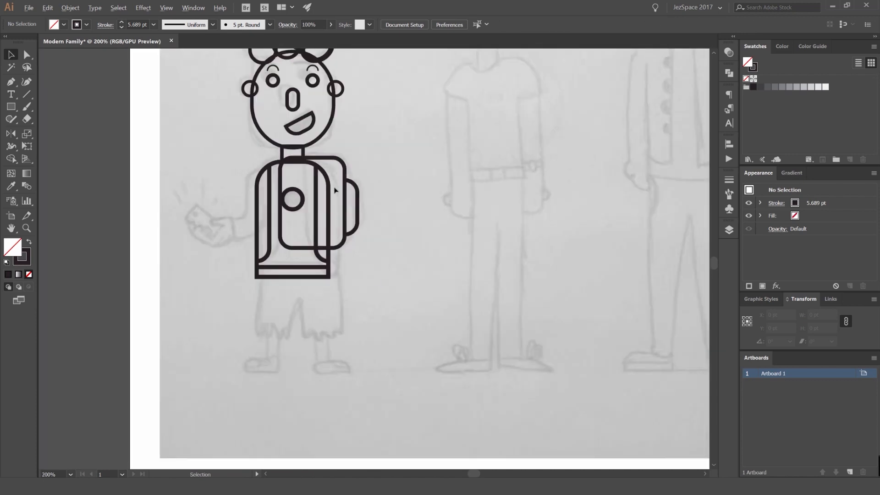
scroll(334, 197, up, 2)
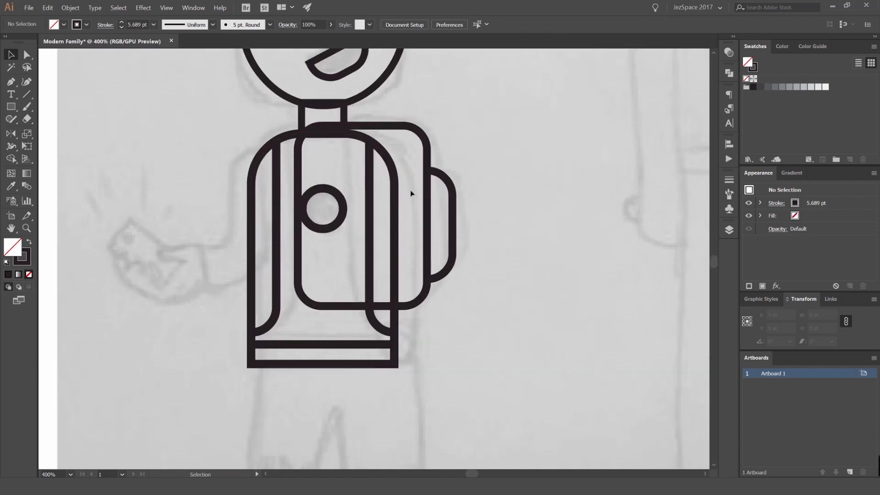
- Draw an arm rectangle about 31 × 160.5 pt overlapping the torso's right edge and the backpack
key(m)
drag(375, 133, 417, 354)
key(v)
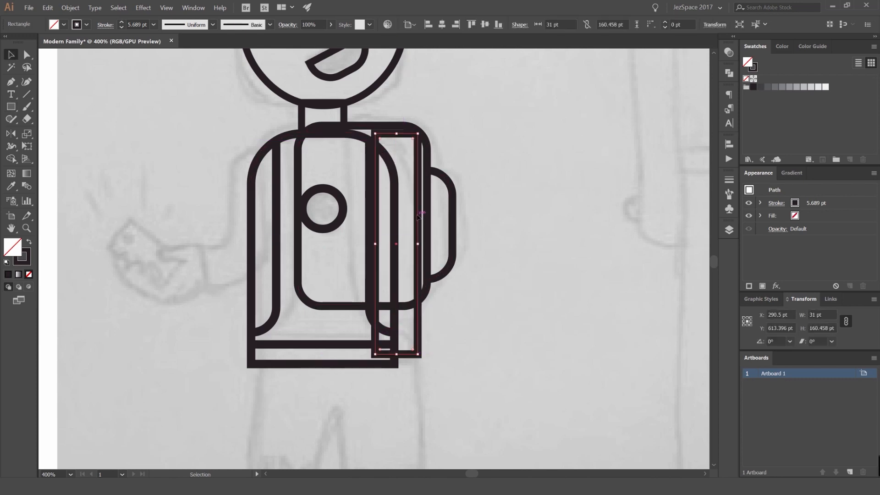
double_click(419, 216)
click(405, 193)
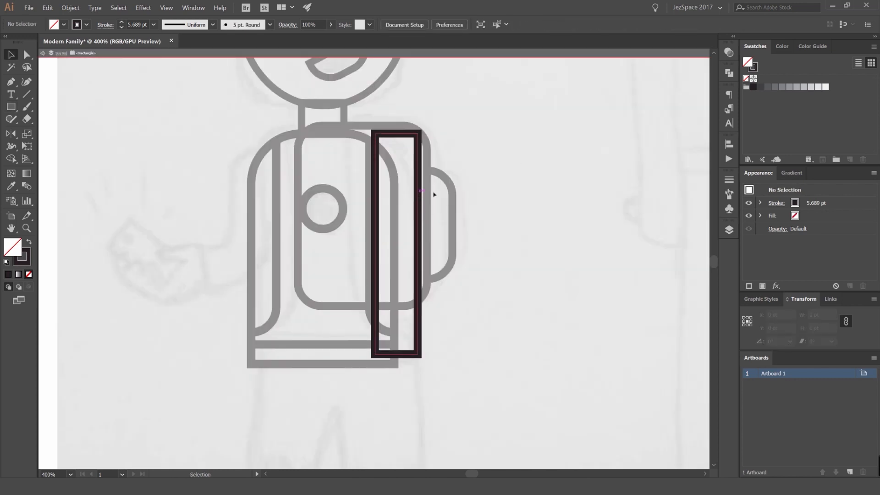
drag(420, 193, 477, 186)
key(ctrl+z)
- Round the arm rectangle's upper outer corner as far as it goes to form the shoulder
key(a)
click(428, 122)
click(417, 134)
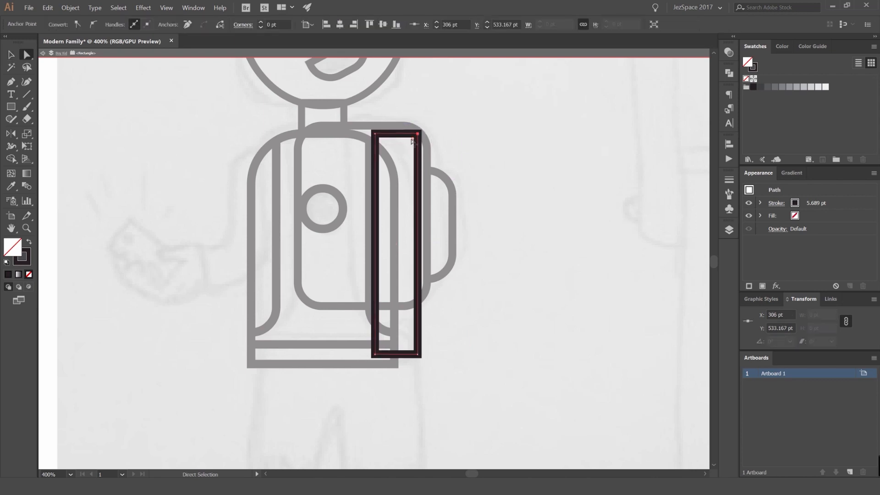
drag(412, 141, 323, 186)
click(487, 142)
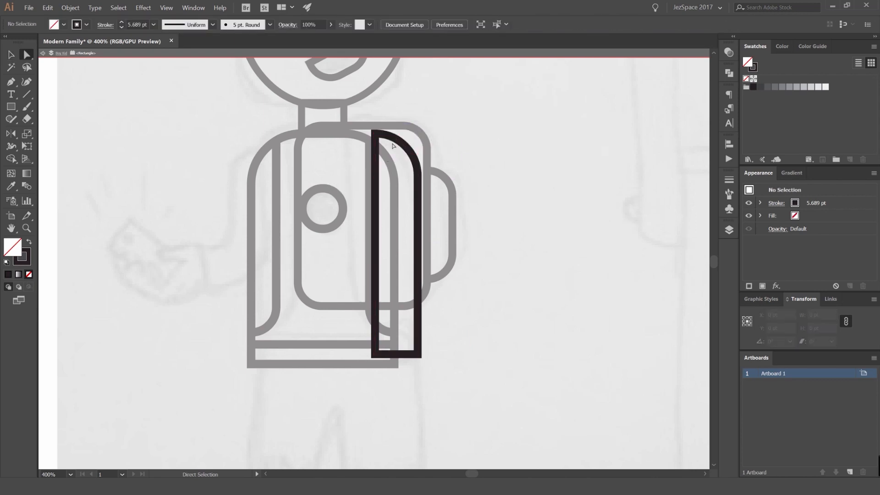
- Move the arm shape outward to about X 302.8 pt, Y 615.3 pt
scroll(387, 137, up, 2)
key(v)
mouse_move(380, 137)
mouse_down()
mouse_move(337, 137)
mouse_move(366, 138)
mouse_up()
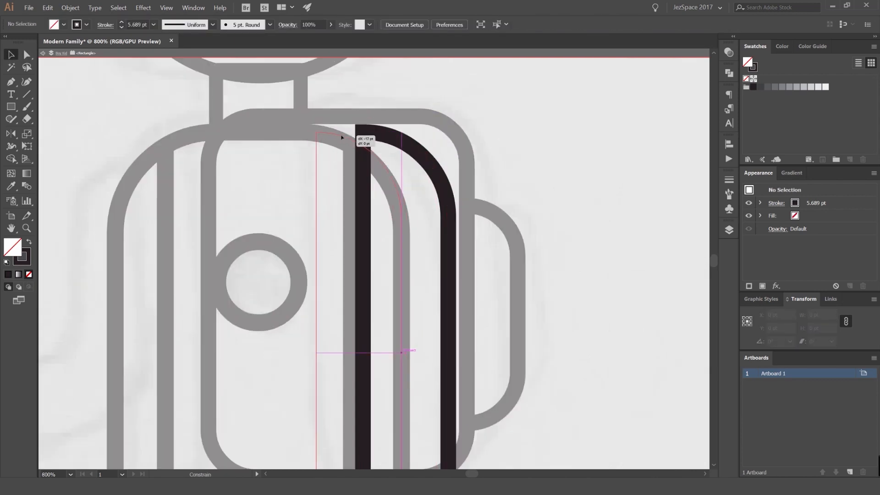
scroll(389, 146, down, 2)
scroll(399, 177, up, 1)
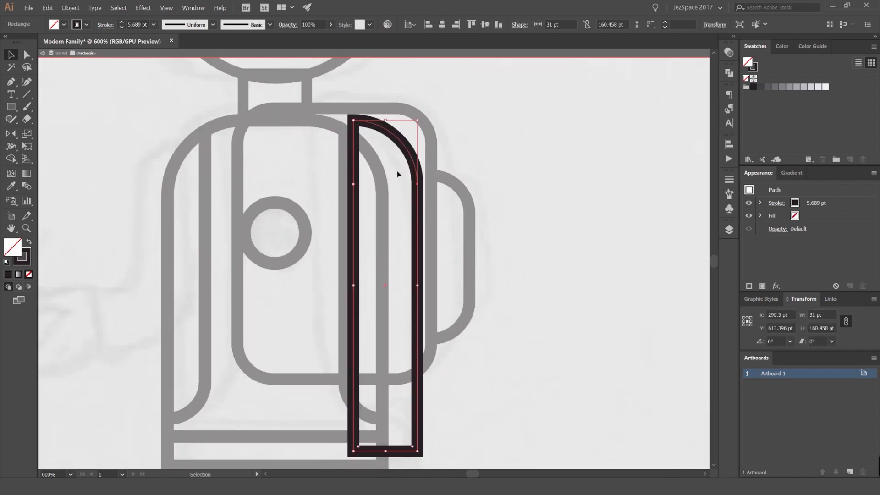
drag(412, 153, 412, 132)
key(a)
key(v)
key(ctrl+shift+a)
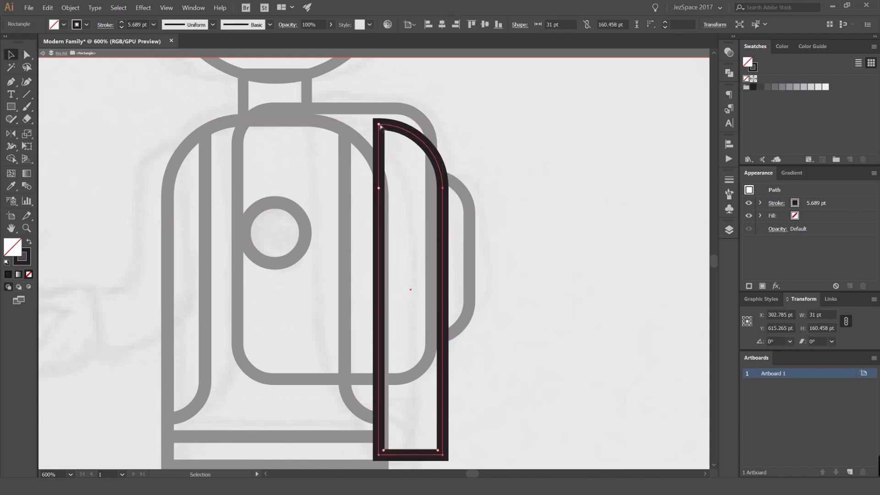
- Pull the arm's upper inner corner left to about X 281 pt and shift the shoulder curve's start left too
key(a)
scroll(368, 116, up, 3)
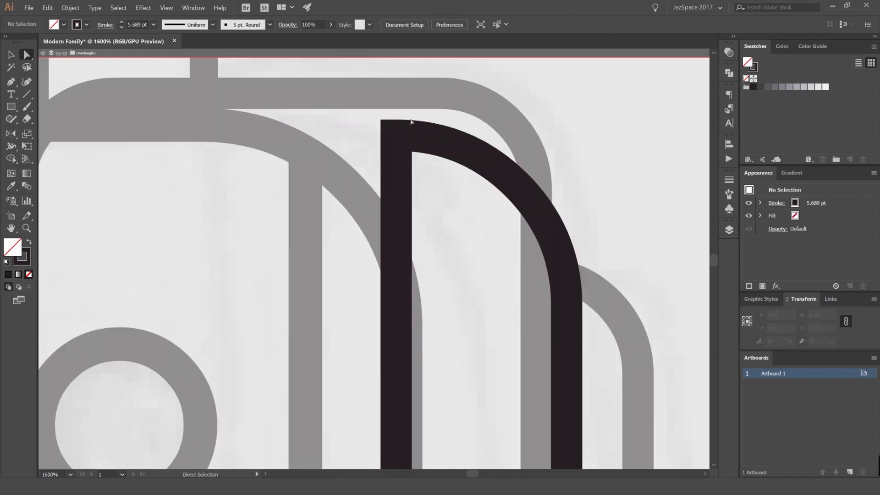
click(378, 124)
drag(395, 136, 270, 134)
drag(430, 135, 370, 134)
click(559, 122)
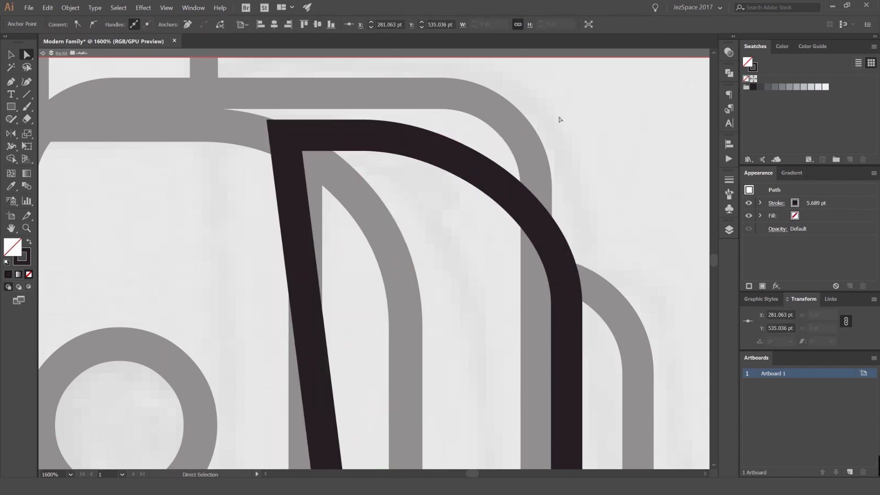
- Narrow the arm by moving its straight outer edge slightly left, keeping the slanted inner edge in place
scroll(559, 130, down, 3)
scroll(558, 133, down, 2)
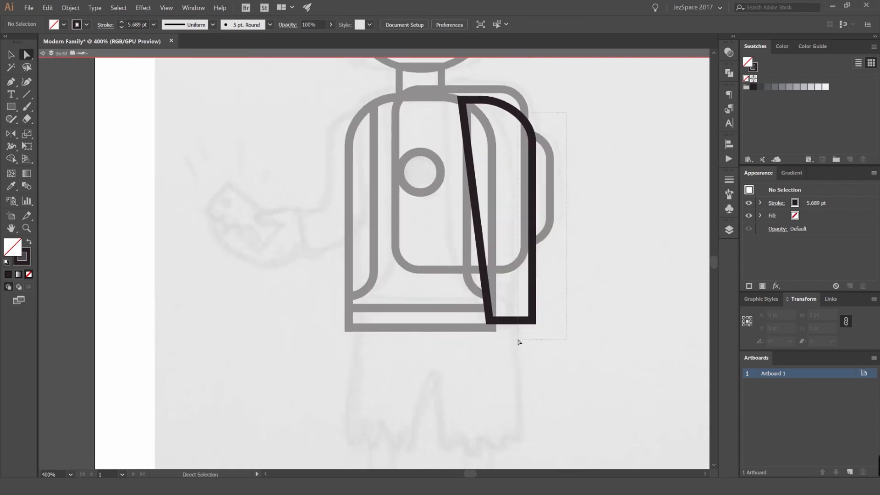
drag(519, 342, 520, 342)
key(v)
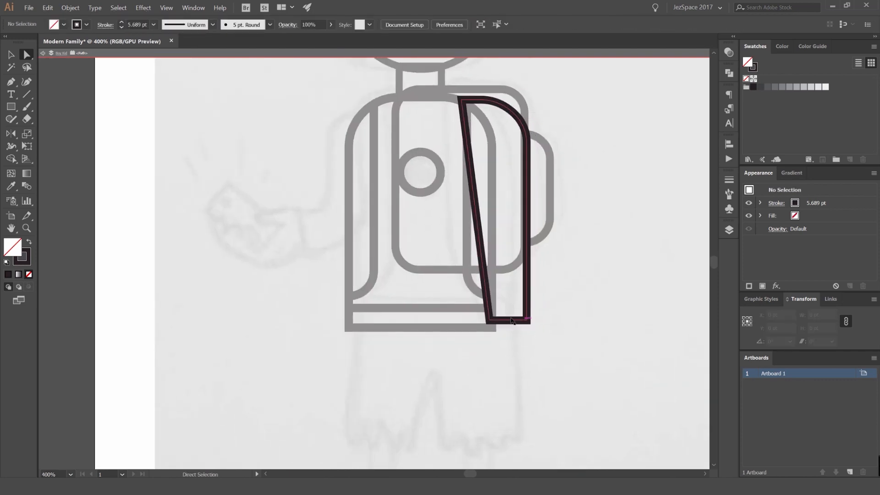
drag(494, 321, 464, 262)
click(549, 314)
- Draw a small hand shape with rounded lower corners at the bottom end of the right-side arm
scroll(541, 319, up, 1)
key(m)
drag(409, 263, 424, 213)
key(ctrl)
shift+click(408, 294)
key(v)
double_click(533, 213)
scroll(535, 216, down, 3)
drag(512, 219, 567, 207)
key(ctrl+z)
scroll(394, 163, up, 1)
scroll(395, 160, up, 1)
drag(394, 160, 431, 141)
key(ctrl+z)
click(336, 136)
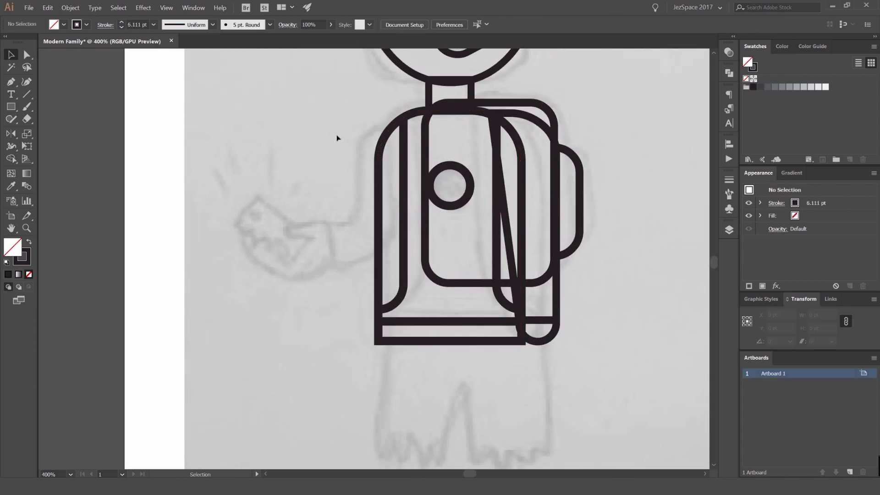
- Start the left-side sleeve with the Pen tool on the torso's shoulder and curve its outline down to about X 171.75 pt, Y 565.6 pt
scroll(392, 127, up, 1)
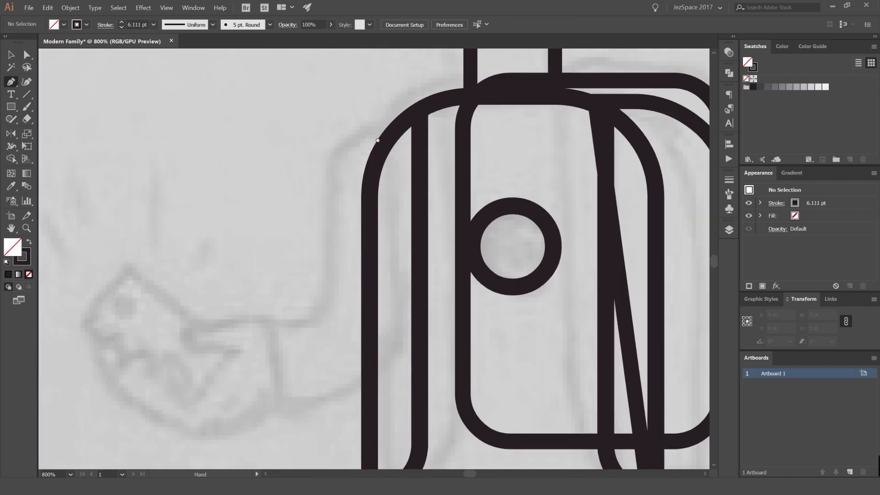
scroll(377, 142, up, 1)
click(459, 91)
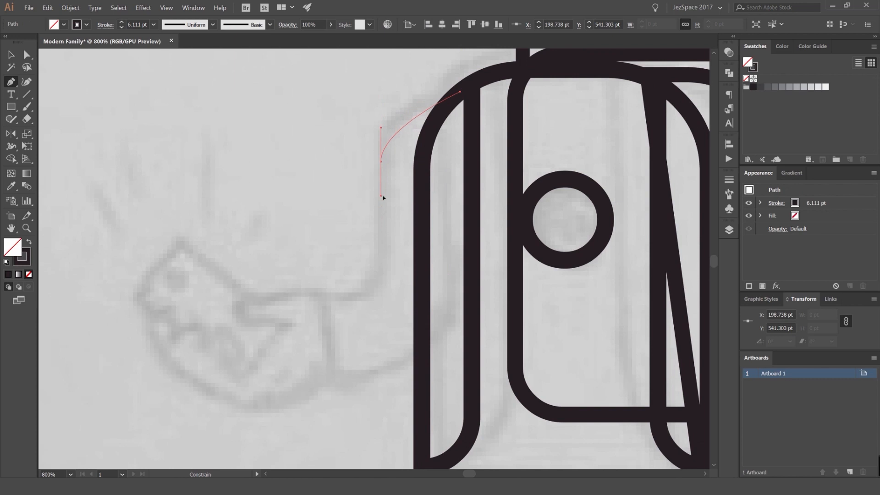
drag(383, 197, 382, 195)
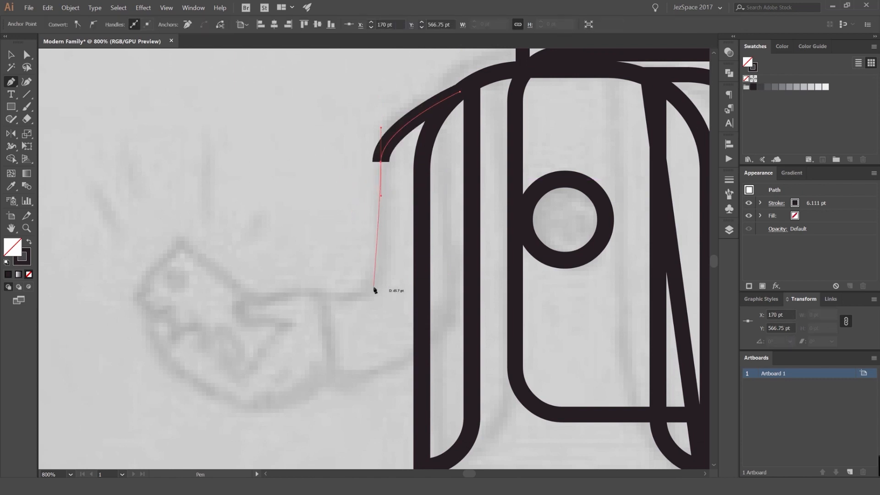
key(ctrl+z)
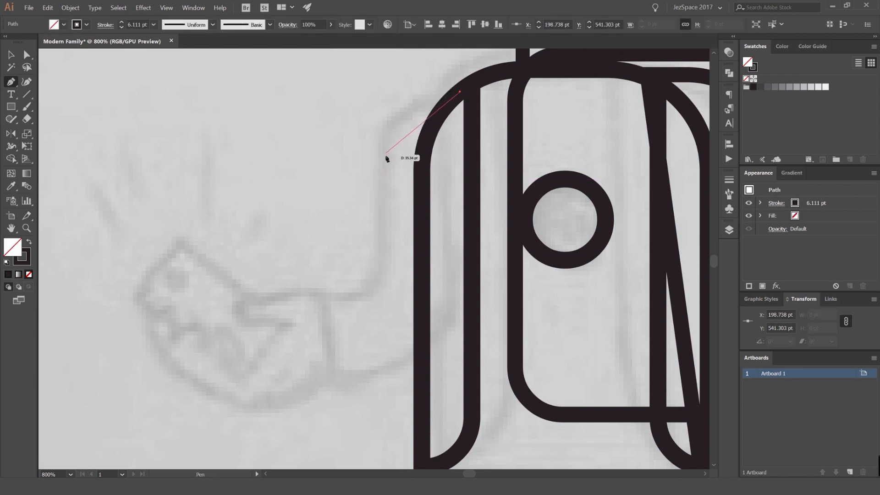
drag(385, 218, 387, 219)
drag(387, 186, 386, 188)
click(386, 179)
click(386, 197)
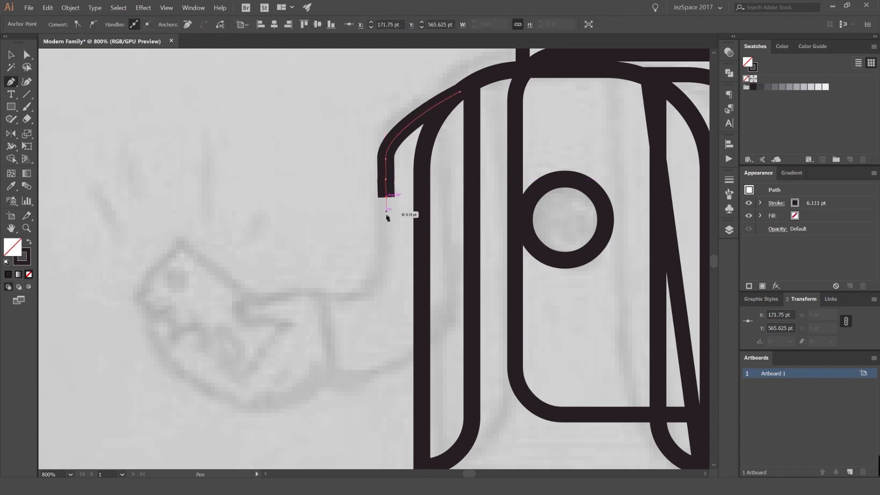
click(387, 216)
click(367, 230)
click(376, 249)
key(ctrl+z)
key(ctrl+z)
key(ctrl+z)
key(ctrl+z)
key(ctrl+z)
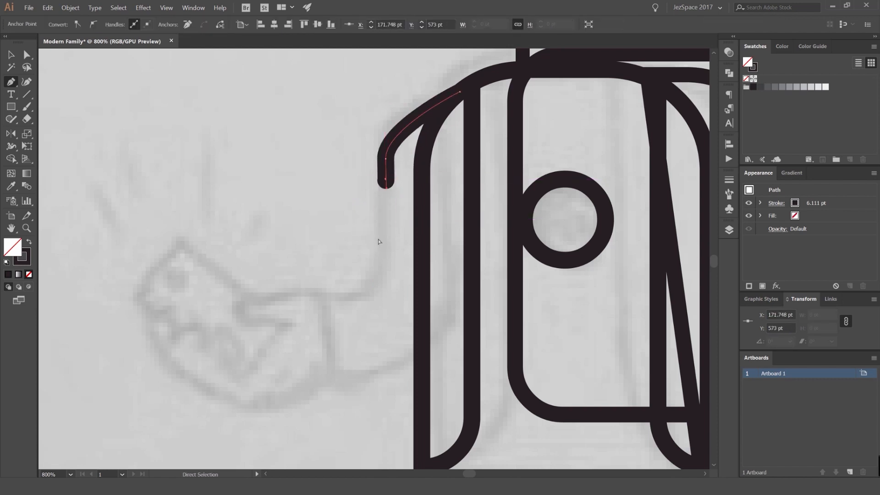
- Curve the sleeve outline around the inner elbow to a point at about X 157 pt, Y 615.6 pt
mouse_move(345, 297)
mouse_down()
mouse_move(274, 298)
mouse_move(340, 302)
mouse_up()
mouse_move(344, 345)
mouse_down()
mouse_move(343, 304)
mouse_move(277, 301)
mouse_move(295, 252)
mouse_move(291, 296)
mouse_move(304, 297)
mouse_up()
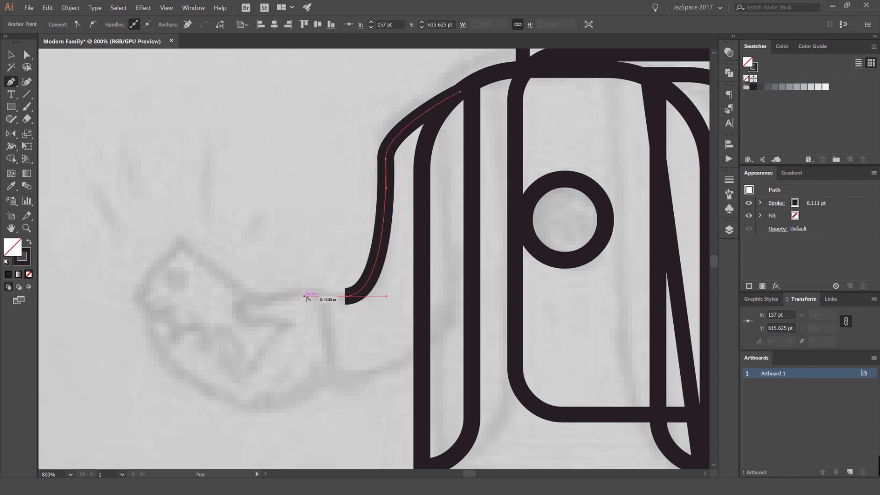
scroll(326, 299, up, 3)
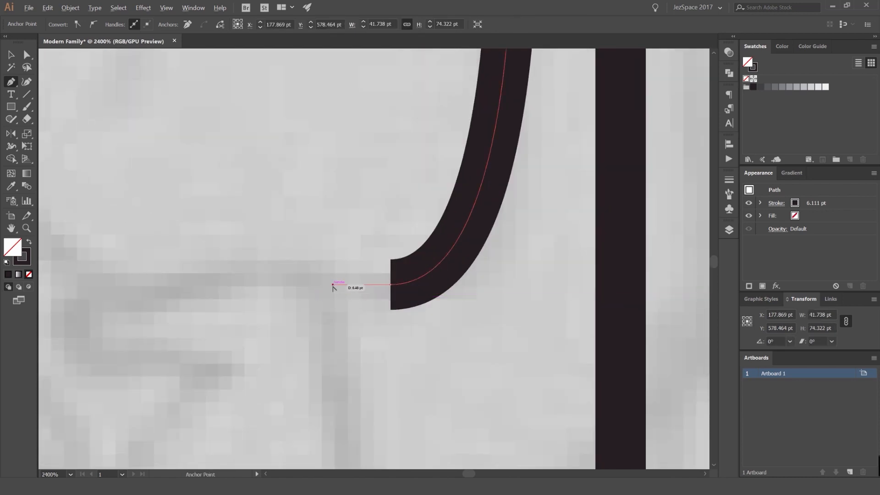
drag(328, 290, 317, 147)
click(391, 285)
drag(265, 275, 298, 342)
key(ctrl+z)
scroll(337, 365, down, 2)
key(ctrl+z)
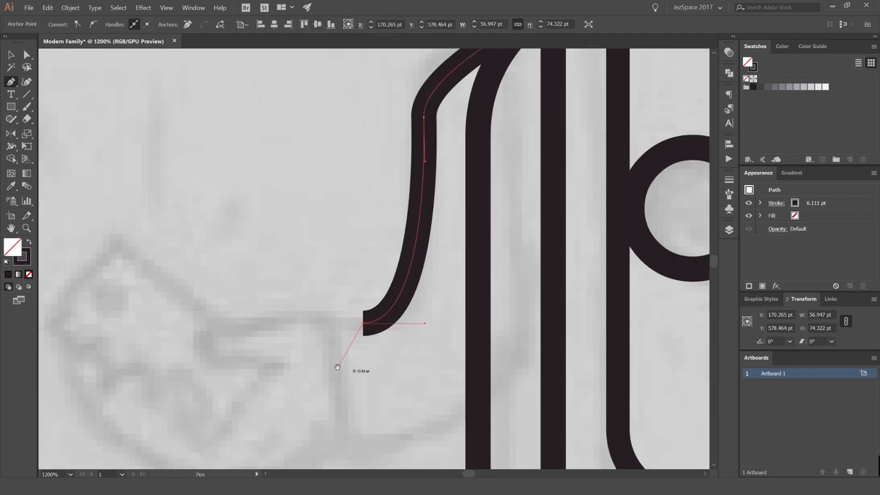
- Extend the outline horizontally to X 151.167 pt and draw the cuff edge straight down to Y 646.917 pt
drag(337, 365, 320, 285)
click(321, 245)
click(326, 371)
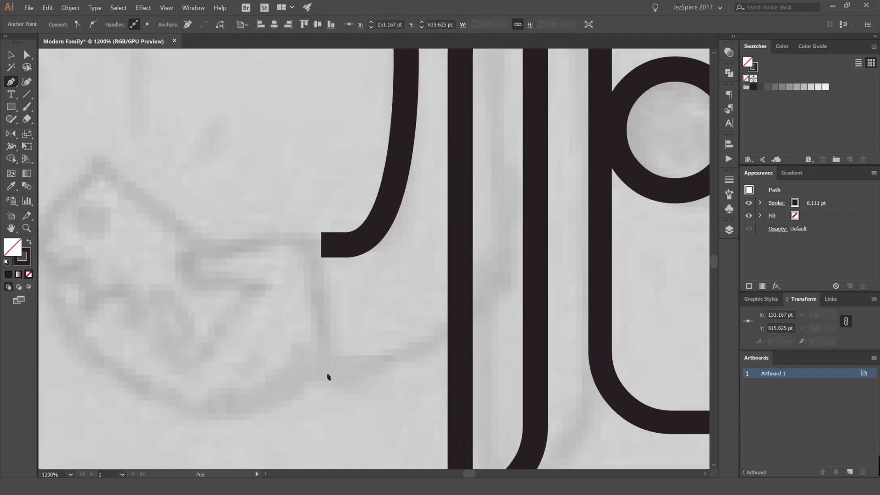
- Curve the sleeve's underside up across the torso and close the path at its starting shoulder point
scroll(326, 372, down, 2)
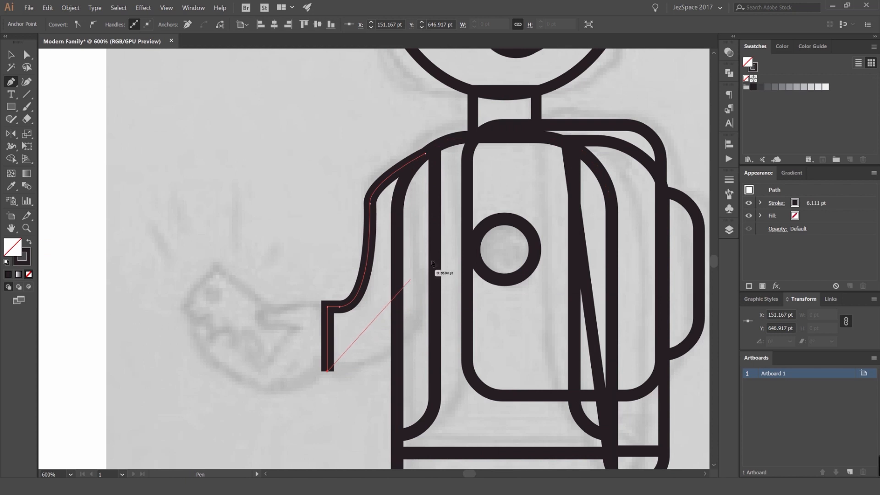
drag(435, 250, 437, 146)
click(426, 153)
scroll(426, 151, up, 1)
key(a)
click(377, 137)
key(v)
scroll(368, 185, down, 3)
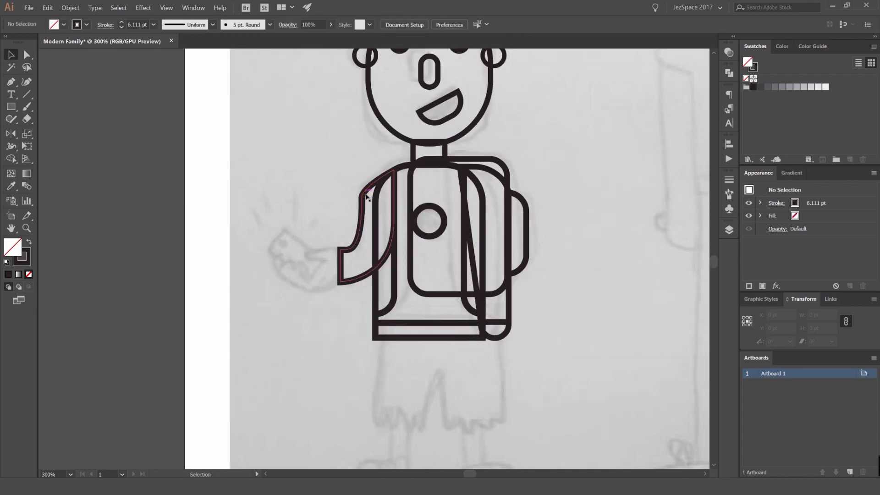
drag(366, 194, 313, 186)
key(ctrl+z)
- Round out the sleeve's outer shoulder by lengthening the curve handle above its upper outer anchor
key(a)
click(362, 198)
scroll(362, 209, up, 2)
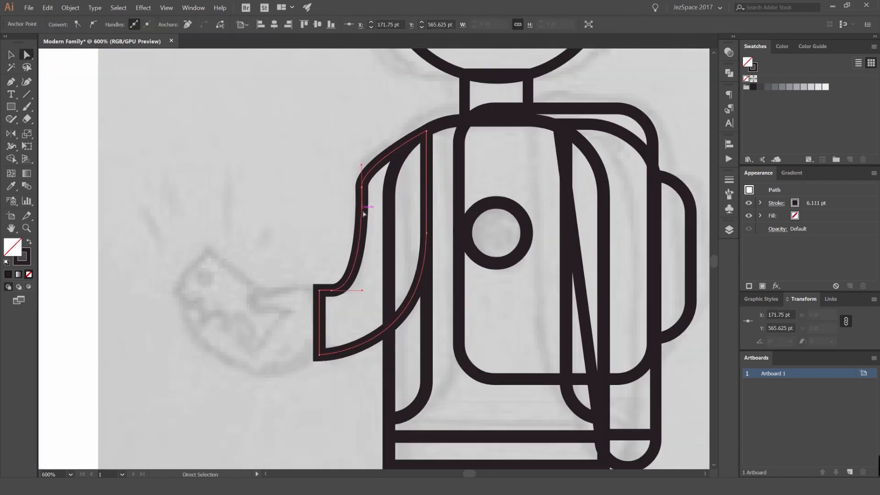
drag(361, 209, 367, 228)
drag(359, 165, 363, 137)
click(344, 142)
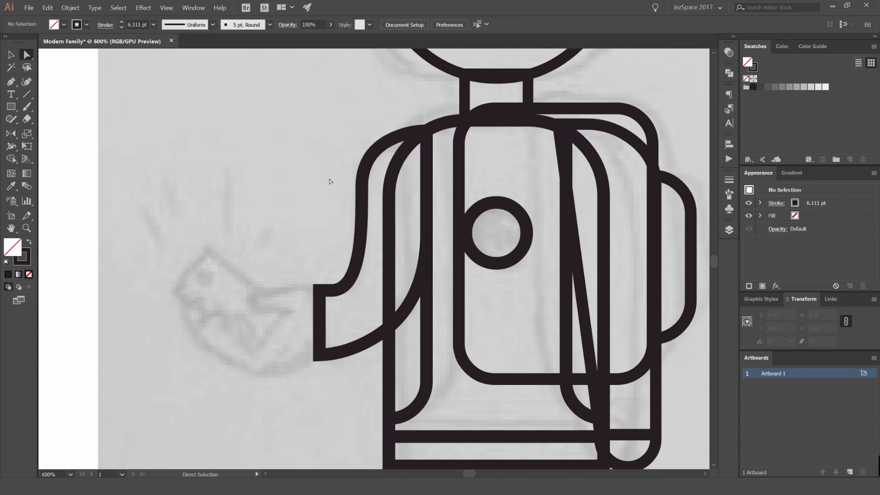
- Try to raise the sleeve cuff's lower corner by 10 pt
drag(329, 182, 358, 151)
scroll(311, 226, up, 1)
drag(396, 212, 358, 233)
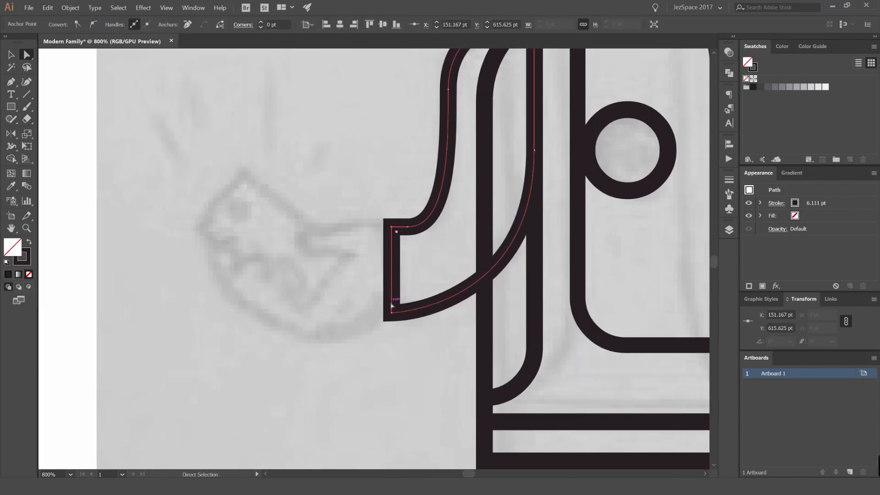
key(shift+Up)
key(ctrl+z)
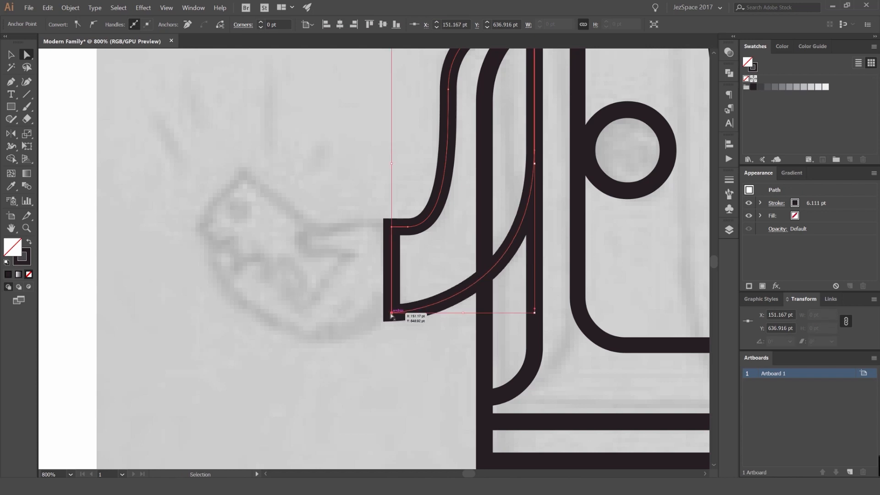
- Nudge the sleeve cuff's lower corner upward in small steps and deselect the sleeve
key(Up)
key(Up)
key(Up)
click(349, 267)
key(v)
- Draw an upright rectangle about 24 by 47.4 pt for the phone, over the sketched hand beside the sleeve cuff
scroll(340, 214, down, 2)
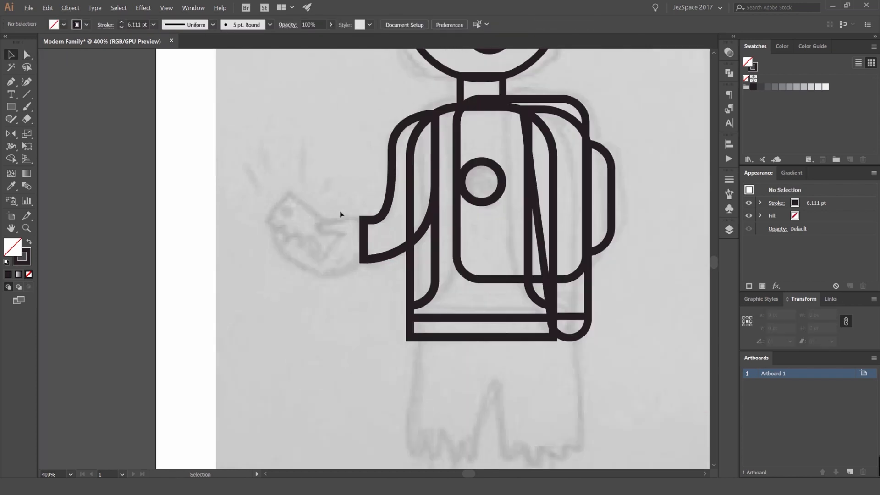
scroll(341, 214, up, 2)
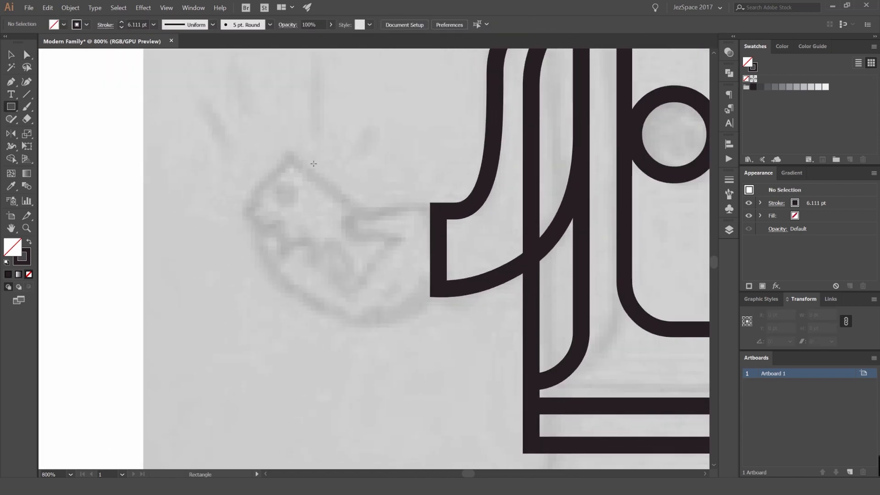
drag(314, 164, 380, 294)
scroll(371, 165, up, 1)
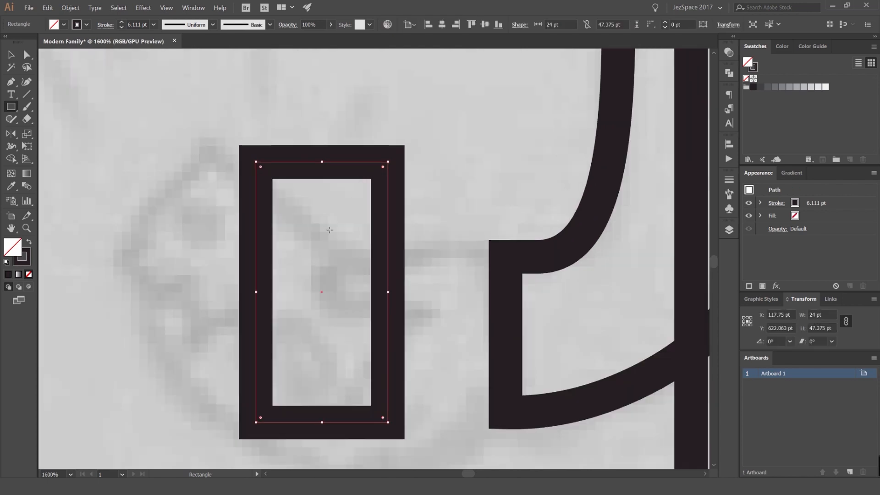
- Draw a small camera circle centred horizontally in the upper part of the phone rectangle
key(v)
click(329, 248)
drag(321, 222, 350, 242)
- Widen the phone rectangle evenly about its centre to about 26.9 pt
key(v)
click(389, 291)
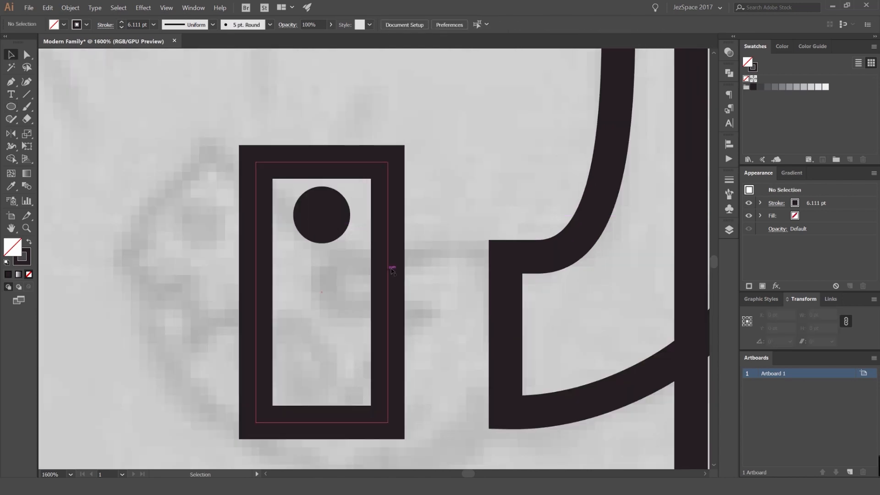
drag(389, 290, 395, 291)
key(ctrl+shift+a)
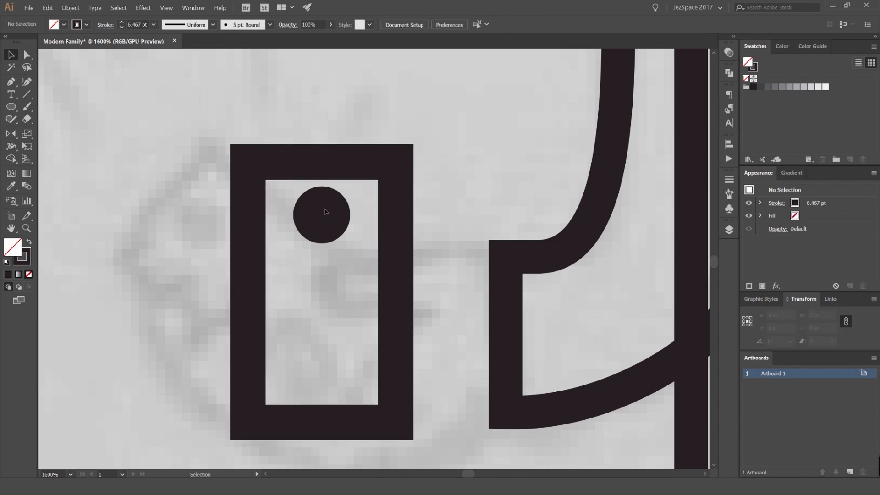
- Set the stroke weight of the phone rectangle and circle to 3 pt and enlarge the circle to about 6 pt
key(ctrl+a)
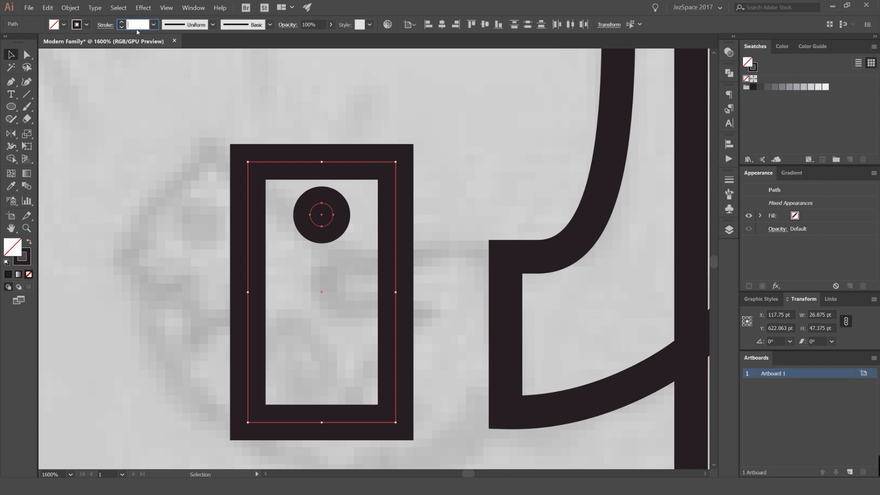
text(3)
key(Return)
key(ctrl+shift+a)
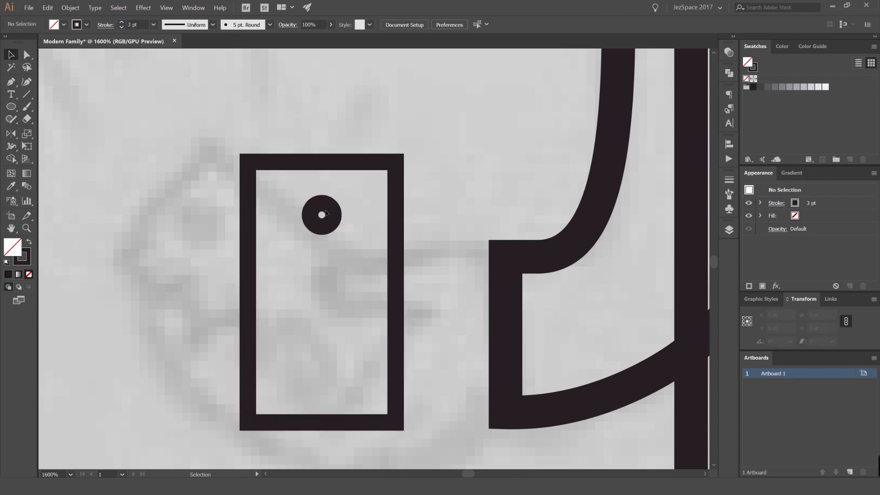
click(328, 212)
drag(337, 200, 354, 184)
- Try round caps and round corner joins on the phone rectangle's stroke
click(335, 161)
click(193, 9)
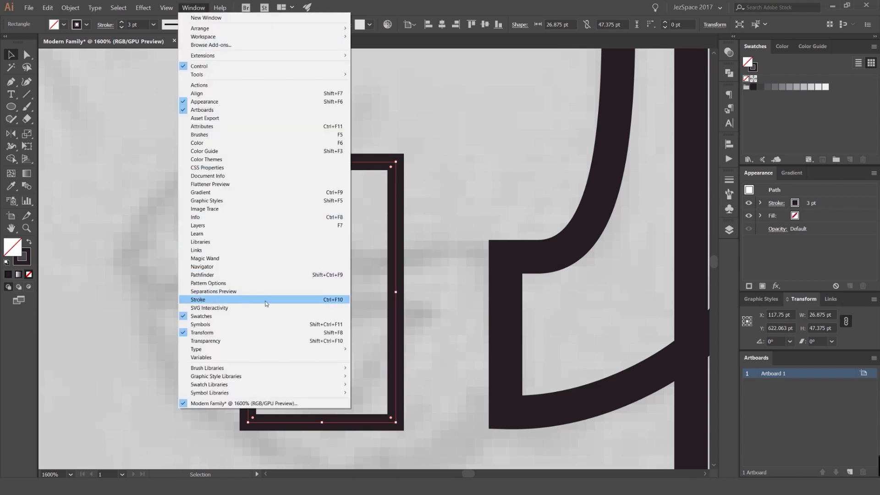
click(291, 301)
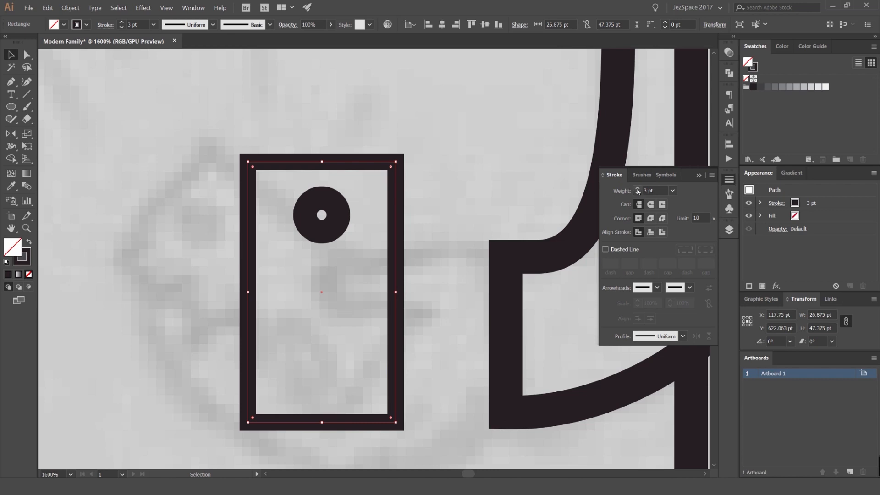
click(651, 217)
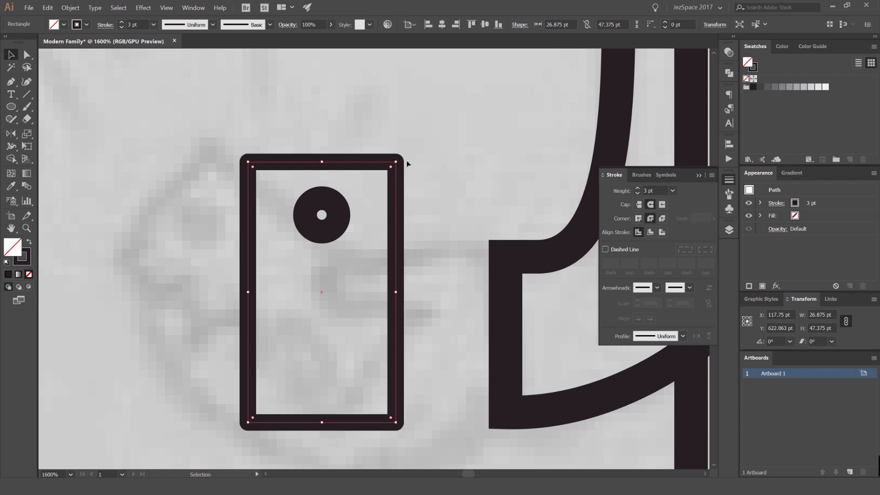
scroll(390, 149, up, 1)
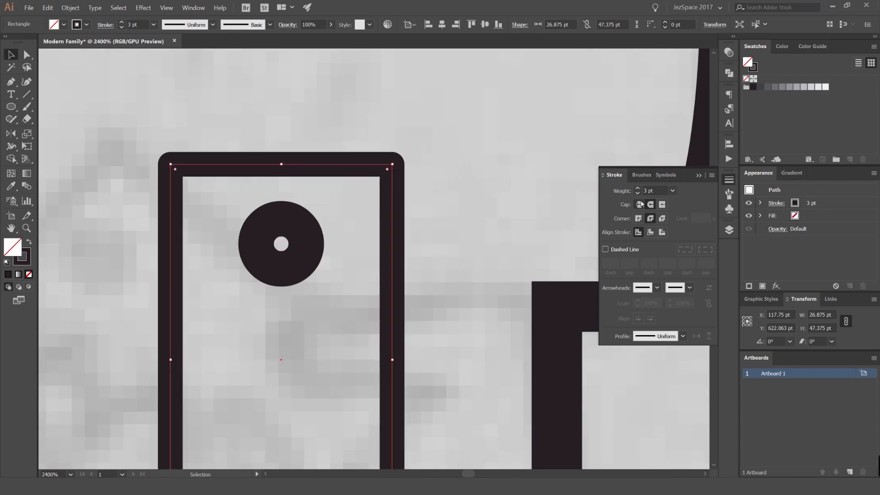
click(637, 218)
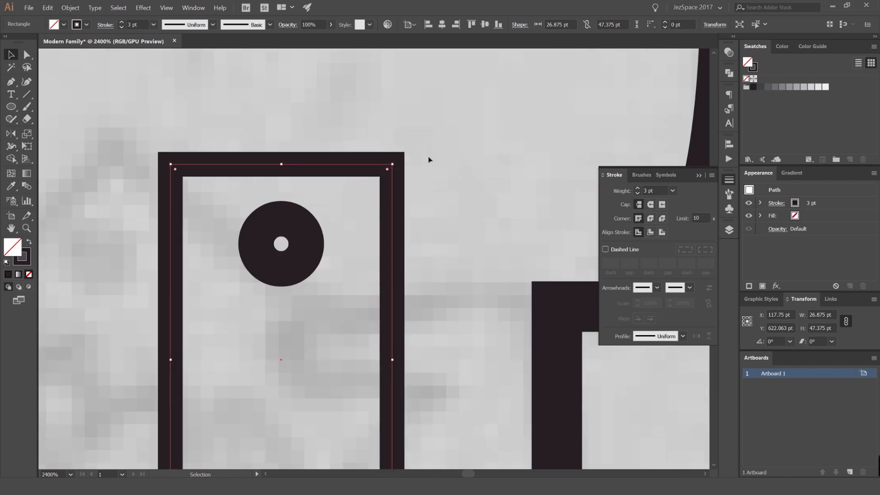
- Try aligning the phone rectangle's stroke to the inside and outside of its path
click(651, 219)
click(649, 233)
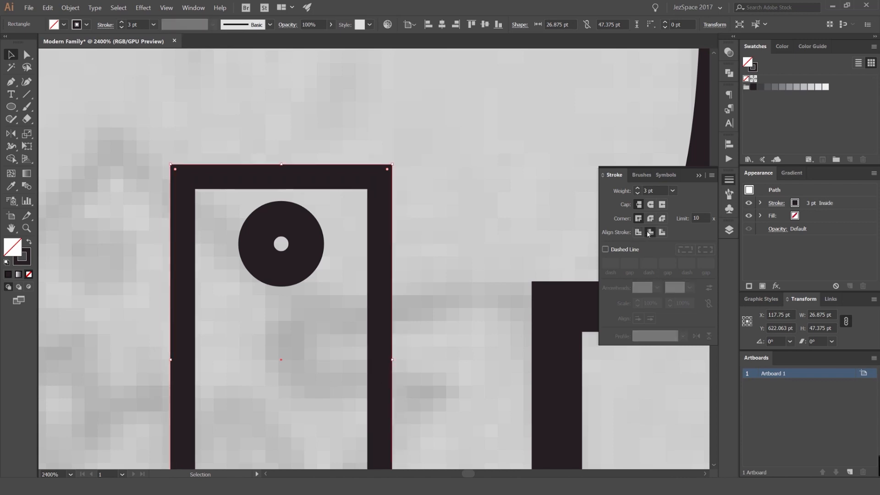
click(661, 232)
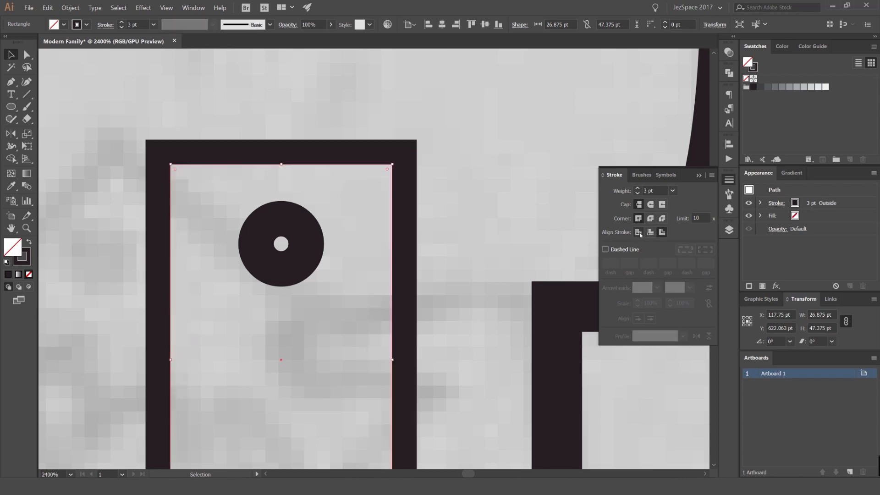
click(639, 233)
click(509, 183)
click(387, 163)
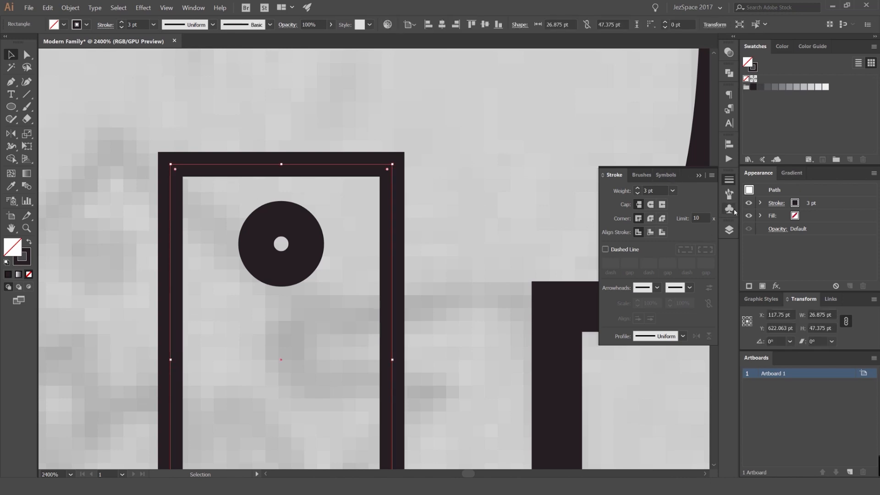
click(728, 180)
- Set the camera circle's stroke weight to 2 pt and group it with the phone rectangle
scroll(449, 185, down, 3)
click(455, 174)
scroll(401, 197, down, 2)
scroll(416, 182, up, 2)
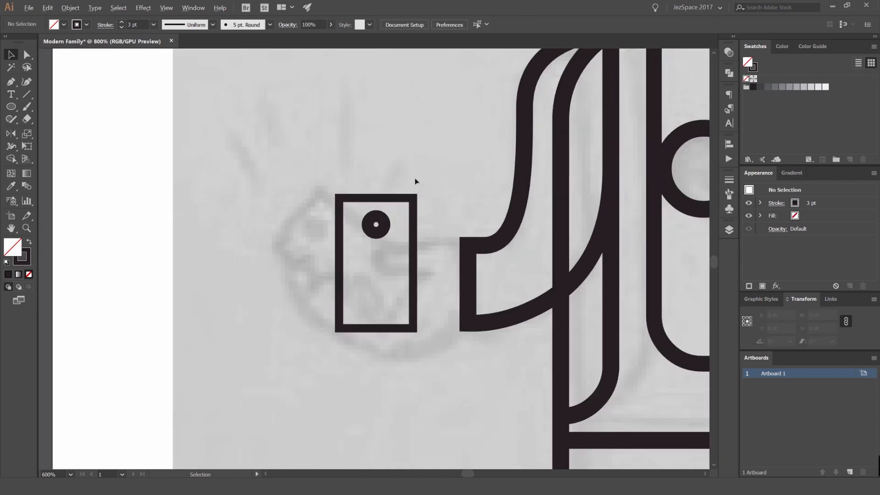
click(382, 215)
key(slash)
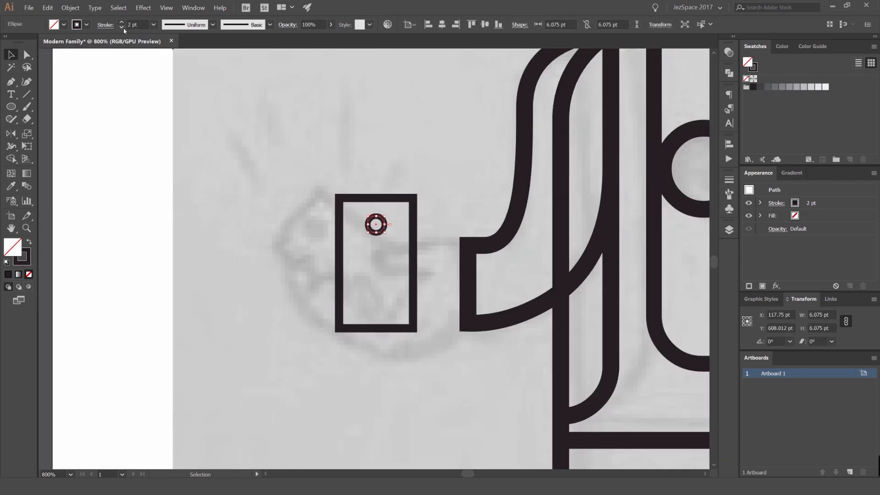
drag(372, 173, 293, 338)
scroll(352, 214, up, 1)
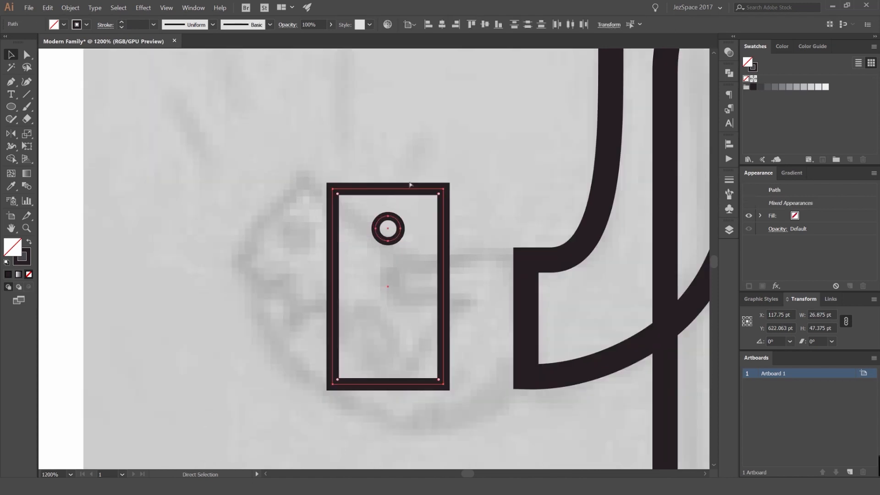
key(ctrl+g)
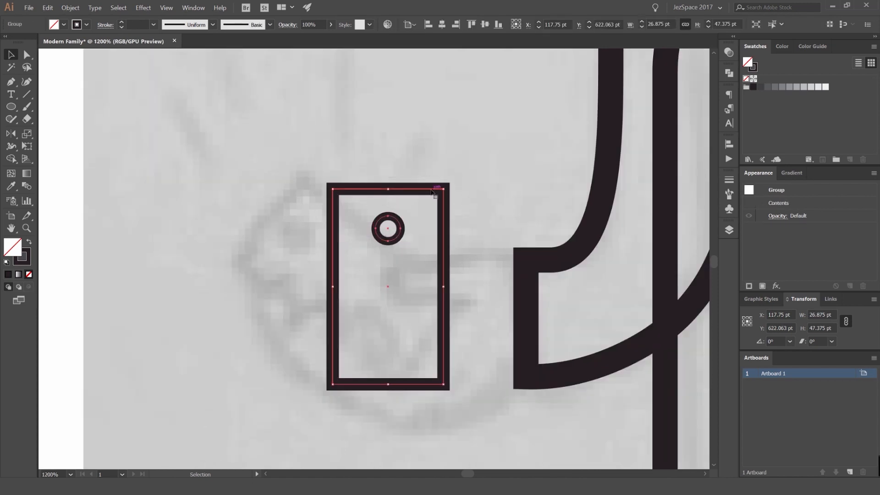
- Rotate the phone group about 45° counter-clockwise and position it over the sketched phone
drag(435, 193, 347, 200)
drag(372, 226, 324, 206)
click(361, 192)
scroll(376, 180, down, 3)
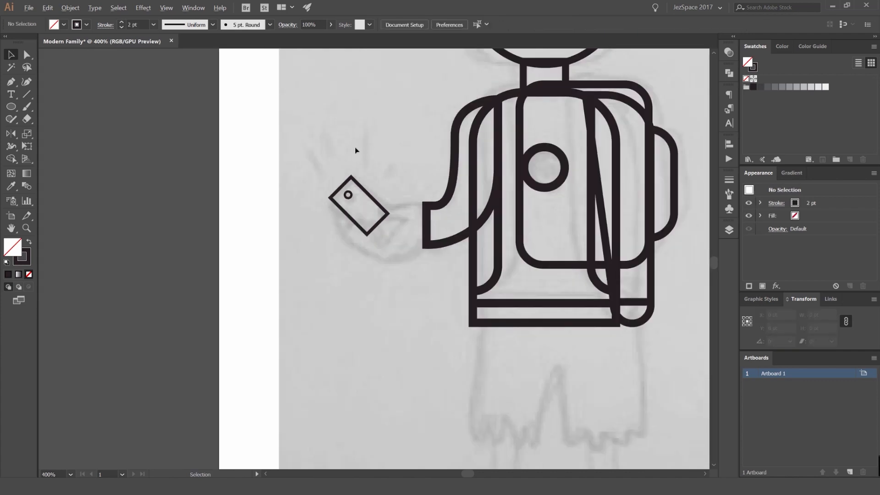
scroll(355, 151, up, 3)
drag(342, 168, 340, 170)
- Draw the outermost straight flash line beside the phone's camera end, following the sketch
key(p)
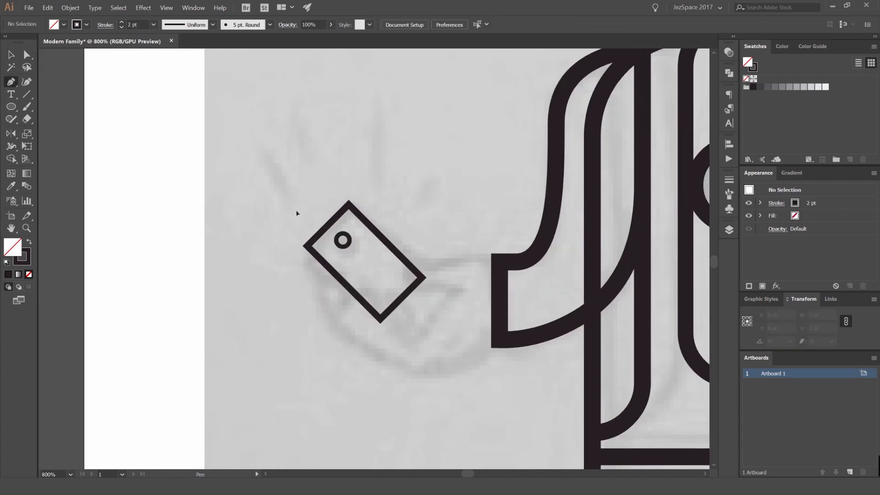
click(299, 210)
click(258, 154)
ctrl+click(311, 178)
click(318, 186)
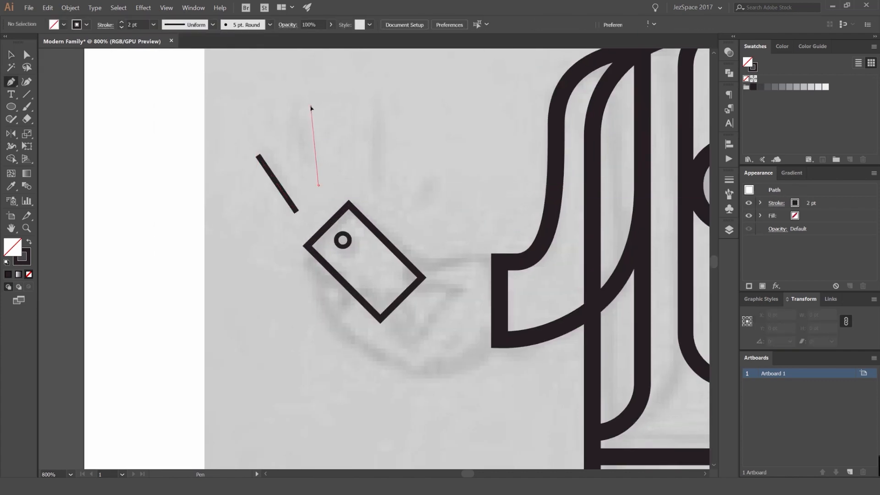
click(311, 108)
ctrl+click(362, 165)
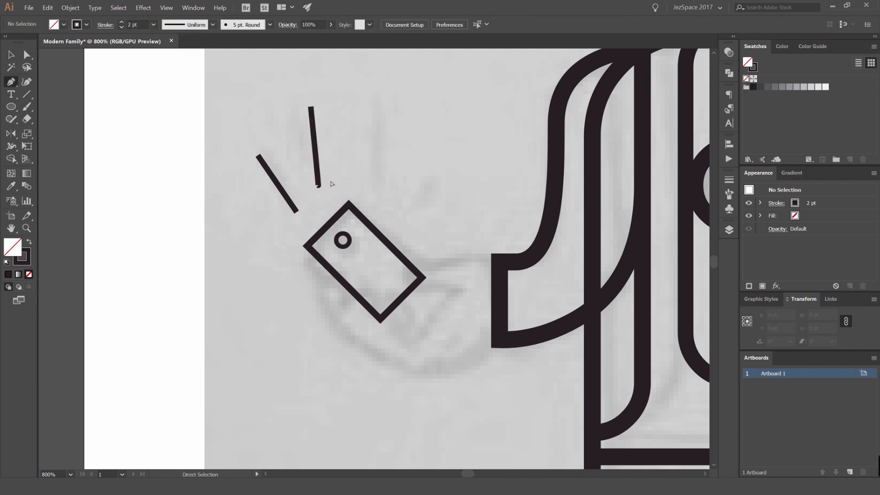
key(ctrl+z)
key(ctrl+z)
- Draw three more separate straight flash lines fanning out above the phone, making the longest one vertical
scroll(321, 188, up, 1)
click(302, 105)
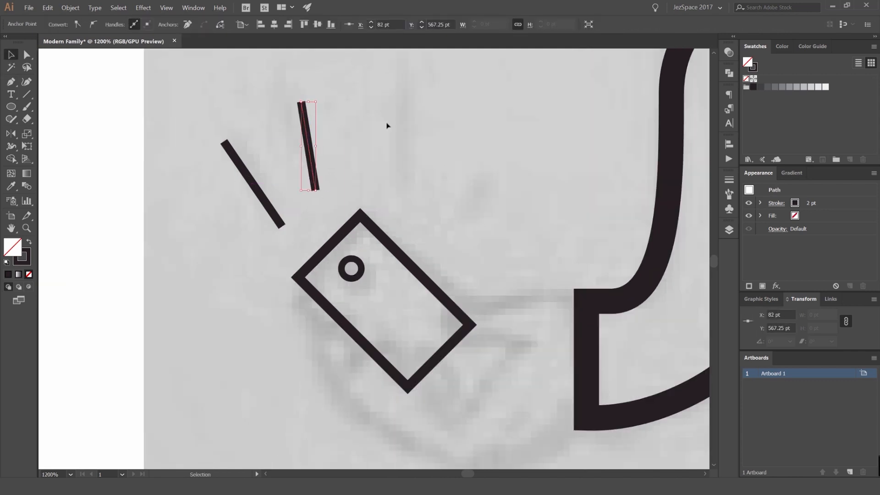
ctrl+click(392, 179)
click(391, 77)
ctrl+click(430, 123)
scroll(421, 165, right, 1)
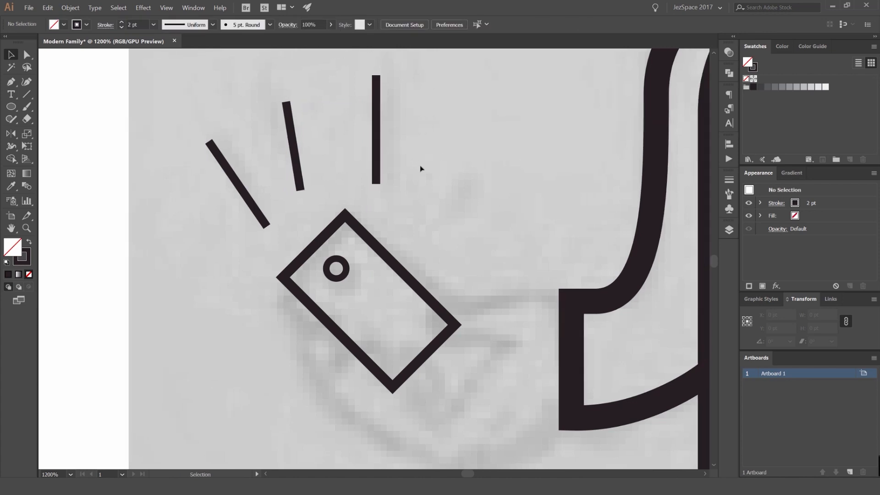
click(420, 200)
click(462, 151)
ctrl+click(473, 204)
scroll(479, 203, down, 3)
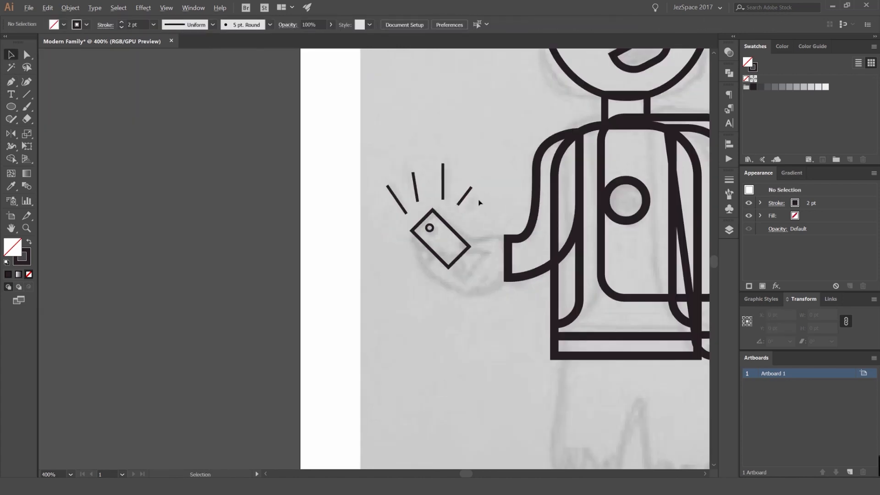
- Trace the hand's thumb with the Pen tool from the cuff's upper corner, around over the phone and curving down into the palm
scroll(472, 232, up, 2)
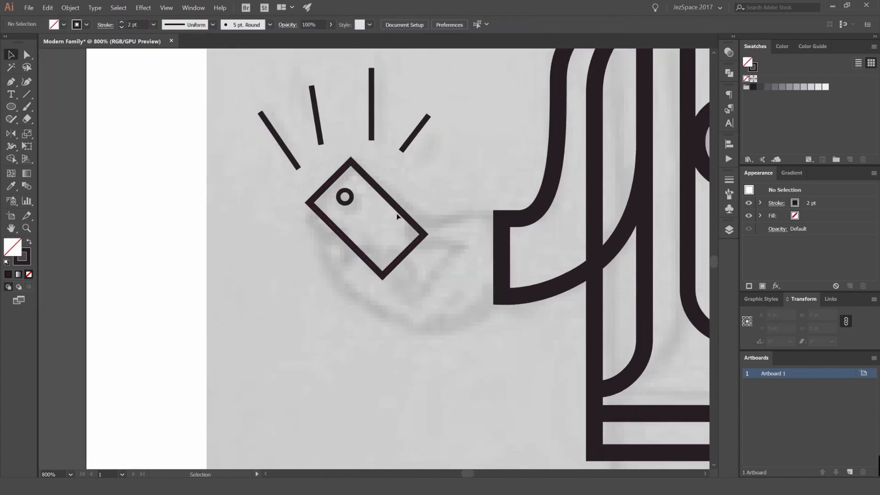
scroll(396, 213, up, 1)
scroll(411, 204, right, 1)
key(p)
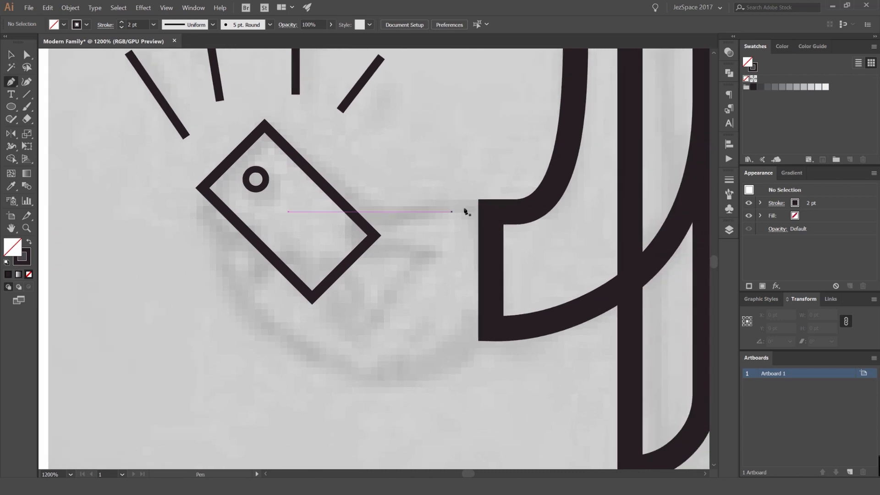
scroll(463, 212, up, 1)
click(501, 211)
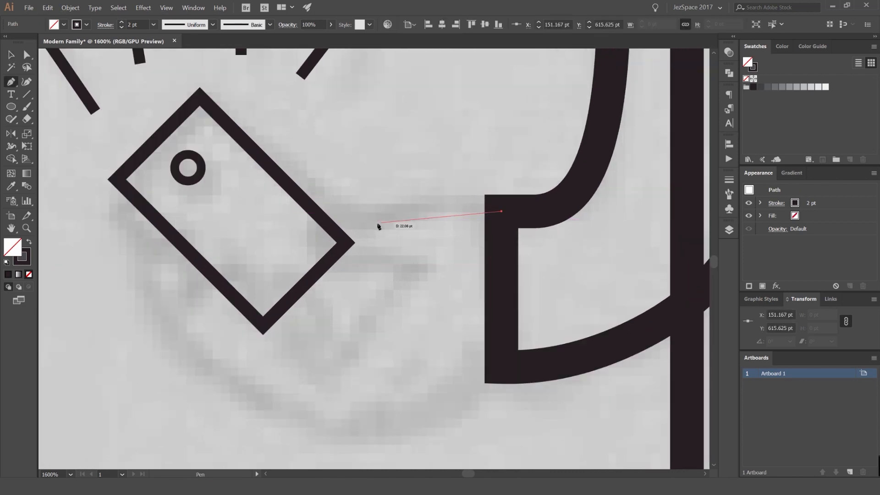
drag(301, 228, 297, 241)
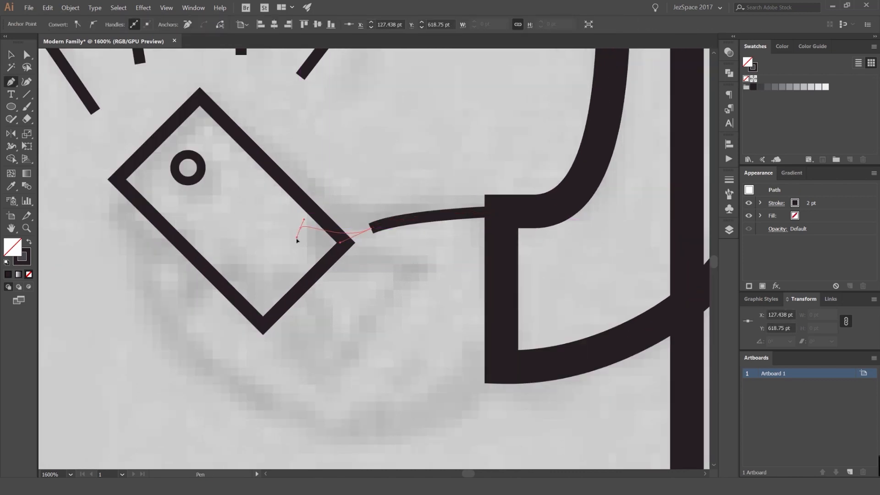
drag(401, 269, 441, 263)
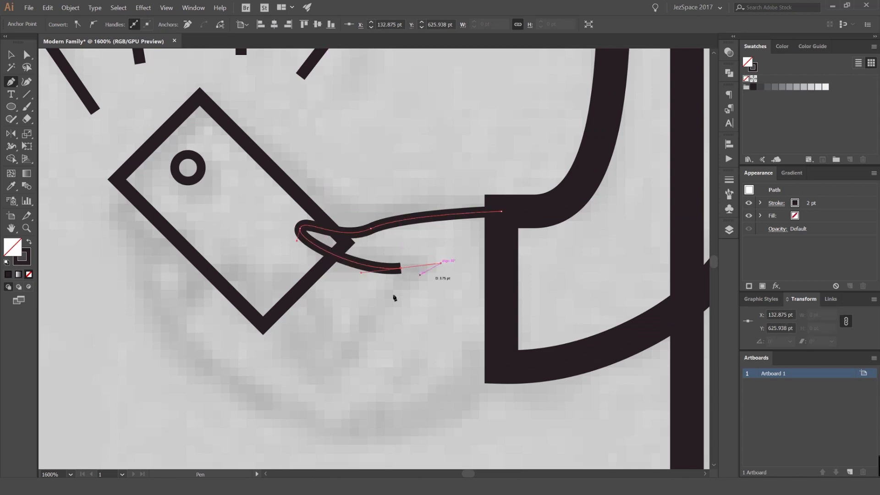
scroll(338, 363, down, 2)
scroll(322, 358, up, 2)
drag(337, 372, 312, 350)
- Smooth the thumb outline by raising its upper anchor and reshaping the curve handles around the thumb tip and underside
key(a)
drag(386, 233, 383, 215)
scroll(349, 231, up, 1)
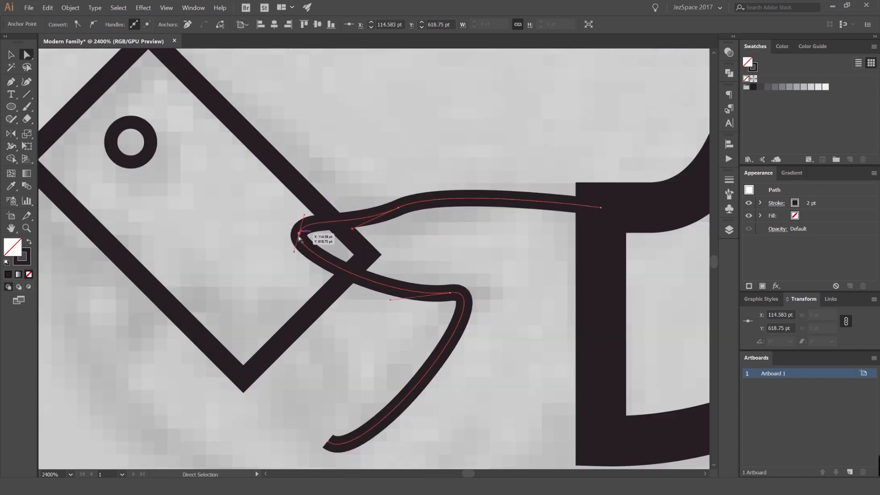
drag(295, 257, 309, 289)
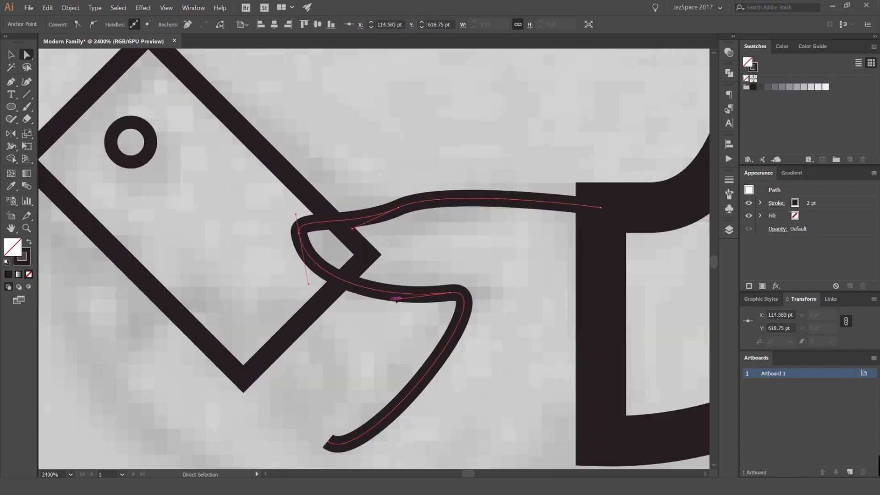
drag(396, 299, 408, 269)
- Shift the phone group slightly toward the sleeve cuff beneath the thumb and deselect it
key(v)
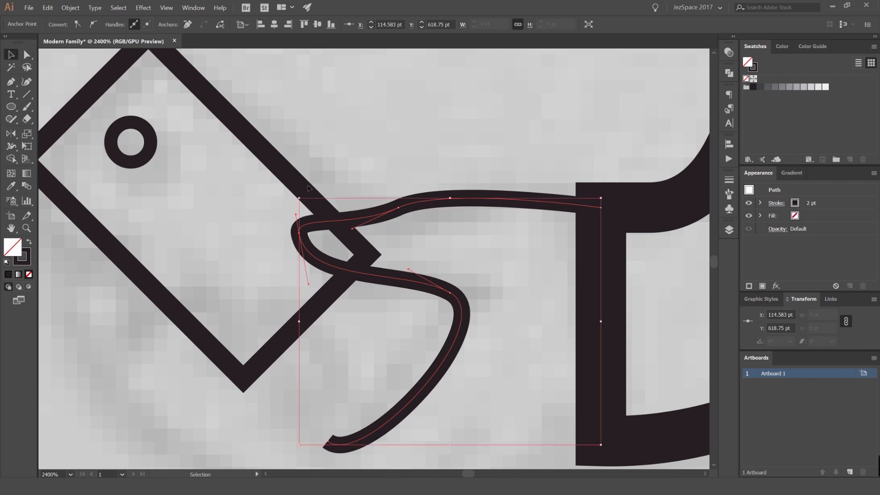
drag(317, 196, 329, 201)
click(359, 177)
scroll(356, 175, down, 3)
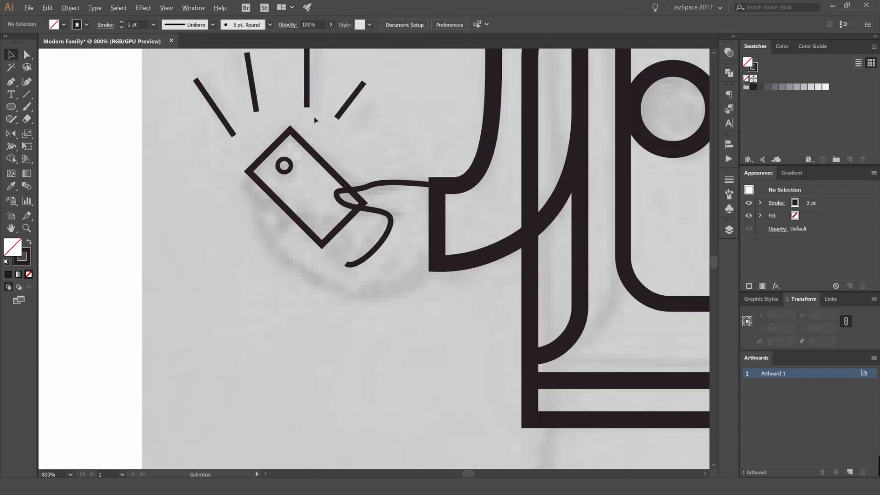
- Continue the hand outline from the thumb's open end, tracing the lowest finger curling over the phone's lower edge
scroll(288, 209, up, 1)
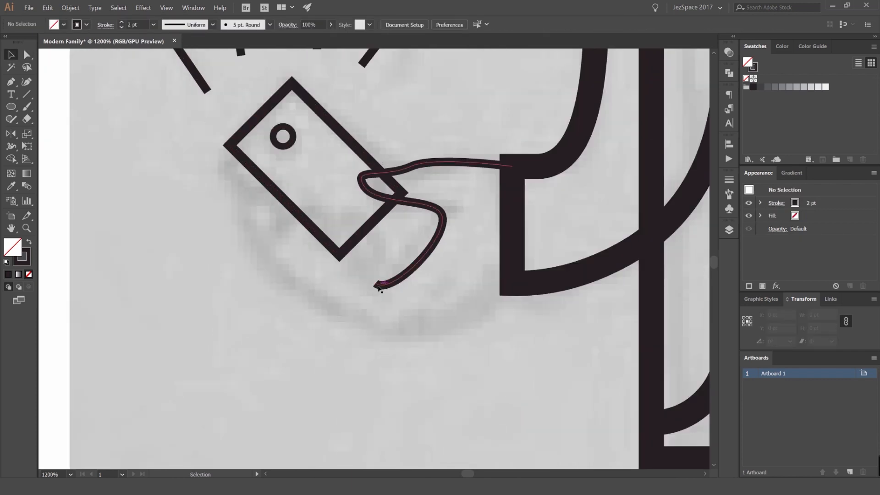
scroll(325, 281, down, 4)
scroll(349, 281, up, 3)
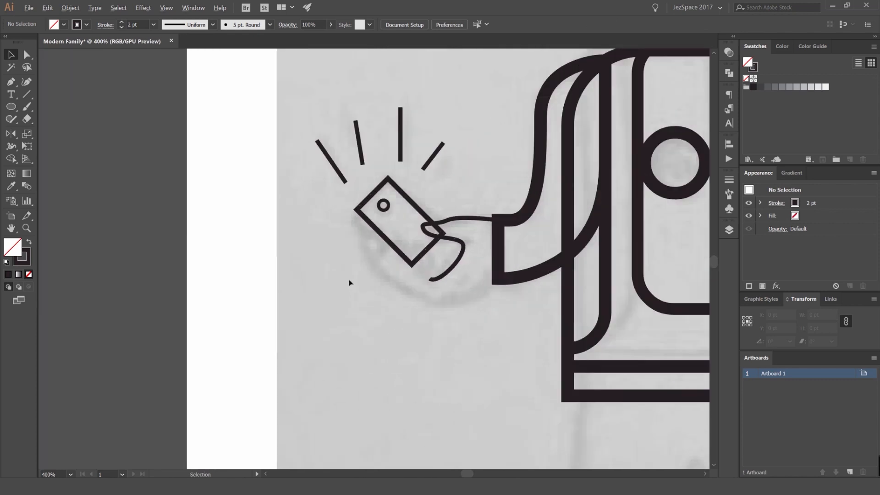
key(p)
click(457, 281)
scroll(439, 250, up, 2)
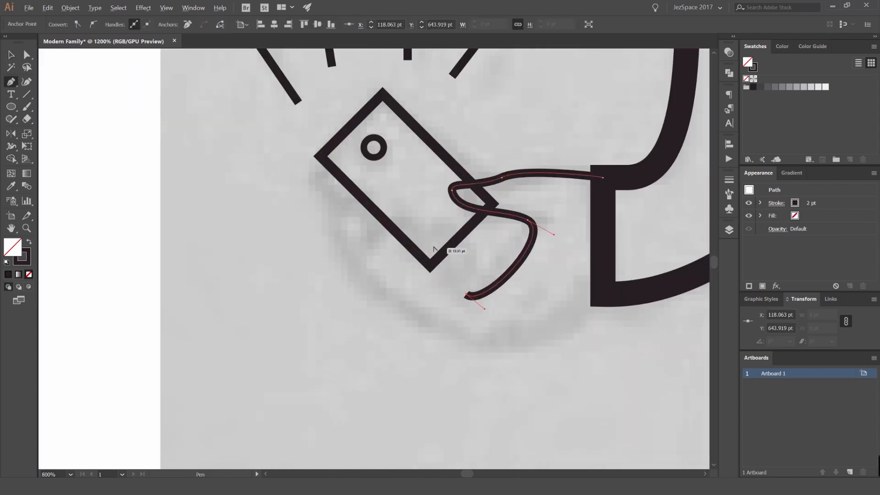
drag(446, 240, 472, 231)
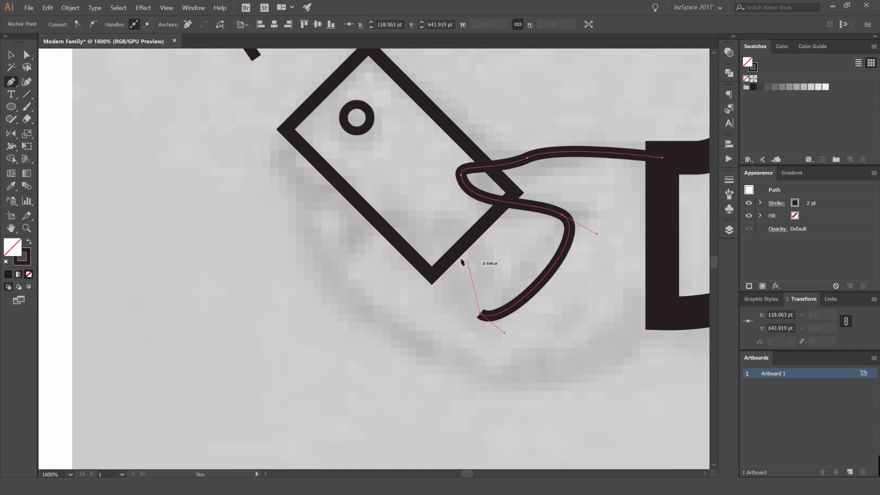
drag(466, 259, 505, 235)
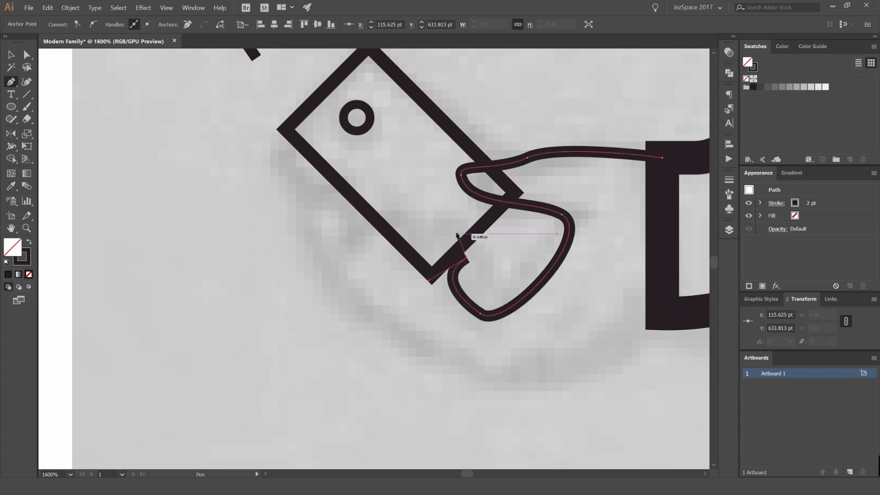
scroll(475, 234, up, 1)
drag(518, 236, 479, 258)
drag(455, 222, 403, 241)
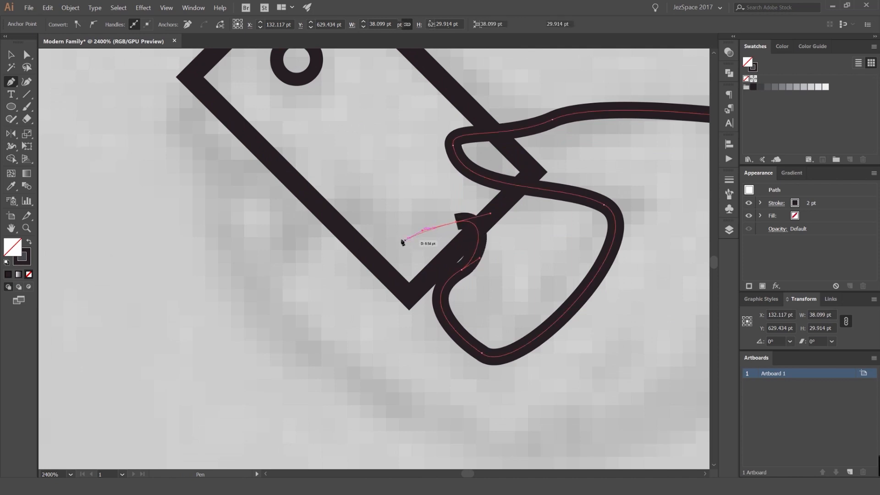
click(394, 257)
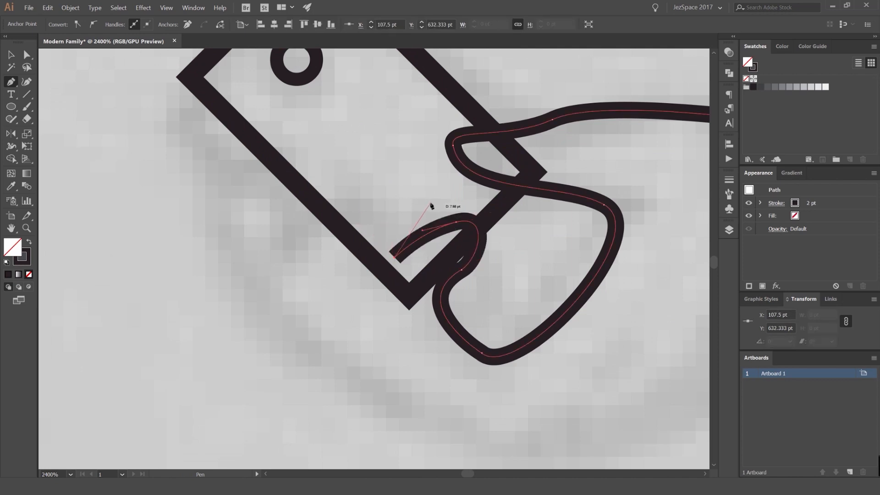
- Trace the middle finger with the Pen tool, curving around its rounded tip and back to the phone's long lower edge
drag(435, 202, 463, 193)
key(ctrl+z)
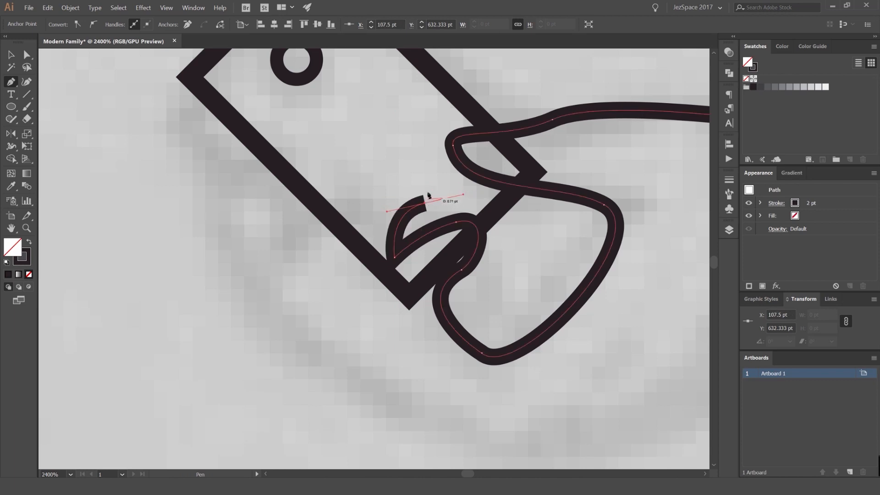
scroll(411, 180, up, 2)
mouse_move(423, 164)
mouse_down()
mouse_move(417, 156)
mouse_move(394, 178)
mouse_move(360, 182)
mouse_up()
scroll(336, 180, down, 2)
drag(315, 217, 325, 234)
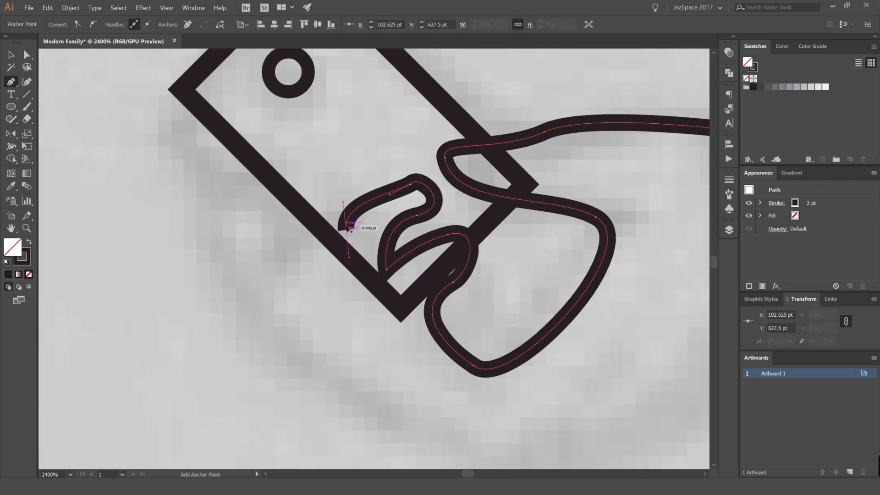
- Trace the uppermost finger around its rounded tip and over the phone's edge to the outer side of the hand
drag(332, 162, 332, 161)
drag(338, 155, 368, 145)
key(ctrl+z)
drag(346, 172, 385, 154)
key(ctrl+z)
scroll(352, 146, up, 2)
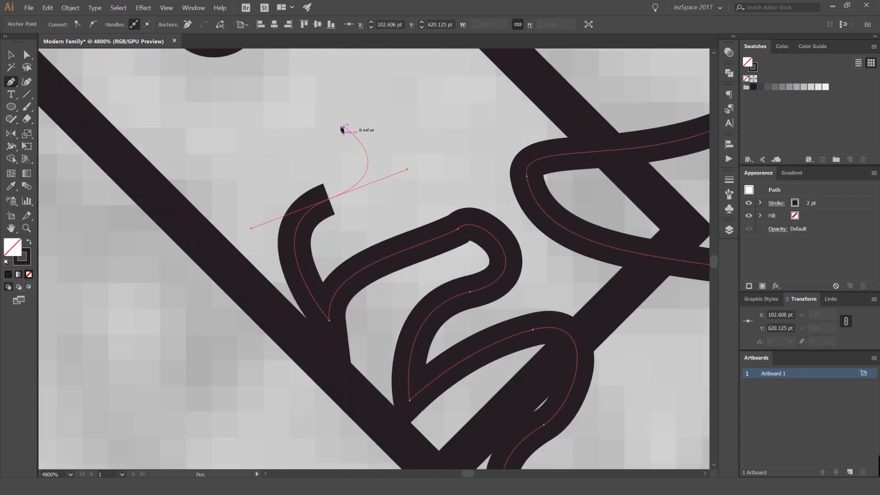
drag(326, 133, 191, 190)
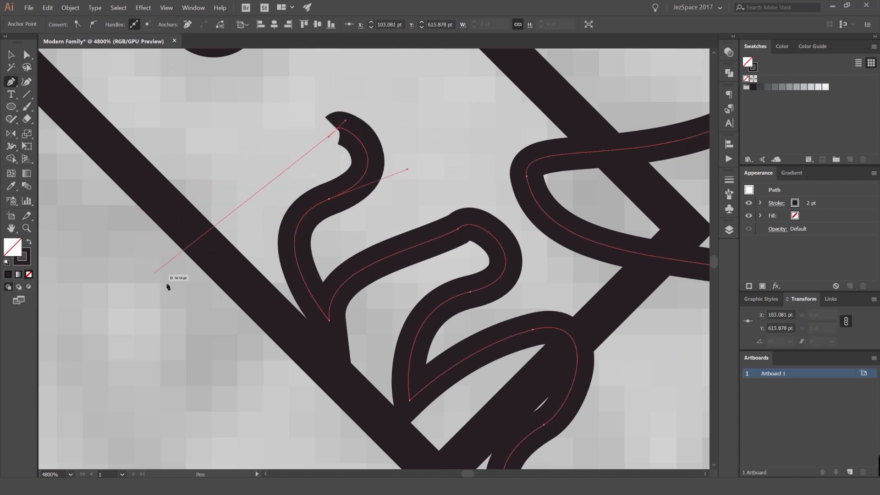
drag(173, 288, 195, 339)
key(ctrl+z)
key(ctrl+z)
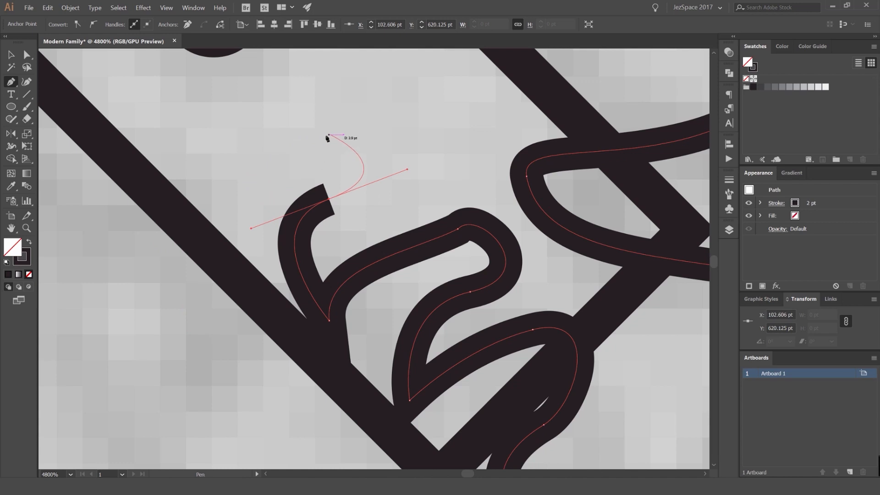
drag(327, 138, 293, 135)
drag(190, 290, 212, 382)
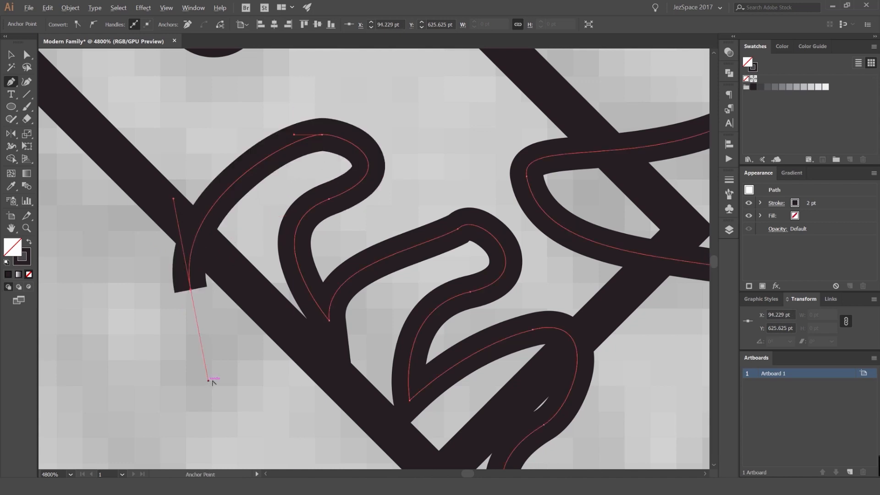
- Curve the outline along the underside of the hand to the cuff, close it at the cuff's upper corner and deselect
scroll(261, 275, down, 2)
scroll(290, 413, down, 5)
drag(396, 300, 544, 301)
click(584, 239)
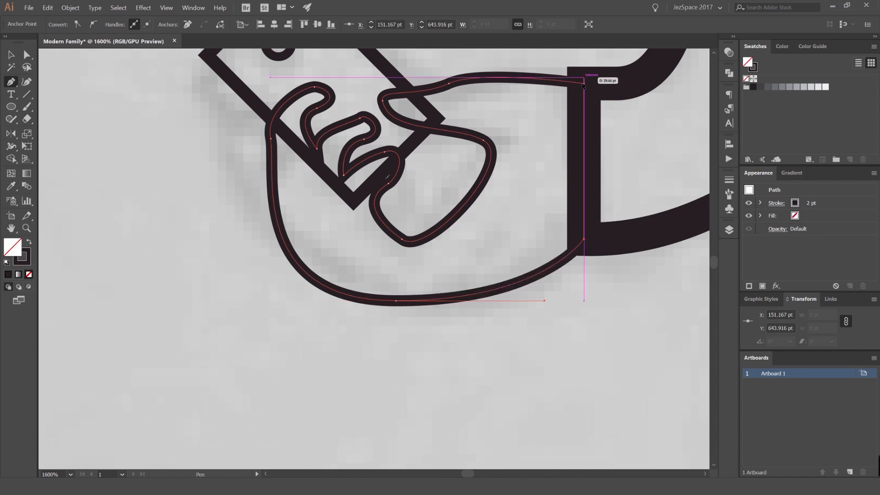
click(583, 84)
key(v)
key(ctrl+shift+a)
- Reshape the inner palm curve between thumb and lowest finger by shifting its bottom anchor and rounding its corners to about 16.22 pt
scroll(506, 79, down, 3)
drag(498, 79, 416, 171)
scroll(387, 181, up, 2)
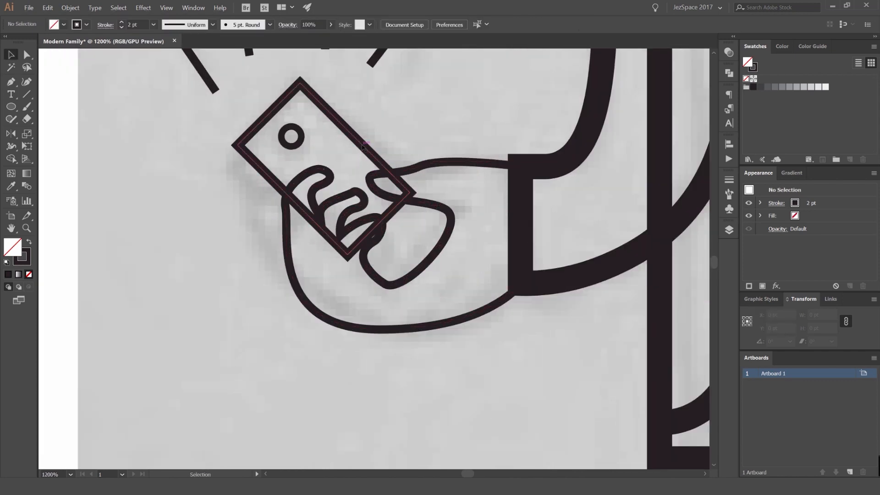
click(355, 136)
key(a)
click(385, 283)
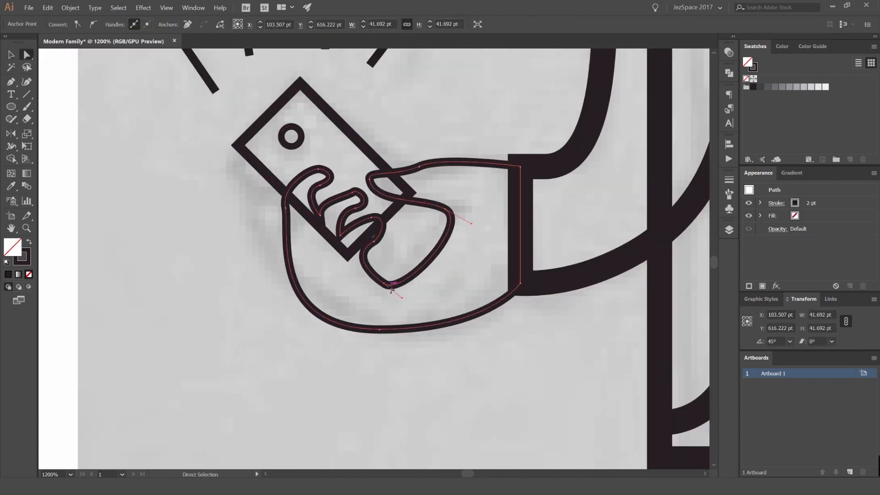
drag(411, 292, 429, 278)
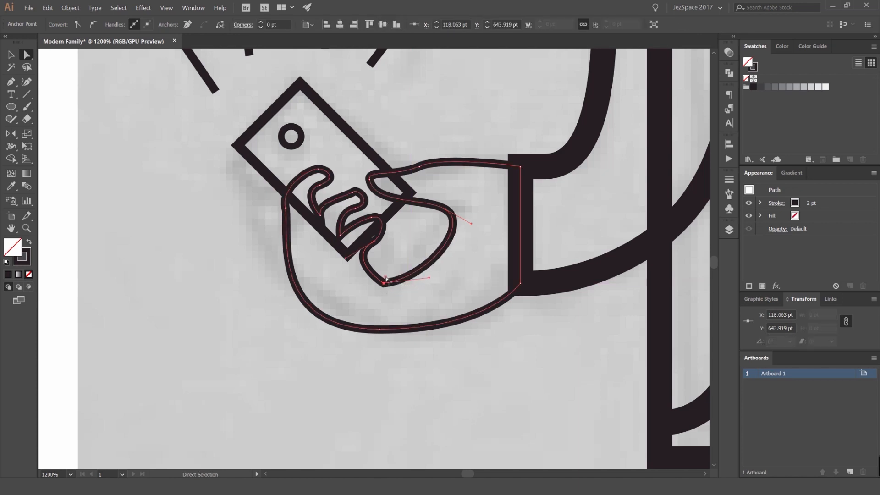
drag(394, 157, 394, 157)
key(ctrl+z)
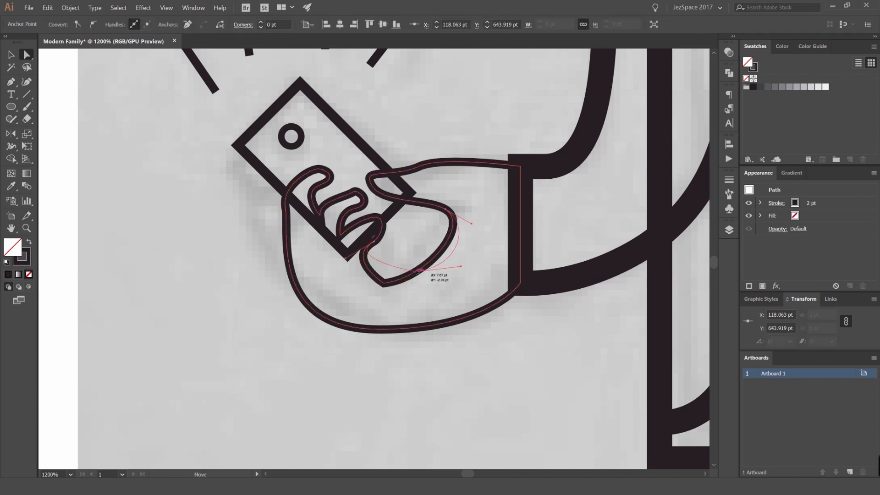
mouse_move(420, 271)
mouse_down()
mouse_move(412, 262)
mouse_move(403, 268)
mouse_move(409, 234)
mouse_up()
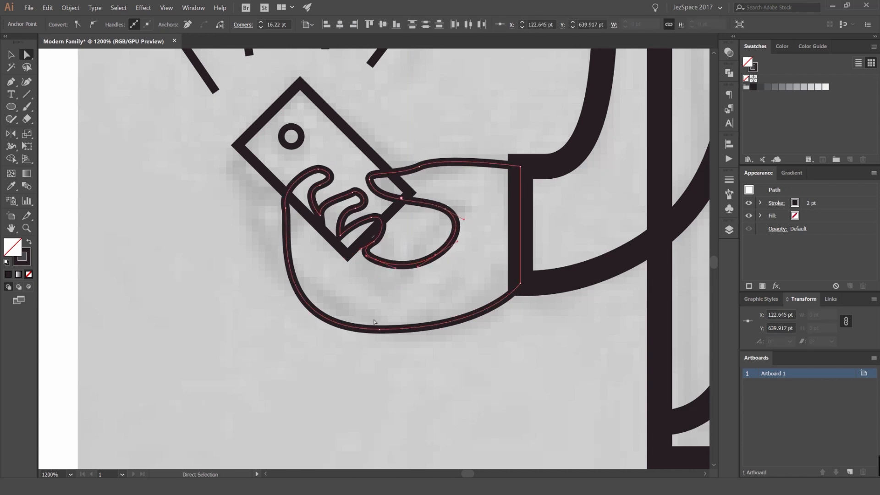
- Raise the bottom anchor of the hand outline and shorten its curve handle to slim the underside of the hand
click(374, 321)
click(380, 330)
drag(380, 330, 380, 307)
key(v)
click(364, 134)
key(a)
click(296, 280)
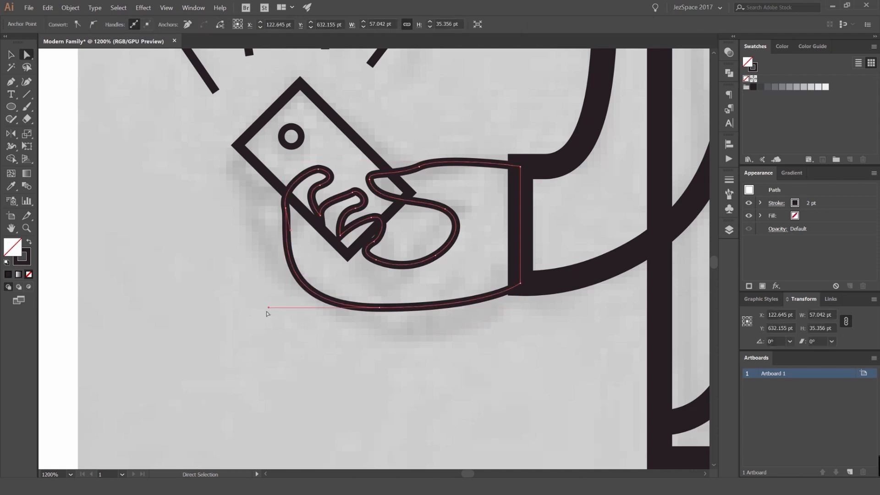
drag(269, 307, 313, 282)
click(501, 345)
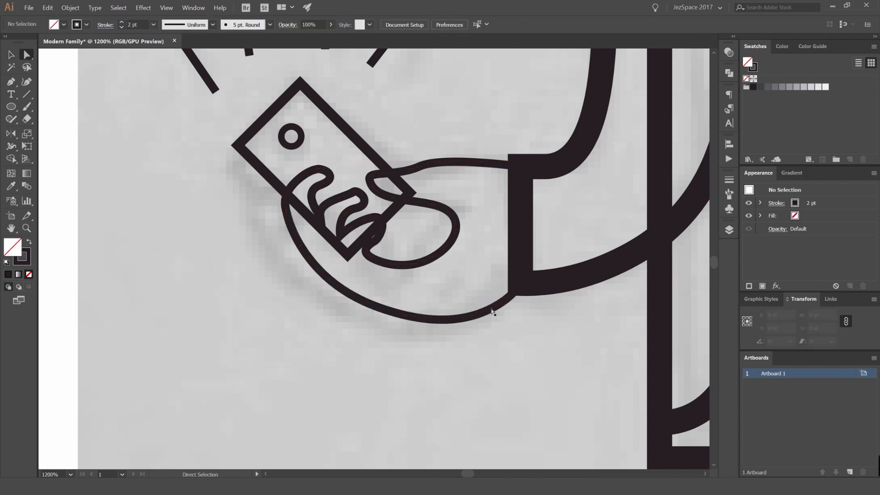
click(479, 315)
click(481, 354)
- Swap the hand's stroke and fill to make it a solid dark shape
scroll(481, 354, down, 2)
key(v)
click(449, 279)
key(shift+x)
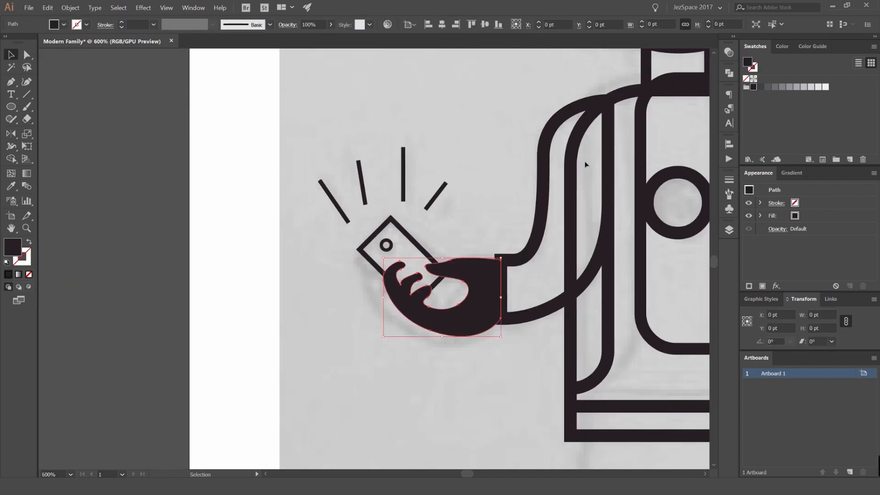
click(510, 154)
- Scale the hand down slightly while keeping its wrist against the sleeve cuff
drag(444, 216, 377, 184)
scroll(360, 198, up, 1)
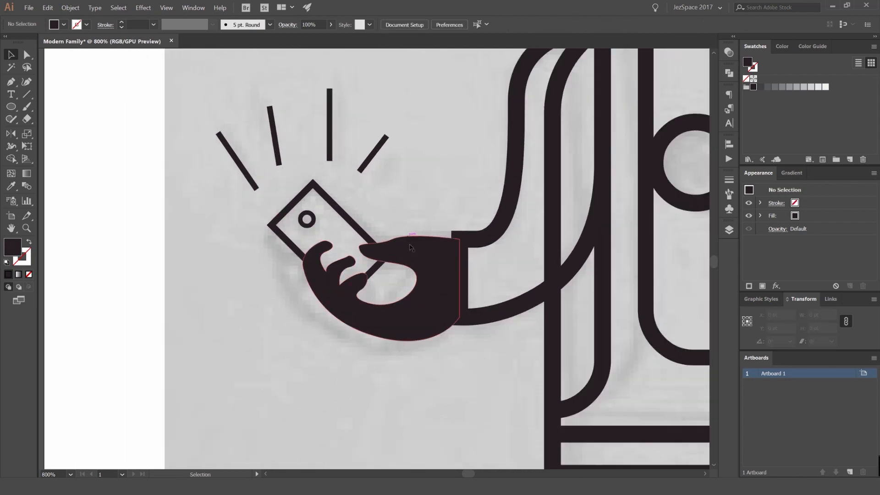
click(403, 249)
drag(418, 266, 431, 261)
click(409, 204)
- Swap the hand's solid fill back to an outline
drag(408, 204, 363, 209)
click(353, 261)
key(shift+x)
- Move the phone toward the cuff into the smaller hand and shift the four flash lines to sit above it
drag(310, 224, 350, 236)
click(336, 166)
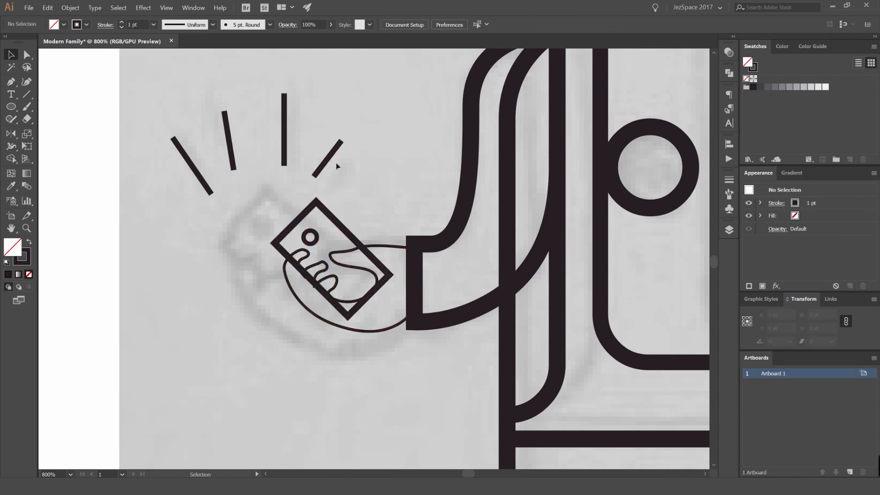
drag(384, 135, 192, 178)
drag(321, 167, 375, 181)
click(404, 233)
- Swap the hand's outline to a solid dark fill and fill the phone body with mid-grey
scroll(399, 229, down, 2)
click(395, 236)
key(shift+x)
click(387, 208)
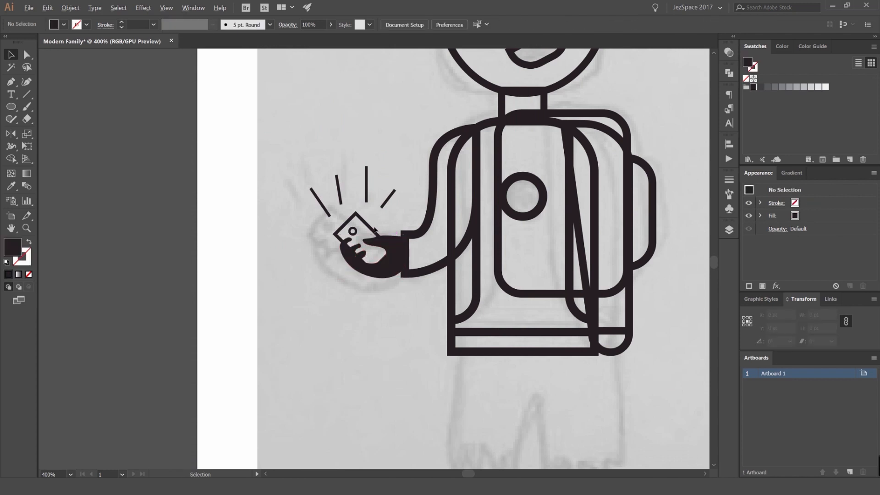
scroll(369, 231, up, 2)
click(372, 224)
click(790, 87)
click(408, 149)
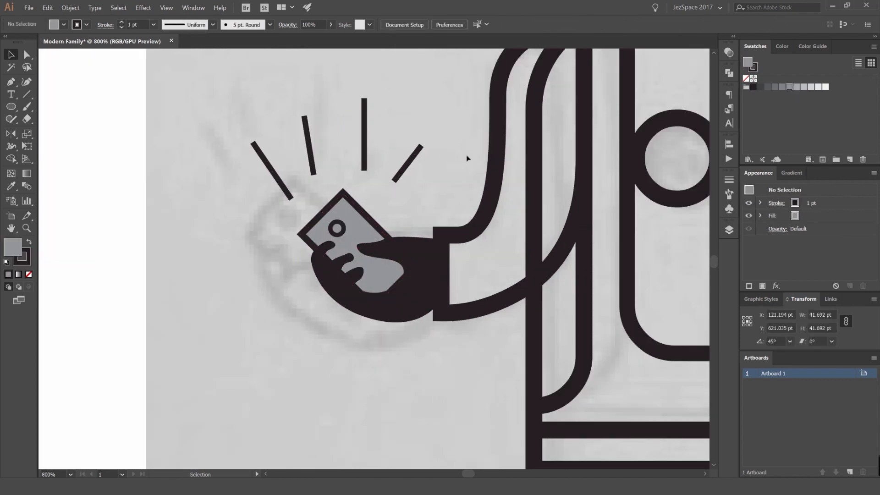
- Undo the phone's grey fill and the hand's solid fill
scroll(471, 168, down, 2)
scroll(475, 174, down, 4)
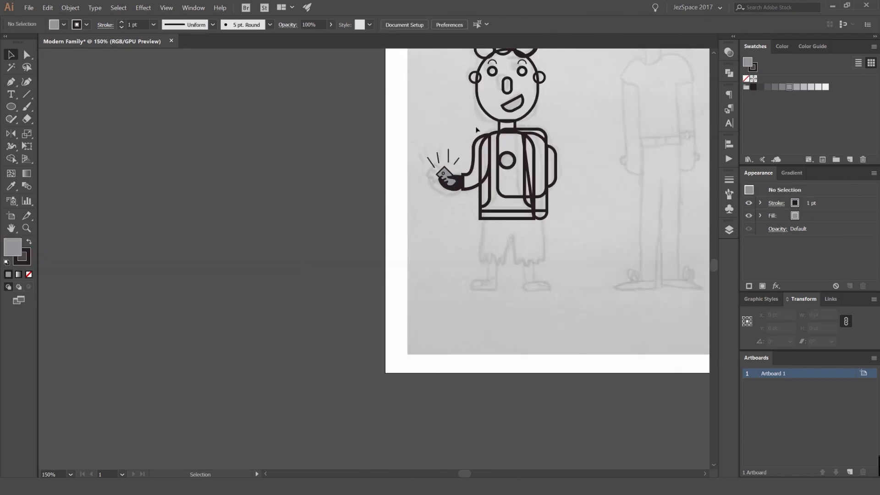
drag(452, 165, 404, 180)
scroll(405, 180, up, 6)
key(ctrl+z)
key(ctrl+z)
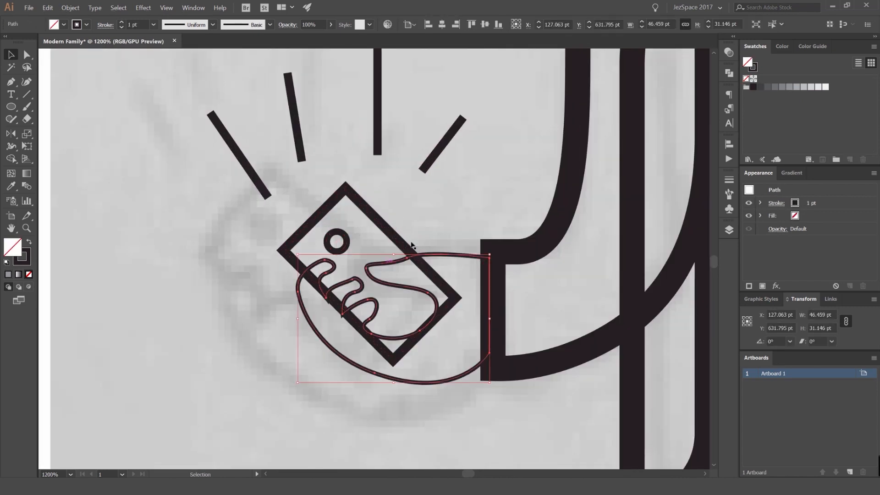
- Move the uppermost finger's tip anchors and the adjoining outer hand anchor slightly inward to shorten and slim the finger
click(411, 242)
scroll(334, 282, up, 3)
key(a)
click(313, 257)
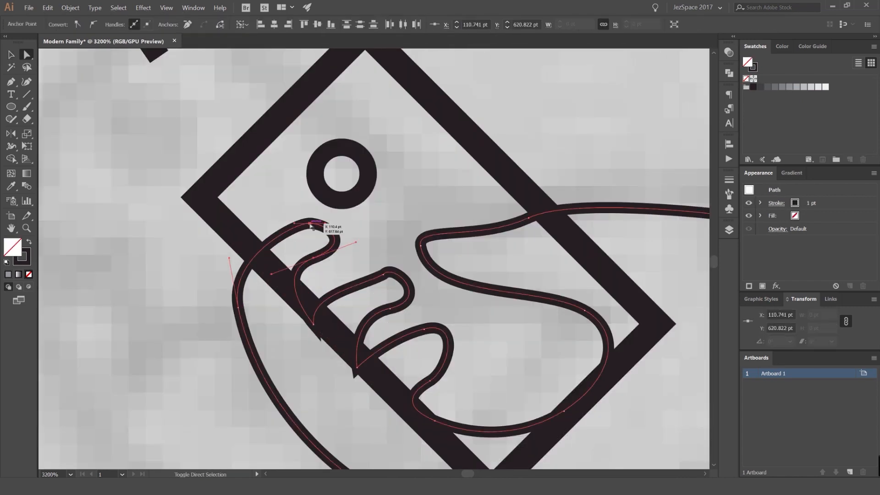
drag(310, 224, 323, 233)
drag(237, 307, 255, 317)
click(287, 317)
- Round the middle finger's tip with a corner radius of about 2.88 pt and deselect it
click(383, 274)
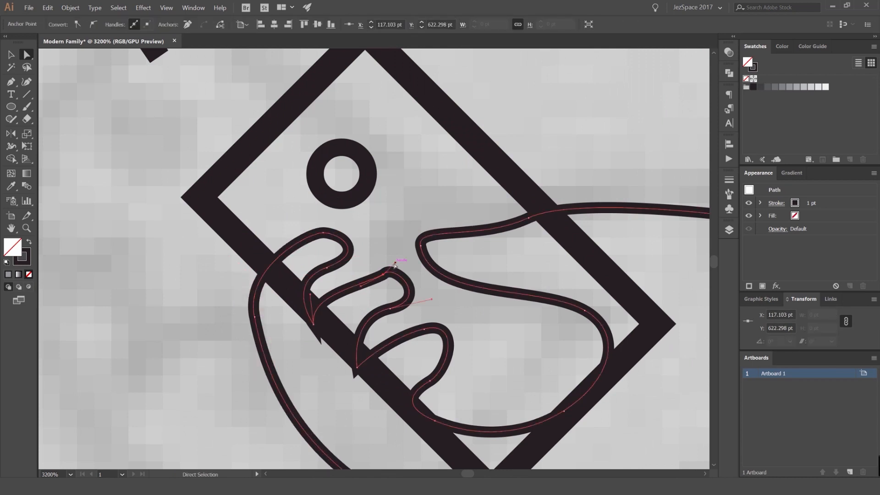
drag(395, 264, 392, 279)
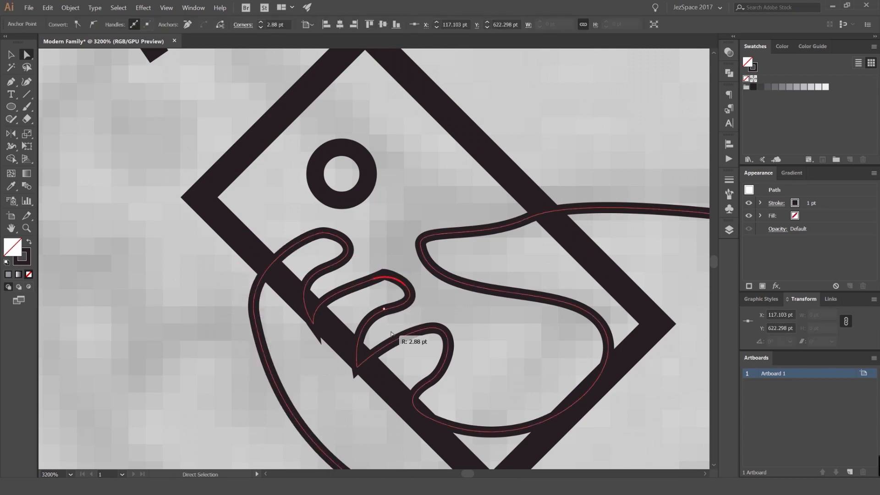
drag(391, 334, 391, 333)
click(397, 260)
- Turn the adjusted hand outline into a solid dark shape by swapping its stroke and fill
key(v)
scroll(369, 264, down, 4)
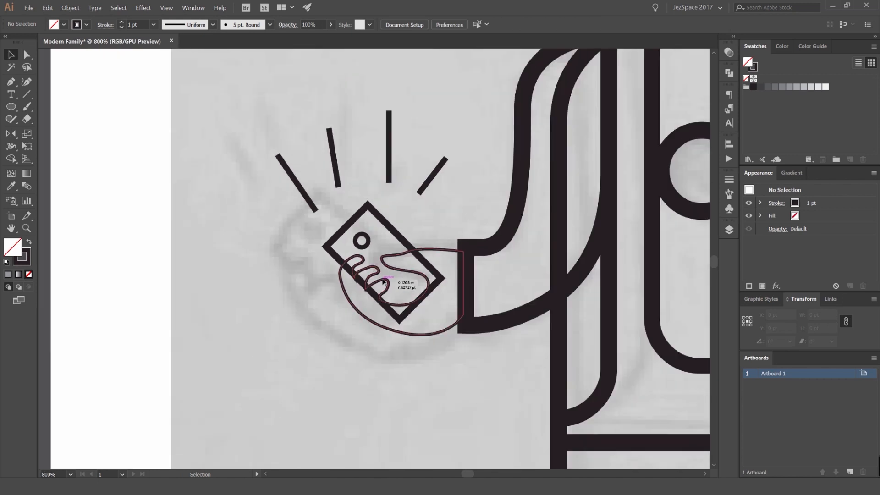
click(382, 282)
key(shift+x)
click(449, 217)
scroll(450, 217, down, 3)
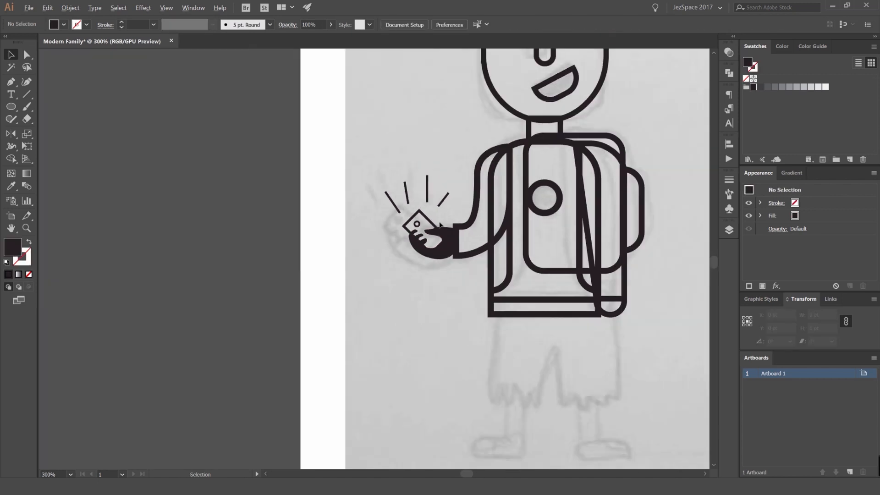
- Isolate the solid hand shape, examine its finger and inner palm contour, and leave isolation mode
scroll(440, 225, up, 6)
key(a)
drag(352, 274, 373, 249)
double_click(385, 265)
click(349, 249)
click(503, 172)
scroll(483, 189, down, 4)
scroll(487, 219, up, 3)
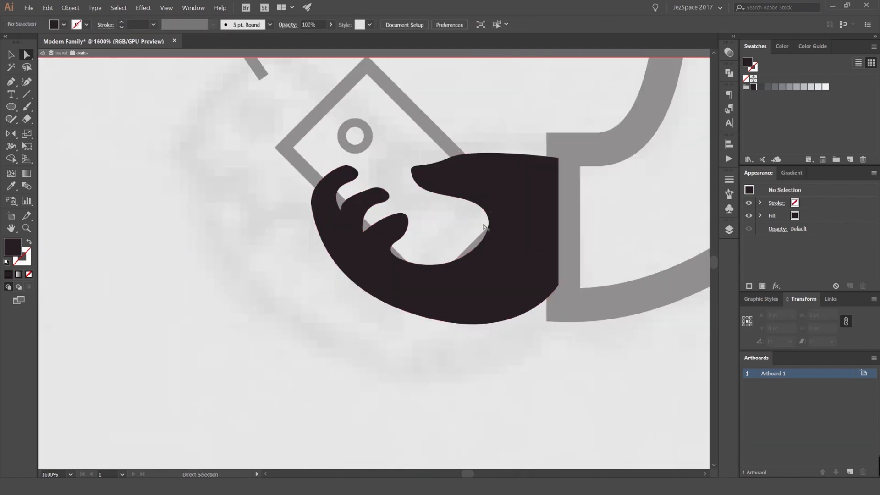
click(424, 262)
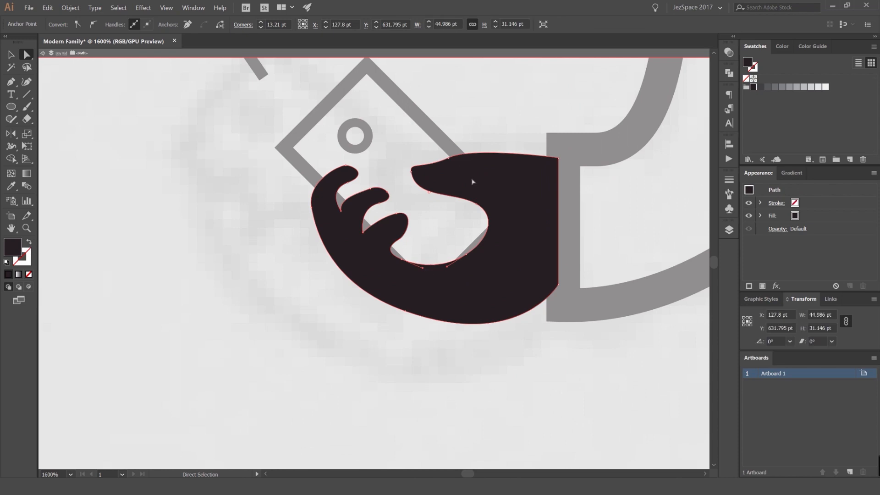
double_click(488, 147)
scroll(362, 222, down, 5)
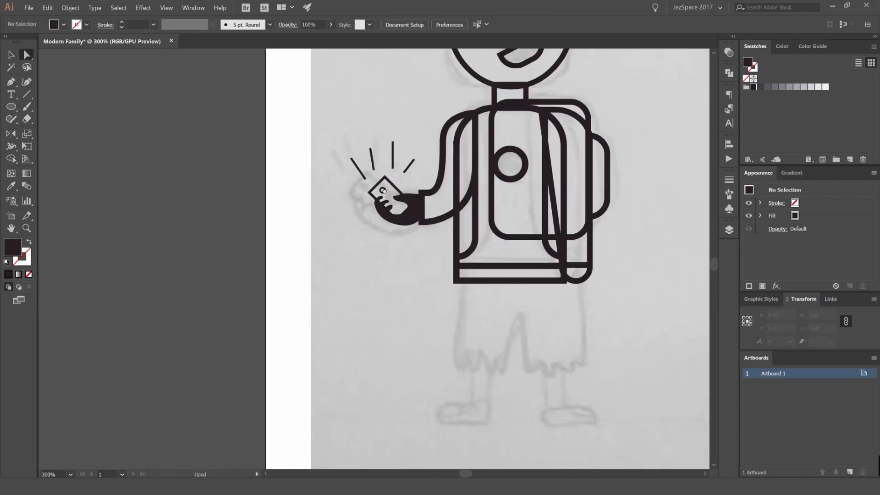
- Turn the hand into an unfilled outline with a 2.382 pt dark stroke by sampling the phone outline's appearance
click(380, 221)
key(i)
click(361, 204)
key(v)
click(378, 202)
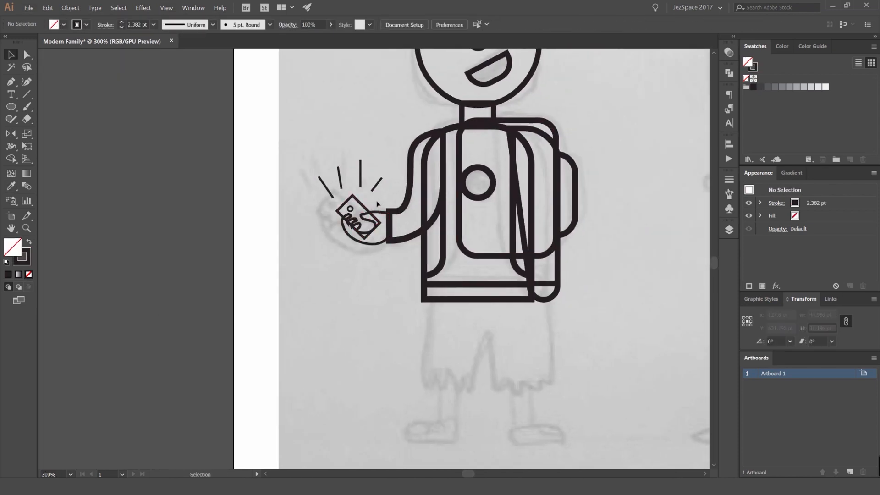
scroll(372, 221, up, 3)
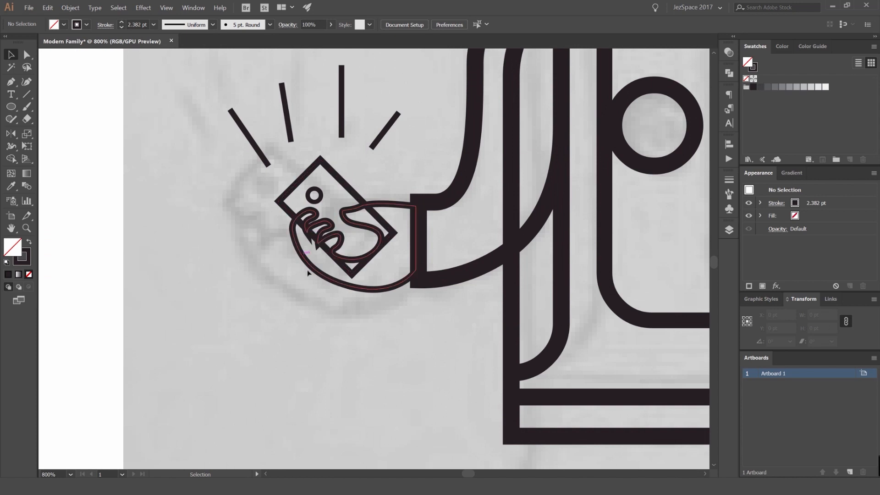
scroll(349, 257, down, 5)
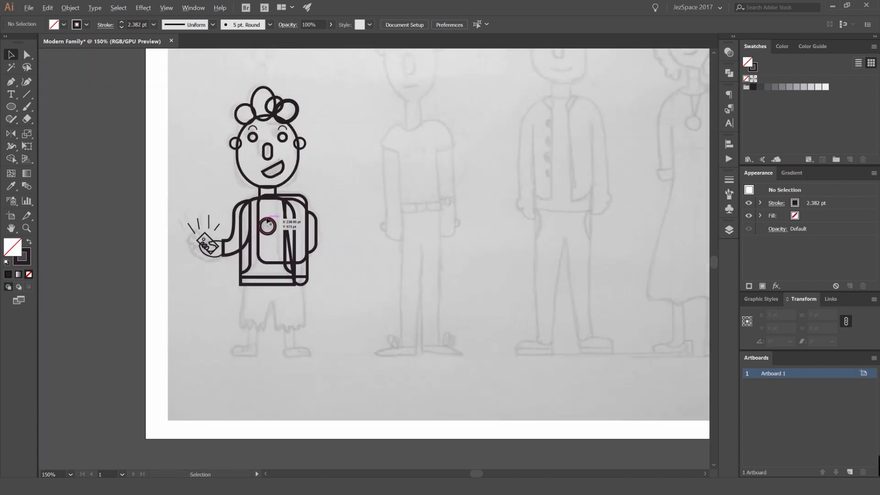
- Try a rectangle for the phone-side leg of the shorts below the jacket hem, and undo it
drag(375, 144, 423, 128)
scroll(351, 280, up, 2)
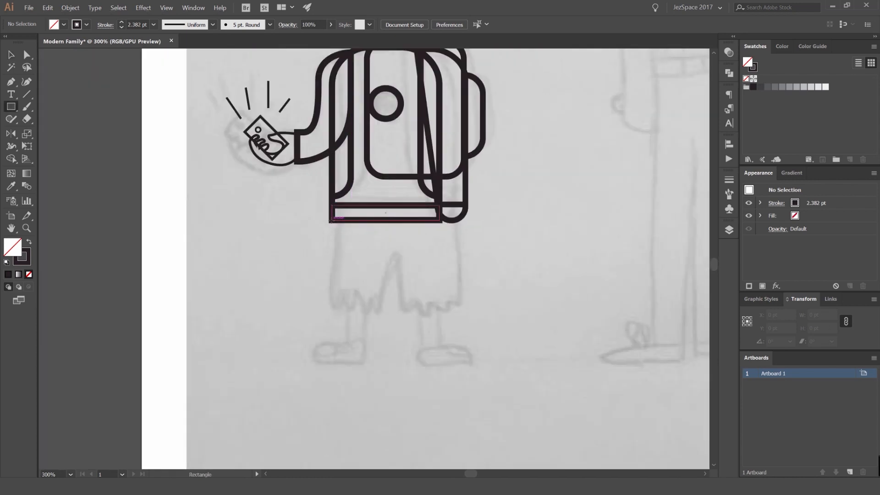
drag(381, 310, 381, 311)
scroll(403, 287, up, 1)
key(v)
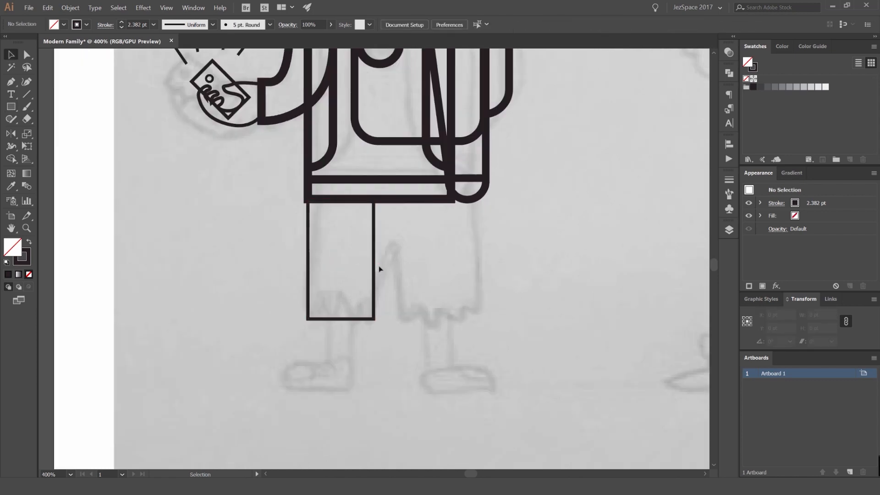
key(ctrl+z)
- Trace the phone-side shorts leg with the Pen tool as a closed shape with a jagged zigzag hem and slanted inner edge
click(307, 199)
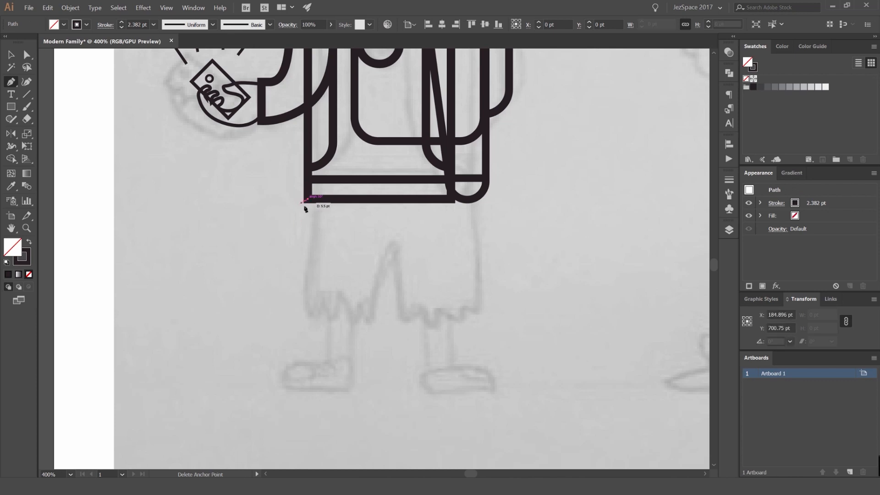
scroll(317, 249, up, 1)
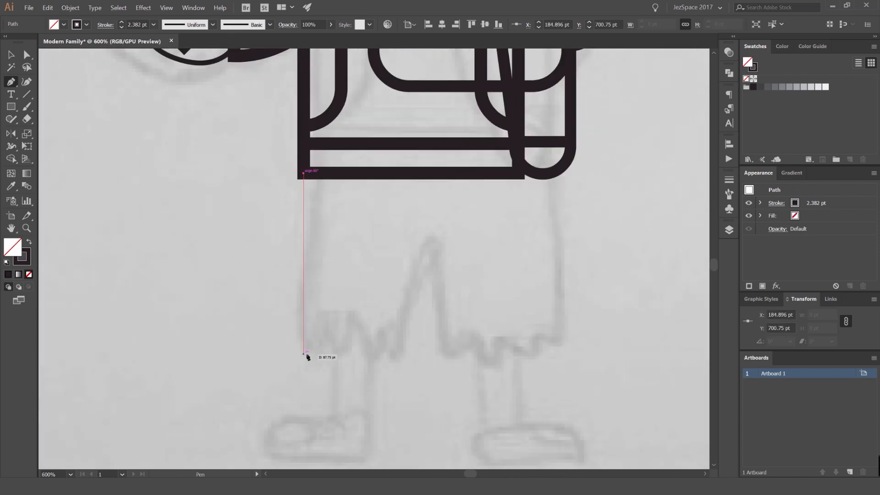
click(303, 354)
click(322, 313)
click(341, 353)
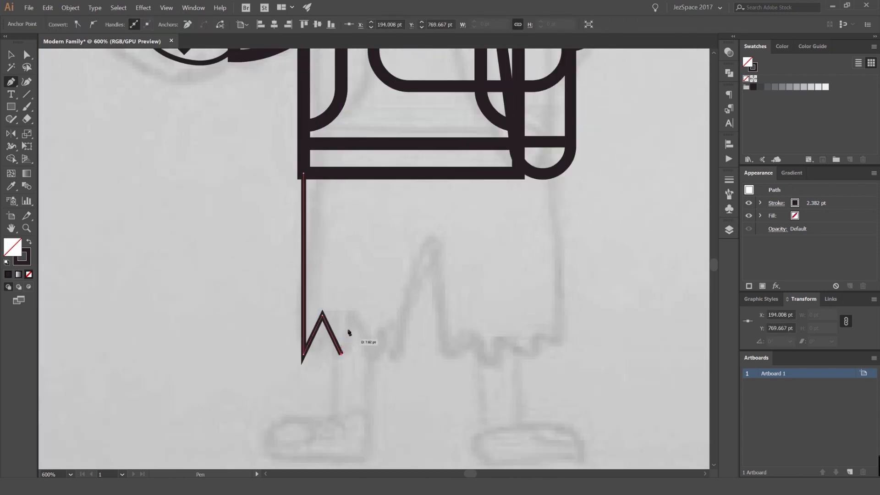
click(373, 364)
click(386, 327)
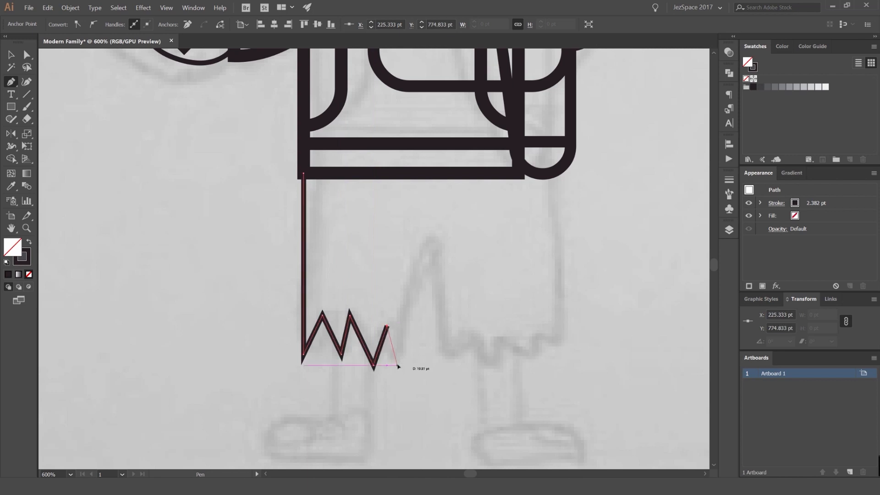
click(431, 237)
key(ctrl+z)
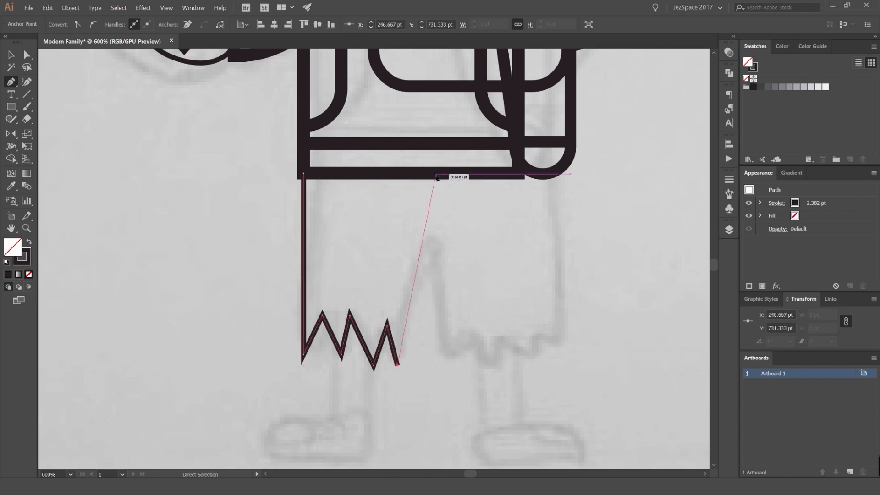
click(431, 175)
click(304, 175)
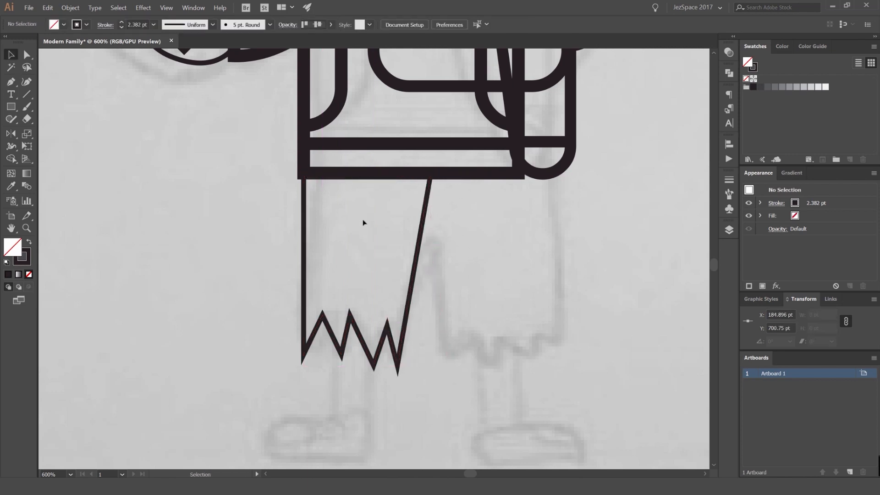
- Reflect a copy of the shorts leg across a vertical axis through its upper inner corner
key(o)
alt+click(430, 173)
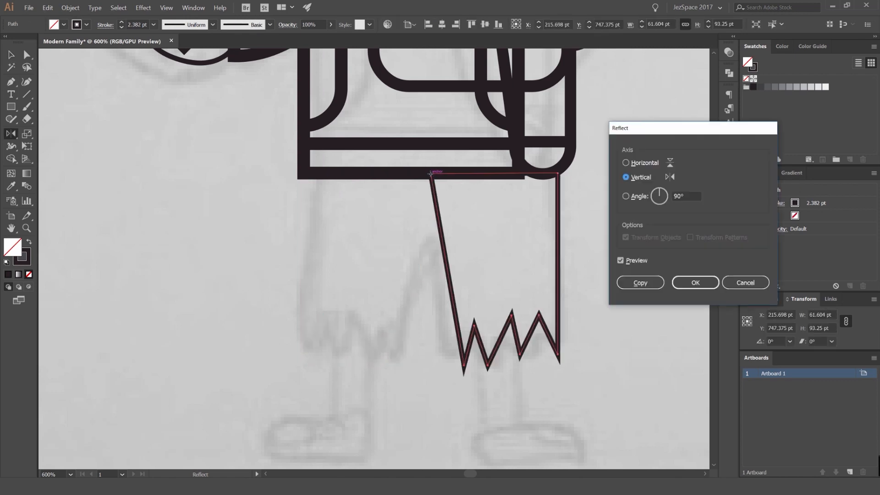
click(640, 283)
- Try deleting the inner edges of both shorts legs, and undo the deletion
key(a)
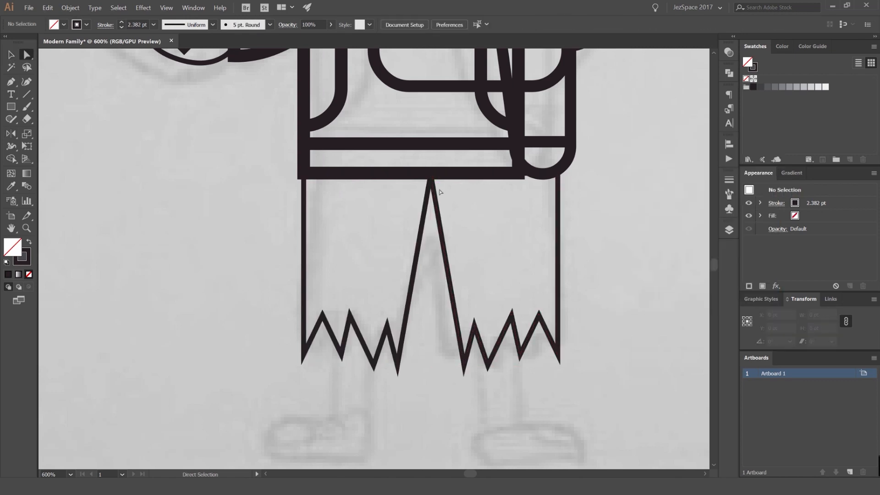
drag(424, 167, 390, 231)
key(ctrl+z)
key(Delete)
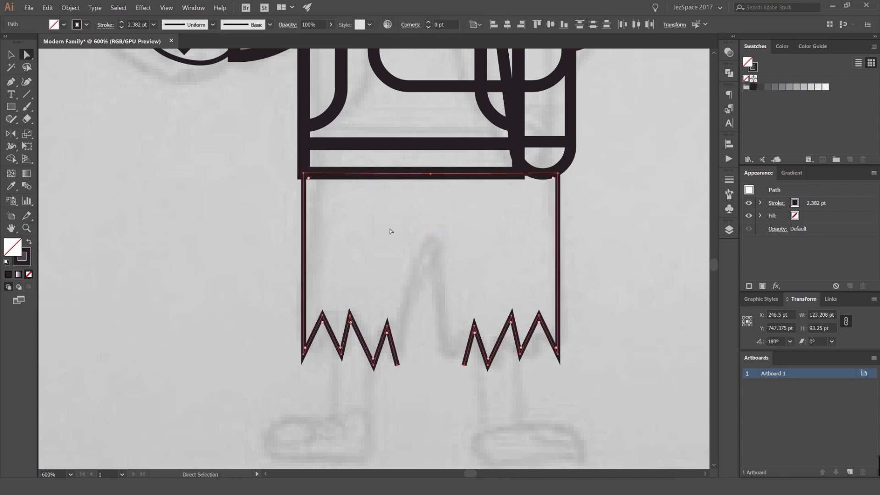
key(ctrl+z)
click(451, 241)
- Try moving the upper inner anchor where the two shorts legs meet downward, and undo the move
scroll(428, 189, up, 2)
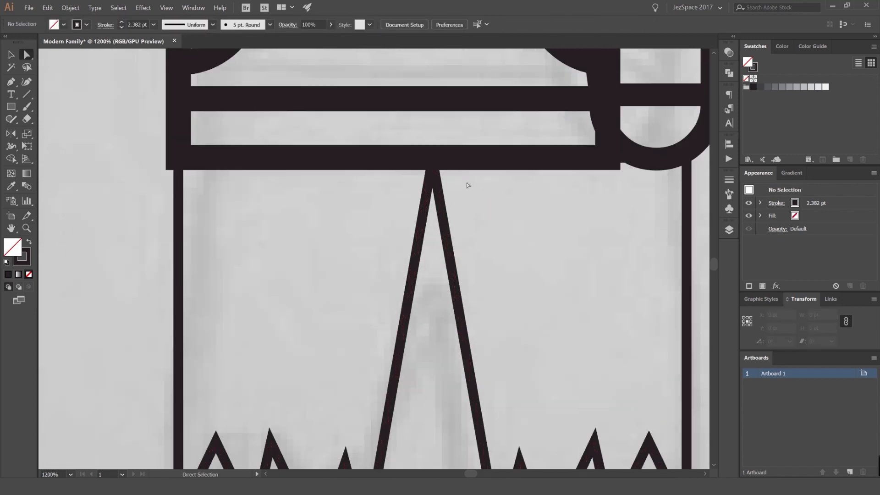
drag(432, 159, 430, 245)
key(ctrl+z)
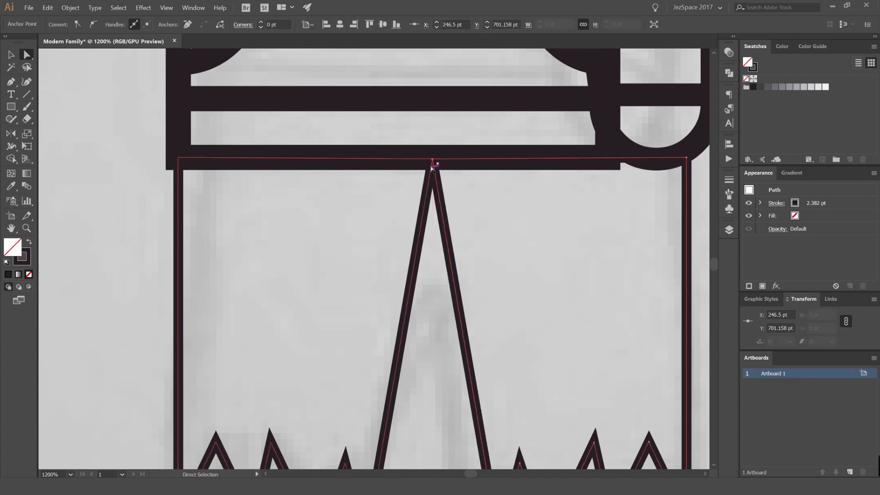
click(437, 183)
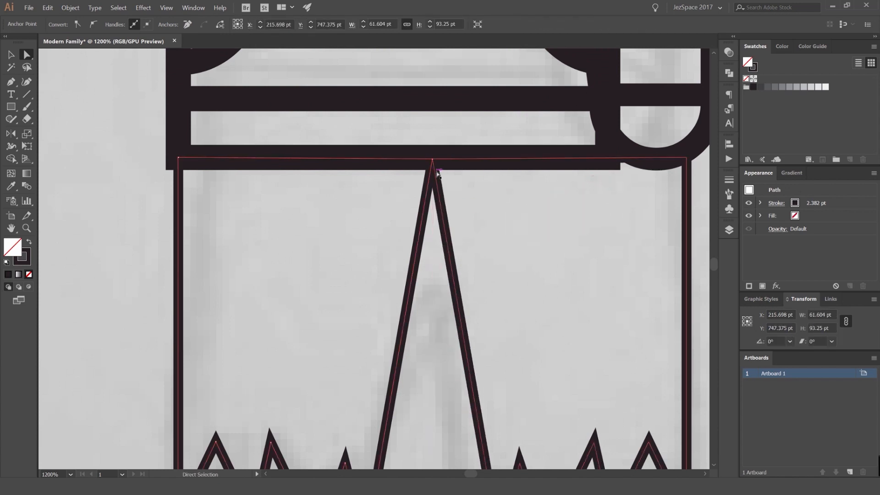
click(479, 229)
scroll(480, 230, down, 7)
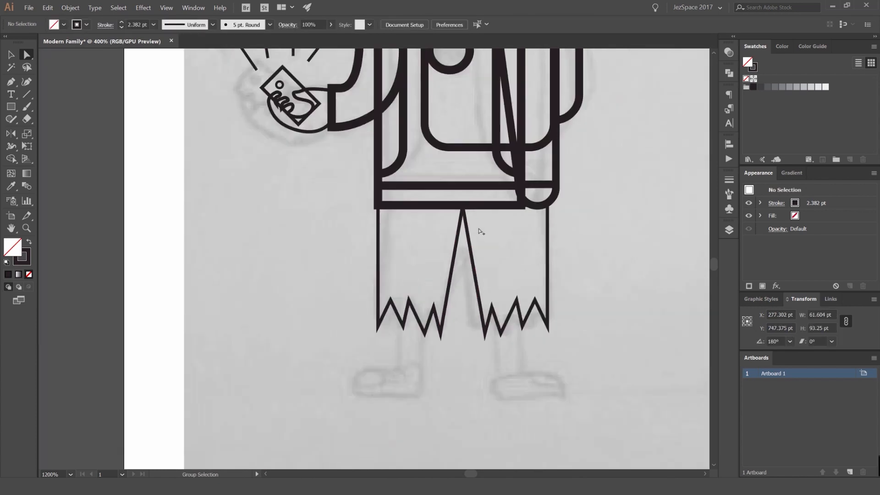
- Cut both legs' inner edges below their meeting point with Scissors and delete the upper piece of the backpack-side edge
scroll(481, 233, up, 6)
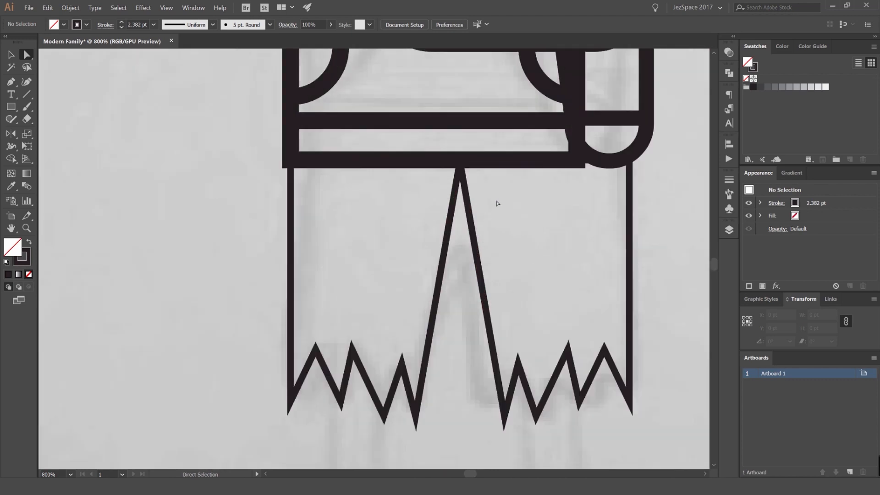
scroll(468, 186, up, 2)
key(c)
click(442, 206)
click(464, 208)
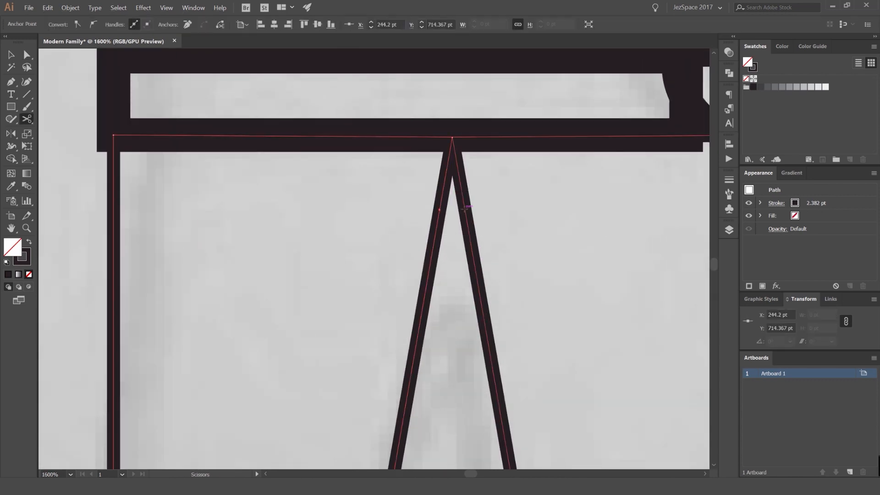
click(452, 137)
key(backslash)
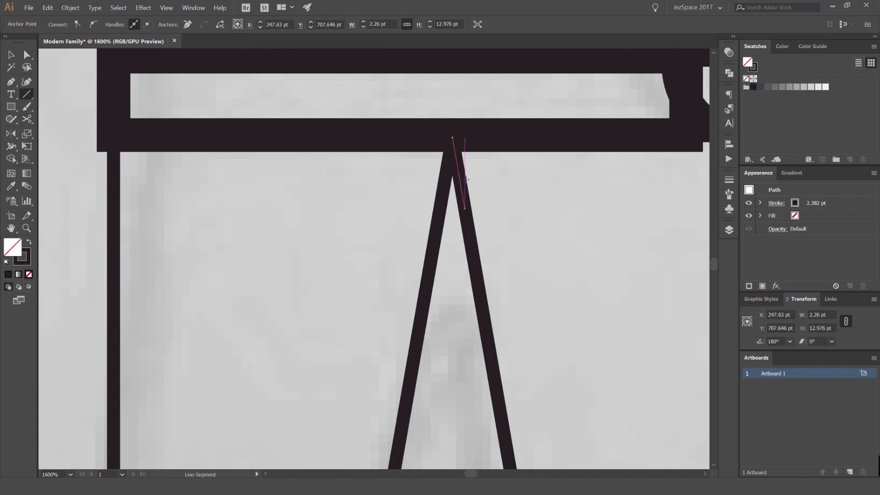
key(Delete)
- Cut the phone-side leg's inner edge at its upper corner and delete the short piece above the lower cut
key(a)
scroll(454, 170, up, 1)
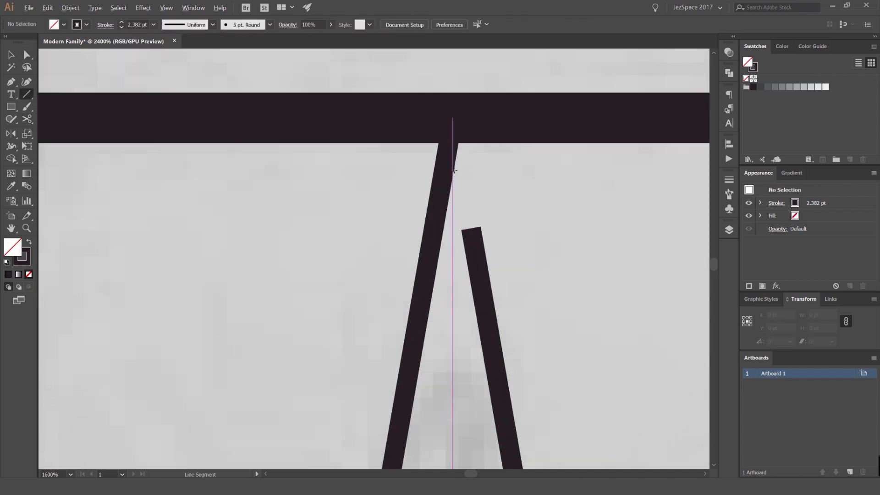
click(445, 179)
click(452, 121)
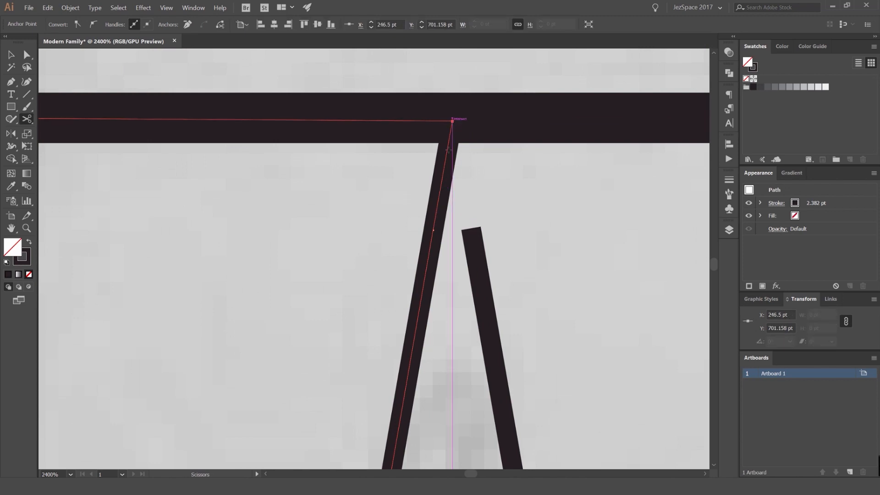
click(434, 229)
key(Return)
key(a)
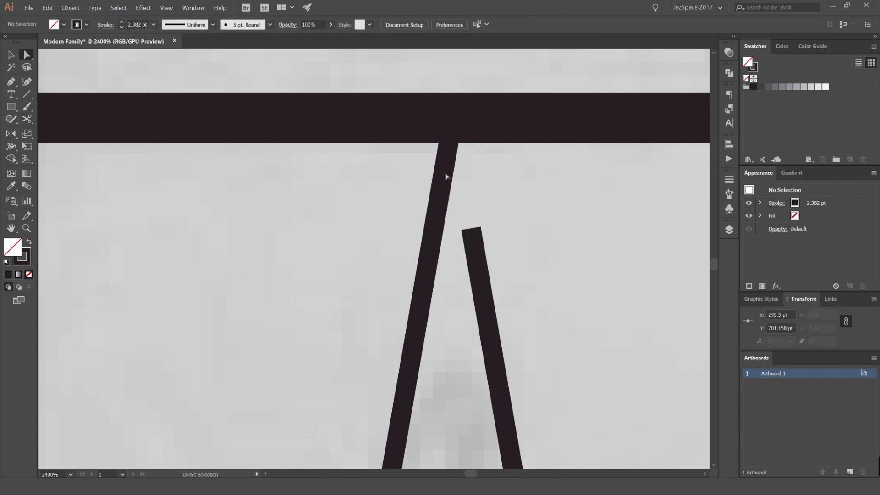
click(446, 174)
key(Delete)
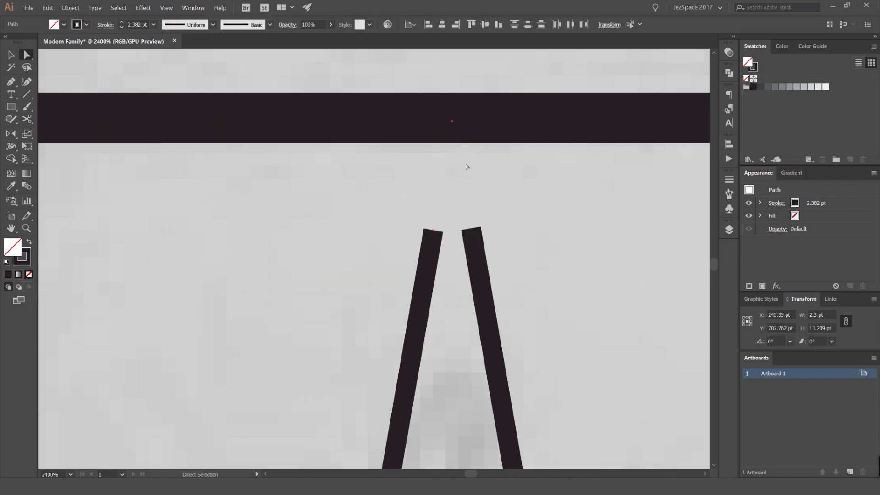
click(465, 167)
- Select the open upper endpoints of both inner leg edges and move them down to the sketched crotch
scroll(431, 230, down, 4)
scroll(438, 230, up, 4)
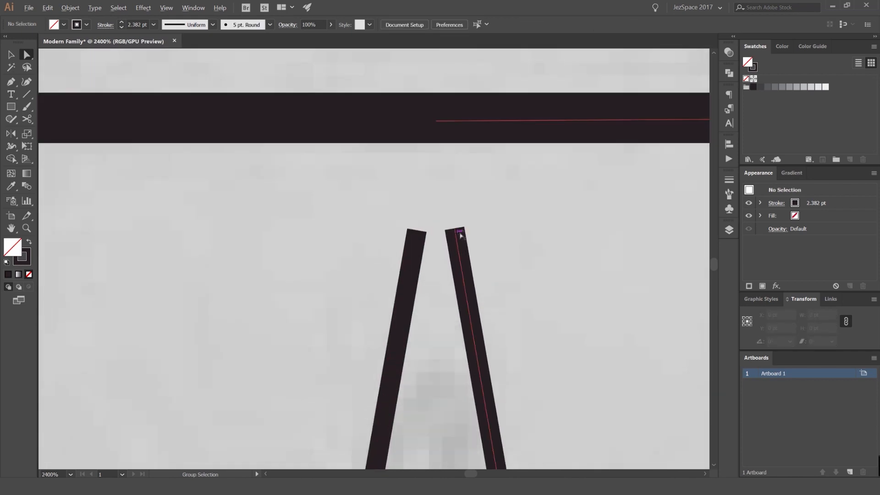
alt+click(460, 235)
click(484, 220)
click(454, 229)
shift+click(417, 230)
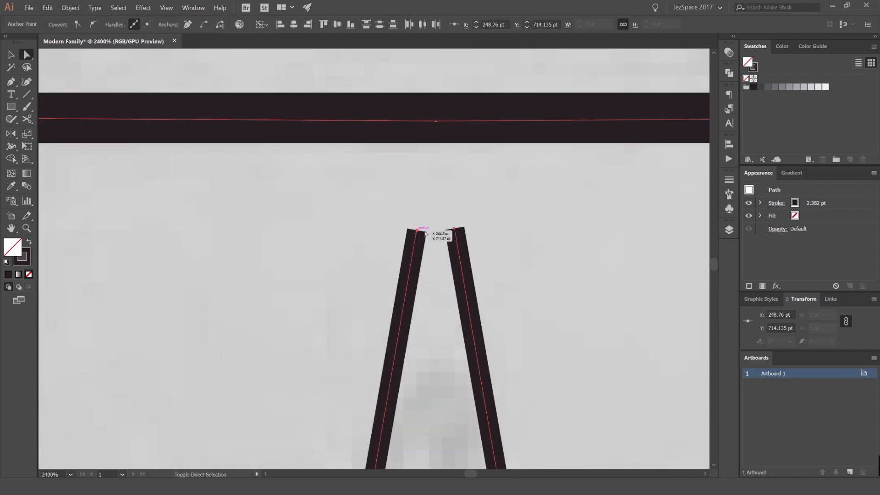
drag(454, 228, 452, 430)
scroll(452, 431, down, 4)
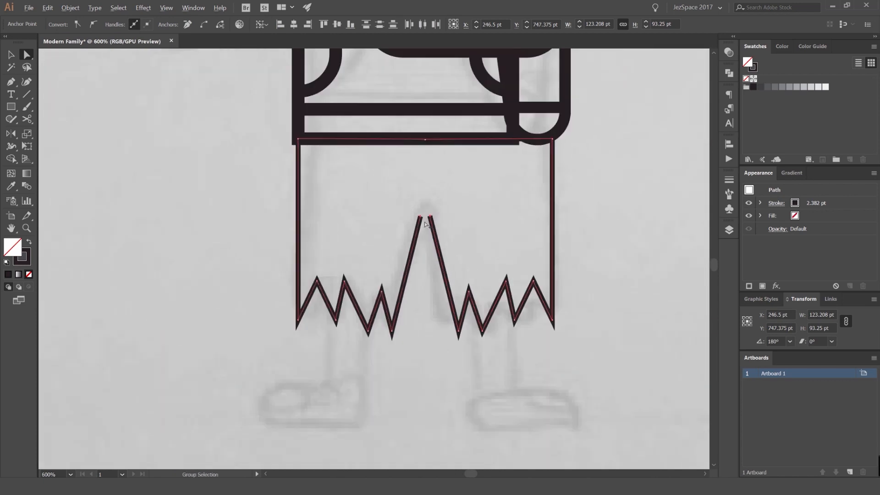
- Nudge the two inner leg endpoints toward each other until they nearly coincide at the centre of the crotch
scroll(428, 220, up, 1)
scroll(436, 213, up, 2)
click(410, 214)
scroll(409, 214, up, 2)
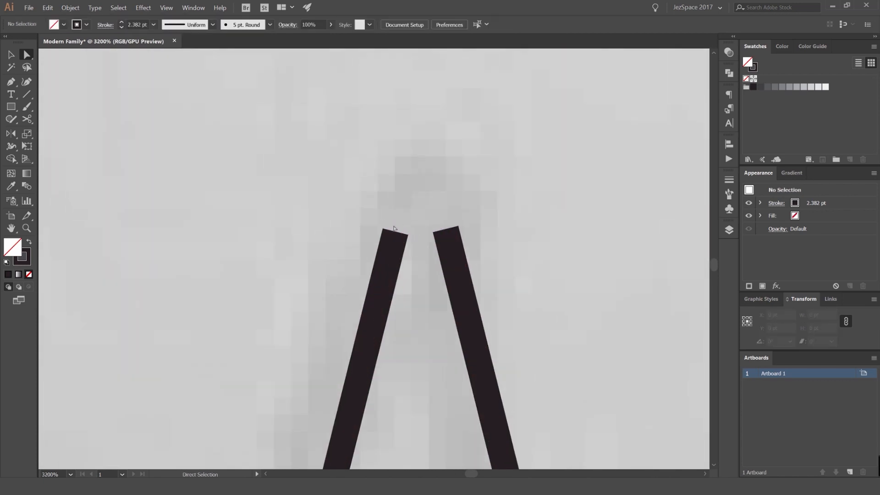
click(394, 233)
key(Right)
key(Right)
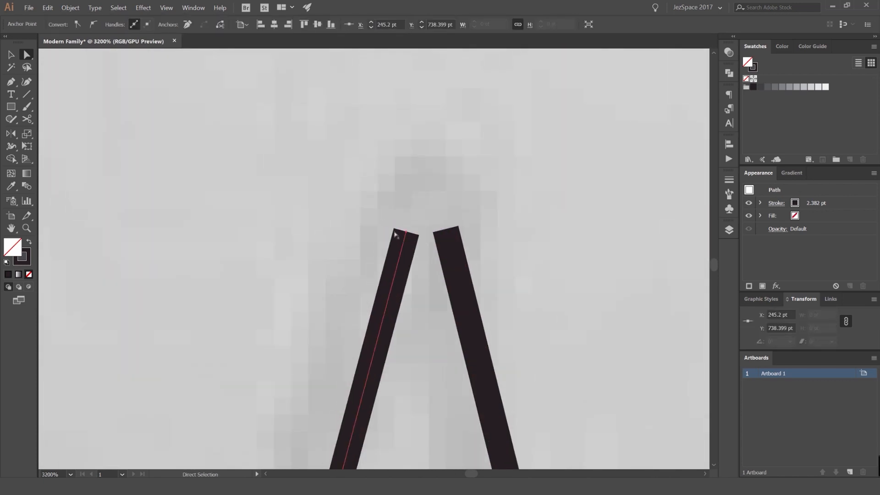
click(446, 230)
key(Left)
key(Left)
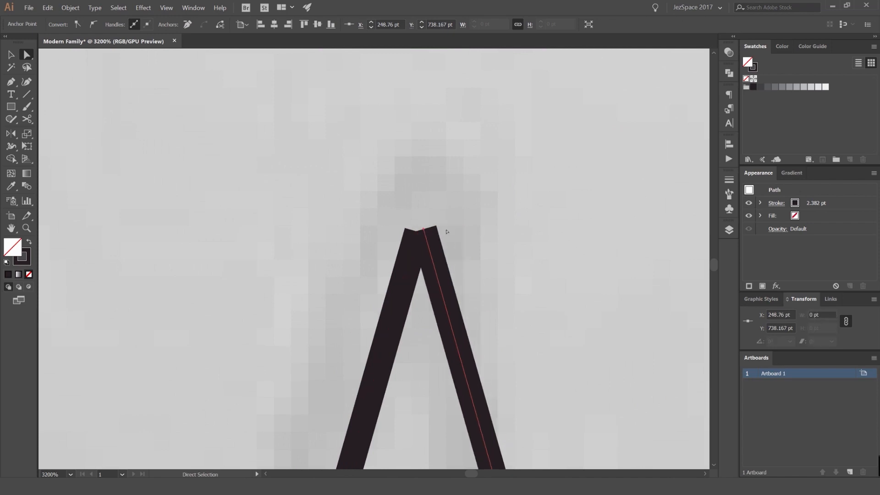
- Join the two inner leg endpoints into a single pointed crotch corner
drag(434, 227, 343, 277)
key(ctrl+j)
scroll(420, 232, up, 4)
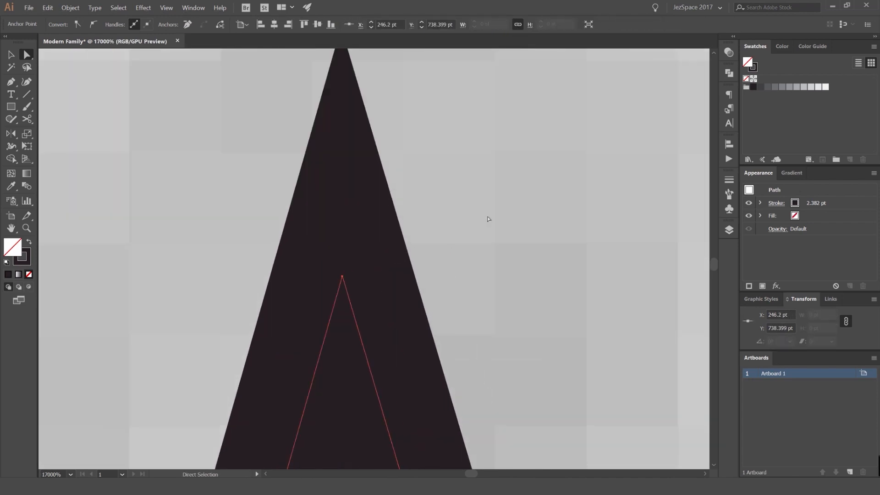
- Adjust the height of the shorts' crotch point until it lines up with the peak of the sketched crotch
click(478, 234)
scroll(478, 234, down, 10)
click(486, 238)
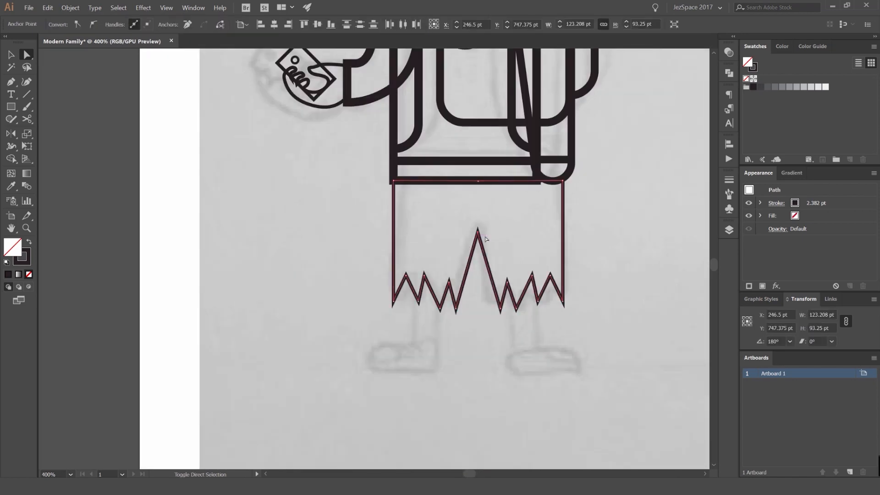
key(ctrl+z)
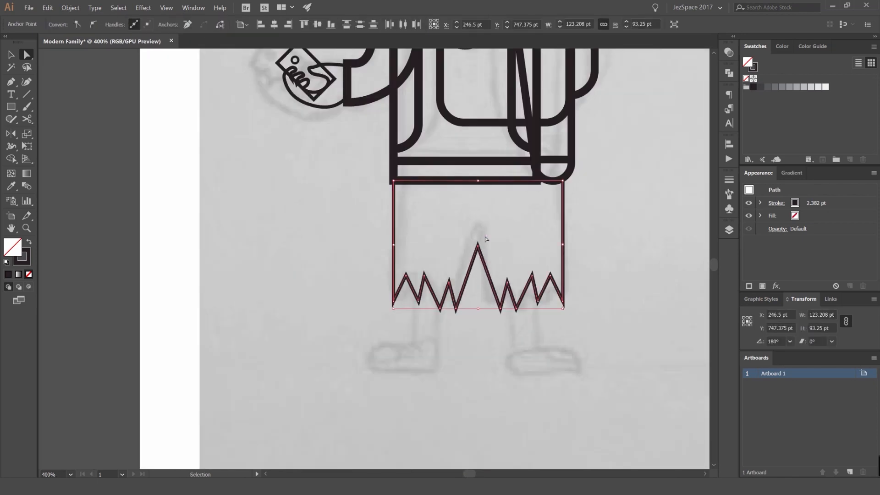
key(ctrl+z)
key(shift+Down)
key(shift+Down)
key(shift+Down)
key(shift+Down)
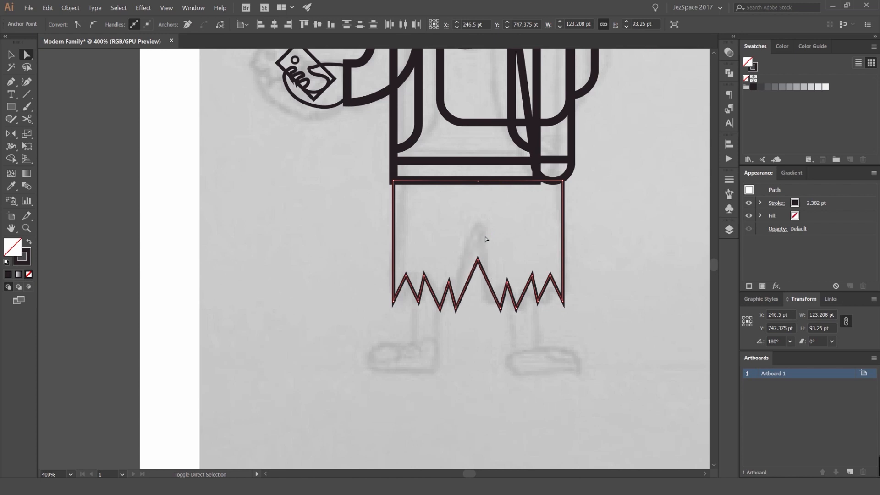
key(shift+Up)
key(shift+Up)
key(shift+Up)
key(shift+Up)
key(shift+Up)
key(shift+Up)
key(shift+Down)
key(shift+Down)
key(shift+Down)
key(shift+Down)
key(shift+Down)
key(shift+Up)
key(shift+Up)
key(shift+Up)
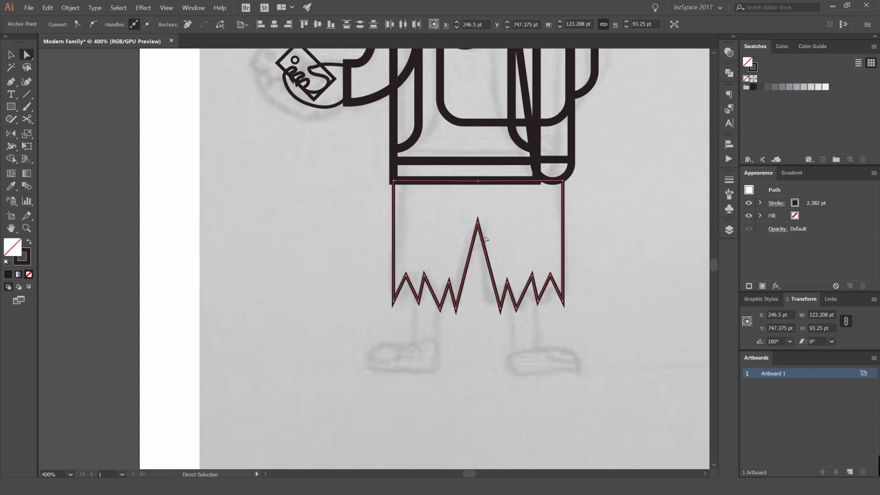
- Draw a rectangle about 20 by 67 pt for the phone-side leg, running from inside the ragged hem to the sketched shoe
key(v)
key(ctrl+minus)
key(ctrl+minus)
key(ctrl+minus)
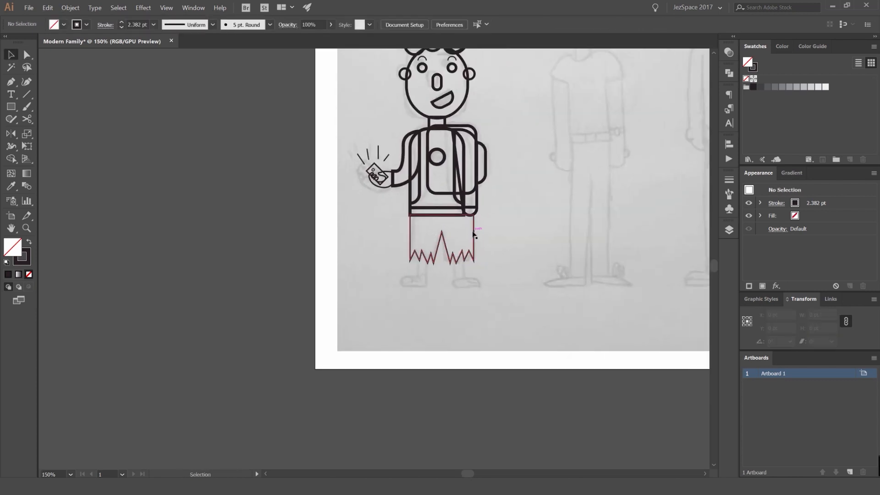
click(431, 281)
scroll(431, 281, up, 6)
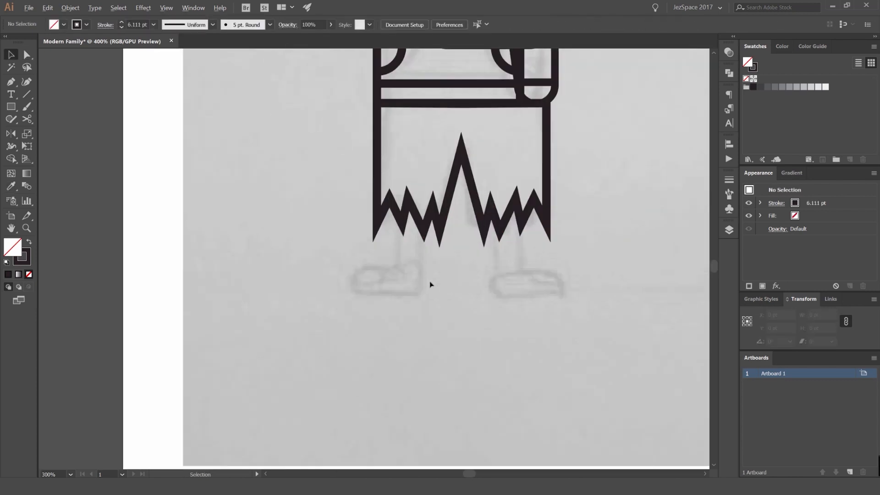
key(comma)
key(m)
scroll(379, 182, down, 2)
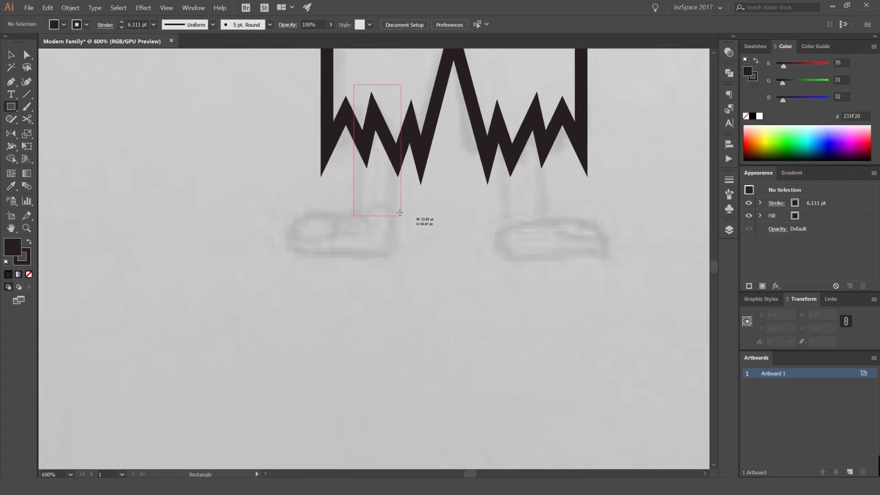
drag(394, 223, 394, 223)
- Remove the fill from the leg rectangle, keeping only its dark stroke
key(shift+x)
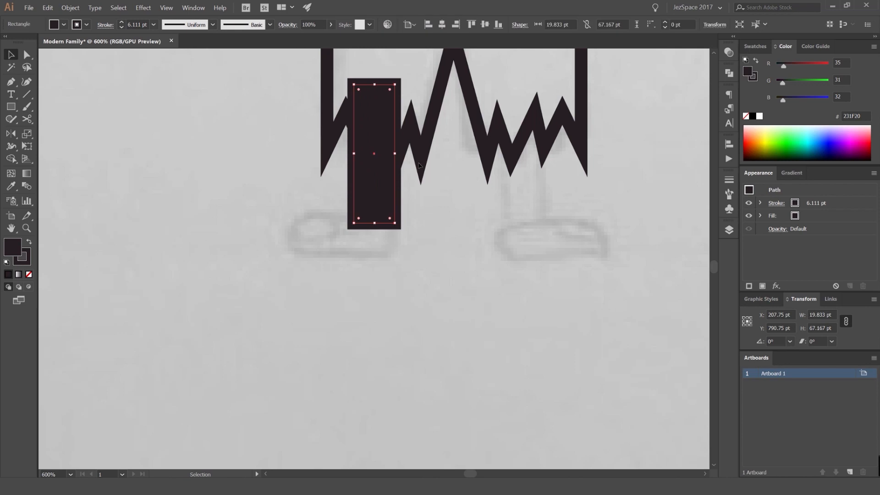
key(i)
key(v)
click(438, 187)
- Trace the phone-side shoe as a closed outline with a rounded toe and a straight vertical heel beneath the leg
scroll(328, 220, up, 2)
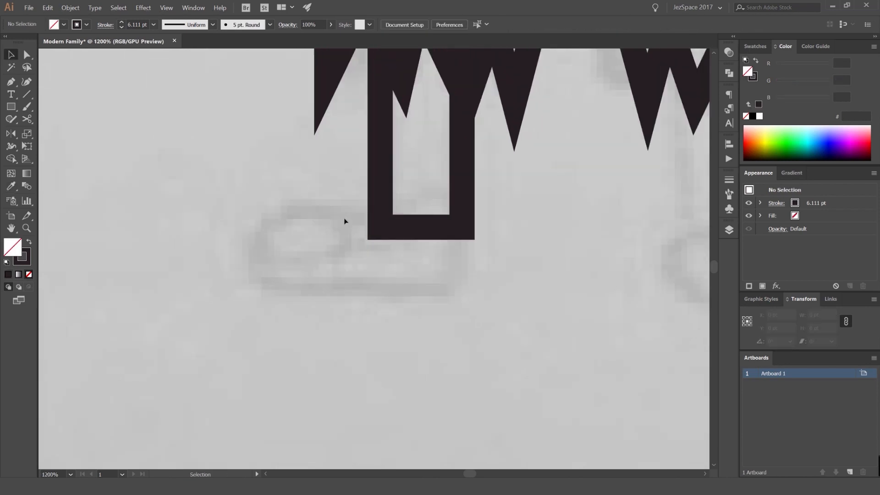
key(p)
click(376, 217)
click(380, 209)
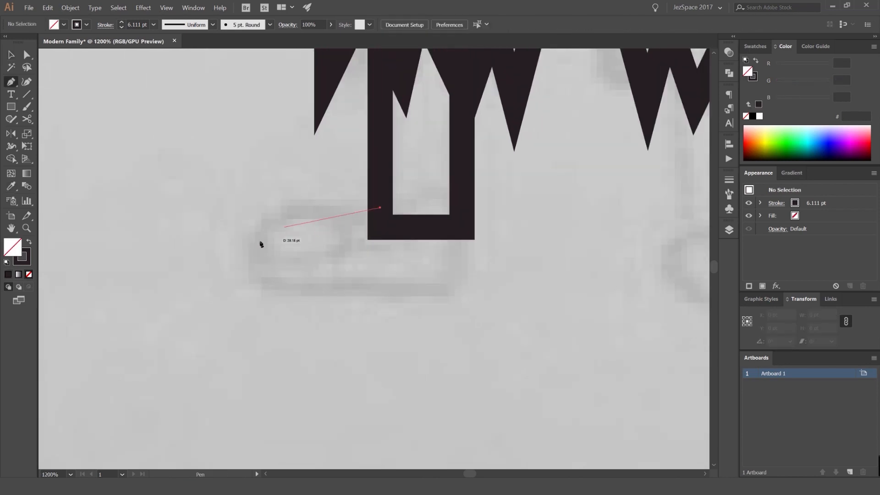
drag(247, 342, 248, 340)
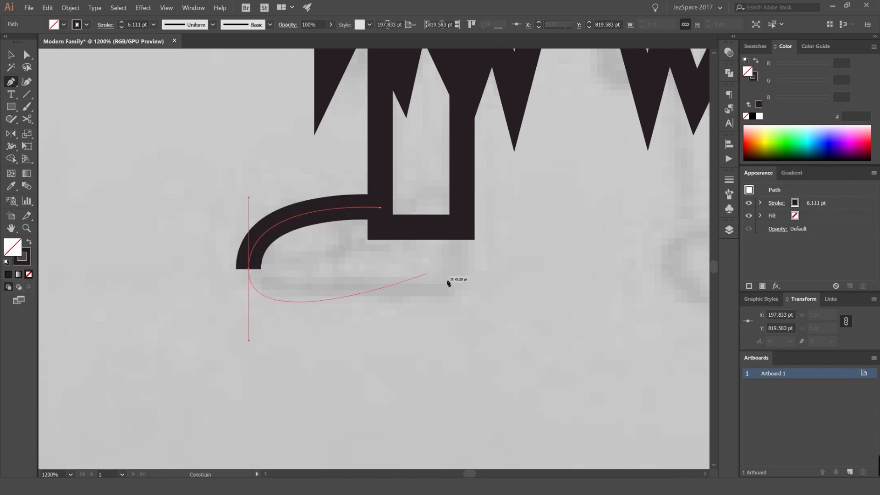
click(254, 269)
drag(443, 286, 293, 280)
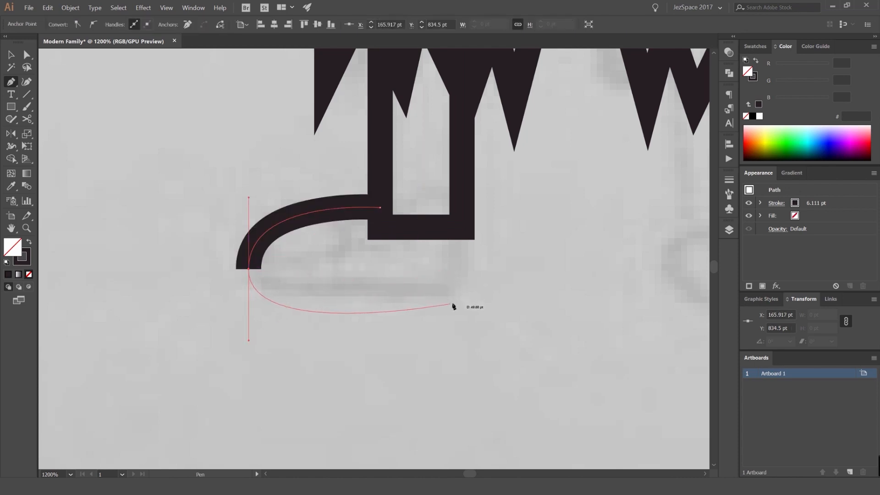
drag(453, 303, 453, 216)
click(455, 208)
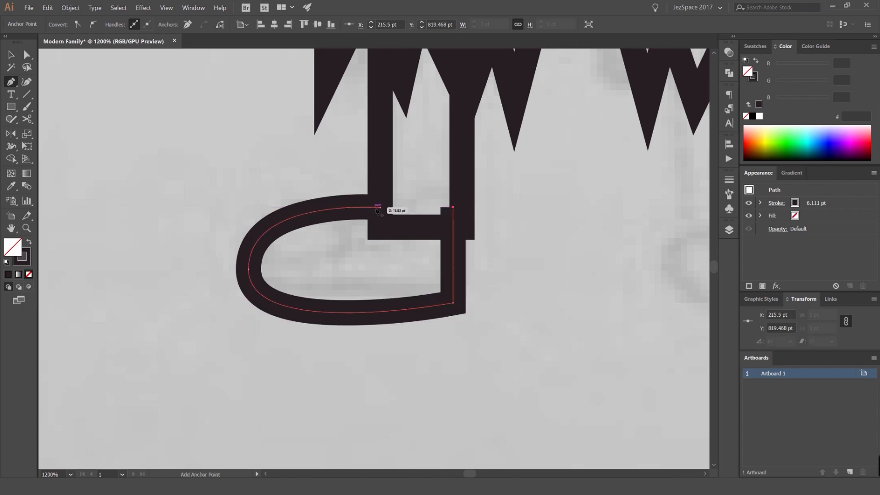
key(v)
click(316, 235)
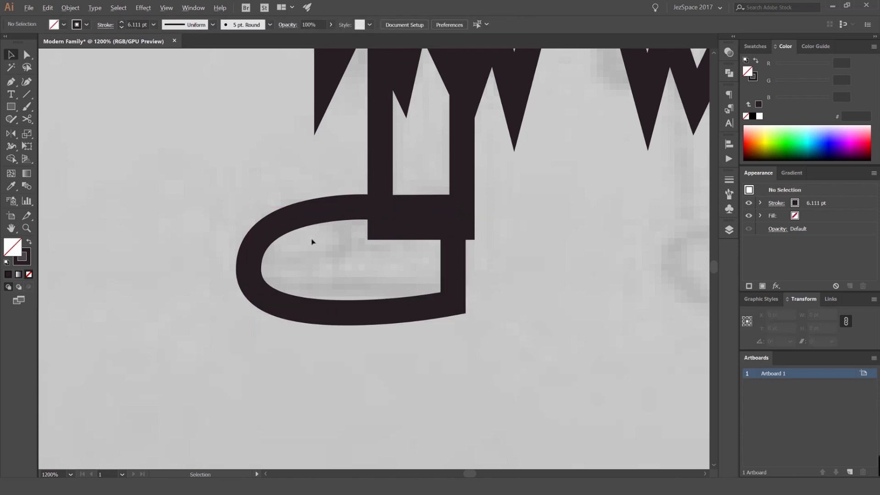
- Draw a curved toe-cap line from the shoe's front edge to its upper edge
click(248, 261)
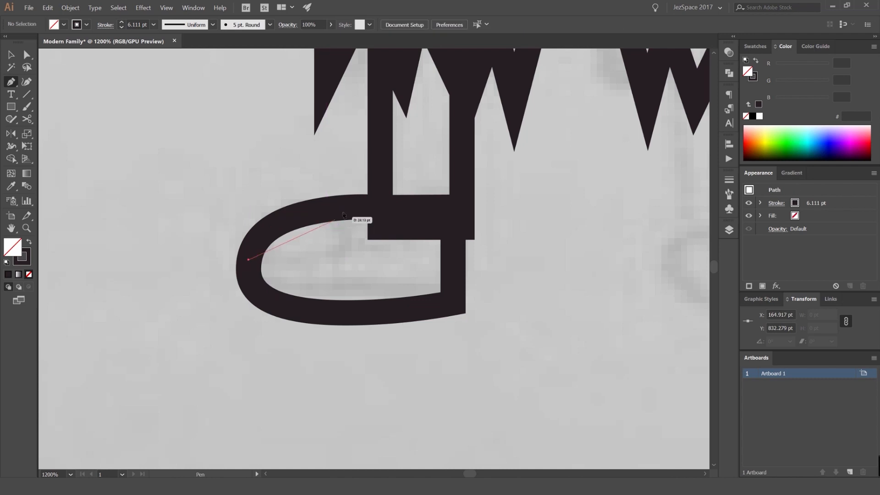
drag(346, 207, 350, 138)
key(v)
click(301, 171)
scroll(300, 171, down, 6)
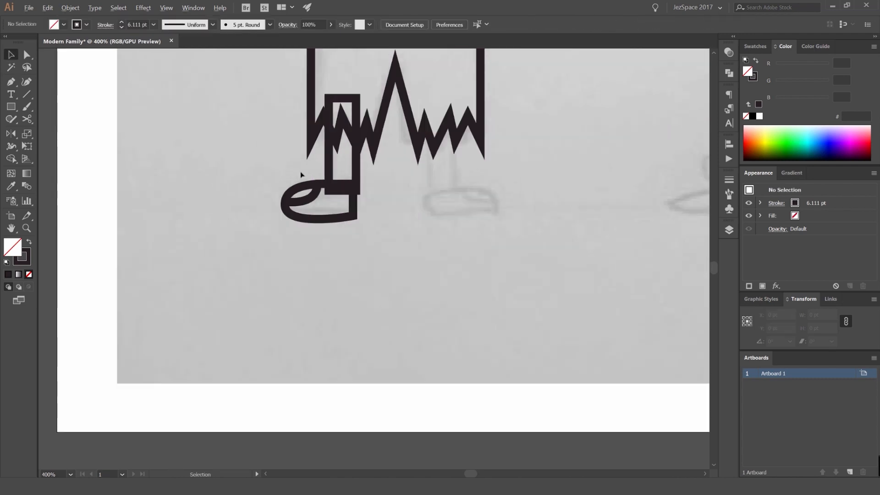
- Scale down the shoe with its toe-cap curve, then widen it until the heel reaches the inner side of the leg
scroll(298, 169, up, 3)
click(310, 213)
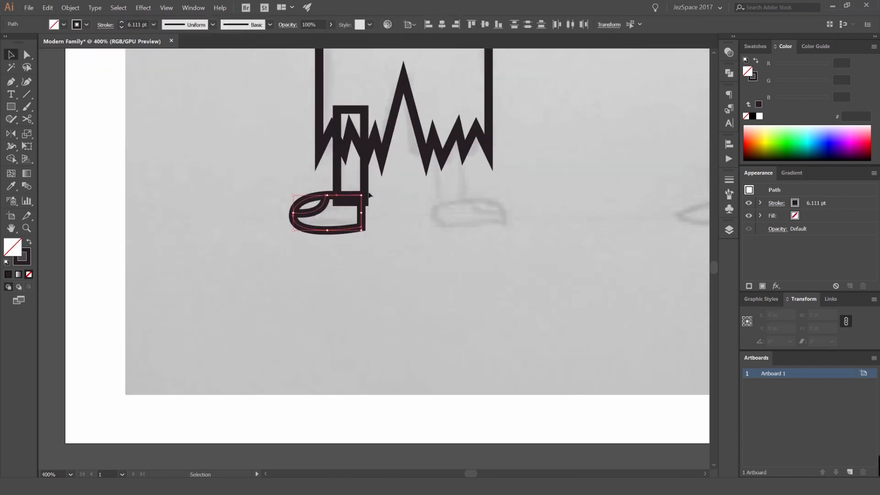
scroll(345, 209, up, 2)
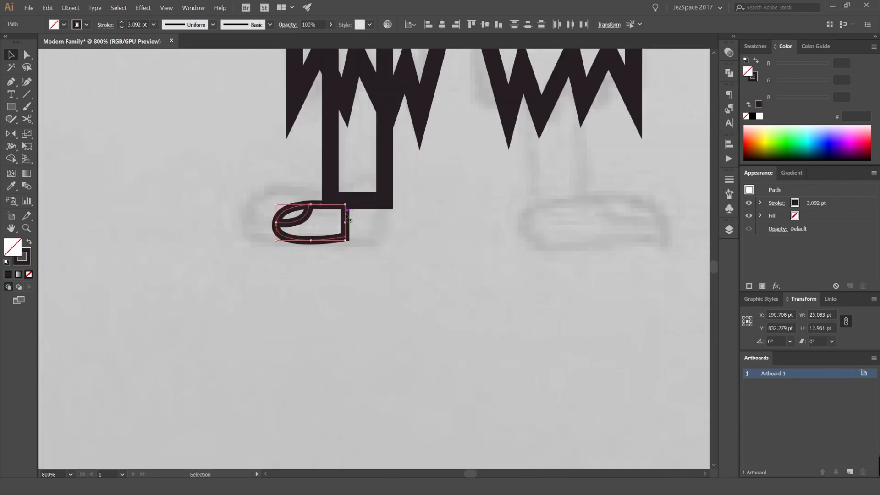
drag(347, 219, 377, 223)
click(411, 224)
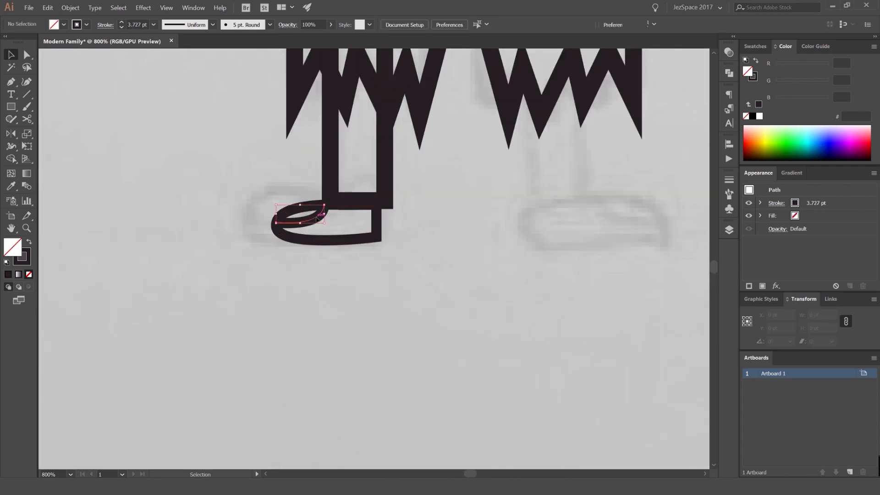
- Delete the toe-cap curve and draw a short curved lace line down from the shoe's upper front edge
click(323, 217)
key(Delete)
scroll(315, 214, up, 2)
key(p)
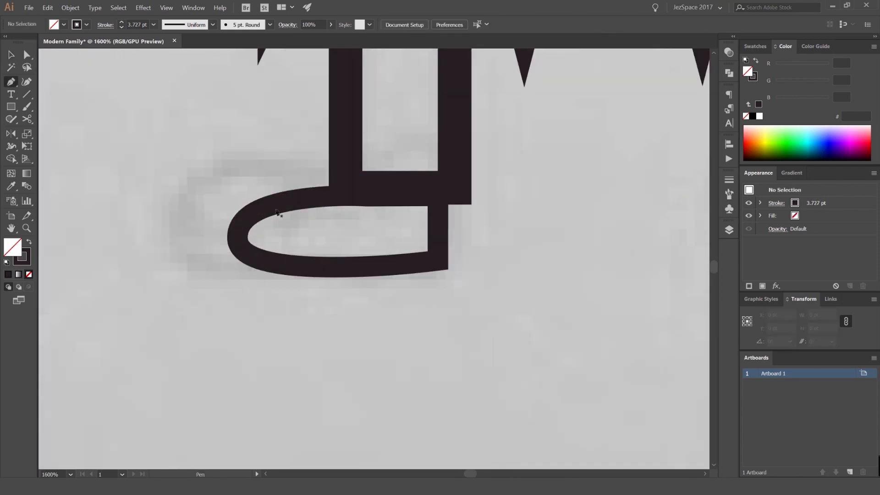
click(267, 208)
drag(293, 232, 302, 250)
key(v)
click(317, 237)
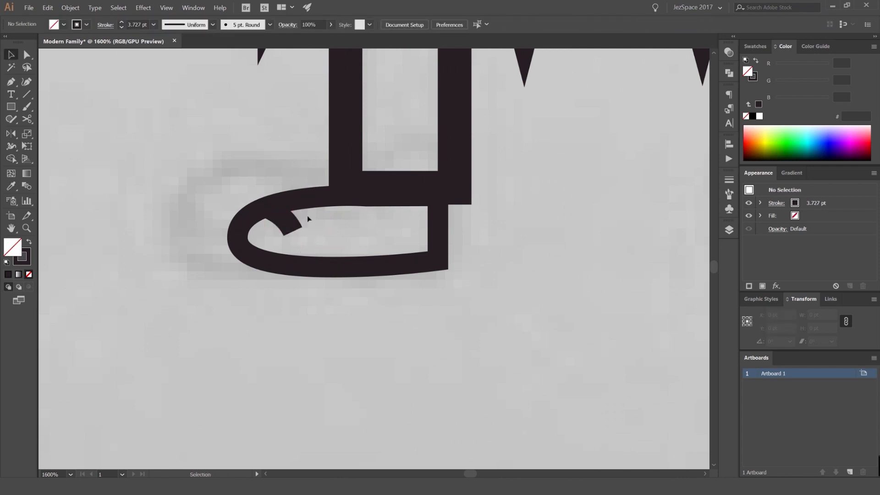
- Set the lace line's stroke weight to 1 pt
key(a)
click(288, 218)
click(729, 181)
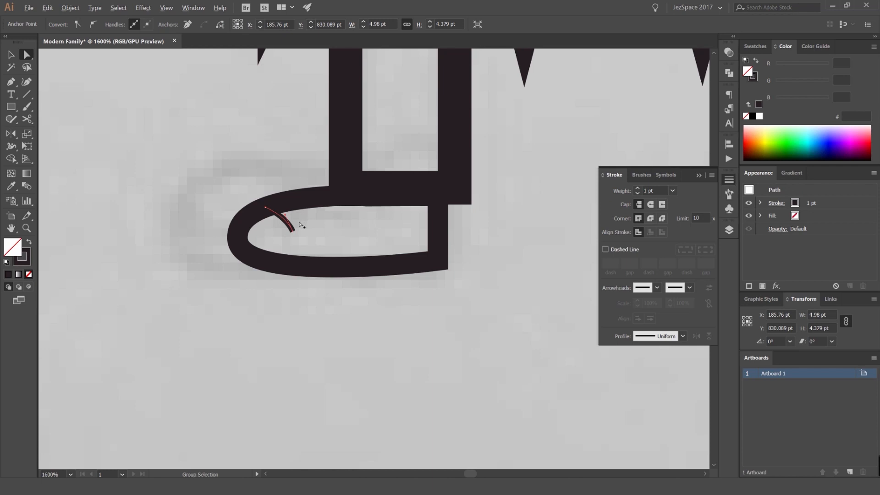
- Duplicate the lace line twice along the shoe's upper edge to form a row of three laces
scroll(302, 215, up, 1)
key(v)
click(275, 224)
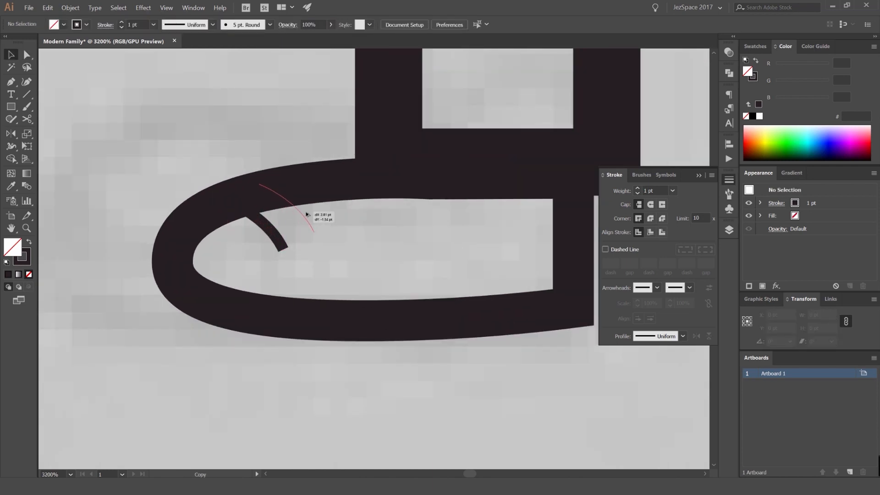
click(339, 222)
drag(306, 214, 358, 212)
click(383, 229)
scroll(393, 230, down, 5)
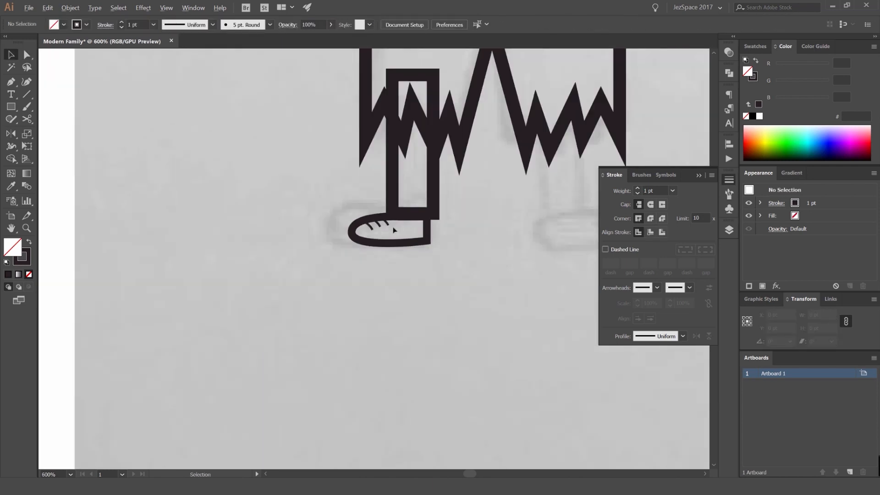
- Reflect a copy of the leg, shoe and laces across a vertical axis through the crotch point to form the other leg
scroll(471, 213, down, 4)
drag(471, 212, 436, 221)
scroll(436, 222, up, 5)
drag(330, 271, 437, 214)
scroll(437, 213, down, 2)
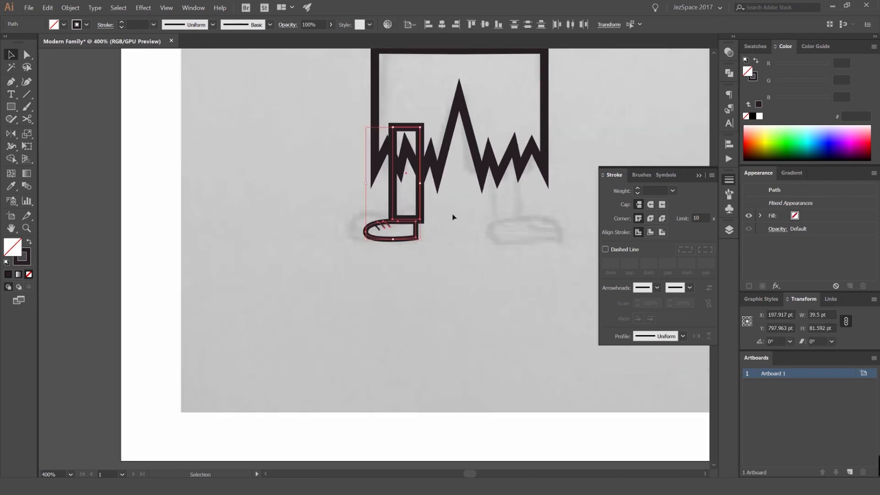
key(o)
alt+click(459, 94)
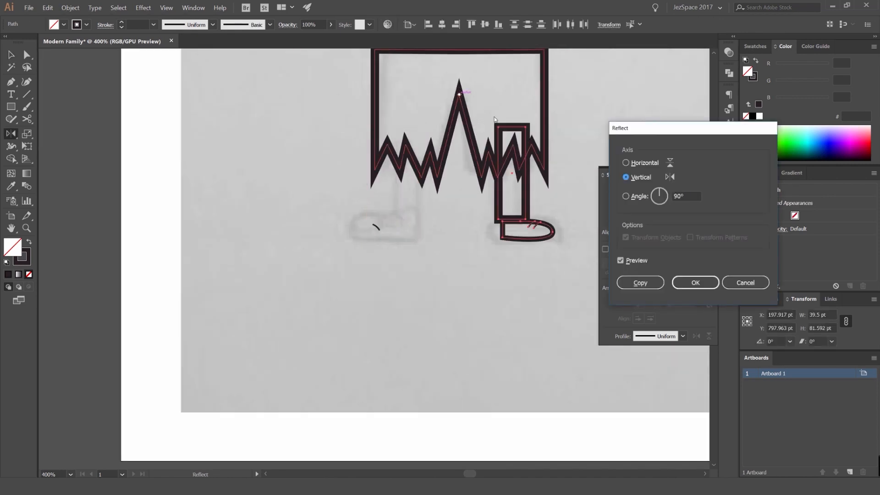
click(640, 279)
key(v)
click(499, 293)
drag(499, 293, 406, 307)
click(729, 179)
scroll(449, 263, down, 2)
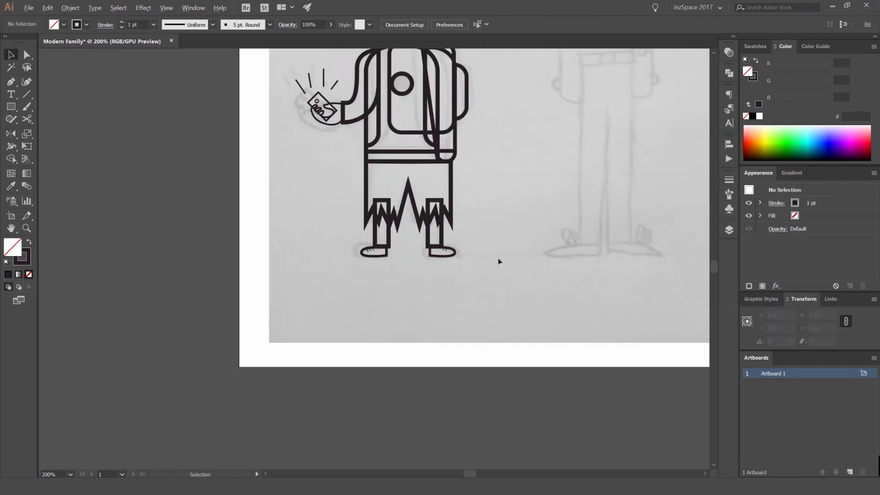
- Select all of the boy's artwork and set its stroke weight to 4 pt
drag(531, 252, 480, 268)
scroll(408, 266, up, 1)
scroll(446, 243, down, 3)
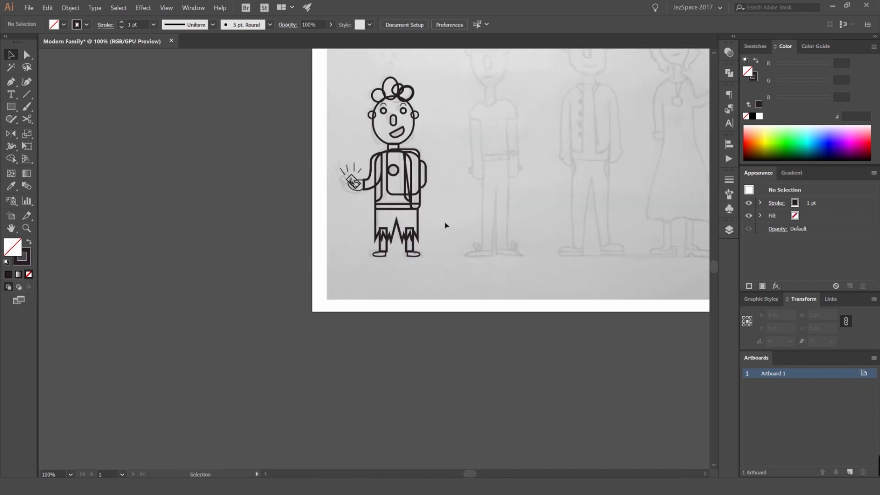
key(ctrl+a)
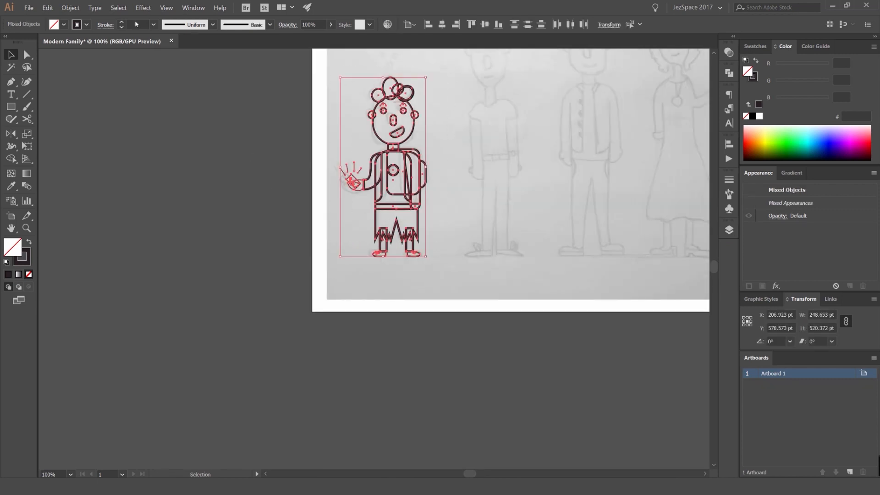
key(Return)
key(Escape)
click(131, 26)
text(4)
key(Return)
click(171, 119)
- Create a new layer named Teen above the Boy Kid layer
scroll(442, 107, down, 1)
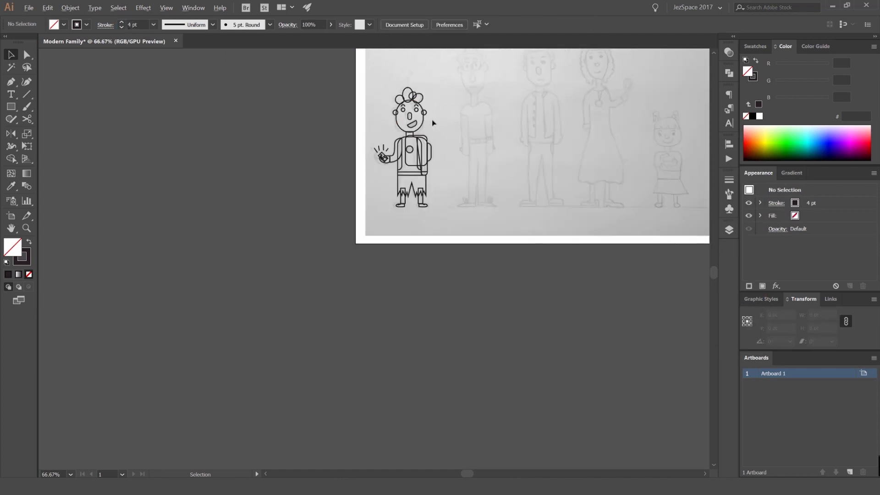
scroll(433, 120, up, 3)
scroll(434, 105, down, 3)
drag(430, 97, 426, 134)
scroll(422, 132, up, 2)
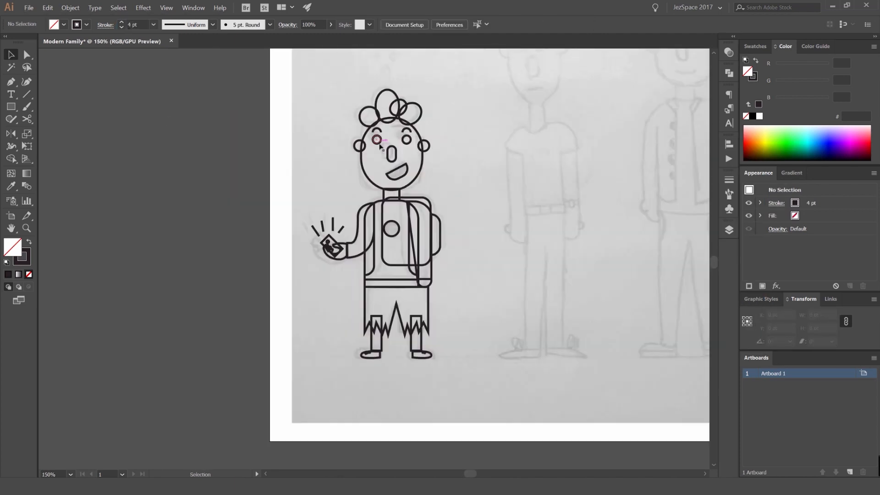
drag(518, 111, 493, 104)
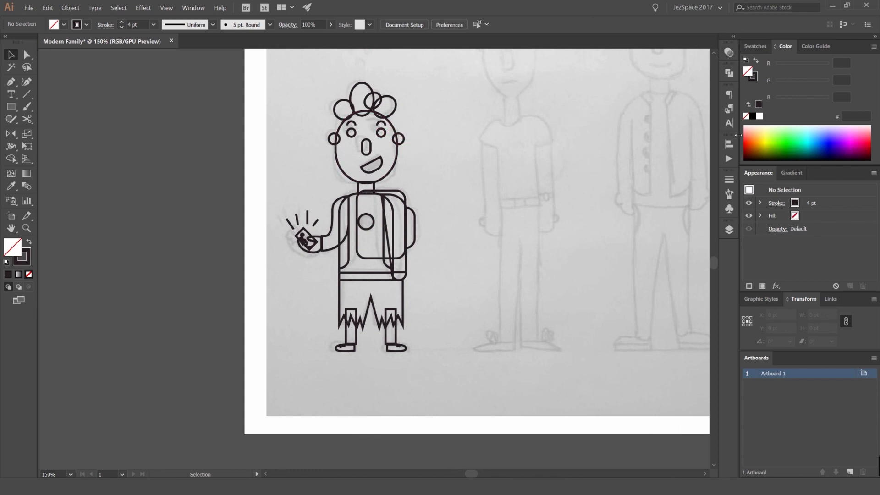
click(730, 230)
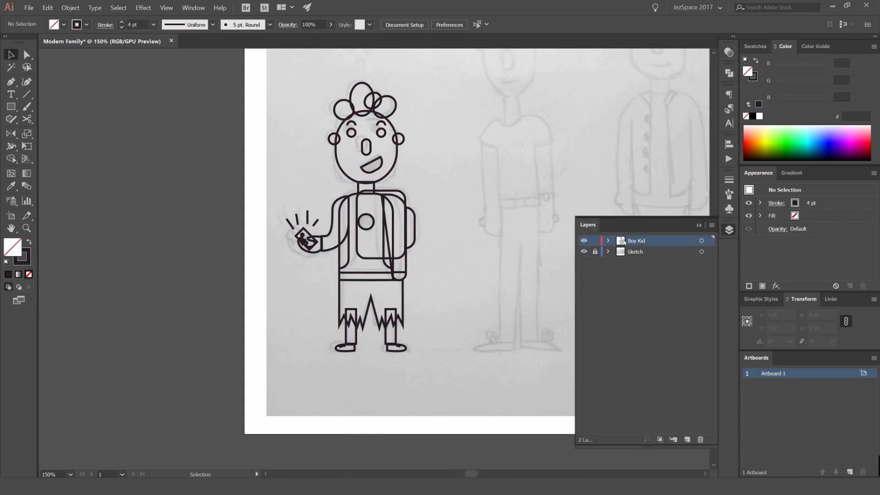
click(687, 439)
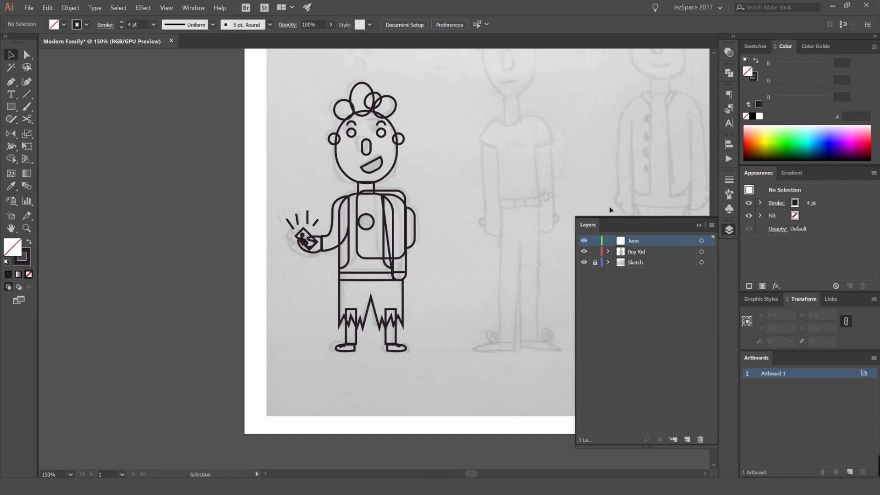
- Lock the Boy Kid layer
click(584, 252)
click(583, 252)
key(ctrl+minus)
key(ctrl+minus)
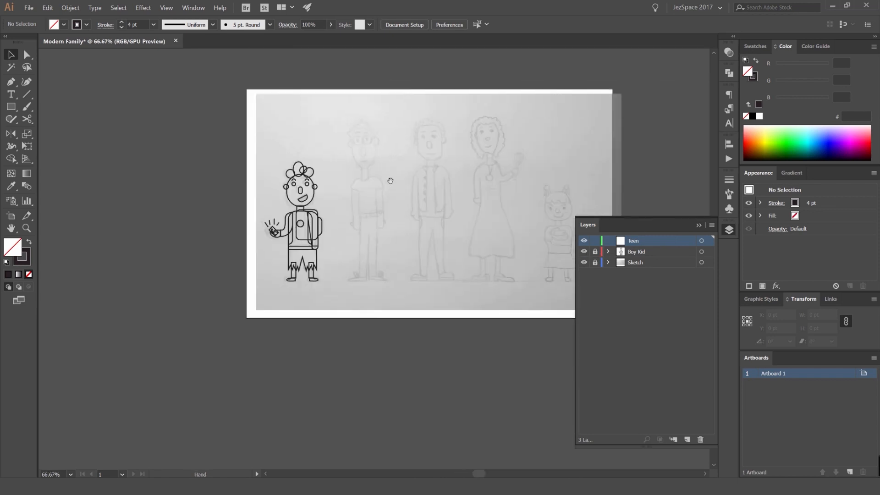
- Draw the teen's head as an upright ellipse about 105 pt wide and 160 pt high over the sketched face
key(ctrl+plus)
key(ctrl+plus)
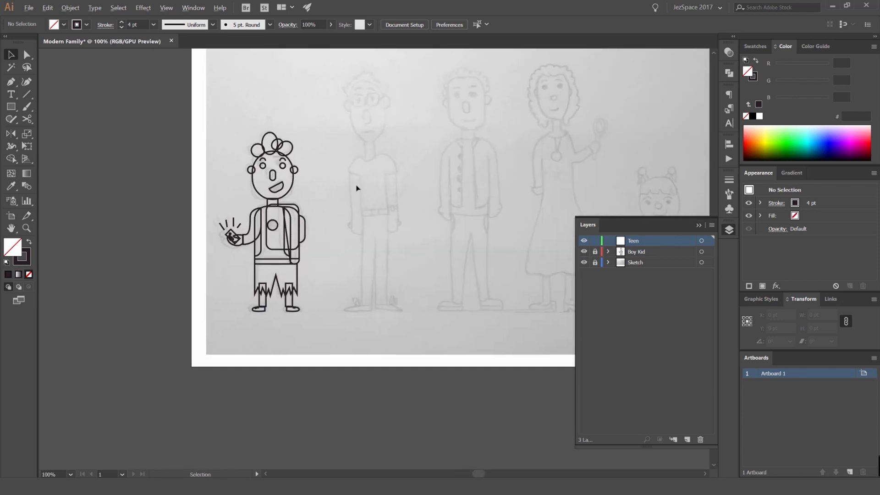
click(728, 230)
drag(370, 162, 402, 178)
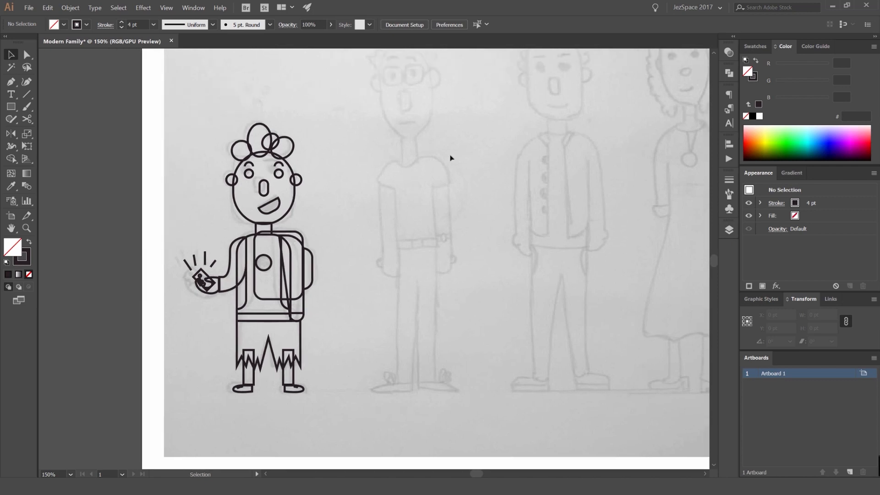
scroll(439, 122, up, 1)
scroll(428, 190, down, 1)
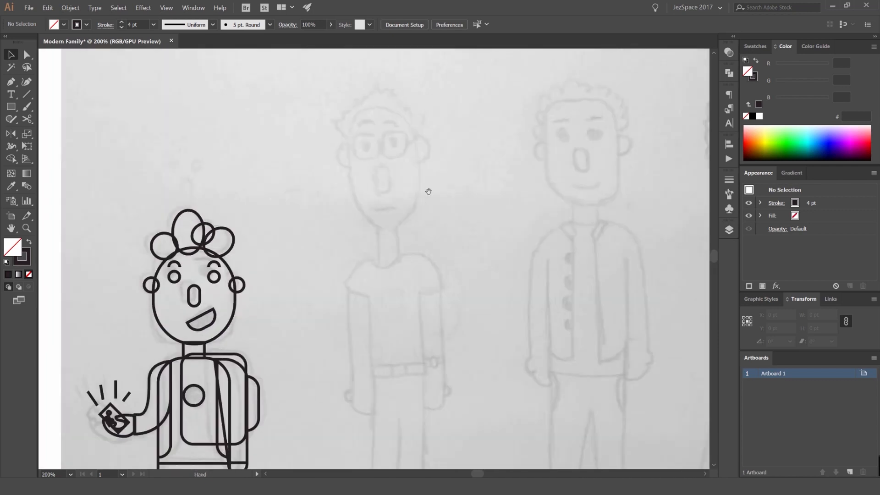
scroll(406, 181, up, 2)
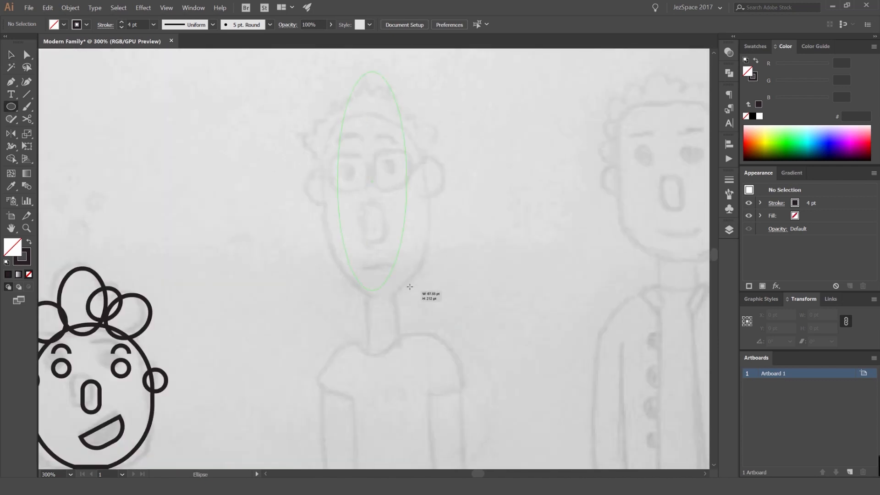
drag(409, 287, 421, 246)
key(ctrl+z)
drag(375, 221, 427, 299)
key(v)
drag(427, 249, 427, 232)
click(366, 172)
scroll(366, 172, up, 1)
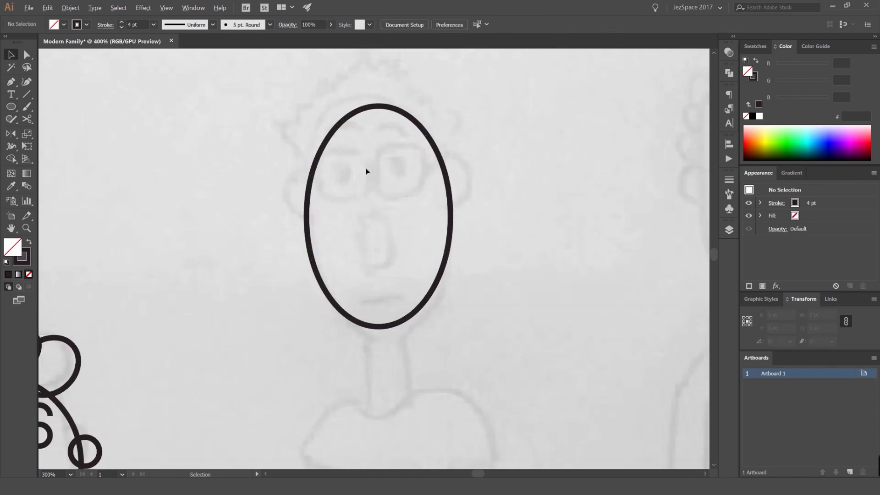
- Draw a square about 35 pt wide over the sketched glasses lens on the left of the teen's face
scroll(362, 170, up, 1)
key(m)
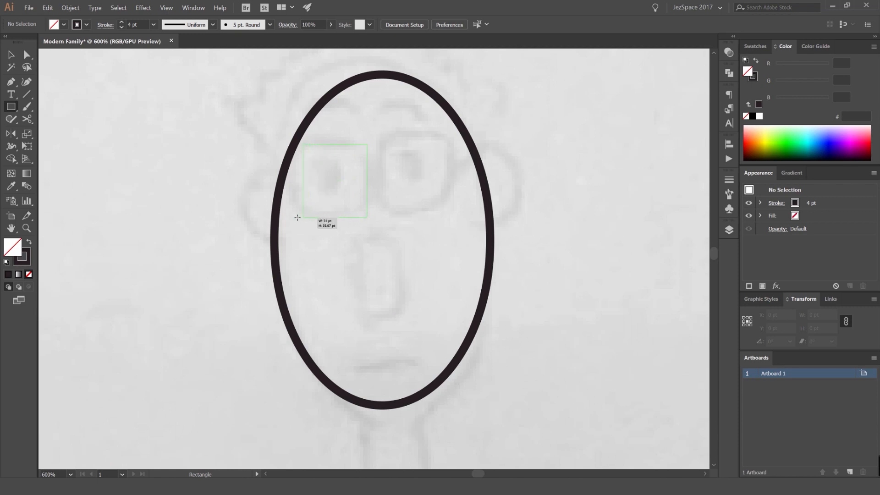
drag(296, 215, 296, 216)
key(ctrl+shift+a)
- Draw a small circle inside the square glasses lens as the teen's eye
key(l)
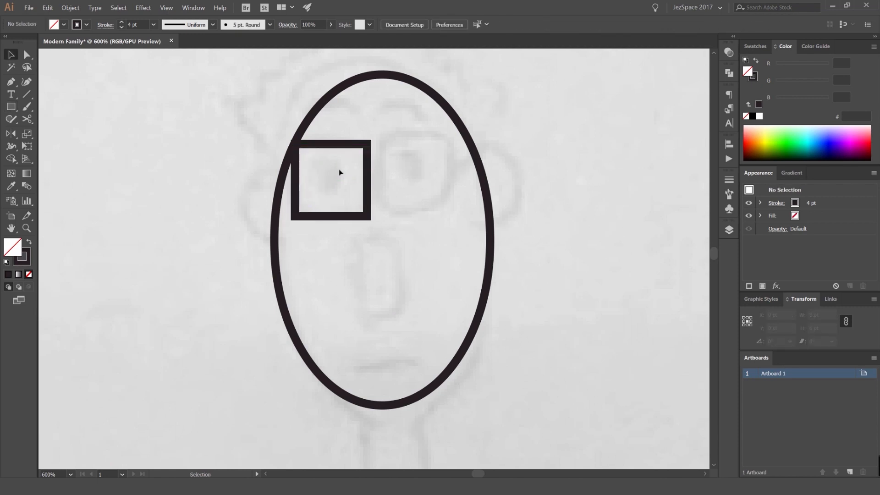
drag(334, 173, 338, 185)
key(ctrl+shift+a)
key(v)
- Draw an upright rectangle for the teen's nose and centre it horizontally with the head ellipse
key(m)
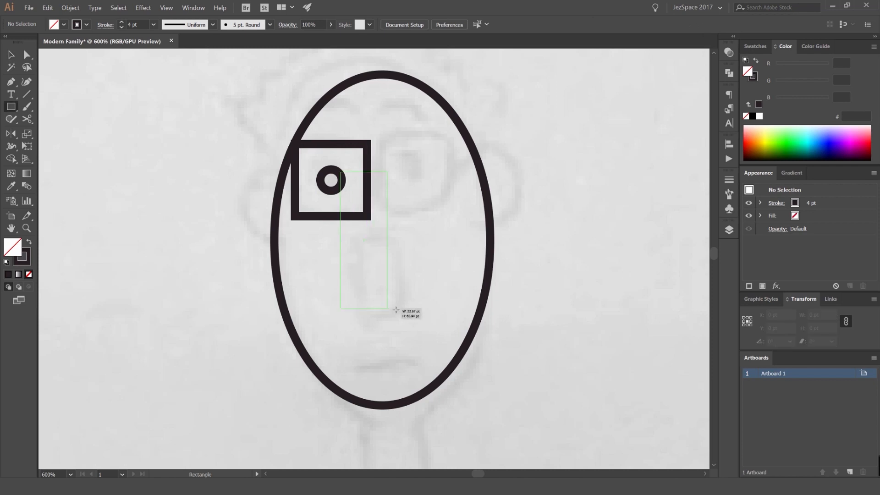
drag(395, 310, 396, 302)
key(v)
shift+click(418, 83)
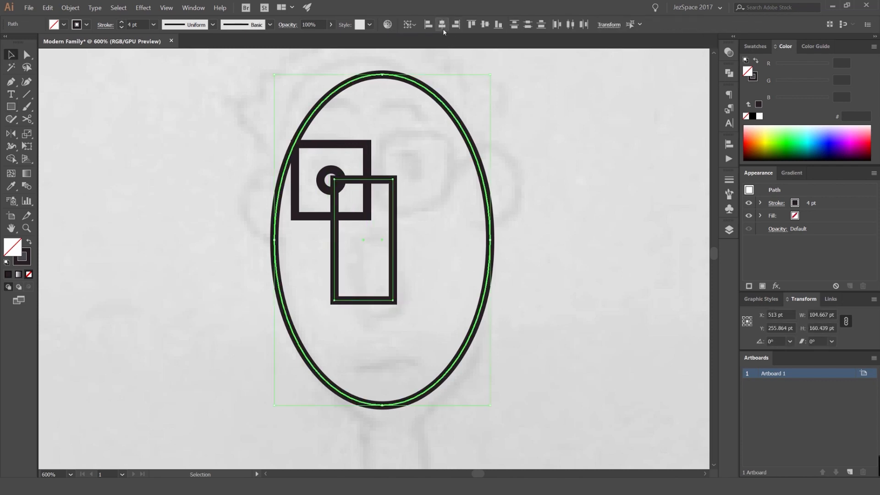
click(442, 26)
key(ctrl+shift+a)
- Shorten and scale down the nose rectangle to about 14 by 21 pt, keeping it centred over the sketched nose
click(388, 180)
drag(382, 179, 387, 232)
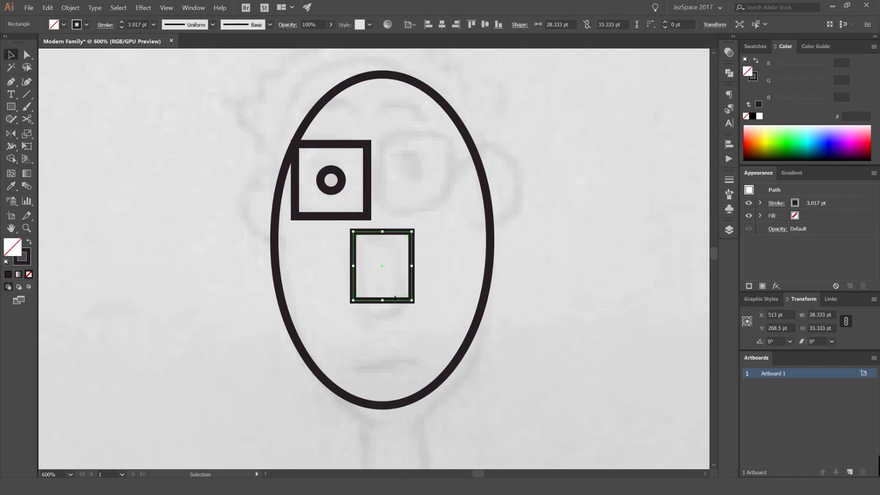
drag(383, 300, 383, 317)
drag(406, 237, 364, 293)
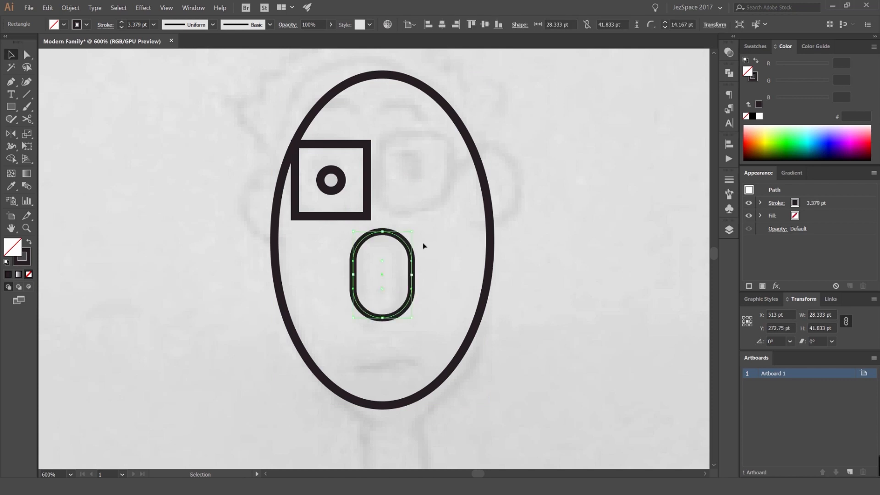
key(ctrl+z)
drag(412, 232, 397, 253)
- Round all corners of the nose rectangle by about 7 pt to make a capsule shape
key(a)
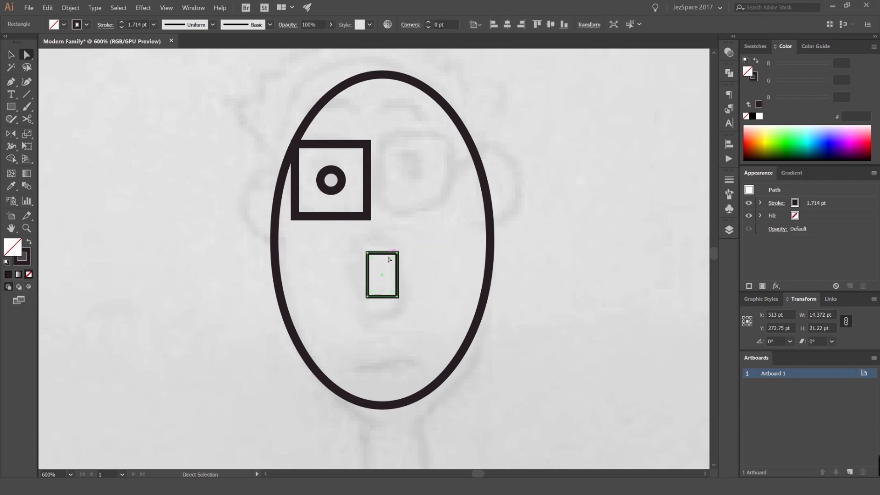
drag(392, 291, 382, 277)
key(v)
click(422, 260)
key(a)
drag(430, 242, 361, 275)
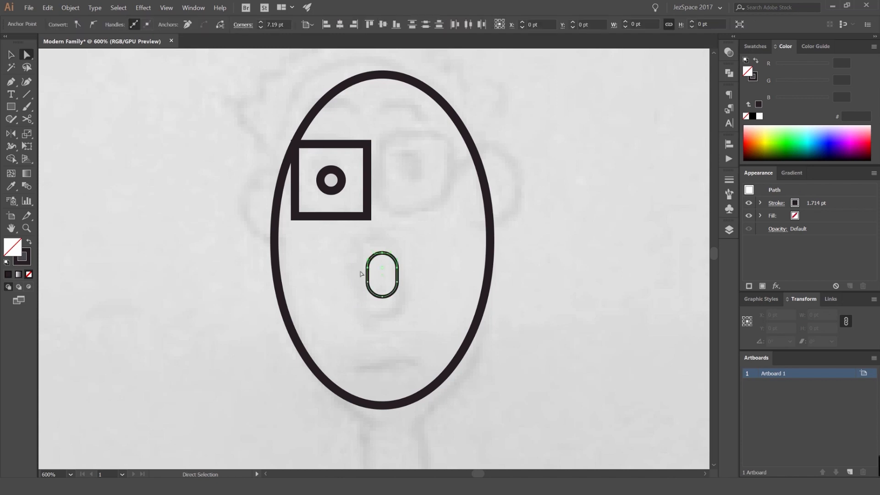
- Stretch the nose's rounded rectangle upward by its upper anchor points to a height of about 40 pt
key(shift+Up)
key(shift+Up)
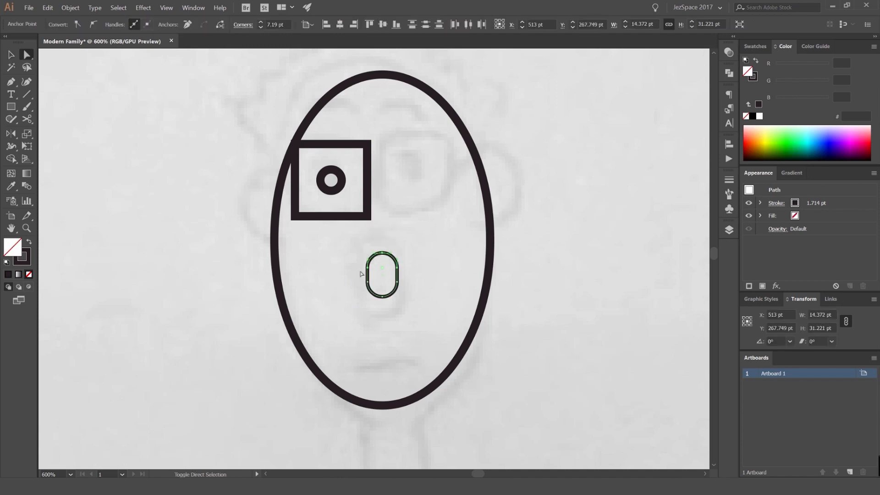
key(shift+Up)
key(shift+Up)
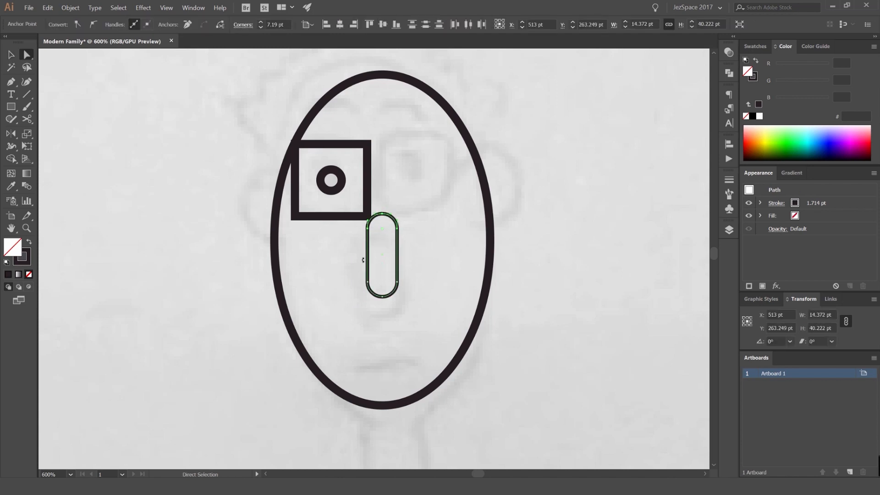
key(v)
click(401, 250)
- Copy the face outline's 4 pt stroke onto the tall character's nose with the Eyedropper
scroll(354, 277, down, 5)
drag(300, 324, 282, 265)
scroll(263, 279, up, 3)
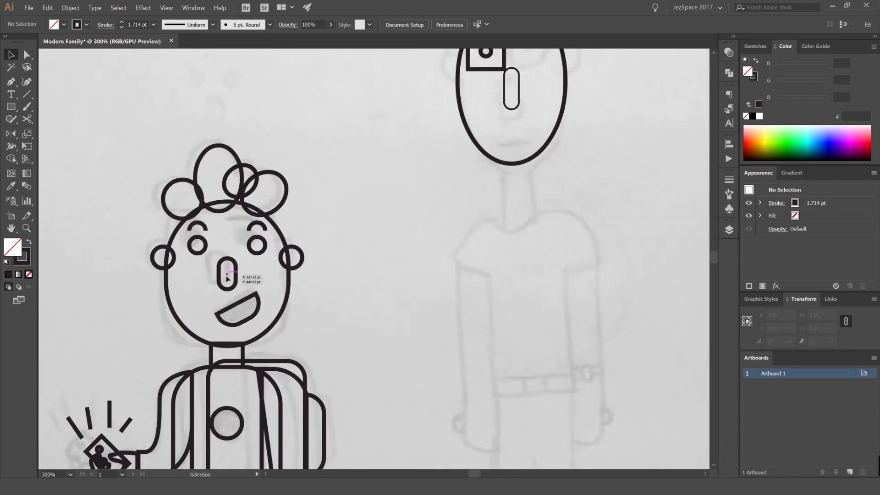
scroll(226, 277, up, 1)
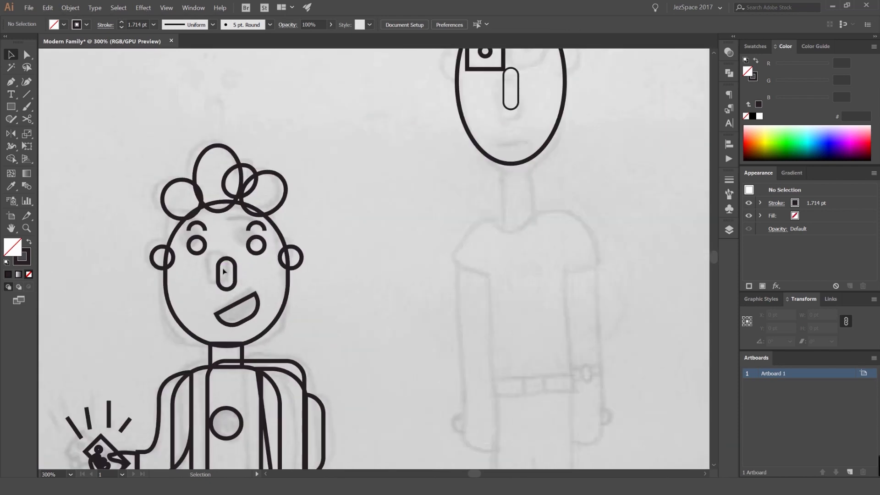
scroll(224, 271, down, 2)
scroll(442, 137, up, 4)
click(435, 142)
key(i)
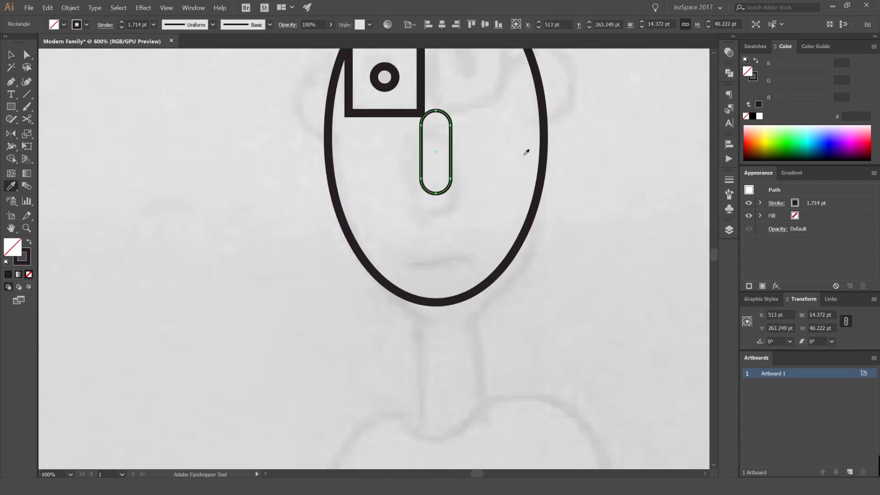
click(543, 126)
click(543, 126)
- Move the nose straight down about 7 pt so it sits clear of the square around the eye
key(v)
click(480, 126)
drag(450, 126, 451, 141)
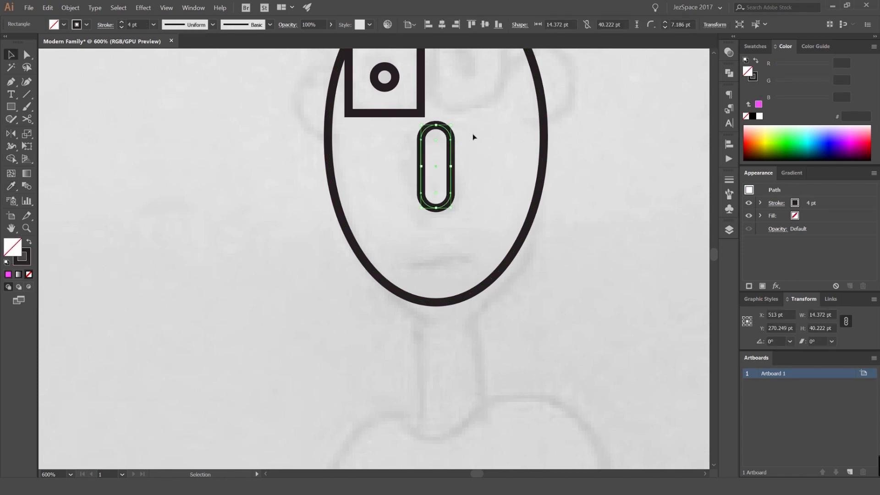
click(473, 137)
scroll(473, 190, down, 2)
scroll(455, 219, up, 3)
drag(457, 216, 419, 221)
key(o)
key(p)
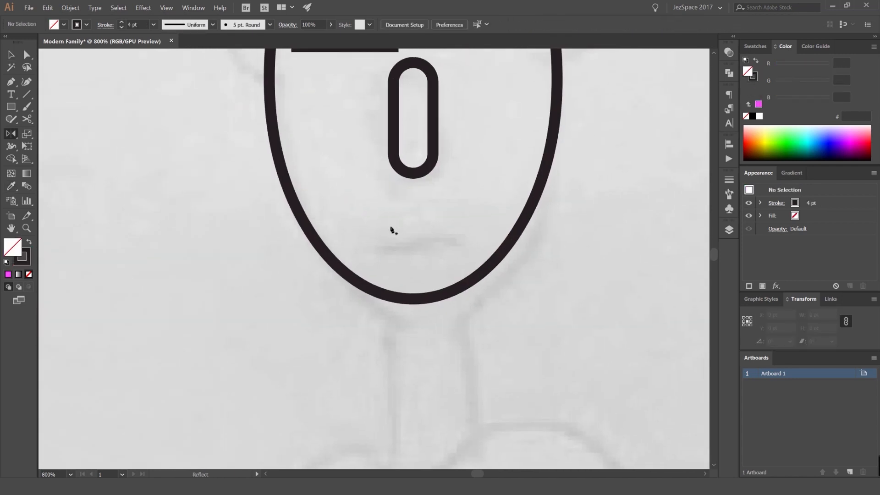
click(375, 234)
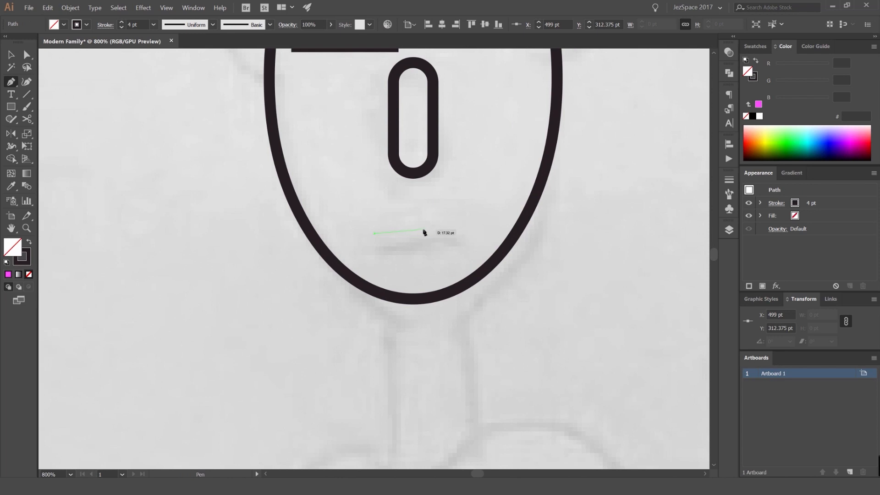
key(ctrl+z)
- Draw an ellipse about 35 pt wide over the sketched mouth and delete its bottom anchor point, keeping the upper arc
key(l)
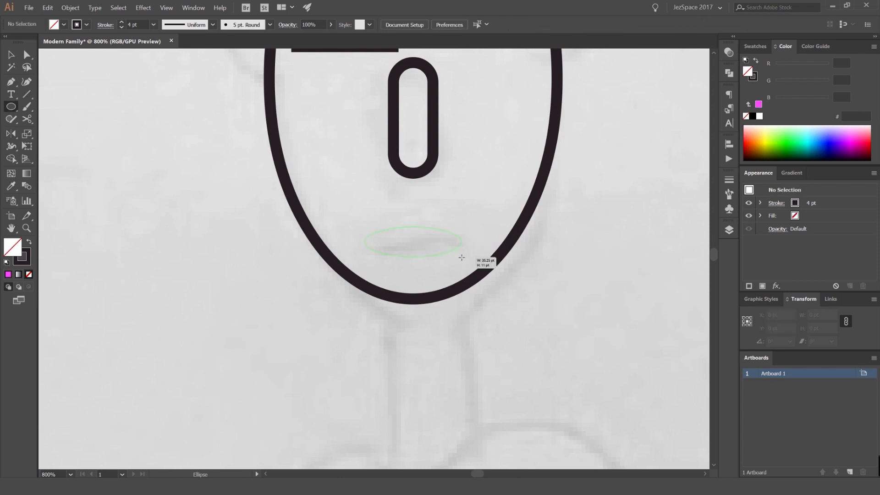
drag(461, 262, 461, 261)
key(a)
click(461, 261)
click(414, 261)
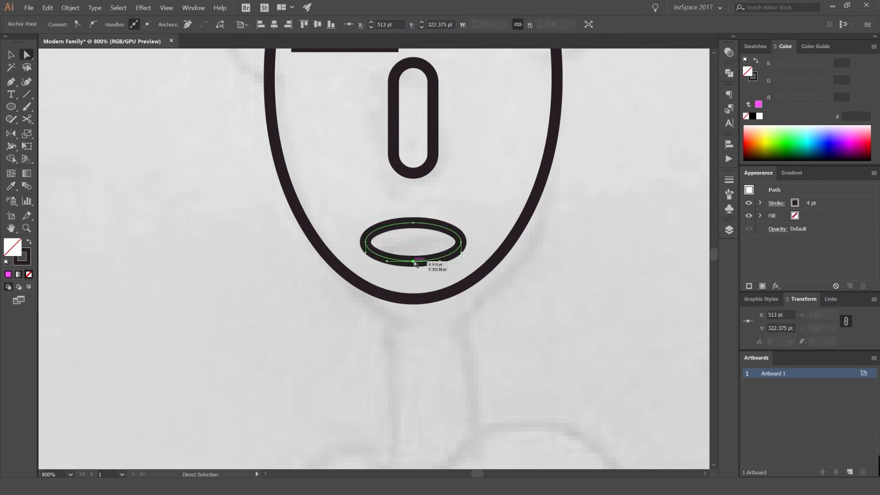
key(Delete)
key(v)
click(467, 206)
- Flatten the mouth arc from its top edge to a height of 3.5 pt
scroll(466, 207, down, 3)
scroll(458, 195, up, 3)
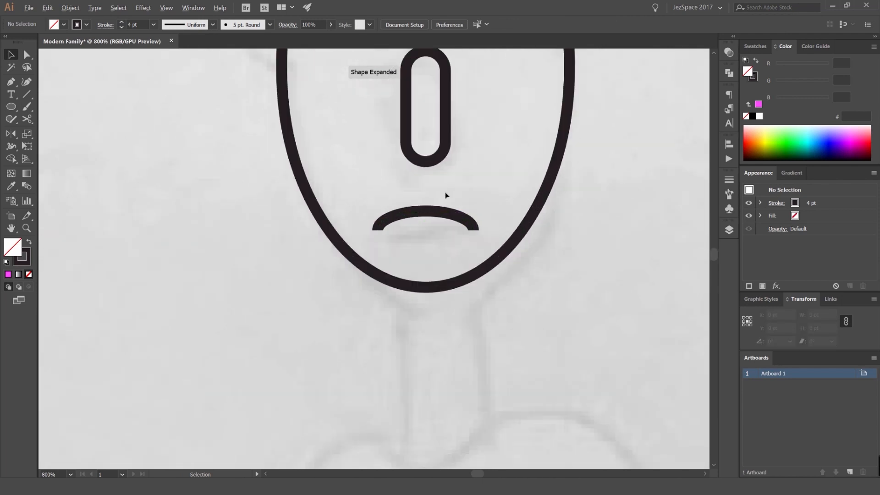
click(428, 212)
scroll(428, 212, up, 1)
drag(427, 211, 427, 225)
click(449, 188)
scroll(450, 186, down, 3)
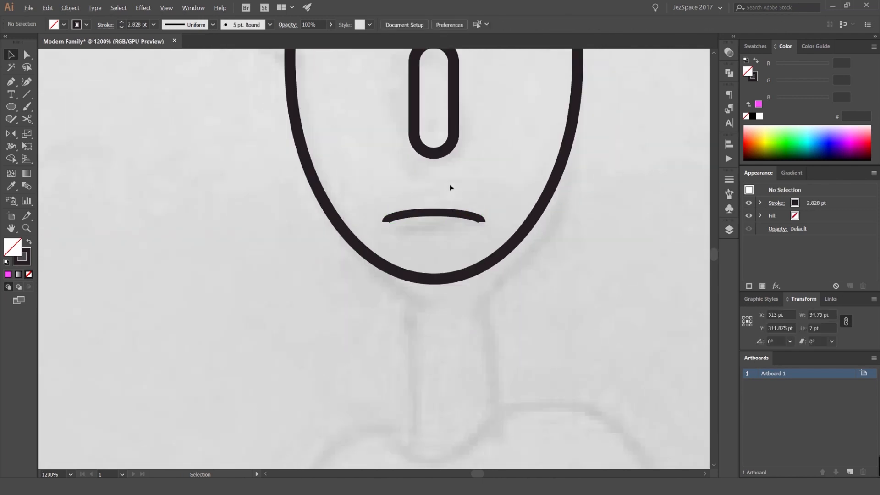
- Give the mouth line round stroke caps
scroll(456, 187, up, 4)
click(453, 241)
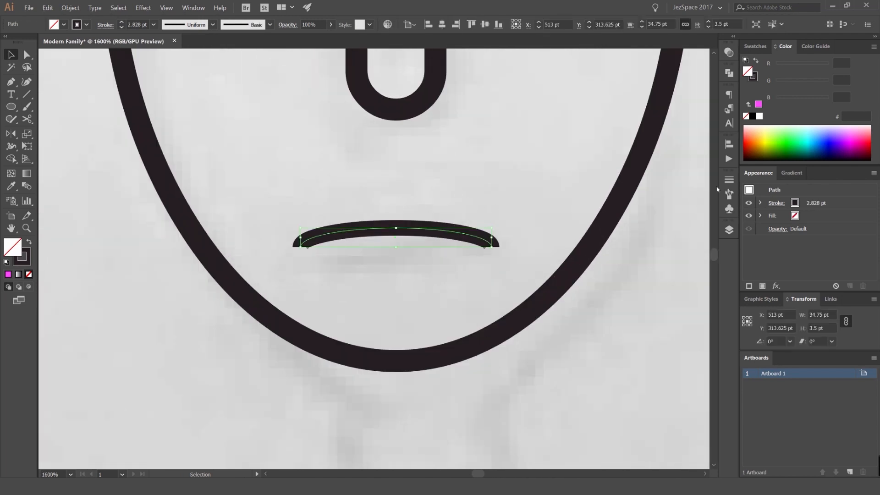
click(729, 179)
click(650, 219)
- Cut the mouth line near its right end with the Scissors tool and remove the short end piece
key(c)
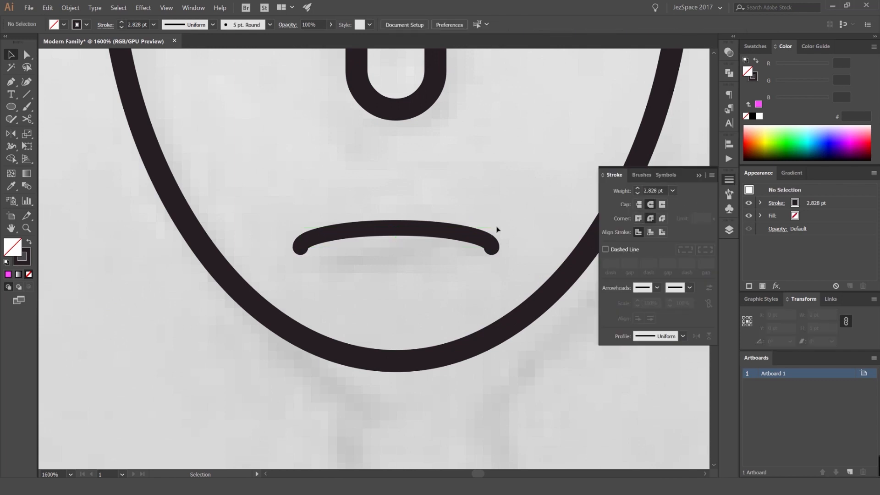
click(489, 245)
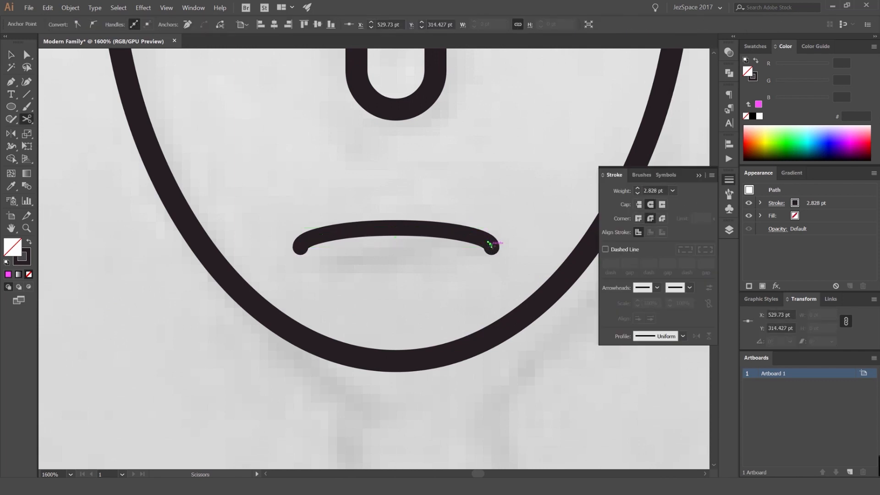
key(a)
key(ctrl+shift+a)
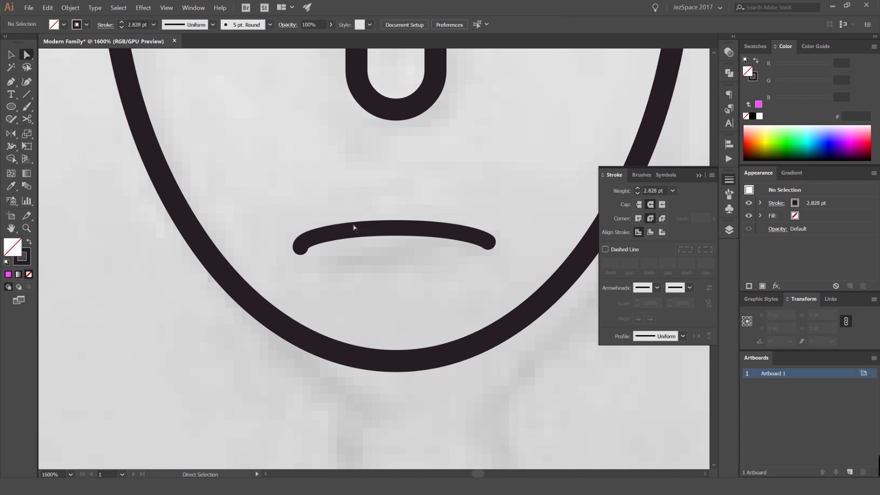
- Cut the mouth line near its left end with the Scissors tool, delete the end piece, and close the stroke settings
click(310, 240)
key(c)
click(307, 239)
key(a)
click(300, 246)
key(Delete)
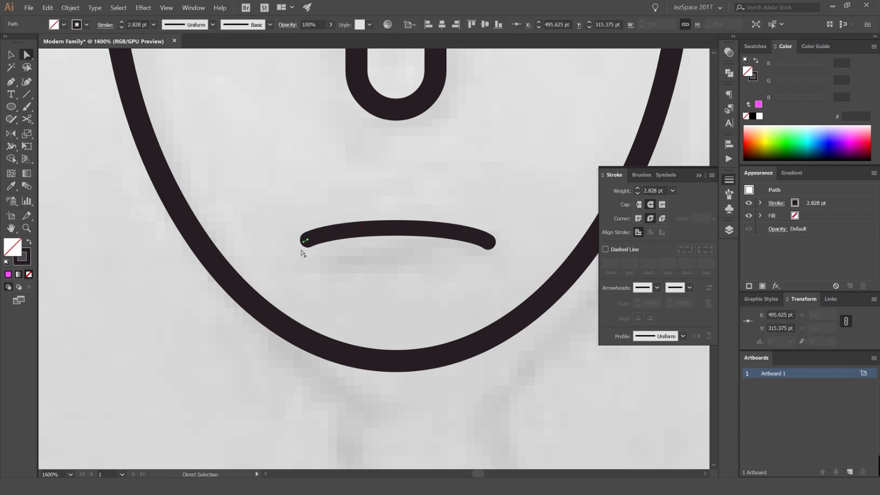
key(Delete)
key(v)
scroll(385, 178, down, 4)
drag(388, 104, 424, 149)
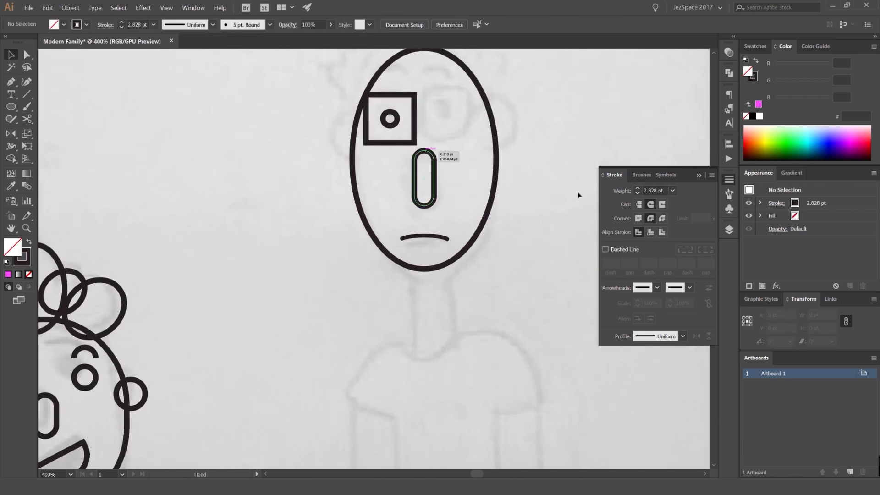
click(725, 180)
- Round all four corners of the square glasses frame around the left eye
scroll(433, 125, up, 2)
key(a)
click(412, 85)
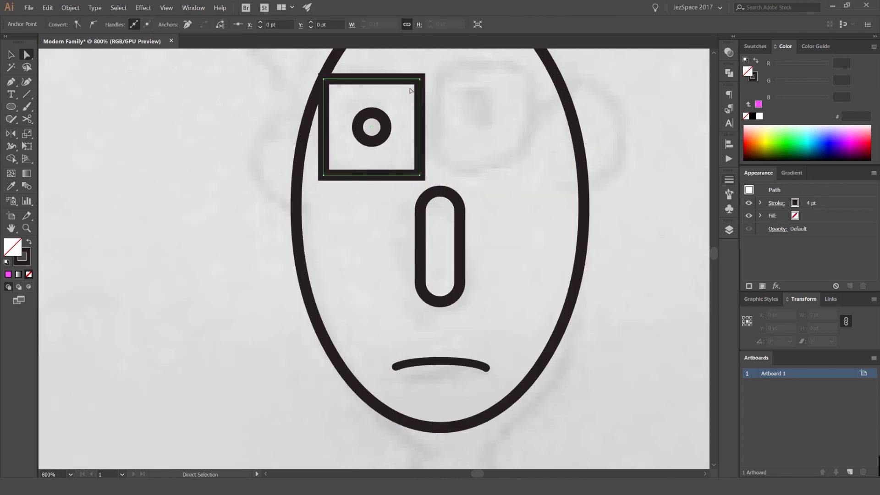
key(v)
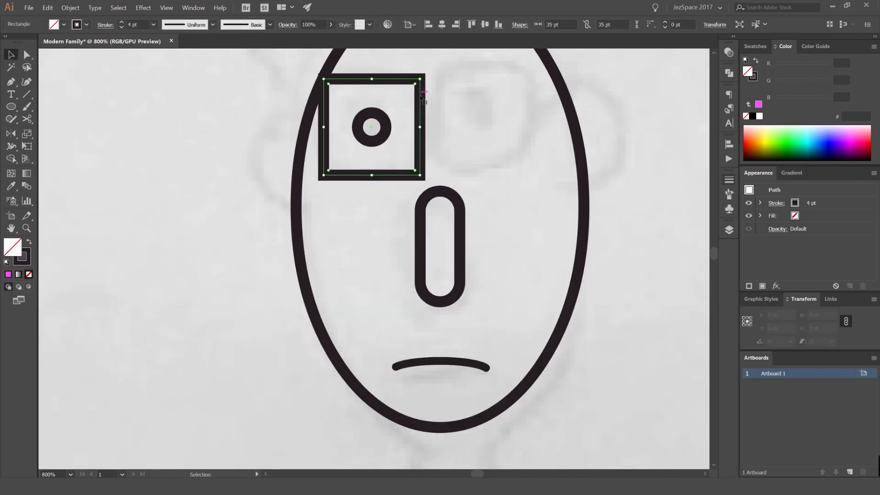
scroll(403, 52, up, 1)
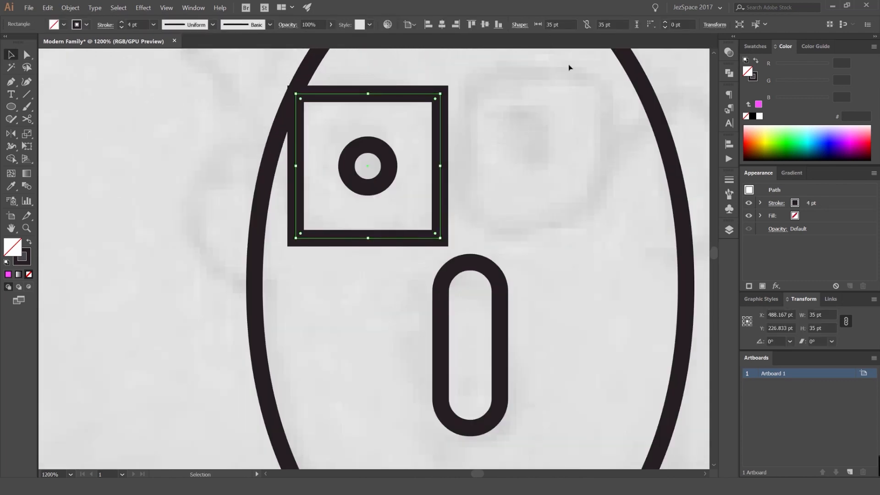
drag(436, 103, 379, 134)
key(ctrl+z)
key(a)
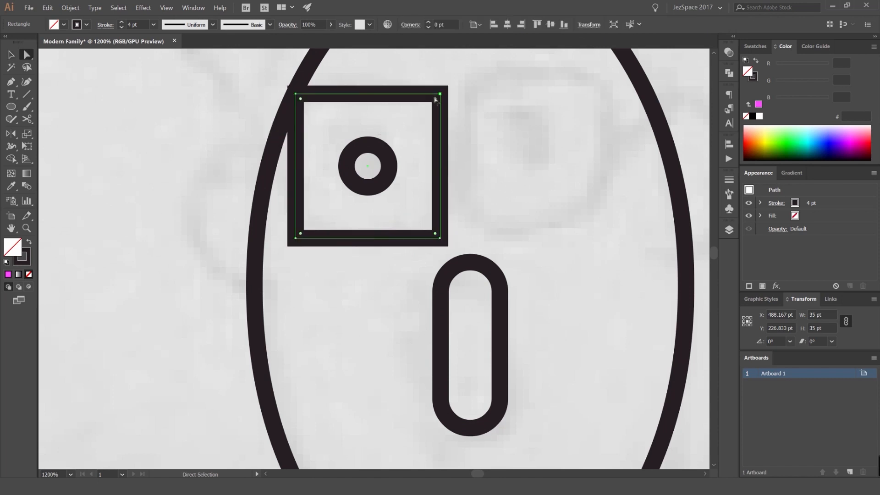
drag(435, 98, 417, 121)
key(v)
click(482, 97)
- Reflect a copy of the left eye and its glasses frame across the vertical axis through the nose's centre
scroll(482, 97, down, 2)
drag(471, 111, 390, 183)
scroll(425, 219, up, 1)
key(o)
alt+click(446, 224)
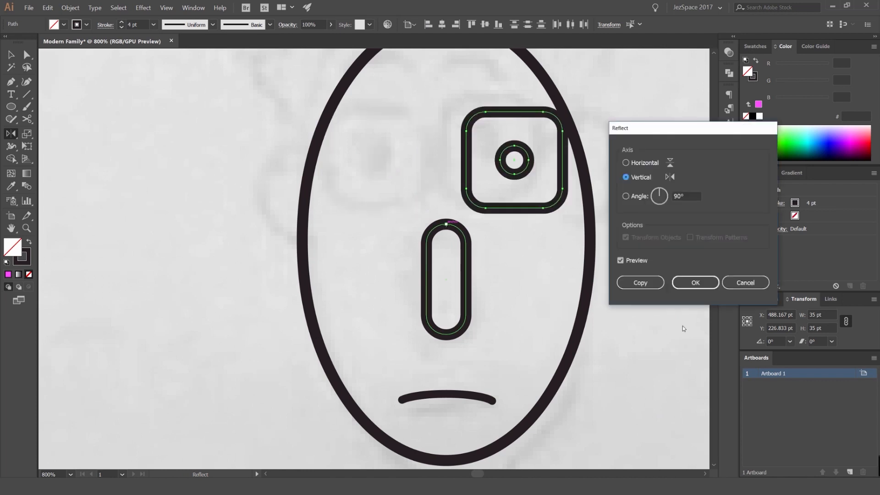
click(641, 281)
key(ctrl+shift+a)
- Draw a horizontal bridge line with the Pen tool between the facing edges of the two glasses frames
scroll(641, 274, down, 2)
scroll(402, 212, up, 3)
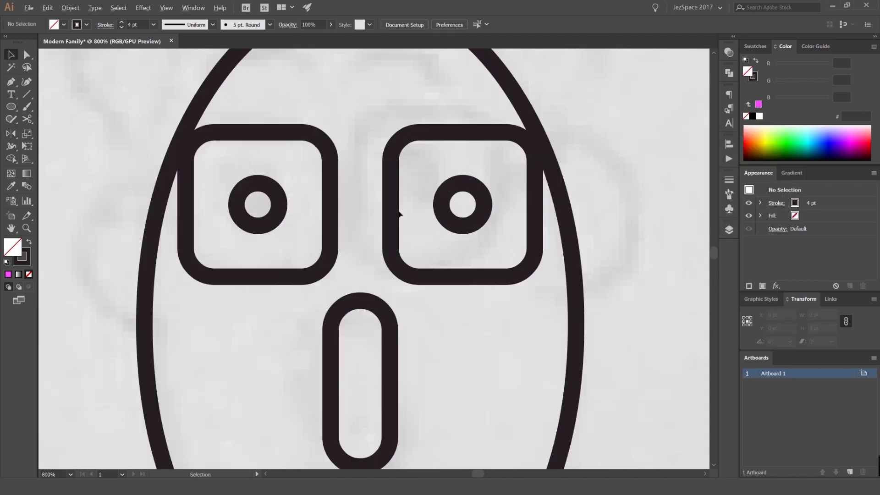
key(p)
click(330, 205)
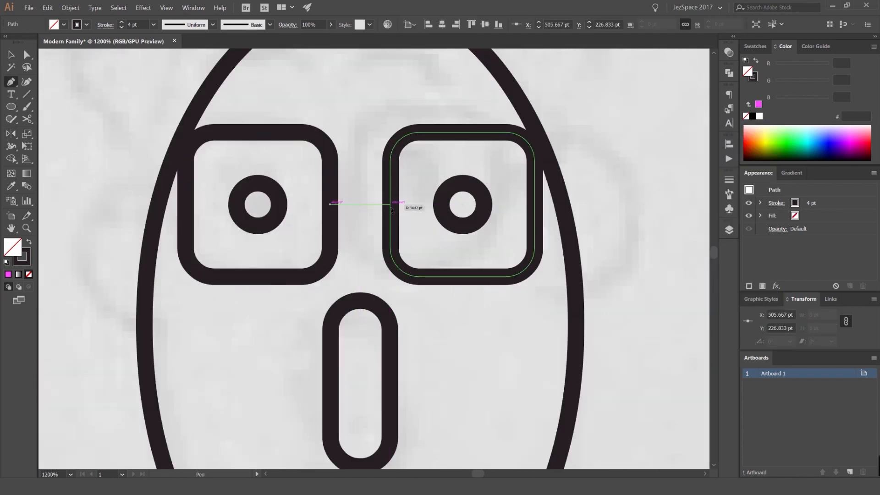
click(390, 205)
key(v)
key(ctrl+shift+a)
- Draw an ellipse about 23 pt wide and 31 pt high as the ear on the face's left side
scroll(366, 174, down, 4)
scroll(367, 146, down, 2)
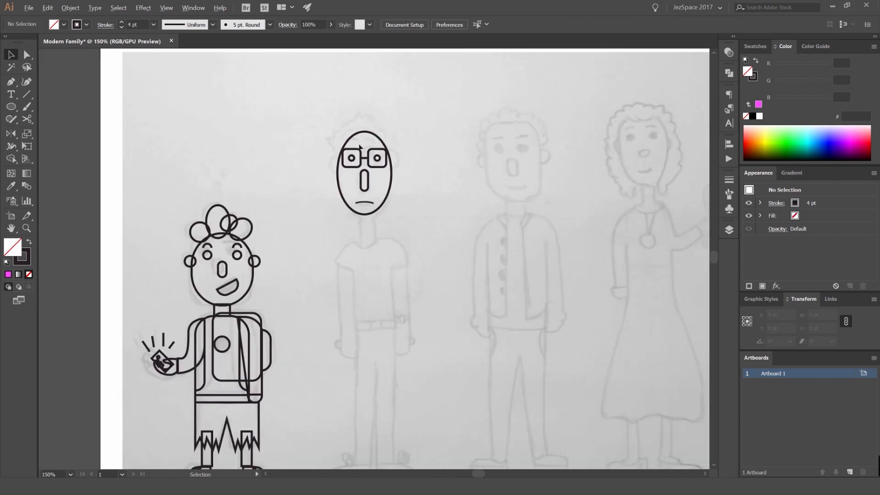
scroll(350, 151, up, 1)
scroll(351, 150, up, 3)
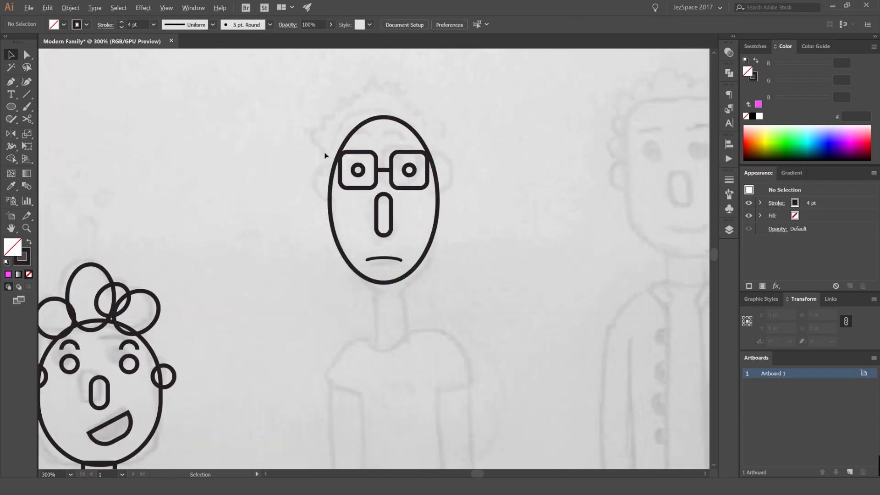
key(l)
mouse_move(346, 183)
mouse_down()
mouse_move(370, 217)
mouse_move(359, 198)
mouse_move(599, 198)
mouse_up()
key(v)
- Reflect a copy of the left ear across the vertical axis through the nose's centre
key(ctrl+shift+a)
key(ctrl+z)
key(o)
alt+click(453, 198)
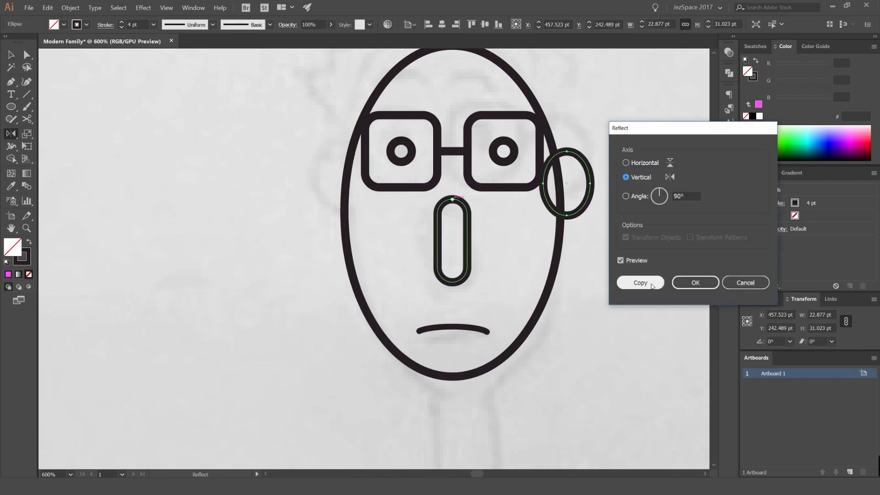
click(638, 284)
key(v)
key(ctrl+shift+a)
- Draw the spiky hair outline with the Pen tool as an open zigzag path from above the left ear, over the head, to the right ear
scroll(504, 180, up, 3)
scroll(504, 179, right, 2)
key(p)
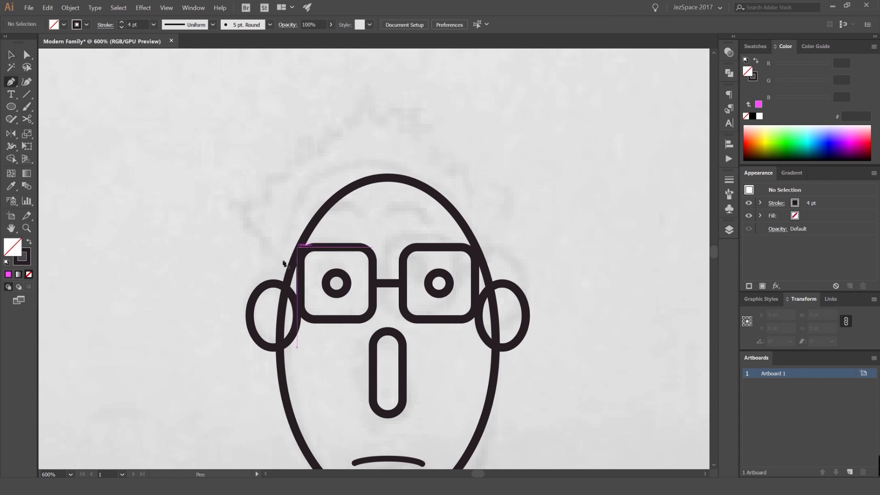
click(287, 283)
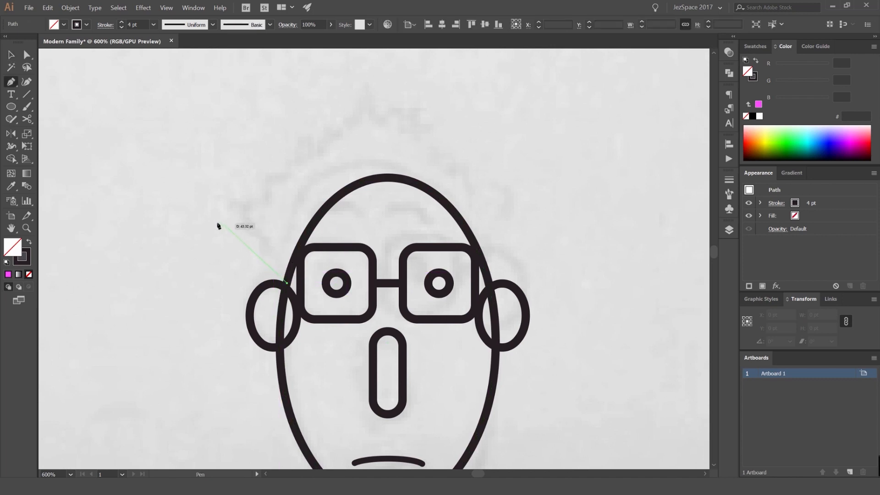
click(232, 245)
key(ctrl+z)
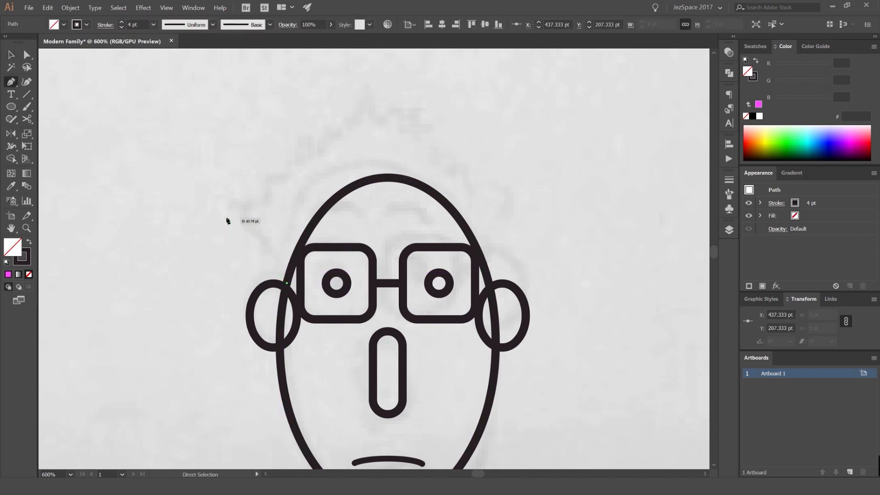
click(227, 219)
click(267, 218)
click(264, 170)
click(291, 187)
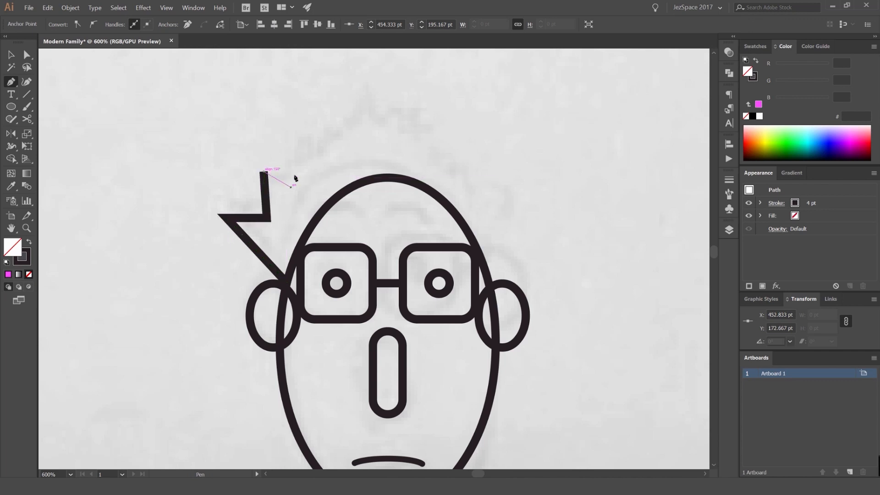
click(297, 159)
click(317, 164)
click(321, 144)
click(336, 151)
click(336, 130)
click(359, 136)
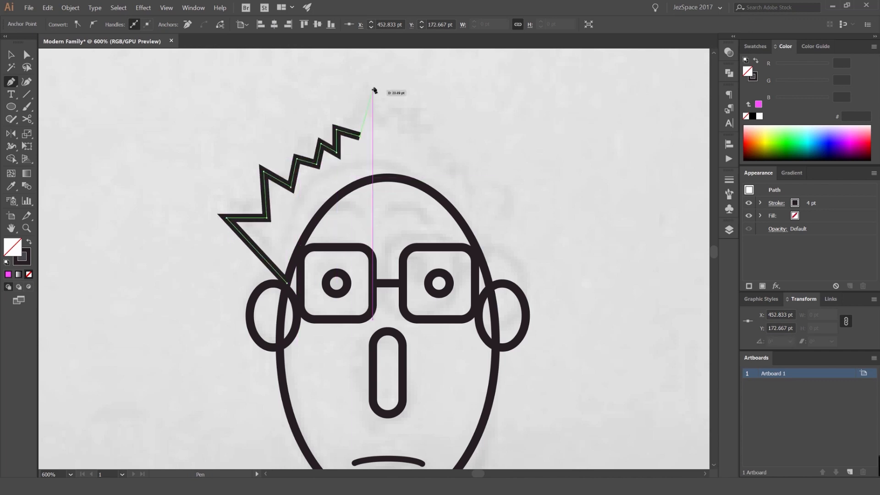
click(372, 87)
click(397, 133)
click(415, 122)
click(421, 139)
click(458, 137)
click(450, 161)
click(474, 161)
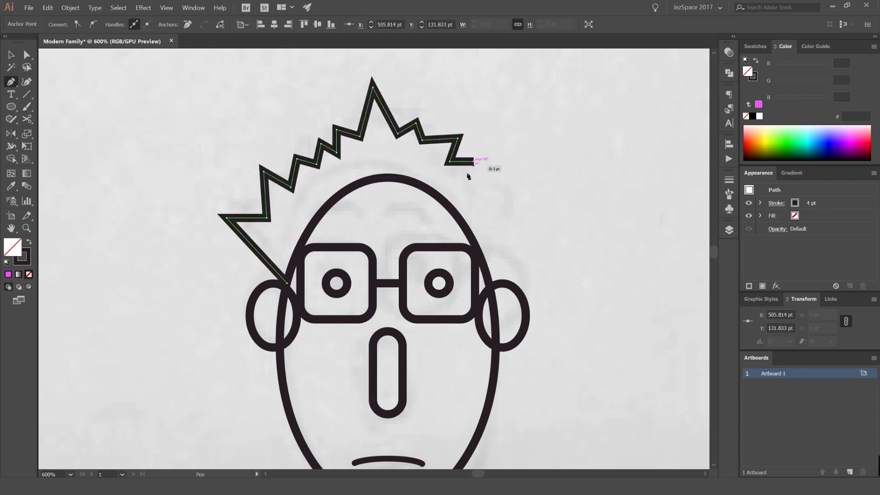
click(464, 181)
click(486, 176)
click(485, 210)
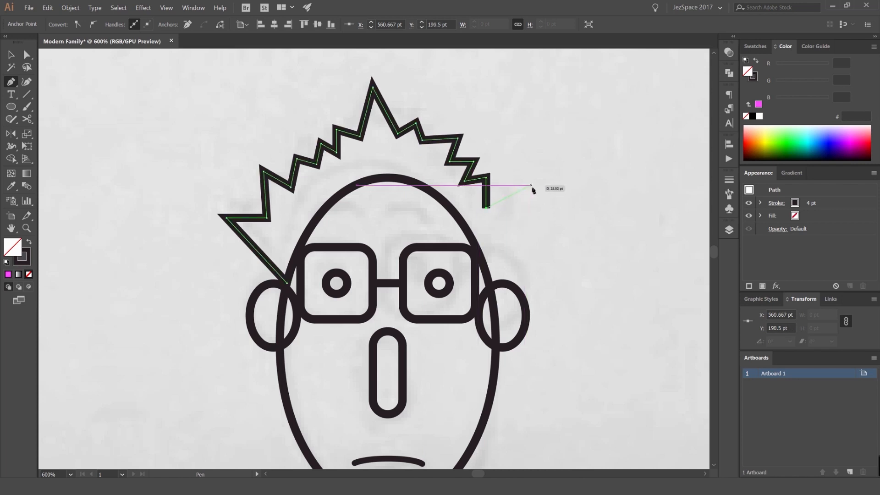
click(532, 185)
click(492, 283)
key(v)
click(563, 254)
- Draw a rectangle about 24 pt wide as the neck, from the chin down to the sketched shirt collar
scroll(564, 254, down, 3)
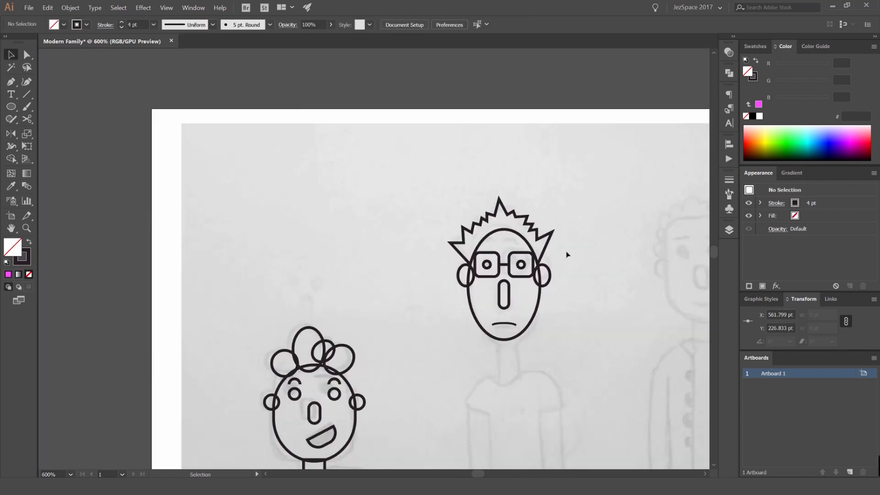
drag(550, 227, 421, 152)
scroll(419, 213, up, 1)
drag(359, 301, 389, 179)
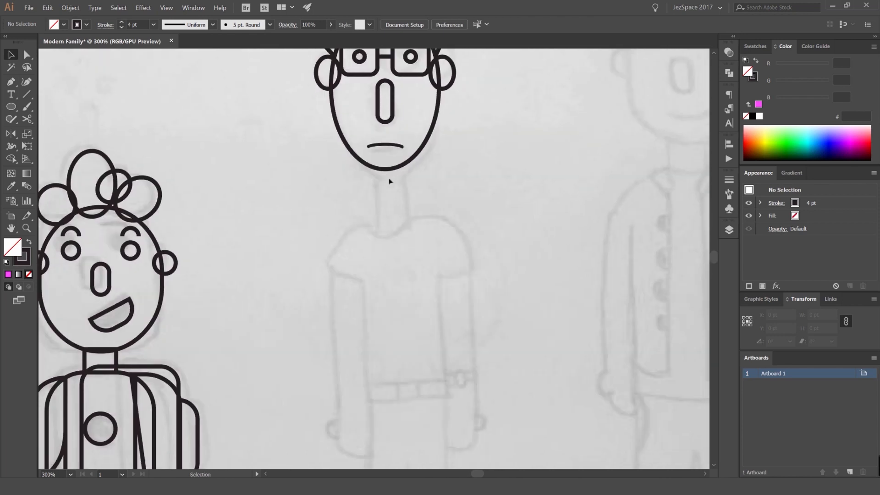
drag(385, 220, 403, 232)
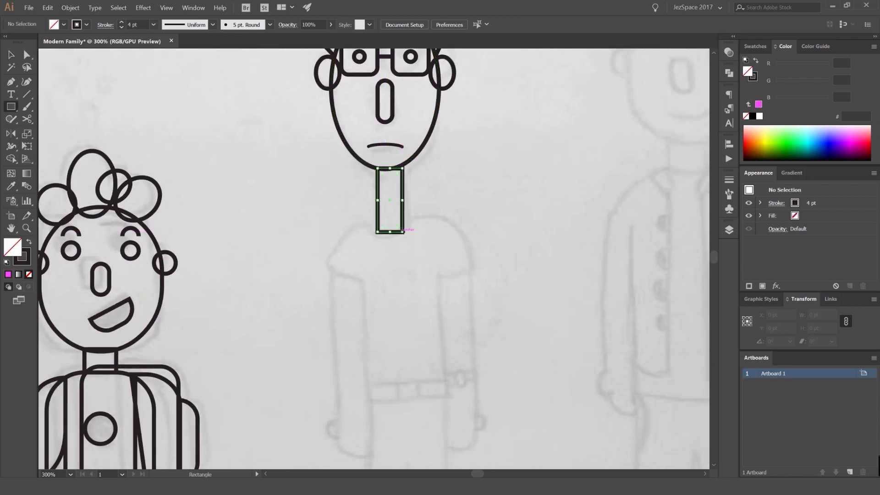
key(v)
shift+click(398, 145)
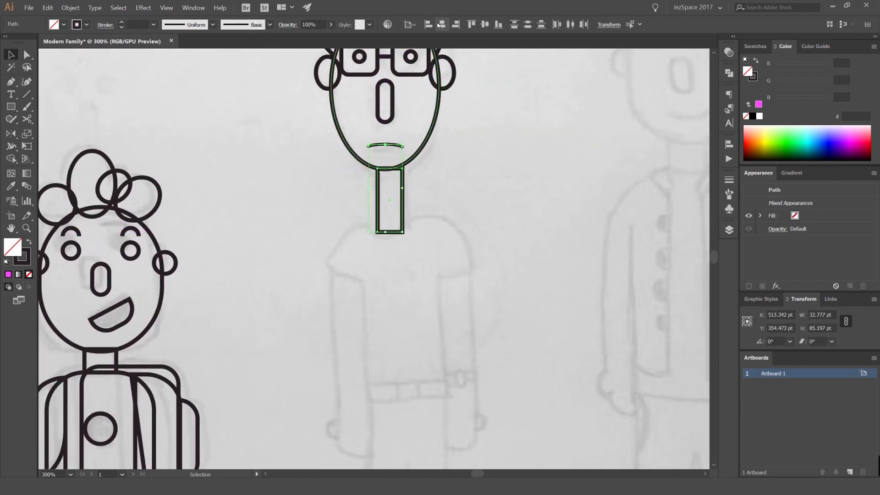
click(441, 24)
key(ctrl+z)
click(477, 153)
- Align the neck rectangle and the face ellipse on their horizontal centres
click(405, 183)
shift+click(414, 156)
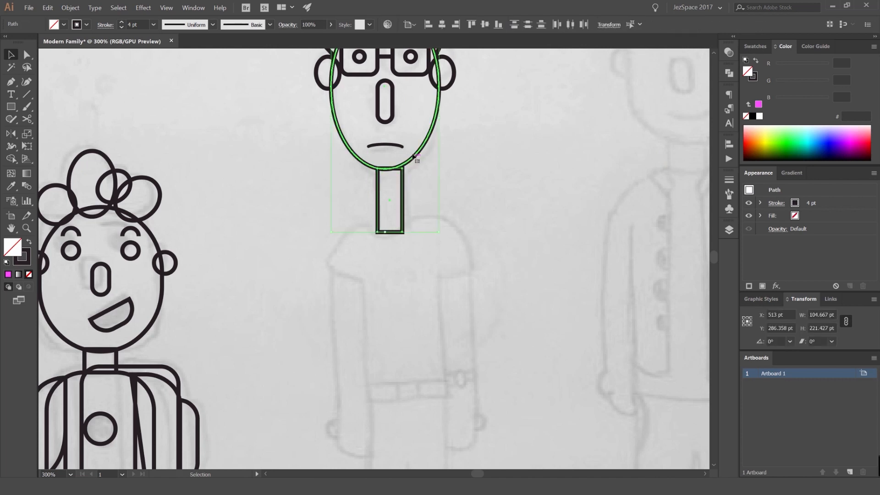
click(440, 25)
click(423, 190)
- Shorten the neck rectangle to about 52 pt high by raising its bottom edge
key(ctrl+=)
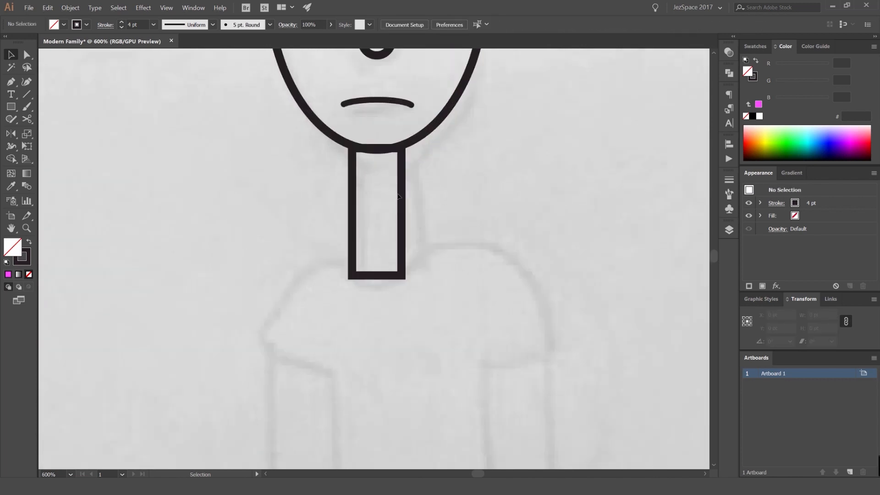
drag(345, 303, 345, 304)
key(shift+Up)
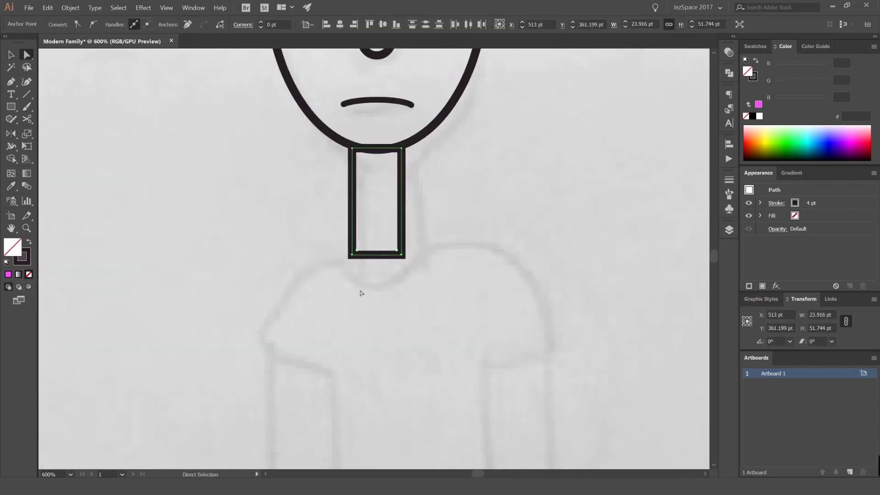
click(474, 255)
- Draw a rectangle about 129 pt wide and 171 pt high as the torso below the neck
scroll(473, 255, down, 2)
drag(427, 273, 445, 157)
drag(485, 124, 409, 165)
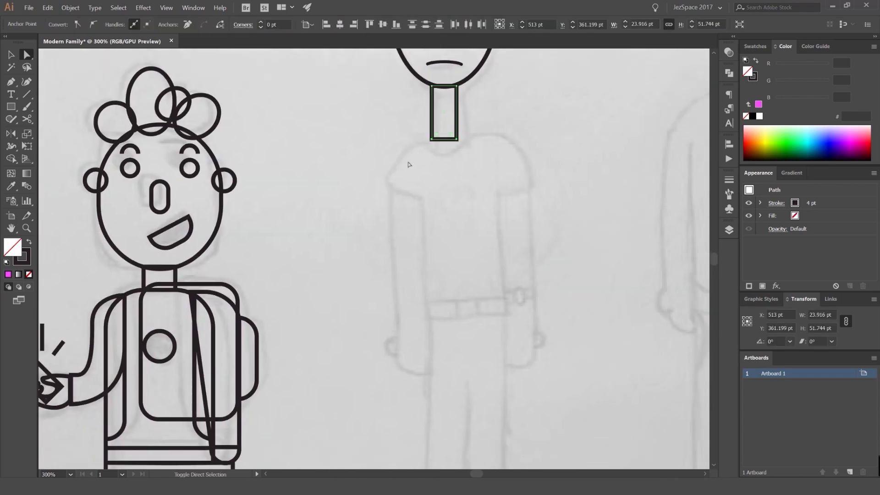
drag(520, 133, 506, 152)
click(504, 185)
key(m)
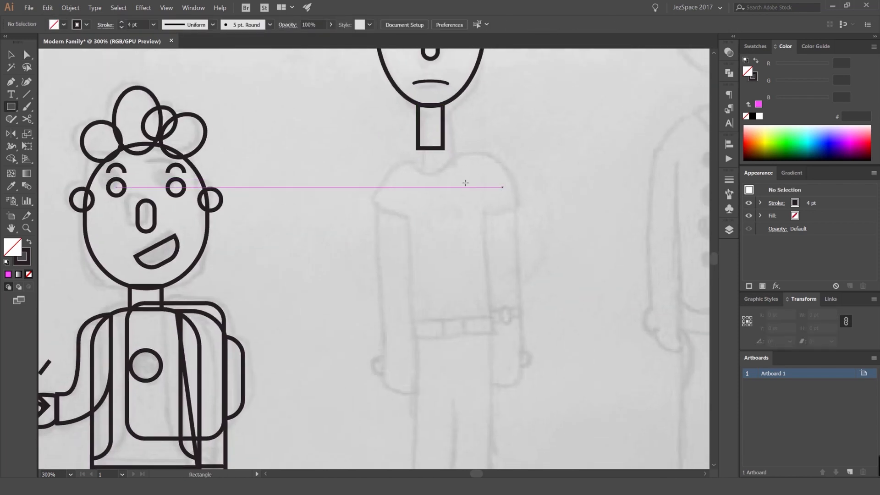
mouse_move(417, 262)
mouse_down()
mouse_move(493, 337)
mouse_move(485, 351)
mouse_up()
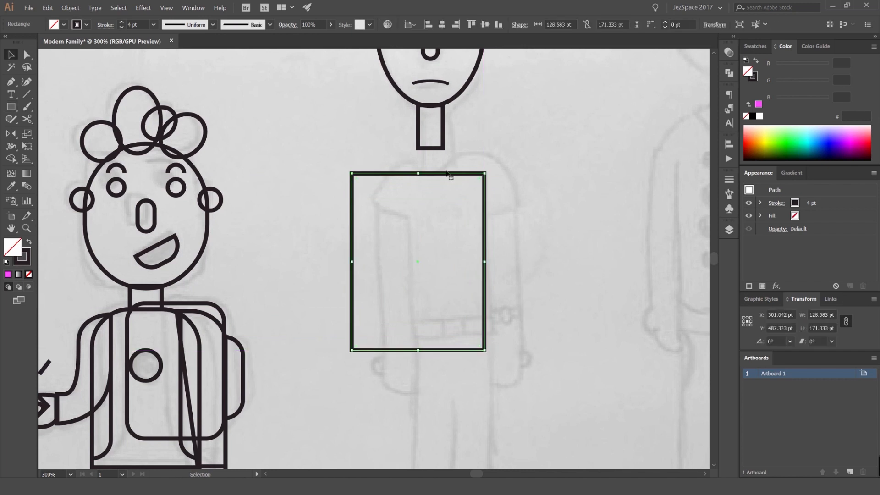
- Centre the torso rectangle horizontally on the neck and move it up so its top edge meets the neck's bottom edge
key(v)
shift+click(439, 151)
click(442, 24)
click(463, 158)
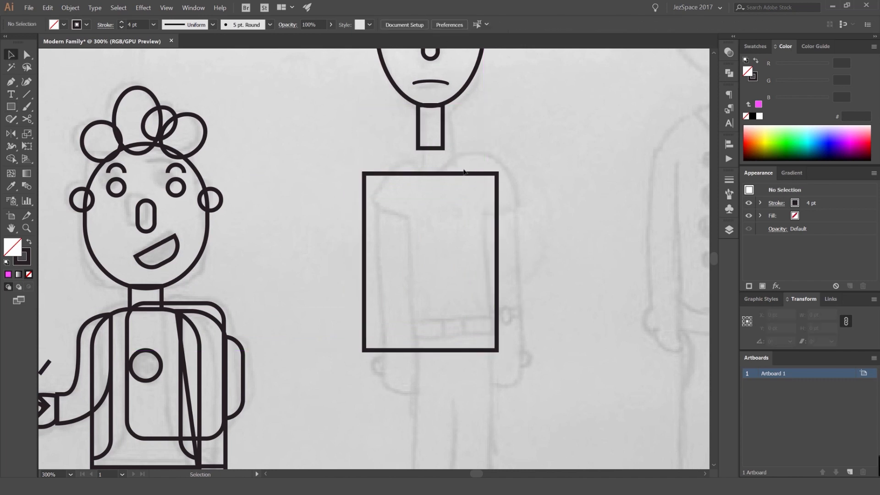
drag(464, 172, 463, 147)
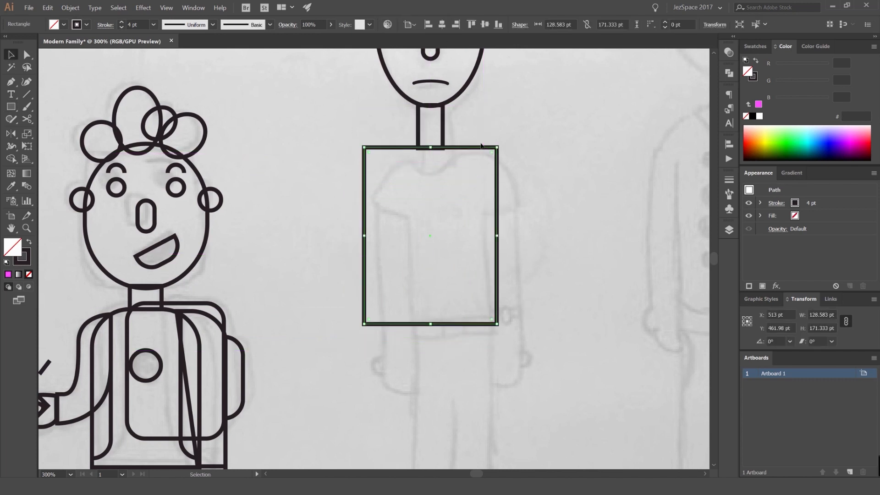
scroll(462, 139, up, 5)
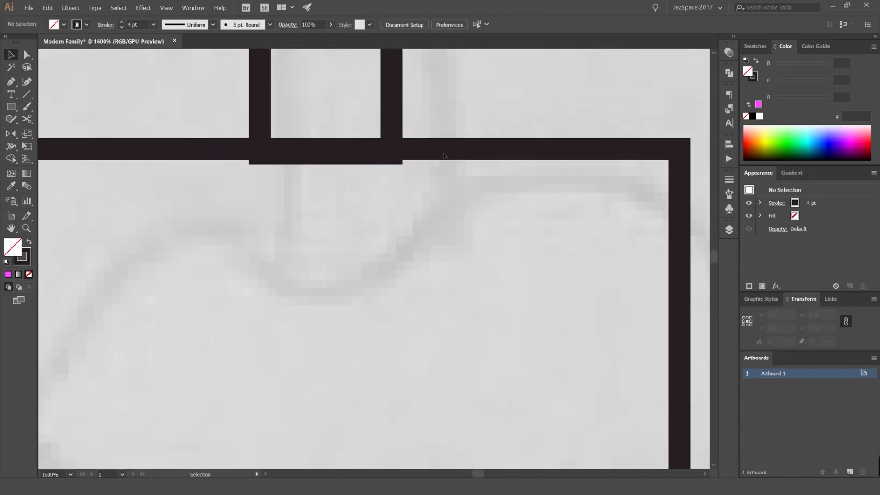
scroll(471, 136, down, 5)
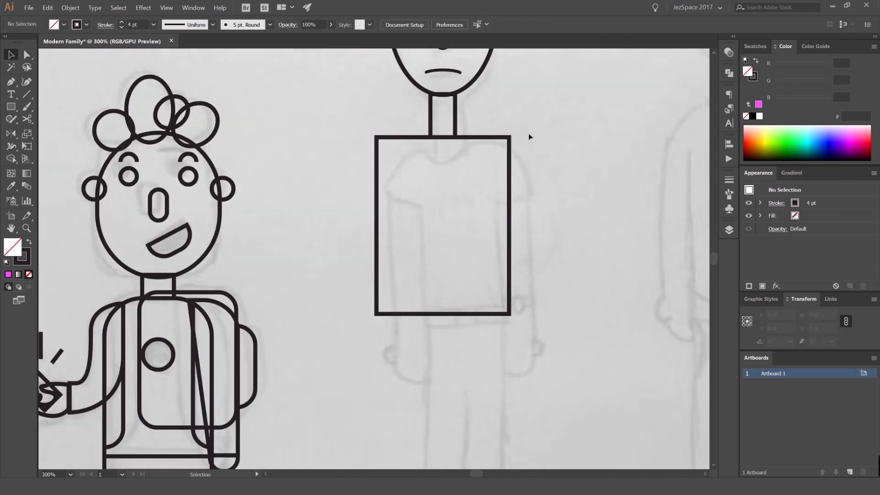
- Round the torso rectangle's two upper corners into broad shoulders
key(a)
click(377, 137)
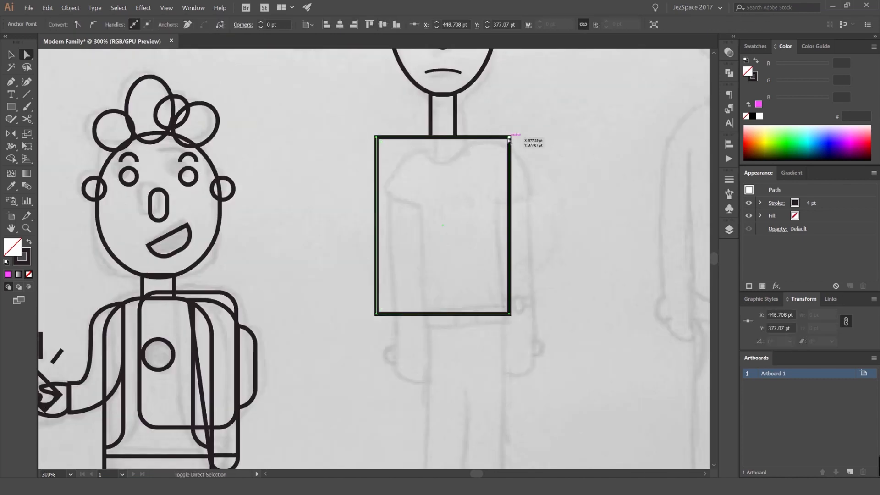
shift+click(508, 137)
drag(504, 142, 499, 209)
key(v)
click(553, 228)
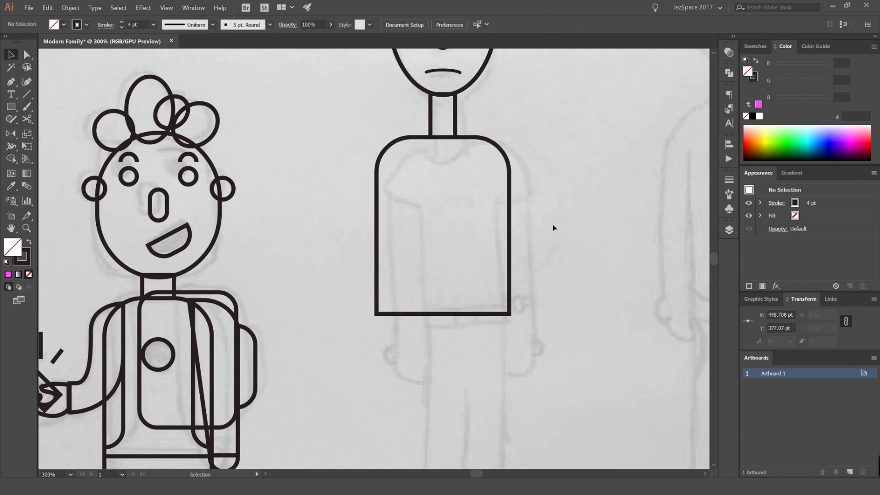
- Lengthen the torso to about 181 pt high by lowering its bottom edge
key(a)
drag(554, 247, 342, 350)
key(shift+Up)
key(shift+Down)
key(shift+Down)
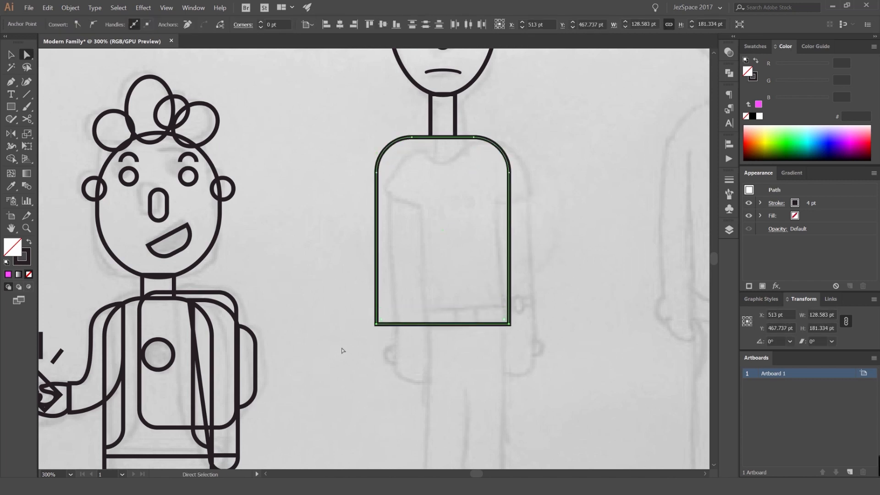
click(533, 177)
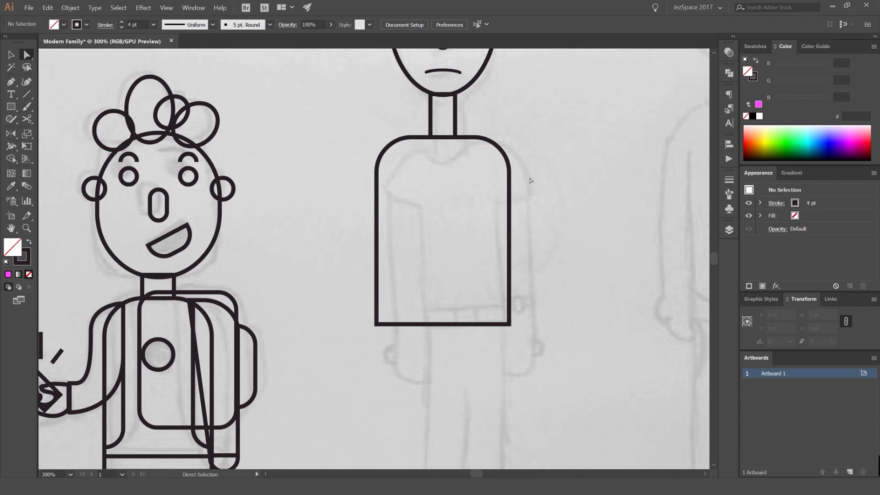
- Draw a rectangle about 27 pt wide and 191 pt high as an arm against the torso's right side
drag(542, 181, 457, 364)
key(m)
key(v)
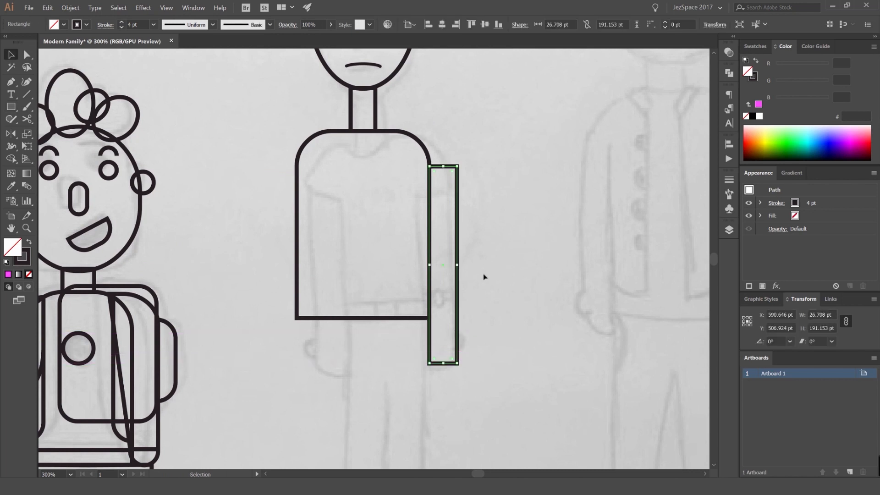
click(457, 151)
- Draw a 55 pt circle as the shoulder, centred on the arm rectangle's upper inner corner
key(a)
scroll(447, 155, up, 2)
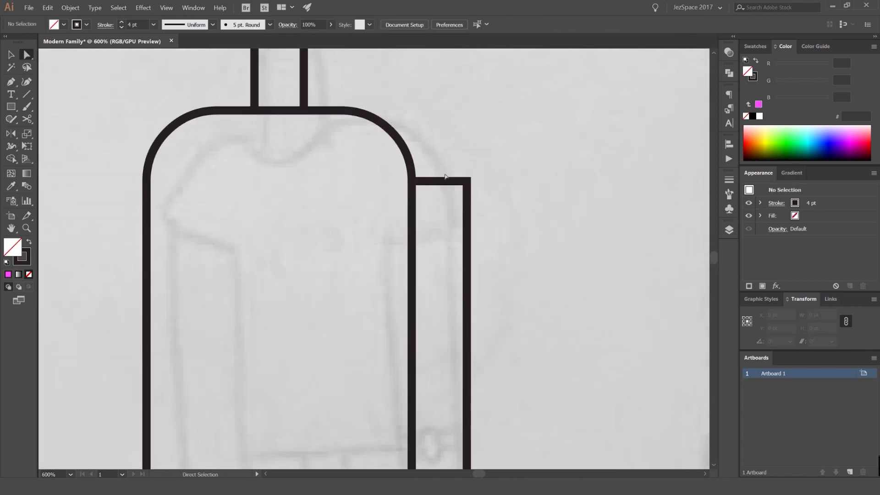
key(l)
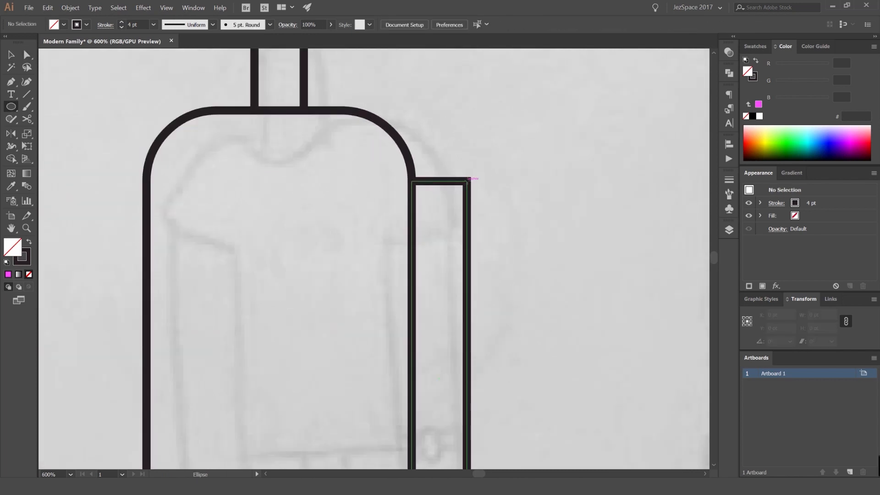
drag(467, 181, 354, 111)
key(ctrl+z)
drag(429, 173, 353, 165)
key(v)
drag(458, 155, 459, 211)
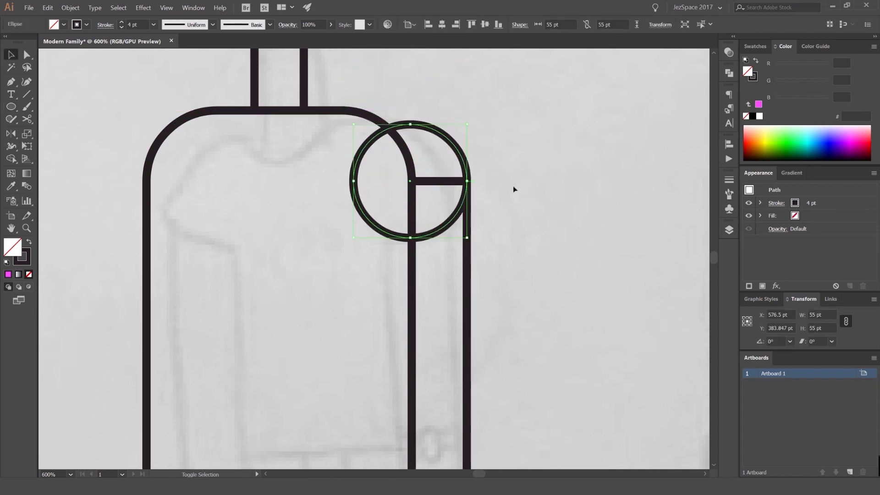
click(513, 187)
- Unite the shoulder circle and the arm rectangle into one shape with Pathfinder
key(a)
click(448, 182)
click(459, 153)
drag(501, 135, 454, 197)
key(v)
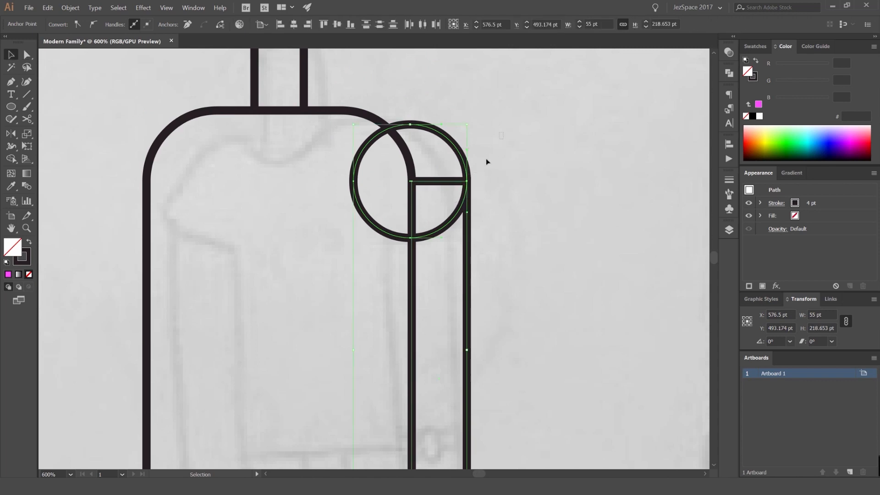
click(728, 73)
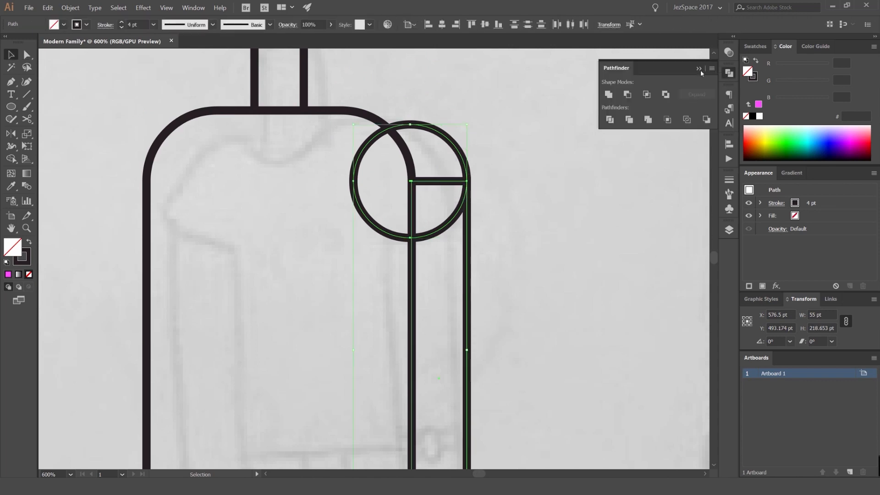
click(608, 95)
click(498, 151)
scroll(481, 165, down, 3)
drag(475, 164, 522, 163)
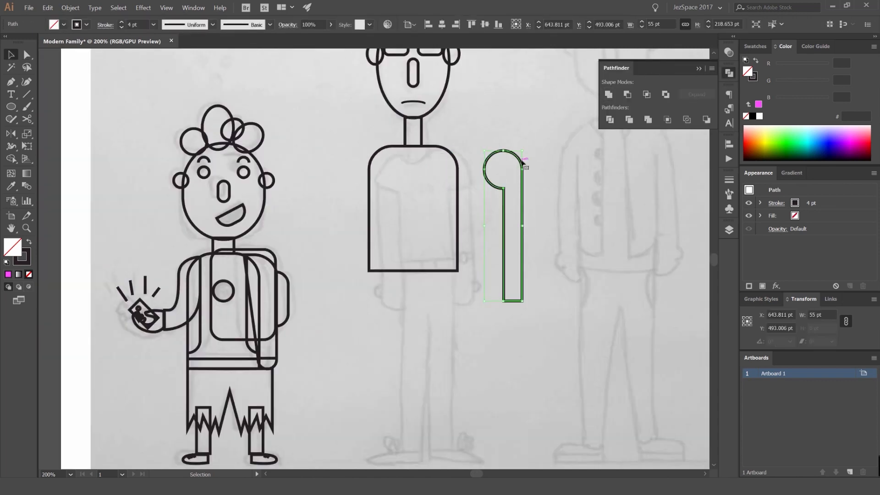
key(ctrl+z)
click(455, 142)
scroll(455, 142, up, 2)
key(a)
drag(458, 157, 453, 161)
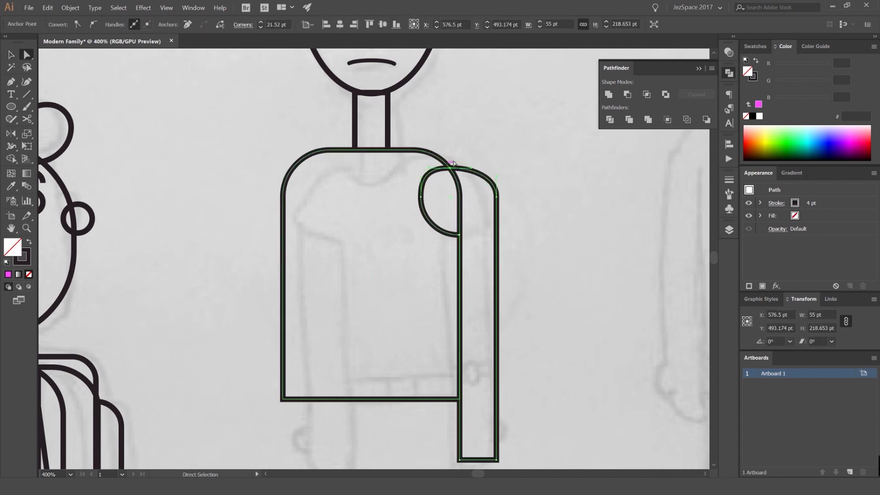
- Reflect a copy of the united arm shape across the vertical axis through the neck's centre onto the torso's left side
scroll(487, 158, down, 2)
key(v)
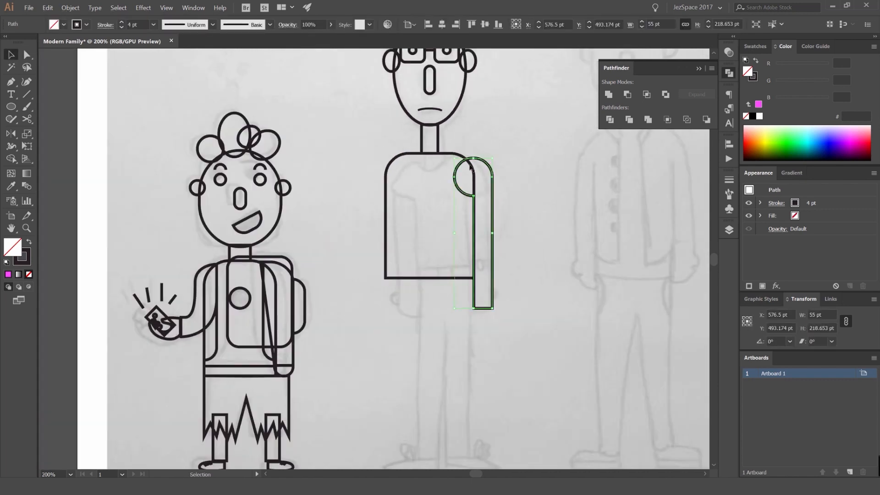
key(o)
alt+click(430, 125)
click(639, 280)
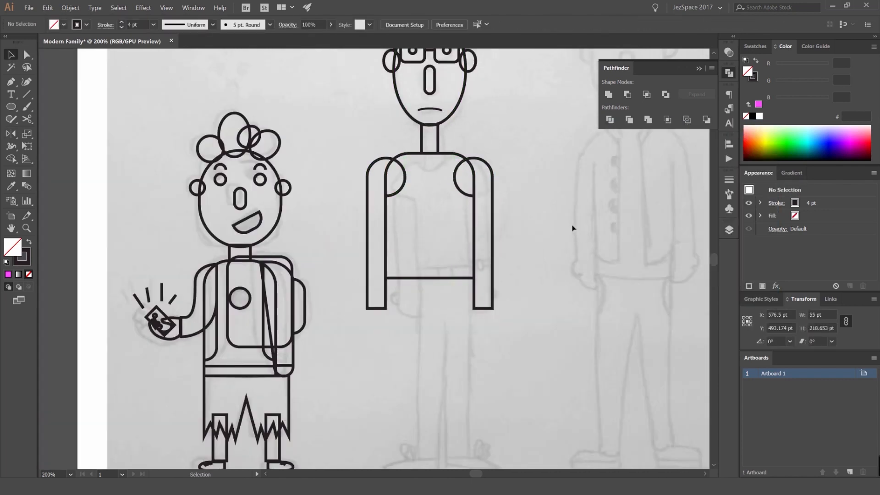
- Shorten both arms by moving their lower ends up 20 pt
key(v)
click(570, 222)
scroll(477, 248, down, 2)
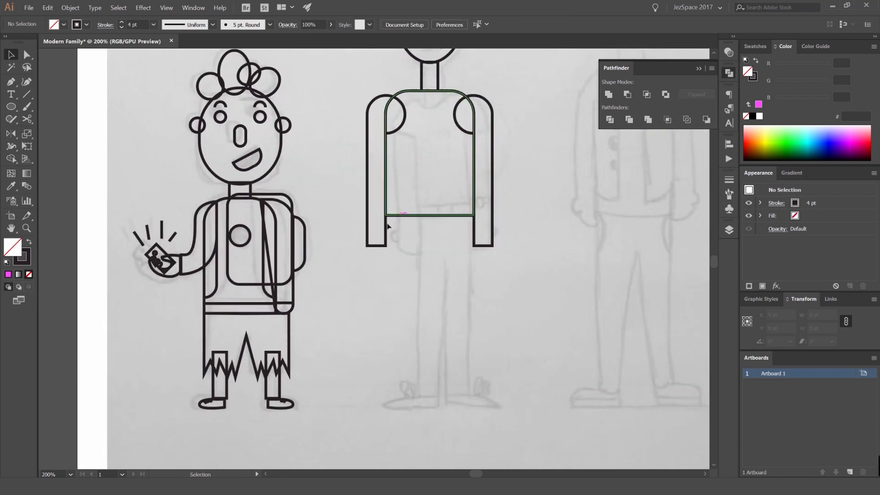
scroll(481, 250, up, 3)
scroll(555, 228, down, 2)
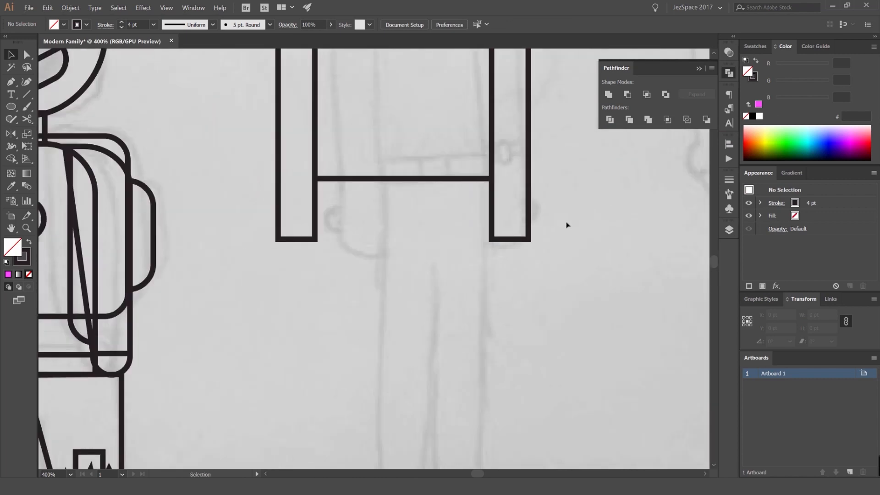
key(a)
drag(567, 223, 234, 267)
key(shift+Up)
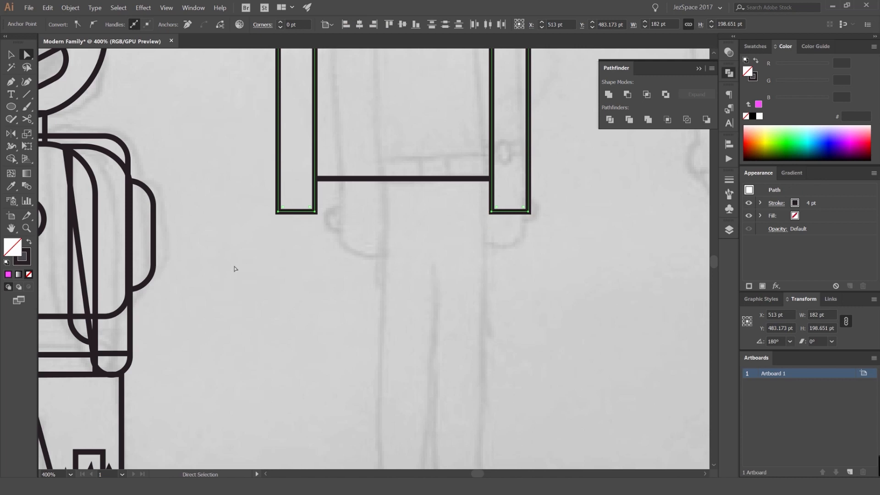
click(606, 221)
- Draw a hand rectangle under the right arm, matching the arm's width, and fully round its two lower corners
scroll(545, 239, up, 2)
key(m)
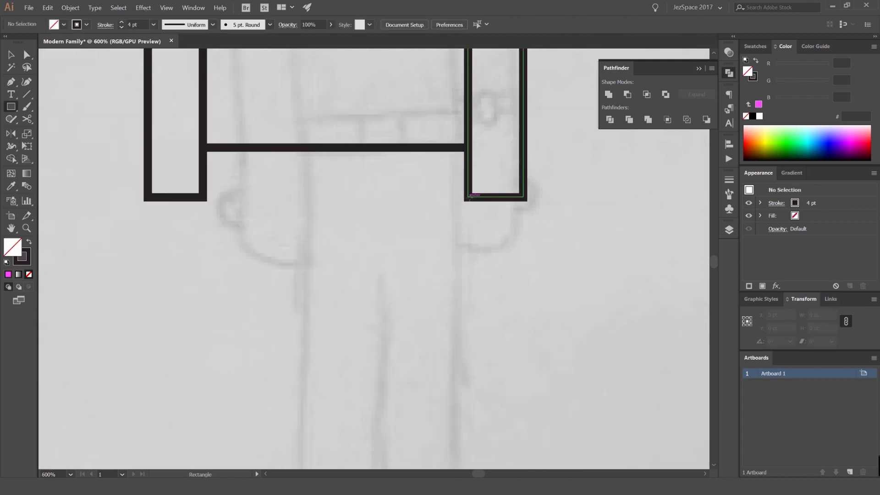
drag(520, 268, 523, 270)
key(a)
drag(532, 262, 504, 210)
key(v)
click(566, 204)
- Draw a small circle as the thumb on the outer edge of the right hand
scroll(563, 205, down, 3)
scroll(562, 209, up, 4)
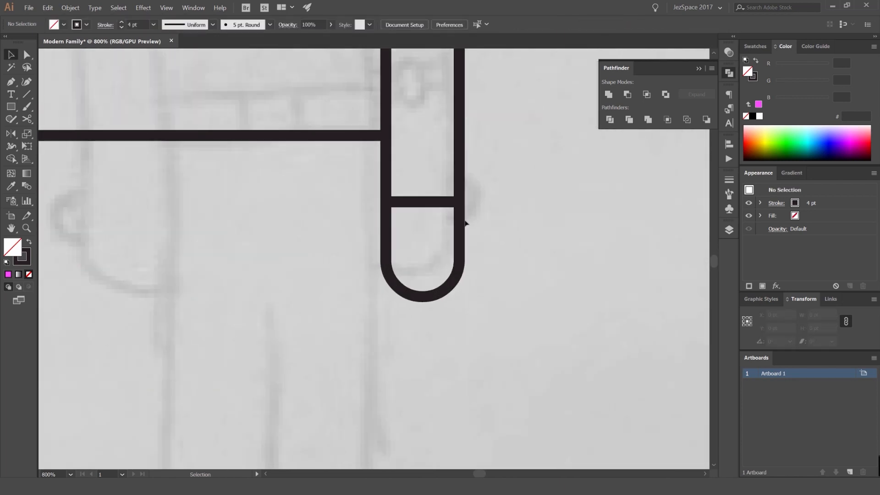
mouse_move(459, 231)
mouse_down()
mouse_move(475, 239)
mouse_move(468, 243)
mouse_up()
key(v)
scroll(468, 242, down, 2)
click(503, 242)
- Reflect a copy of the hand and thumb across the vertical axis through the neck's centre onto the left arm
scroll(263, 240, down, 2)
drag(277, 236, 454, 217)
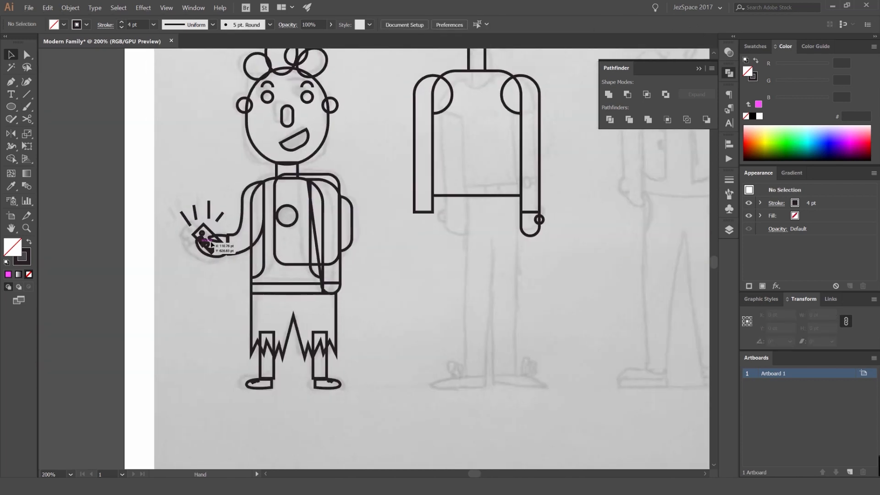
scroll(529, 226, up, 2)
click(530, 226)
key(o)
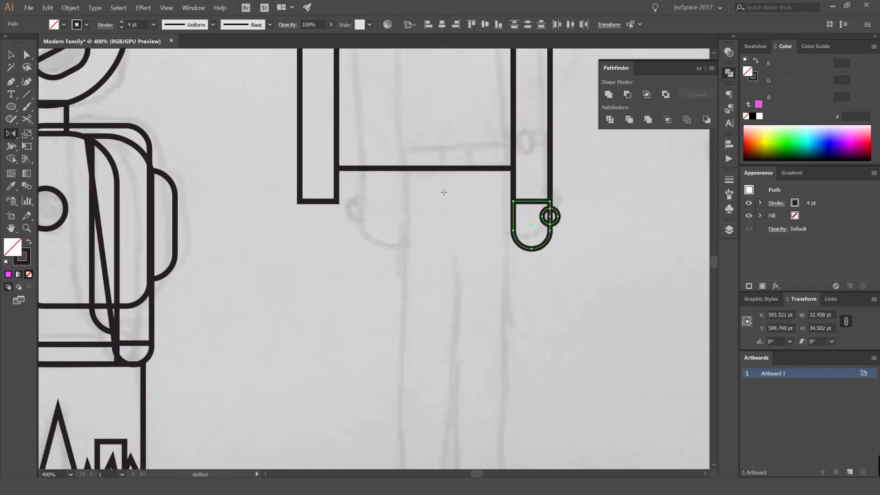
scroll(441, 175, down, 3)
scroll(441, 152, up, 2)
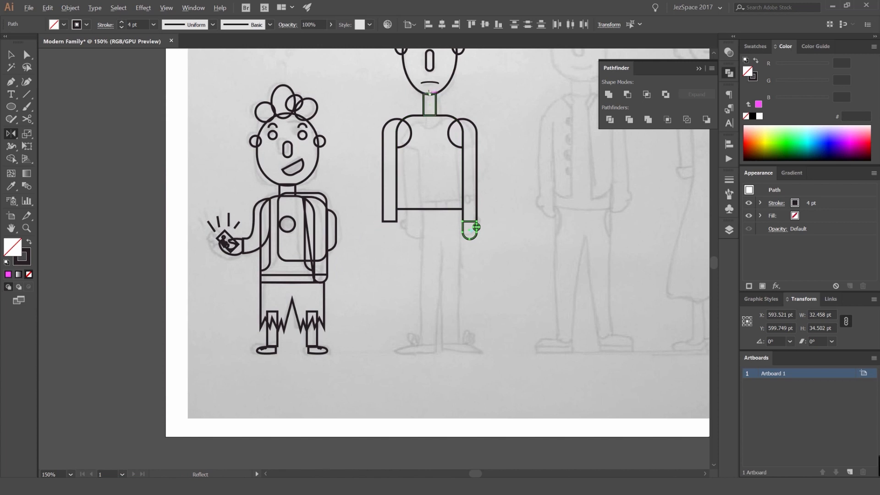
alt+click(429, 93)
click(639, 282)
key(v)
click(517, 232)
- Draw a leg rectangle about 63.5 pt wide and 266 pt high below the left half of the torso
scroll(414, 222, up, 2)
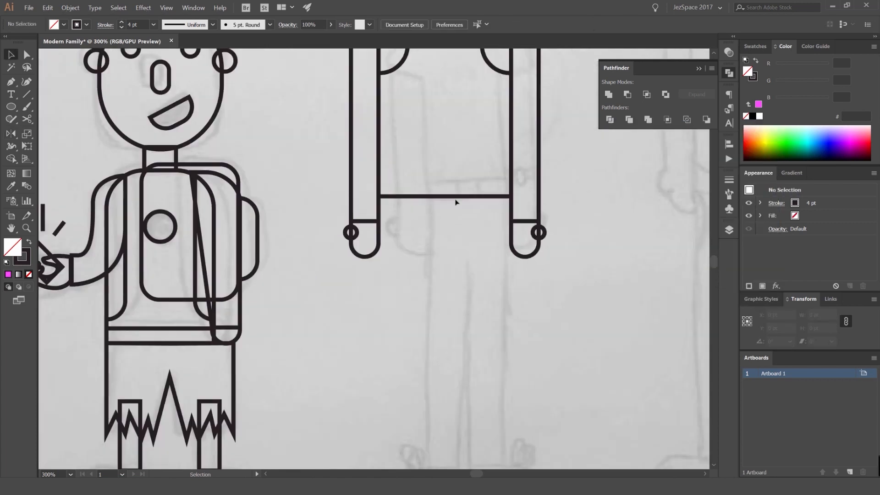
scroll(504, 205, down, 4)
scroll(472, 226, up, 3)
scroll(444, 197, down, 1)
key(m)
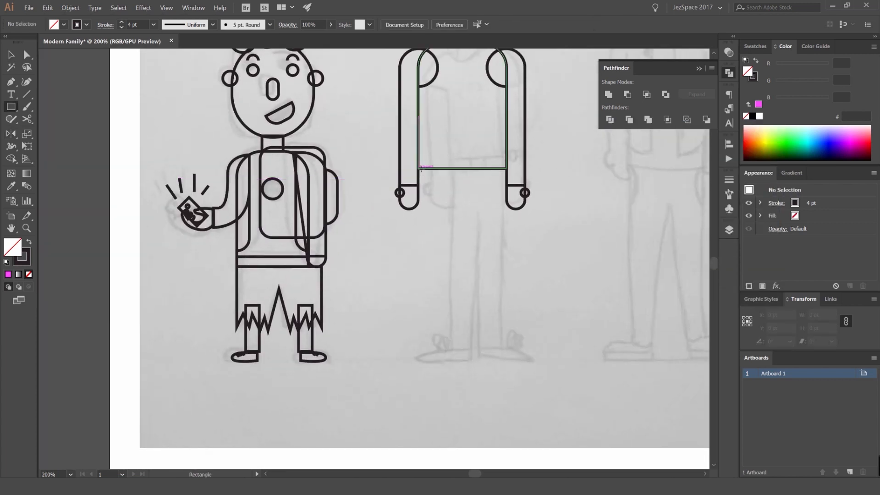
drag(418, 168, 463, 348)
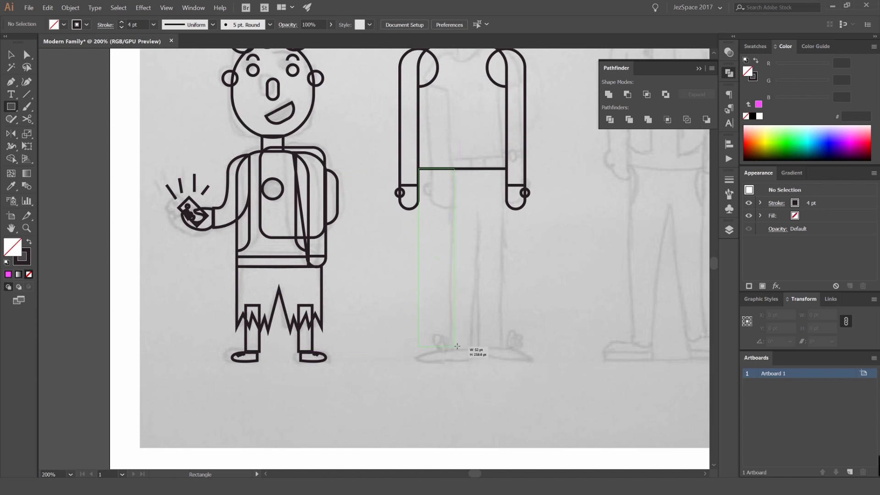
drag(463, 349, 462, 351)
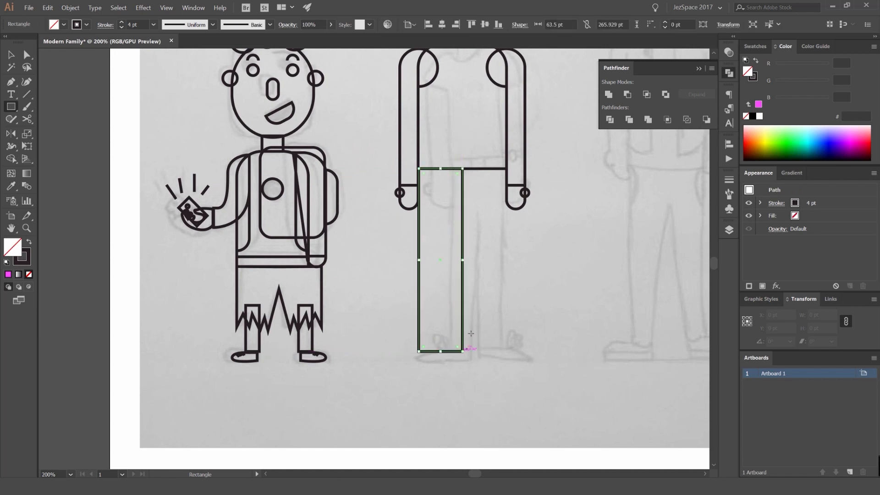
- Taper the leg by moving its lower inner corner 20 pt to the left
key(a)
click(461, 352)
double_click(461, 352)
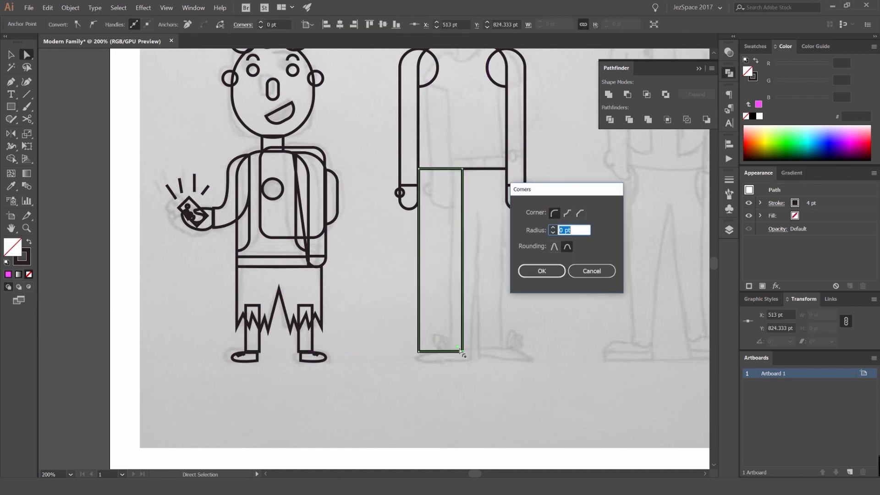
click(591, 271)
key(shift+Left)
key(shift+Left)
key(shift+Left)
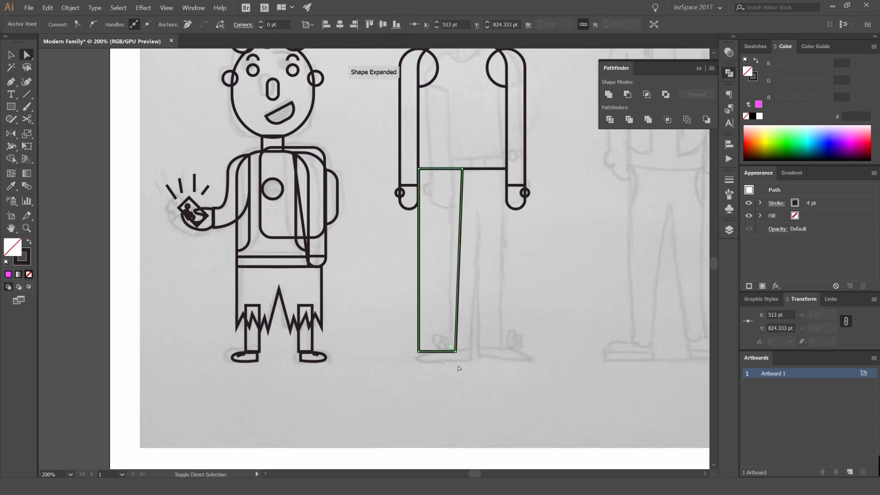
key(shift+Right)
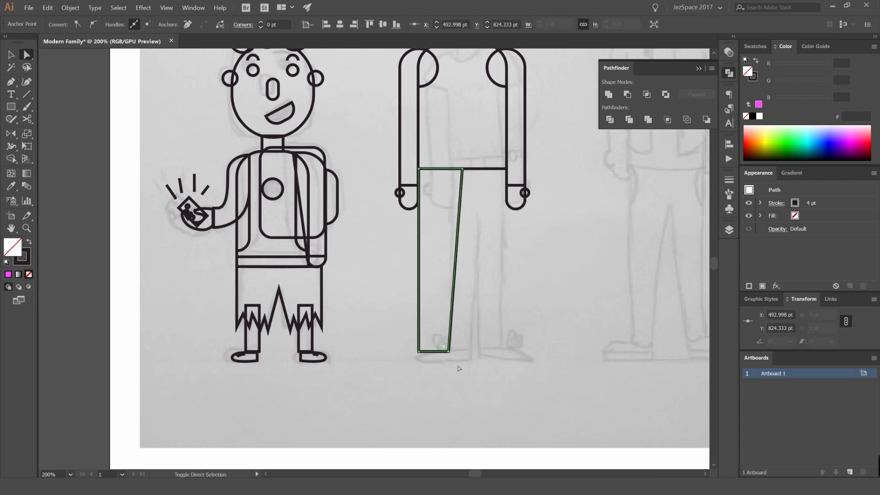
- Cut the leg's inner edge at crotch height and at its top corner, and delete the upper segment
key(c)
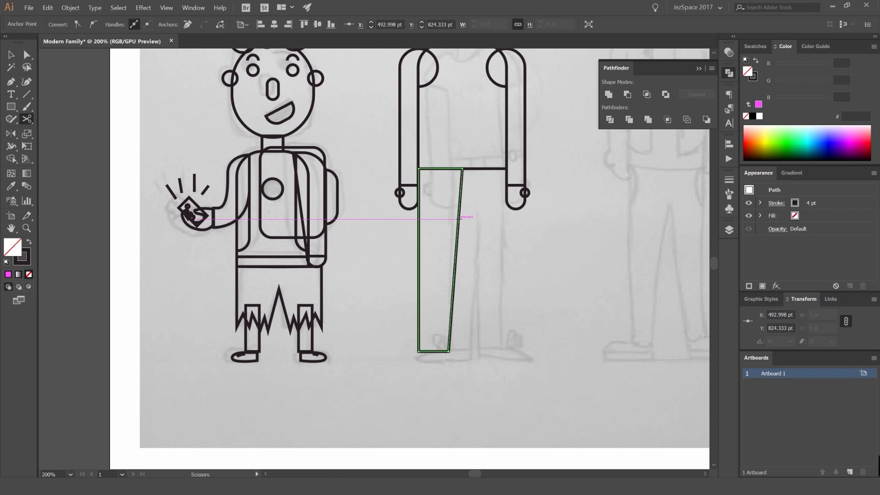
click(462, 168)
key(Delete)
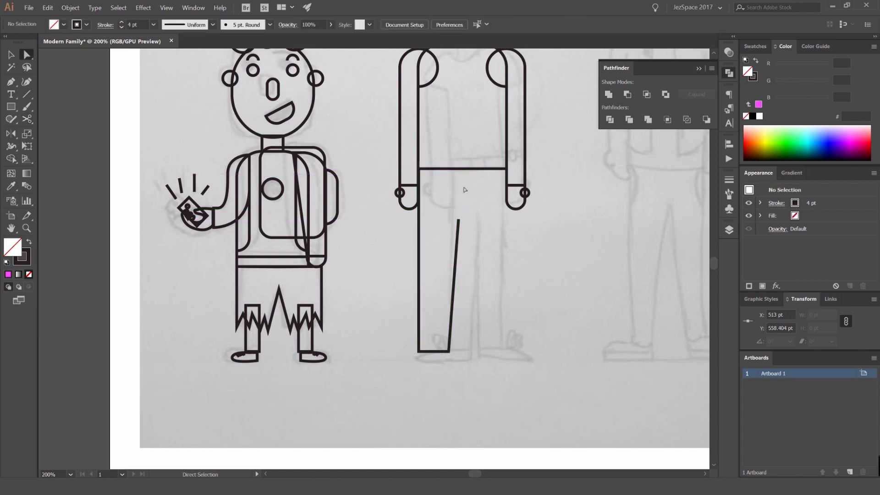
- Shorten the leg by moving its hem up 10 pt
scroll(472, 242, down, 2)
scroll(462, 310, up, 3)
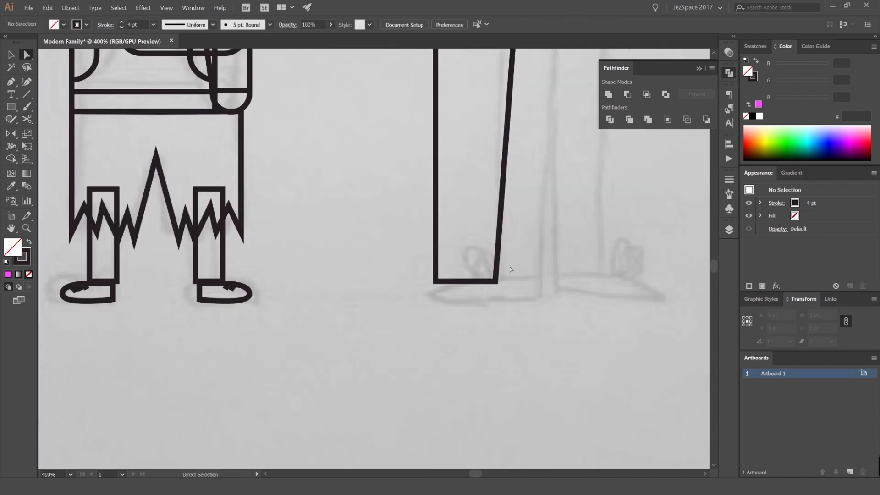
drag(511, 270, 413, 300)
key(shift+Up)
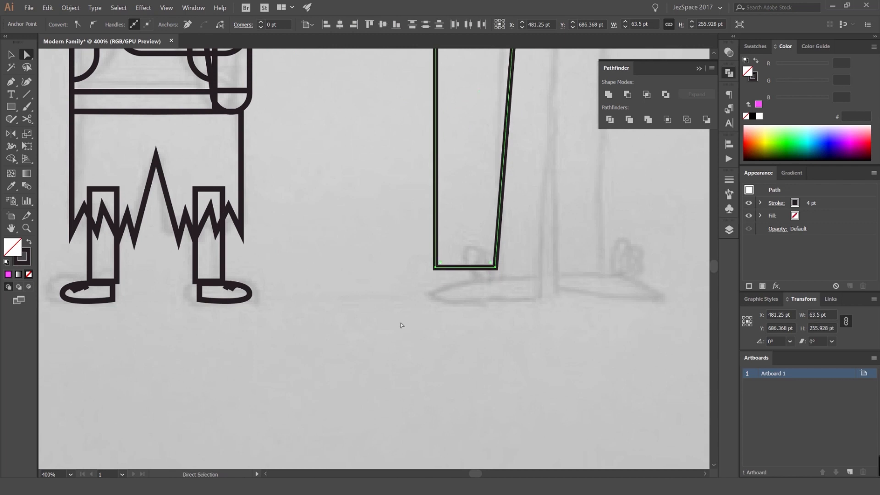
scroll(435, 275, down, 4)
click(460, 249)
- Add a belt rectangle about 16 pt high across the bottom of the torso, between the arms
scroll(451, 176, up, 3)
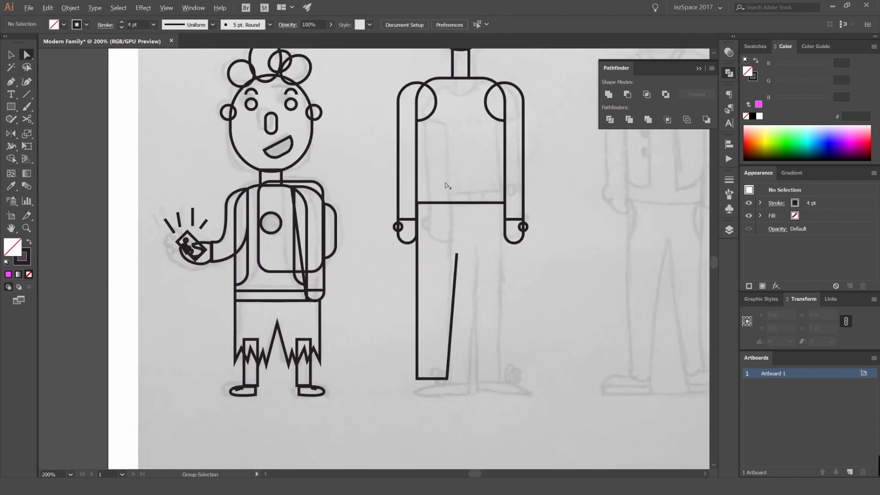
mouse_move(408, 189)
mouse_down()
mouse_move(550, 205)
mouse_move(539, 206)
mouse_up()
key(v)
scroll(481, 185, up, 2)
click(481, 186)
- Draw a buckle rectangle about 22 by 16 pt on the belt and centre it on the belt
key(m)
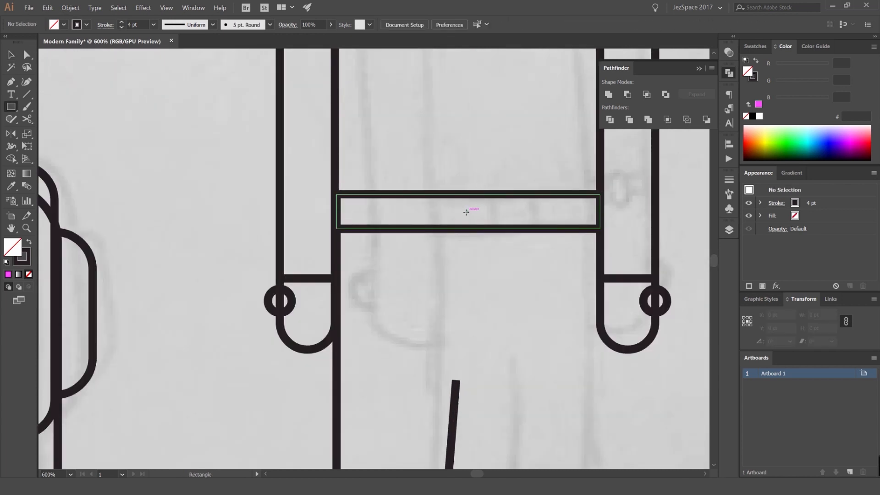
drag(483, 224, 491, 228)
key(v)
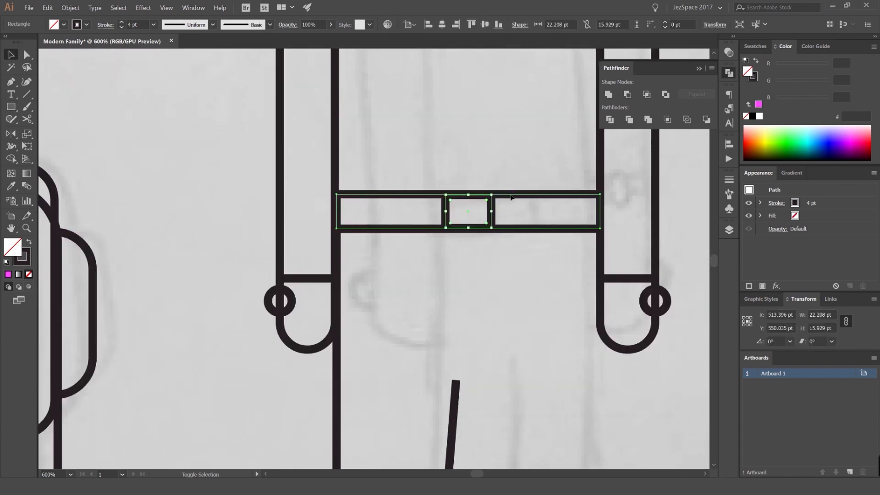
shift+click(509, 196)
click(509, 197)
click(523, 94)
- Resize the belt buckle to about 20 by 17 pt
scroll(492, 210, up, 2)
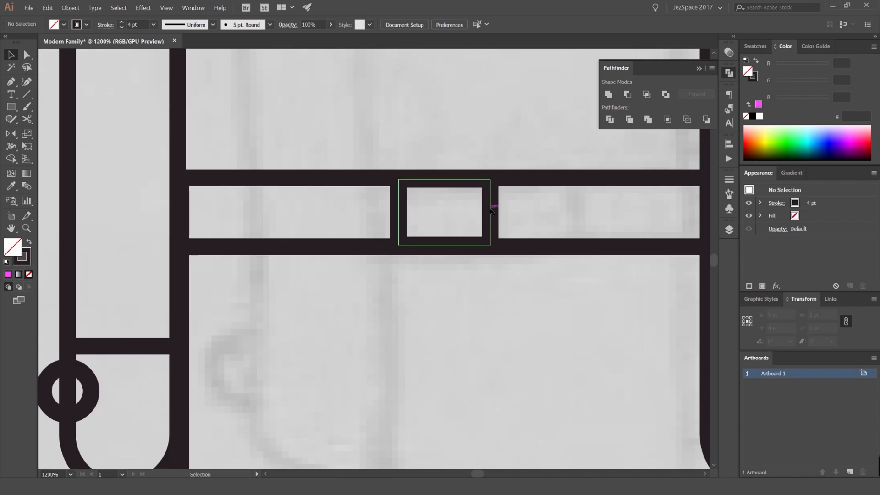
click(492, 205)
scroll(451, 182, up, 2)
drag(437, 178, 452, 154)
scroll(447, 131, down, 2)
click(469, 90)
scroll(470, 91, down, 8)
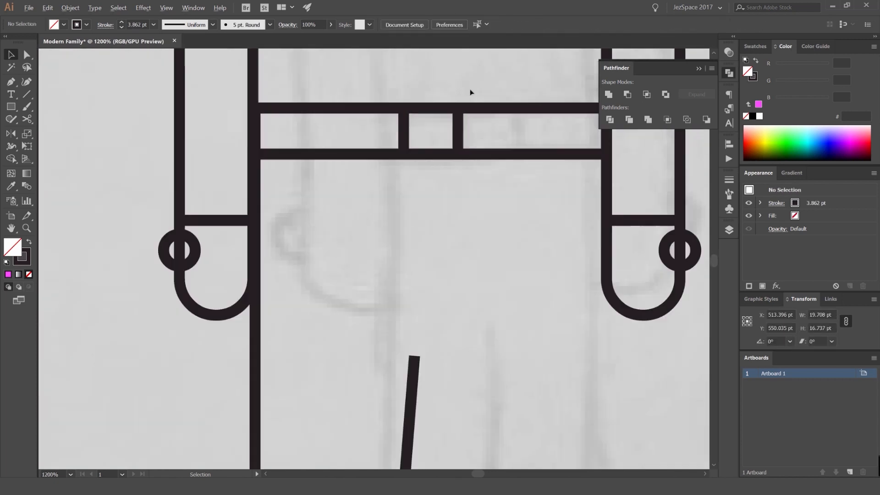
- Start the shoe outline with a Pen segment sloping from the trouser hem down to the toe
scroll(468, 173, up, 3)
scroll(449, 256, up, 4)
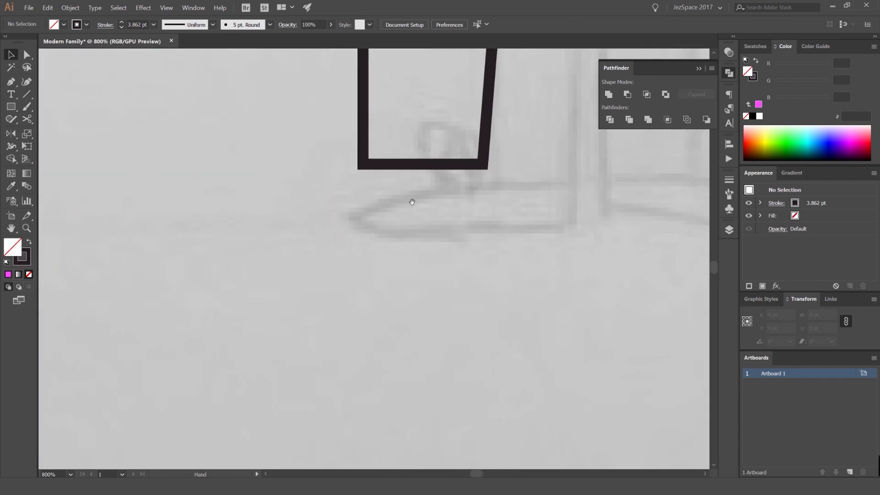
click(395, 164)
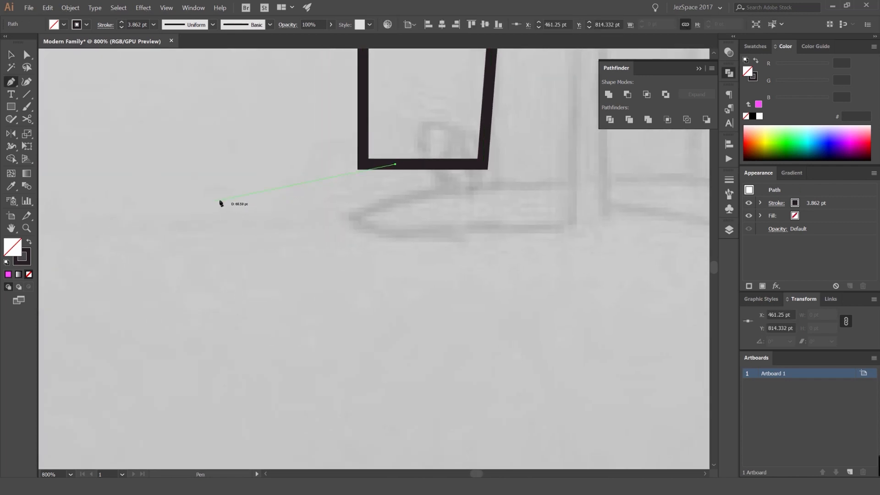
click(203, 211)
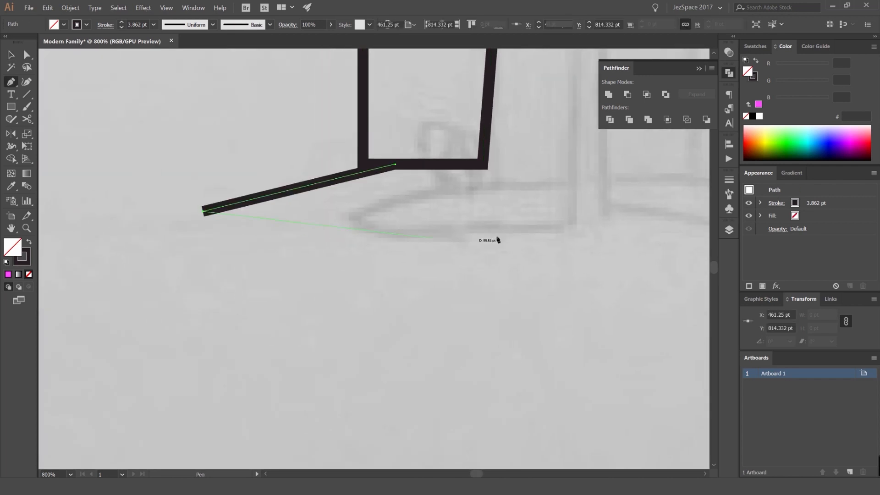
shift+click(471, 224)
click(476, 168)
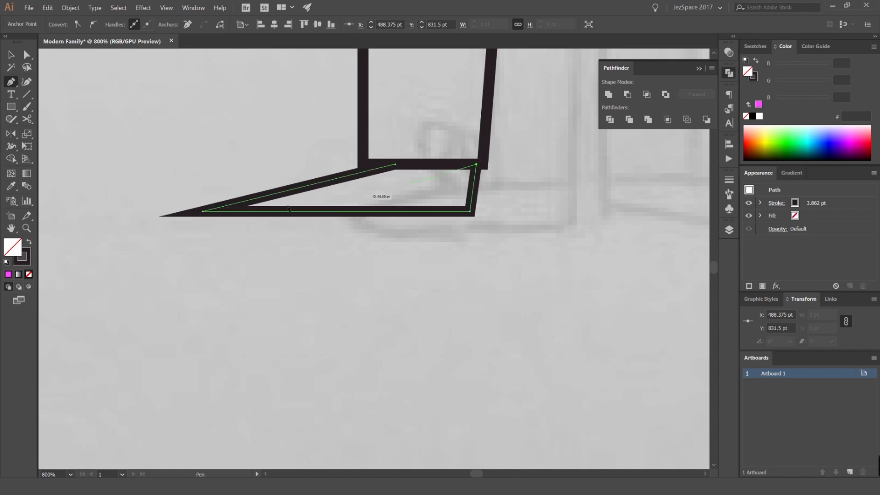
key(ctrl+z)
key(ctrl+z)
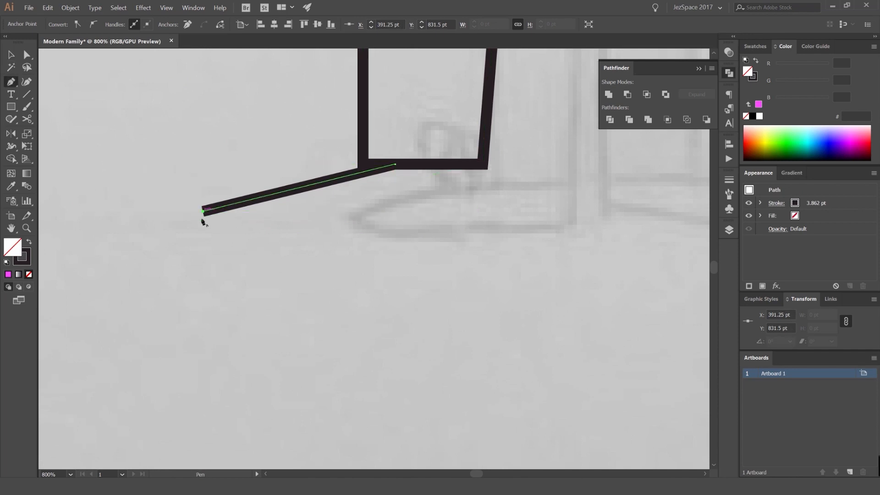
- Continue the shoe outline with a vertical toe edge, a flat sole and a heel edge up to the hem's inner corner
click(204, 248)
shift+click(479, 239)
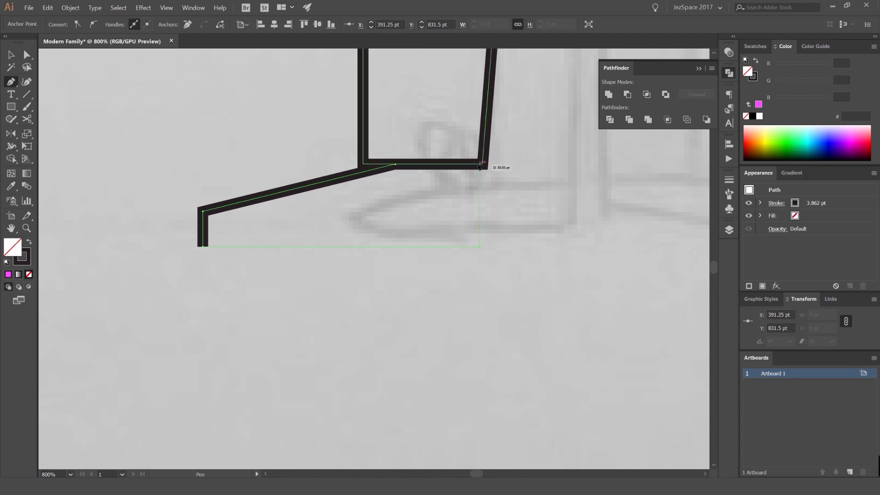
click(482, 164)
- Round the two corners at the toe of the shoe
key(a)
click(312, 204)
click(203, 221)
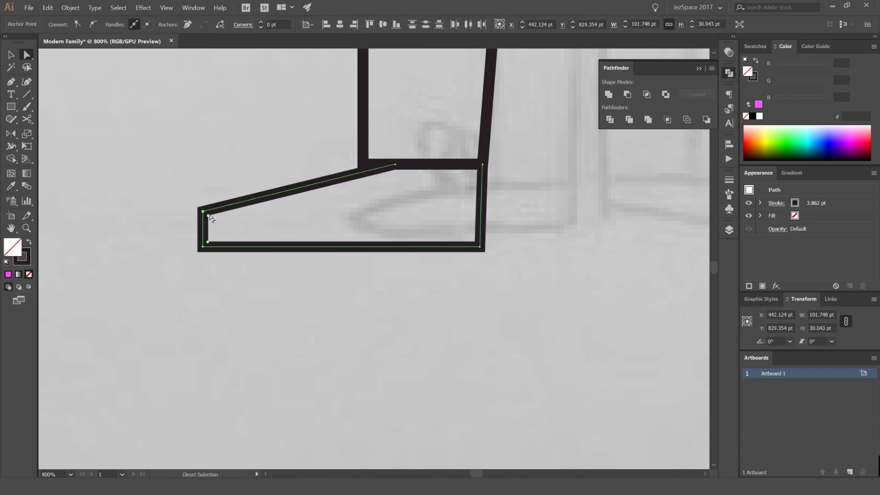
drag(212, 221, 279, 214)
key(v)
click(272, 163)
- Add two overlapping tilted ellipses as a lace bow on the shoe's sloping upper edge
scroll(271, 161, down, 3)
scroll(324, 222, up, 2)
drag(255, 160, 371, 217)
key(v)
click(397, 211)
click(397, 210)
scroll(368, 213, up, 2)
scroll(430, 186, down, 3)
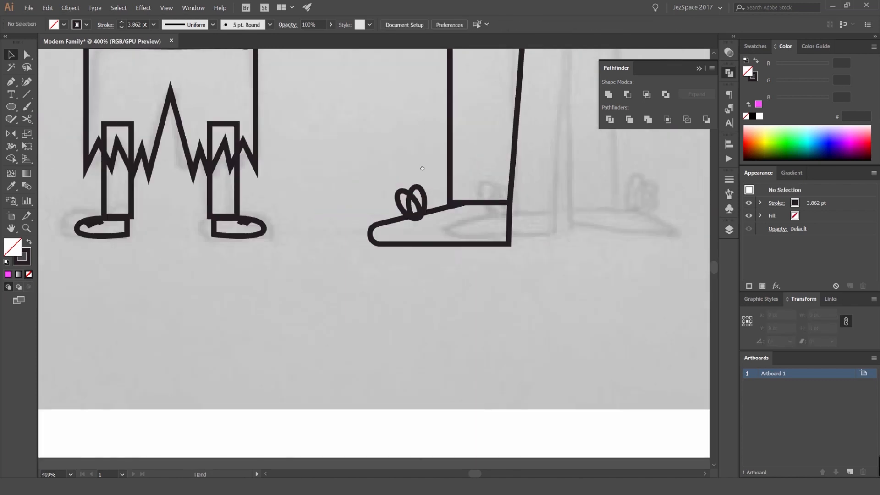
- Enlarge the lace bow and reposition its loops on the shoe's sloping upper edge
scroll(351, 218, up, 2)
drag(359, 212, 400, 208)
click(389, 172)
scroll(372, 157, down, 2)
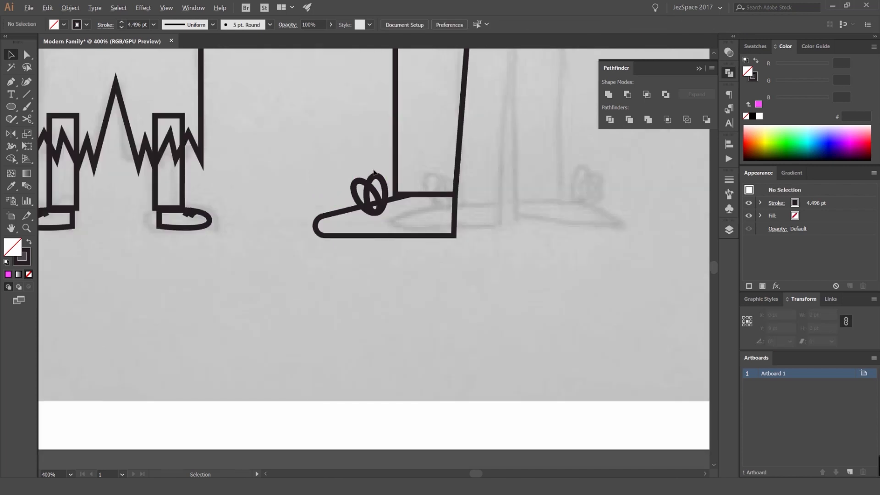
scroll(378, 169, up, 2)
drag(385, 168, 359, 201)
drag(366, 202, 359, 189)
click(369, 149)
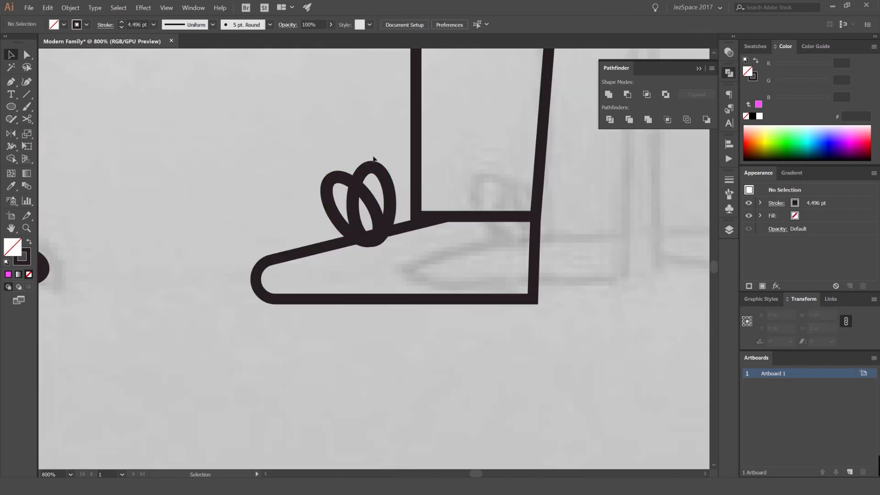
scroll(293, 193, down, 2)
scroll(294, 194, down, 3)
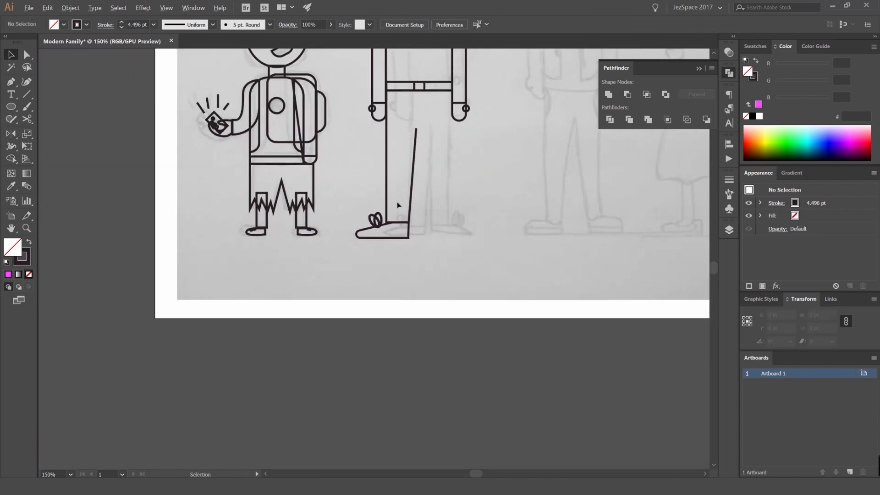
- Nudge the lace bow slightly on the shoe's sloping upper edge
scroll(377, 215, up, 5)
drag(365, 223, 371, 229)
click(373, 193)
scroll(374, 193, down, 5)
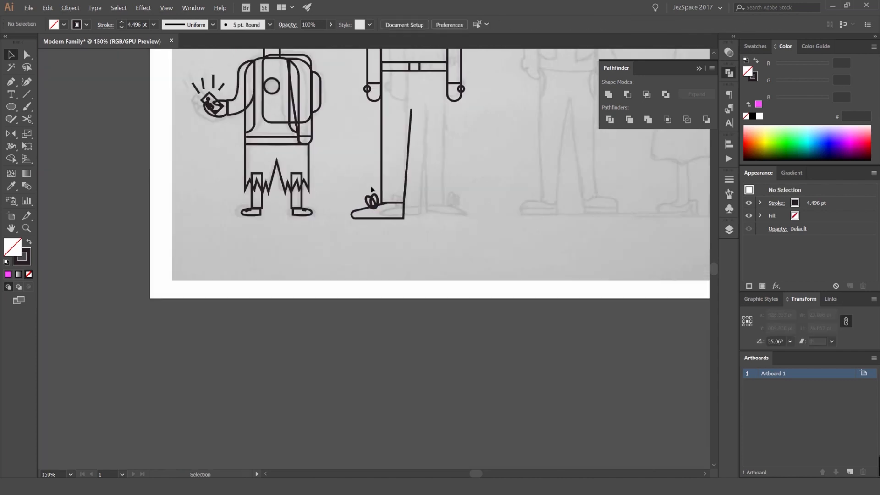
- Reflect a copy of the leg, shoe and bow across a vertical axis through the upper end of the inner leg line
drag(404, 134, 329, 331)
scroll(390, 206, up, 1)
key(o)
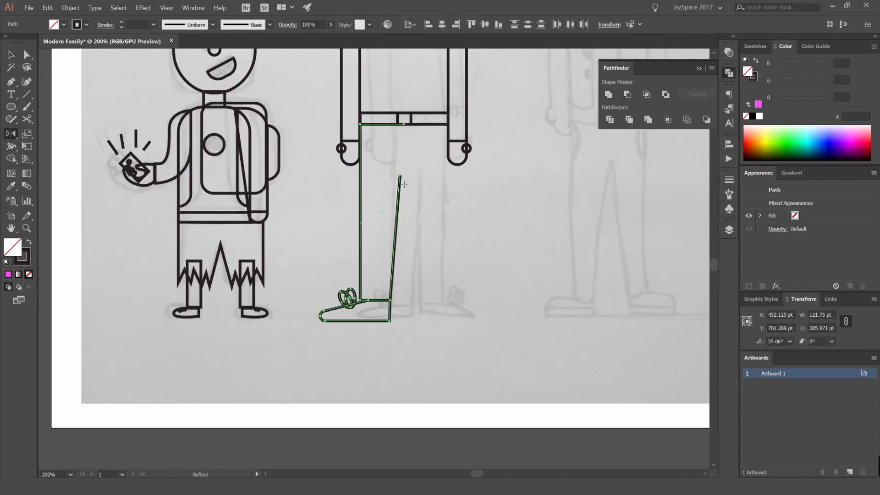
alt+click(400, 175)
click(638, 282)
- Join the original and mirrored leg outlines into a single trouser path
key(v)
drag(415, 163, 427, 178)
key(ctrl+j)
click(513, 200)
key(a)
click(400, 176)
key(ctrl+z)
click(503, 201)
scroll(502, 200, down, 3)
drag(511, 194, 507, 209)
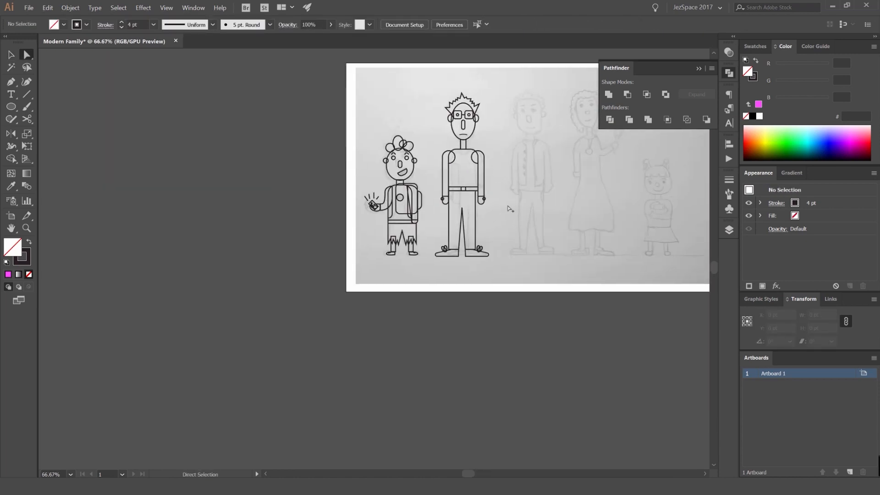
- Widen the trousers to 127 pt by extending their right edge to line up with the torso and belt
scroll(490, 165, up, 1)
scroll(490, 165, up, 1)
scroll(493, 154, down, 1)
drag(498, 134, 481, 173)
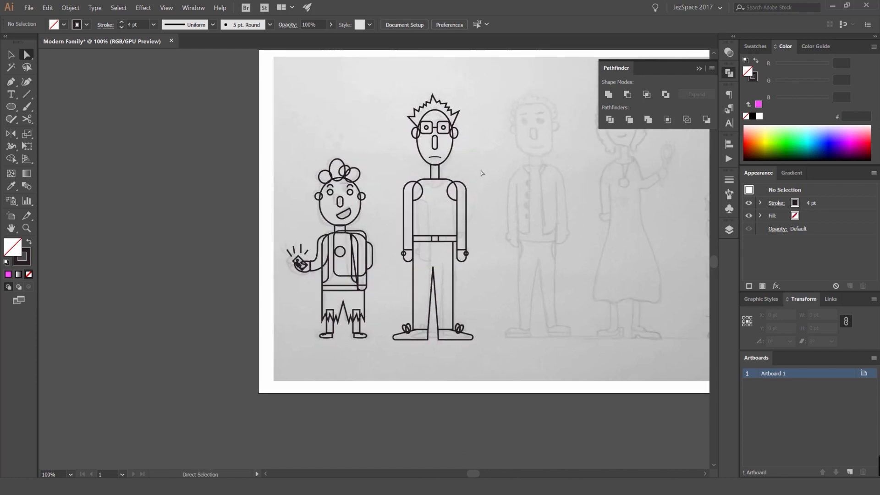
scroll(453, 245, up, 3)
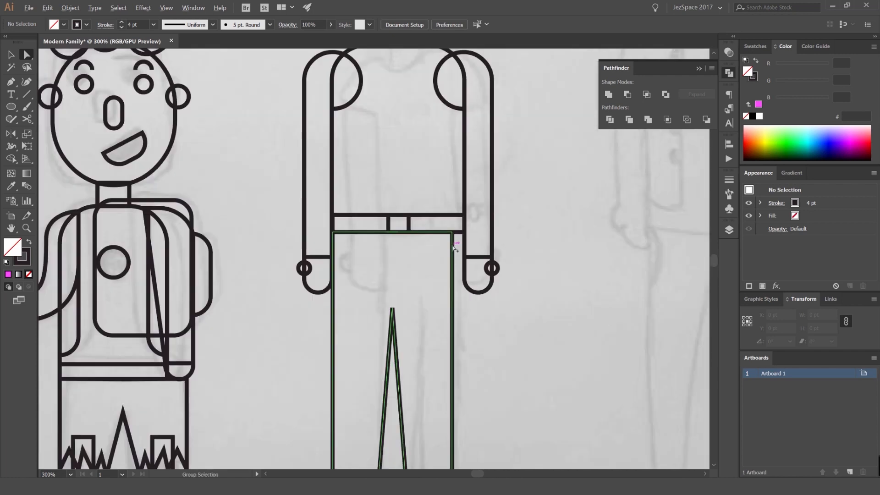
key(v)
click(453, 281)
drag(454, 346, 438, 214)
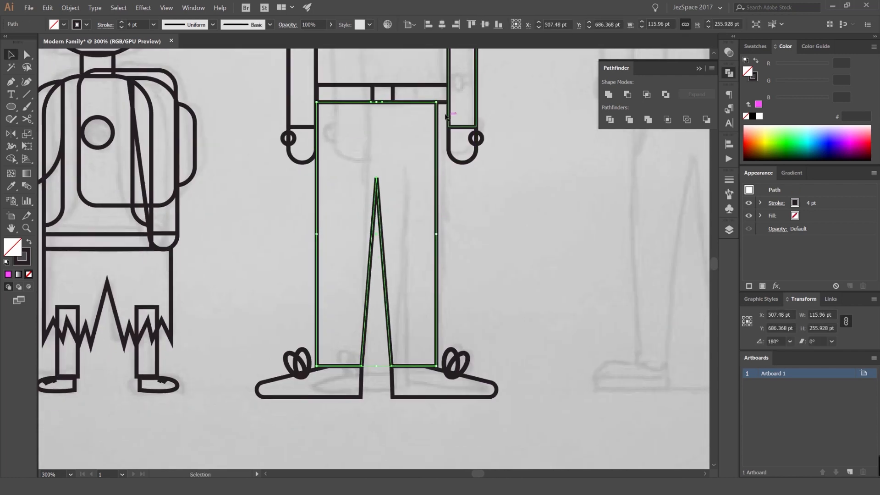
scroll(446, 117, up, 3)
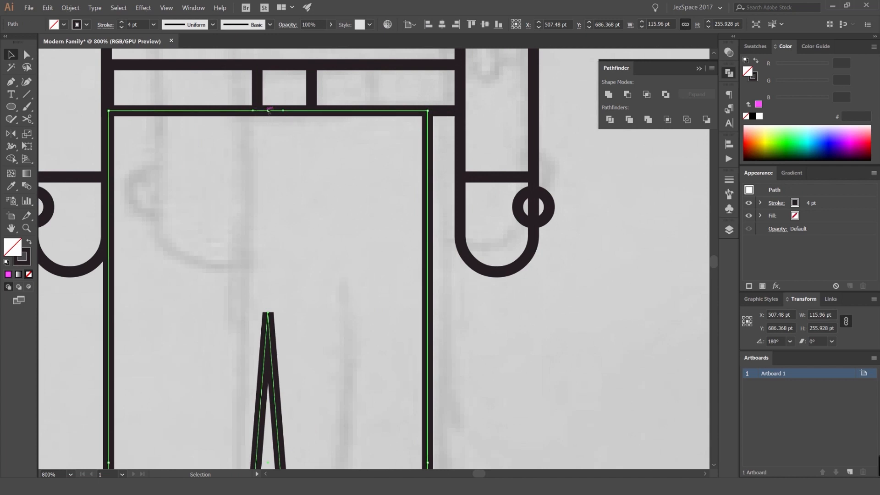
scroll(376, 158, down, 2)
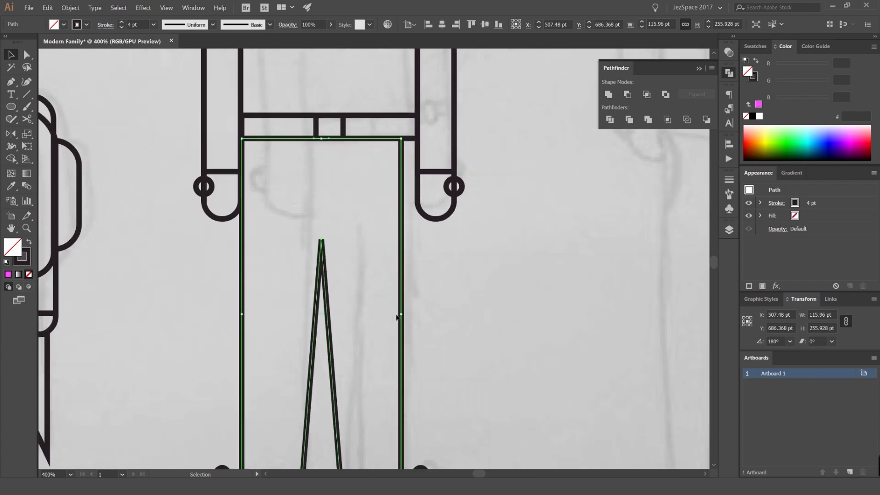
drag(401, 314, 378, 223)
scroll(401, 122, up, 3)
scroll(461, 300, down, 4)
- Turn off Snap to Point and switch the view to Overprint Preview
click(166, 8)
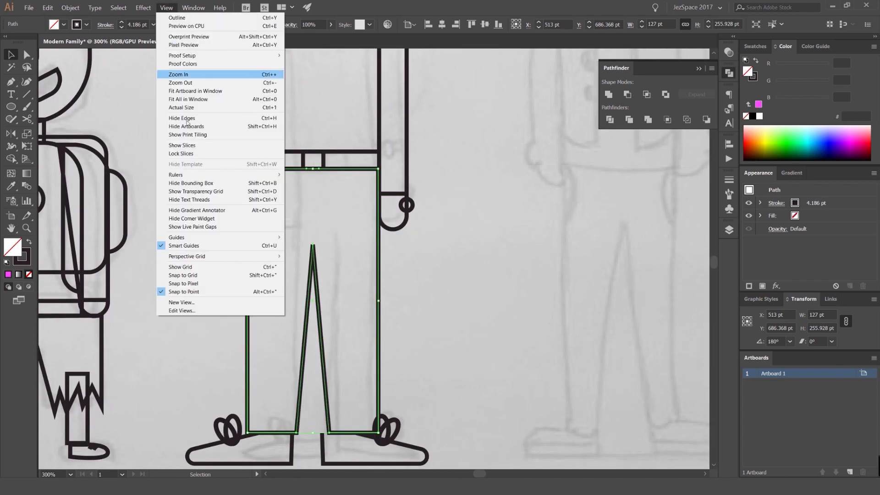
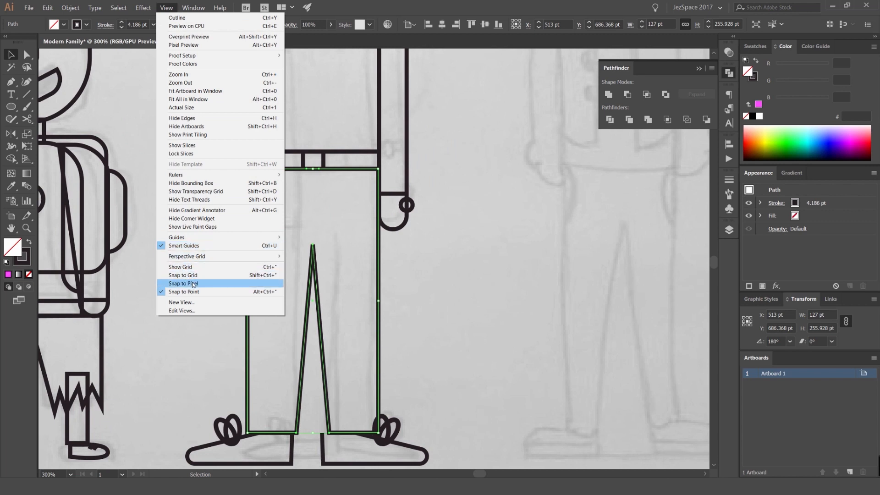
click(269, 292)
click(398, 383)
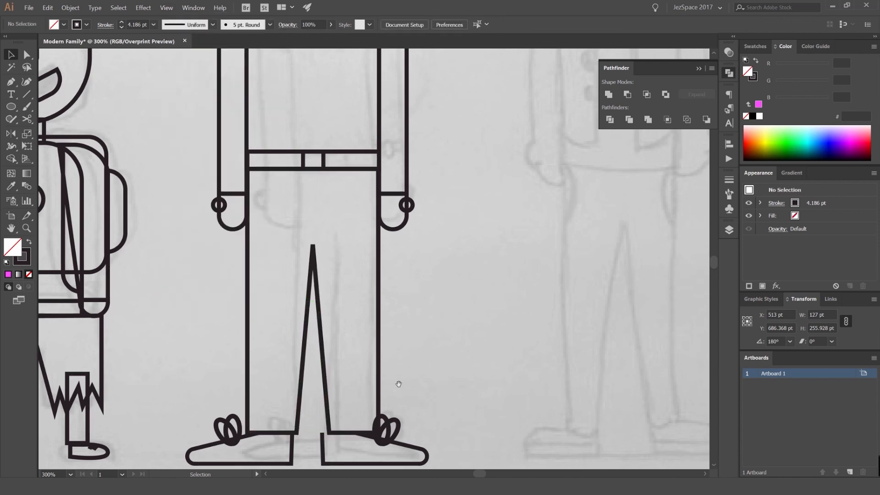
- Shift the right shoe and its bow sideways so the heel edge meets the inner corner of the widened trouser hem
drag(385, 381, 411, 259)
drag(464, 300, 403, 341)
scroll(402, 339, up, 4)
scroll(390, 305, up, 2)
drag(369, 274, 399, 274)
key(Right)
key(Right)
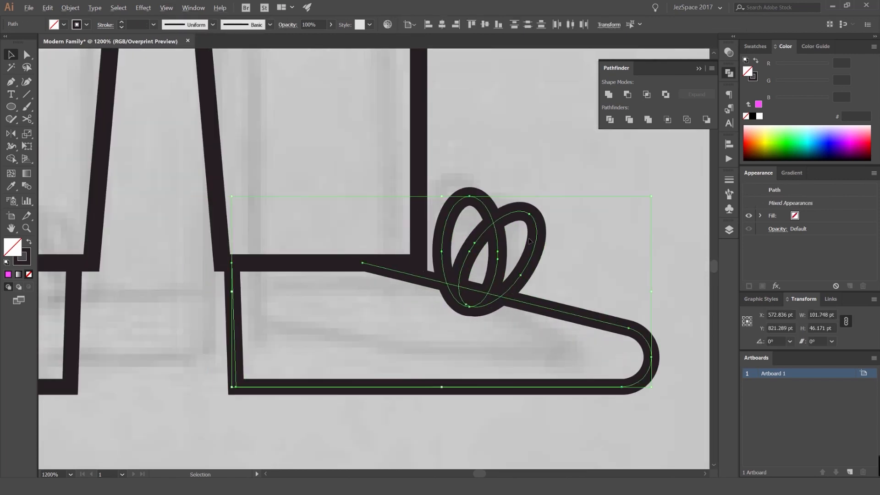
scroll(530, 242, down, 4)
click(555, 226)
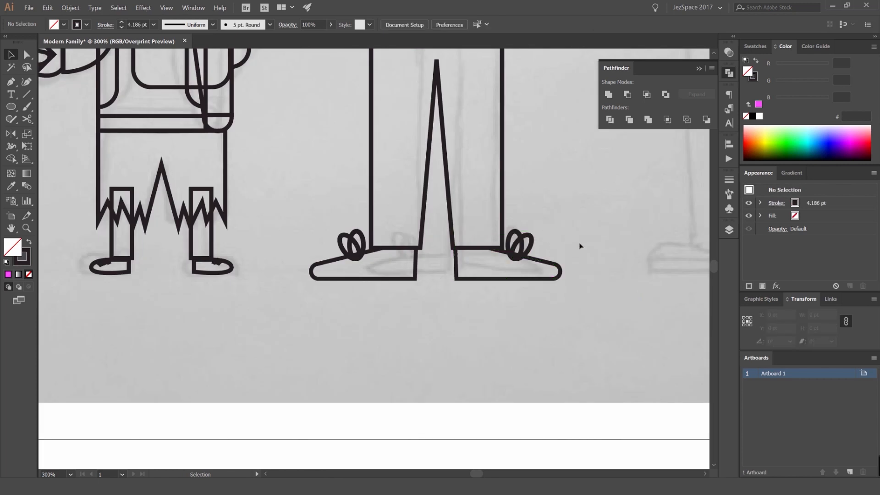
scroll(580, 246, down, 4)
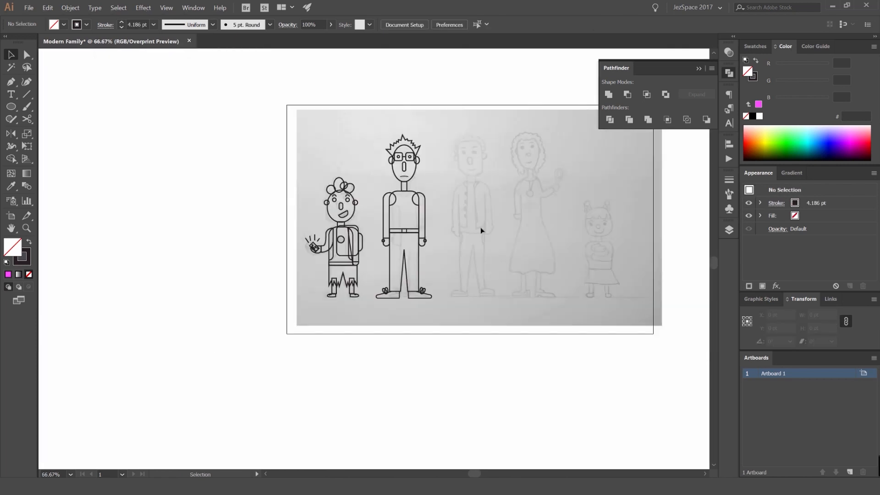
- Lock the Teen layer and create a new layer above it, named for the dad character
click(728, 229)
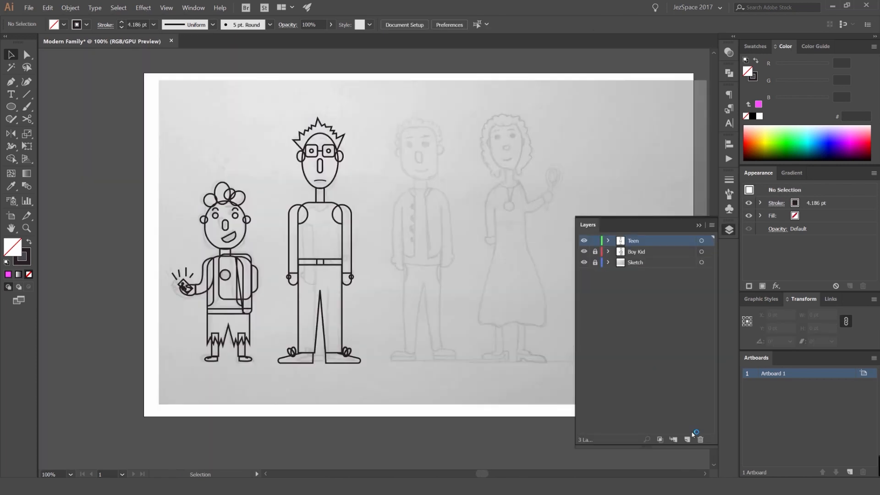
click(683, 435)
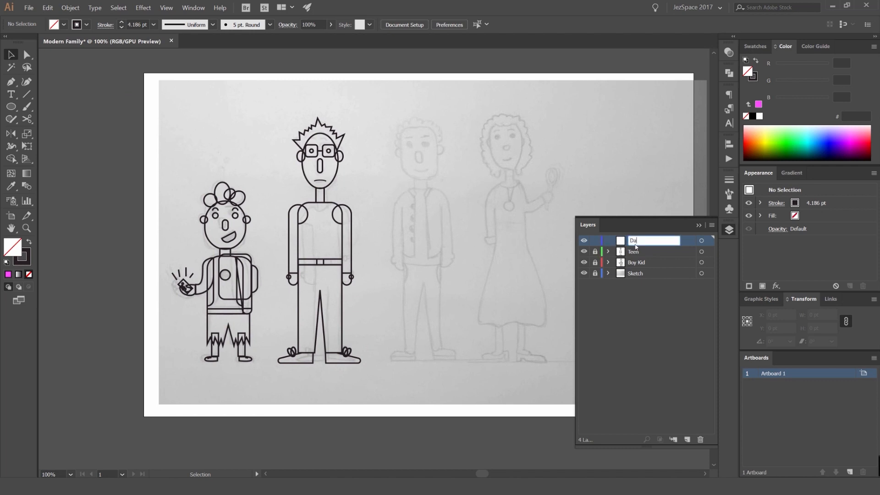
click(698, 225)
- Draw a rectangle of about 95 by 147 pt over the third character's head and fully round its corners to 47.67 pt
scroll(447, 204, up, 2)
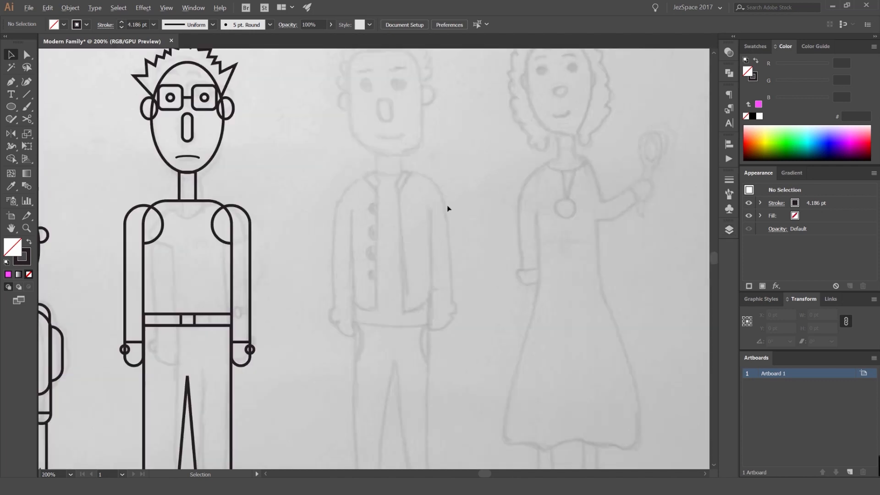
drag(447, 185, 456, 111)
key(m)
drag(418, 174, 429, 265)
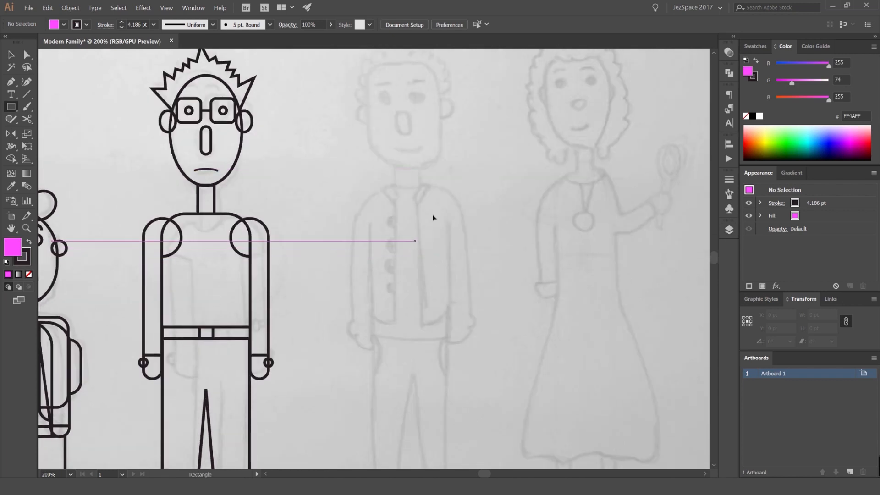
key(v)
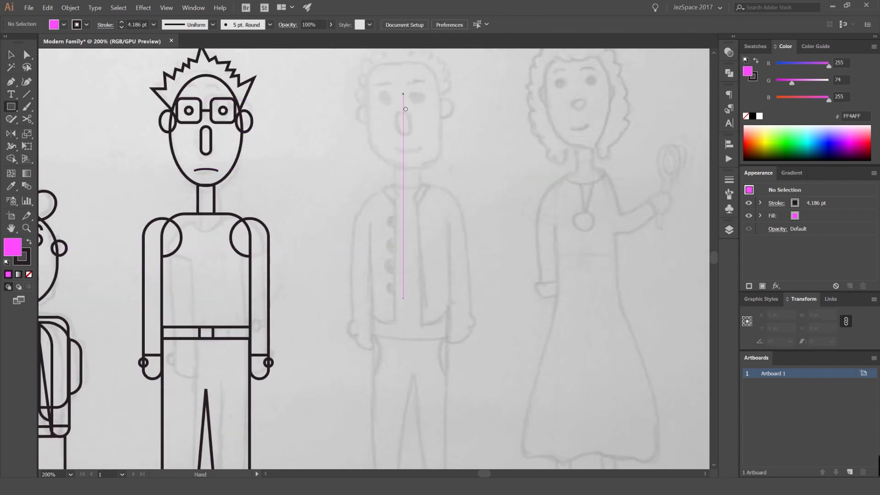
key(ctrl+plus)
drag(402, 172, 453, 249)
key(a)
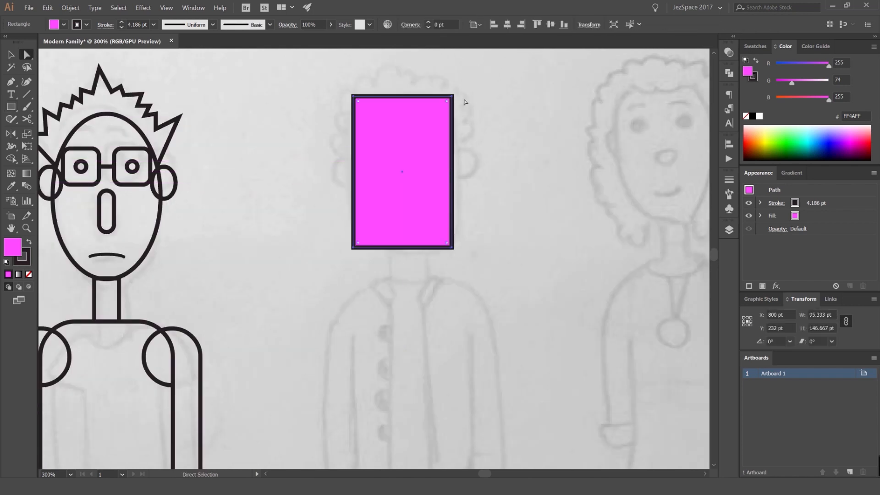
drag(444, 106, 406, 147)
- Clear the head shape's fill, leaving only its dark outline over the sketch
click(754, 46)
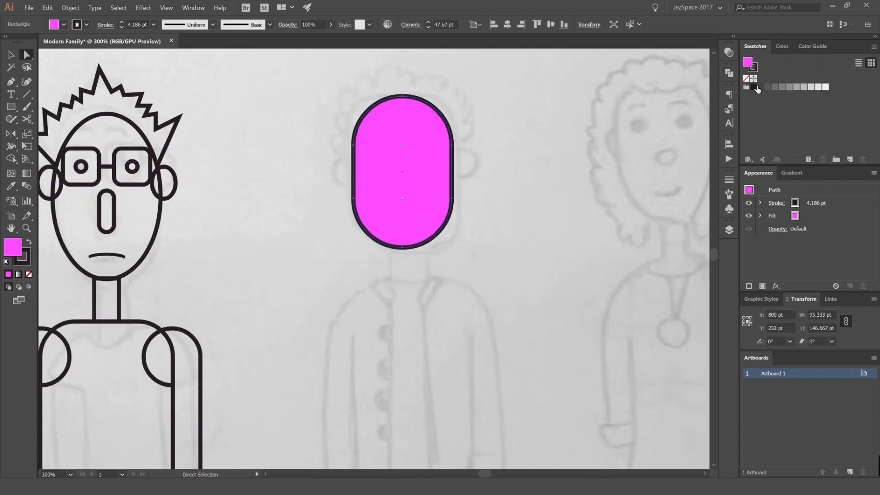
click(824, 88)
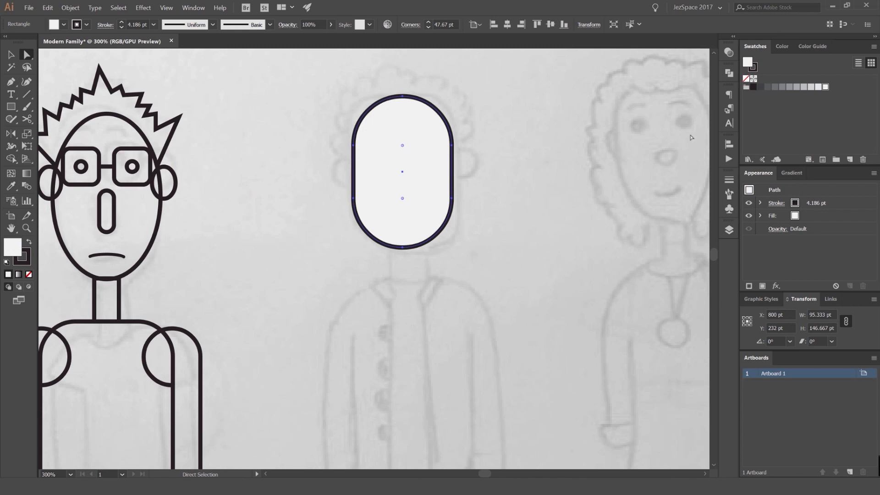
click(486, 141)
scroll(454, 144, up, 1)
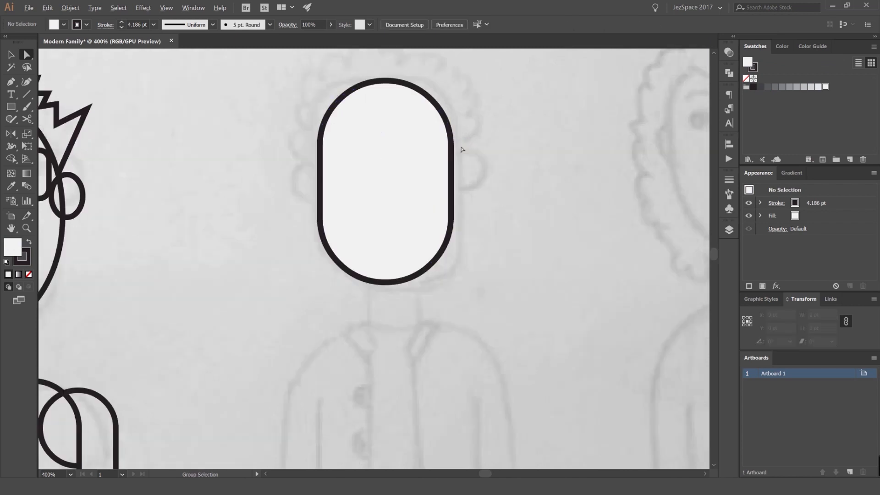
click(380, 202)
key(slash)
click(507, 142)
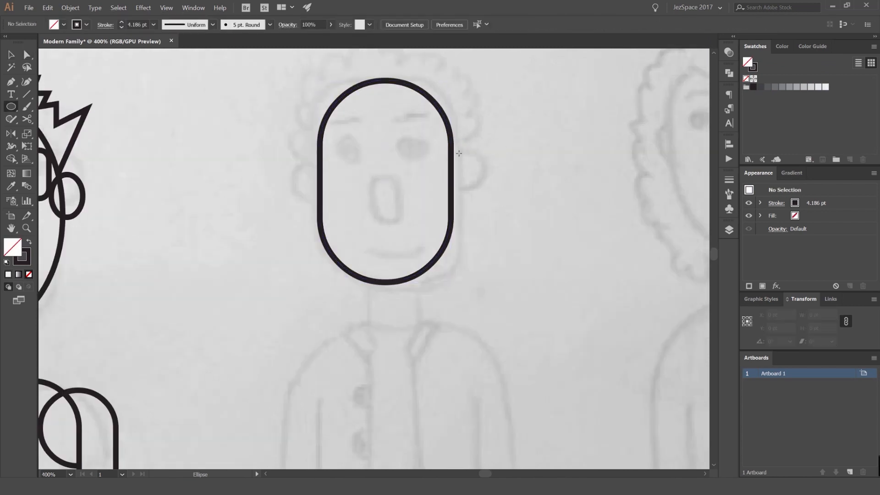
- Draw an ellipse of about 31 by 26 pt overlapping the head's right edge as an ear
key(l)
mouse_move(451, 174)
mouse_down()
mouse_move(476, 182)
mouse_move(485, 173)
mouse_move(484, 146)
mouse_move(240, 151)
mouse_up()
key(v)
scroll(485, 161, up, 2)
click(492, 143)
click(488, 139)
key(ctrl+z)
- Reflect a copy of the ear to the other side of the head across the head's vertical centre line
key(o)
drag(296, 102, 369, 194)
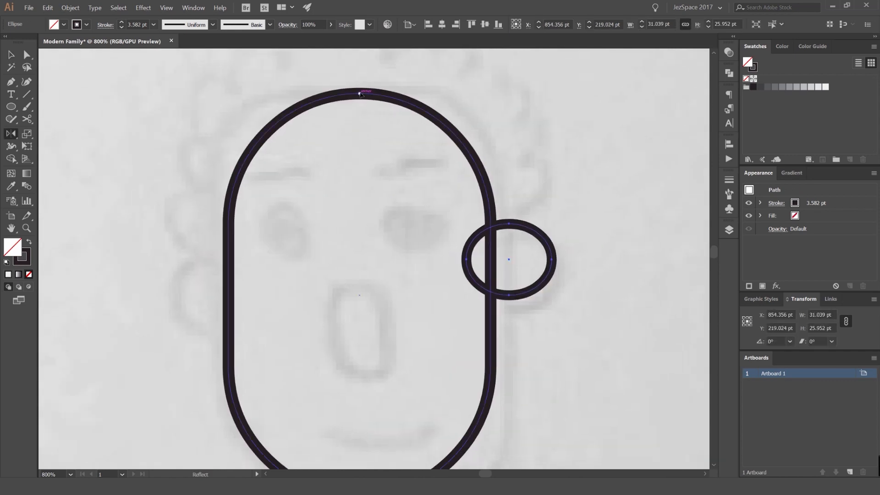
alt+click(360, 93)
click(632, 281)
key(v)
click(335, 228)
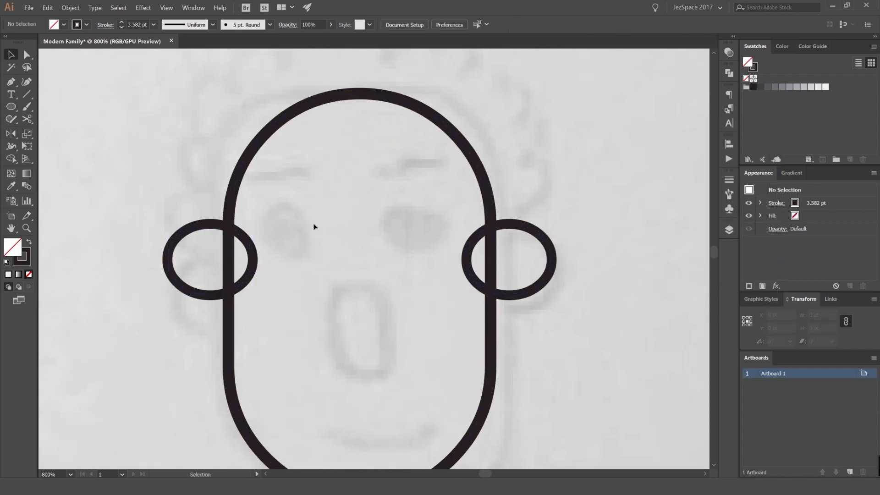
- Draw a circle of about 16.75 pt over the sketched left eye
scroll(313, 227, down, 4)
drag(285, 230, 337, 196)
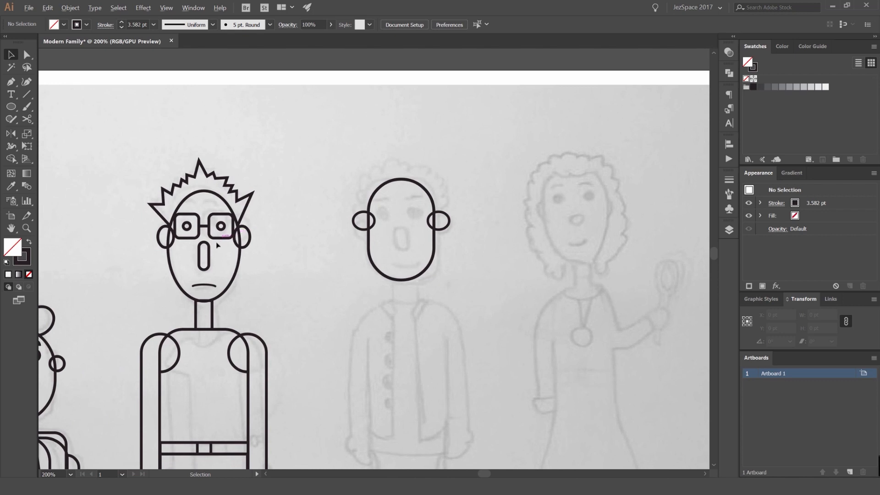
scroll(375, 208, up, 4)
key(k)
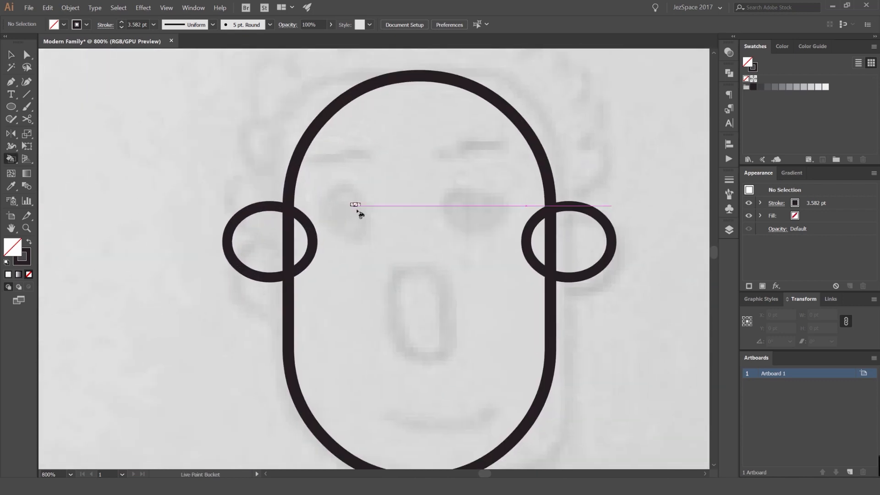
key(l)
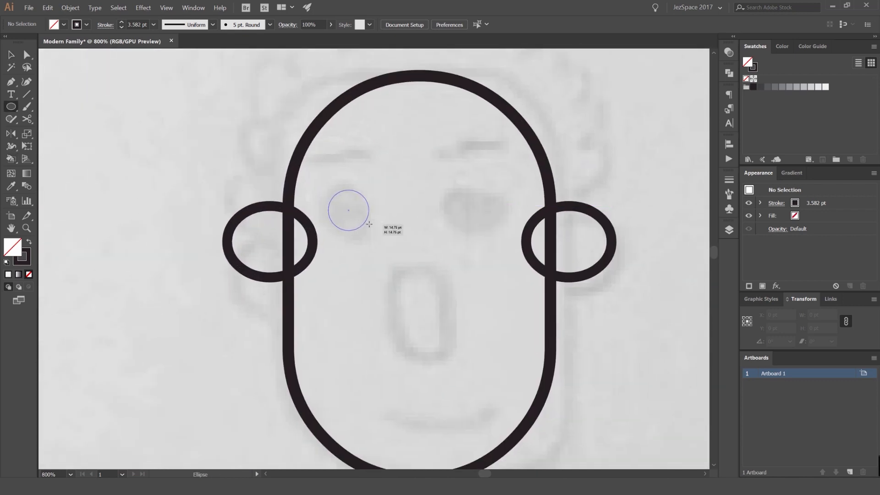
drag(369, 224, 372, 227)
key(v)
click(432, 212)
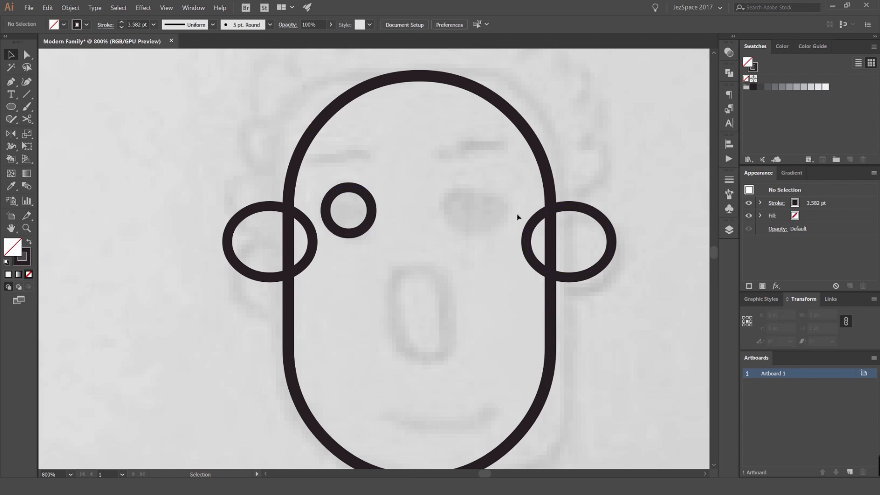
scroll(410, 193, right, 1)
alt+drag(372, 204, 484, 203)
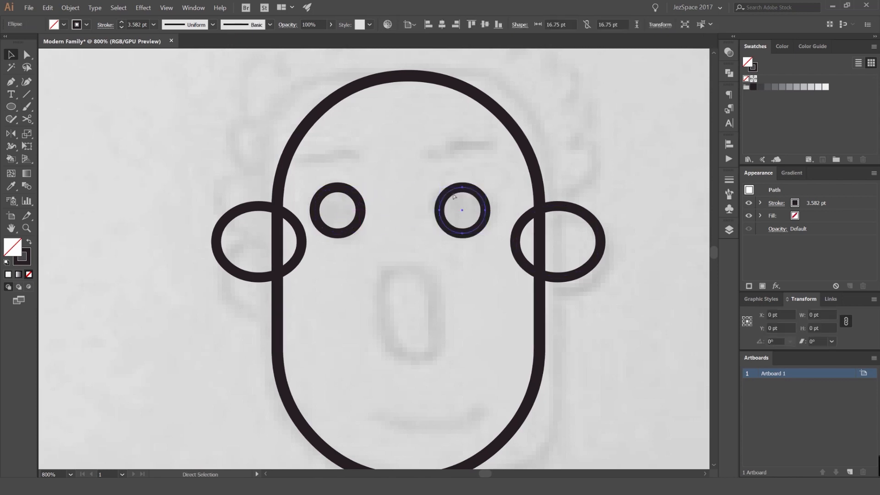
key(ctrl+z)
- Reflect a copy of the eye circle across the head's vertical centre line to make the right eye
key(o)
alt+click(408, 76)
click(654, 283)
key(v)
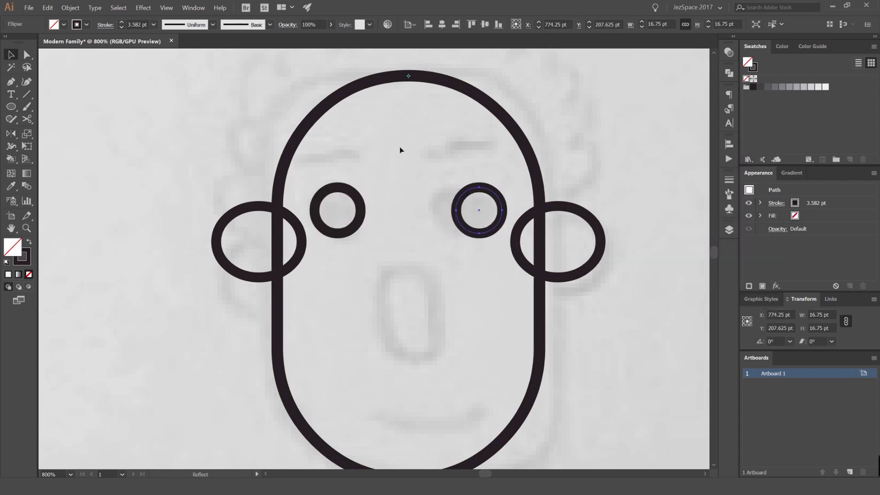
click(400, 150)
- Draw a short horizontal line with the Pen tool above the left eye as an eyebrow
scroll(321, 213, down, 4)
scroll(357, 188, up, 6)
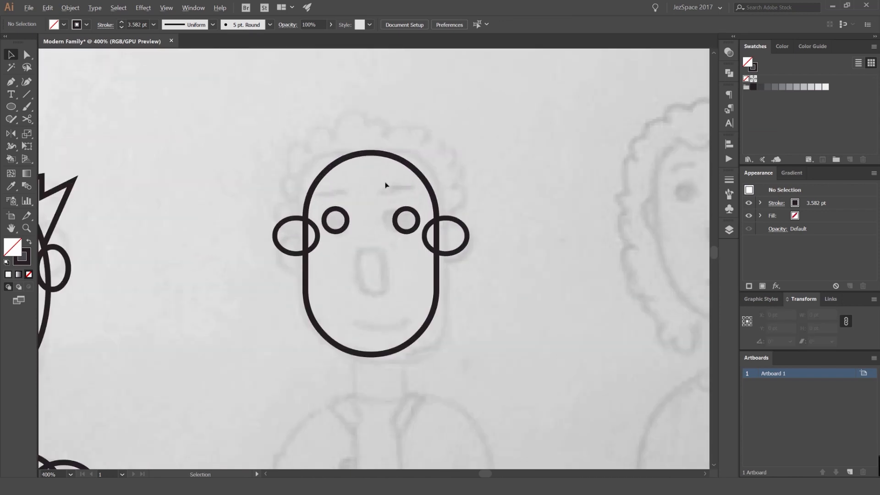
key(p)
click(256, 202)
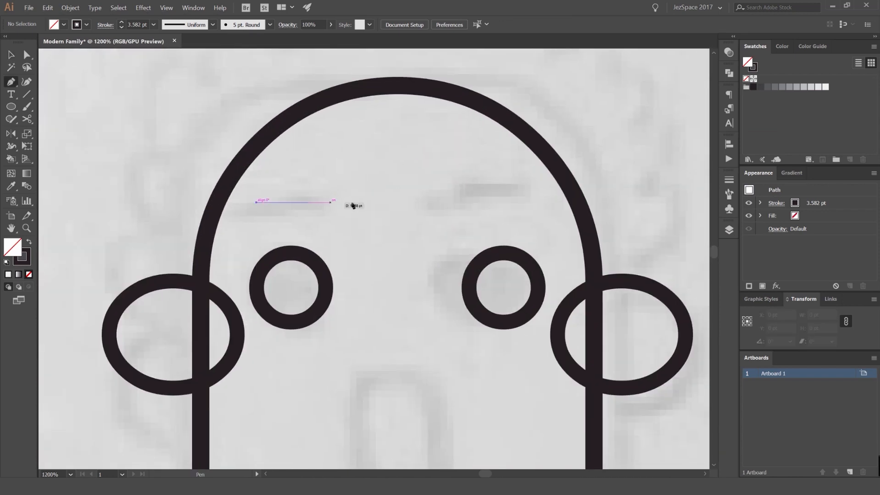
click(340, 202)
key(v)
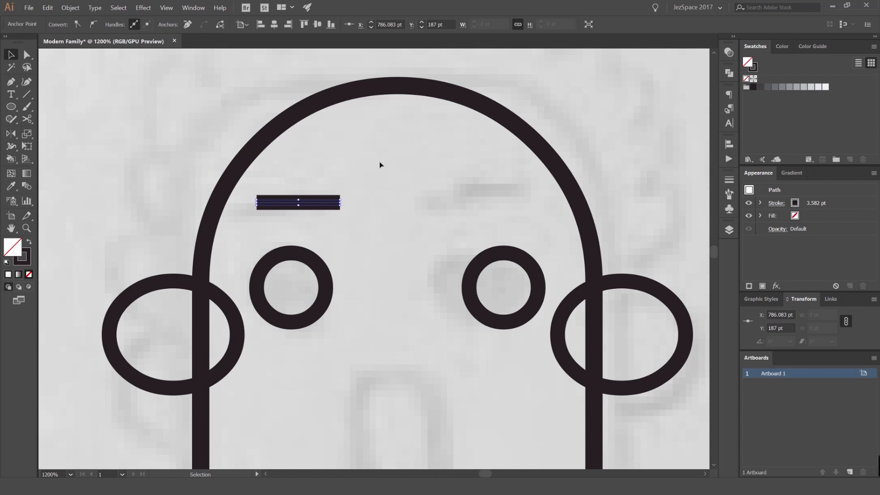
- Reflect a copy of the eyebrow line across the dad's head's vertical centre line to make the other eyebrow
key(o)
alt+click(398, 85)
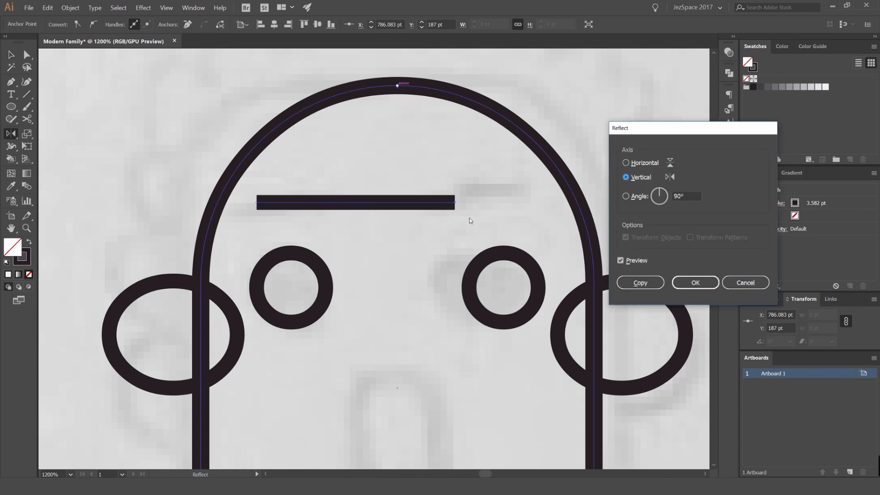
key(Escape)
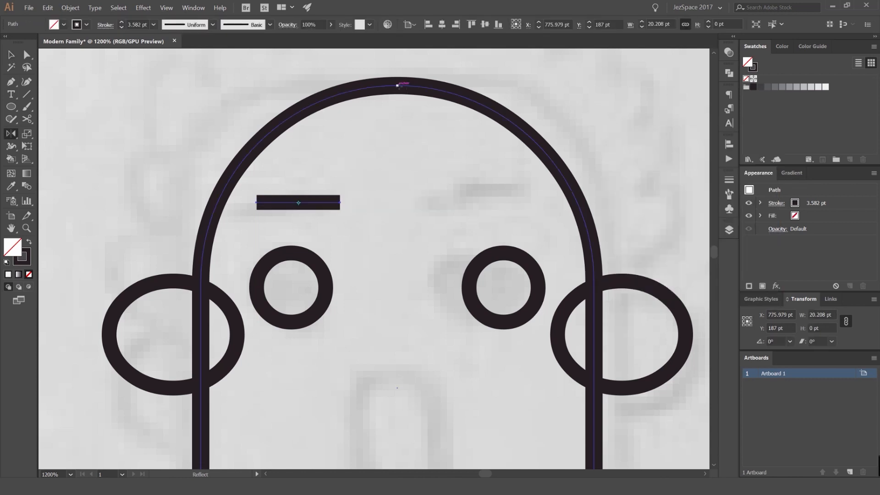
alt+click(397, 85)
click(624, 283)
key(v)
click(450, 156)
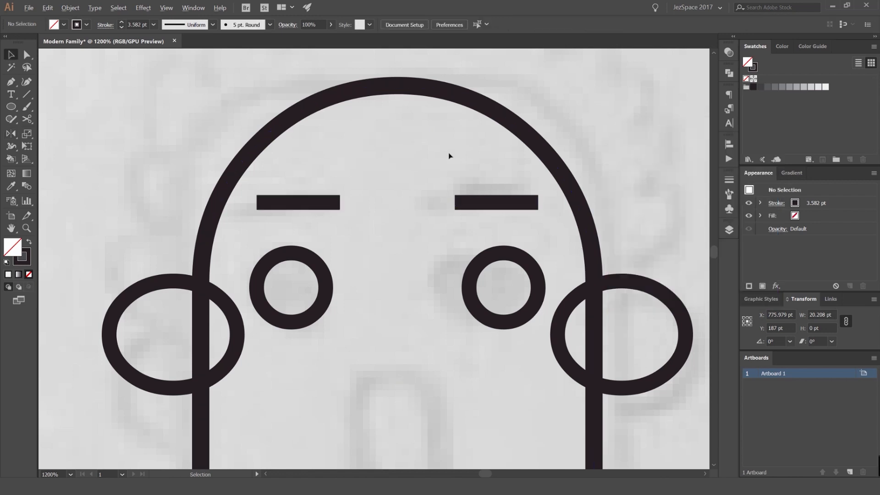
- Draw a neck rectangle just below the dad's chin and centre it horizontally on the head
scroll(450, 155, down, 6)
scroll(457, 193, up, 1)
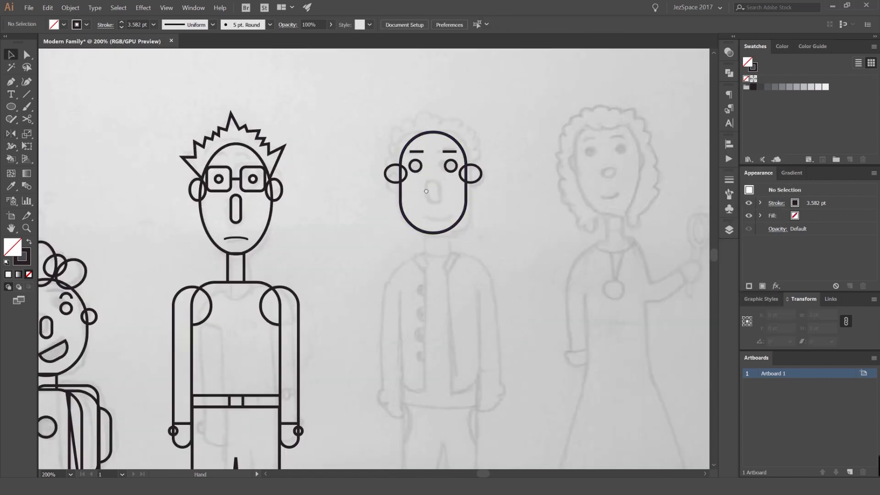
scroll(426, 191, up, 3)
key(m)
drag(367, 206, 419, 249)
key(v)
shift+click(428, 189)
click(428, 25)
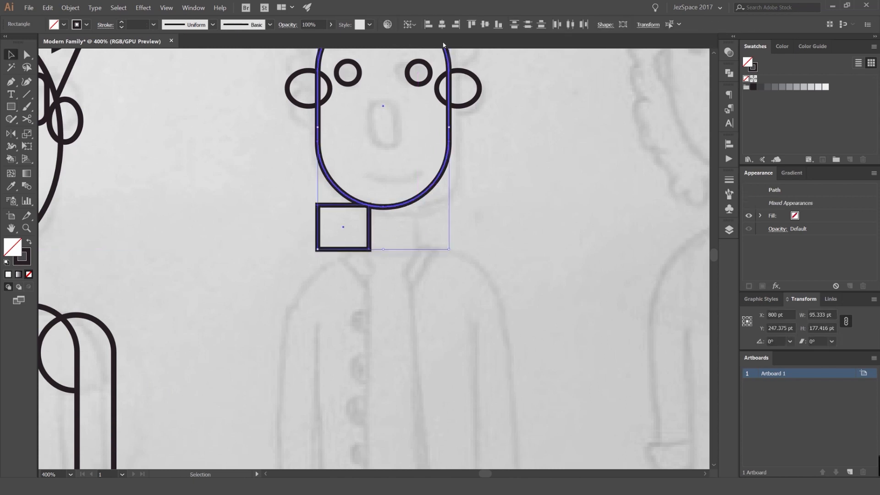
click(442, 24)
click(512, 112)
- Draw a rectangle about 139 pt wide and 194 pt high below the neck as the dad's torso, centred on it
scroll(496, 233, down, 2)
scroll(496, 234, up, 2)
drag(450, 244, 462, 112)
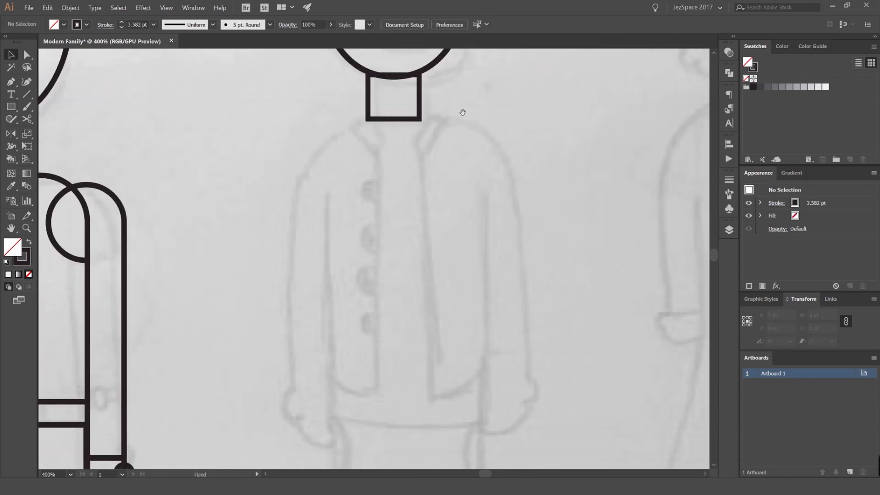
scroll(462, 112, down, 1)
key(m)
mouse_move(354, 115)
mouse_down()
mouse_move(454, 319)
mouse_move(481, 315)
mouse_up()
key(v)
scroll(428, 108, up, 3)
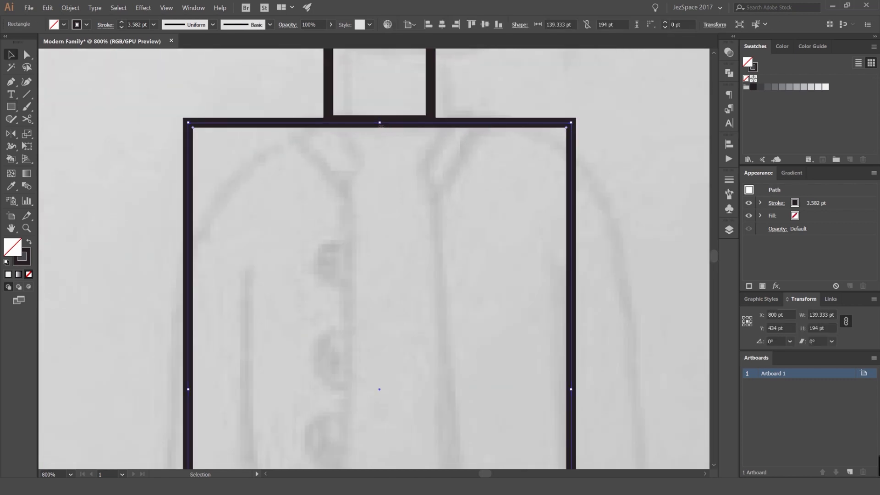
- Round the two top corners of the torso rectangle into wide shoulder curves
drag(380, 125, 442, 153)
scroll(496, 99, down, 3)
click(496, 100)
key(a)
click(524, 106)
shift+click(382, 108)
click(490, 153)
key(v)
scroll(488, 161, up, 1)
scroll(450, 192, down, 4)
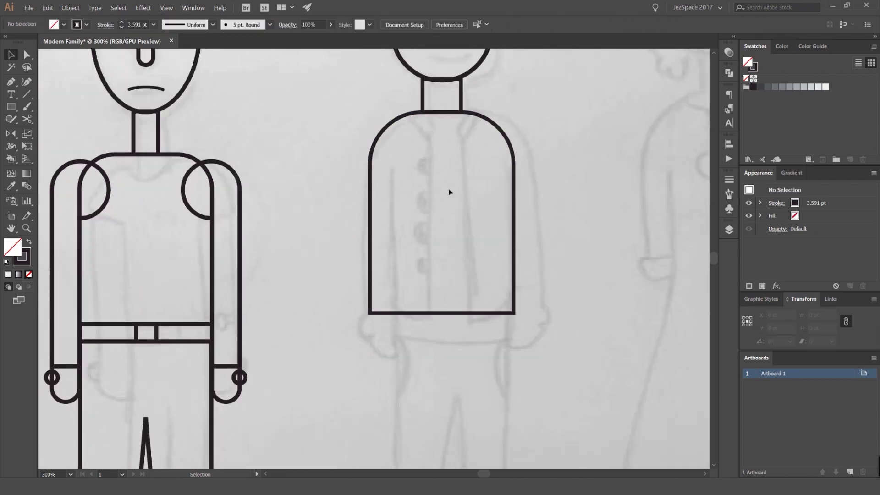
- Copy the teen's right-hand arm, with its hand and thumb circle, over beside the dad's torso
scroll(450, 192, up, 2)
scroll(362, 297, up, 3)
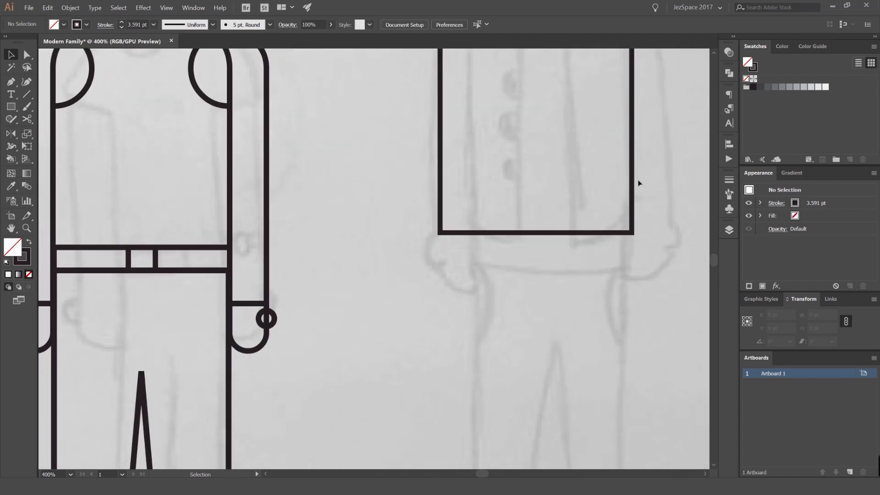
scroll(373, 246, up, 2)
click(729, 228)
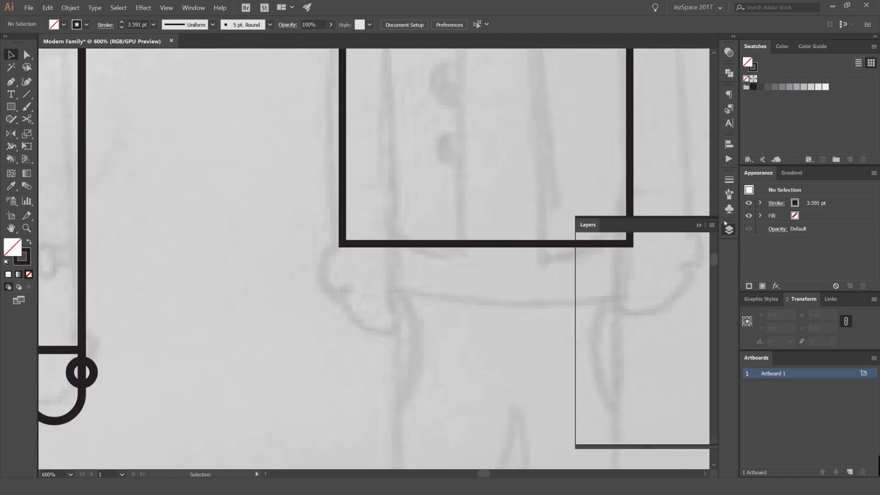
scroll(405, 264, down, 2)
click(243, 320)
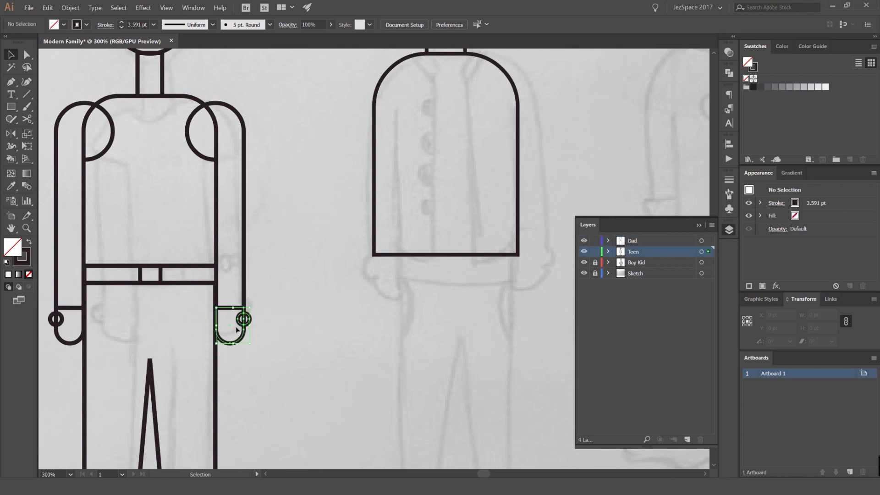
shift+click(245, 257)
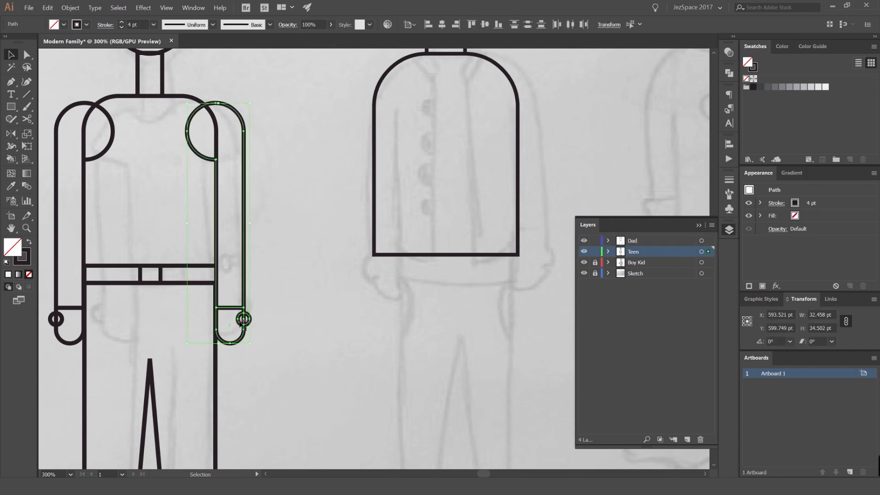
drag(244, 297, 556, 218)
drag(556, 218, 511, 260)
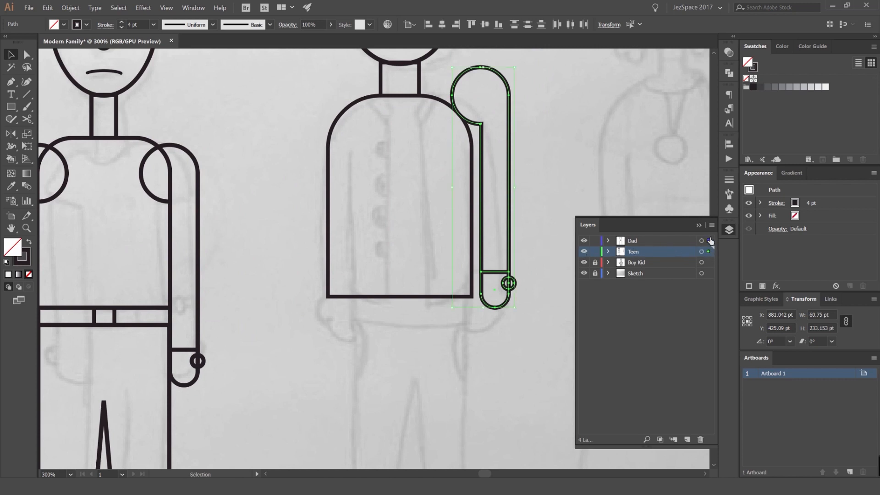
- Move the copied arm to the Dad layer and lock the Teen layer
mouse_move(710, 241)
mouse_down()
mouse_move(709, 253)
mouse_move(709, 241)
mouse_up()
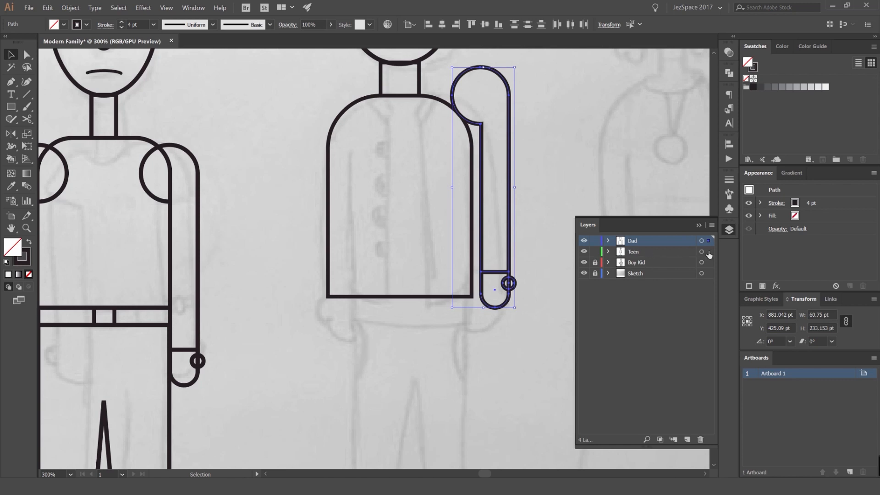
click(608, 241)
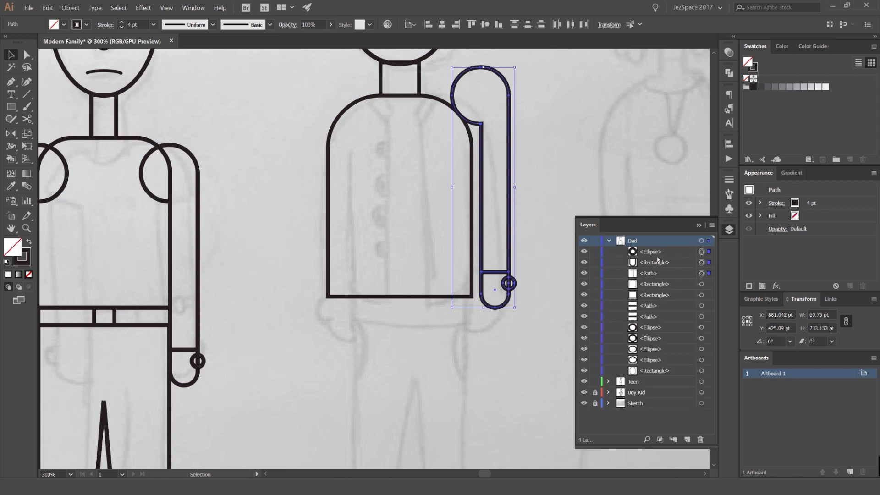
click(608, 241)
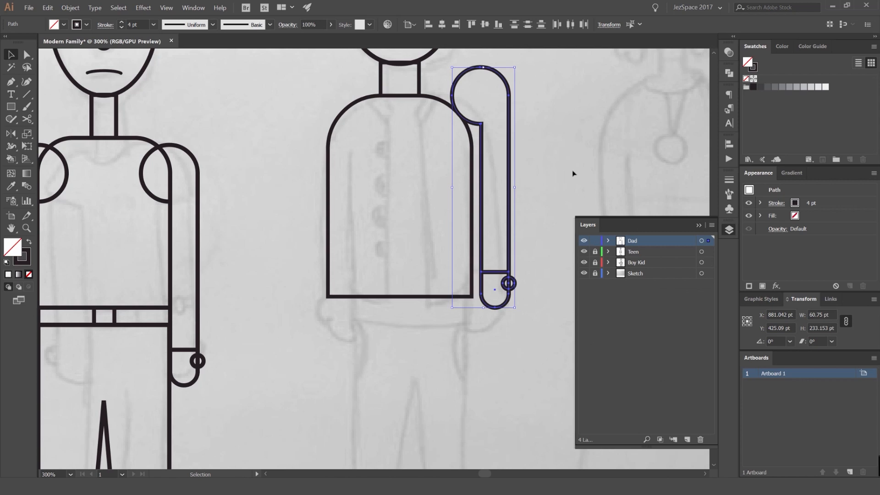
click(728, 229)
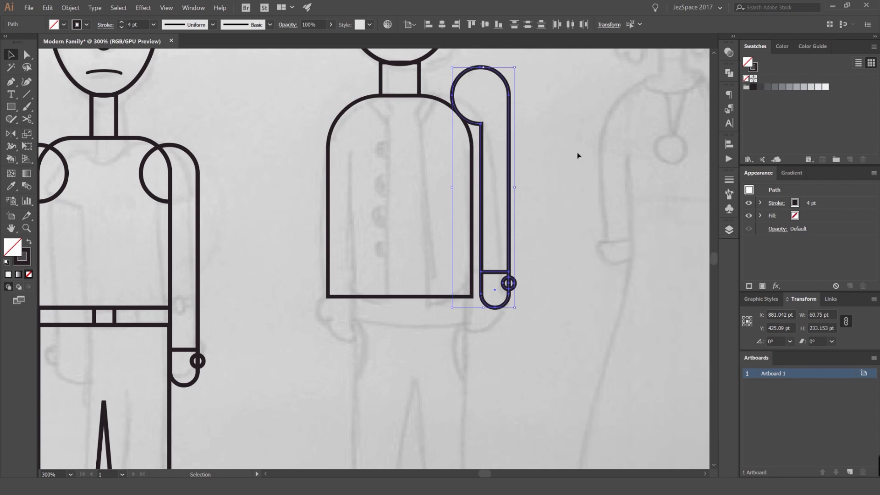
- Position the copied arm flush against the right edge of the dad's torso and lower it another 20 pt
click(577, 154)
click(508, 179)
scroll(499, 214, up, 1)
shift+click(514, 313)
shift+click(511, 296)
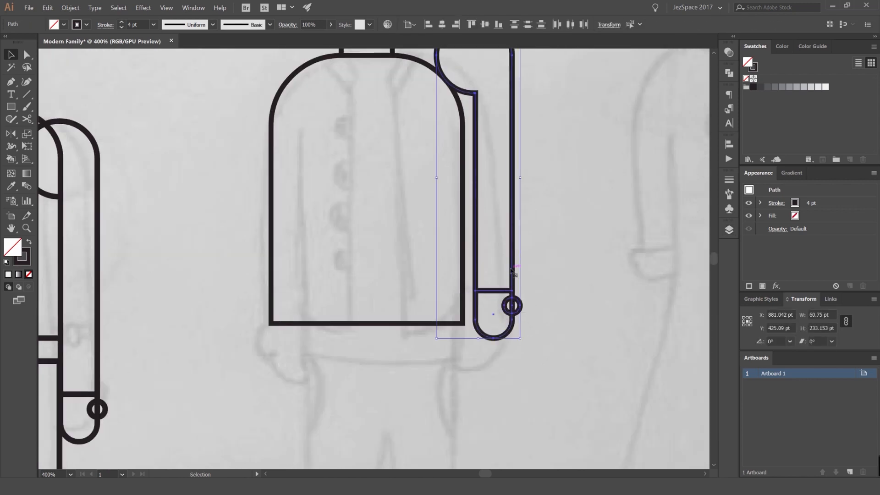
drag(512, 271, 499, 287)
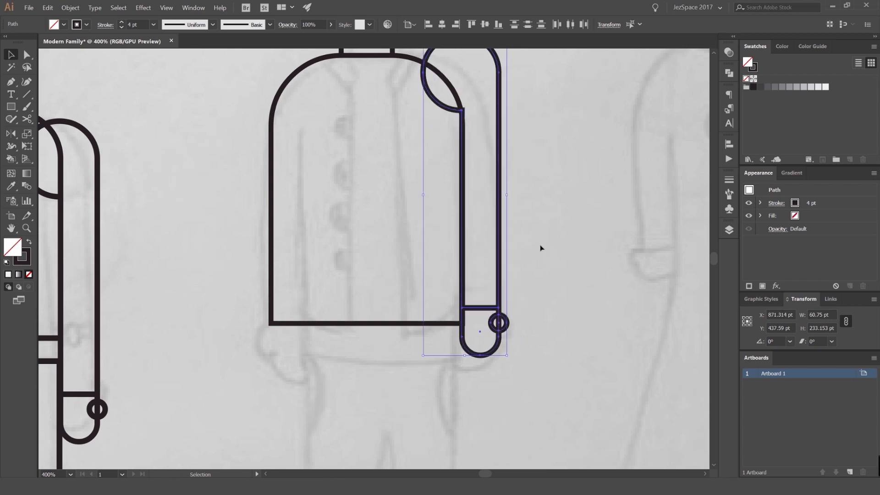
key(shift+Down)
key(shift+Down)
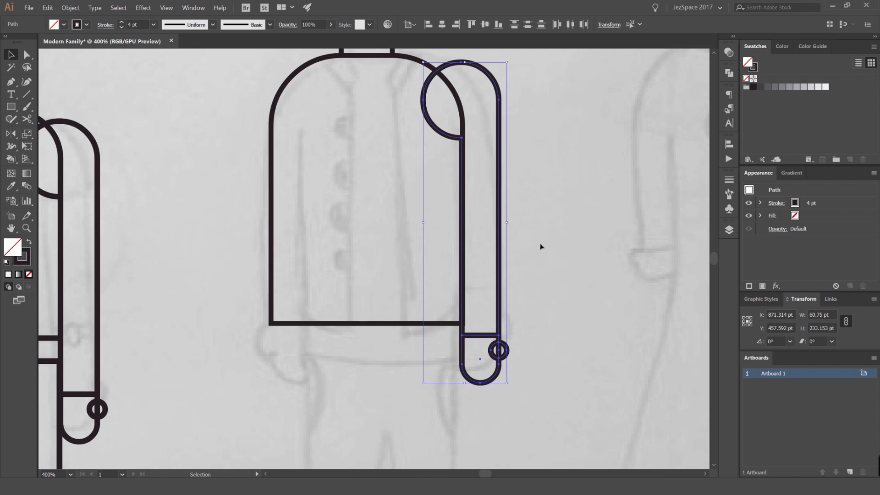
- Try to reshape the top of the copied arm by pulling its shoulder point inward towards the neck
key(a)
scroll(471, 122, up, 3)
drag(455, 154, 327, 154)
click(360, 129)
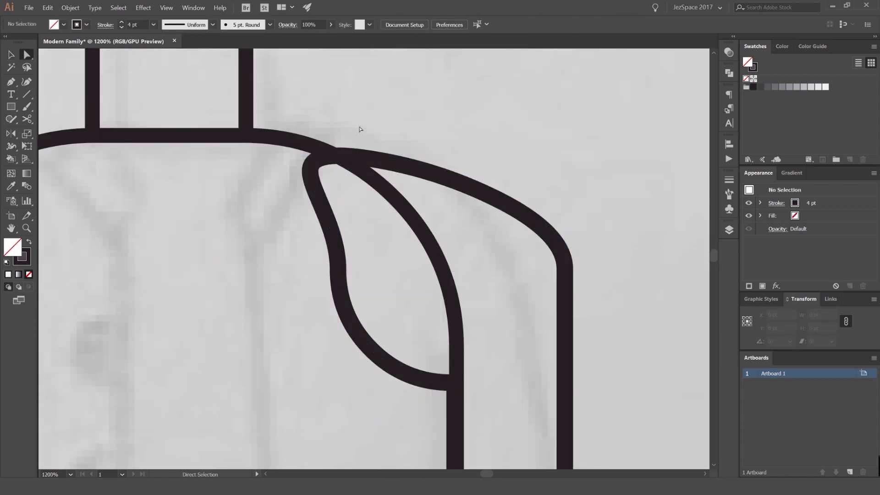
scroll(360, 129, down, 4)
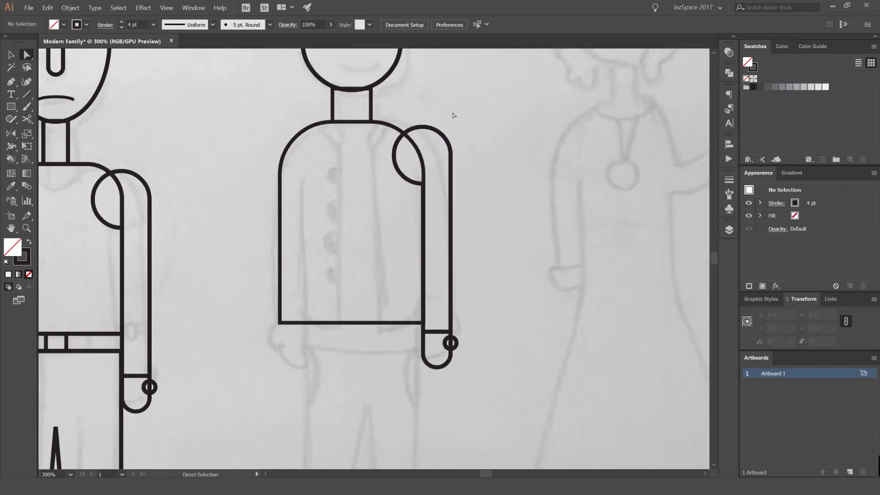
- Reflect a copy of the whole arm, hand and thumb circle across the dad's vertical centre line
key(v)
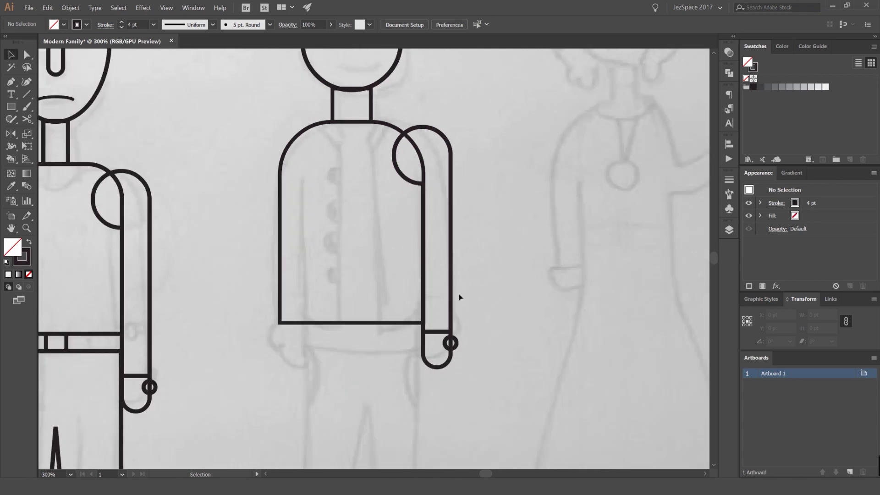
click(451, 342)
drag(451, 296, 467, 297)
key(ctrl+z)
shift+click(456, 344)
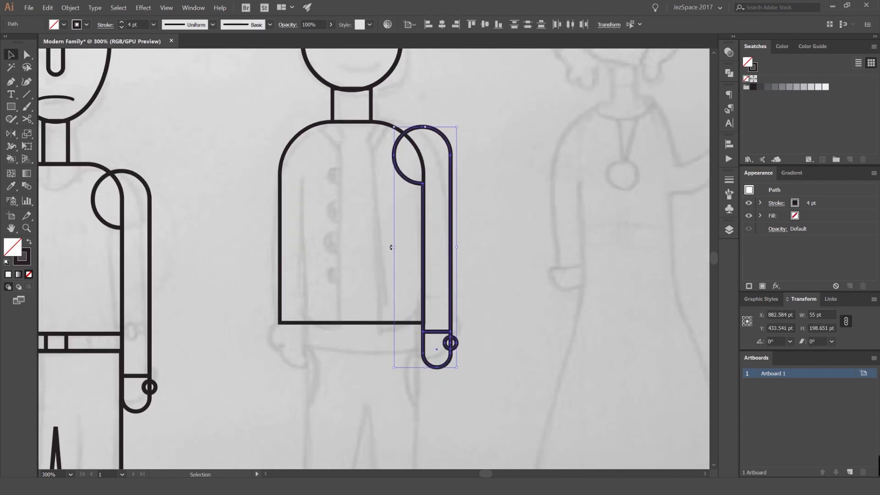
key(o)
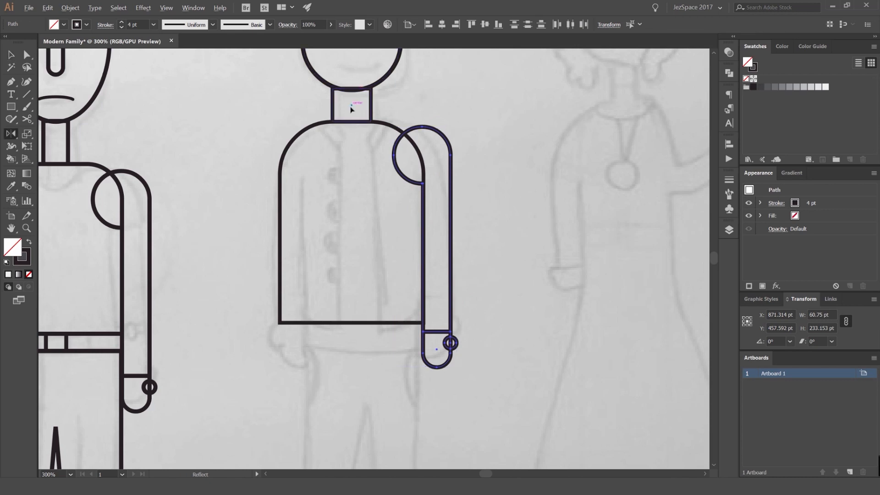
alt+click(350, 106)
click(639, 281)
key(v)
click(501, 204)
- Draw the left collar flap with the Pen tool as an angular path from the neck's base to the shoulder curve
drag(396, 183, 427, 180)
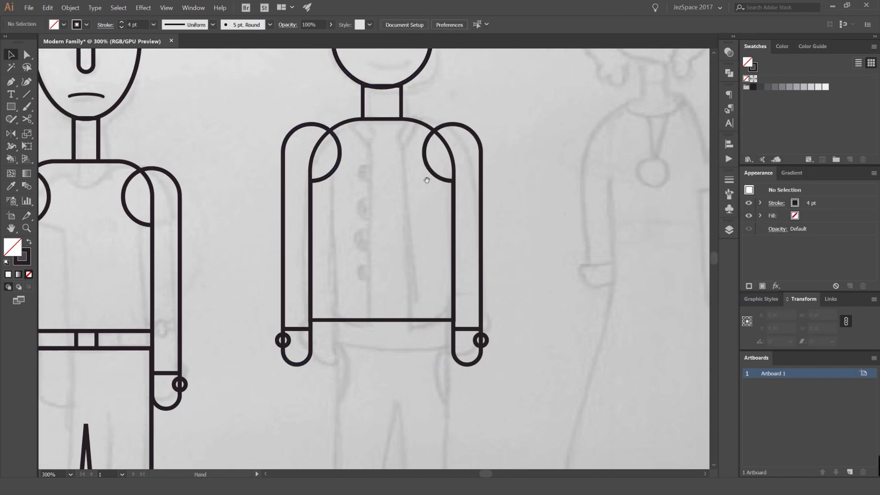
key(ctrl+plus)
key(p)
key(ctrl+plus)
key(ctrl+plus)
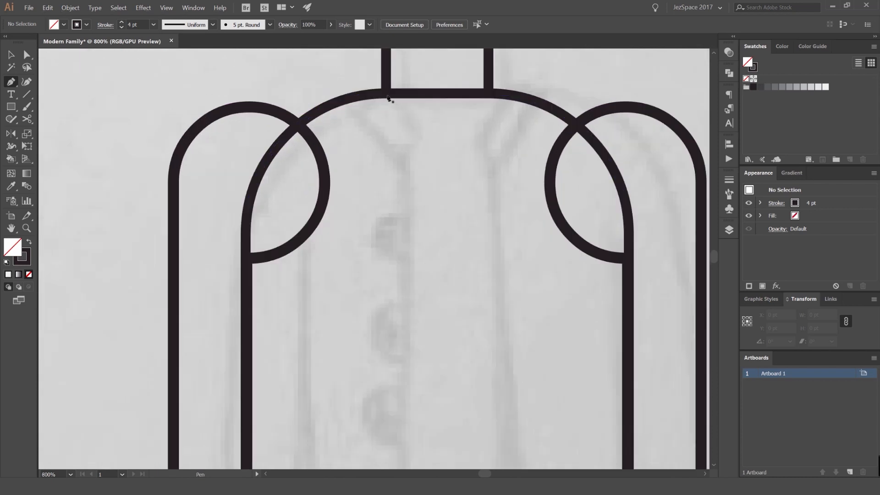
click(389, 95)
click(403, 165)
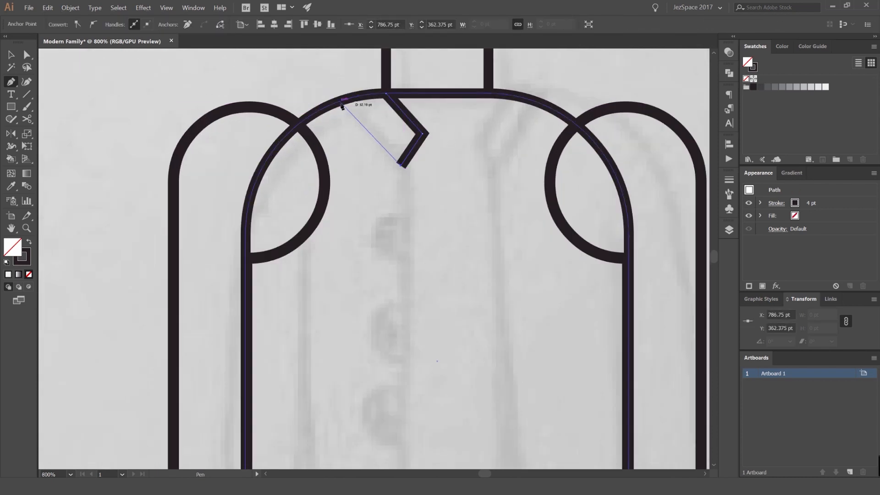
click(342, 102)
key(v)
click(425, 145)
- Draw a vertical line with the Pen tool from the collar flap's tip to the torso's bottom edge
scroll(418, 166, down, 2)
drag(420, 184, 411, 130)
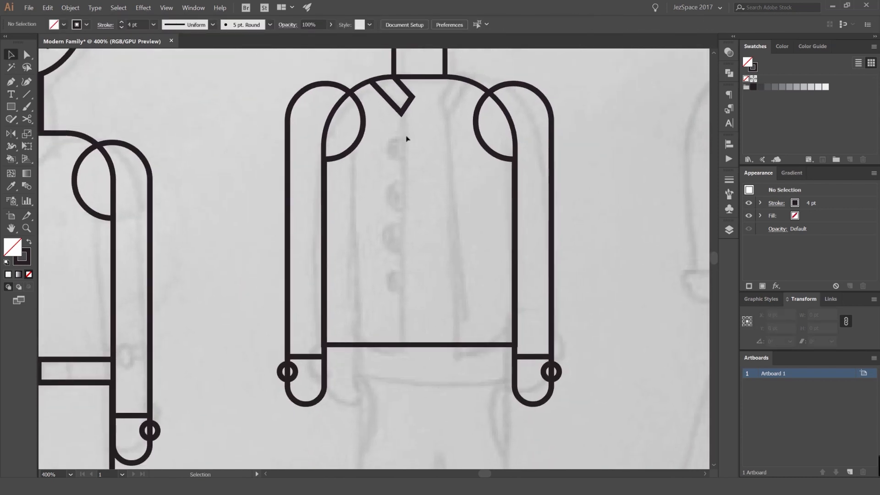
key(p)
click(401, 112)
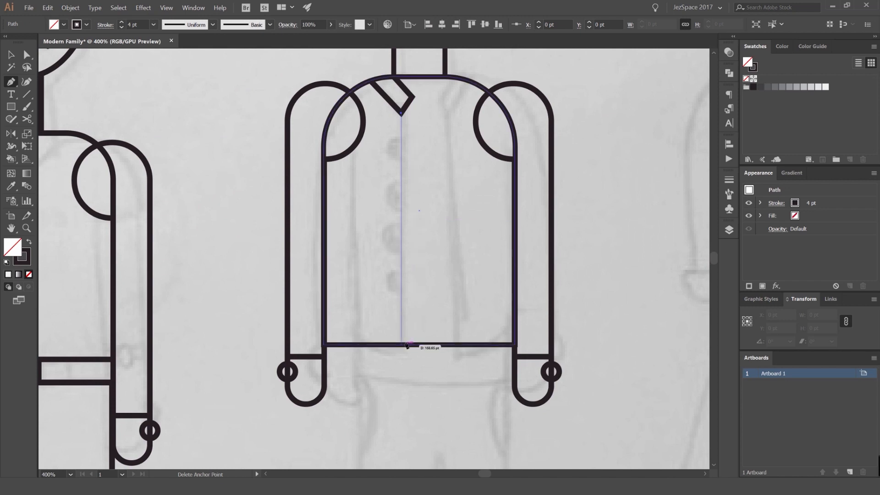
click(407, 344)
key(v)
click(422, 171)
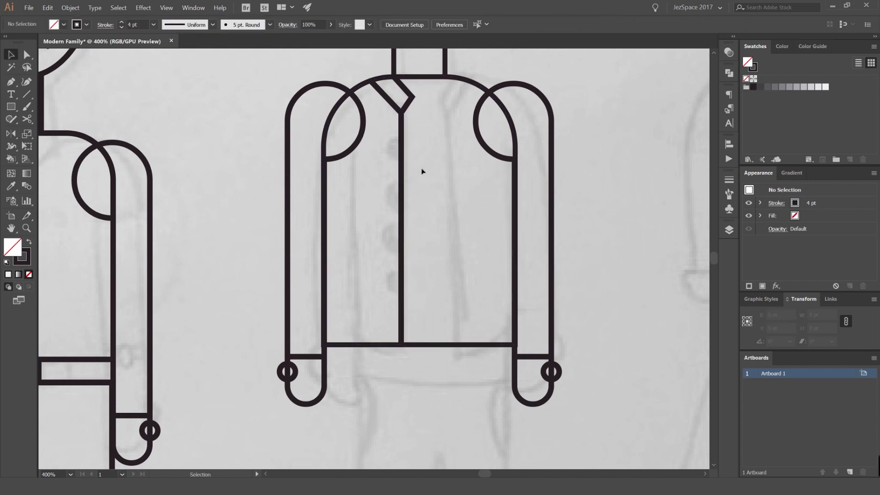
- Draw an 18.625 pt circle centred on the vertical front line and delete its right anchor point to leave a half circle
drag(414, 171, 454, 176)
scroll(394, 151, up, 2)
key(l)
key(v)
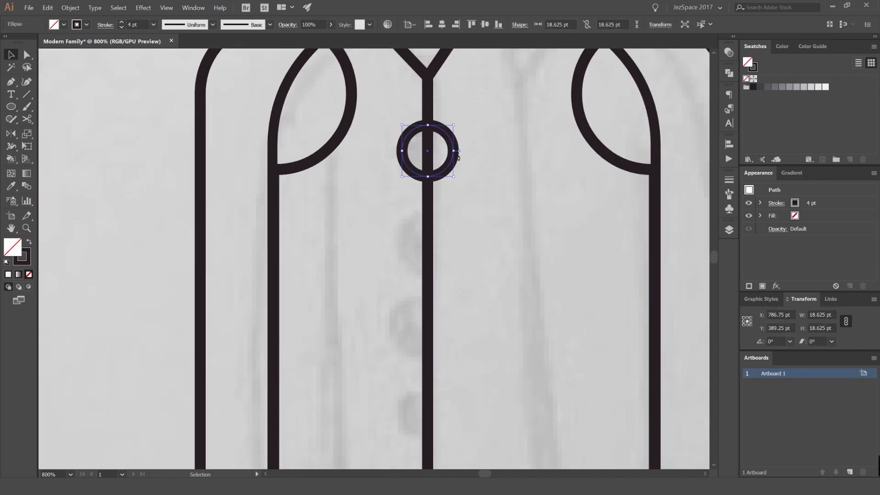
key(a)
click(454, 151)
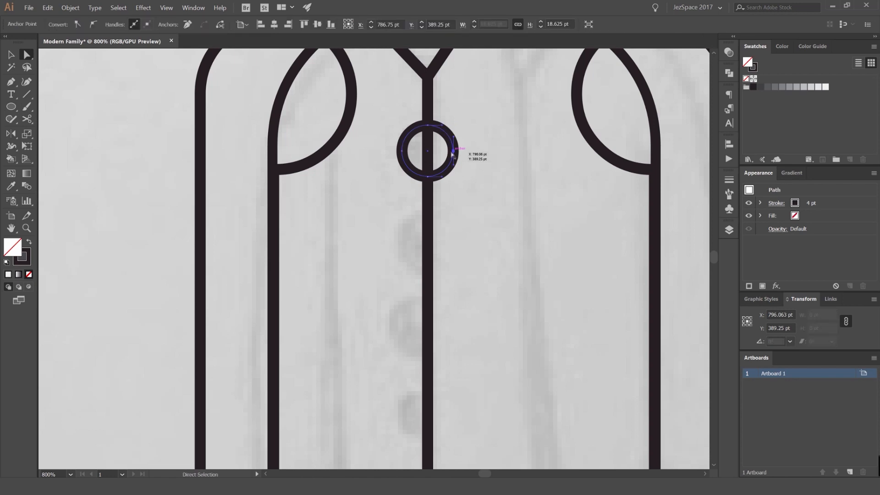
key(Delete)
key(v)
- Duplicate the half circle down the front line and repeat the copy twice to make four evenly spaced buttons
drag(418, 125, 418, 207)
drag(484, 262, 467, 206)
key(ctrl+d)
key(ctrl+d)
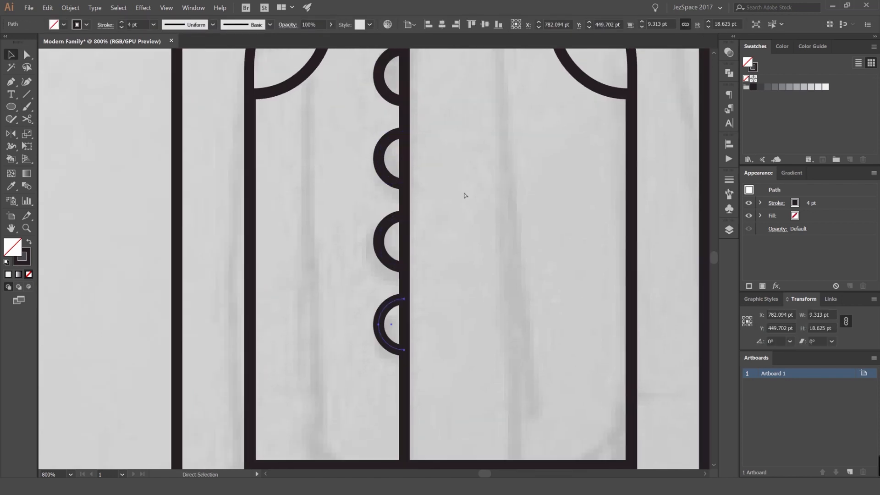
scroll(473, 203, down, 2)
click(450, 145)
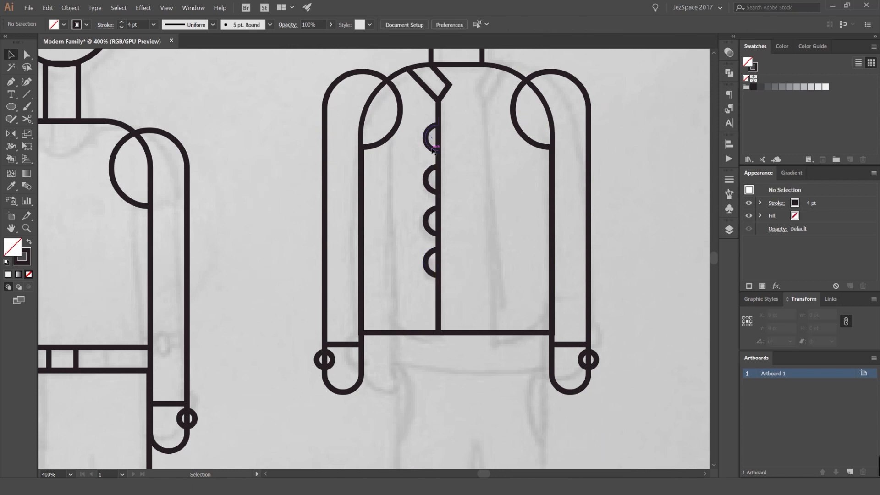
- Undo the button copies and duplicate the half circle down the front line at about 33 pt spacing, making four buttons
key(ctrl+z)
key(ctrl+z)
key(ctrl+z)
key(ctrl+z)
scroll(440, 150, up, 3)
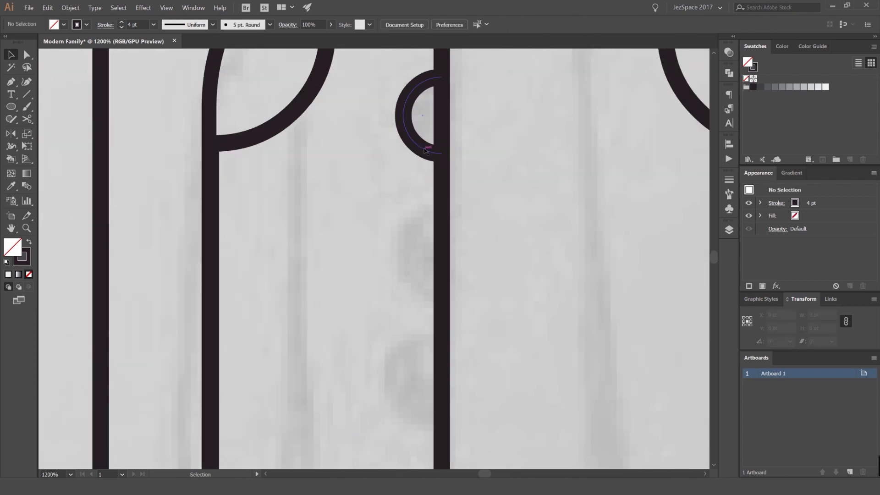
drag(426, 150, 425, 285)
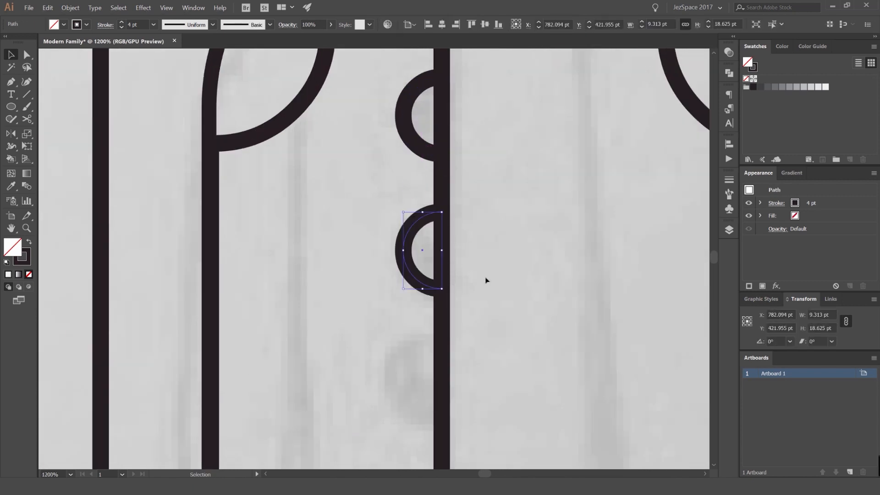
scroll(486, 279, down, 3)
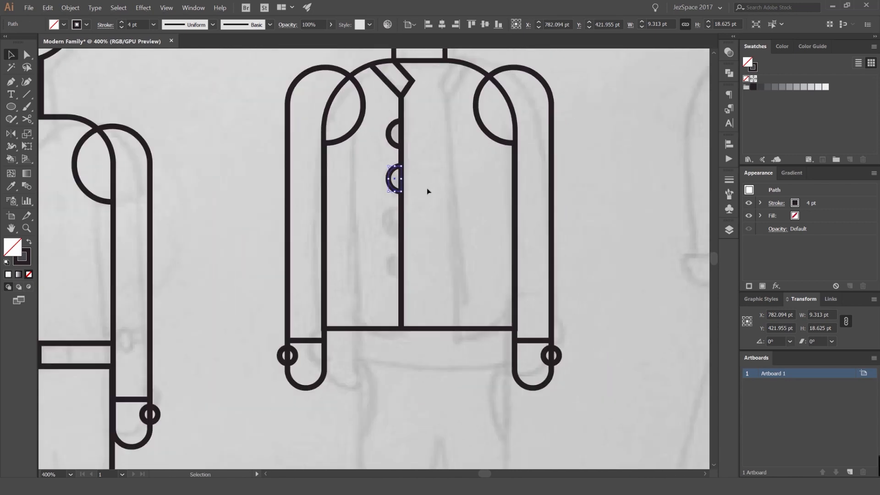
drag(427, 188, 427, 166)
key(ctrl+shift+a)
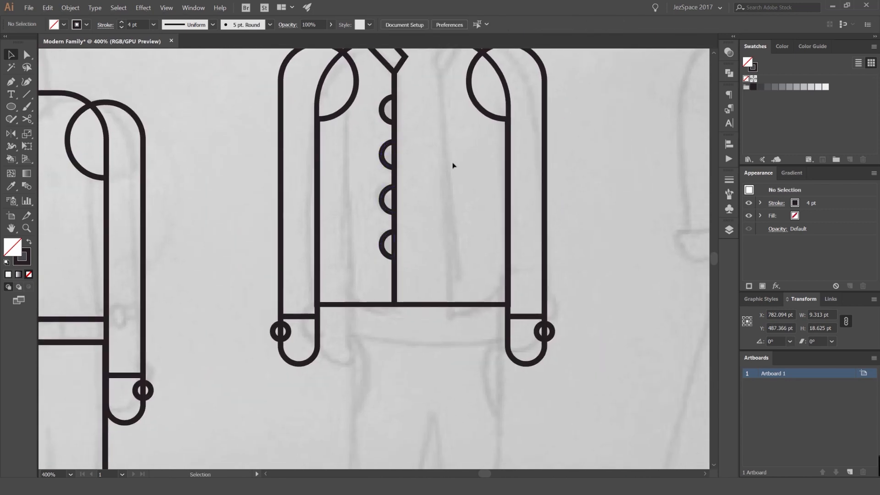
- Undo the surplus button copies below the fourth button on the jacket front
key(ctrl+1)
scroll(400, 256, up, 3)
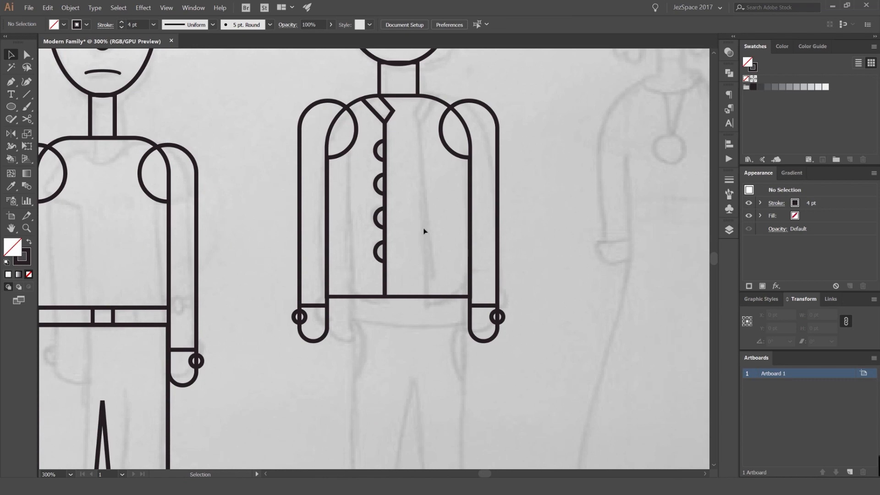
key(ctrl+z)
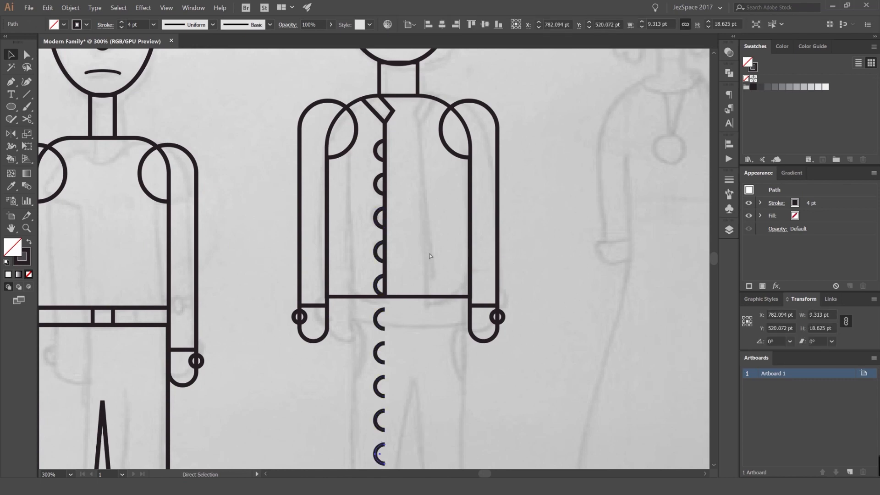
scroll(429, 256, down, 3)
scroll(429, 256, up, 2)
key(ctrl+z)
key(ctrl+z)
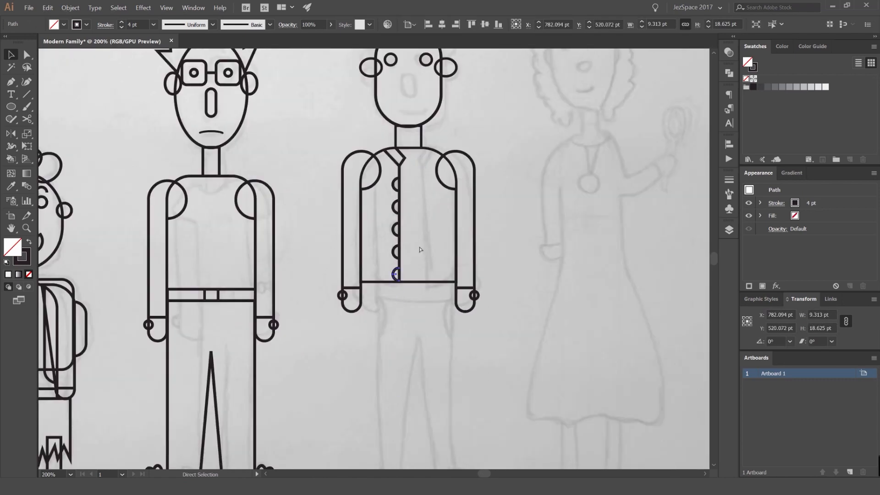
click(426, 247)
scroll(399, 191, up, 2)
click(396, 189)
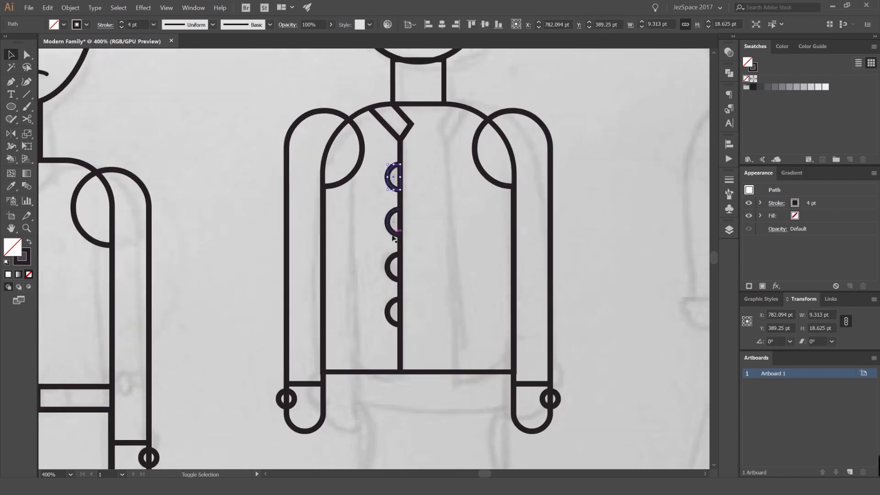
shift+click(392, 235)
click(437, 214)
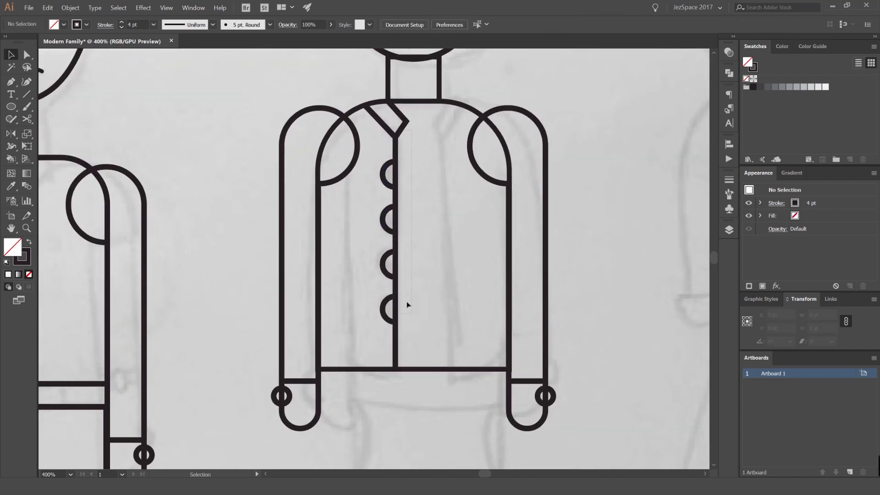
- Reflect a copy of the left collar flap and front line across the torso's vertical centre
click(409, 128)
key(i)
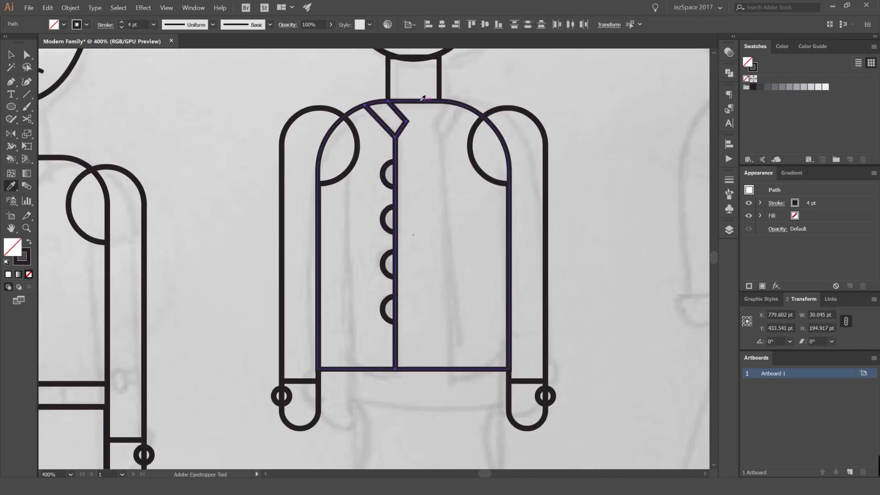
scroll(412, 133, up, 1)
key(o)
alt+click(401, 109)
click(640, 281)
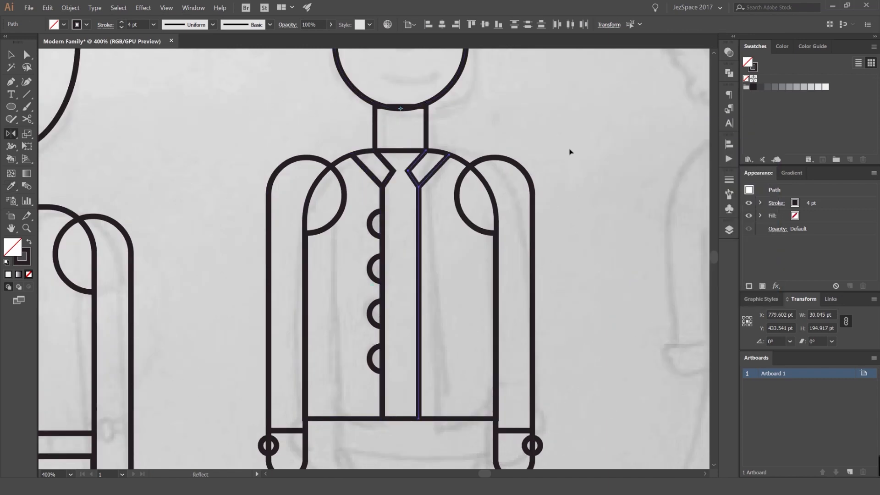
key(v)
click(570, 151)
- Select all four half-circle buttons and reflect a copy across the torso's centre onto the opposite front line
scroll(556, 170, down, 2)
scroll(510, 219, up, 3)
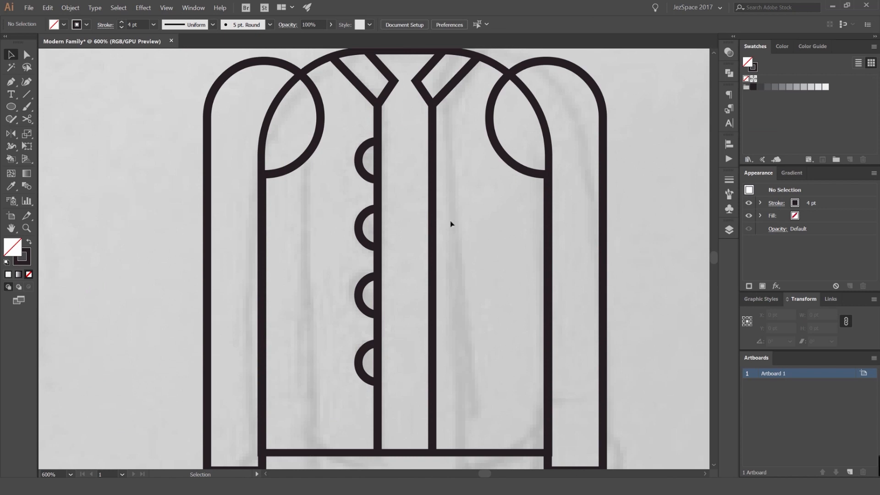
scroll(513, 244, down, 3)
drag(498, 226, 433, 183)
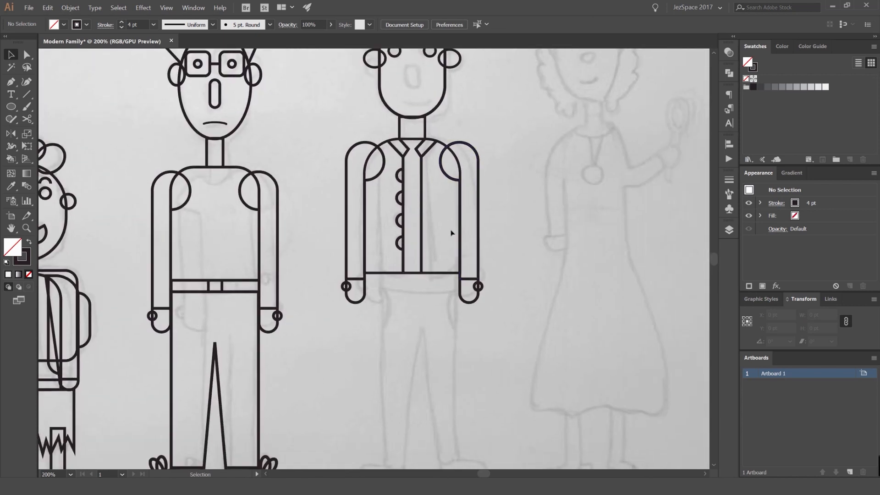
scroll(428, 339, up, 1)
click(385, 95)
shift+click(385, 128)
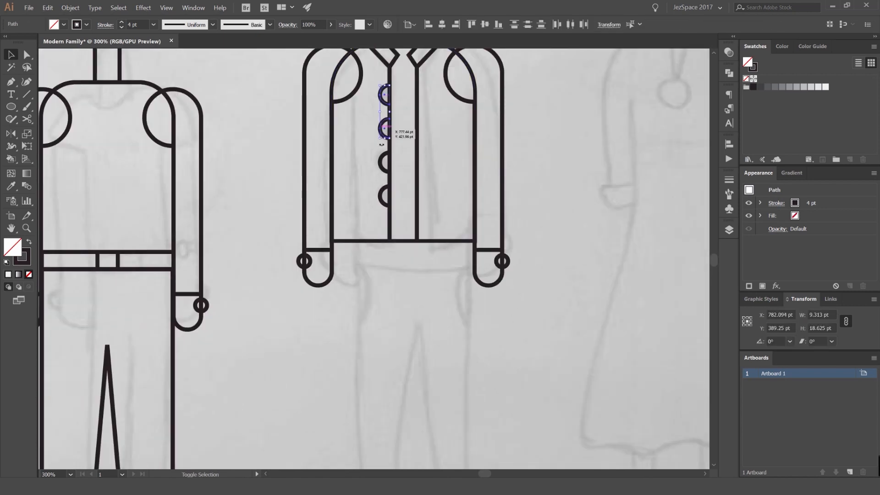
shift+click(385, 162)
shift+click(384, 196)
scroll(397, 123, up, 1)
key(o)
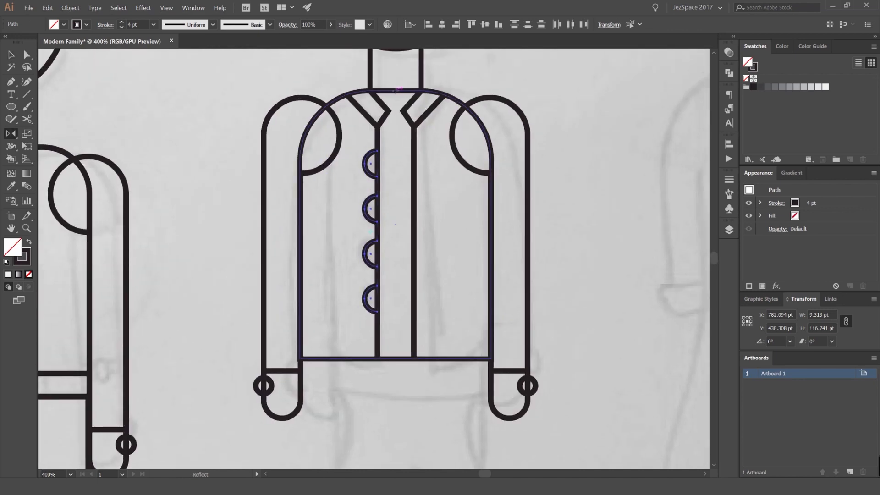
scroll(397, 91, up, 1)
alt+click(397, 91)
click(637, 281)
key(v)
click(587, 267)
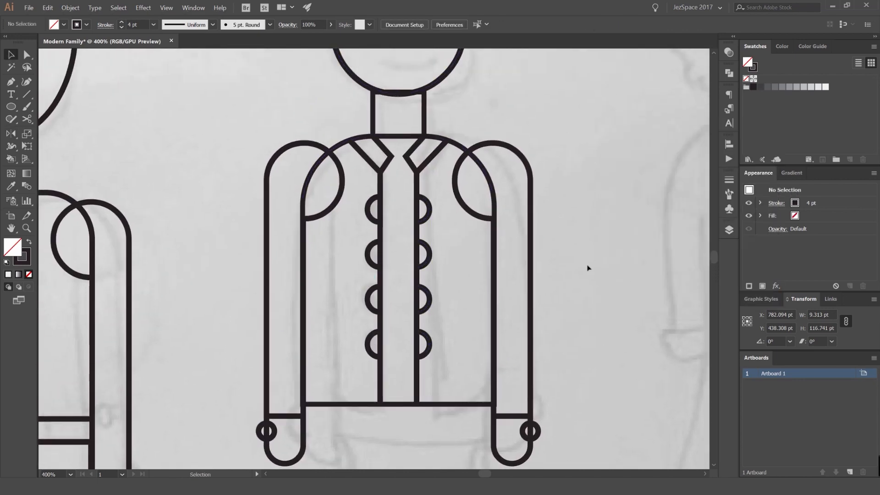
- Draw a trial waistband rectangle about 139 by 25 pt below the torso's bottom edge and delete it
scroll(588, 266, down, 3)
scroll(430, 260, up, 1)
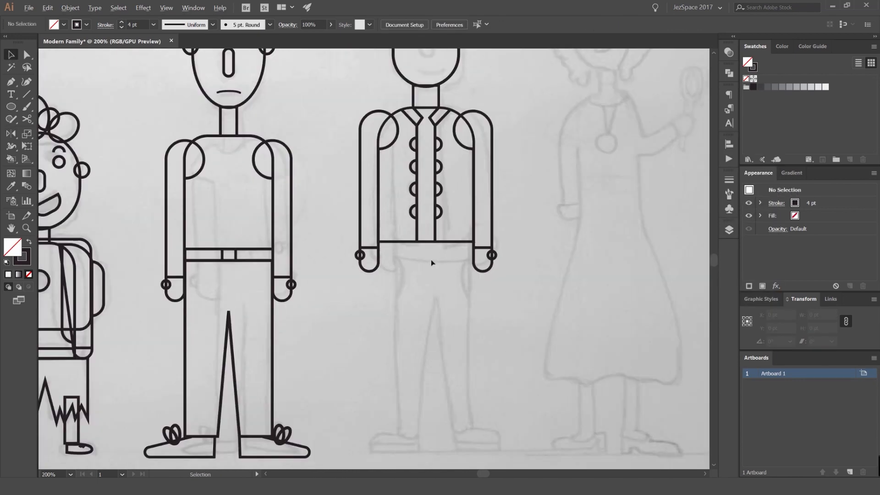
scroll(426, 250, up, 2)
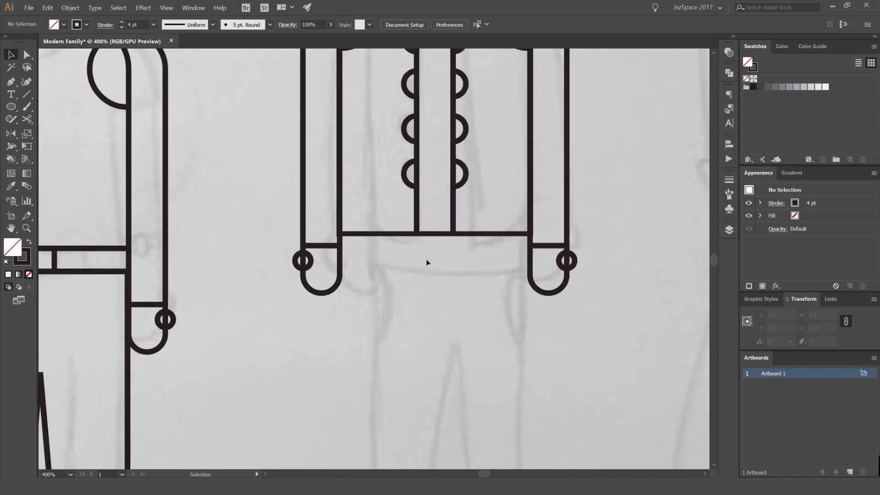
key(m)
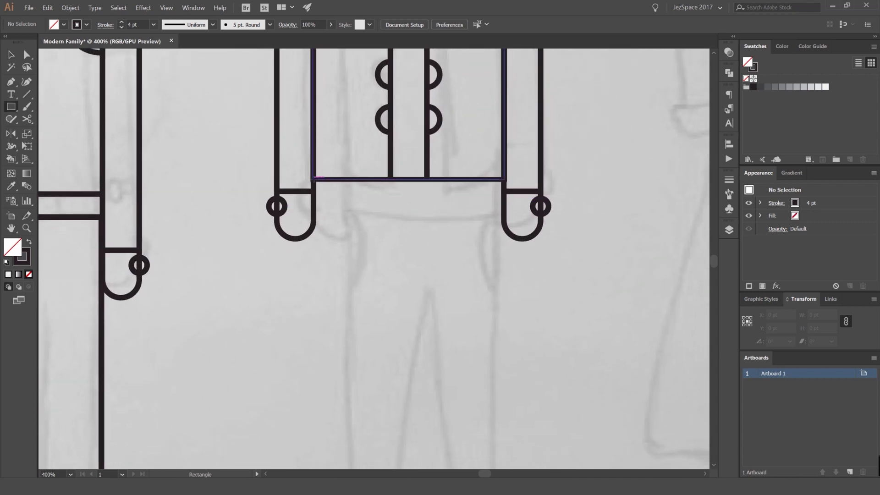
drag(313, 180, 505, 214)
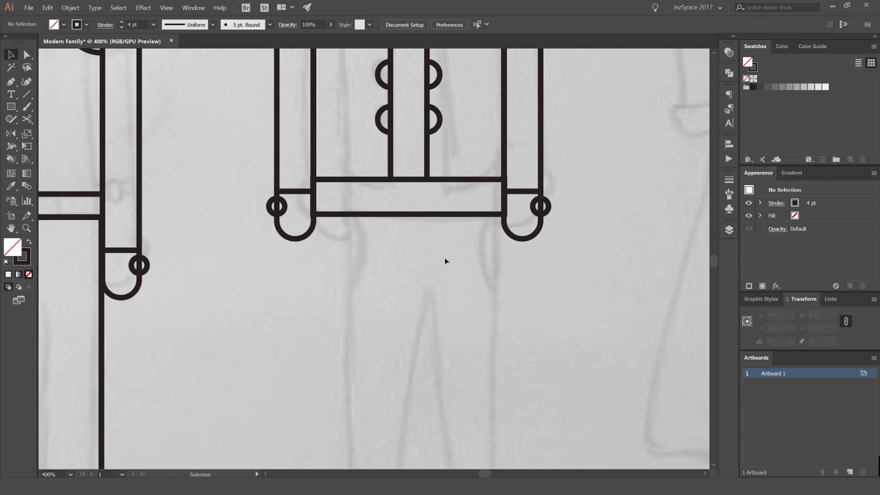
scroll(419, 204, down, 2)
scroll(408, 165, down, 1)
key(v)
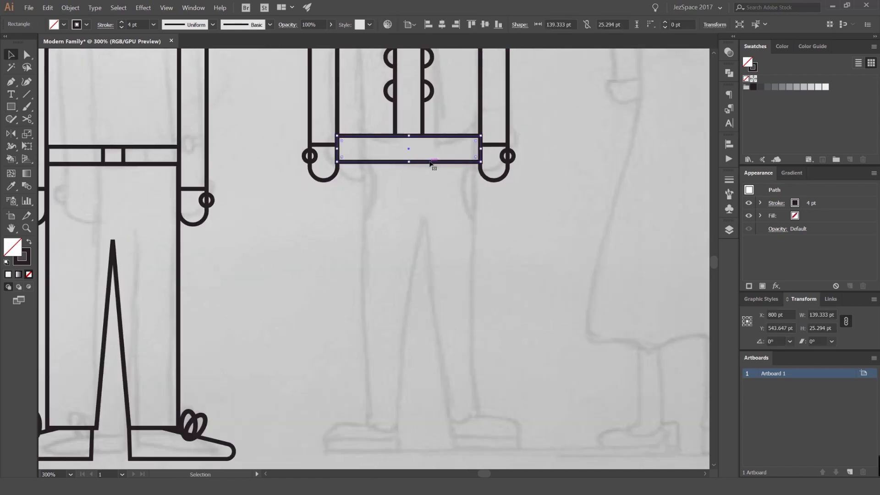
key(Delete)
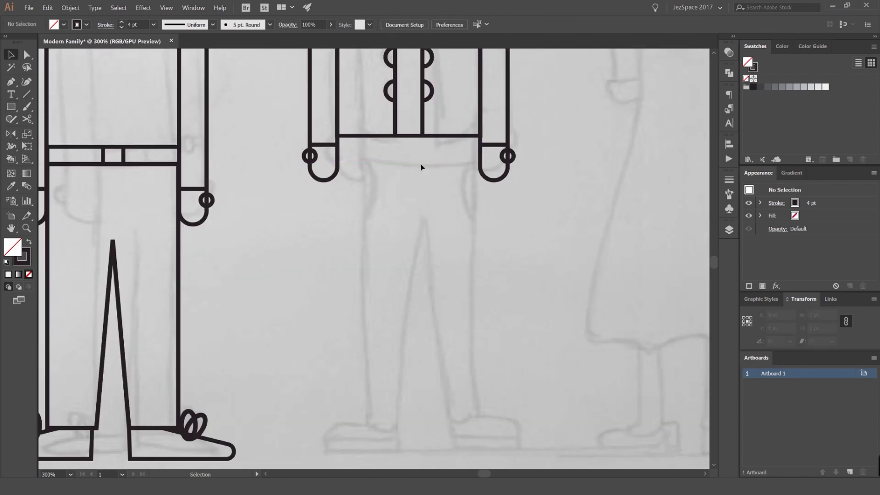
- Draw the left trouser leg with the Pen tool from the torso's lower left corner, along the ankle, up to the crotch on the centre line
key(p)
click(337, 135)
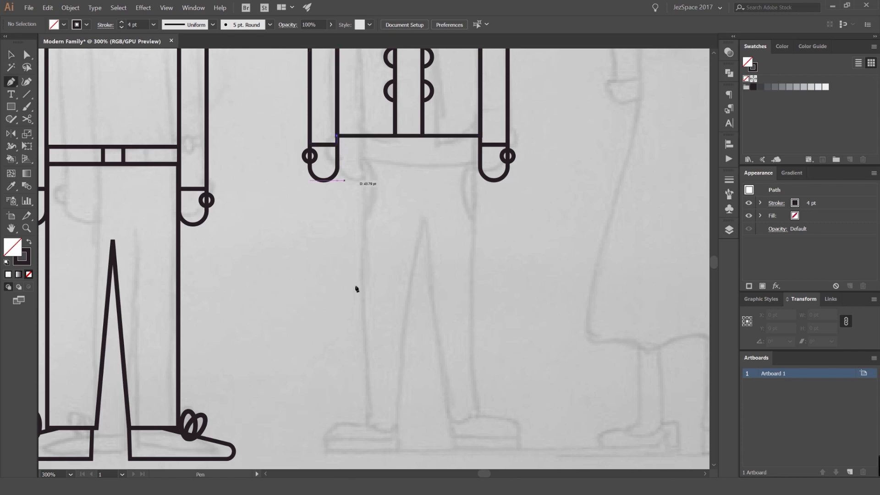
click(367, 424)
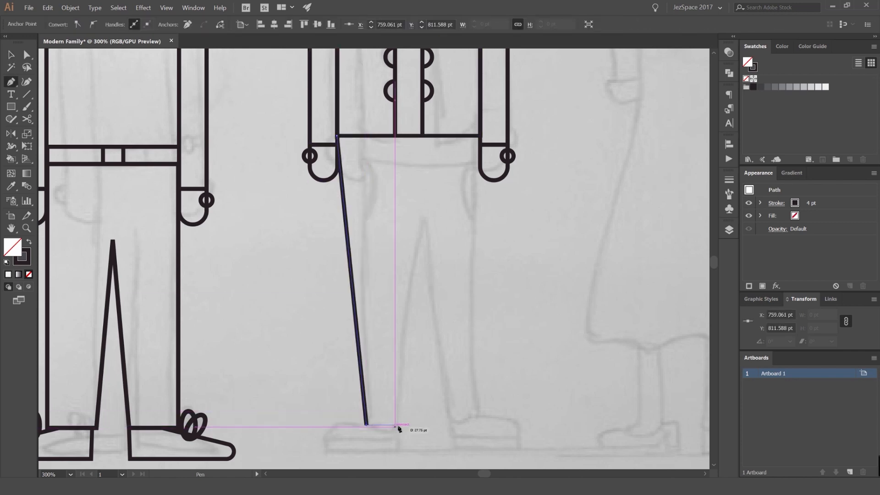
click(395, 425)
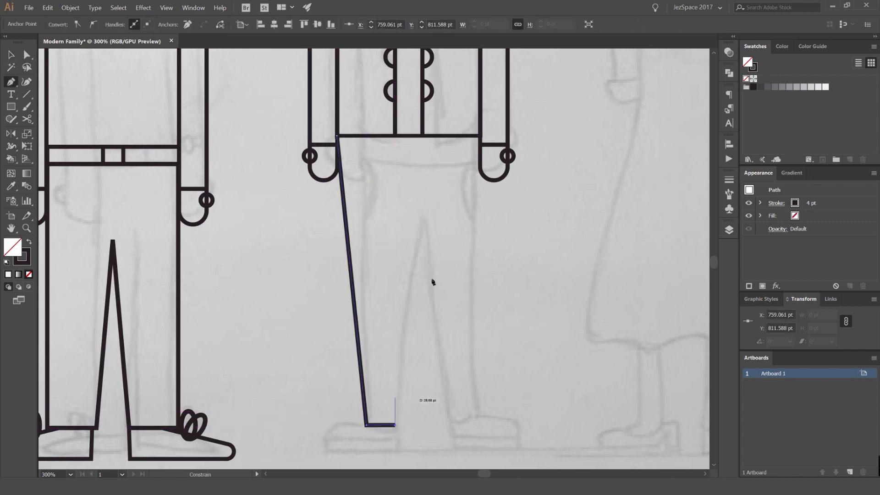
click(408, 224)
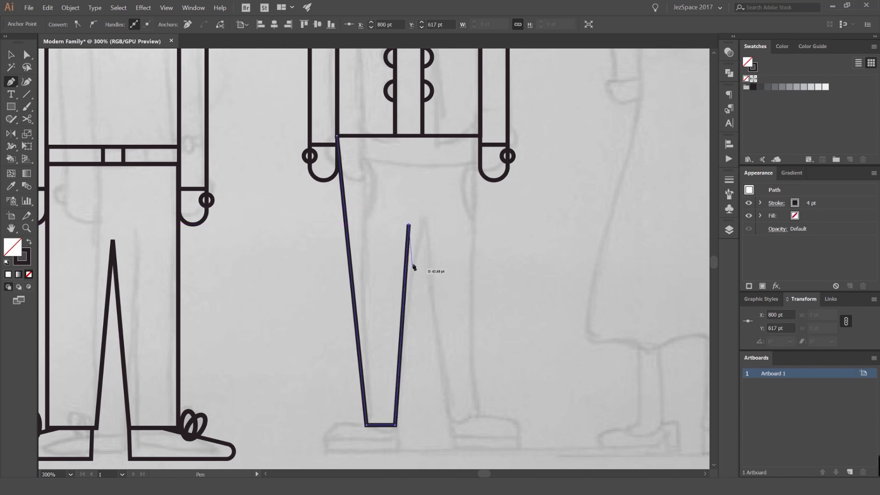
key(v)
- Reflect a copy of the left trouser leg about the crotch point to make the right leg
key(o)
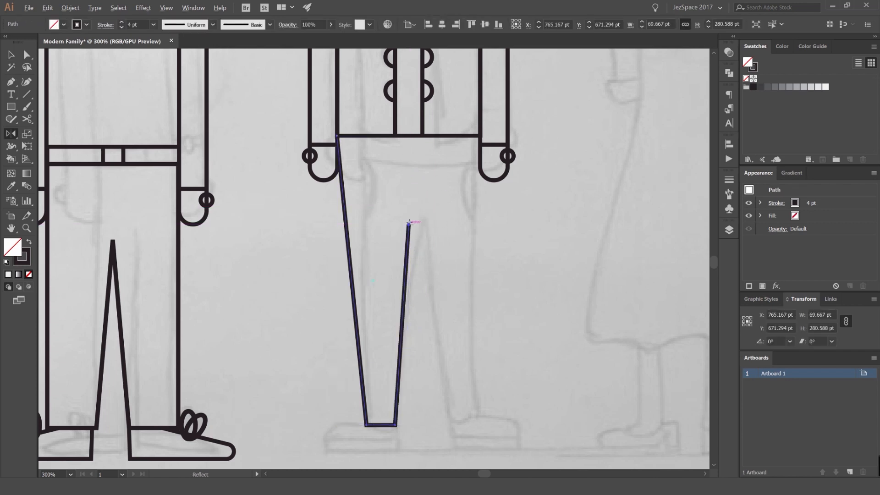
alt+click(409, 225)
click(640, 282)
key(v)
- Select the overlapping end points at the crotch and join the two trouser halves
key(a)
drag(422, 213, 401, 234)
scroll(409, 226, up, 6)
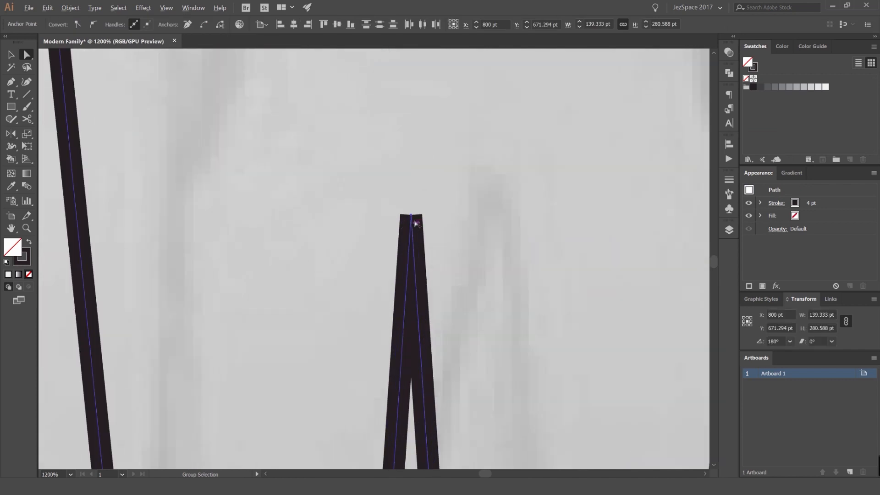
click(80, 8)
mouse_move(75, 177)
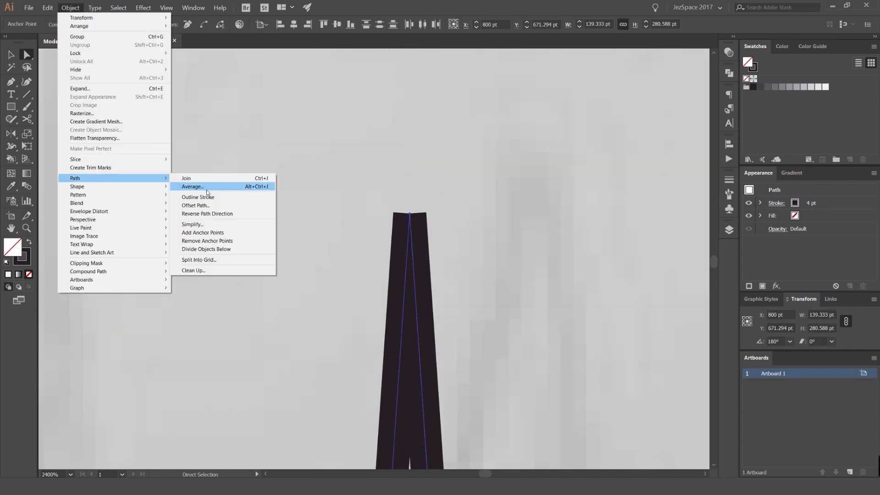
click(192, 183)
click(359, 188)
click(409, 213)
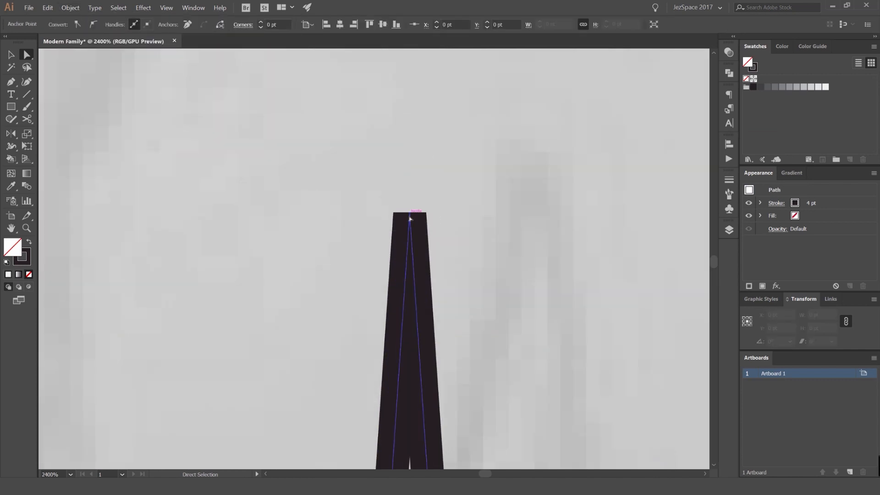
scroll(418, 302, up, 3)
scroll(418, 302, down, 3)
scroll(418, 275, down, 2)
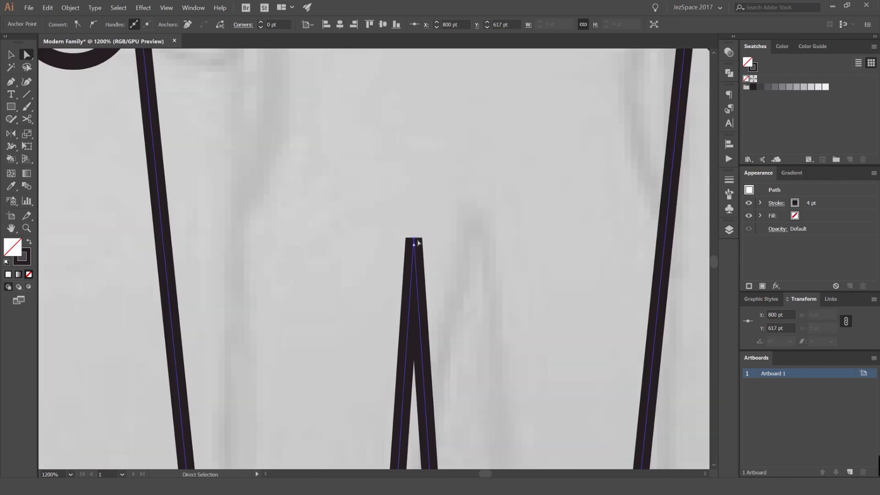
- Try moving the joined crotch point straight down and undo the move
drag(413, 244, 413, 373)
click(461, 320)
scroll(460, 321, down, 4)
drag(440, 266, 419, 169)
key(ctrl+z)
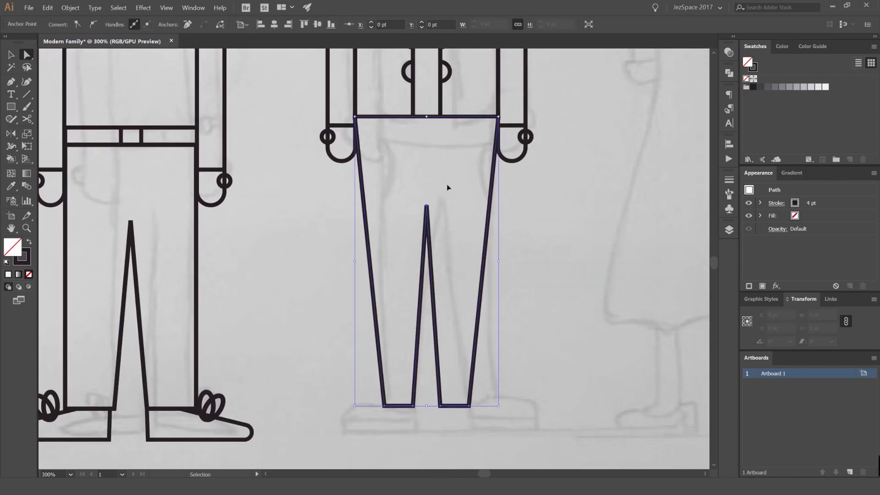
click(448, 187)
- Draw a thin horizontal rectangle below the left trouser leg as the sole of the shoe, following the sketch
scroll(132, 233, up, 3)
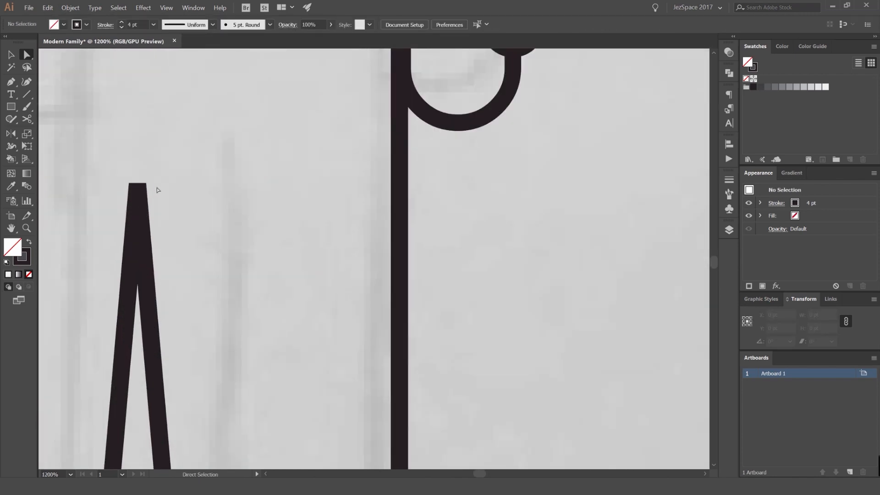
scroll(273, 202, down, 4)
drag(530, 225, 416, 174)
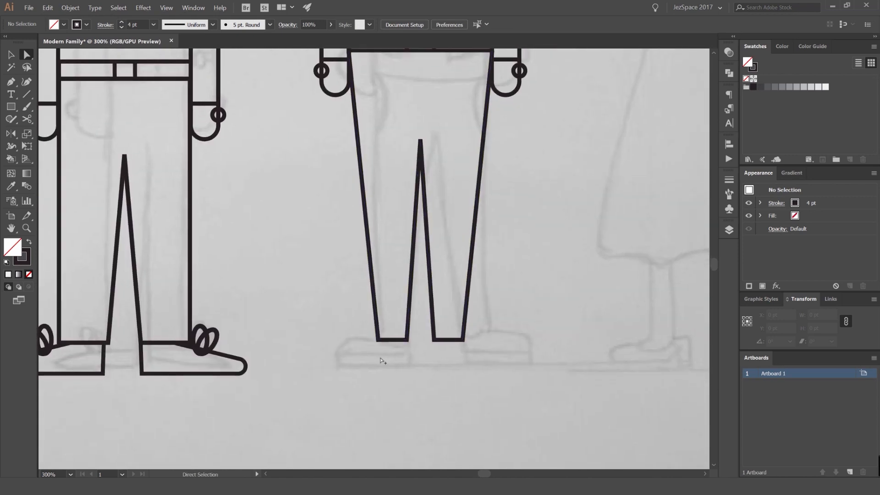
scroll(382, 360, up, 3)
key(m)
drag(273, 298, 470, 329)
key(p)
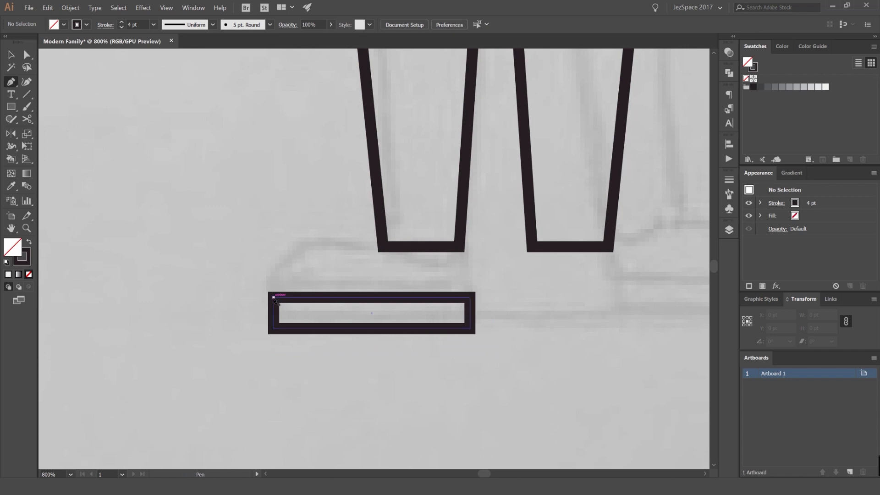
- Draw the shoe upper with the Pen tool, curving from the sole's toe corner up to the trouser hem and down to the heel
click(274, 297)
drag(367, 274, 364, 273)
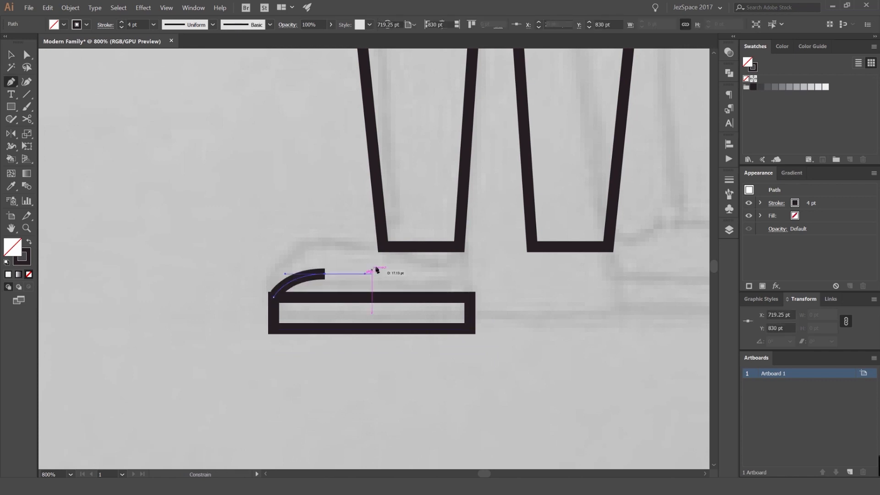
click(383, 248)
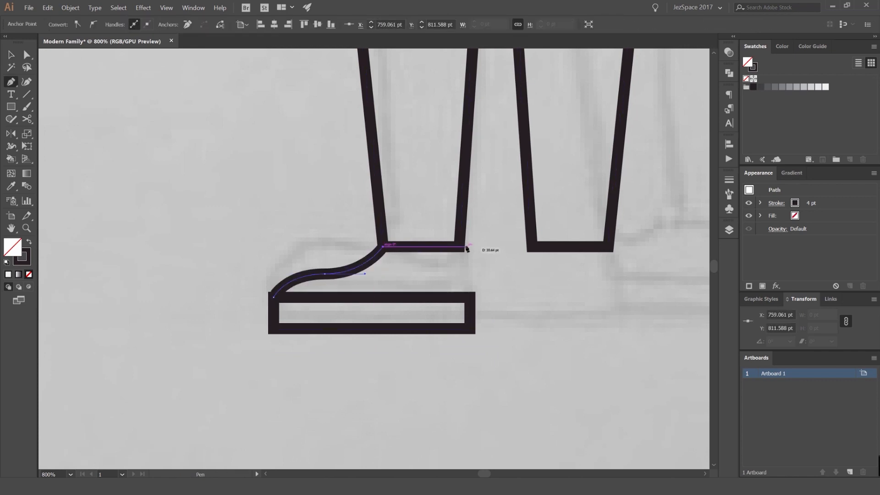
click(459, 246)
click(470, 297)
- Thin the shoe's sole to 8.375 pt high by nudging its bottom edge upward
key(a)
drag(499, 316, 248, 369)
key(Up)
key(Up)
key(Up)
key(v)
scroll(452, 300, up, 1)
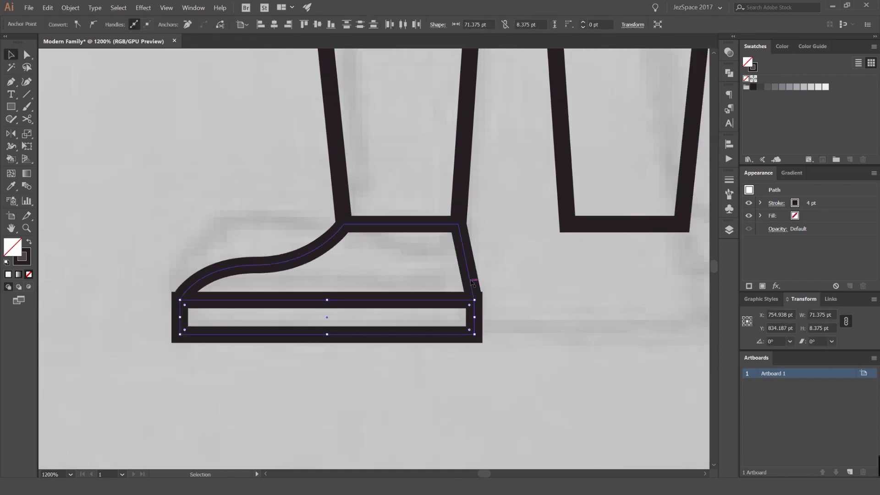
key(shift+x)
key(shift+x)
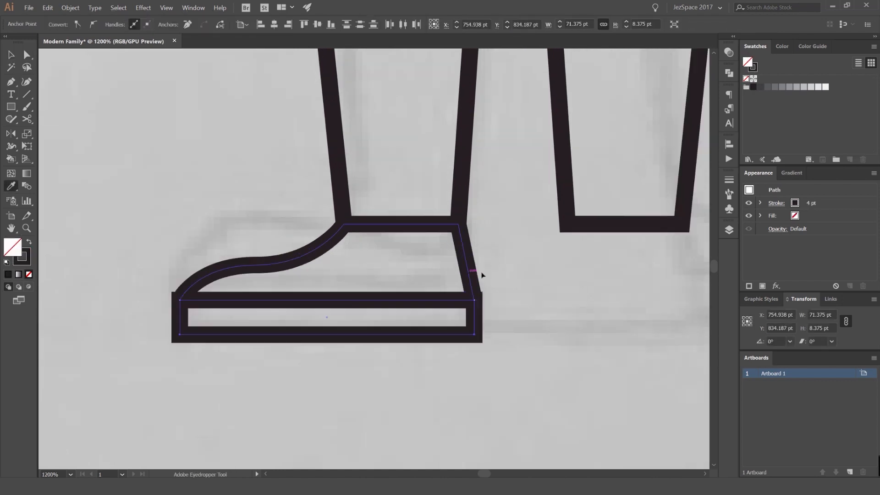
- Reflect a copy of the left shoe's upper and sole about the crotch point to make the right shoe
scroll(494, 270, down, 2)
click(487, 271)
click(527, 270)
drag(540, 273, 424, 289)
drag(399, 275, 339, 320)
scroll(346, 313, down, 2)
key(o)
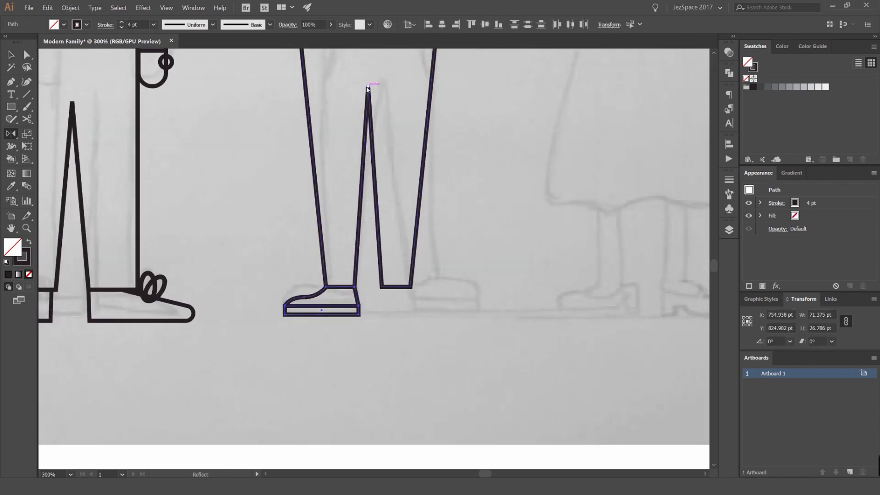
alt+click(367, 88)
click(635, 281)
key(v)
click(552, 268)
drag(533, 283, 478, 331)
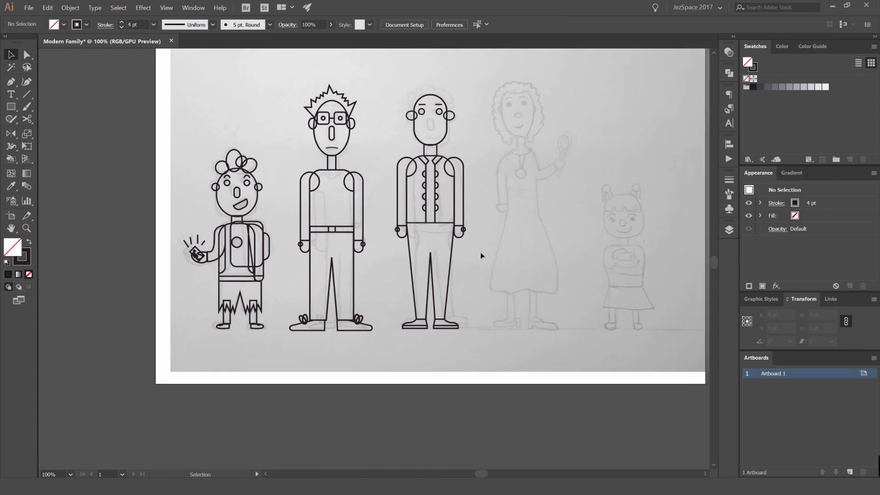
- Draw a narrow upright pill-shaped nose at the centre of the dad's face, following the sketch
scroll(477, 252, up, 1)
drag(514, 224, 504, 270)
scroll(503, 269, down, 3)
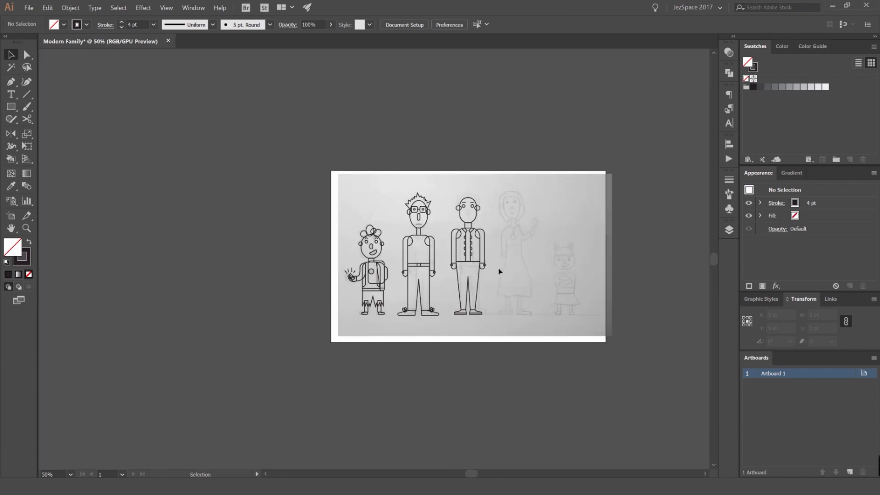
scroll(482, 216, up, 3)
scroll(447, 205, up, 4)
key(l)
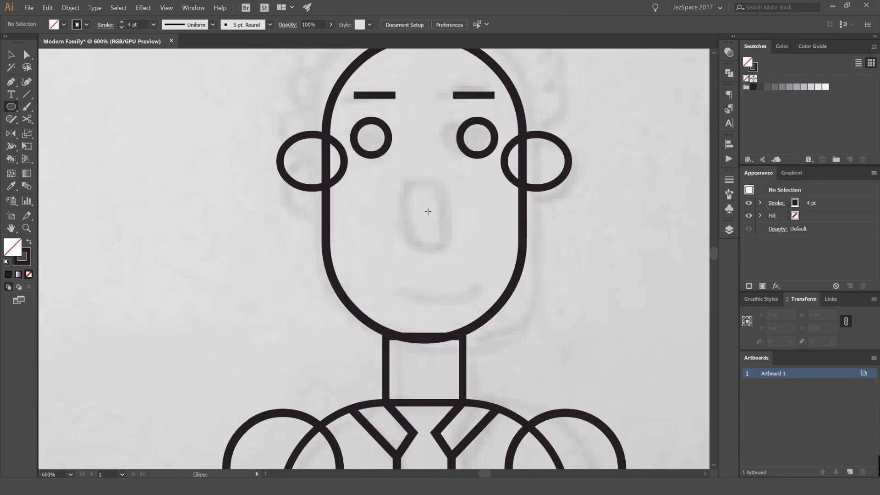
drag(424, 211, 449, 245)
key(ctrl+z)
drag(424, 216, 440, 244)
key(a)
drag(433, 194, 404, 231)
key(v)
click(467, 235)
- Draw a flat ellipse about 48 pt wide below the nose and delete its top anchor point to leave a smile curve
scroll(466, 253, up, 1)
drag(405, 285, 468, 309)
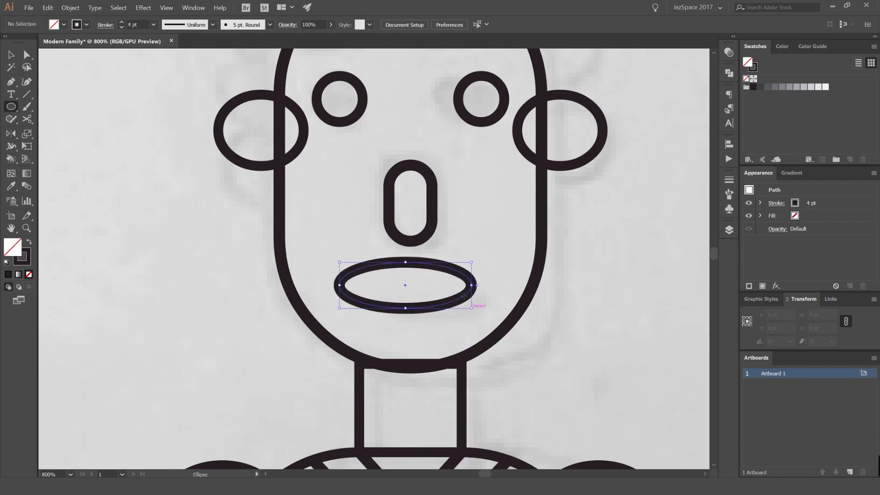
key(a)
click(406, 262)
key(Delete)
key(v)
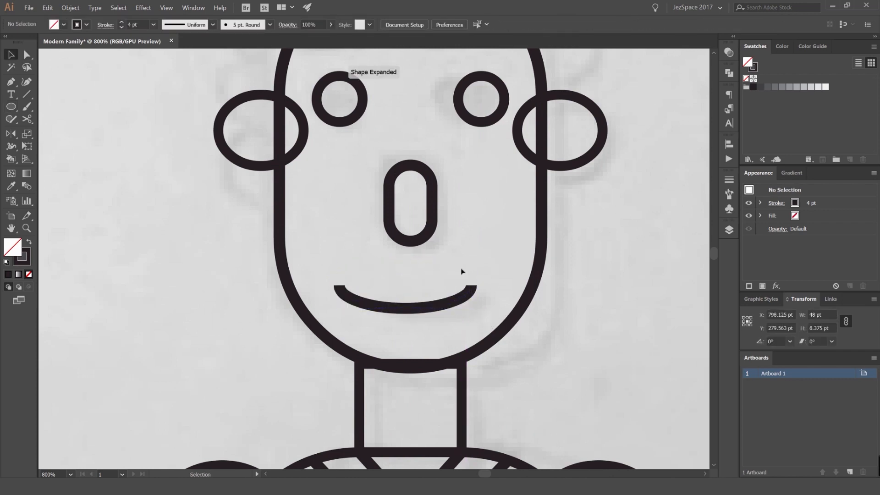
- Centre the mouth horizontally under the nose and scale it down to about 34.75 pt wide
shift+click(426, 235)
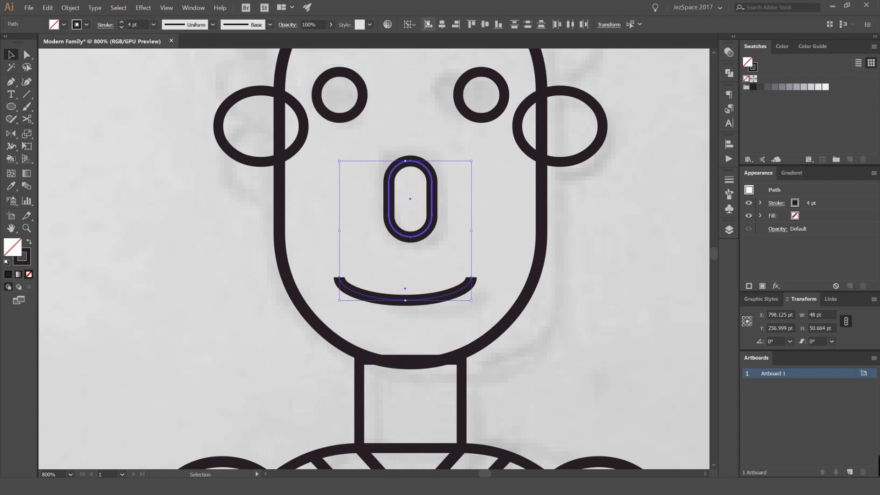
click(454, 179)
drag(471, 277, 458, 280)
- Give the mouth's stroke round caps and round corner joins
click(729, 181)
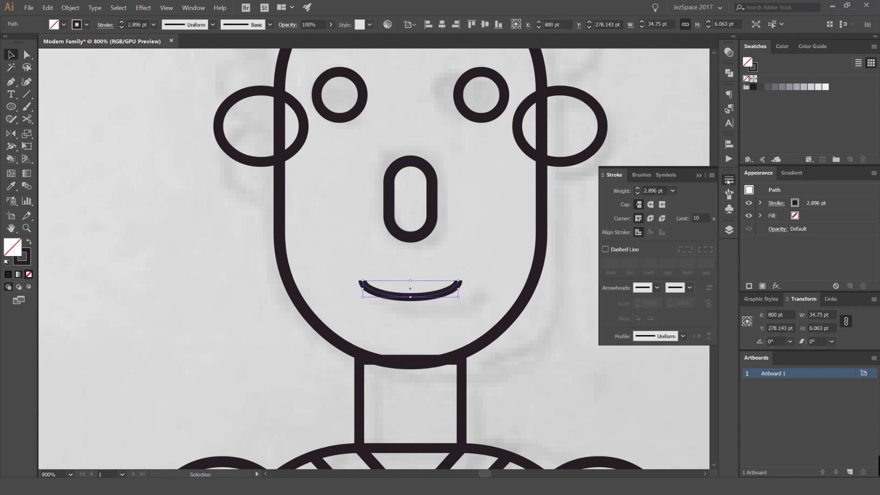
click(650, 205)
click(650, 218)
click(728, 180)
click(508, 230)
- Draw overlapping circles of varying sizes around the dad's head from ear to ear as curly hair, about 17 to 27 pt across
scroll(507, 230, down, 5)
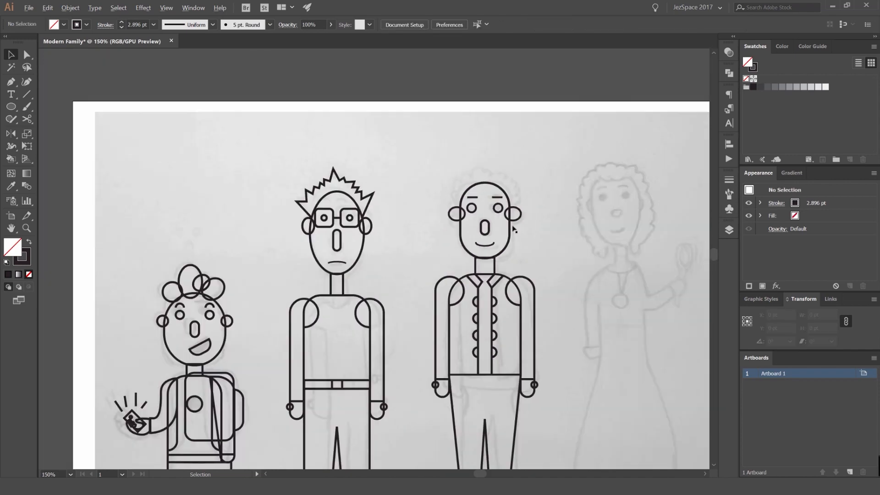
drag(515, 229, 463, 228)
scroll(392, 196, up, 3)
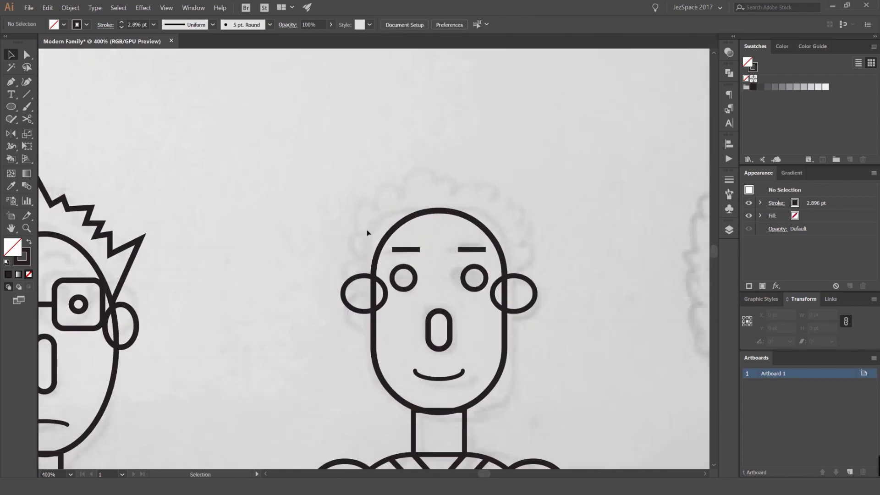
drag(367, 232, 393, 187)
scroll(388, 210, up, 2)
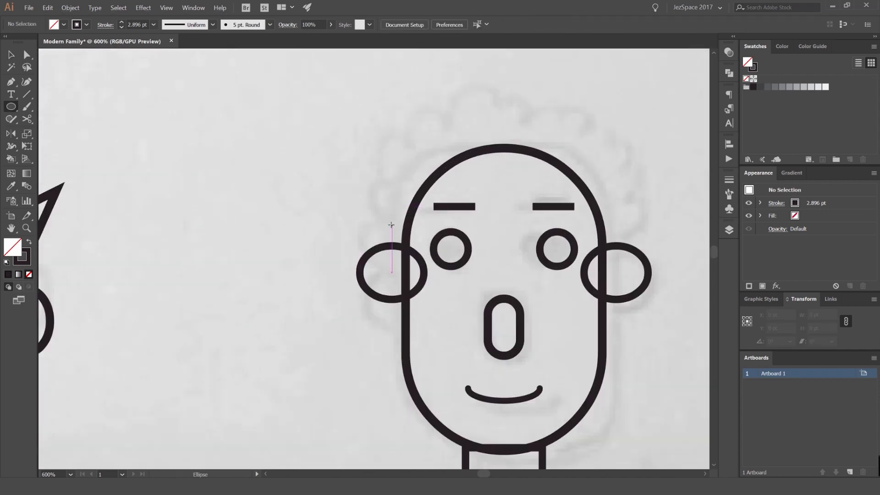
drag(393, 229, 411, 251)
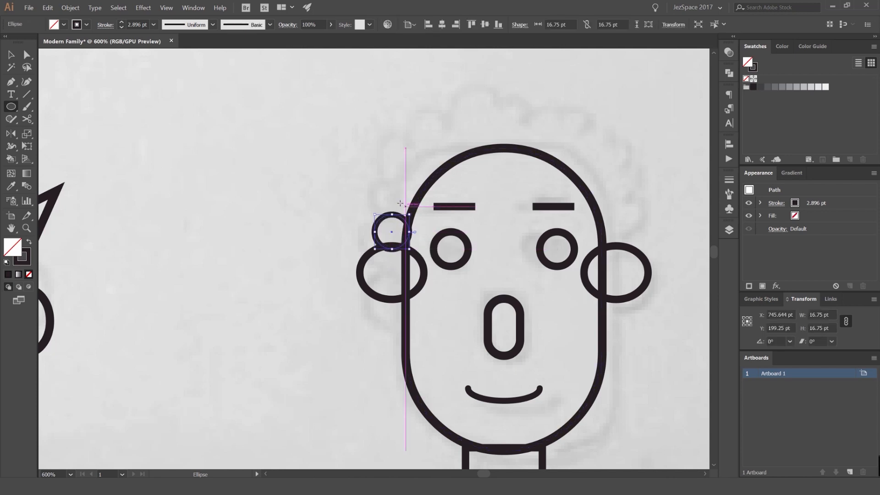
drag(400, 202, 424, 227)
drag(415, 170, 431, 179)
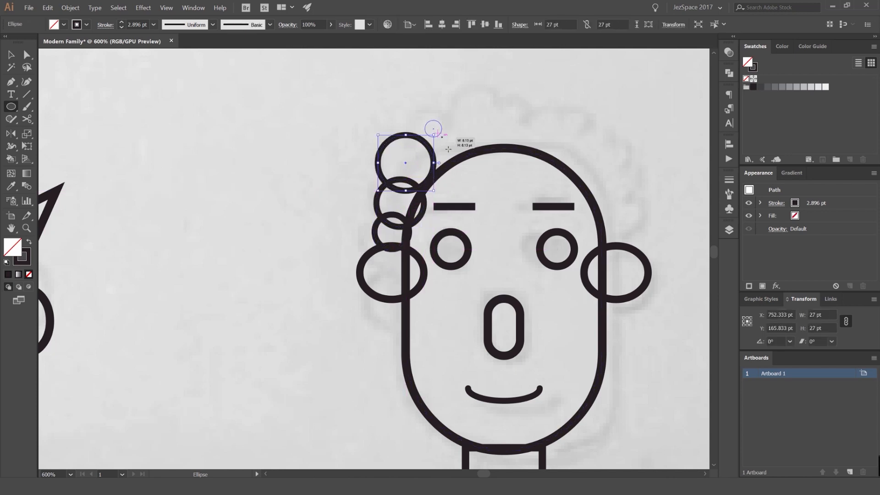
mouse_move(448, 149)
mouse_down()
mouse_move(477, 118)
mouse_move(503, 136)
mouse_up()
drag(521, 132, 447, 135)
mouse_move(447, 119)
mouse_down()
mouse_move(485, 163)
mouse_move(501, 163)
mouse_up()
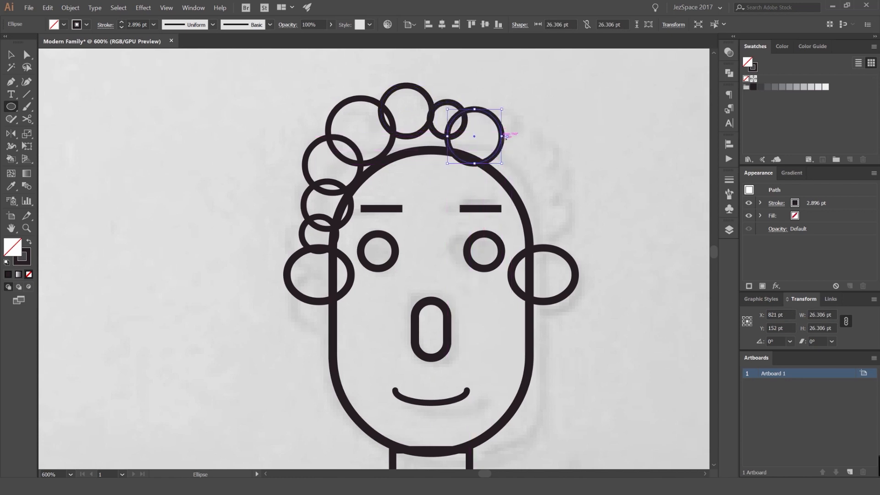
drag(491, 131, 511, 150)
drag(525, 179, 557, 253)
- Select all the hair circles and unite them into a single curly outline
key(v)
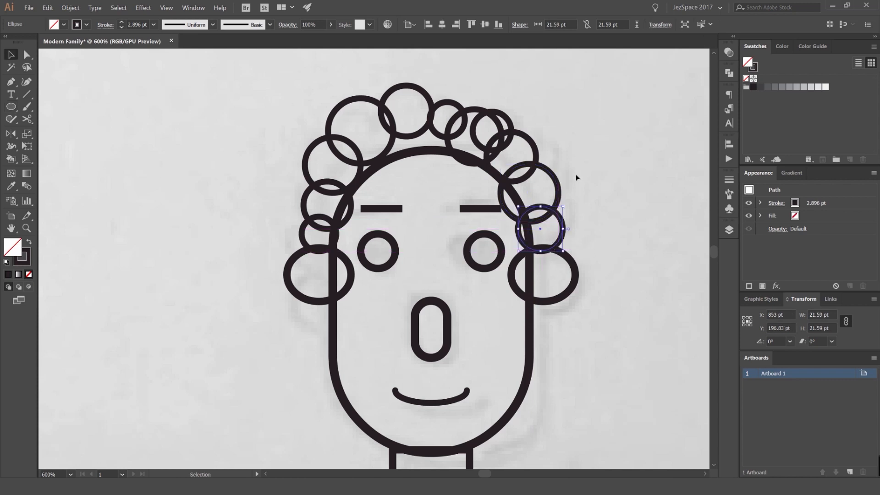
shift+click(558, 178)
drag(518, 113, 490, 133)
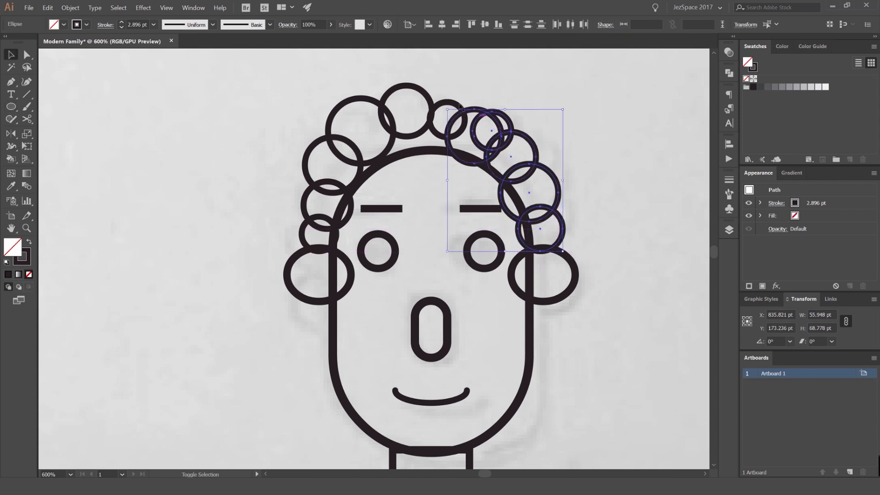
shift+click(462, 114)
shift+click(394, 92)
shift+click(321, 140)
shift+click(329, 122)
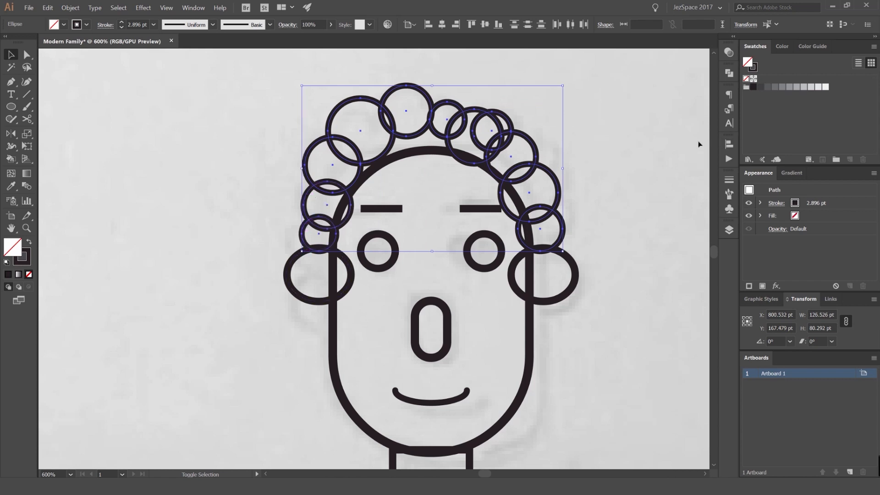
click(729, 73)
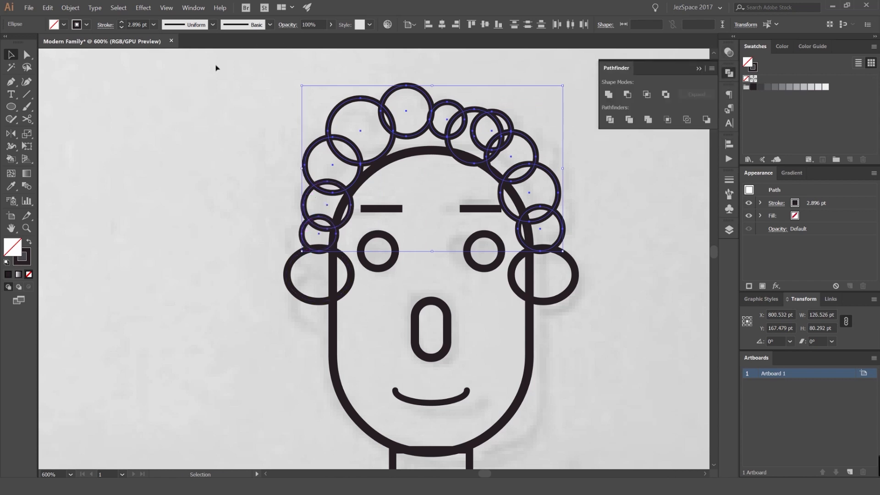
click(608, 94)
click(496, 139)
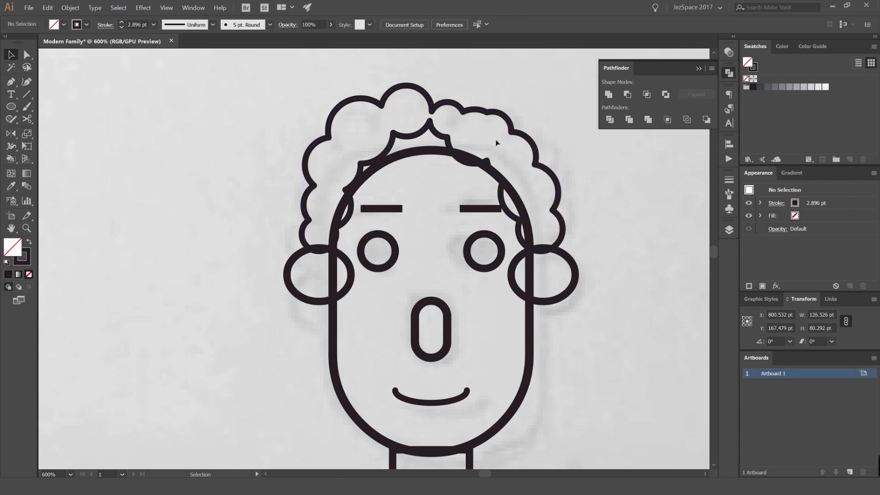
- Try moving the united hair shape away from the head and undo the move
drag(489, 123, 526, 78)
key(ctrl+z)
click(530, 80)
- Isolate the hair shape and pull the middle points of its inner edge down over the forehead as a fringe
scroll(463, 126, up, 1)
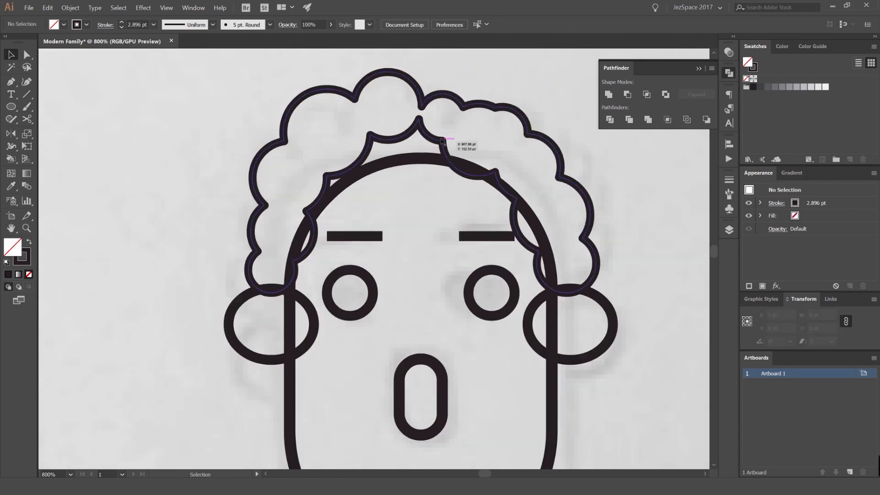
double_click(442, 141)
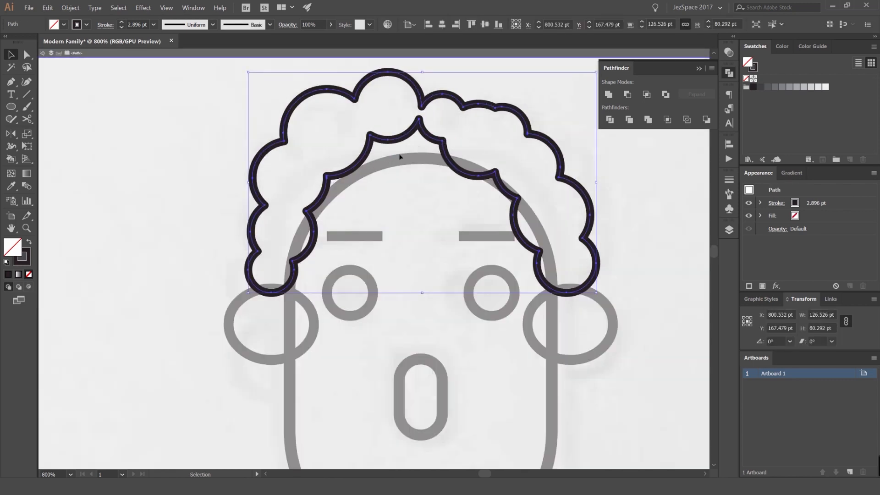
key(a)
drag(417, 120, 450, 195)
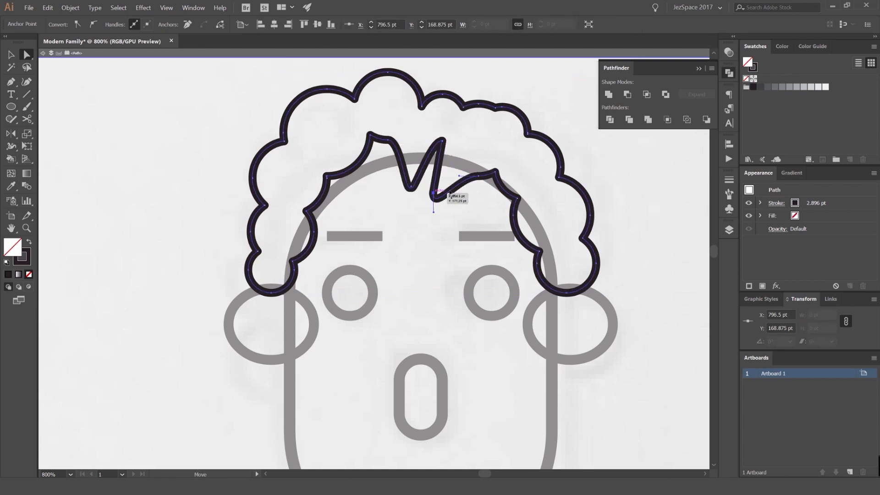
click(360, 157)
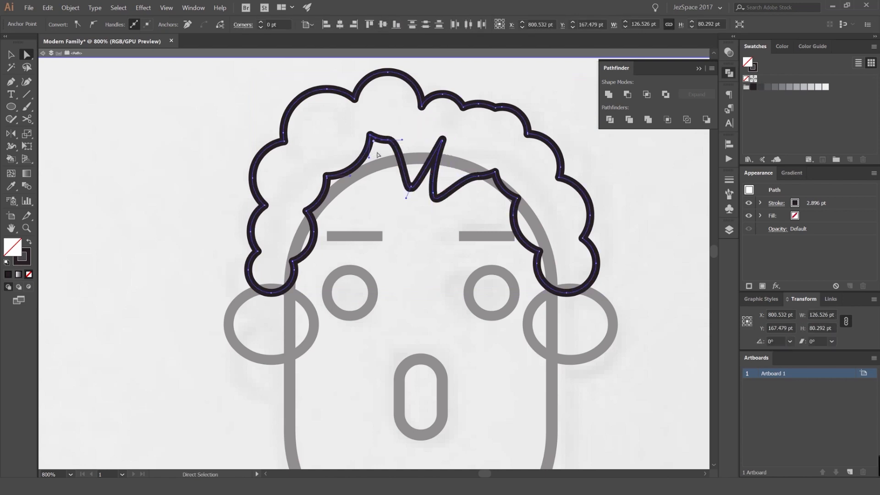
drag(430, 168, 430, 169)
drag(371, 135, 392, 182)
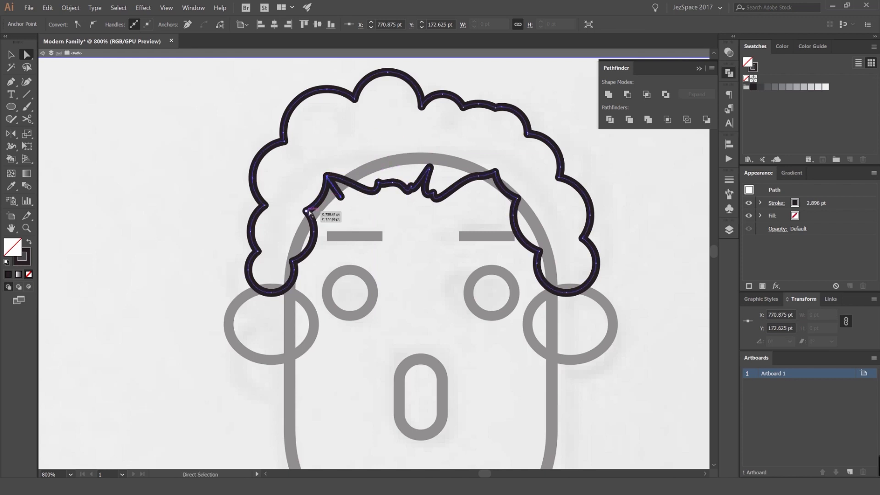
- Move the side points of the hair's inner edge inward over the forehead and leave isolation mode
drag(307, 212, 332, 225)
drag(327, 176, 339, 196)
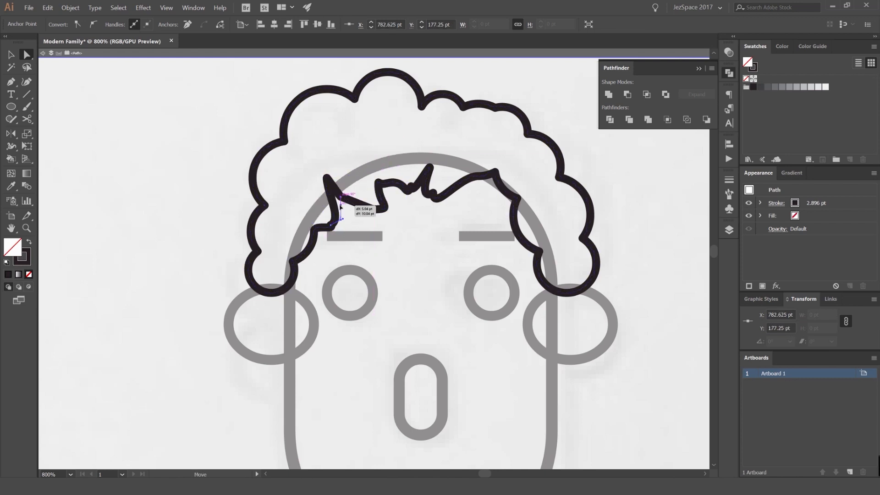
drag(495, 172, 480, 183)
drag(518, 198, 497, 210)
double_click(618, 182)
- Try turning the hair's outline into a solid fill with a light grey swatch, and undo the colour changes
scroll(616, 182, down, 4)
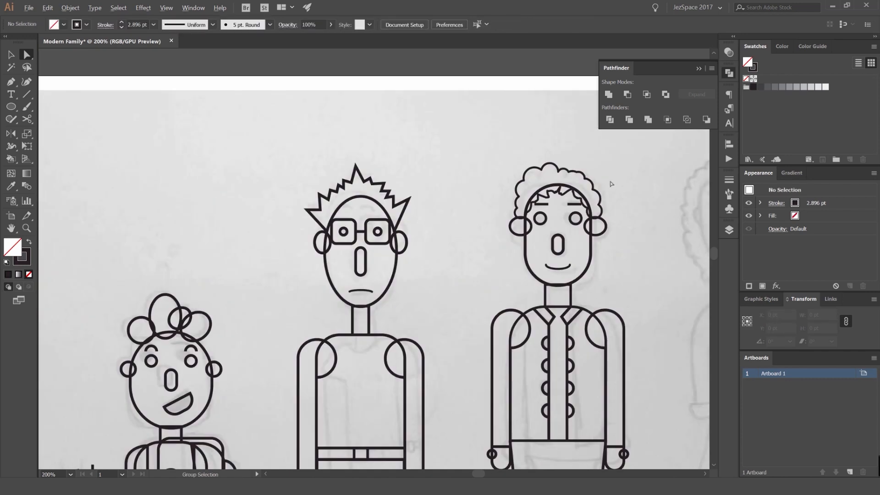
drag(629, 175, 385, 166)
click(368, 173)
key(shift+x)
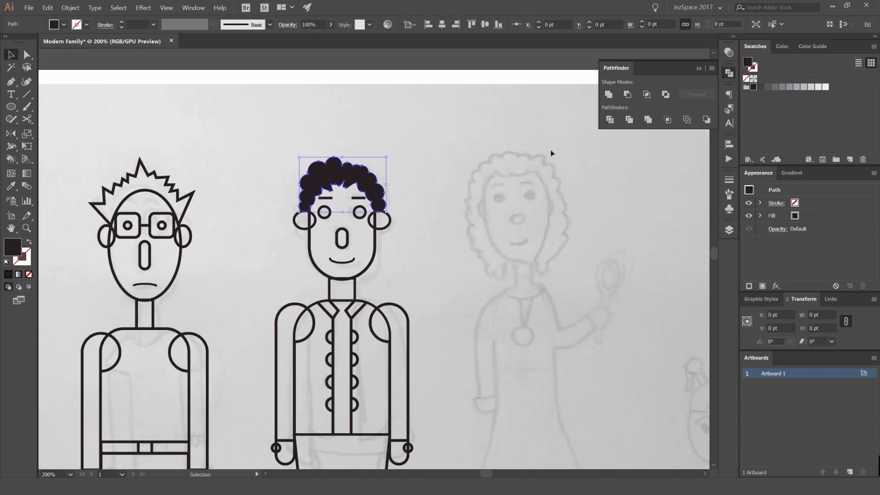
click(789, 87)
click(528, 171)
key(ctrl+z)
key(ctrl+z)
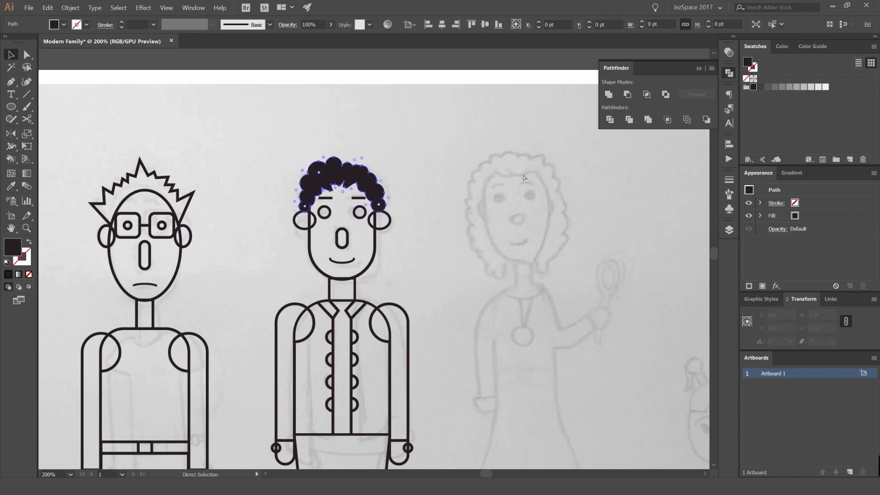
click(503, 202)
- Create a new layer named Mum above the Dad layer
scroll(503, 225, down, 2)
drag(534, 189, 451, 141)
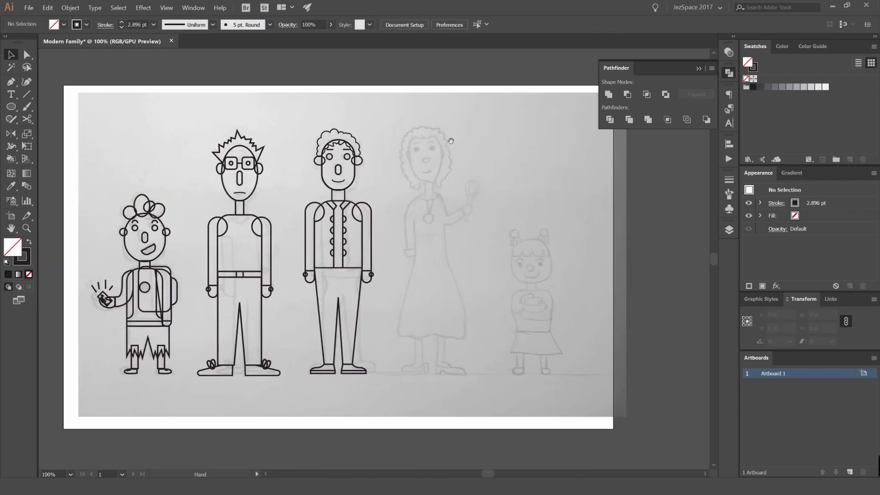
click(729, 229)
click(687, 439)
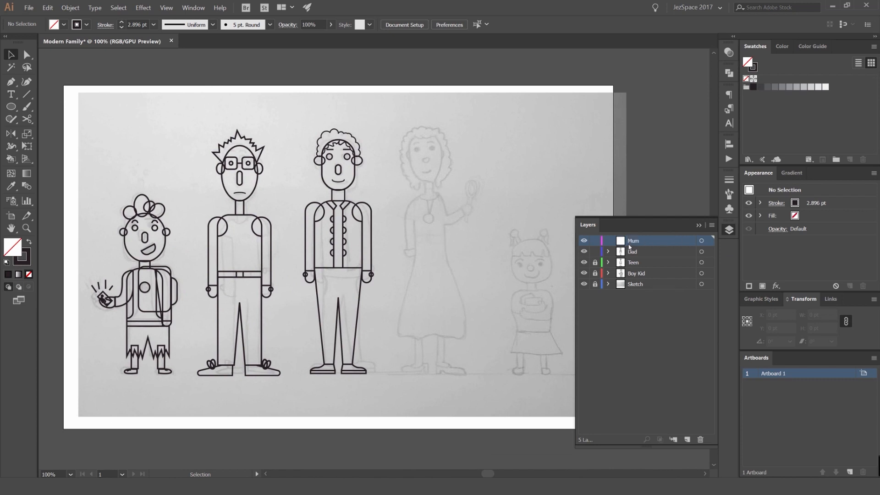
click(729, 230)
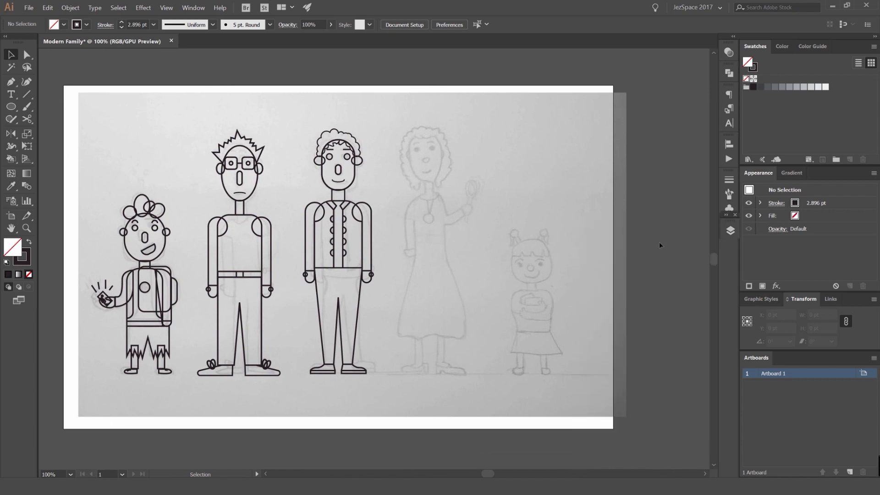
scroll(447, 193, up, 1)
scroll(429, 185, up, 3)
scroll(409, 205, up, 1)
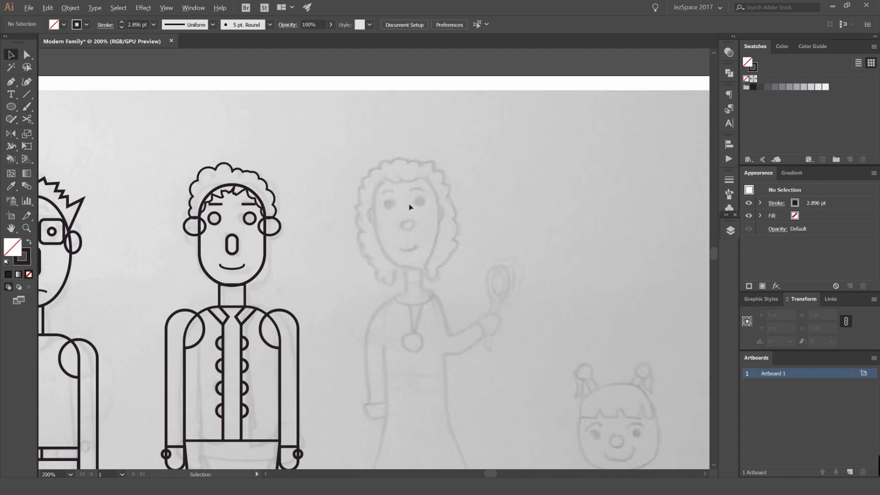
scroll(408, 215, up, 1)
drag(409, 221, 443, 170)
scroll(560, 181, down, 2)
scroll(508, 185, up, 2)
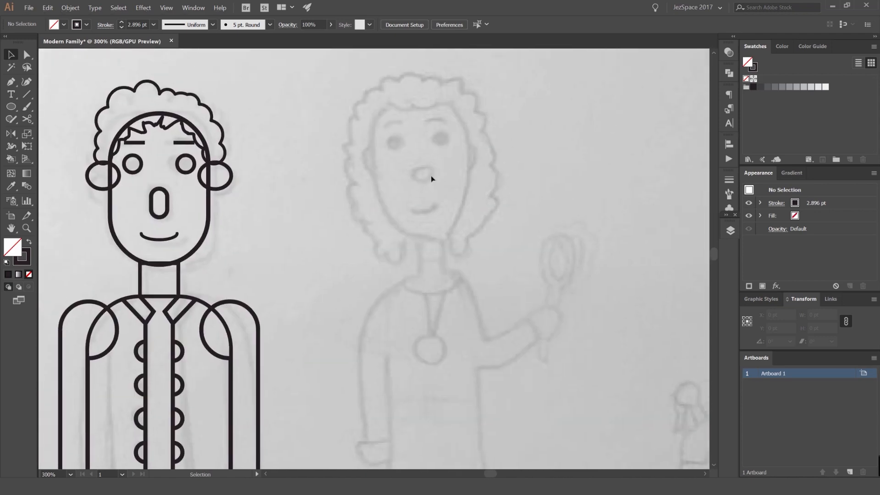
key(m)
drag(366, 119, 464, 253)
key(ctrl+z)
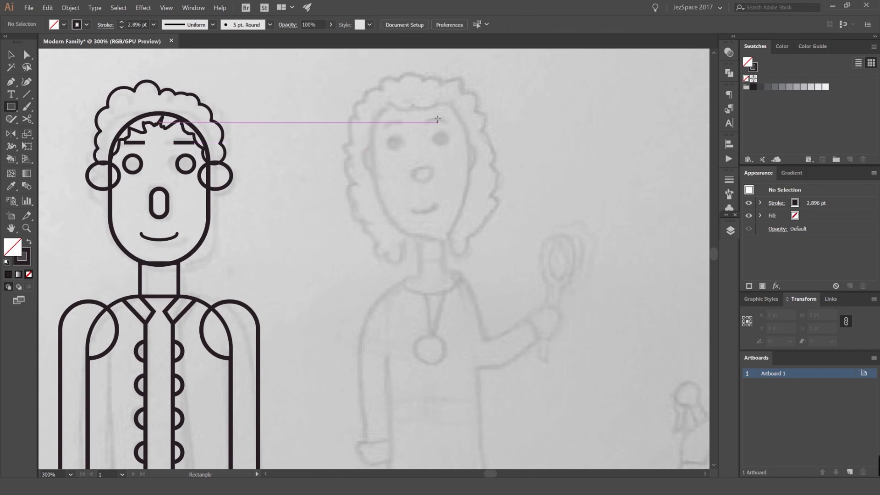
- Draw an ellipse about 101 pt wide and 144 pt tall over the mum's sketched face
key(p)
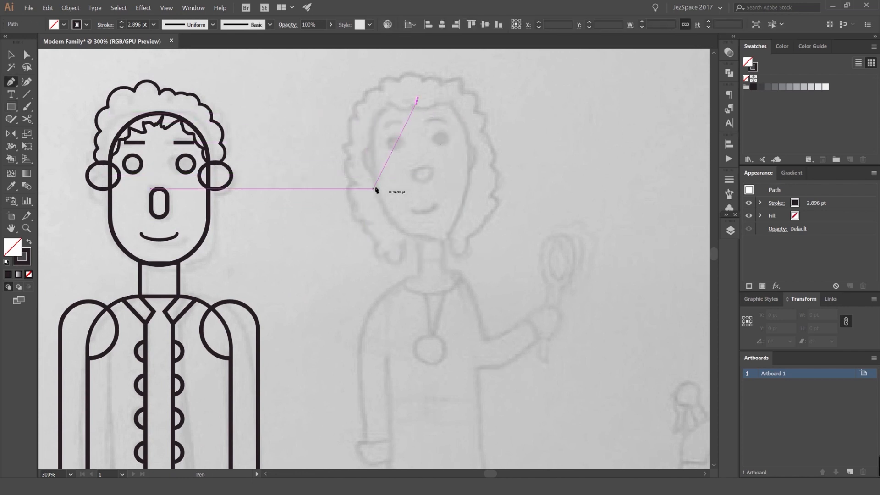
mouse_move(423, 173)
mouse_down()
mouse_move(479, 256)
mouse_move(434, 237)
mouse_up()
key(v)
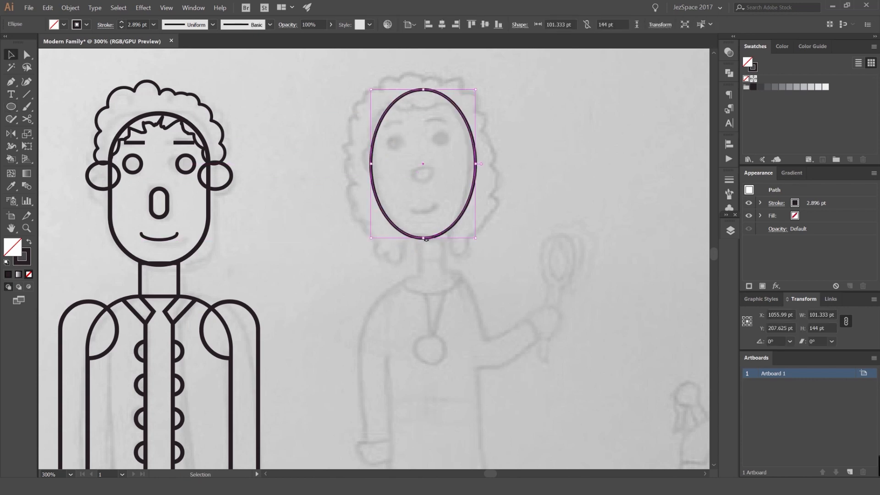
- Add an anchor point to the face outline just left of the chin's centre and shift it outward to broaden the chin
scroll(426, 239, up, 3)
key(p)
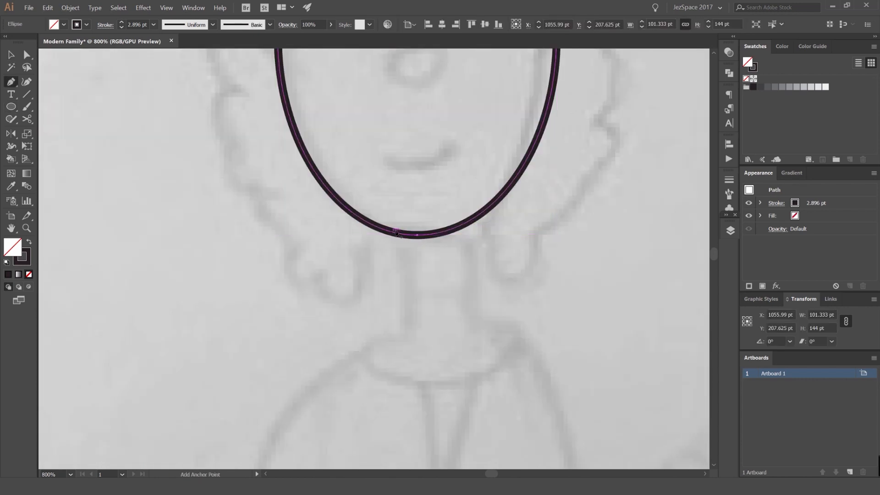
click(392, 235)
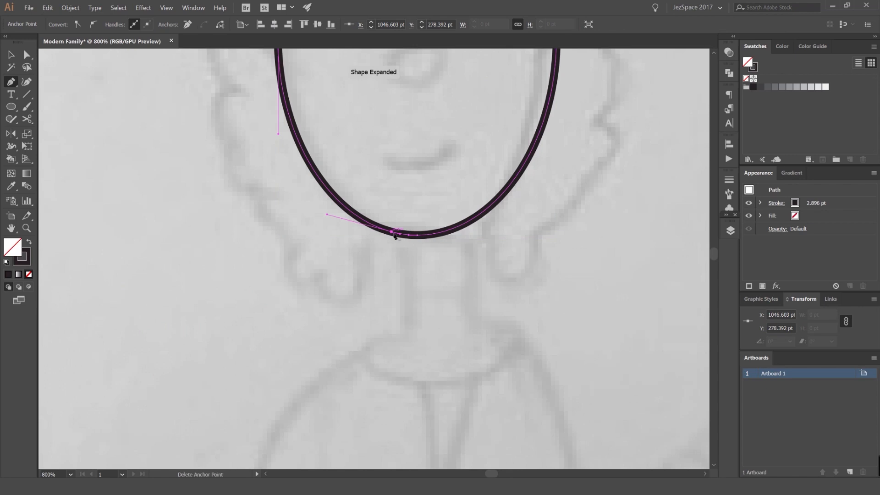
key(a)
drag(392, 233, 375, 233)
click(434, 258)
scroll(434, 258, down, 3)
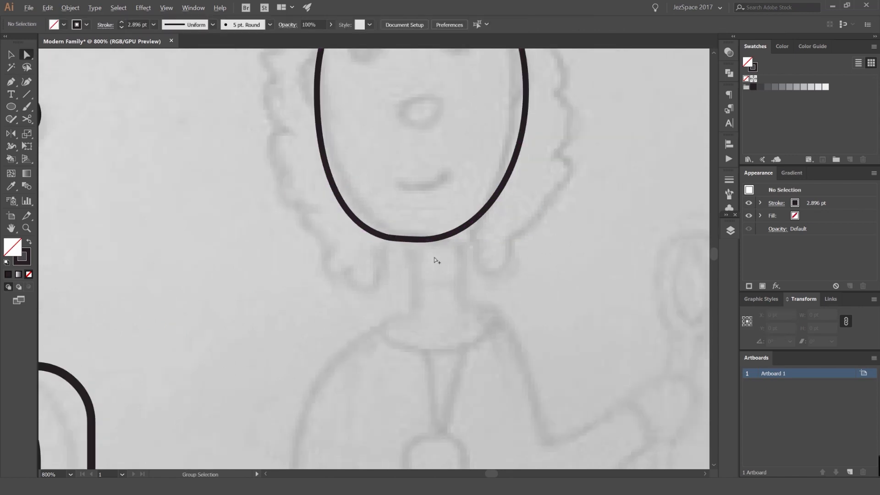
scroll(454, 259, up, 1)
click(427, 248)
scroll(428, 251, up, 2)
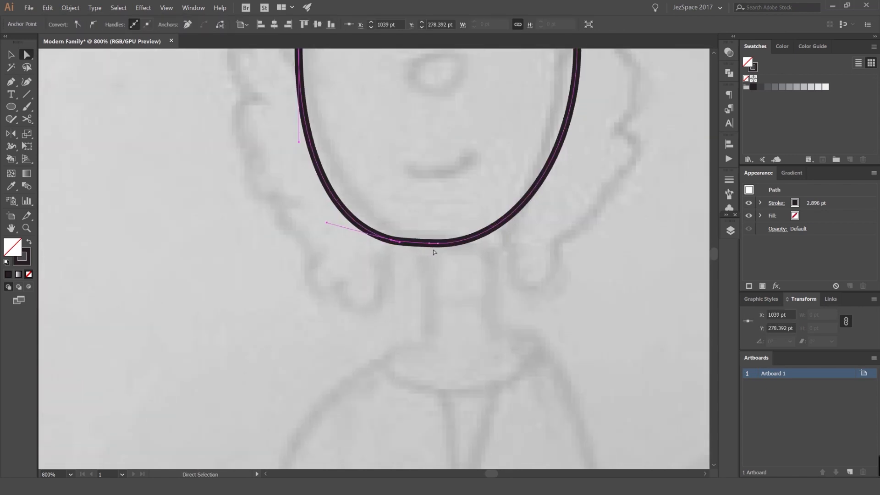
- Delete the anchor point on the face outline's right side and select the remaining left half
scroll(408, 246, down, 3)
click(487, 155)
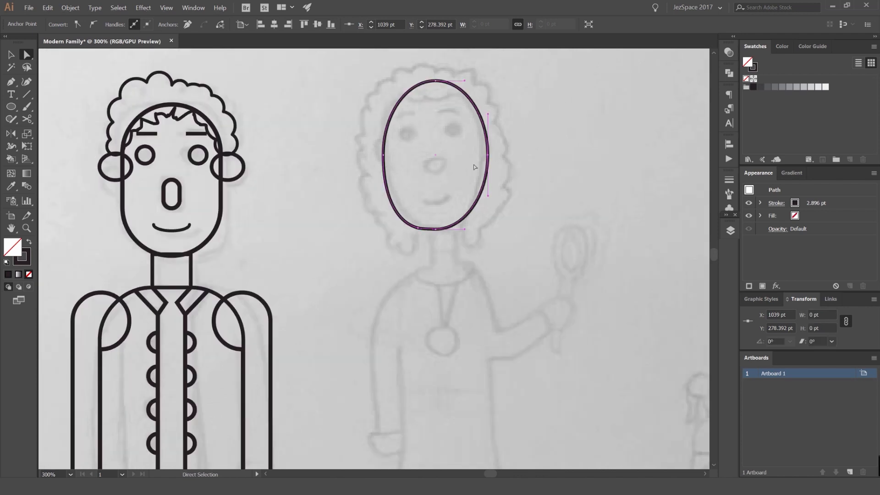
key(Delete)
click(474, 167)
key(v)
click(383, 166)
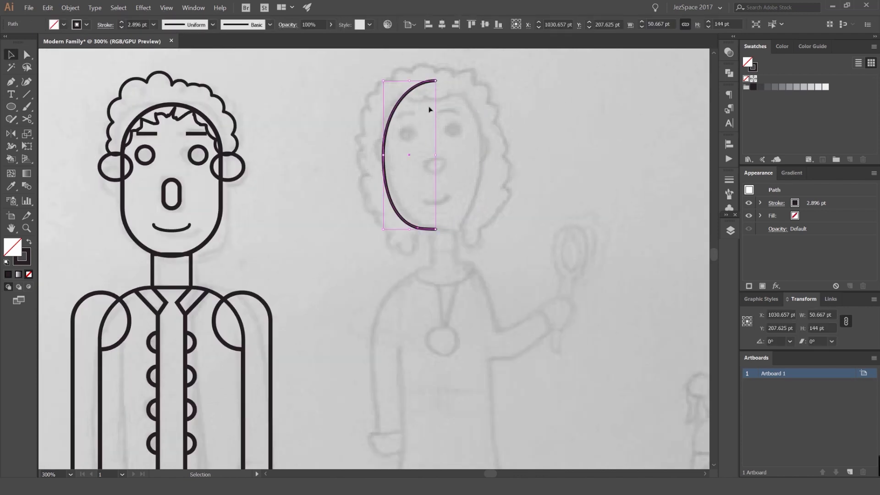
- Reflect a vertical-axis copy of the half face about its top endpoint and join the two halves above and at the chin
key(o)
alt+click(437, 81)
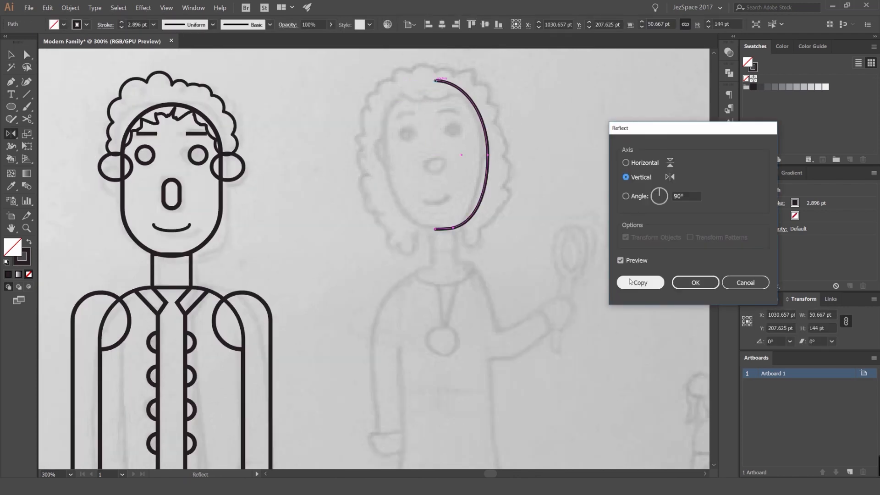
click(640, 282)
key(a)
drag(439, 72, 429, 98)
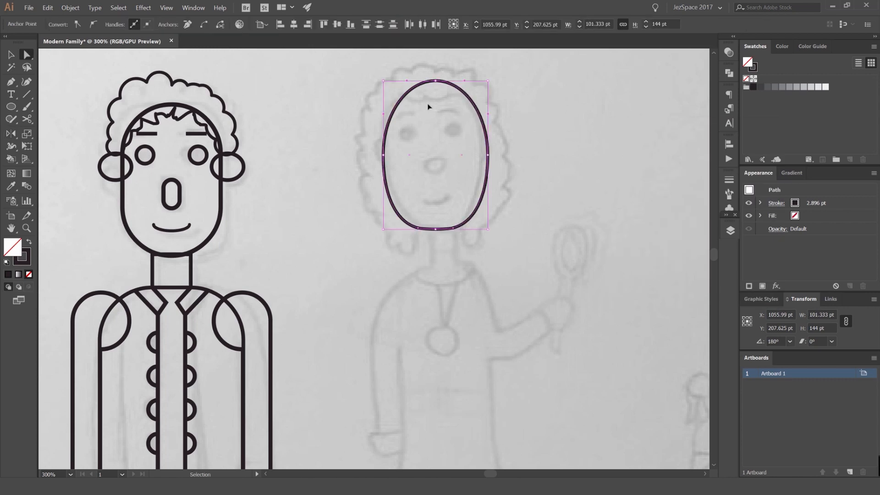
key(ctrl+j)
drag(446, 208, 427, 236)
key(ctrl+j)
key(v)
click(474, 192)
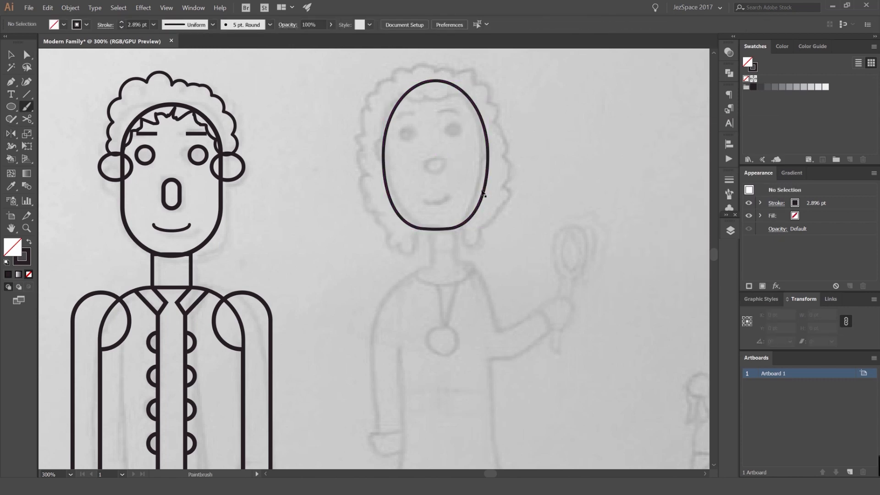
key(v)
drag(482, 193, 584, 177)
key(ctrl+z)
click(530, 151)
scroll(530, 147, down, 3)
scroll(528, 146, up, 1)
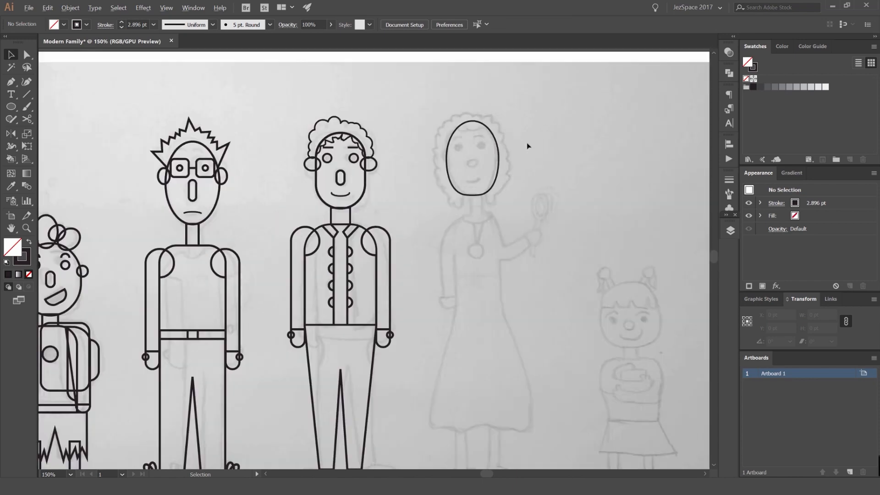
- Shorten the mum's face outline from its upper edge to about 135.6 pt tall, keeping its width
scroll(467, 140, up, 2)
scroll(527, 131, up, 1)
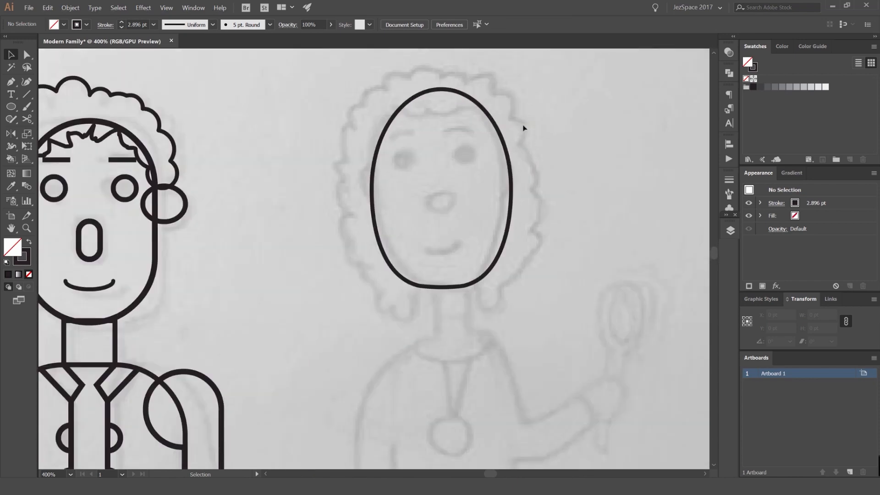
click(430, 103)
click(542, 159)
drag(542, 159, 496, 170)
- Draw a flat oval nose about 19 pt wide over the sketched nose, centred on the face
scroll(404, 194, up, 2)
key(l)
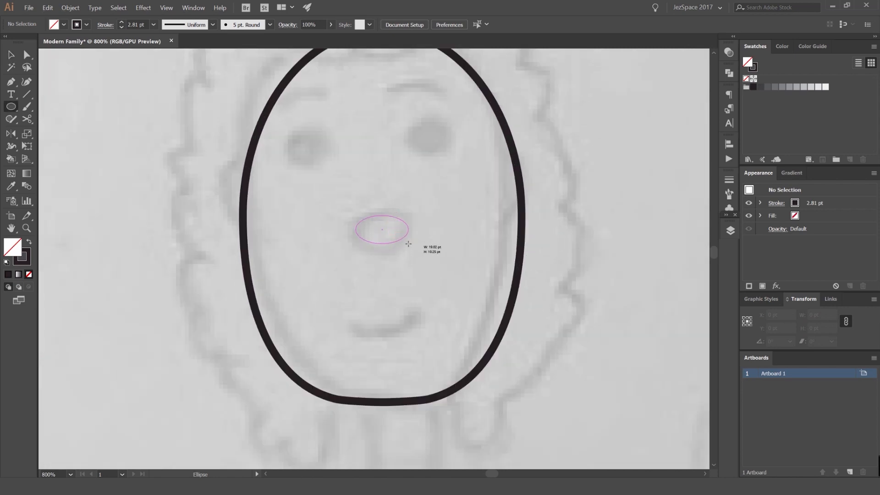
drag(409, 244, 411, 248)
key(ctrl+shift+a)
key(v)
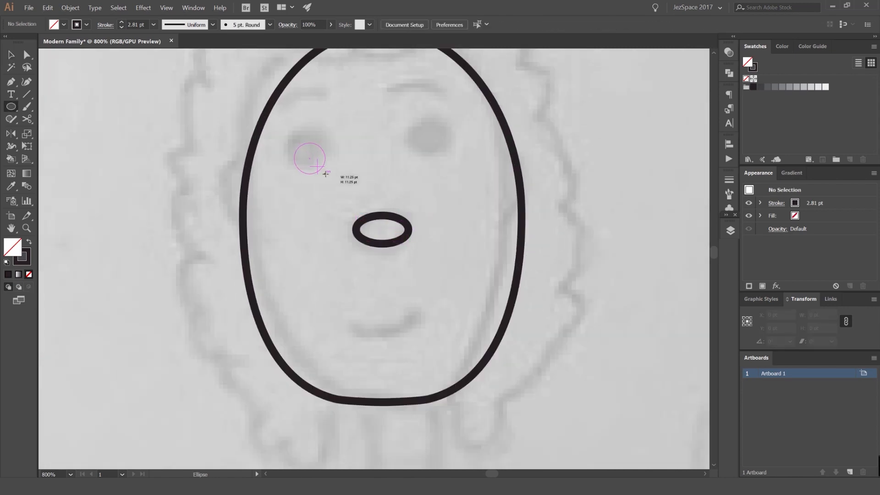
- Draw a circular left eye about 11.4 pt across and reflect a copy of it across the nose's vertical centre line
drag(325, 174, 327, 174)
key(o)
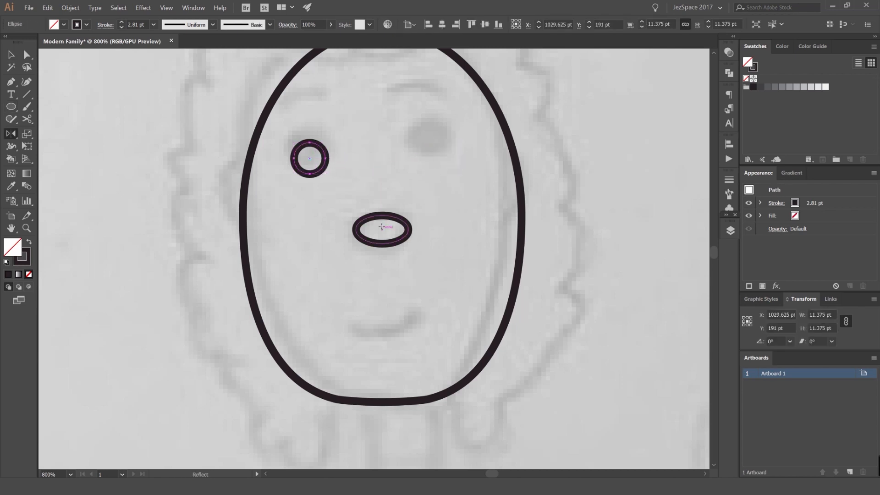
alt+click(382, 226)
click(634, 281)
key(ctrl+shift+a)
key(v)
- Draw an ellipse above the left eye and remove its lowest anchor point to leave an arched eyebrow about 19.6 pt wide
scroll(393, 158, up, 2)
key(l)
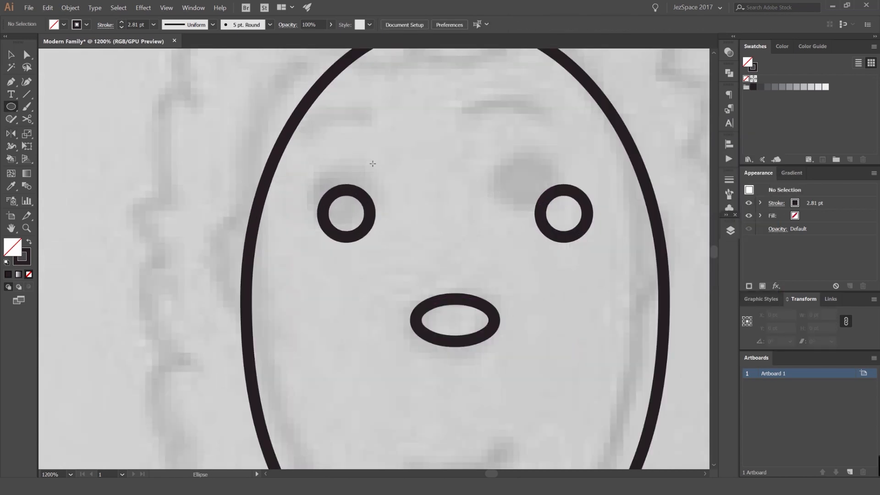
mouse_move(347, 190)
mouse_down()
mouse_move(413, 249)
mouse_move(402, 236)
mouse_move(400, 243)
mouse_up()
drag(347, 136, 366, 139)
key(v)
key(a)
click(347, 204)
key(Delete)
key(v)
click(397, 126)
click(437, 127)
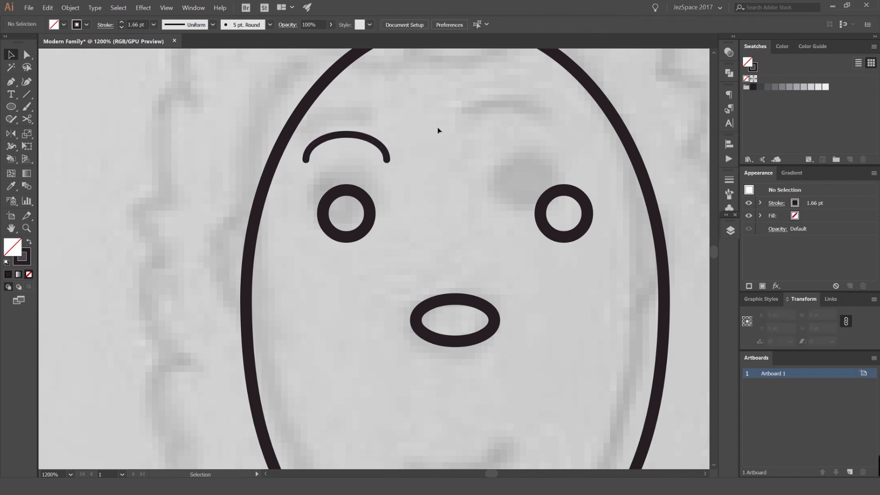
- Reflect a copy of the arched eyebrow across the vertical axis through the nose's centre to sit above the right eye
drag(437, 128, 414, 137)
click(361, 158)
key(o)
alt+click(431, 329)
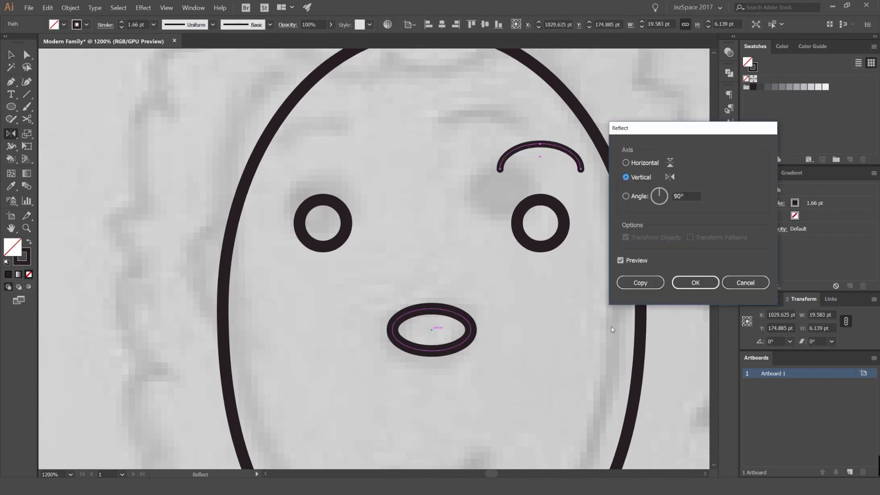
click(640, 282)
key(v)
click(477, 241)
- Select all of the mum's face shapes and match their strokes to the face outline's 2.81 pt stroke
scroll(477, 240, down, 5)
scroll(497, 262, up, 3)
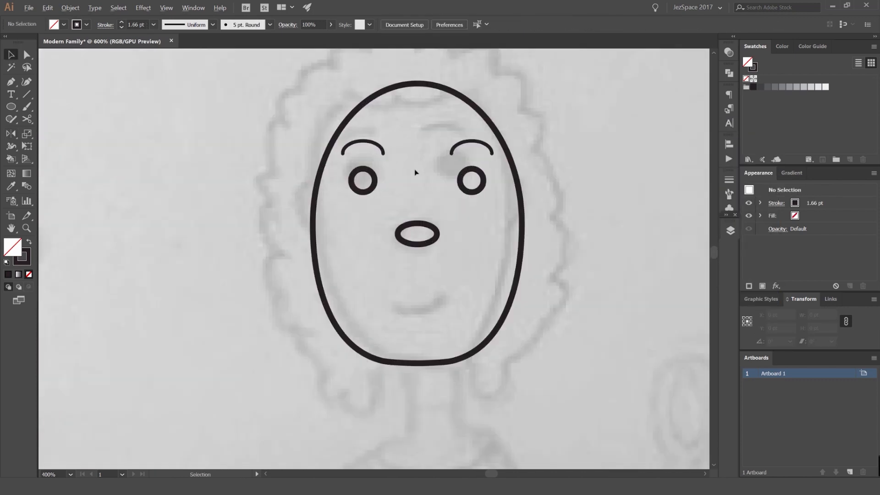
key(ctrl+a)
key(o)
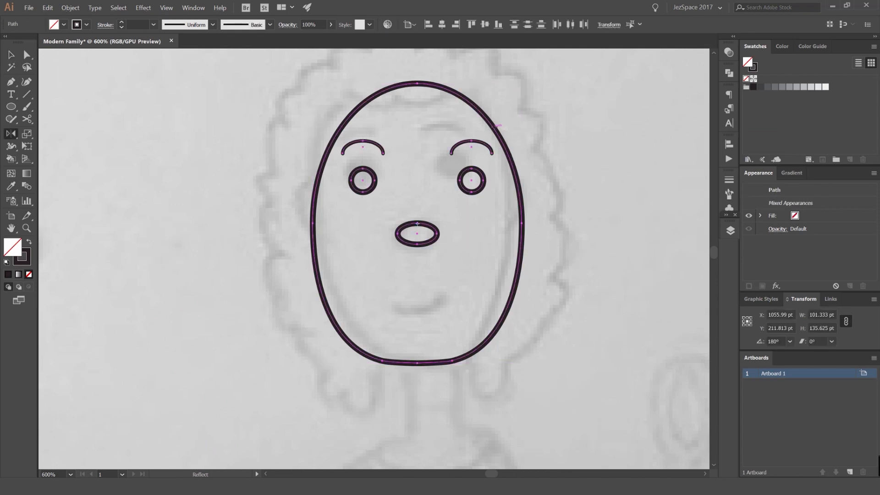
click(493, 126)
key(v)
click(490, 174)
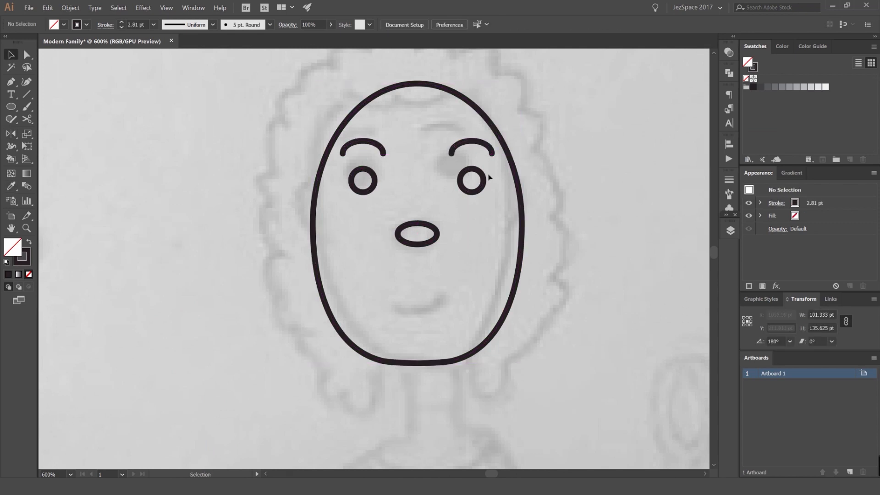
click(483, 179)
scroll(412, 173, down, 2)
click(450, 142)
click(474, 127)
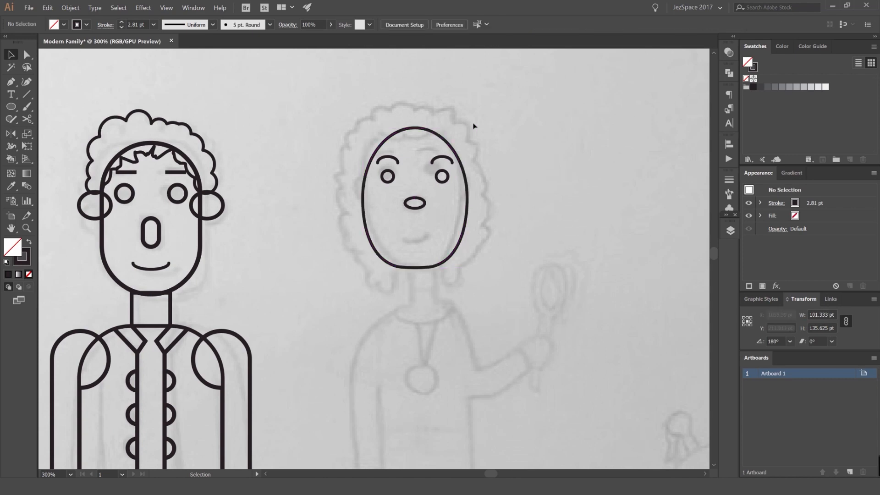
- Draw the mum's lopsided smile below the nose as an open curve rising toward the right cheek
scroll(442, 191, up, 3)
scroll(387, 252, down, 1)
scroll(383, 270, up, 2)
scroll(383, 269, up, 2)
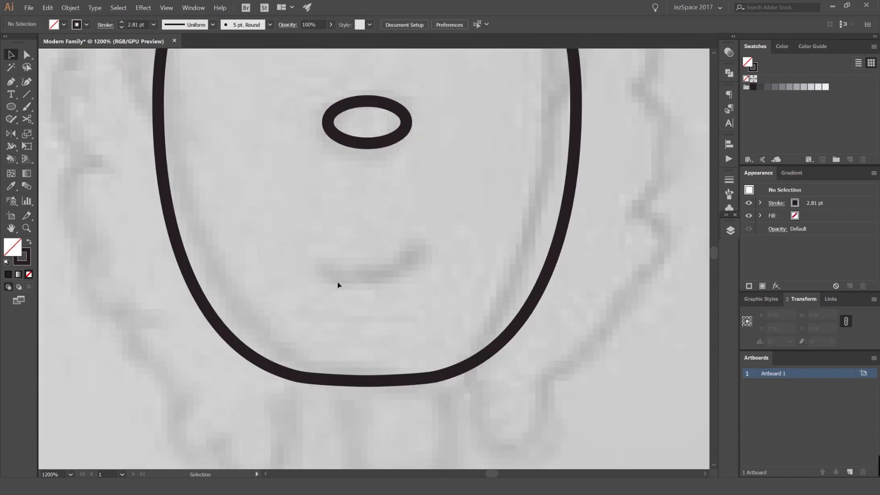
key(p)
drag(434, 229, 444, 167)
key(v)
click(467, 172)
scroll(455, 210, down, 4)
mouse_move(470, 194)
mouse_down()
mouse_move(452, 213)
mouse_move(447, 190)
mouse_up()
scroll(377, 265, up, 2)
scroll(388, 242, down, 2)
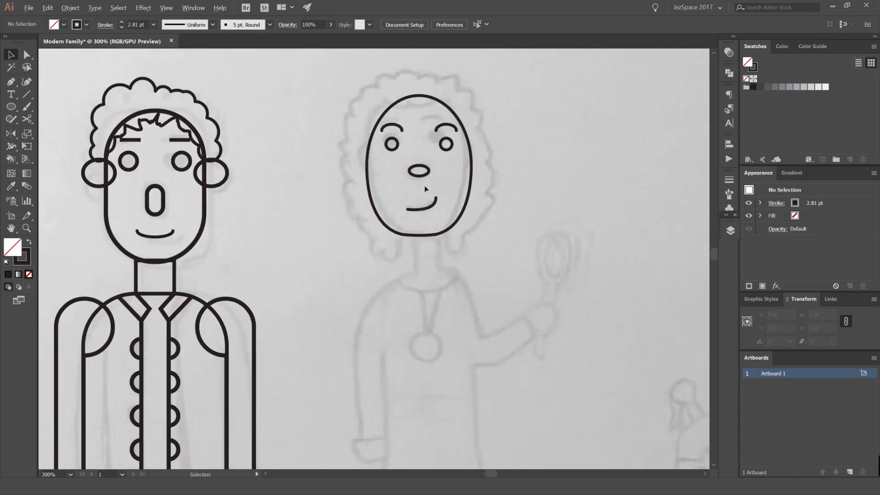
- Draw a straight vertical centre line through the mum's face, from inside the sketched hair to below the chin
scroll(417, 107, up, 1)
drag(417, 98, 426, 107)
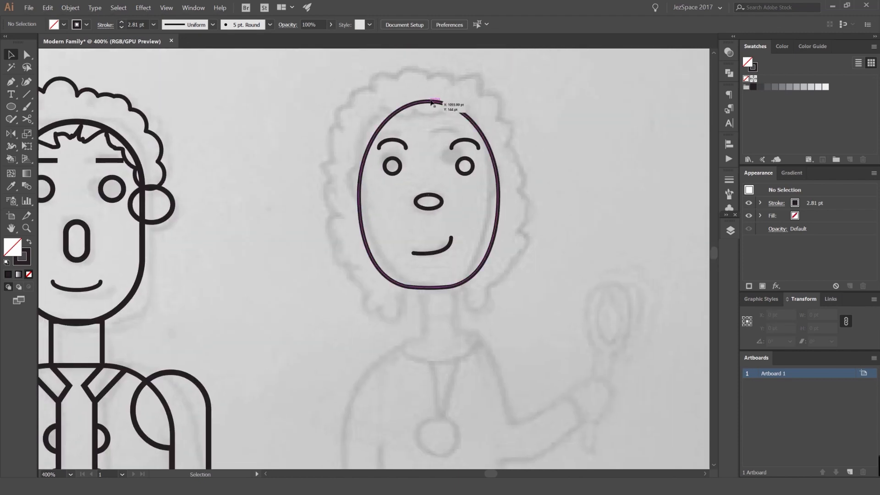
key(p)
click(423, 69)
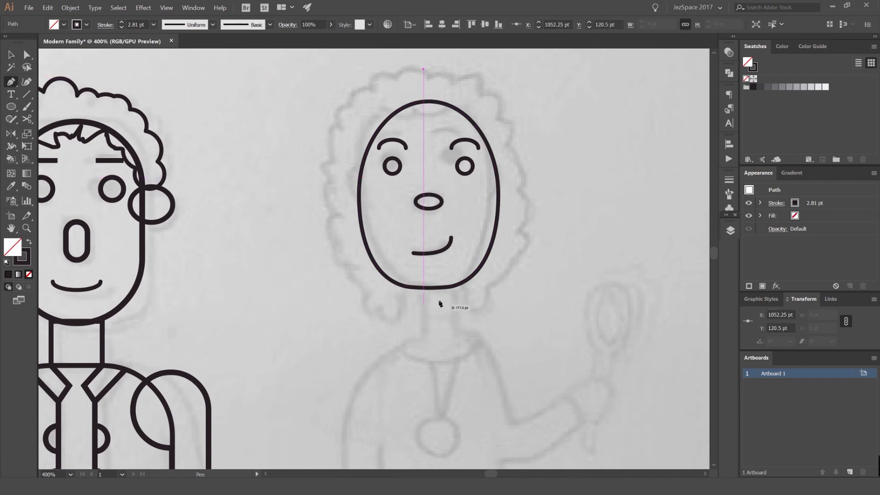
click(429, 79)
click(428, 316)
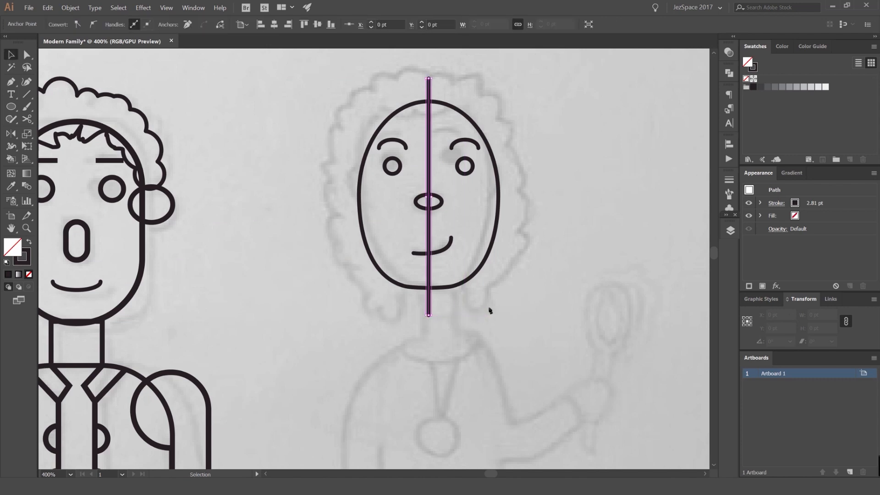
key(v)
click(528, 92)
- Start the wavy hair outline at the centre line's upper end and trace the sketched curls down the head's upper left side
scroll(410, 81, up, 1)
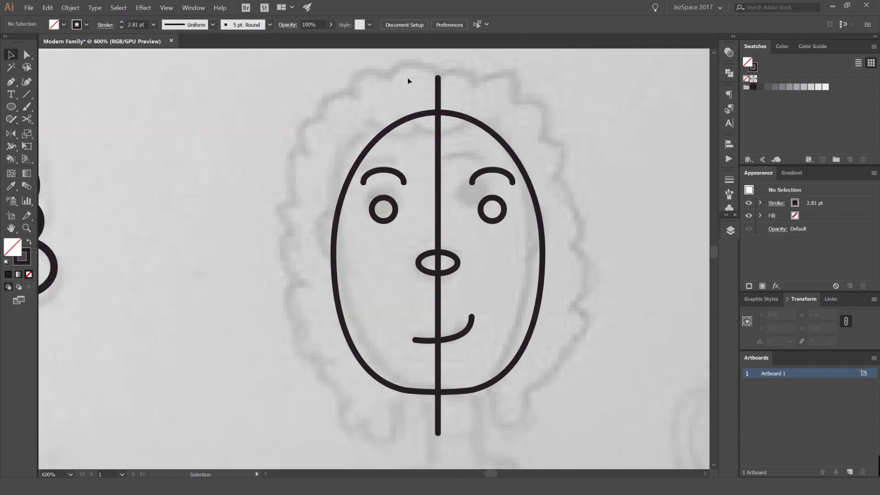
click(437, 77)
mouse_move(390, 78)
mouse_down()
mouse_move(383, 101)
mouse_move(319, 124)
mouse_move(303, 153)
mouse_move(315, 167)
mouse_move(298, 161)
mouse_up()
drag(293, 197, 289, 247)
- Continue tracing the mum's wavy hair outline down the left side of the sketch to the curled tips beneath the jaw
scroll(278, 211, up, 2)
drag(290, 293, 314, 242)
drag(337, 318, 389, 365)
key(ctrl+z)
drag(389, 365, 354, 184)
drag(376, 282, 375, 331)
drag(425, 301, 435, 286)
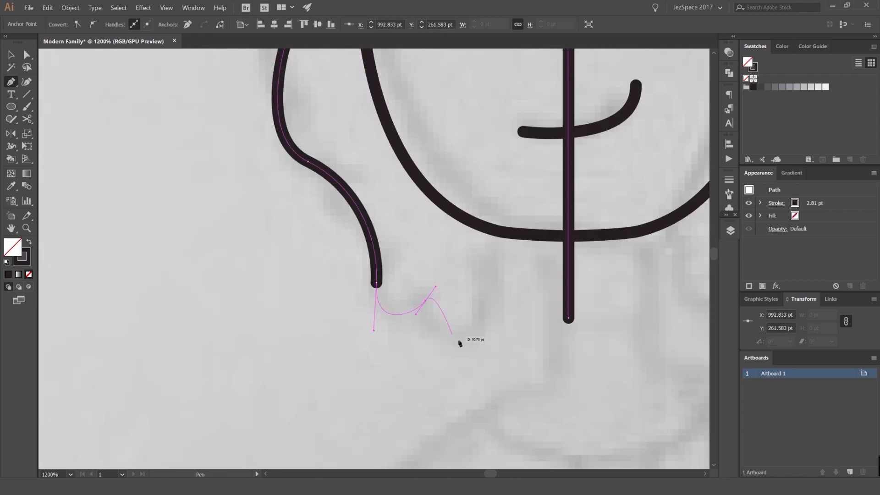
drag(470, 344, 506, 320)
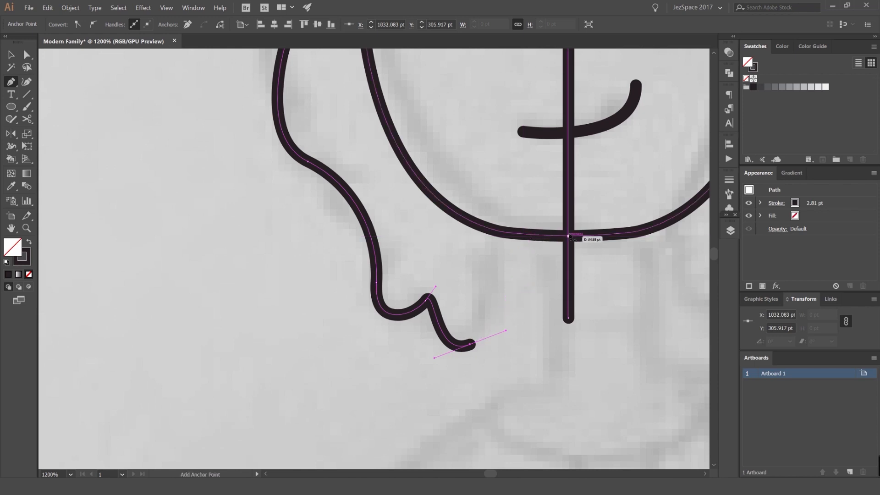
- Add one more curl to the hair outline and end the path at the centre line's lower end
scroll(565, 237, down, 3)
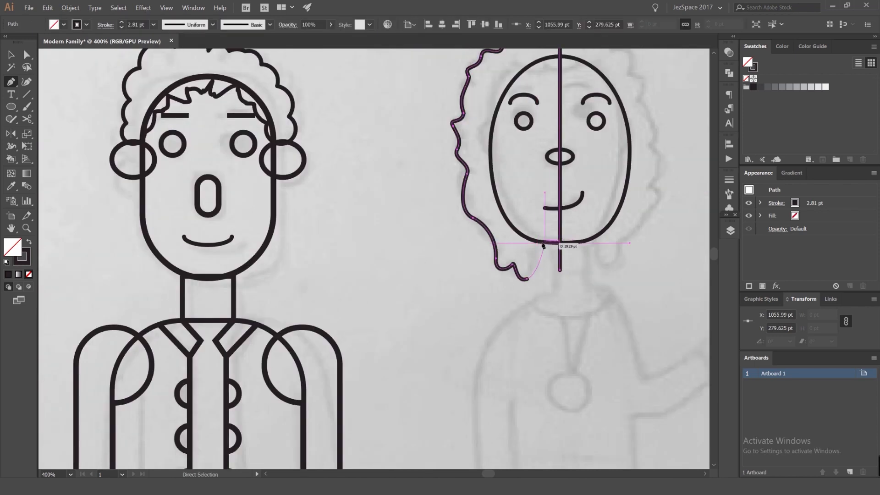
key(v)
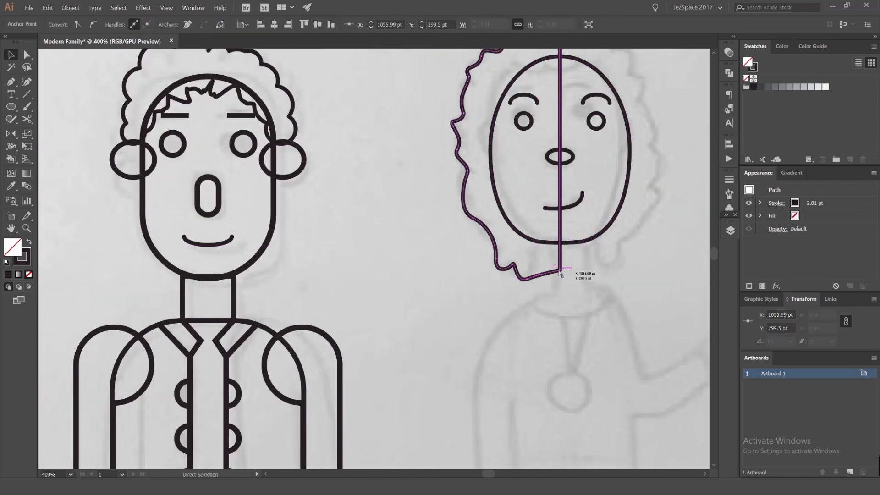
scroll(541, 269, up, 2)
key(p)
click(513, 293)
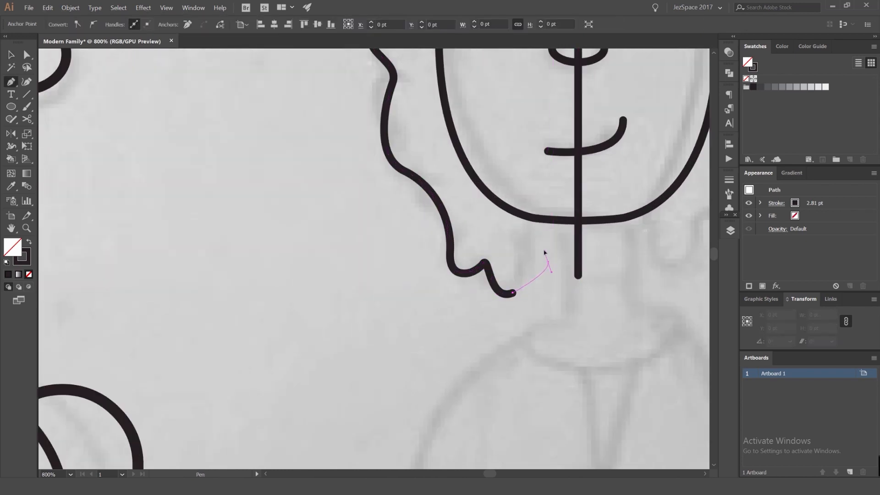
drag(548, 261, 551, 280)
click(578, 275)
scroll(578, 275, down, 3)
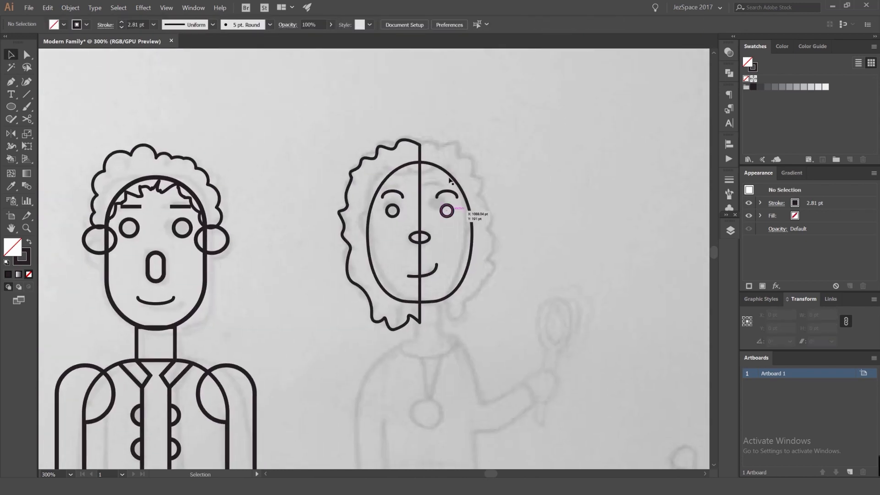
- Reflect a copy of the half hair outline across the vertical axis, using the centre line's upper end as origin
key(v)
key(o)
alt+click(420, 142)
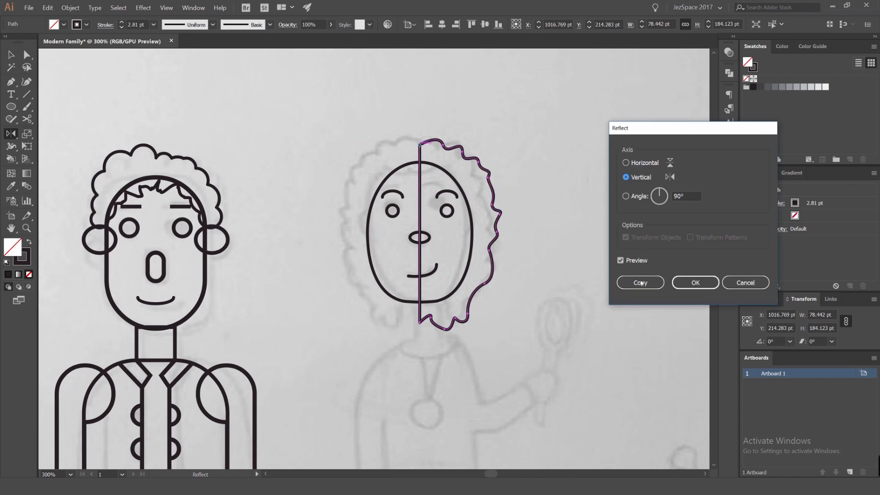
click(635, 281)
- Unite the two mirrored hair halves into one closed outline
click(729, 73)
click(608, 94)
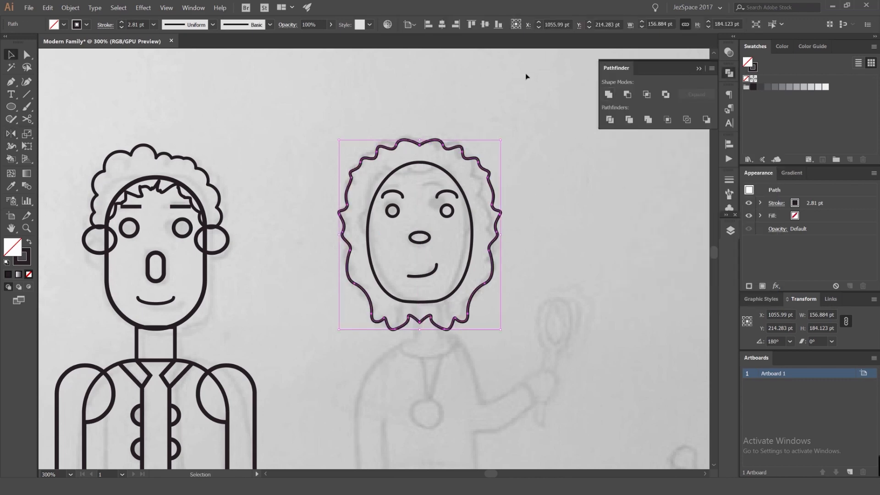
click(526, 75)
drag(480, 152, 354, 103)
key(ctrl+z)
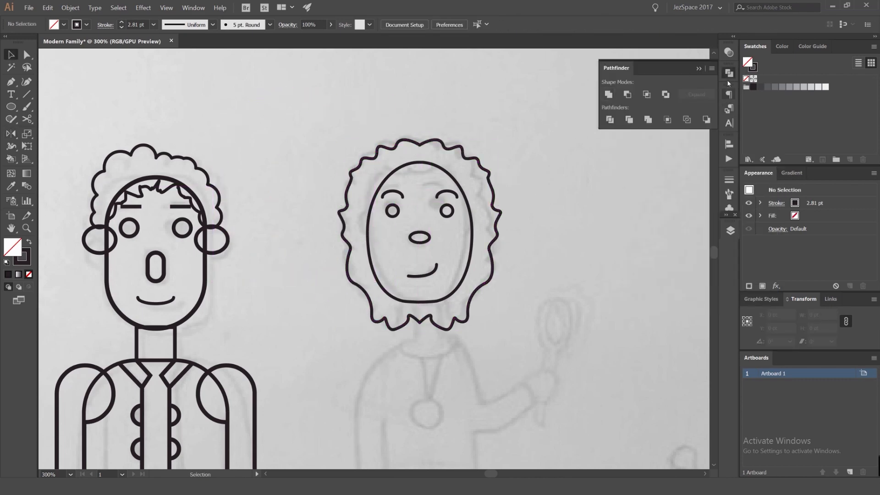
click(728, 73)
- Draw an ellipse about 27 × 16.5 pt at the top of the forehead and place a slightly rotated copy to its right
scroll(430, 135, up, 3)
scroll(390, 227, up, 1)
key(l)
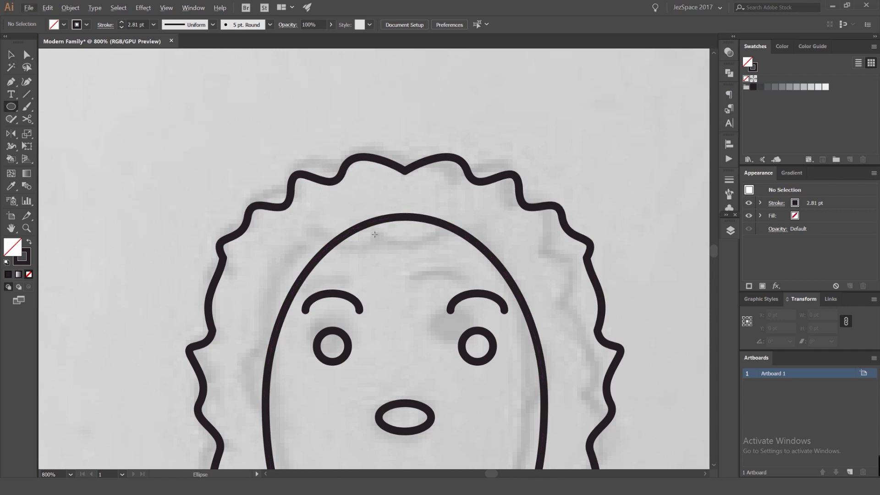
drag(357, 234, 395, 255)
drag(396, 258, 396, 257)
key(v)
drag(440, 240, 493, 239)
drag(396, 236, 464, 213)
key(ctrl+equal)
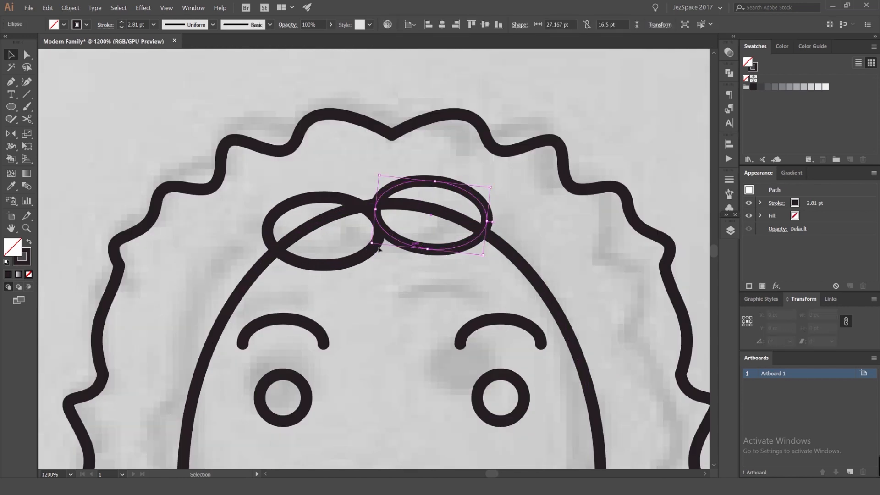
- Shift the left forehead ellipse to overlap the right one and unite both into a single fringe shape
click(378, 249)
click(370, 251)
drag(371, 251, 399, 251)
click(728, 73)
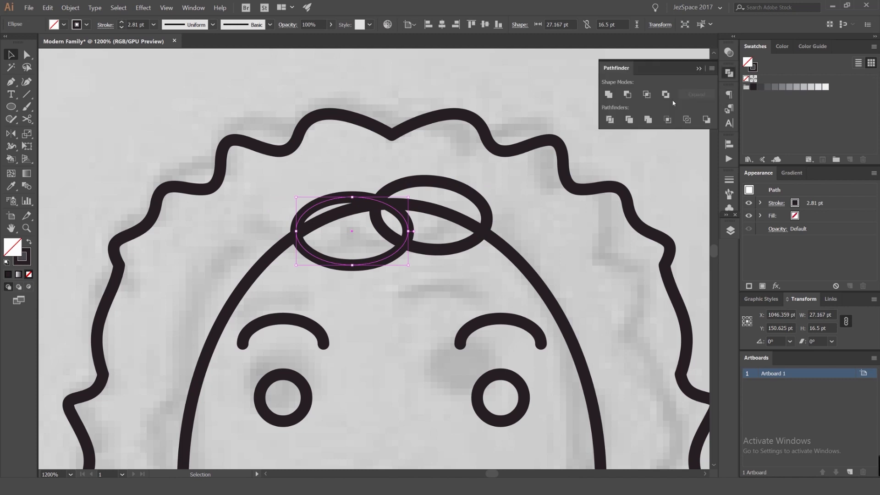
shift+click(462, 189)
click(609, 94)
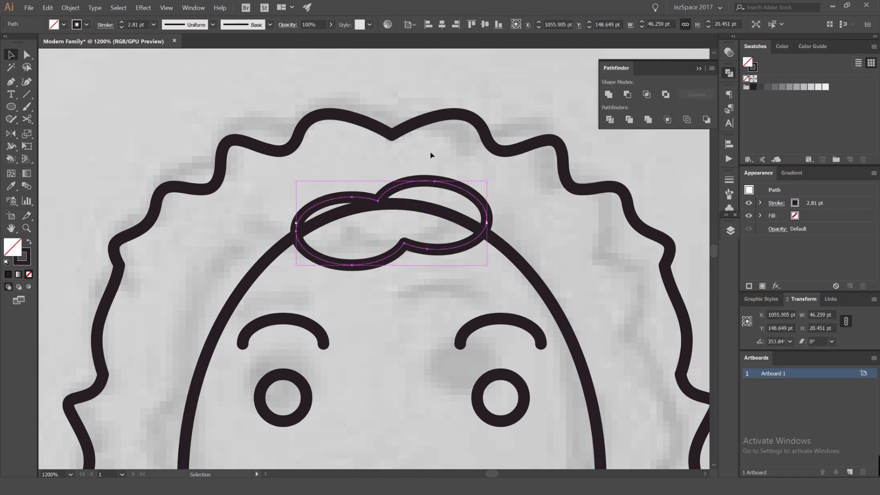
click(432, 153)
drag(432, 187, 490, 162)
scroll(483, 192, down, 4)
click(473, 147)
scroll(442, 225, down, 3)
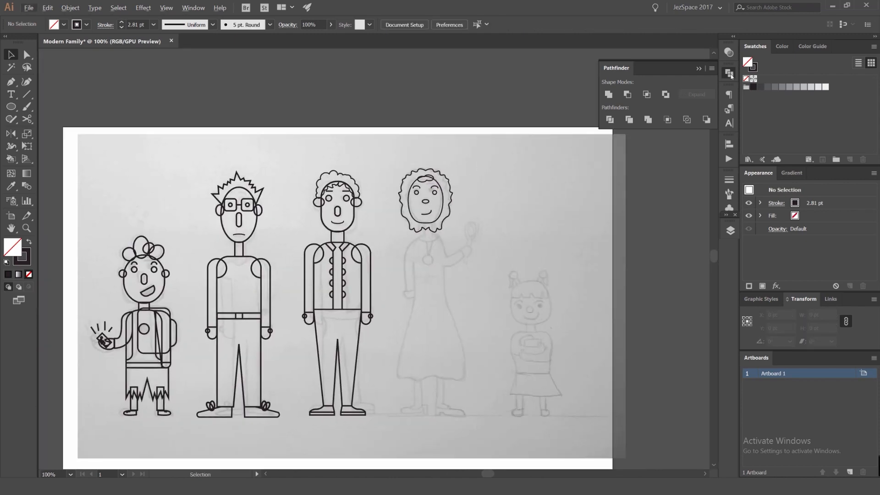
click(699, 68)
- Draw a neck rectangle about 19 × 34 pt down from the mum's chin, centred under the face
scroll(427, 204, up, 3)
drag(438, 224, 447, 131)
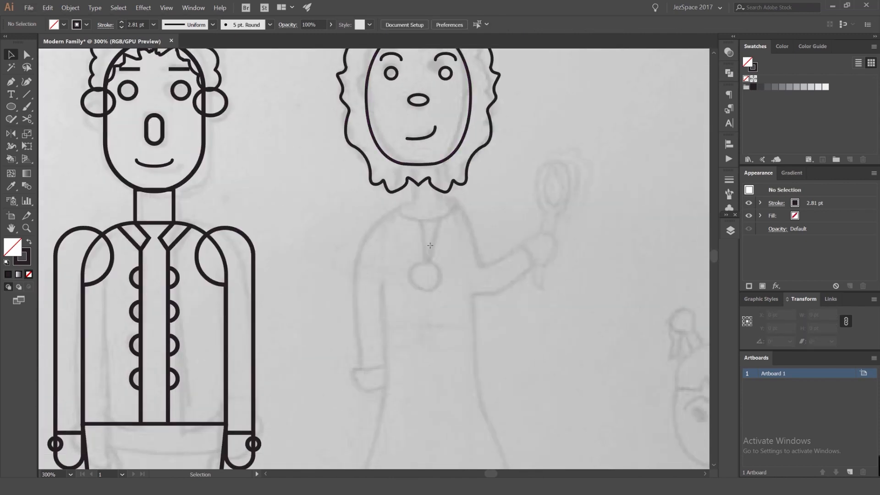
drag(408, 163, 428, 200)
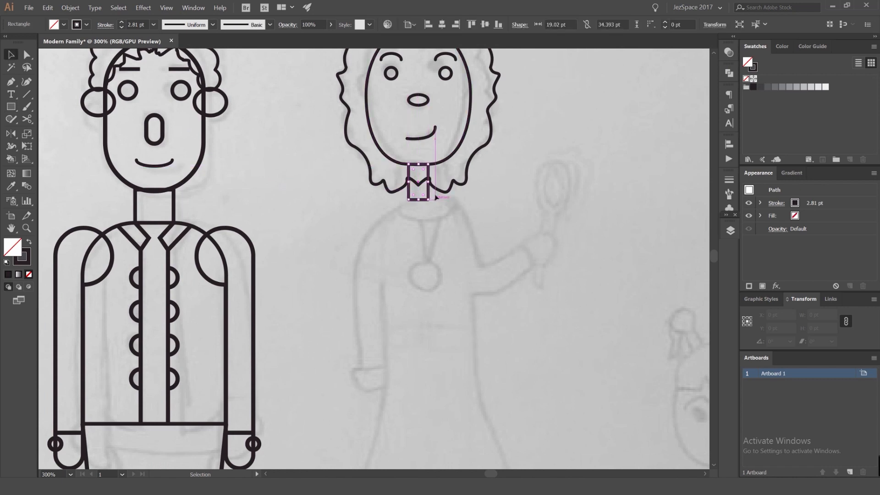
key(v)
shift+click(448, 161)
click(404, 255)
- Draw a torso rectangle about 85 × 113 pt and move it up so its upper edge meets the neck's base
scroll(404, 255, up, 1)
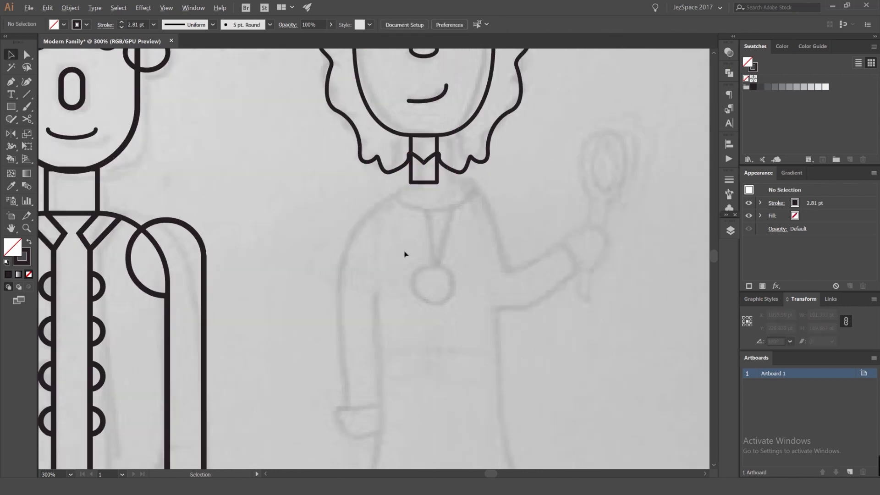
drag(425, 240, 426, 155)
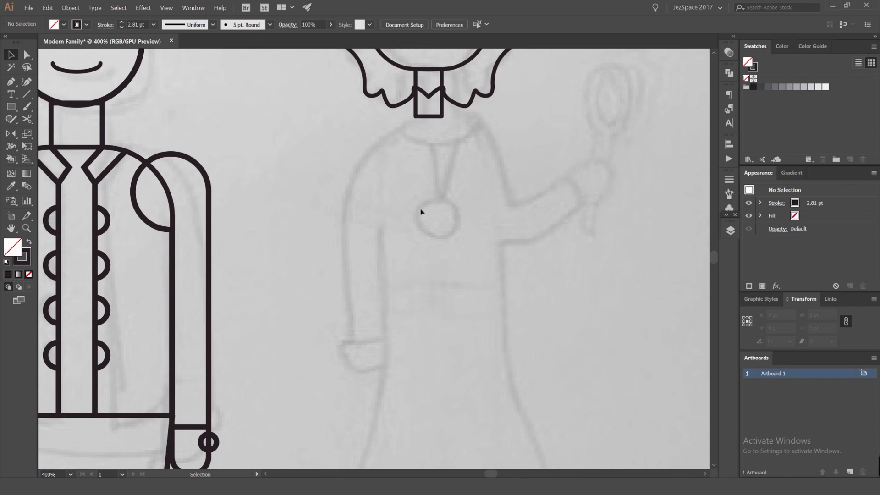
drag(425, 197, 487, 272)
scroll(459, 138, up, 2)
key(v)
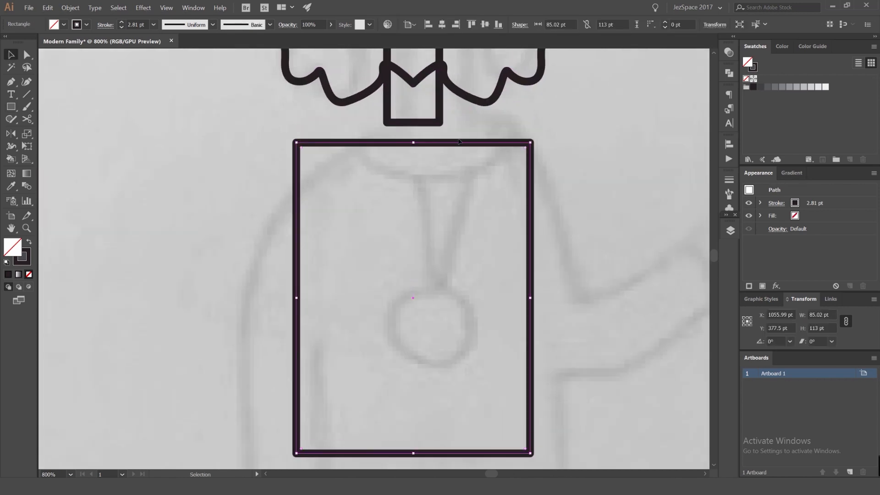
drag(456, 140, 456, 120)
click(561, 125)
- Round the torso rectangle's two upper corners into wide, curved shoulders
scroll(560, 136, down, 4)
scroll(557, 139, up, 3)
key(a)
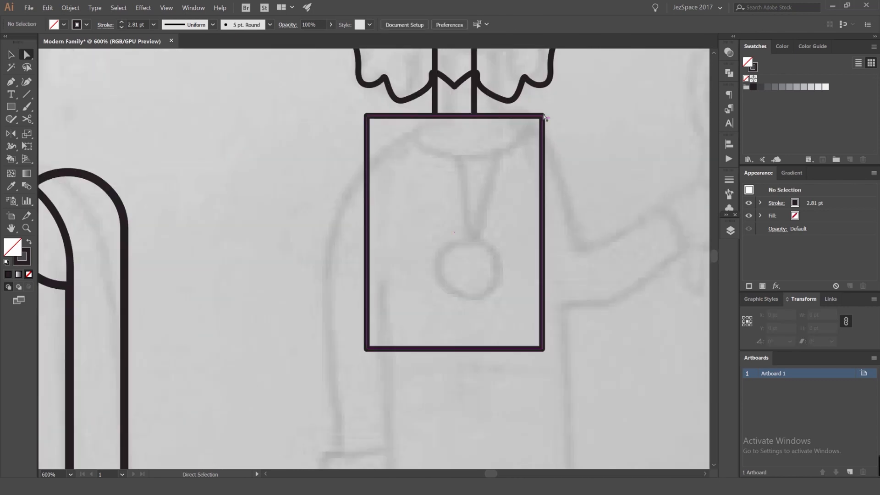
click(542, 116)
shift+click(369, 118)
drag(374, 124, 430, 199)
key(v)
click(513, 238)
- Draw a neckline ellipse about 74 × 40.5 pt over the upper torso, centred on the neck
scroll(538, 261, down, 2)
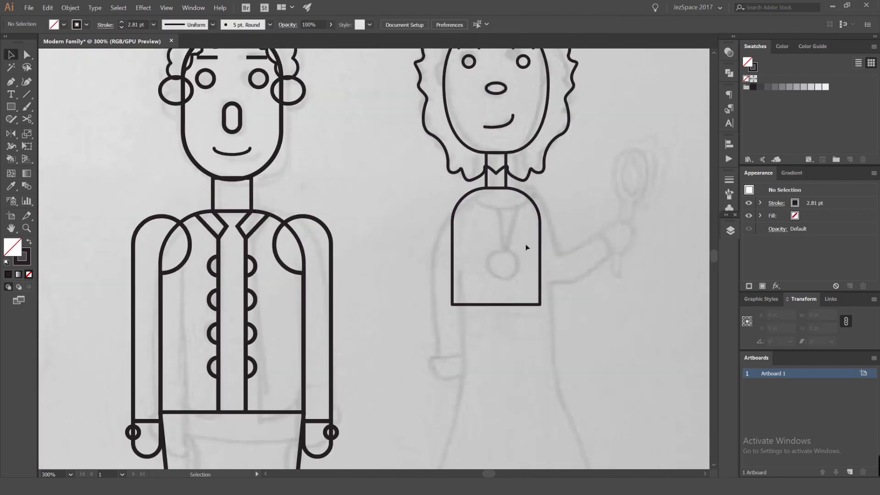
scroll(489, 205, up, 1)
drag(497, 206, 583, 262)
key(l)
scroll(476, 208, up, 2)
key(v)
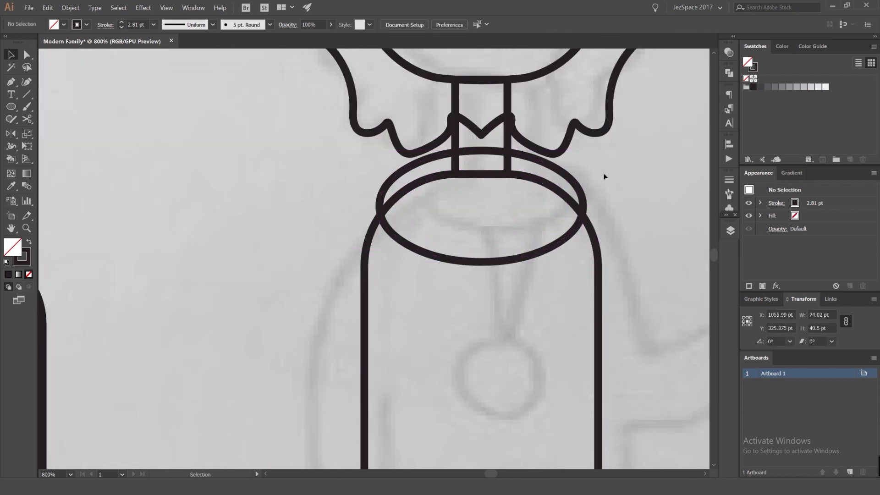
- Cut the neckline ellipse with the Scissors tool at both points where it crosses the torso outline
key(a)
click(485, 150)
click(618, 207)
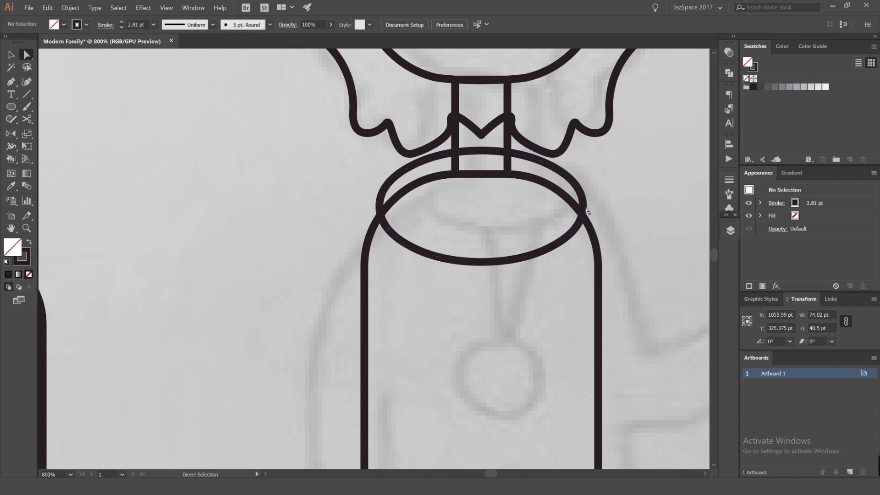
scroll(584, 211, up, 2)
key(c)
click(581, 200)
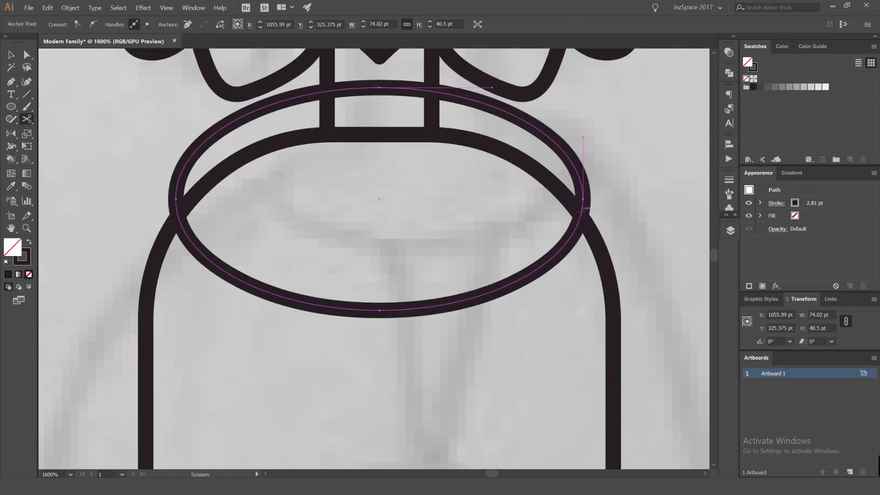
scroll(584, 210, up, 2)
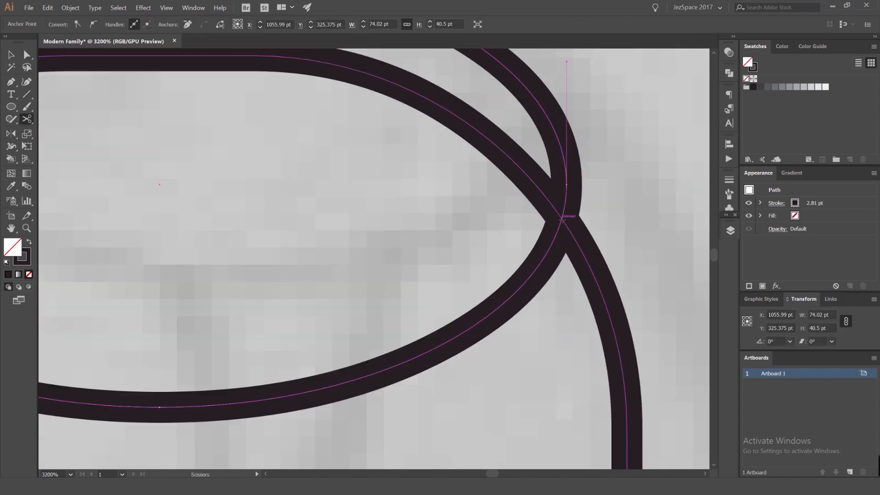
click(562, 219)
scroll(530, 242, down, 2)
scroll(309, 225, up, 2)
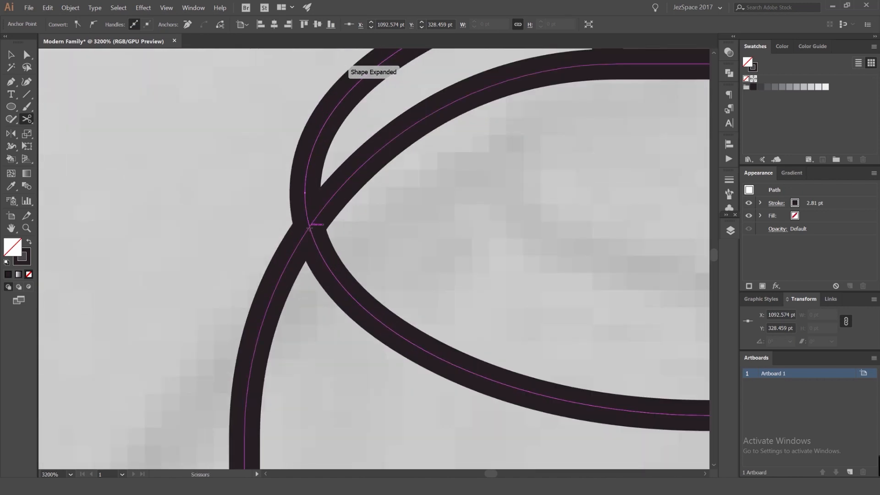
click(310, 225)
- Delete the cut upper part of the neckline ellipse, leaving only the lower arc
scroll(310, 225, down, 3)
key(a)
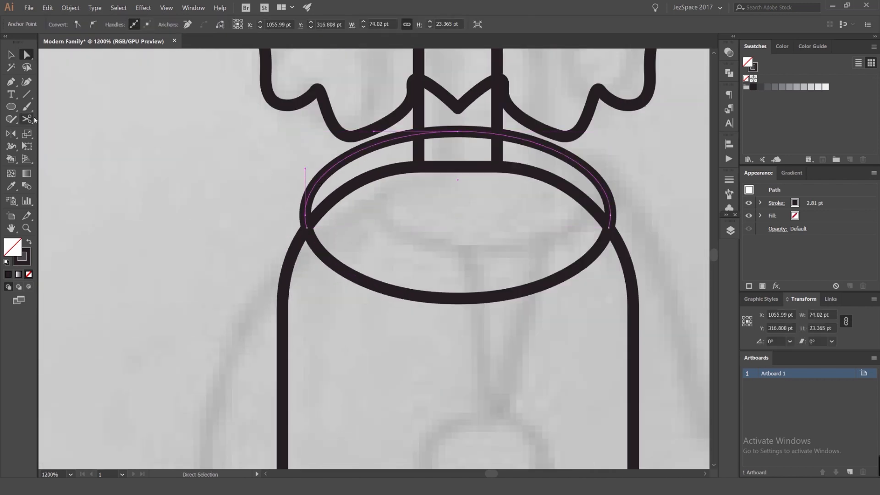
click(28, 120)
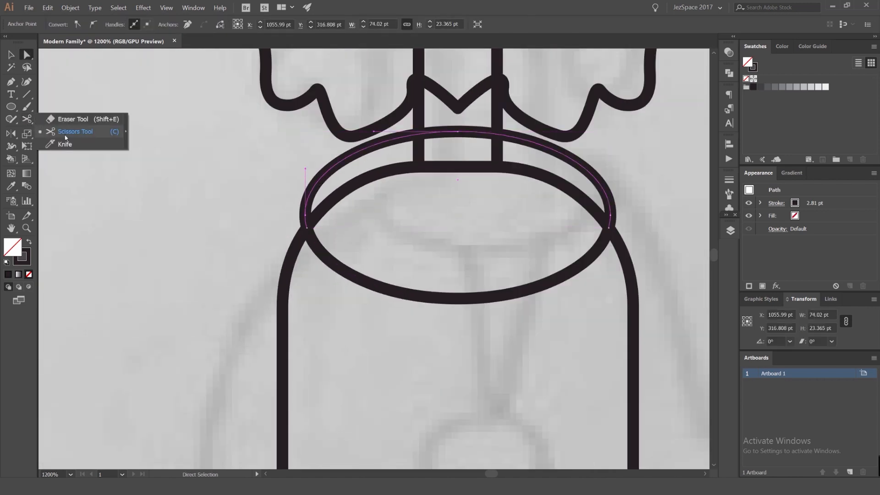
click(326, 178)
key(Delete)
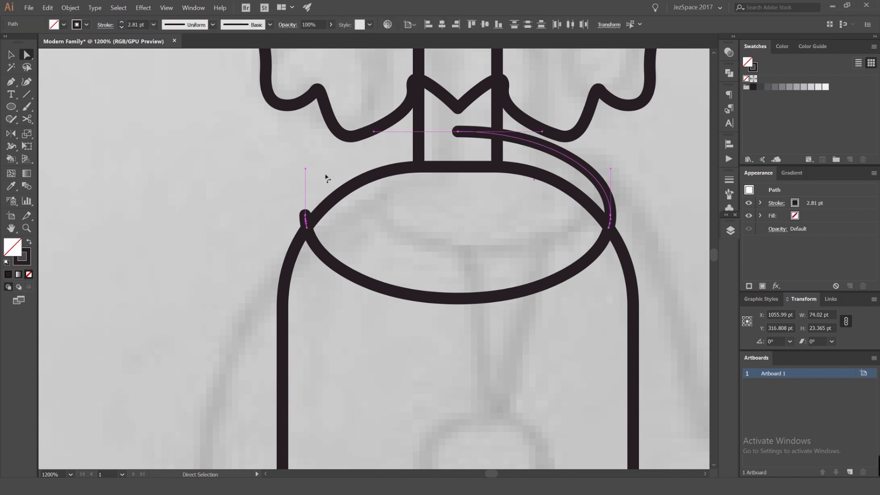
key(Delete)
- Snap the neckline arc's end to the torso outline and check the join closely in outline view
key(v)
click(306, 235)
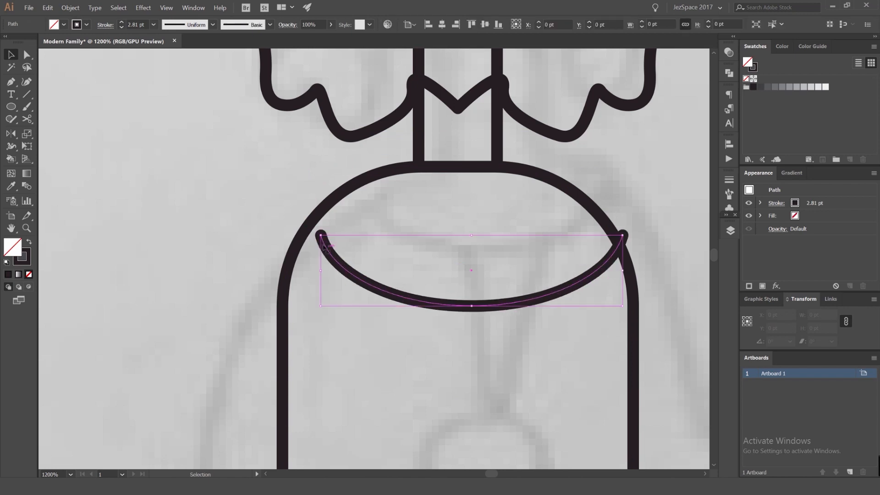
key(ctrl+y)
scroll(299, 237, up, 8)
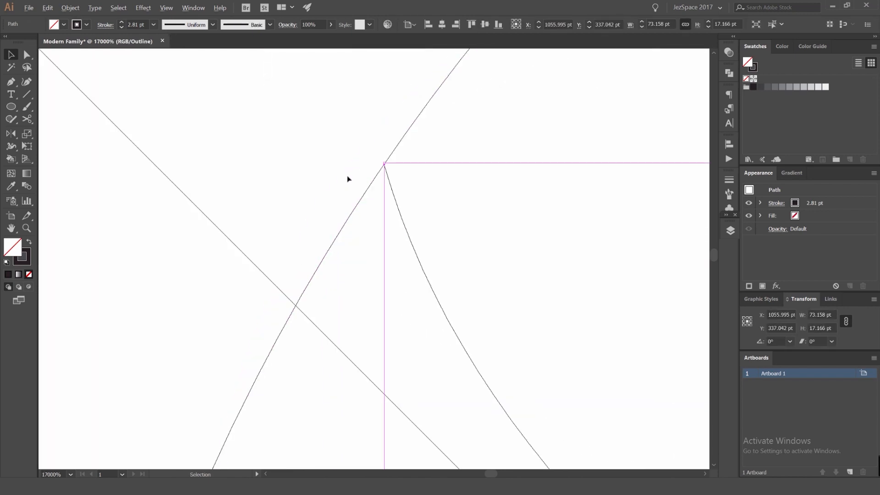
scroll(348, 161, down, 7)
key(ctrl+y)
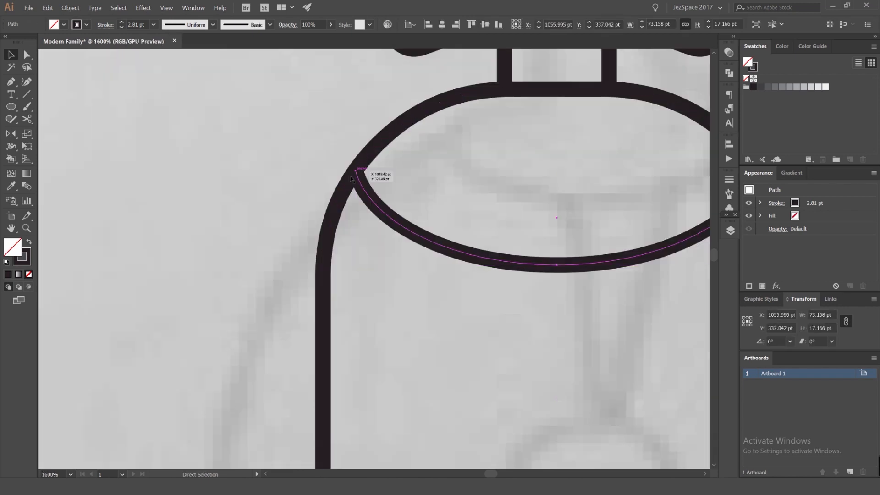
scroll(336, 181, down, 4)
click(310, 180)
- Draw the left necklace cord as a straight line from the neck's lower left corner to the torso's centre above the sketched pendant
drag(389, 214, 405, 202)
scroll(392, 191, up, 2)
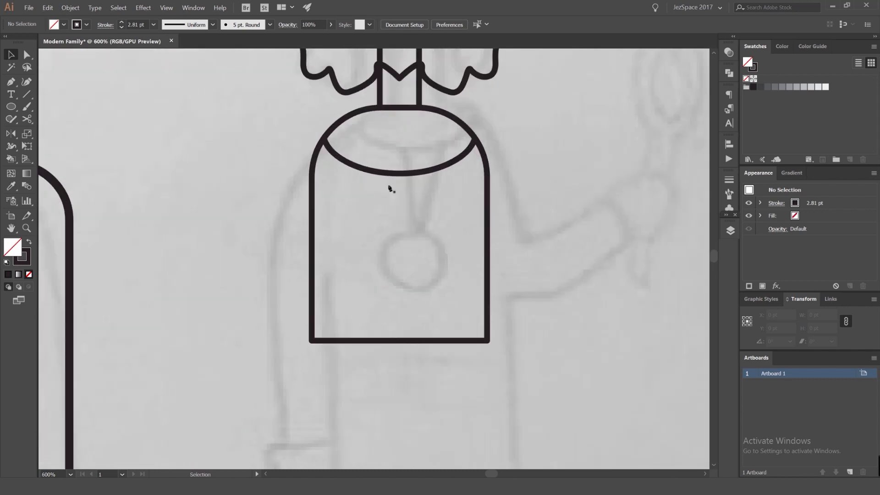
click(379, 107)
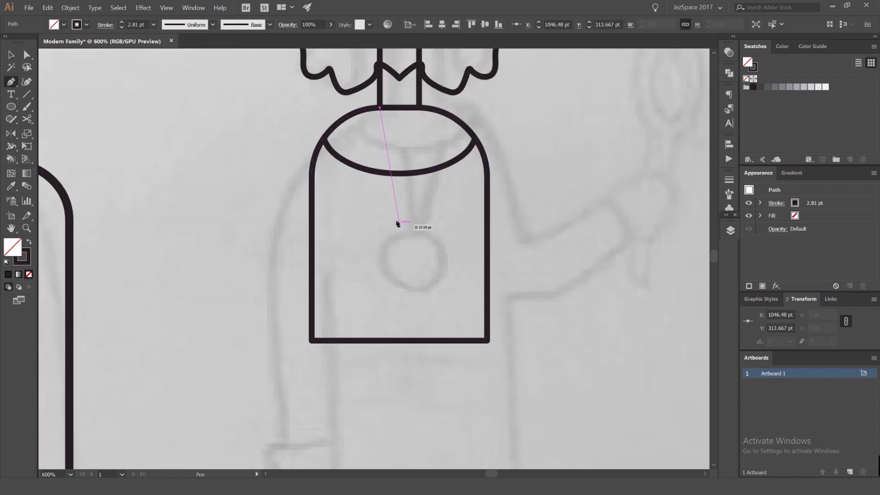
click(400, 222)
ctrl+click(400, 247)
key(l)
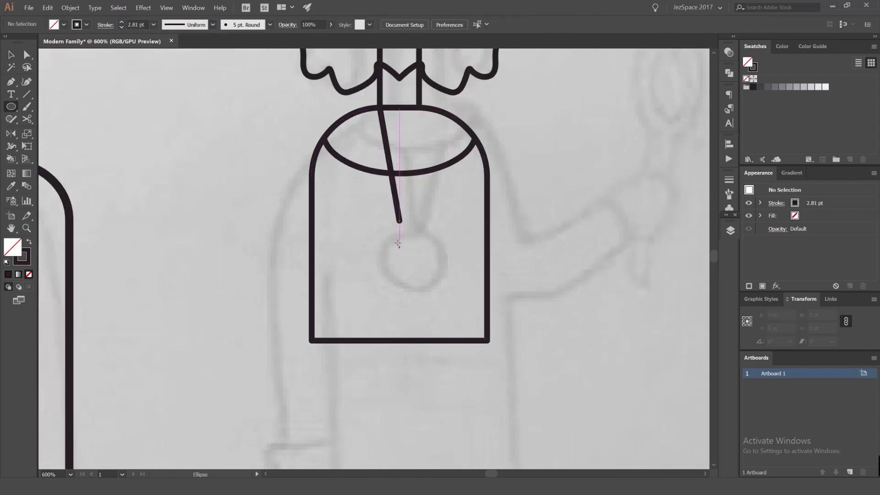
- Reflect a copy of the left necklace cord across the vertical through its lower end to make the right cord
click(399, 221)
key(o)
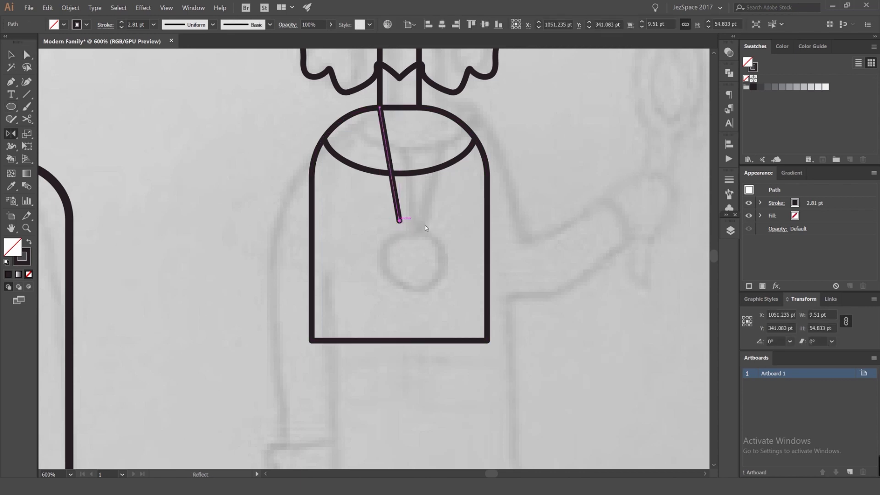
alt+click(399, 221)
click(641, 283)
key(a)
click(392, 225)
key(ctrl+z)
ctrl+click(443, 244)
key(o)
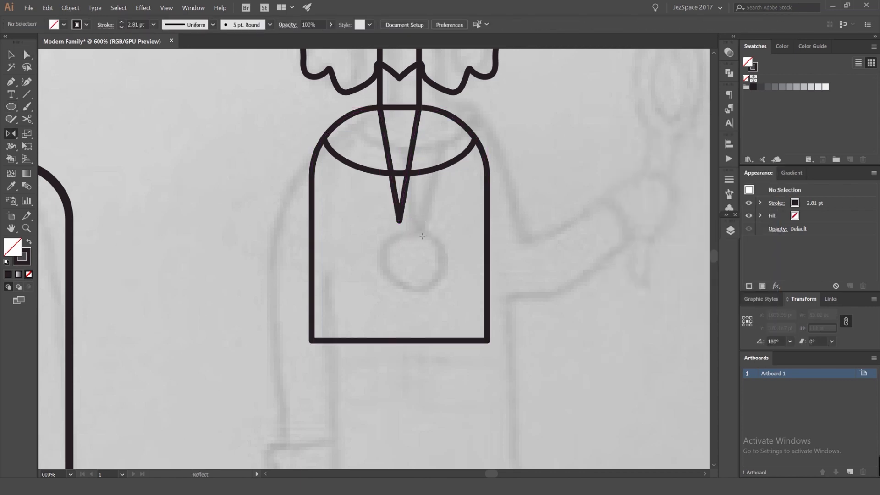
key(ctrl+z)
key(l)
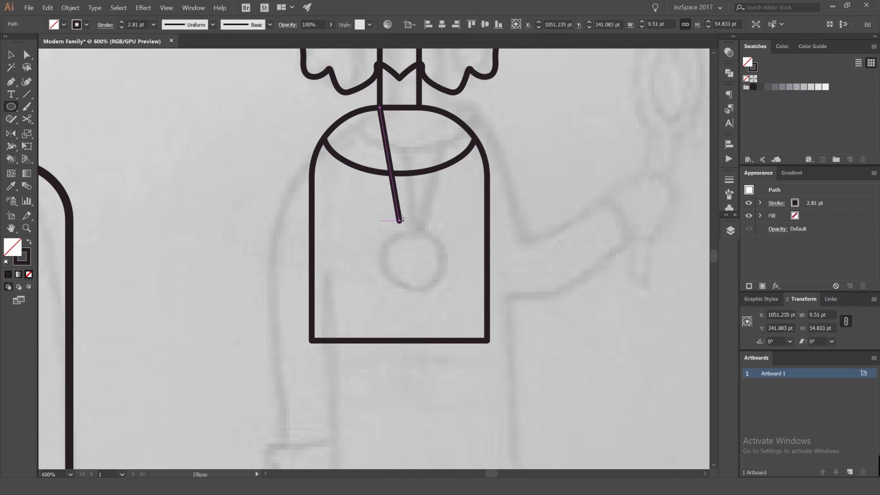
key(ctrl+shift+z)
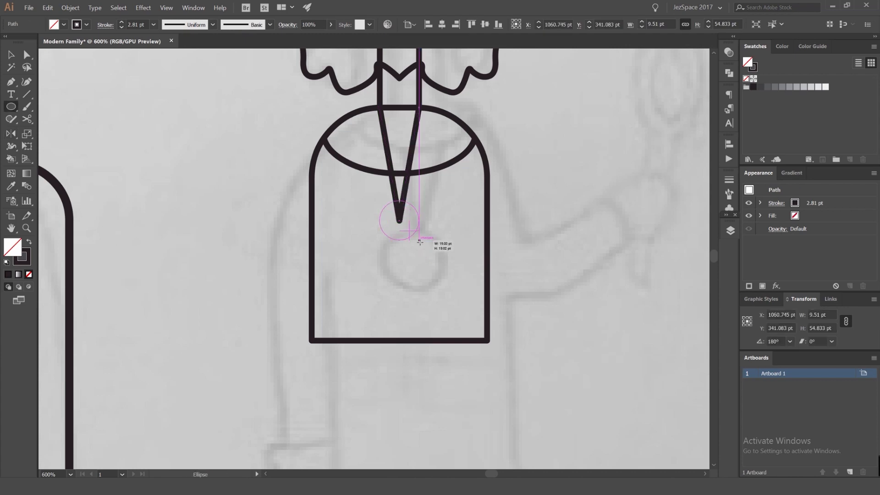
- Draw a pendant circle about 19 pt wide at the cords' meeting point and move it down to hang from their tip
drag(420, 242, 420, 241)
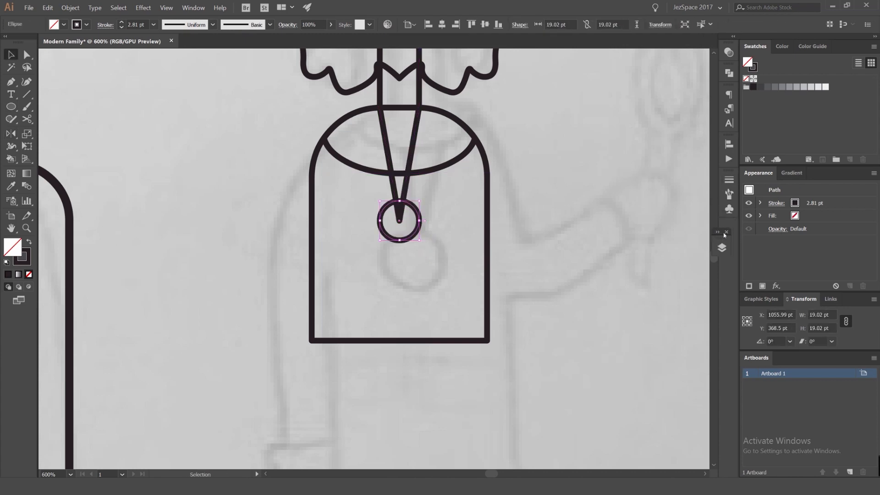
drag(737, 202, 733, 202)
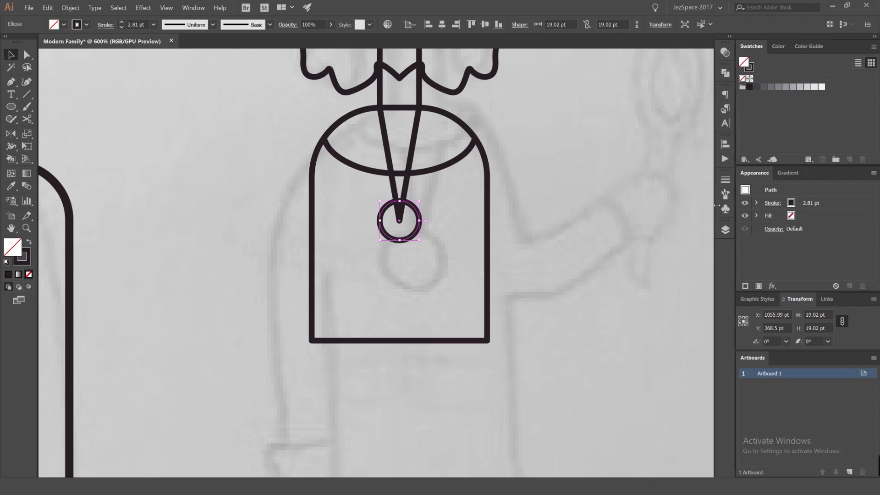
click(455, 208)
scroll(409, 221, up, 2)
mouse_move(424, 202)
mouse_down()
mouse_move(430, 240)
mouse_move(430, 204)
mouse_up()
click(452, 220)
- Shorten both necklace cords to about 49.3 pt high and raise the pendant circle to touch their tip
scroll(450, 219, down, 1)
scroll(450, 219, down, 1)
scroll(435, 213, up, 2)
click(434, 193)
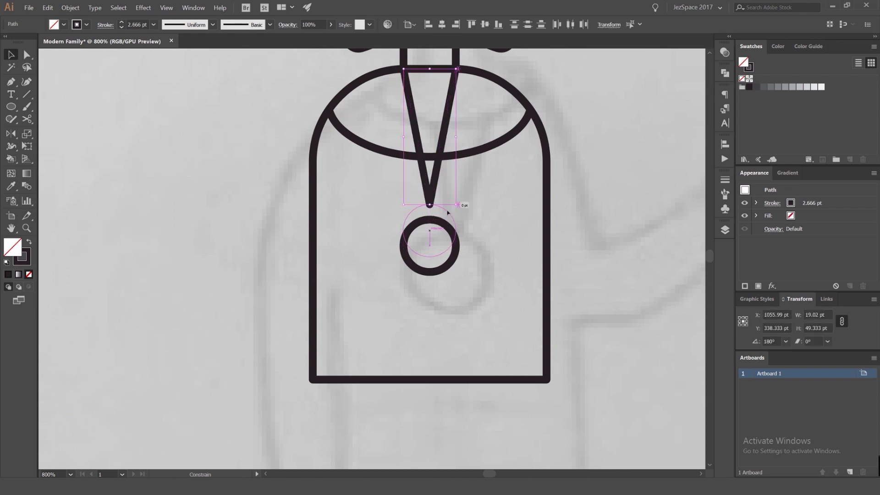
click(448, 212)
- Stretch the mum's torso outline straight down to the sketched dress hem
scroll(487, 204, down, 4)
scroll(477, 209, up, 3)
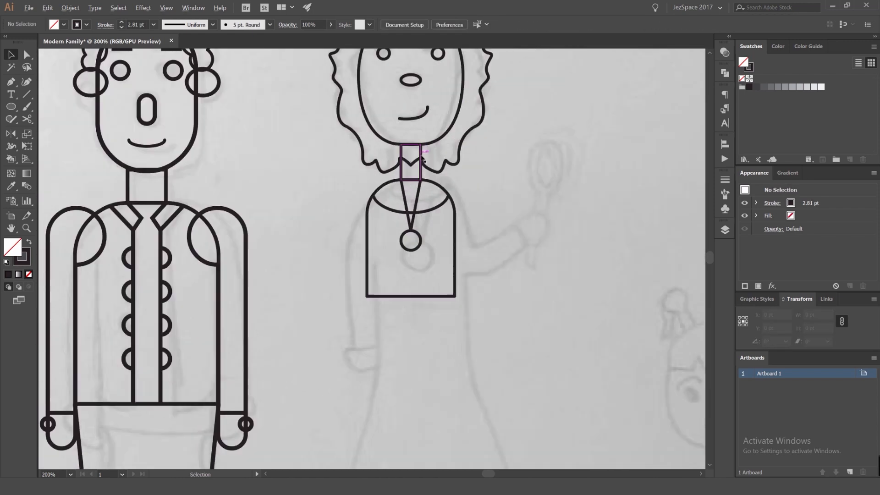
scroll(504, 243, down, 2)
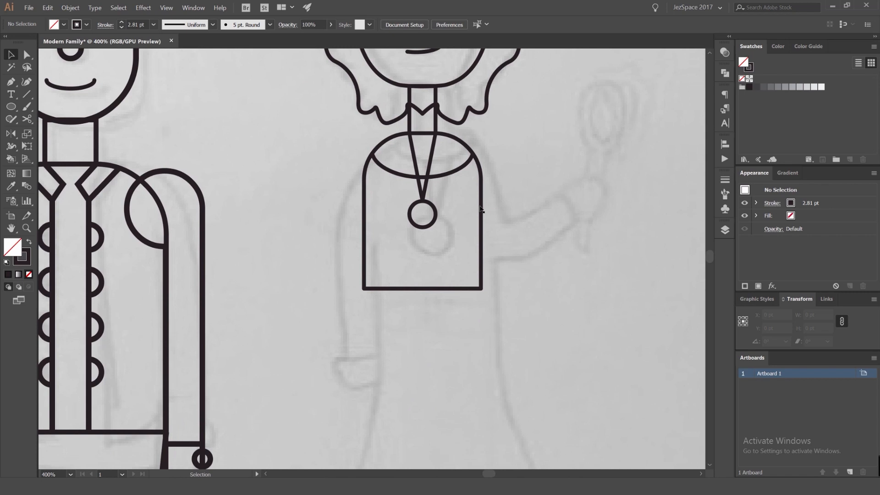
scroll(480, 209, down, 5)
key(a)
click(424, 188)
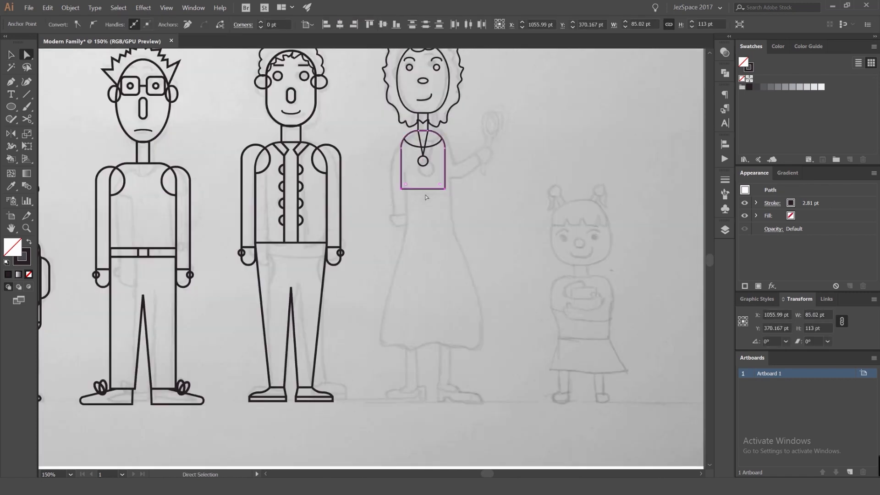
key(v)
drag(422, 188, 437, 343)
click(469, 318)
- Nudge the lower left corner of the dress outline outward in large increments to flare the skirt's left side
key(a)
click(397, 323)
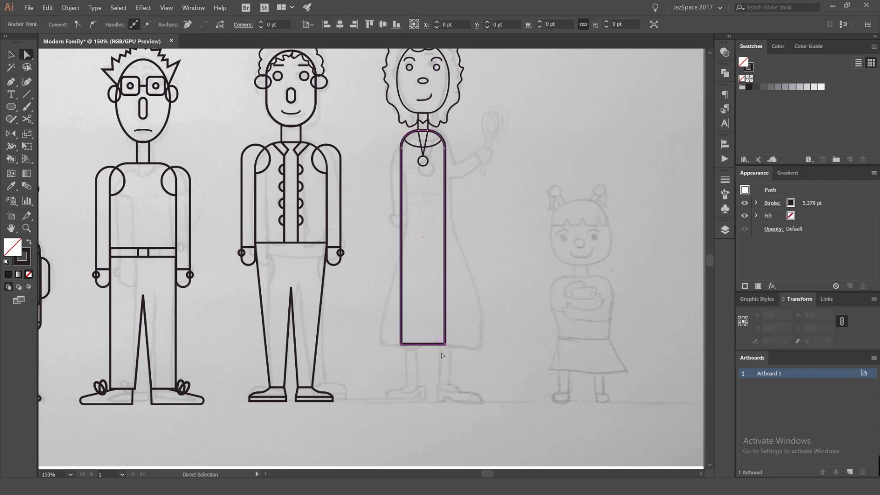
click(421, 312)
drag(421, 312, 378, 358)
key(shift+Left)
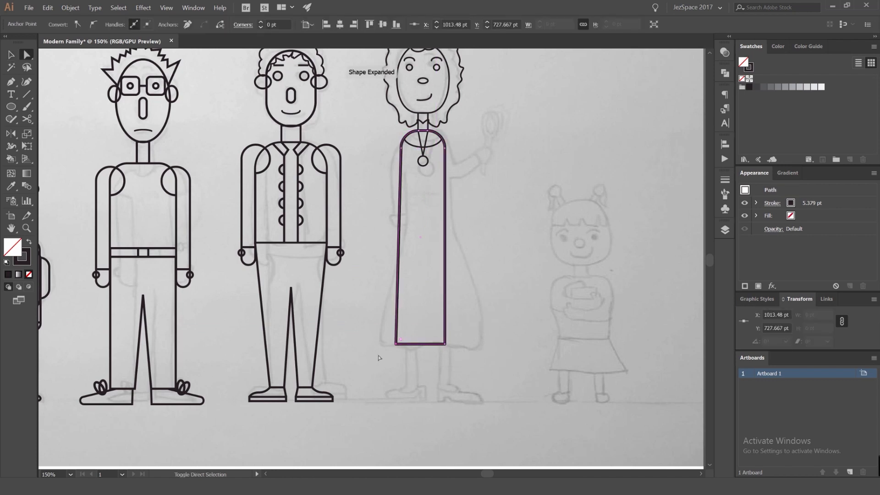
key(shift+Left)
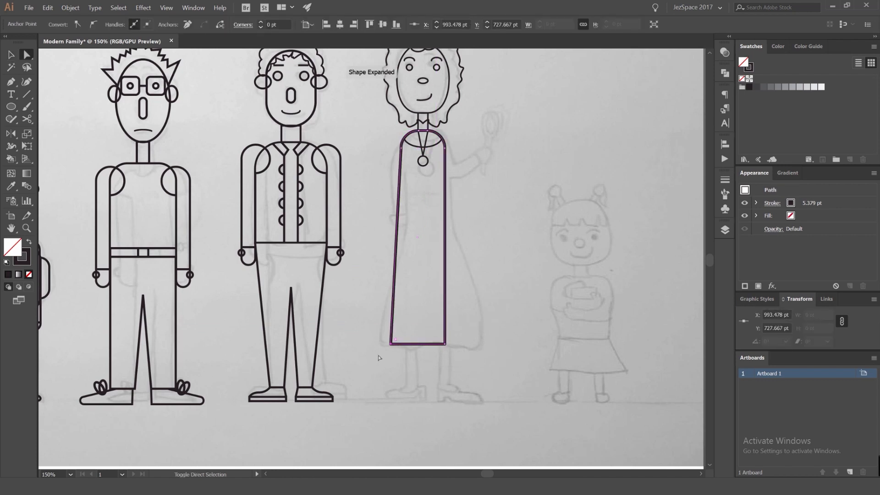
key(shift+Left)
- Add an anchor point on the hem near its left end and pull it up into a peak
scroll(391, 360, up, 4)
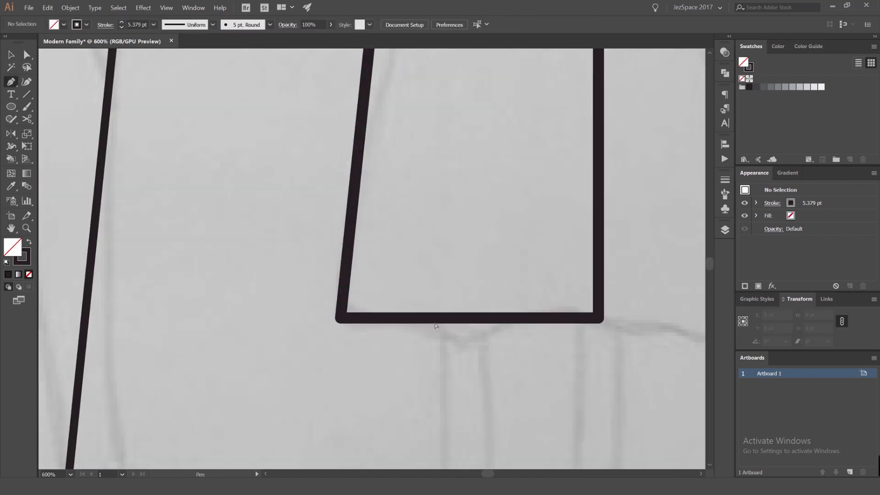
key(p)
key(a)
click(417, 318)
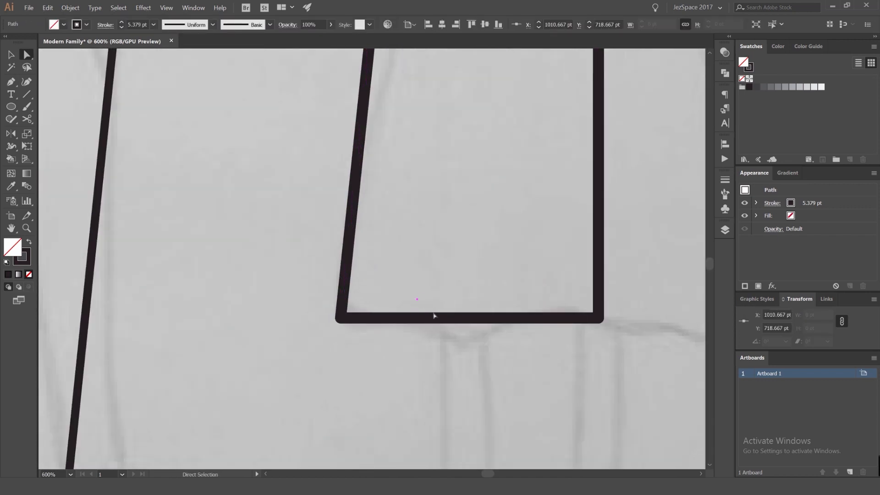
click(436, 318)
scroll(427, 330, up, 2)
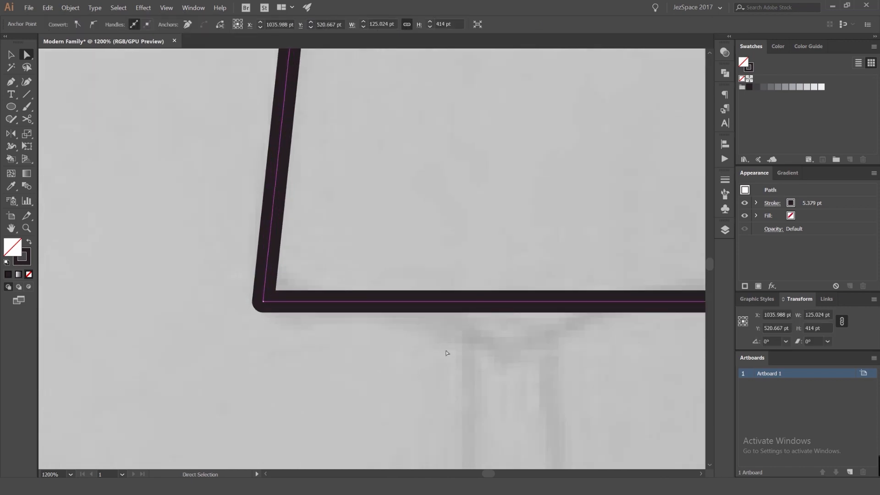
drag(447, 353, 405, 334)
click(362, 283)
key(a)
drag(361, 283, 360, 232)
- Add a second hem anchor point to the right of the peak and pull it down into a trough
key(p)
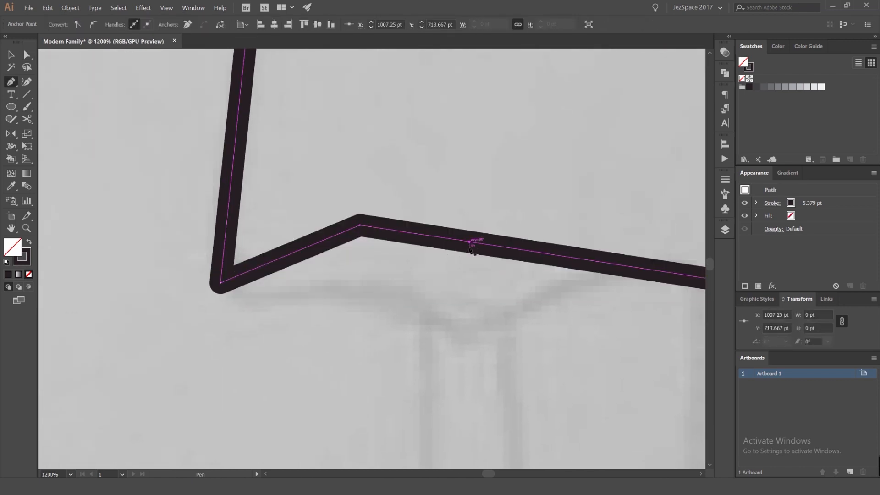
click(470, 248)
key(a)
drag(469, 248, 466, 324)
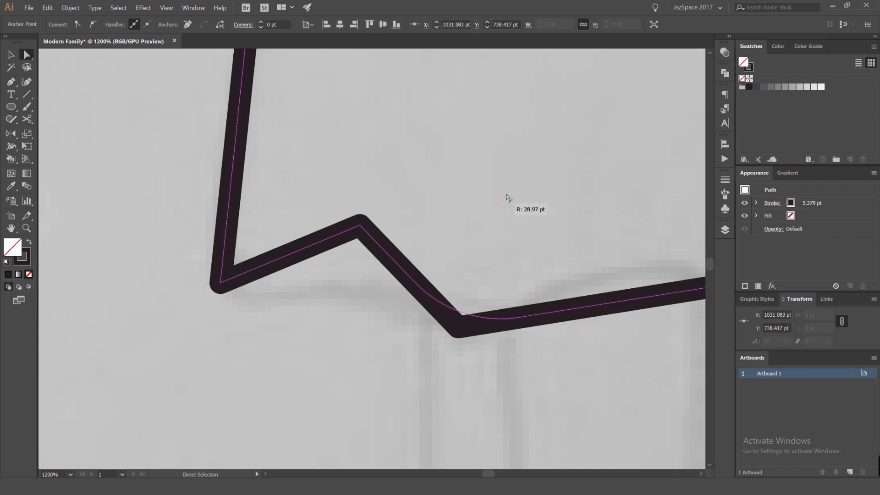
- Round the hem's trough to a radius of about 29 pt and its peak to about 27 pt for a wavy edge
drag(506, 197, 507, 195)
click(360, 226)
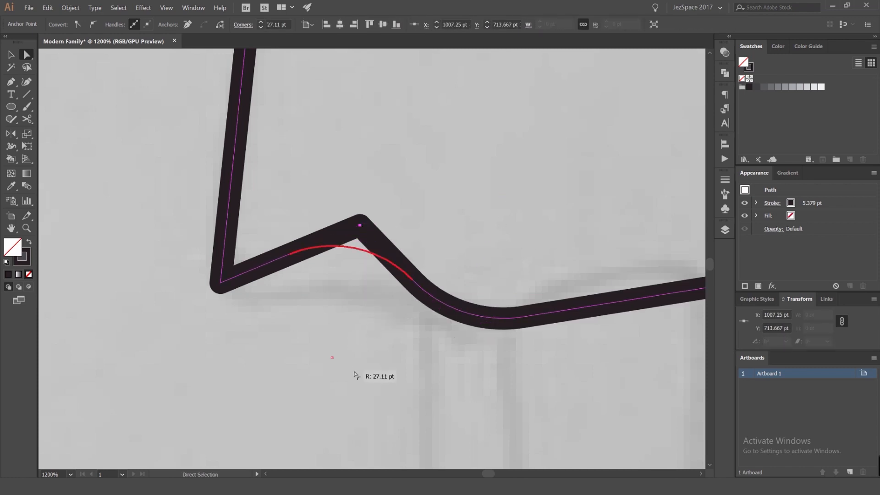
drag(355, 372, 356, 373)
key(v)
click(489, 224)
scroll(488, 224, down, 3)
click(473, 253)
scroll(476, 253, down, 3)
click(494, 213)
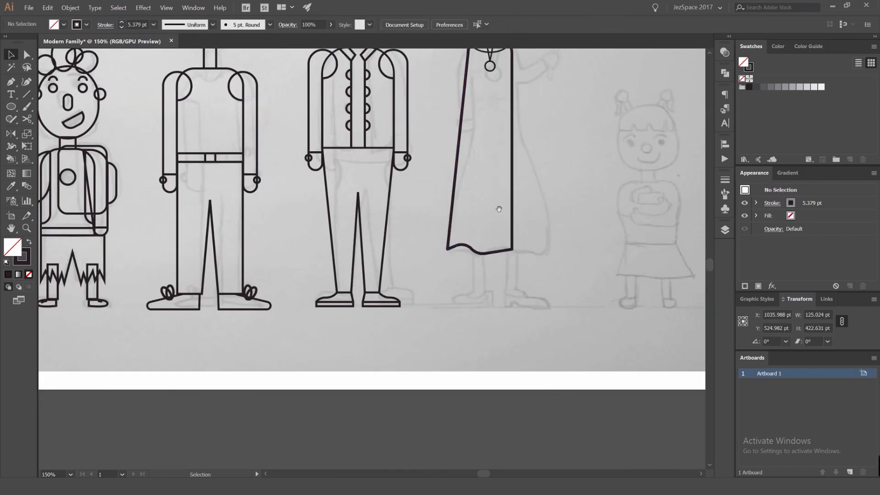
- Delete the dress outline's straight right side and right shoulder curve, leaving the left half open
drag(499, 209, 459, 290)
key(a)
click(473, 164)
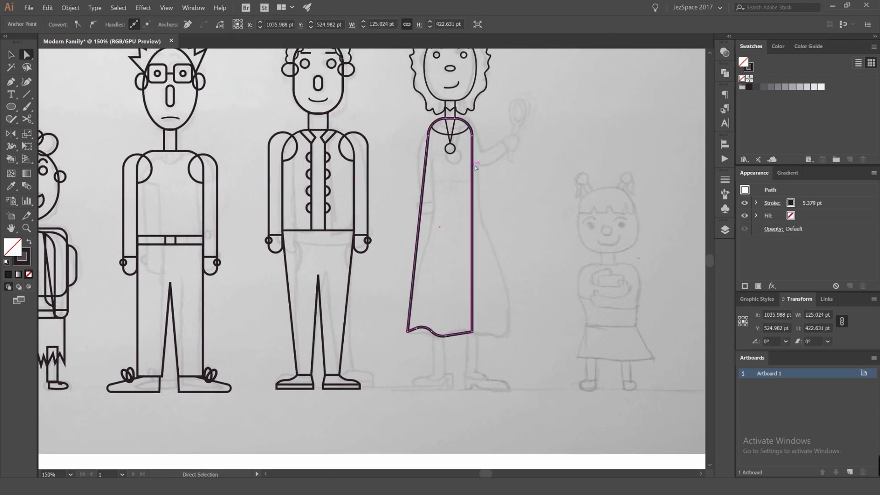
key(Delete)
key(a)
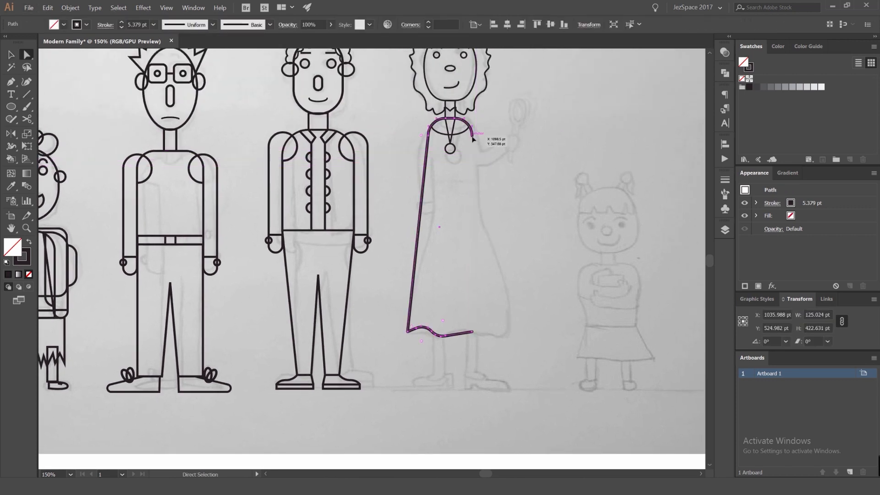
click(471, 136)
key(Delete)
- Try to pull the dress outline's top end point from the neck's right edge in to the neck's centre
click(454, 119)
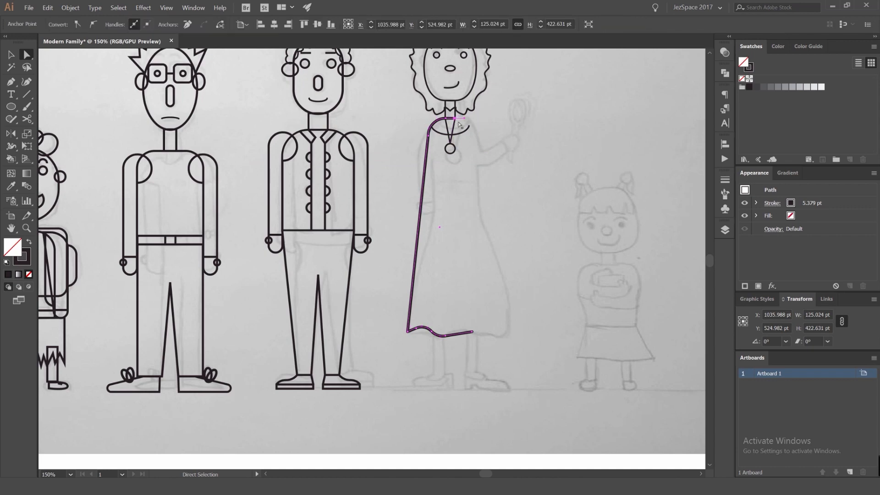
click(457, 122)
click(455, 121)
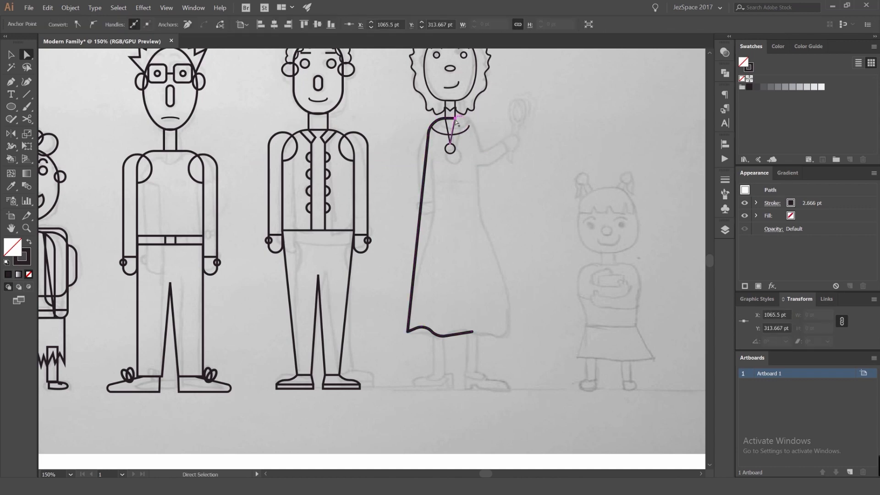
scroll(455, 121, left, 1)
scroll(456, 121, up, 5)
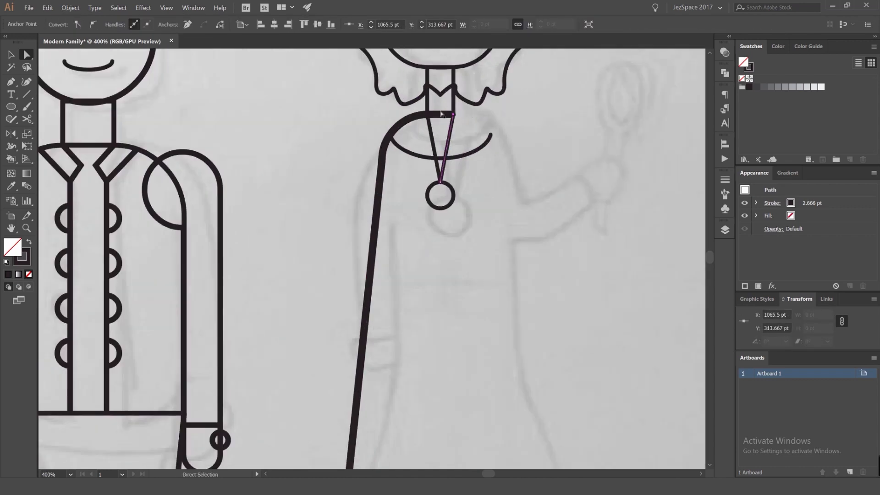
drag(463, 116, 439, 116)
click(488, 120)
- Match the dress outline's stroke to the necklace's 2.666 pt line with the Eyedropper
scroll(521, 123, down, 4)
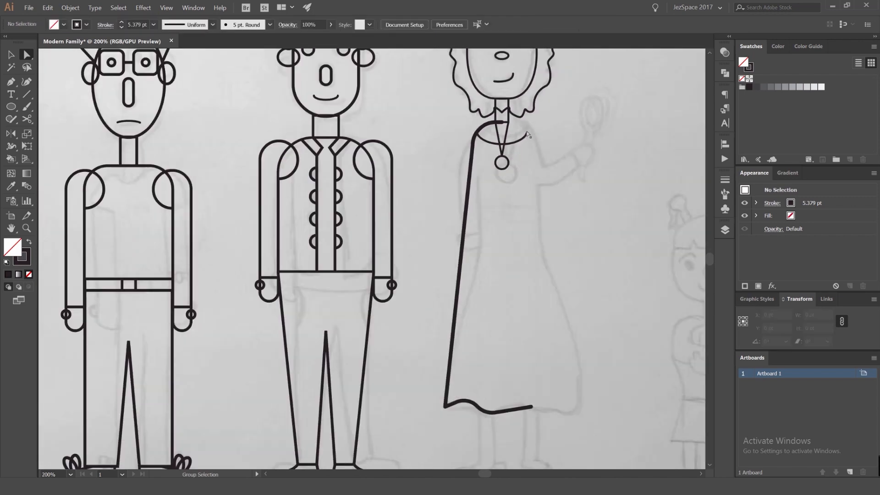
scroll(497, 114, down, 4)
scroll(491, 91, up, 4)
key(v)
click(465, 118)
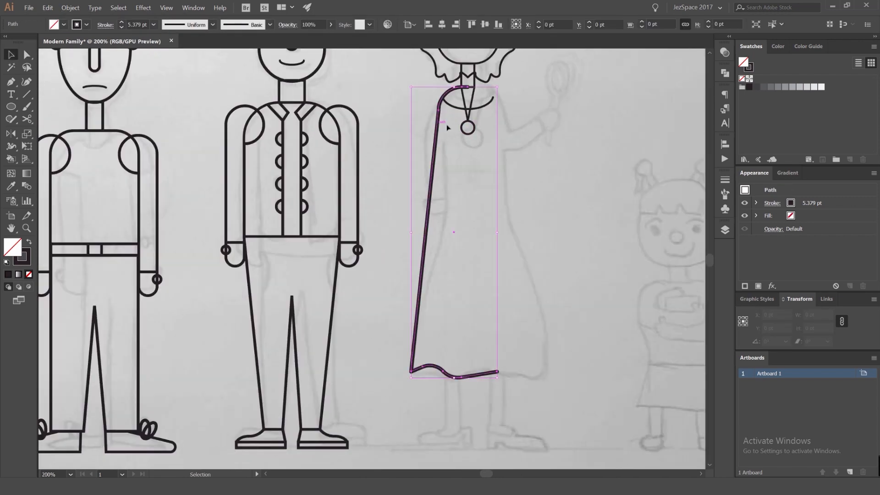
key(i)
click(466, 119)
key(v)
- Draw a vertical centre line 394.5 pt long from above the mum's hair through her nose and pendant to the waist
scroll(456, 118, up, 5)
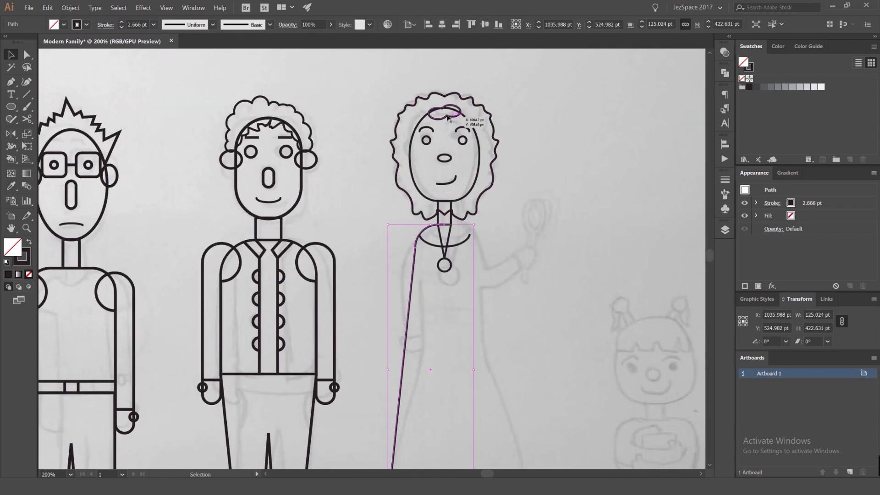
key(p)
click(444, 81)
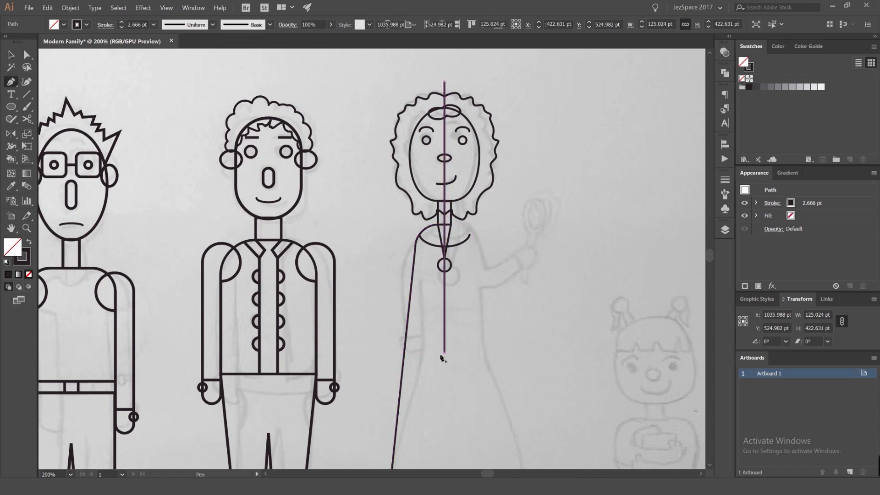
click(444, 353)
key(v)
click(507, 295)
- Set the vertical centre line's stroke to a mid-grey swatch
scroll(505, 301, down, 2)
scroll(494, 303, up, 2)
click(456, 303)
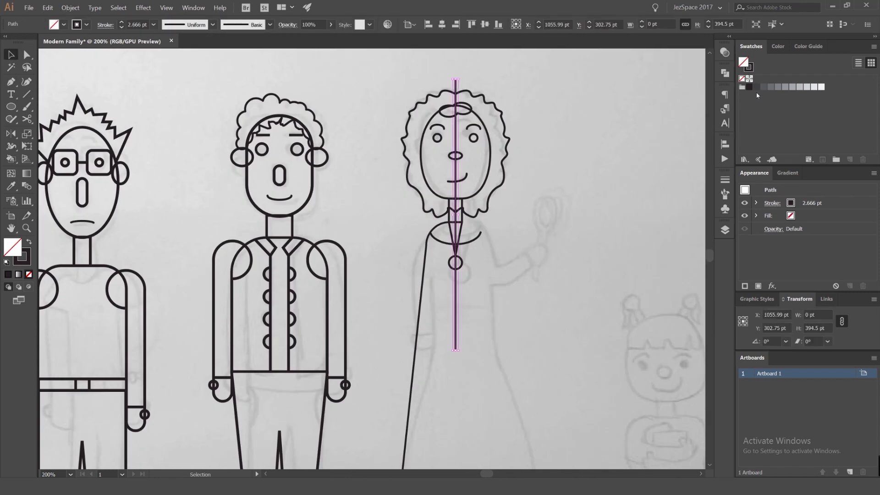
click(778, 87)
click(597, 125)
scroll(483, 302, up, 2)
scroll(431, 243, down, 2)
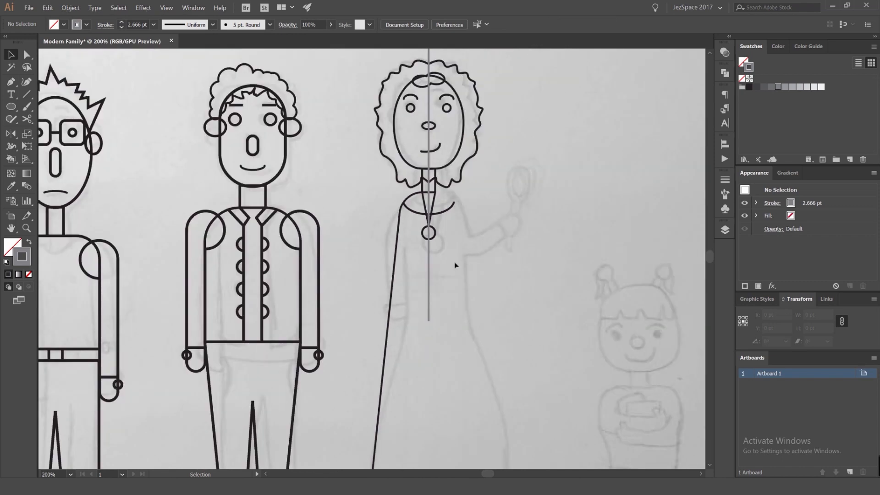
- Delete the grey vertical centre line
click(428, 248)
drag(412, 232, 409, 150)
key(Delete)
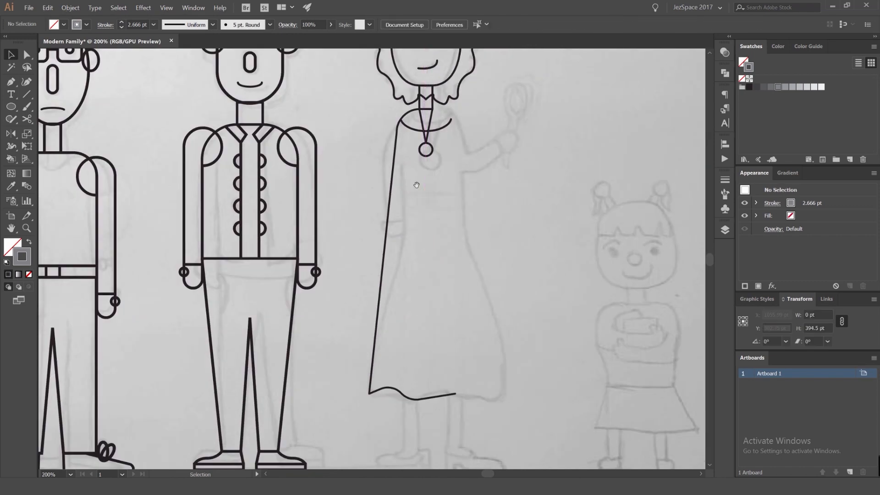
- Move the hem's open end point inward and up so the half outline is about 92 pt wide
drag(430, 275, 442, 248)
key(a)
click(467, 367)
drag(467, 367, 445, 366)
click(467, 348)
scroll(440, 369, up, 3)
click(414, 379)
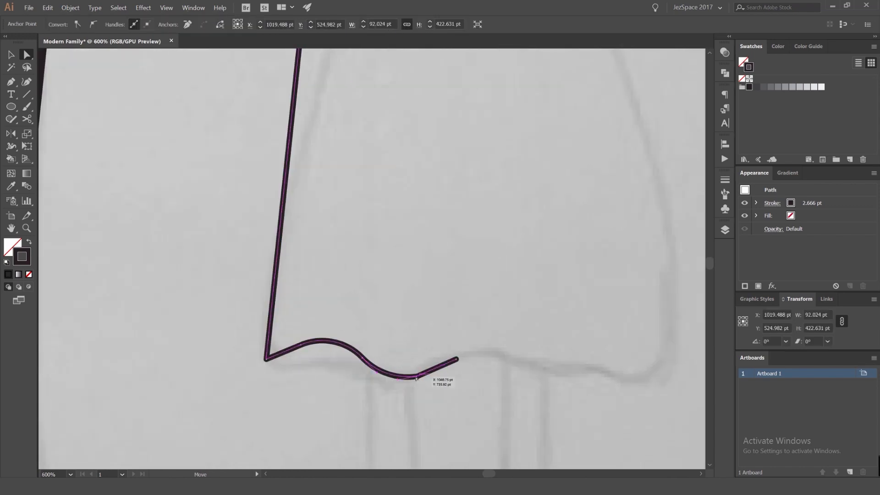
click(417, 376)
- Lower the hem's left corner straight down to the level of the hem's trough and select the whole half outline
click(435, 356)
click(297, 346)
drag(266, 361, 267, 379)
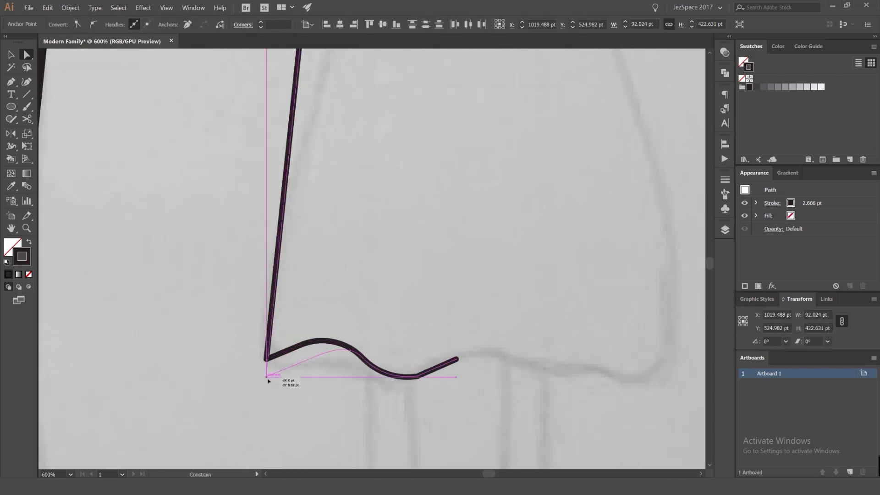
click(373, 301)
scroll(373, 300, down, 4)
drag(345, 180, 345, 181)
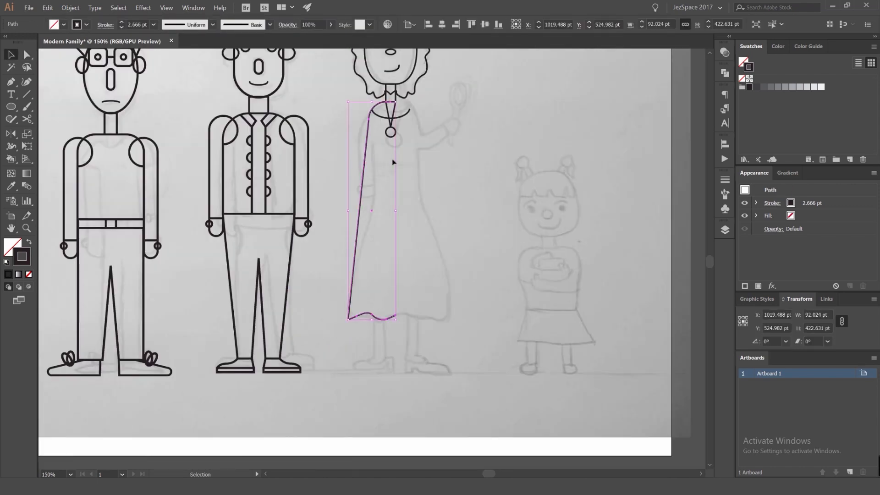
- Add an anchor point at waist height on the left side of the mum's half dress outline
scroll(392, 159, up, 1)
key(a)
click(387, 173)
click(349, 223)
click(348, 220)
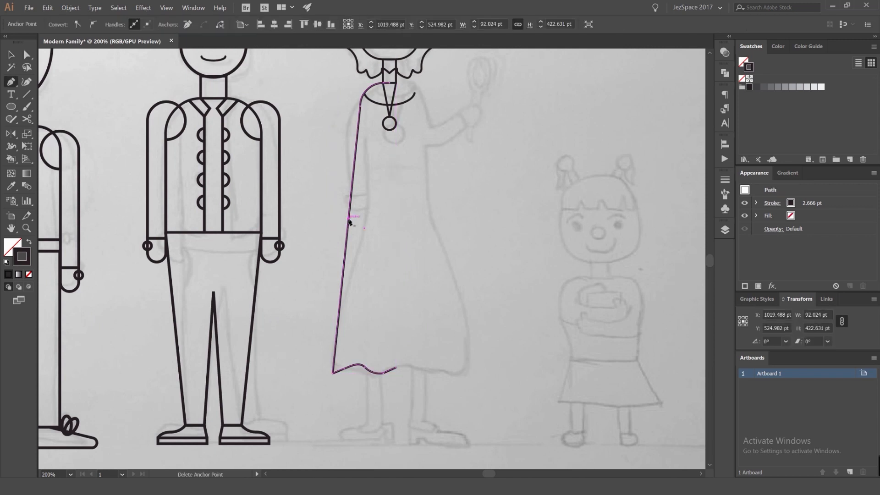
key(ctrl+space)
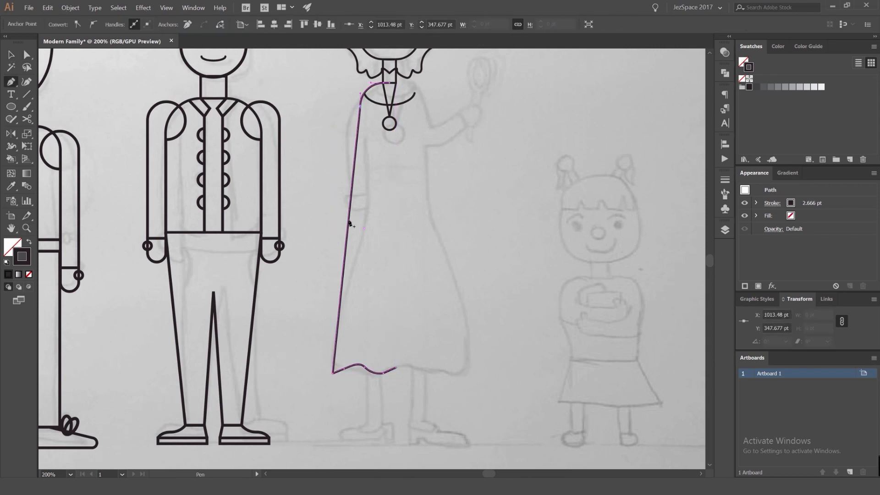
key(a)
drag(349, 224, 371, 223)
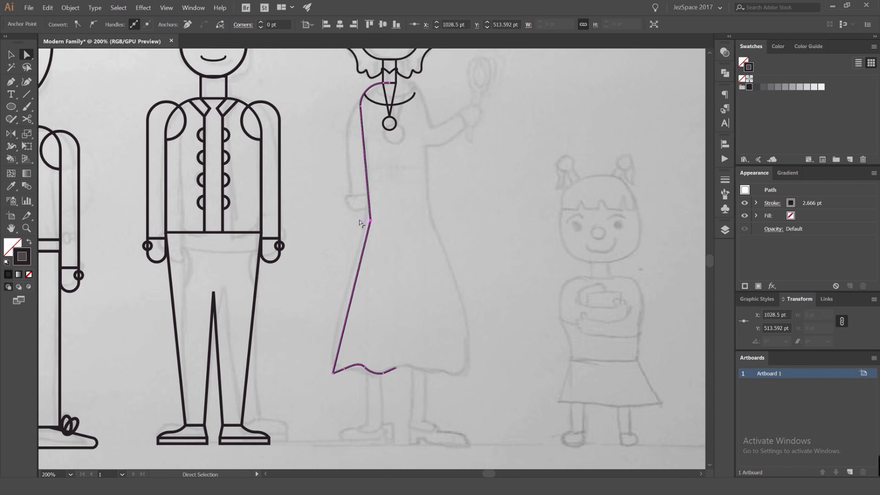
drag(38, 220, 40, 220)
key(ctrl+z)
key(ctrl+z)
- Move the dress's waist point inward to about X 1010.5 pt and round its corner to a radius of about 265 pt
drag(349, 221, 359, 223)
scroll(358, 223, up, 2)
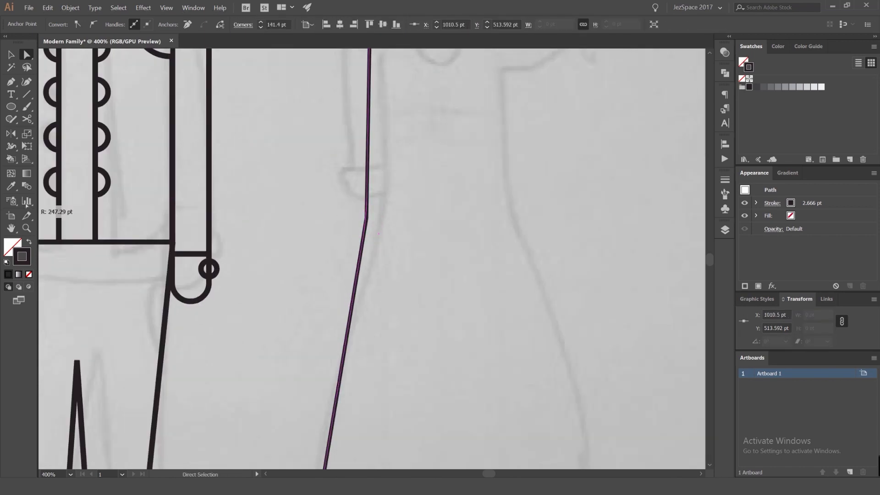
scroll(139, 218, down, 2)
drag(138, 218, 349, 217)
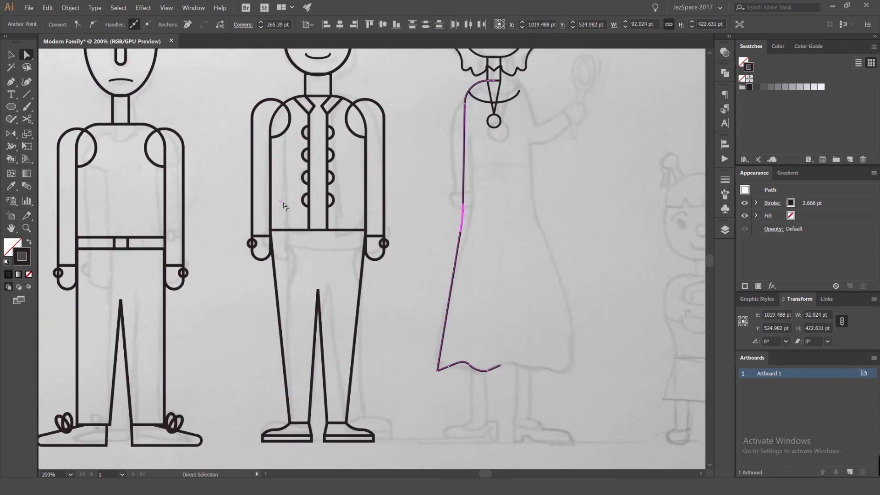
click(233, 141)
scroll(481, 149, down, 2)
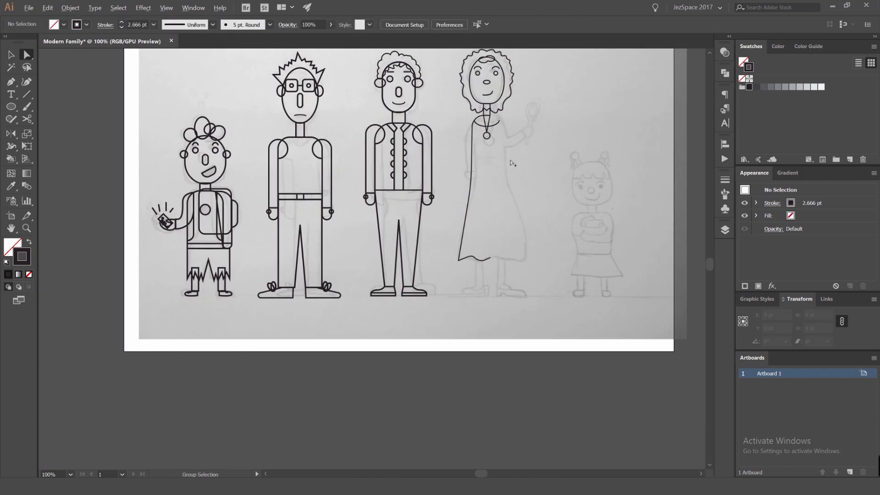
- Reflect a copy of the half dress outline across a vertical axis through the centre of the necklace
scroll(551, 169, up, 1)
click(388, 204)
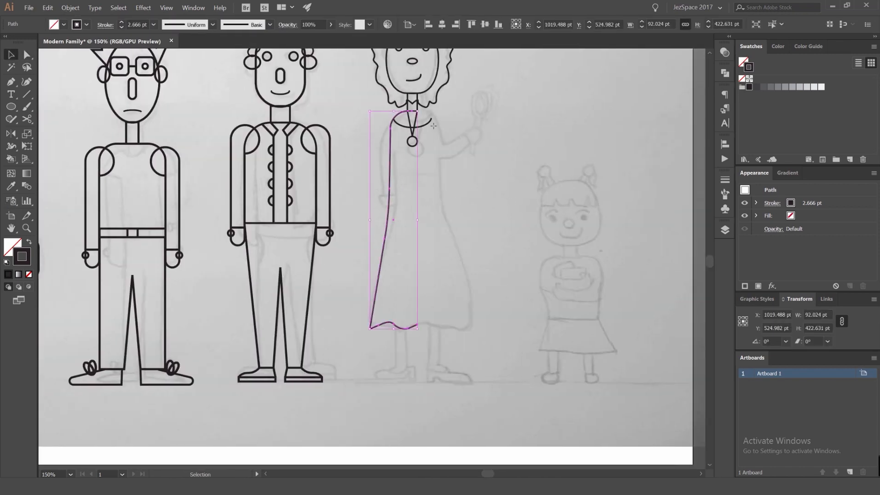
key(o)
alt+click(412, 111)
click(640, 282)
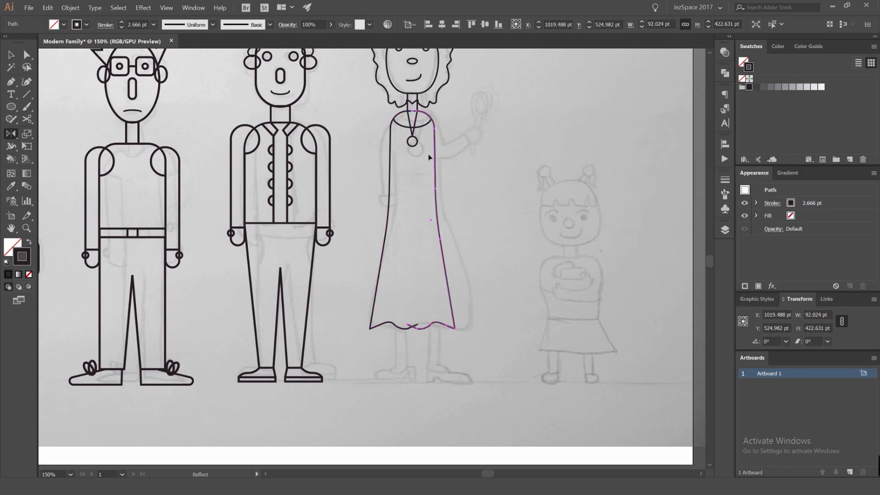
- Select both halves of the dress outline together
key(v)
scroll(413, 110, up, 5)
click(436, 116)
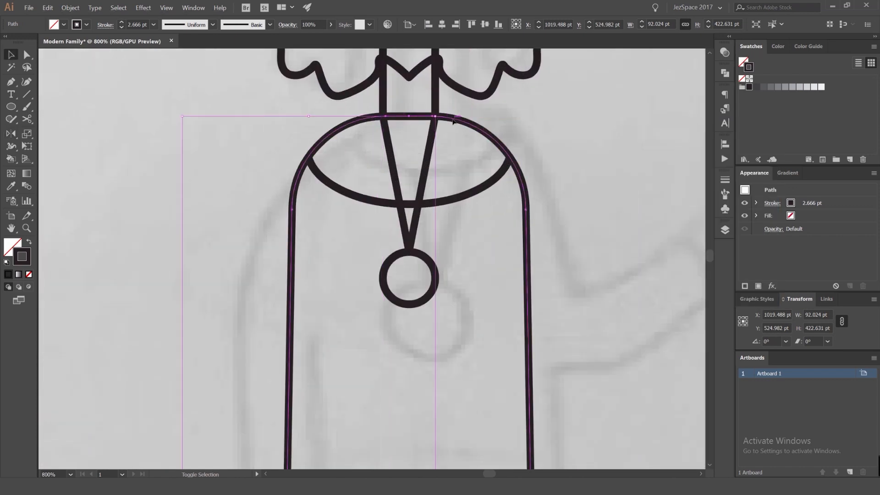
shift+click(453, 120)
scroll(389, 167, down, 2)
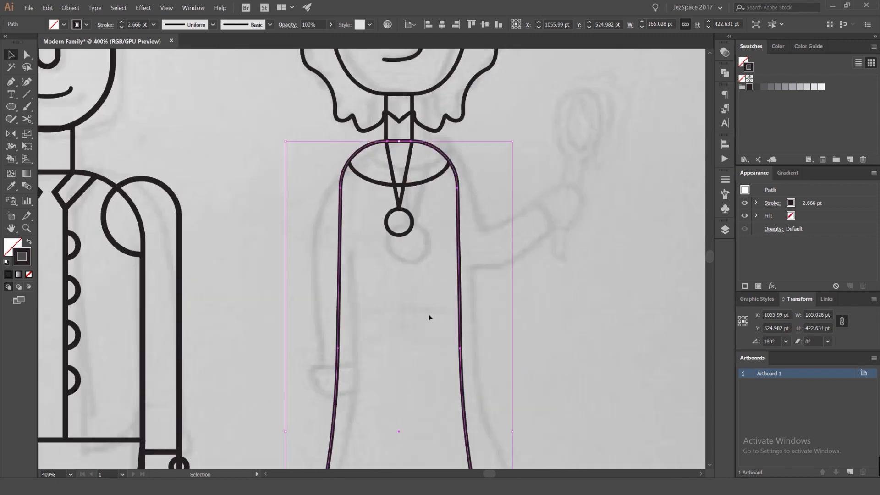
- Cut the dress outline with the Scissors tool where the two hem ends cross
scroll(429, 317, down, 3)
scroll(411, 296, up, 10)
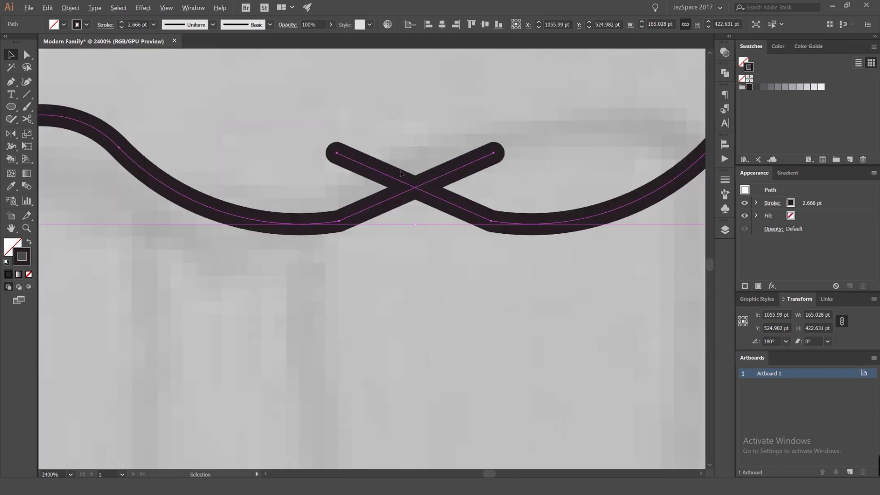
key(c)
click(415, 187)
click(415, 187)
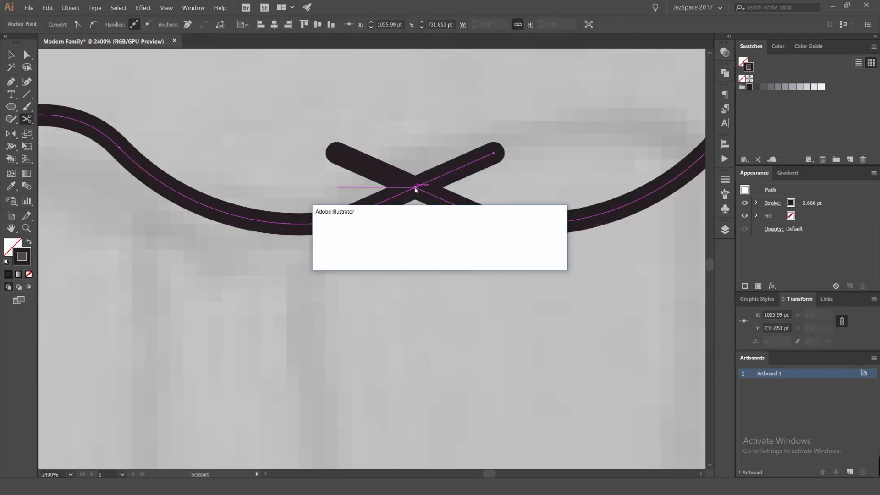
key(Return)
key(a)
click(462, 168)
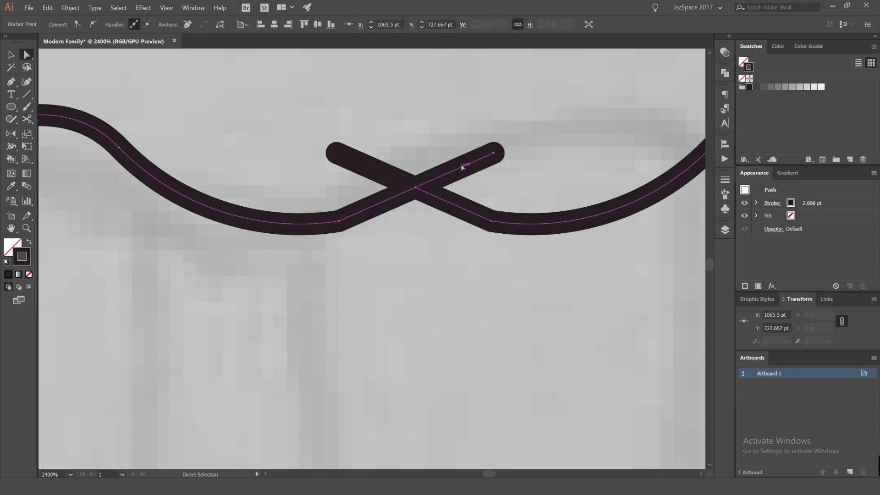
key(Delete)
key(ctrl+z)
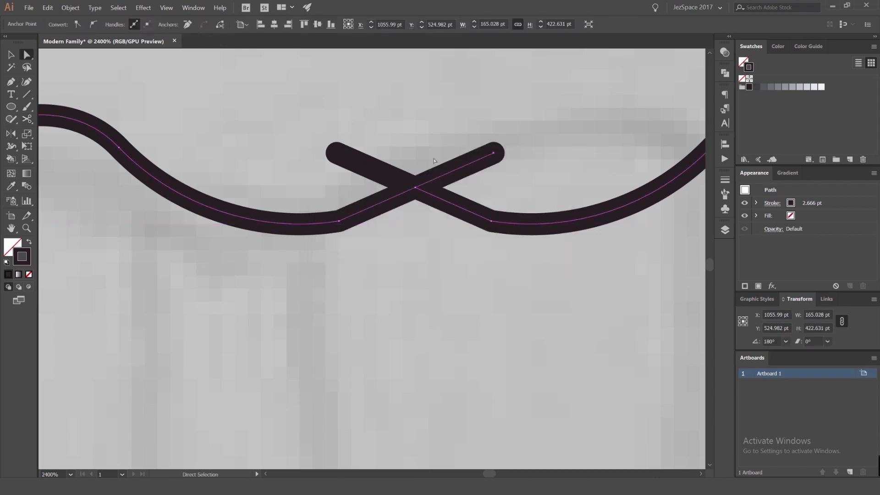
- Delete the short left overhang above the point where the hem ends cross
click(364, 163)
key(c)
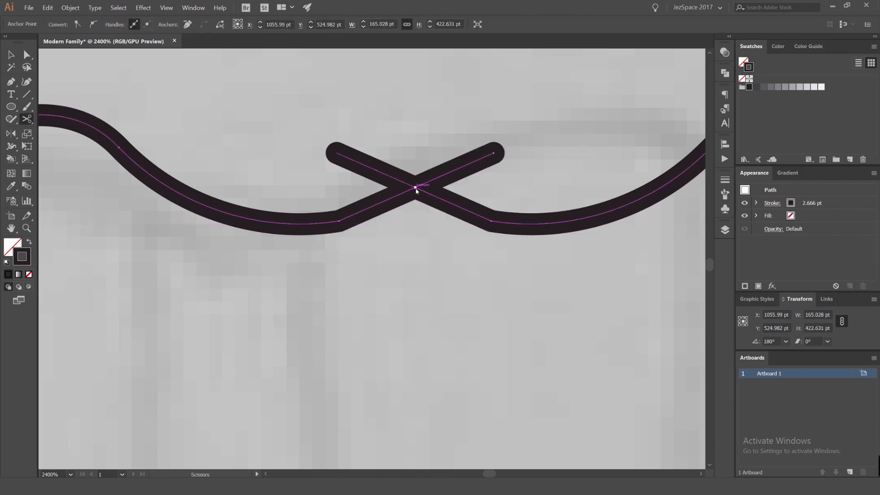
click(415, 186)
key(Return)
key(a)
click(353, 178)
key(Delete)
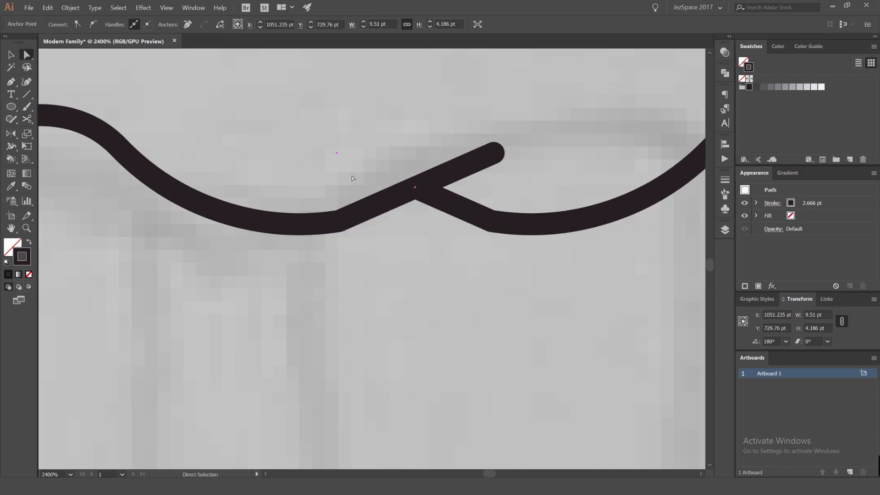
- Cut the other hem line right beside the crossing point and delete its short right overhang
key(c)
click(415, 187)
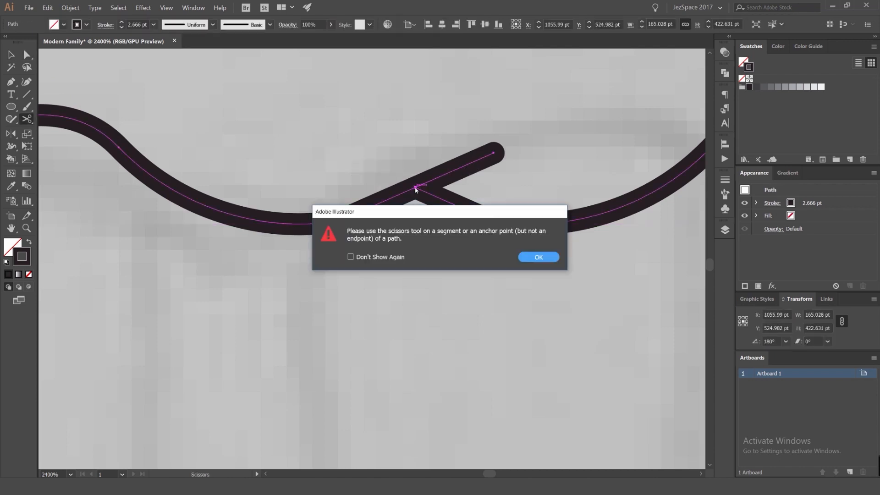
click(529, 258)
scroll(412, 197, up, 2)
key(a)
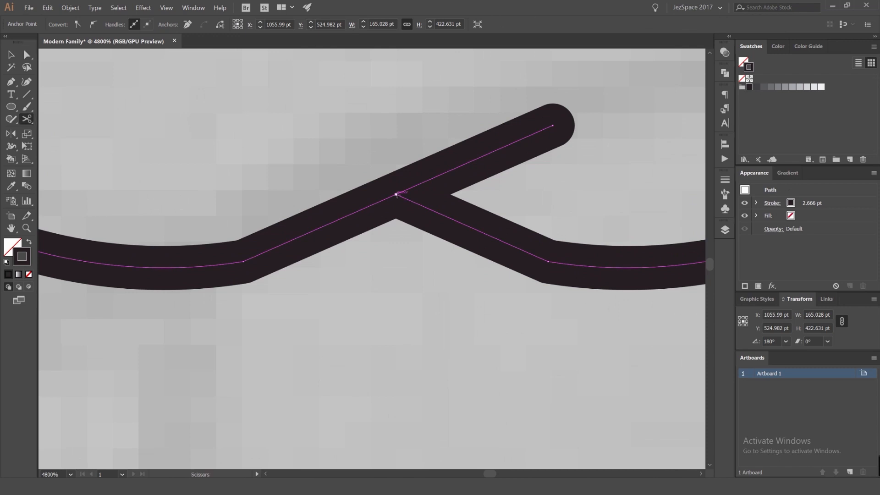
click(396, 194)
key(Return)
scroll(396, 194, up, 3)
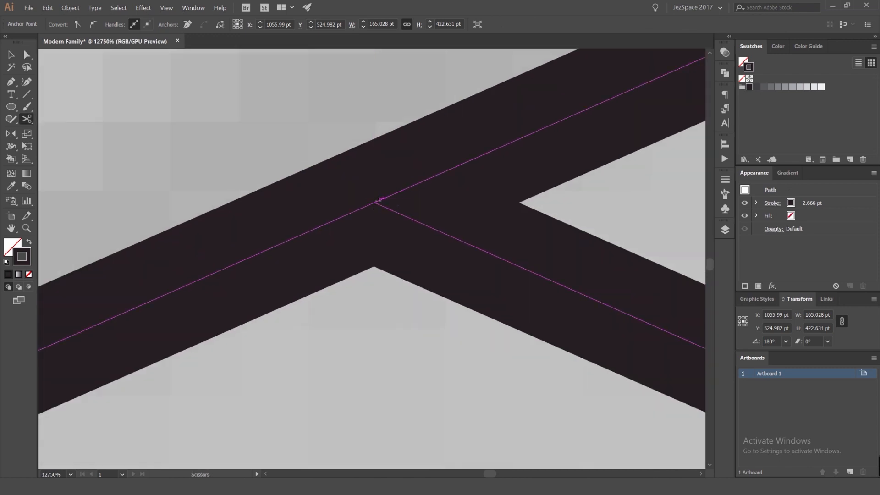
click(378, 199)
key(Delete)
key(v)
click(326, 281)
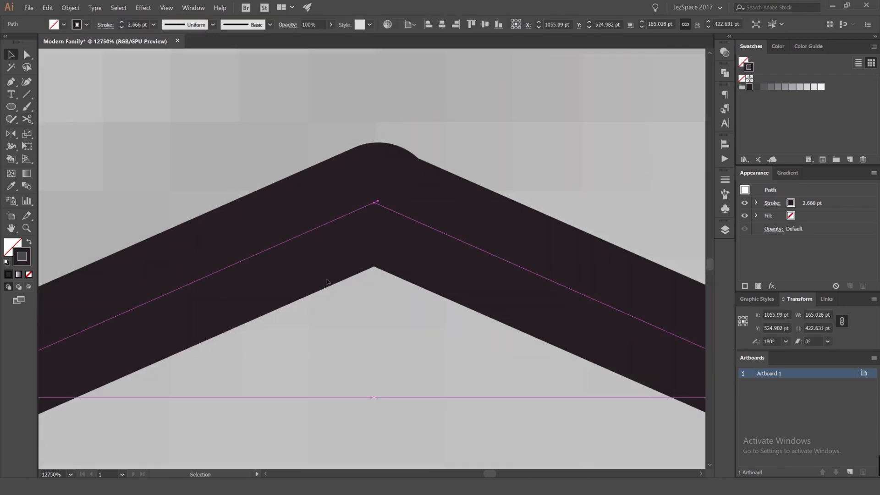
- Adjust the trimmed hem ends so both dress halves meet at the hem's centre, and clear the selection
scroll(357, 200, up, 4)
key(a)
drag(580, 308, 581, 289)
scroll(560, 339, down, 6)
ctrl+click(540, 277)
key(ctrl+z)
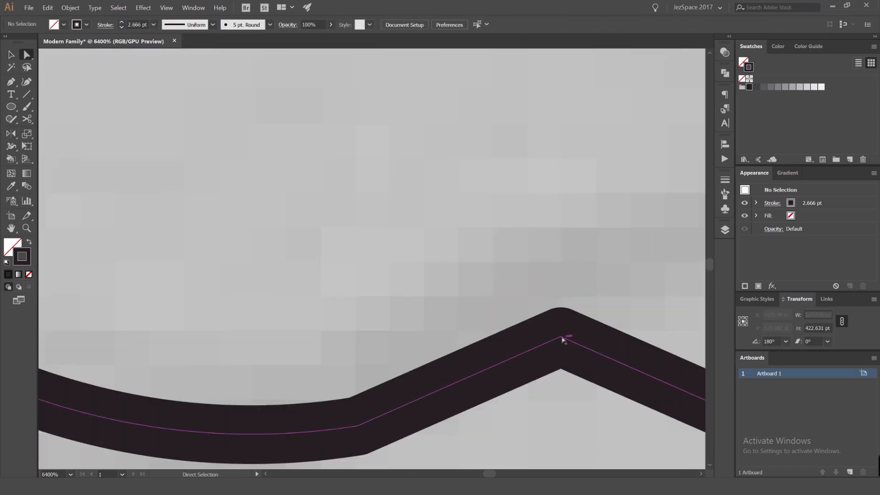
drag(561, 338, 583, 288)
scroll(585, 299, down, 6)
key(ctrl+shift+a)
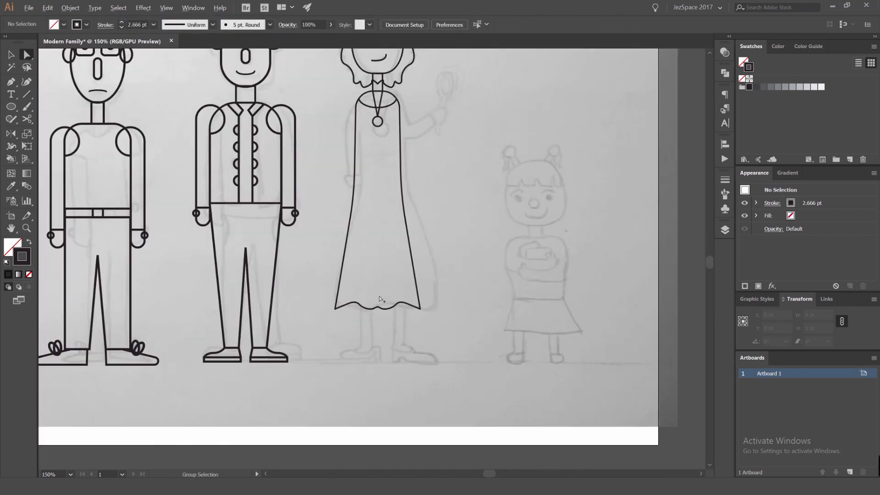
- Try to widen the mum's dress sideways from its centre to match the sketch
drag(375, 320, 374, 321)
scroll(375, 320, up, 4)
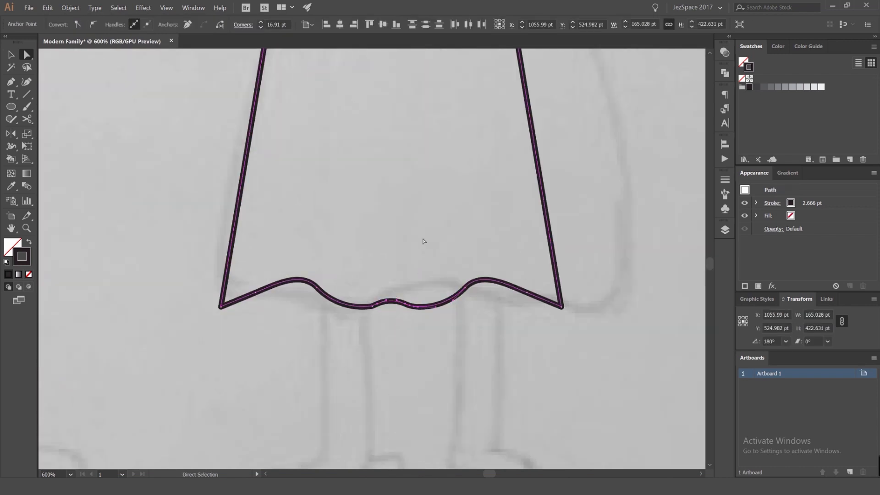
scroll(419, 246, down, 6)
key(ctrl+shift+a)
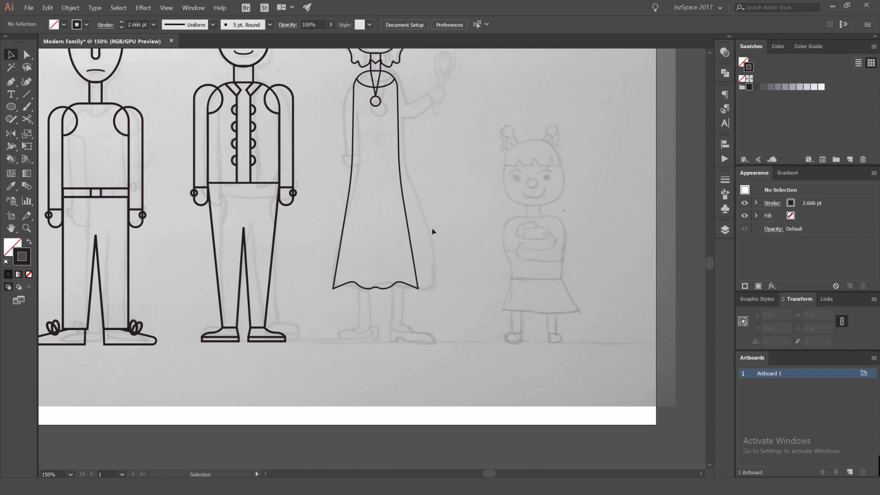
scroll(432, 231, left, 2)
click(444, 210)
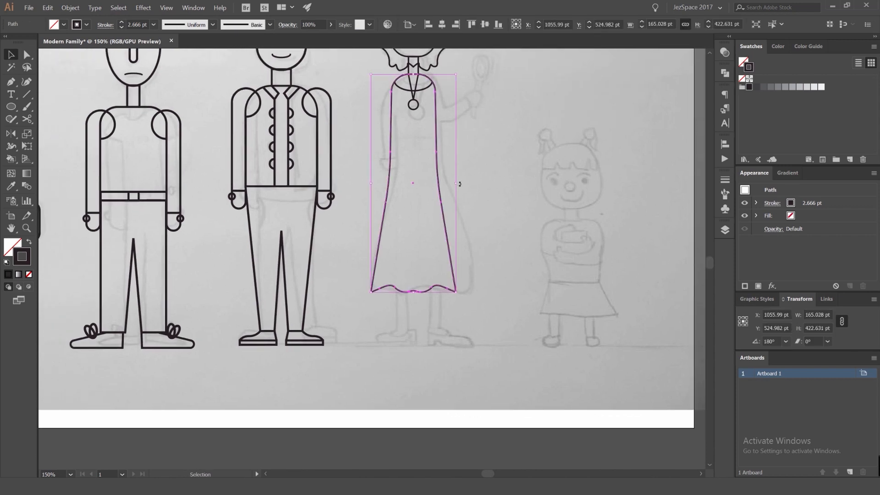
drag(455, 183, 469, 183)
click(514, 185)
- Show the layers list and unlock the Dad layer so its arm parts can be reused
scroll(515, 185, down, 3)
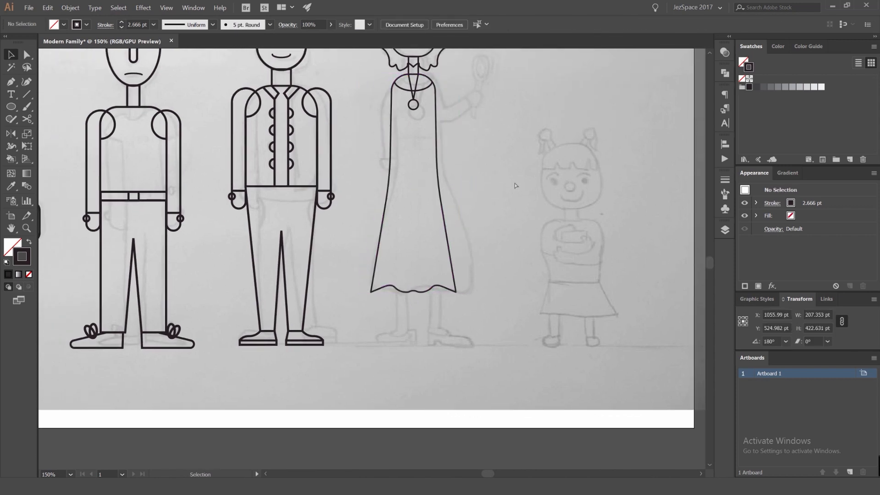
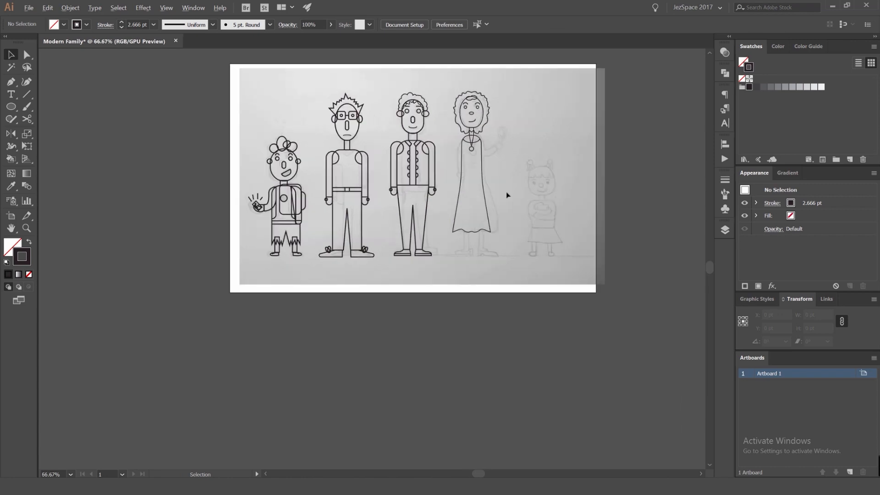
scroll(506, 192, up, 3)
scroll(430, 269, up, 2)
drag(446, 303, 383, 261)
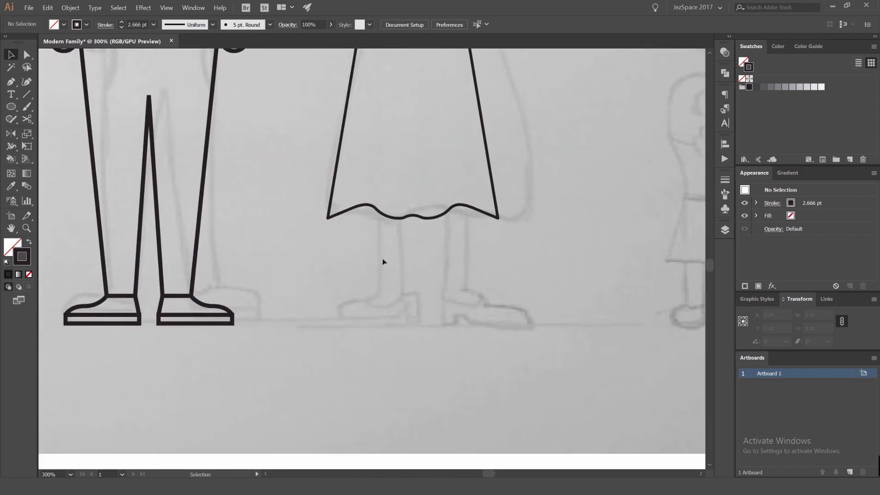
scroll(383, 262, down, 2)
drag(418, 51, 430, 192)
scroll(431, 191, up, 2)
drag(370, 208, 394, 183)
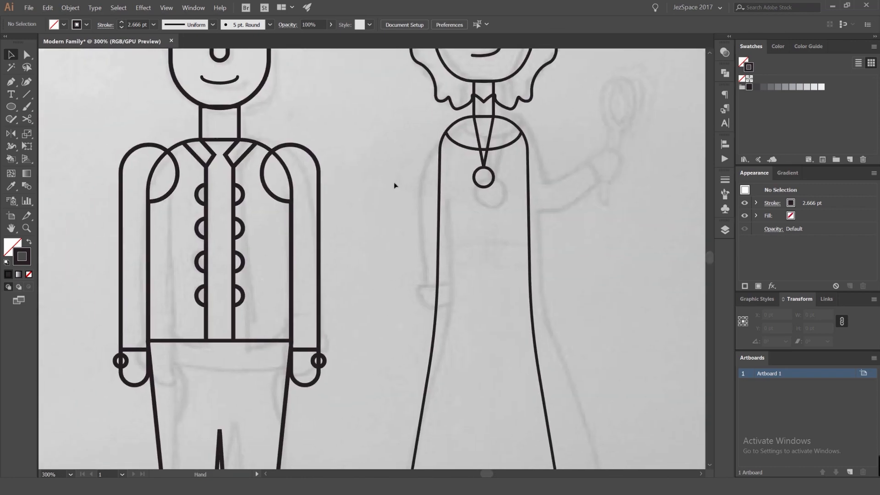
click(725, 230)
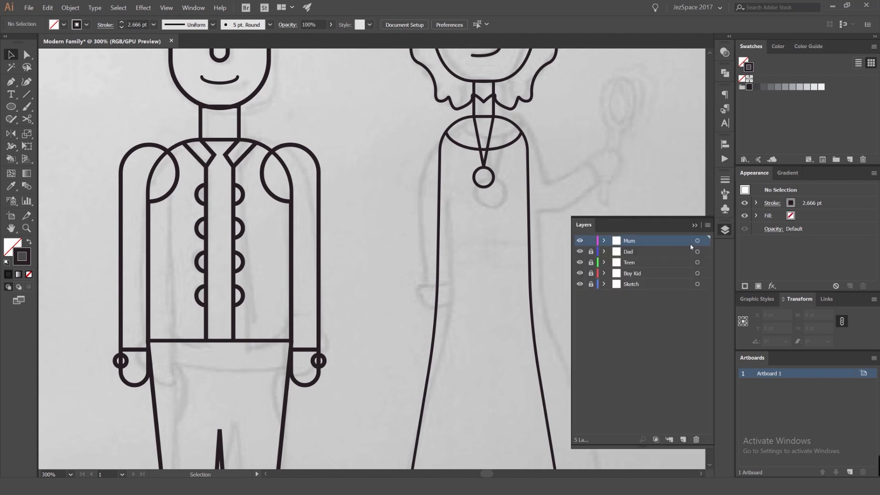
drag(306, 374, 306, 375)
drag(314, 362, 380, 282)
key(ctrl+z)
drag(122, 197, 159, 187)
key(ctrl+z)
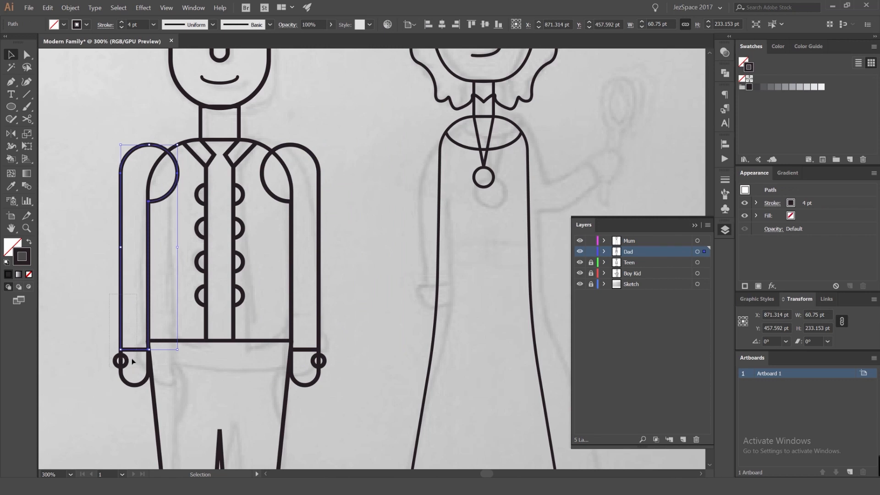
- Duplicate the dad's outer sleeve, hand and cuff button beside him and place the copy over the mum's sketched hanging arm
drag(132, 359, 133, 360)
drag(119, 331, 416, 296)
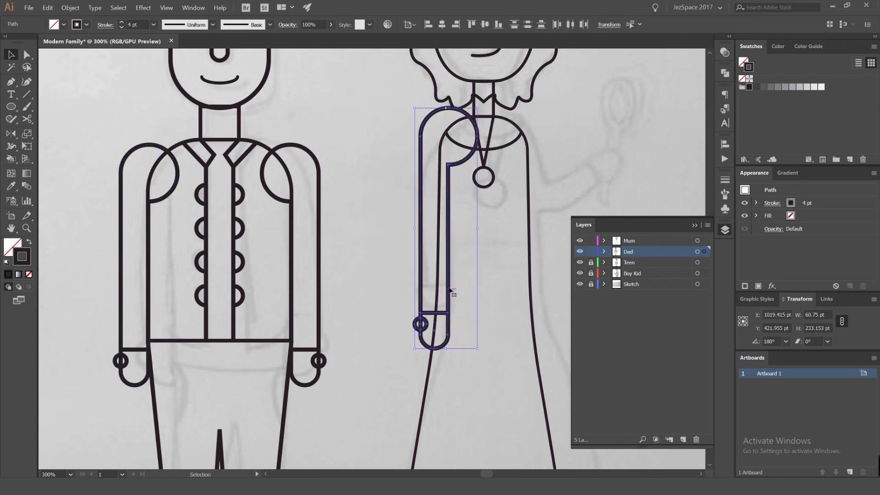
double_click(451, 290)
key(a)
key(Escape)
key(v)
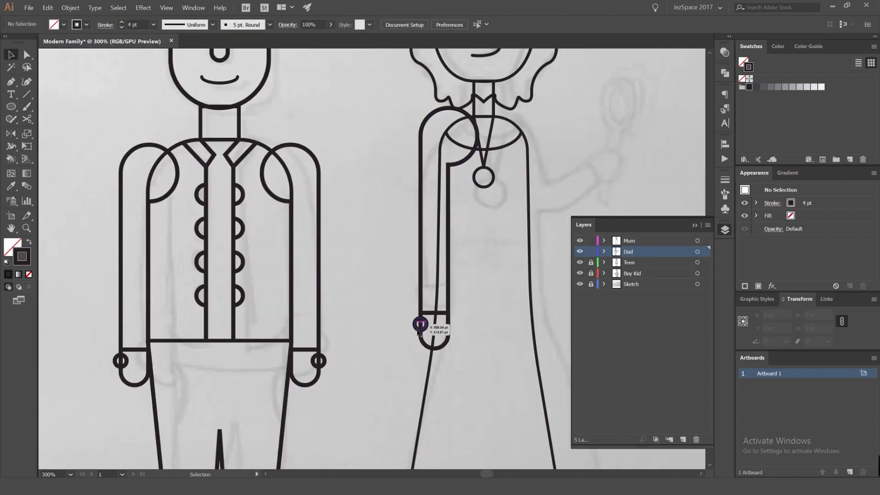
- Isolate the mum's copied sleeve and raise its lower edge by 40 pt to shorten it
scroll(422, 326, up, 1)
double_click(416, 322)
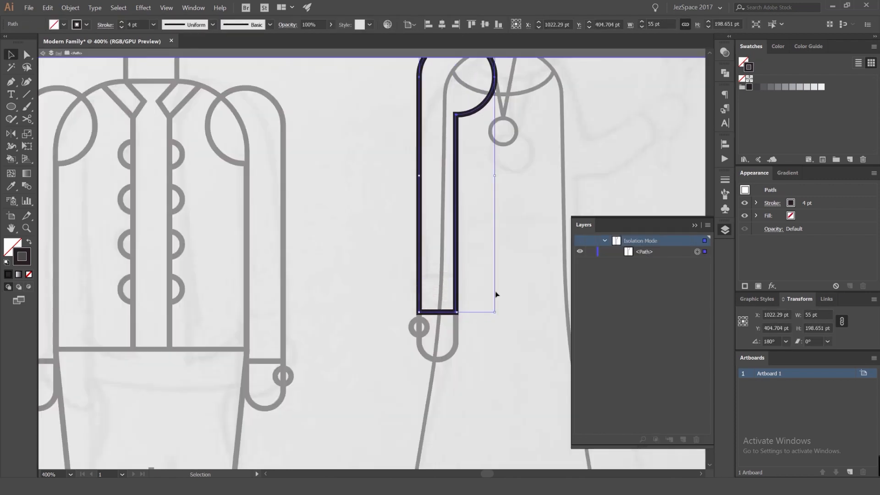
key(a)
key(shift+Up)
key(shift+Up)
key(shift+Up)
key(shift+Up)
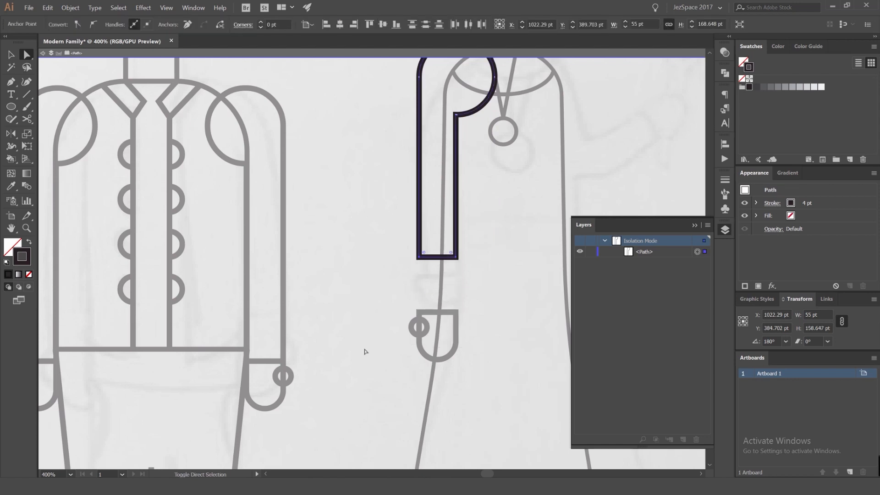
key(Escape)
key(v)
- Move the mum's hand and button group up to meet the lower edge of the shortened sleeve
scroll(410, 315, up, 2)
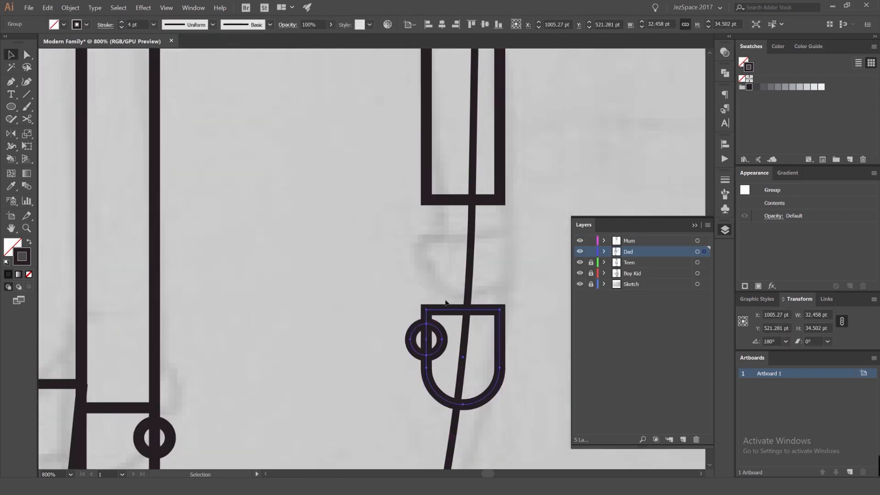
drag(447, 308, 292, 290)
click(537, 178)
scroll(534, 179, down, 3)
- Try to restyle the mum's sleeve by sampling another appearance with the Eyedropper
click(327, 118)
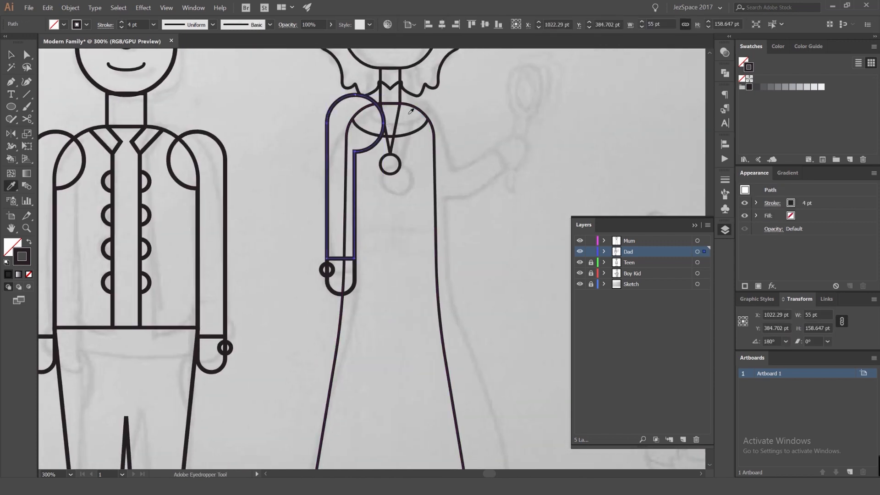
key(/)
key(ctrl+0)
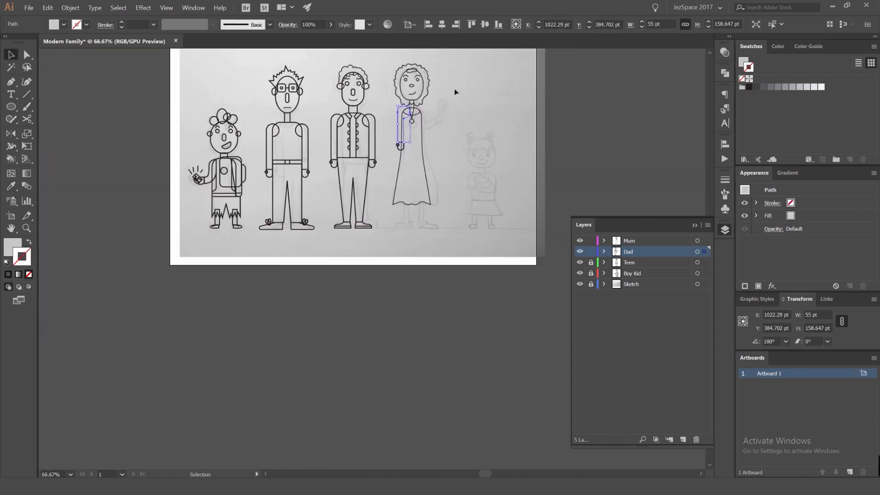
- Select all unlocked artwork and set its stroke weight to 4 pt
key(ctrl+a)
text(5)
key(Return)
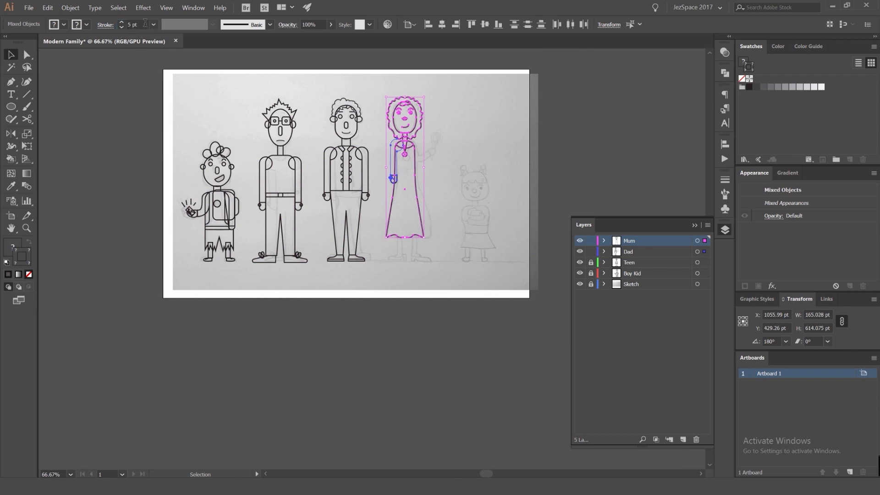
key(Return)
key(backslash)
click(454, 114)
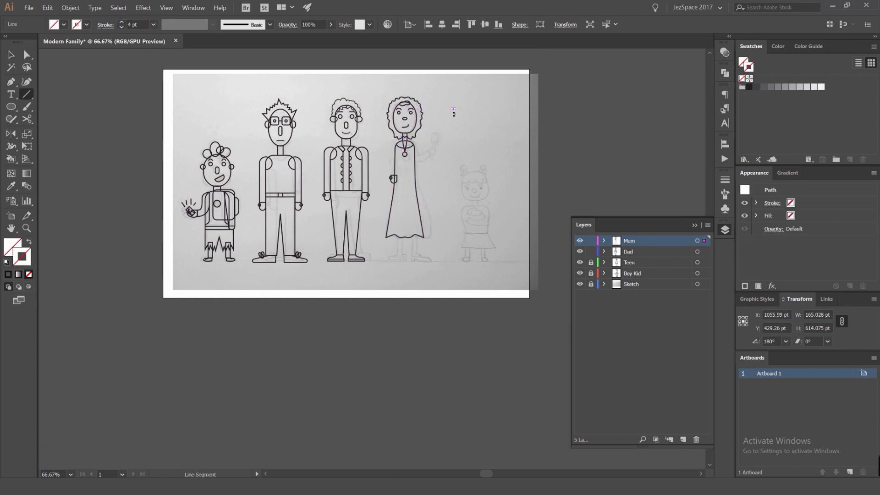
key(ctrl+z)
- Give the mum's sleeve the 4 pt black outline without fill by sampling her dress with the Eyedropper
key(v)
click(400, 167)
scroll(400, 165, up, 3)
click(371, 164)
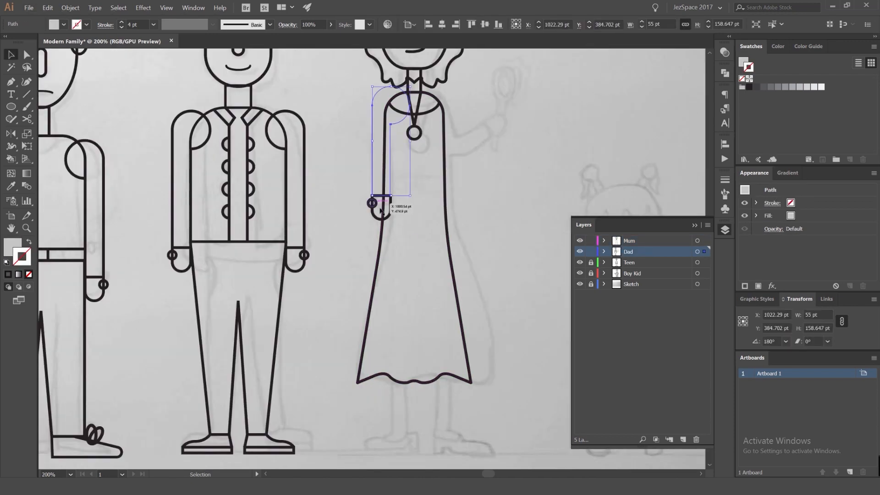
key(i)
click(444, 177)
key(v)
click(454, 174)
- Move the mum's sleeve straight down so its rounded shoulder sits on the shoulder of the dress
scroll(399, 133, up, 2)
drag(367, 115, 386, 149)
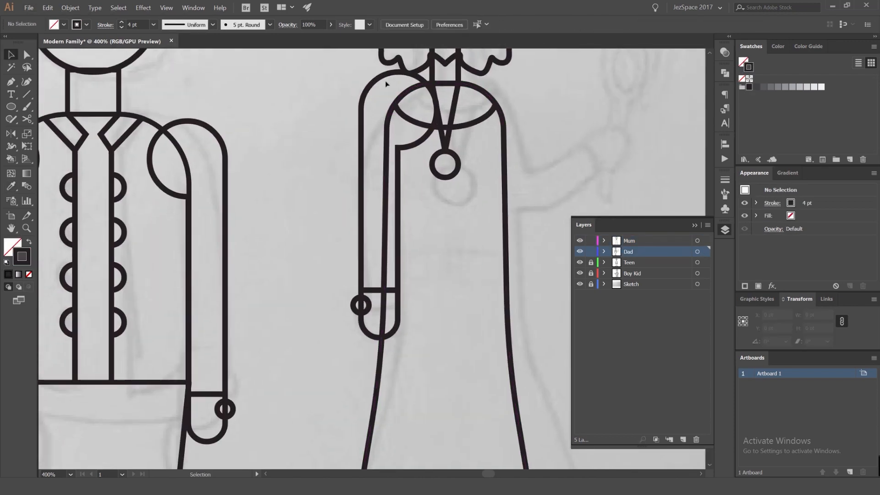
click(397, 156)
drag(400, 71, 405, 104)
key(ctrl+z)
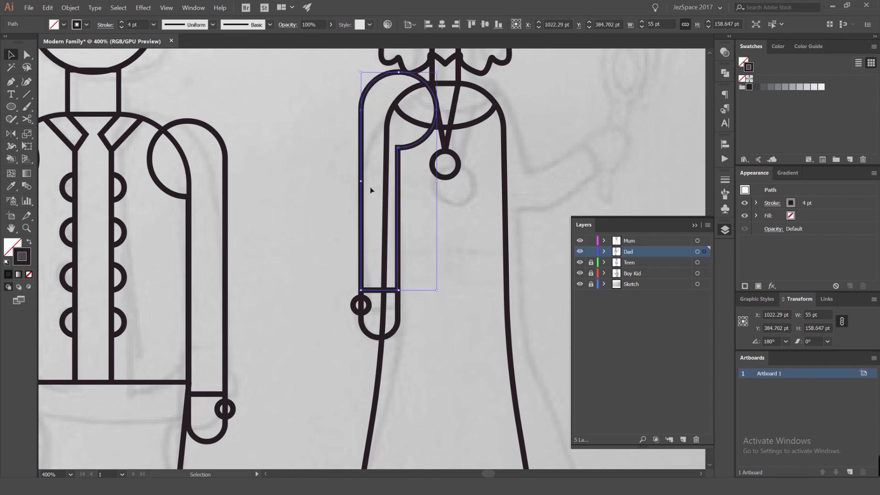
scroll(361, 156, up, 1)
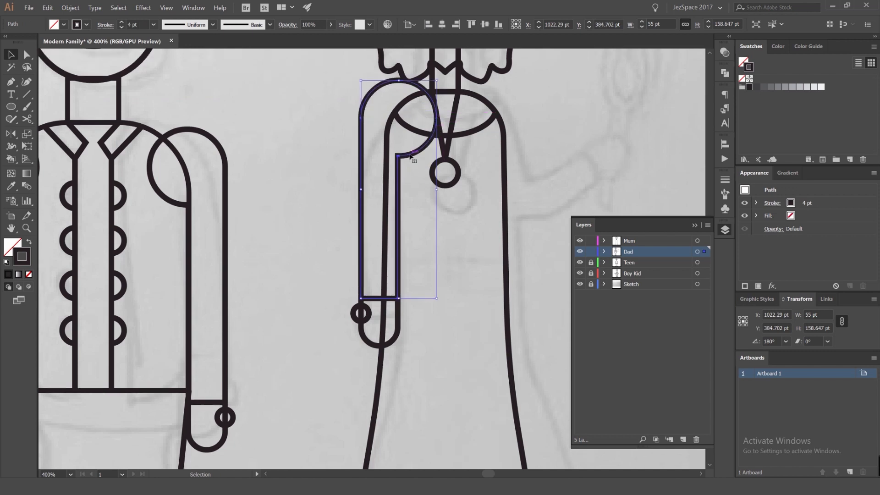
drag(410, 157, 415, 188)
click(426, 283)
- Raise the lower edge of the mum's sleeve to align with the top of her hand
click(384, 333)
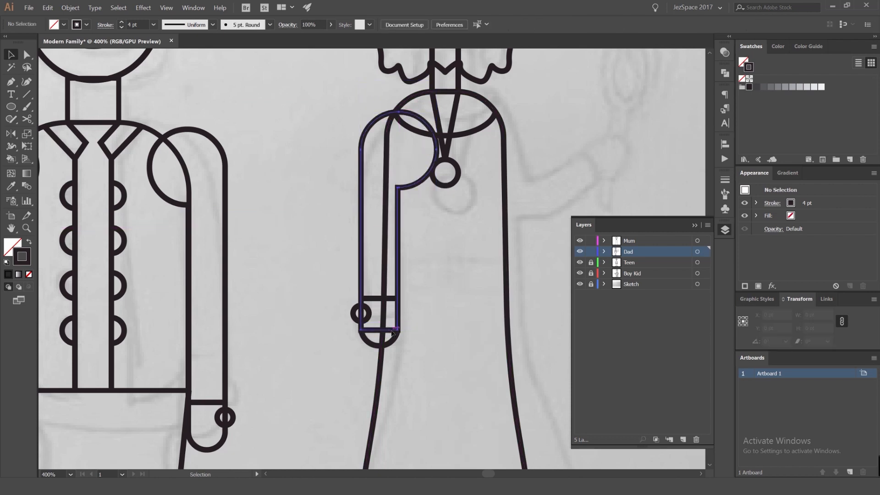
key(a)
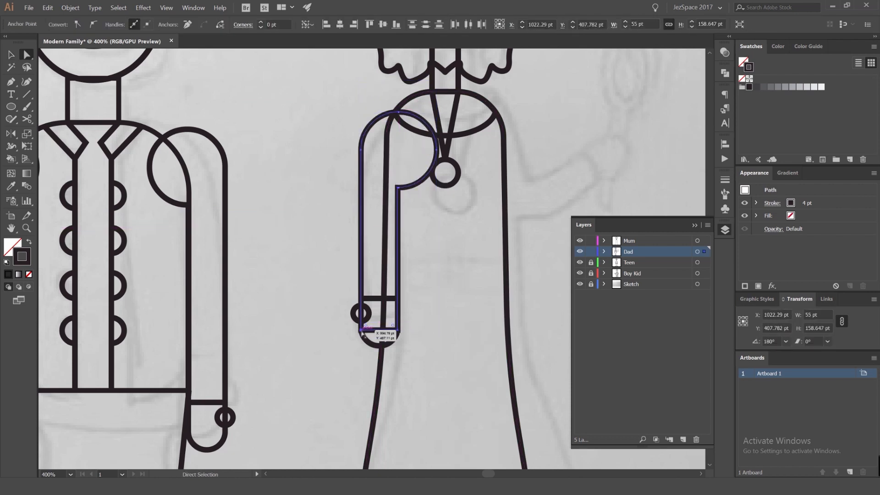
drag(364, 333, 364, 320)
click(419, 276)
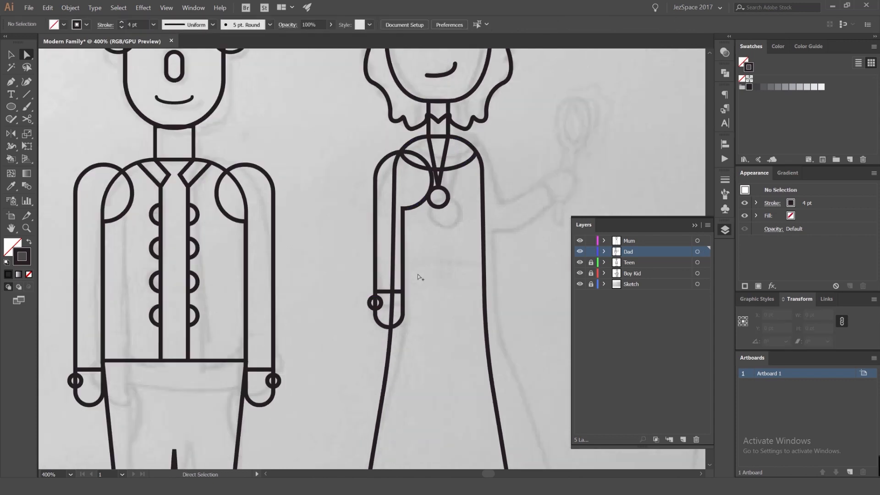
- Draw the upper edge and curved cuff of the mum's raised sleeve from the shoulder with the Pen tool, following the sketch
key(ctrl+1)
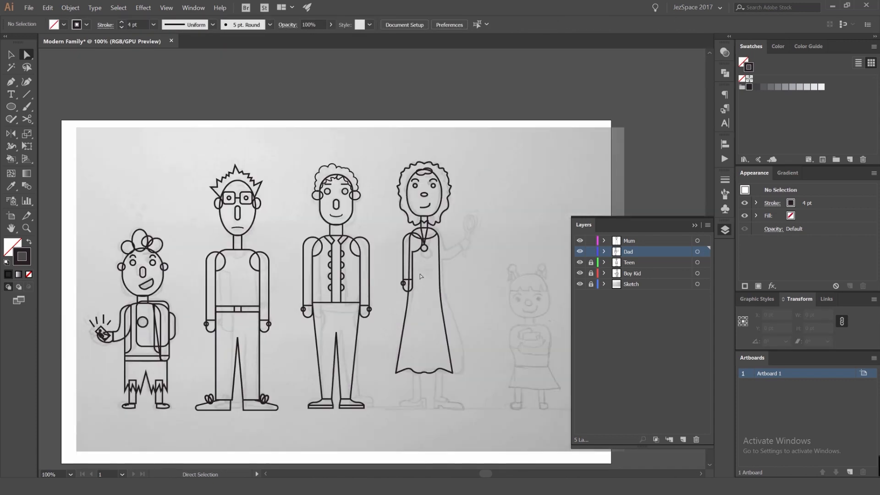
scroll(422, 273, up, 4)
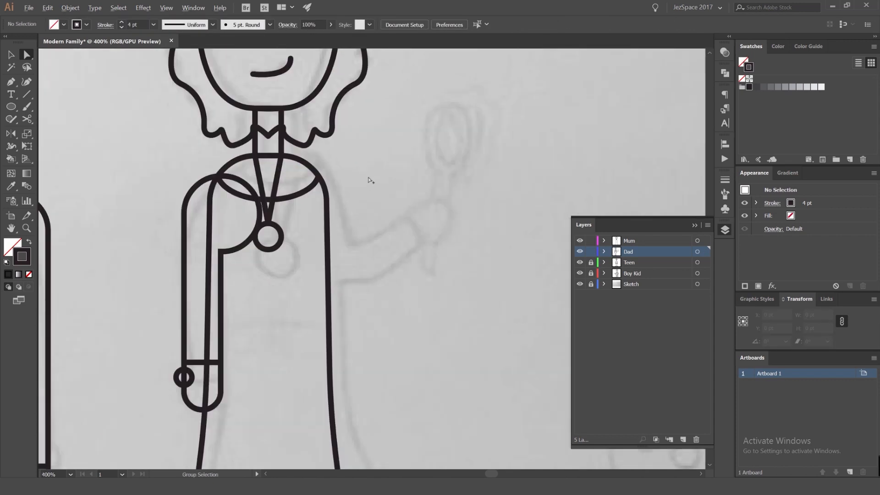
key(p)
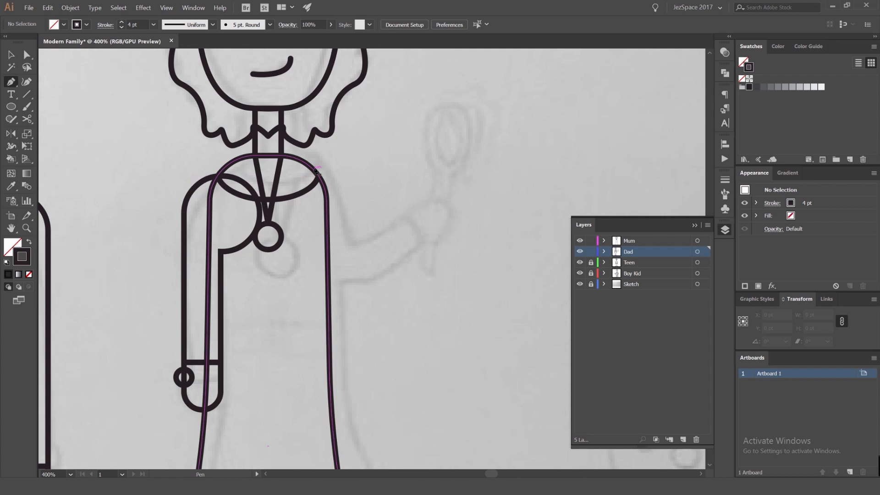
click(316, 171)
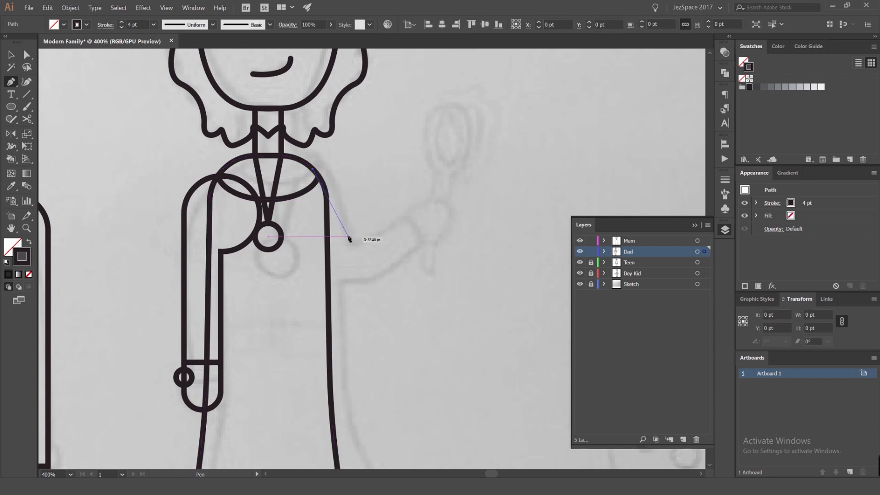
drag(348, 236, 360, 309)
key(alt)
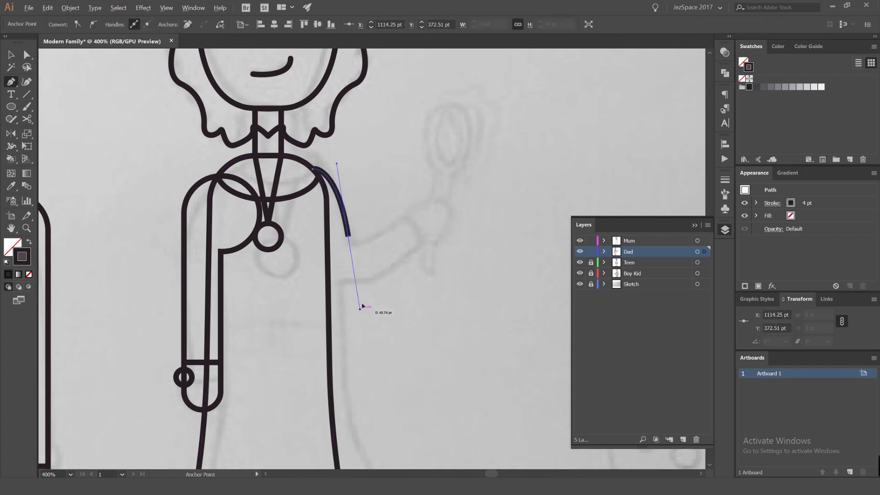
mouse_move(404, 214)
mouse_down()
mouse_move(418, 227)
mouse_move(422, 255)
mouse_up()
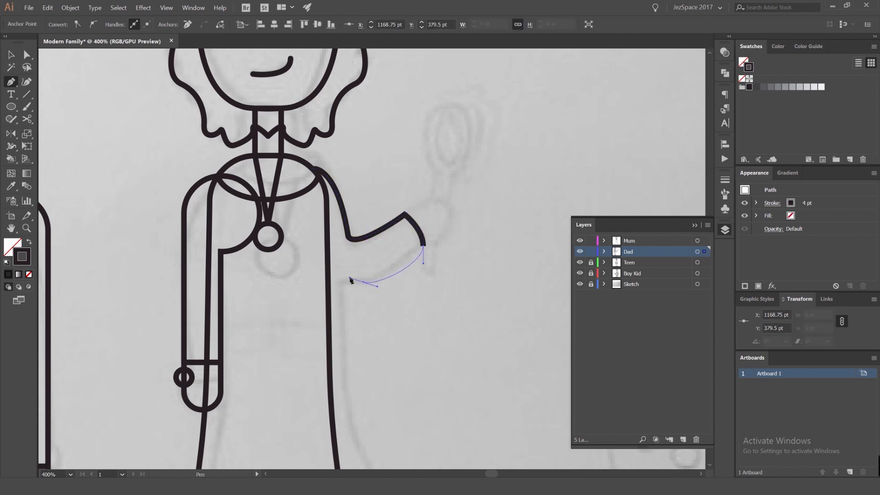
- Redraw the raised sleeve's underside as a curve from the cuff and close the path at the mum's shoulder
key(ctrl+z)
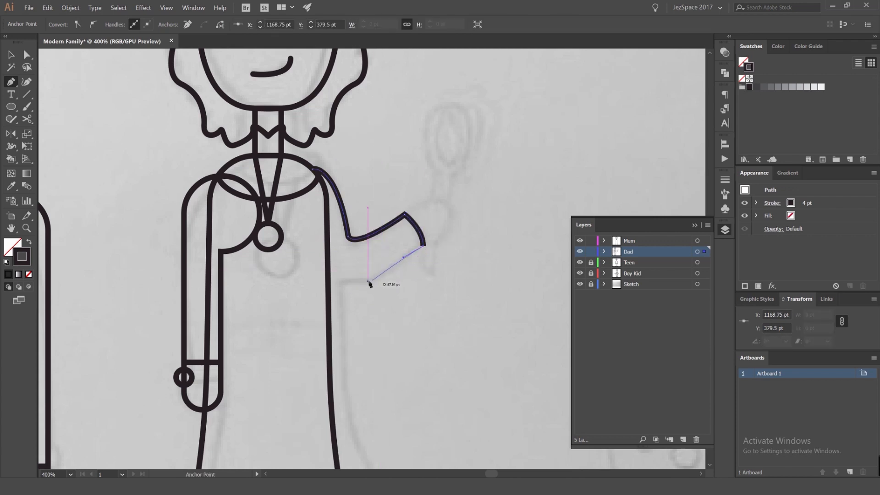
drag(368, 282, 344, 282)
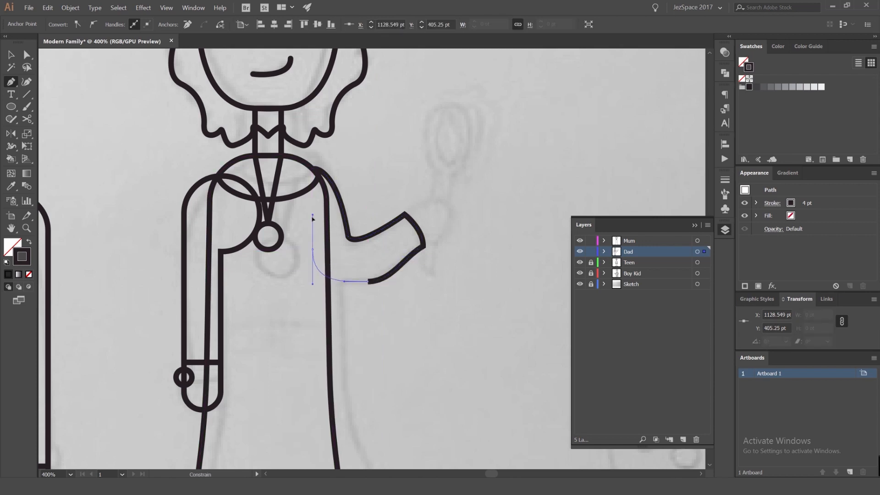
drag(312, 219, 316, 173)
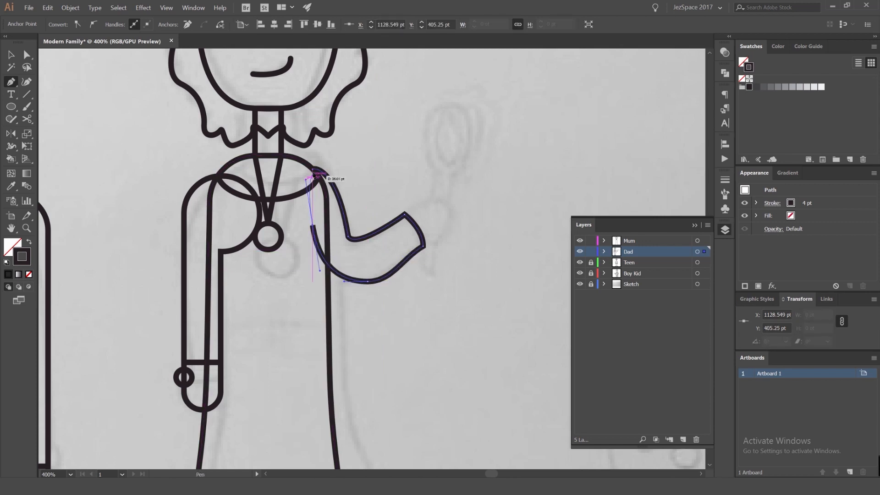
click(313, 170)
key(v)
click(425, 169)
drag(425, 169, 409, 182)
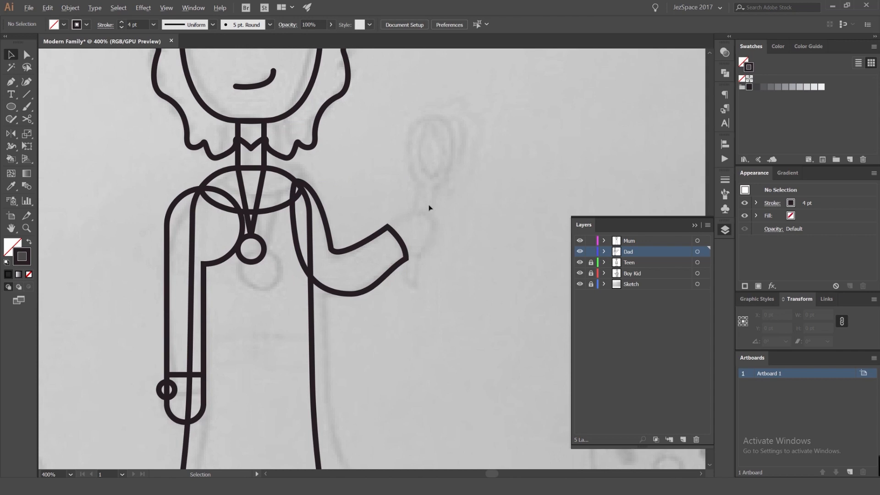
- Draw the mum's rounded hand with the Pen tool as a curve between the upper and lower corners of the raised sleeve's cuff
scroll(430, 209, up, 3)
click(311, 267)
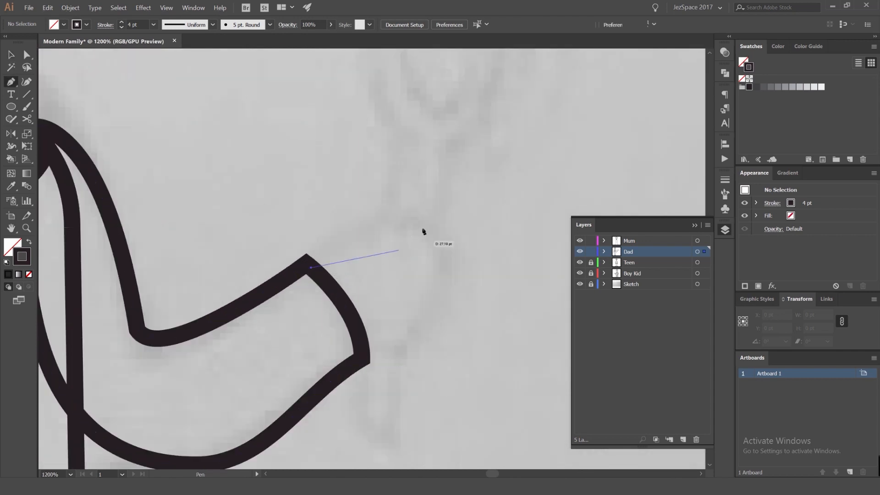
drag(418, 210, 439, 231)
mouse_move(362, 347)
mouse_down()
mouse_move(284, 363)
mouse_move(275, 375)
mouse_up()
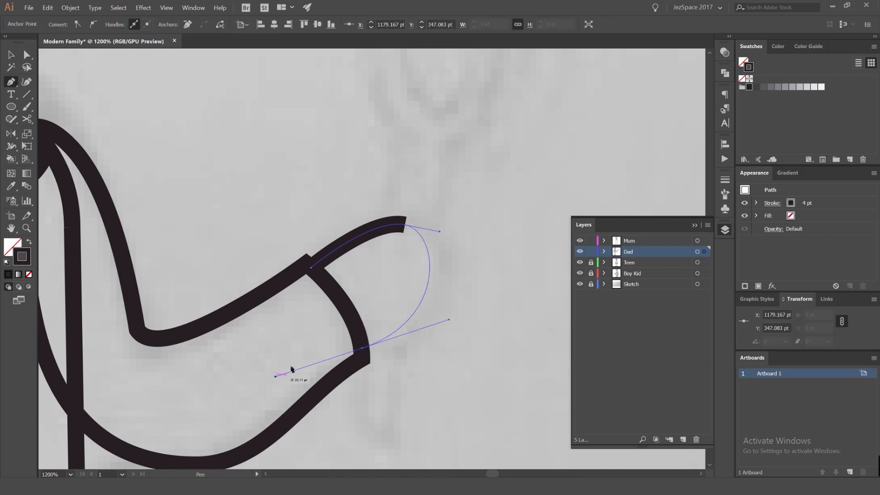
key(v)
click(480, 220)
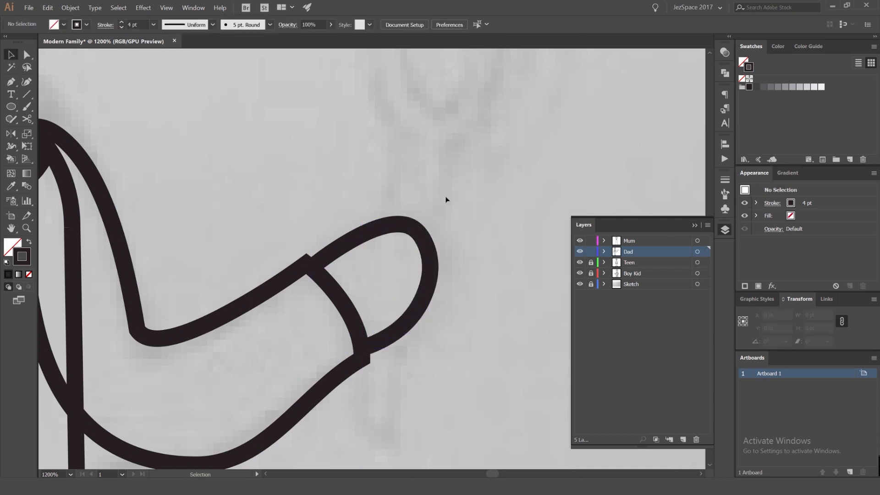
- Draw the hand mirror's handle as a narrow slanted four-sided closed path running through the mum's raised hand
scroll(459, 224, up, 1)
scroll(460, 192, down, 3)
drag(459, 192, 410, 259)
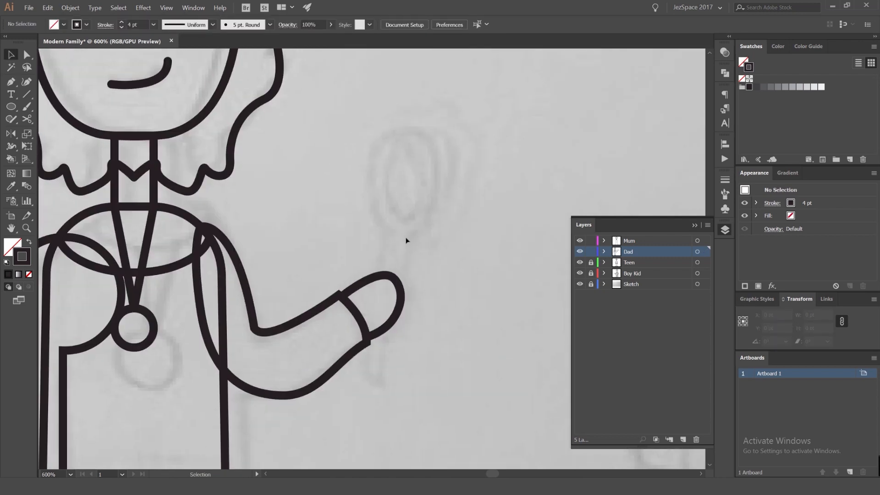
click(389, 232)
drag(365, 385, 390, 385)
click(408, 230)
click(390, 230)
ctrl+click(432, 282)
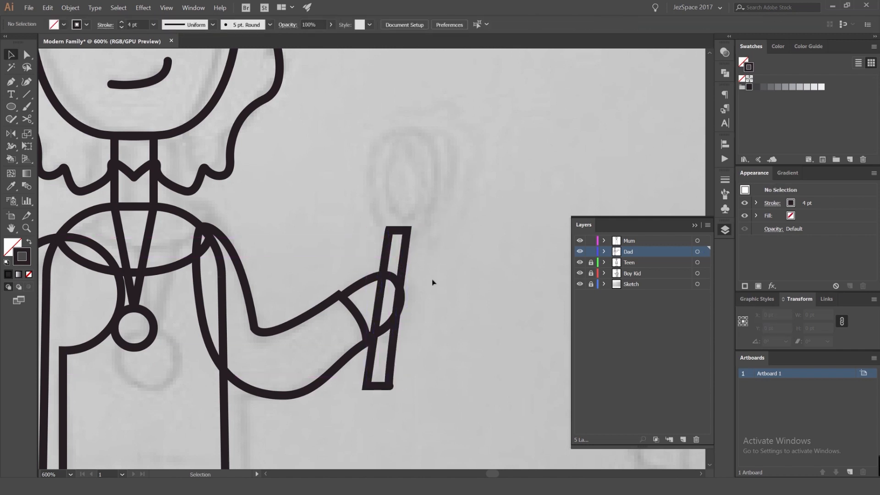
- Try to cut the upper end of the mirror handle with the Scissors tool
key(p)
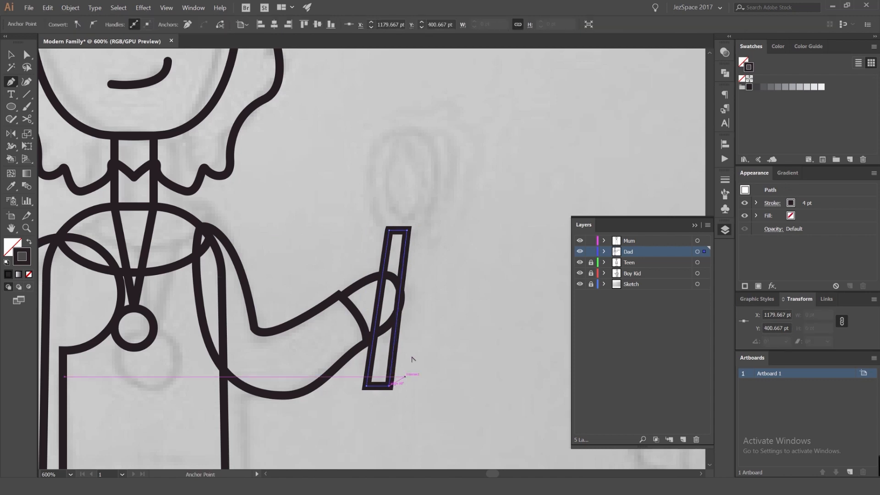
key(c)
click(392, 230)
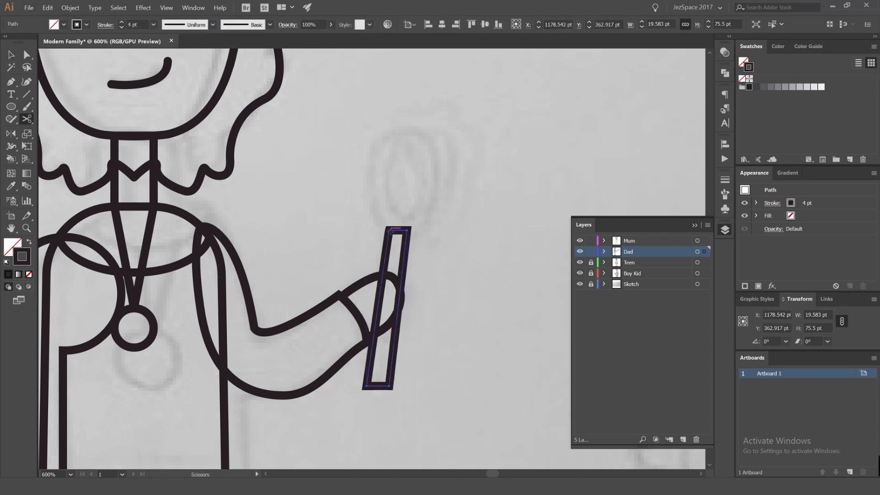
click(388, 231)
key(v)
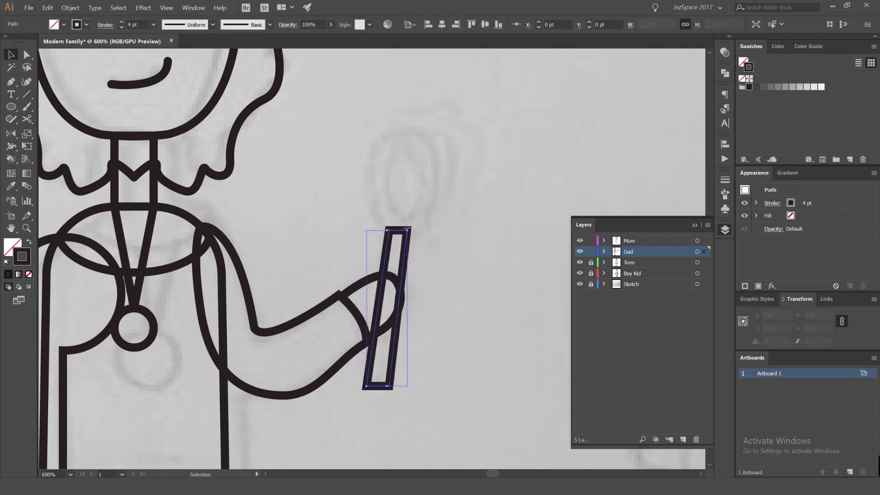
- Shorten the mirror handle by lowering its two upper corner points about 5 pt
key(a)
drag(430, 219, 375, 239)
key(Down)
key(Down)
key(Down)
key(Down)
click(403, 143)
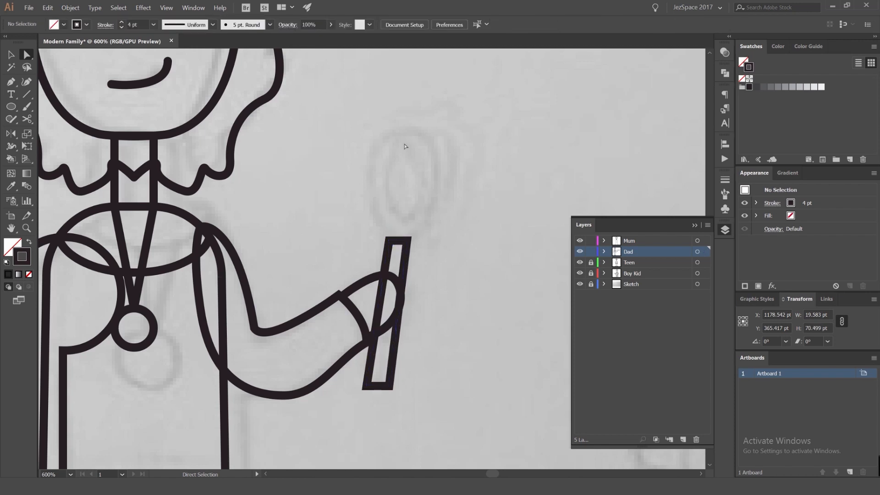
- Draw the mirror head as an upright ellipse about 38.6 pt wide and 58.3 pt high, resting on the upper end of the handle
key(l)
drag(400, 176, 440, 239)
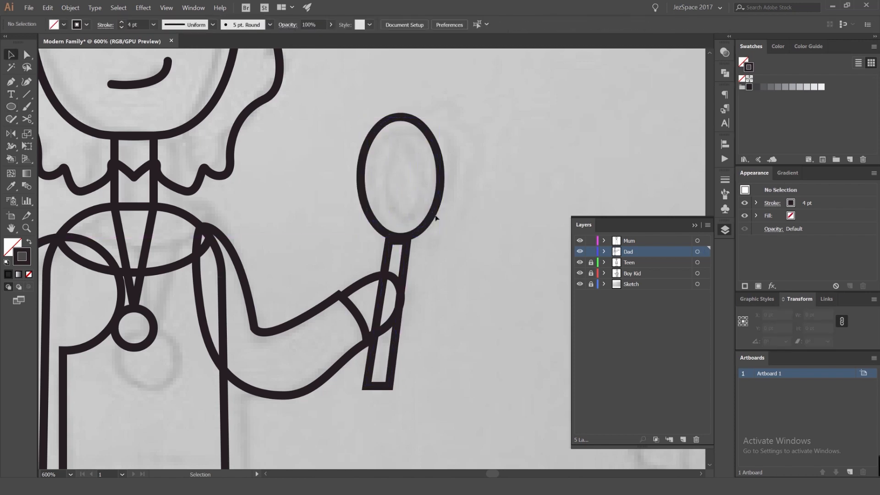
key(v)
scroll(433, 234, up, 2)
click(433, 232)
drag(426, 209, 435, 188)
click(481, 200)
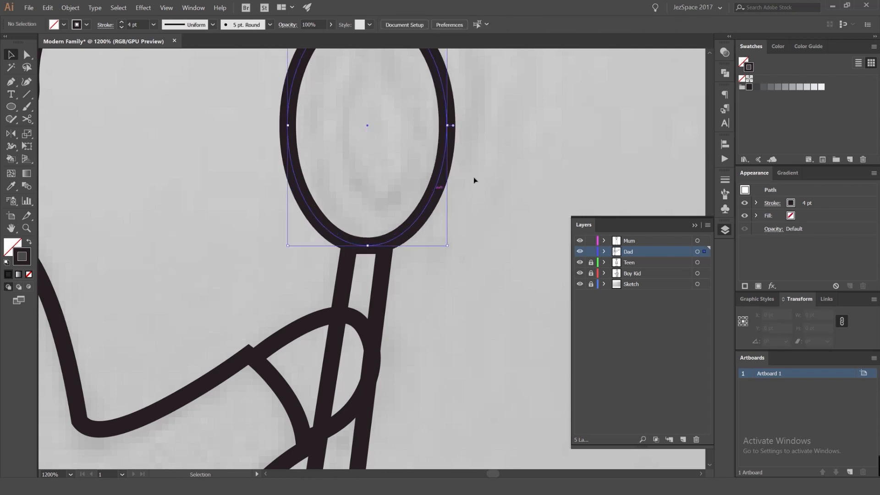
click(474, 177)
scroll(461, 182, down, 2)
drag(479, 93, 469, 103)
drag(391, 127, 393, 125)
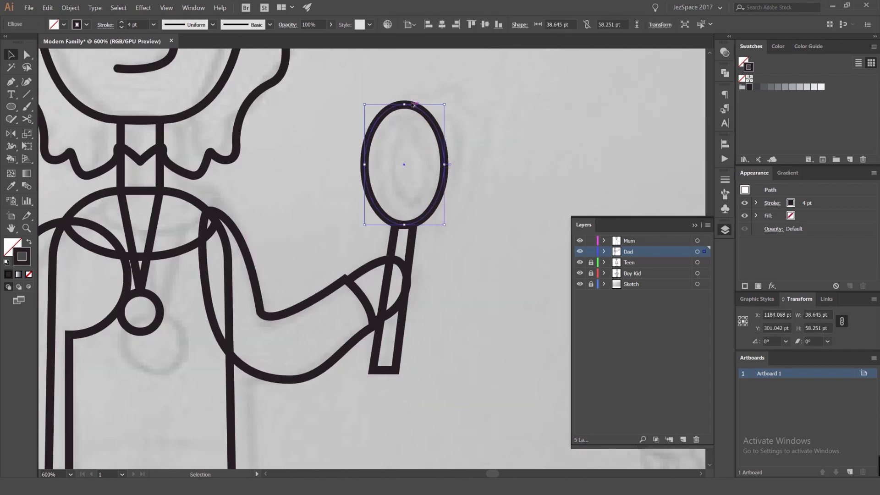
- Try to reshape the mirror head through its upper anchor points, and undo the changes
scroll(410, 100, up, 2)
key(a)
drag(480, 95, 408, 155)
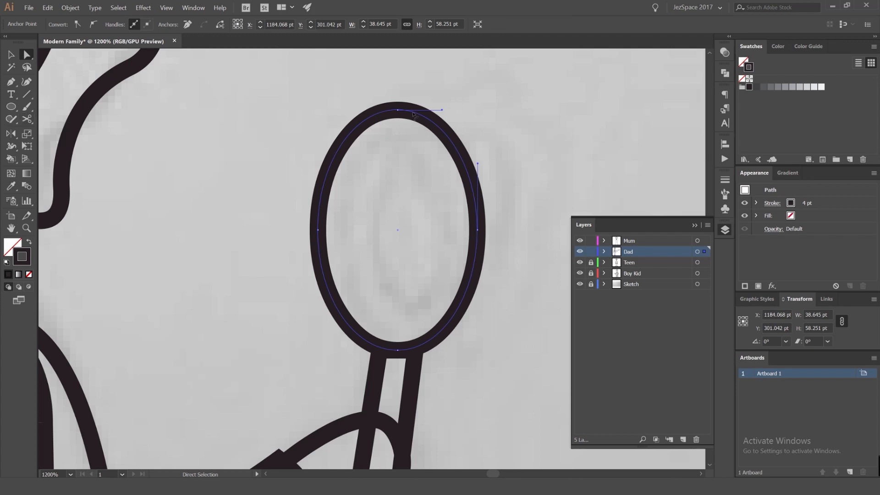
key(v)
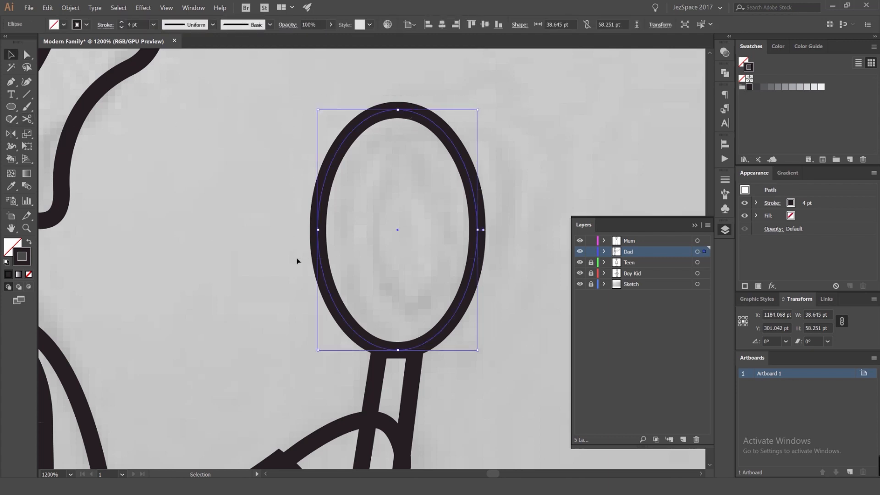
key(a)
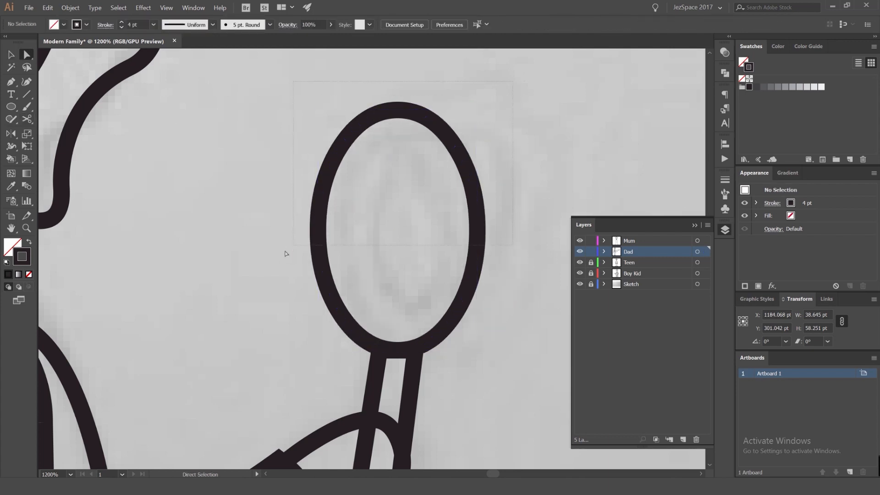
key(ctrl+shift+z)
key(ctrl+z)
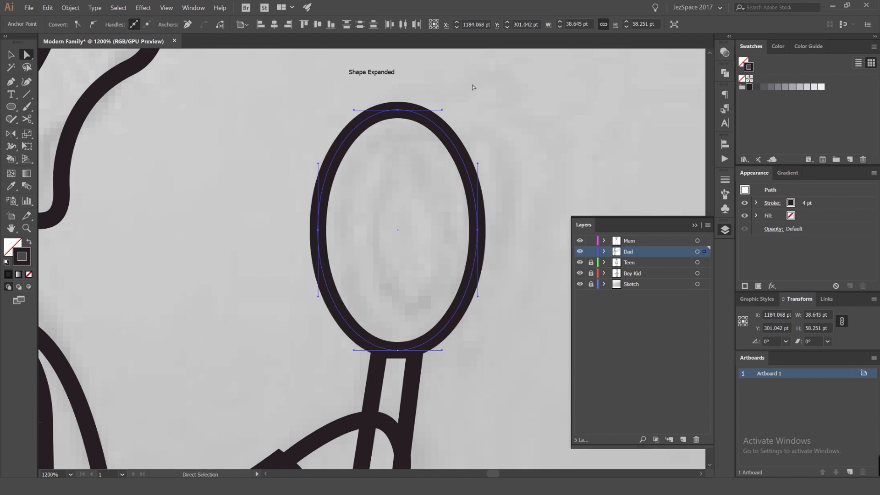
key(v)
drag(478, 110, 487, 108)
key(z)
key(ctrl+z)
- Tilt the mirror head ellipse about 2.5° clockwise to follow the slant of the handle
key(v)
click(500, 137)
drag(477, 252, 476, 253)
scroll(488, 203, down, 1)
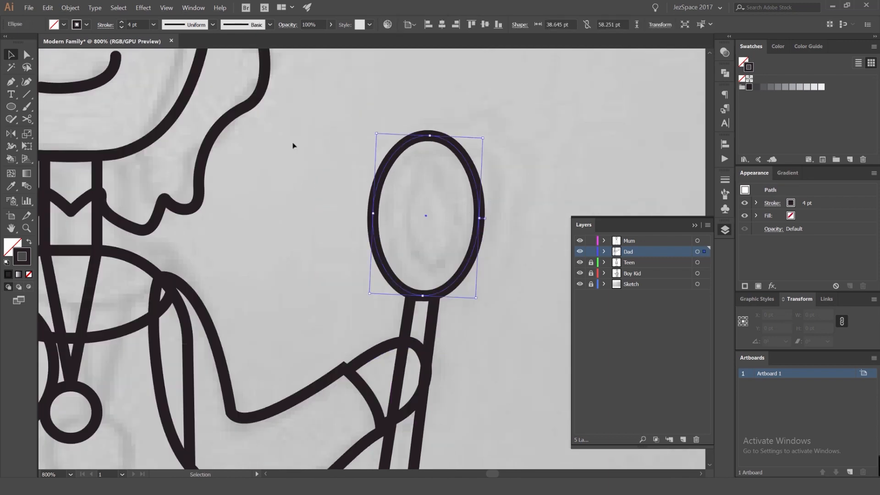
- Create an inner ellipse from the mirror head with Offset Path at -10 pt and round joins
click(70, 8)
mouse_move(83, 179)
click(192, 207)
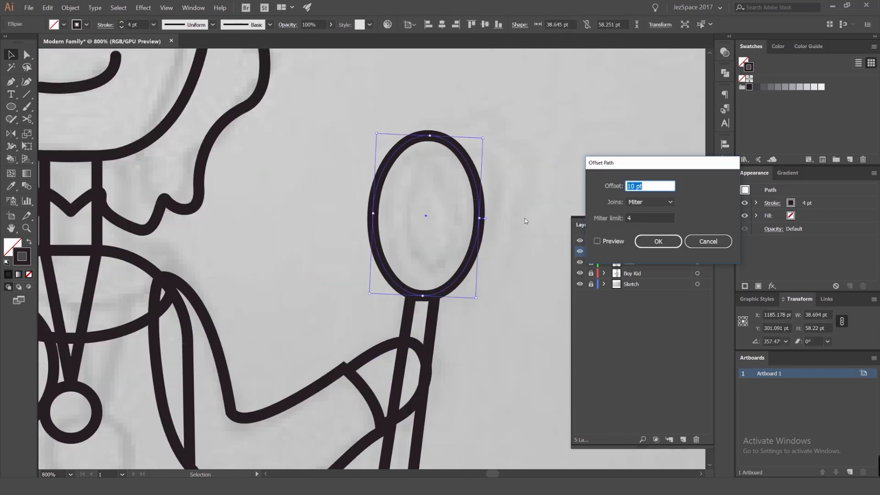
click(597, 241)
scroll(648, 186, down, 3)
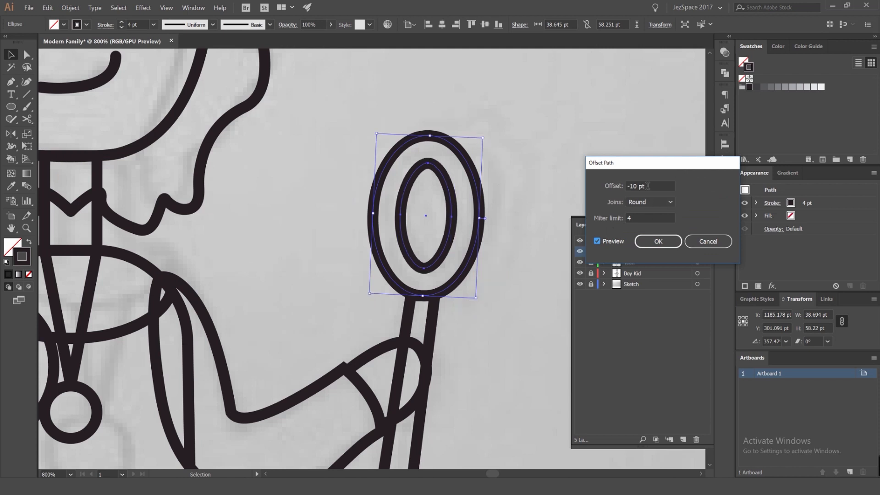
scroll(647, 186, up, 3)
scroll(648, 186, down, 1)
scroll(648, 186, down, 1)
key(Return)
- Set the inner ellipse's stroke to 2 pt and try enlarging it within the mirror head
click(122, 27)
click(122, 27)
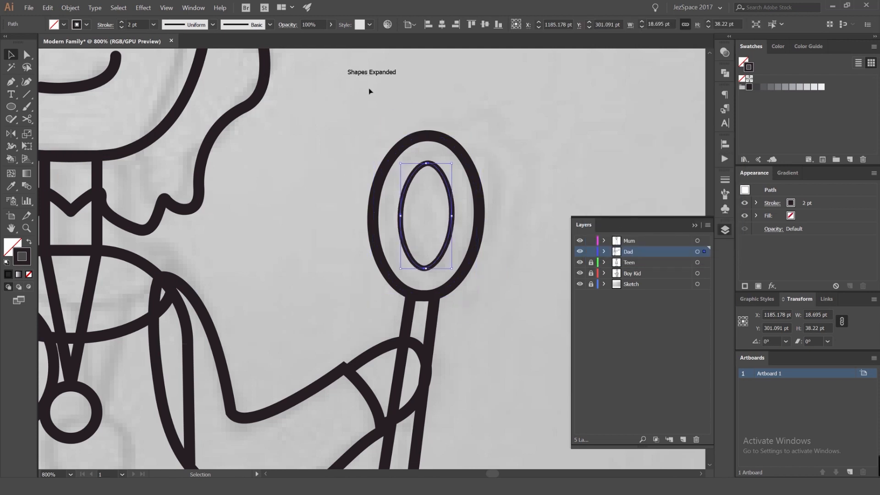
scroll(369, 88, down, 3)
scroll(369, 92, up, 5)
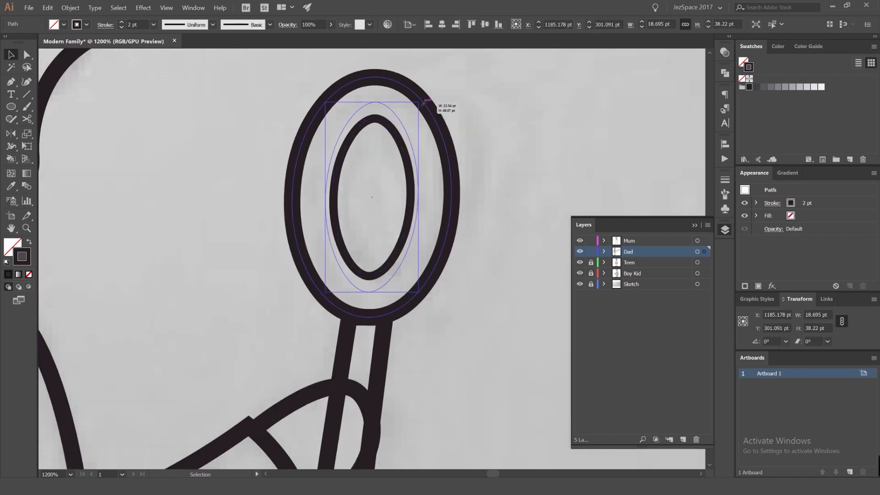
- Delete the inner ellipse from the mirror head
key(a)
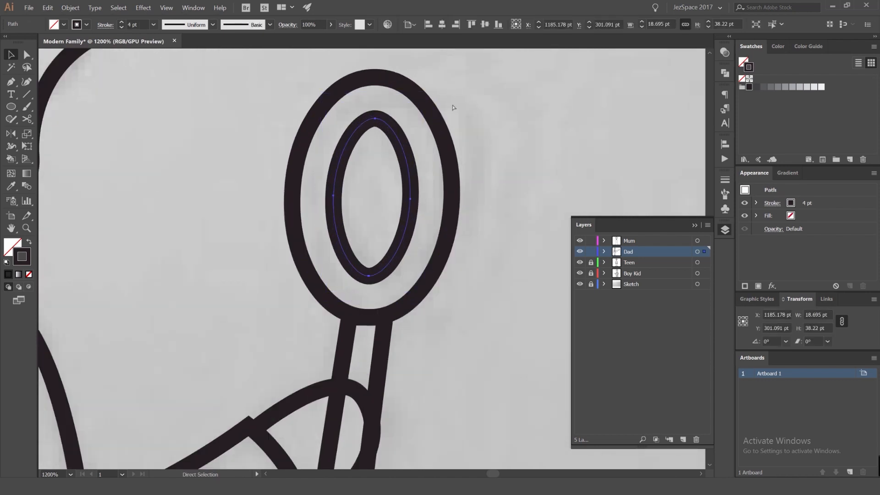
key(Delete)
key(v)
- Offset the mirror head's outline inward by -5 pt with round joins and a miter limit of 4
click(436, 113)
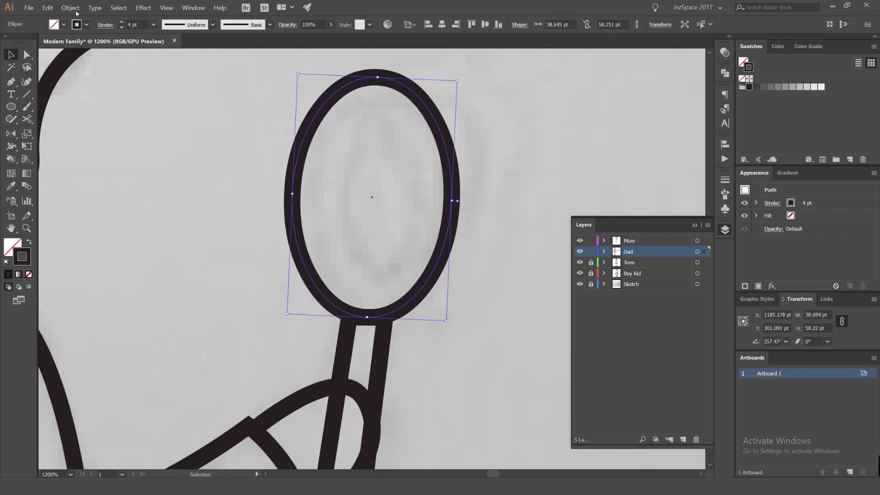
click(70, 8)
mouse_move(157, 177)
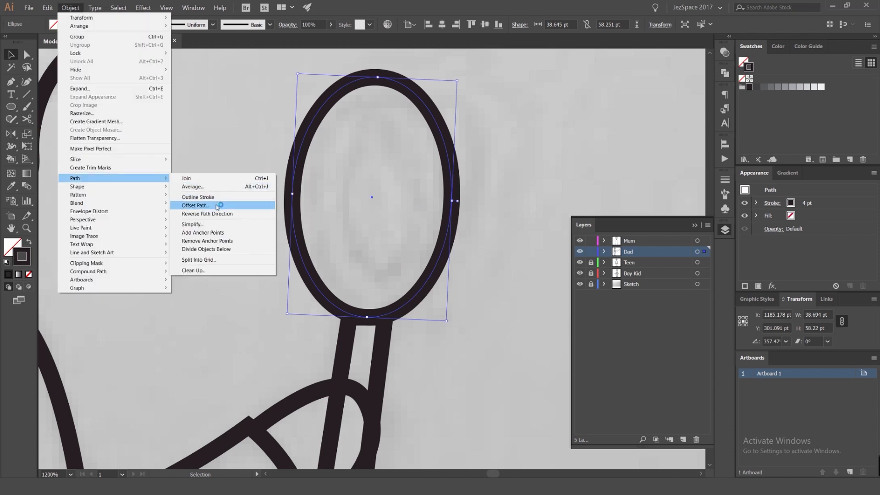
click(218, 206)
click(612, 238)
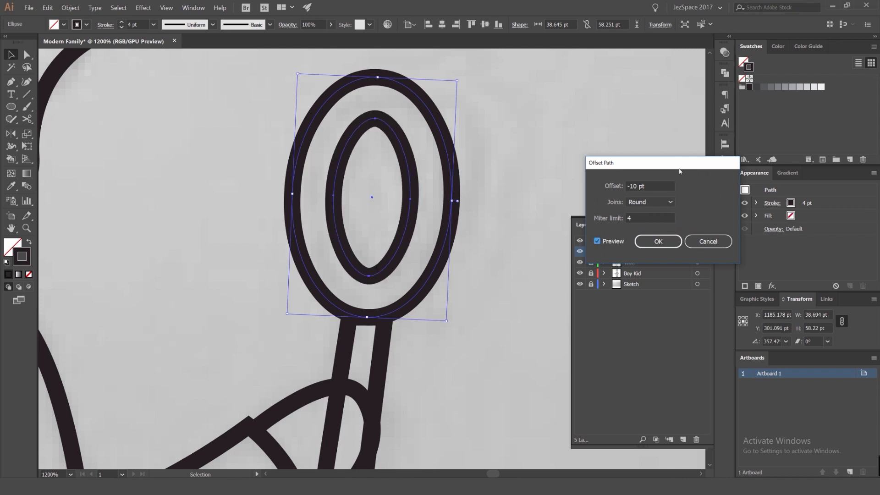
scroll(638, 187, up, 20)
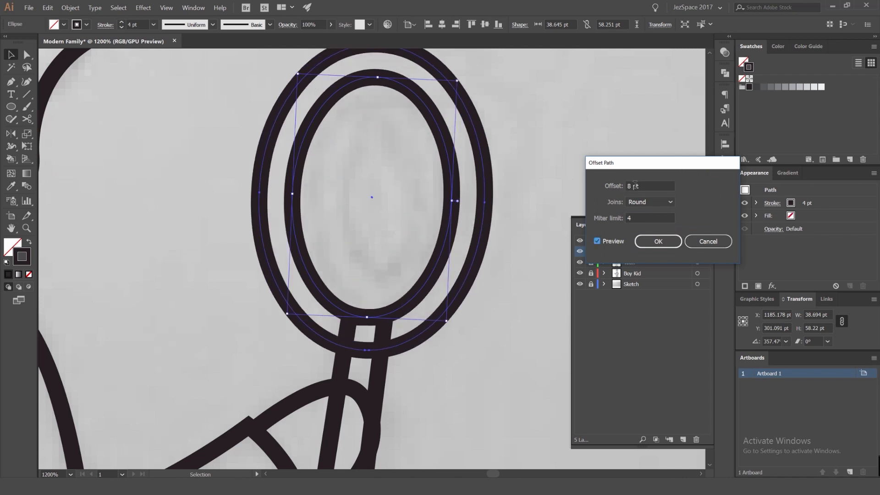
scroll(635, 187, down, 20)
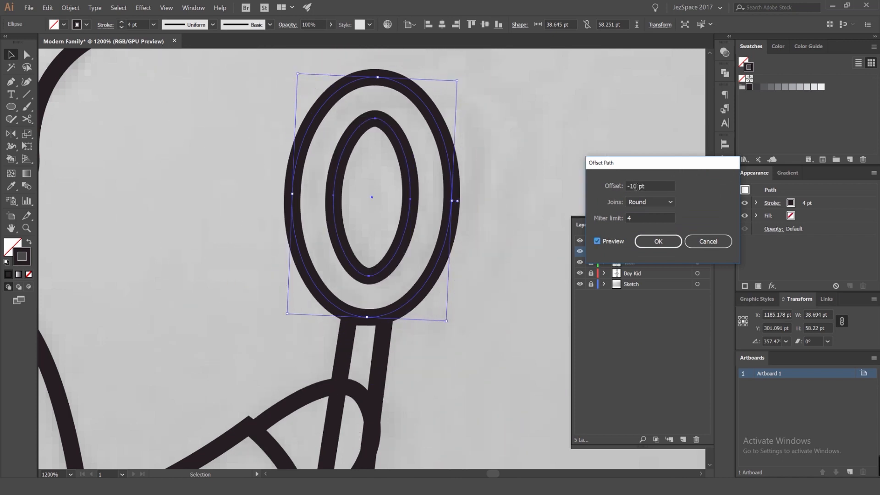
scroll(635, 186, up, 14)
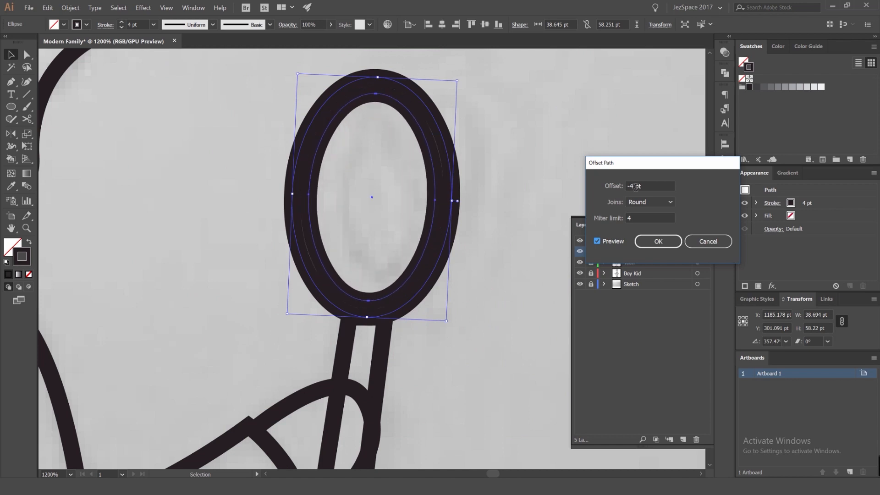
click(649, 203)
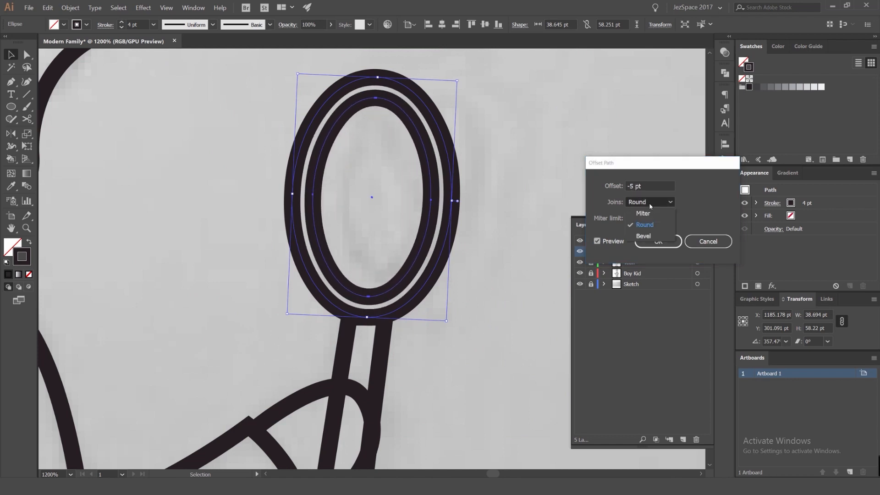
click(644, 210)
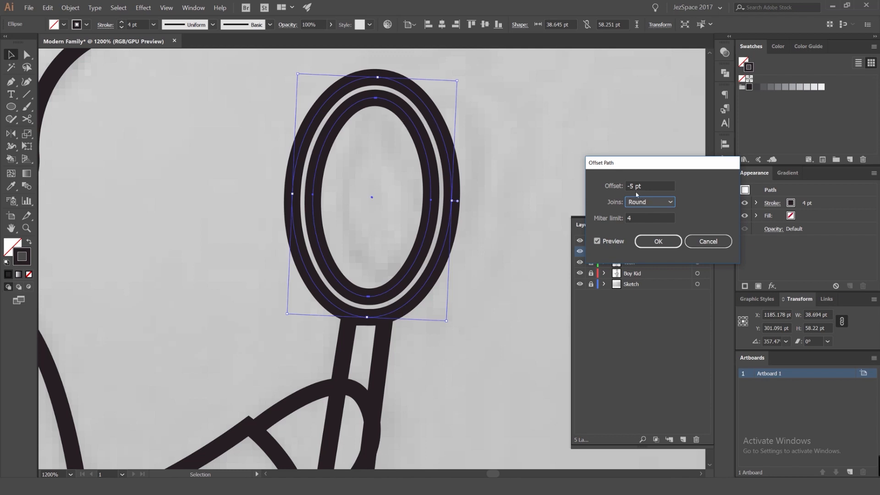
click(613, 239)
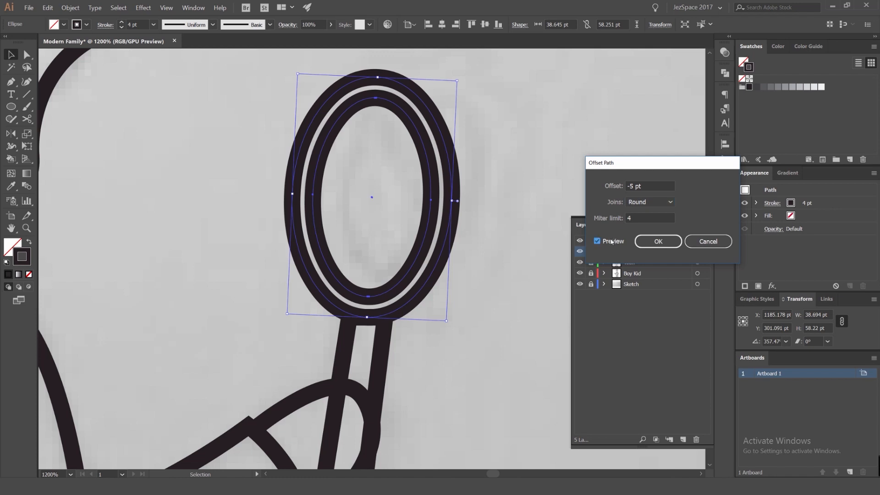
click(613, 239)
click(636, 218)
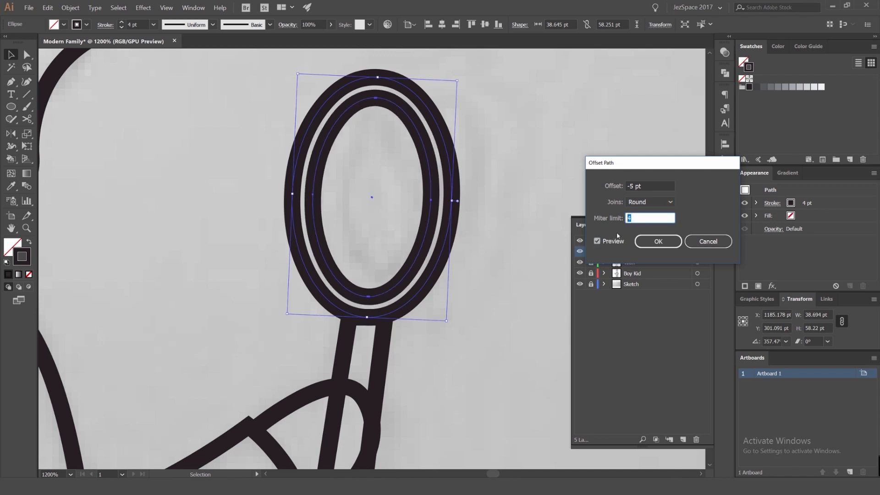
click(653, 242)
click(506, 103)
- Set the stroke of the mirror's inner ellipse to 2 pt
scroll(410, 121, down, 3)
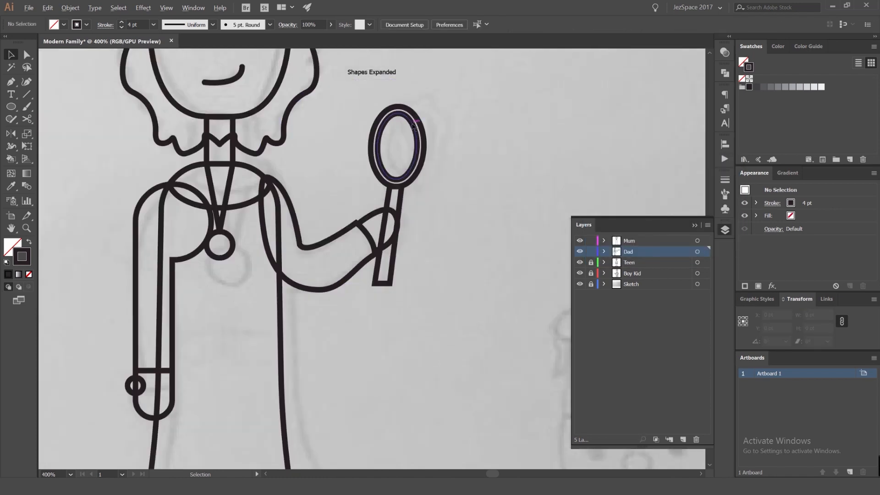
click(413, 125)
click(404, 95)
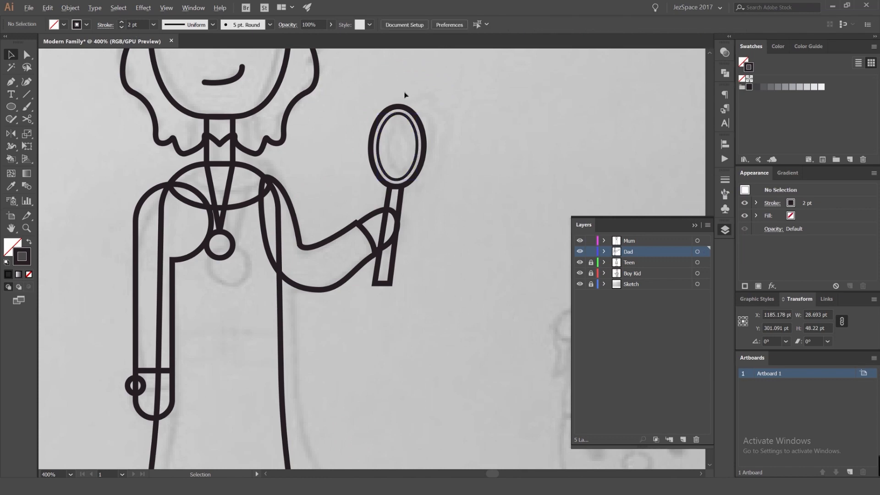
scroll(404, 95, down, 3)
scroll(414, 91, up, 4)
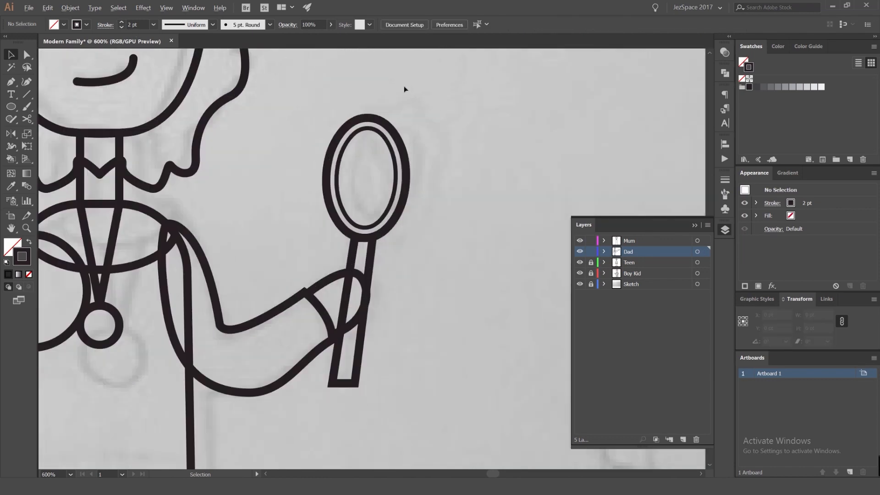
- Round the bottom corners of the hand mirror's handle
scroll(408, 88, down, 3)
drag(416, 89, 477, 97)
scroll(478, 178, up, 3)
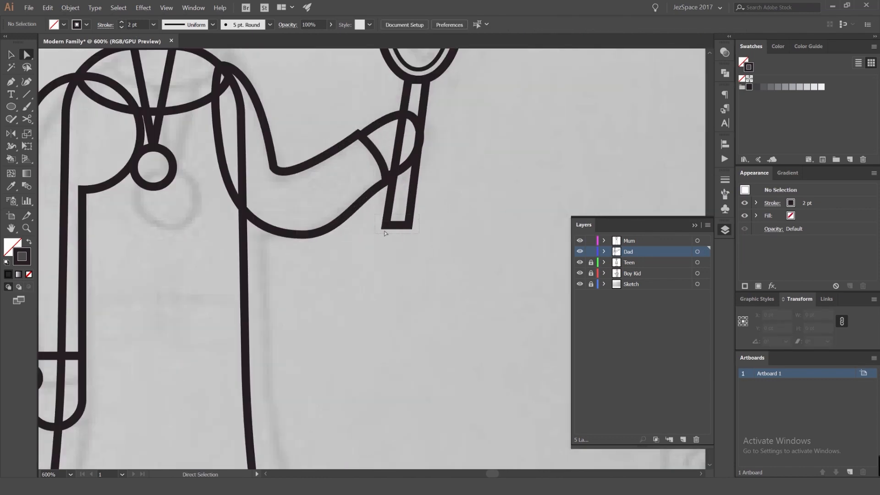
click(414, 161)
scroll(468, 163, down, 4)
scroll(467, 155, up, 3)
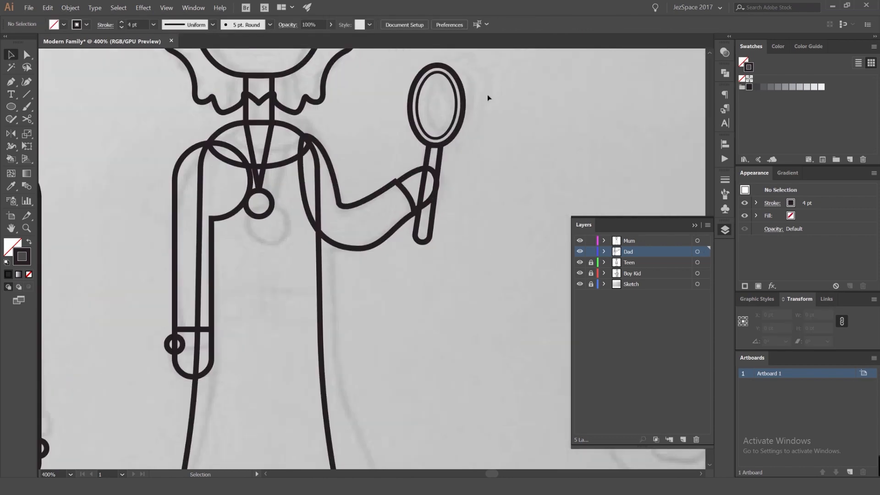
- Group the parts of the hand mirror held in the mum's raised hand
drag(487, 95, 406, 145)
mouse_move(476, 135)
mouse_down()
mouse_move(415, 150)
mouse_move(463, 135)
mouse_up()
key(ctrl+g)
click(493, 140)
- Examine the mum's raised arm and mirror in the context of the whole family lineup
scroll(492, 136, down, 4)
scroll(492, 136, up, 3)
click(461, 127)
click(500, 133)
scroll(501, 133, down, 4)
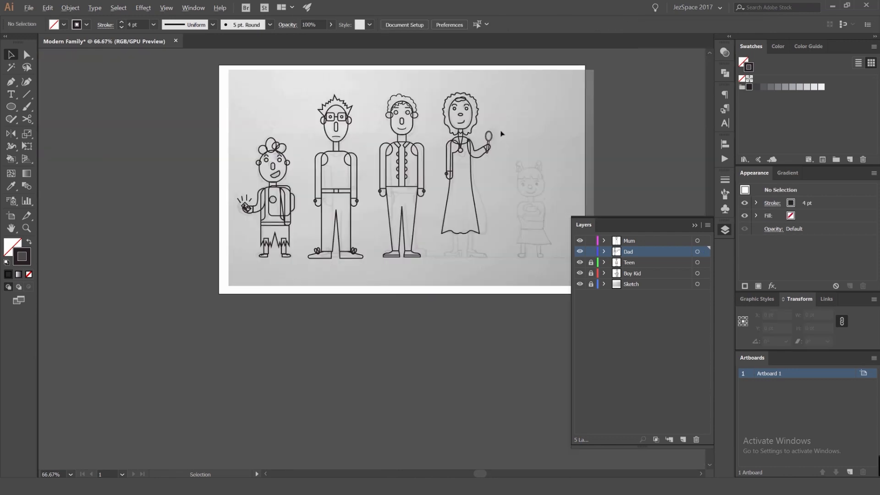
scroll(499, 133, up, 3)
click(460, 145)
click(512, 133)
scroll(512, 133, down, 1)
scroll(512, 133, down, 2)
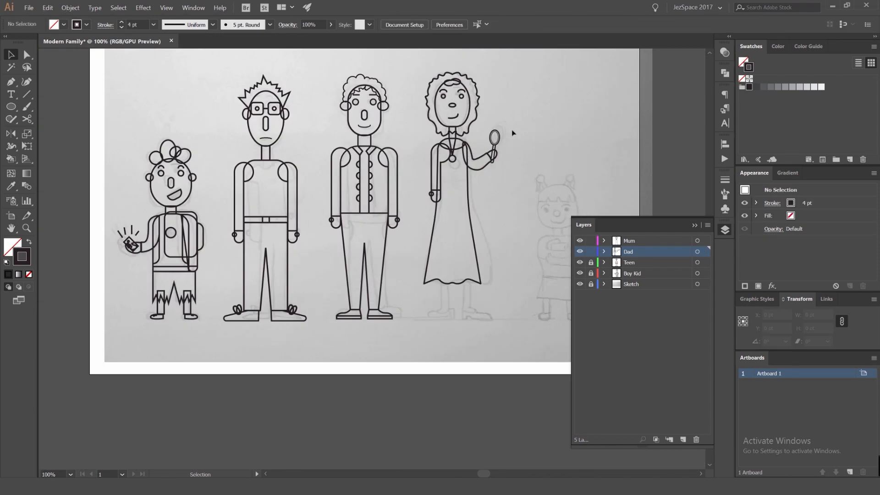
- Draw a tall, narrow rectangle for the mum's first leg, running from under the dress hem down to the sketched shoe
scroll(437, 305, up, 2)
drag(418, 280, 324, 203)
click(724, 230)
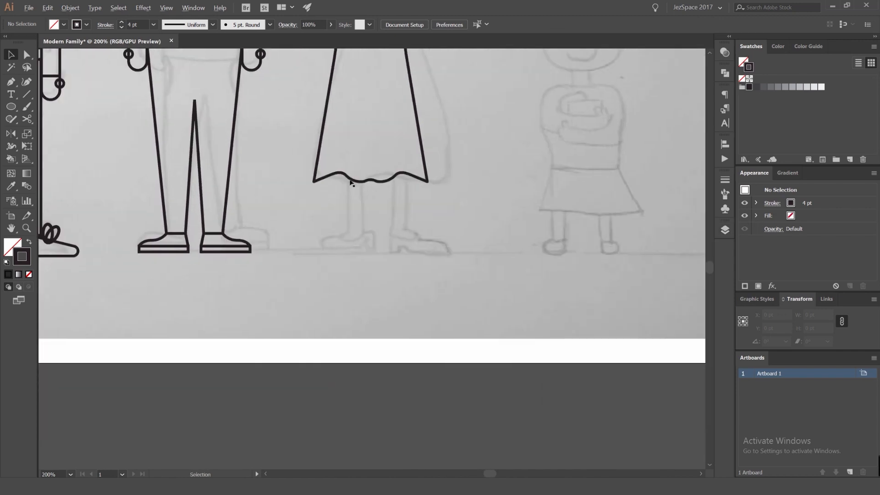
scroll(349, 183, up, 2)
drag(373, 173, 401, 163)
key(m)
drag(368, 261, 403, 276)
key(v)
- Trace the mum's shoe as a closed Pen path with a rounded toe, flat sole, square heel and curved foot opening
scroll(375, 279, up, 3)
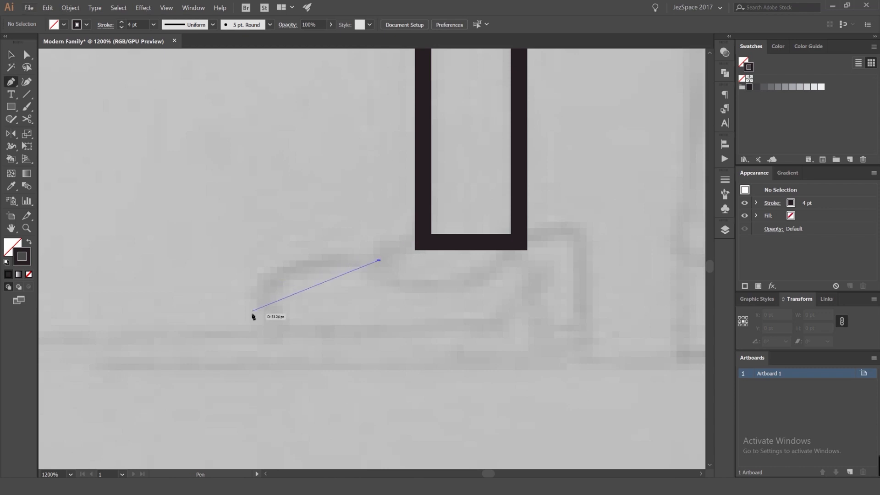
drag(260, 297, 271, 331)
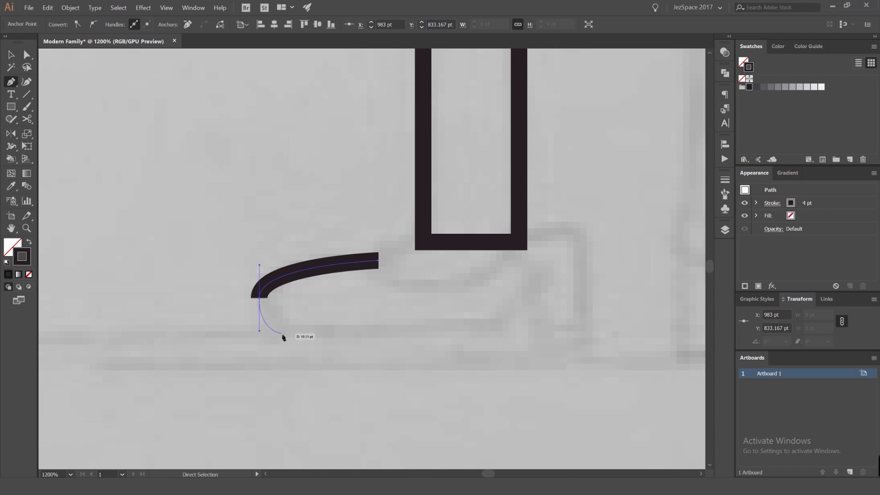
click(283, 338)
shift+click(584, 338)
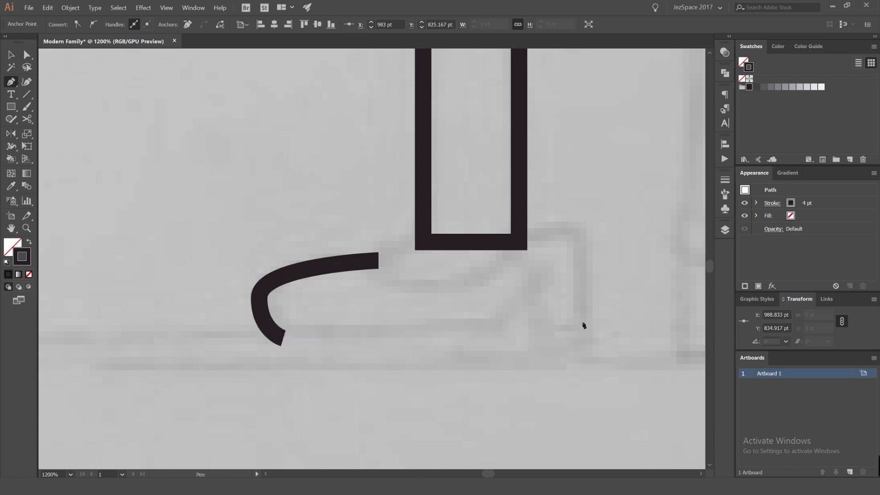
shift+click(583, 231)
drag(434, 285, 379, 284)
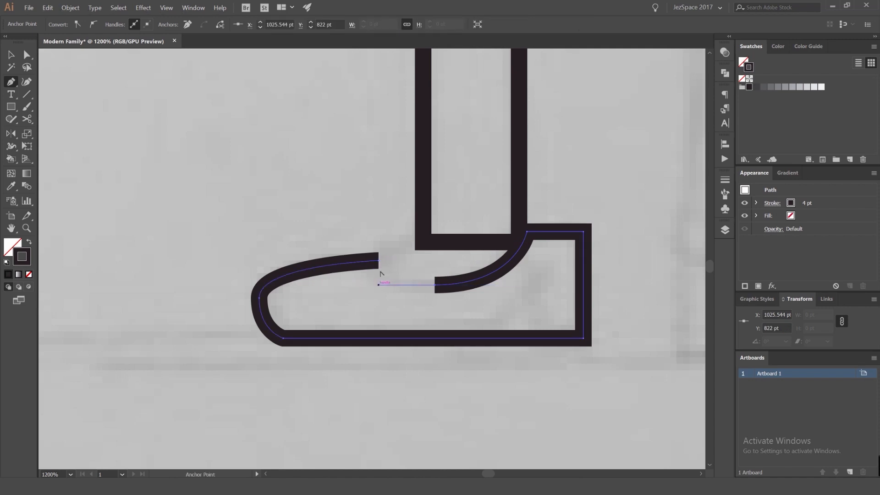
click(378, 260)
key(v)
- Shift the shoe outline slightly toward its heel side beneath the leg
click(384, 235)
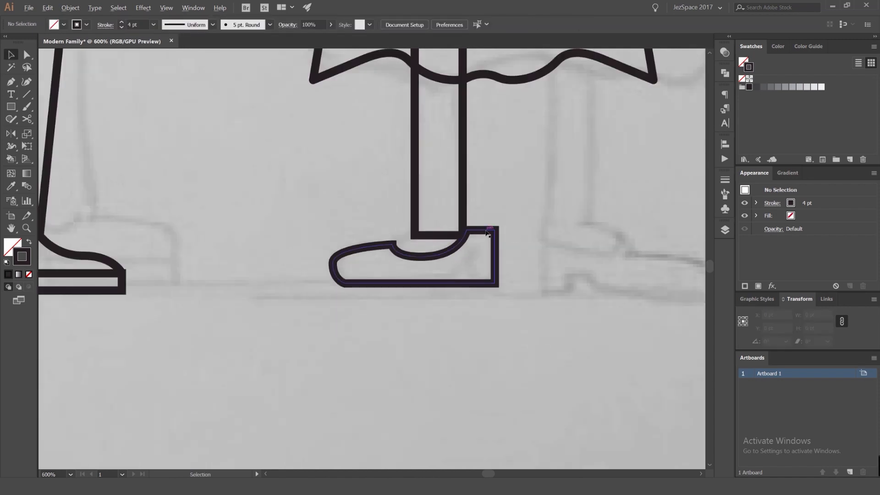
scroll(486, 230, up, 2)
drag(486, 230, 501, 231)
click(513, 202)
- Draw a foot outline with the Pen tool from the shoe's front opening along the leg's bottom edge to the heel corner
key(p)
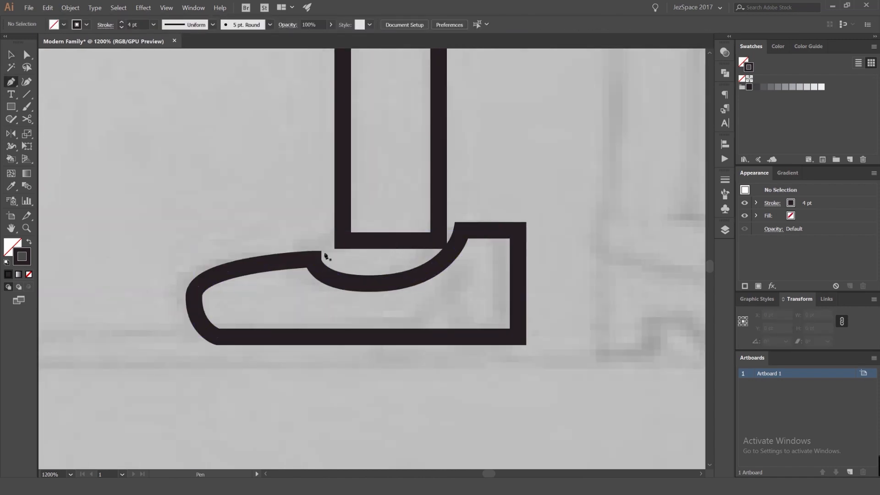
click(313, 259)
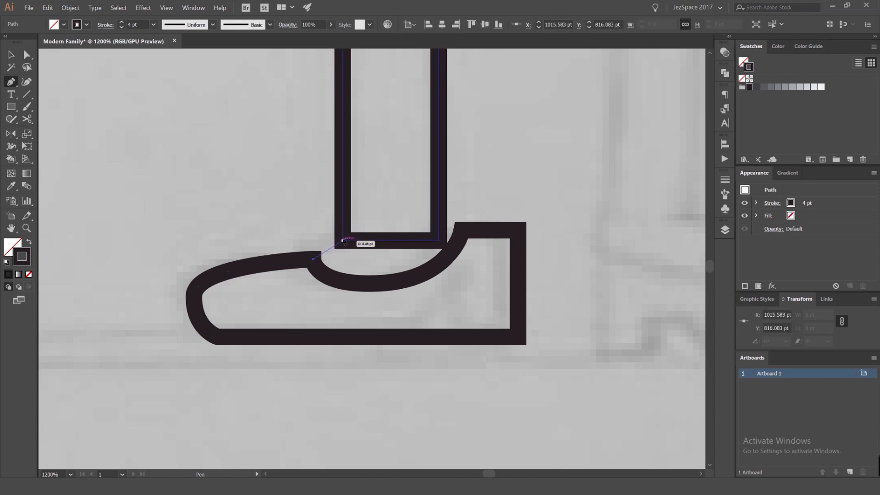
click(438, 241)
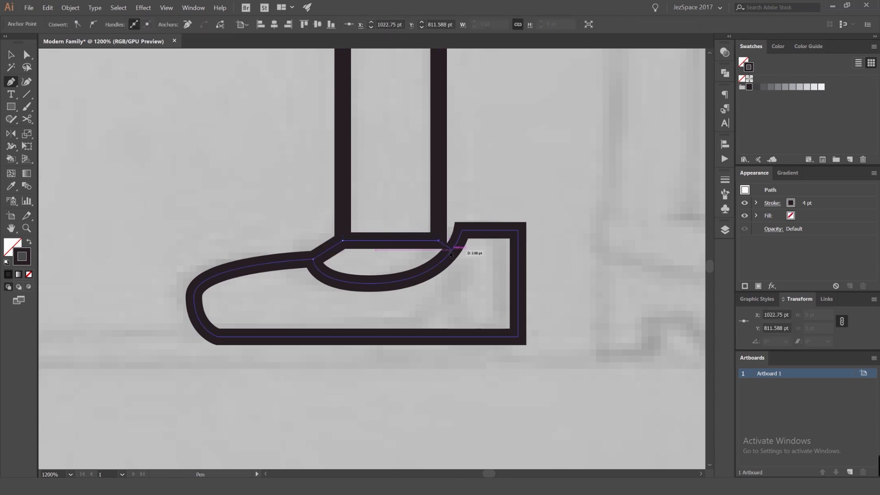
click(461, 230)
- Lower the top edge of the shoe's heel to the level of the leg's bottom edge
key(a)
click(458, 232)
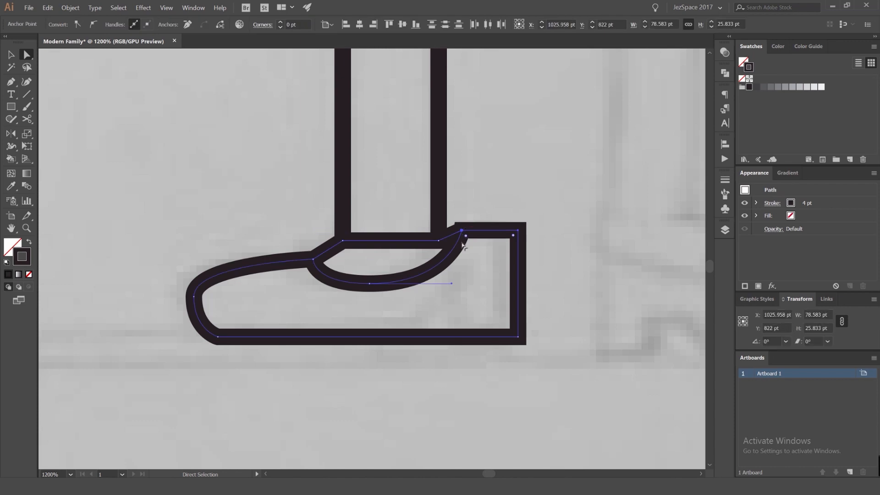
key(ctrl+z)
click(518, 231)
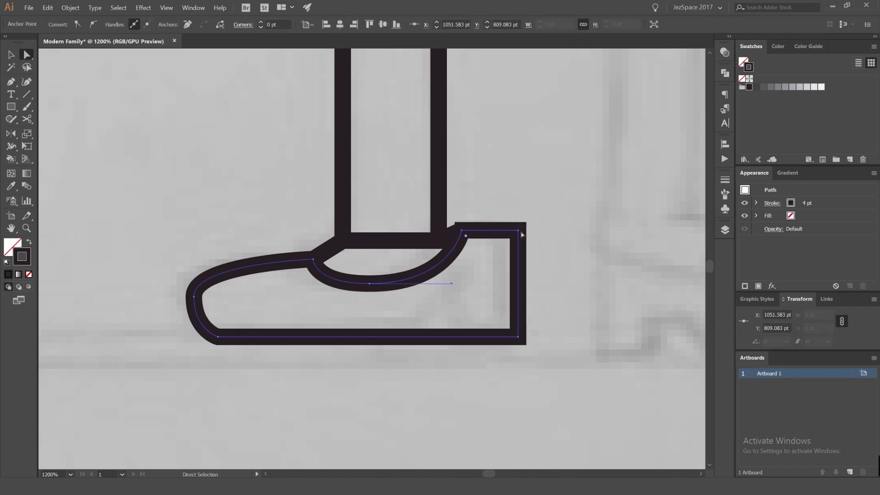
drag(514, 232, 520, 240)
click(552, 229)
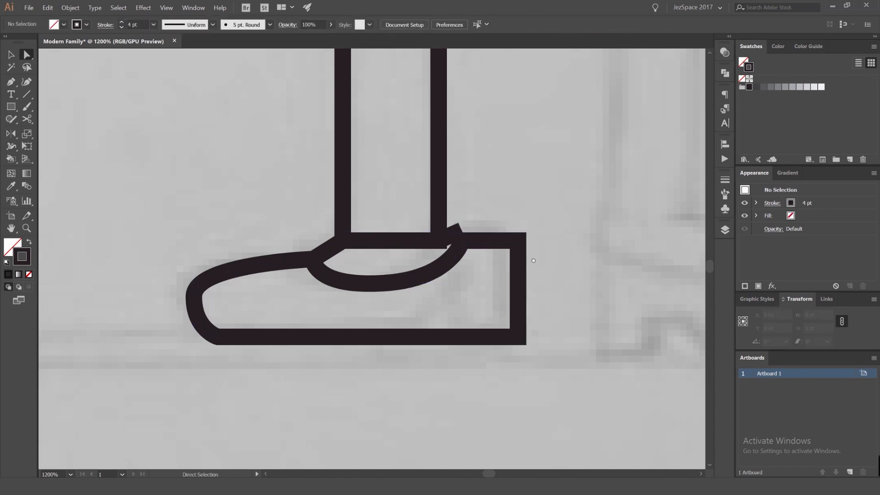
- Add anchor points to the sole in front of the heel and pull one up to form a pointed notch
scroll(534, 260, down, 3)
click(517, 263)
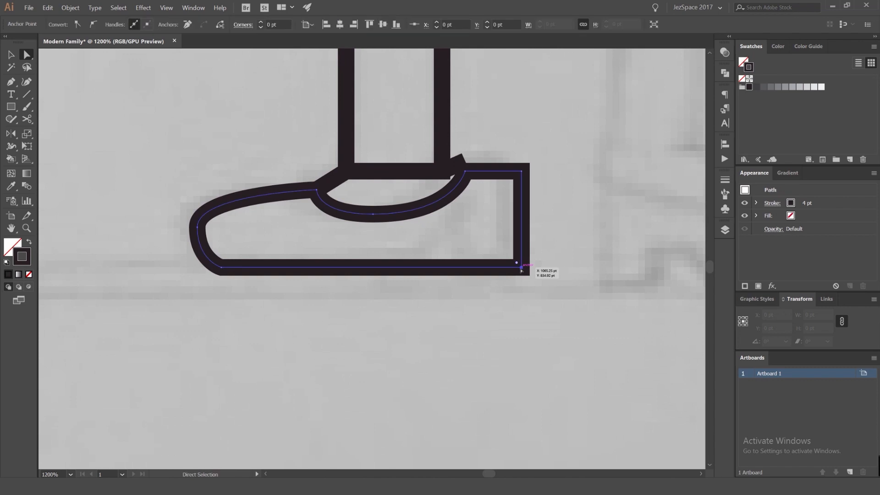
click(442, 269)
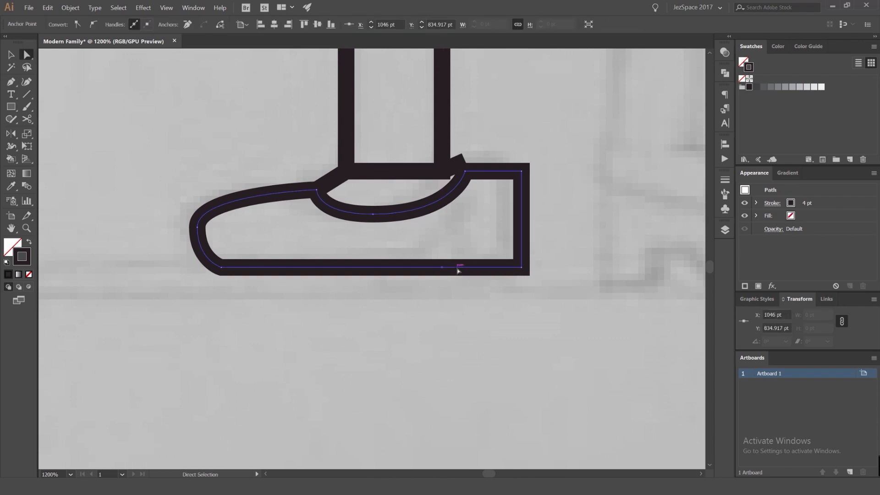
drag(462, 267, 451, 281)
key(a)
scroll(534, 269, up, 1)
- Try slanting the heel inward, undo it, and lower the peak of the sole notch slightly toward the heel
drag(516, 266, 447, 267)
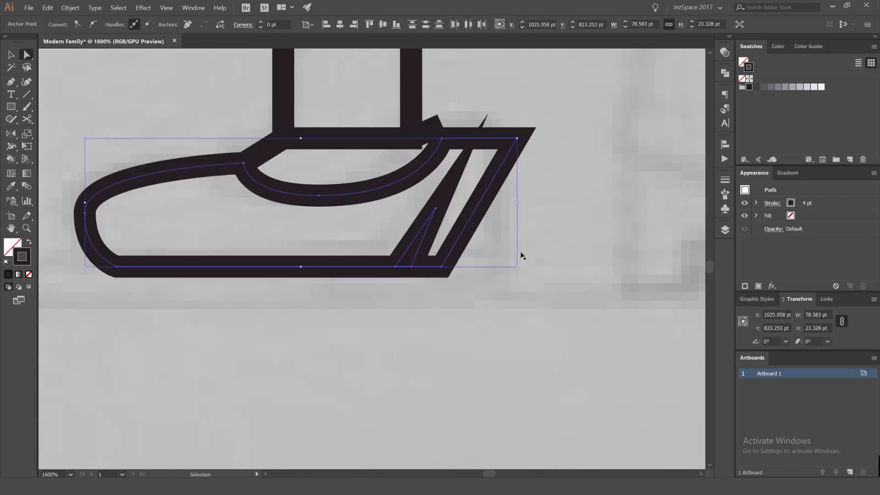
key(ctrl+z)
click(490, 235)
drag(437, 209, 450, 225)
click(555, 233)
- Move the foot outline's protruding end point down onto the corner of the lowered heel edge
scroll(548, 231, down, 2)
scroll(487, 180, up, 3)
key(v)
click(488, 180)
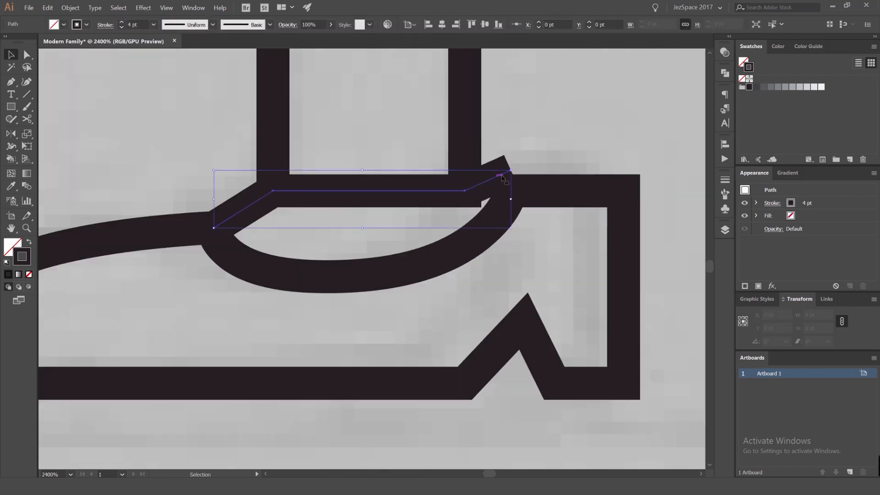
key(a)
mouse_move(511, 171)
mouse_down()
mouse_move(511, 196)
mouse_move(468, 190)
mouse_move(511, 190)
mouse_move(380, 275)
mouse_up()
click(517, 166)
click(509, 191)
click(530, 153)
- Move the leg and shoe together 18 pt left and 3 pt down
key(v)
scroll(533, 142, down, 6)
scroll(492, 197, up, 1)
key(shift+Left)
key(shift+Left)
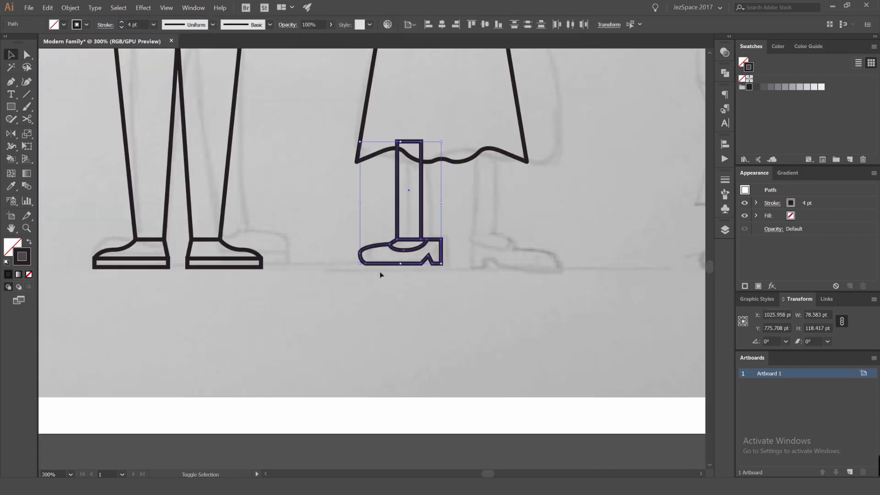
key(Right)
key(Right)
key(Down)
key(Down)
key(Down)
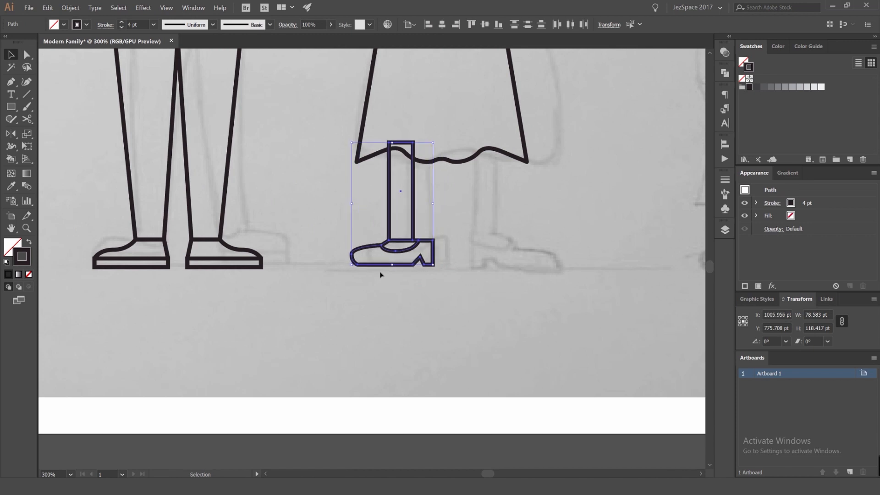
- Reflect a copy of the leg and shoe across a vertical axis through the centre of the mum's pendant
key(space)
key(p)
drag(478, 163, 428, 319)
key(space)
key(o)
scroll(381, 134, down, 1)
key(space)
drag(365, 50, 371, 137)
alt+click(370, 96)
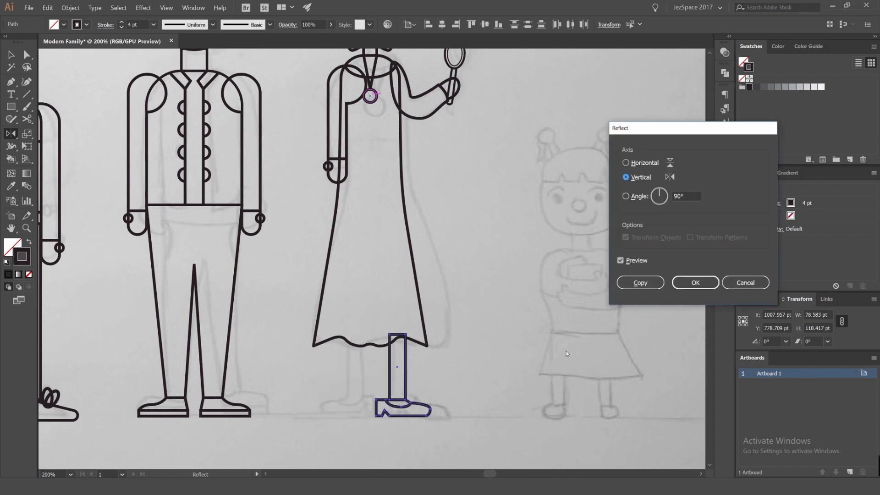
click(640, 283)
key(v)
click(476, 267)
- Review the complete mum figure beside the other family members and the remaining girl sketch
scroll(477, 267, down, 1)
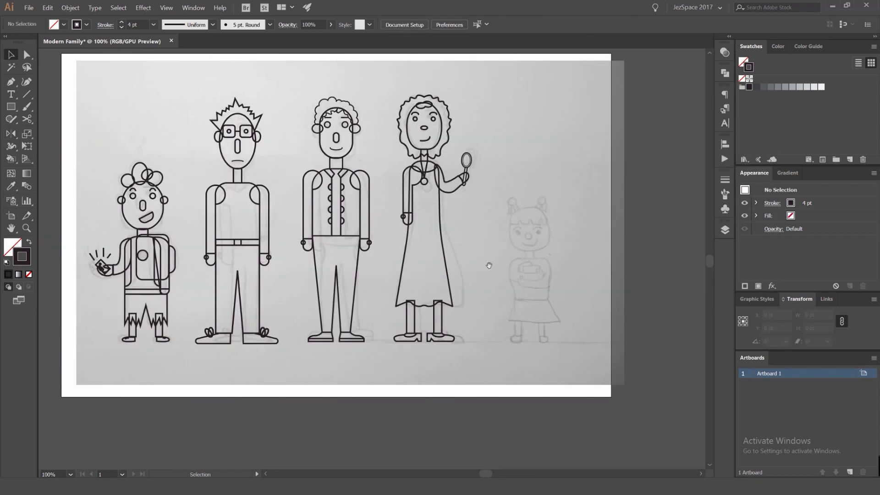
drag(489, 265, 480, 255)
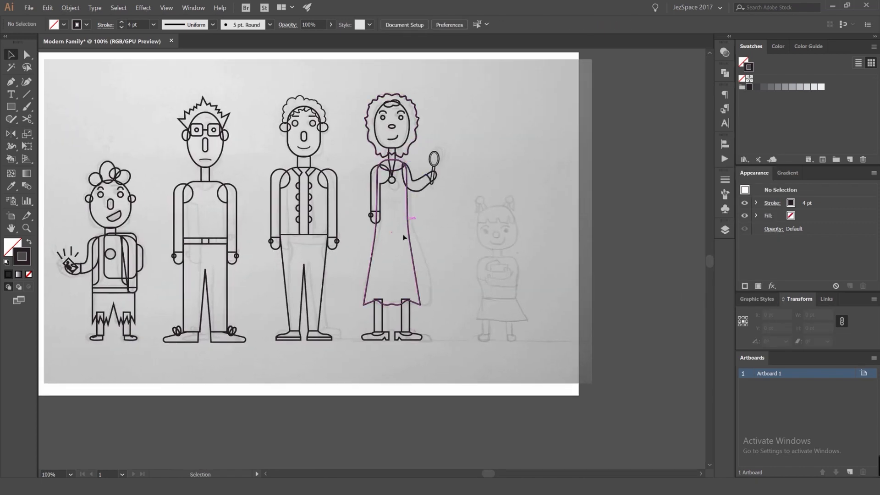
scroll(403, 232, up, 1)
scroll(441, 169, up, 1)
scroll(441, 169, down, 2)
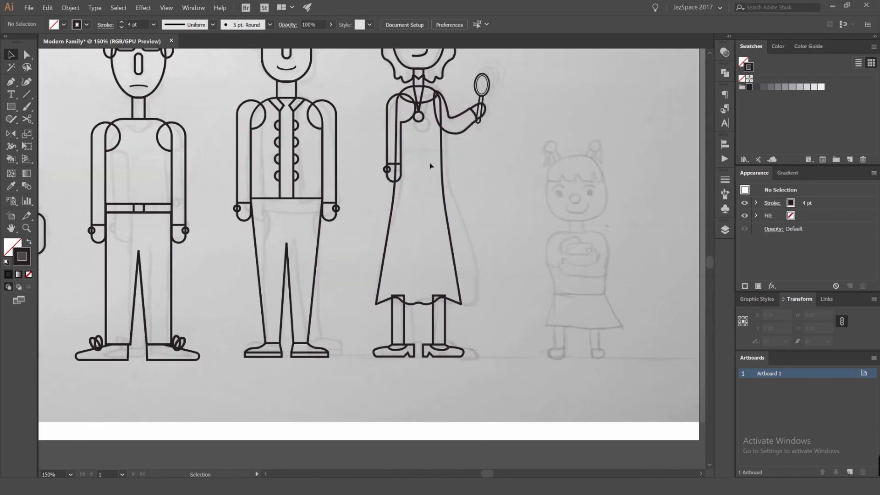
scroll(432, 166, up, 2)
drag(512, 182, 434, 219)
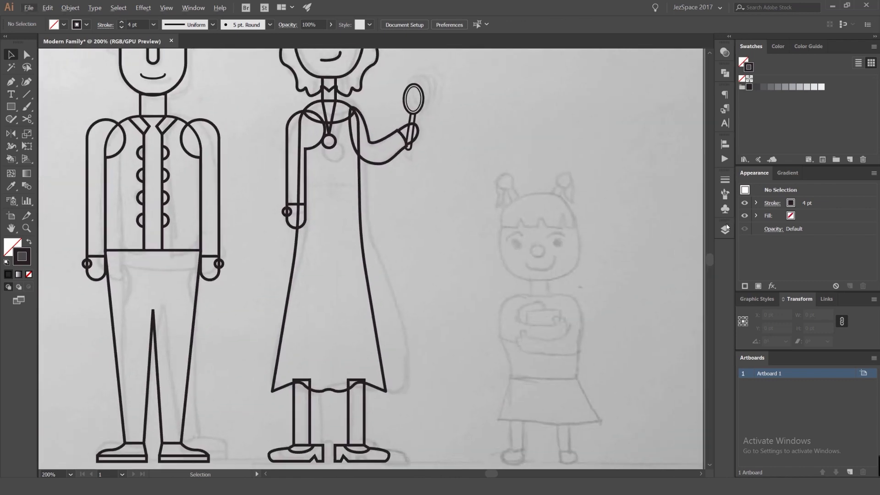
- Toggle the Dad layer's visibility to check which parts of the mum are placed on it
click(725, 228)
click(579, 251)
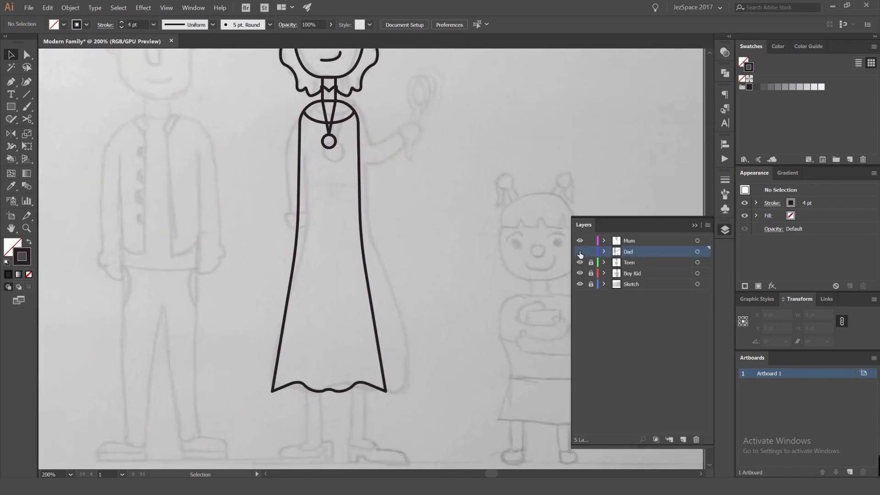
click(580, 252)
scroll(553, 255, down, 1)
click(580, 251)
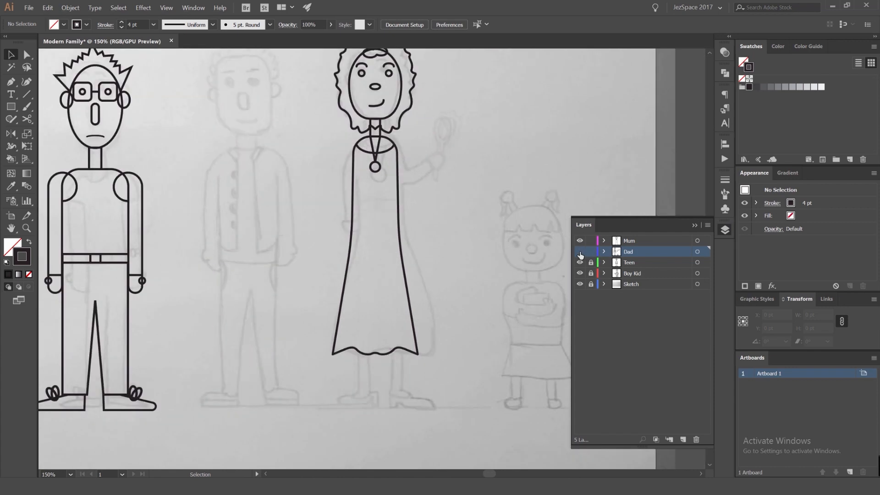
click(580, 252)
- Move the mum's arms, mirror, legs and shoes onto the Mum layer and check by toggling the Dad layer's visibility
drag(335, 428, 684, 255)
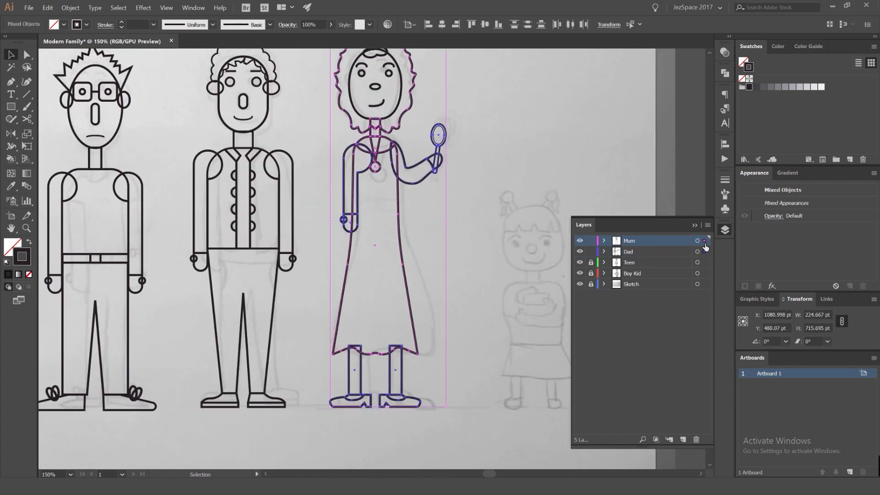
click(470, 185)
click(580, 252)
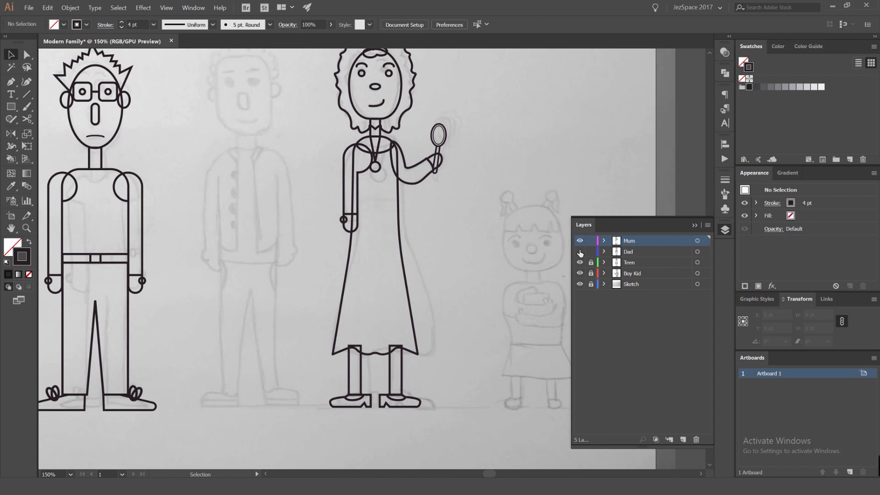
click(580, 251)
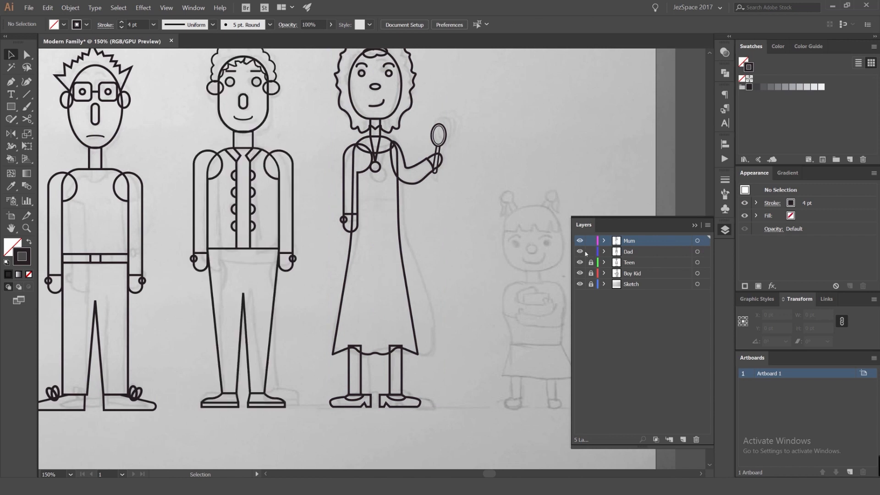
- Lock the Mum and Dad layers and add a Girl Kid layer at the top of the stack
click(683, 439)
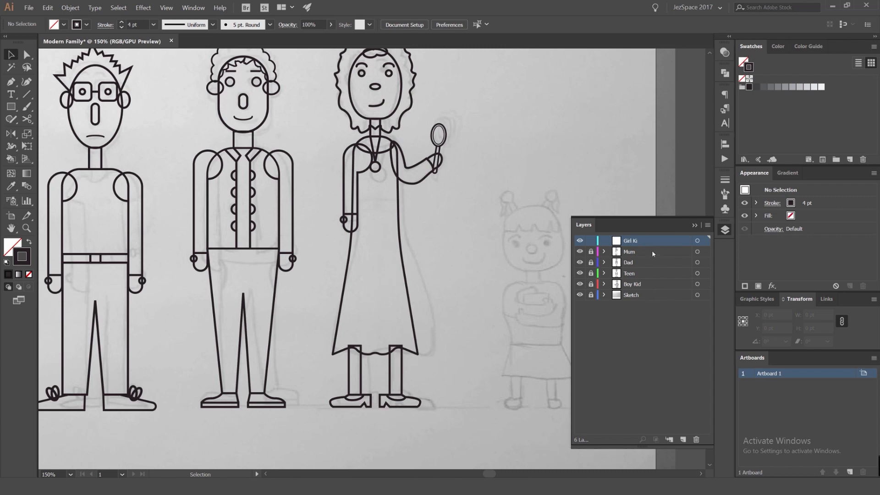
click(725, 232)
scroll(459, 180, up, 2)
mouse_move(588, 209)
mouse_down()
mouse_move(458, 181)
mouse_move(486, 134)
mouse_up()
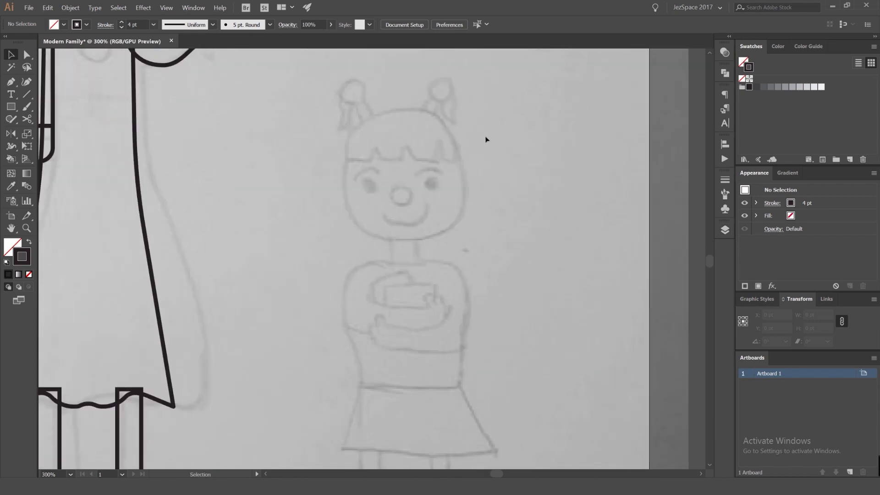
drag(392, 181, 409, 197)
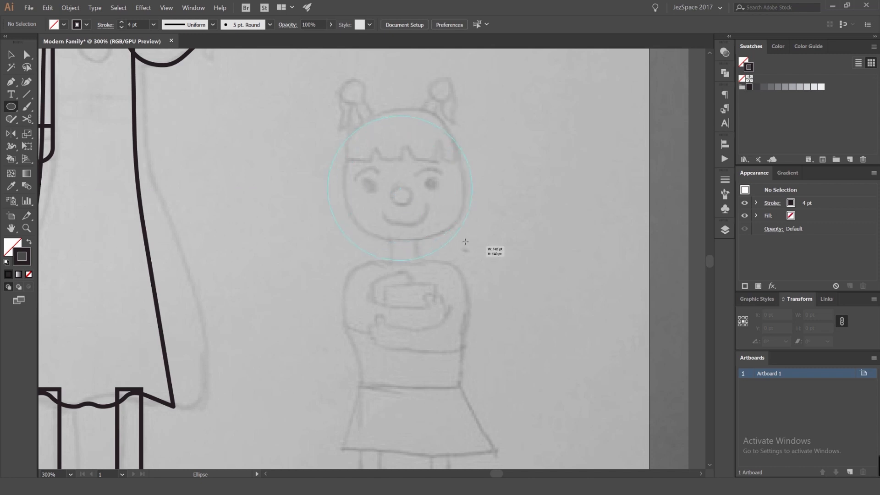
drag(465, 241, 464, 241)
key(ctrl+z)
mouse_move(401, 186)
mouse_down()
mouse_move(467, 246)
mouse_move(460, 241)
mouse_up()
key(ctrl+z)
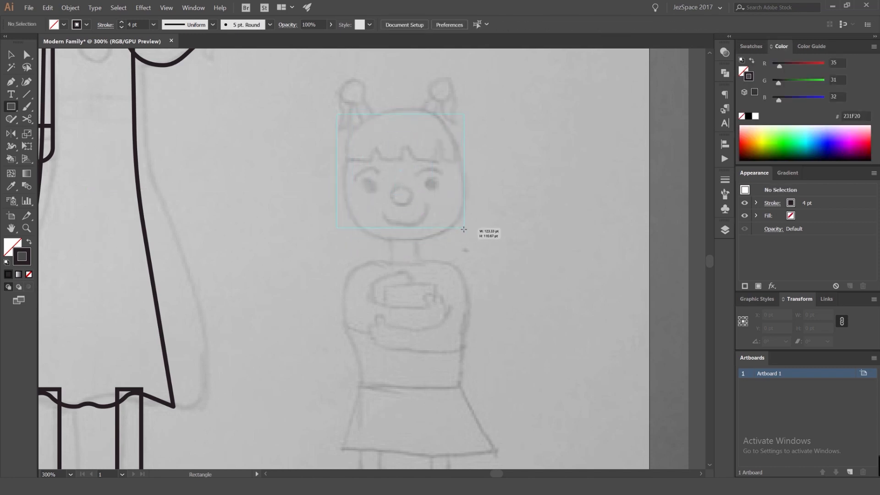
- Draw a square over the girl's sketched head and round its corners to form the head outline
drag(462, 231, 462, 231)
key(a)
drag(453, 118, 438, 159)
key(v)
click(395, 74)
scroll(393, 74, up, 2)
drag(348, 89, 401, 116)
scroll(370, 121, up, 1)
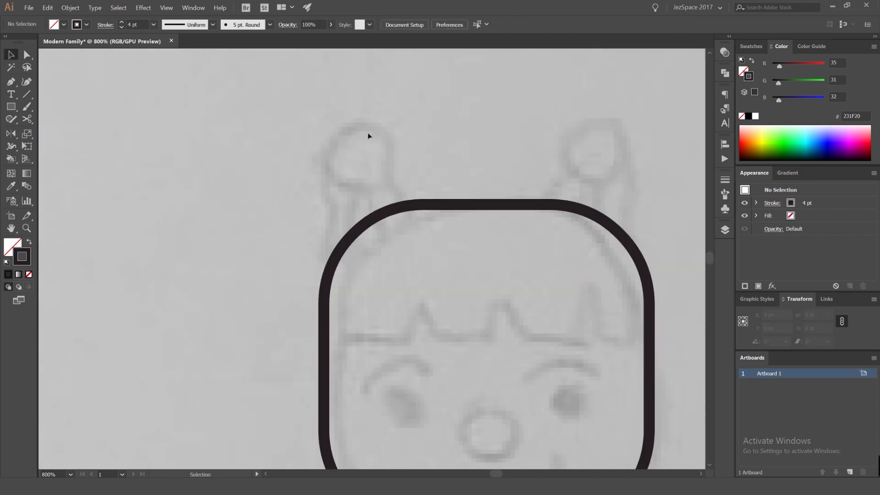
key(v)
scroll(390, 186, down, 3)
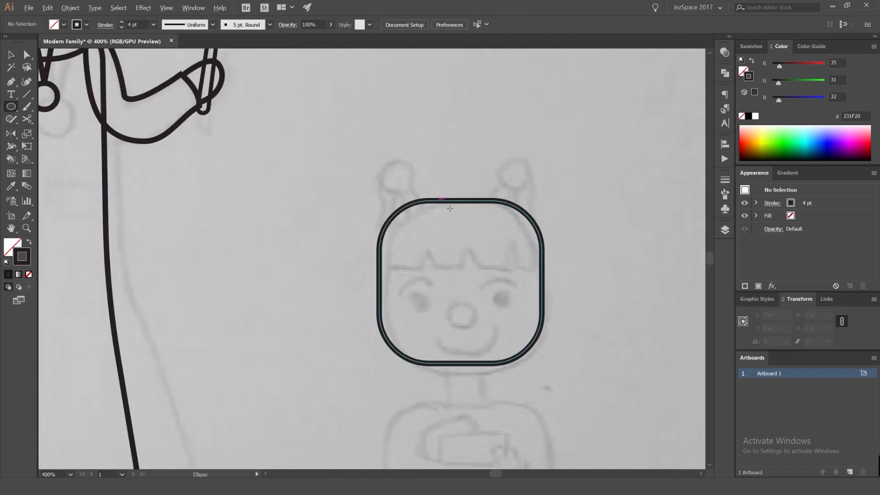
scroll(418, 204, up, 1)
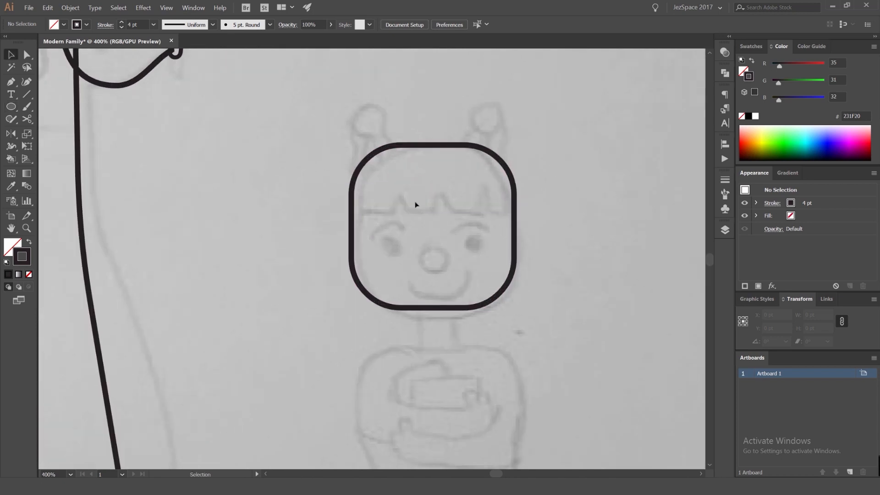
- Trace the girl's fringe with the Pen tool as a straight line across the head, broken by three pointed notches
key(p)
click(352, 201)
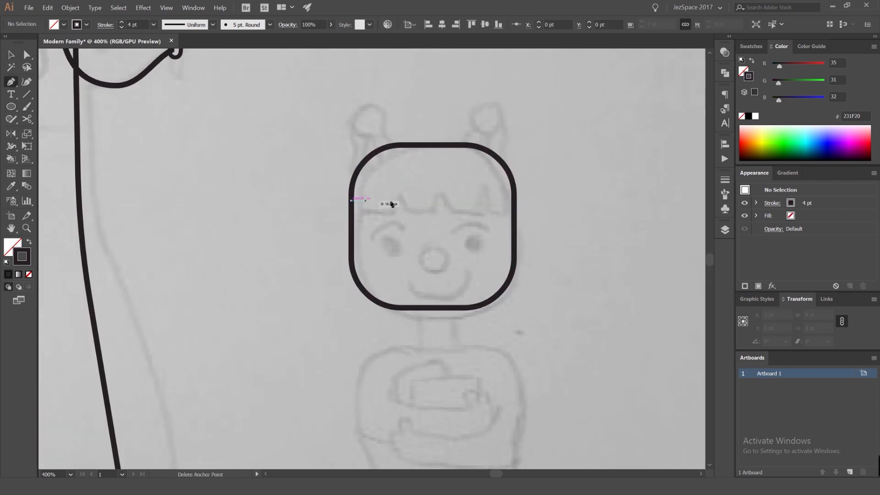
key(ctrl+z)
click(351, 206)
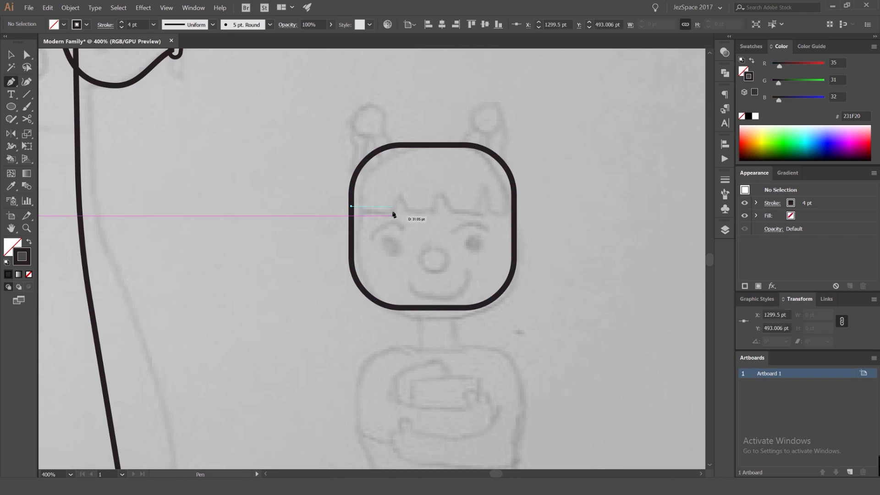
click(392, 206)
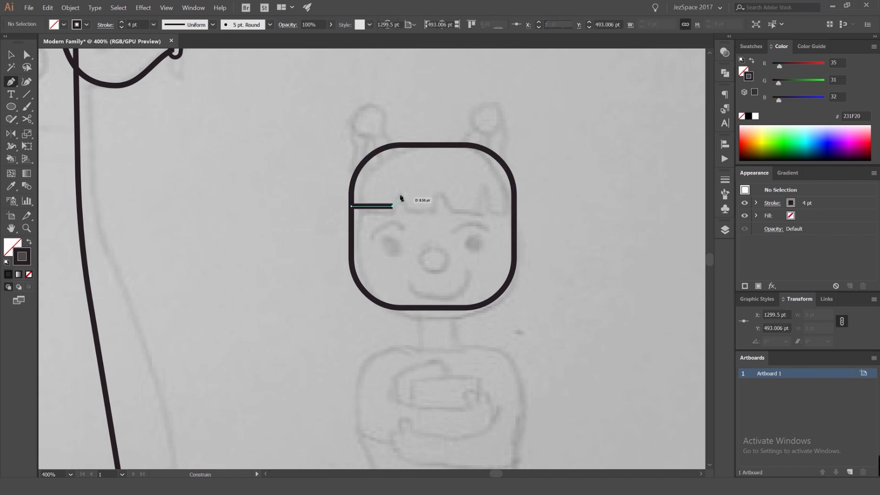
click(433, 207)
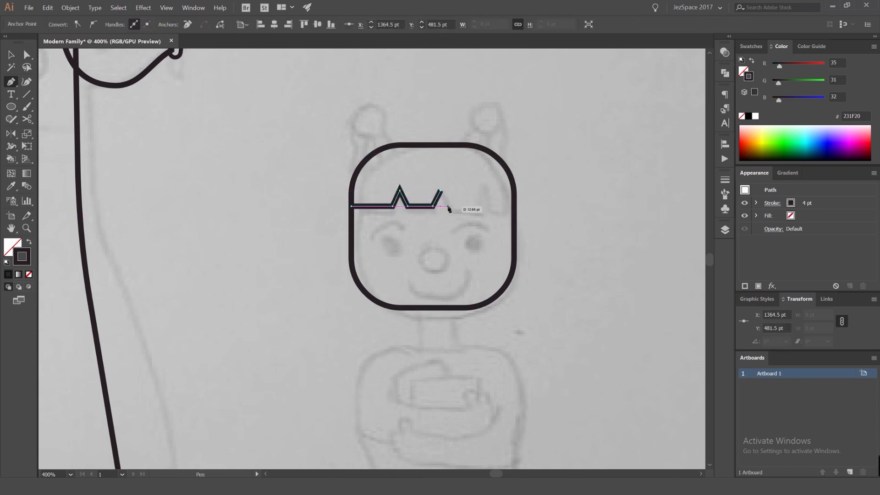
click(482, 206)
click(486, 183)
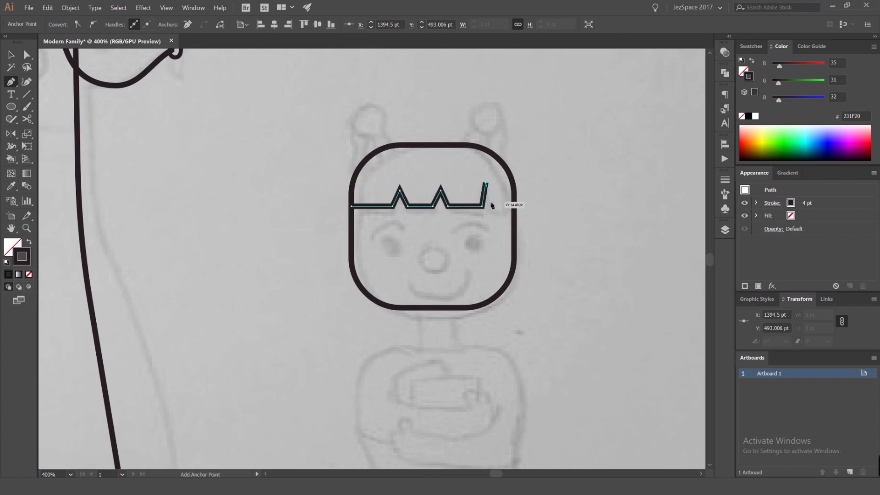
click(512, 207)
key(v)
click(540, 194)
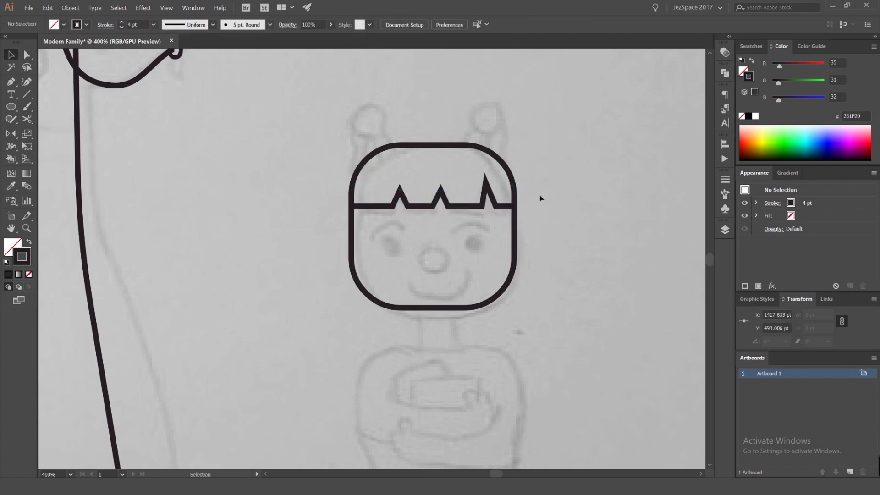
- Draw a small circle over the sketched nose in the middle of the girl's face
scroll(540, 194, down, 3)
scroll(540, 195, up, 3)
scroll(438, 240, up, 1)
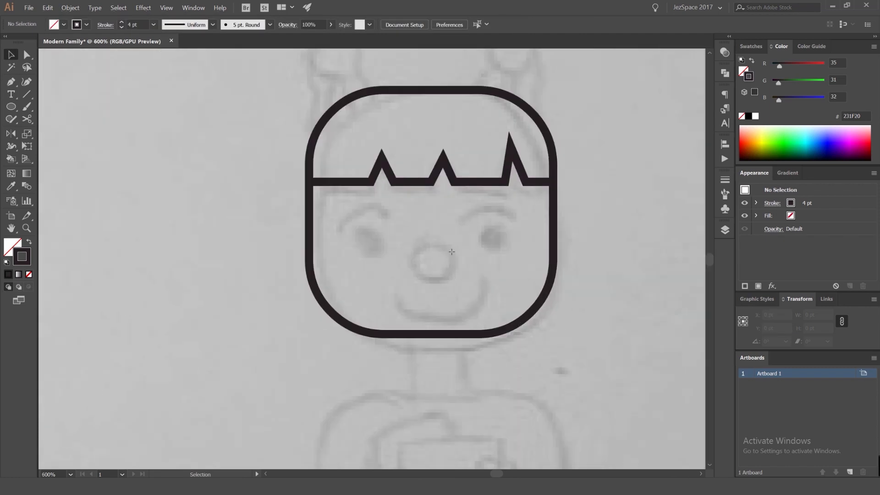
key(l)
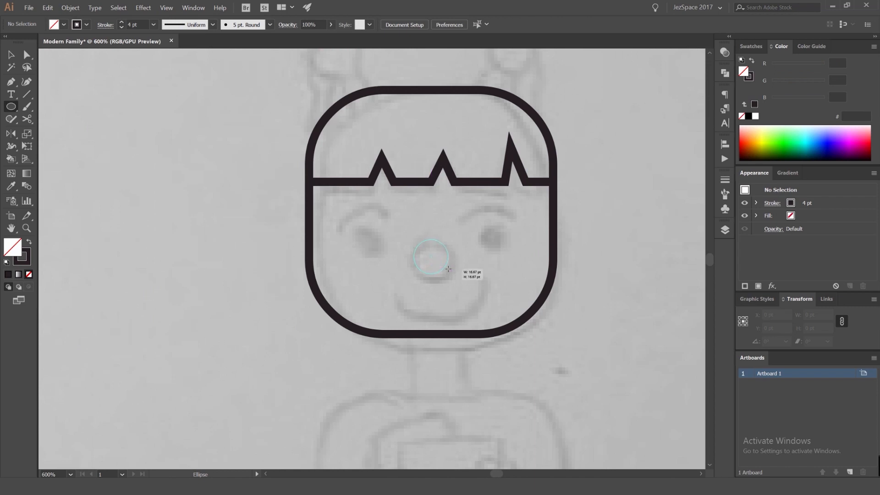
drag(447, 269, 448, 270)
key(v)
click(377, 226)
- Draw a small circular eye on each side of the girl's nose at the same height
scroll(377, 227, up, 1)
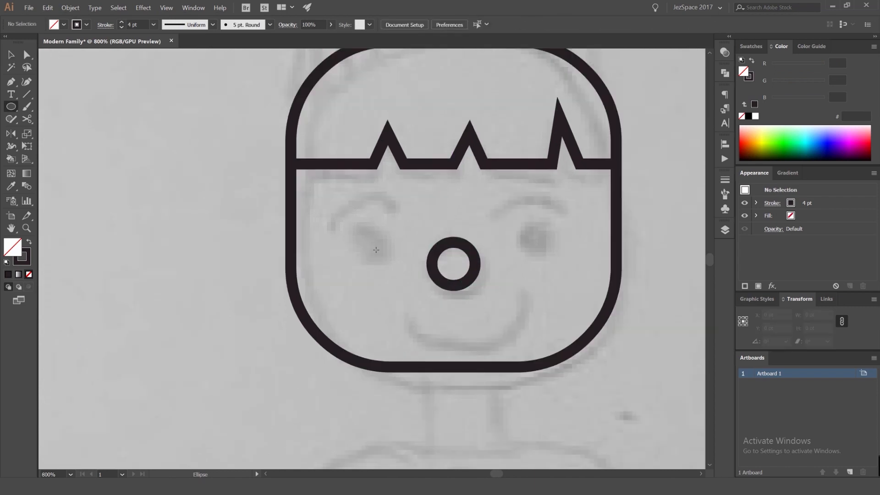
key(v)
drag(394, 264, 549, 239)
click(397, 239)
click(384, 224)
- Draw a circle about 29 pt wide around one eye and delete its lowest anchor point to leave an eyebrow arc
key(l)
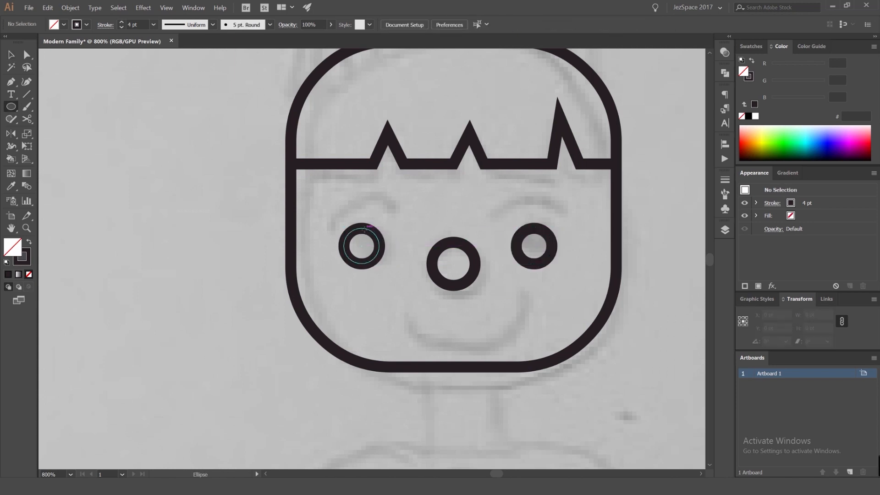
drag(397, 256, 406, 273)
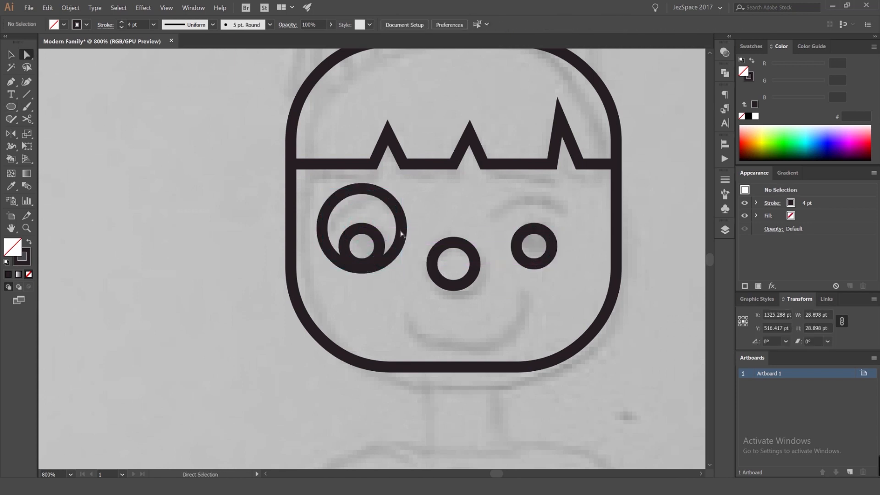
key(a)
click(368, 270)
key(Delete)
key(v)
click(407, 194)
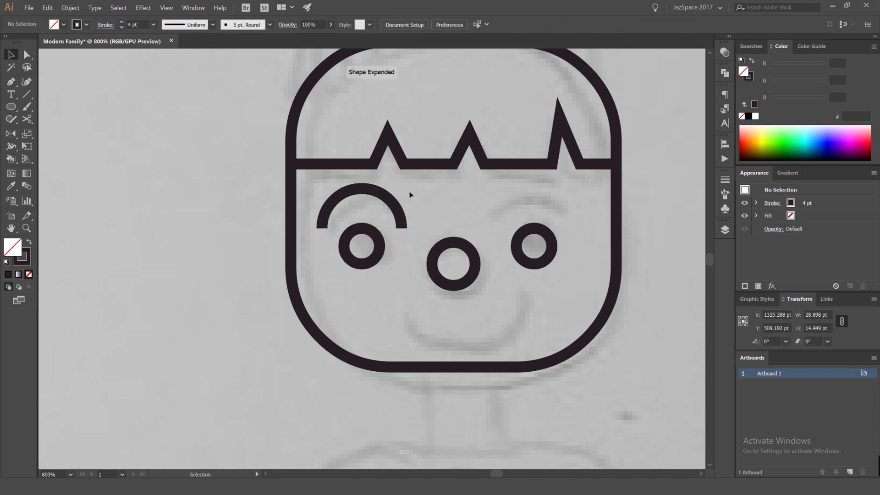
- Flatten the eyebrow arc to about 7 pt high and position it just above the eye
click(391, 197)
drag(362, 189, 362, 198)
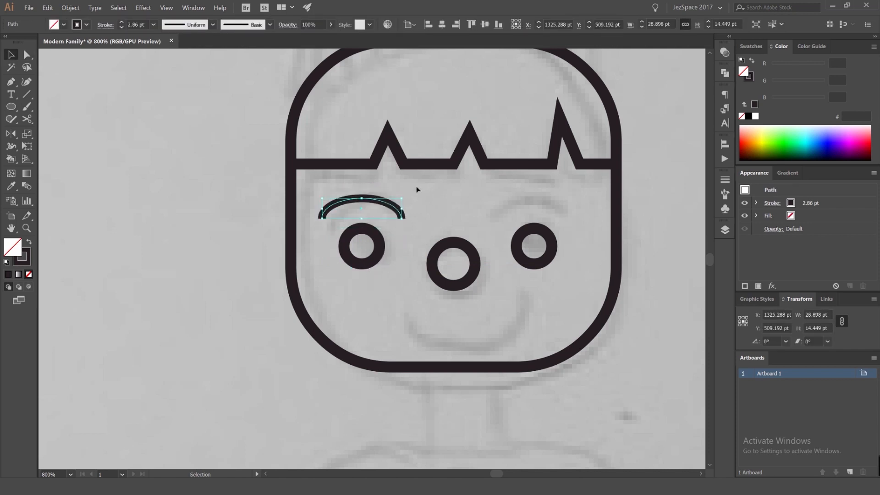
click(414, 199)
drag(421, 202, 418, 203)
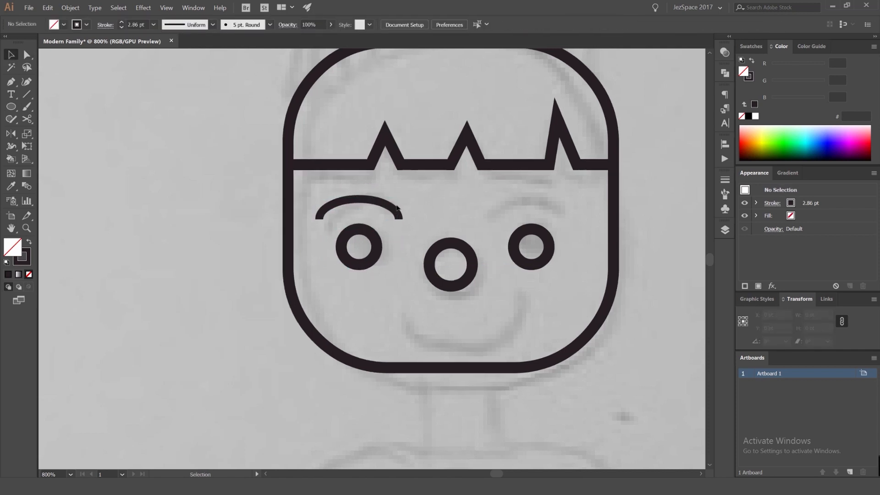
click(388, 209)
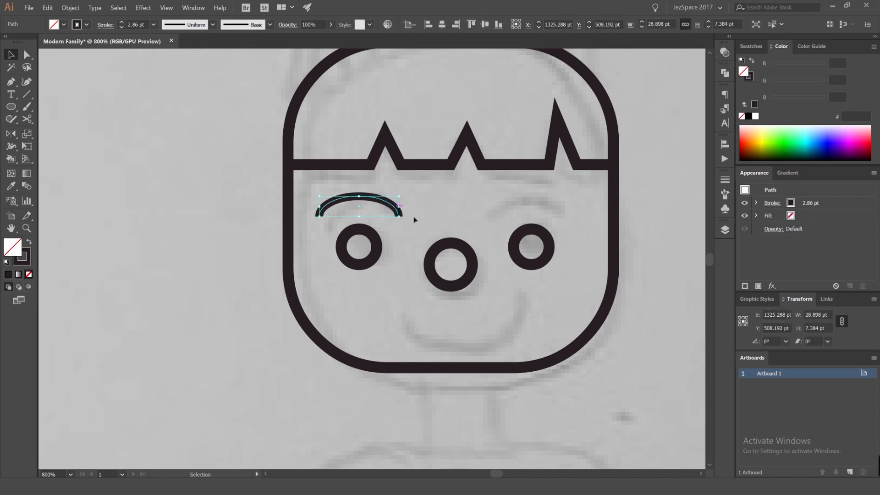
- Reflect a copy of the eyebrow about the nose's centre so it sits above the other eye
alt+click(447, 265)
click(640, 283)
key(v)
click(562, 289)
- Draw a circle about 53 pt wide centred near the nose and delete its uppermost anchor point to leave a smile arc
drag(472, 317, 434, 272)
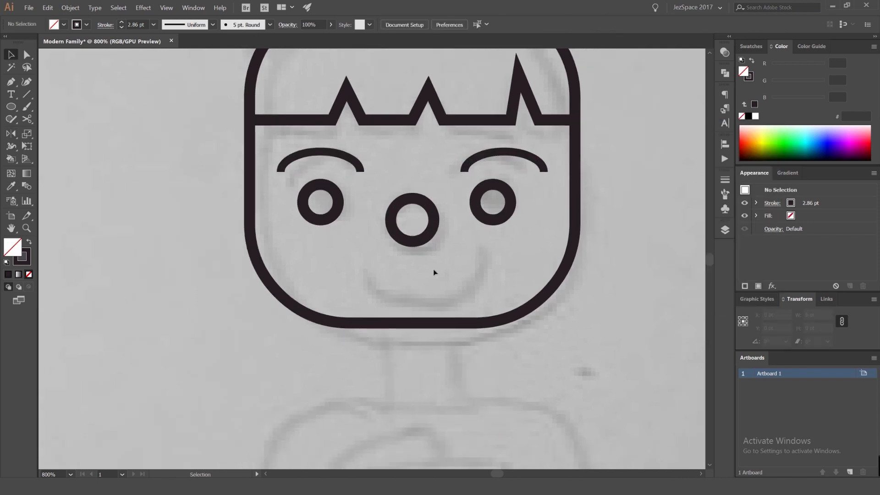
key(l)
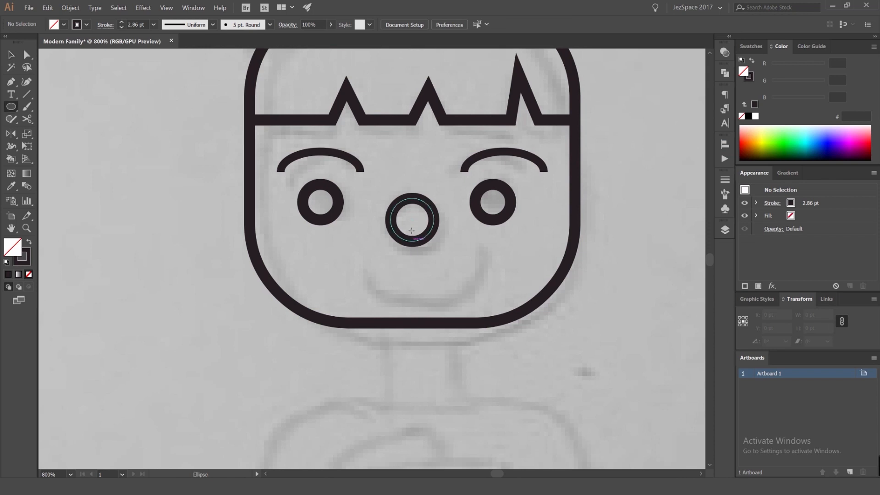
mouse_move(413, 225)
mouse_down()
mouse_move(496, 291)
mouse_move(485, 298)
mouse_up()
key(a)
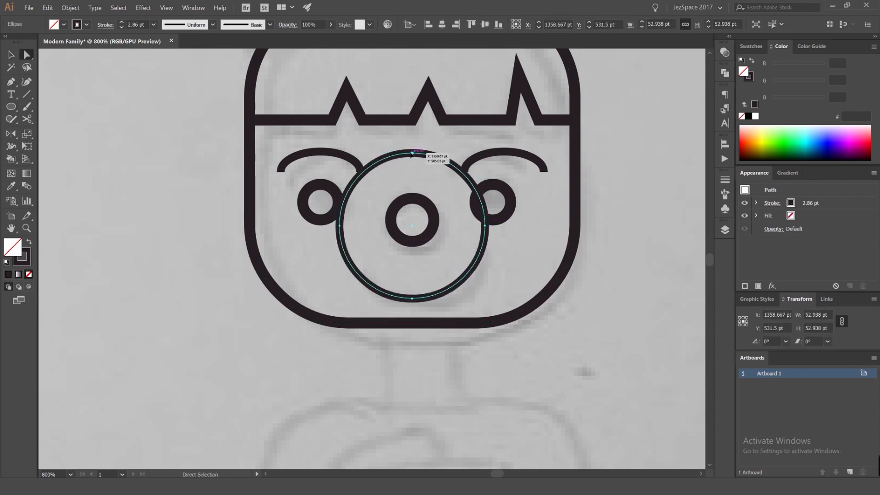
click(412, 153)
key(Delete)
key(v)
click(429, 273)
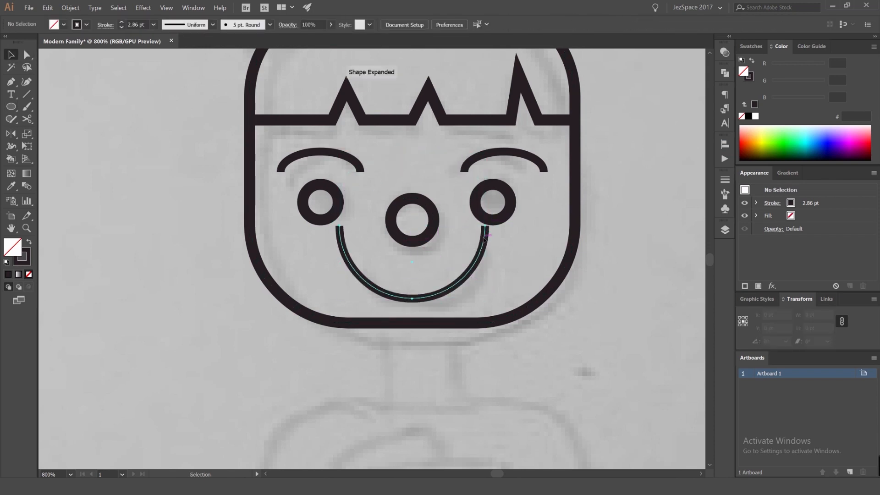
- Shrink and flatten the smile arc to fit between the girl's nose and chin
click(452, 288)
drag(484, 226, 464, 237)
click(446, 268)
drag(446, 277, 470, 252)
click(452, 270)
click(462, 266)
click(494, 269)
click(483, 264)
click(487, 248)
scroll(488, 248, down, 3)
scroll(469, 237, up, 2)
- Match the mouth's stroke to the head outline's 4 pt stroke with the Eyedropper
click(491, 277)
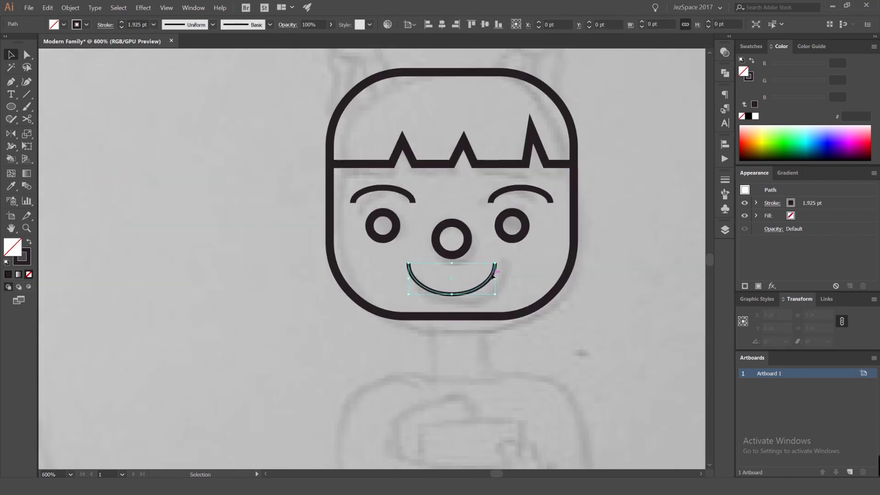
key(i)
click(562, 247)
click(573, 246)
key(v)
click(630, 230)
- Draw a rectangle about 32 pt square beneath the girl's chin as her neck
scroll(493, 237, down, 3)
drag(471, 225, 412, 225)
scroll(422, 250, up, 2)
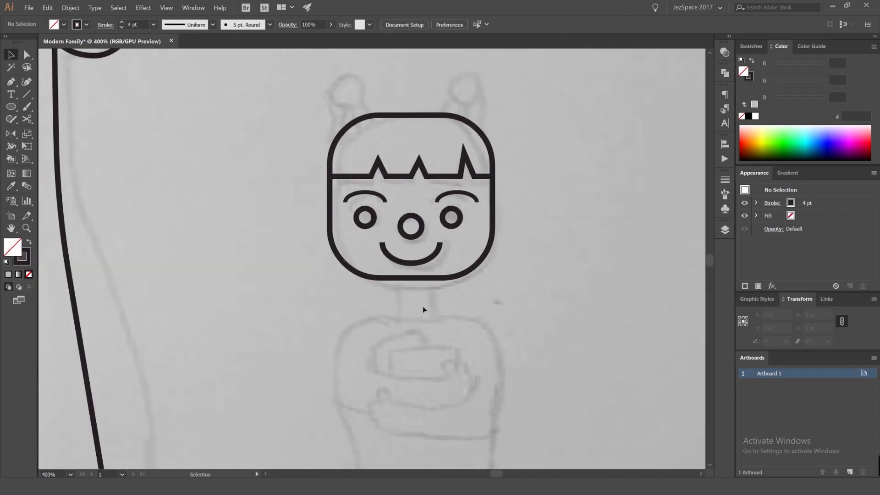
key(m)
drag(422, 309, 421, 238)
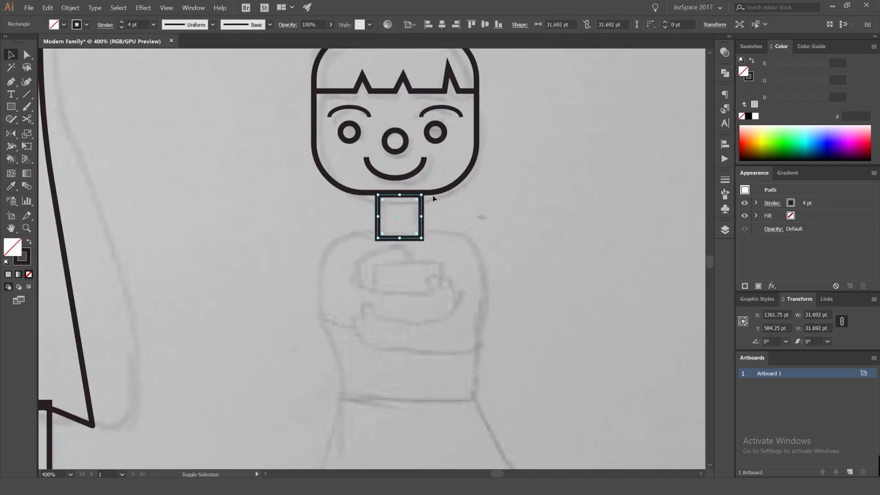
- Centre the neck horizontally under the girl's head and adjust it to meet the chin
key(v)
shift+click(443, 189)
click(440, 26)
click(423, 219)
scroll(425, 217, up, 2)
drag(409, 204, 410, 197)
click(538, 176)
- Draw an ellipse about 21 by 24 pt over the sketched hair bun above one side of the head
scroll(538, 175, down, 4)
drag(521, 248, 473, 372)
scroll(450, 186, up, 2)
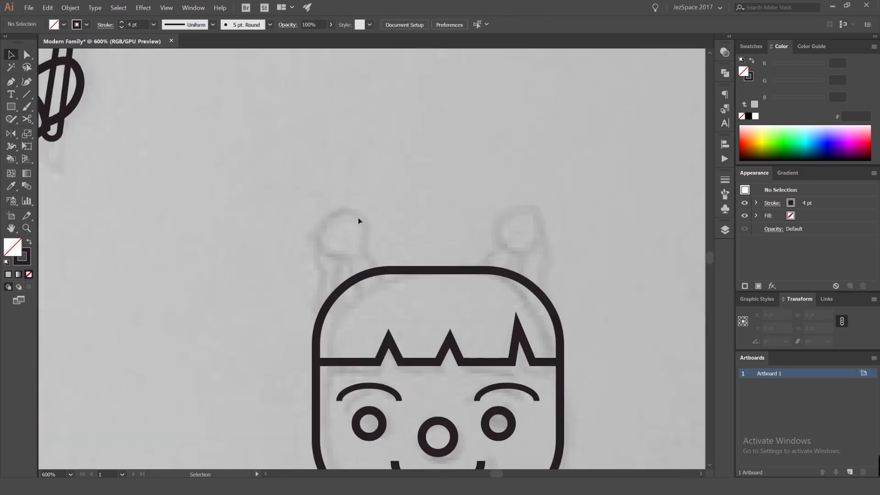
key(l)
scroll(348, 232, up, 1)
mouse_move(371, 239)
mouse_down()
mouse_move(361, 224)
mouse_move(368, 225)
mouse_up()
key(v)
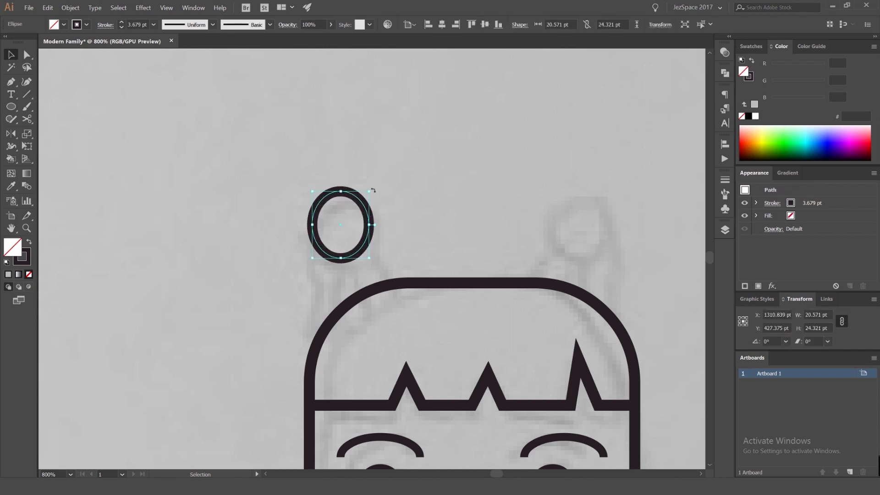
- Tilt the hair bun by about 5° and reflect a copy of it about the nose's centre to the other side
drag(386, 190, 327, 169)
click(383, 187)
click(324, 172)
key(o)
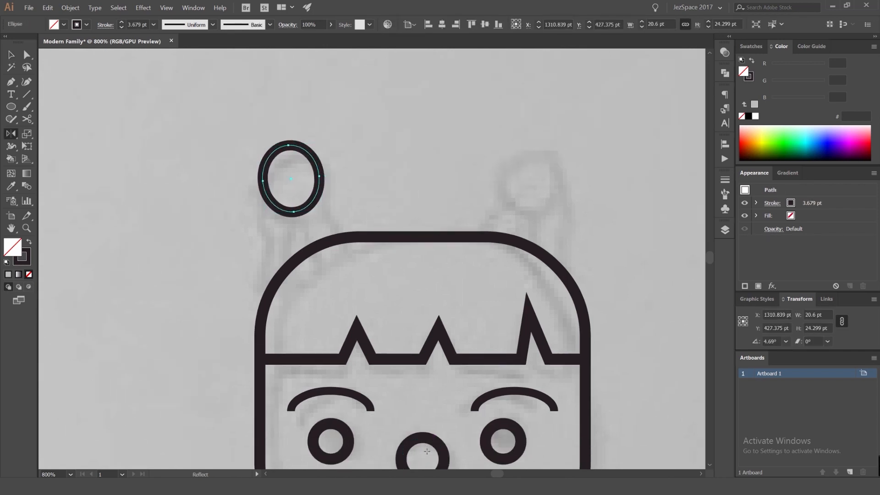
alt+click(422, 458)
click(639, 281)
key(v)
key(ctrl+shift+a)
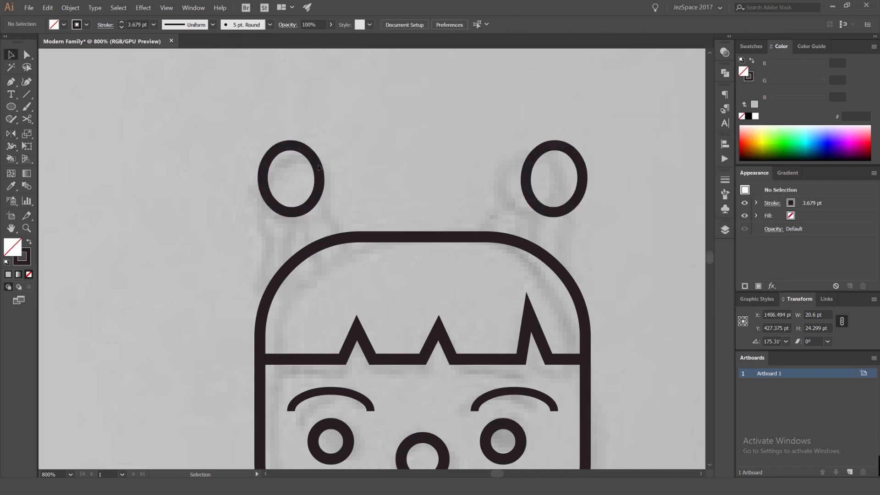
- Draw an open path with the Pen tool linking the hair bun's underside to the head outline as the pigtail's base
drag(306, 190, 359, 164)
scroll(359, 163, up, 1)
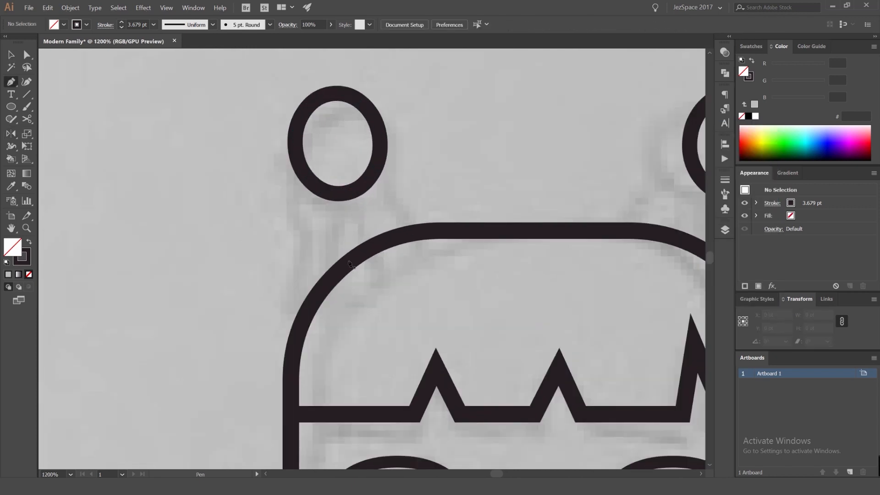
click(351, 260)
click(341, 193)
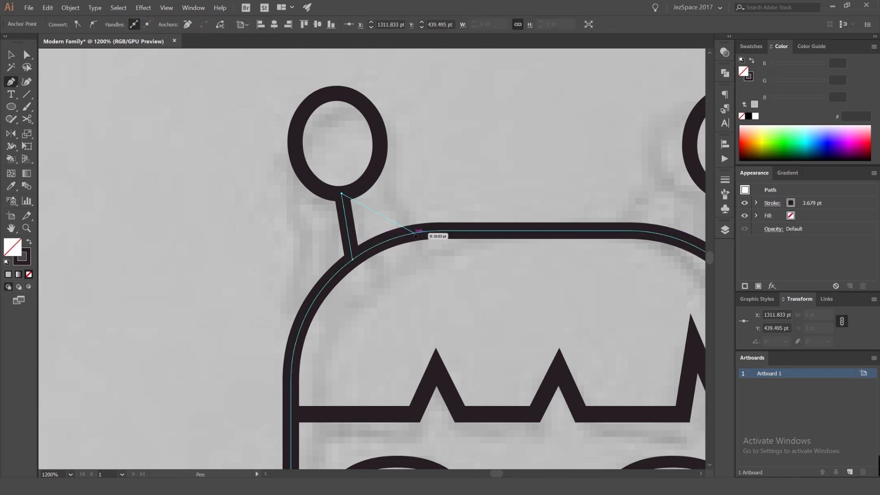
click(366, 181)
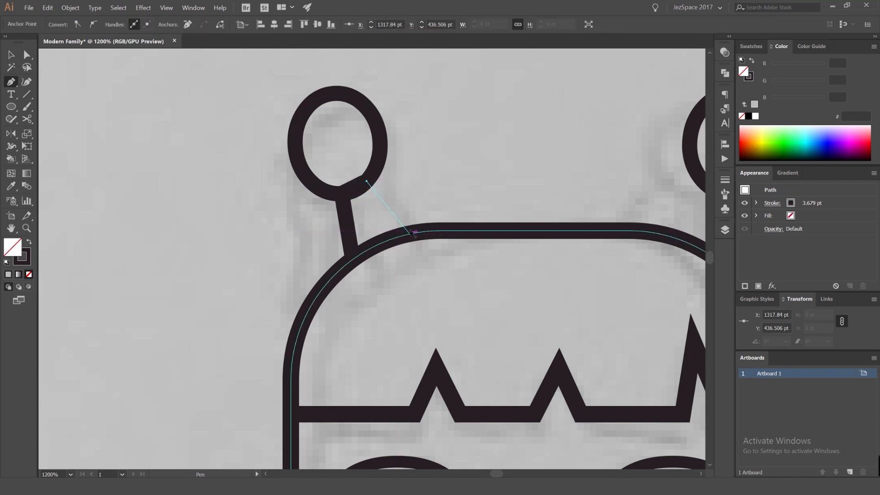
click(412, 233)
key(v)
click(427, 197)
- Delete the mirrored hair bun on the other side of the head
scroll(428, 192, down, 3)
click(515, 186)
key(Delete)
- Draw a curved, pointed hair strand with the Pen tool, hanging from the bun's outer edge and returning to its base
scroll(437, 178, up, 2)
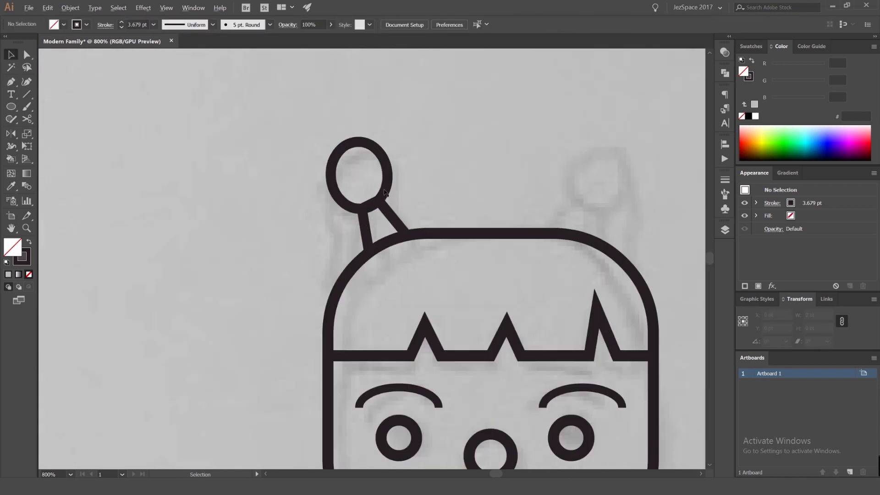
drag(334, 195, 420, 180)
key(p)
click(418, 170)
scroll(418, 206, up, 2)
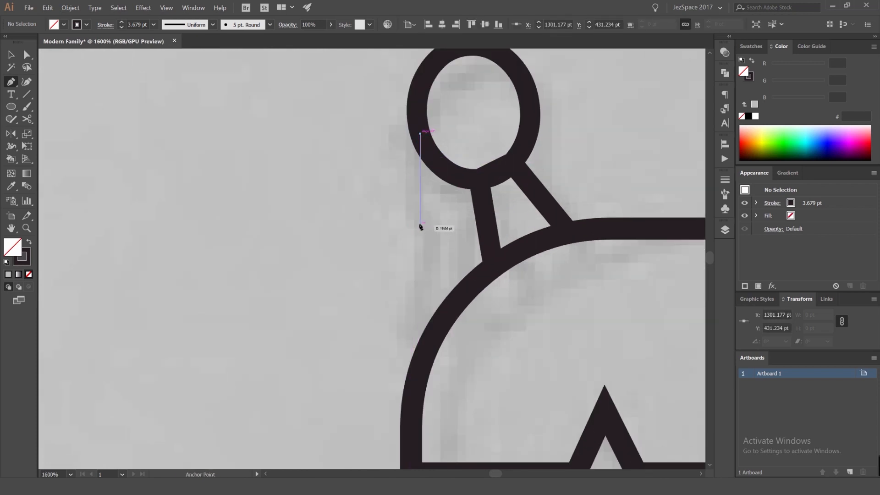
drag(449, 237, 432, 236)
key(ctrl+z)
click(412, 267)
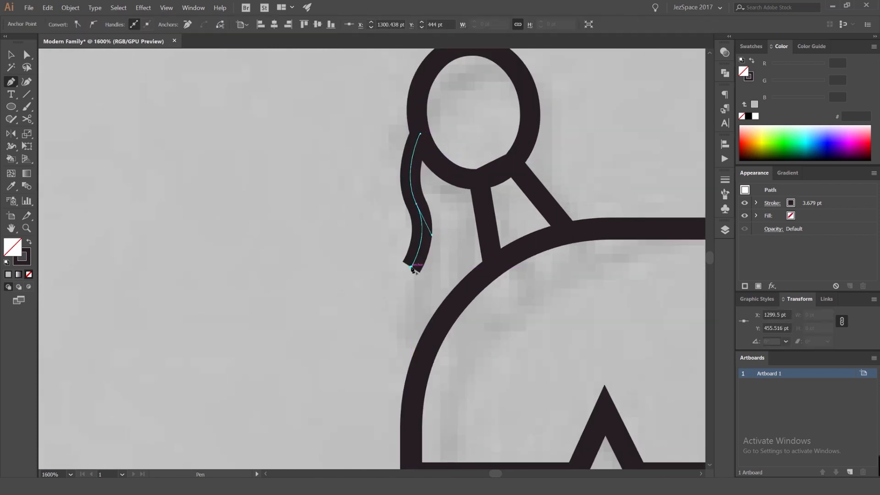
drag(477, 179, 486, 114)
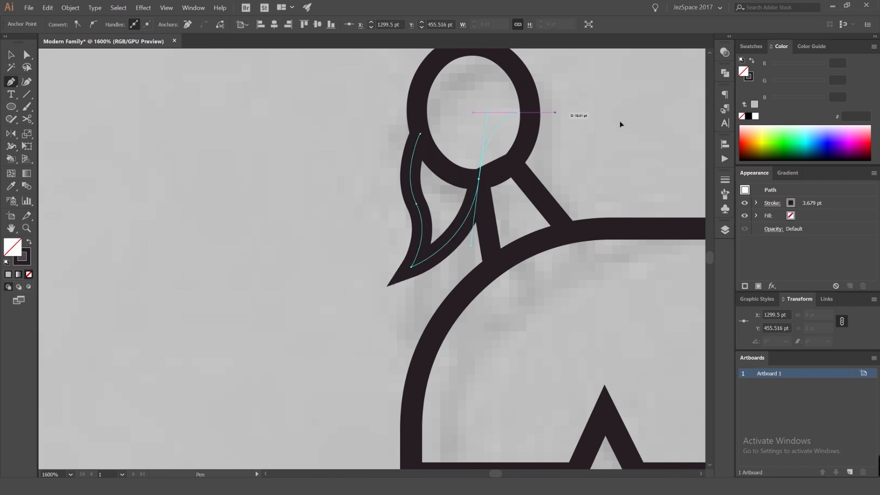
key(v)
click(620, 124)
- Try to reflect a copy of the bun, its base and the hair strand across the vertical axis through the nose
scroll(558, 164, down, 2)
click(519, 181)
key(ctrl+minus)
key(ctrl+minus)
drag(450, 204, 295, 223)
alt+click(377, 347)
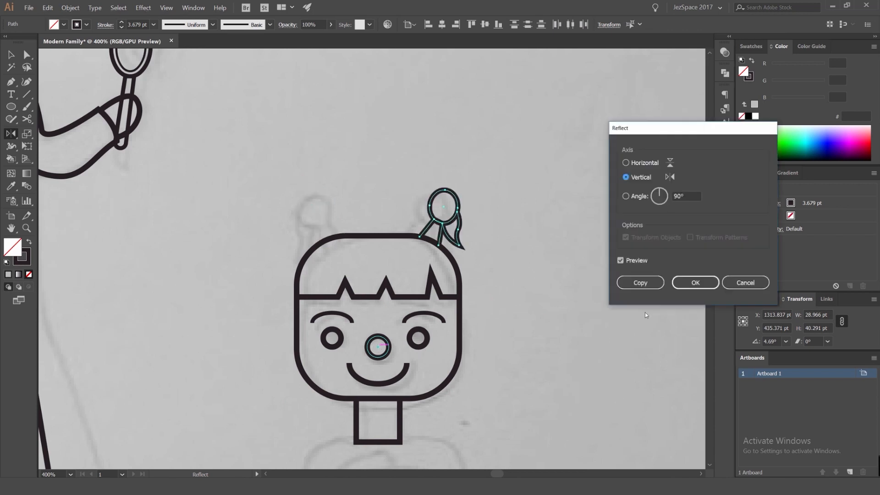
click(635, 281)
key(v)
click(554, 246)
key(ctrl+minus)
key(ctrl+minus)
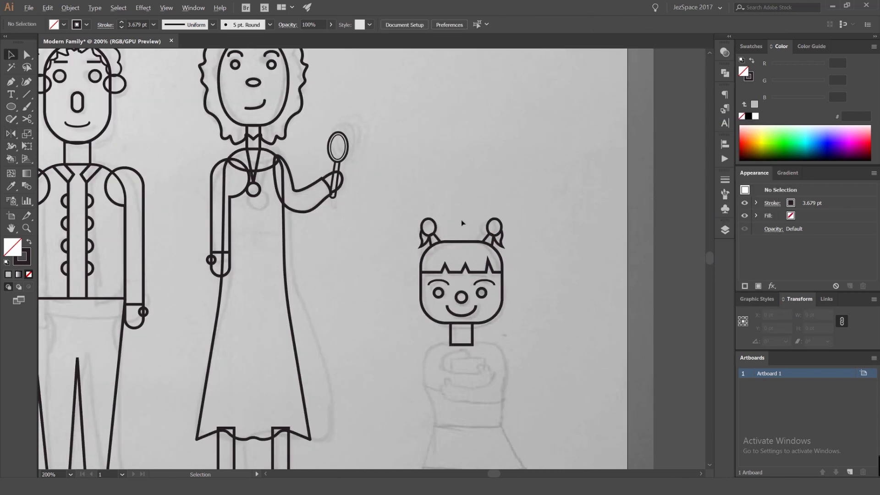
scroll(456, 227, up, 3)
key(ctrl+z)
- Scale down the hair strand beneath the bun and reshape its side curve and pointed tip
scroll(355, 255, up, 3)
click(334, 255)
click(316, 253)
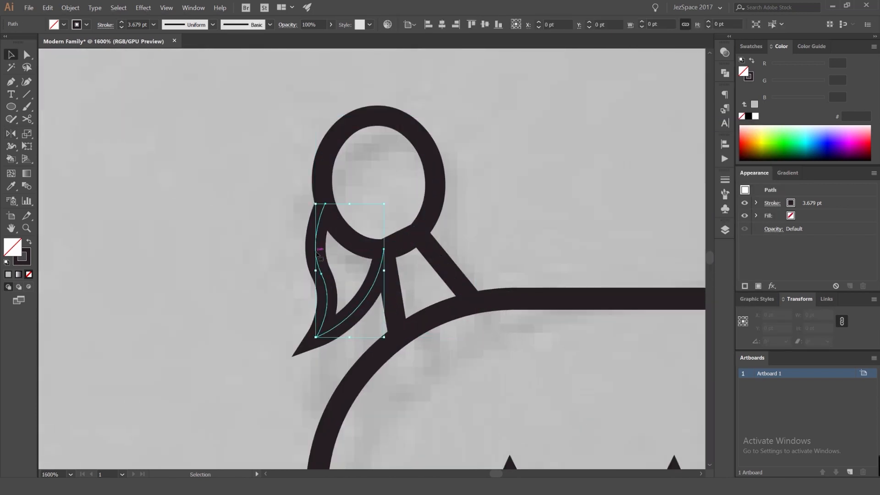
mouse_move(386, 204)
mouse_down()
mouse_move(365, 202)
mouse_move(369, 232)
mouse_up()
key(a)
drag(330, 308, 323, 337)
drag(334, 273, 339, 273)
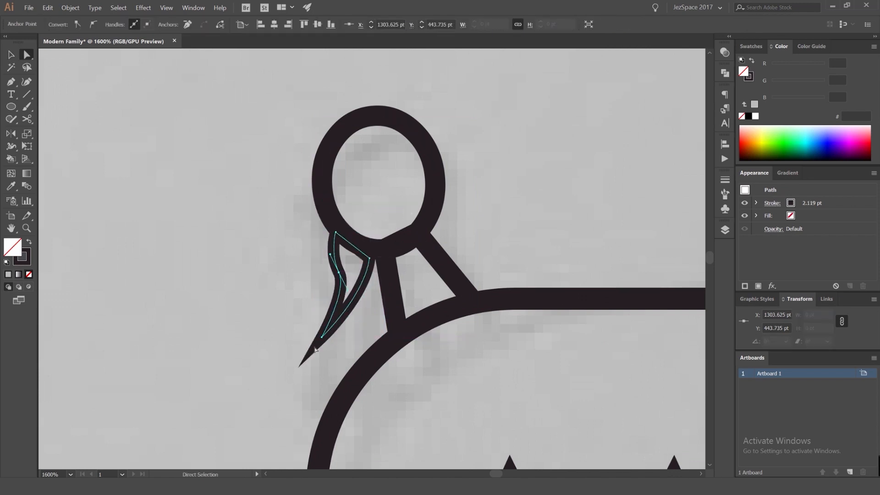
drag(321, 337, 337, 334)
- Give the hair strand round caps and round corner joins, and move it up against the underside of the bun
click(725, 179)
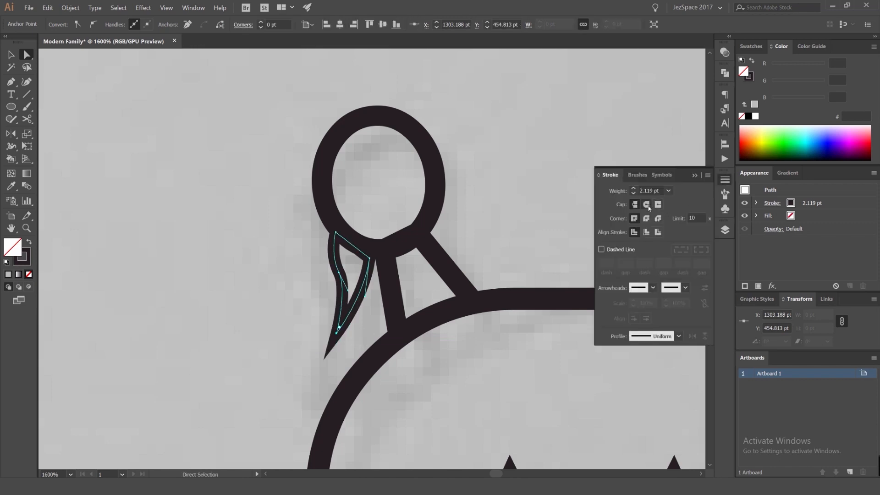
click(646, 205)
click(646, 219)
key(v)
click(412, 265)
drag(370, 258, 378, 246)
click(528, 206)
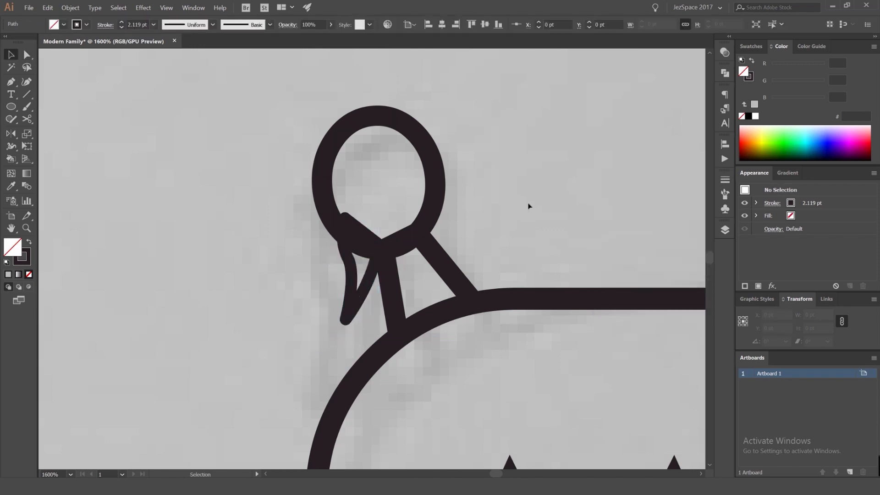
- Reflect a copy of the complete pigtail across the vertical axis through the nose's centre
scroll(527, 205, down, 3)
drag(527, 205, 450, 236)
drag(491, 209, 330, 215)
key(o)
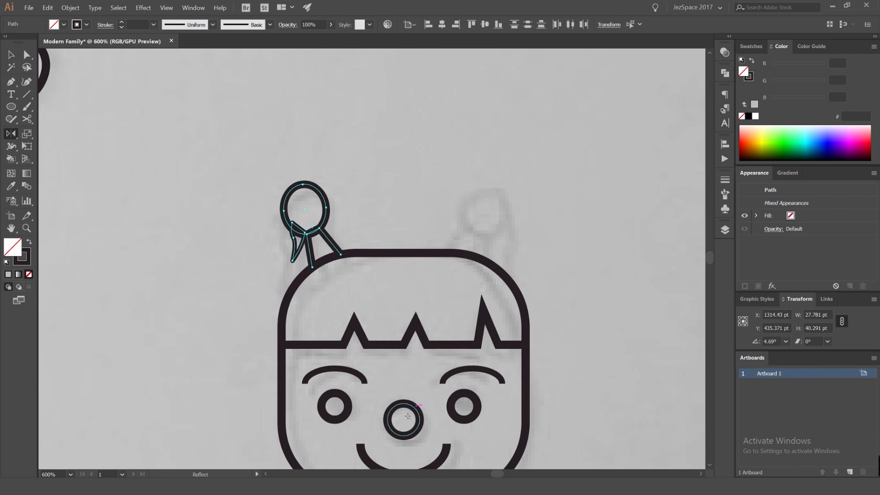
alt+click(404, 419)
click(634, 281)
key(v)
click(599, 323)
- Draw a rectangle about 101 by 139 pt below the neck as the girl's torso
scroll(598, 319, down, 3)
mouse_move(545, 337)
mouse_down()
mouse_move(462, 229)
mouse_move(483, 190)
mouse_up()
scroll(464, 232, down, 1)
scroll(453, 236, up, 3)
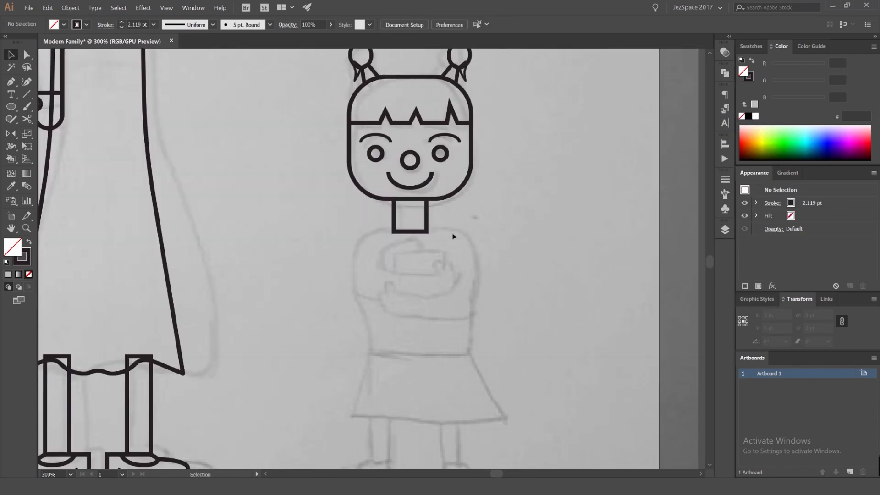
drag(420, 246, 419, 120)
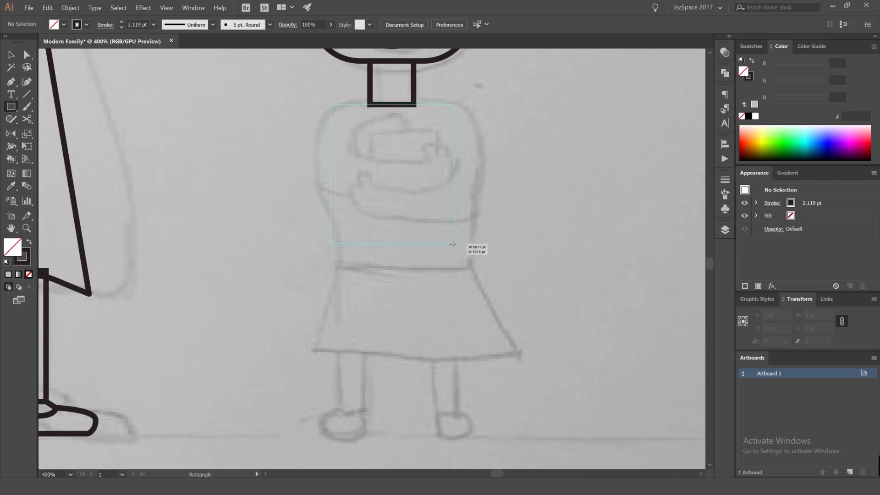
drag(453, 243, 462, 293)
key(ctrl+z)
key(v)
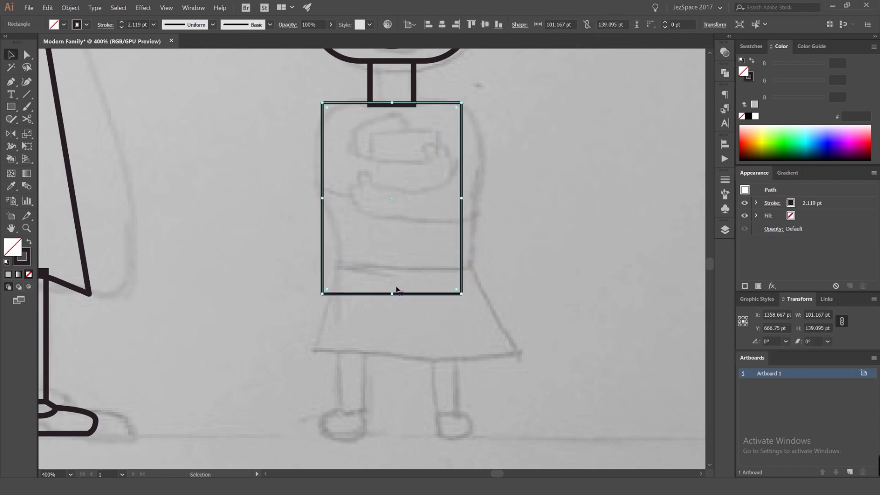
- Match the torso to the neck's unfilled 4 pt outline with the Eyedropper
key(i)
click(411, 98)
key(o)
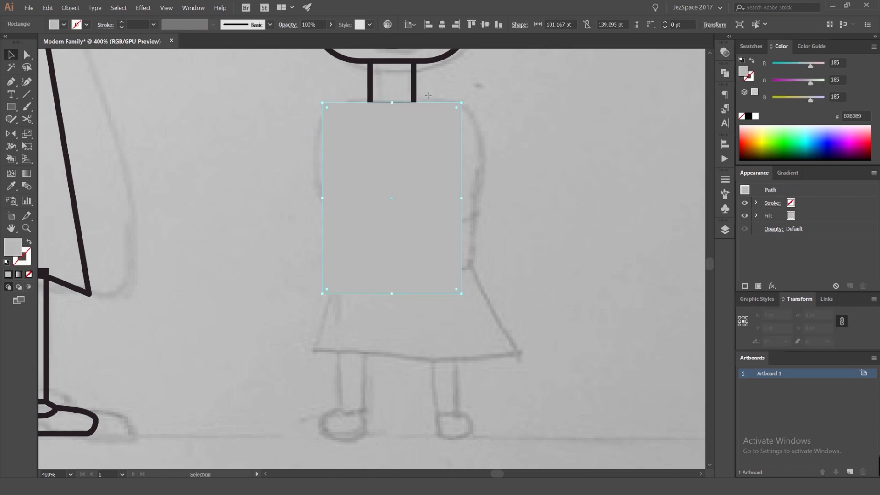
key(i)
click(412, 81)
key(v)
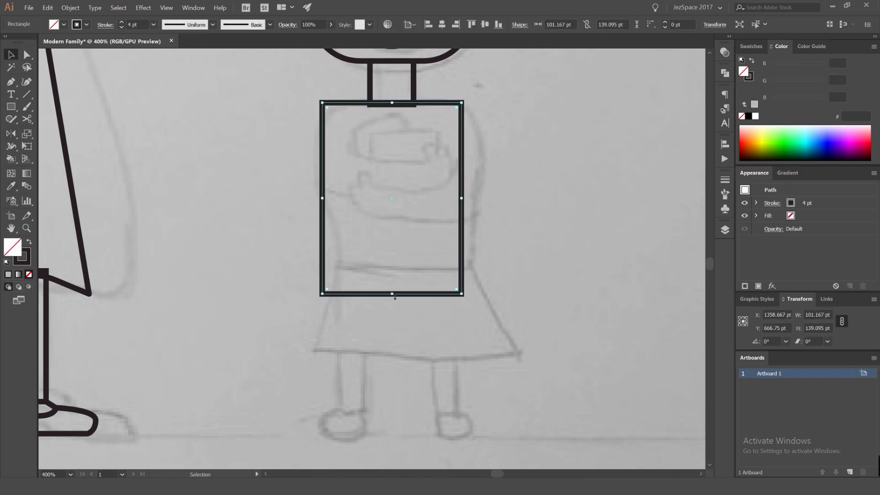
- Shorten the torso to about 119 pt, near the sketched waistline, and centre it horizontally with the neck
drag(392, 294, 393, 265)
shift+click(415, 82)
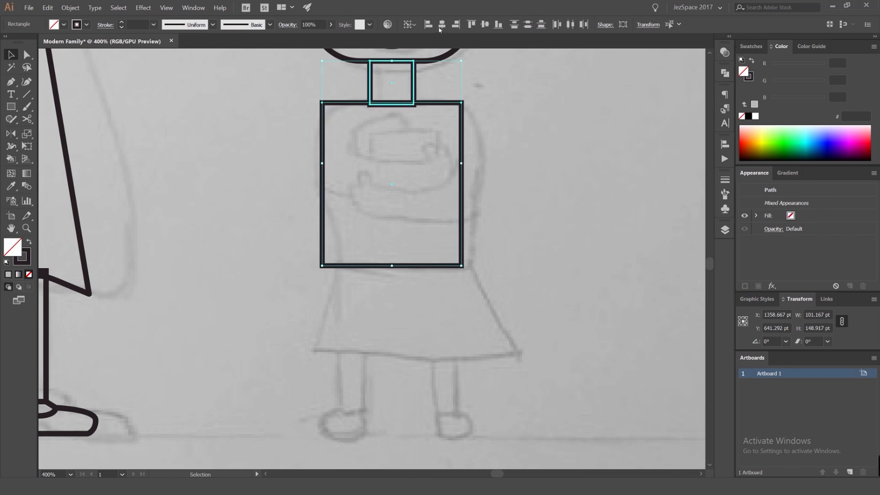
click(485, 159)
mouse_move(486, 159)
mouse_down()
mouse_move(445, 120)
mouse_move(453, 205)
mouse_move(494, 165)
mouse_up()
- Round the torso's two upper corners to form the girl's shoulders
key(a)
click(461, 103)
shift+click(322, 103)
key(v)
click(470, 147)
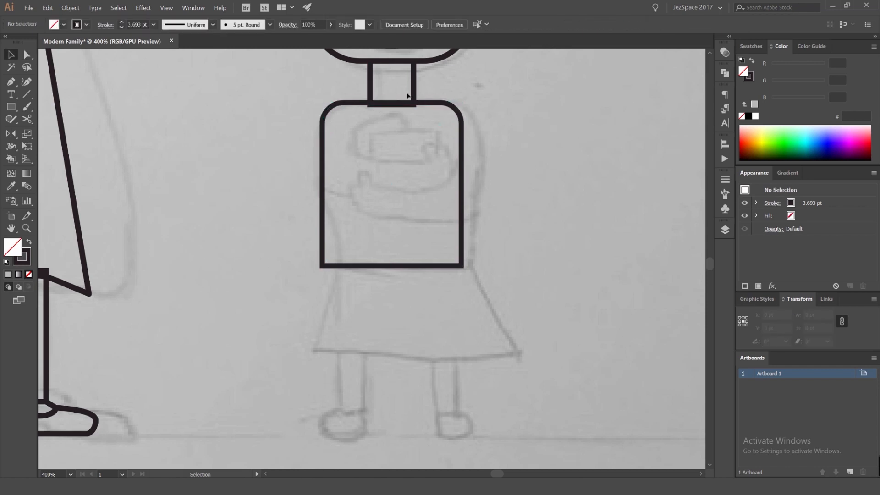
- Shorten the neck from its lower edge and move the torso up to meet it
drag(394, 150, 397, 193)
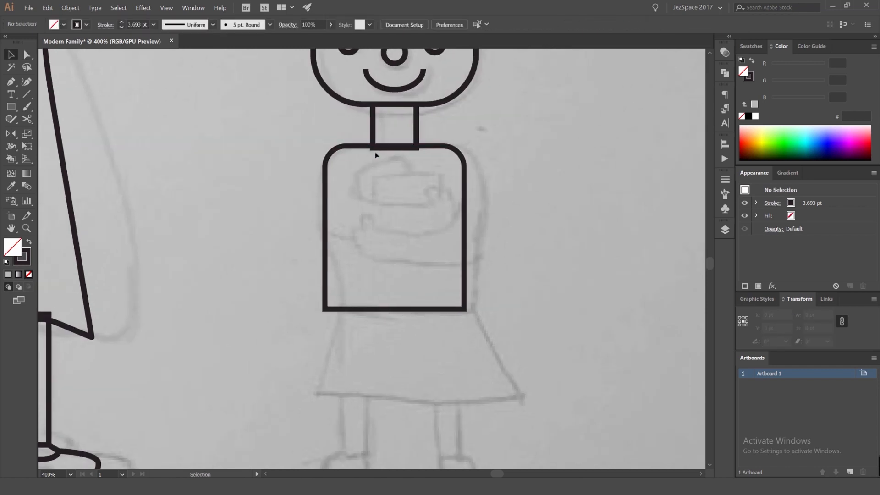
click(432, 145)
scroll(424, 141, up, 3)
click(346, 153)
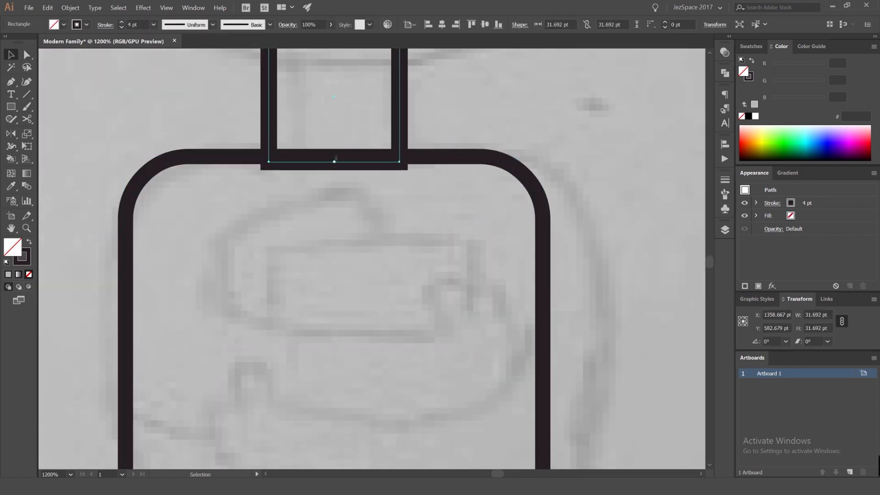
drag(334, 162, 334, 134)
click(439, 131)
drag(440, 156, 440, 134)
scroll(465, 126, down, 4)
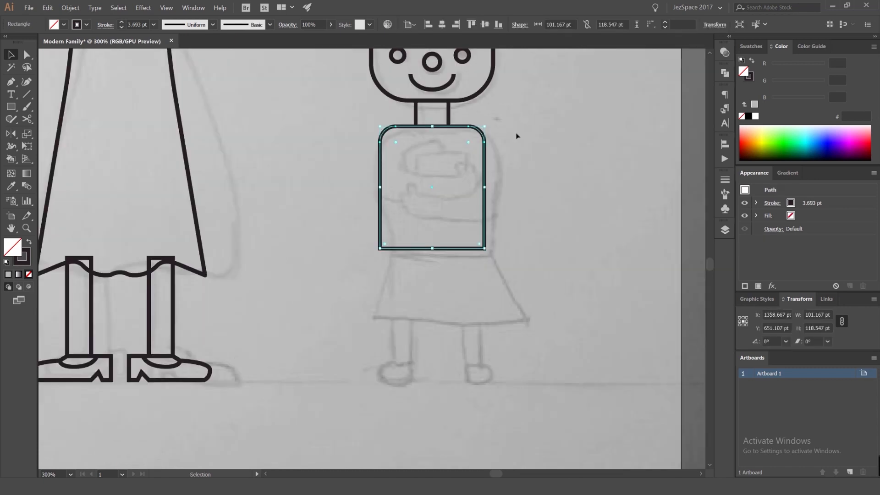
- Draw a rectangle over the sketched arms on the torso and rotate it by about 24°
click(517, 137)
scroll(515, 134, down, 4)
scroll(507, 186, up, 6)
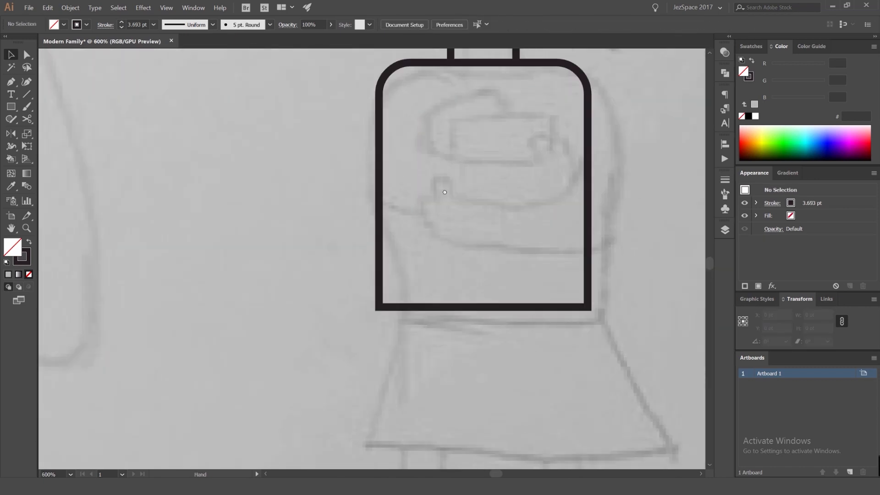
scroll(403, 191, down, 4)
scroll(405, 192, up, 3)
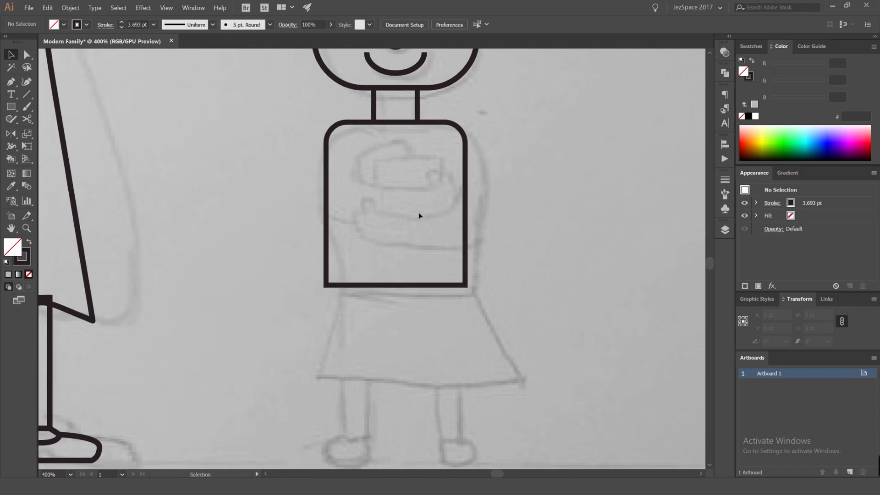
scroll(404, 165, up, 3)
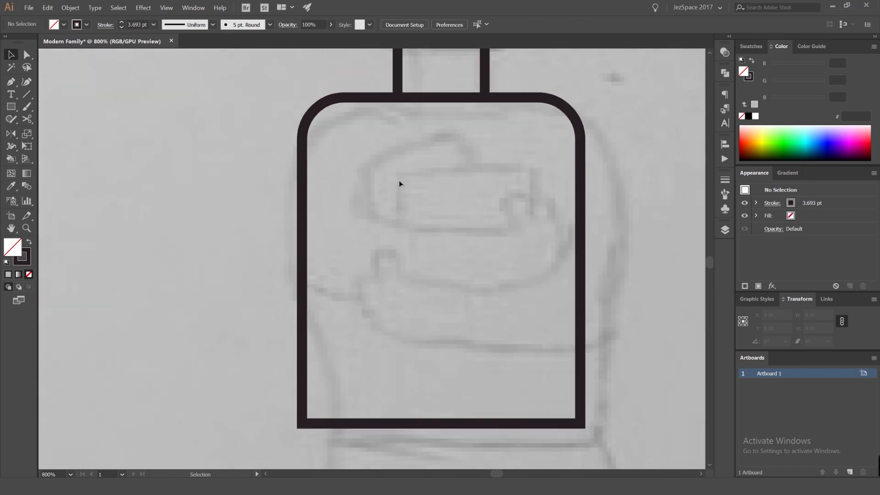
key(m)
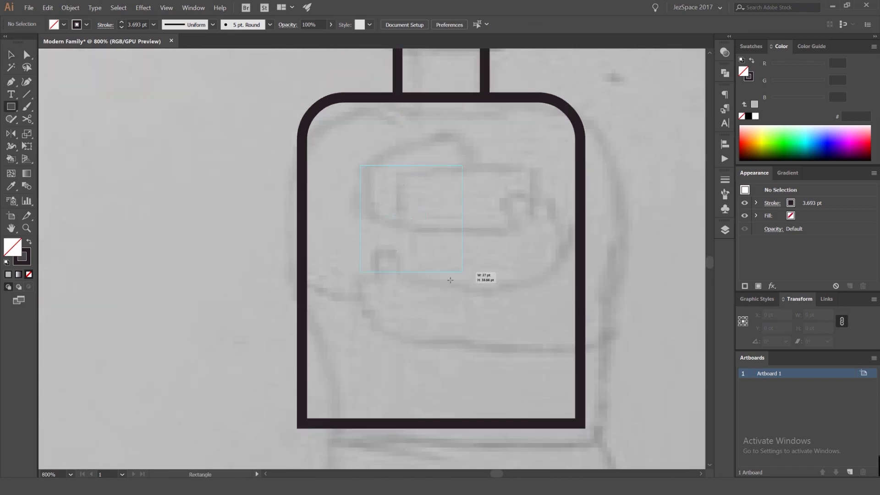
drag(449, 280, 464, 294)
key(v)
drag(473, 161, 441, 143)
drag(455, 190, 476, 171)
click(454, 181)
- Draw a second, upright rectangle overlapping the tilted one and group the two rectangles
key(m)
drag(403, 174, 525, 281)
key(v)
drag(516, 144, 426, 196)
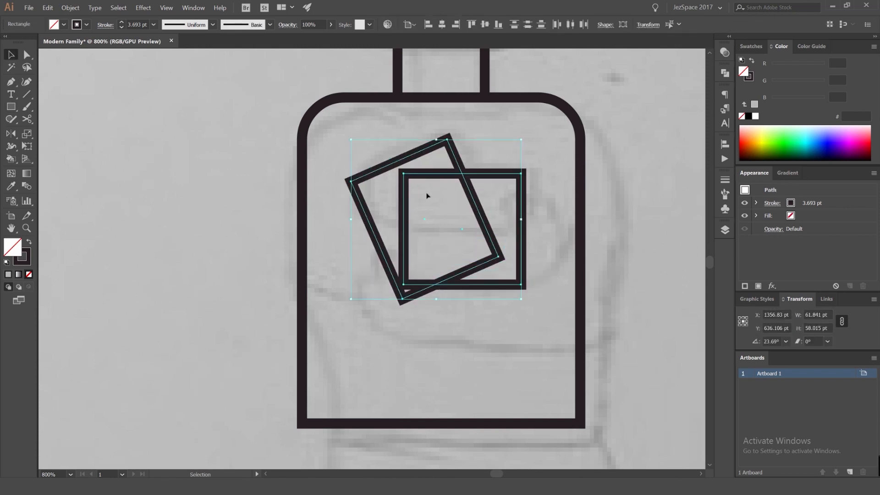
key(ctrl+g)
- Move the grouped rectangles off the torso into the empty area beside the girl
click(486, 156)
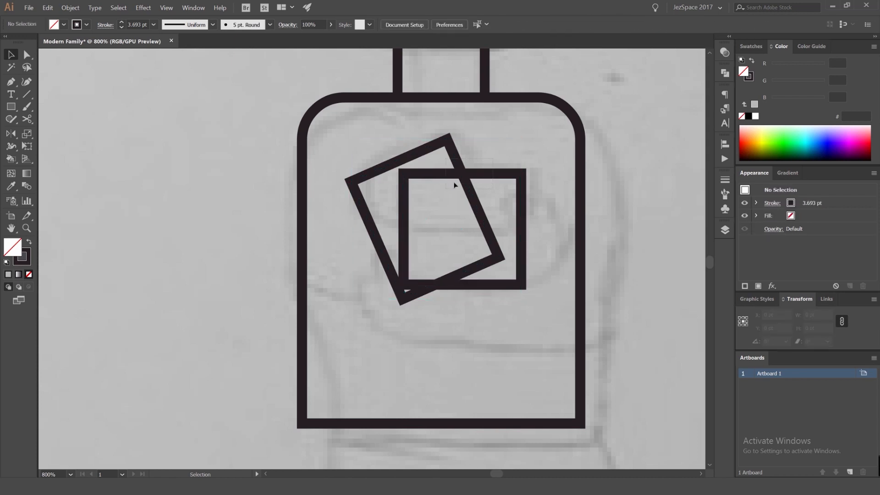
click(479, 173)
click(614, 156)
click(477, 174)
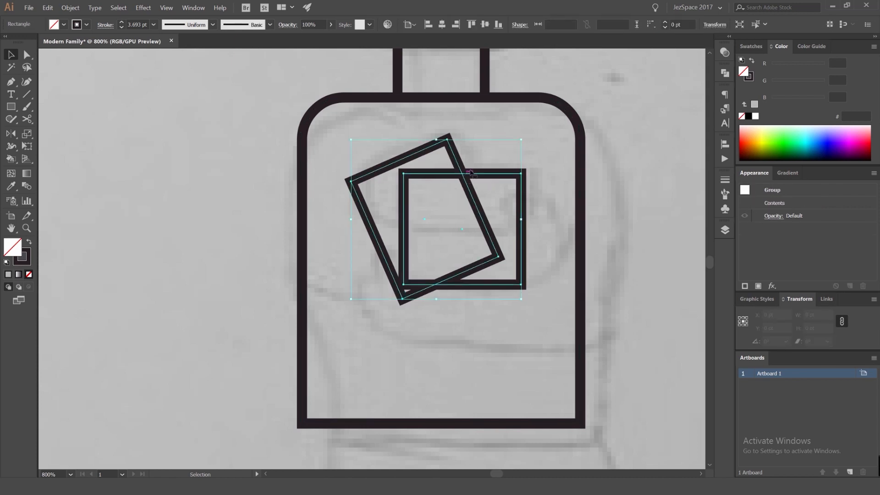
drag(217, 179, 213, 180)
click(213, 179)
drag(414, 154, 130, 163)
click(274, 136)
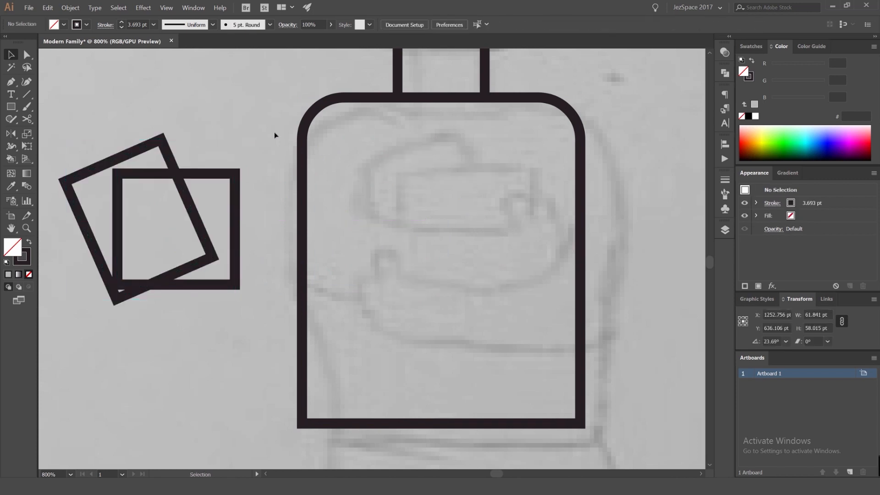
- Trace the curved lower edge of the girl's upper folded forearm over the sketch with the Pen tool
drag(436, 164, 333, 176)
key(p)
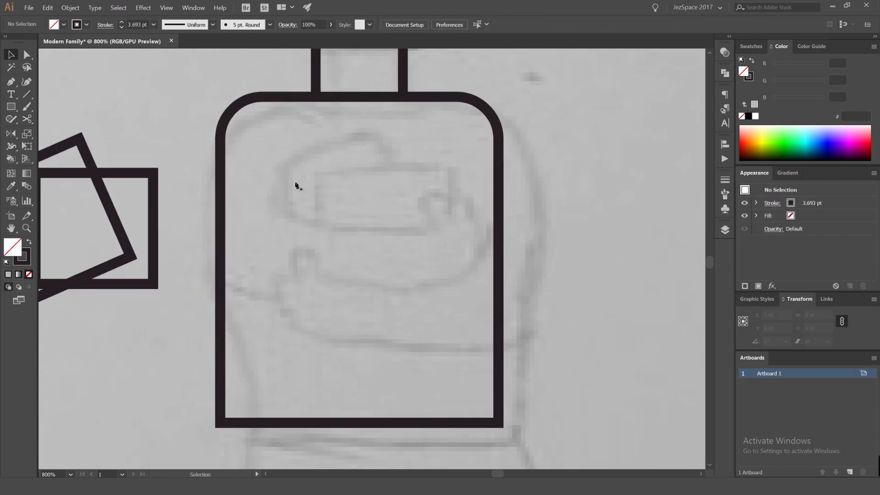
click(294, 164)
drag(292, 218, 329, 242)
drag(433, 219, 422, 184)
key(ctrl+z)
scroll(429, 214, up, 1)
scroll(452, 217, up, 1)
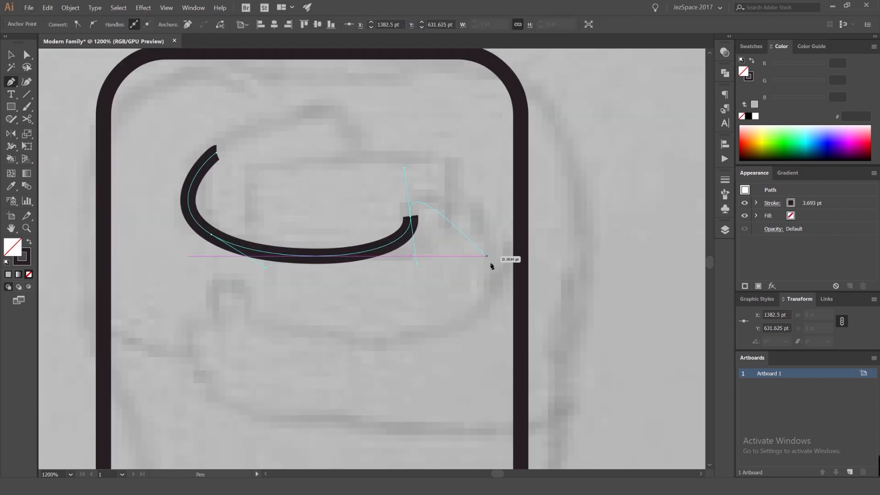
drag(491, 263, 497, 333)
key(ctrl+z)
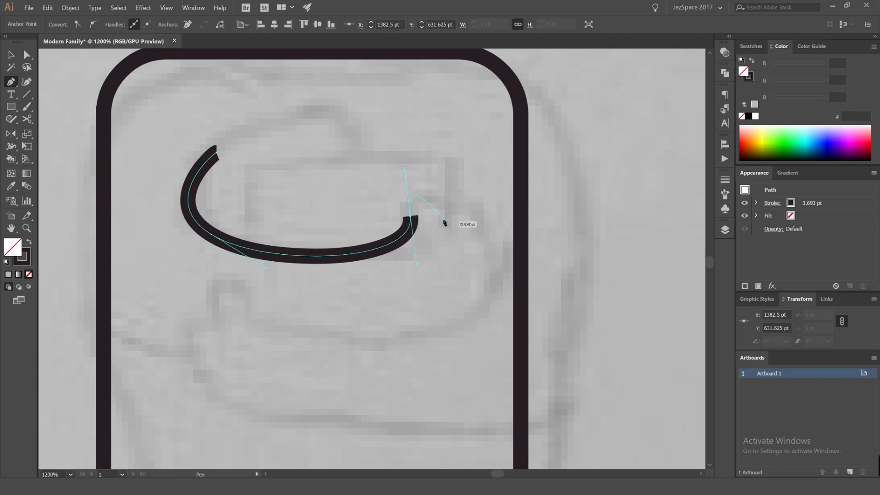
scroll(425, 204, up, 3)
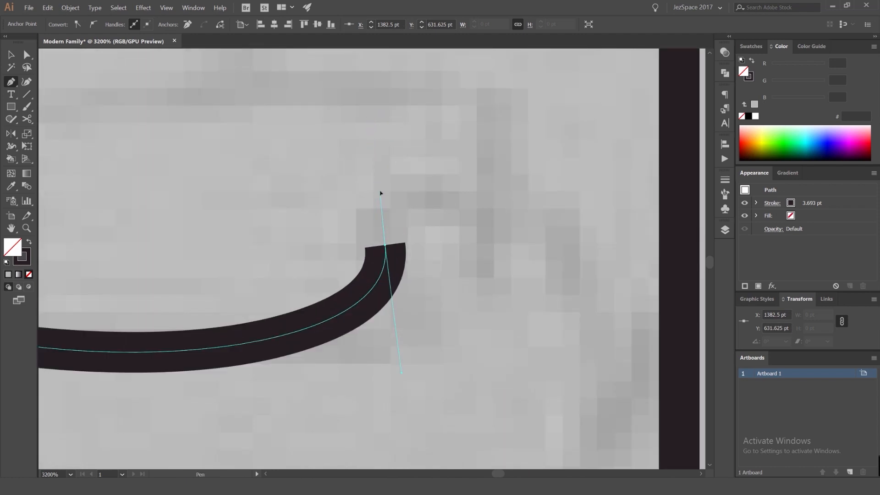
mouse_move(381, 183)
mouse_down()
mouse_move(401, 183)
mouse_move(455, 235)
mouse_up()
drag(416, 183, 420, 239)
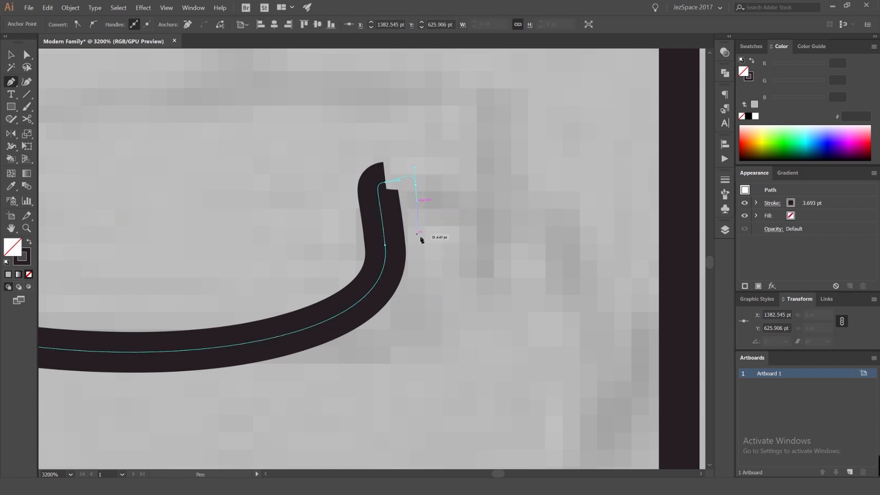
click(431, 243)
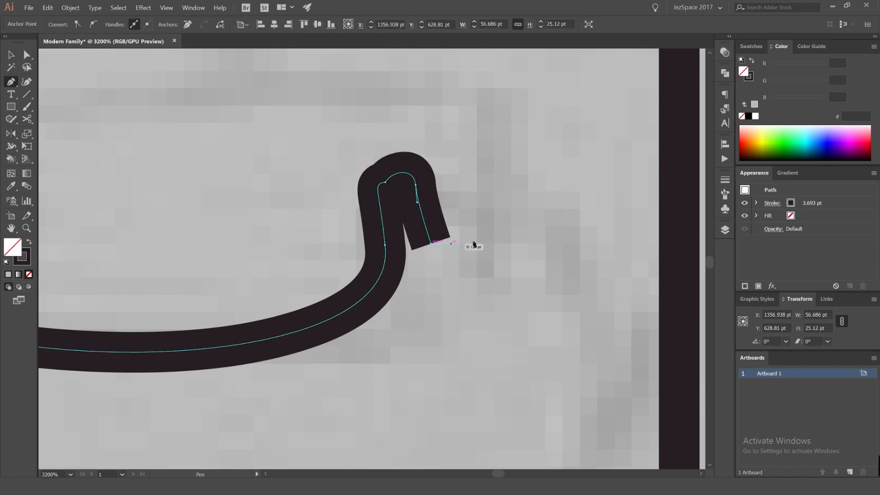
scroll(477, 239, down, 4)
scroll(483, 235, up, 3)
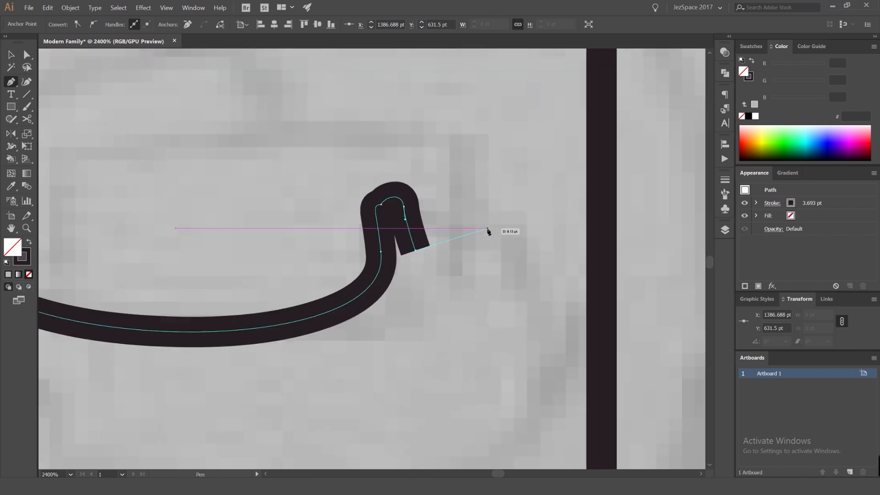
click(488, 231)
click(532, 335)
scroll(534, 337, down, 3)
drag(492, 256, 467, 200)
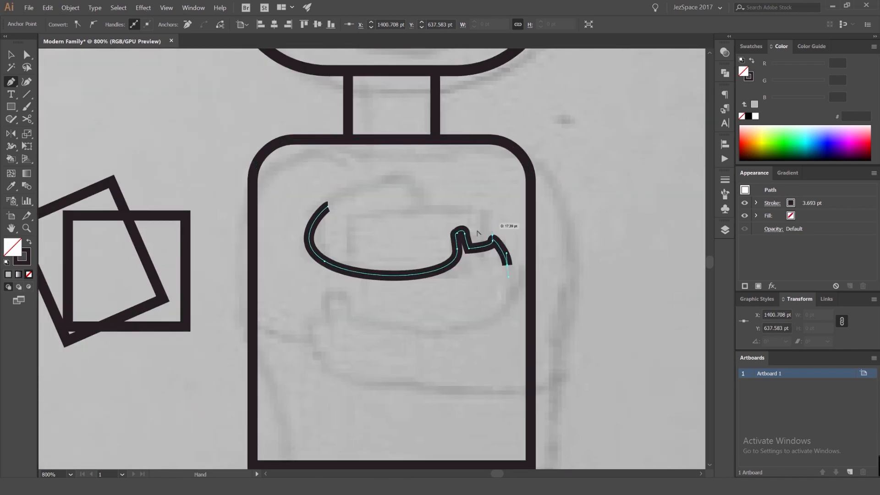
scroll(473, 232, up, 2)
key(ctrl+z)
key(ctrl+z)
key(ctrl+z)
key(ctrl+z)
key(ctrl+z)
key(ctrl+z)
- Continue the upper forearm path around the thumb, knuckles and fingers of the hand, and end the open path
scroll(459, 265, up, 1)
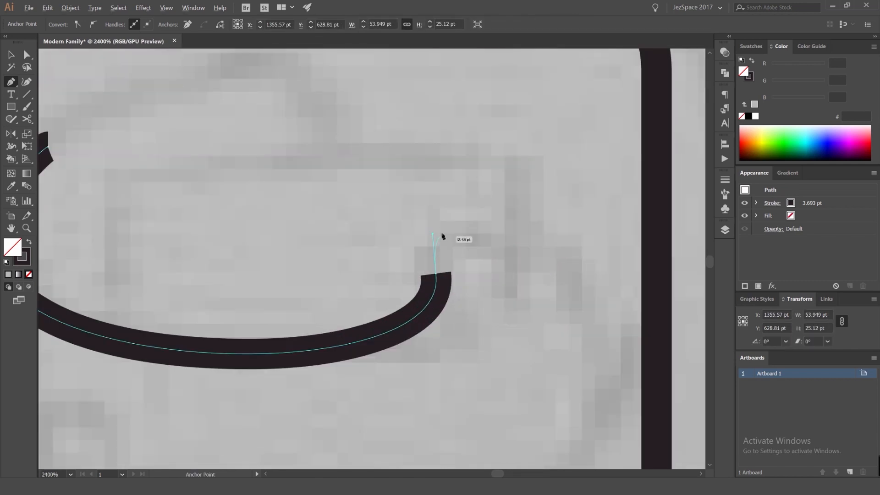
drag(450, 217, 491, 238)
drag(506, 271, 521, 255)
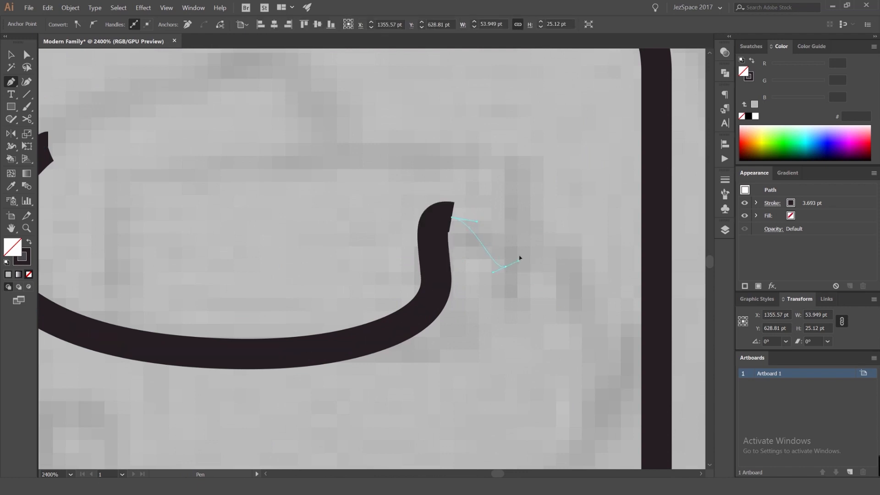
scroll(541, 259, down, 3)
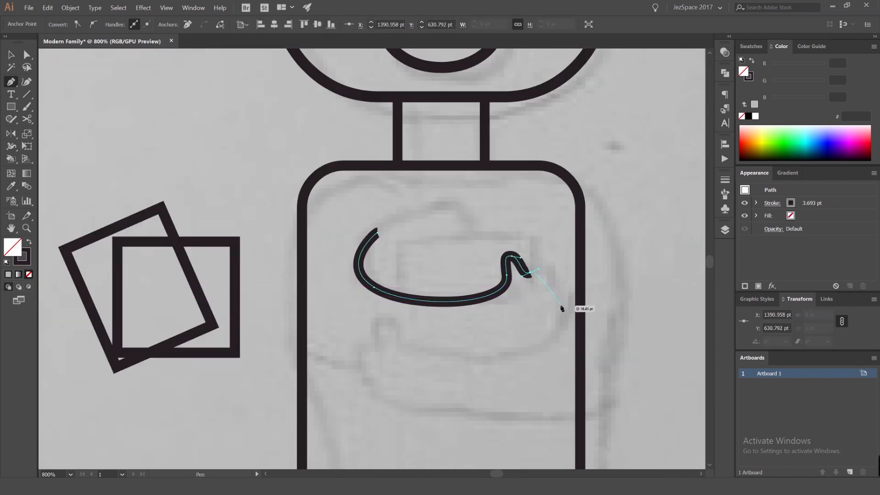
scroll(552, 287, up, 2)
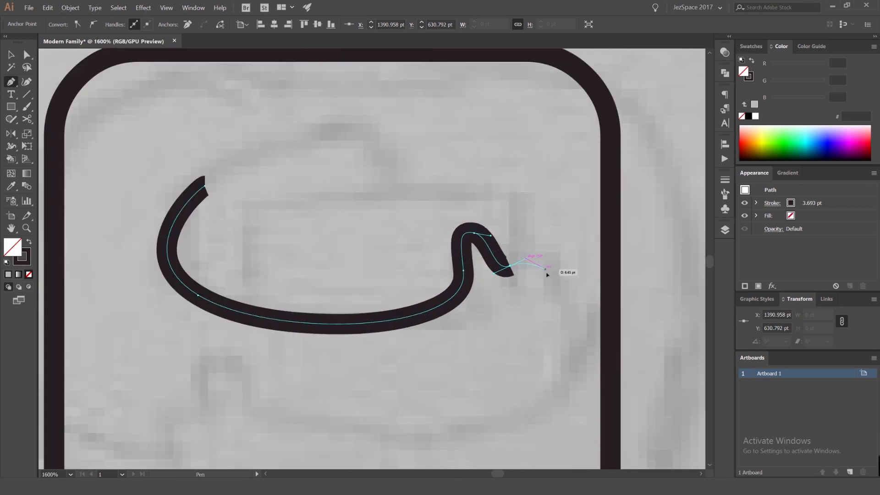
drag(553, 287, 565, 294)
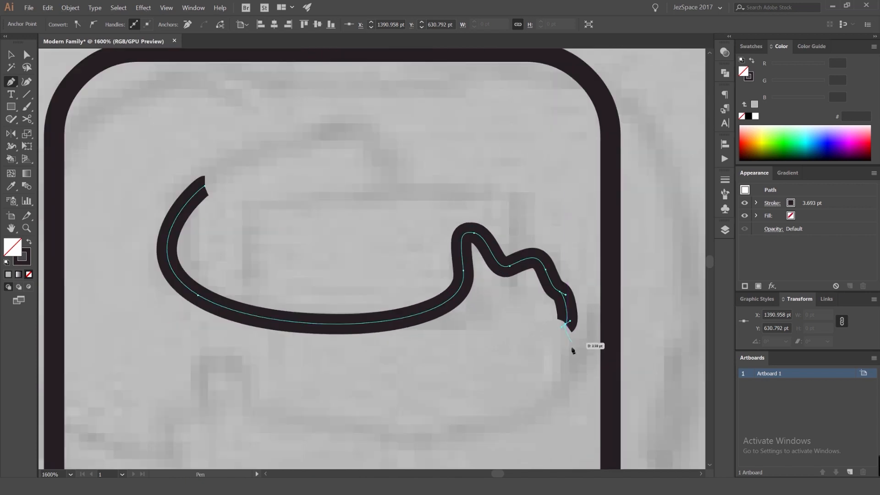
drag(566, 360, 549, 386)
key(v)
click(531, 368)
scroll(503, 348, down, 4)
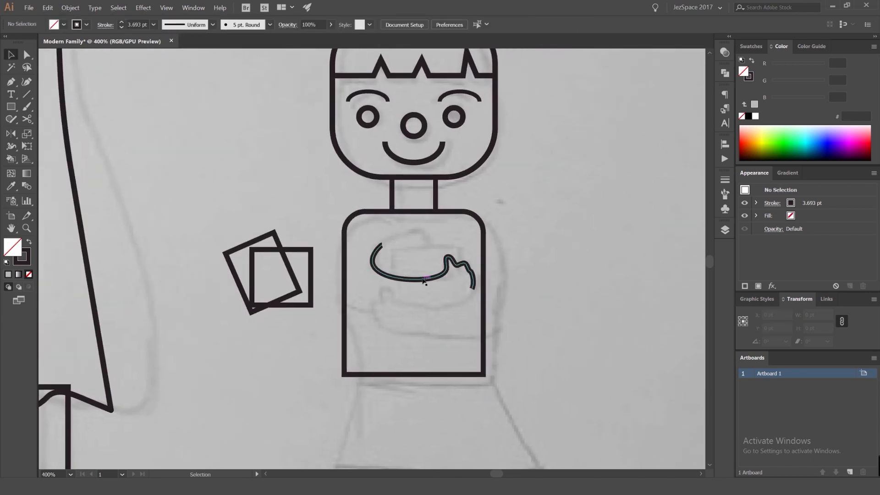
- Trace the upper edge of the lower forearm from the torso's right edge to the thumb of the second hand
scroll(426, 280, up, 2)
drag(448, 308, 409, 261)
scroll(394, 261, down, 2)
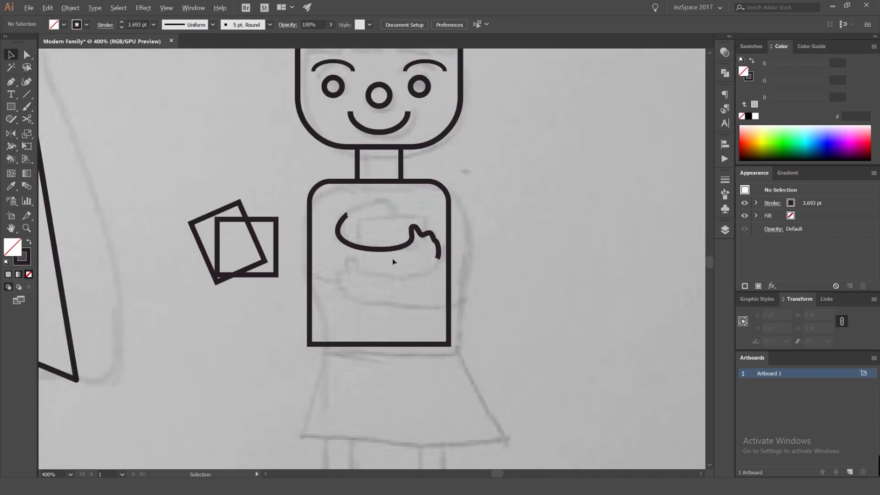
scroll(393, 252, up, 2)
scroll(464, 215, down, 2)
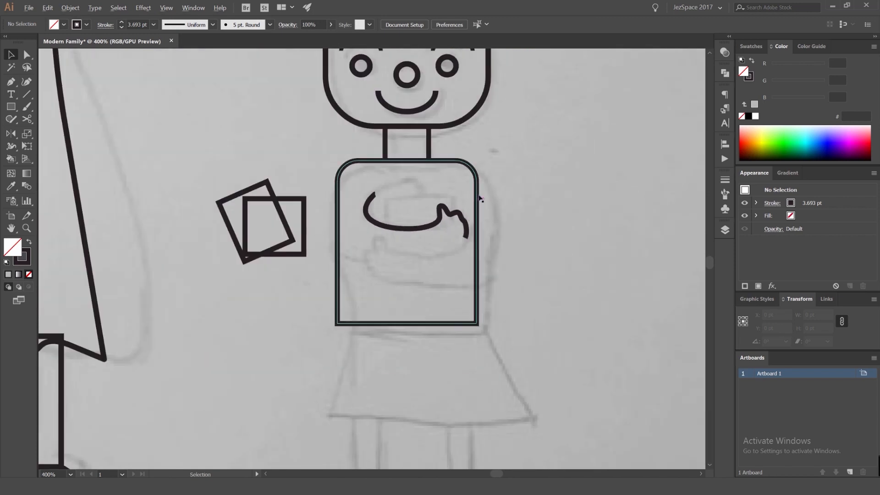
scroll(477, 204, up, 1)
click(474, 225)
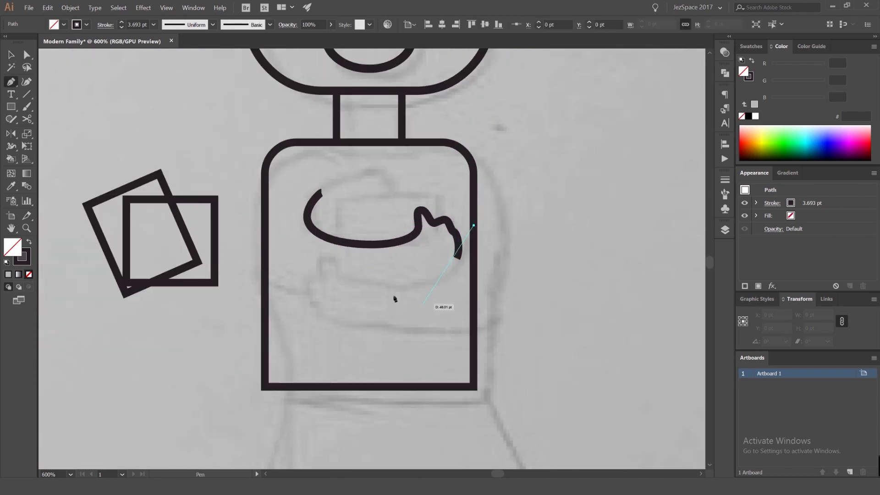
mouse_move(391, 282)
mouse_down()
mouse_move(316, 284)
mouse_move(327, 290)
mouse_move(319, 279)
mouse_move(266, 290)
mouse_up()
scroll(337, 269, up, 2)
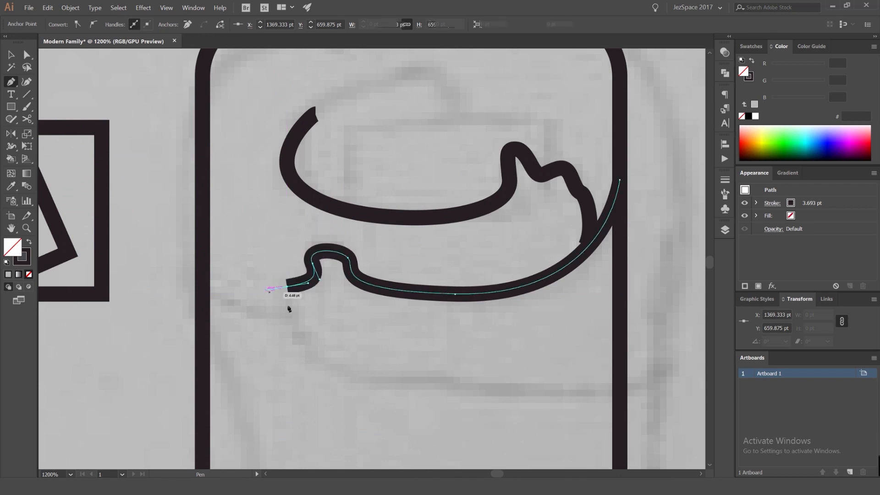
- Continue the path around the second hand's fingers, along the forearm's underside and up around the elbow to the right shoulder
drag(347, 384, 311, 343)
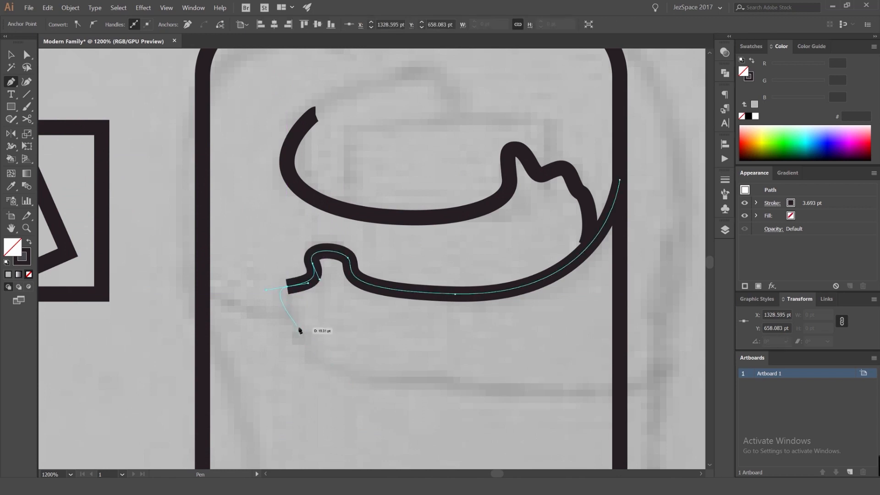
scroll(300, 330, up, 2)
drag(295, 326, 310, 327)
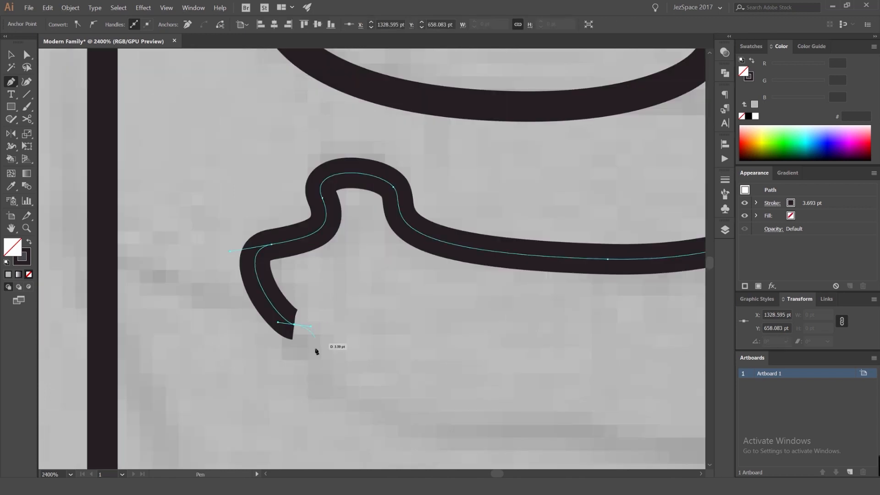
scroll(362, 408, down, 3)
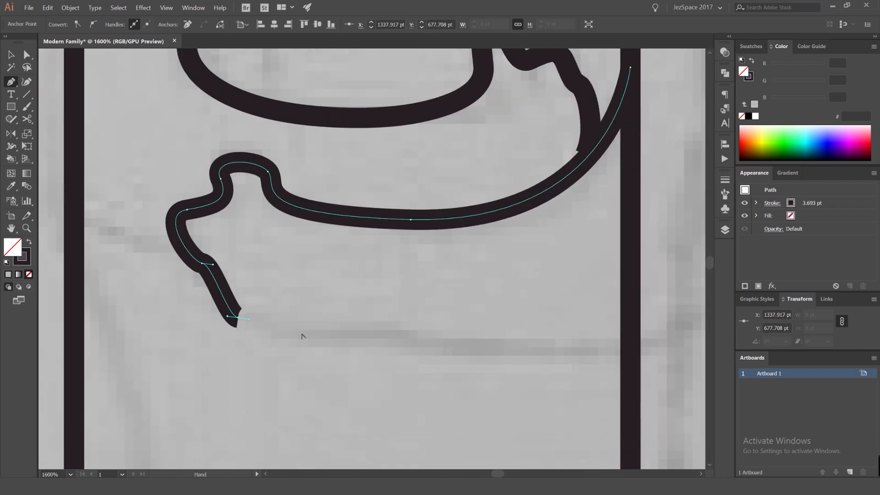
mouse_move(496, 272)
mouse_down()
mouse_move(488, 167)
mouse_move(487, 204)
mouse_up()
scroll(494, 177, up, 2)
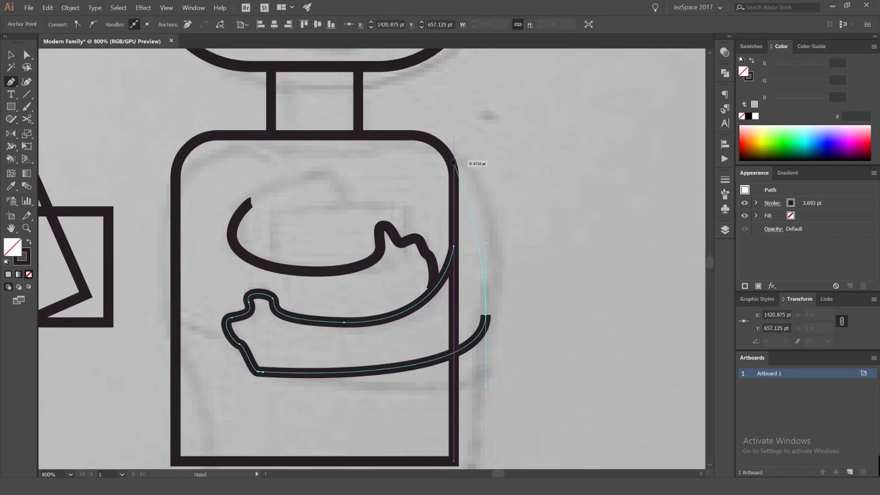
drag(444, 150, 385, 123)
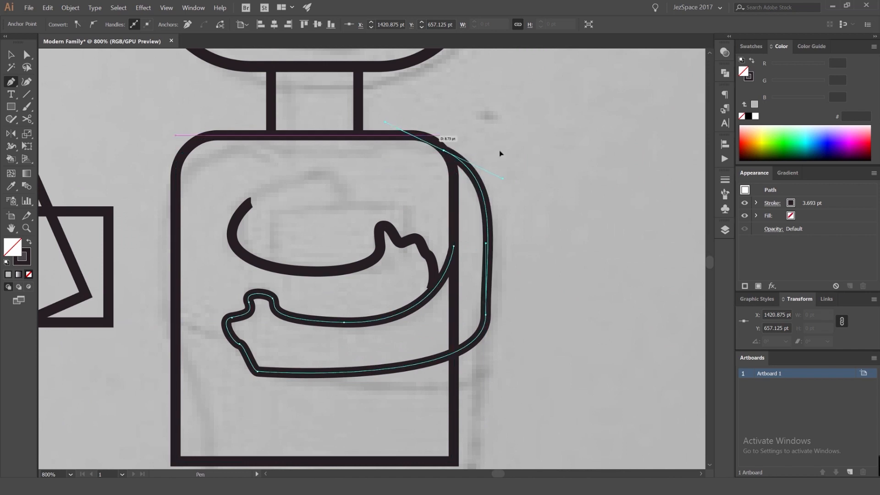
- Adjust the anchor points and handles on the outer right arm to smooth the curve between elbow and shoulder
key(a)
click(501, 153)
click(489, 257)
click(485, 314)
drag(487, 242, 478, 243)
drag(494, 388, 469, 389)
drag(502, 246, 496, 247)
key(v)
click(530, 232)
scroll(531, 232, down, 5)
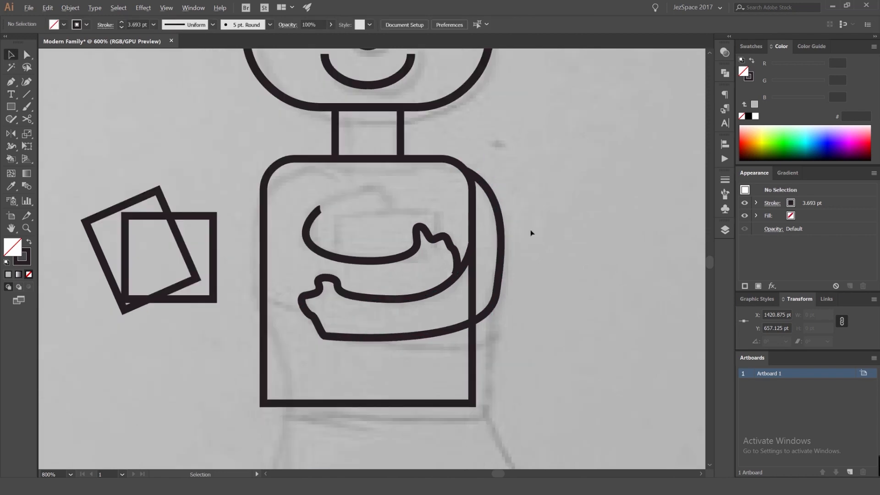
- Draw the outer curve of the left arm from the lower hand around the elbow up to the torso's top edge
scroll(490, 220, up, 3)
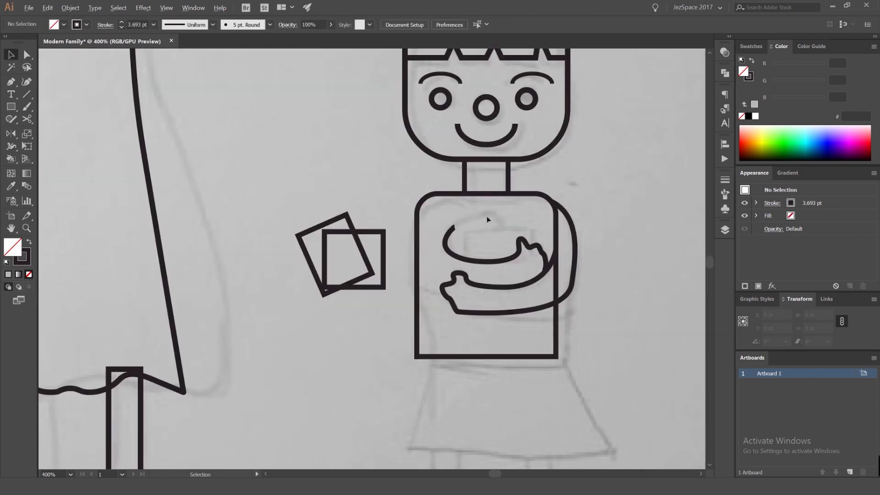
key(p)
click(404, 234)
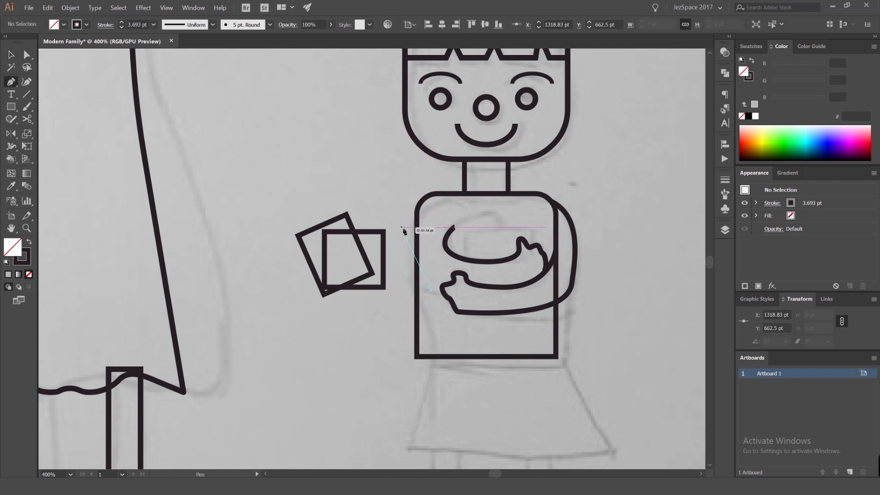
drag(407, 186, 405, 186)
click(449, 193)
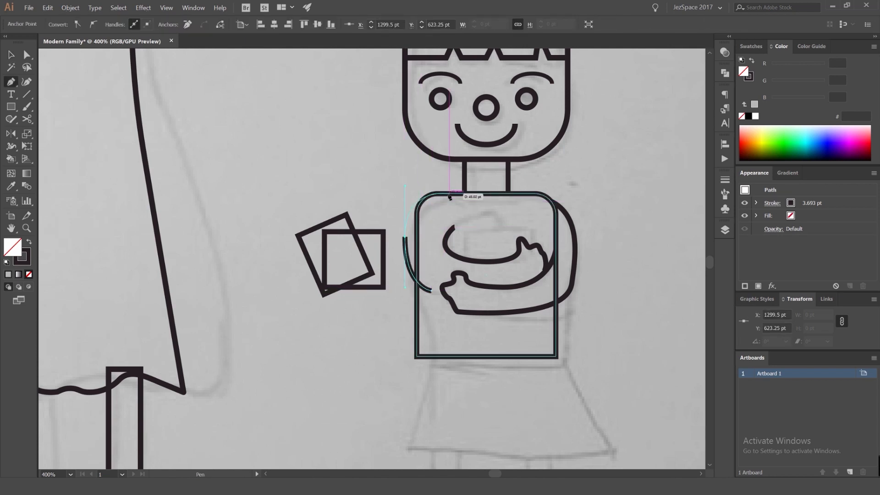
key(v)
click(422, 185)
- Move the left arm curve's lower end point to meet the outline of the lower hand
scroll(451, 282, up, 1)
key(a)
drag(422, 294, 438, 296)
click(383, 282)
scroll(381, 222, down, 2)
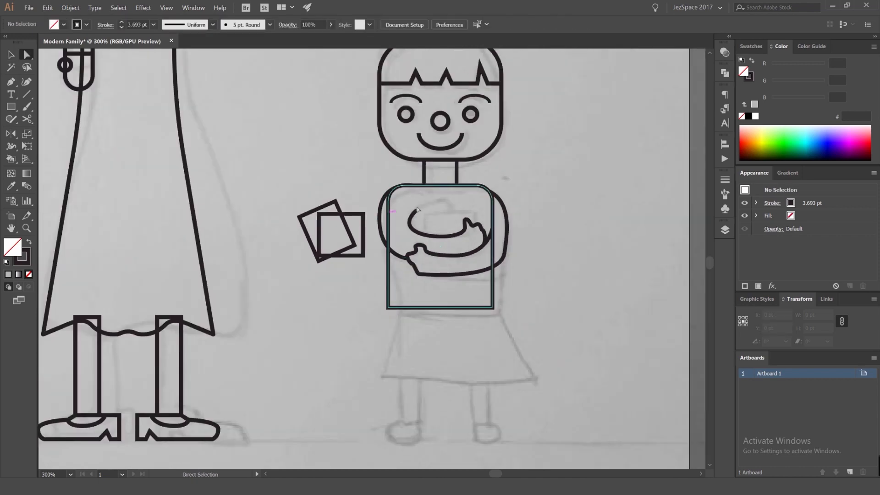
- Adjust the end of the upper hand's outline where it meets the lower forearm
key(v)
scroll(556, 204, down, 4)
scroll(550, 201, up, 8)
scroll(556, 196, up, 1)
key(a)
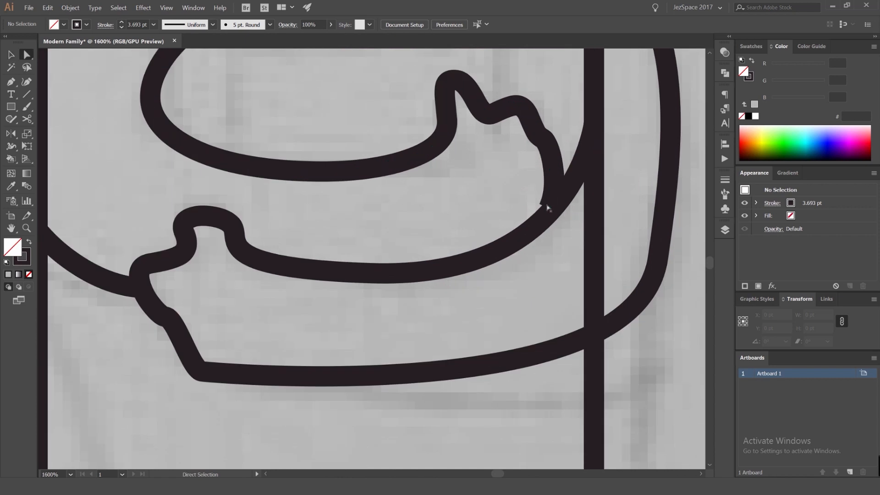
drag(547, 203, 431, 220)
click(506, 199)
scroll(494, 199, down, 4)
key(v)
scroll(493, 203, down, 3)
key(ctrl+z)
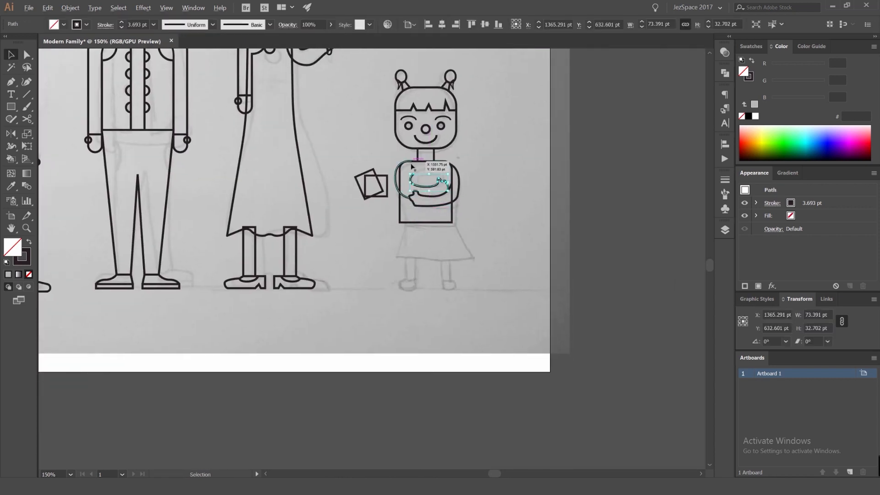
- Move the grouped rectangles back onto the torso over the folded arms
scroll(411, 164, up, 3)
click(412, 164)
drag(344, 196, 470, 192)
scroll(474, 196, up, 1)
click(622, 152)
scroll(622, 152, down, 4)
drag(581, 143, 465, 165)
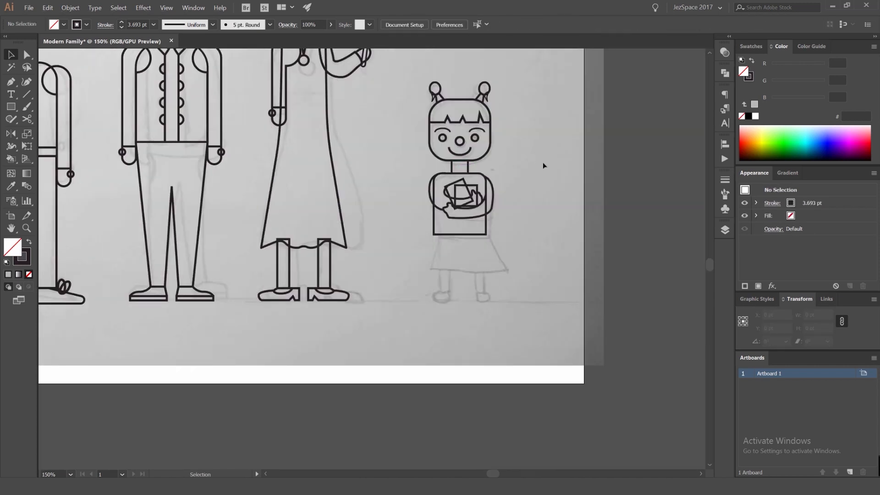
- Draw a skirt rectangle of about 101 × 72 pt beneath the torso, matching the torso's width and stroke
scroll(499, 252, up, 2)
drag(398, 254, 358, 212)
key(m)
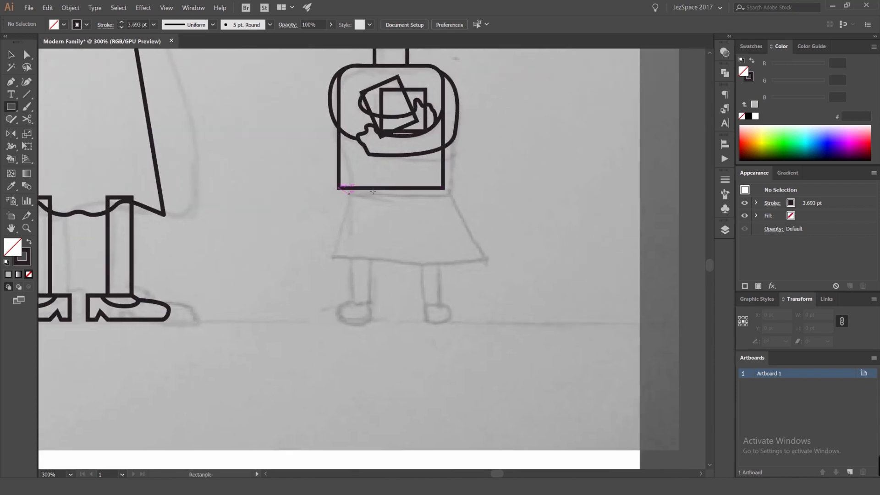
mouse_move(390, 188)
mouse_down()
mouse_move(464, 202)
mouse_move(457, 216)
mouse_up()
key(v)
click(444, 205)
drag(392, 218, 392, 262)
drag(463, 224, 443, 225)
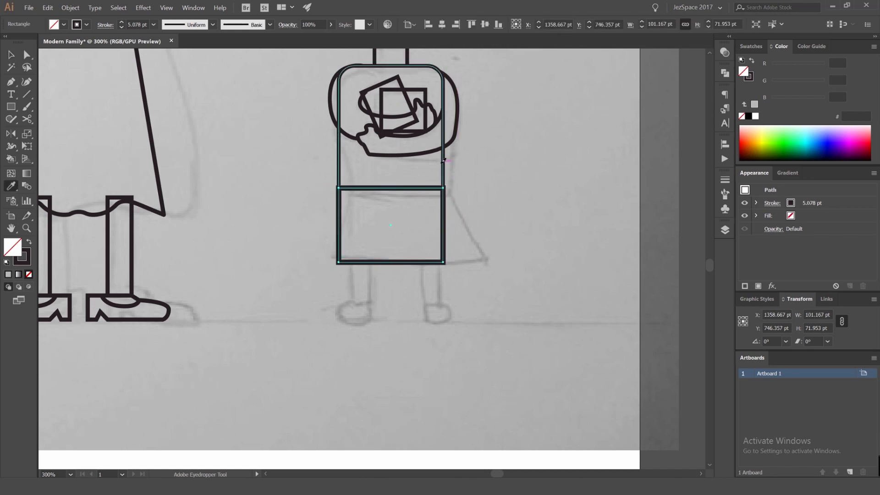
click(469, 206)
click(444, 260)
click(459, 266)
click(433, 262)
drag(443, 262, 482, 260)
key(a)
click(447, 267)
key(ctrl+z)
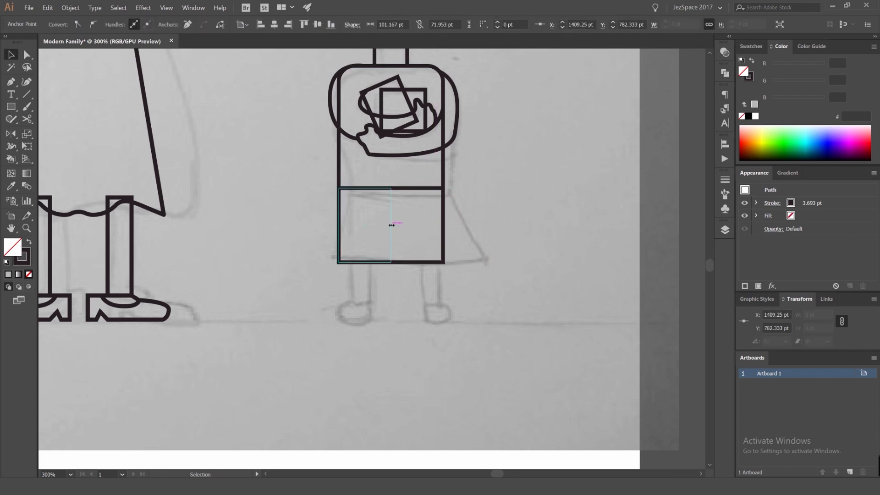
- Narrow the skirt rectangle to its left half and pull its lower-left corner outward to flare the hem
key(ctrl+z)
drag(339, 263, 307, 262)
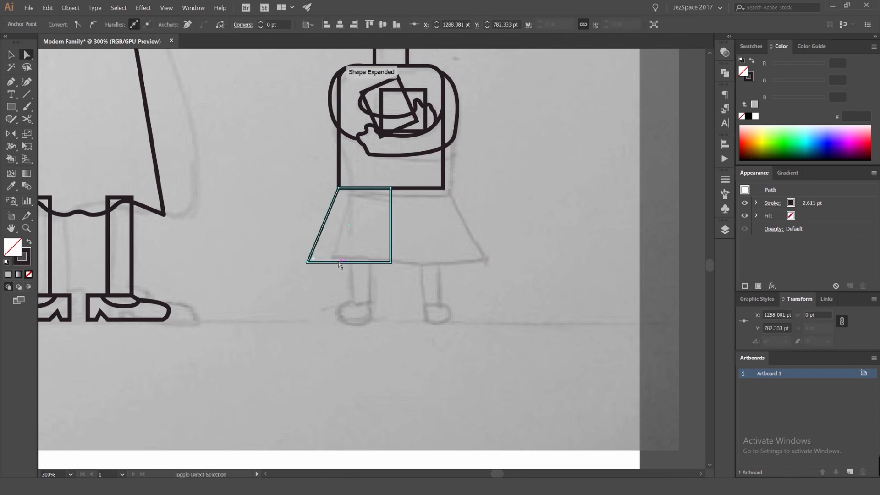
- Mirror a copy of the half skirt across its inner vertical edge and unite both halves into one shape
key(o)
alt+click(391, 188)
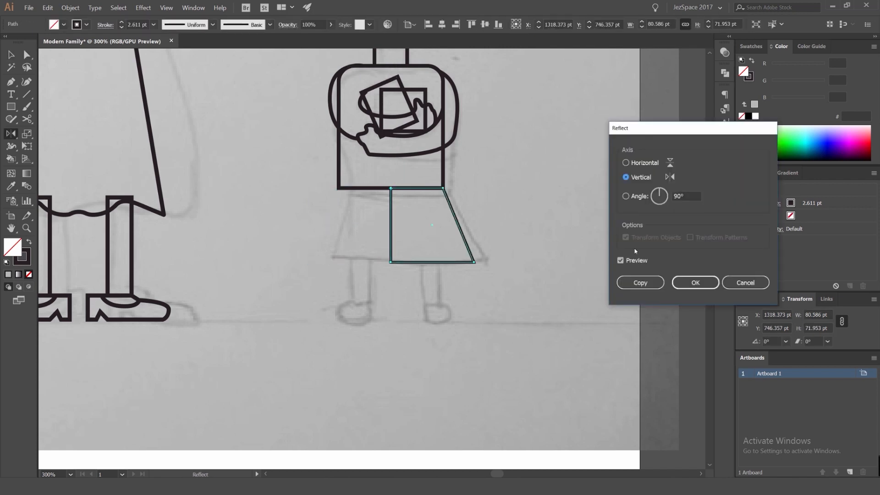
click(639, 282)
key(v)
click(453, 191)
drag(452, 191, 380, 215)
click(725, 77)
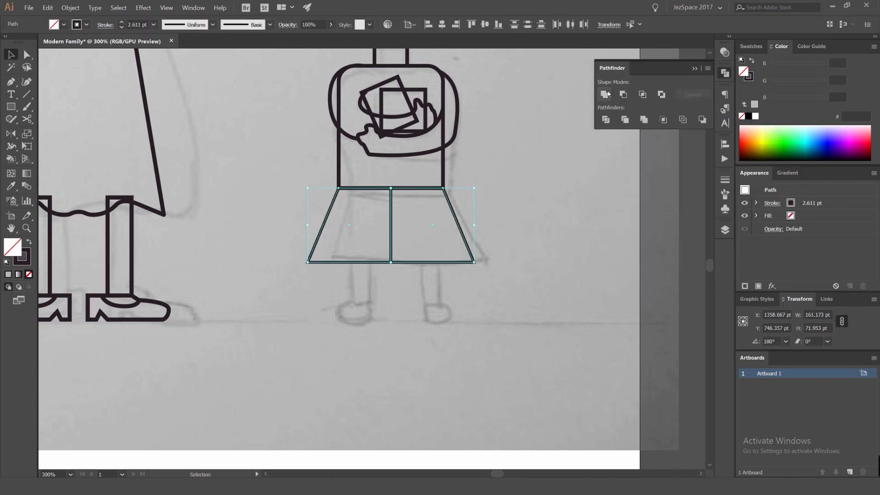
click(603, 92)
click(339, 298)
- Draw a narrow rectangle for the girl's first leg, running from the skirt hem down to the sketched foot
key(m)
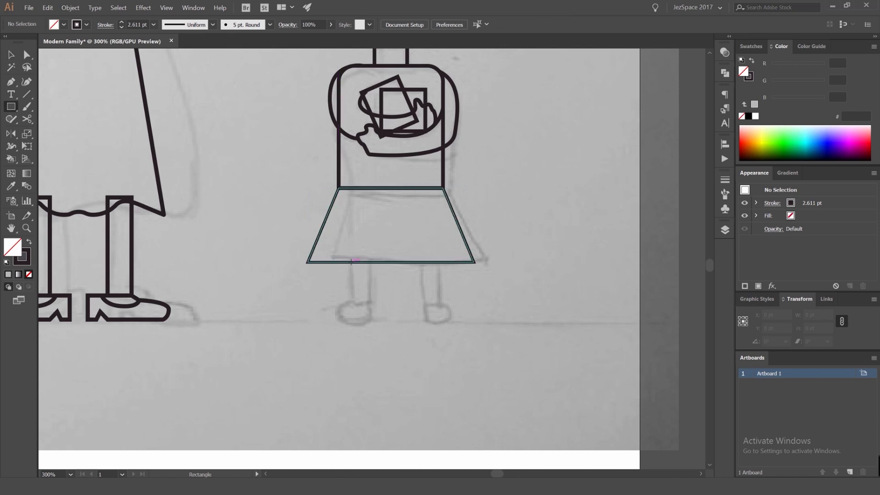
drag(347, 262, 366, 285)
key(v)
scroll(387, 295, up, 1)
click(387, 297)
- Draw a 22.5 pt circle as the shoe at the lower end of the leg
scroll(357, 283, up, 1)
scroll(354, 330, up, 1)
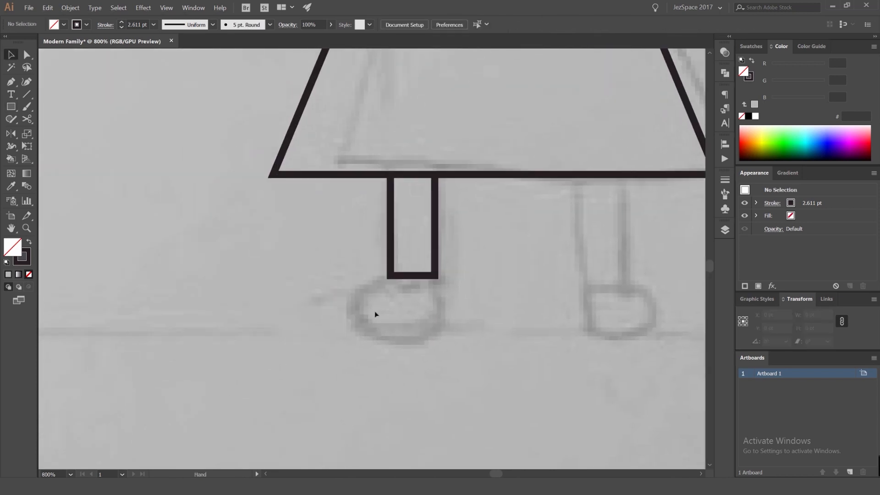
mouse_move(428, 328)
mouse_down()
mouse_move(439, 343)
mouse_move(439, 335)
mouse_up()
key(ctrl+z)
key(v)
click(470, 314)
drag(433, 297, 439, 297)
- Try stretching the shoe circle's outer side away from the leg to follow the sketched foot
key(a)
drag(381, 304, 350, 305)
click(475, 298)
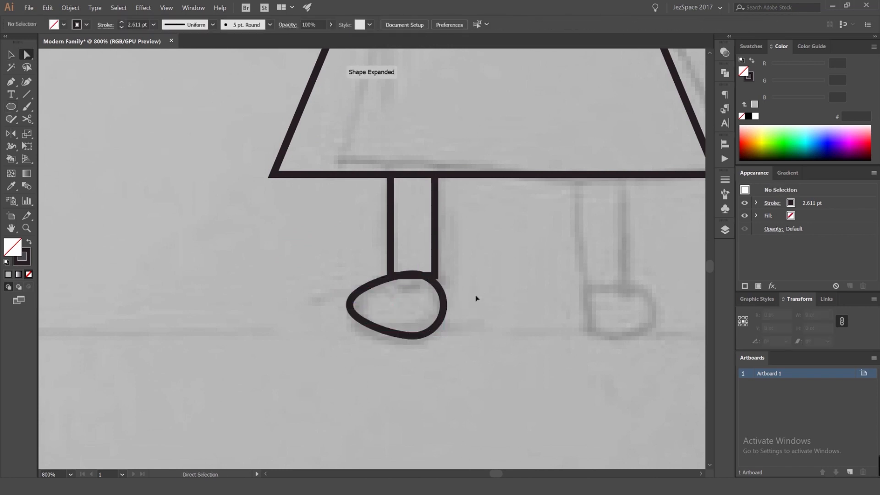
key(ctrl+z)
click(456, 291)
key(v)
drag(439, 292, 367, 292)
key(ctrl+z)
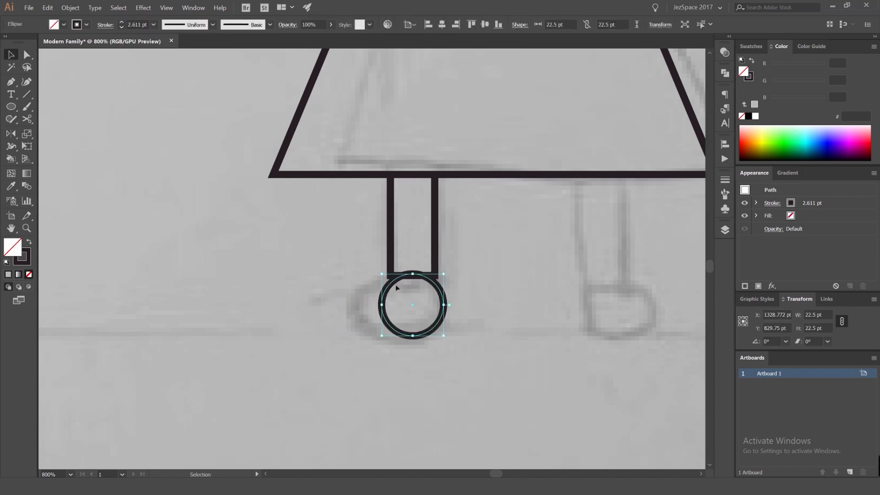
- Widen the shoe circle symmetrically into an ellipse of about 31 × 22.5 pt
scroll(391, 296, up, 1)
key(c)
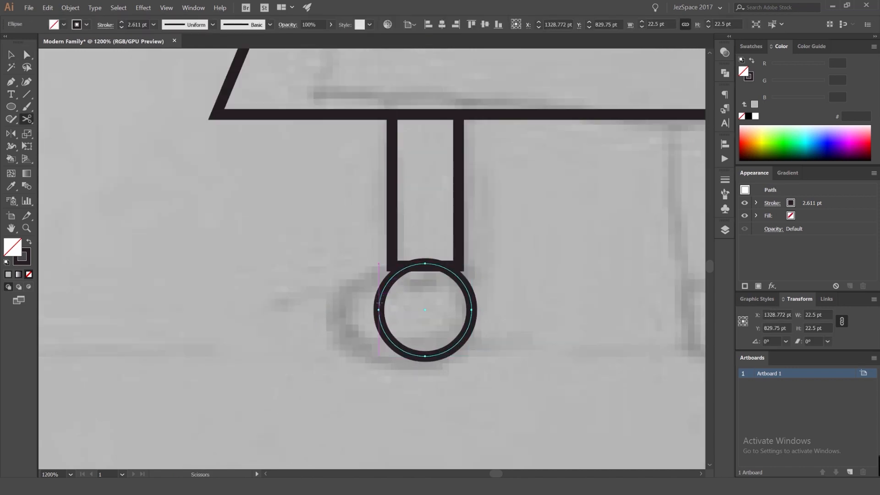
key(v)
drag(472, 310, 483, 288)
click(519, 301)
click(548, 277)
scroll(540, 273, down, 3)
drag(538, 272, 438, 290)
scroll(438, 290, down, 2)
scroll(438, 292, down, 2)
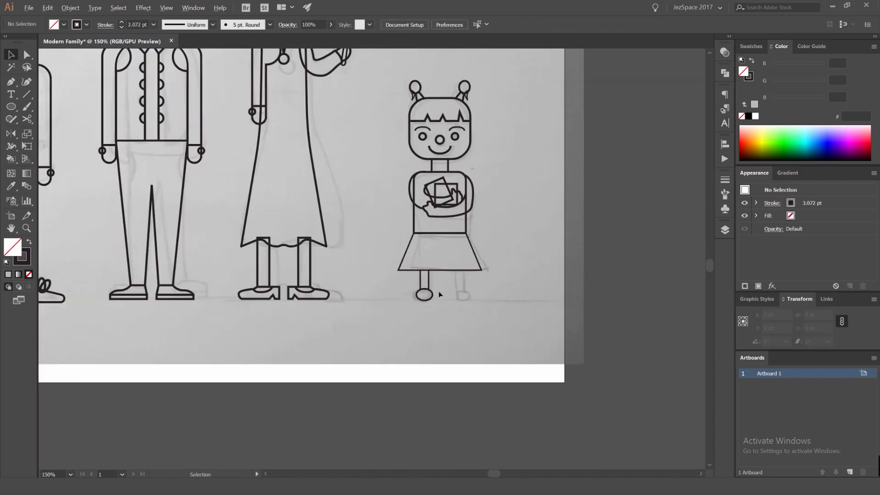
scroll(444, 294, up, 5)
- Replace the shoe ellipse with a rectangle about 35 pt wide and fully round its two outer corners
click(471, 277)
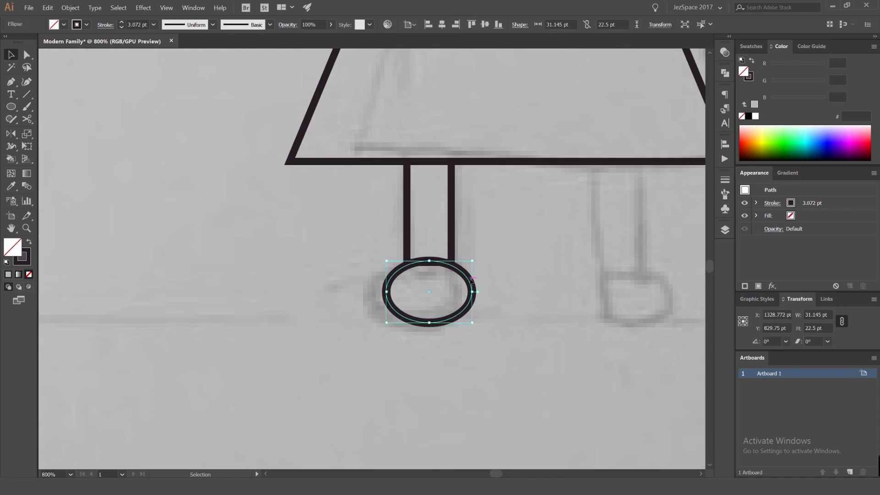
key(Delete)
key(m)
drag(451, 262, 355, 318)
key(a)
drag(359, 268, 449, 276)
key(v)
click(346, 258)
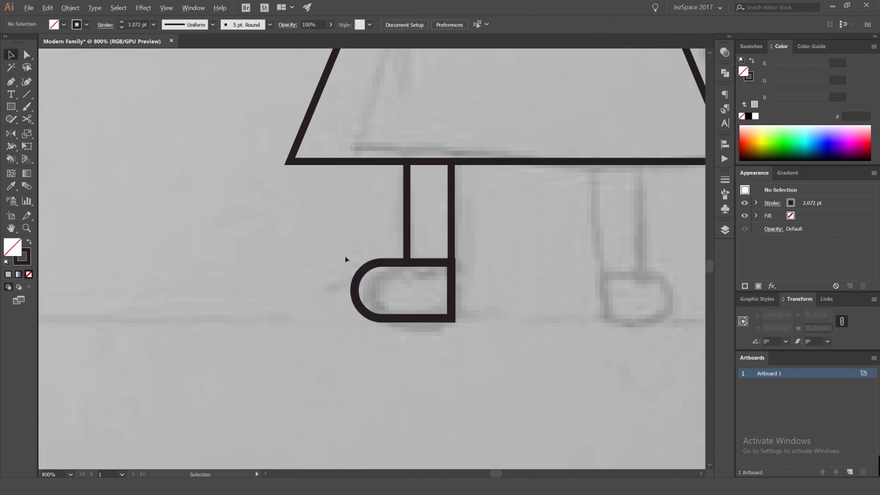
- Mirror a copy of the leg and shoe about the midpoint of the skirt hem to make the second leg
scroll(345, 258, down, 4)
scroll(391, 255, up, 3)
drag(363, 274, 320, 238)
key(o)
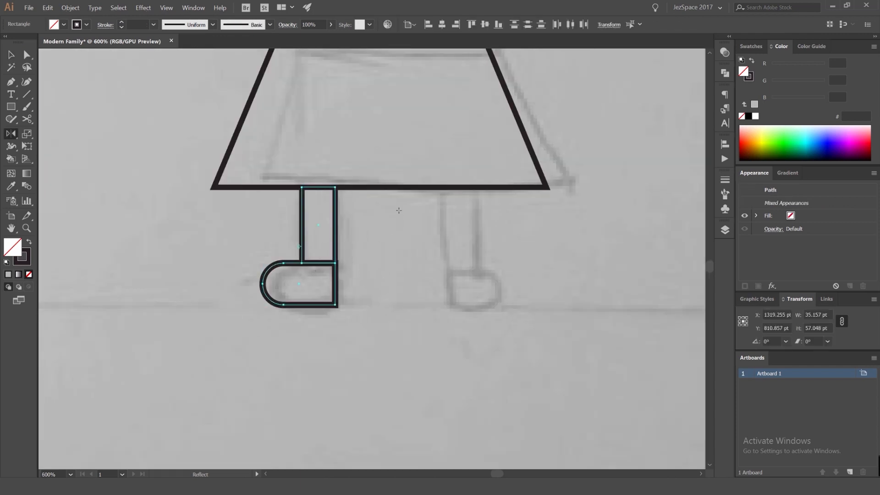
scroll(399, 185, down, 1)
alt+click(388, 186)
click(622, 282)
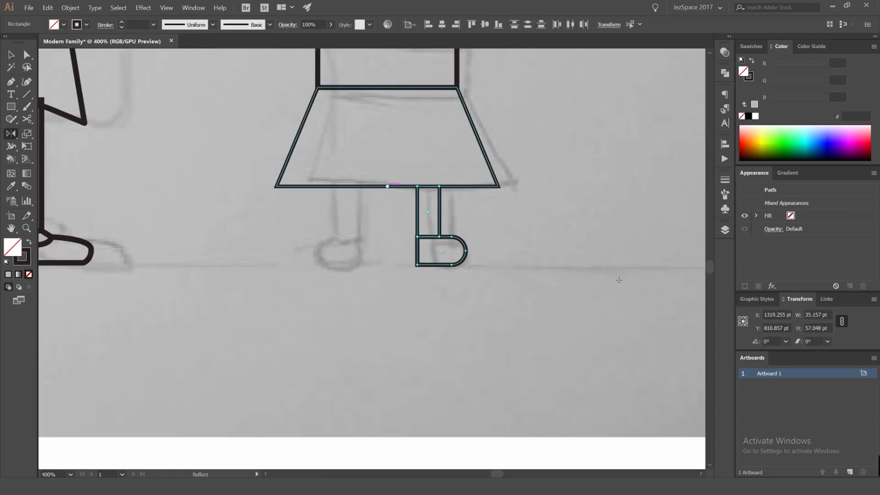
key(v)
click(566, 275)
- Set the stroke of the girl's entire artwork to 4 pt
scroll(566, 275, down, 3)
drag(574, 234, 519, 275)
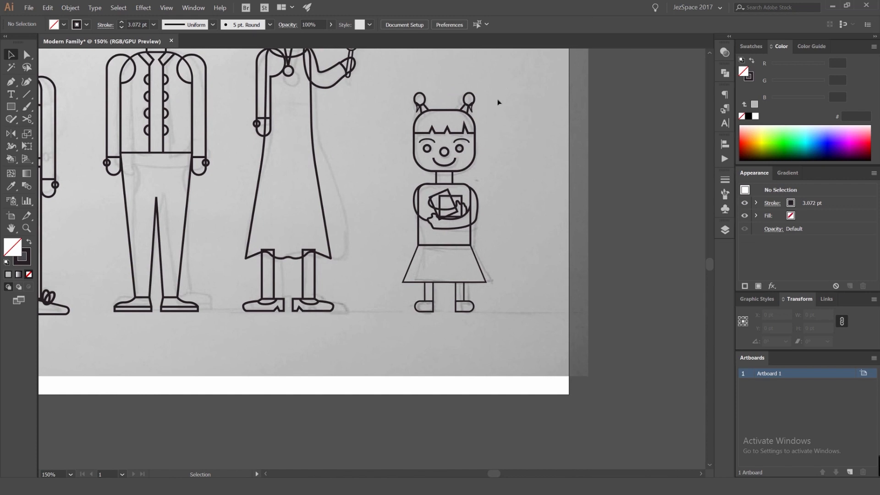
drag(498, 101, 383, 344)
text(4)
key(Return)
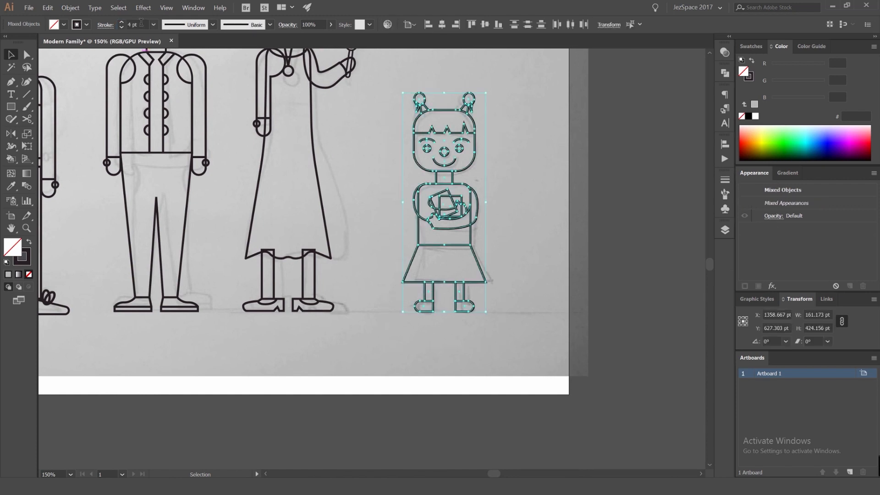
click(523, 93)
scroll(506, 132, down, 3)
scroll(508, 134, up, 1)
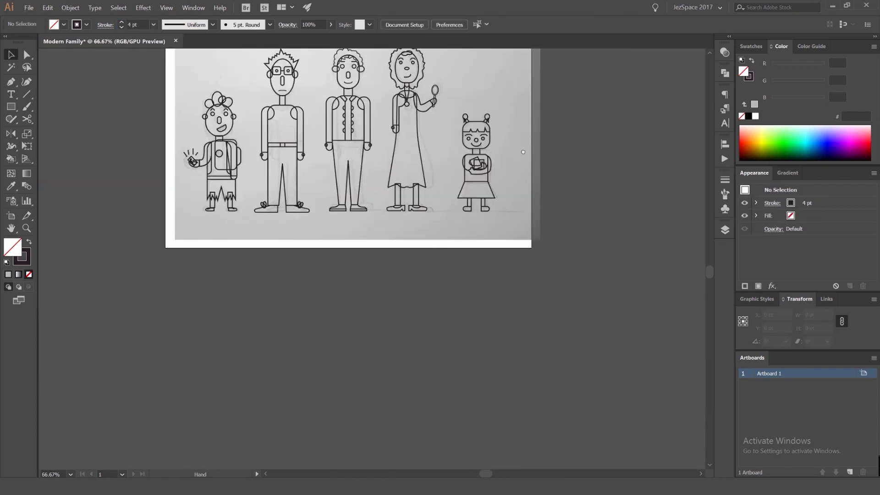
drag(510, 124, 540, 178)
click(725, 229)
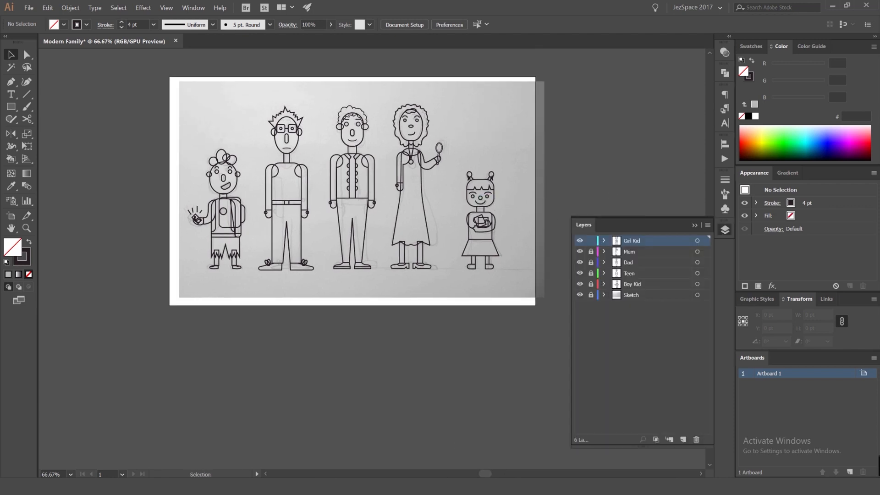
key(alt+Tab)
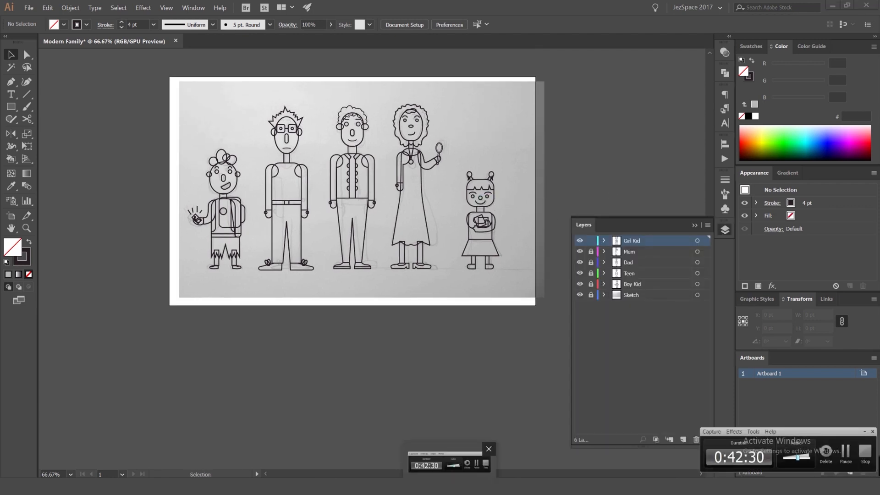
key(alt+Tab)
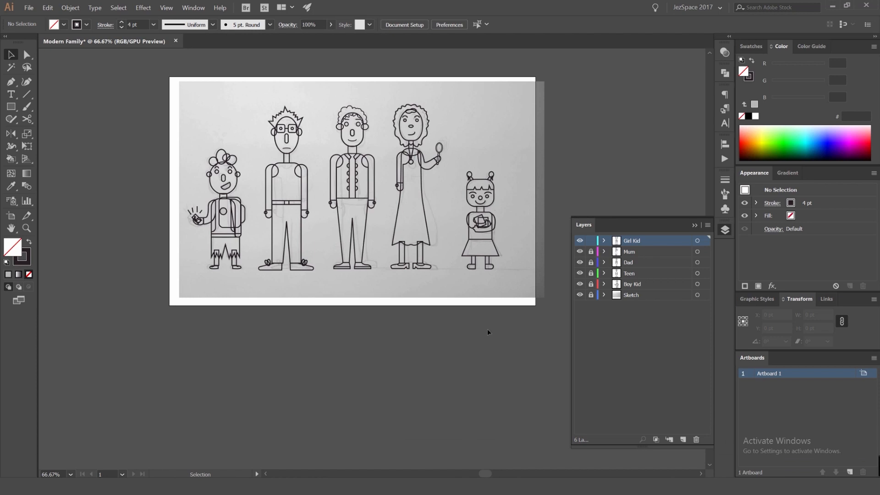
key(alt+Tab)
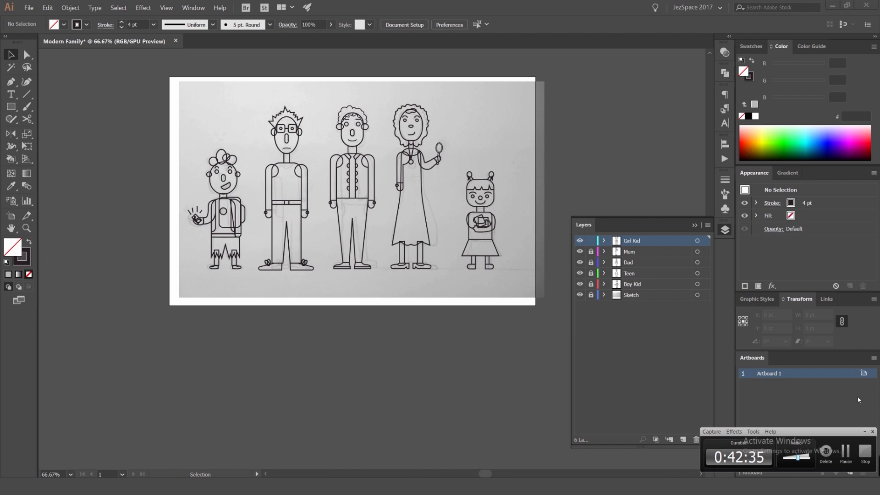
click(848, 453)
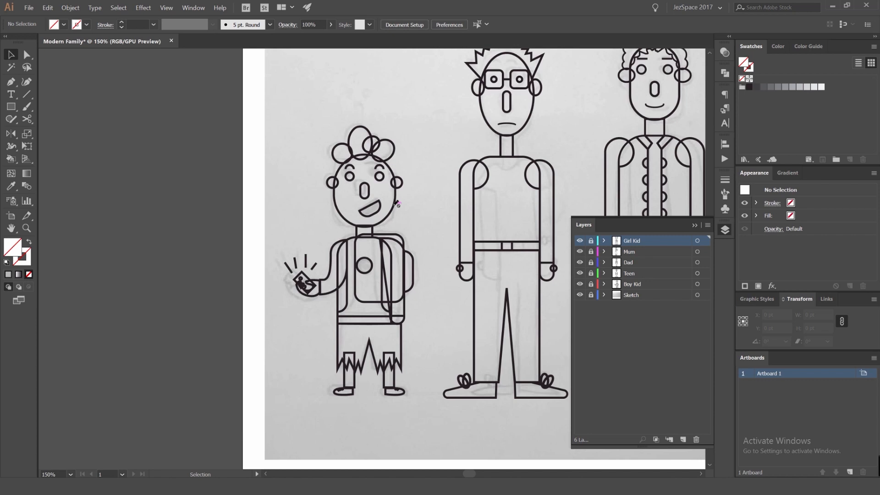
- Compare the boy's outlines with the pencil sketch by hiding and reshowing the Boy Kid layer
scroll(397, 203, up, 1)
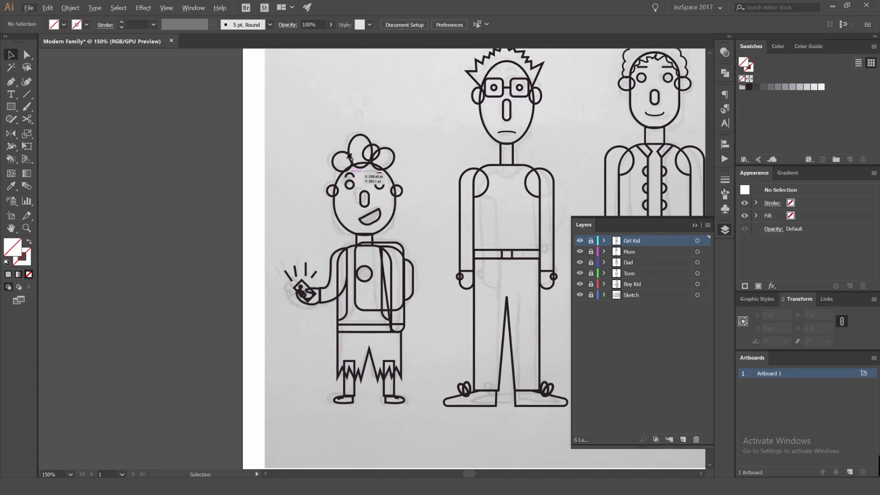
scroll(365, 187, up, 1)
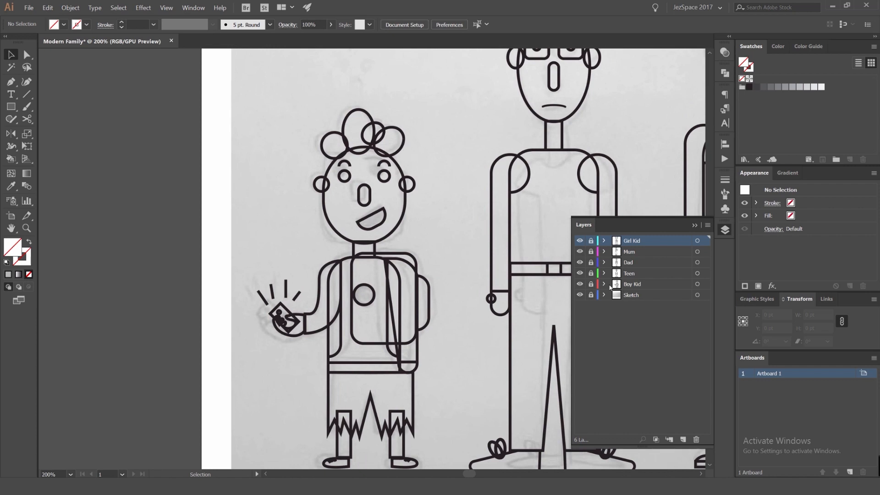
click(580, 284)
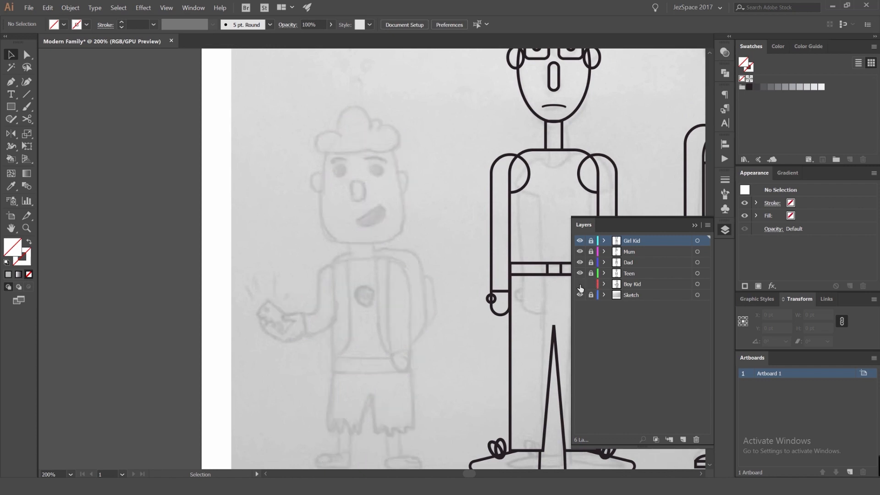
click(580, 284)
click(724, 230)
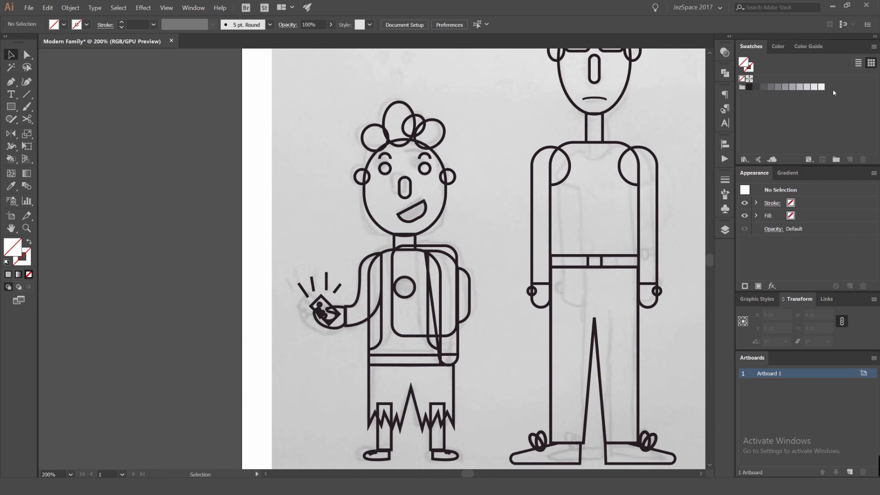
- Unite the boy's four hair ellipses into one shape and swap its dark stroke to a solid fill
scroll(426, 116, up, 1)
drag(472, 102, 360, 136)
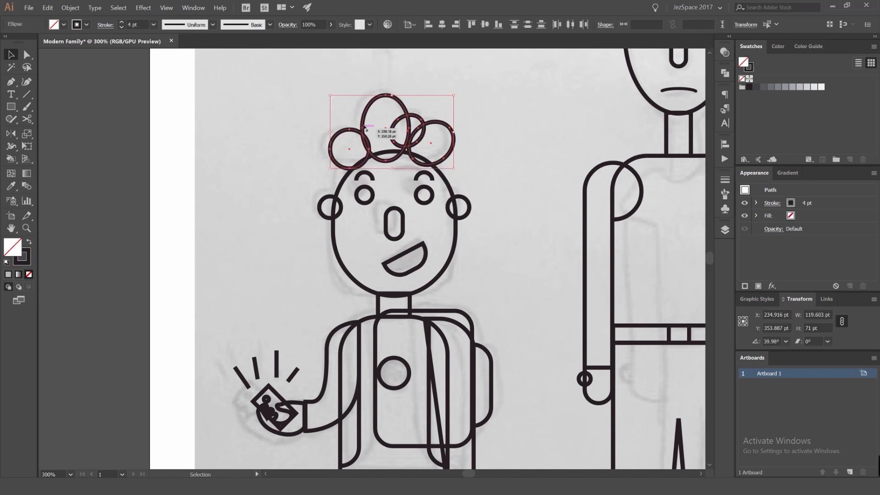
scroll(353, 124, up, 1)
scroll(425, 119, up, 1)
click(724, 73)
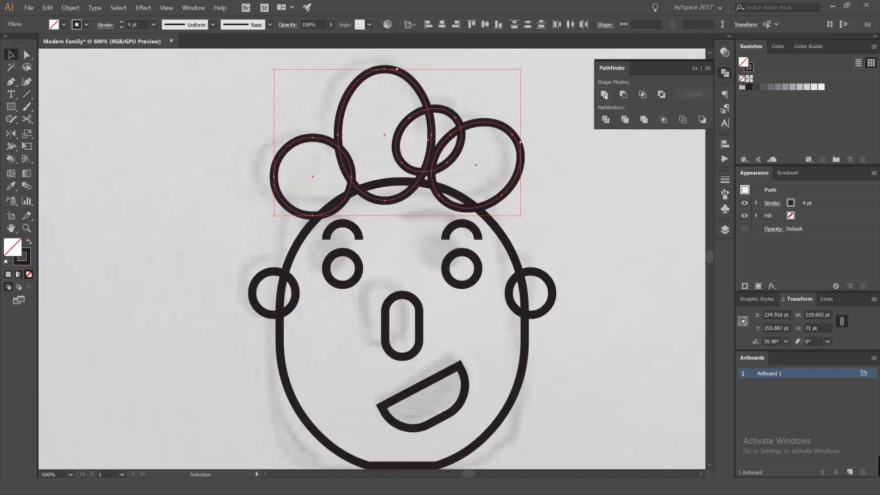
click(604, 95)
key(shift+x)
click(507, 108)
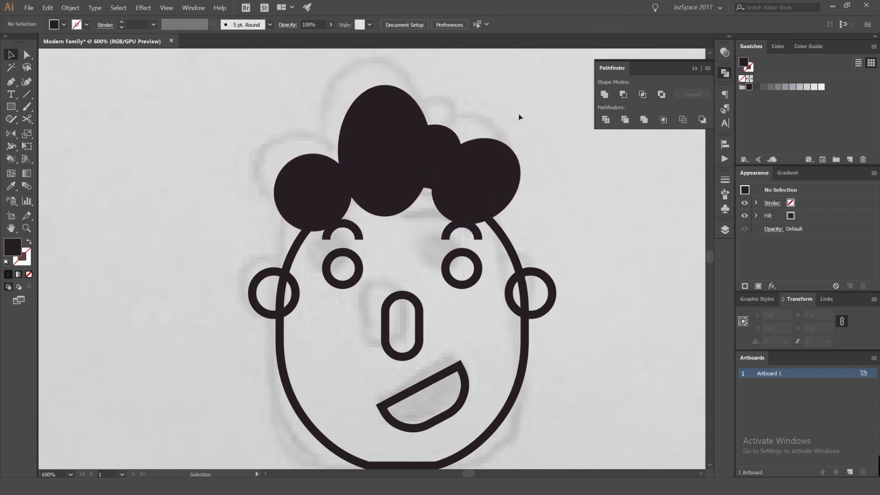
drag(494, 160, 492, 132)
click(485, 141)
click(522, 92)
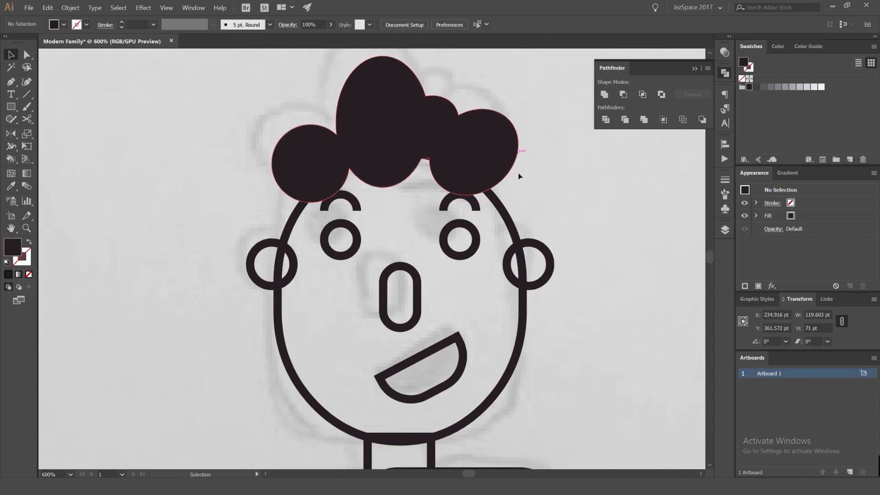
- Fill the boy's head with the dark grey swatch next to black and remove its stroke
drag(508, 199, 496, 149)
click(488, 156)
click(756, 88)
key(ctrl+z)
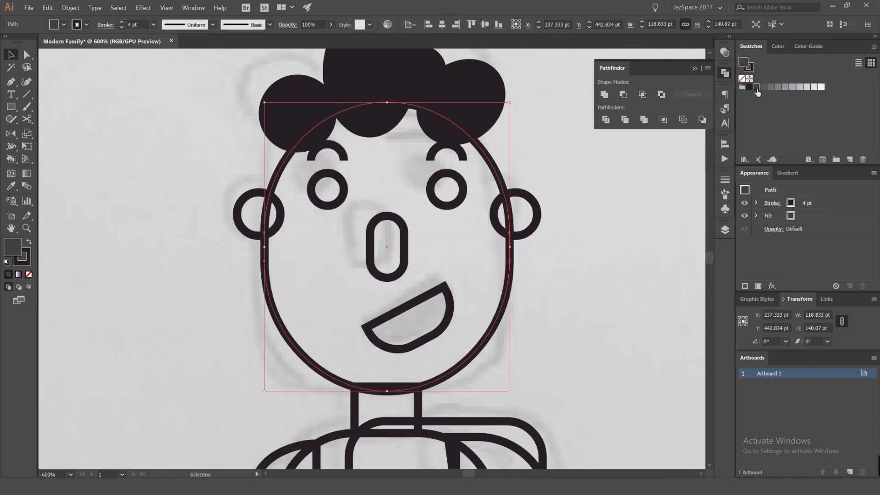
scroll(689, 136, down, 2)
drag(686, 137, 666, 141)
click(758, 88)
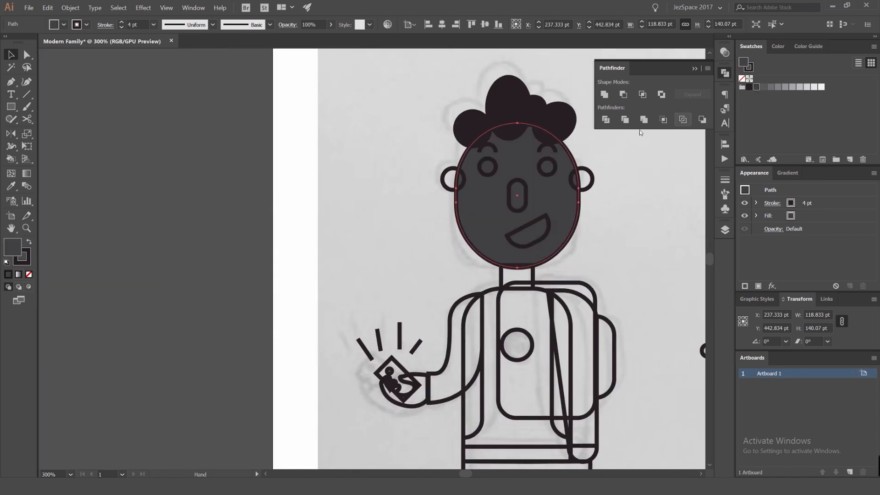
scroll(639, 131, up, 2)
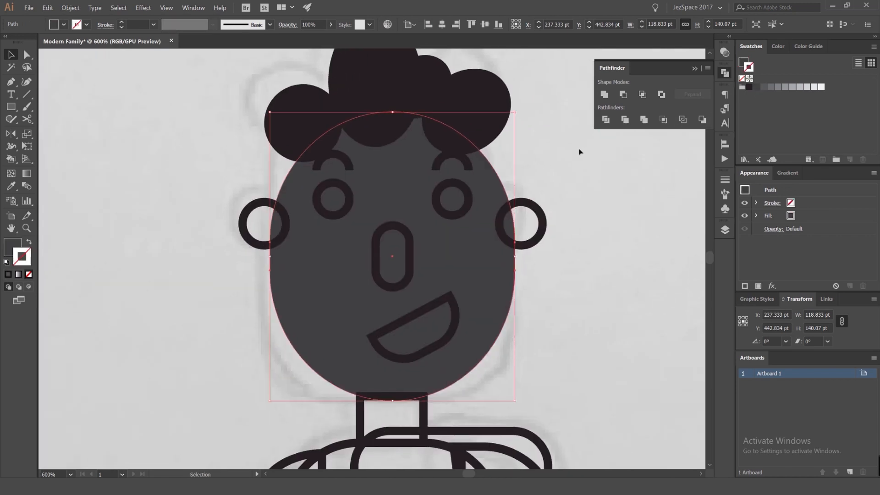
- Swap both of the boy's ears from stroke to fill and colour them a mid grey
click(530, 214)
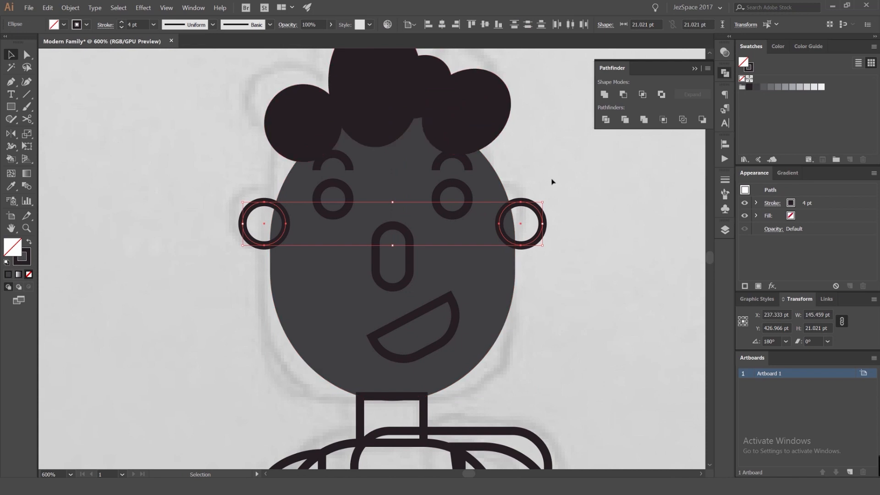
key(shift+x)
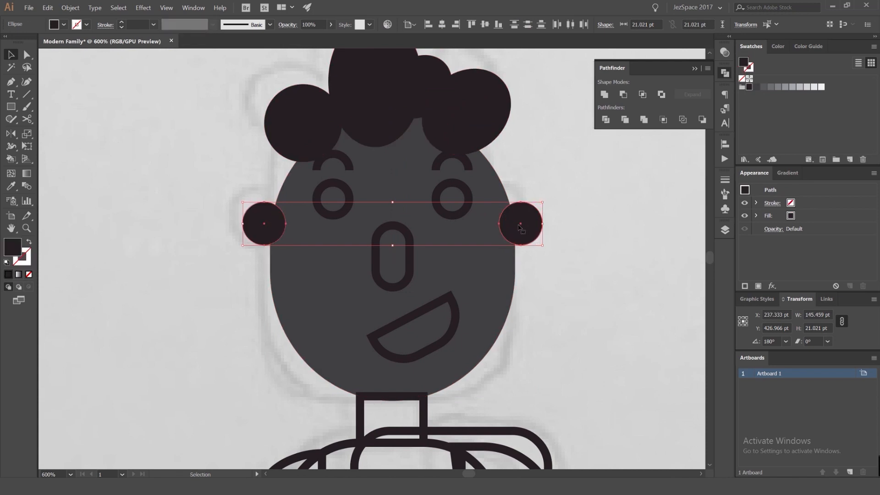
click(770, 87)
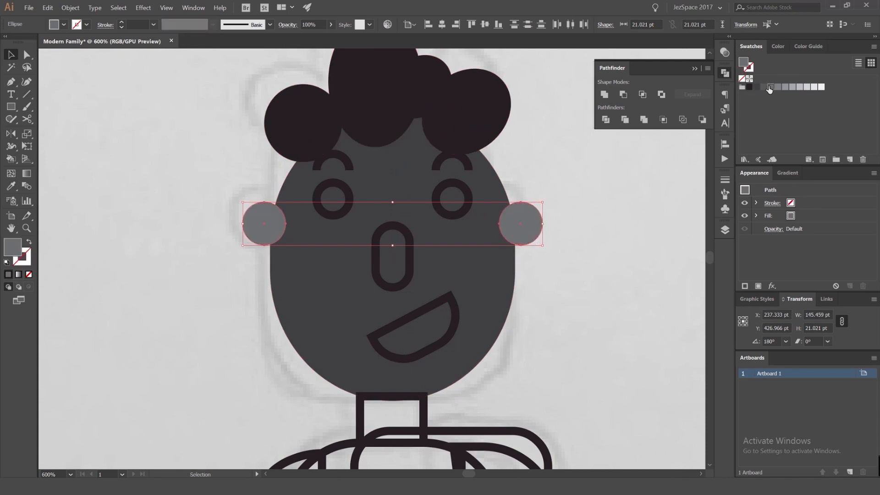
click(777, 87)
click(784, 87)
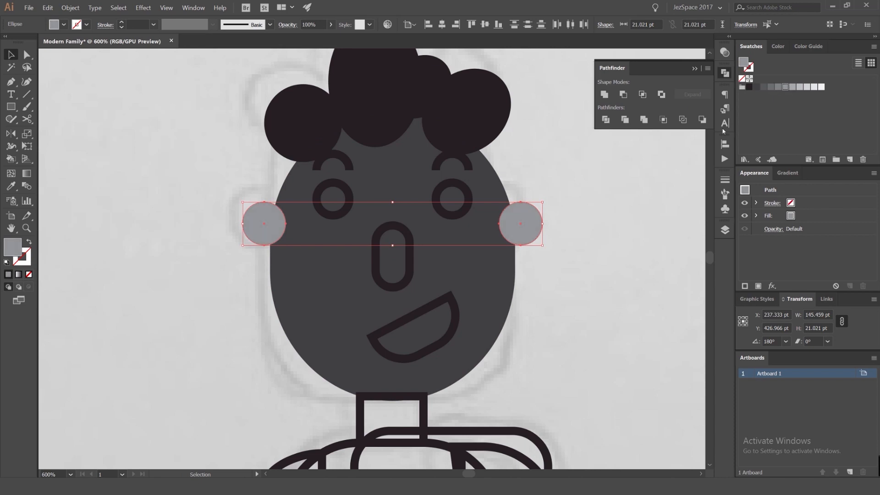
- Recolour the boy's head with the mid grey swatch
click(498, 183)
click(806, 87)
click(791, 87)
click(785, 87)
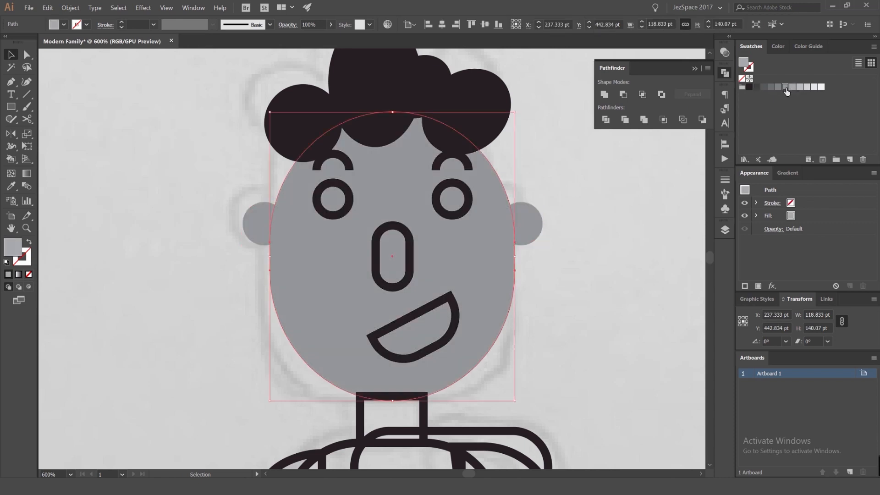
click(588, 190)
- Recolour both of the boy's ears one swatch darker than his head
click(520, 224)
shift+click(280, 222)
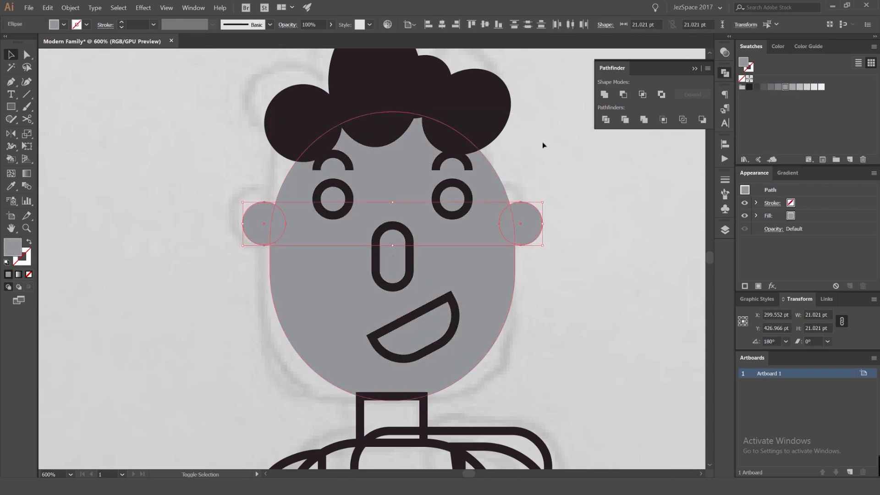
click(778, 87)
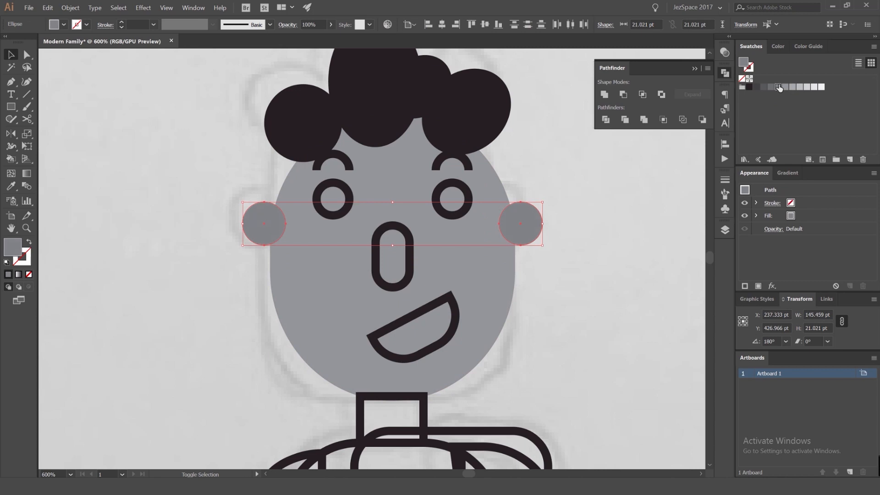
click(614, 204)
- Send both of the boy's ears to the back so they sit behind his head
scroll(528, 232, up, 2)
drag(531, 218, 522, 228)
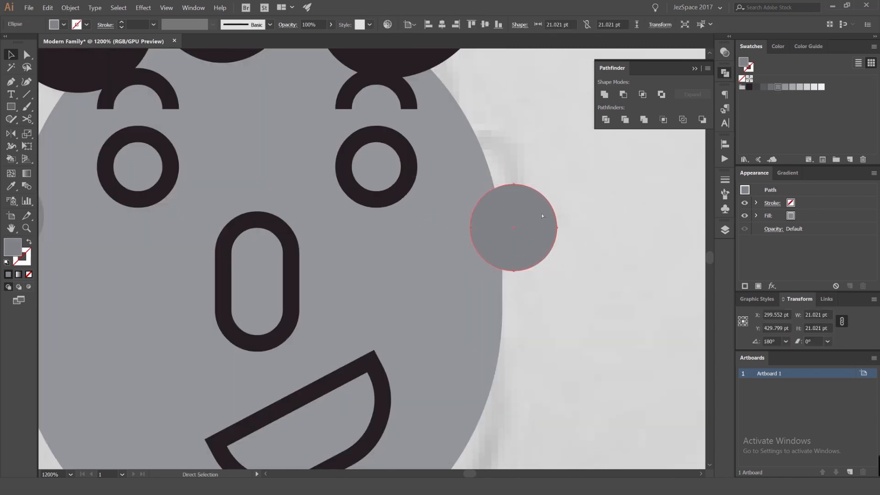
key(ctrl+z)
scroll(564, 204, down, 1)
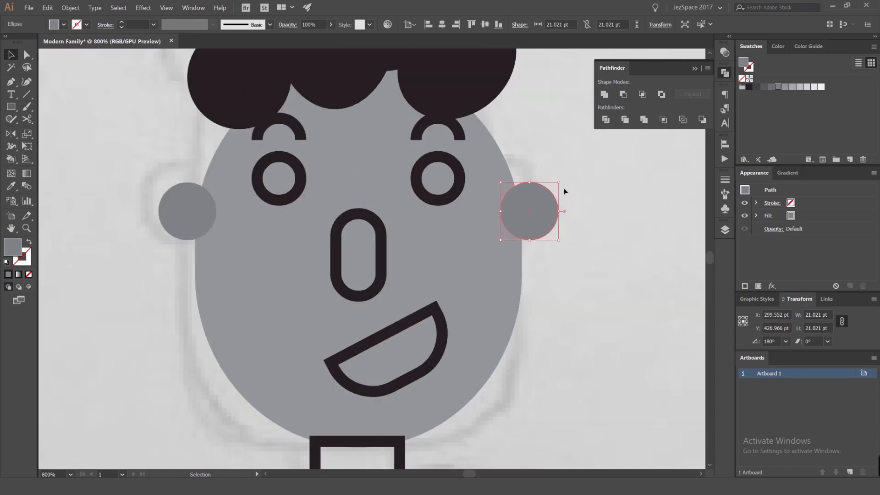
shift+click(181, 198)
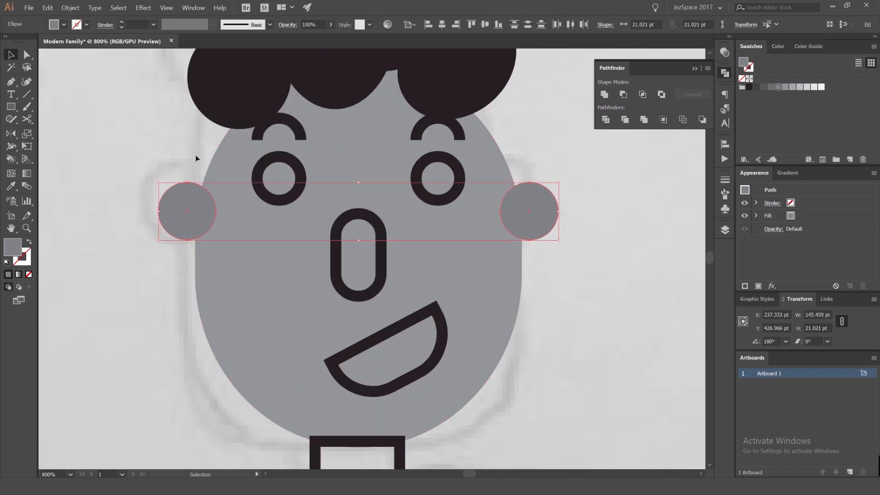
click(70, 7)
mouse_move(80, 27)
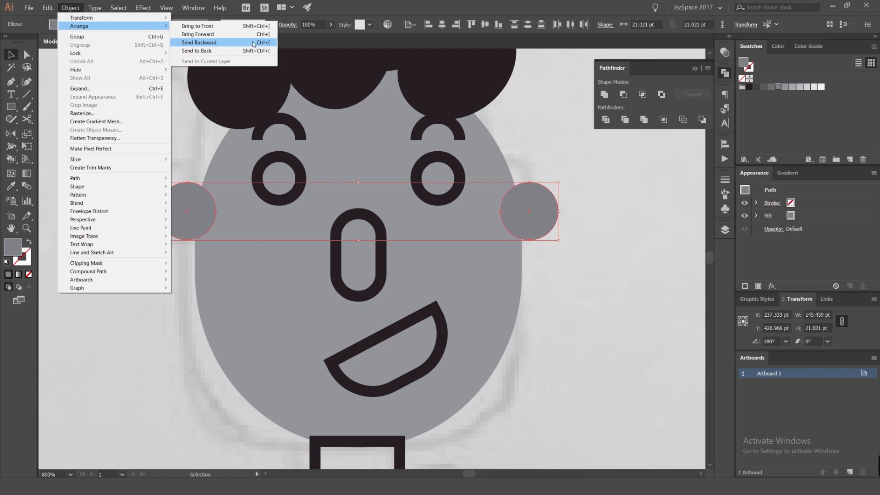
click(227, 52)
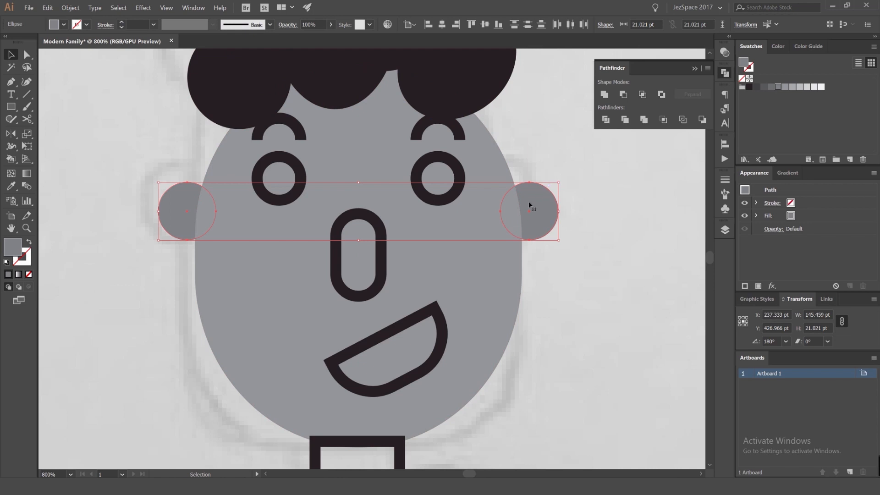
drag(482, 198, 415, 202)
key(ctrl+z)
click(584, 178)
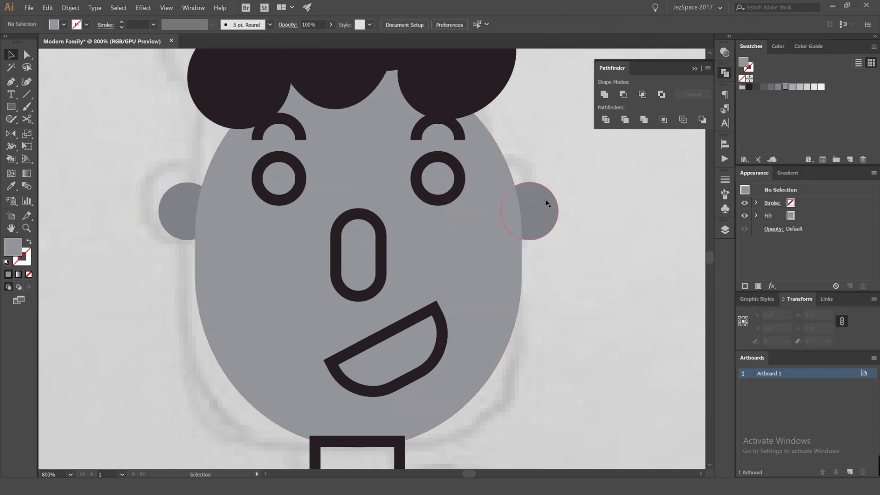
click(547, 203)
click(70, 8)
mouse_move(162, 27)
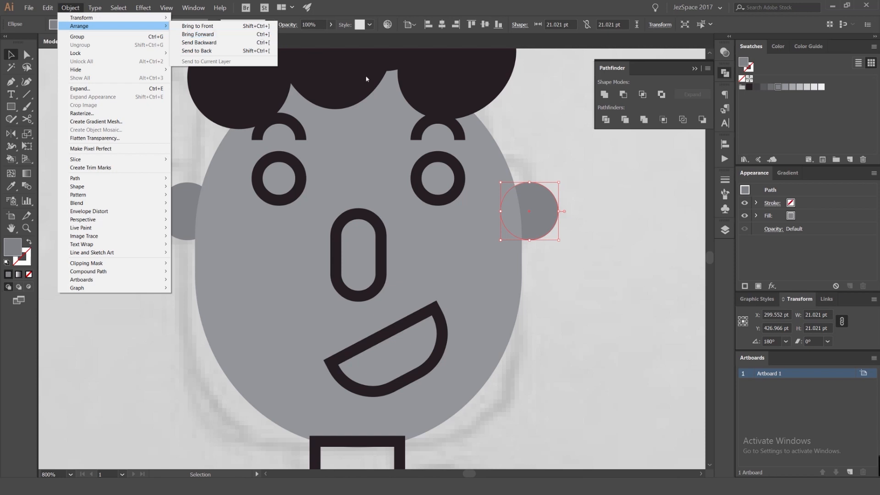
click(538, 135)
- Swap both of the boy's eyes from stroke to fill and colour them light grey
scroll(438, 193, down, 3)
scroll(446, 189, up, 4)
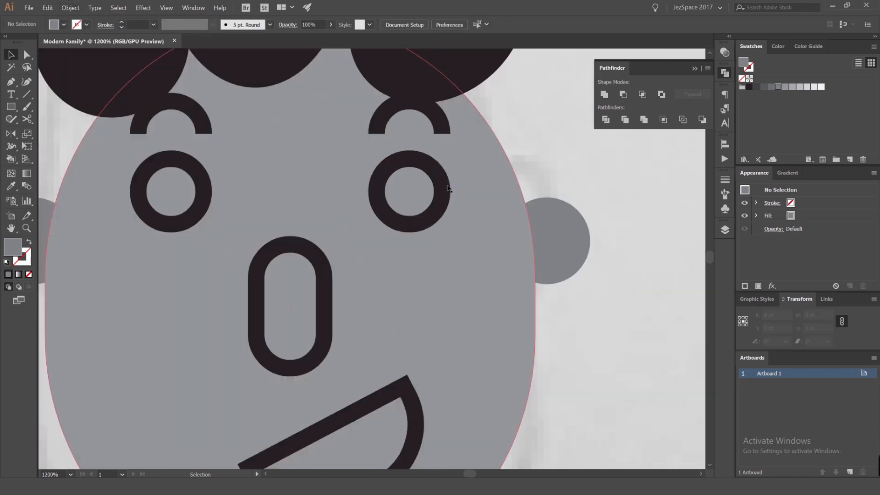
click(204, 190)
shift+click(444, 189)
key(shift+x)
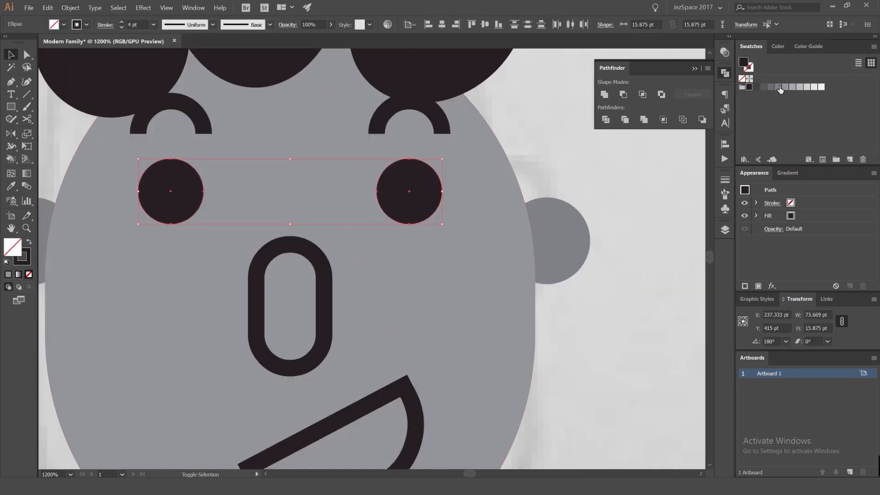
click(777, 87)
click(792, 87)
click(800, 87)
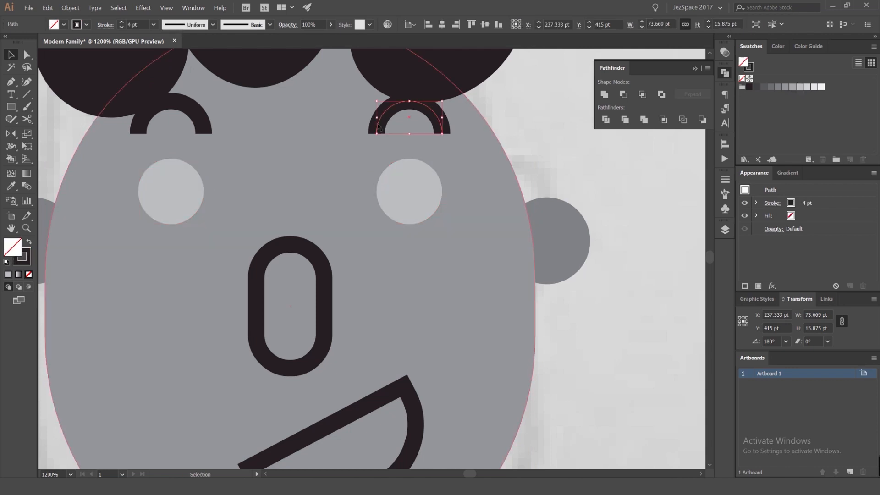
- Colour the strokes of both eyebrows a very light grey, leaving them without a fill
click(201, 120)
click(799, 87)
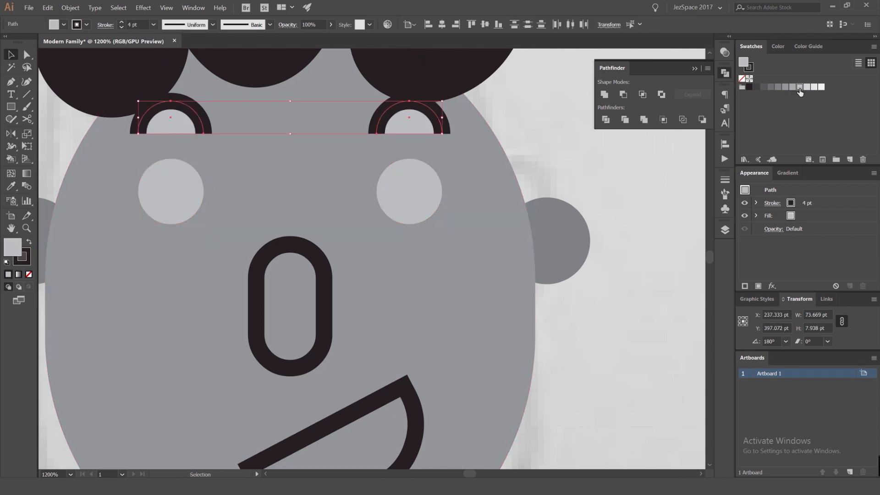
key(ctrl+z)
key(x)
click(807, 87)
- Move both eyebrows down 4 pt in total, closer to the eyes
key(shift+Down)
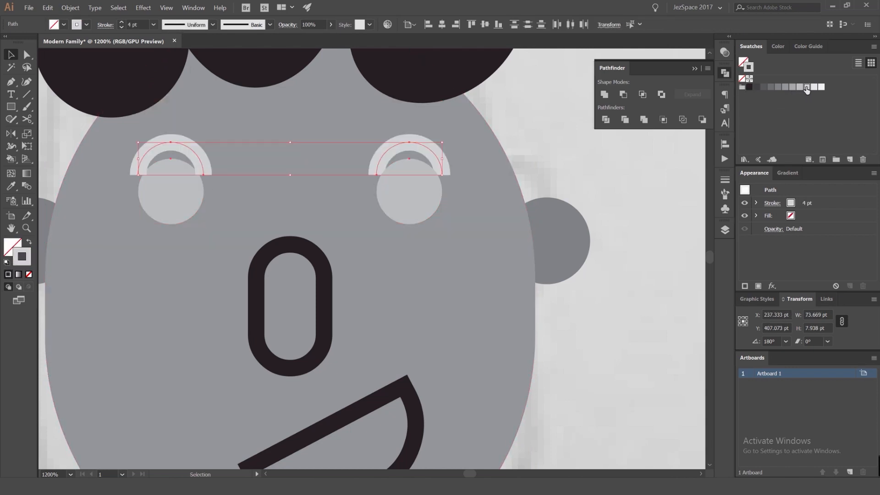
key(Up)
key(Up)
key(Up)
key(Up)
key(Up)
key(Up)
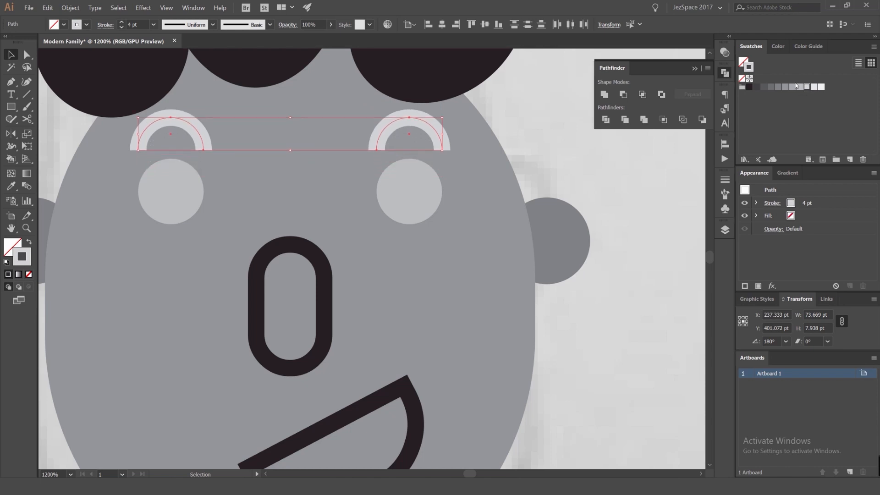
- Move the eyes and eyebrows down together by 2 pt
shift+click(424, 180)
shift+click(189, 177)
key(Down)
key(Down)
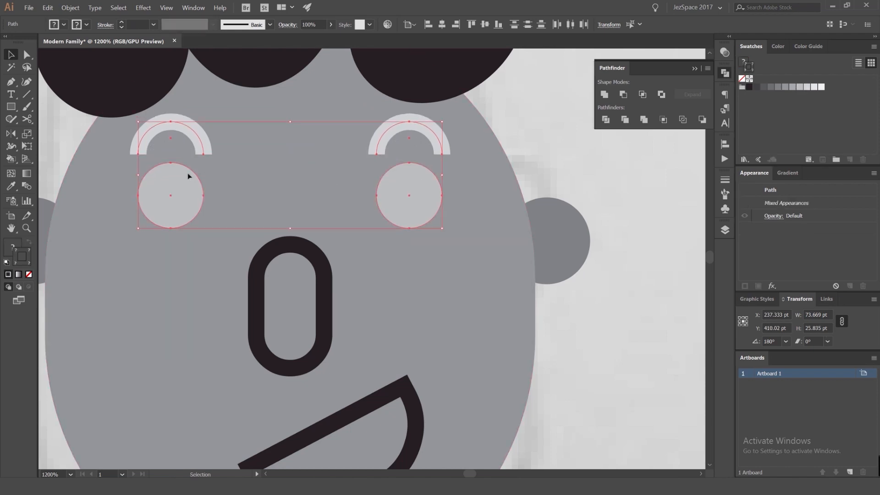
click(471, 186)
- Fill both of the boy's eyes with black and leave them without a stroke
click(409, 201)
shift+click(177, 210)
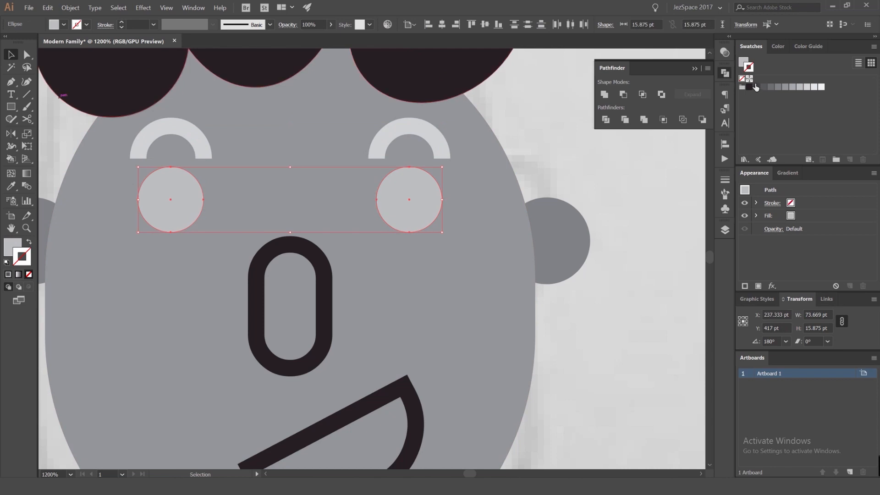
click(749, 88)
click(741, 78)
key(x)
click(749, 87)
key(ctrl+shift+a)
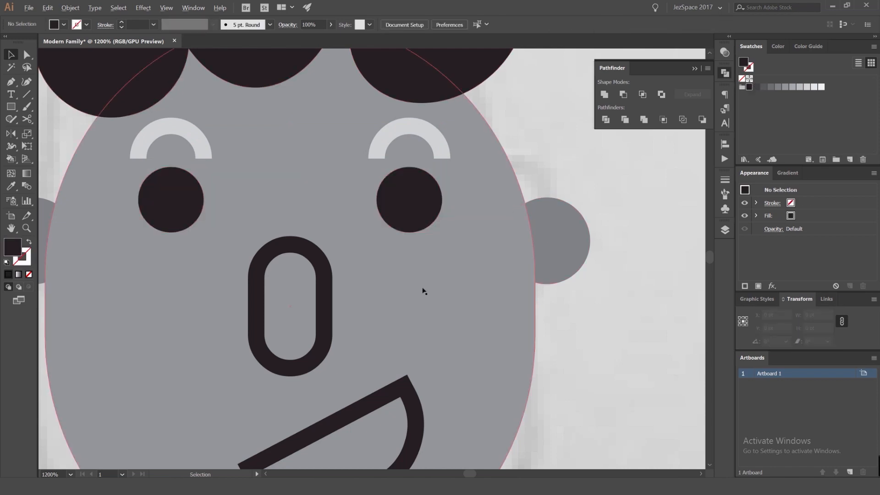
- Swap the boy's nose from stroke to fill and colour it one swatch lighter than the face
key(ctrl+minus)
key(ctrl+minus)
drag(333, 269, 347, 192)
click(360, 190)
key(shift+x)
click(791, 87)
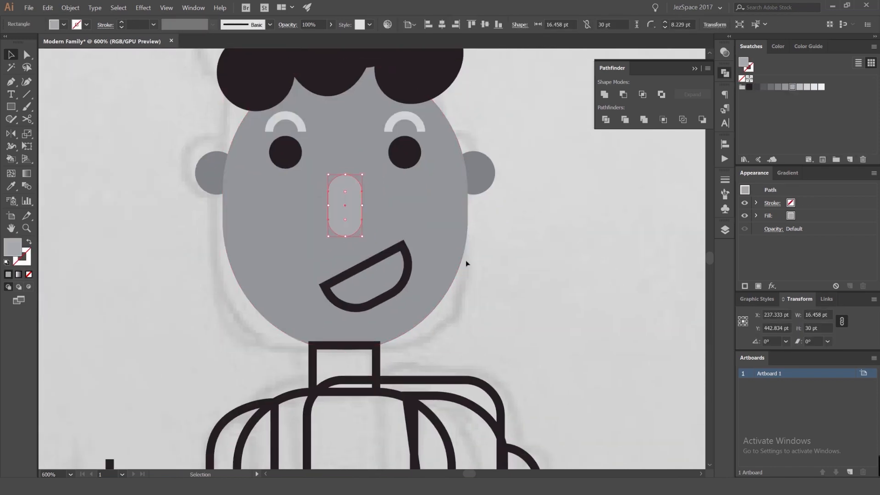
- Fill the boy's mouth with very light grey and remove its dark stroke
click(396, 251)
click(807, 88)
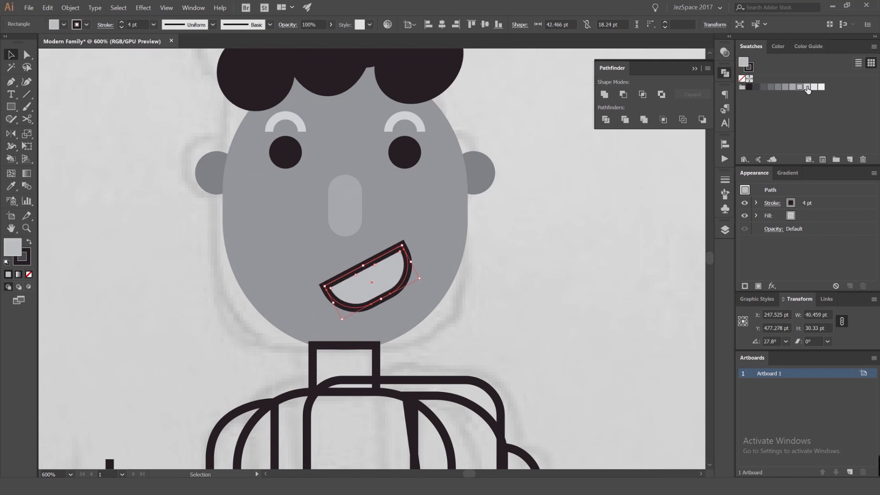
key(x)
key(slash)
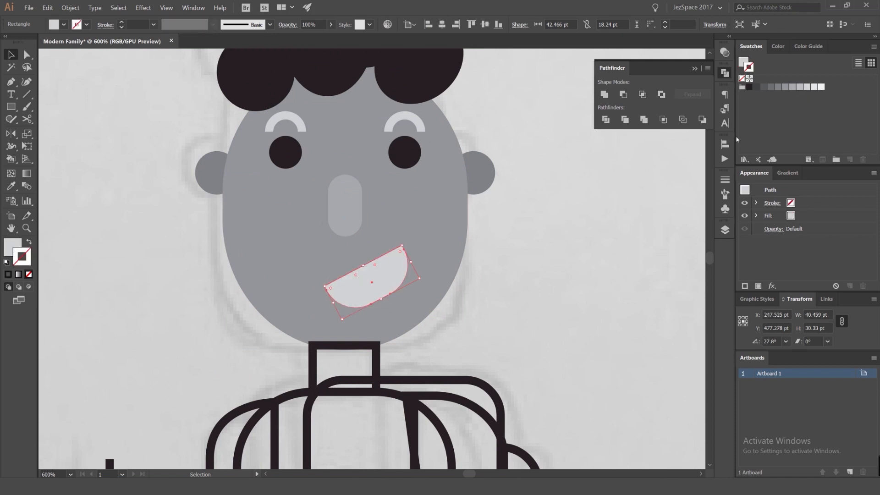
click(670, 259)
- Swap the boy's neck from stroke to fill and match it to the head's grey with the Eyedropper
scroll(655, 257, down, 2)
drag(556, 287, 471, 220)
scroll(437, 239, up, 2)
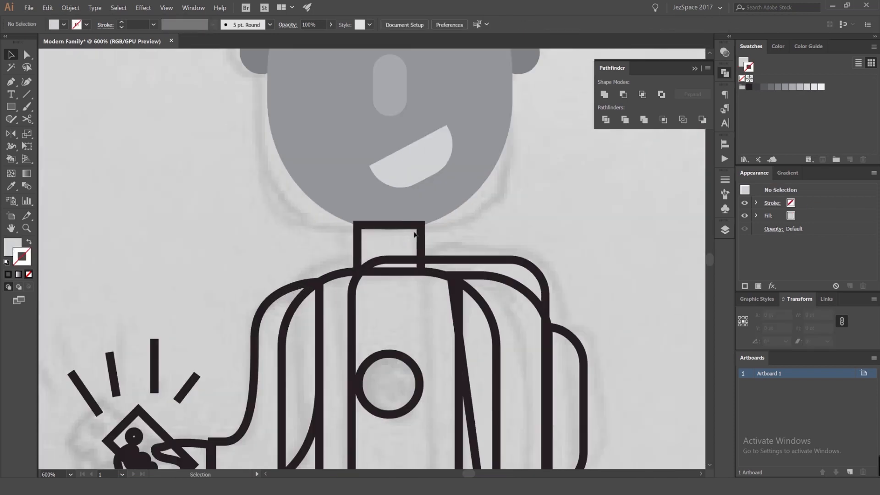
click(417, 233)
key(shift+x)
key(i)
click(453, 203)
key(v)
click(518, 209)
scroll(518, 207, down, 3)
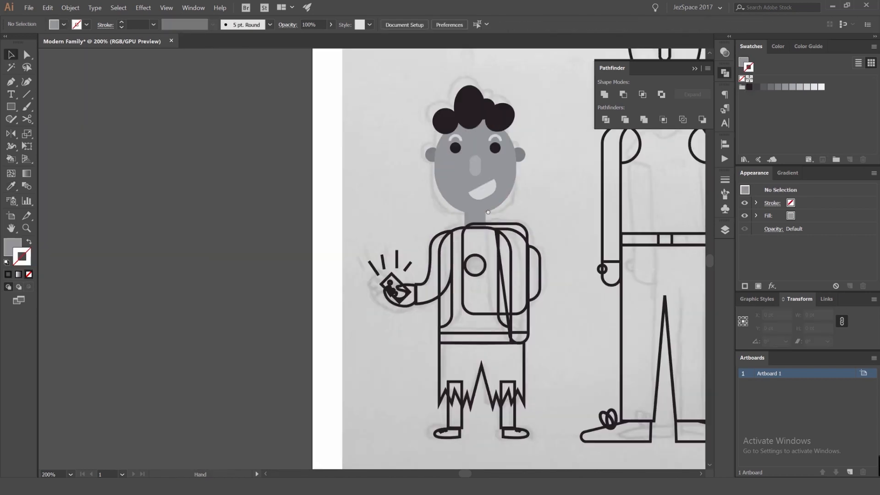
- Try the ear's darker grey on the boy's neck with the Eyedropper, and undo it
scroll(505, 210, up, 3)
click(444, 227)
key(i)
click(548, 63)
key(v)
click(563, 130)
scroll(565, 154, down, 3)
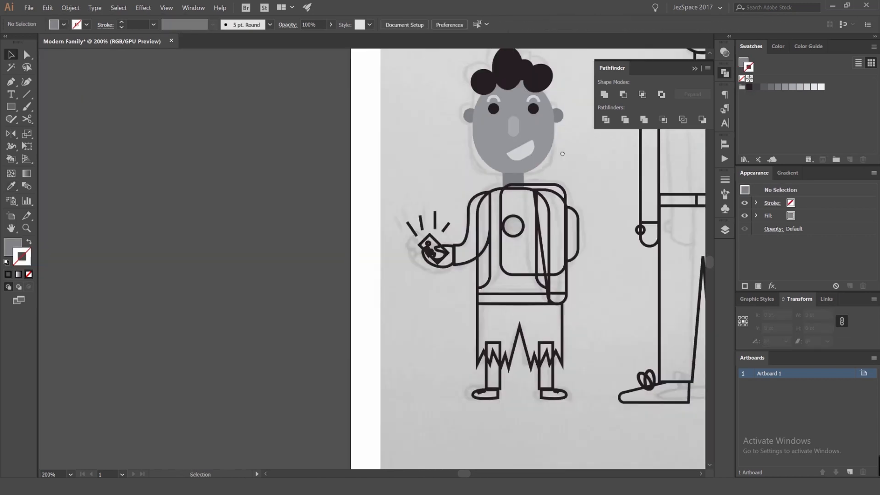
drag(573, 145, 523, 185)
key(ctrl+z)
click(536, 209)
scroll(495, 224, up, 3)
click(415, 222)
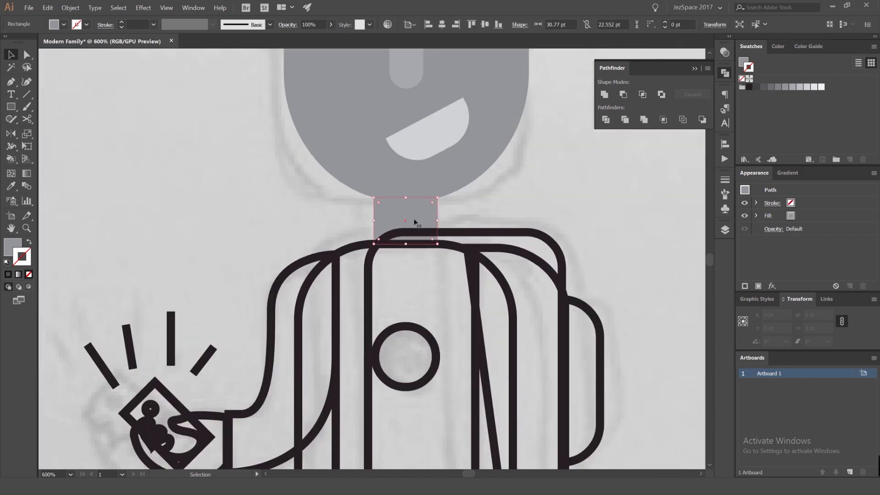
click(499, 196)
scroll(490, 215, down, 3)
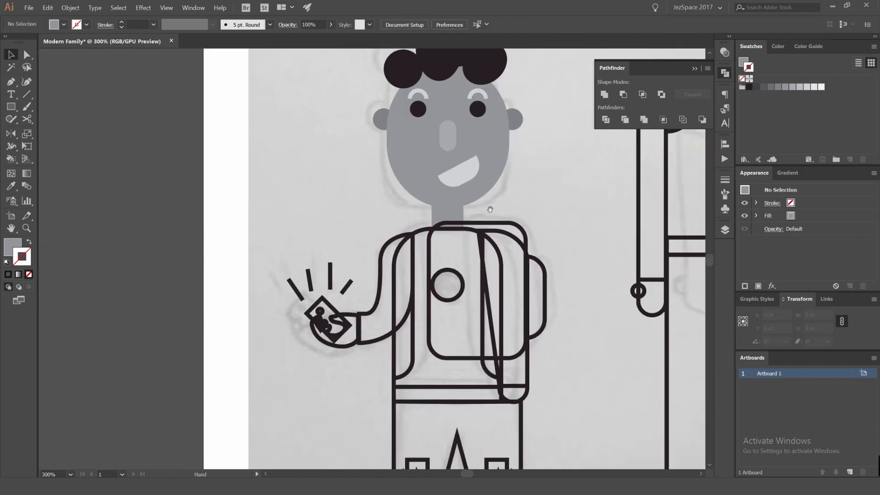
- Fill the boy's torso with the neck's grey using the Eyedropper
scroll(405, 172, up, 1)
drag(376, 145, 333, 116)
click(331, 207)
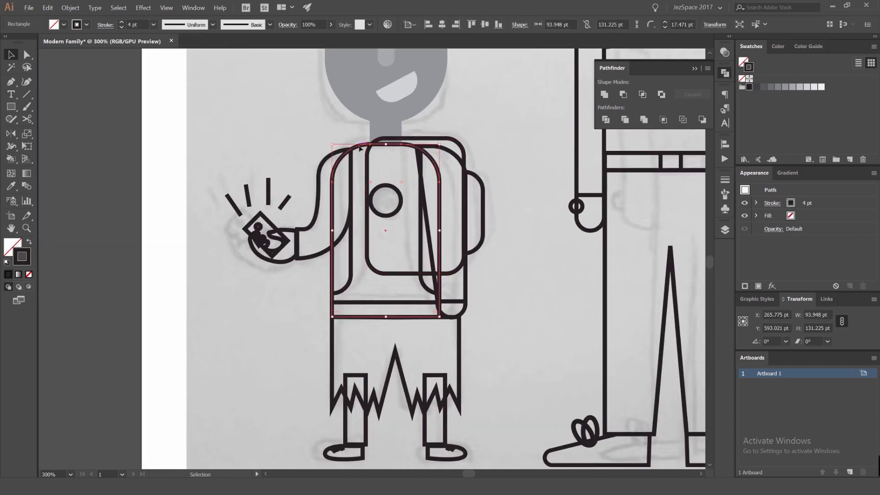
key(i)
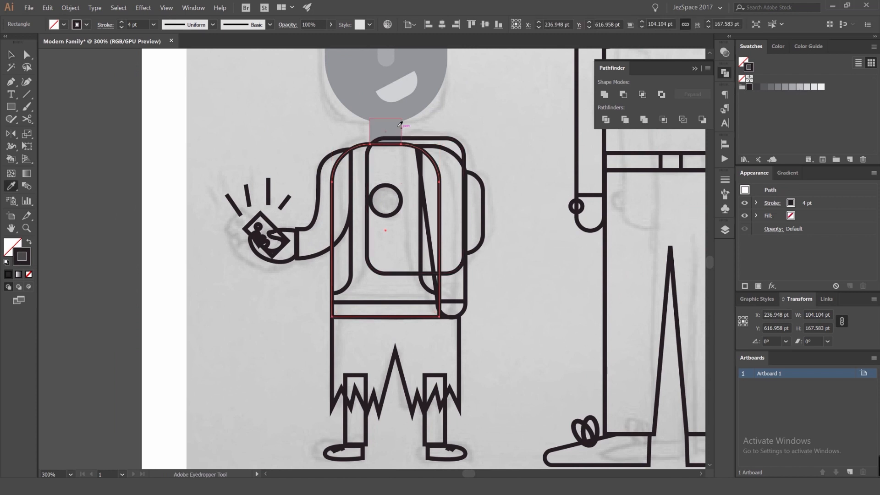
click(389, 126)
key(v)
click(432, 122)
- Send the backpack, its pocket and the adjoining sleeve to the back and swap their strokes to mid grey fills
click(430, 140)
shift+click(453, 155)
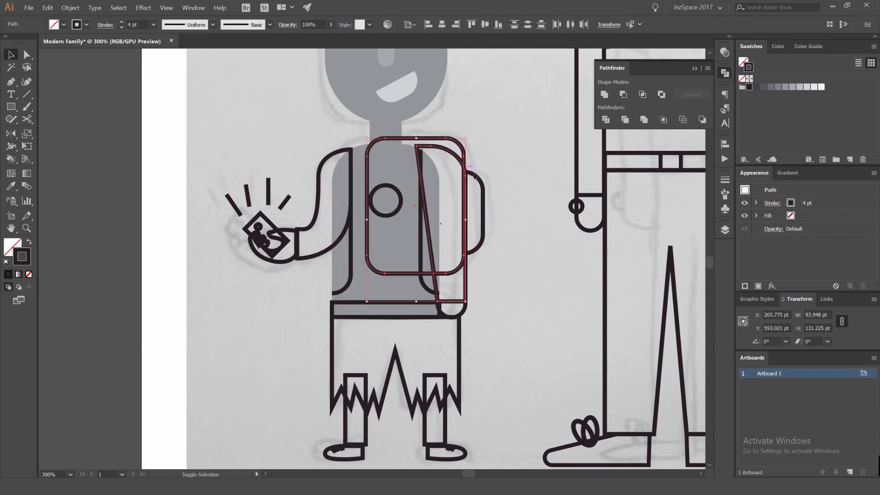
shift+click(475, 176)
key(ctrl+shift+[)
key(shift+x)
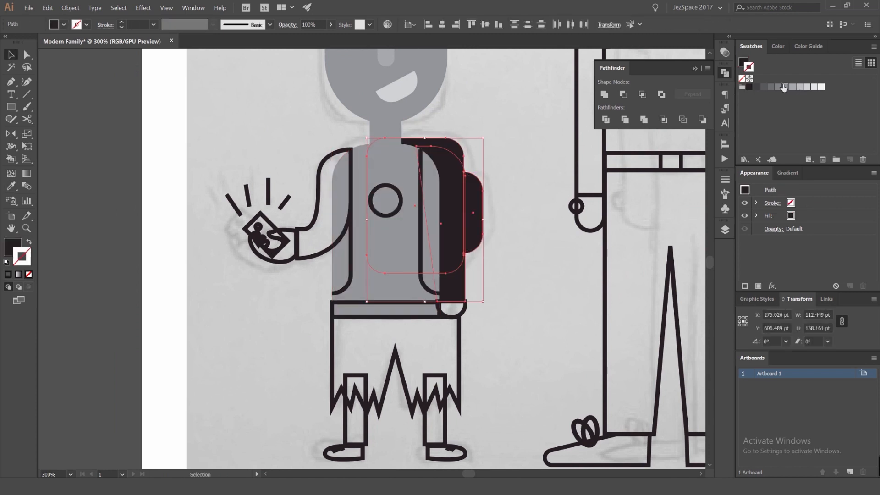
click(784, 87)
- Colour the sleeve beside the backpack a lighter grey and the backpack's side pocket one swatch lighter still
scroll(444, 162, up, 2)
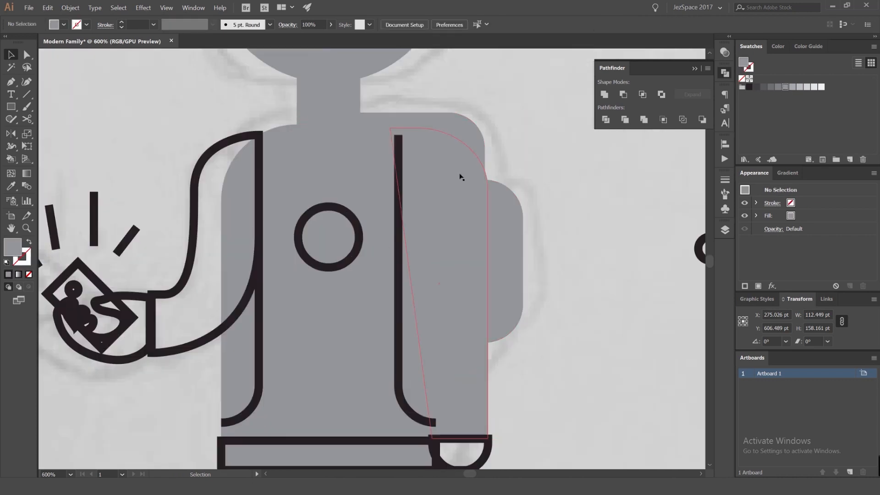
click(792, 87)
click(530, 209)
click(518, 214)
click(798, 86)
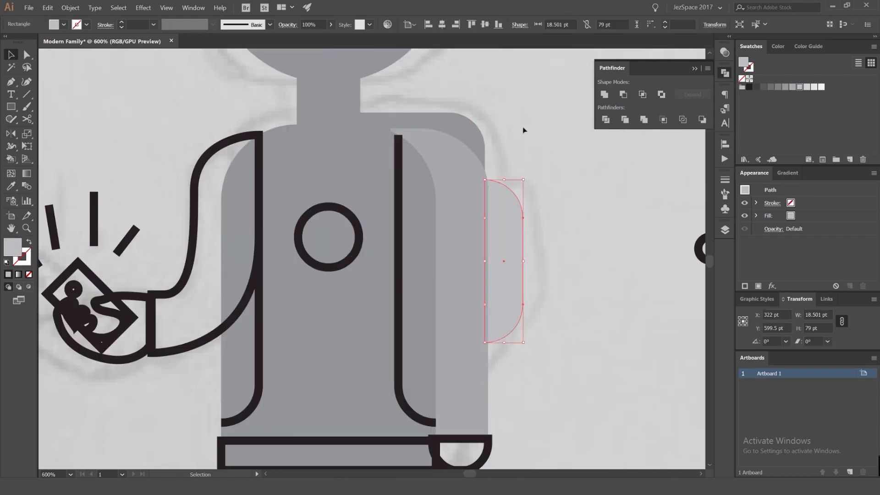
click(528, 142)
- Recolour the backpack's main body with a darker grey, two swatches darker than the torso
click(472, 132)
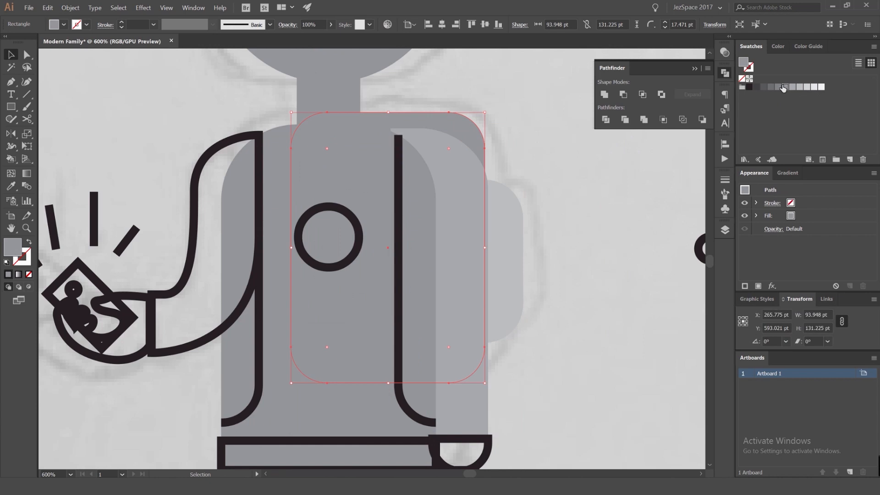
click(777, 87)
click(770, 86)
scroll(578, 113, down, 2)
drag(578, 113, 526, 181)
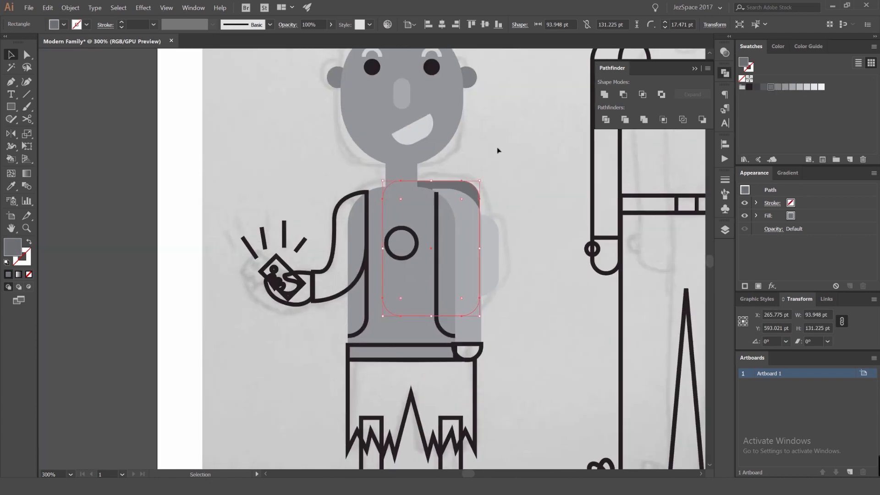
- Recolour the boy's curly hair with the darkest grey swatch next to black
drag(501, 136, 465, 200)
click(362, 92)
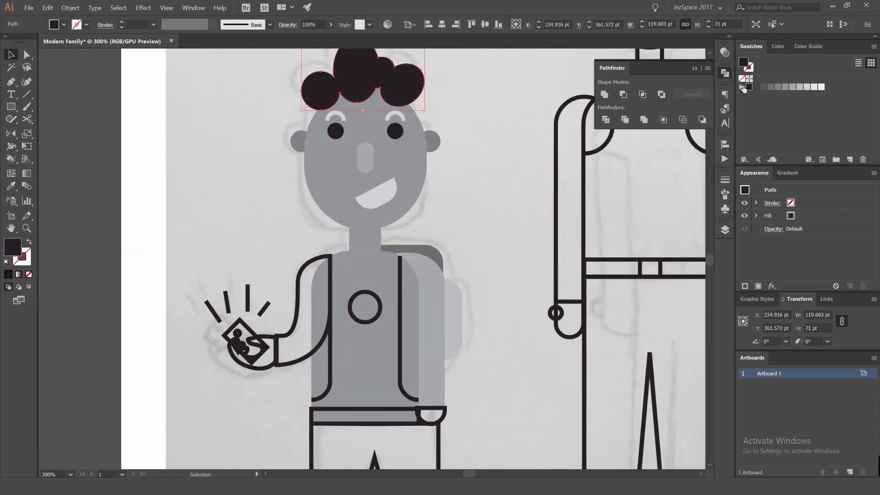
click(756, 87)
click(467, 207)
- Try the hair's dark grey on the backpack's main body and undo it
click(415, 250)
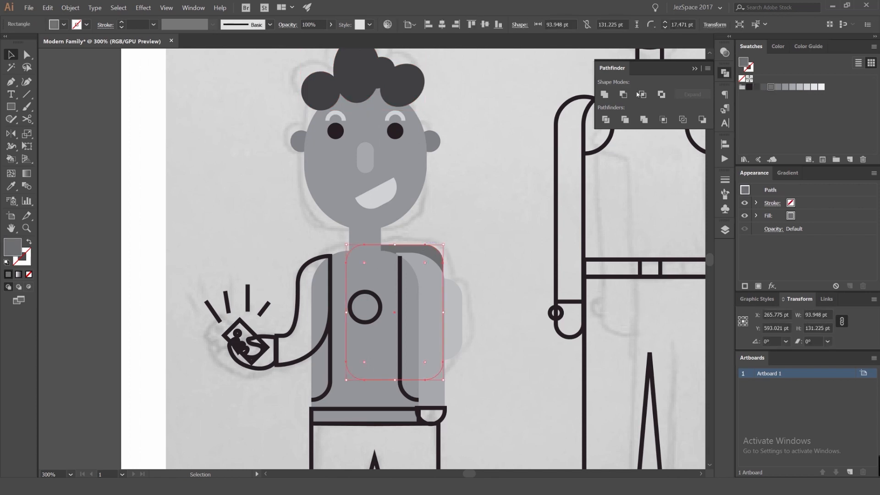
click(756, 87)
click(474, 189)
key(ctrl+z)
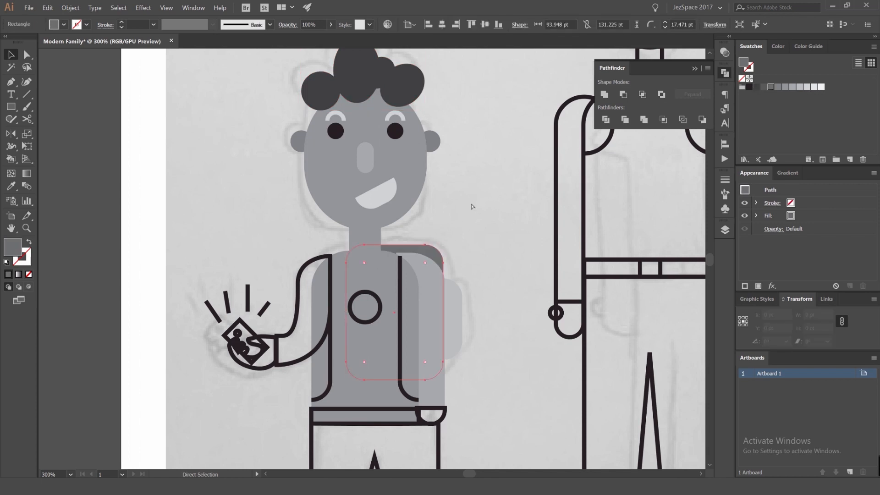
click(471, 206)
- Move the inner top anchor point of the sleeve beside the backpack further in behind the torso near the neck
scroll(406, 245, up, 3)
scroll(407, 274, up, 2)
key(a)
click(394, 275)
drag(344, 252, 300, 251)
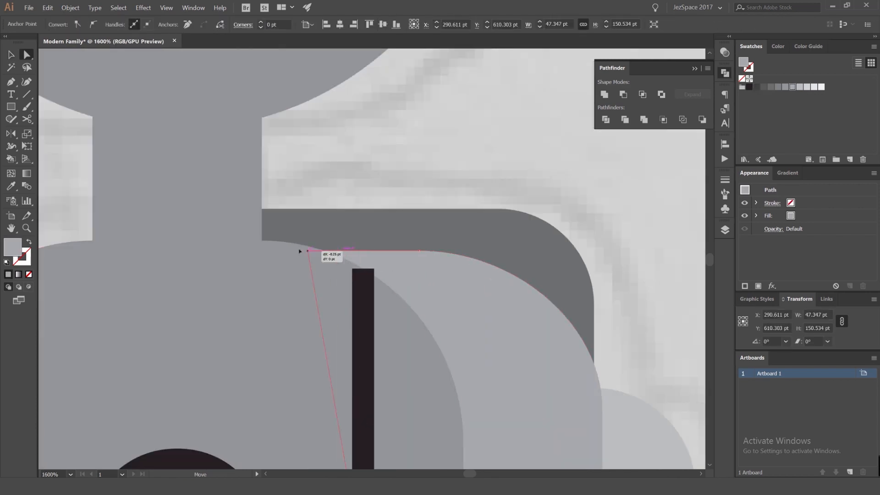
click(461, 170)
- Swap the raised arm's sleeve from stroke to fill and give it the opposite sleeve's grey using the Eyedropper
scroll(461, 170, down, 1)
scroll(461, 170, down, 4)
scroll(466, 229, up, 2)
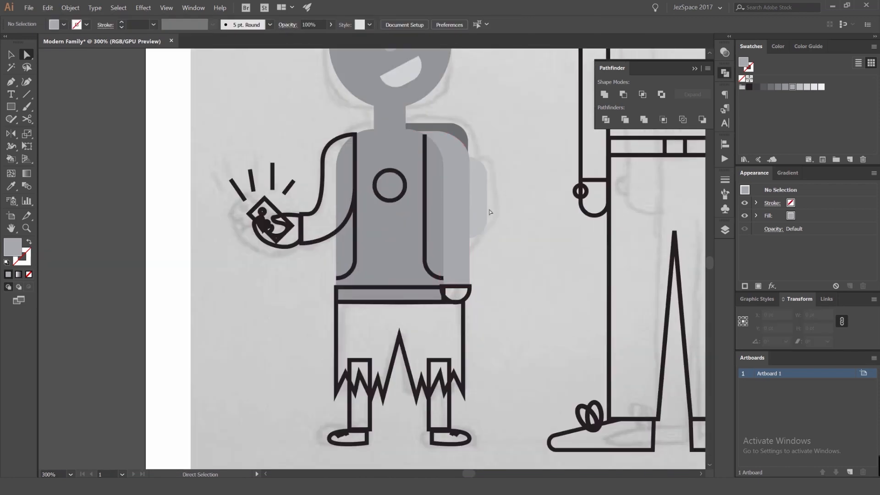
key(v)
click(425, 185)
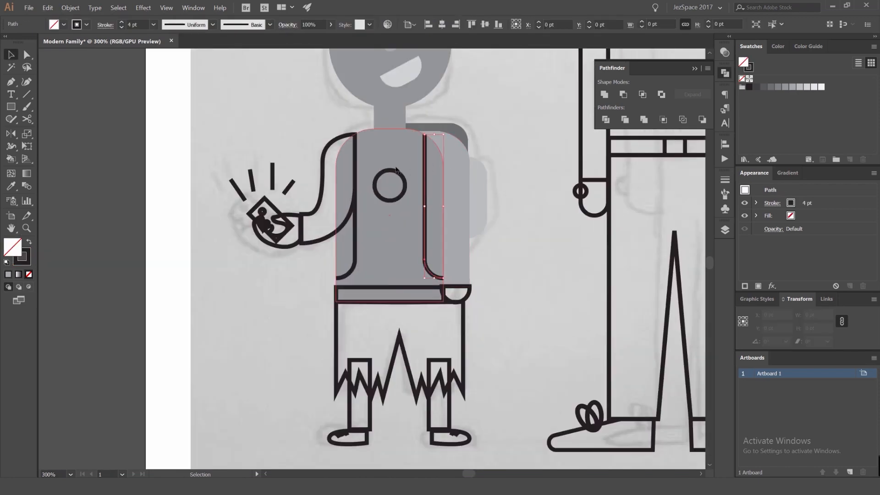
click(351, 210)
key(shift+x)
key(i)
click(466, 191)
key(v)
click(481, 151)
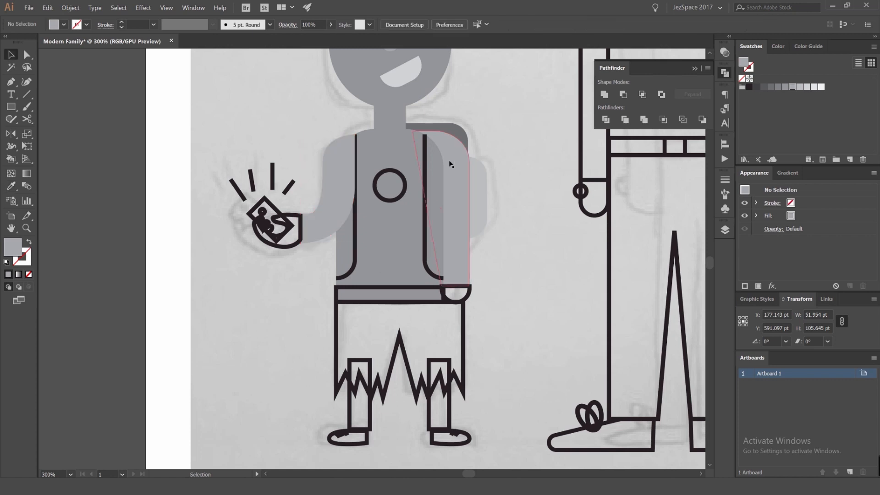
- Match both sleeves' fill to the torso's grey using the Eyedropper
click(449, 164)
shift+click(328, 160)
key(i)
click(366, 160)
key(v)
click(529, 101)
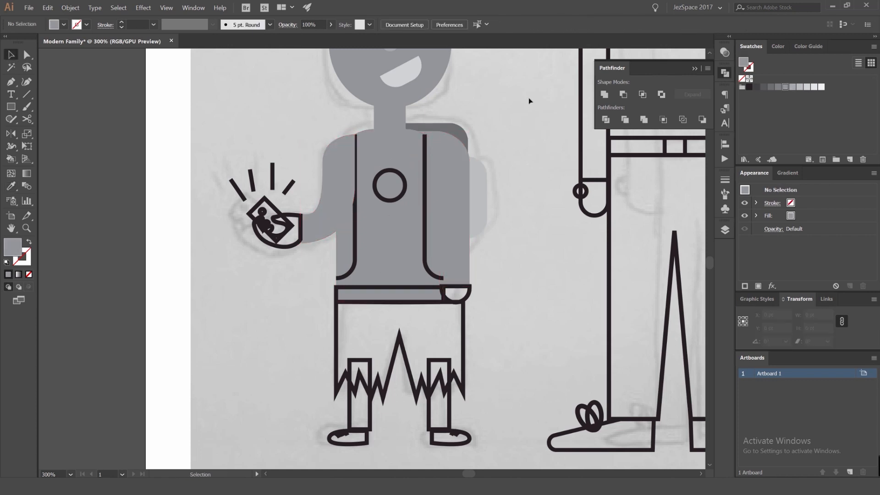
- Recolour the strokes of both backpack straps with the light grey third from white in the swatches
scroll(423, 208, up, 1)
click(424, 210)
click(332, 207)
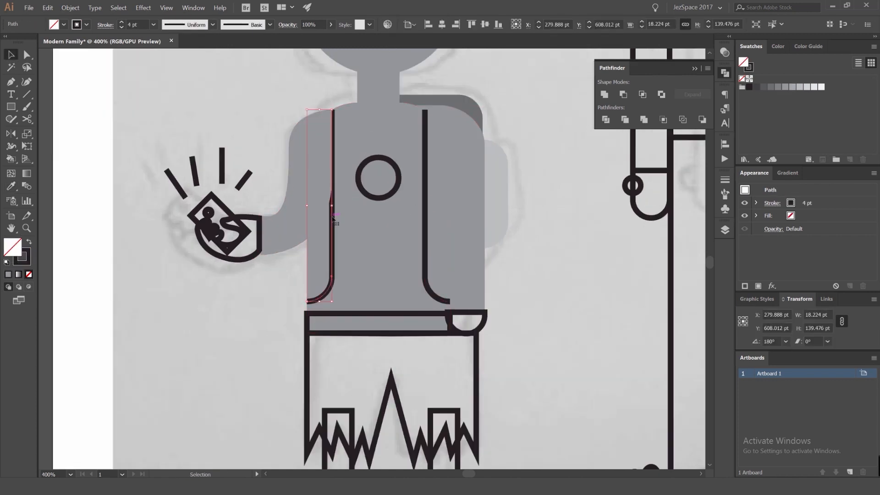
shift+click(424, 201)
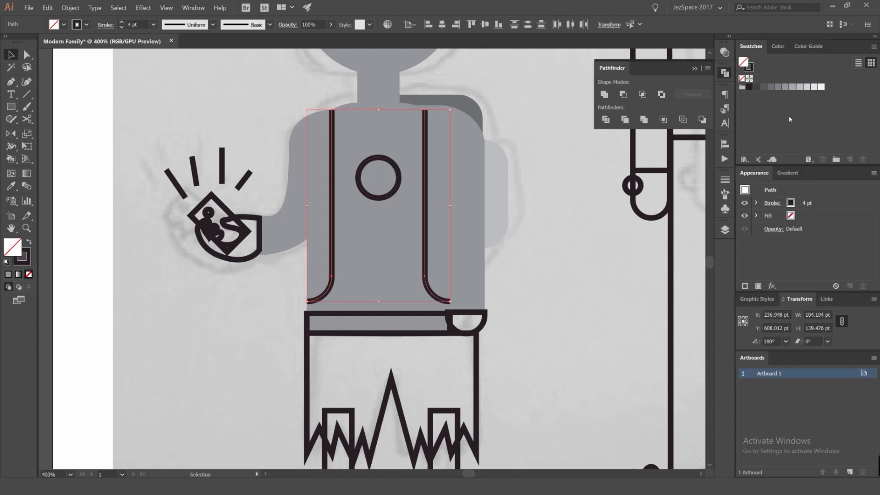
key(x)
click(807, 87)
click(799, 87)
click(806, 88)
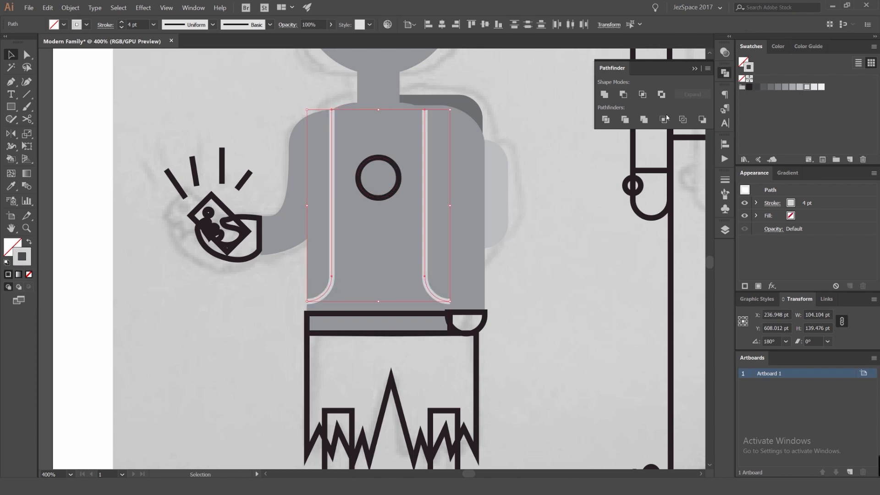
click(545, 136)
- Swap the chest circle's stroke to a fill and colour it the lightest grey next to white
click(393, 163)
key(shift+x)
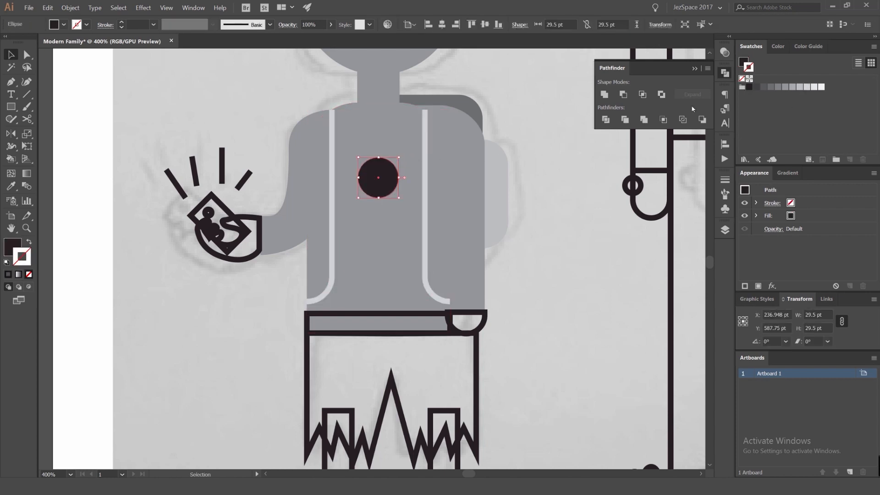
click(814, 87)
click(520, 147)
- Try shifting the strap on the backpack side slightly sideways and undo the move
scroll(520, 149, down, 3)
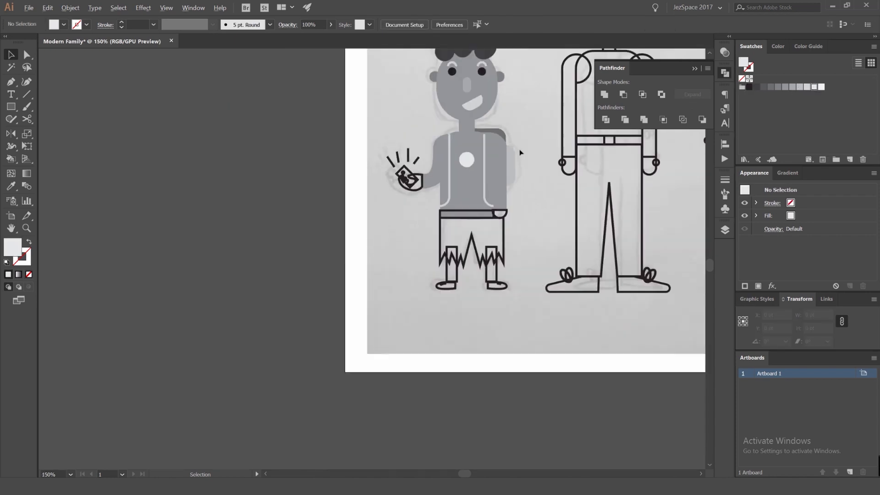
scroll(528, 148, up, 3)
drag(527, 149, 520, 109)
scroll(458, 159, down, 2)
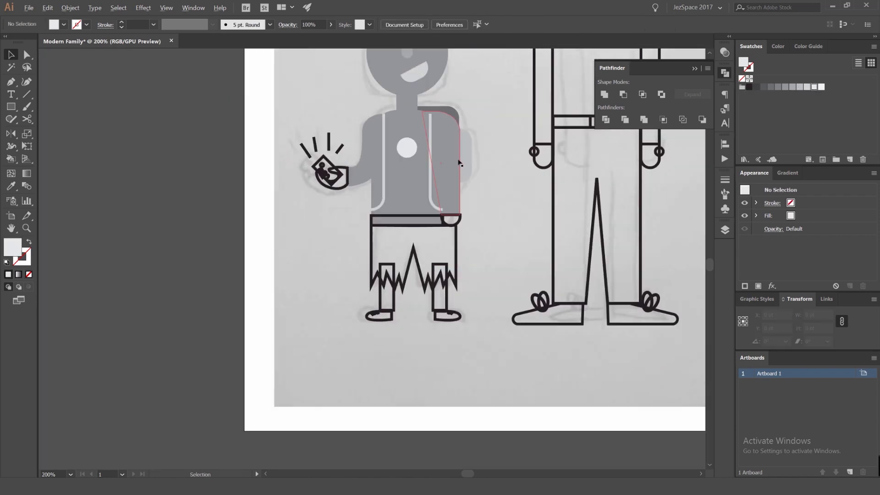
scroll(430, 101, up, 1)
scroll(427, 115, up, 3)
drag(430, 145, 438, 147)
key(ctrl+z)
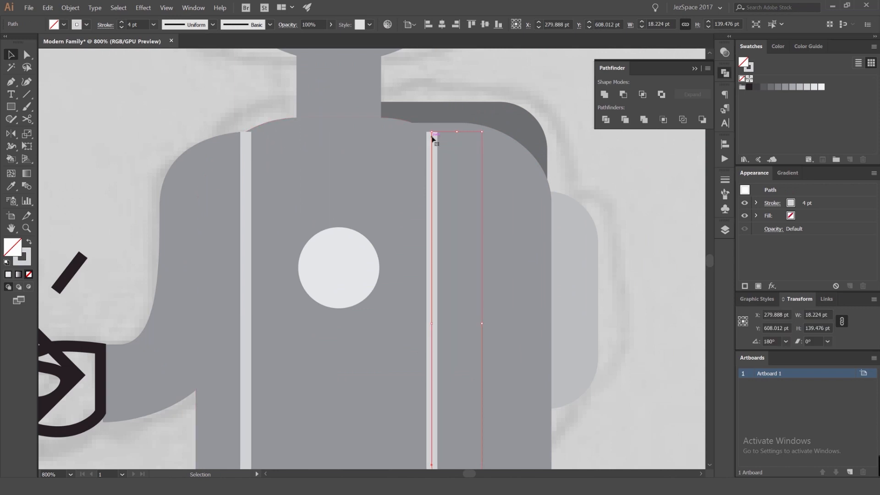
scroll(431, 133, up, 2)
scroll(429, 148, down, 4)
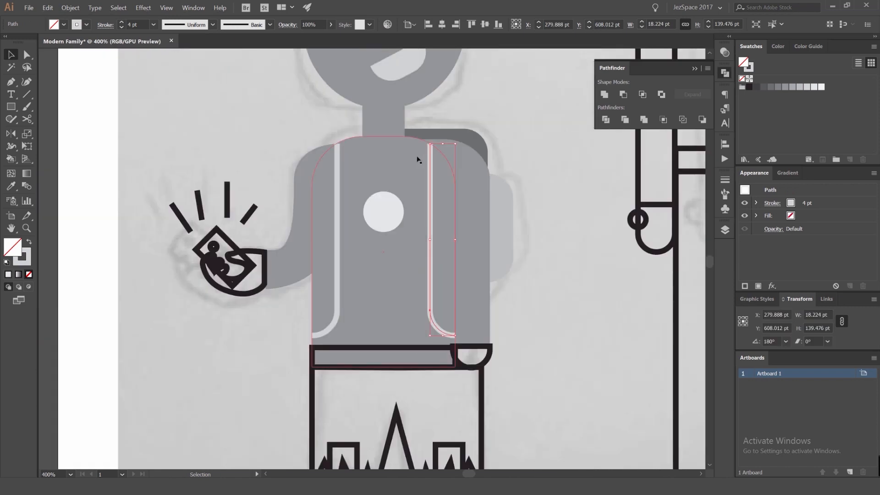
- Swap the waistband's stroke to a fill and colour it one swatch lighter than the torso
drag(417, 159, 370, 130)
scroll(452, 151, down, 2)
drag(430, 177, 423, 129)
click(403, 204)
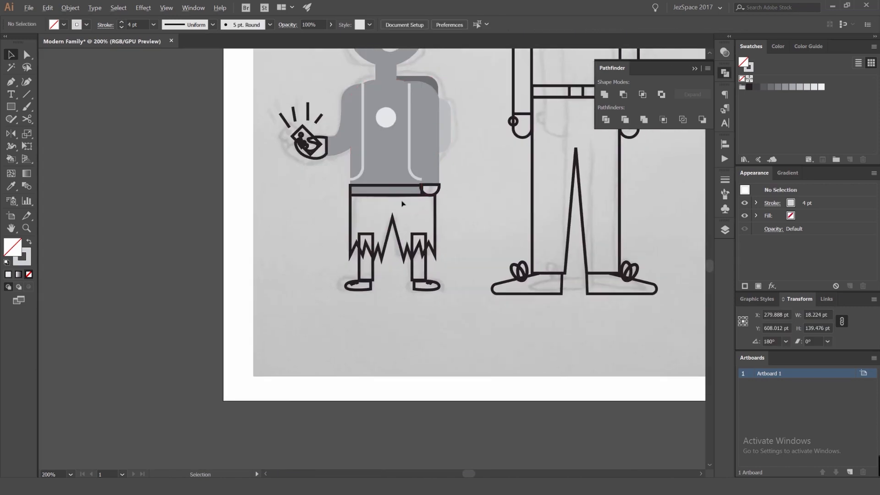
scroll(402, 204, up, 2)
click(400, 172)
key(shift+x)
click(777, 87)
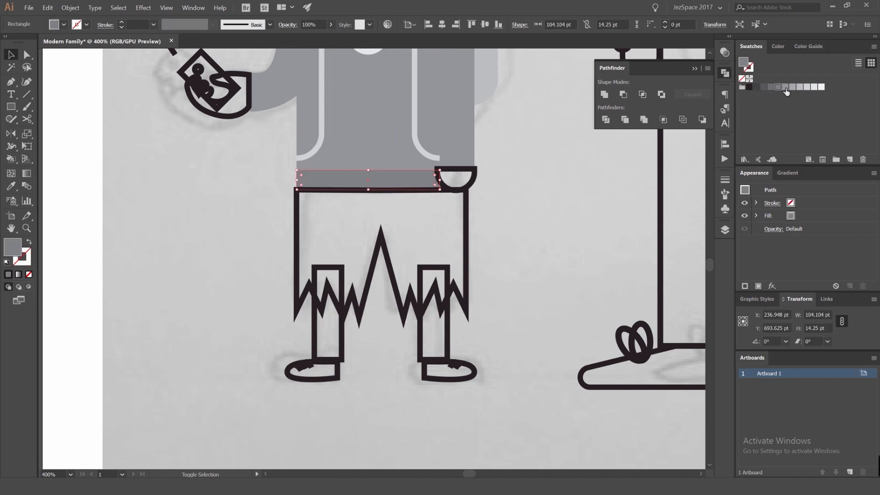
click(793, 87)
click(461, 222)
- Swap the torn shorts' black stroke to a fill
click(466, 214)
key(shift+x)
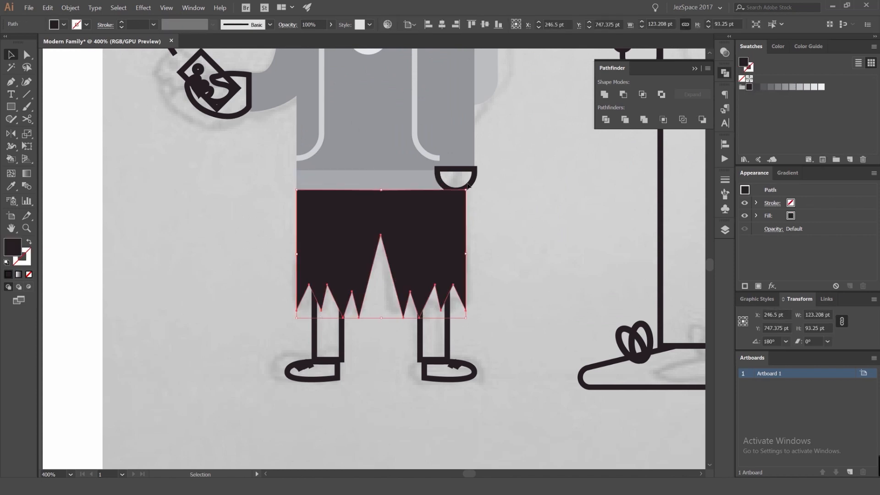
click(475, 214)
- Try a grey one swatch darker than the torso on the waistband and undo it
click(415, 183)
click(777, 87)
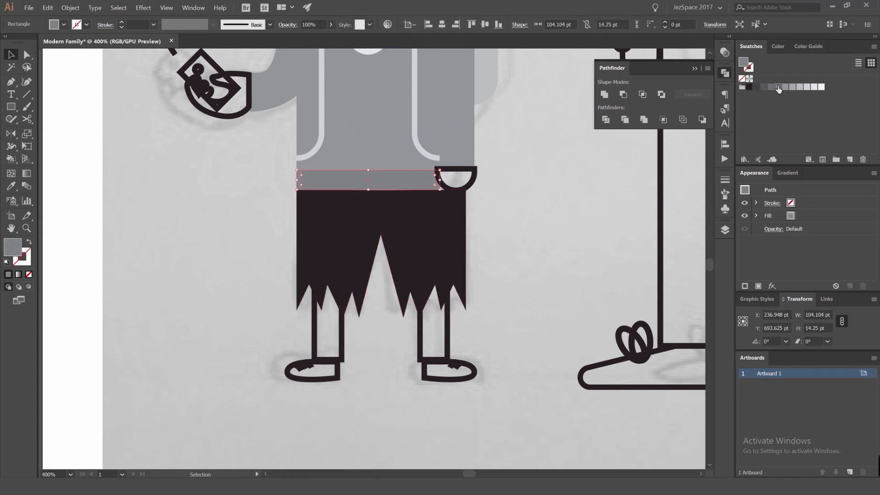
key(ctrl+z)
- Fill the torn shorts with the torso's grey using the Eyedropper
click(464, 202)
key(u)
click(468, 131)
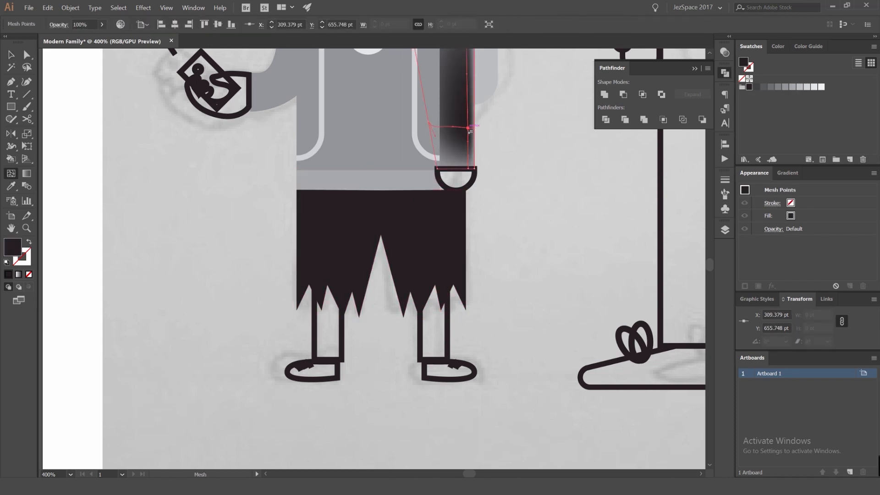
key(ctrl+z)
key(i)
click(407, 119)
key(v)
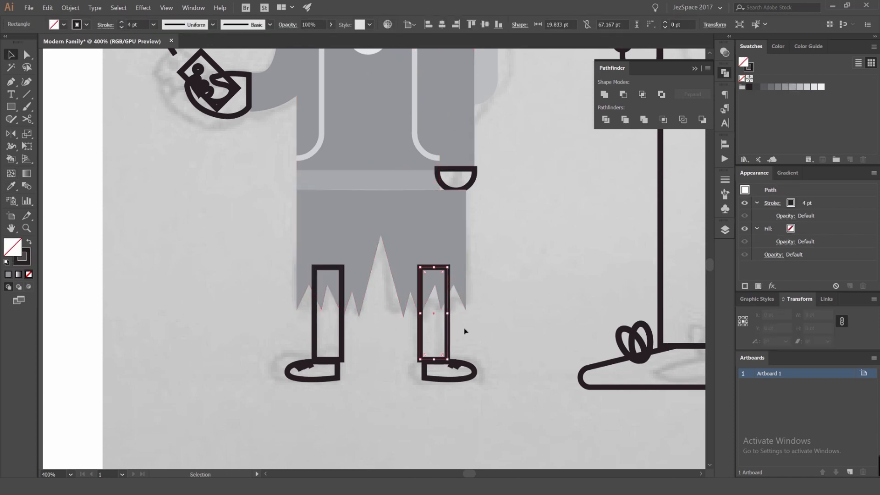
- Send the boy's legs and shoes behind the shorts and swap both legs' strokes to fills
drag(463, 330, 298, 399)
key(ctrl+shift+[)
drag(462, 338, 307, 343)
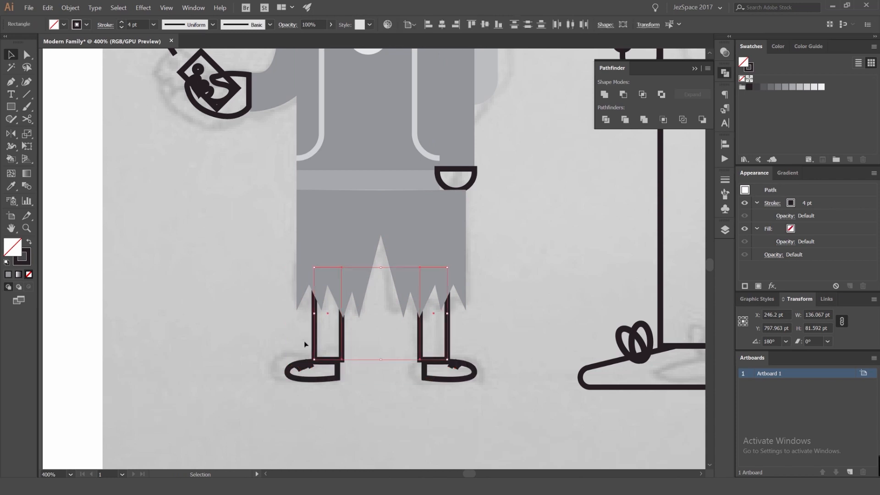
key(shift+x)
- Match both legs' fill to the neck's grey using the Eyedropper
key(ctrl+minus)
key(ctrl+minus)
drag(425, 265, 463, 253)
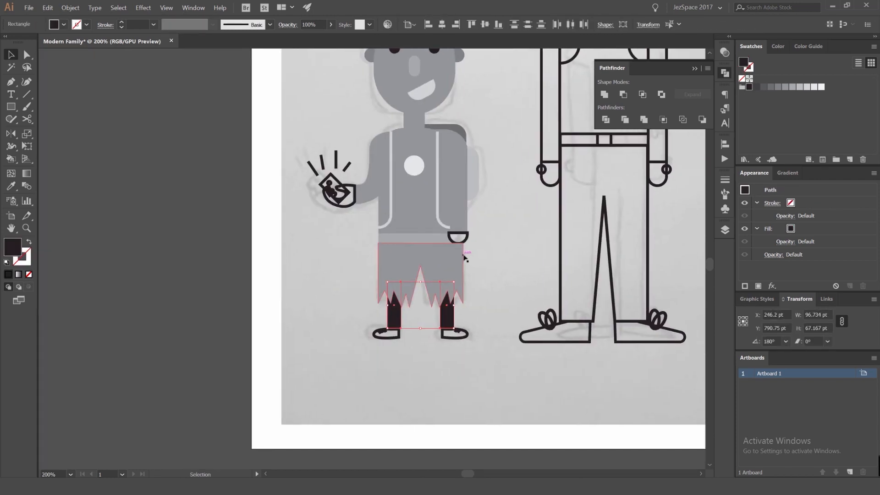
scroll(438, 268, up, 1)
key(i)
drag(428, 201, 415, 306)
click(395, 148)
key(v)
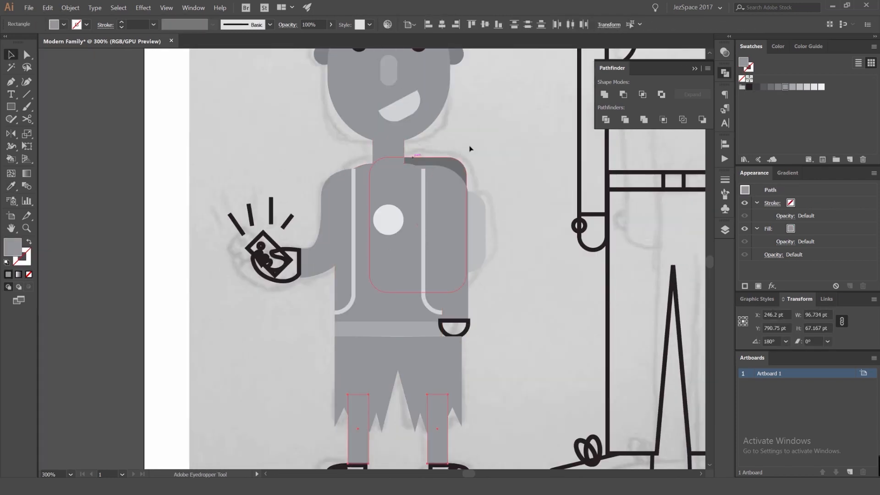
- Recolour the neck and both legs with the same light grey swatch as the backpack straps
click(389, 149)
shift+click(438, 440)
shift+click(350, 442)
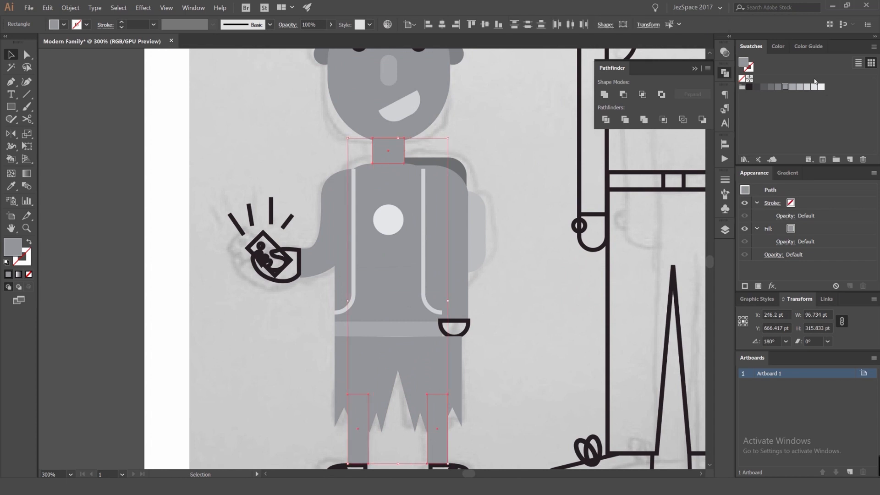
click(800, 87)
click(807, 88)
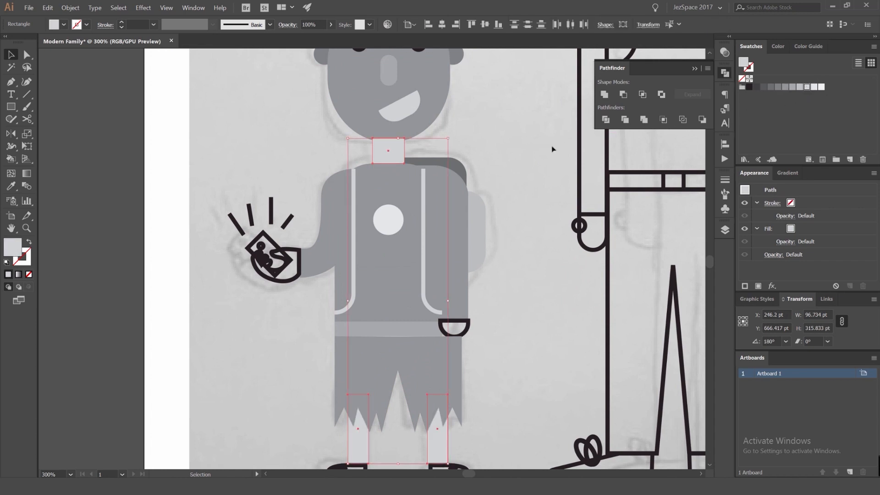
key(ctrl+shift+[)
key(ctrl+z)
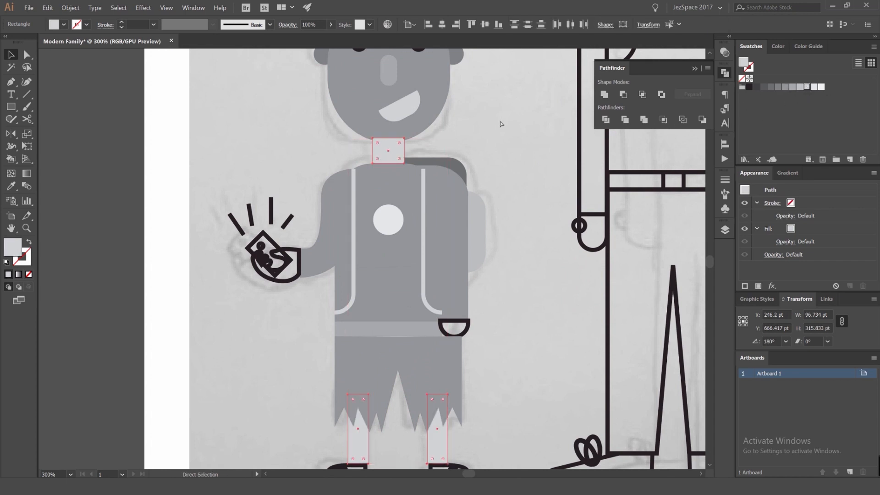
- Hide the Sketch layer so the characters show on the white artboard
scroll(507, 128, down, 2)
click(508, 130)
drag(509, 130, 441, 139)
click(724, 230)
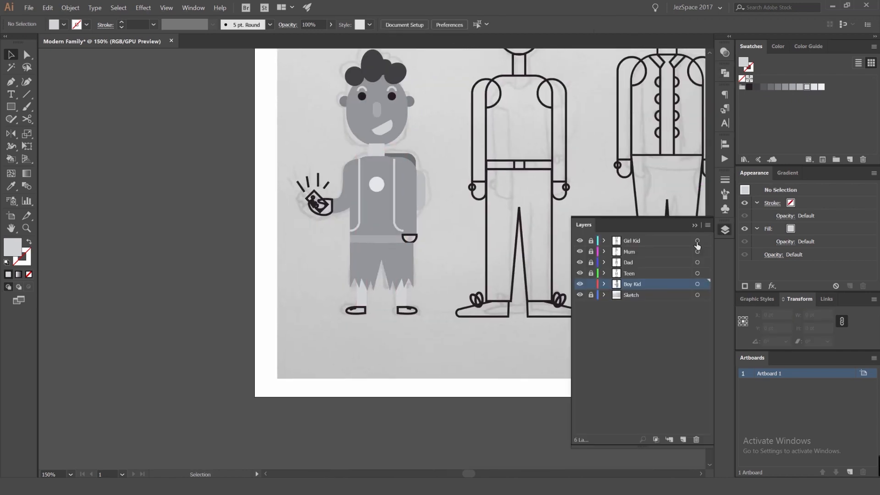
click(580, 295)
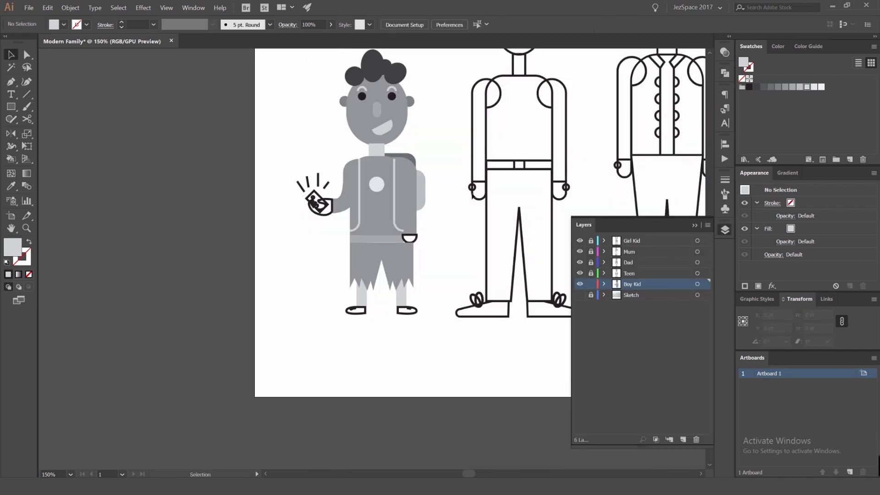
click(725, 230)
- Widen the waistband to 123.208 pt so it reaches the shorts' outer edge
scroll(408, 256, up, 2)
click(412, 291)
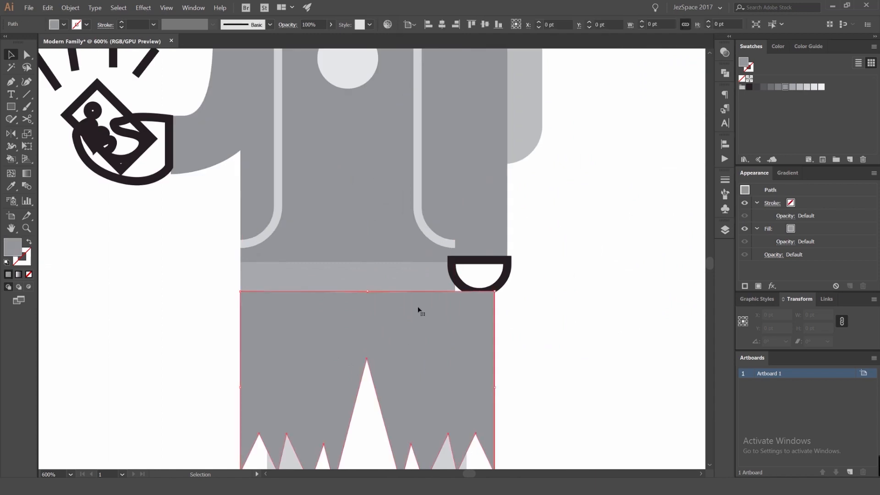
scroll(412, 291, up, 2)
click(421, 273)
drag(517, 275, 520, 274)
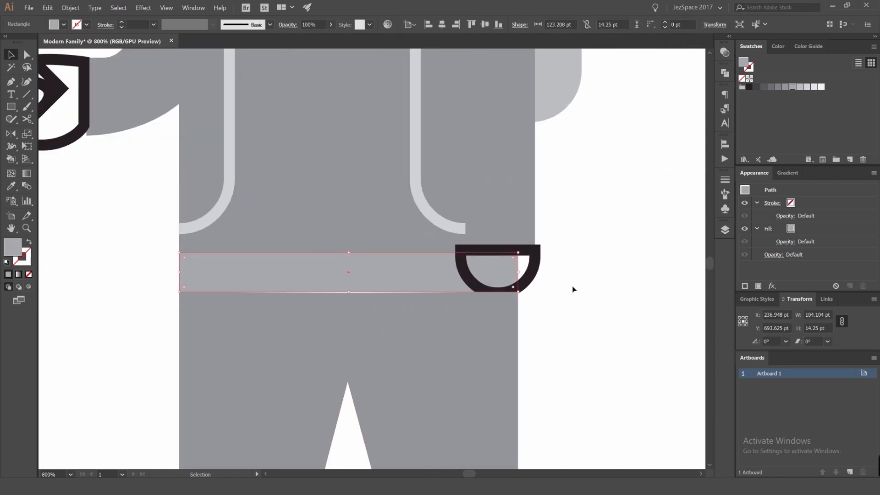
click(574, 288)
- Delete the extra anchor point in the middle of the shorts' top edge to close the gap under the waistband
click(367, 308)
scroll(362, 300, up, 2)
key(a)
click(337, 285)
key(Up)
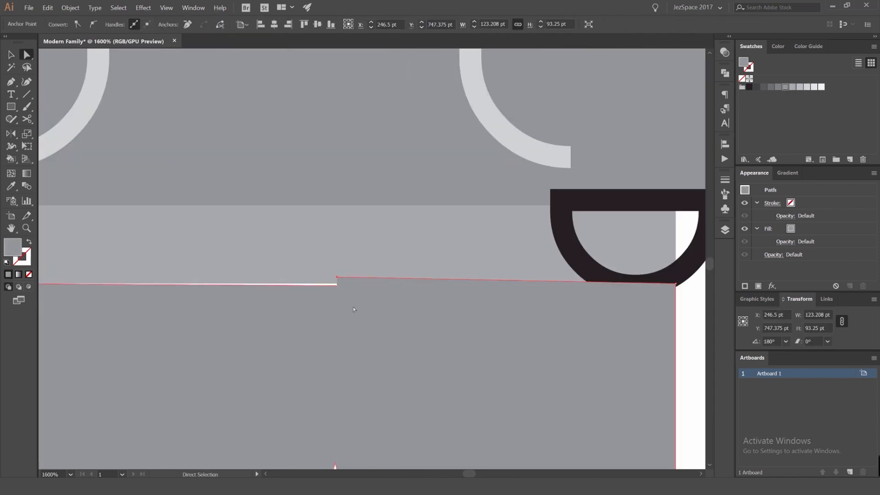
key(ctrl+z)
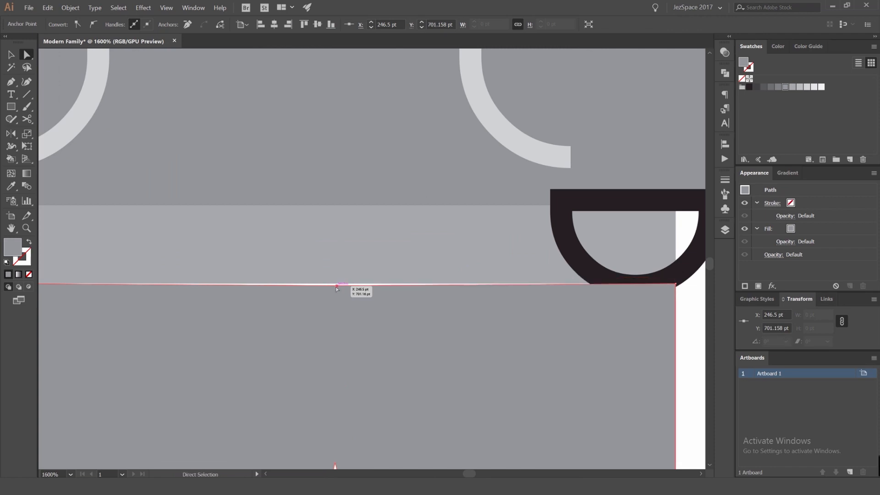
key(Delete)
key(ctrl+minus)
key(ctrl+minus)
key(ctrl+minus)
key(ctrl+minus)
key(ctrl+minus)
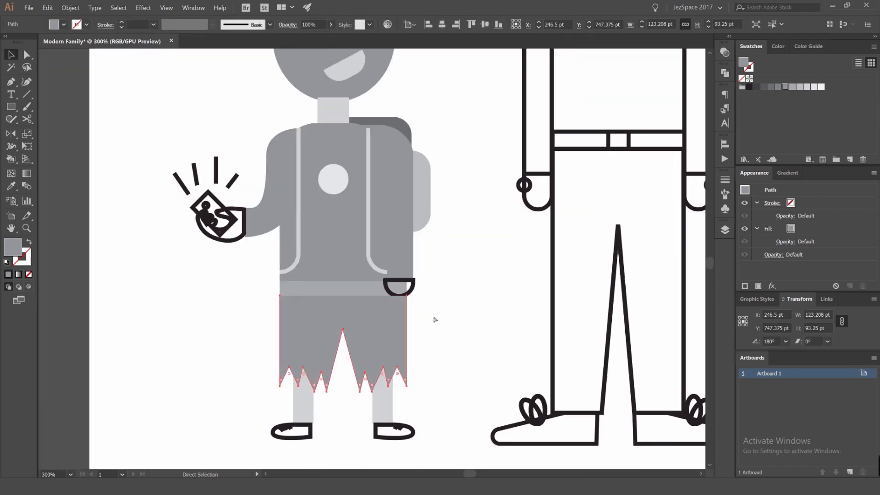
- Swap fill and stroke on both of the boy's shoes so they become solid black shapes without an outline
click(434, 320)
drag(422, 308, 440, 204)
scroll(398, 326, up, 2)
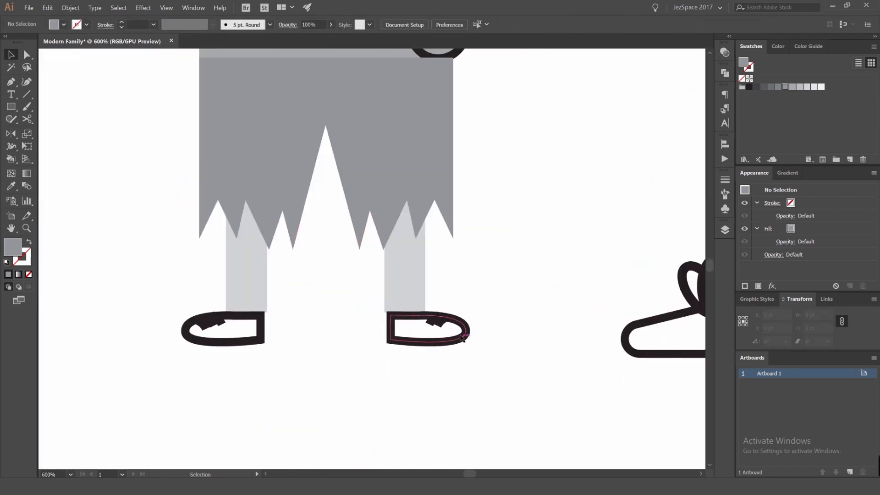
click(462, 335)
key(shift+x)
click(262, 338)
key(shift+x)
click(328, 349)
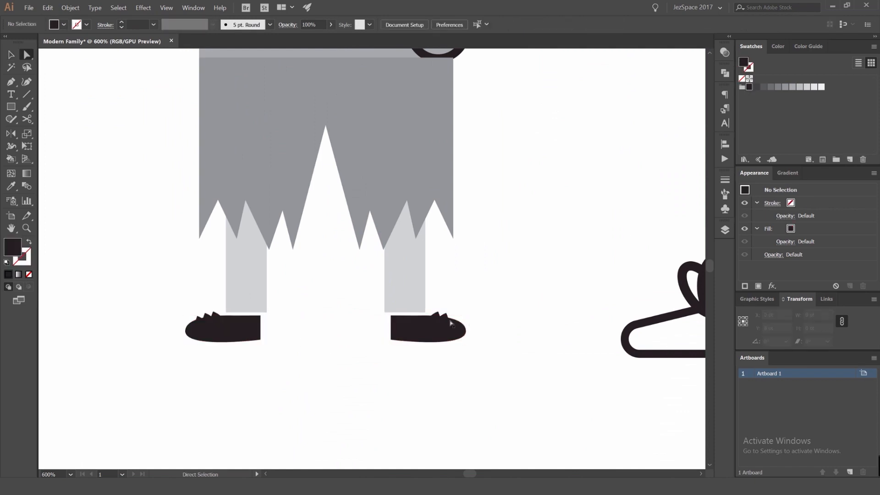
- Try to recolour the laces on the boy's left-hand shoe light grey
drag(198, 358, 183, 359)
click(263, 369)
scroll(229, 331, up, 2)
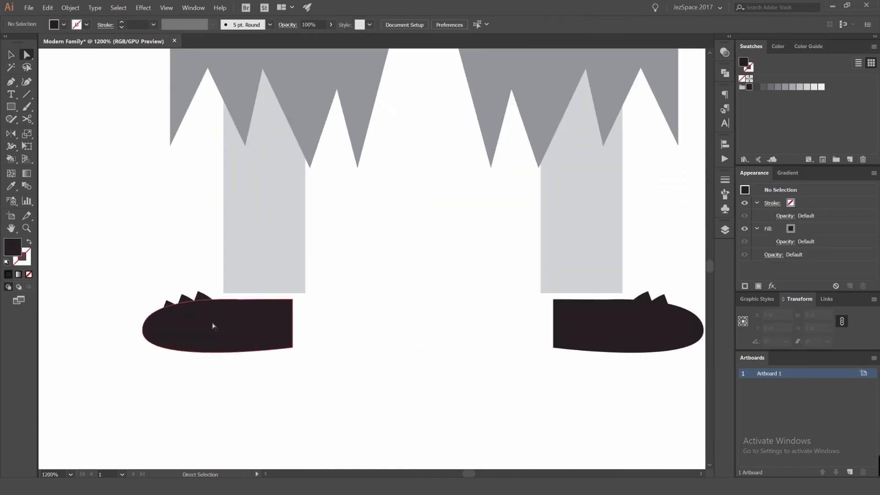
click(212, 320)
key(ctrl+2)
drag(239, 286, 146, 335)
key(x)
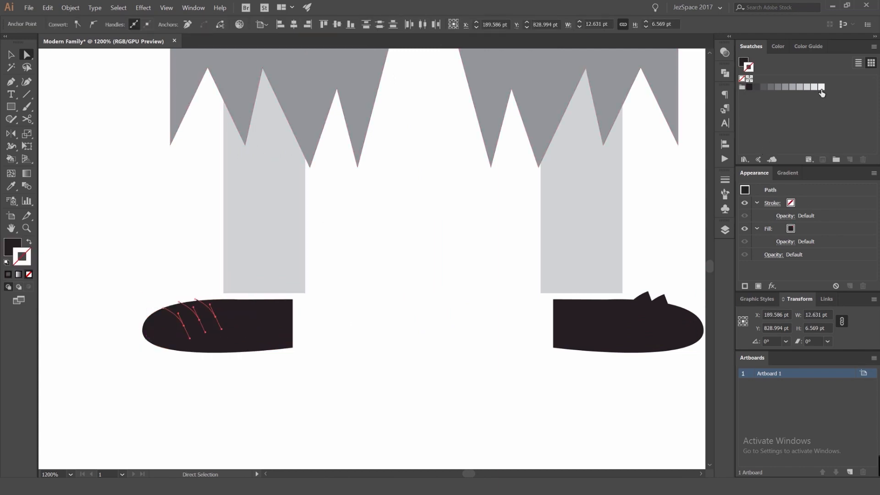
key(shift+x)
key(shift+x)
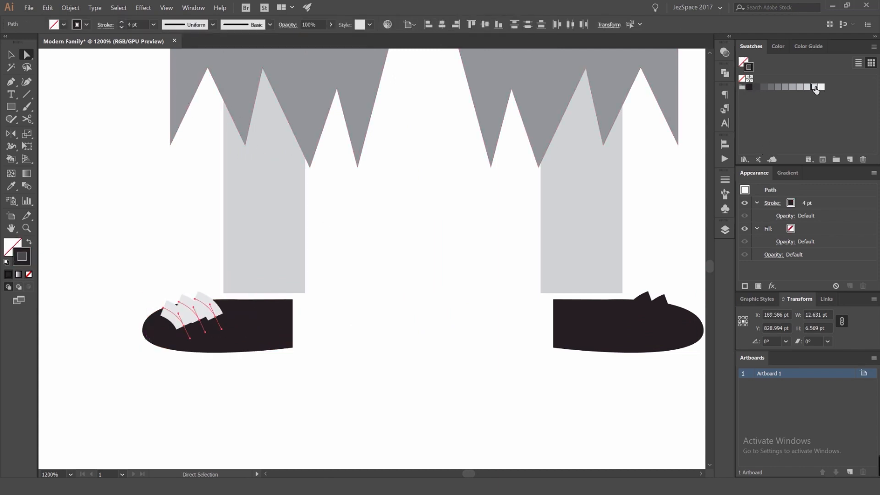
click(426, 264)
key(ctrl+z)
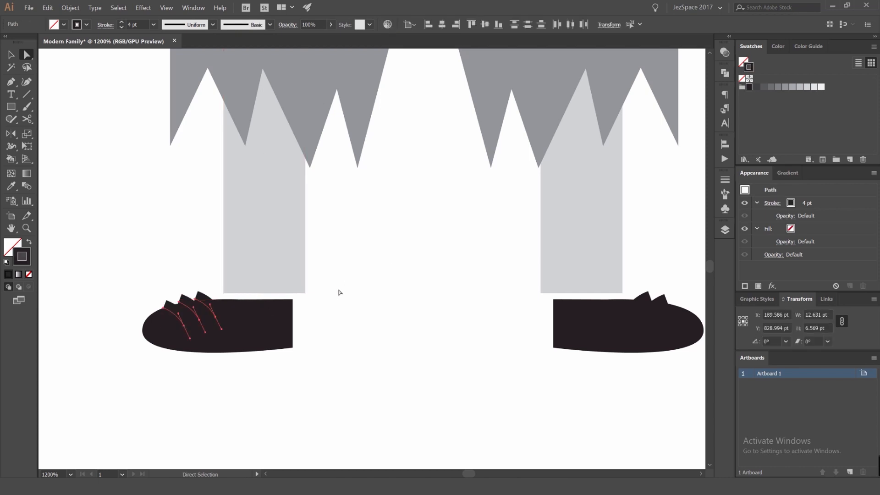
click(386, 286)
- Nudge both shoes with their laces up until they meet the bottoms of the legs
scroll(378, 292, down, 3)
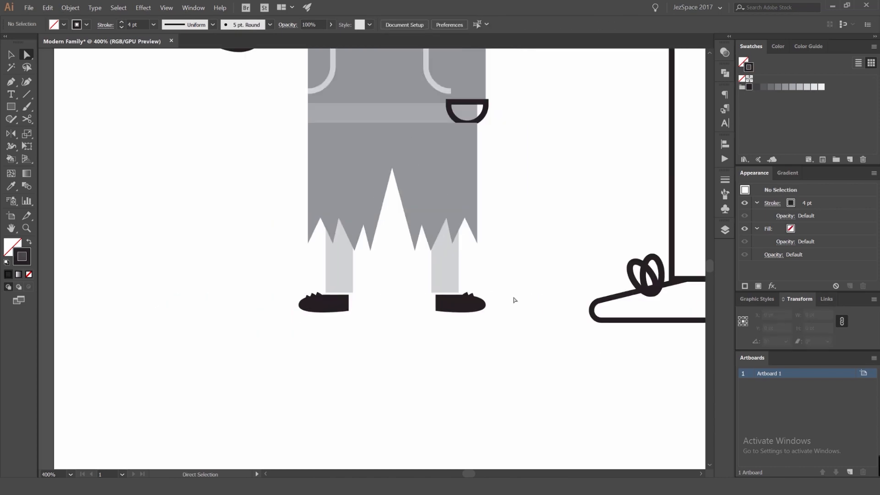
drag(515, 298, 377, 314)
key(v)
drag(511, 299, 294, 321)
key(Up)
click(491, 241)
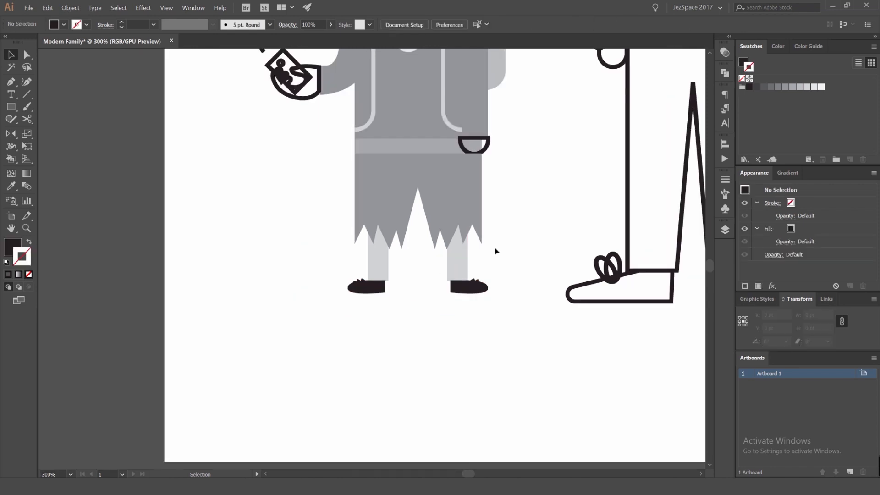
- Try to shift the right-hand shoe left without its laces
scroll(496, 250, up, 5)
click(493, 298)
key(shift+Left)
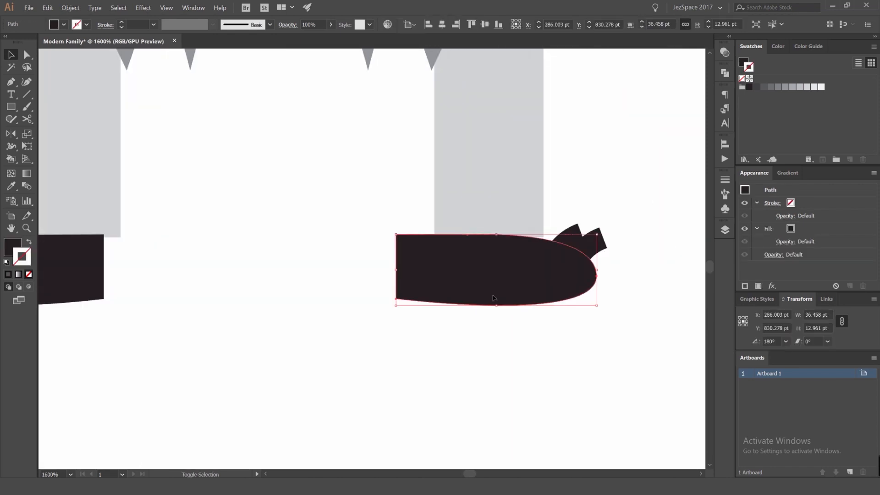
key(ctrl+z)
click(636, 243)
scroll(618, 240, down, 5)
- Fill the boy's lowered hand with the light grey sampled from the backpack strap, removing its black outline
drag(637, 196, 403, 316)
scroll(408, 220, up, 1)
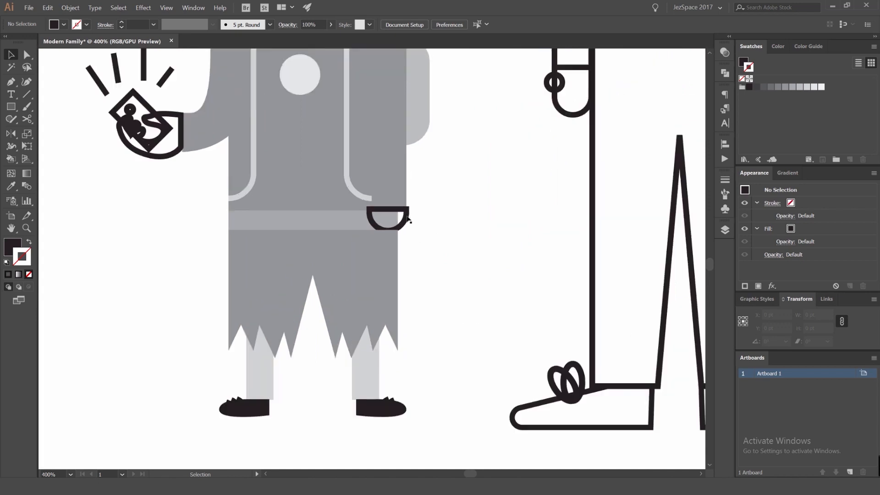
click(407, 219)
drag(274, 139, 331, 279)
key(i)
click(284, 211)
key(v)
- Send the neck behind the backpack and fill the raised hand with the light grey of the backpack straps, without an outline
click(224, 307)
click(207, 301)
key(shift+x)
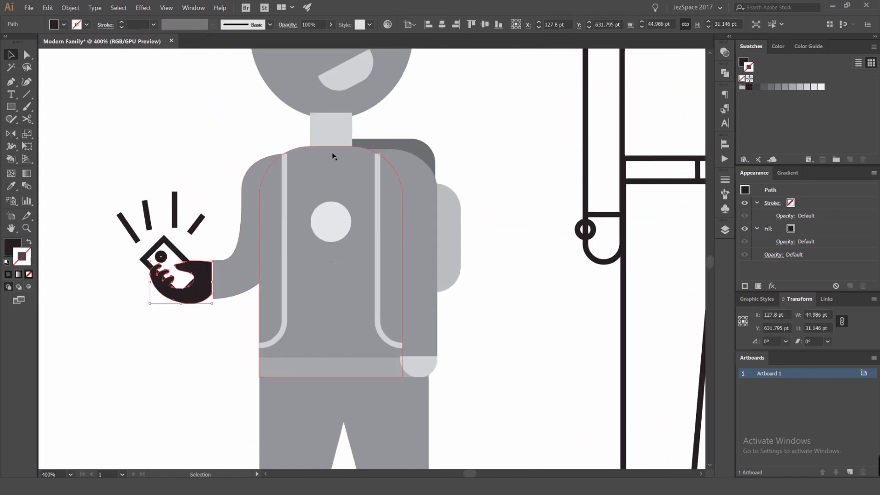
click(346, 127)
click(442, 112)
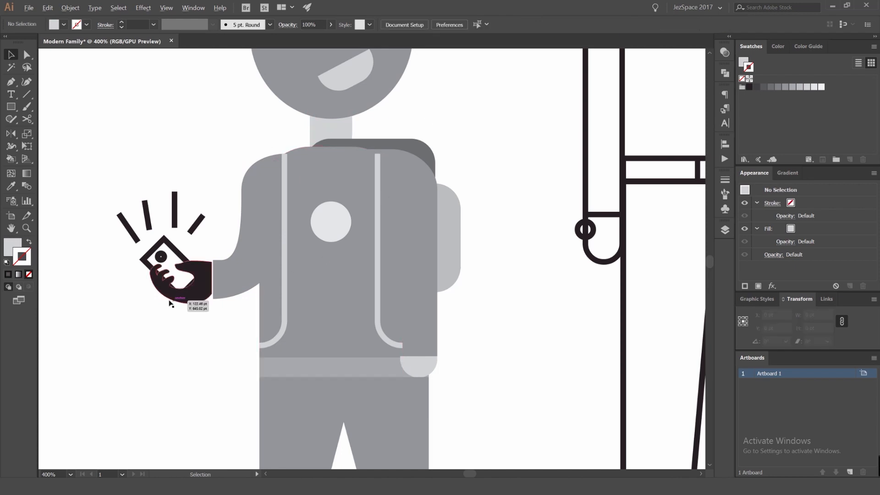
scroll(170, 301, up, 2)
click(224, 267)
scroll(224, 267, down, 2)
key(i)
click(448, 346)
key(v)
- Move the raised hand and phone right to overlap the sleeve end, and send the hand to the back
scroll(200, 270, up, 3)
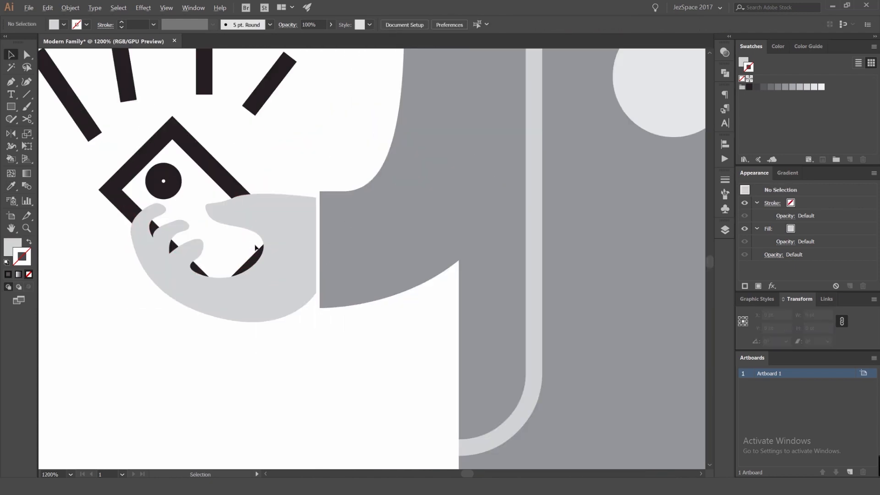
shift+click(288, 238)
drag(288, 237, 298, 237)
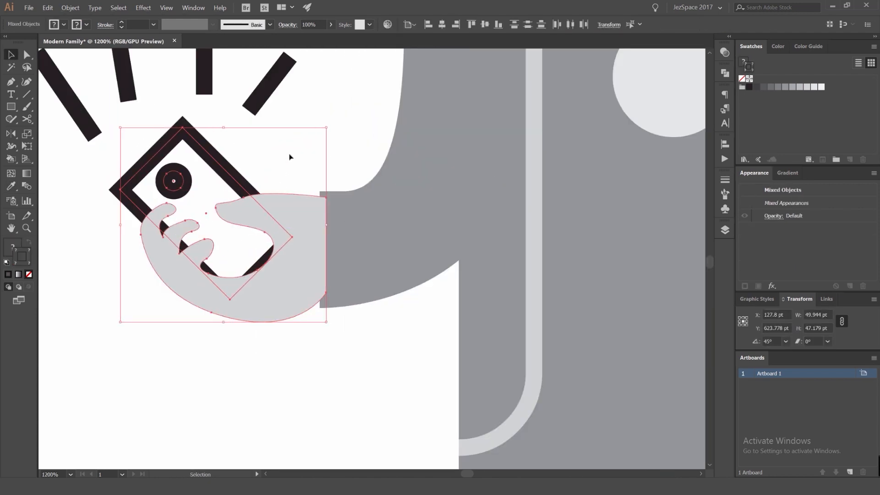
click(288, 155)
click(303, 205)
key(ctrl+shift+[)
click(312, 182)
- Send the phone behind the raised hand and swap its stroke to a solid black fill
click(237, 182)
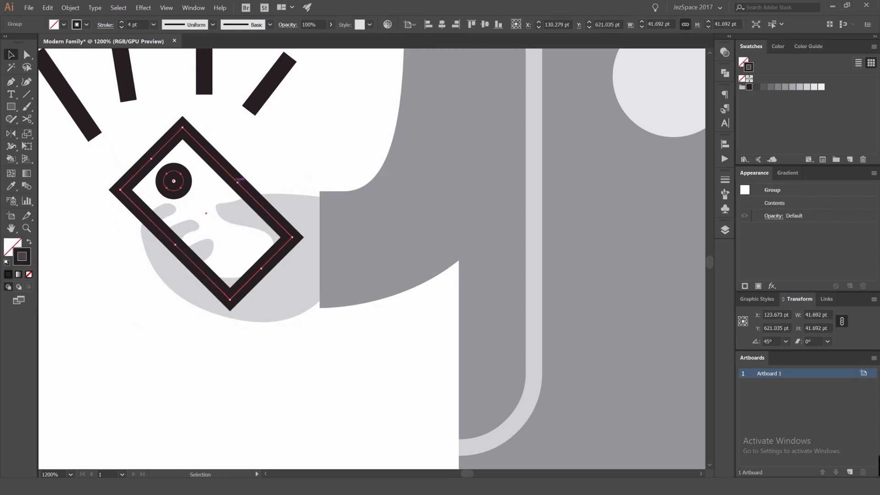
key(ctrl+shift+[)
key(shift+x)
click(266, 166)
- Fill the small circle on the phone with white
key(a)
click(172, 184)
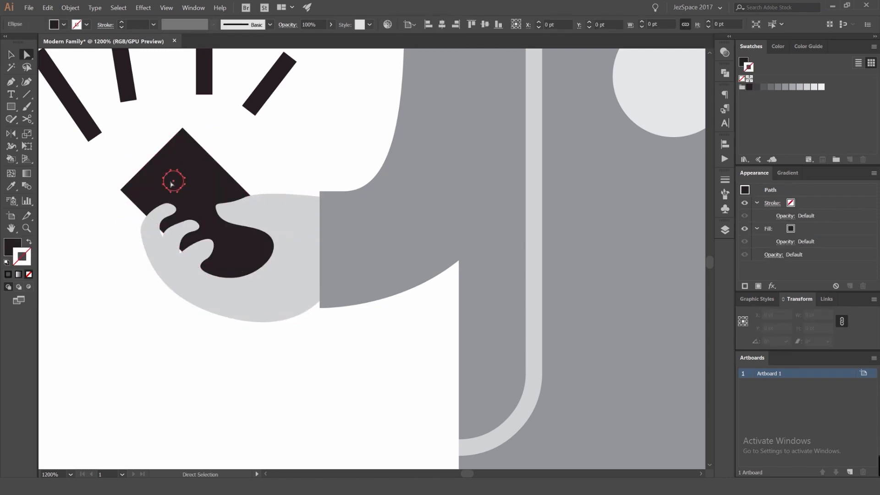
key(i)
key(v)
click(290, 136)
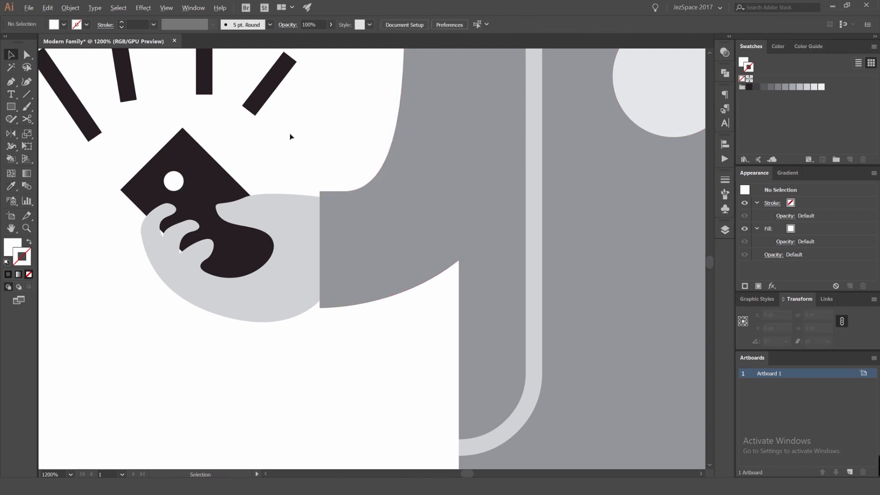
- Undo the white fill on the phone's small circle
scroll(294, 138, down, 6)
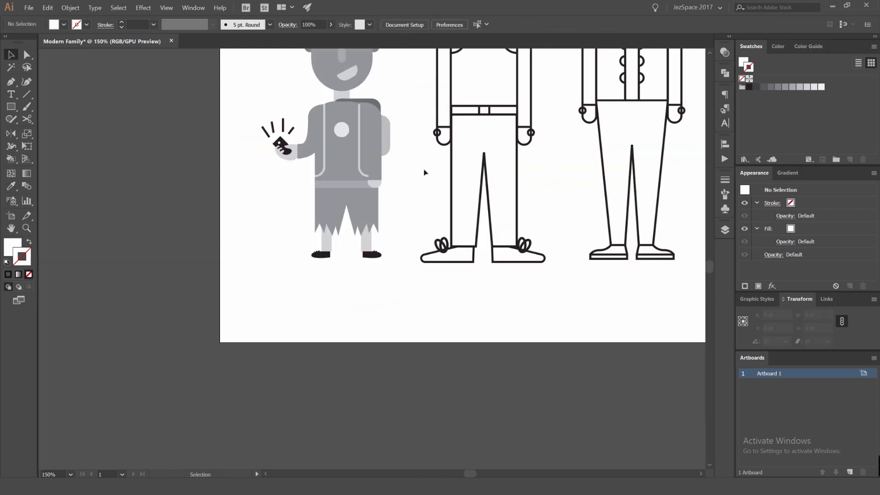
scroll(406, 178, down, 2)
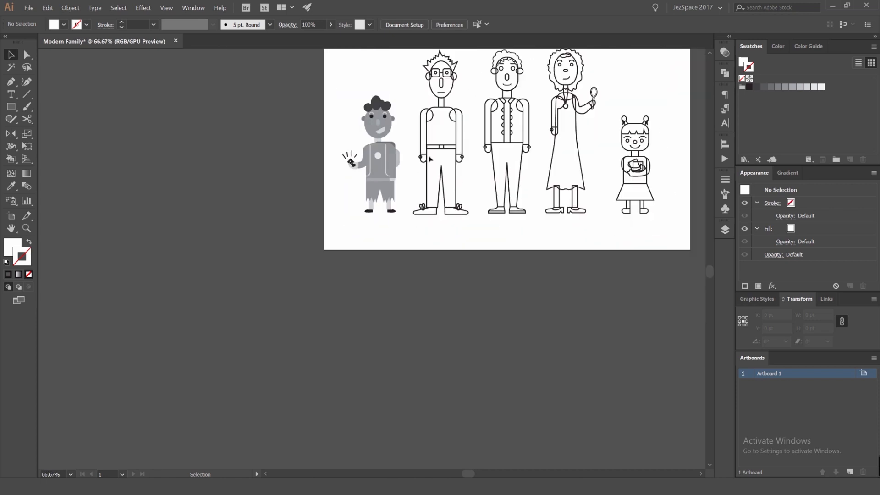
drag(419, 118, 353, 145)
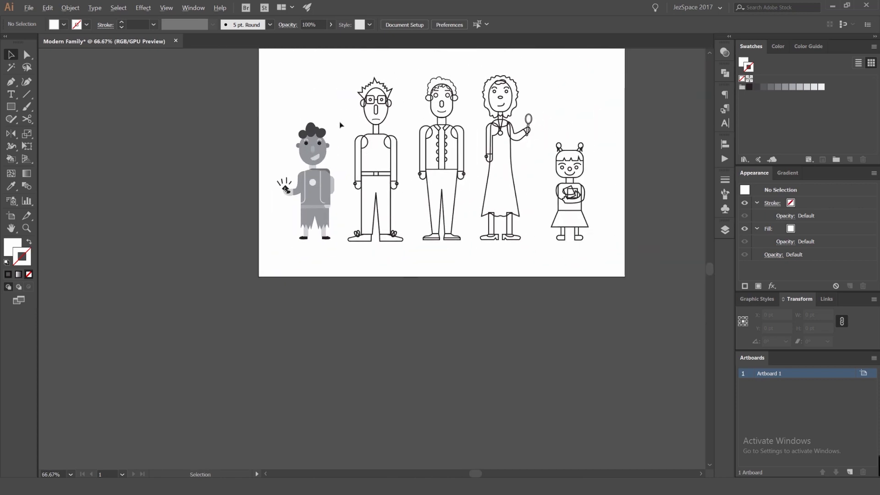
scroll(340, 125, up, 4)
click(357, 183)
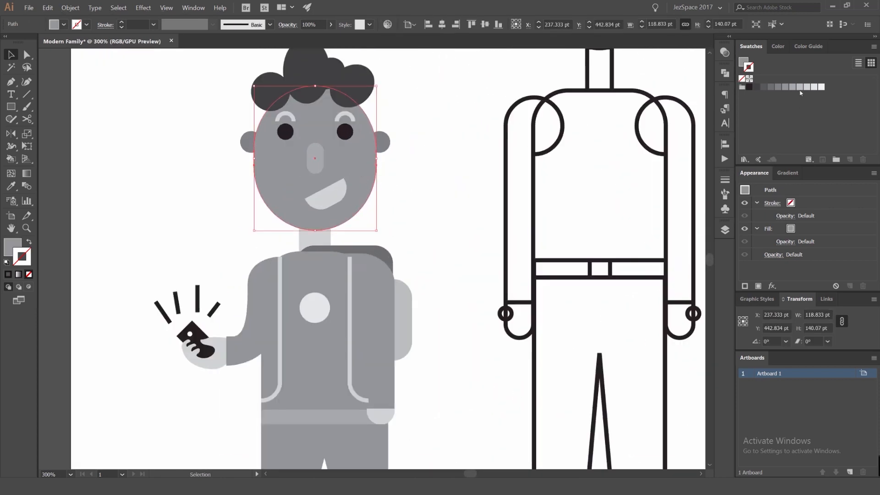
key(ctrl+z)
key(ctrl+z)
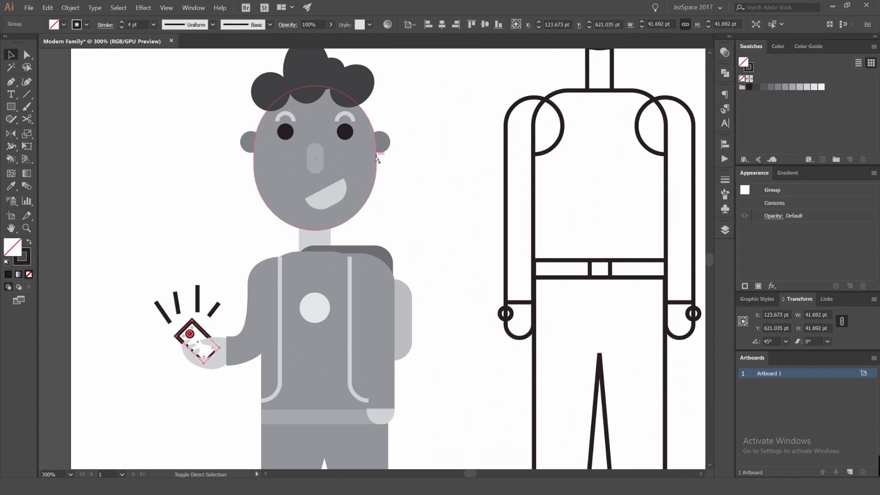
key(ctrl+z)
- Recolour the boy's face with the light grey swatch of the hands and his mouth with the next lighter swatch
click(375, 160)
click(807, 87)
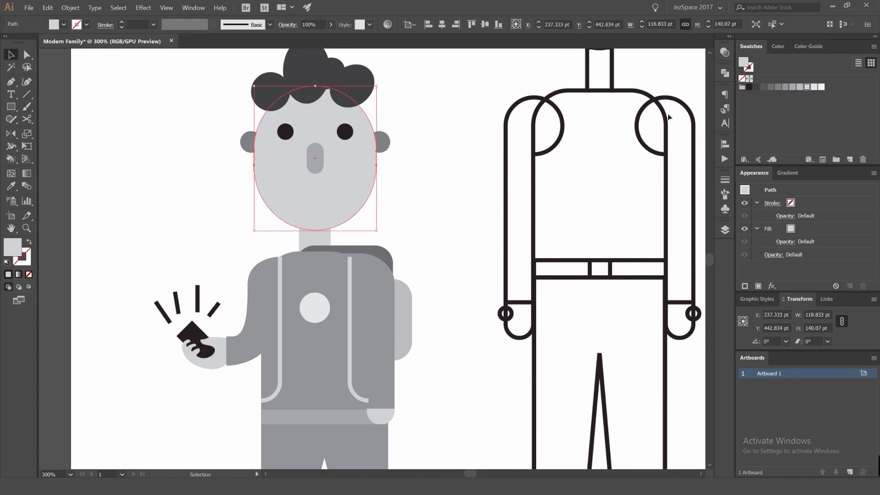
click(327, 197)
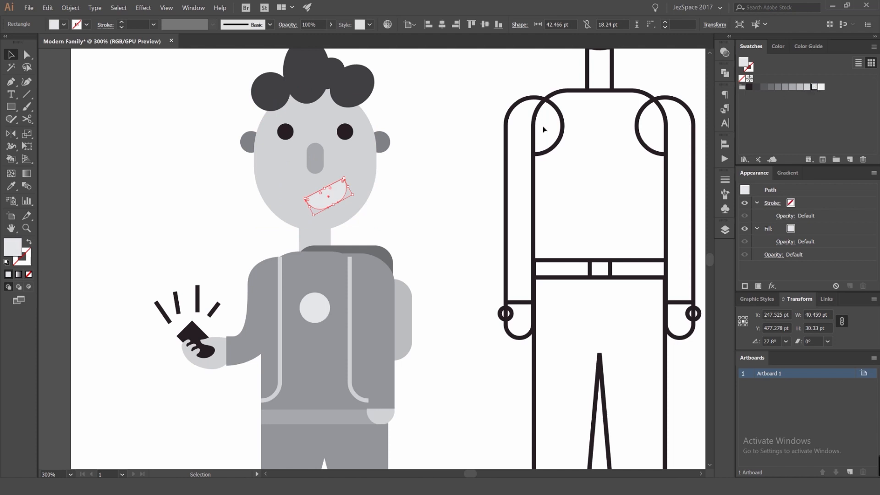
click(446, 145)
- Recolour the neck with a grey swatch one shade darker than the face
scroll(445, 145, down, 3)
scroll(426, 162, up, 4)
click(341, 199)
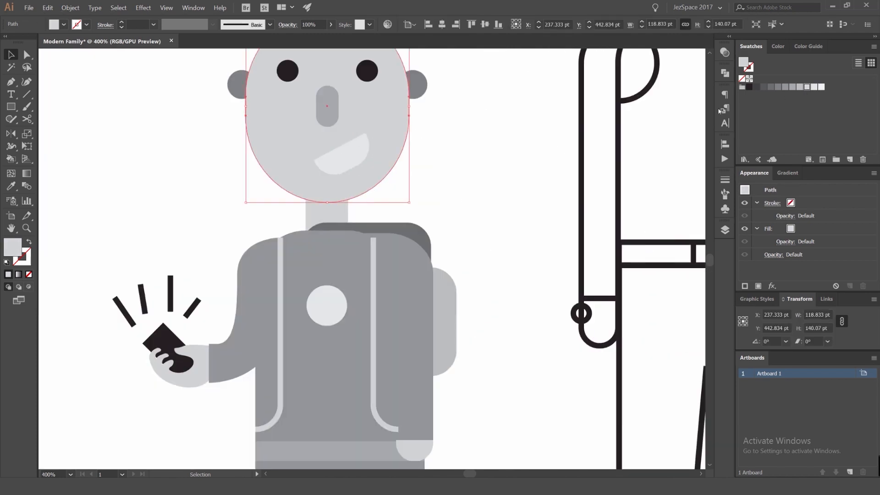
click(338, 212)
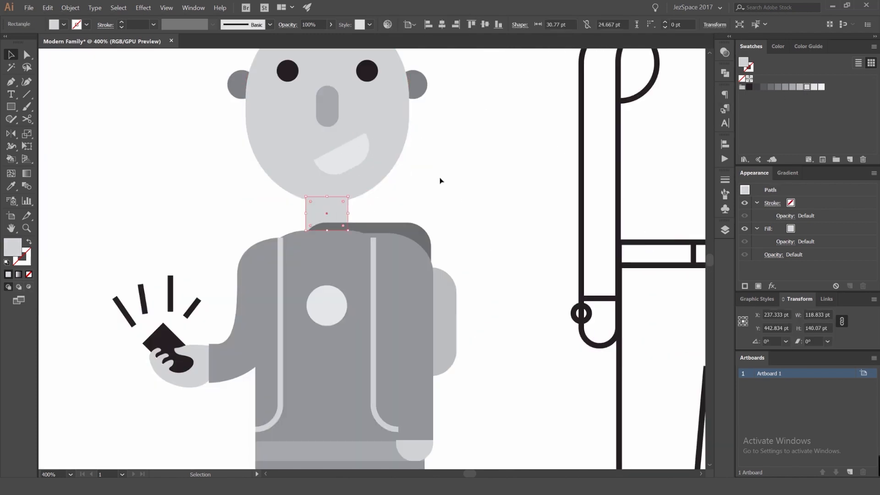
click(796, 88)
click(630, 122)
- Select the backpack body and its side pocket together and widen them to 112.449 pt, extending beyond the boy's sleeve
scroll(497, 179, down, 5)
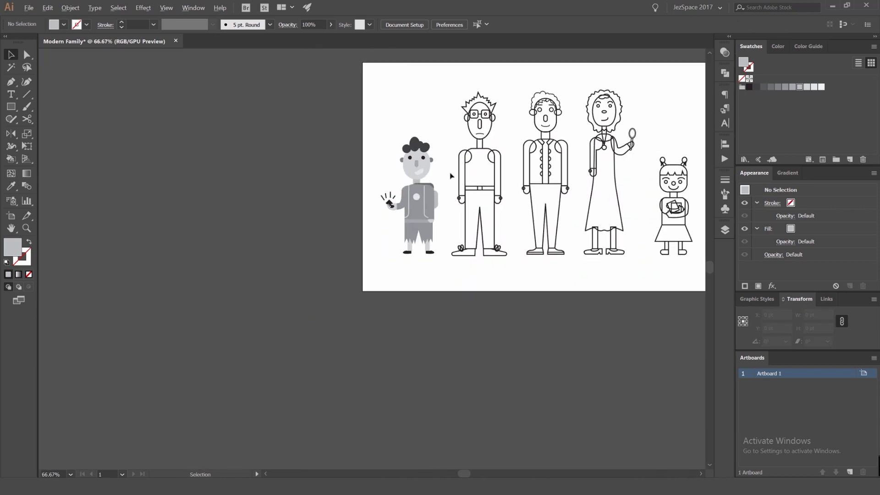
scroll(458, 156, up, 4)
scroll(477, 181, down, 2)
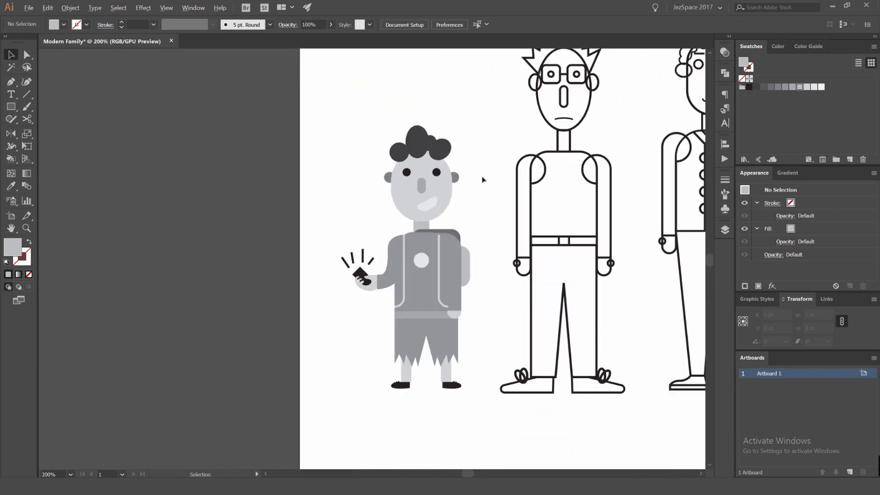
drag(483, 179, 381, 165)
scroll(384, 182, up, 2)
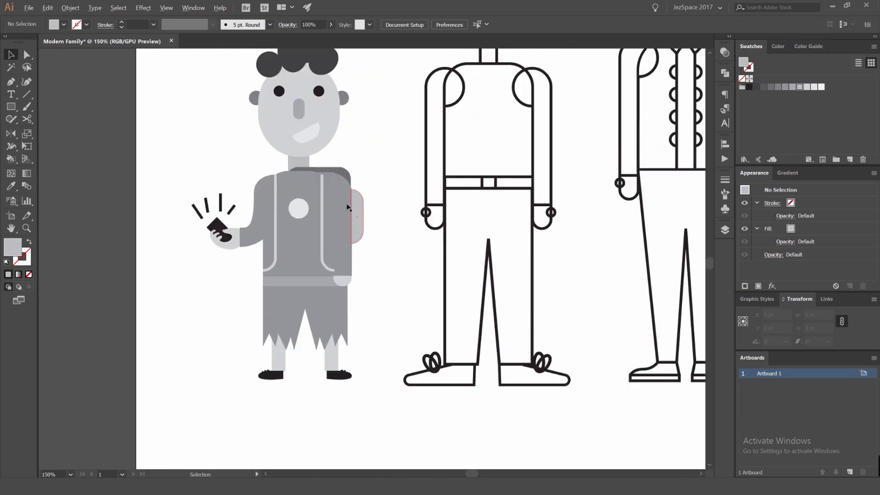
click(341, 205)
key(ctrl+z)
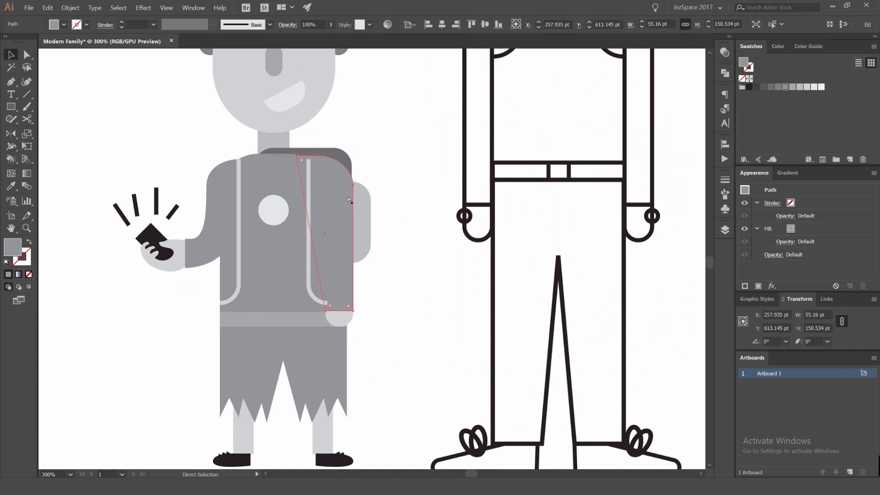
scroll(364, 197, up, 2)
shift+click(352, 217)
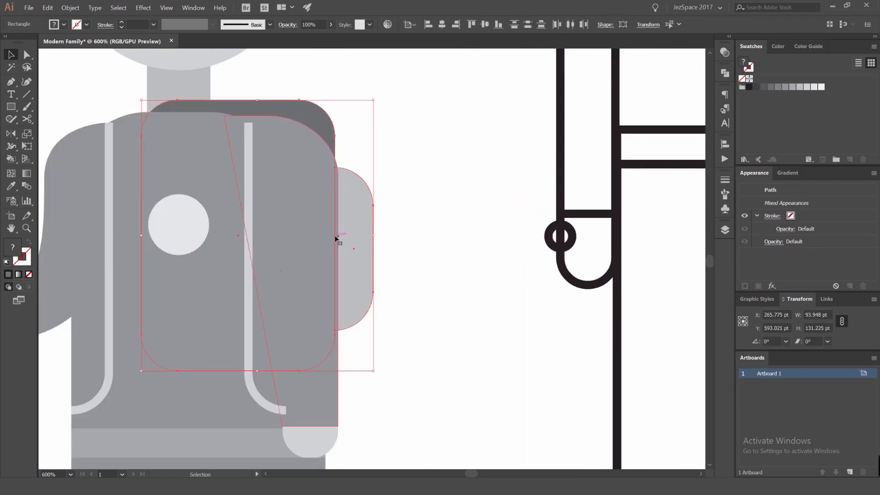
drag(374, 236, 404, 236)
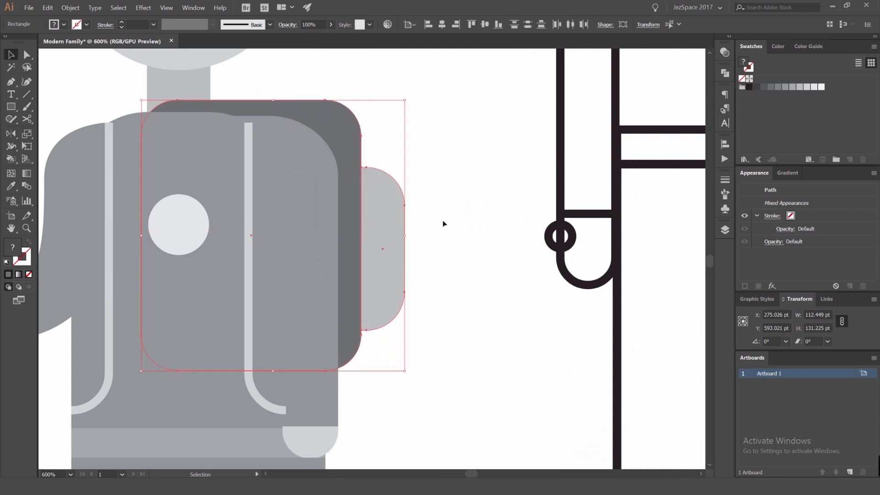
click(414, 231)
- Extend the dark backpack body to the torso's opposite side, making it 139.866 pt wide
scroll(454, 180, down, 6)
drag(453, 175, 389, 177)
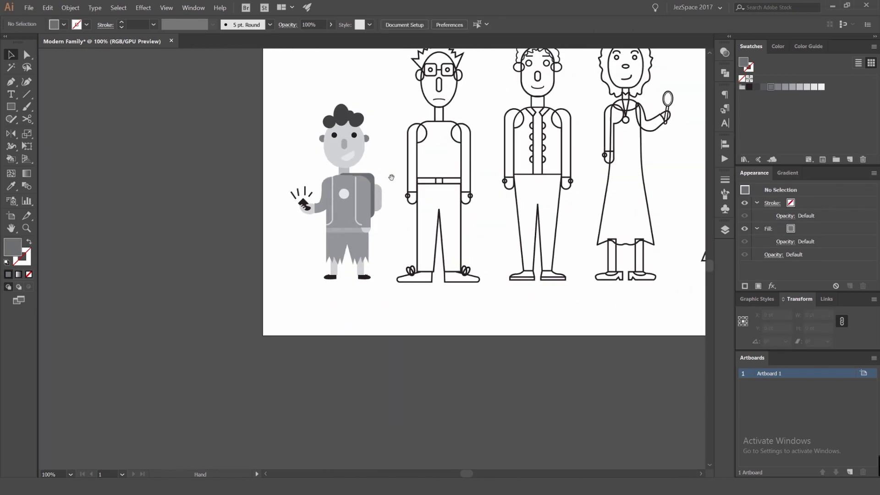
scroll(389, 176, up, 3)
click(291, 197)
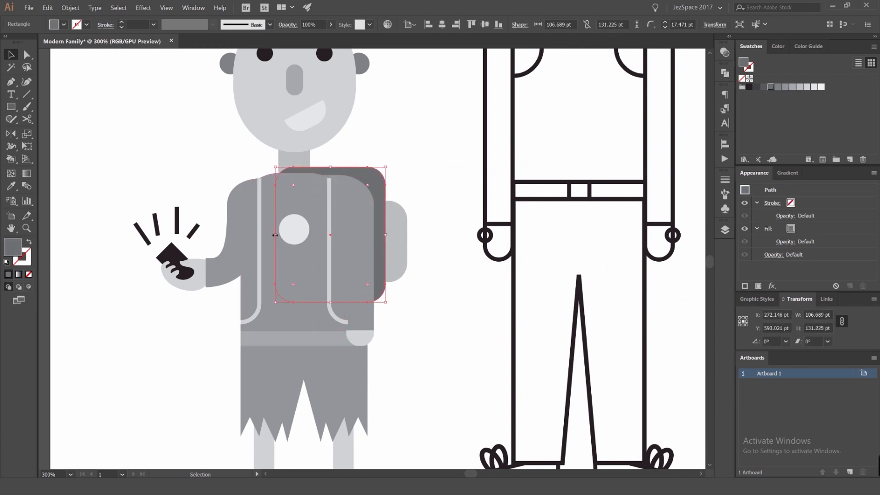
drag(276, 233, 245, 235)
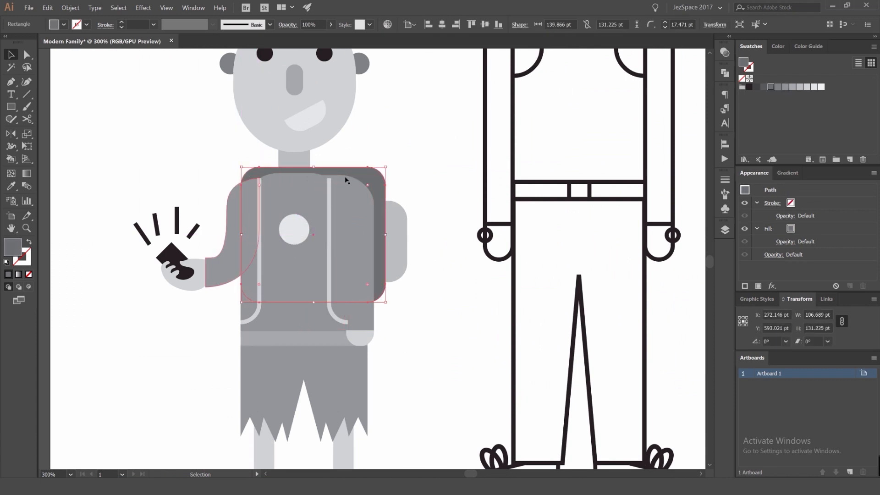
- Try narrowing the dark backpack body by pulling in its outer side, and undo the resize
click(396, 160)
scroll(395, 167, down, 4)
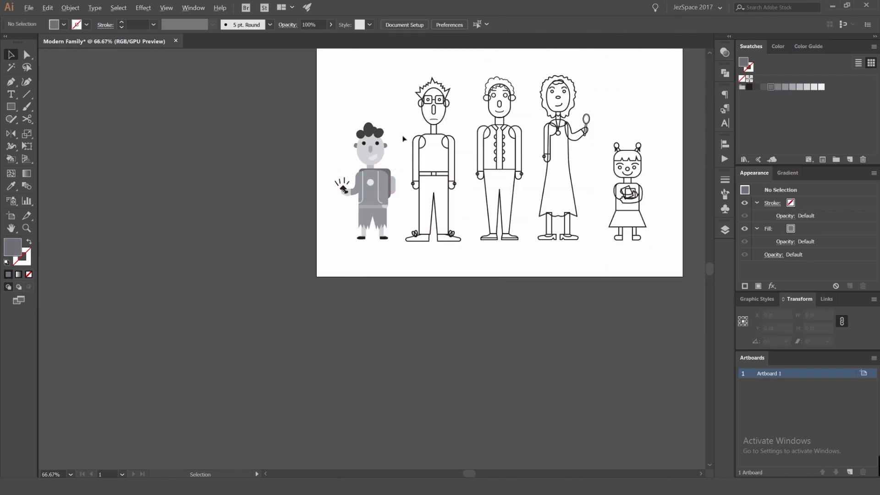
scroll(404, 139, up, 4)
click(385, 176)
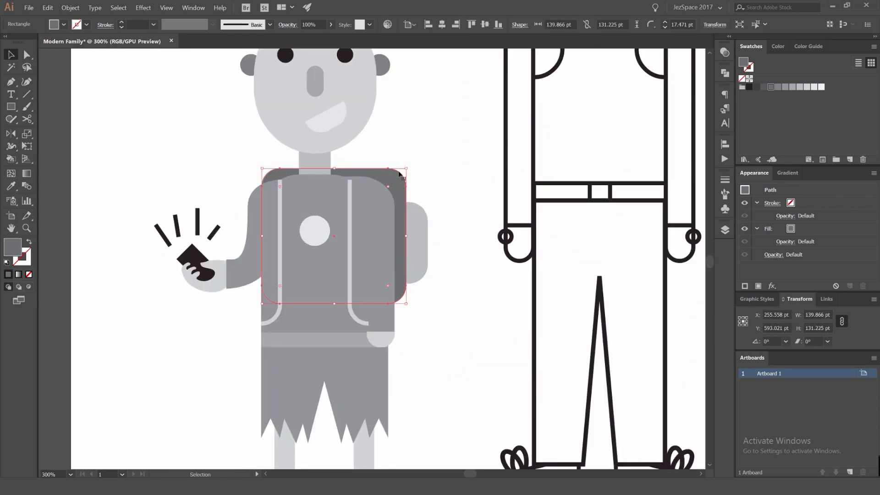
drag(406, 236, 375, 236)
click(426, 176)
scroll(422, 173, down, 2)
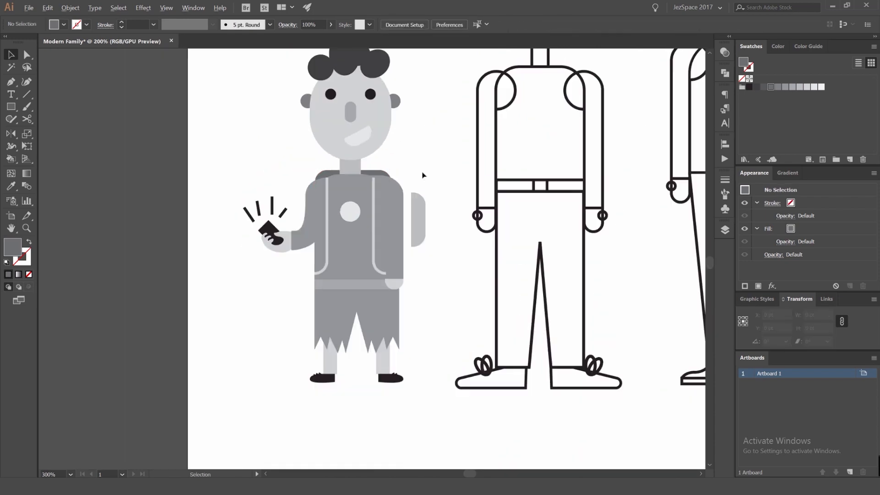
key(ctrl+z)
click(424, 170)
- Display the list of the document's layers alongside the artwork
scroll(420, 155, down, 1)
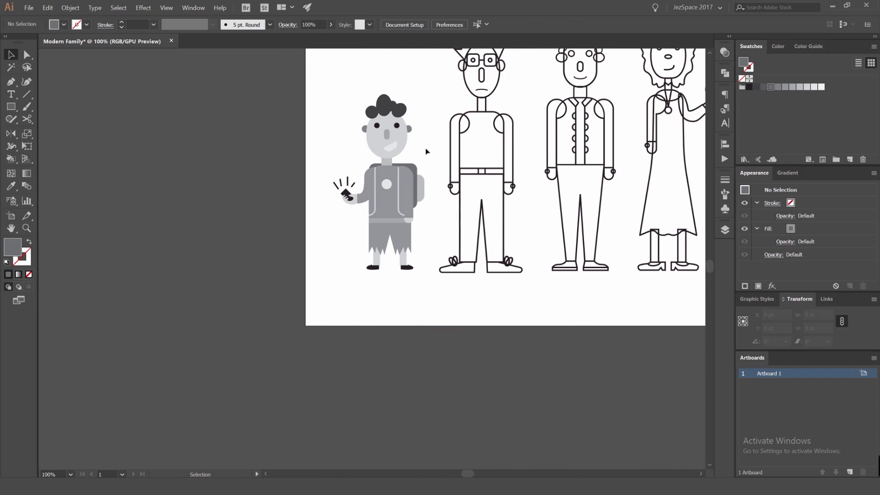
drag(427, 153, 366, 230)
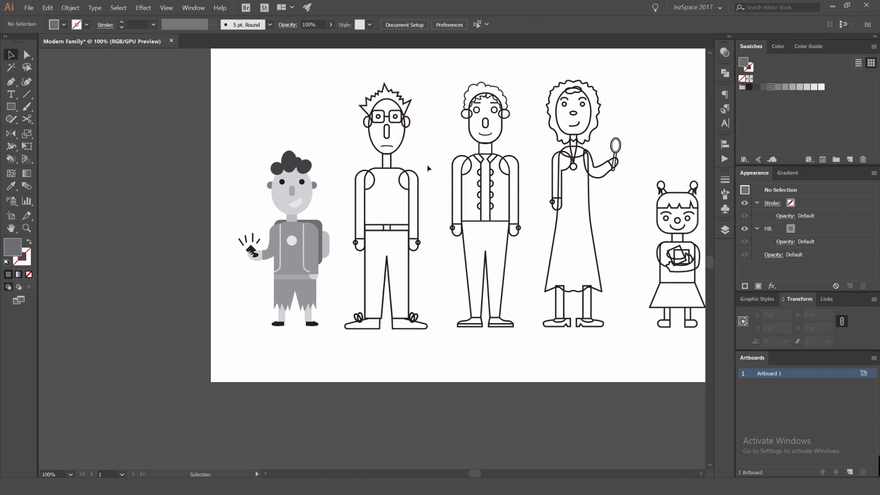
scroll(415, 136, up, 1)
click(724, 231)
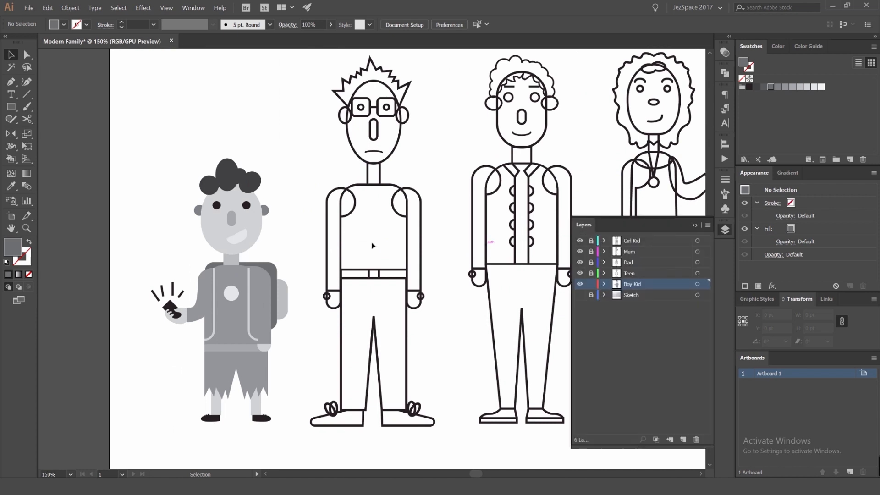
scroll(282, 229, down, 4)
scroll(268, 228, up, 5)
- Recolour the phone in the boy's raised hand with the dark grey swatch used for the backpack body
drag(365, 196, 405, 136)
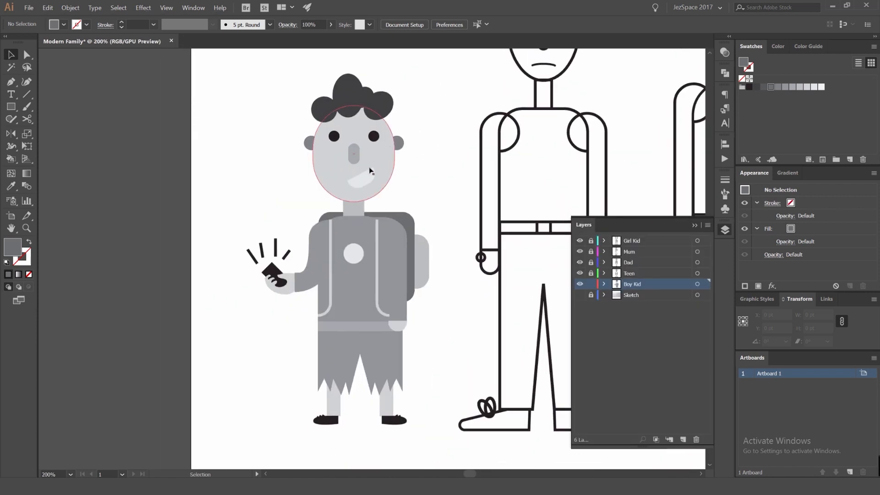
scroll(288, 262, up, 3)
click(264, 271)
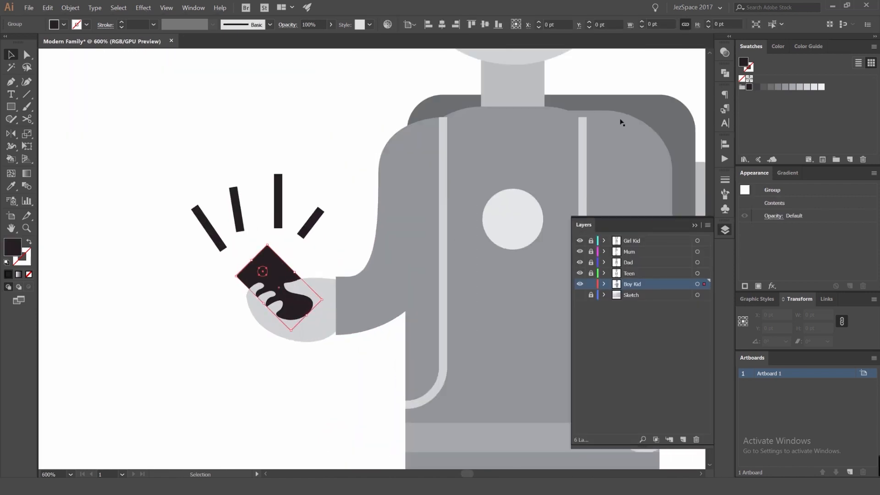
click(777, 86)
click(771, 86)
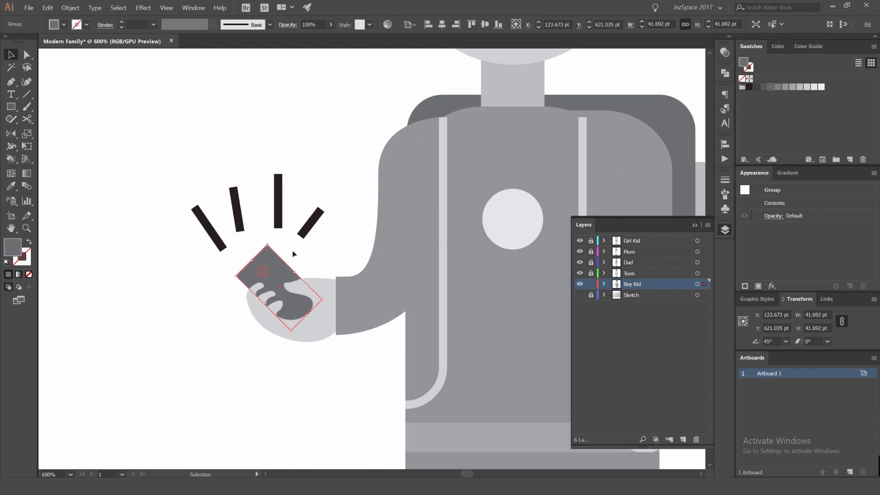
click(303, 254)
- Recolour the small circle on the phone with the lighter mid-grey swatch used for the sleeves
scroll(303, 254, up, 3)
key(a)
click(198, 293)
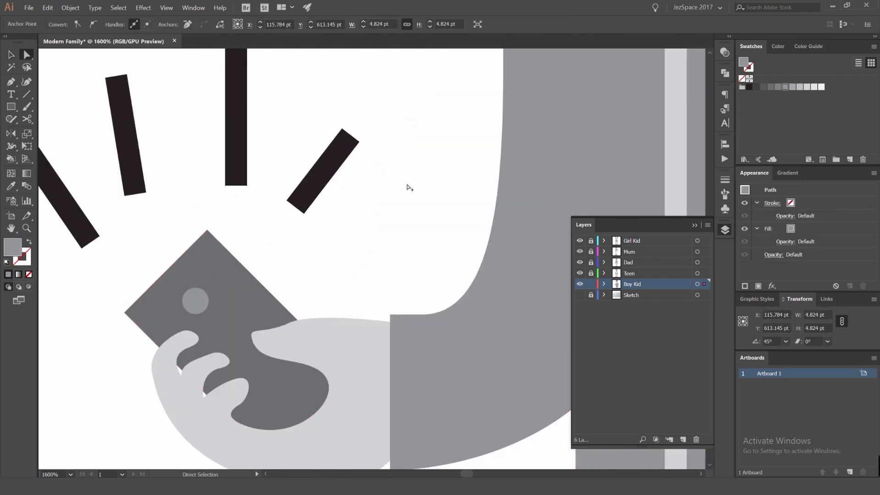
- Recolour the stroke of the grouped flash lines above the phone with the dark grey swatch just after black
scroll(409, 187, down, 6)
scroll(336, 198, up, 3)
key(v)
click(326, 197)
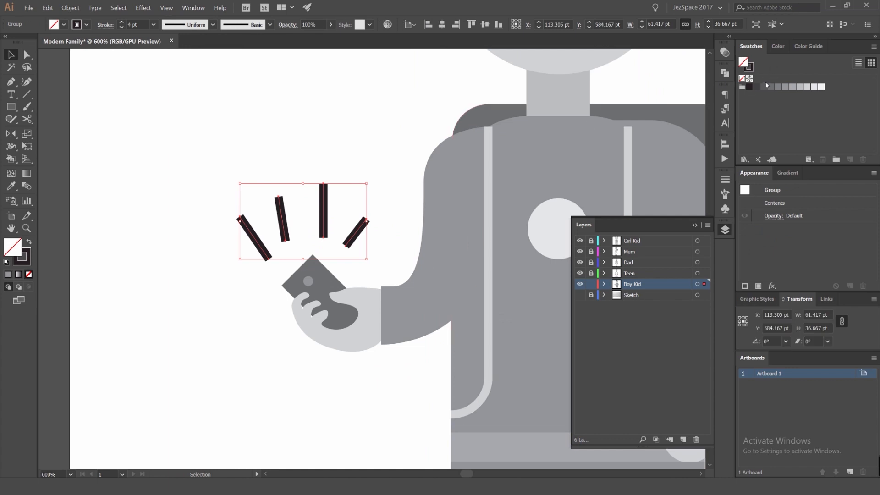
key(x)
click(764, 87)
click(393, 114)
scroll(393, 114, down, 4)
drag(390, 116, 329, 140)
scroll(399, 298, up, 2)
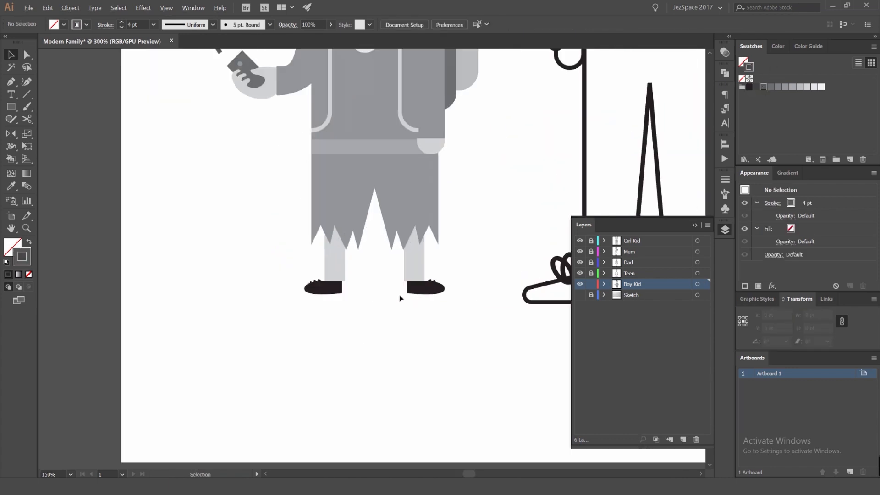
scroll(418, 294, up, 2)
click(419, 293)
scroll(499, 212, down, 6)
click(513, 194)
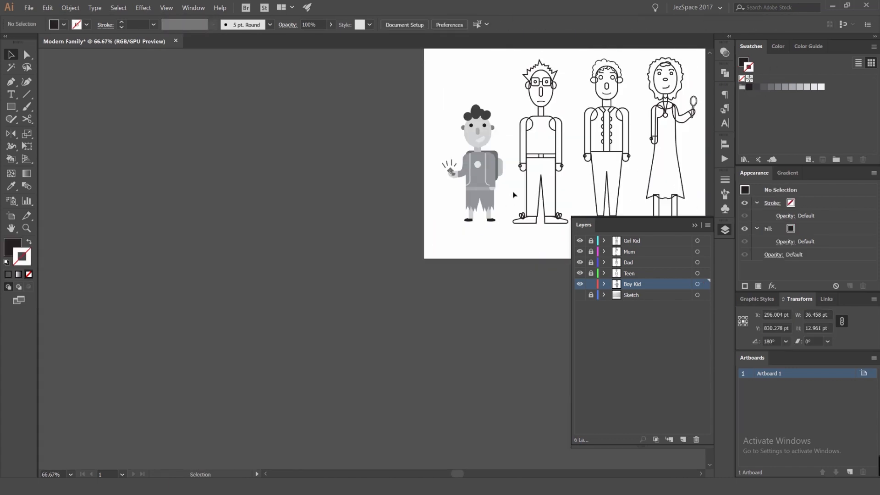
- Recolour the boy's torso with a grey swatch one shade lighter than the sleeves, matching the shirt's hem band
scroll(513, 195, right, 1)
scroll(421, 177, up, 3)
scroll(507, 188, up, 1)
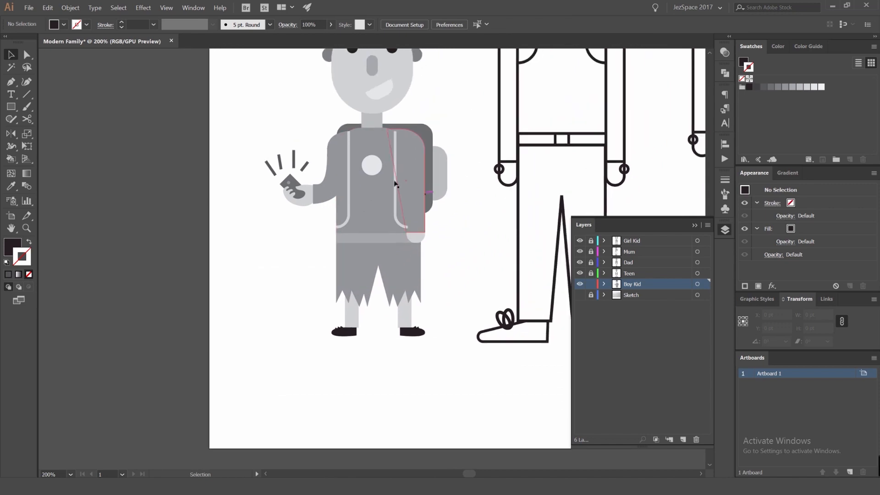
scroll(367, 155, up, 2)
click(367, 137)
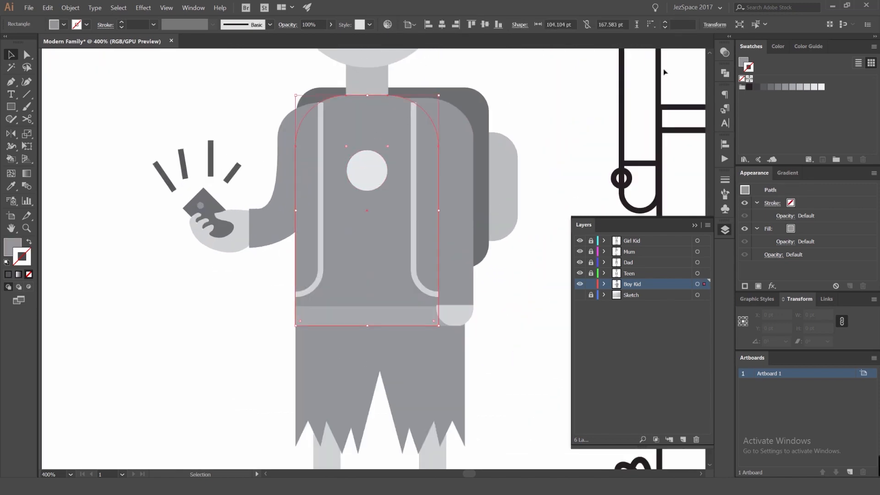
click(778, 87)
click(787, 90)
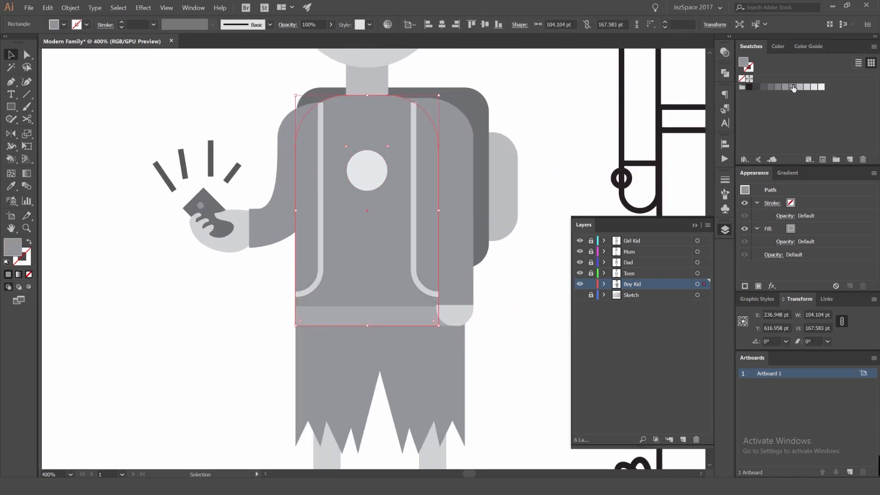
click(793, 87)
click(464, 129)
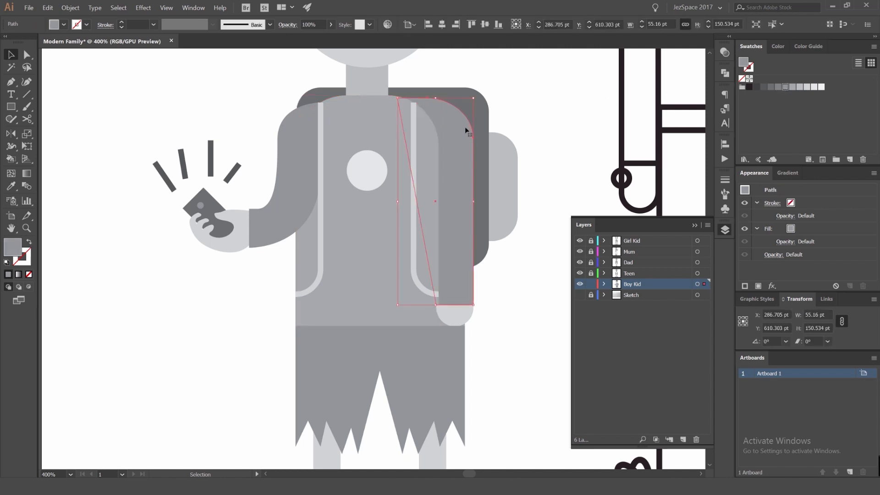
click(526, 137)
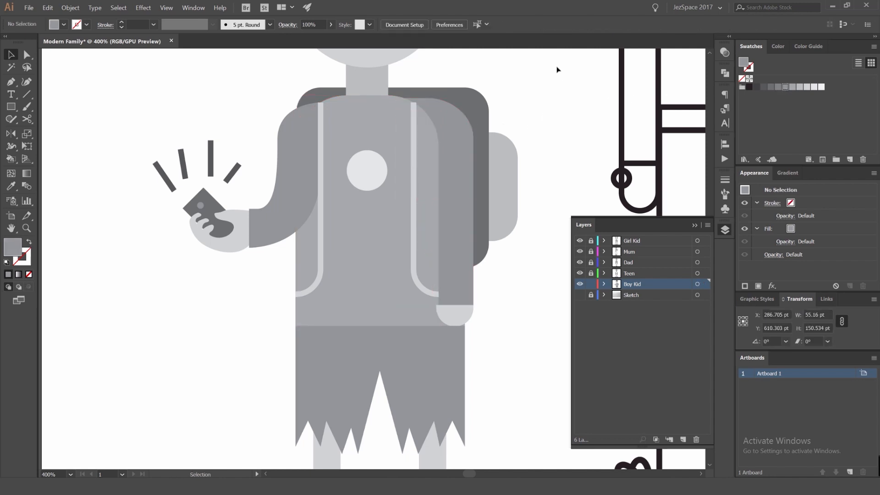
- Select the half-round hand at the end of the boy's lowered sleeve
scroll(468, 284, up, 4)
click(460, 324)
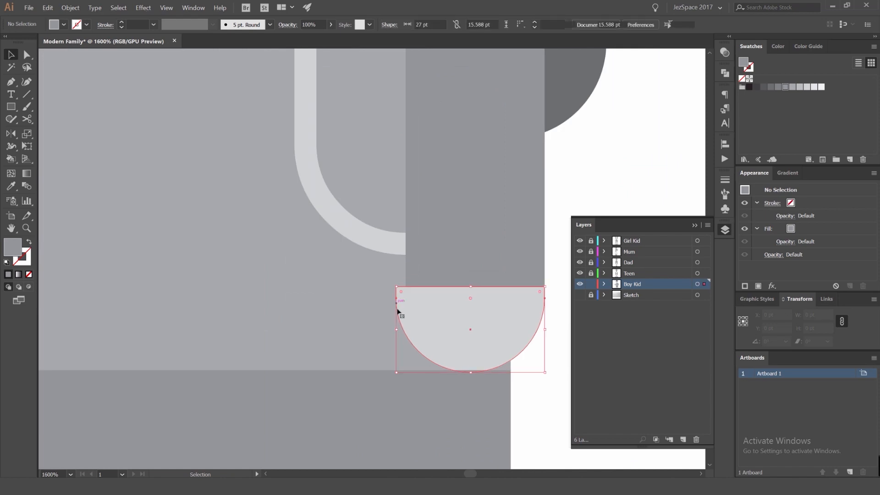
- Examine the finished greyscale boy kid and compare him with the outlined family figures
drag(408, 330, 406, 329)
scroll(408, 330, down, 5)
click(501, 259)
scroll(502, 259, down, 2)
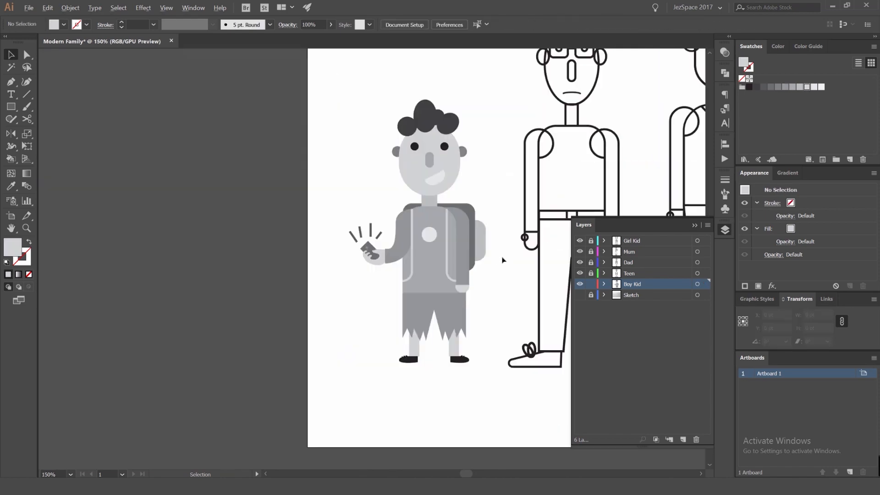
drag(481, 227, 390, 211)
drag(374, 140, 379, 175)
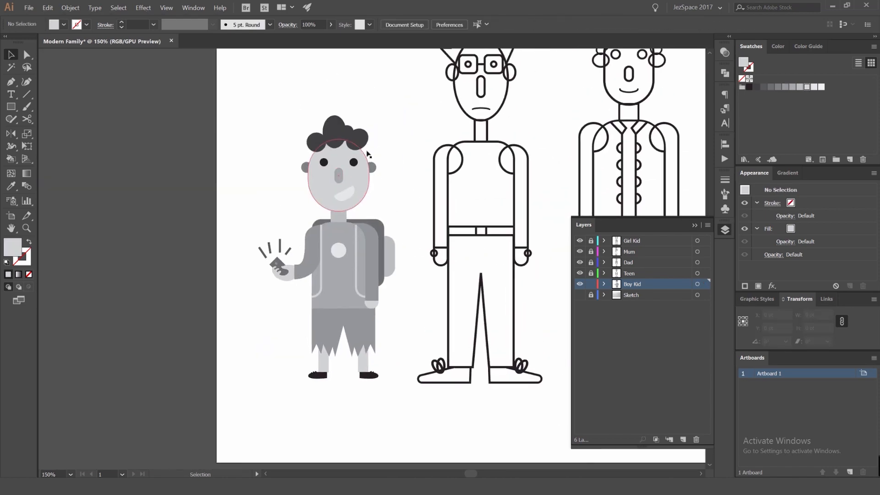
drag(519, 174, 437, 178)
scroll(407, 192, down, 1)
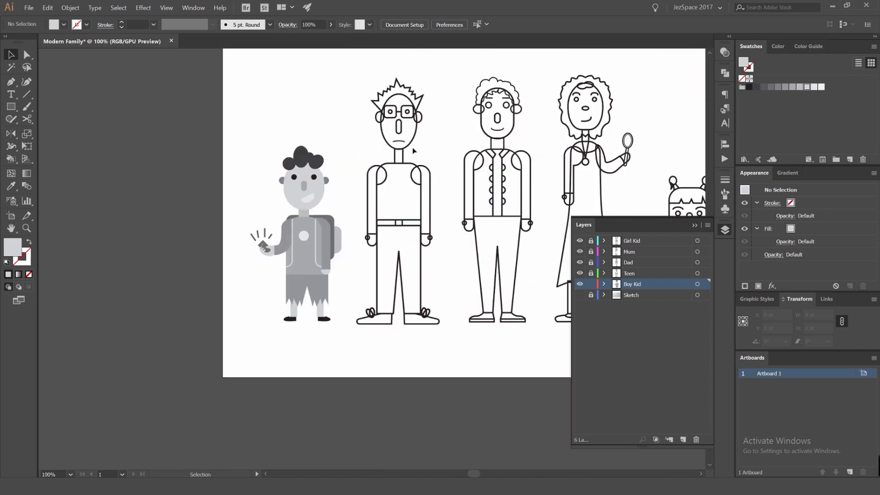
drag(458, 141, 340, 148)
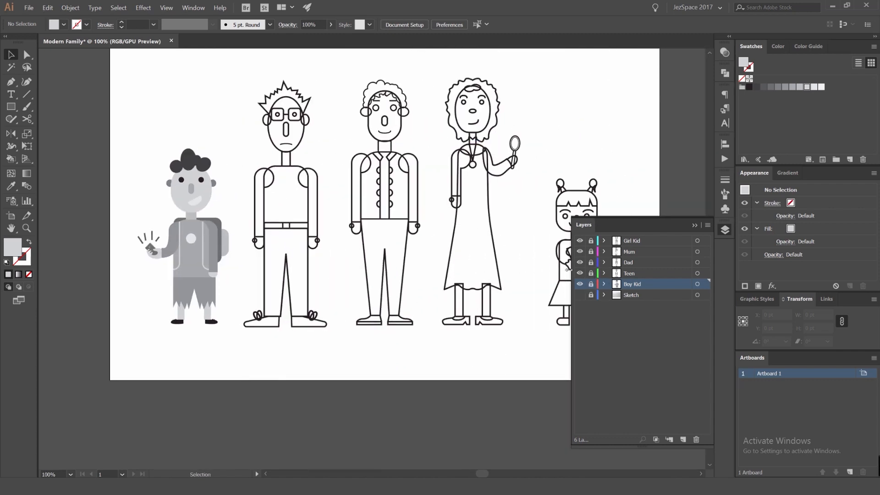
drag(316, 208, 462, 192)
scroll(338, 180, up, 2)
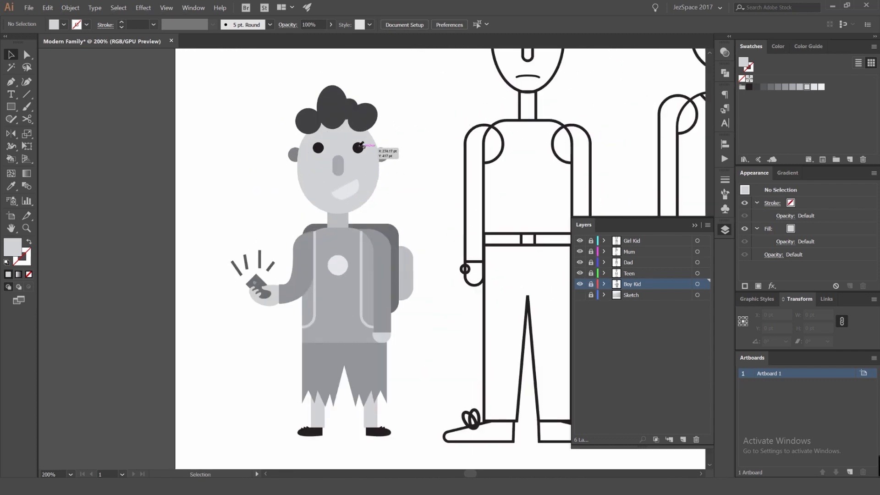
scroll(332, 166, up, 1)
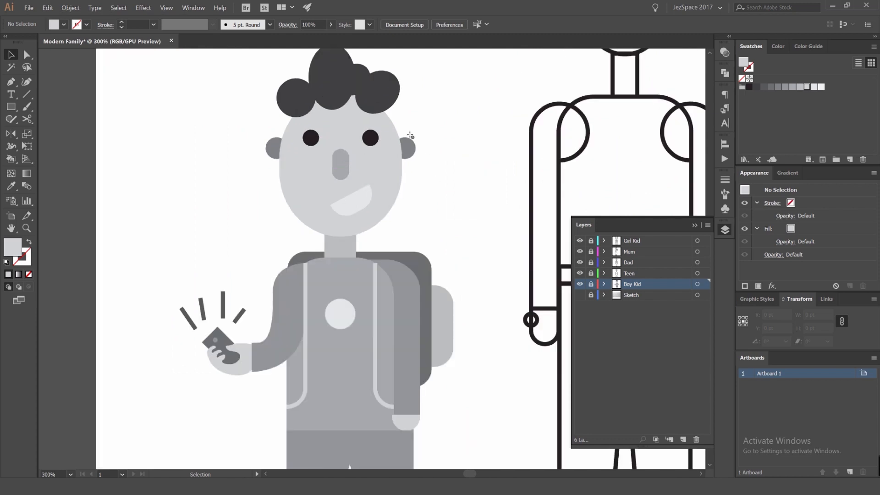
scroll(364, 156, down, 2)
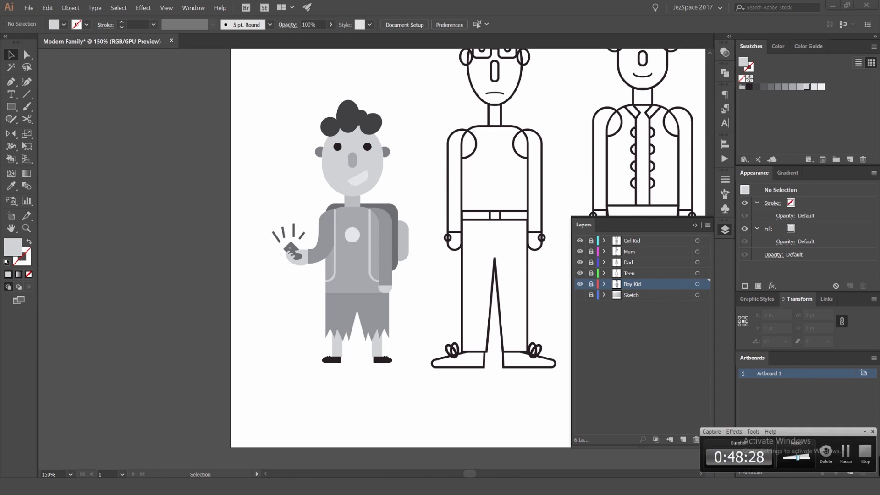
- Unlock the Teen layer and fill the teen's shirt body with a mid grey swatch, without an outline
click(591, 273)
click(441, 118)
scroll(441, 119, up, 4)
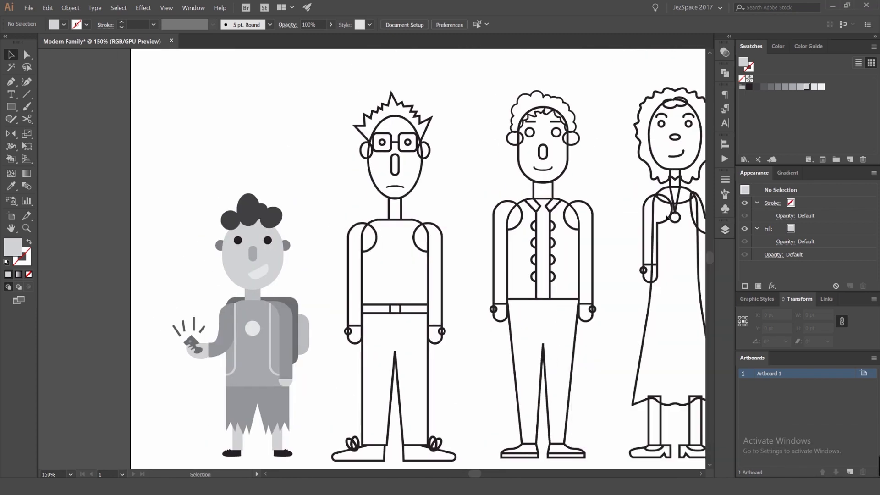
click(430, 173)
key(shift+x)
click(785, 87)
- Swap the outline of both of the teen's sleeves to a fill and give them a lighter grey than the shirt
scroll(486, 179, up, 1)
click(386, 157)
shift+click(289, 158)
key(shift+x)
click(792, 87)
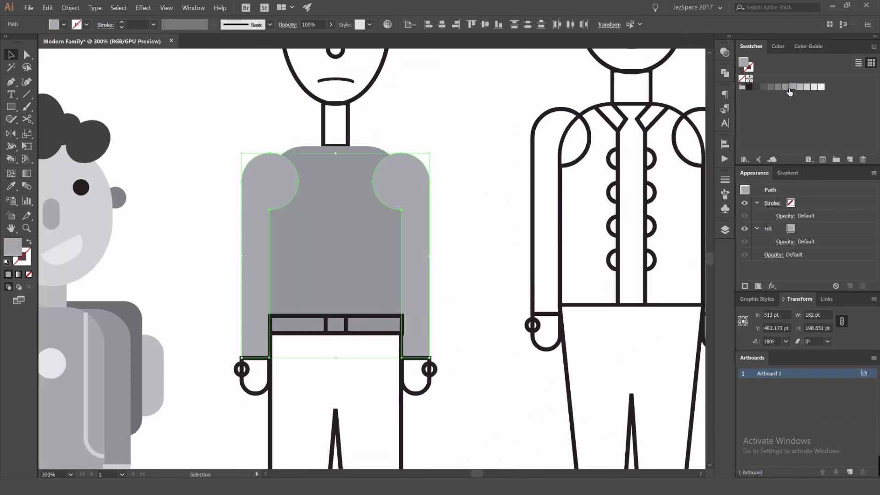
- Fill the teen's belt with dark grey and the belt buckle with a medium grey
drag(506, 203, 534, 108)
click(340, 221)
key(shift+x)
click(361, 228)
key(shift+x)
click(799, 87)
click(404, 228)
click(756, 87)
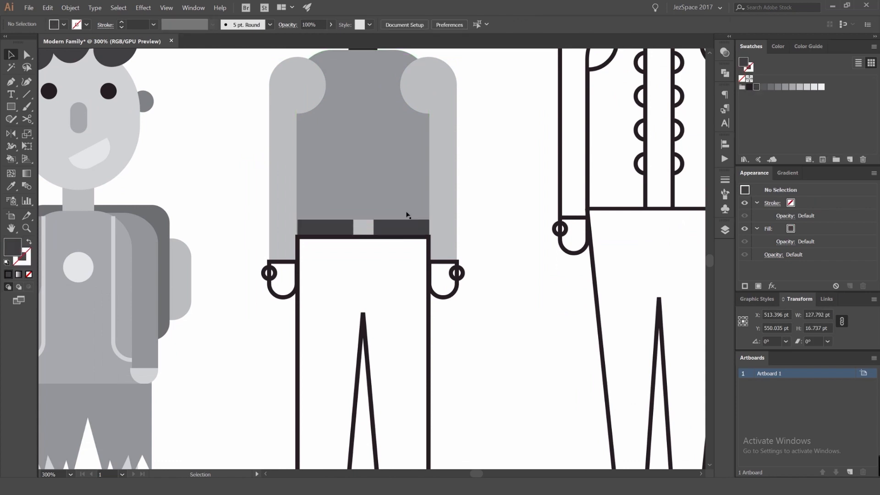
scroll(363, 241, up, 3)
click(364, 207)
click(778, 87)
- Convert the teen's trousers from outline to fill and sample the shirt's mid grey for them
click(507, 220)
click(507, 231)
key(shift+x)
scroll(423, 94, down, 2)
key(i)
click(452, 129)
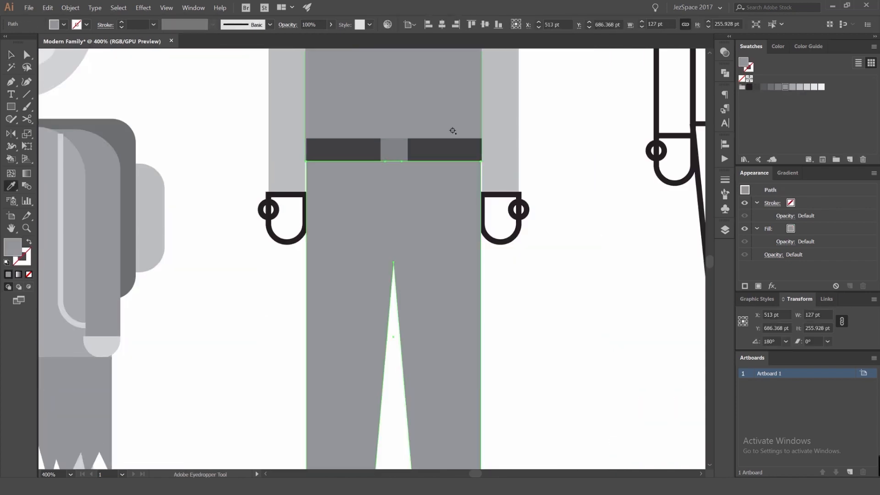
- Fill both of the teen's hands and thumbs with light grey in place of their outlines
key(v)
drag(539, 189, 509, 231)
key(shift+x)
click(807, 88)
drag(247, 189, 283, 232)
drag(609, 159, 543, 219)
- Select the teen's two sleeves and place them behind the shirt body
key(a)
click(499, 145)
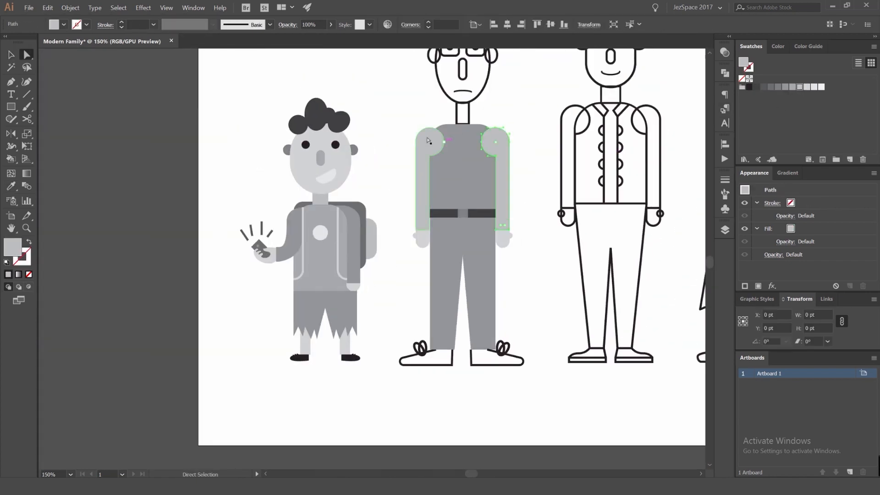
click(526, 143)
click(430, 202)
- Swap the teen's neck outline to a fill and give it the lightest grey swatch
mouse_move(526, 143)
mouse_down()
mouse_move(487, 232)
mouse_move(501, 127)
mouse_up()
key(shift+x)
click(820, 86)
- Swap the outlines of both of the teen's shoes to a solid black fill
click(467, 373)
shift+click(421, 373)
key(shift+x)
click(756, 86)
click(507, 338)
scroll(507, 338, up, 2)
click(479, 268)
key(ctrl+z)
- Turn the outline of the teen's nose into a solid fill
scroll(497, 344, down, 5)
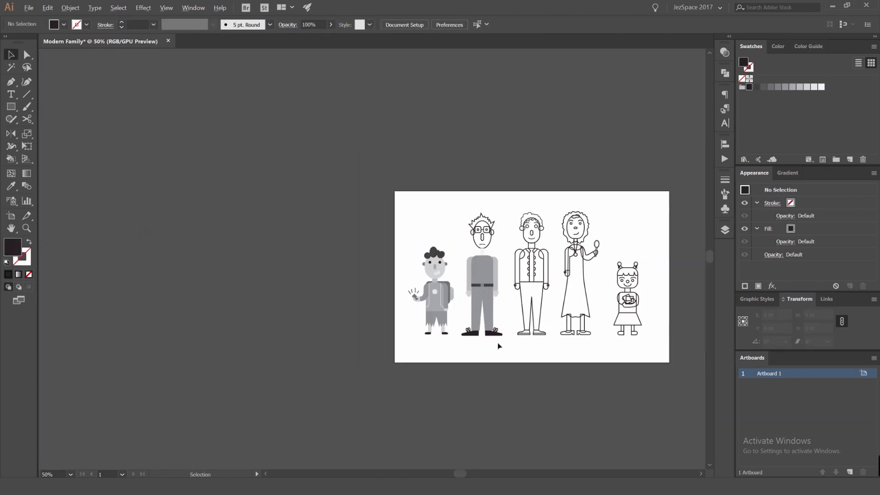
drag(497, 346, 446, 346)
scroll(375, 339, up, 4)
scroll(375, 301, down, 3)
drag(418, 273, 362, 295)
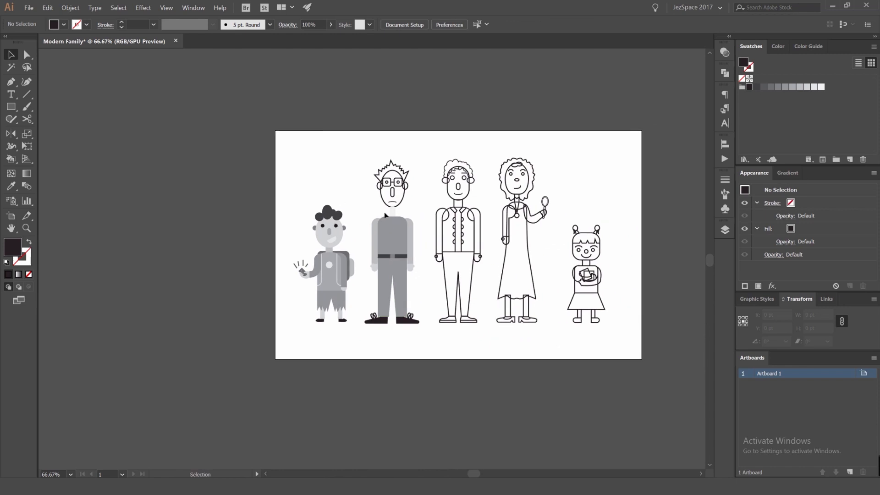
scroll(390, 183, up, 4)
click(405, 225)
key(shift+x)
- Fill the teen's face with very light grey and remove its stroke
click(451, 235)
key(shift+x)
key(ctrl+z)
click(814, 87)
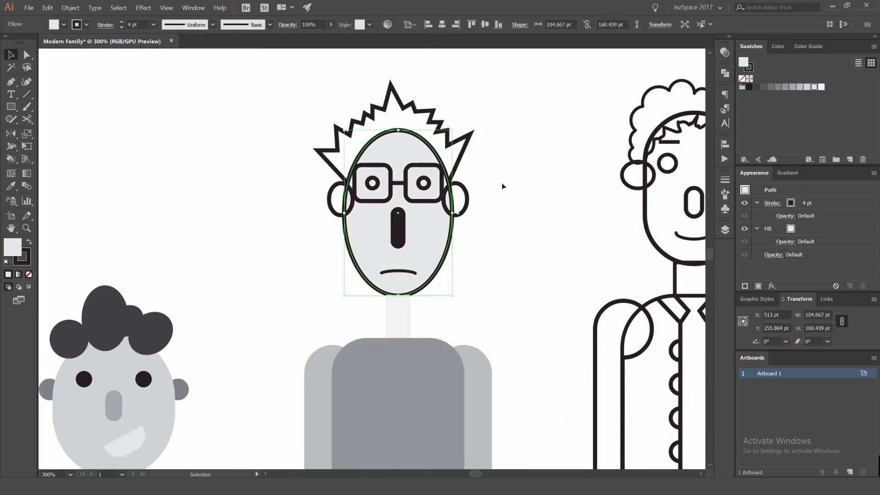
key(x)
key(slash)
- Give both of the teen's ears the grey sampled from the boy kid's ear and send them to the back
click(468, 189)
shift+click(329, 198)
key(i)
click(180, 388)
drag(493, 215, 480, 180)
key(ctrl+shift+bracketleft)
- Fill the teen's nose with the grey sampled from the boy kid's nose
click(392, 236)
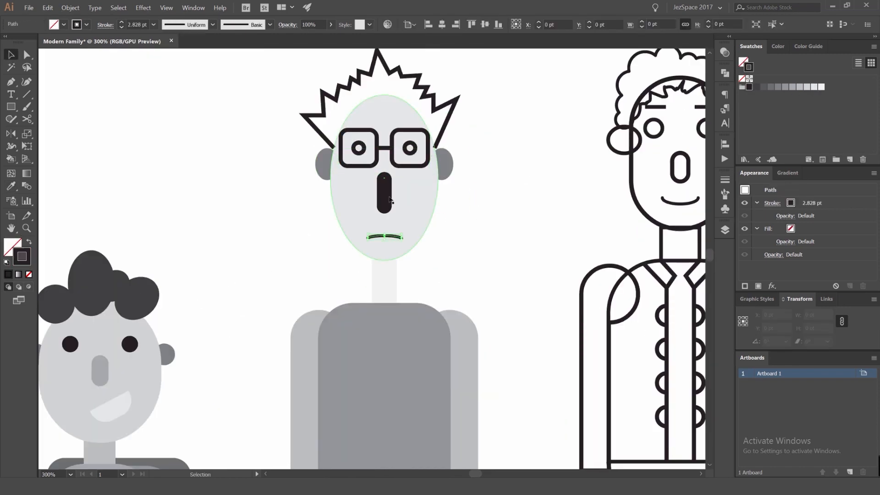
click(390, 203)
key(i)
click(100, 371)
- Fill the teen's spiky hair with the boy kid's dark hair grey and send it behind the face
click(447, 120)
key(i)
click(96, 284)
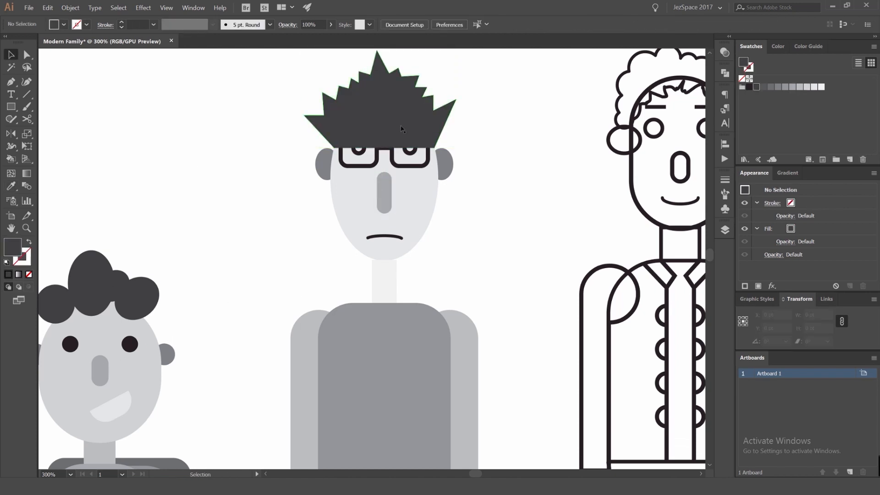
click(441, 121)
key(ctrl+shift+bracketleft)
click(462, 124)
- Turn the outlined pupils behind the teen's glasses into solid black circles
click(362, 144)
key(shift+x)
click(476, 125)
scroll(477, 124, down, 4)
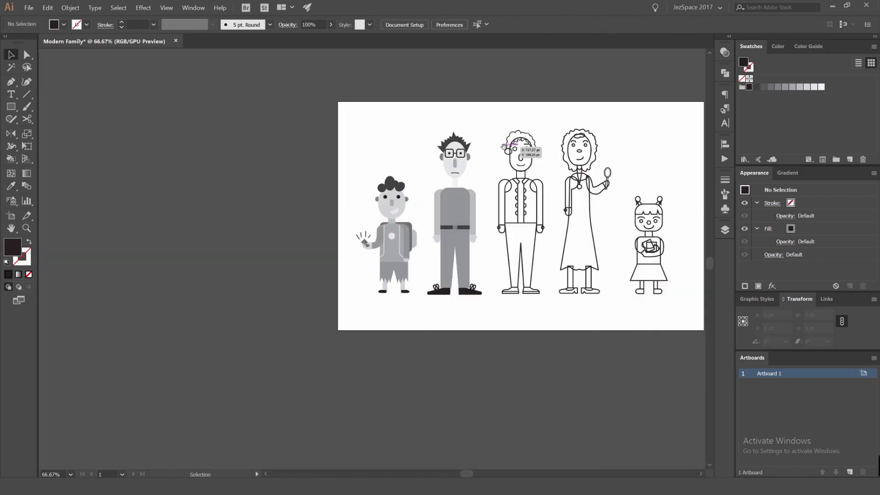
scroll(466, 125, up, 7)
click(443, 162)
key(shift+x)
drag(313, 162, 319, 156)
click(581, 146)
- Lock the Teen layer and unlock the Dad layer
scroll(581, 146, down, 6)
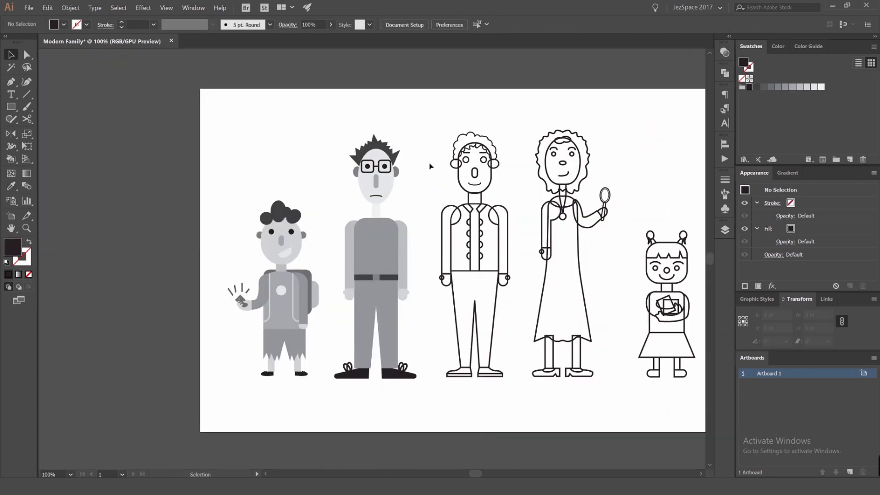
drag(431, 165, 382, 165)
scroll(391, 183, up, 2)
click(725, 229)
click(591, 273)
click(590, 262)
- Fill the dad's nose and face with the greys sampled from the teen's nose and face
click(372, 163)
key(i)
click(169, 179)
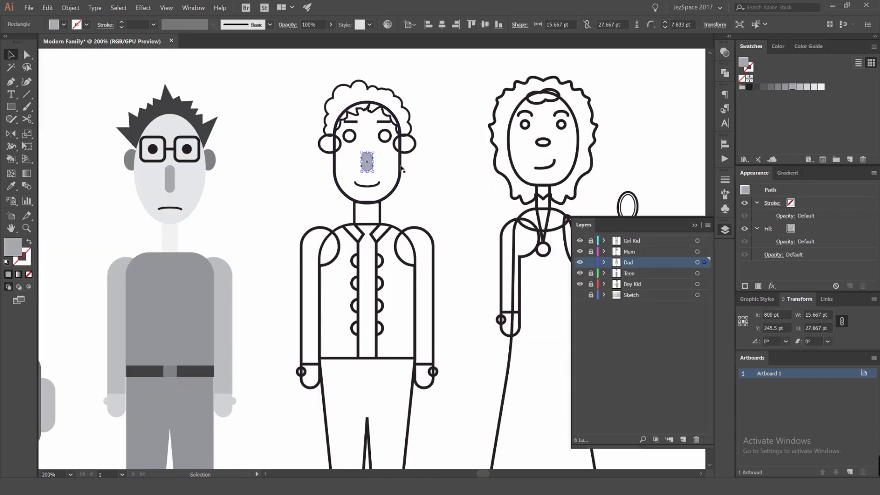
click(400, 169)
click(195, 181)
- Fill both of the dad's ears with the teen's ear grey and send them to the back
ctrl+click(319, 144)
click(208, 160)
ctrl+shift+click(407, 146)
key(ctrl+shift+[)
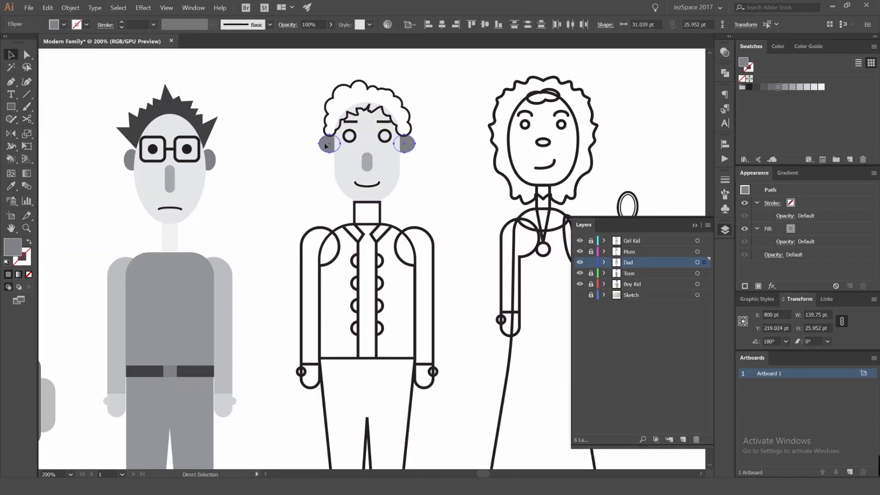
- Fill the dad's curly hair with the teen's dark hair grey and send it behind the face and ears
ctrl+click(327, 120)
key(shift+x)
click(211, 124)
scroll(386, 113, up, 2)
key(ctrl+shift+[)
key(ctrl+shift+a)
- Select both of the dad's outlined eyes and swap their strokes to solid black fills
click(393, 152)
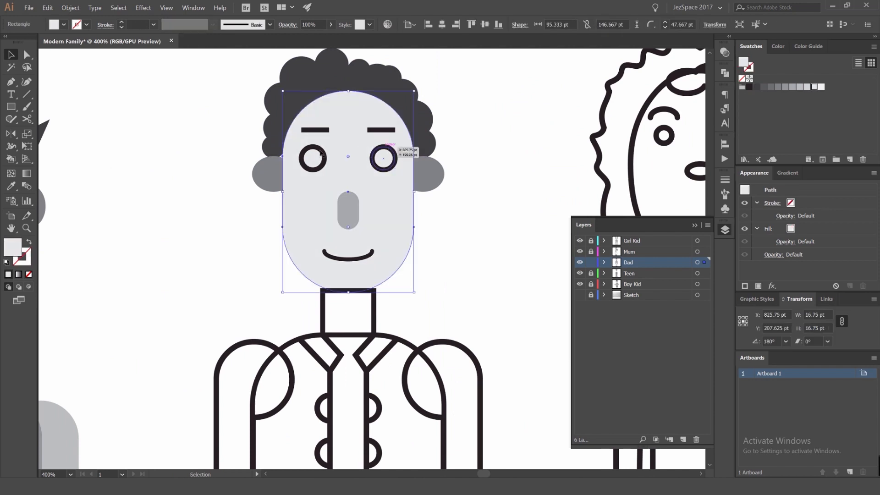
key(ctrl+shift+a)
click(383, 148)
shift+click(314, 150)
scroll(313, 151, down, 2)
key(shift+x)
- Fill the dad's neck with the very light grey sampled from the teen's neck
scroll(349, 209, up, 2)
scroll(366, 188, down, 3)
click(364, 206)
key(shift+x)
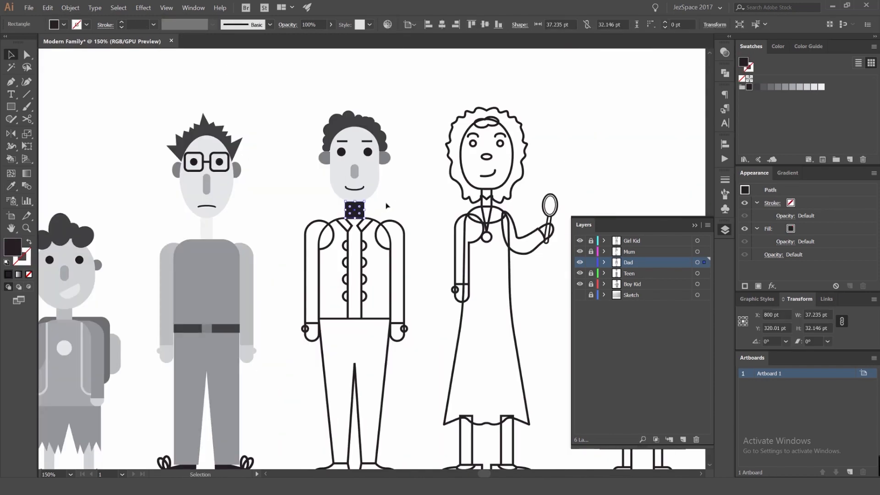
key(i)
click(207, 229)
key(ctrl+shift+a)
- Unlock the Teen layer to inspect the teen's neck and lock the layer again
click(591, 273)
click(206, 227)
click(286, 238)
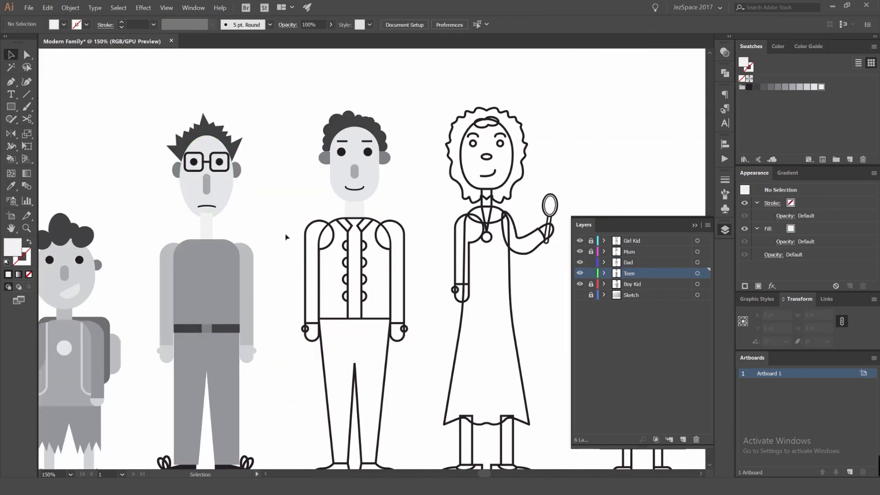
click(210, 232)
click(591, 273)
- Fill the dad's sleeve on the mum's side with the light grey sampled from the teen's sleeve
scroll(358, 231, up, 2)
click(395, 229)
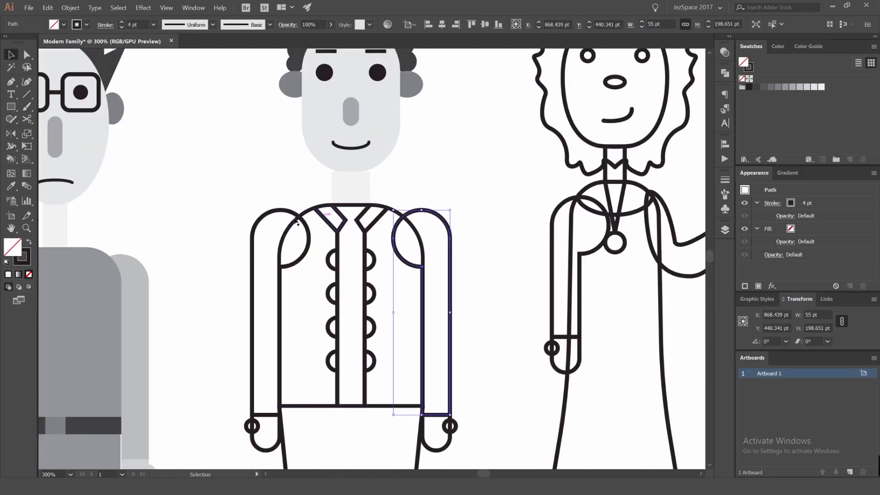
click(298, 220)
key(shift+x)
click(435, 213)
key(shift+x)
key(i)
click(140, 286)
- Give the dad's other sleeve the same sampled grey, send it to the back, and return the shirt body to an outline
drag(147, 287, 165, 260)
ctrl+click(369, 275)
key(shift+x)
ctrl+click(284, 216)
key(shift+x)
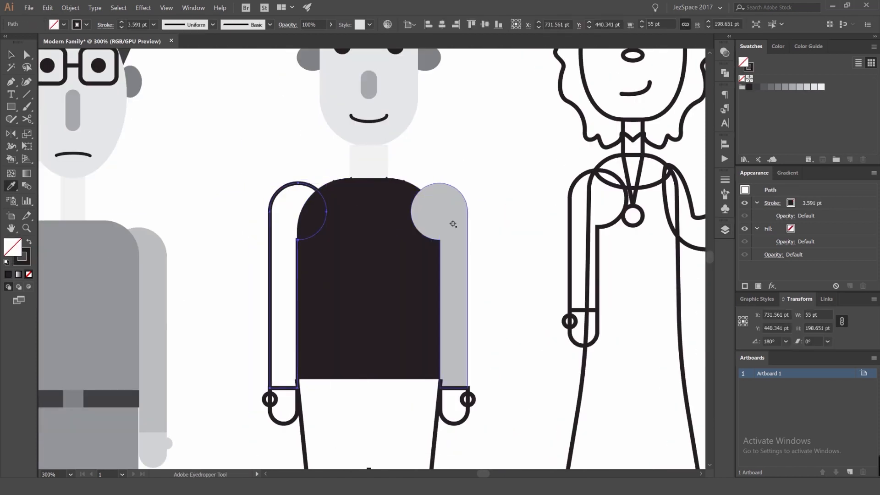
click(453, 223)
key(ctrl+shift+[)
click(411, 223)
key(shift+x)
- Fill both of the dad's hands with the light grey sampled from the teen's hand
drag(324, 377, 318, 275)
click(287, 289)
key(i)
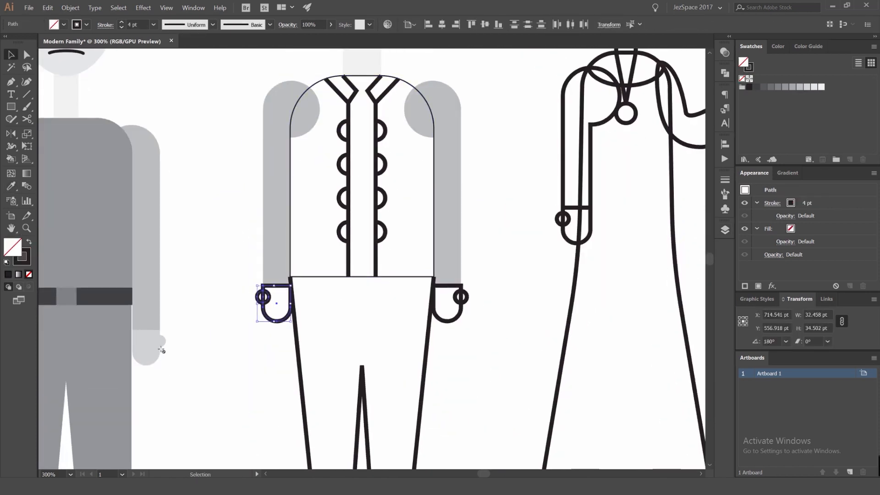
click(161, 350)
ctrl+click(452, 293)
click(280, 314)
- Convert the outlines of the dad's two collar pieces into solid black fills
scroll(369, 274, down, 1)
scroll(346, 157, up, 2)
click(397, 140)
key(shift+x)
click(366, 140)
key(shift+x)
- Fill the dad's shirt body with the mid-grey sampled from the teen's shirt
click(448, 141)
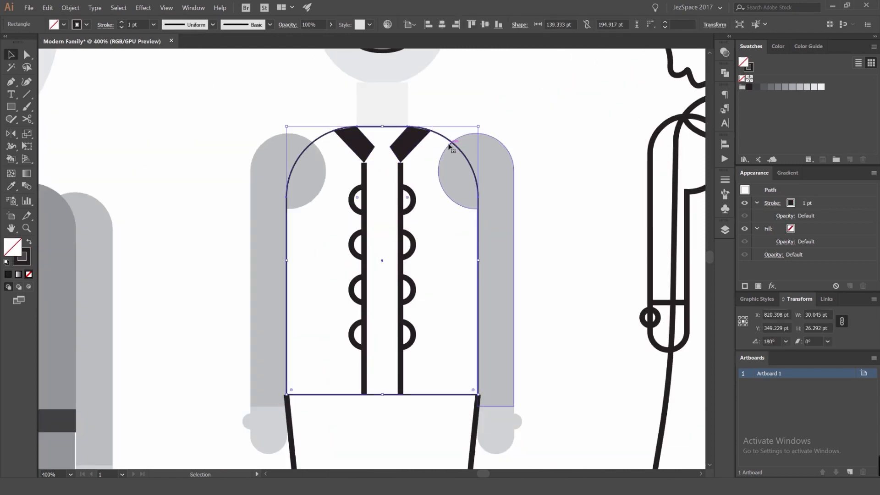
key(shift+x)
click(763, 87)
click(771, 86)
scroll(384, 186, down, 2)
key(i)
click(221, 229)
ctrl+click(265, 179)
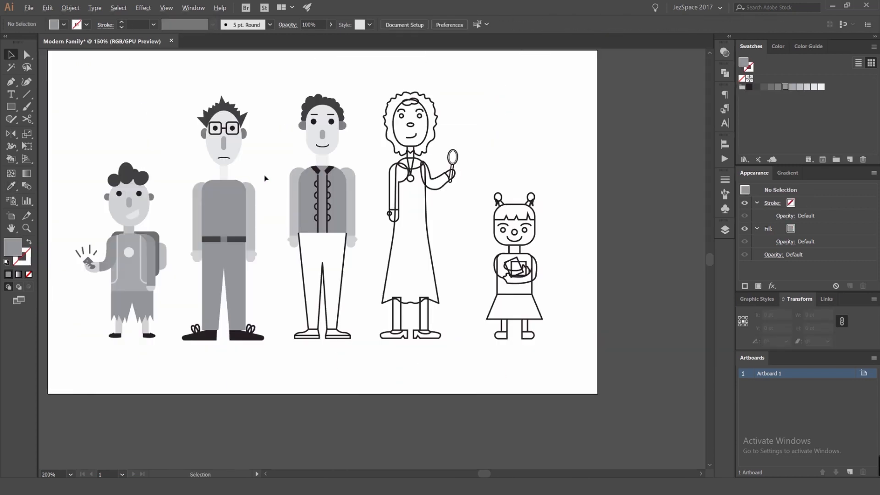
scroll(265, 178, up, 2)
key(a)
click(403, 167)
key(ctrl+shift+a)
key(v)
click(403, 168)
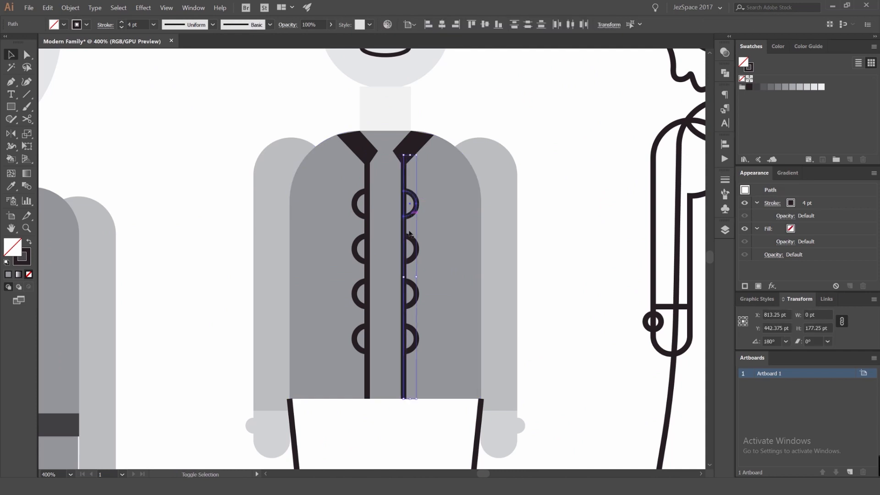
click(525, 172)
- Fill the dad's trousers with a dark grey swatch and no outline
scroll(517, 173, down, 3)
scroll(499, 296, up, 1)
drag(499, 295, 444, 264)
click(443, 263)
key(shift+x)
drag(493, 277, 472, 276)
key(i)
click(408, 197)
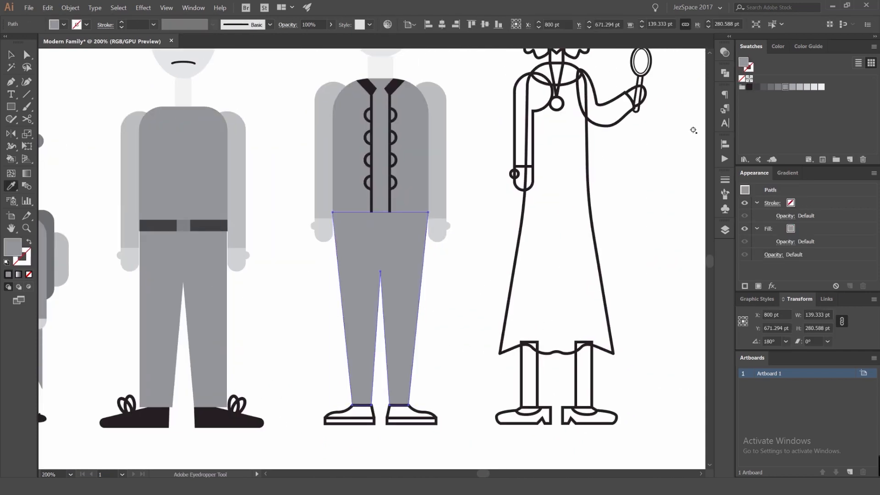
click(763, 86)
key(v)
- Unlock the Teen layer, fill the teen's trousers with the dark grey sampled from the dad's trousers, and lock the layer again
click(260, 277)
scroll(260, 277, down, 1)
click(725, 230)
click(591, 274)
click(275, 270)
key(i)
click(380, 256)
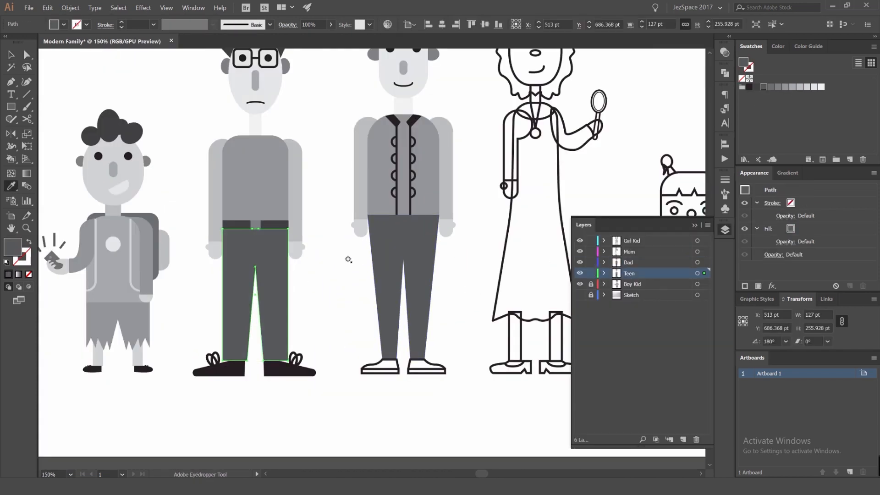
key(v)
click(591, 273)
- Fill the dad's shoe uppers with solid black and their soles with light grey
scroll(422, 354, up, 2)
click(373, 372)
key(shift+x)
click(367, 393)
key(shift+x)
click(395, 393)
key(shift+x)
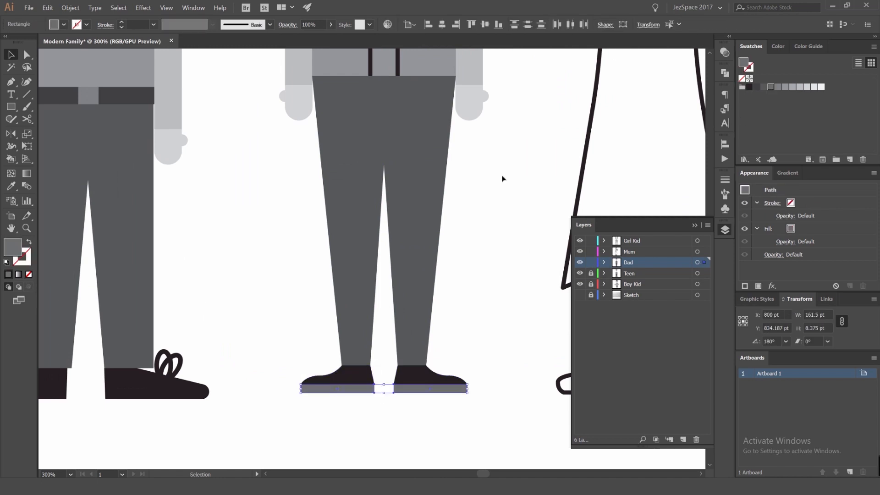
click(502, 178)
scroll(532, 182, down, 3)
scroll(564, 187, up, 3)
scroll(479, 200, down, 3)
click(448, 224)
drag(448, 224, 357, 269)
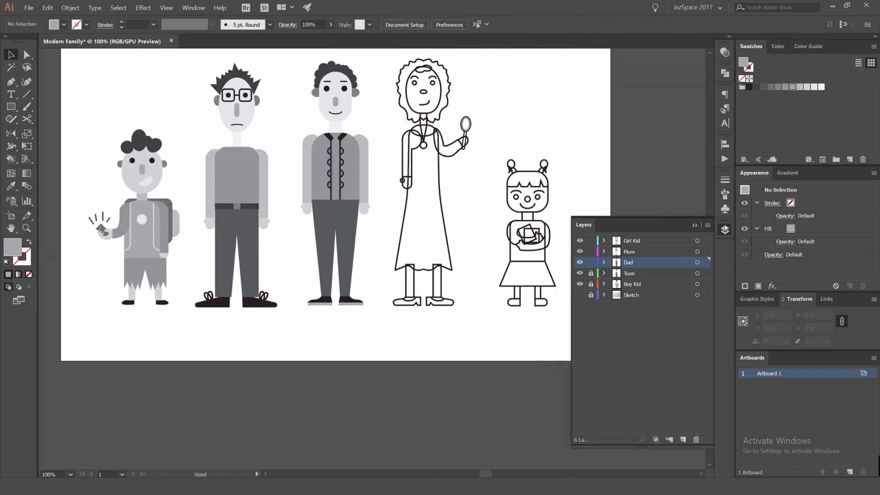
- Narrow the dad's neck rectangle
scroll(373, 133, up, 3)
click(263, 112)
scroll(254, 97, up, 2)
drag(304, 130, 294, 131)
click(332, 123)
scroll(332, 122, down, 4)
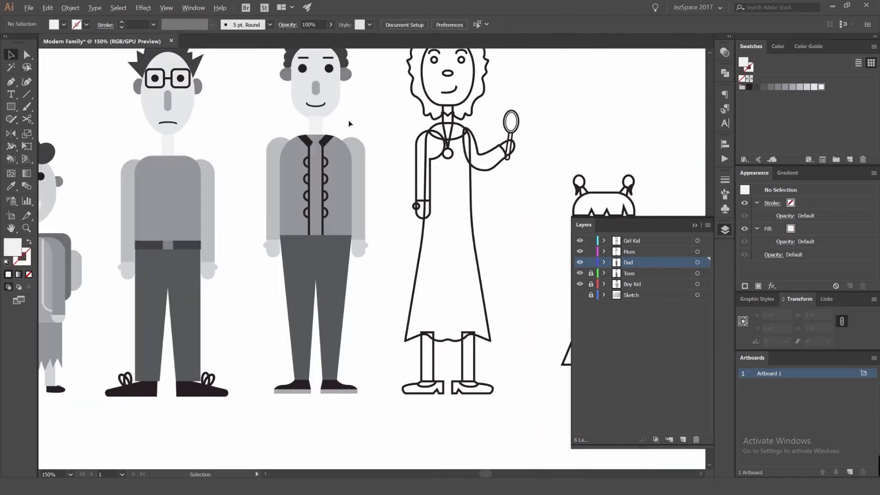
- Move the teen's head down closer to his shoulders and lock the Dad and Teen layers
click(320, 124)
scroll(374, 120, down, 4)
scroll(275, 151, up, 5)
click(300, 119)
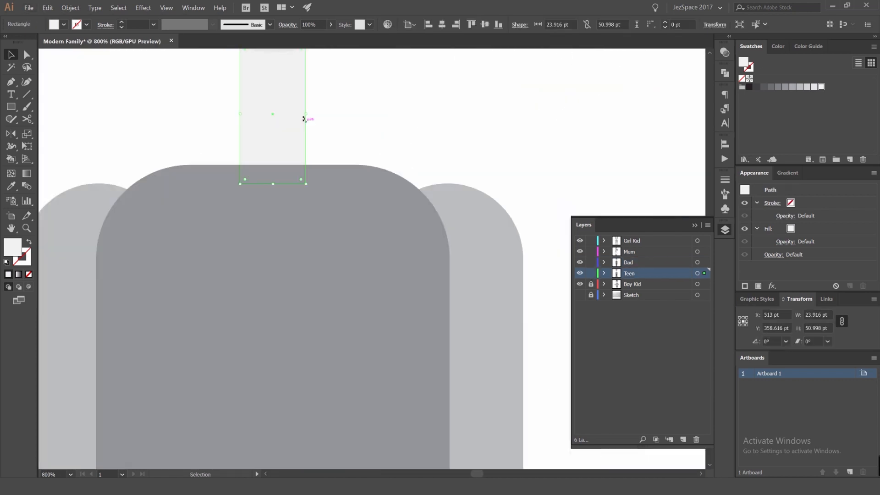
scroll(304, 117, down, 5)
scroll(352, 70, up, 2)
drag(366, 51, 263, 118)
click(315, 152)
scroll(314, 151, up, 3)
scroll(331, 160, down, 3)
drag(367, 58, 258, 157)
key(shift+Down)
key(shift+Down)
click(258, 157)
scroll(395, 147, right, 3)
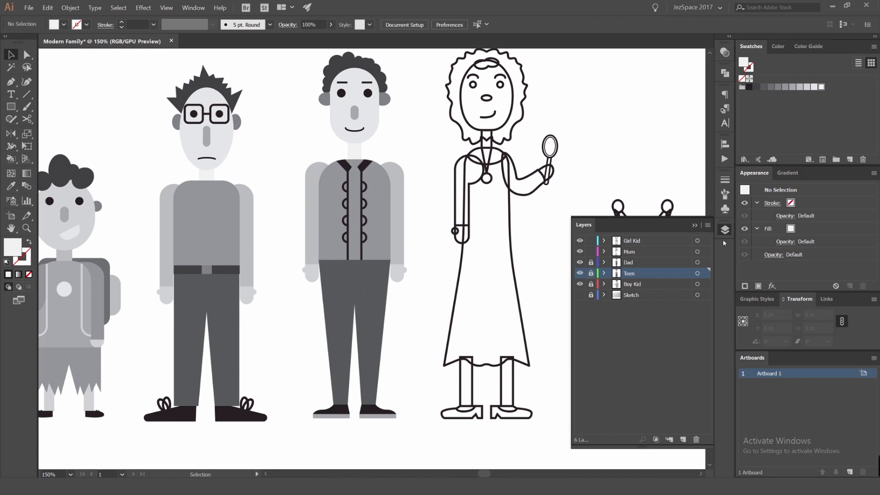
- Fill the mum's face and nose with the greys sampled from the dad's face and nose, and make her eyes solid black
click(724, 230)
click(373, 123)
key(i)
click(245, 126)
scroll(410, 116, up, 2)
ctrl+click(400, 121)
click(54, 160)
ctrl+click(427, 137)
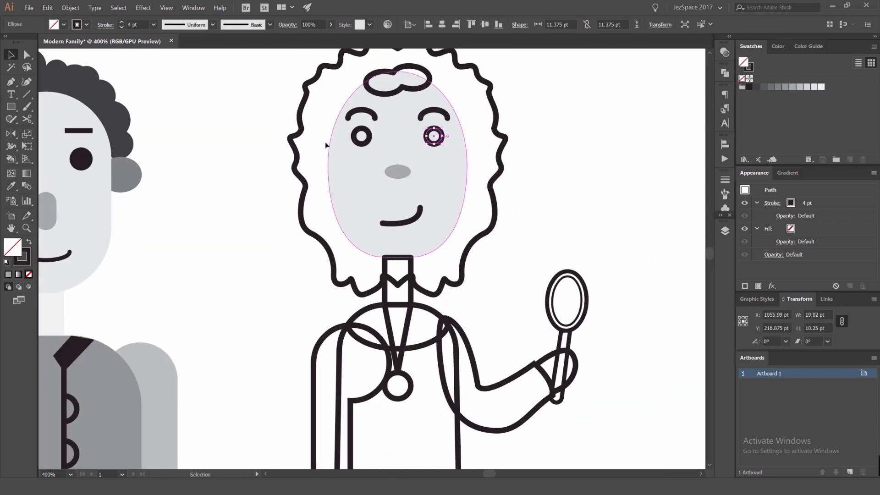
- Fill the mum's hair and fringe with dark grey and send the main hair shape behind her face
click(486, 83)
key(shift+x)
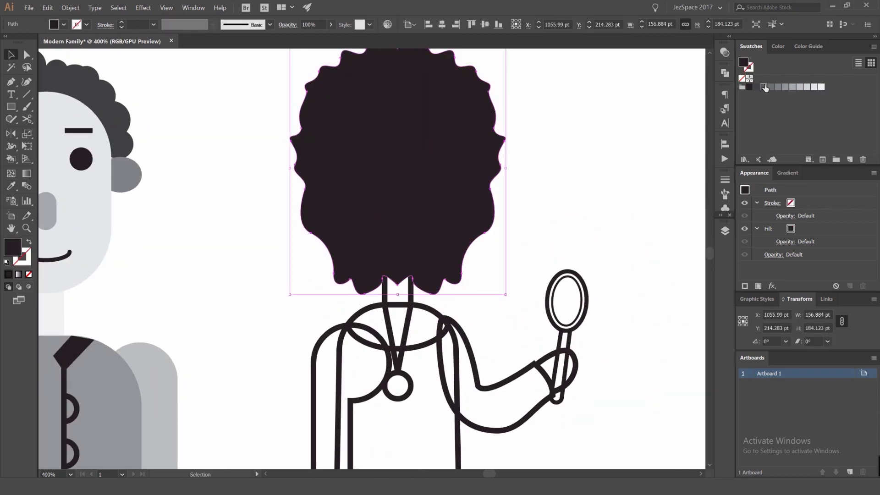
click(763, 87)
key(ctrl+shift+[)
click(756, 87)
click(544, 120)
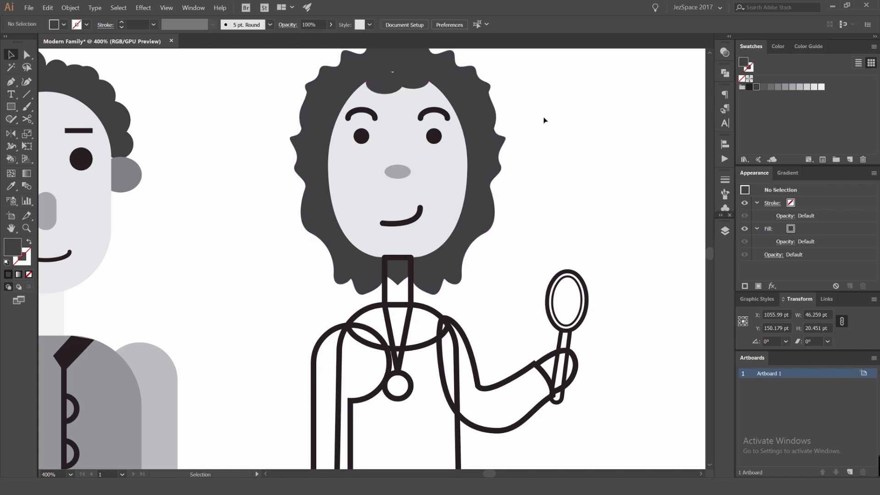
click(429, 81)
scroll(432, 86, up, 1)
drag(430, 69, 428, 97)
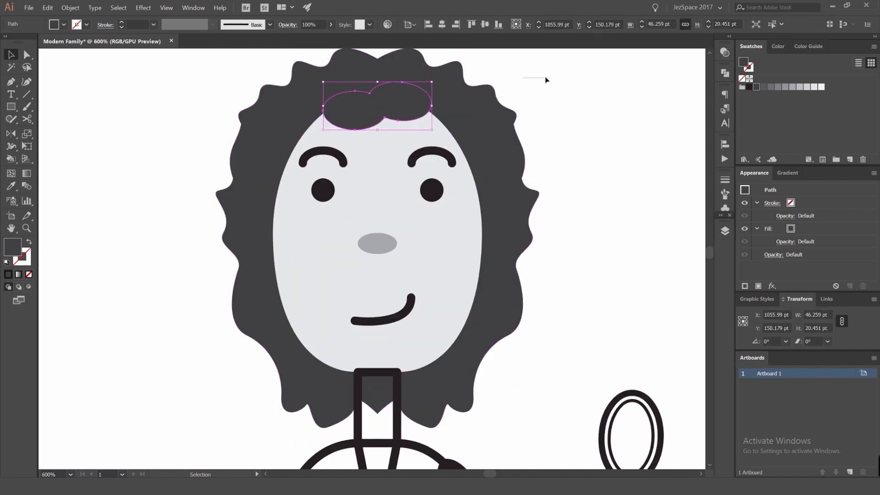
click(546, 80)
- Fill the mum's neck with the very light grey sampled from the dad's neck
scroll(490, 78, down, 2)
scroll(540, 164, down, 4)
scroll(518, 187, up, 4)
click(486, 123)
key(i)
click(213, 146)
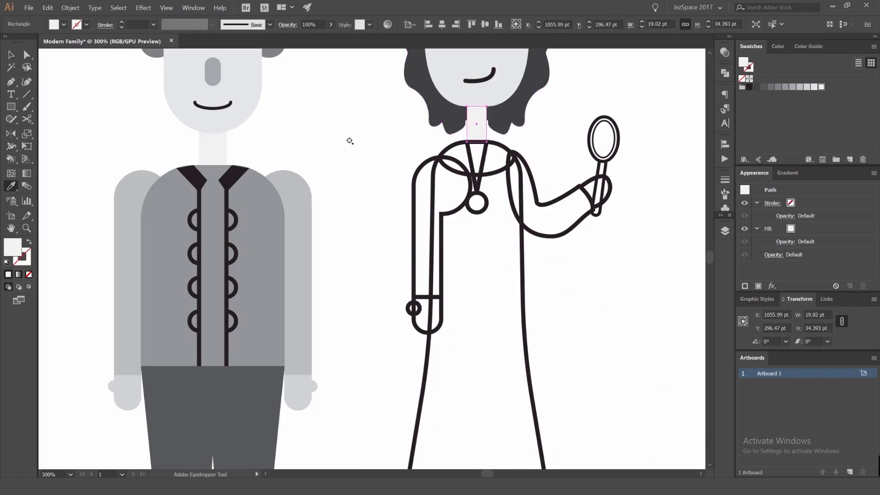
key(v)
click(349, 140)
- Fill the mum's dress with a mid-grey swatch and her necklace pendant with dark grey
click(522, 275)
key(shift+x)
click(777, 87)
click(785, 87)
click(487, 203)
key(shift+x)
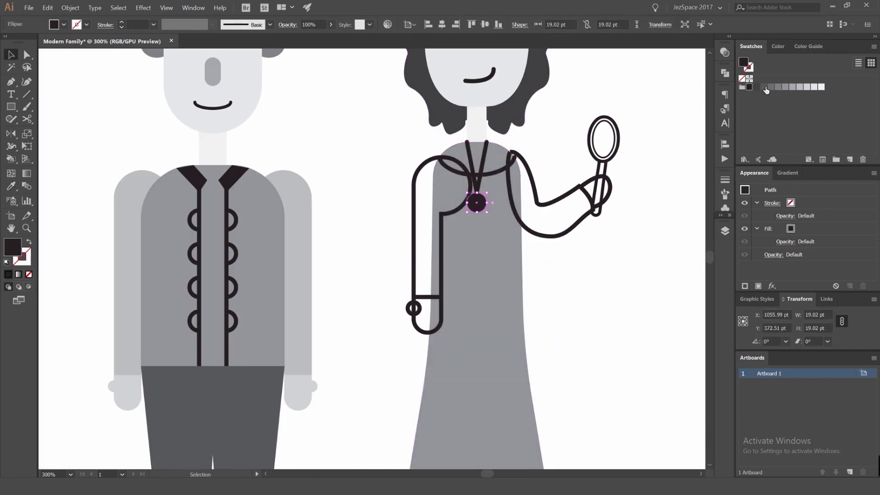
click(763, 87)
- Fill both of the mum's sleeves with the same mid-grey as the dress and send them to the back
click(509, 160)
key(shift+x)
click(423, 164)
key(shift+x)
shift+click(520, 169)
key(ctrl+shift+[)
key(i)
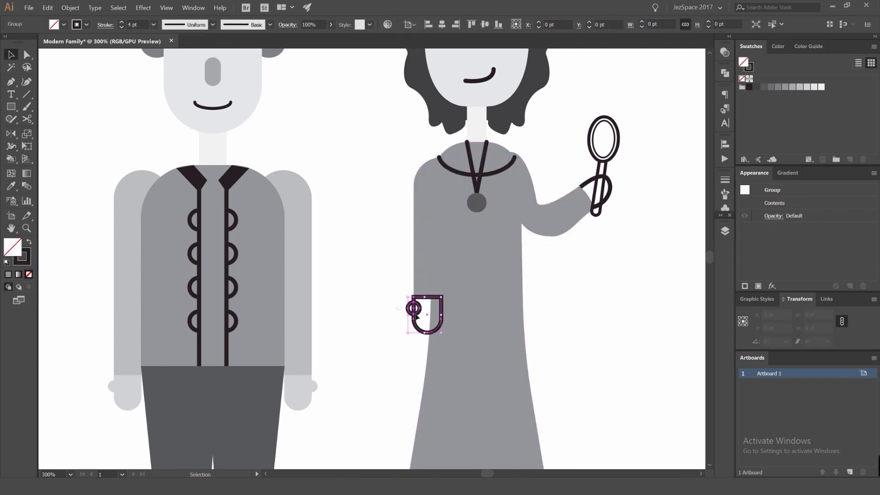
- Fill the mum's hands with the light grey sampled from the dad's hand
key(i)
click(298, 394)
click(608, 197)
- Fill the hand mirror with a medium-dark grey frame, mid-grey glass and a dark grey handle
click(524, 168)
key(shift+x)
scroll(524, 165, up, 4)
click(527, 166)
key(a)
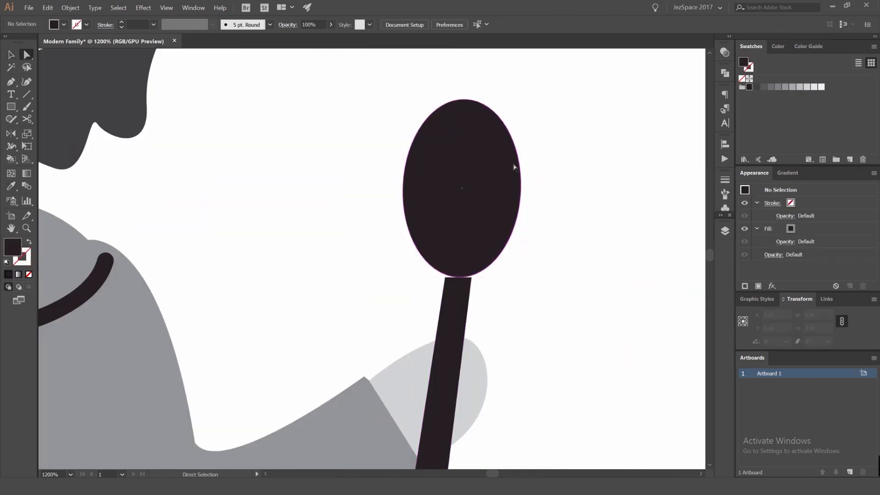
click(513, 167)
click(770, 87)
click(491, 172)
click(785, 87)
click(458, 294)
click(756, 87)
- Extend the top end of the mirror's handle upwards to meet the frame
scroll(467, 279, up, 2)
click(475, 275)
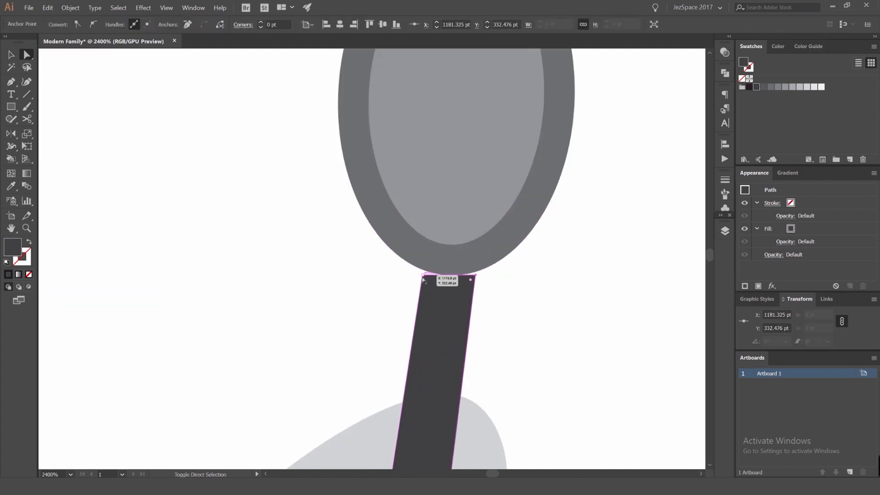
drag(422, 275, 423, 268)
click(542, 261)
- Fill the mum's legs with the light grey sampled from her hand
scroll(547, 253, down, 8)
click(543, 249)
drag(576, 234, 509, 70)
drag(449, 308, 387, 316)
key(shift+x)
key(i)
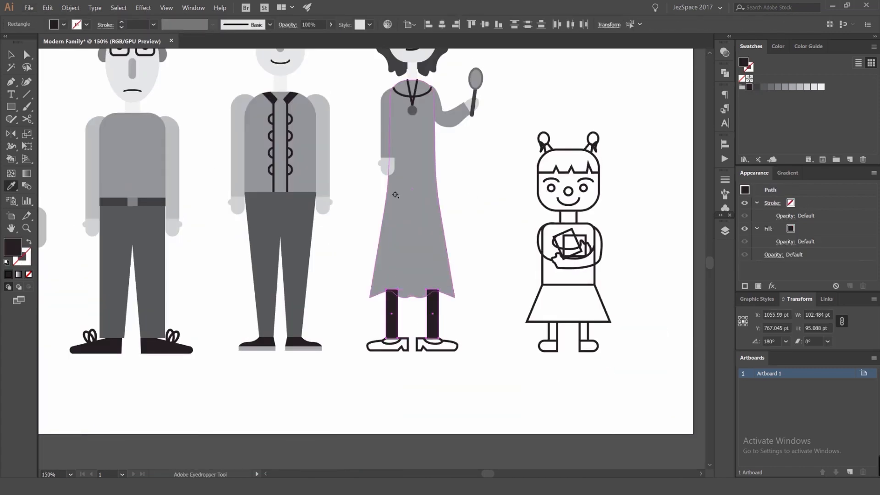
click(387, 168)
key(v)
scroll(449, 360, up, 3)
click(441, 339)
key(shift+x)
click(321, 334)
key(shift+x)
key(ctrl+z)
key(ctrl+z)
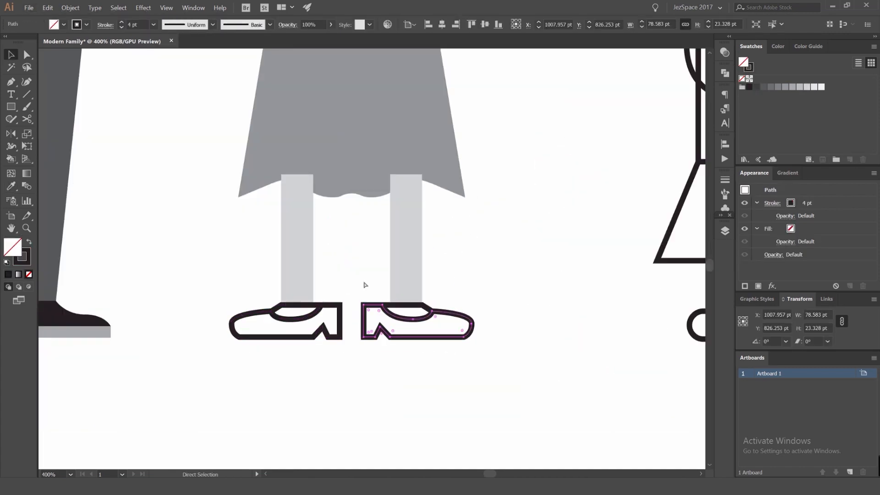
- Fill both of the mum's shoes with solid black and nudge them up slightly against her legs
key(ctrl+shift+z)
key(ctrl+shift+z)
scroll(310, 305, up, 2)
click(310, 305)
click(515, 366)
shift+click(368, 329)
key(Up)
key(Up)
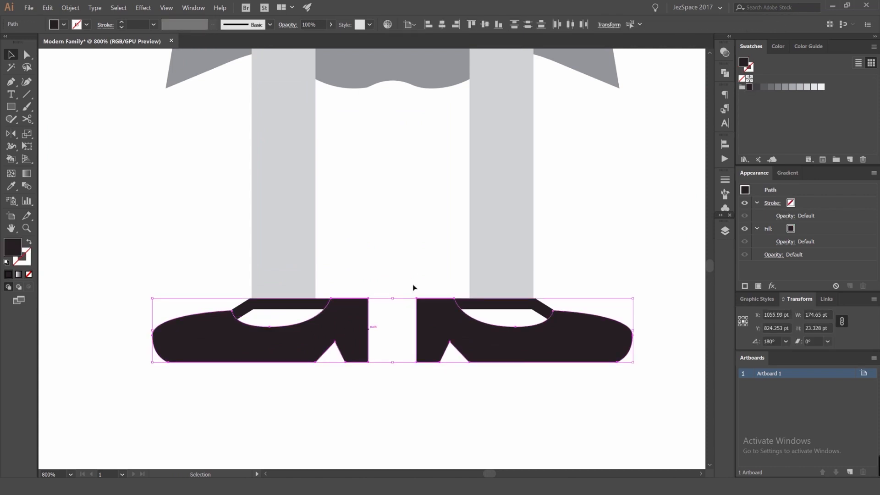
click(413, 288)
- Send the mum's legs to the back so they sit behind the hem of her dress
scroll(413, 288, down, 6)
click(379, 271)
drag(451, 242, 348, 279)
scroll(417, 274, up, 2)
key(ctrl+shift+[)
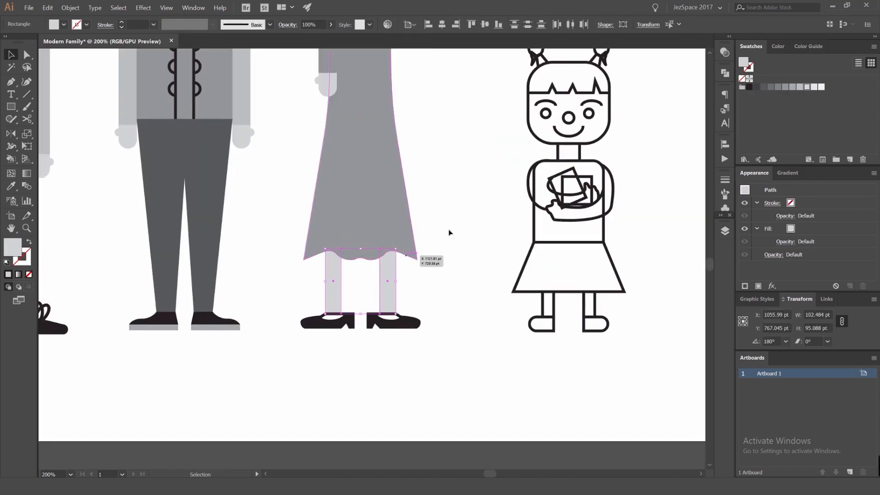
click(448, 233)
scroll(444, 230, down, 3)
drag(455, 213, 433, 221)
scroll(497, 194, up, 1)
click(724, 229)
click(591, 251)
click(724, 230)
scroll(430, 188, up, 2)
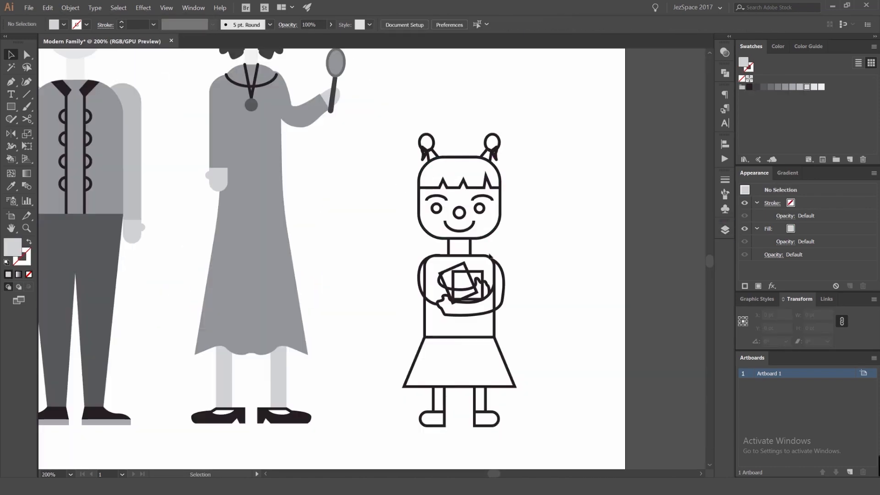
- Fill the girl's neck with light grey sampled from the mum's hand and her skirt with the dark grey of the dad's trousers
drag(489, 256, 466, 247)
click(447, 238)
key(i)
click(195, 170)
ctrl+click(475, 338)
click(254, 307)
click(91, 270)
key(v)
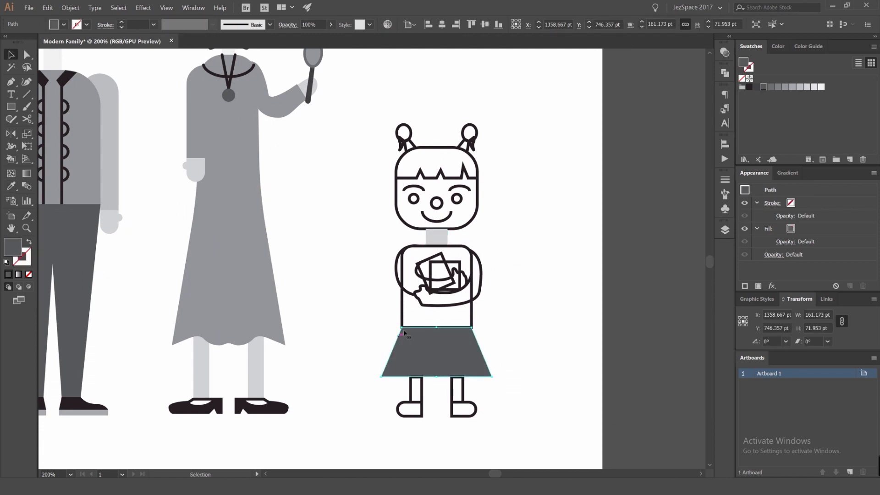
- Fill the girl's torso with the mid-grey sampled from the mum's dress
click(402, 323)
key(i)
click(257, 293)
scroll(484, 268, up, 1)
- Fill the two overlapping squares the girl is holding with light grey and remove their outlines
click(351, 277)
key(shift+x)
click(466, 257)
key(shift+x)
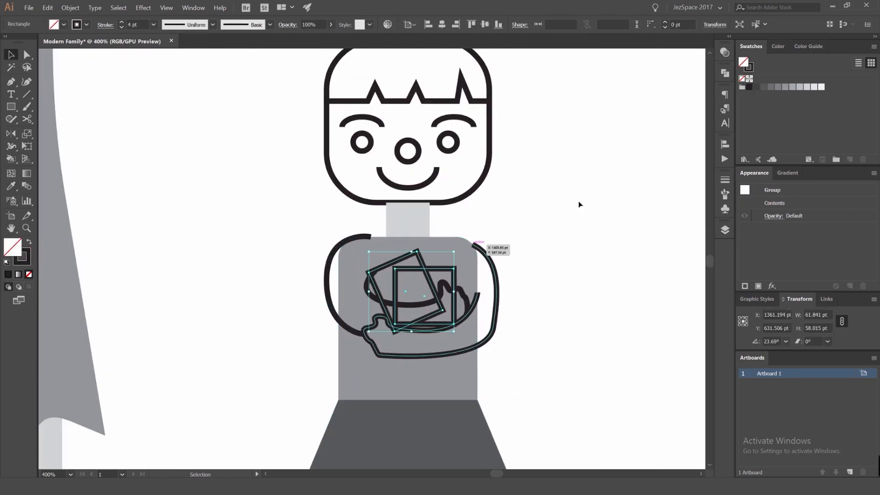
click(799, 87)
key(x)
key(.)
key(ctrl+z)
key(ctrl+z)
key(ctrl+shift+z)
key(/)
click(593, 236)
scroll(482, 270, down, 1)
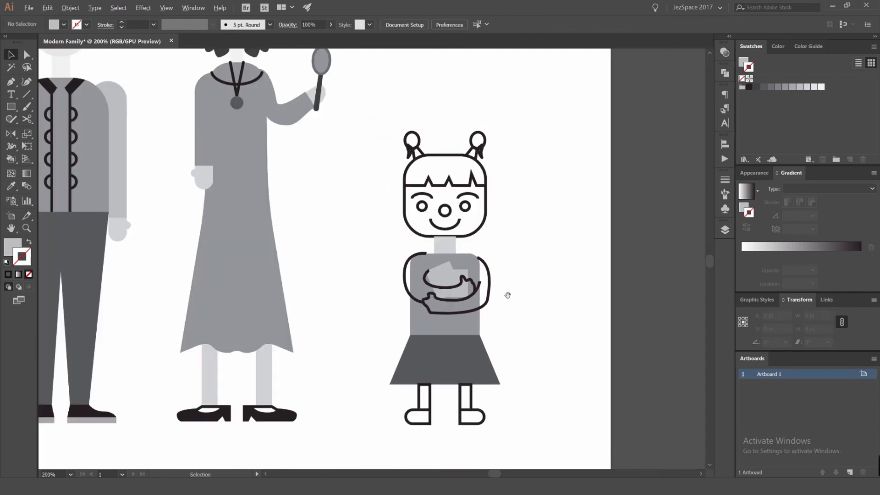
- Fill the girl's head with the very light grey of the mum's face and her nose with the mid-grey of the mum's nose
drag(507, 295, 484, 266)
click(451, 198)
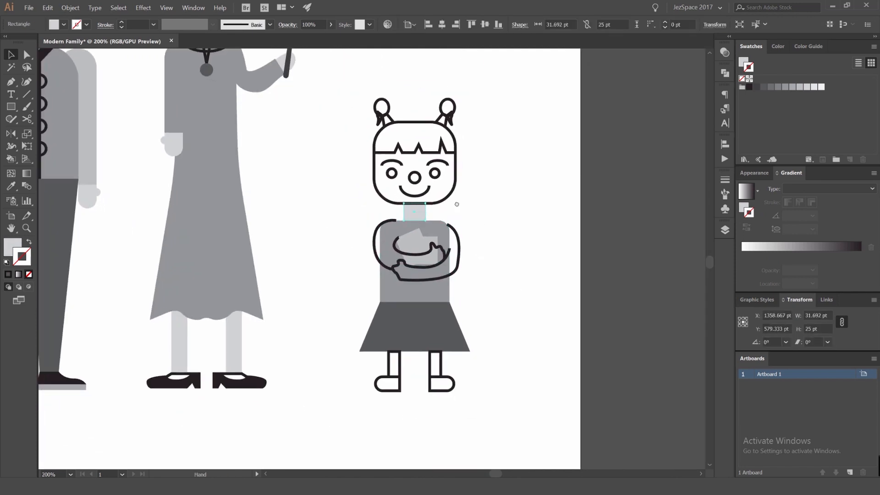
key(i)
click(195, 68)
drag(451, 198, 438, 294)
ctrl+click(403, 249)
click(230, 79)
ctrl+click(450, 270)
click(489, 271)
scroll(488, 273, up, 3)
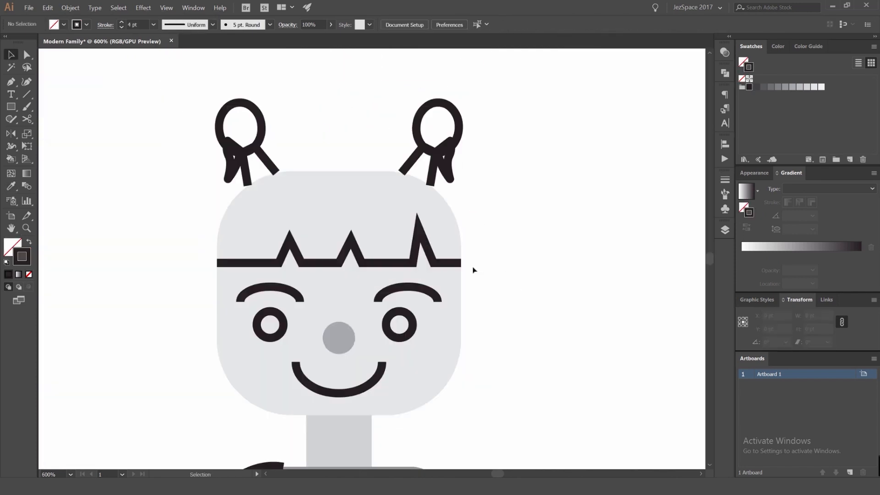
- Fill both of the girl's eyes with the mid-grey sampled from the mum's nose
scroll(520, 265, down, 1)
click(473, 287)
click(468, 293)
shift+click(380, 292)
scroll(381, 278, down, 2)
key(i)
click(193, 78)
key(v)
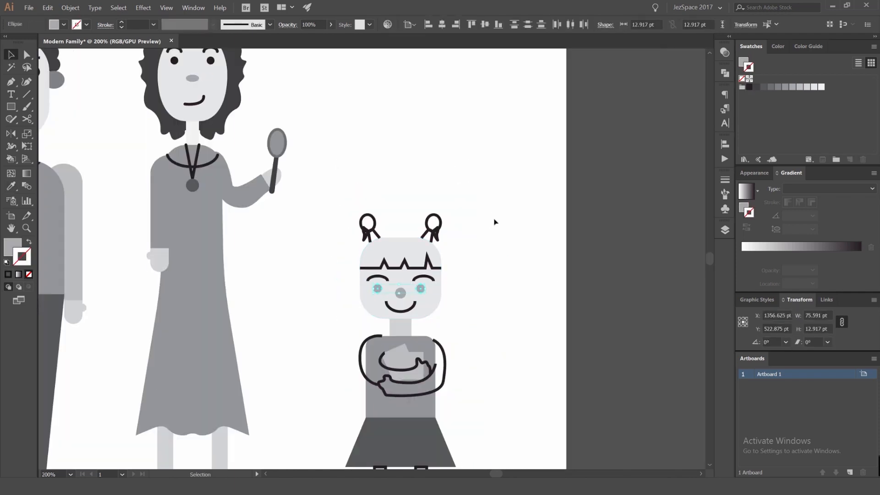
- Turn the outlines of the girl's pigtail buns, hair ends and stems into solid black fills without strokes
click(437, 230)
scroll(437, 235, up, 3)
key(shift+x)
click(245, 208)
key(shift+x)
click(222, 223)
click(431, 232)
key(shift+x)
click(400, 231)
key(shift+x)
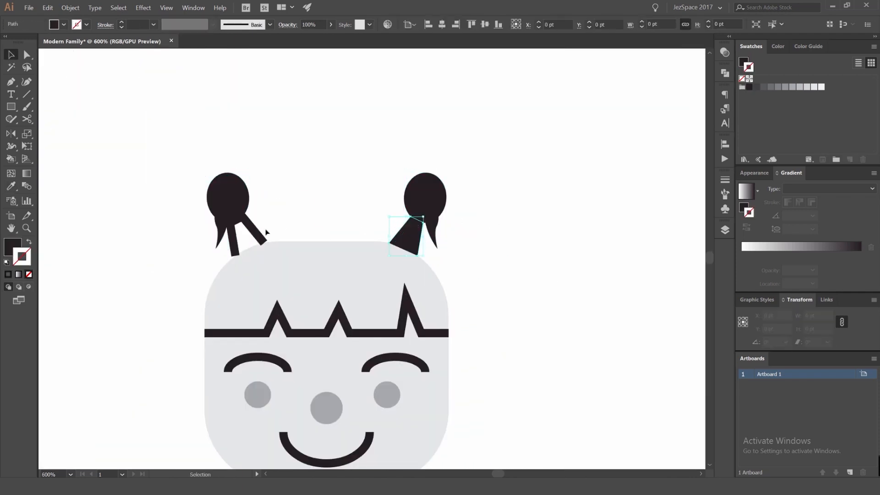
click(255, 232)
key(shift+x)
- Fill the girl's pigtails with dark grey and her eyes with an even darker grey
click(221, 229)
shift+click(247, 235)
click(430, 232)
shift+click(424, 205)
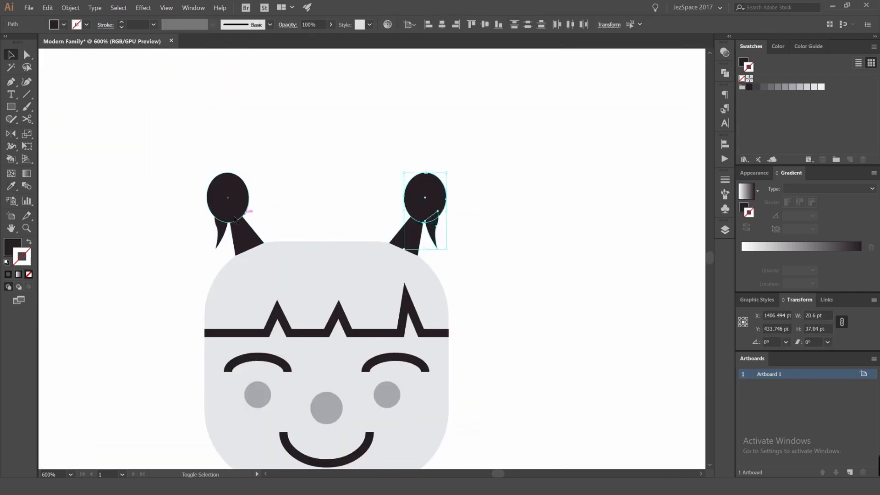
click(789, 86)
key(ctrl+0)
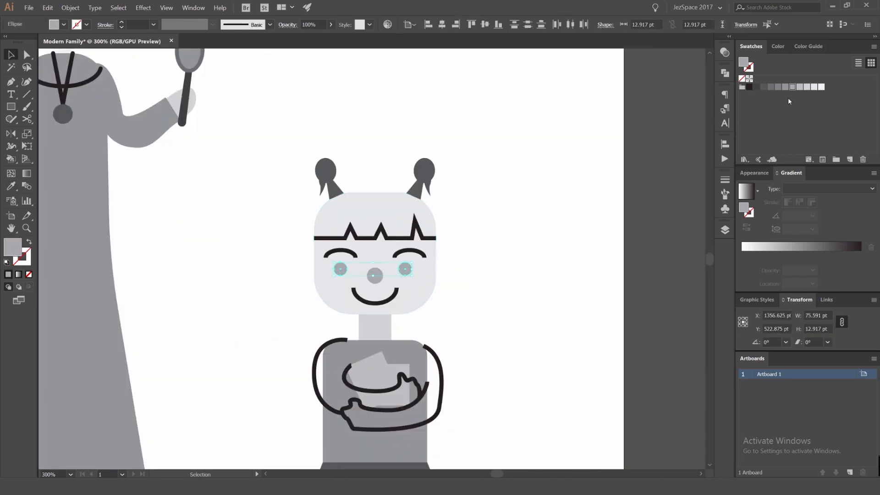
click(756, 86)
click(487, 253)
- Swap the outline of the girl's lower, front arm to a solid fill and colour it dark grey
scroll(481, 253, down, 2)
drag(487, 253, 475, 225)
click(435, 293)
key(shift+x)
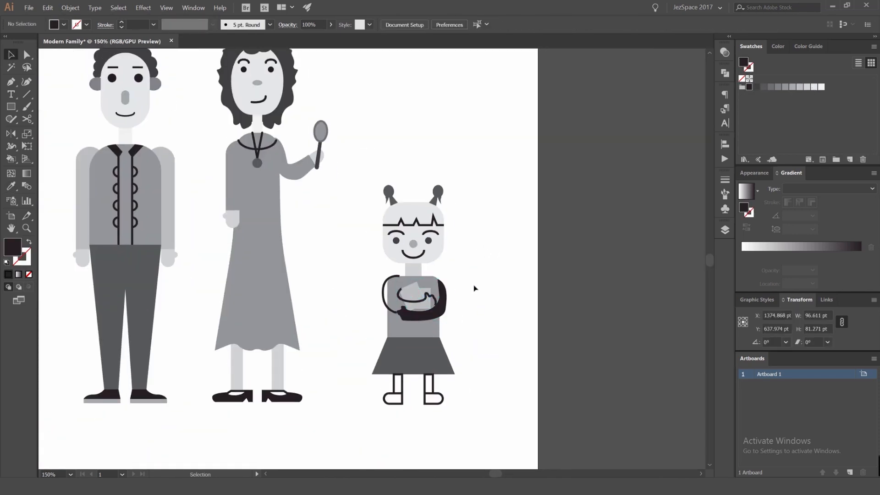
click(473, 289)
scroll(453, 289, up, 4)
click(461, 291)
click(764, 86)
click(636, 195)
- Extend the girl's other arm outline with the Pen tool, joining its upper open ends and curving from the elbow to the fingers
click(239, 230)
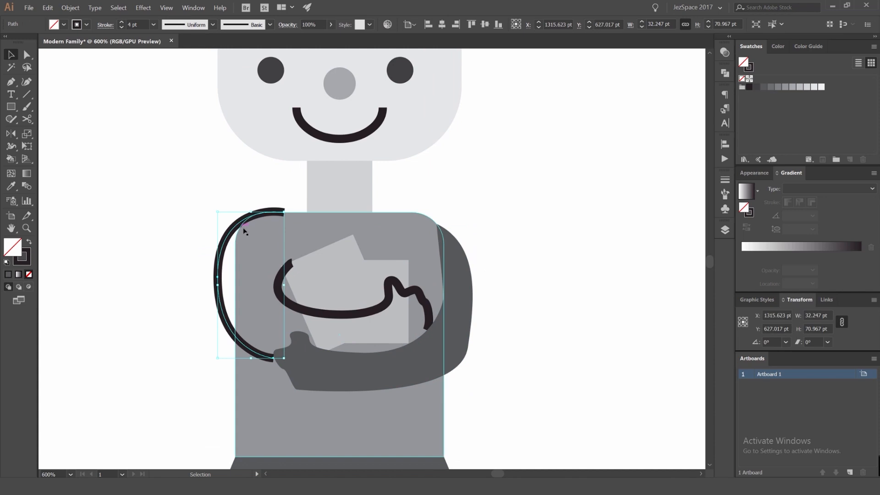
click(274, 358)
scroll(374, 267, down, 7)
click(407, 261)
drag(406, 261, 450, 256)
scroll(413, 262, up, 6)
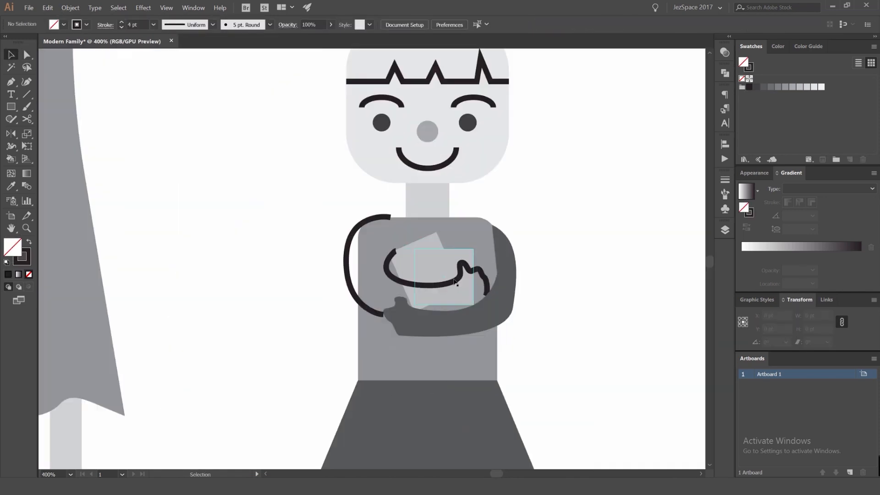
click(456, 286)
scroll(375, 259, up, 2)
key(p)
click(416, 258)
click(406, 191)
click(391, 385)
drag(596, 346, 609, 292)
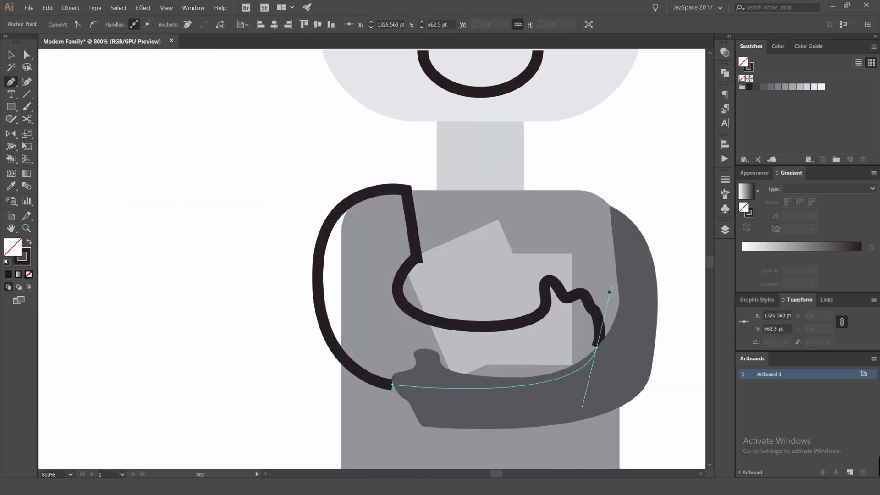
- Fill the closed arm shape with the same dark grey and no outline
key(v)
key(shift+x)
click(763, 87)
click(643, 179)
- Try to move the newly filled arm further back in the stacking order
click(381, 236)
key(ctrl+[)
key(ctrl+[)
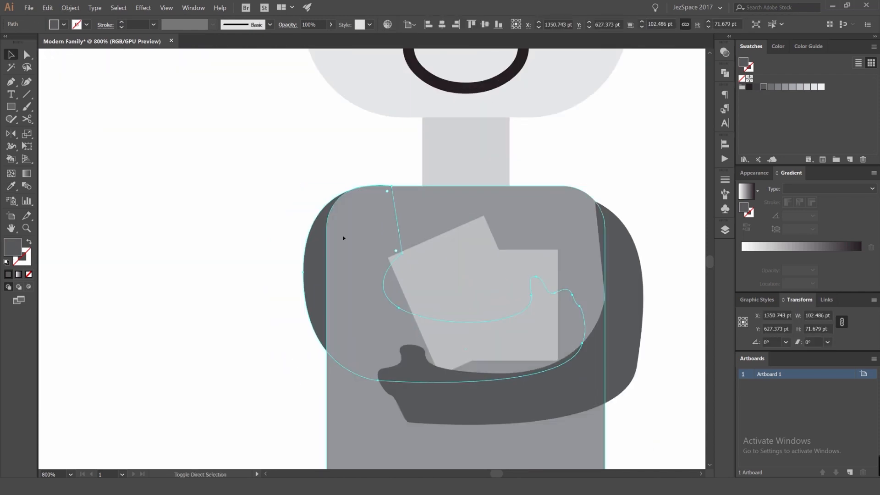
click(238, 215)
key(ctrl+z)
key(ctrl+z)
- Lighten the girl's front arm to a medium-dark grey so it stands apart from the other arm
scroll(209, 205, down, 3)
scroll(393, 187, down, 2)
scroll(368, 225, up, 2)
click(356, 199)
click(386, 203)
click(784, 87)
click(778, 87)
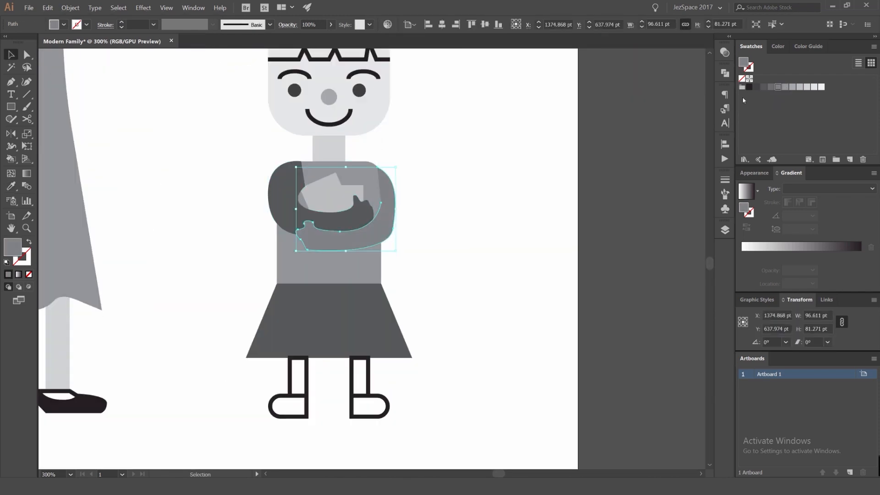
click(552, 168)
- Fill the girl's legs with light grey and her shoes with solid black
scroll(550, 176, down, 3)
scroll(494, 266, up, 3)
drag(544, 193, 410, 247)
key(shift+x)
click(807, 87)
drag(515, 281, 398, 270)
key(shift+x)
scroll(328, 268, down, 3)
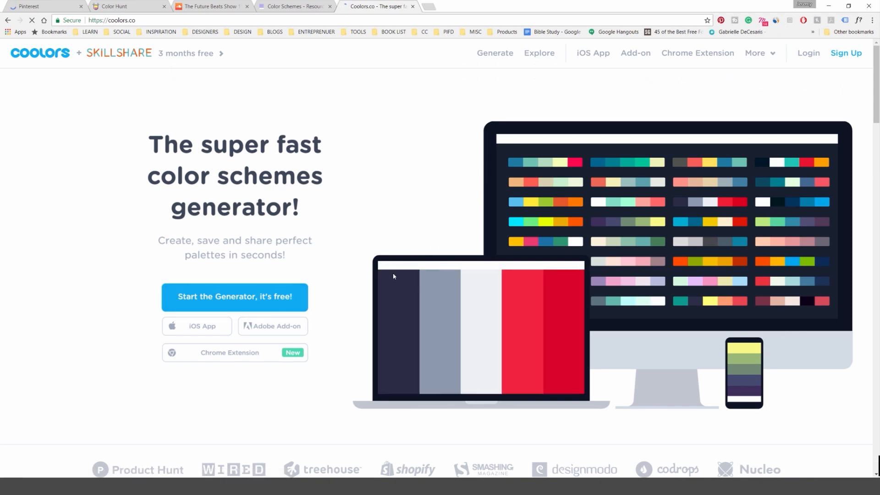
- Look through the Coolors website in the browser and filter its colour schemes by the tag "skin"
scroll(393, 277, down, 10)
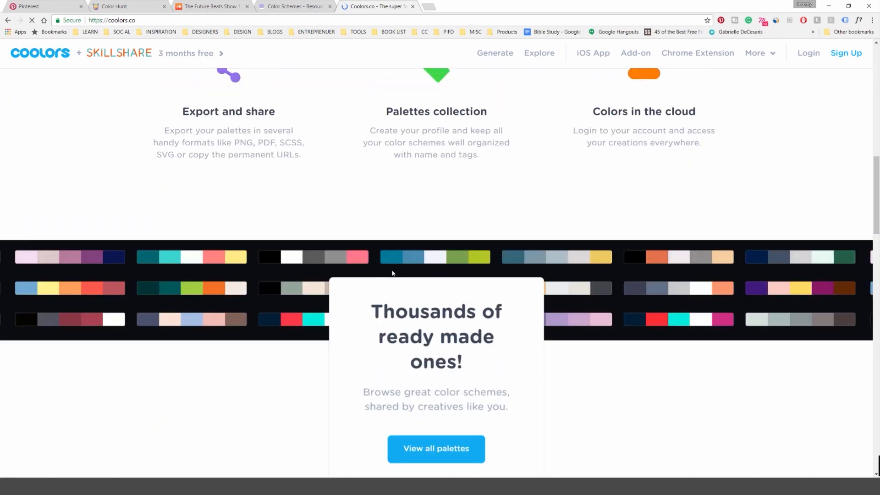
scroll(392, 273, down, 20)
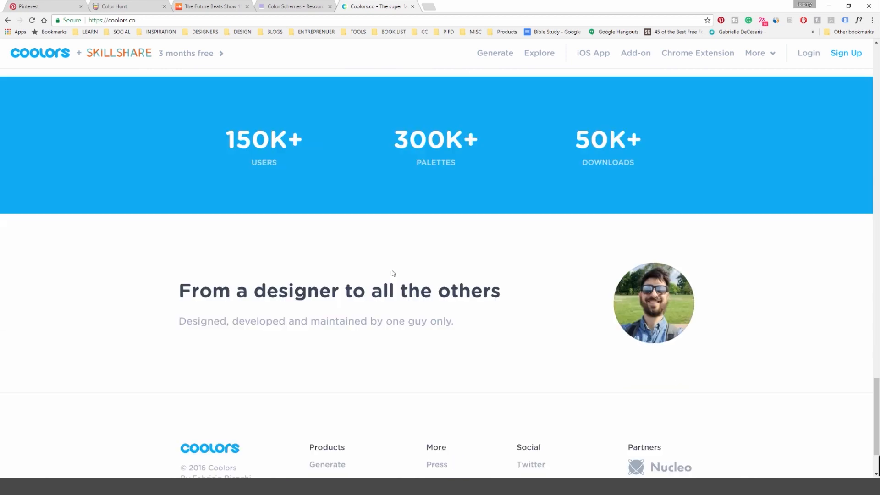
scroll(392, 273, up, 15)
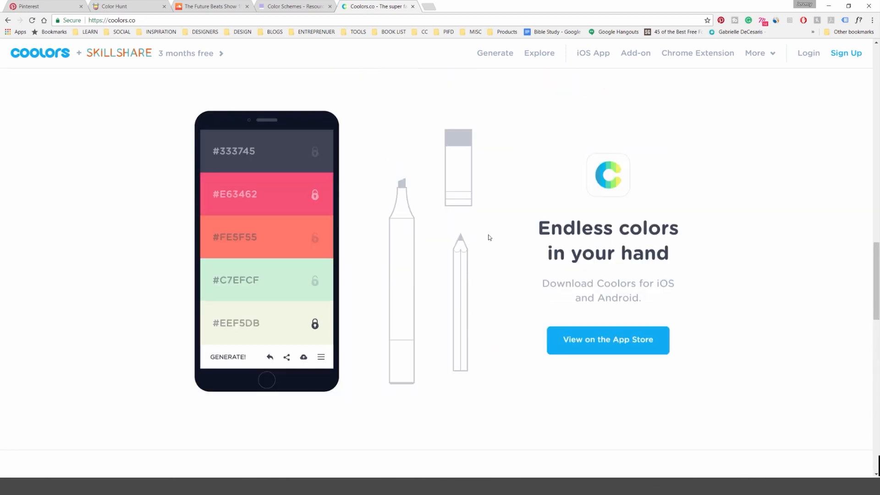
scroll(489, 237, up, 6)
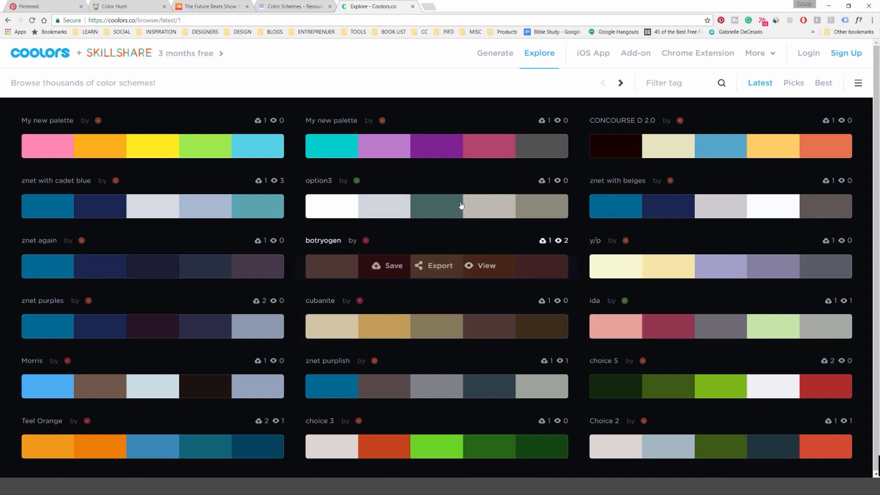
click(670, 85)
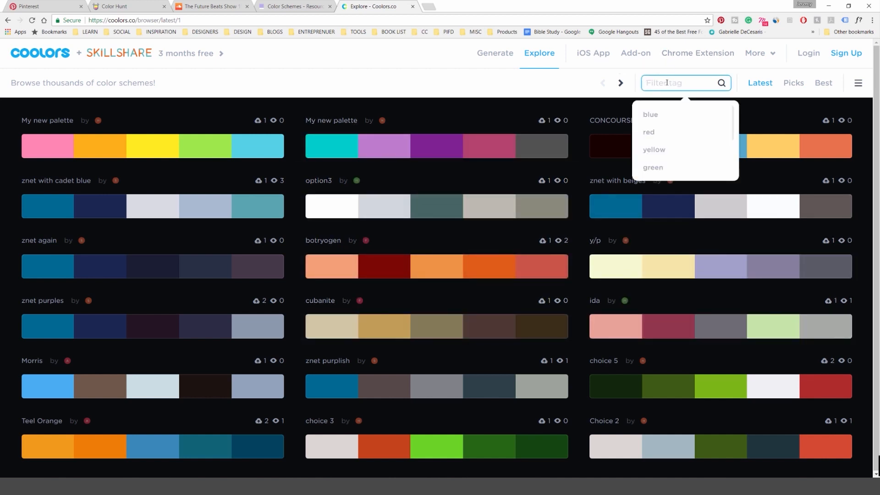
text(skin)
key(Return)
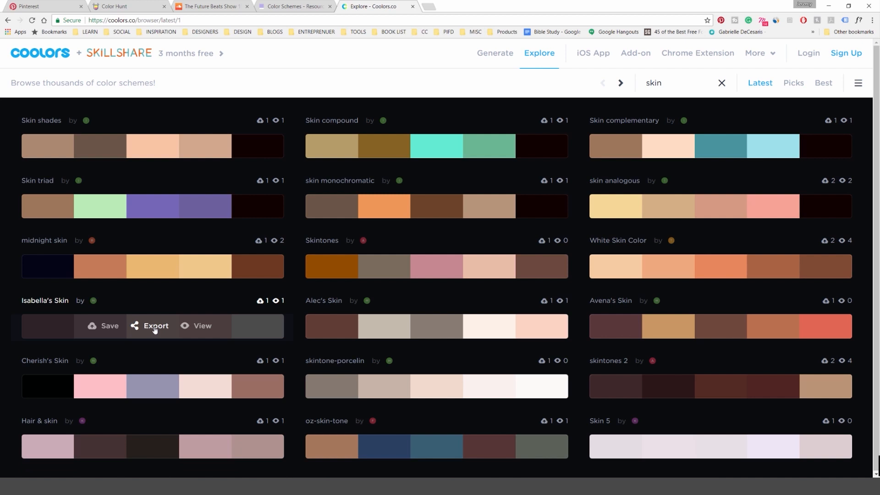
- Export the skin palette running from #805650 to #f6e7da as a PNG and copy the resulting image
click(154, 327)
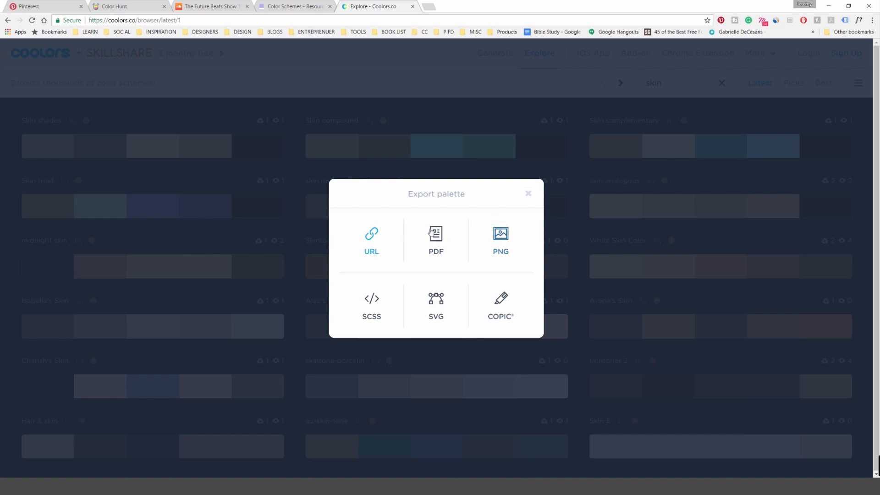
click(501, 237)
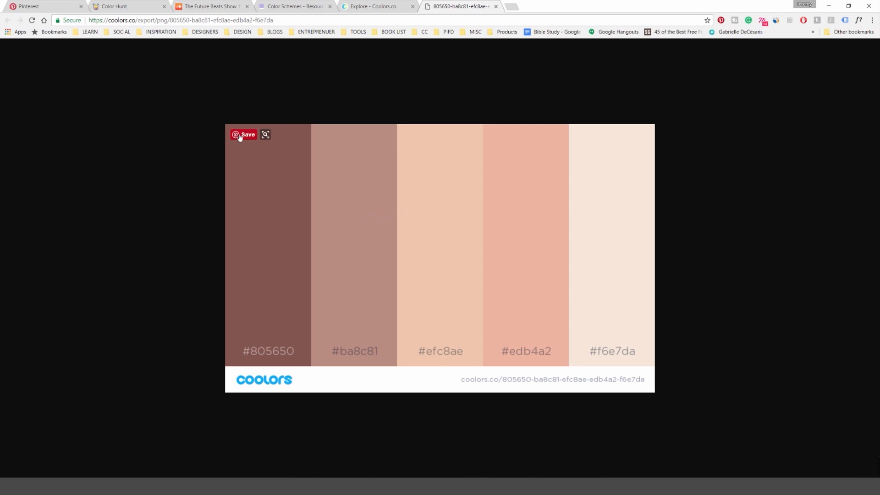
right_click(439, 196)
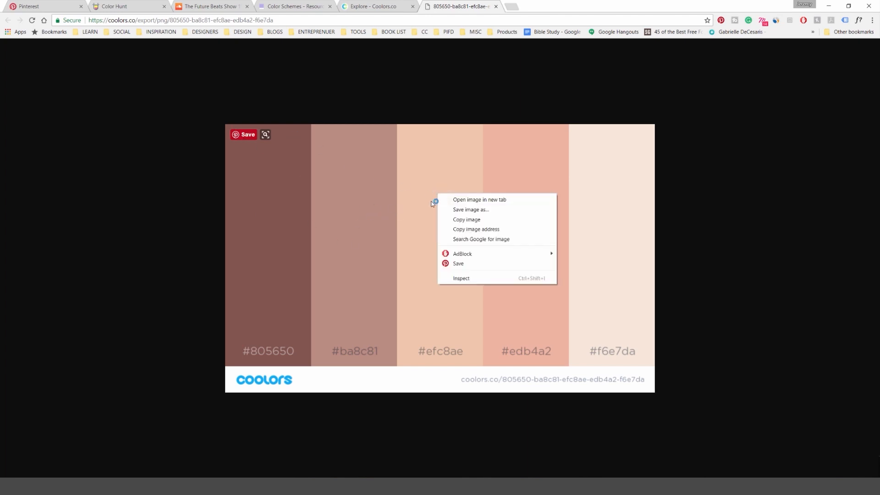
click(453, 220)
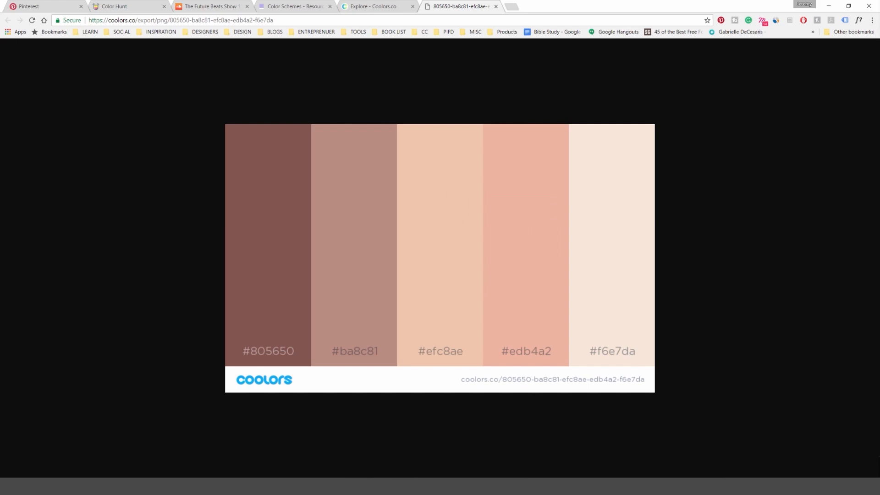
- Switch to Illustrator, paste the copied palette image and place it just beside the artboard, past the girl
mouse_move(162, 477)
click(162, 451)
key(space)
drag(607, 167, 380, 190)
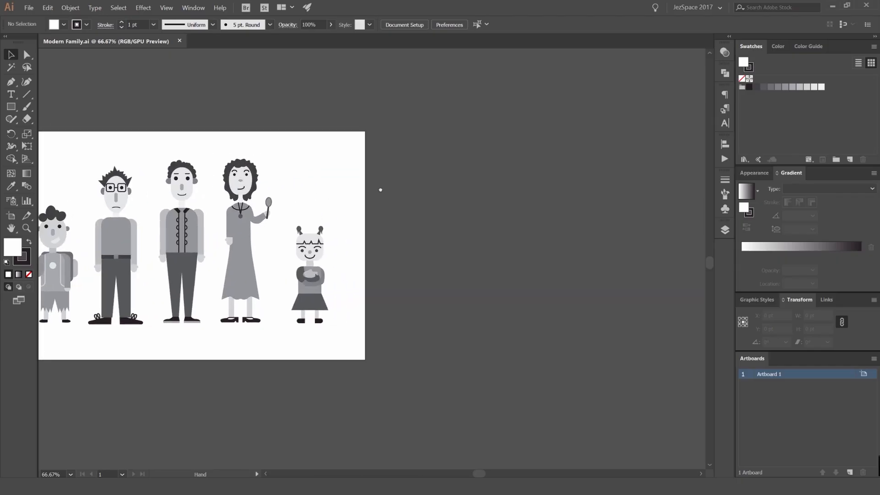
key(ctrl+v)
drag(447, 224, 553, 170)
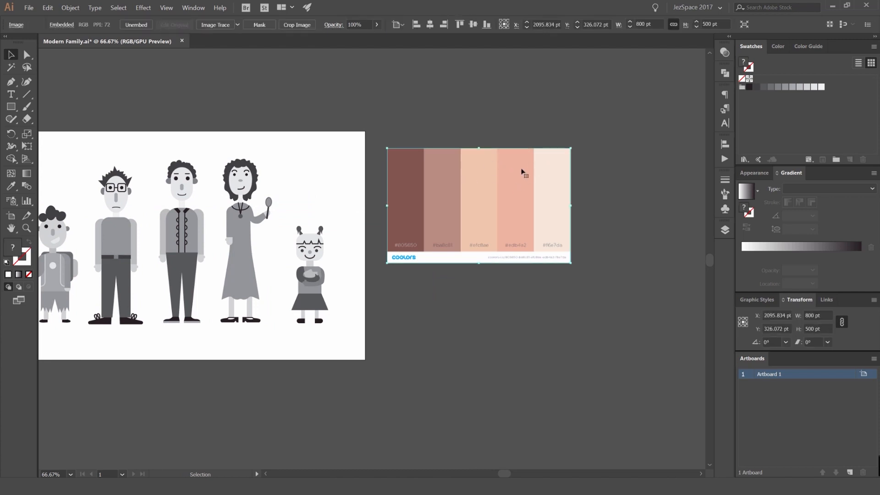
- Switch to the browser, close the exported image, export the "White Skin Color" palette as a PNG and copy the resulting image
key(alt+Tab)
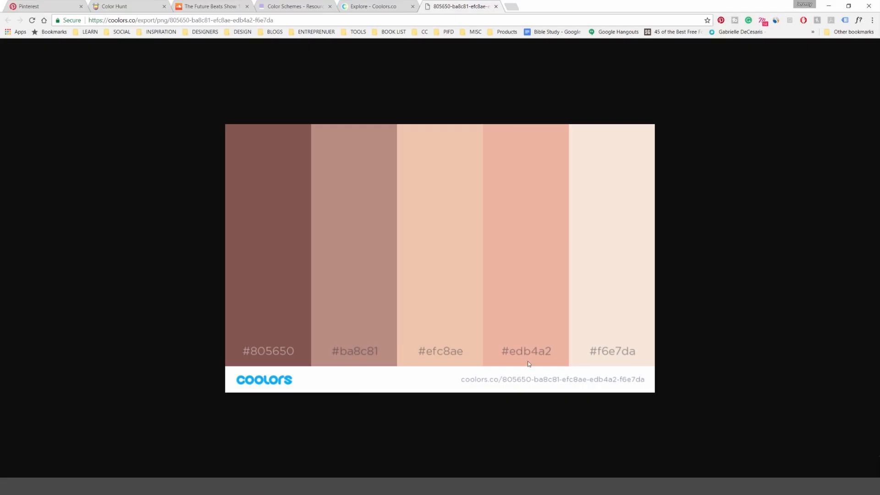
click(496, 7)
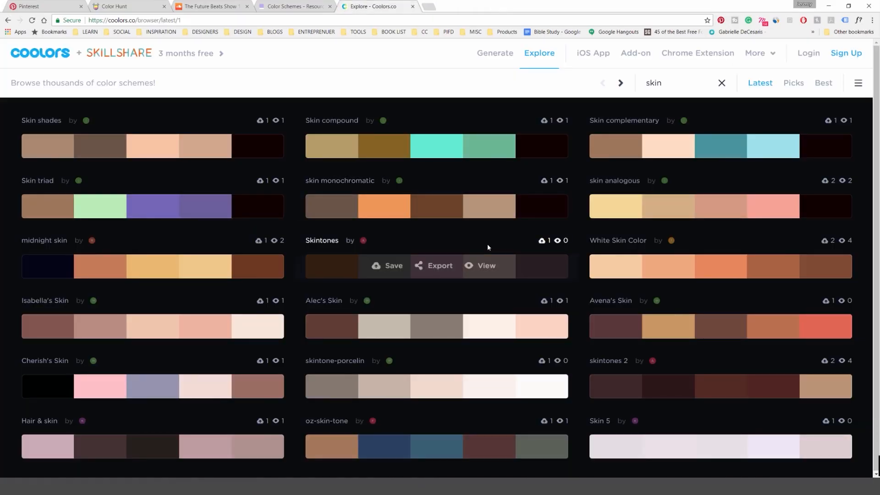
mouse_move(759, 265)
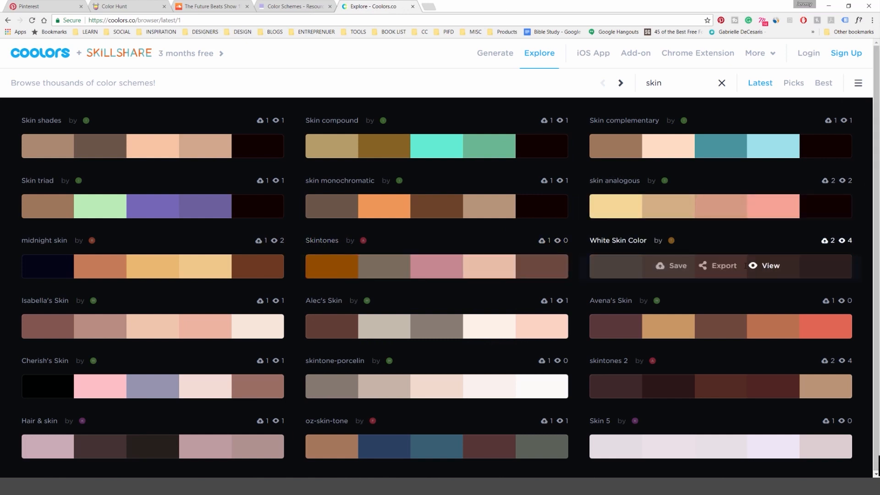
click(716, 270)
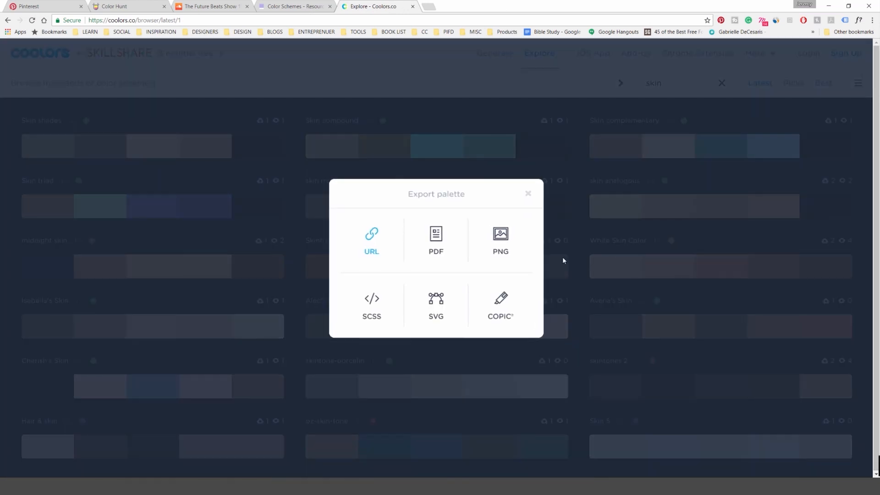
click(524, 243)
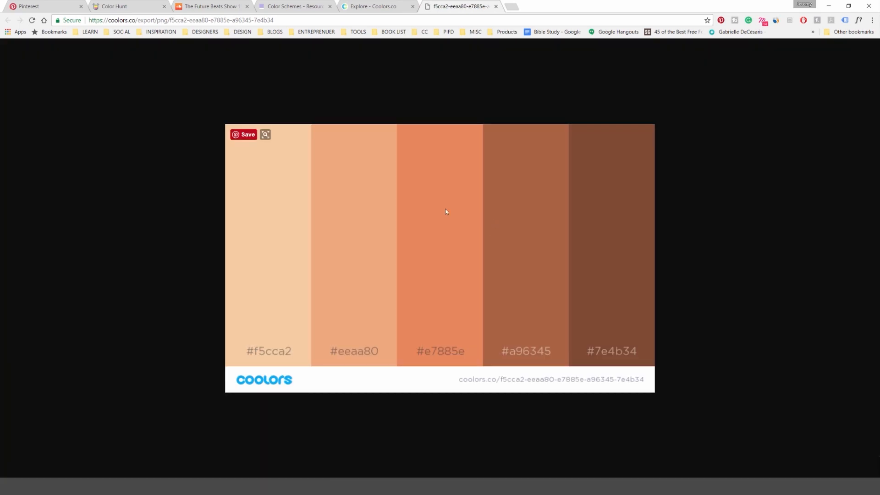
right_click(406, 202)
click(425, 229)
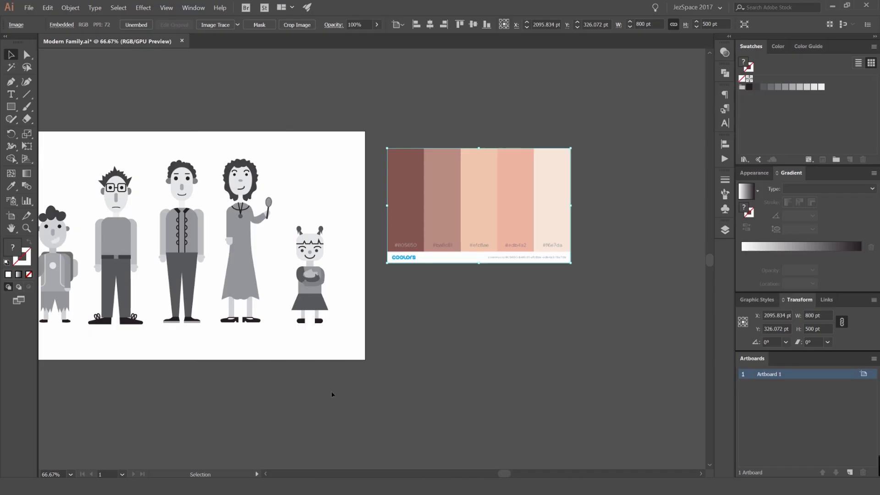
- In Illustrator, paste the copied palette, move the first palette image up and place the new one below it beside the artboard
key(ctrl+v)
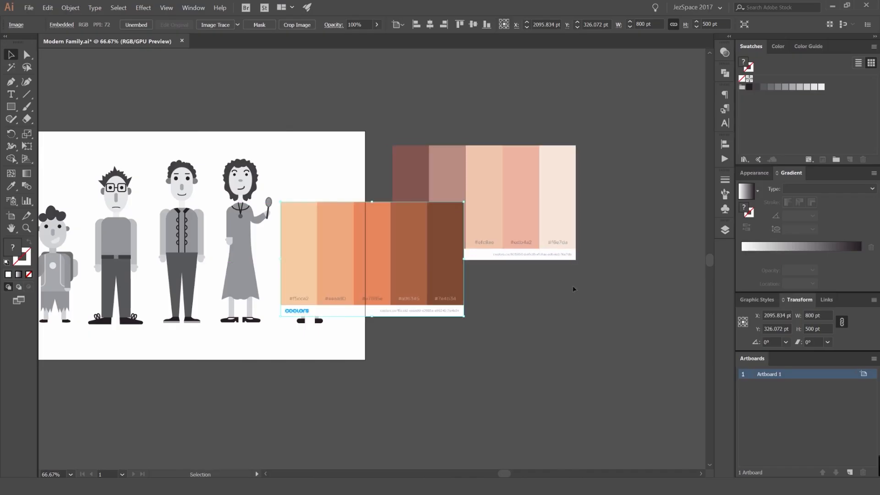
click(573, 288)
drag(550, 222, 554, 150)
drag(442, 250, 556, 225)
click(525, 357)
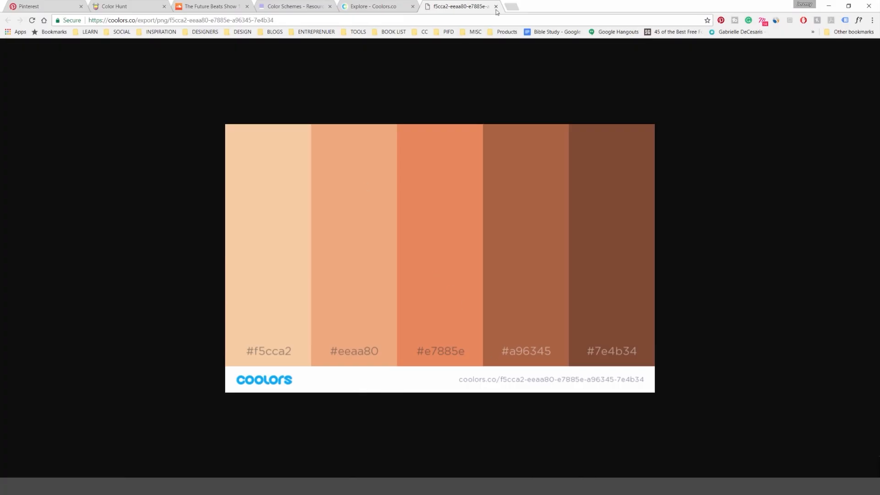
- In the browser, close the exported image, generate random Coolors schemes until #96ACB7 appears in the second column, and lock that colour
click(496, 7)
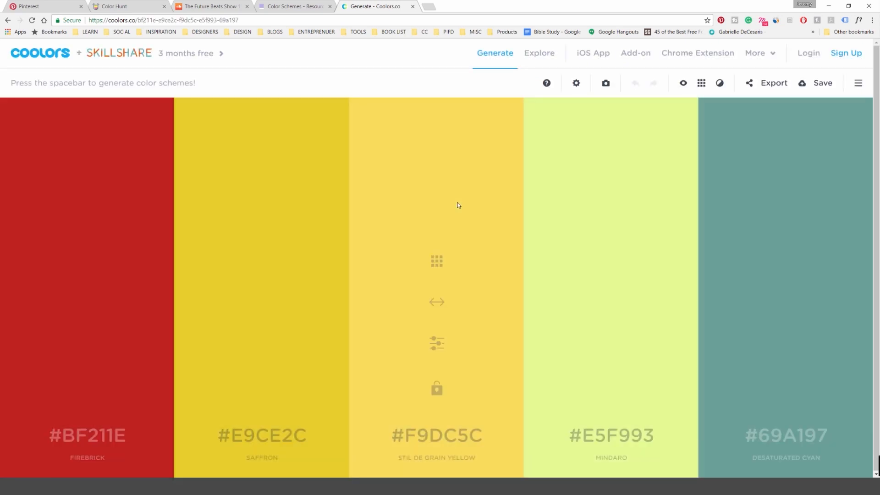
key(space)
key(space)
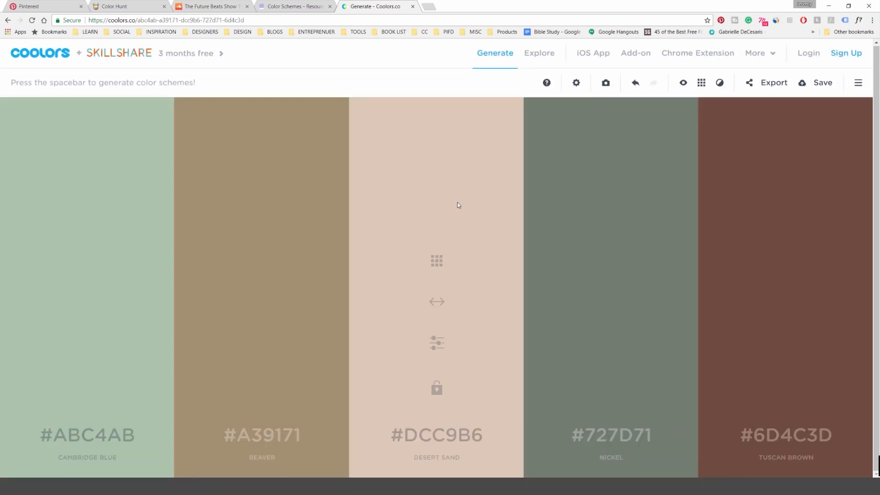
key(space)
key(space)
key(space)
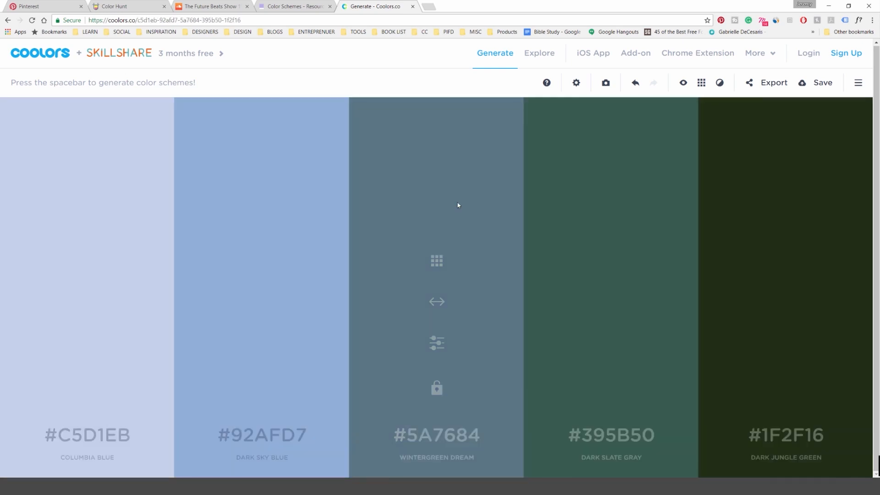
key(space)
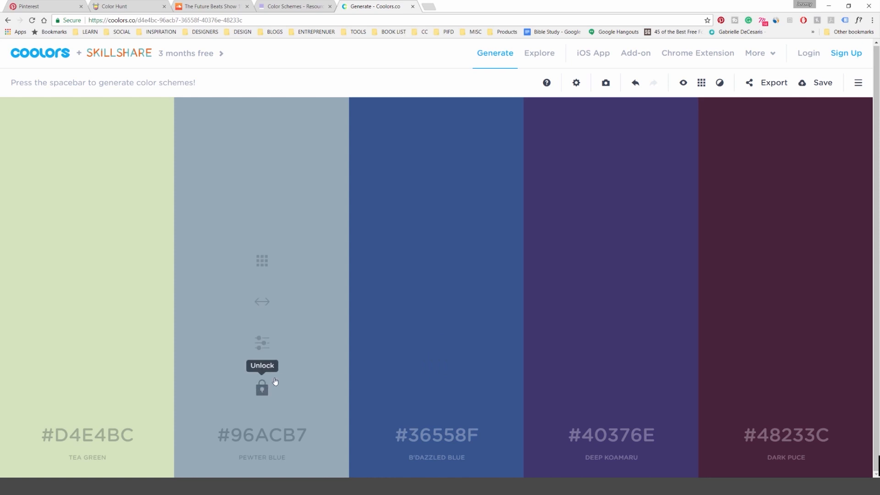
- Examine the HSB, RGB, CMYK, Pick and Sets adjustment options for the locked #96ACB7 colour
click(261, 344)
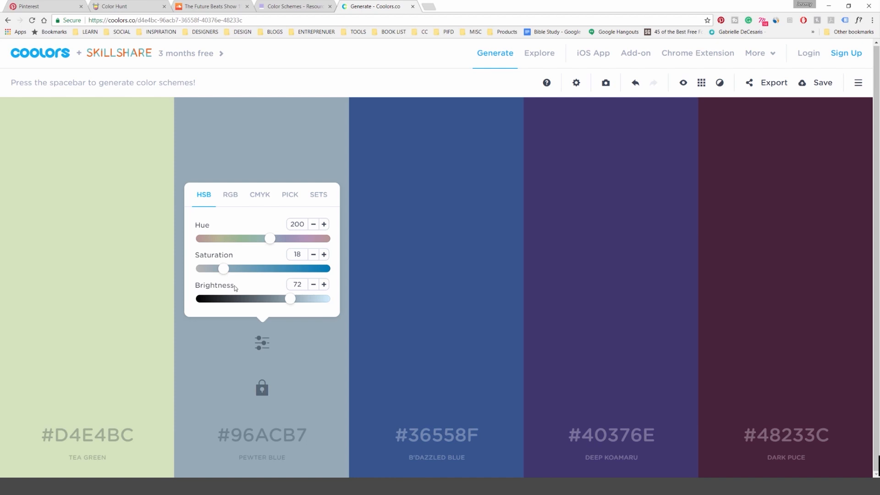
click(232, 196)
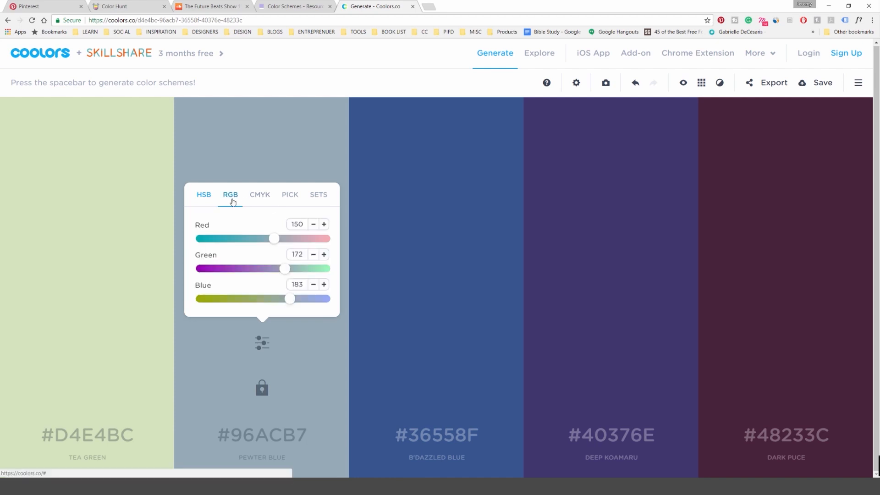
click(259, 195)
click(289, 164)
click(319, 182)
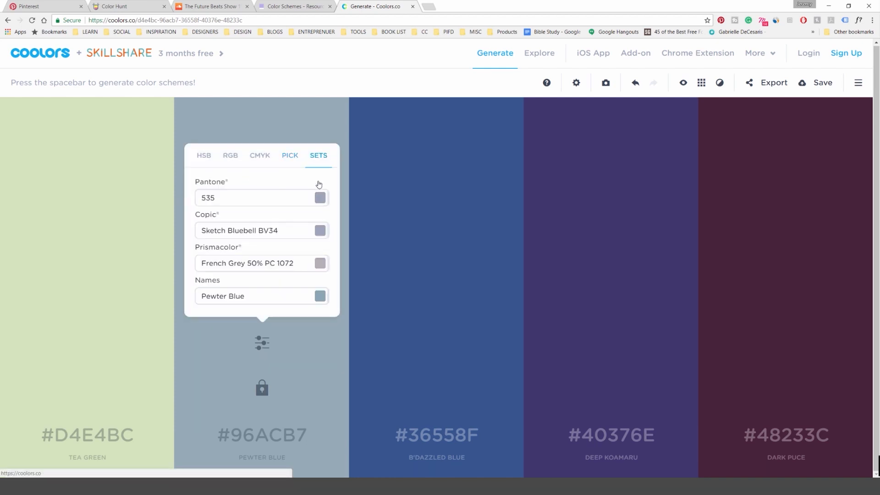
click(259, 160)
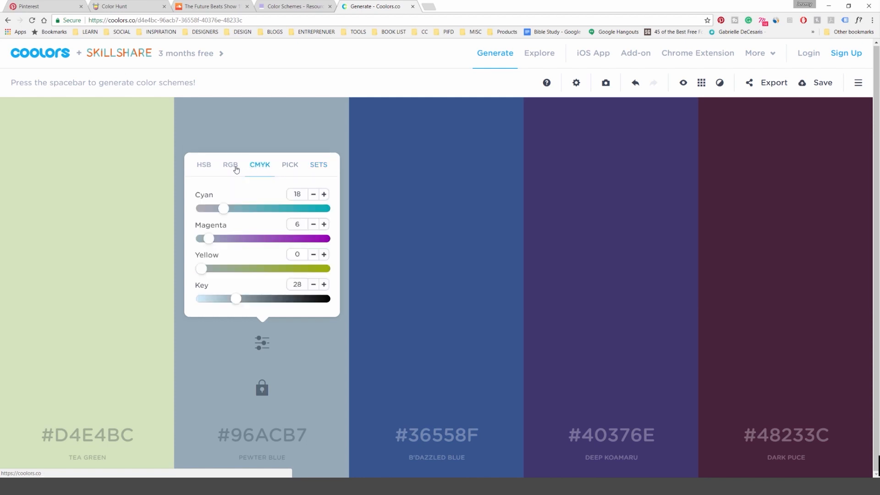
click(204, 164)
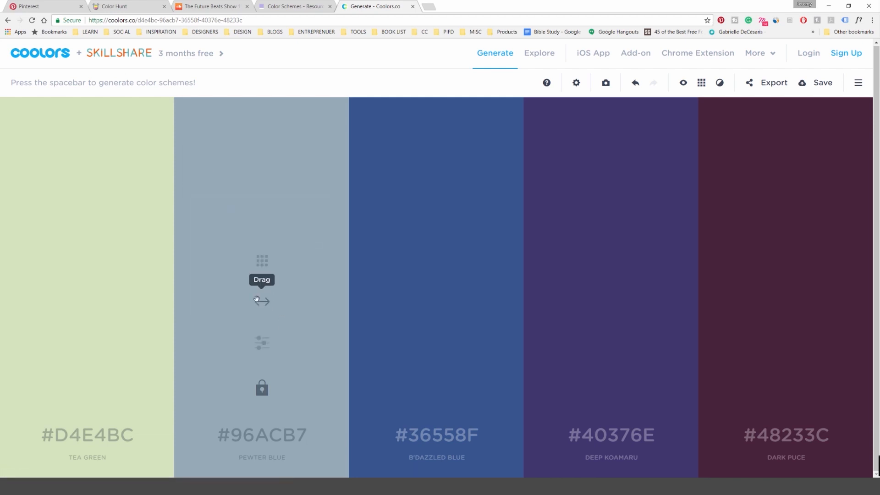
- Move the locked blue-grey colour to the middle of the palette and change it to the lighter alternative shade #A9BBC4
drag(274, 306, 437, 300)
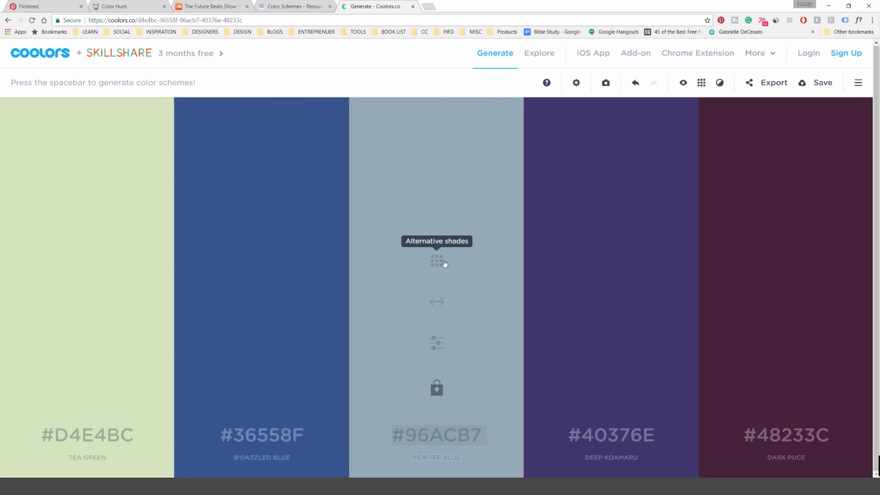
click(437, 261)
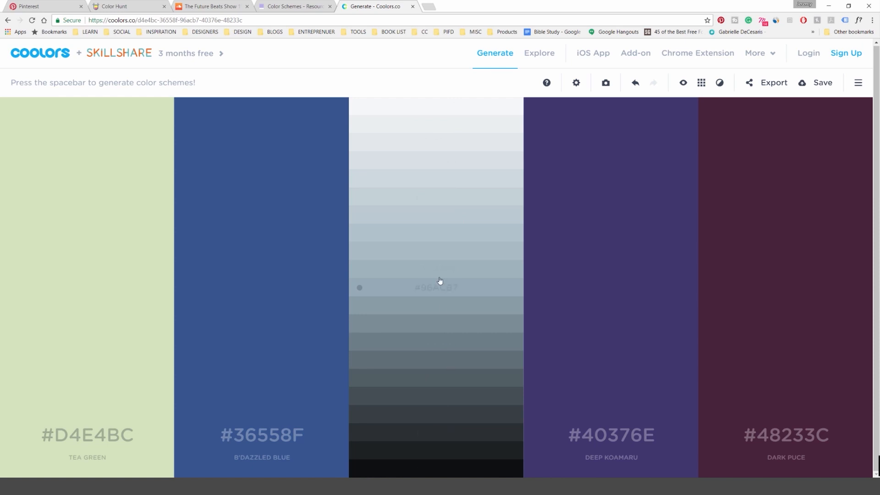
click(452, 256)
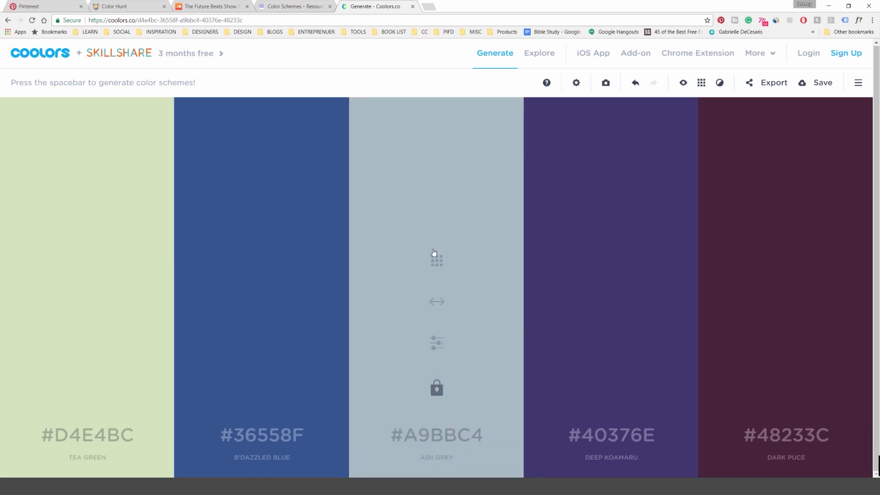
- Generate new schemes around the locked blue-grey until #2B4570 and #E49273 flank it, and lock both of those colours
key(space)
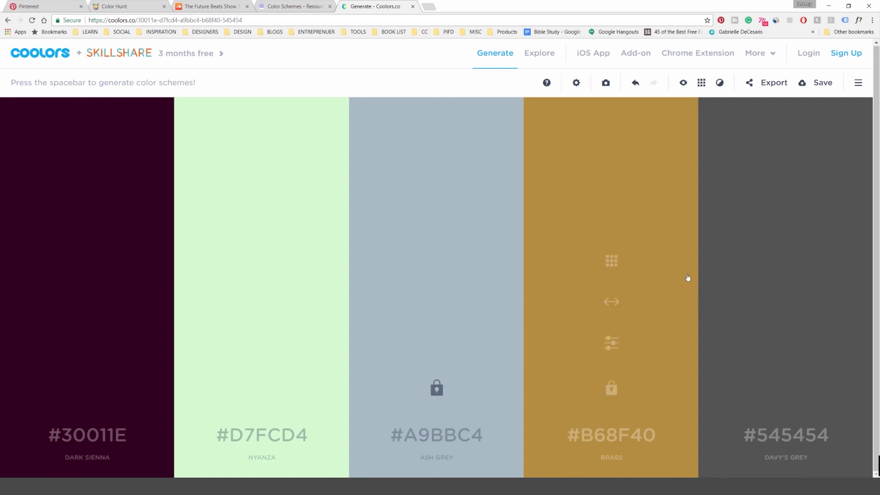
key(space)
key(space)
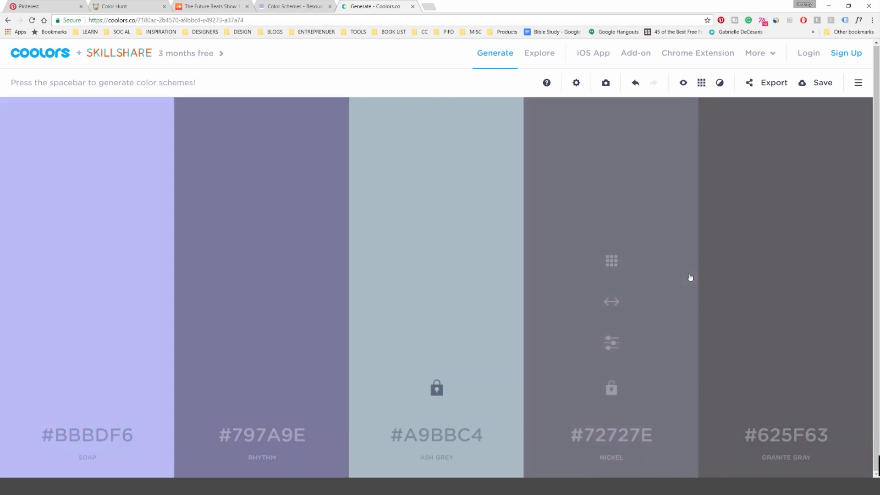
key(space)
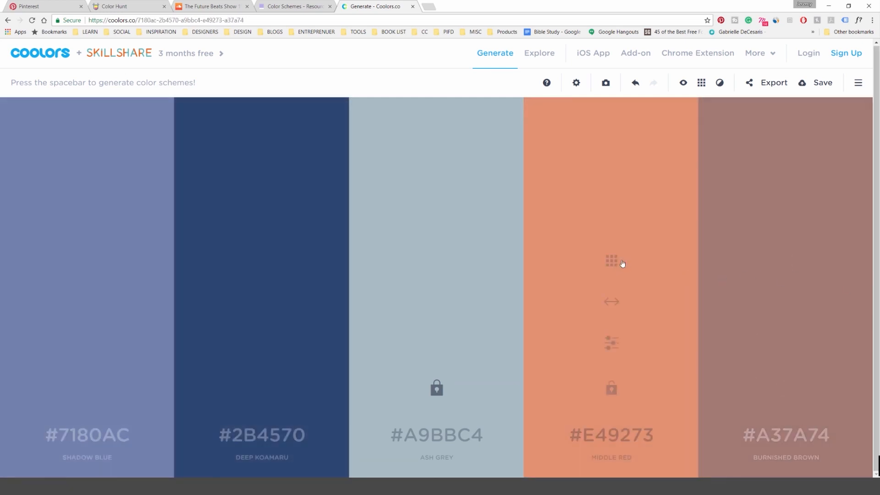
click(611, 388)
click(262, 388)
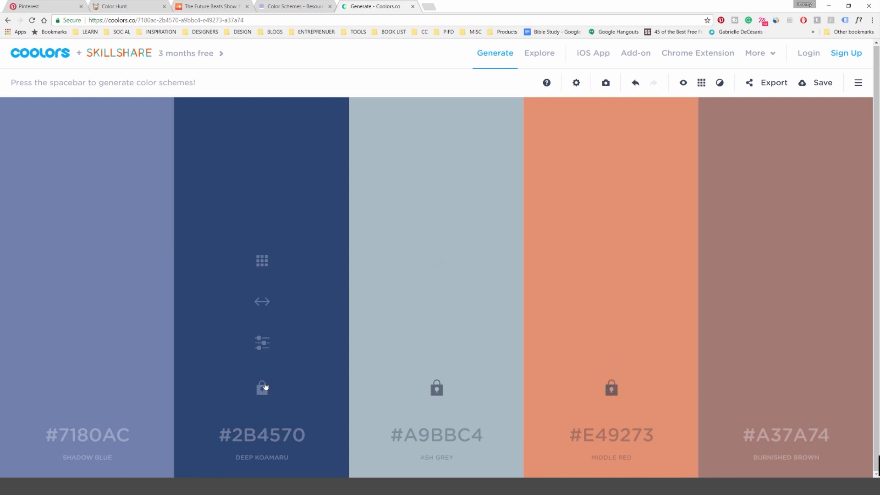
- Regenerate the two outer colours until the first column is the light green #CEEC97, and lock it
key(space)
key(space)
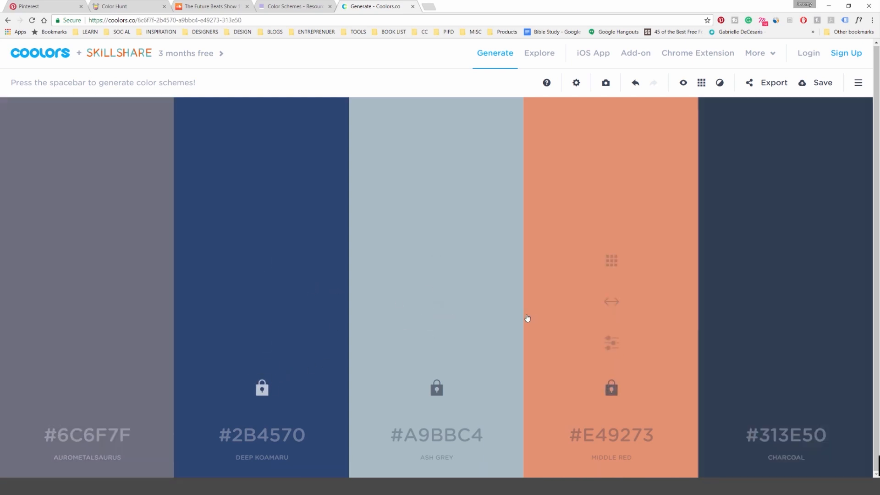
key(space)
key(space)
key(space)
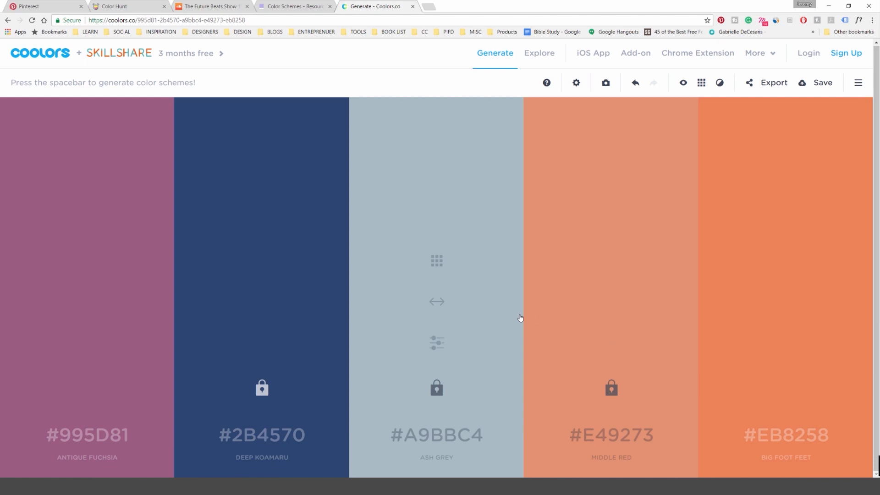
key(space)
click(87, 388)
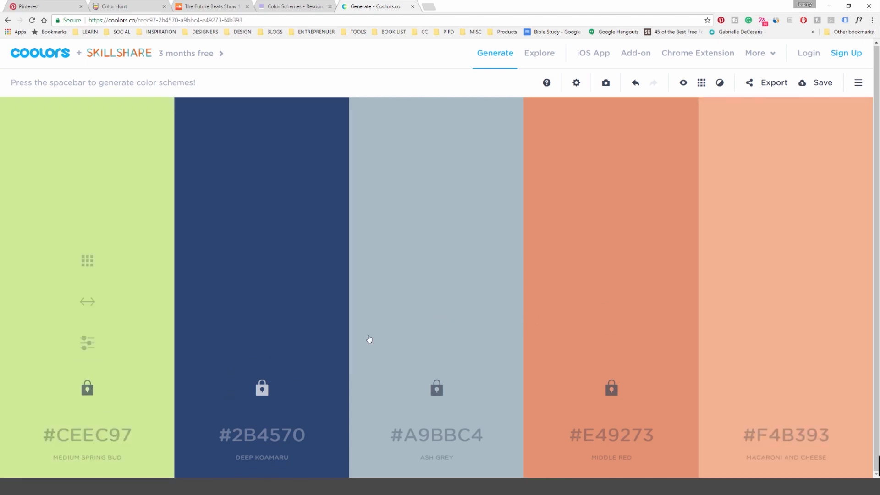
- Regenerate the last remaining colour until it is the pink #EA638C, and lock it
key(space)
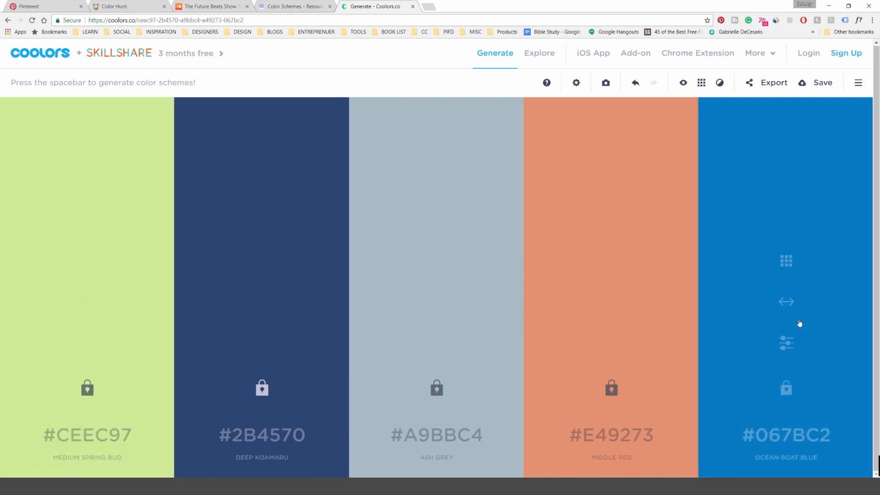
key(space)
key(space)
key(space)
key(space)
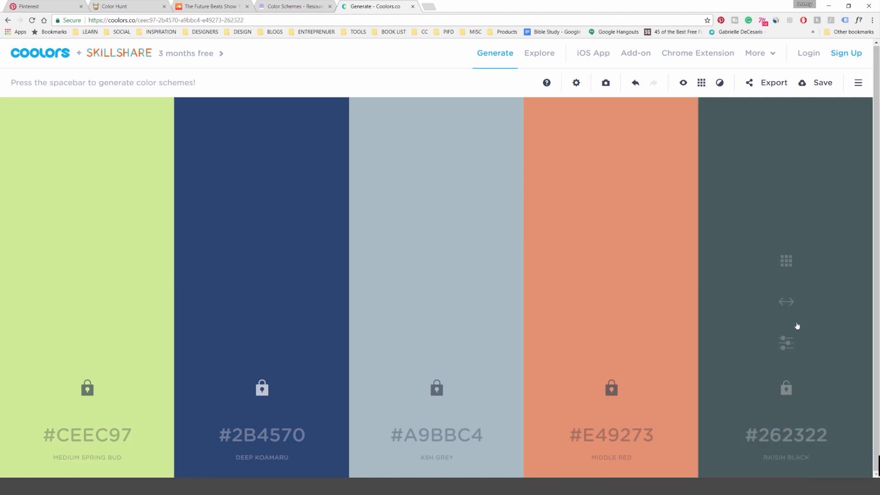
key(space)
key(space)
key(space)
key(space)
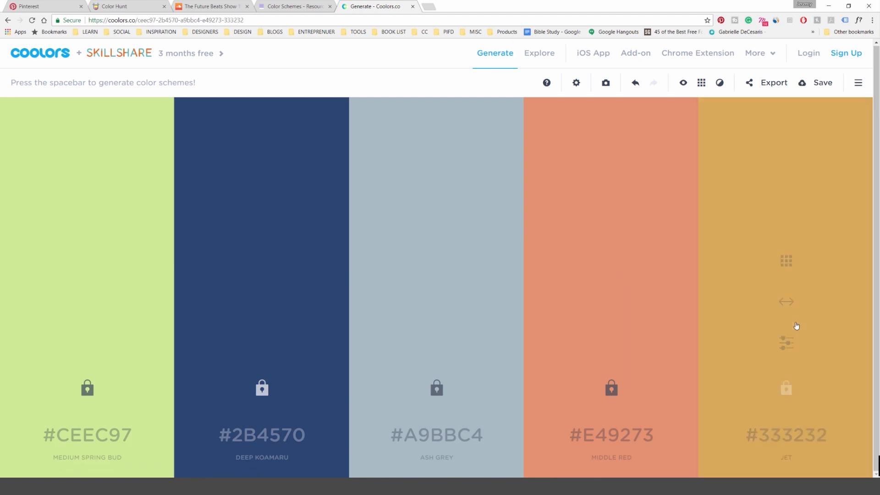
key(space)
key(space)
key(space)
key(space)
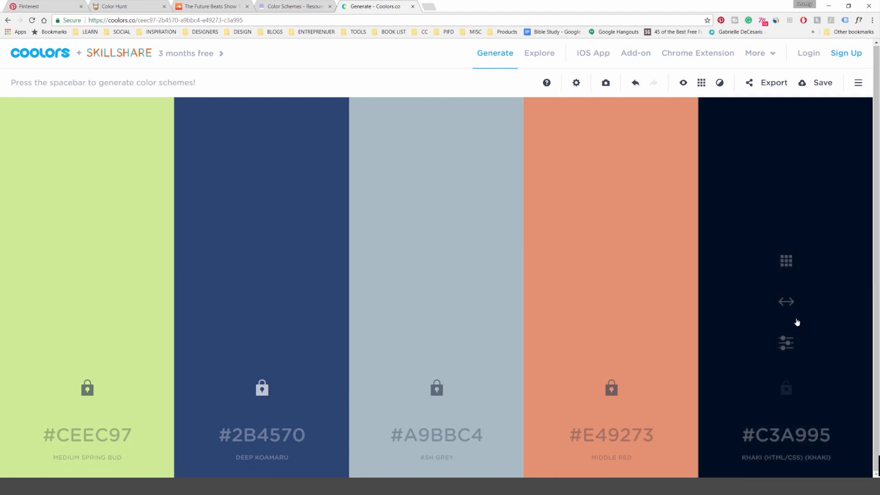
key(space)
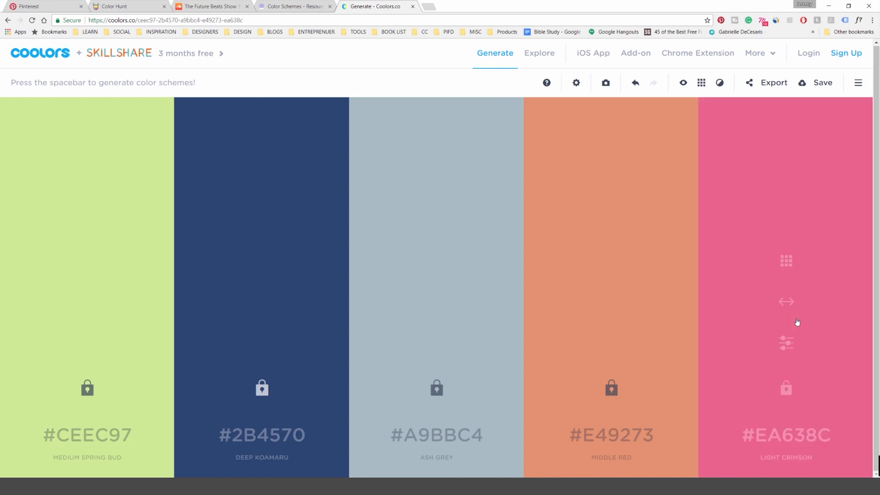
click(786, 388)
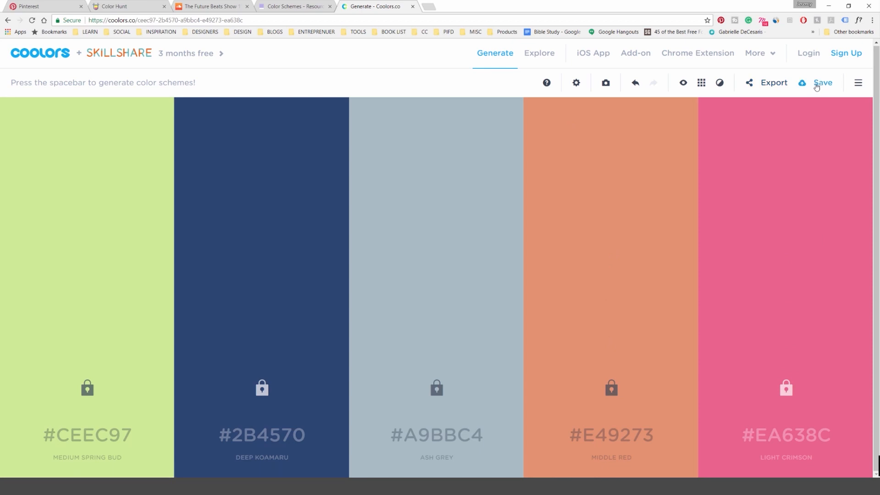
- Export the finished clothing palette as a PNG, copy the image and switch to Illustrator
click(766, 83)
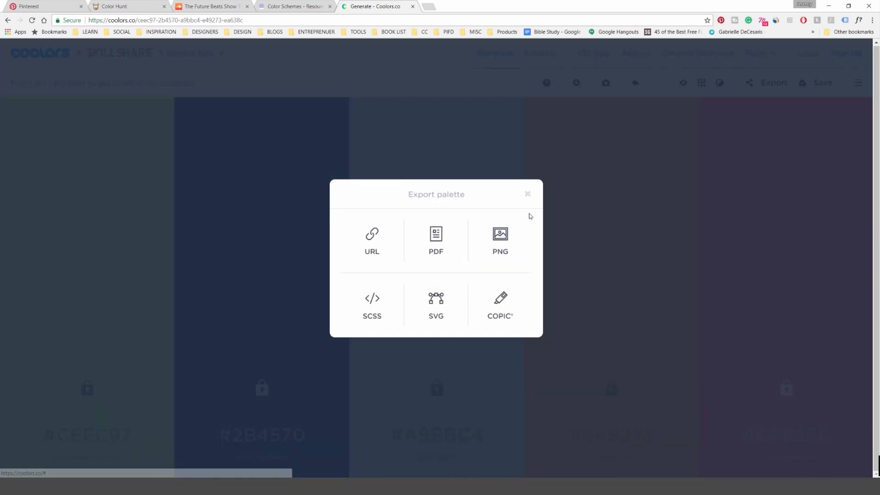
click(504, 234)
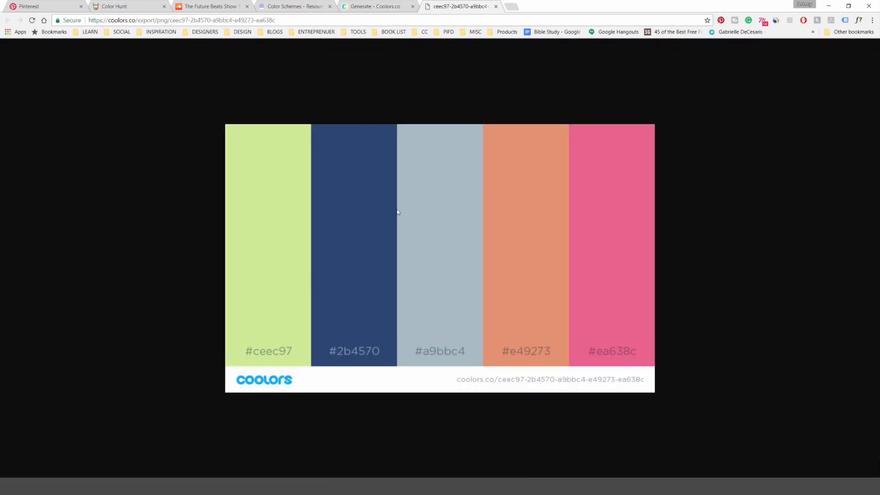
right_click(385, 259)
click(434, 237)
click(204, 476)
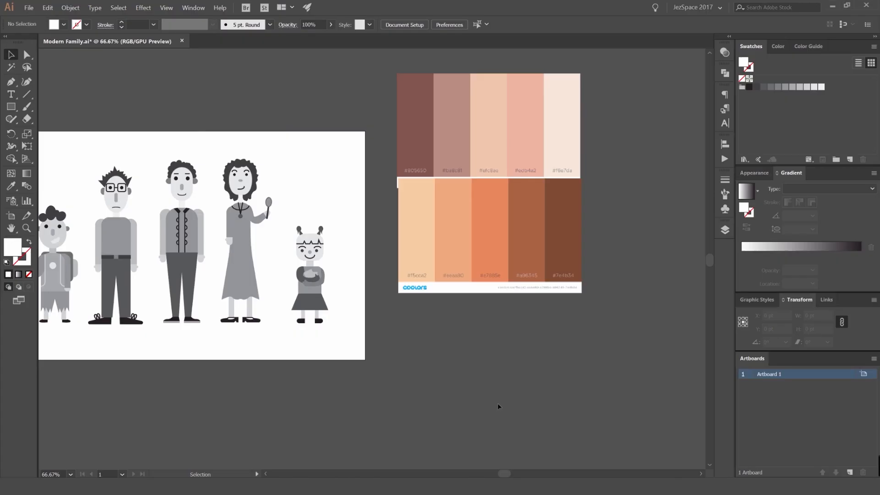
- Paste the clothing palette image and place it beside the upper skin-tone palette, aligned with its top edge
key(ctrl+v)
scroll(531, 385, down, 1)
drag(444, 330, 562, 374)
click(628, 306)
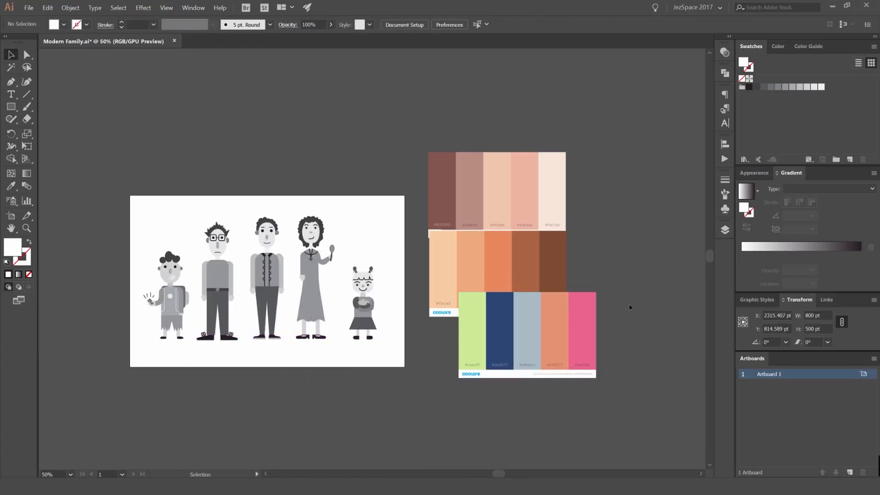
drag(628, 306, 464, 301)
drag(422, 306, 570, 159)
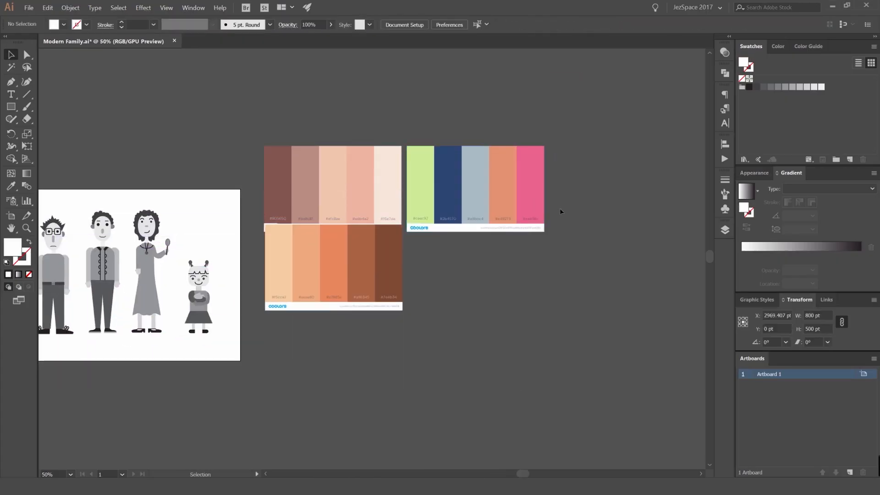
click(558, 270)
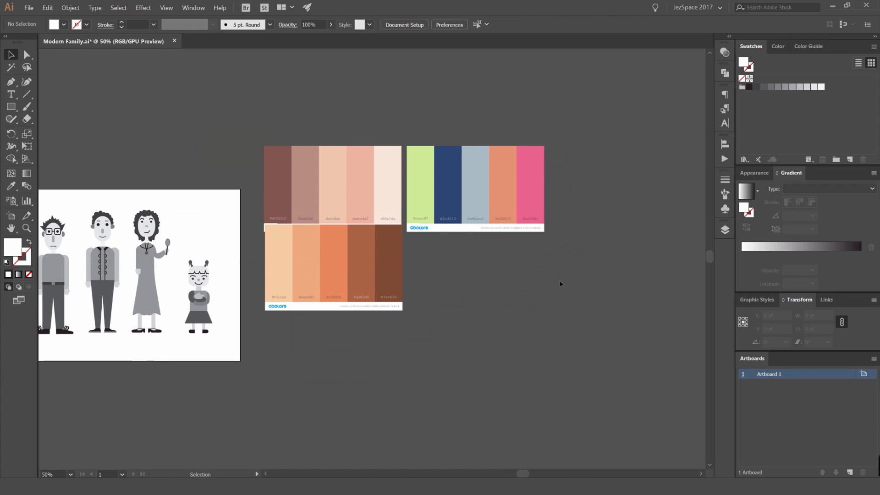
- Space out the palette images, moving the clothing palette farther away and the orange-brown skin palette just below the pink-beige one
scroll(532, 200, up, 1)
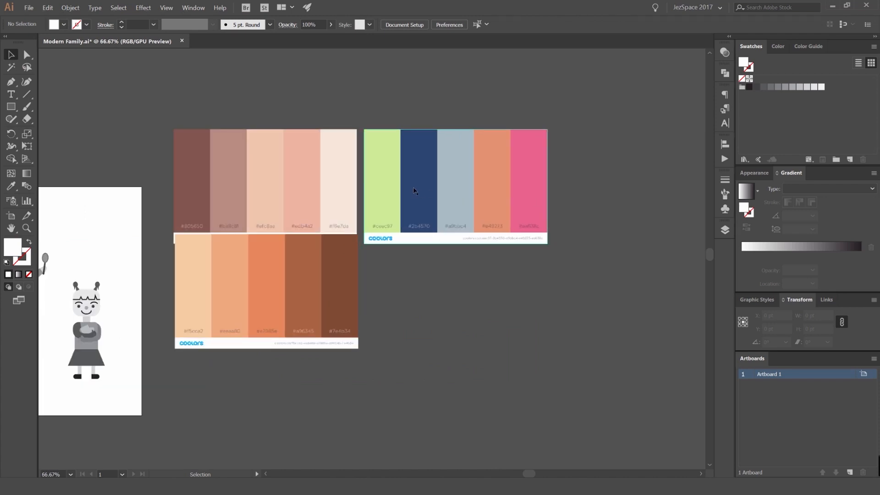
drag(413, 190, 461, 171)
drag(449, 171, 548, 132)
drag(409, 197, 409, 214)
scroll(348, 141, up, 2)
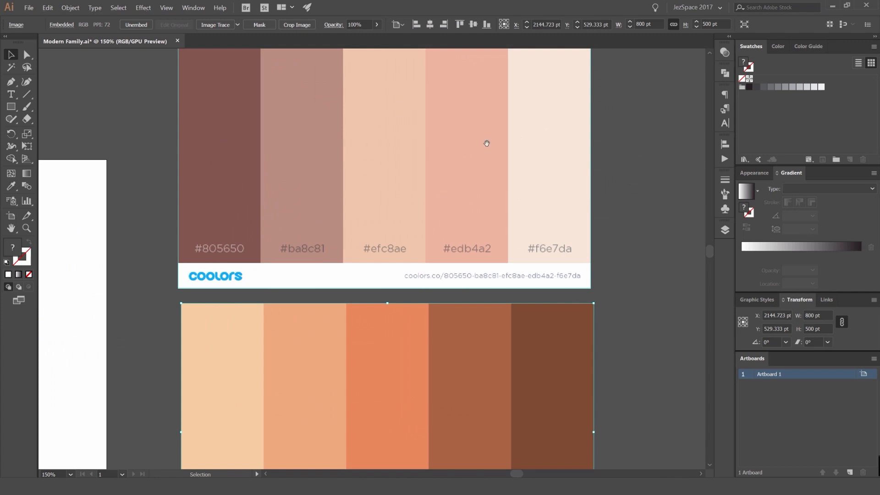
drag(487, 144, 460, 190)
click(591, 147)
drag(657, 168, 615, 161)
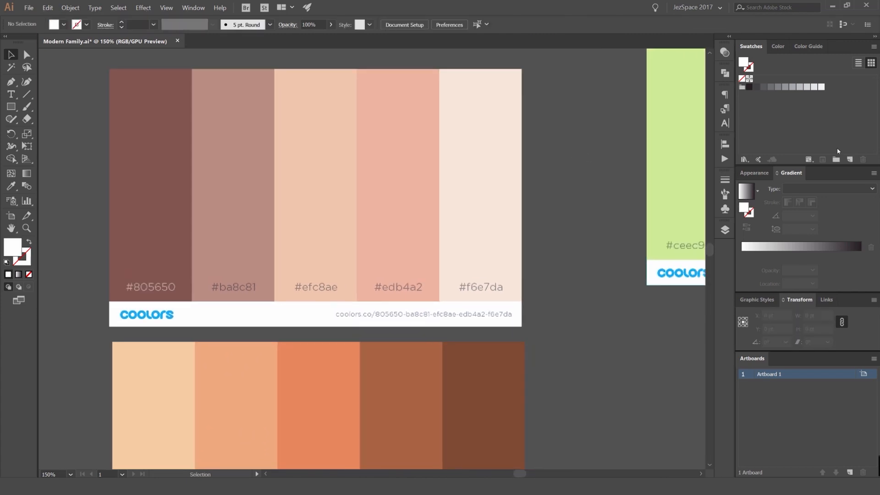
- Create an empty color group in the swatches, keeping the default name
click(193, 8)
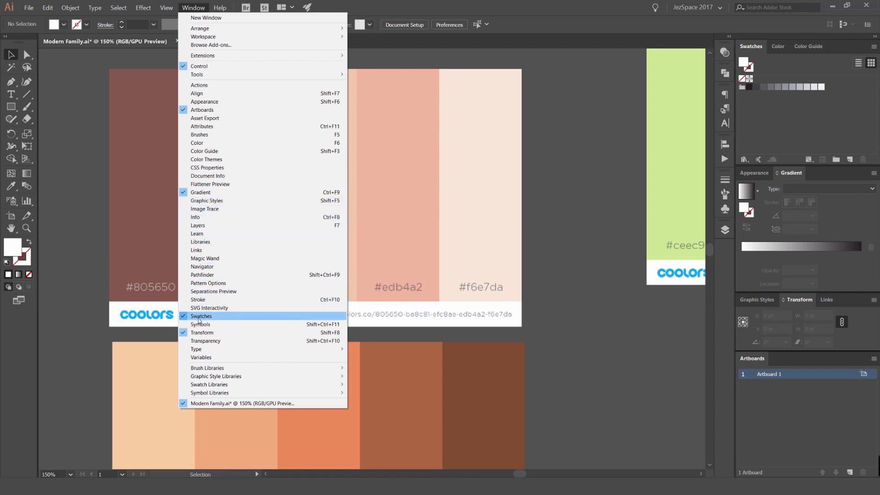
click(199, 319)
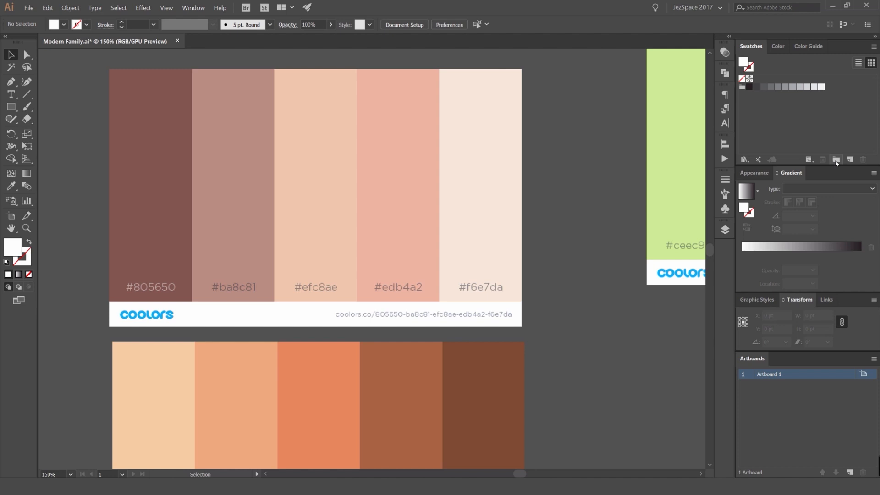
click(836, 160)
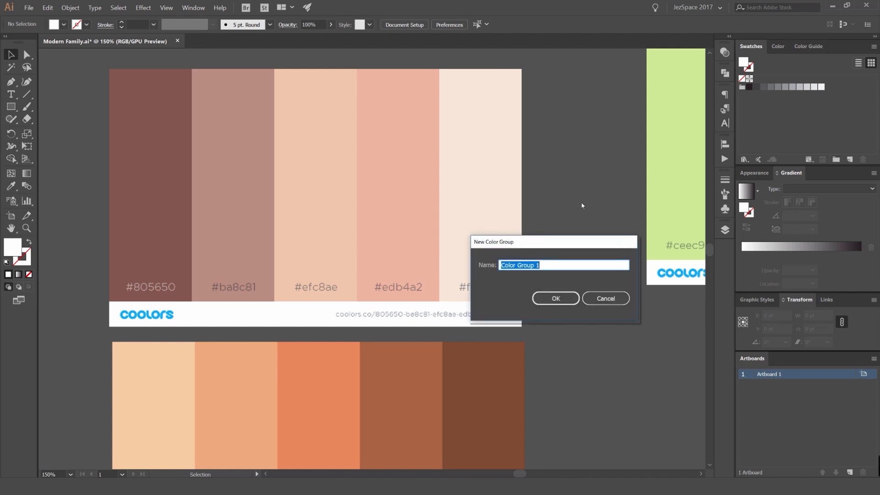
key(Return)
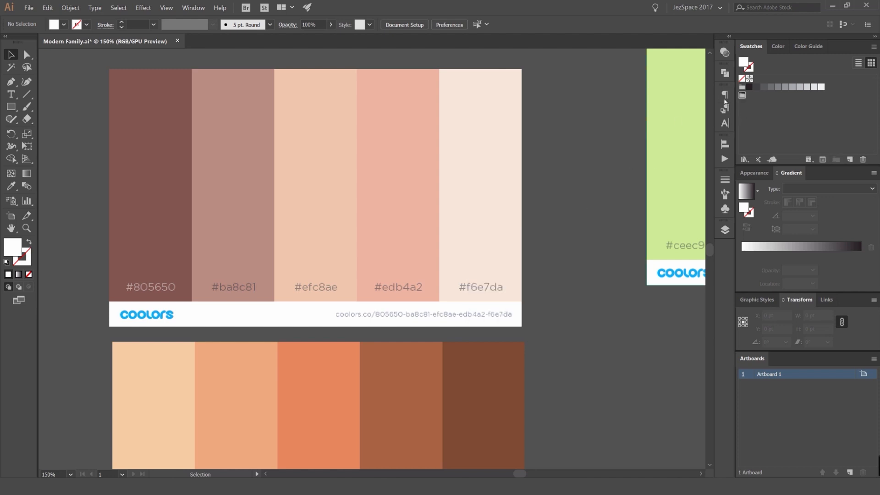
- Draw a white circle about 113 pt in diameter over the #805650 column of the skin-tone palette
click(533, 131)
key(space)
drag(369, 142, 378, 166)
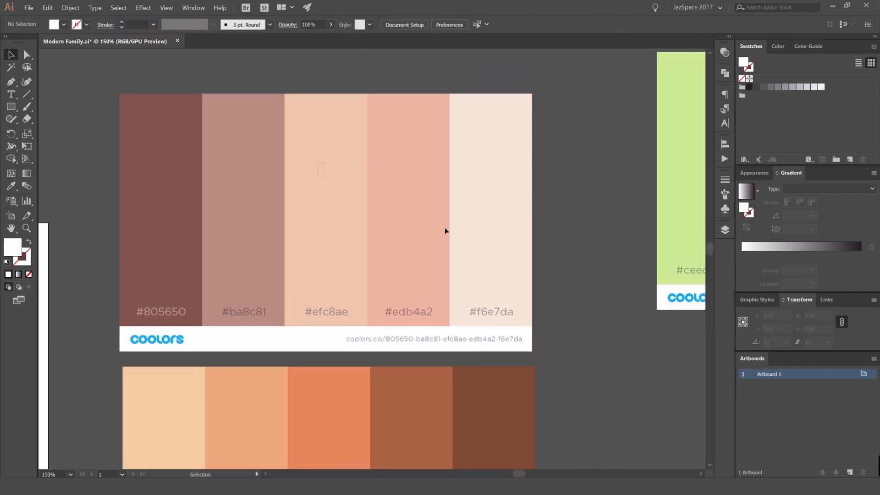
scroll(311, 165, up, 1)
key(space)
drag(275, 170, 431, 175)
key(l)
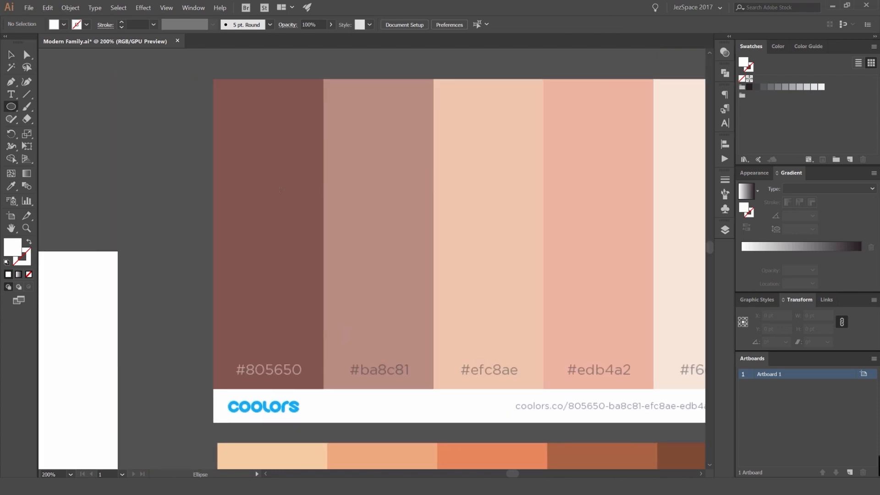
drag(277, 187, 320, 220)
- Duplicate the circle horizontally and repeat the copy at equal spacing until there are five circles across the palette
key(v)
drag(285, 190, 389, 191)
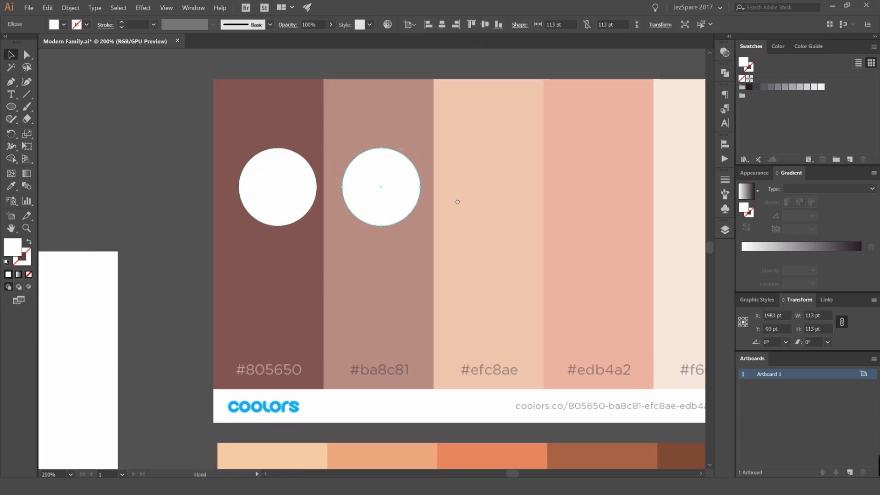
drag(457, 202, 359, 210)
key(ctrl+d)
key(ctrl+d)
key(ctrl+d)
click(542, 107)
- Fill the first two circles with #805650 and #ba8c81, sampled from the palette columns beneath them
click(200, 180)
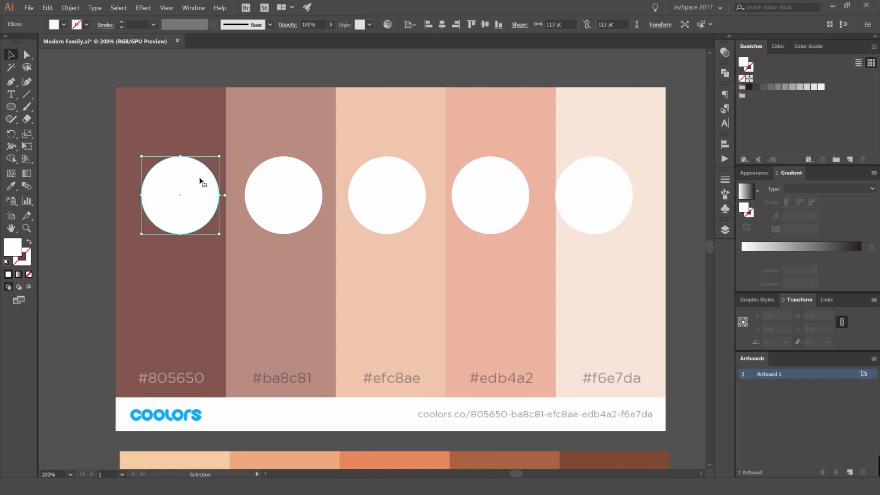
key(space)
drag(239, 182, 327, 177)
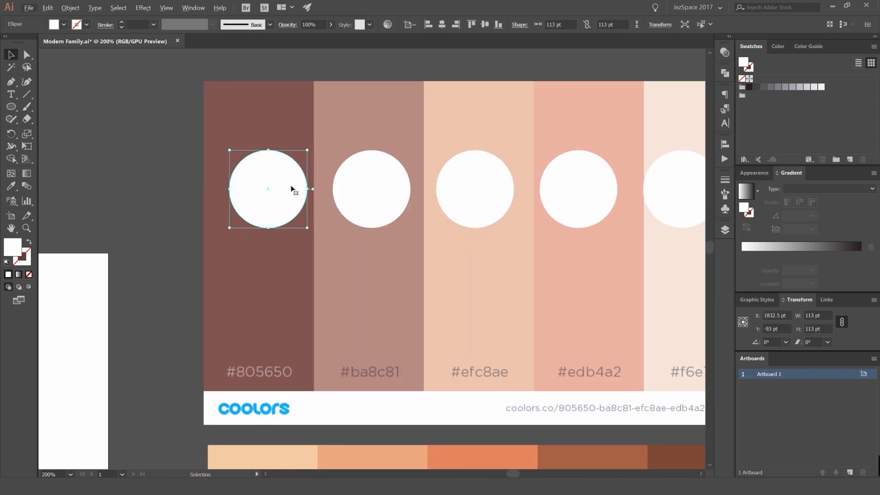
key(i)
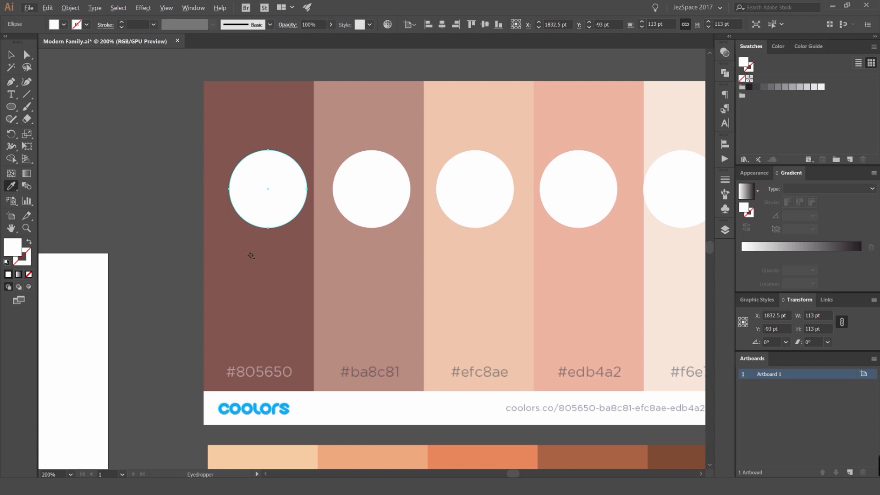
click(255, 255)
ctrl+click(366, 197)
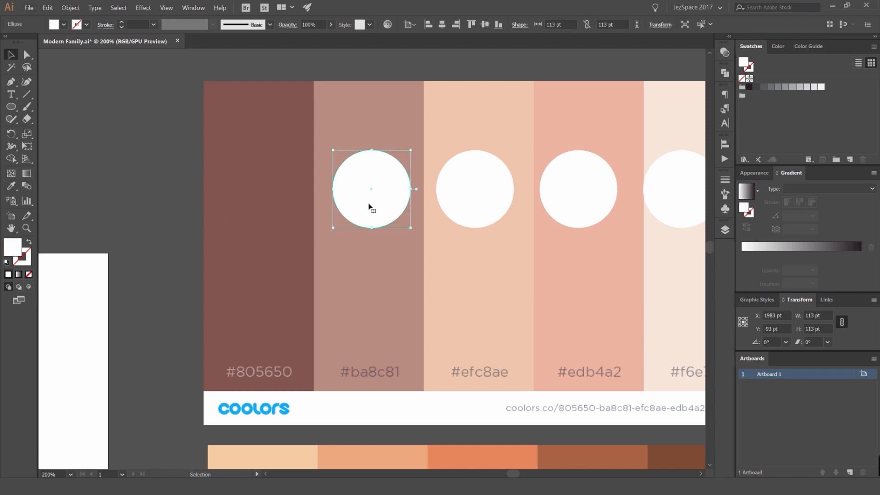
click(376, 268)
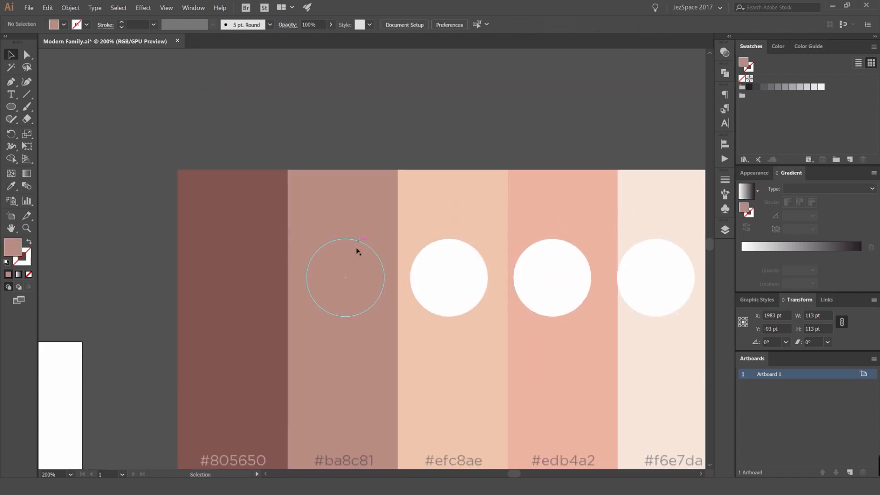
- Move the two coloured circles together to the empty area above the palette image
click(356, 251)
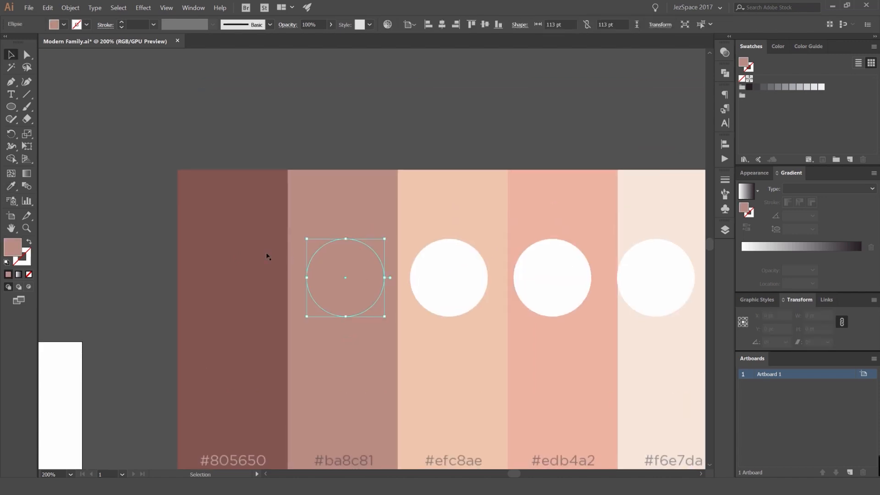
click(267, 255)
shift+click(353, 261)
drag(354, 261, 353, 127)
drag(484, 141, 411, 146)
key(c)
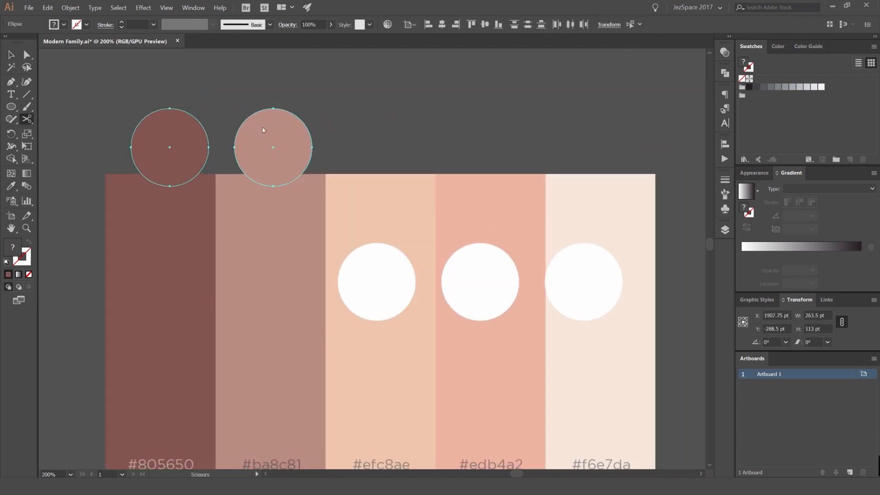
click(264, 130)
click(538, 257)
scroll(507, 225, down, 1)
key(v)
drag(345, 160, 345, 131)
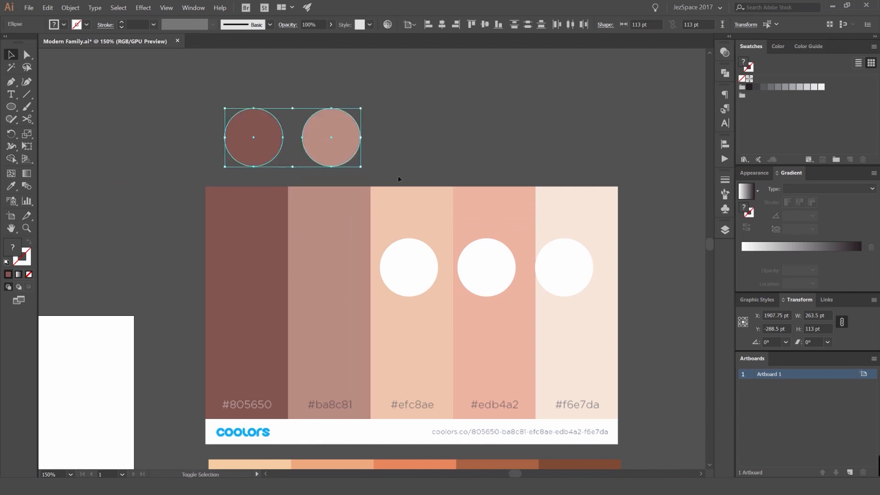
- Move the three remaining white circles up beside the coloured ones above the palette
drag(399, 178, 568, 278)
drag(415, 277, 416, 154)
key(ctrl+shift+a)
- Fill the three white circles with #efc8ae, #edb4a2 and #f6e7da, sampled from the palette columns below them
click(407, 142)
key(i)
click(415, 206)
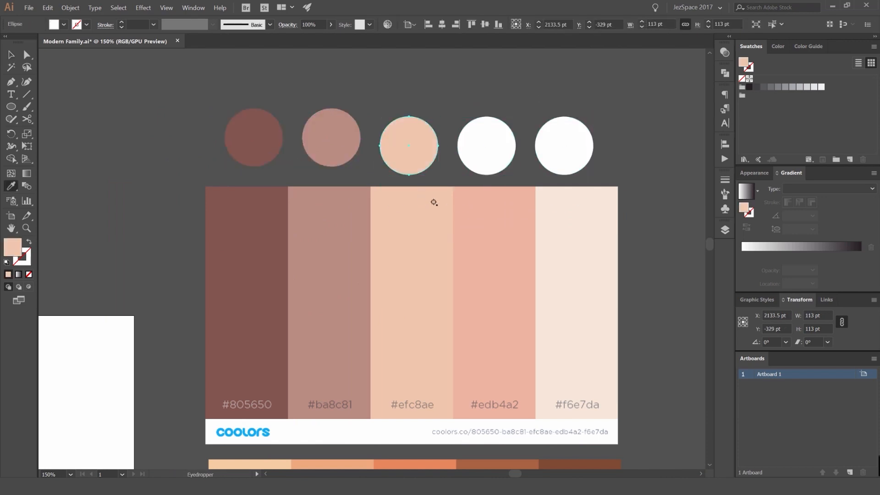
key(v)
click(484, 156)
key(i)
click(497, 214)
click(557, 158)
key(i)
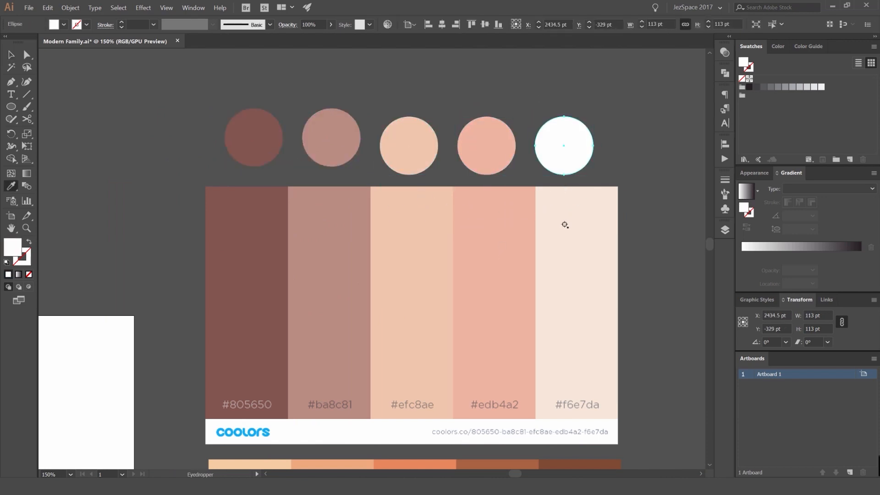
click(564, 225)
key(v)
click(623, 162)
- Select all five skin-tone circles above the palette
scroll(624, 160, down, 1)
drag(567, 168, 430, 166)
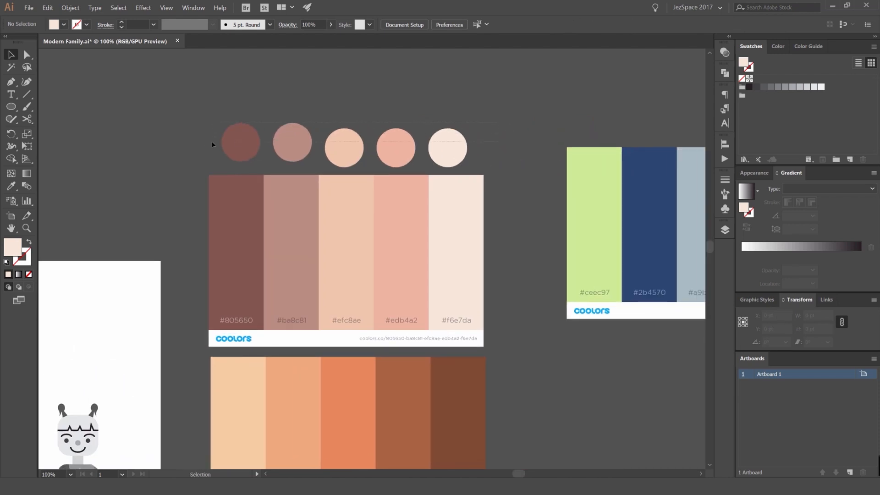
drag(203, 154, 203, 154)
scroll(238, 105, up, 2)
drag(491, 163, 359, 178)
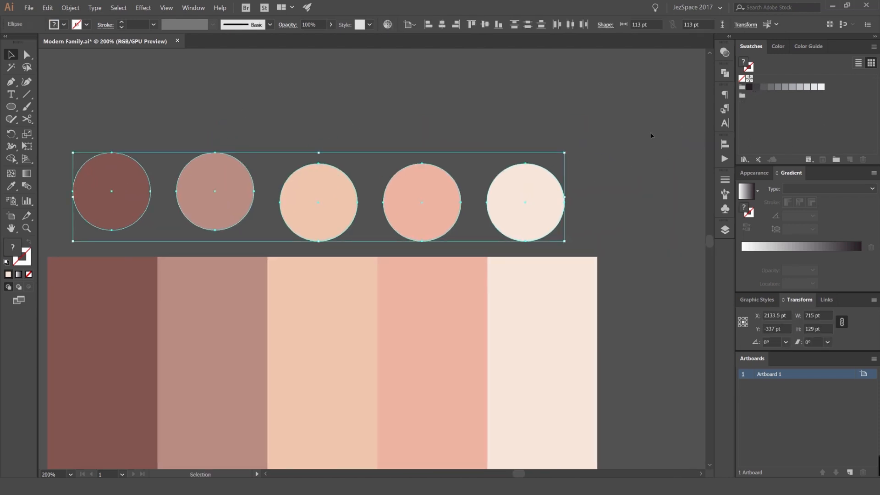
- Try adding the five circles straight to the swatches, and delete the swatch made from them
drag(561, 178, 752, 99)
key(ctrl+v)
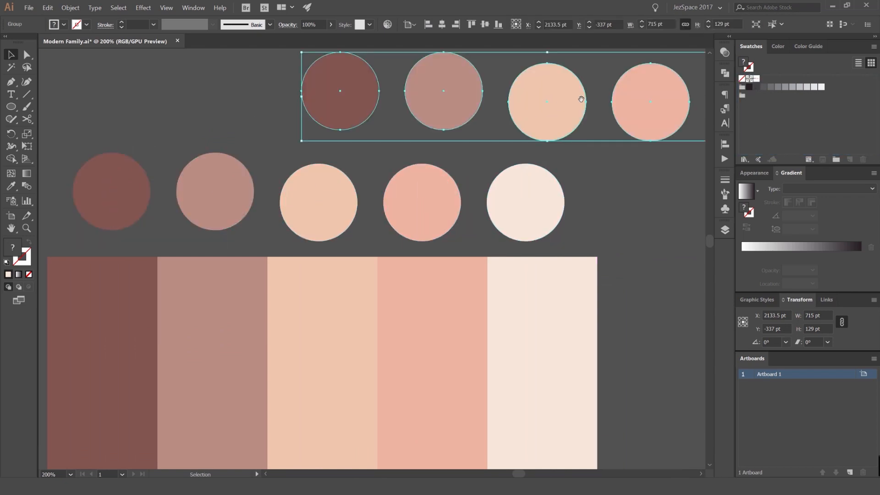
key(ctrl+z)
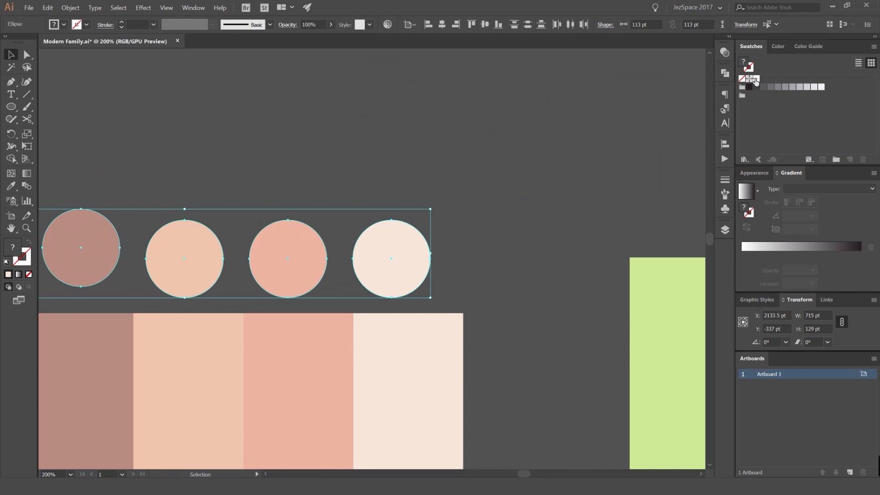
drag(756, 79, 863, 159)
- Create a color group named Skin Light from the selected circles, with process colours converted to global and tint swatches included
drag(450, 197, 583, 151)
click(836, 160)
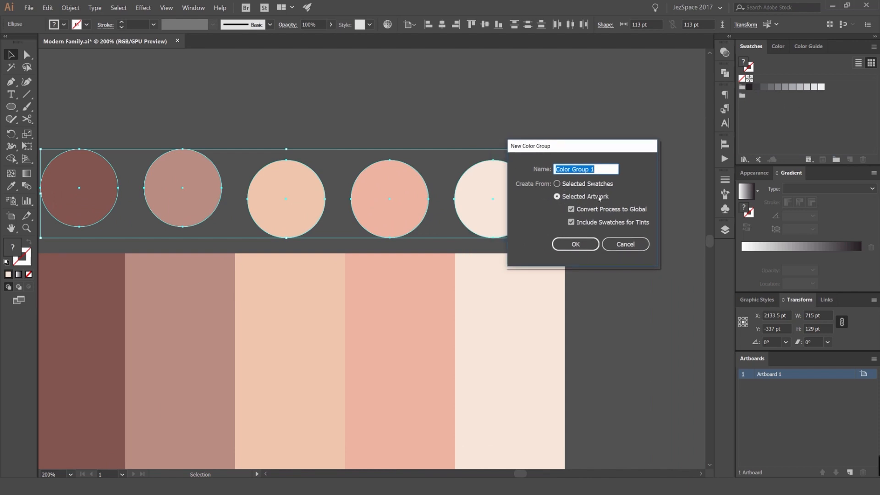
text(s)
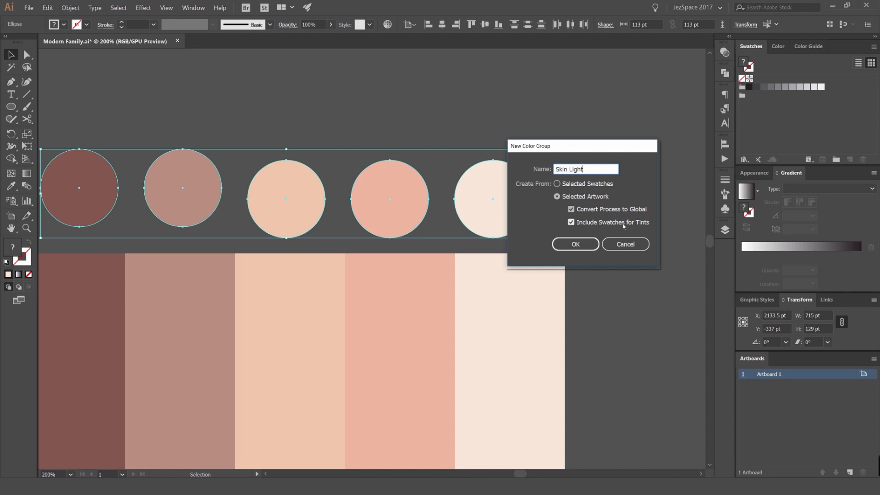
click(576, 244)
click(614, 131)
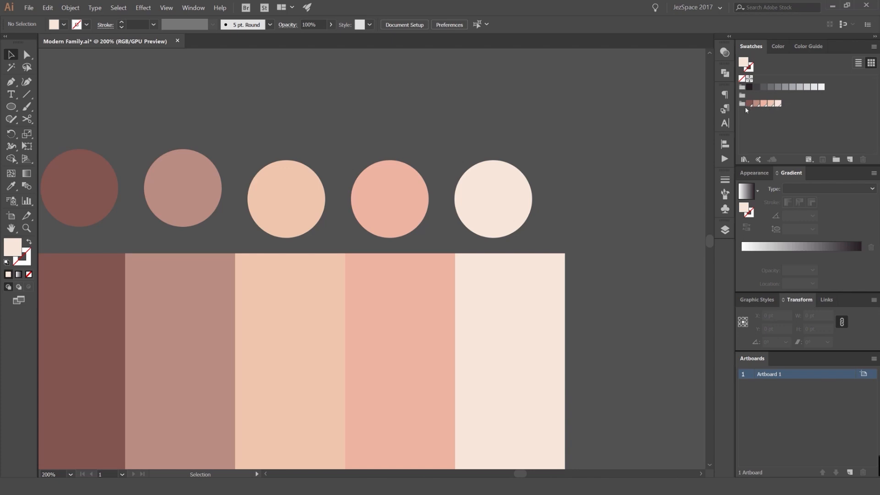
- Delete the pink-beige skin-tone palette image below the circles
scroll(518, 149, down, 3)
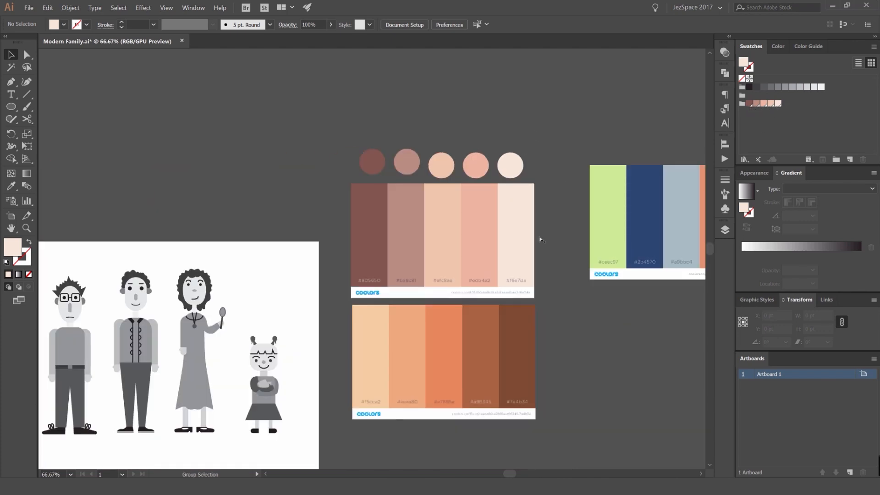
click(516, 235)
key(Delete)
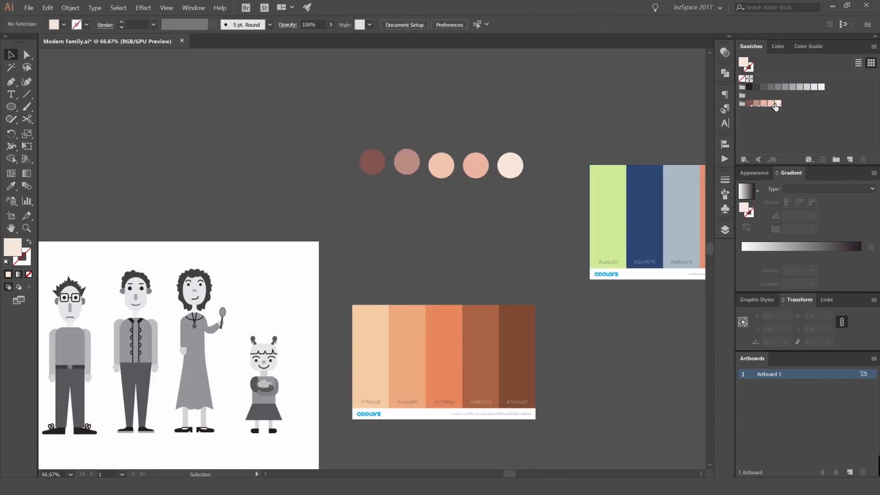
- Reorder the pale swatches in the Skin Light group, and recolour the first two circles with #f5cca2 and #eeaa80 sampled from the brown palette
drag(775, 105, 746, 103)
click(510, 168)
drag(527, 155, 380, 276)
scroll(397, 327, up, 3)
scroll(383, 197, down, 1)
click(383, 212)
click(344, 170)
key(i)
click(343, 262)
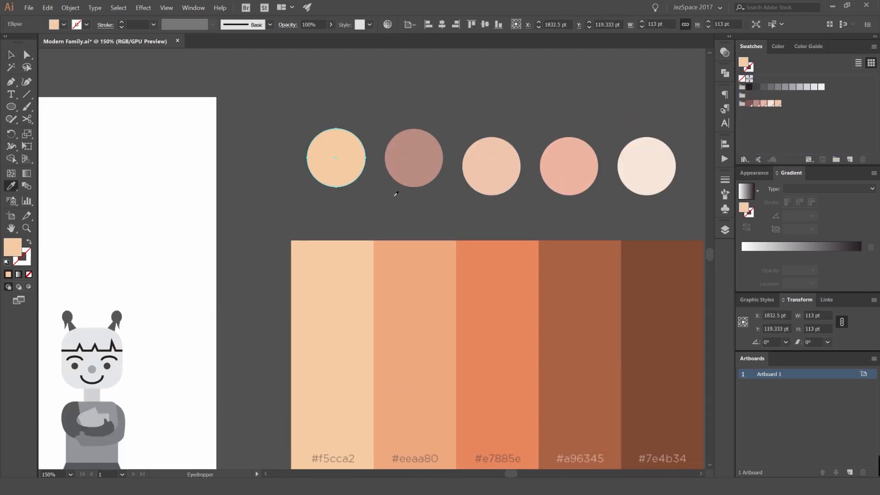
ctrl+click(408, 177)
click(405, 275)
- Recolour the third and fourth circles with #e7885e and #a96345 sampled from the brown skin-tone palette
drag(493, 190, 381, 181)
ctrl+click(385, 168)
click(389, 263)
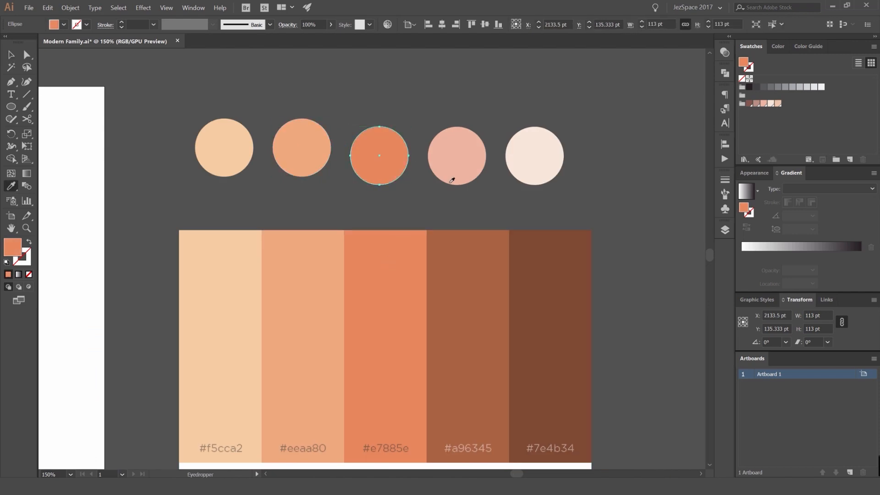
ctrl+click(451, 180)
click(468, 261)
- Recolour the fifth circle with the dark brown #7e4b34 sampled from the palette
ctrl+click(534, 171)
key(o)
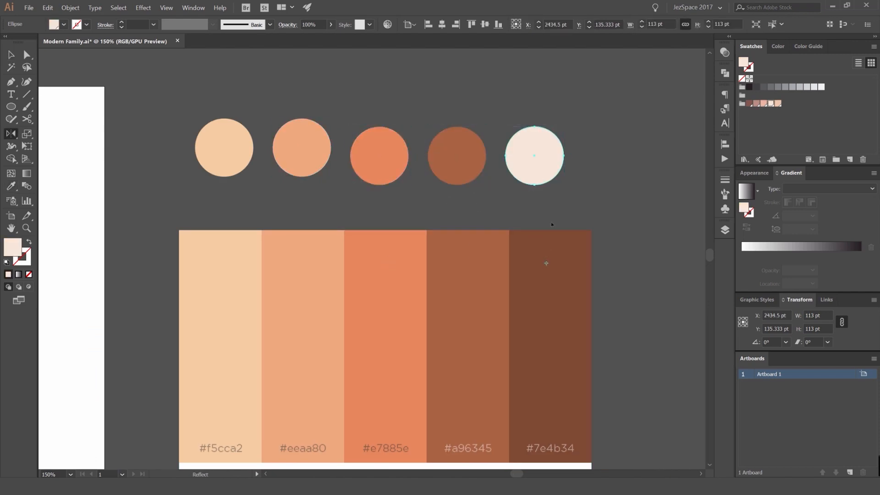
click(544, 225)
key(i)
click(584, 239)
key(v)
click(619, 115)
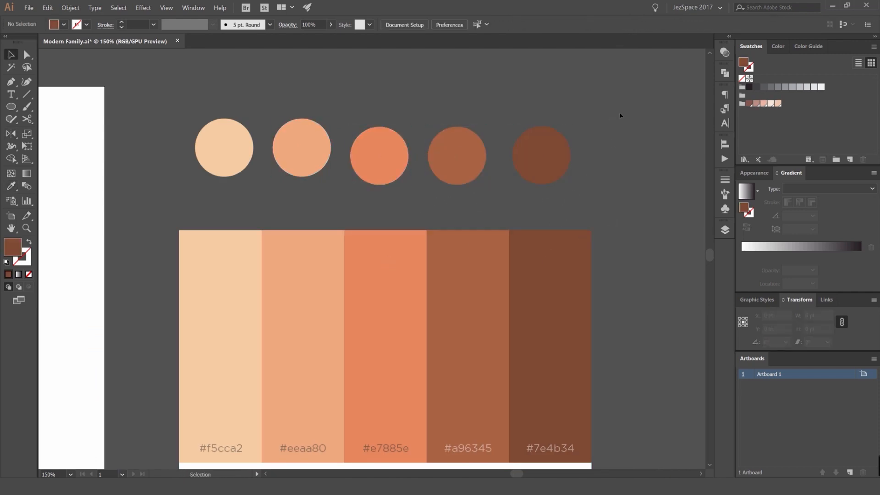
- Create a color group from the five brown skin-tone circles, with process colours converted to global and tint swatches included
drag(619, 115, 200, 153)
click(778, 47)
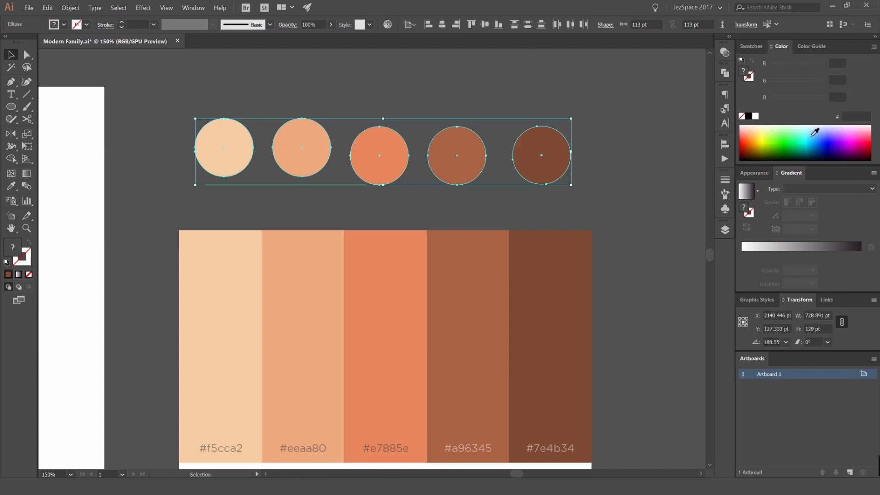
click(750, 46)
click(836, 159)
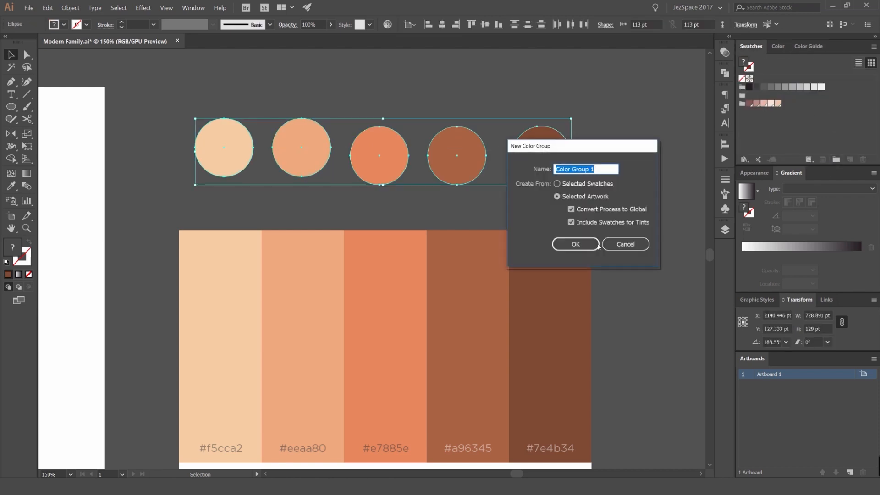
click(581, 244)
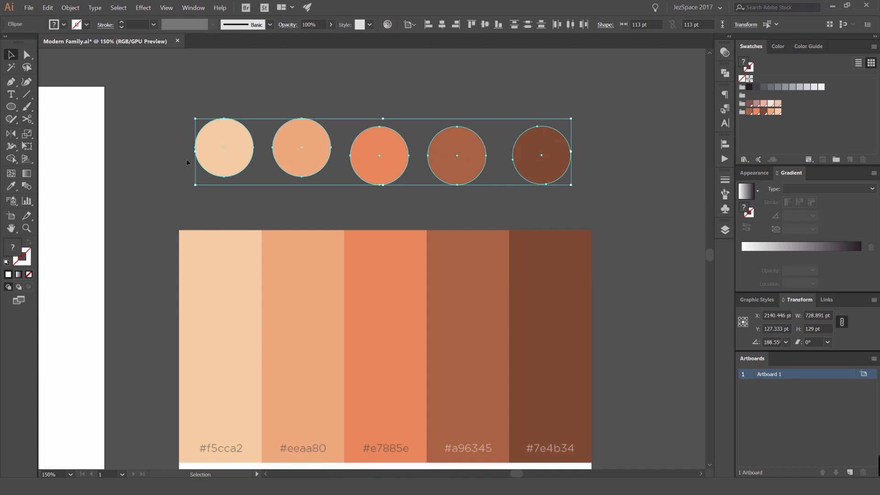
- Delete the five skin-tone circles and the brown palette image below them
key(Delete)
key(ctrl+minus)
key(ctrl+minus)
click(408, 221)
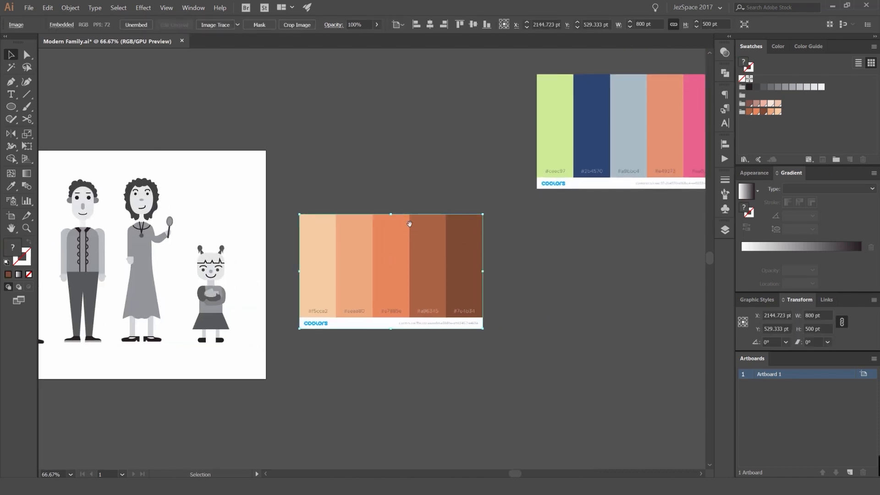
drag(408, 222, 307, 245)
key(Delete)
- Lock the green, navy, grey-blue, orange and pink clothing palette image in place
drag(512, 175, 306, 249)
drag(411, 172, 399, 179)
key(ctrl+shift+a)
scroll(314, 212, up, 1)
click(364, 206)
key(ctrl+2)
scroll(252, 235, up, 2)
drag(254, 233, 317, 220)
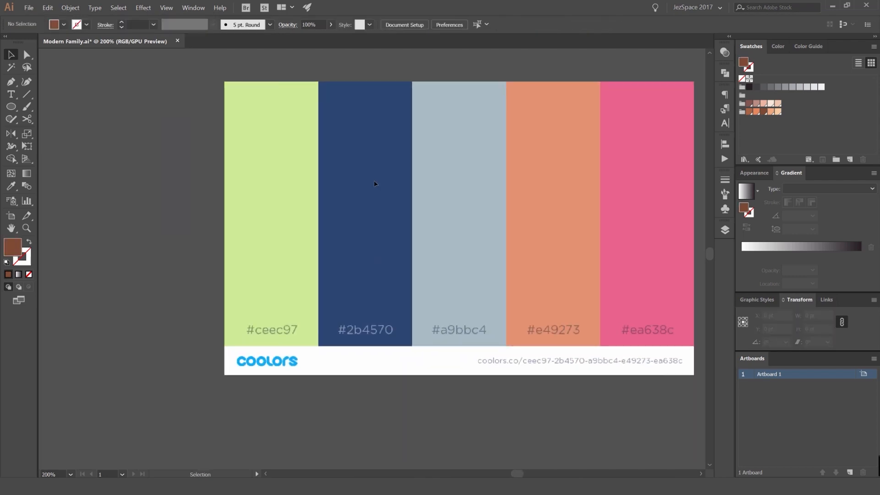
- Draw a circle about 63 pt wide above the clothing palette and duplicate it into an evenly spaced row of five
drag(375, 182, 289, 230)
key(l)
mouse_move(171, 59)
mouse_down()
mouse_move(234, 102)
mouse_move(287, 87)
mouse_up()
key(v)
key(ctrl+d)
key(ctrl+d)
key(ctrl+d)
key(ctrl+shift+a)
- Recolour the first three circles with #ceec97, #2b4570 and #a9bbc4 sampled from the clothing palette
click(206, 86)
key(i)
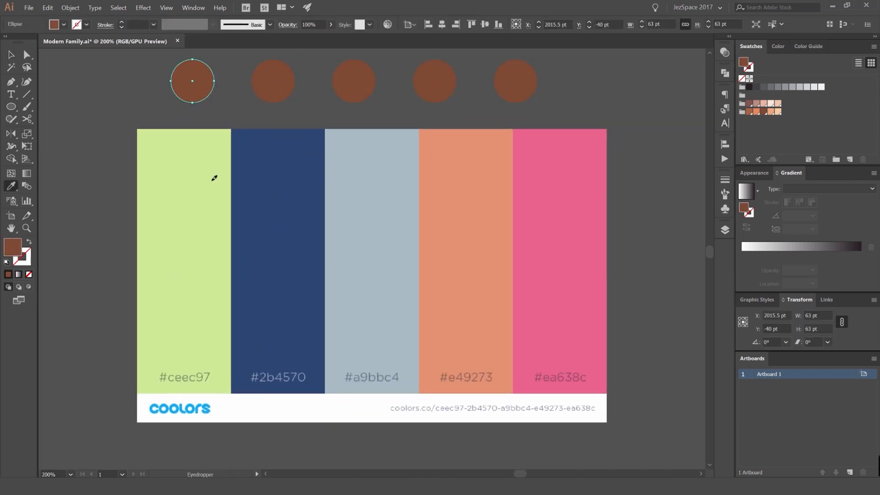
click(214, 177)
key(v)
click(279, 92)
key(i)
click(282, 180)
key(v)
click(359, 86)
key(i)
click(378, 144)
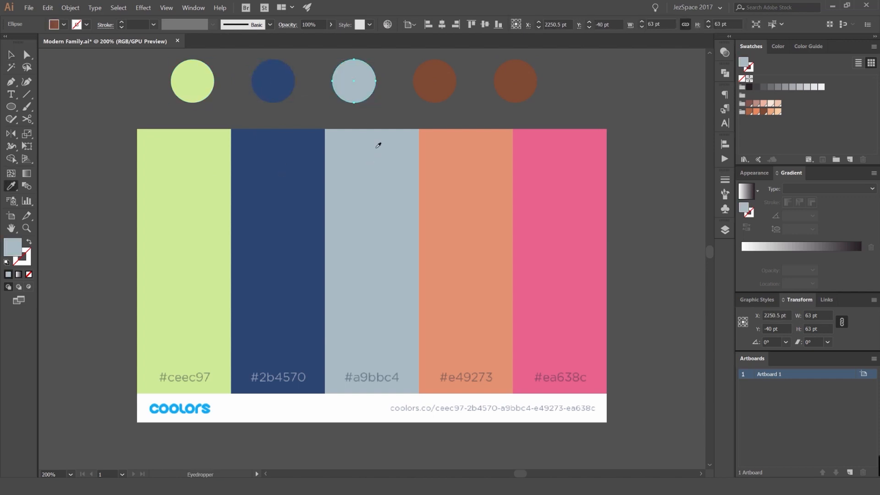
- Recolour the fourth circle with #e49273 and the fifth with #ea638c sampled from the clothing palette
key(v)
click(435, 88)
click(464, 144)
key(v)
click(515, 87)
key(i)
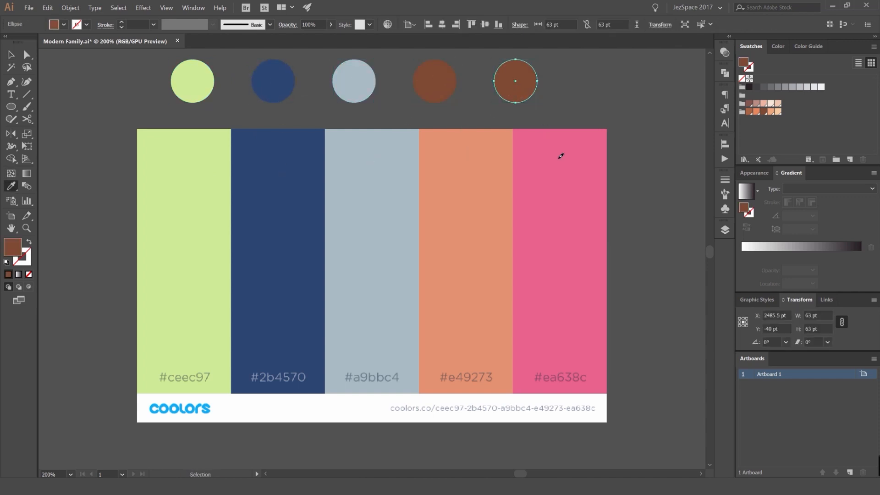
click(561, 153)
key(v)
click(434, 82)
key(i)
click(479, 167)
- Create a color group from the five clothing-colour circles and remove the empty color group from the swatches
key(v)
drag(563, 89, 183, 138)
click(837, 159)
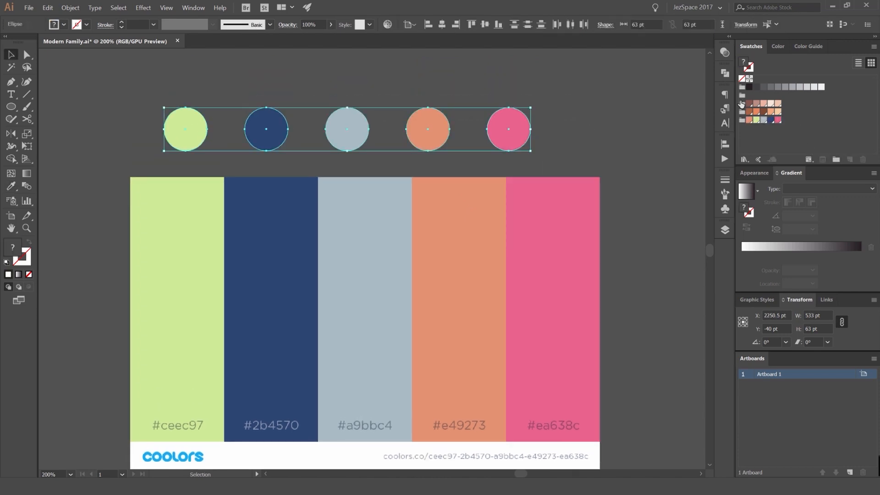
drag(741, 101, 779, 123)
click(586, 96)
- Delete the clothing palette image and its five circles beside the artboard
scroll(601, 113, down, 3)
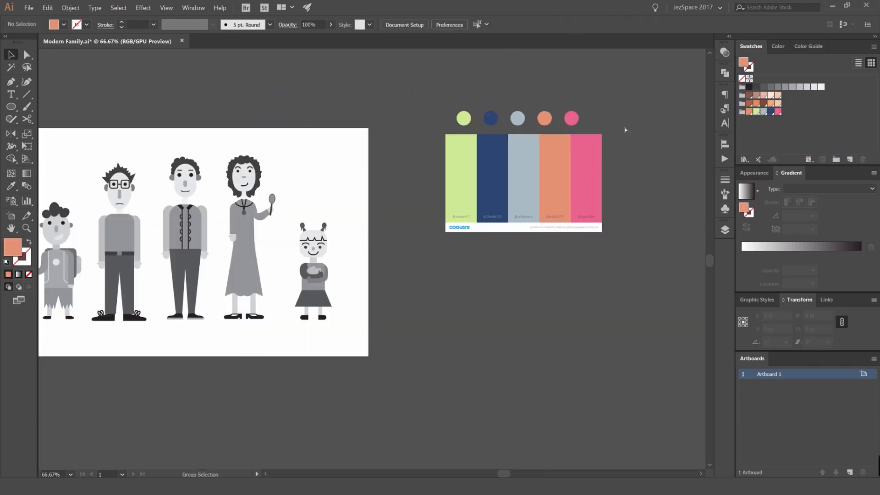
click(591, 137)
key(Delete)
drag(466, 171, 601, 145)
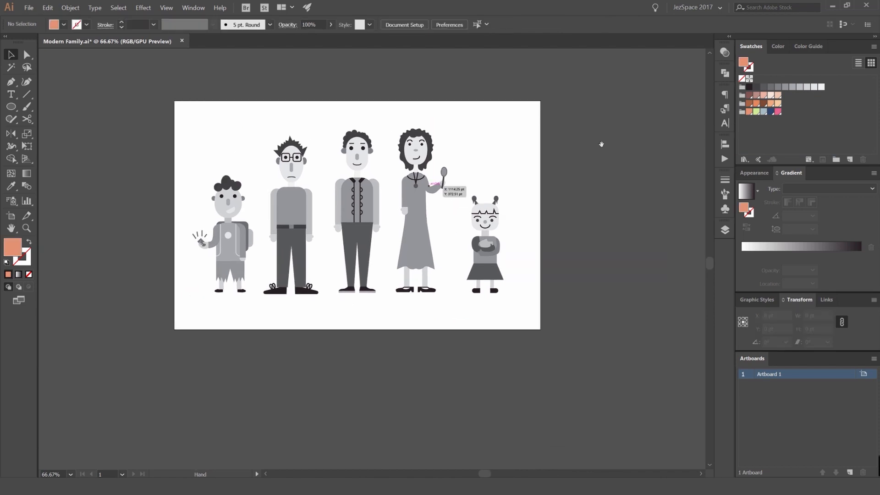
drag(522, 143, 619, 146)
scroll(401, 176, up, 1)
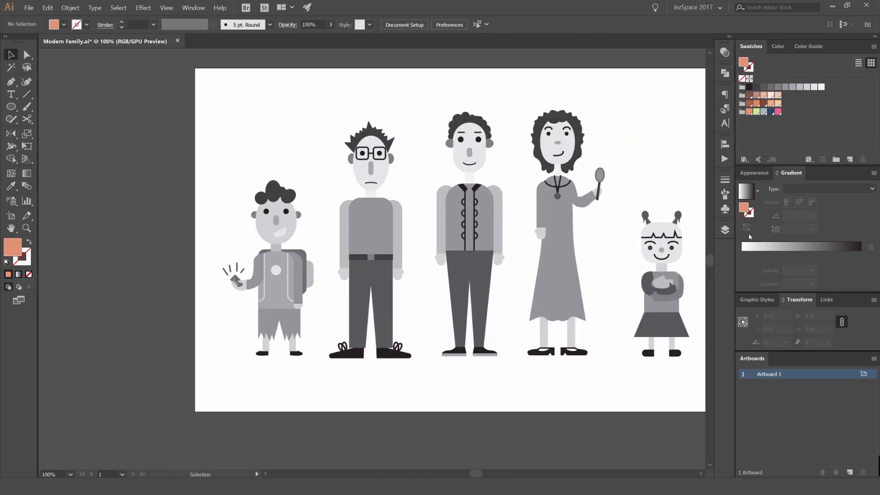
- Identify the Boy Kid layer by toggling its visibility, and unlock it for editing
click(724, 230)
click(580, 284)
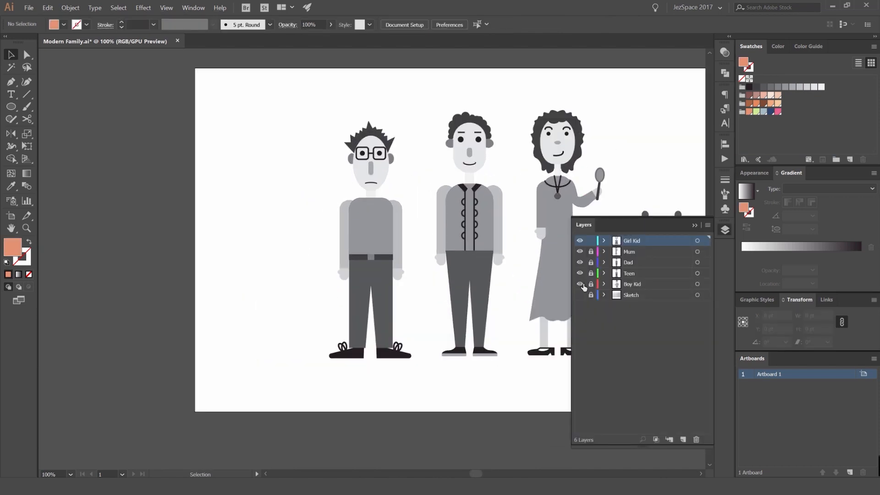
click(580, 284)
click(591, 284)
click(726, 233)
- Examine the boy character's face, hair and clothing shapes up close
drag(297, 173, 421, 159)
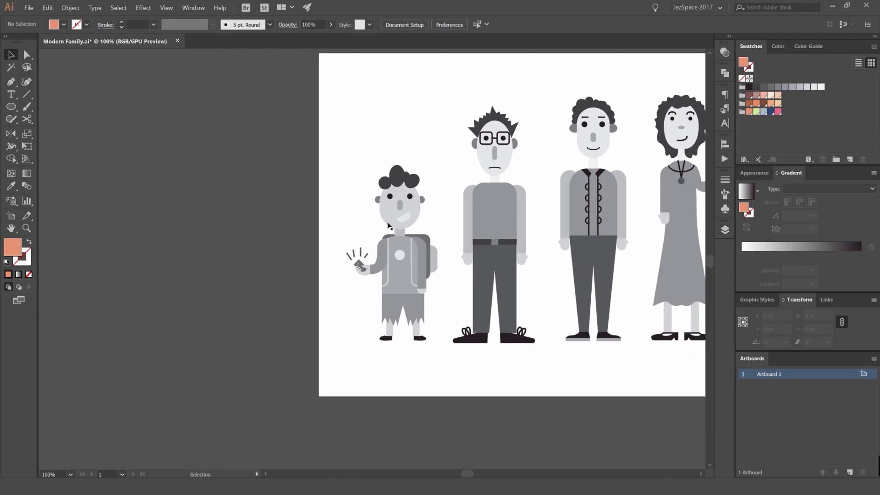
scroll(411, 221, up, 2)
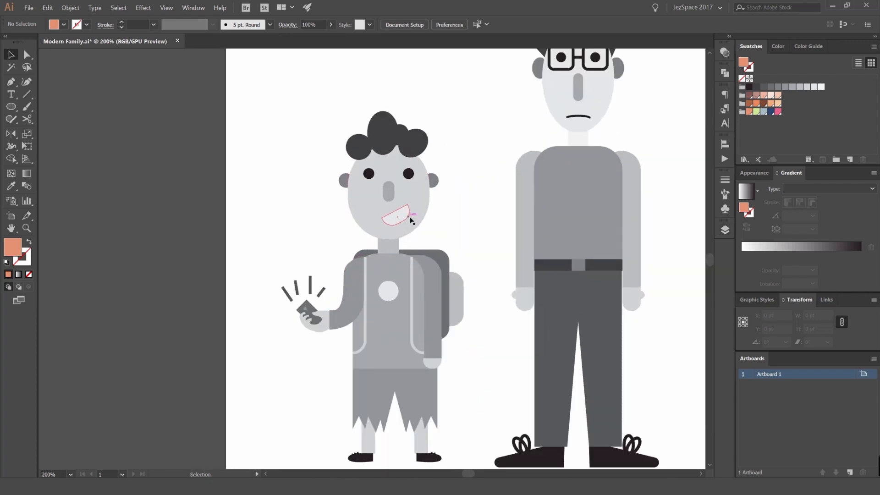
scroll(364, 158, right, 2)
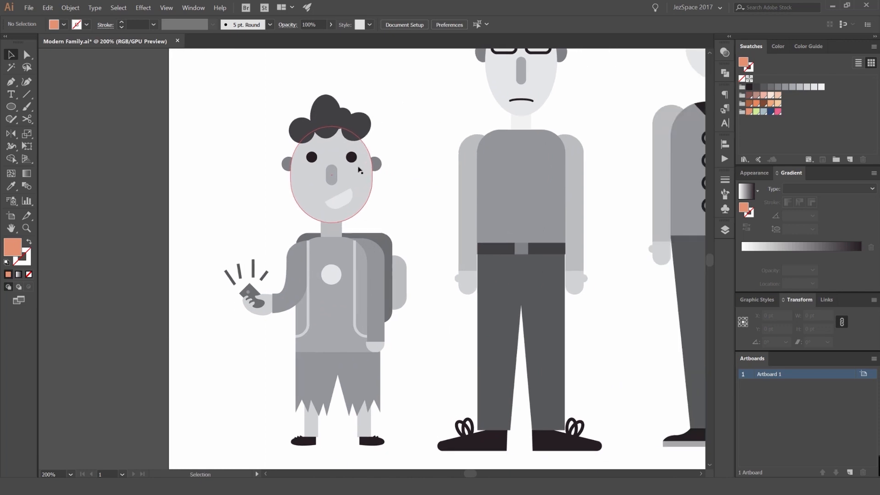
scroll(385, 183, up, 1)
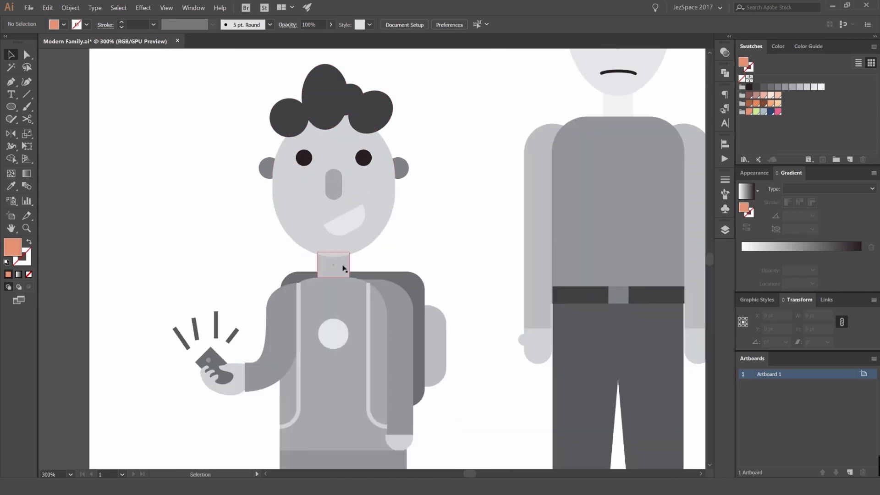
click(380, 184)
scroll(402, 173, down, 2)
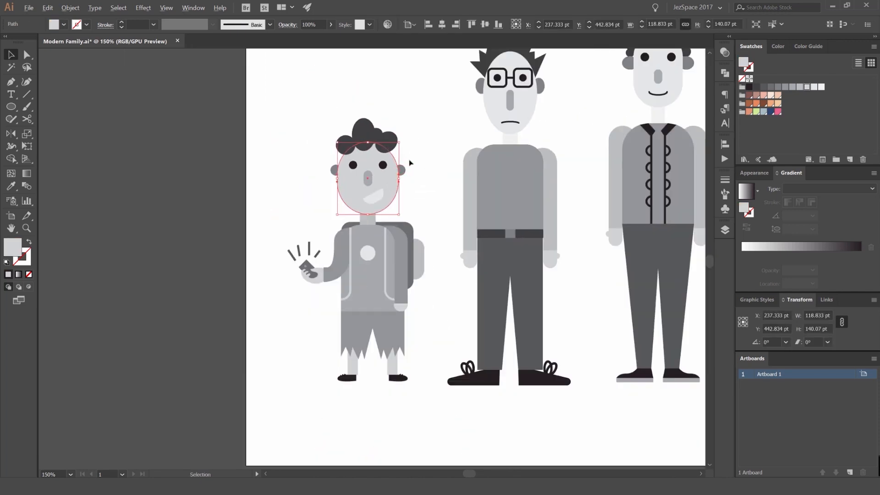
scroll(410, 162, up, 3)
drag(394, 169, 479, 165)
drag(467, 110, 475, 134)
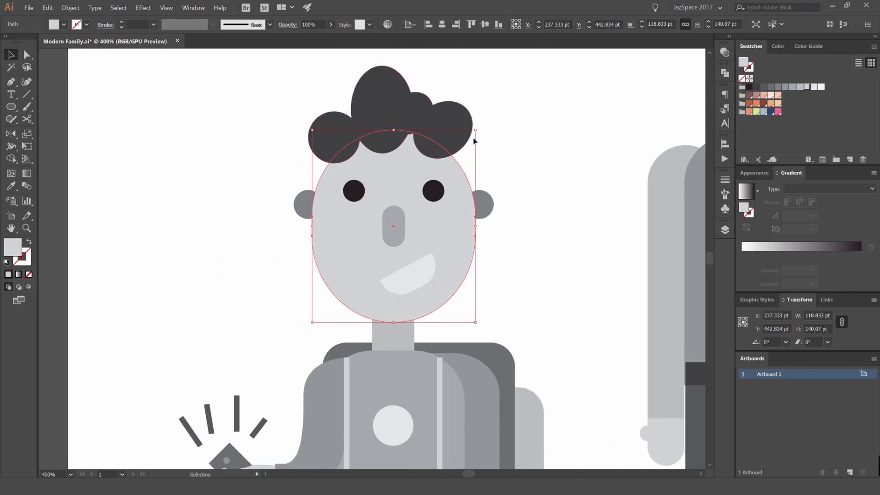
- Recolour the boy's hair with the orange swatch from the brown skin-tone group, after trying the dark brown one
click(454, 118)
drag(498, 101, 513, 123)
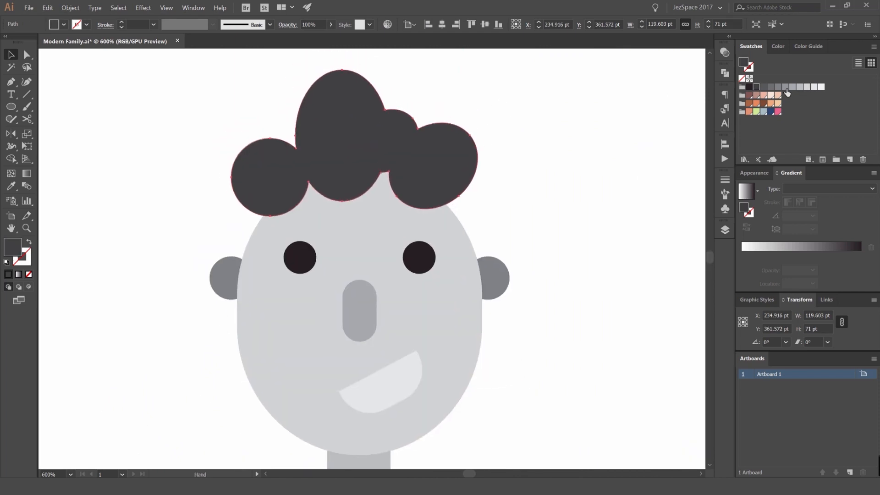
click(756, 103)
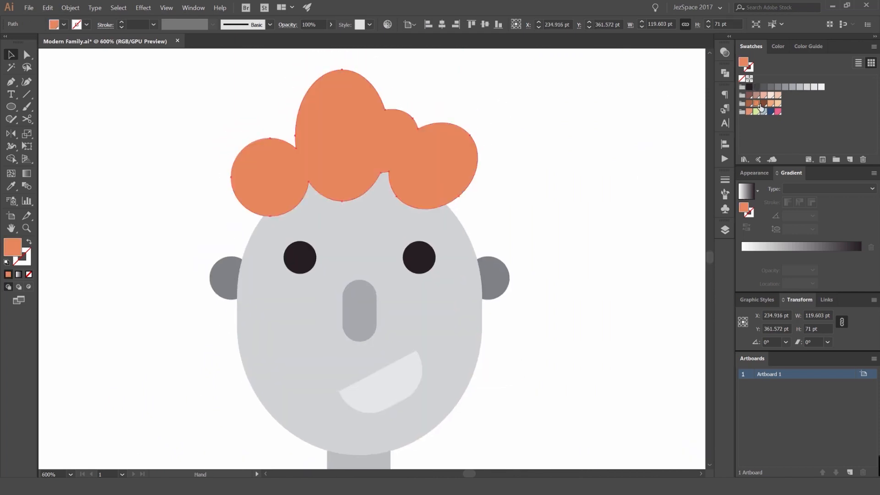
click(764, 104)
click(656, 118)
click(461, 156)
click(756, 103)
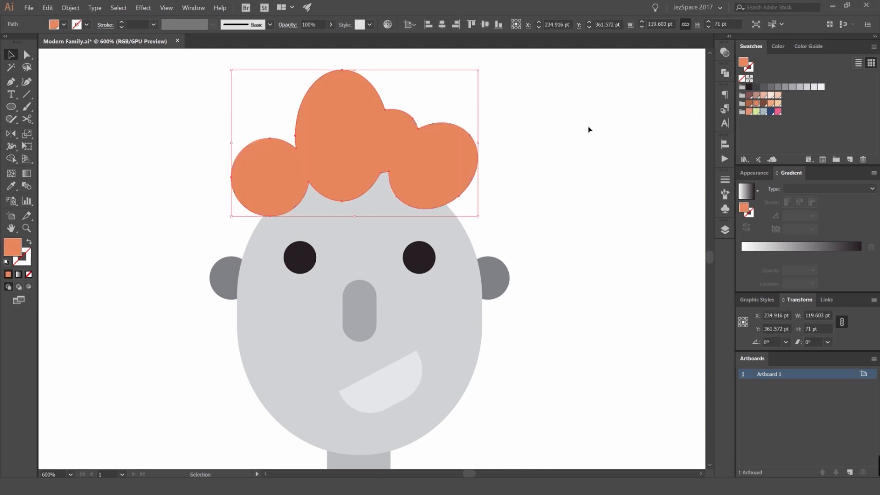
click(589, 129)
- Try several skin-tone swatches on the boy's face and fill it with the pale peach one
scroll(558, 149, down, 3)
scroll(559, 149, up, 3)
click(445, 173)
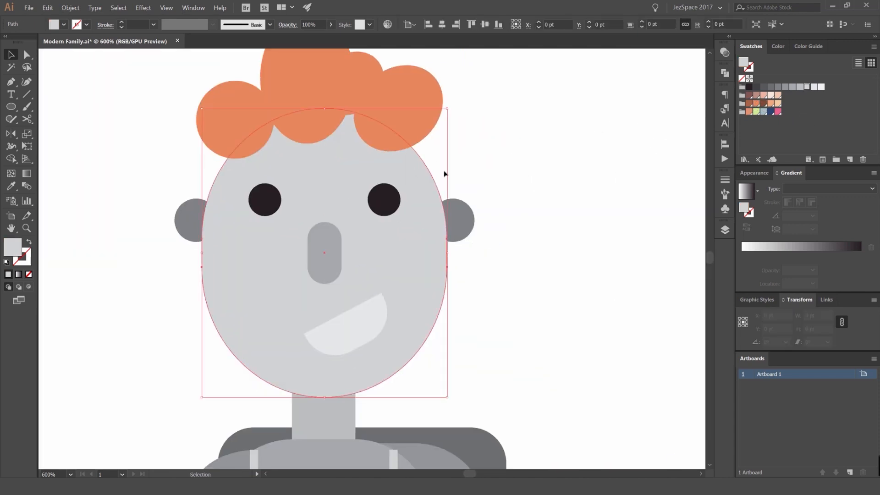
click(772, 105)
click(764, 96)
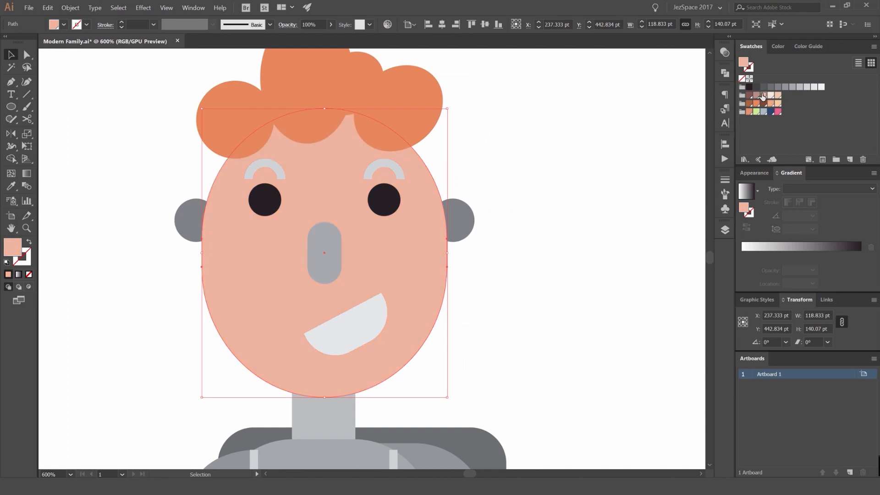
click(771, 95)
click(778, 97)
click(777, 104)
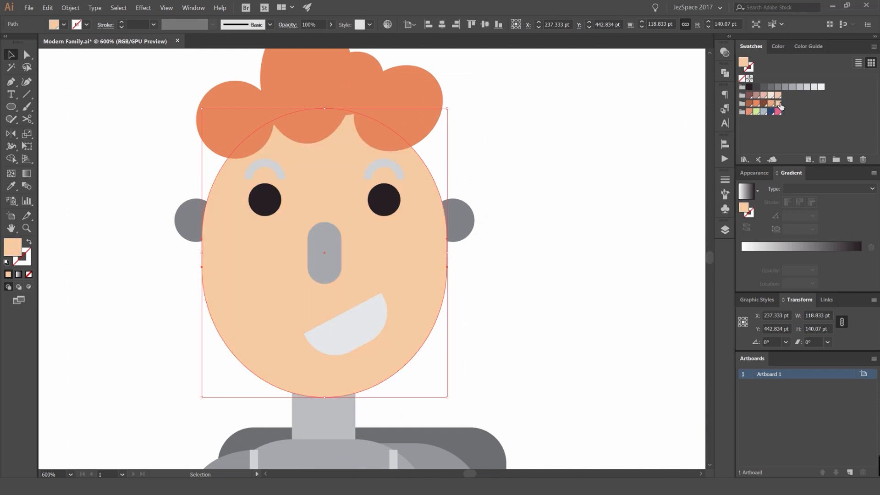
click(765, 96)
click(778, 95)
click(594, 151)
scroll(594, 152, down, 4)
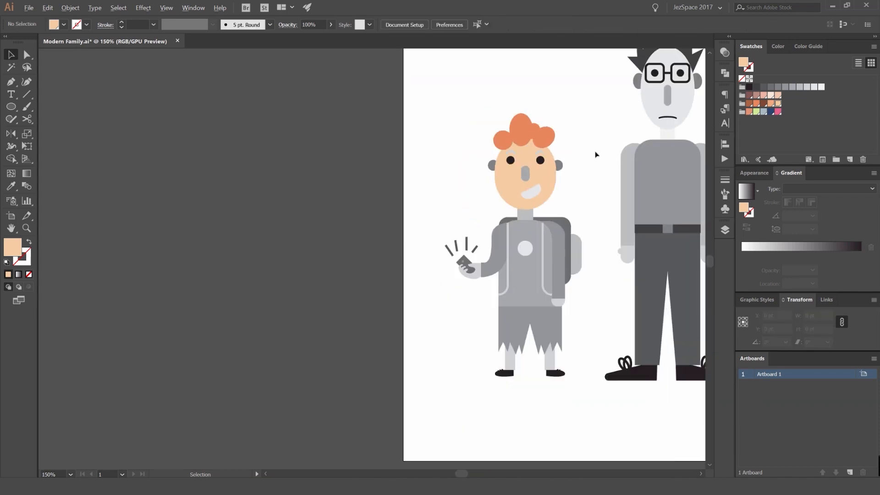
- Recolour the boy's two ears and his nose with the light orange skin-tone swatch
scroll(596, 155, up, 3)
click(497, 185)
shift+click(324, 185)
click(763, 109)
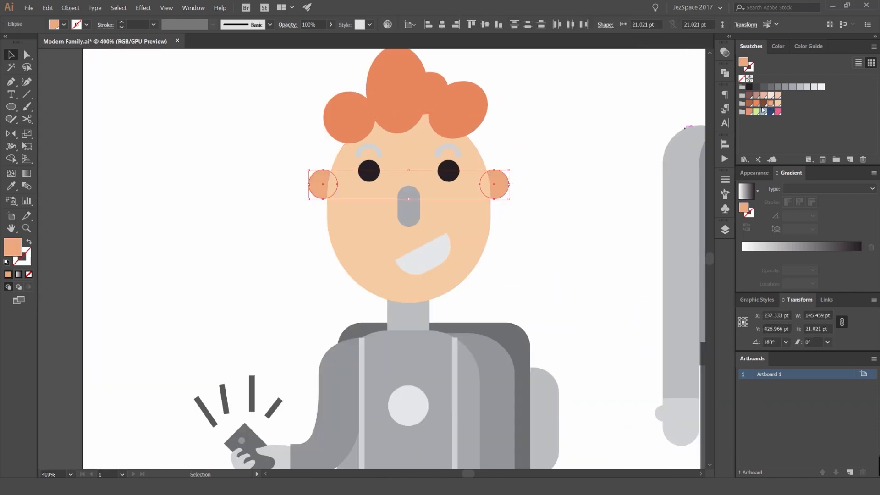
click(563, 128)
click(408, 206)
click(771, 103)
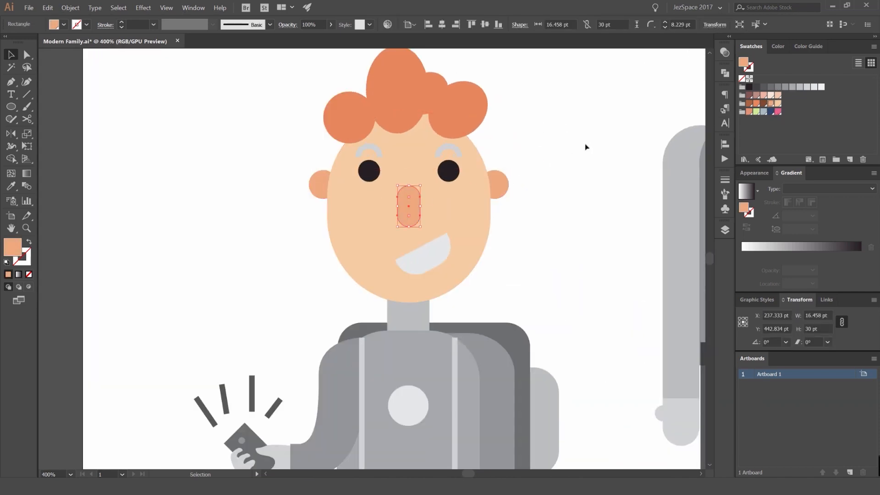
click(585, 146)
- Fill the boy's smiling mouth with the pale cream swatch from the Skin Light group
click(436, 254)
click(771, 95)
click(613, 127)
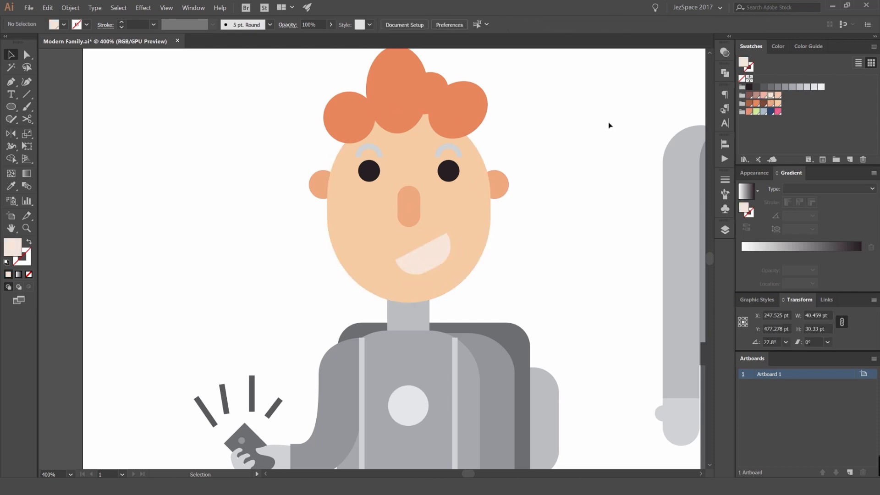
- Regroup the skin swatches so one group holds only cream, light orange and peach, with the other tones in the group above
drag(764, 103, 787, 96)
click(800, 114)
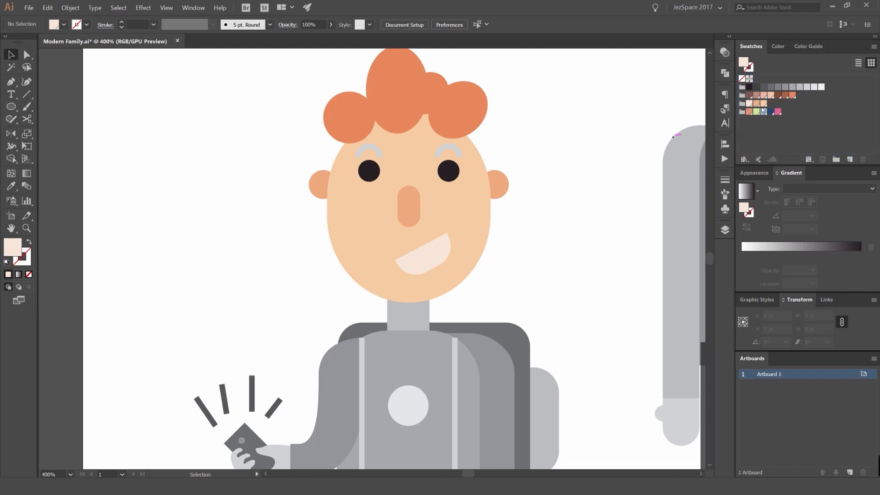
scroll(456, 180, down, 1)
scroll(454, 178, up, 1)
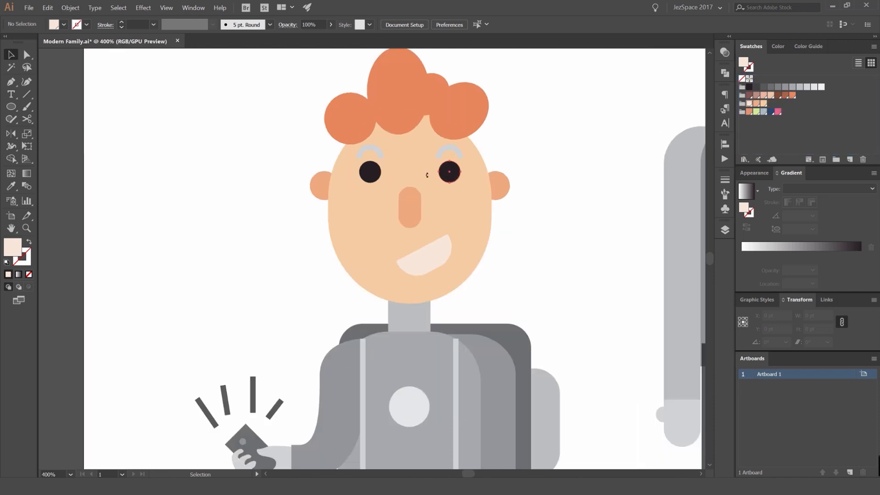
- Fill both of the boy's eyes with the brown skin-tone swatch
click(370, 172)
shift+click(449, 172)
click(776, 96)
click(566, 114)
- Recolour the outline of the boy's two eyebrows with the same brown swatch as the eyes
scroll(453, 170, up, 2)
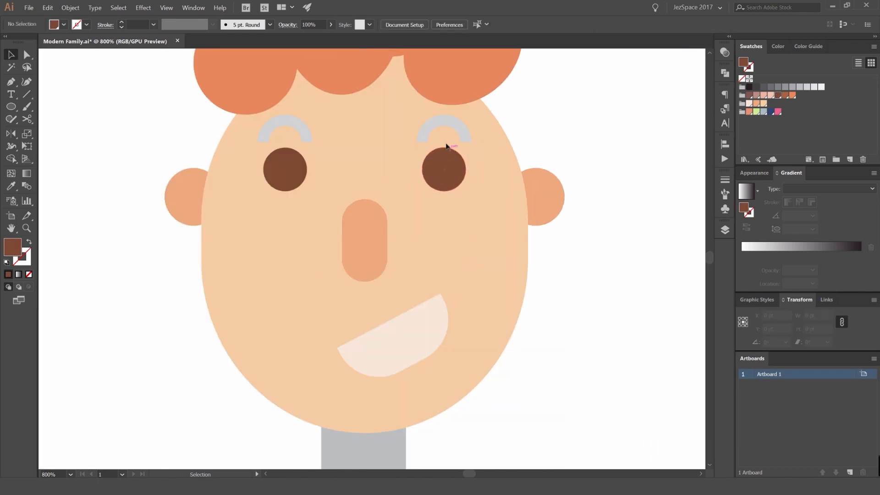
click(444, 118)
shift+click(309, 131)
click(747, 68)
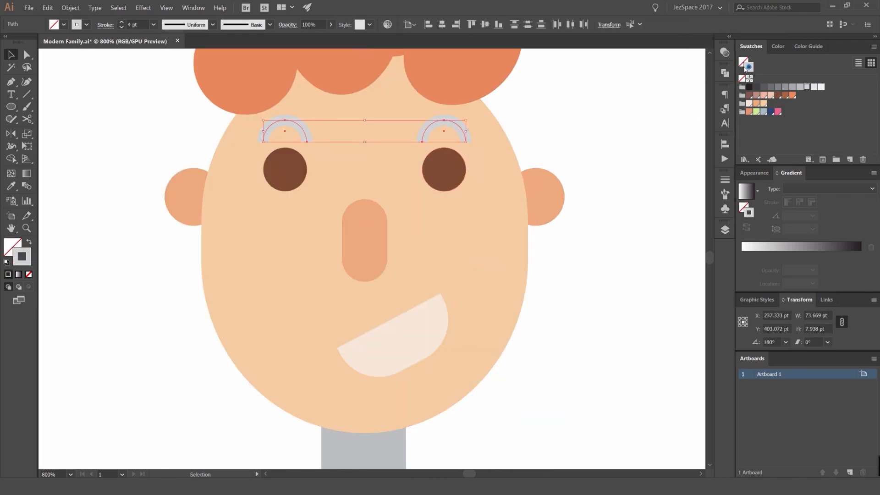
click(13, 251)
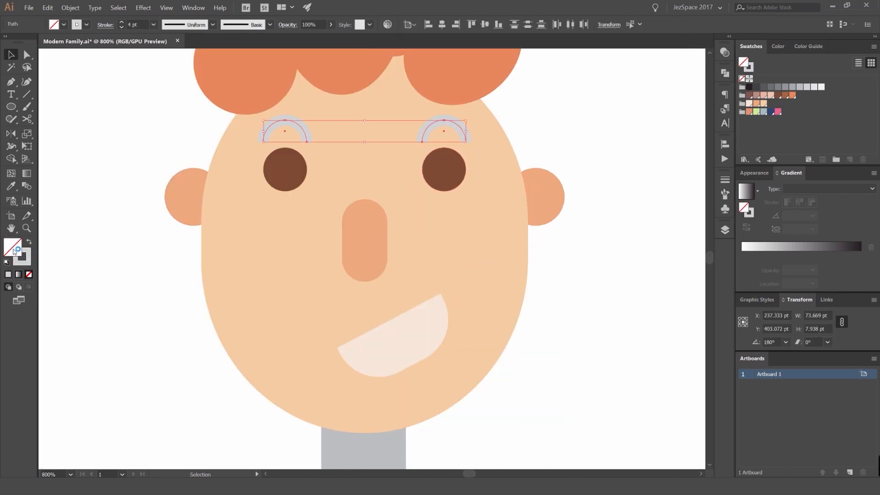
click(26, 260)
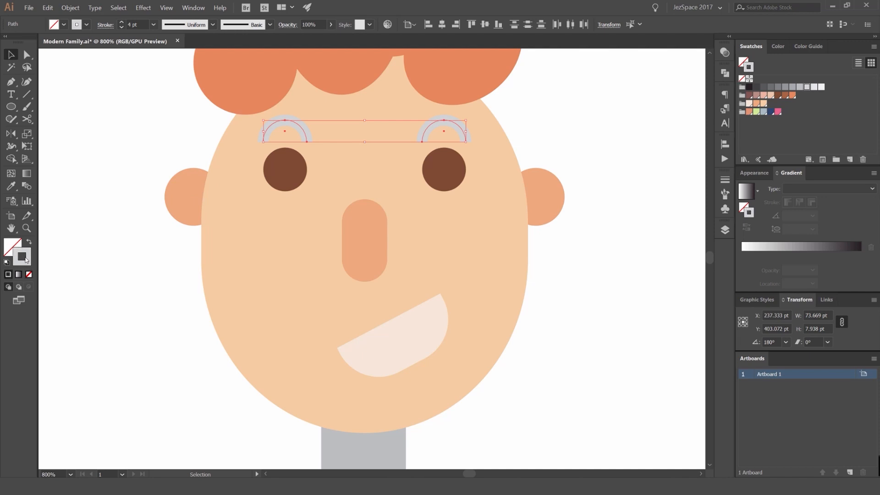
click(778, 95)
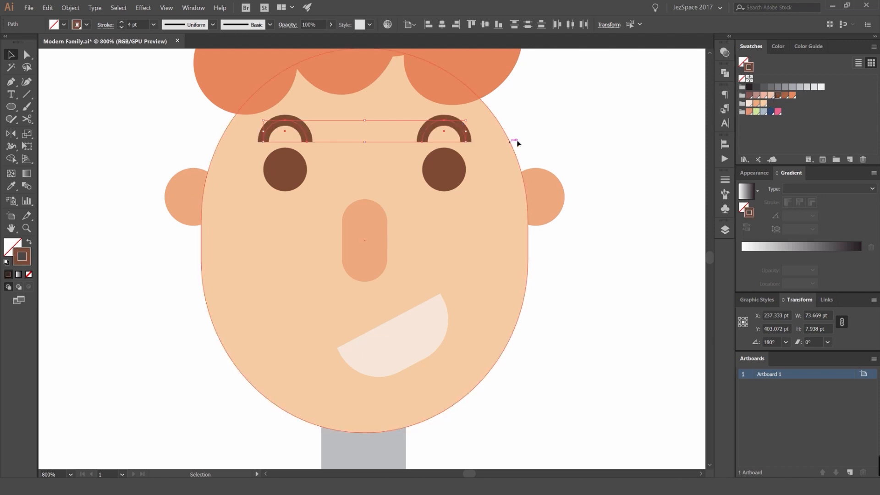
click(623, 115)
click(447, 127)
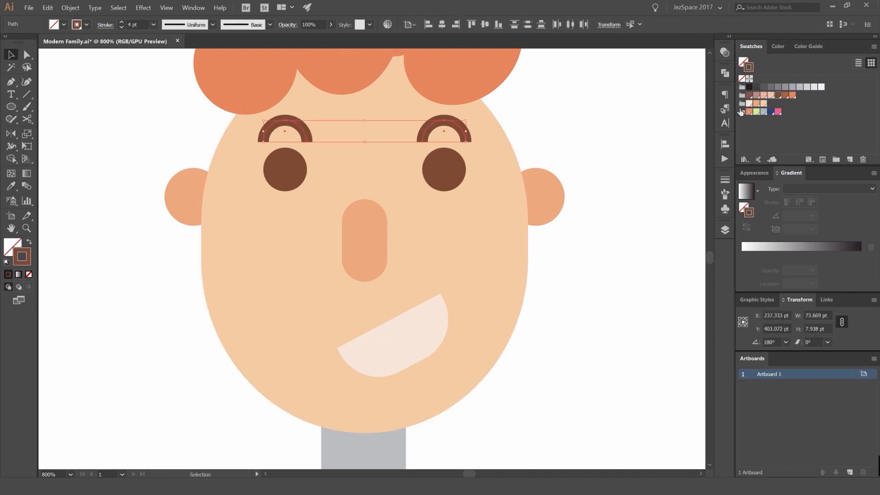
click(673, 127)
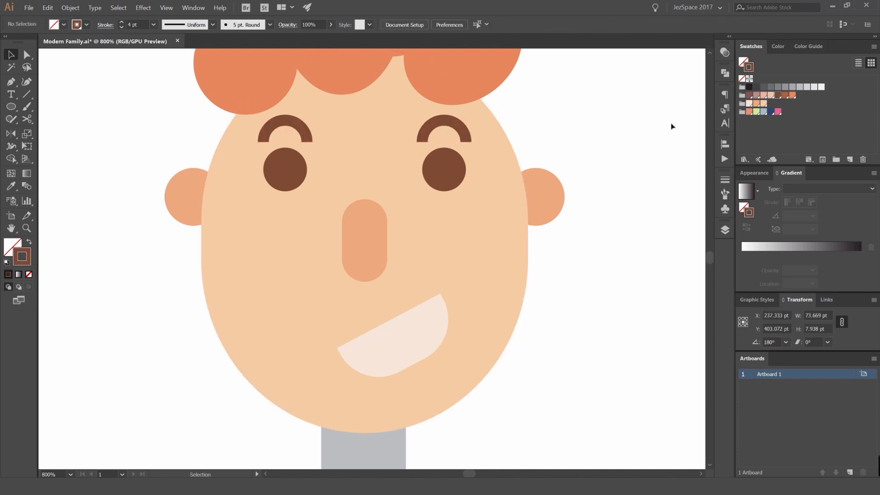
- Nudge the boy's two eyes slightly down, away from the eyebrows
click(445, 166)
shift+click(292, 168)
key(Down)
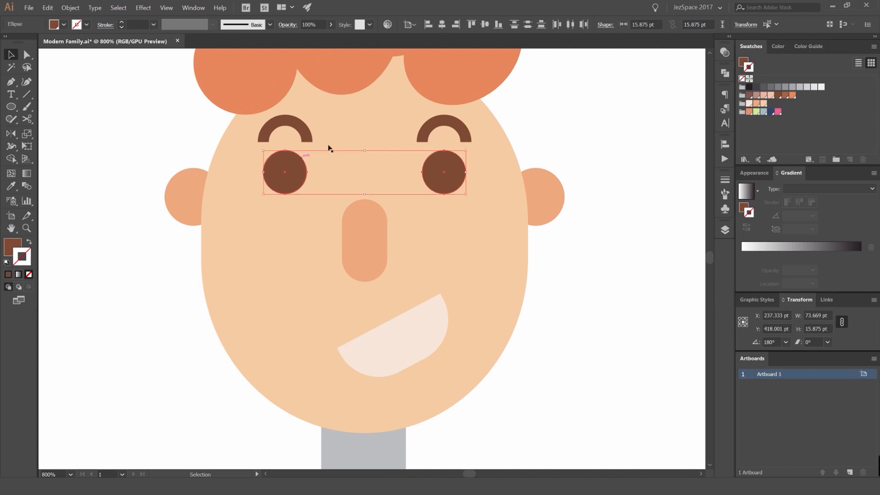
click(453, 123)
shift+click(287, 125)
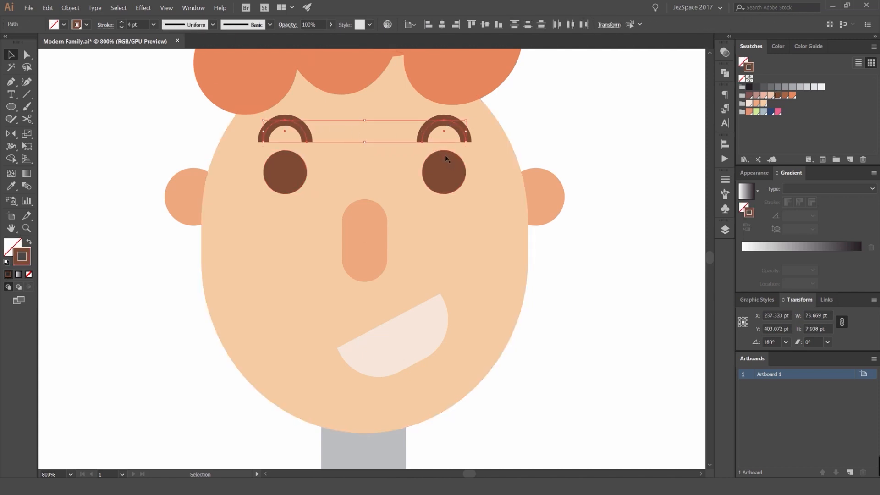
drag(506, 126, 479, 179)
key(ctrl+plus)
click(689, 118)
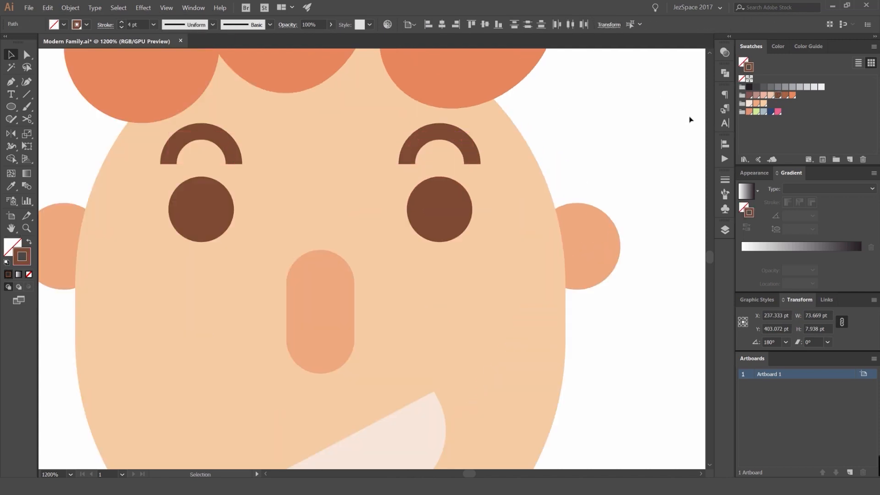
- Apply the Shades harmony rule to the eyebrow brown in the Color Guide and save the result as a swatch group
click(801, 46)
click(201, 8)
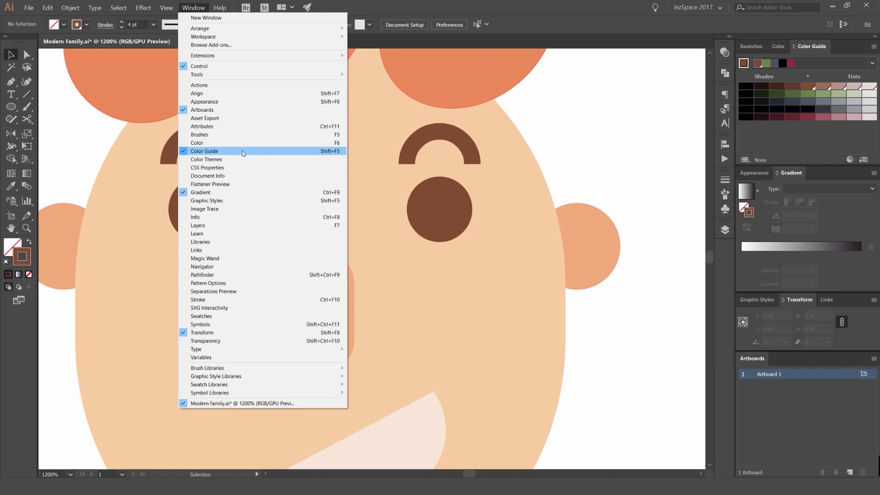
click(813, 127)
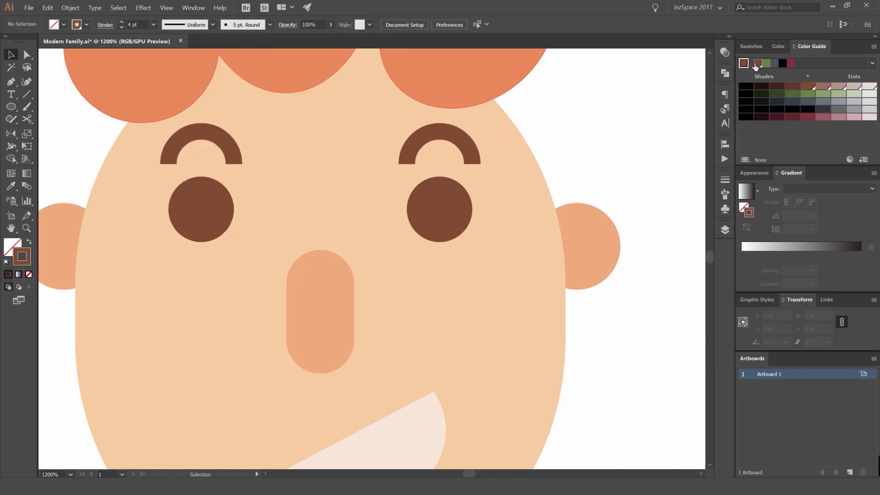
click(750, 46)
click(807, 47)
click(872, 64)
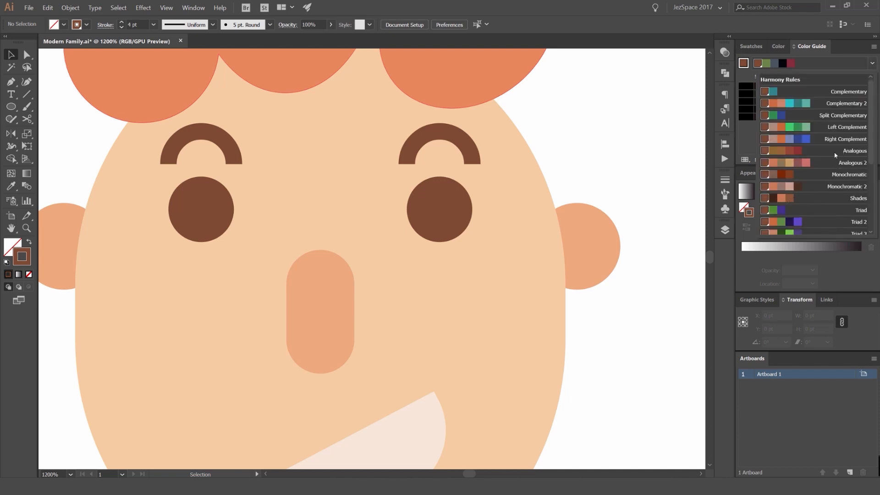
scroll(825, 158, down, 3)
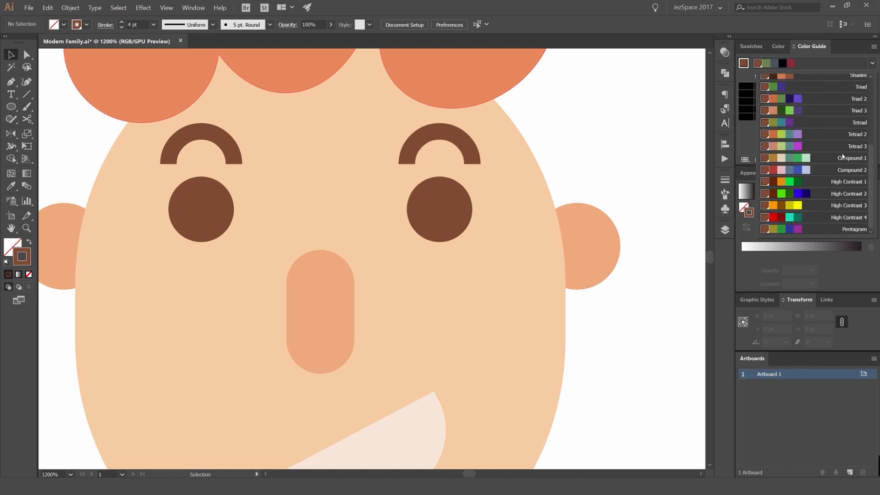
scroll(836, 193, up, 3)
scroll(827, 200, down, 3)
scroll(812, 185, up, 3)
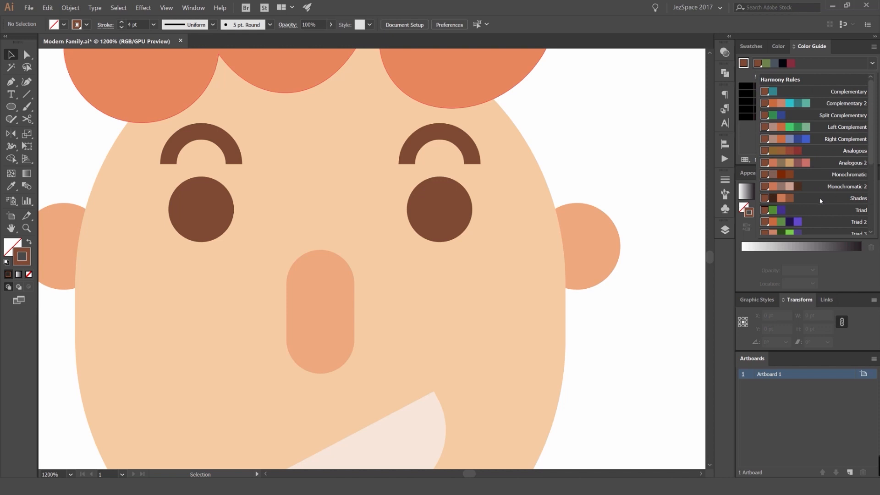
click(820, 201)
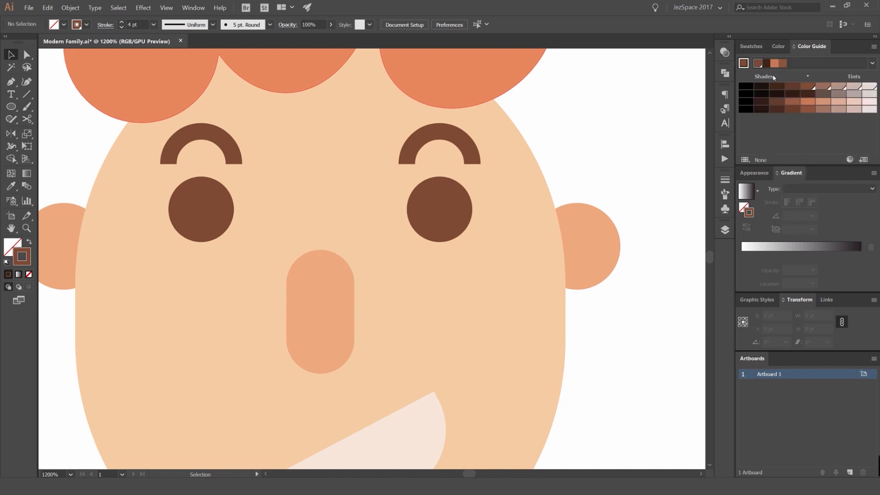
click(752, 46)
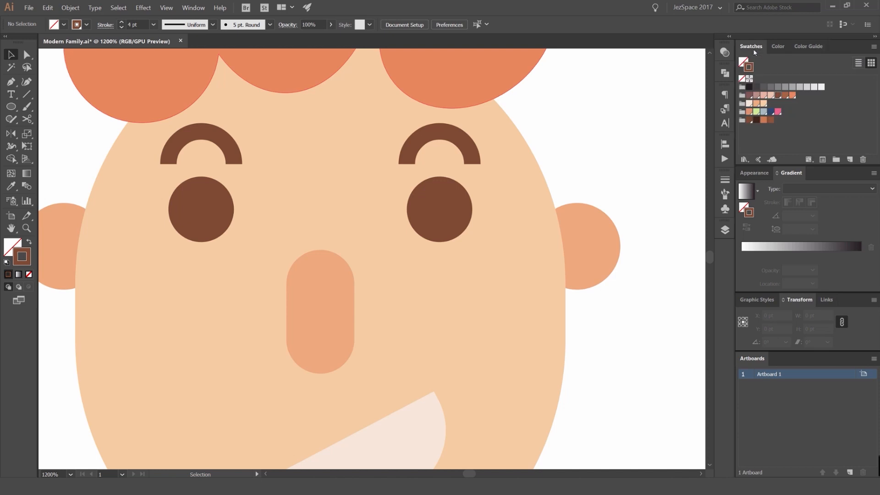
- Recolour the outline of both eyebrows with the dark brown swatch from the new Shades group, leaving them without a fill
click(418, 139)
shift+click(219, 137)
click(756, 121)
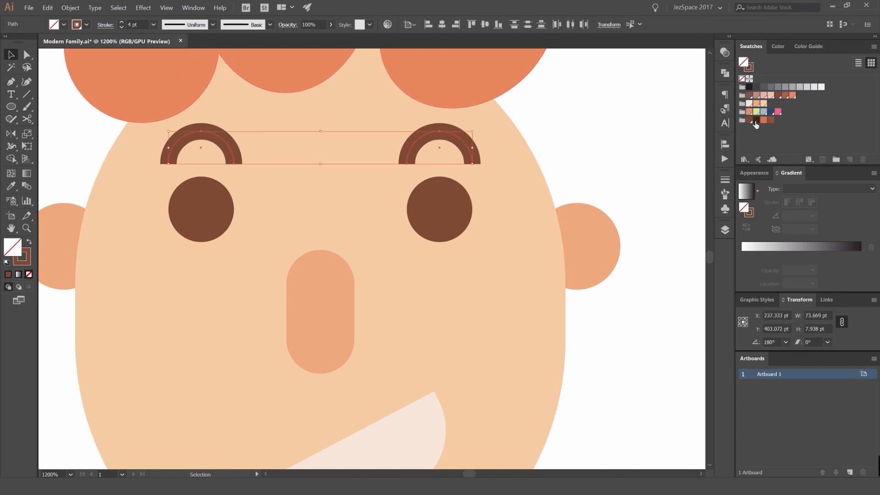
click(755, 121)
key(ctrl+z)
key(x)
click(755, 121)
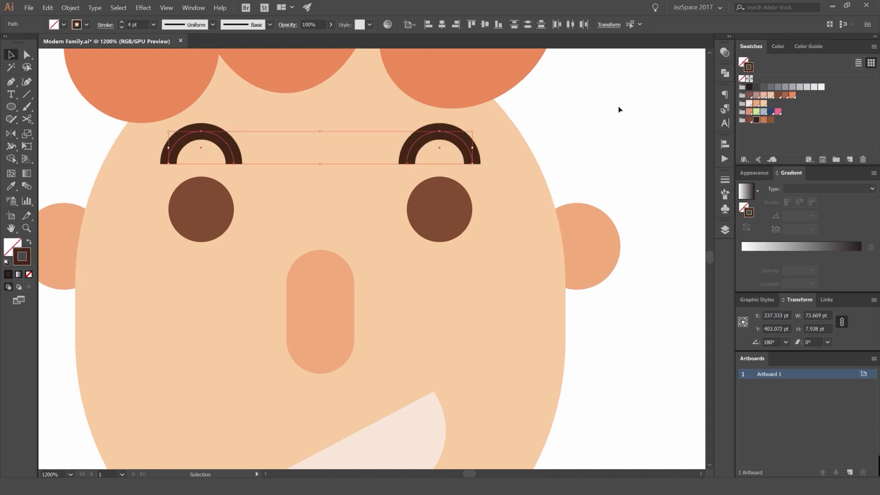
- Darken the eyebrows' outline with a deeper brown shade from the Color Guide and store that shade in its own swatch group
click(810, 47)
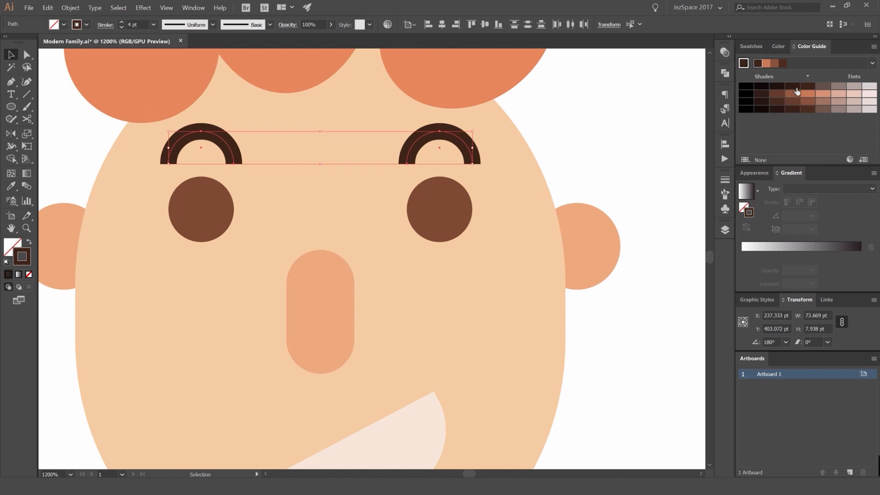
click(795, 87)
click(751, 46)
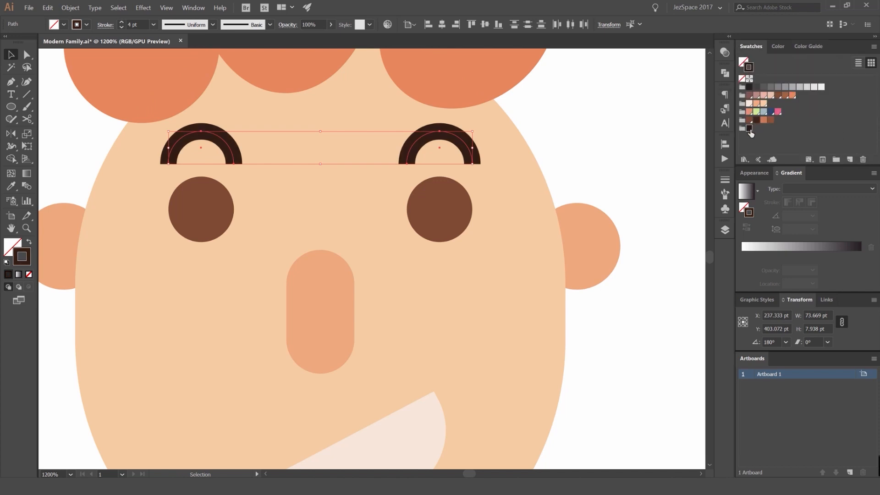
- Delete the four-colour Shades swatch group, keeping the group with the single darkest brown
click(764, 136)
click(770, 120)
drag(766, 123, 859, 159)
drag(743, 127, 863, 159)
click(606, 120)
scroll(596, 133, down, 6)
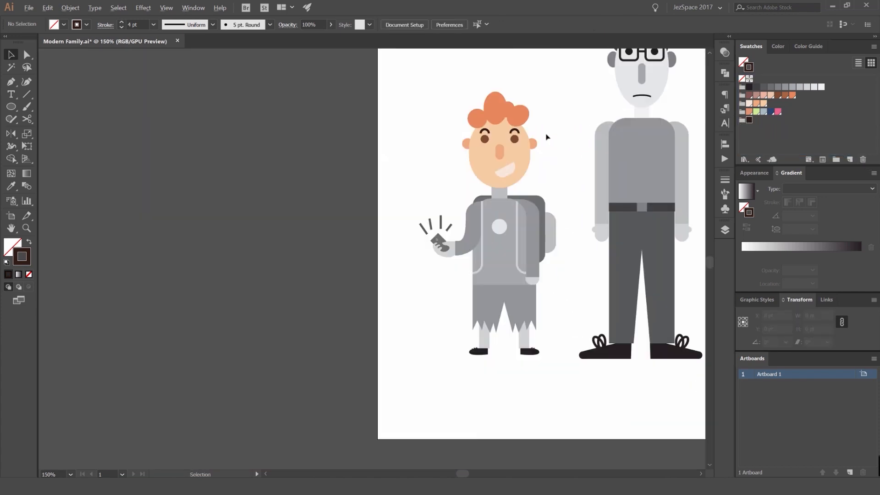
scroll(546, 137, up, 5)
click(397, 115)
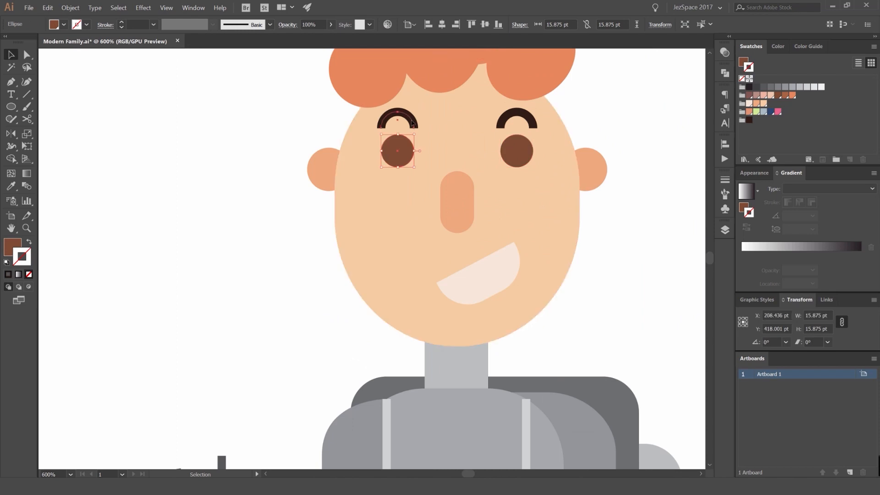
shift+click(522, 121)
click(527, 118)
shift+click(522, 120)
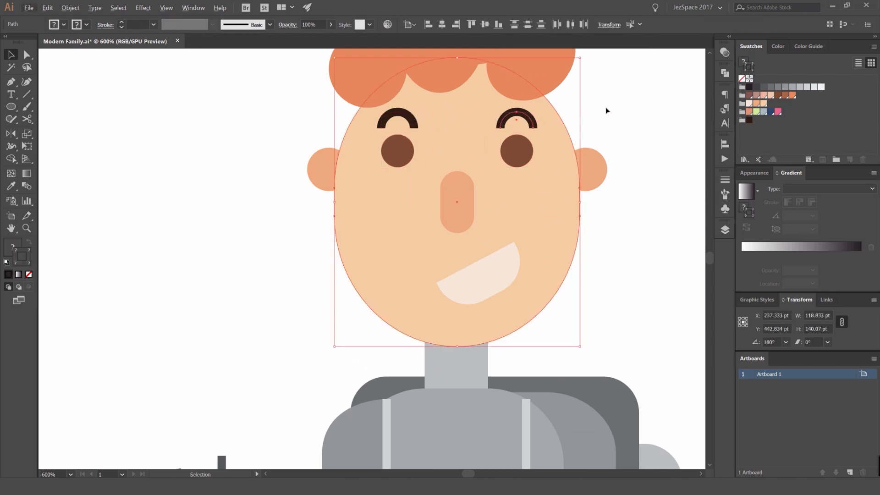
click(607, 110)
click(532, 121)
click(530, 120)
scroll(536, 114, up, 1)
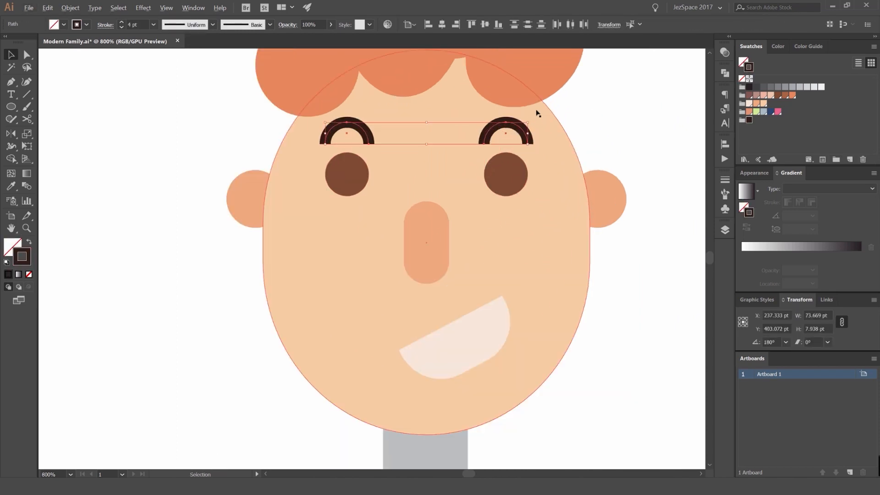
drag(531, 121, 546, 117)
click(602, 98)
- Fill the boy's neck with the peach skin colour sampled from his face
scroll(465, 222, down, 7)
scroll(463, 201, down, 2)
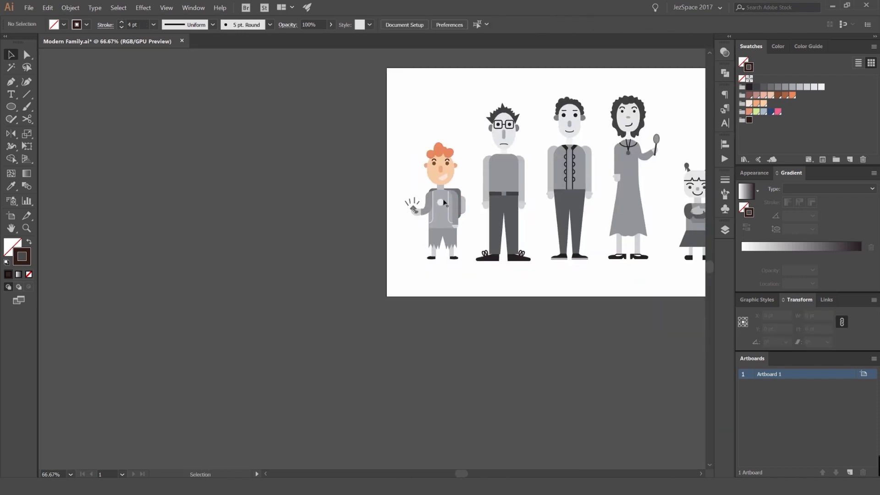
scroll(447, 198, up, 3)
click(436, 153)
click(438, 164)
key(i)
click(459, 135)
drag(502, 156, 487, 143)
key(v)
click(493, 151)
- Recolour both of the boy's hands with the peach skin colour sampled from his face or neck
click(462, 264)
shift+click(353, 232)
key(i)
click(444, 132)
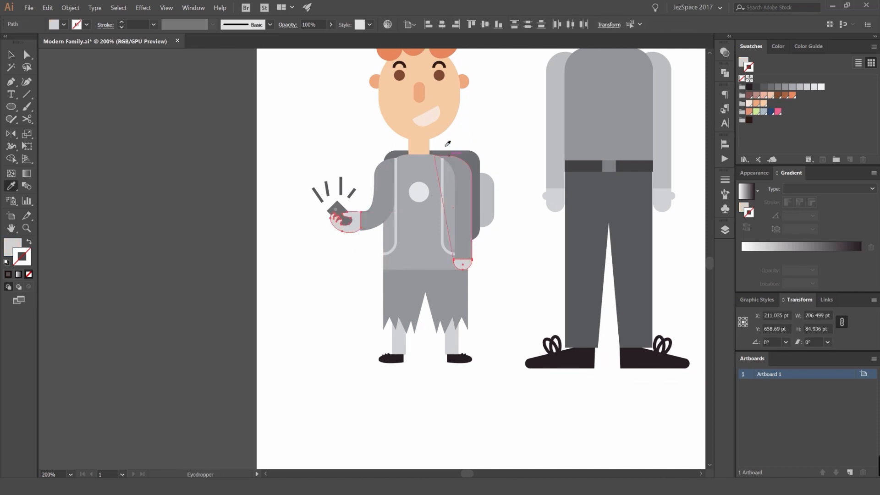
key(v)
click(281, 228)
scroll(280, 229, down, 2)
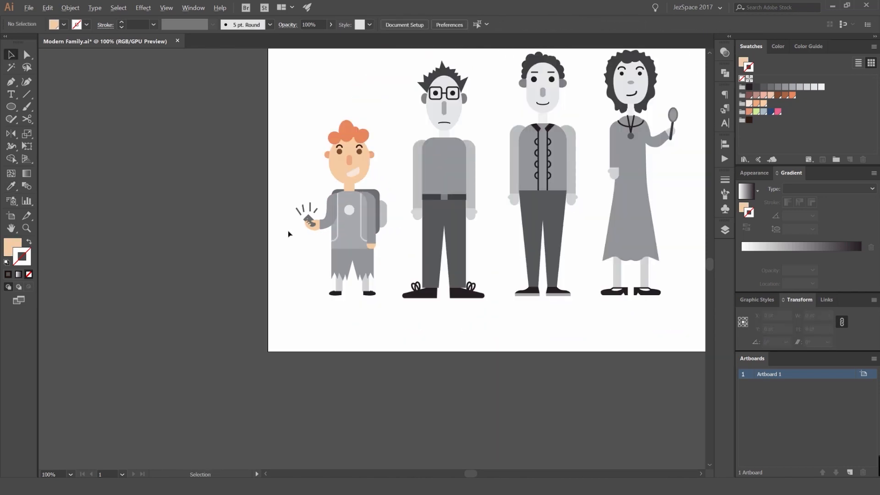
- Fill the boy's shirt front with the light green clothing swatch and leave it without an outline
scroll(330, 210, up, 3)
scroll(367, 206, left, 2)
click(406, 195)
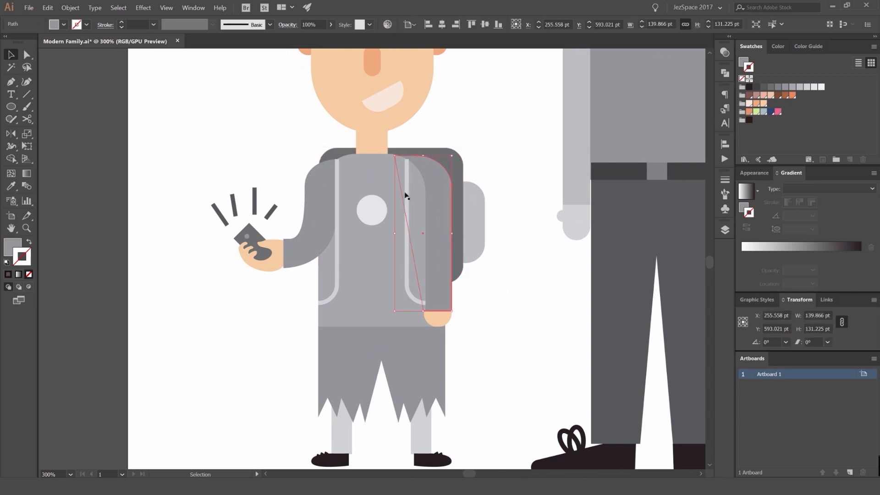
click(367, 174)
click(757, 111)
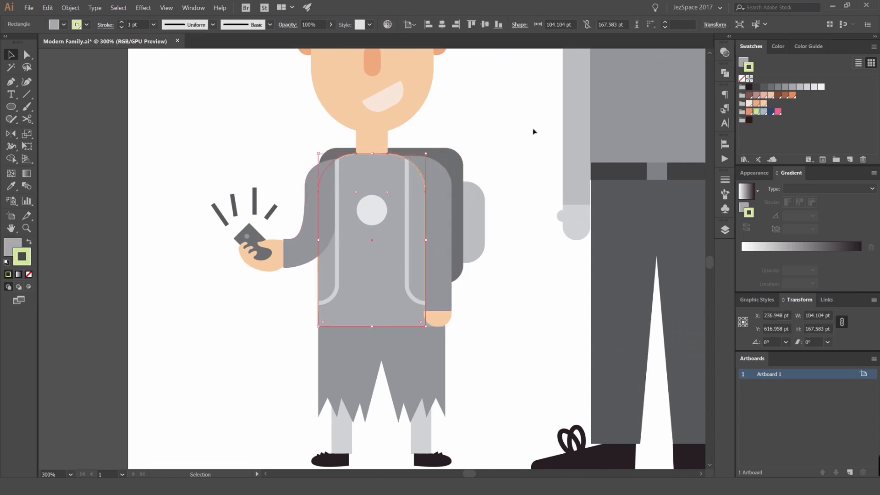
key(/)
key(x)
click(756, 112)
click(513, 156)
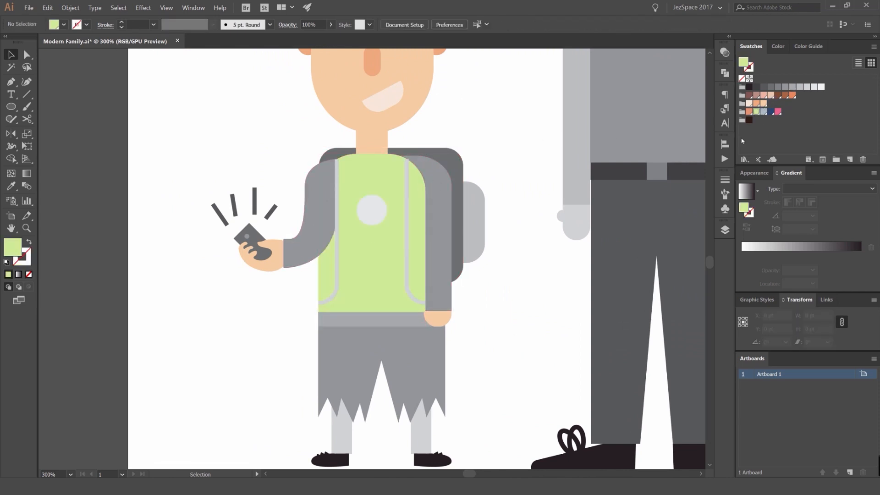
- Fill the boy's shirt front with the orange clothing swatch
click(385, 173)
click(749, 112)
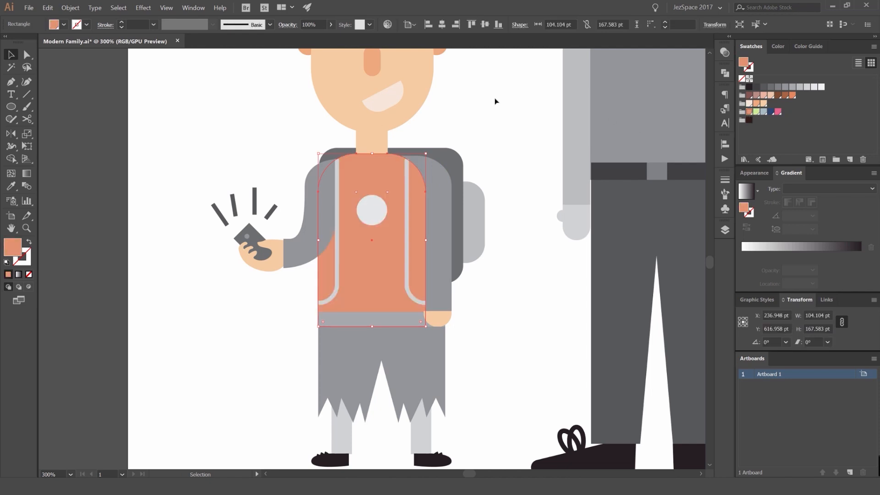
click(494, 101)
scroll(490, 119, down, 4)
scroll(470, 158, up, 4)
- Change the colour sliders for the boy's selected shirt front to HSB mode
click(455, 115)
drag(455, 115, 408, 144)
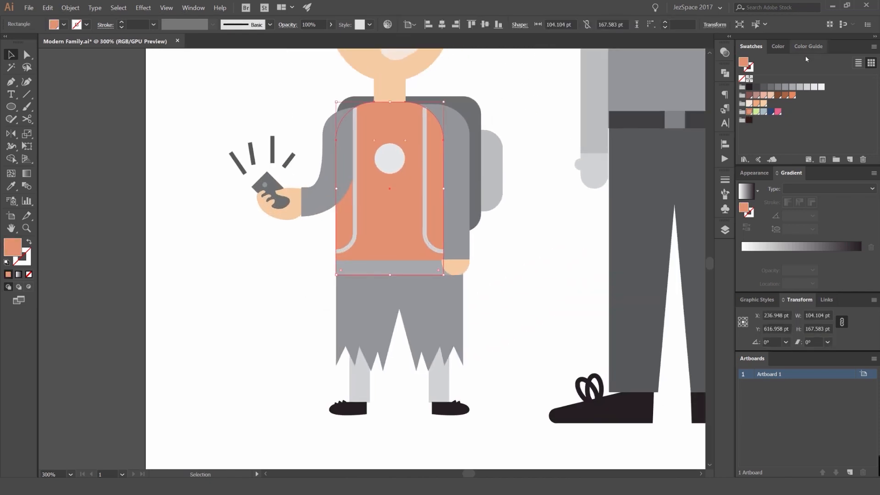
click(802, 47)
click(779, 48)
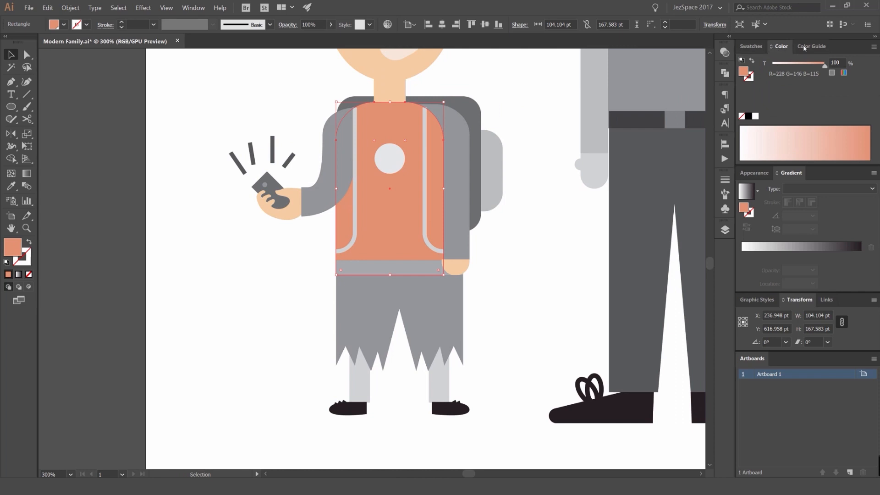
click(873, 47)
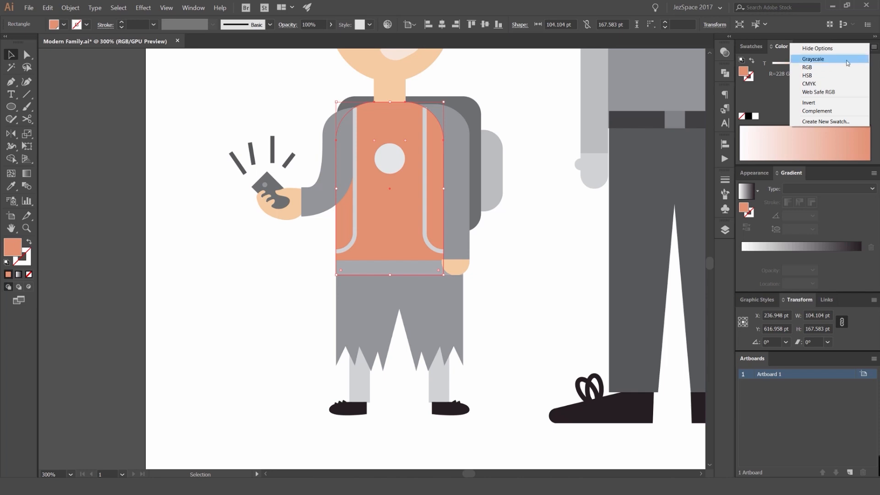
click(814, 68)
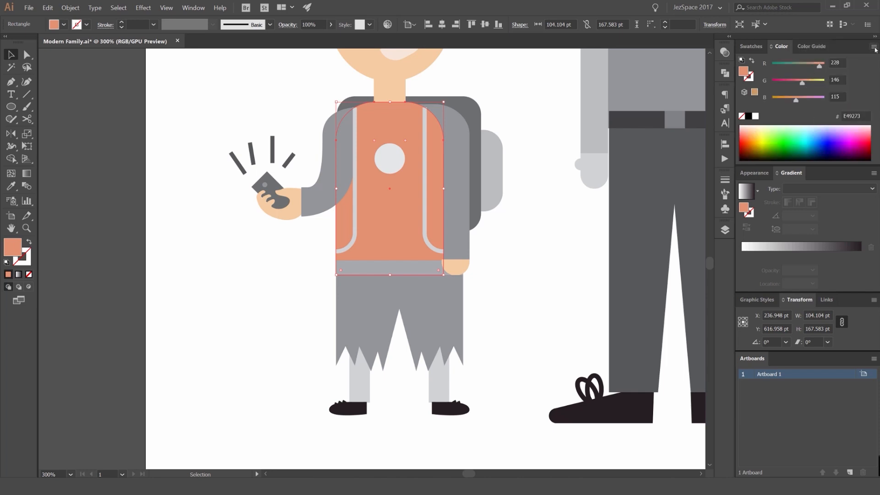
click(873, 48)
click(817, 77)
click(873, 48)
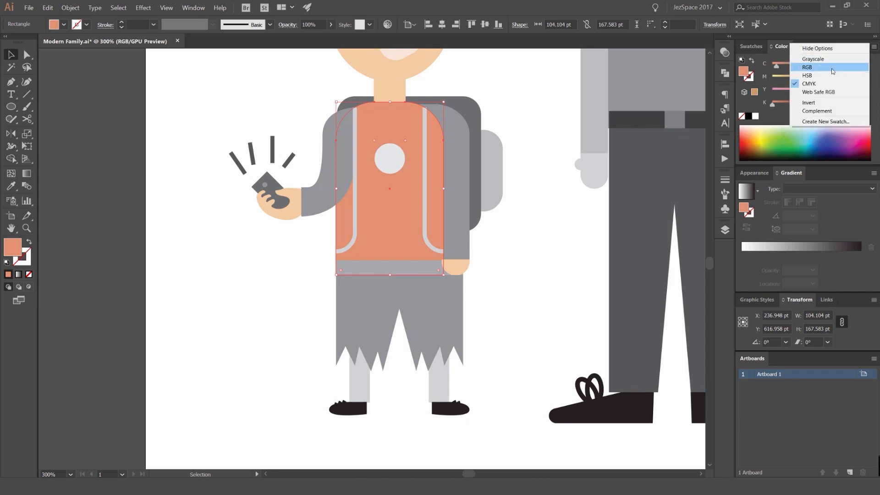
click(825, 74)
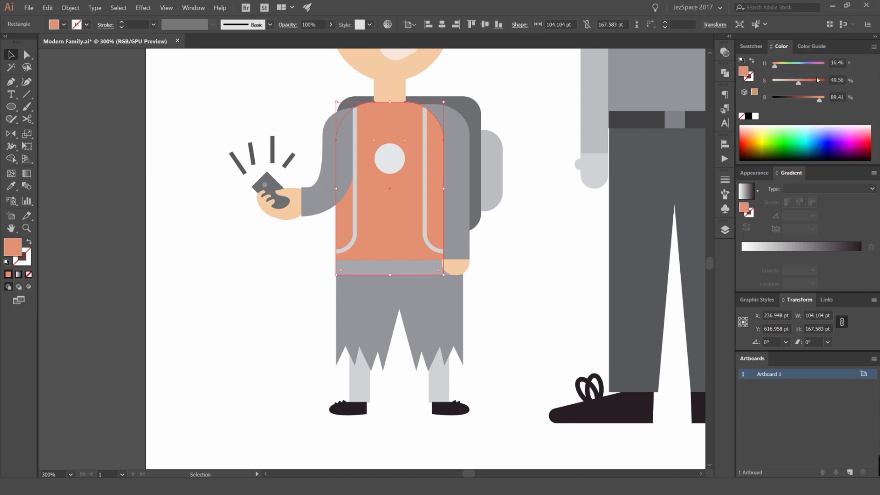
- Adjust the shirt front's fill to a red-orange with hue 10.87° and saturation 70.18%, and deselect it
scroll(835, 79, up, 5)
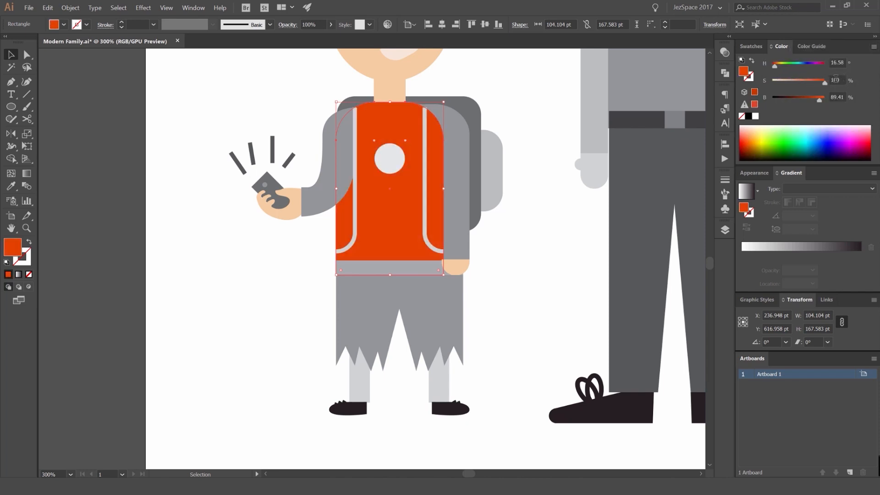
scroll(835, 79, down, 5)
scroll(836, 80, up, 2)
scroll(837, 77, up, 5)
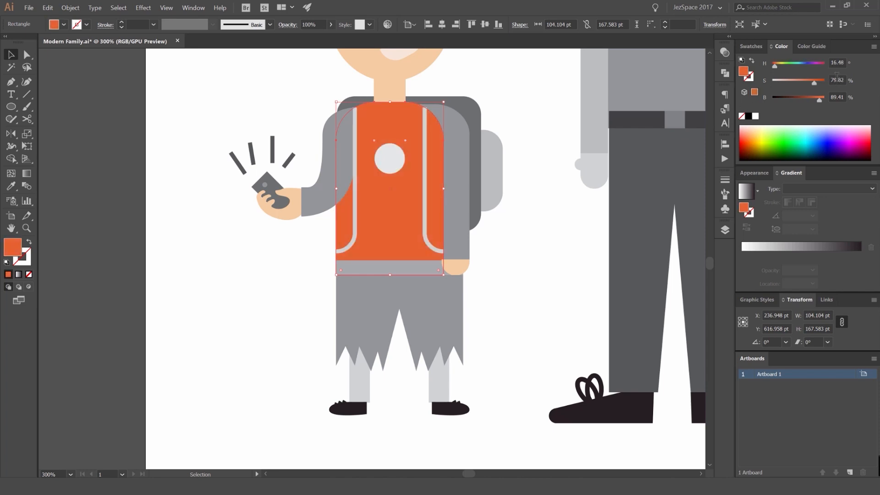
scroll(839, 78, down, 5)
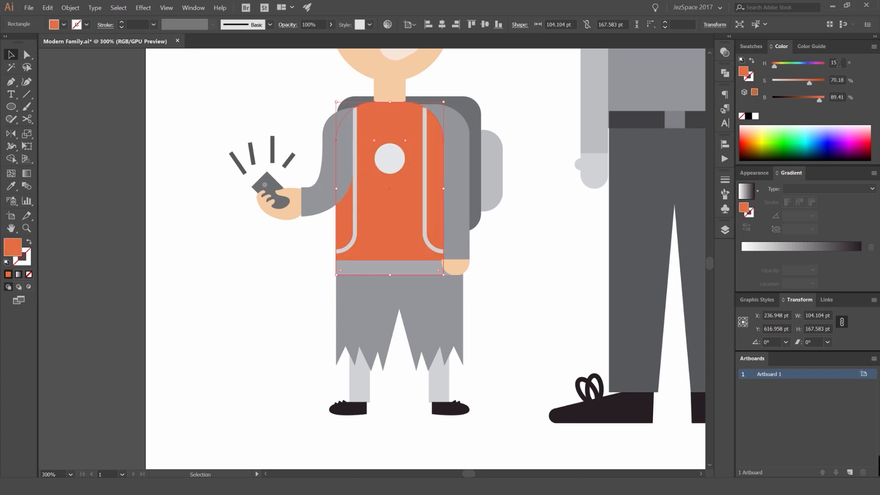
scroll(838, 63, down, 5)
scroll(838, 63, up, 20)
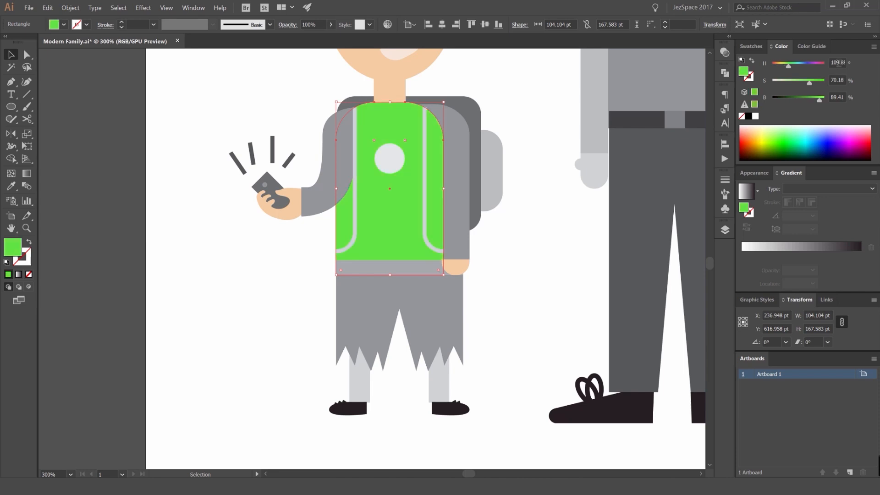
scroll(838, 63, down, 9)
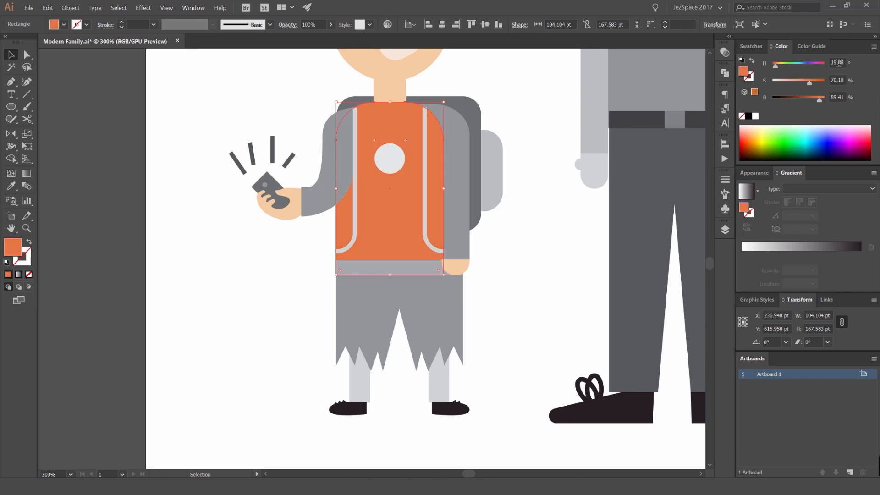
scroll(838, 63, down, 1)
scroll(520, 89, down, 4)
drag(515, 89, 484, 188)
scroll(510, 112, up, 2)
click(509, 120)
scroll(485, 190, up, 2)
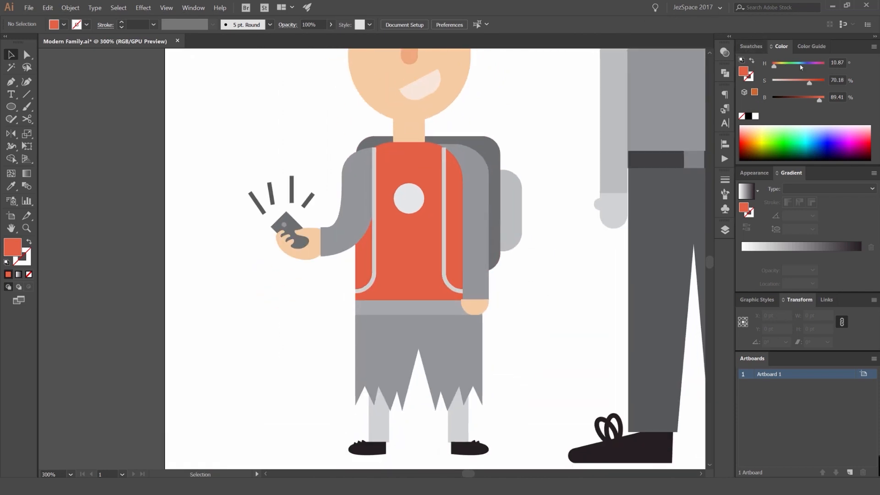
- Save the red-orange as a global swatch and move it with the light orange swatch into the last colour group
click(751, 46)
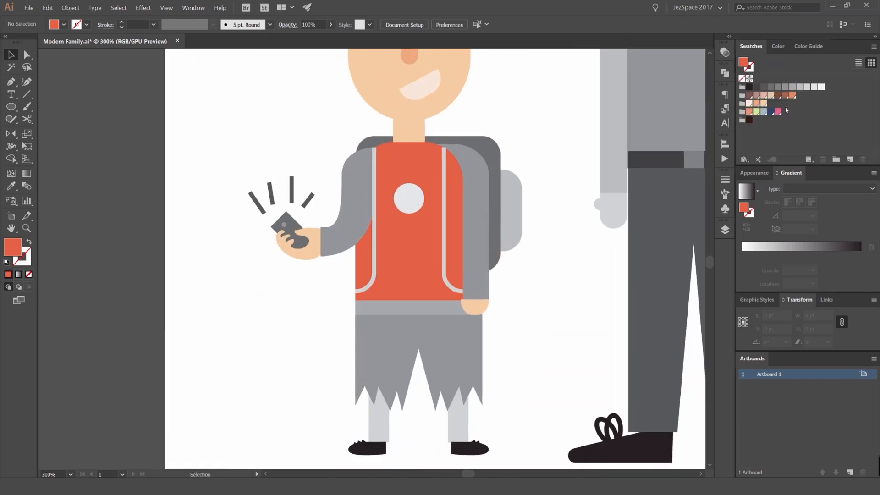
click(850, 160)
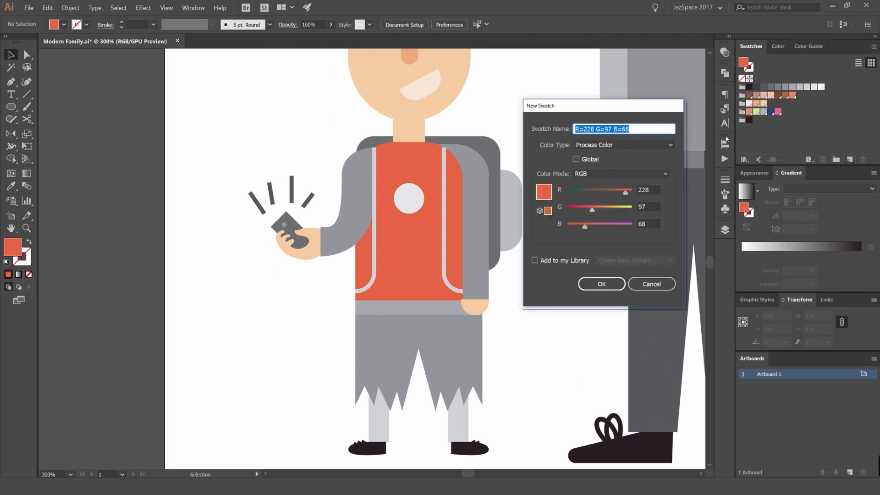
click(576, 159)
click(602, 284)
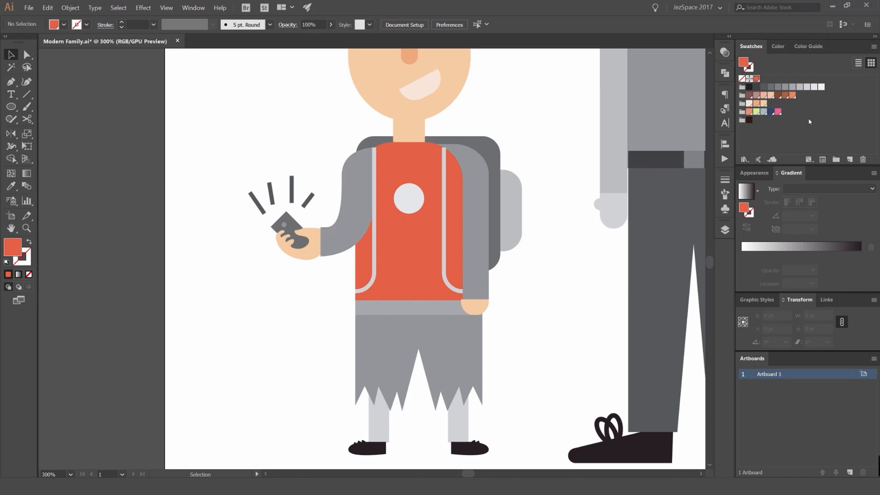
drag(777, 111, 761, 122)
- Try filling both of the boy's sleeves with the red-orange sampled from his shirt front
click(359, 172)
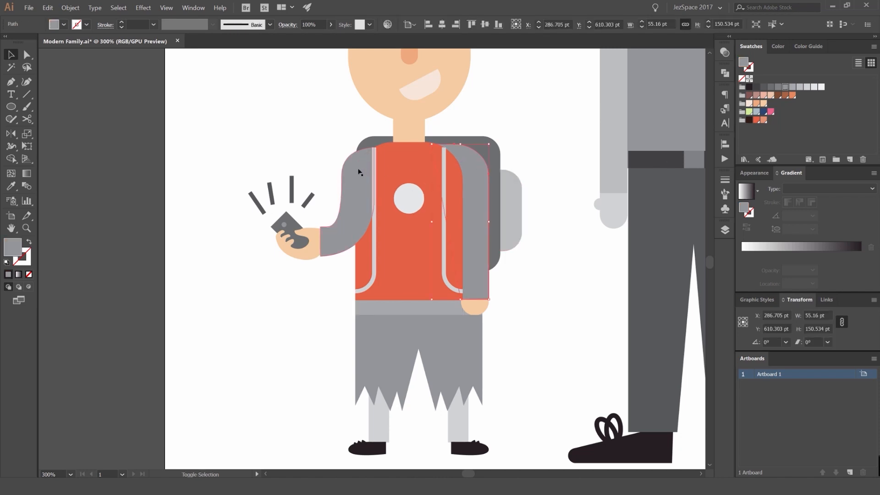
shift+click(359, 171)
key(i)
click(422, 161)
key(v)
click(569, 122)
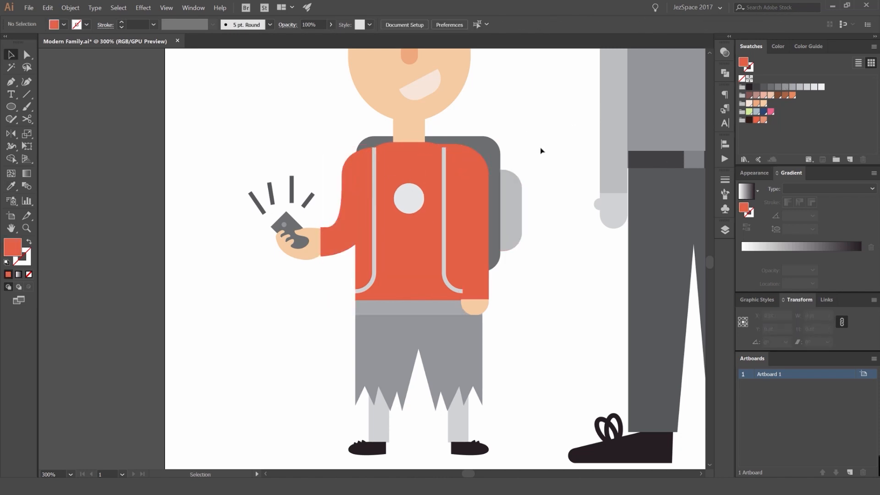
- Try an 80% tint of the red-orange on both of the boy's sleeves
click(471, 158)
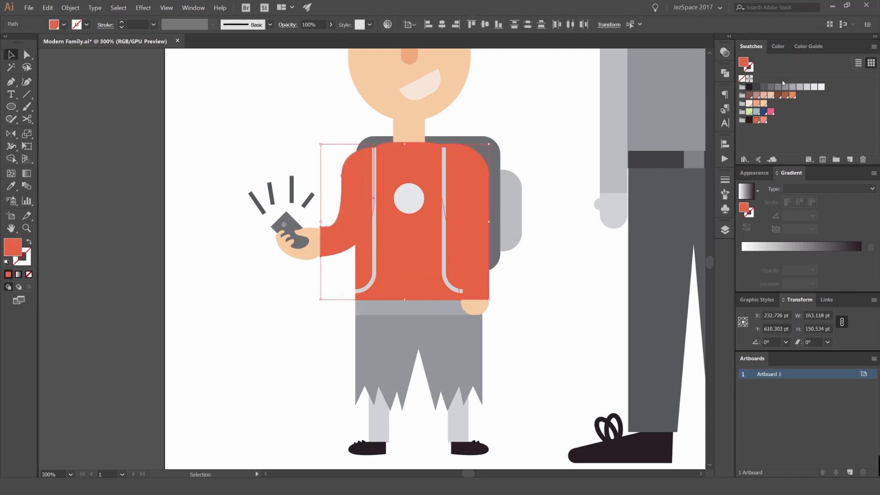
click(780, 47)
click(833, 61)
key(shift+Down)
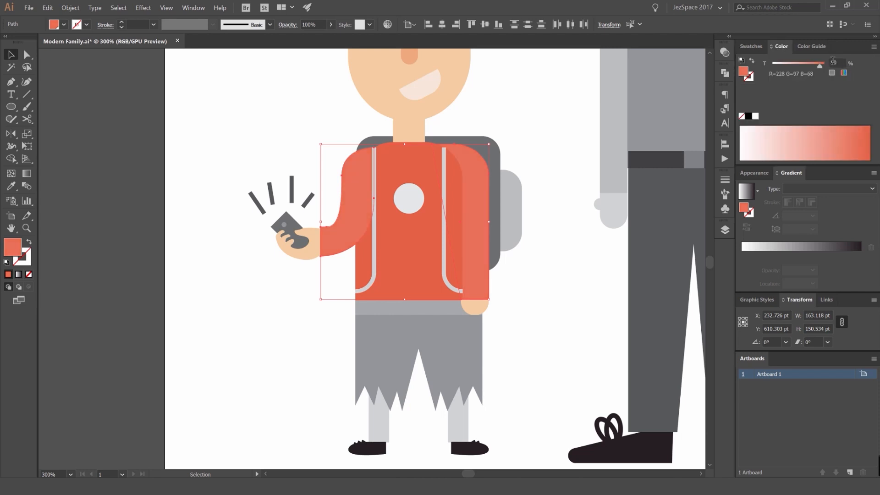
key(shift+Down)
click(595, 90)
scroll(595, 91, down, 3)
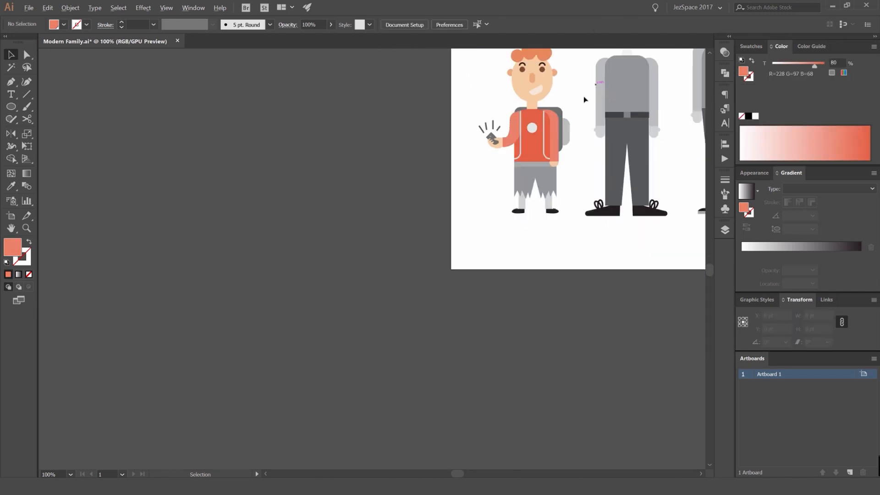
scroll(568, 108, up, 3)
- Select the sleeve of the boy's lowered arm, switch its colour sliders to RGB, and bring the swatches back into view
click(528, 141)
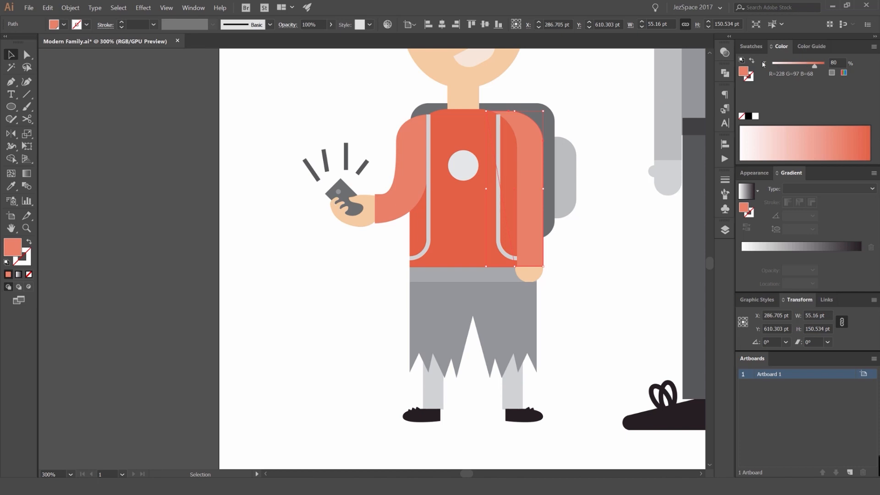
click(829, 65)
click(874, 47)
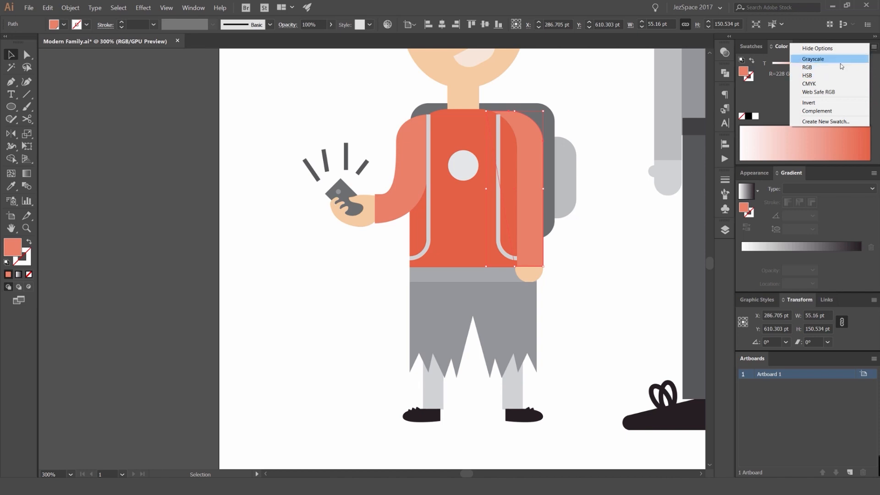
click(819, 67)
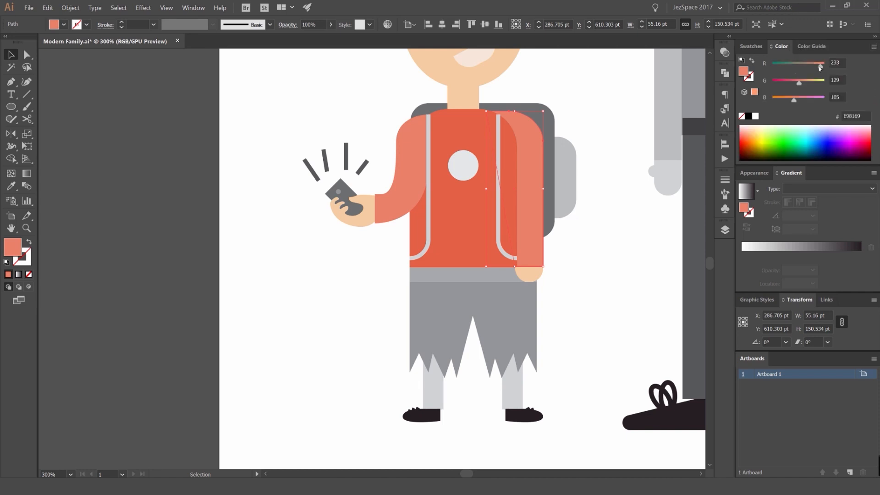
click(874, 46)
click(819, 51)
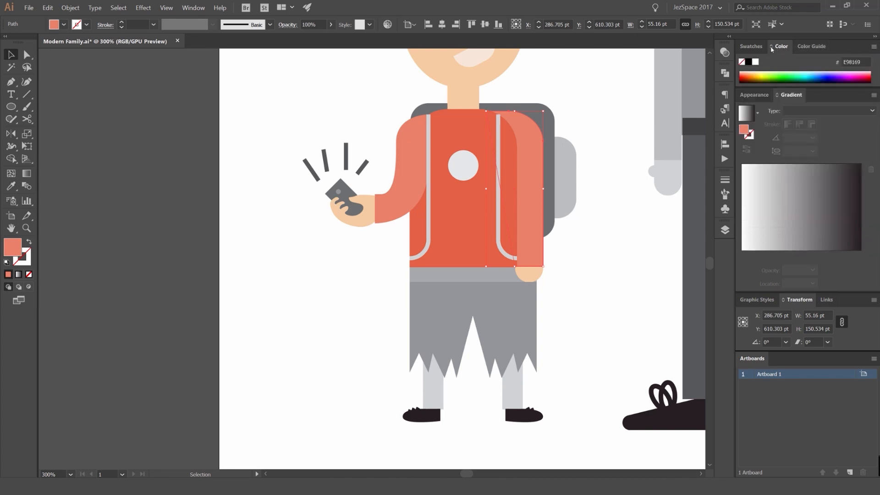
click(779, 46)
click(779, 46)
click(751, 46)
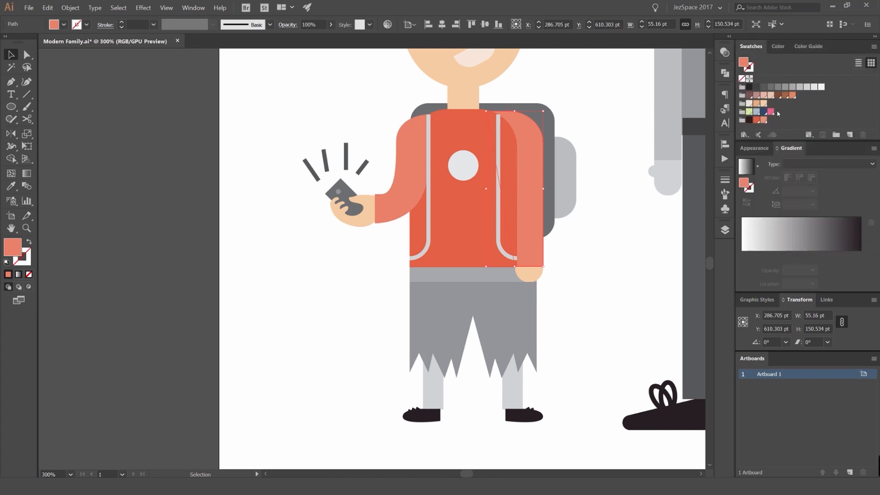
- Fill the lowered arm's sleeve with the light orange swatch and match the phone arm's sleeve to it
click(763, 120)
click(778, 46)
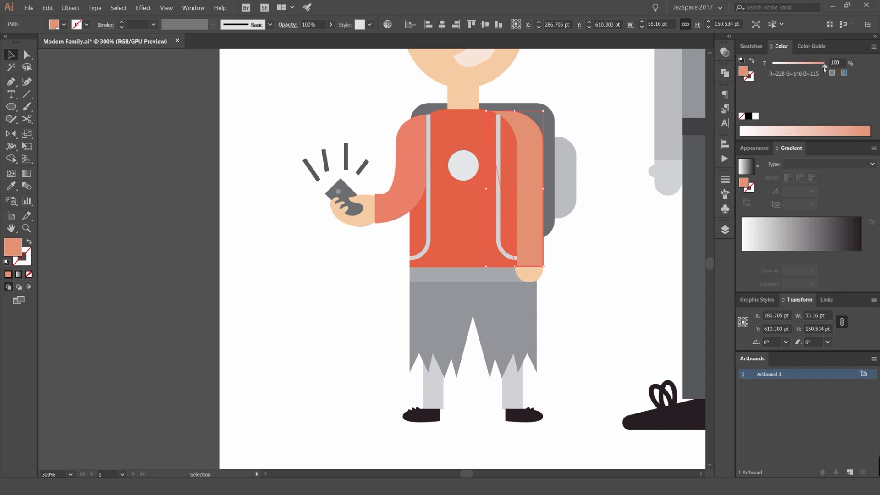
click(412, 136)
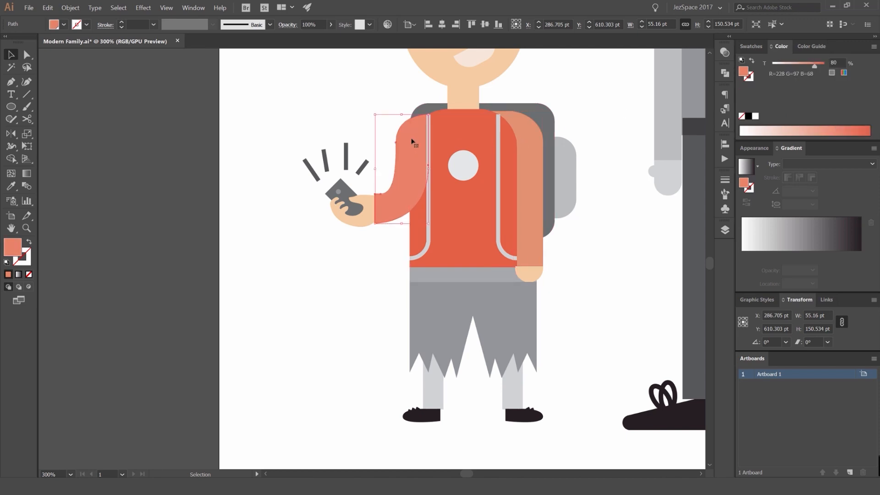
click(542, 152)
click(606, 130)
- Extend the upper ends of both backpack straps upward by about 14 pt beyond the boy's shoulders
scroll(607, 130, down, 1)
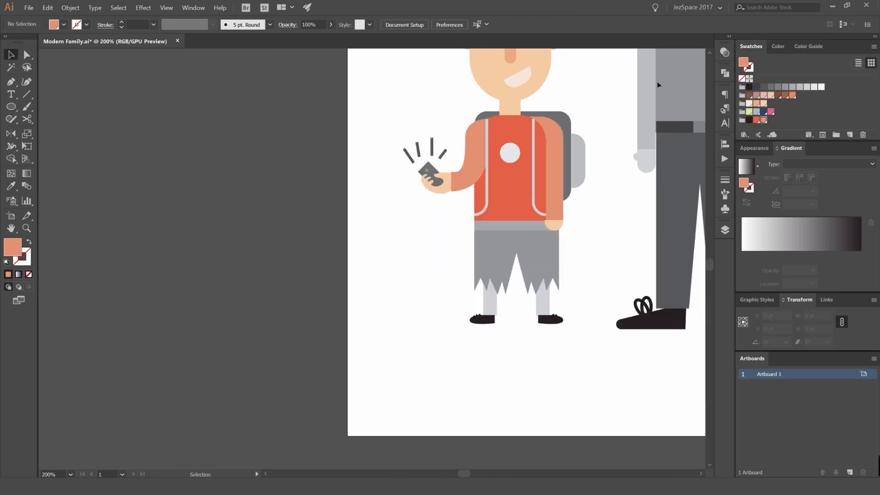
drag(603, 94, 523, 108)
scroll(450, 141, up, 2)
click(450, 137)
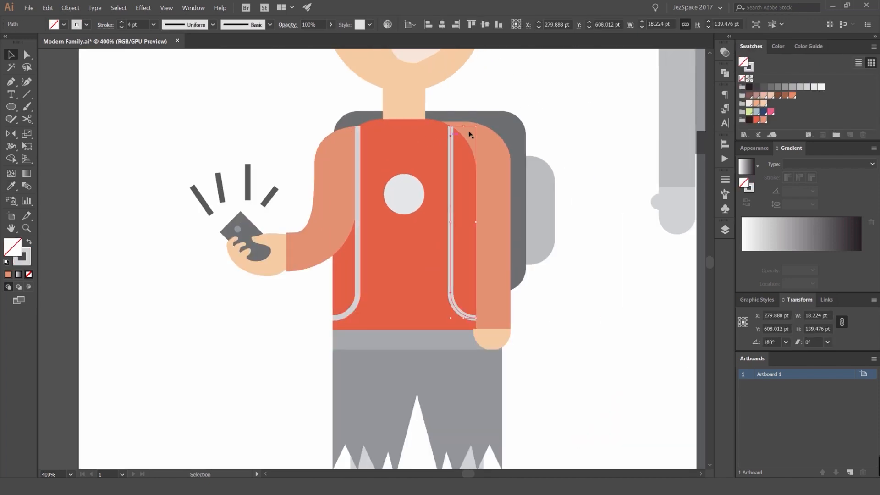
scroll(452, 137, up, 2)
click(357, 143)
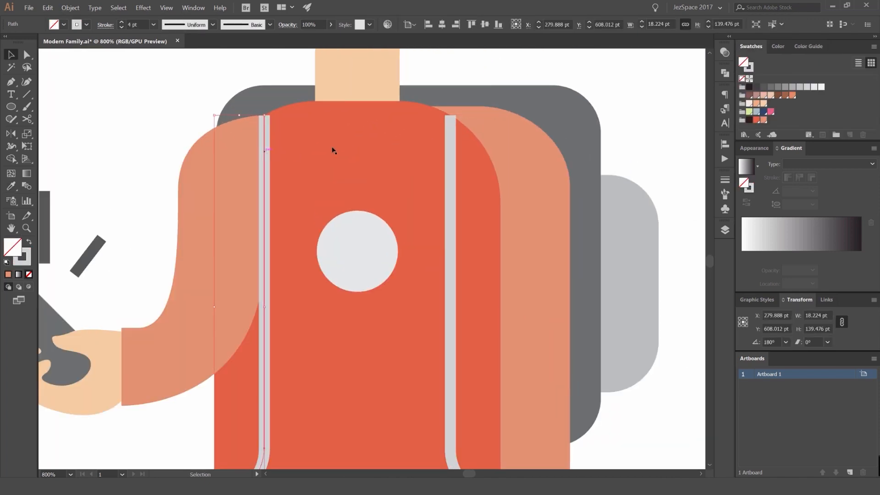
ctrl+click(265, 117)
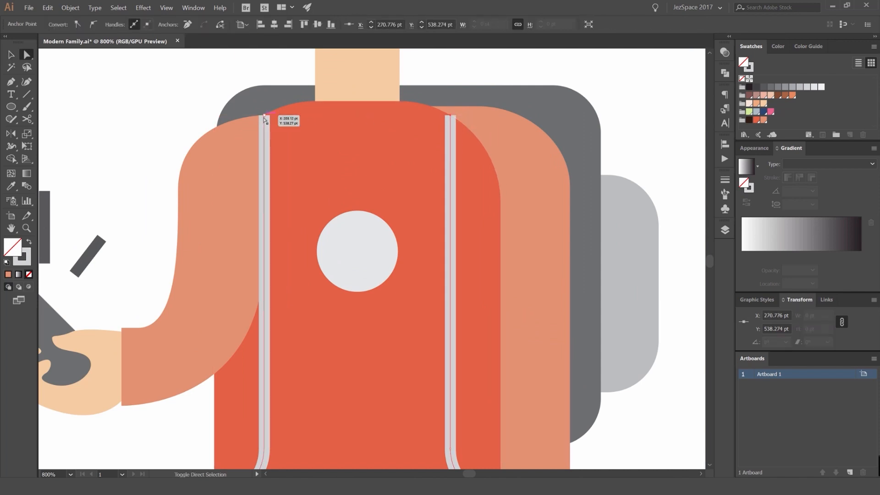
shift+click(264, 116)
drag(264, 117, 267, 78)
- Extend the straps' lower ends outward past the shirt's sides, about 16 pt on the lowered-arm side and 1 pt on the phone-arm side
scroll(306, 121, down, 3)
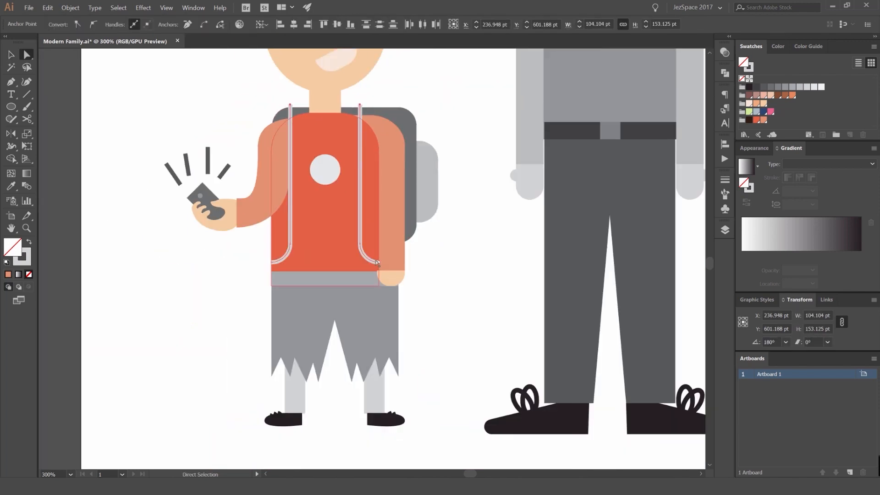
drag(377, 263, 396, 262)
click(271, 262)
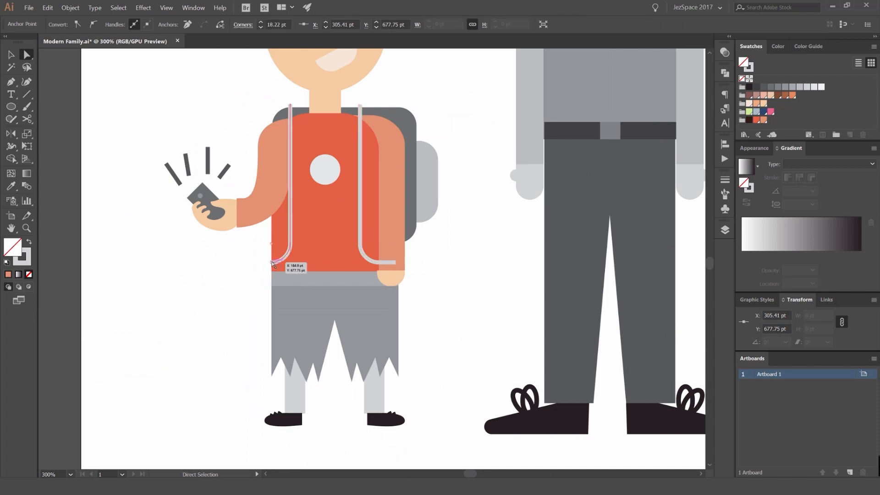
drag(272, 262, 273, 263)
scroll(252, 259, up, 3)
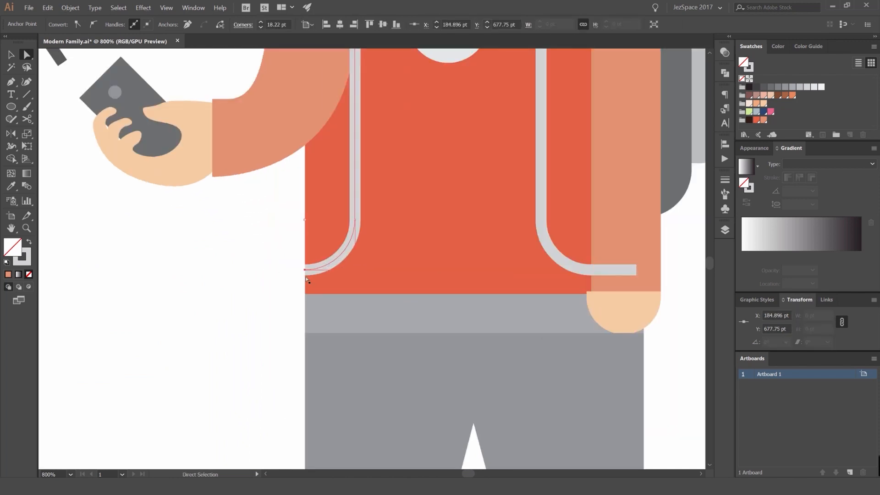
scroll(305, 278, up, 5)
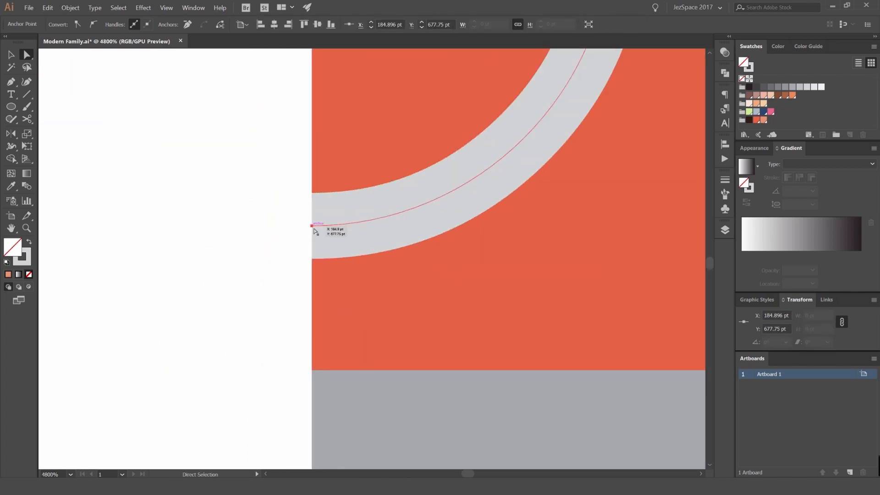
key(Left)
scroll(314, 229, down, 8)
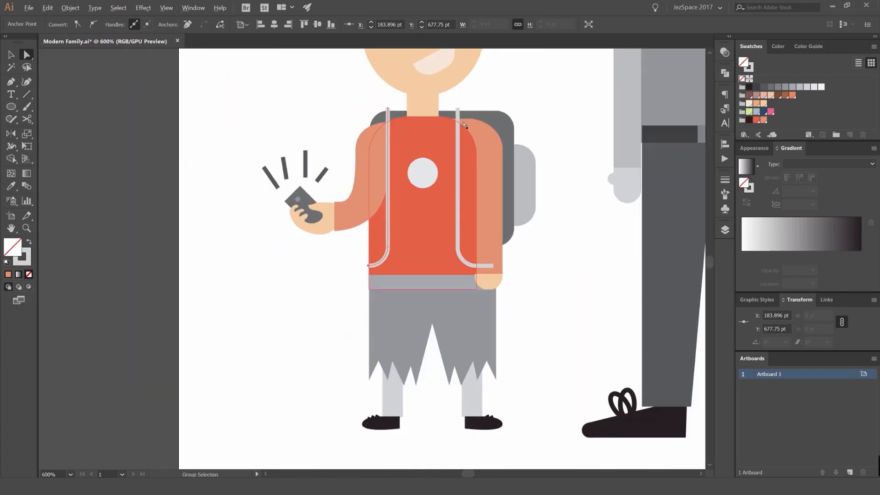
- Select both backpack straps and expand their fill and stroke into filled shapes
key(v)
click(457, 118)
scroll(438, 118, up, 1)
scroll(439, 119, up, 1)
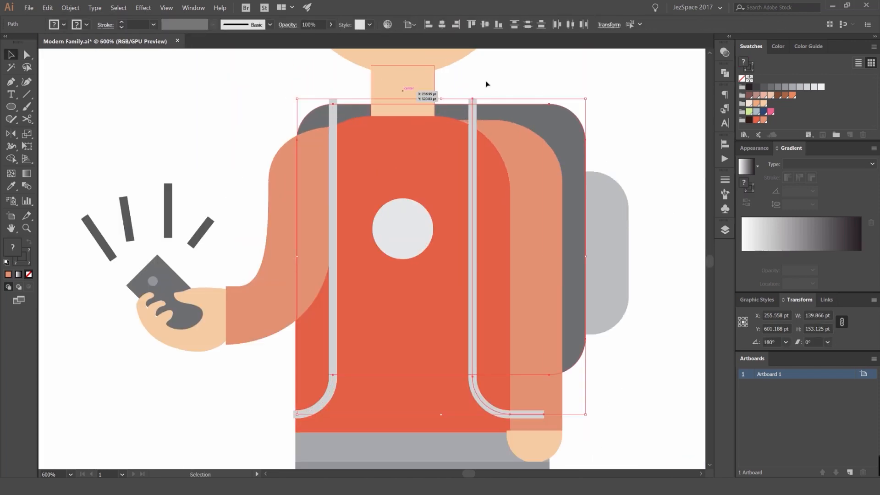
shift+click(334, 110)
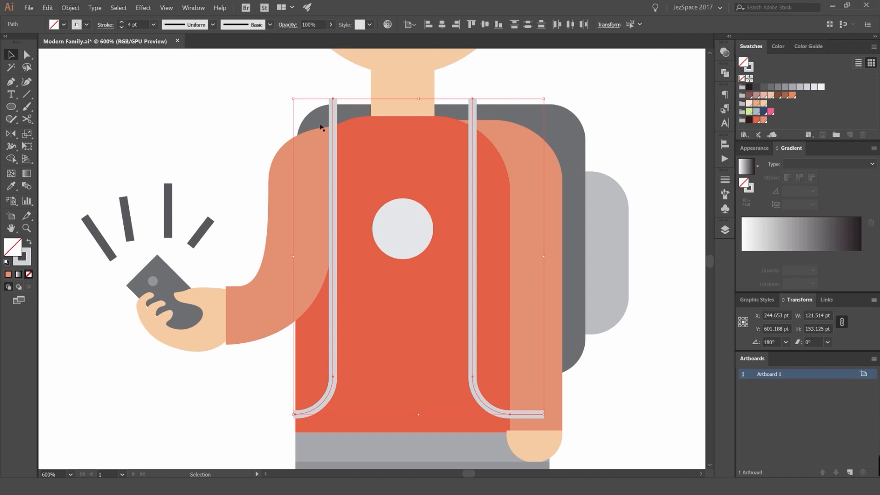
click(71, 8)
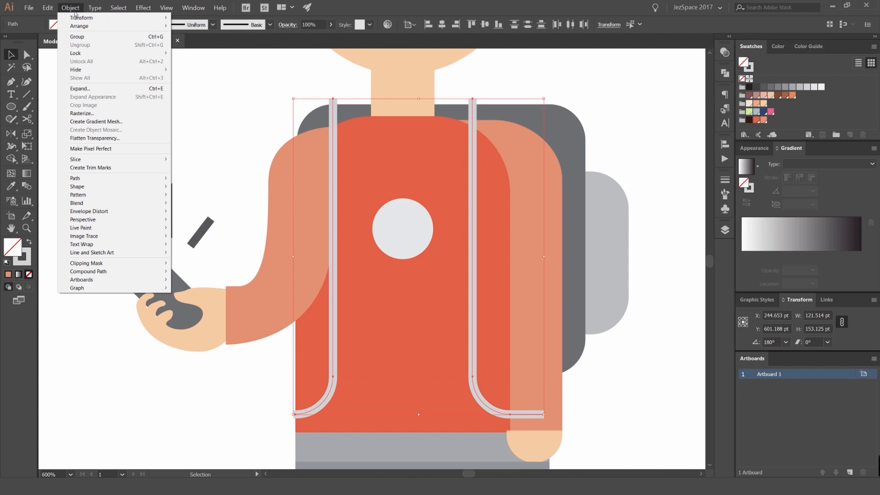
click(91, 88)
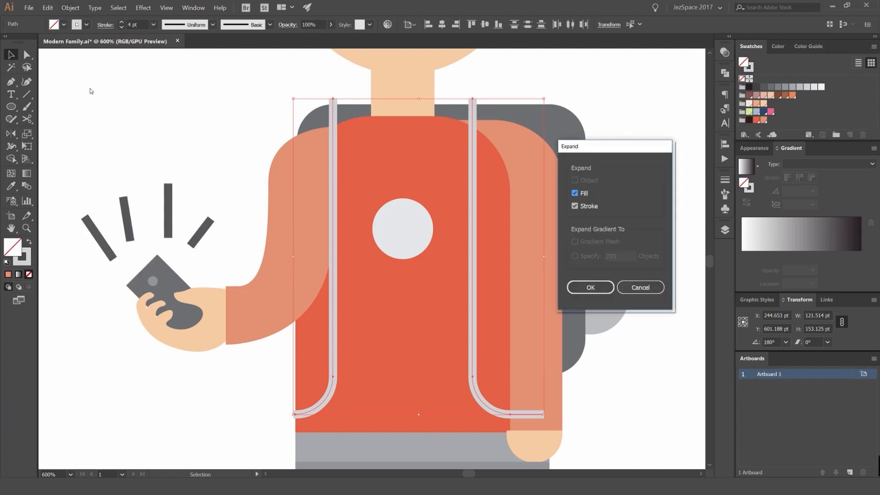
click(591, 287)
- Try the light green swatch on the phone-arm side strap and undo it
click(331, 89)
alt+scroll(335, 98, up, 3)
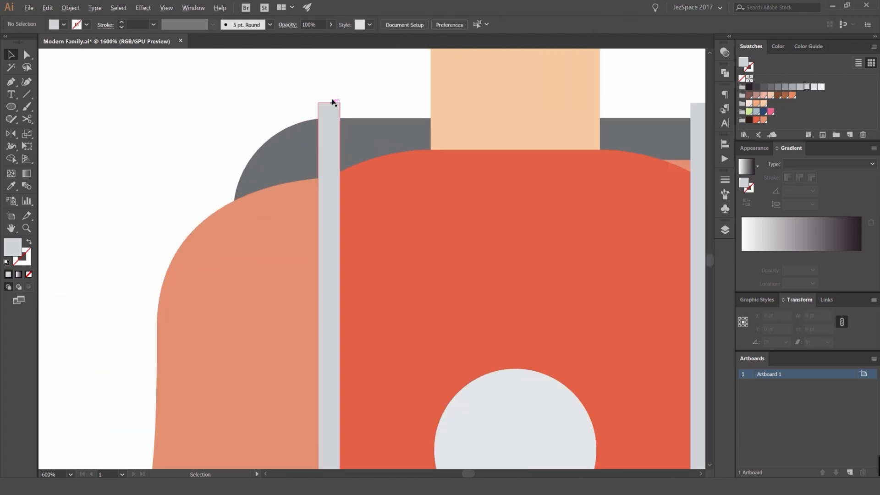
alt+scroll(334, 102, up, 1)
click(316, 114)
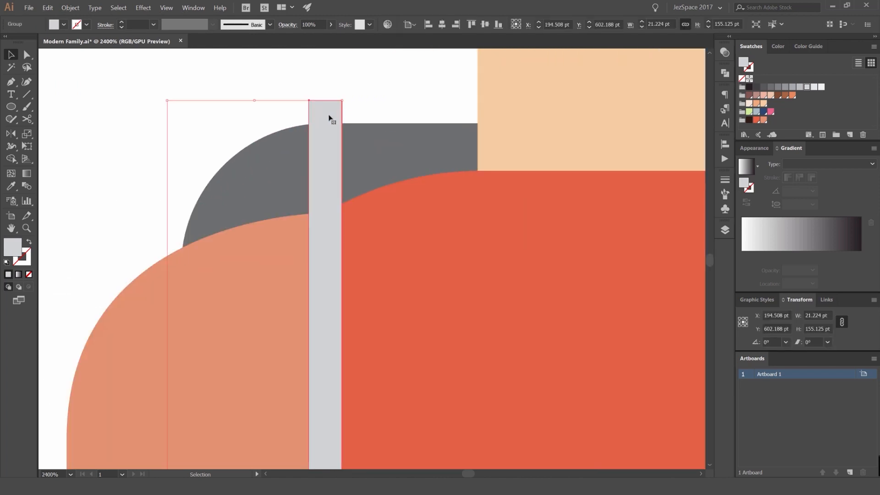
click(750, 111)
scroll(373, 89, down, 3)
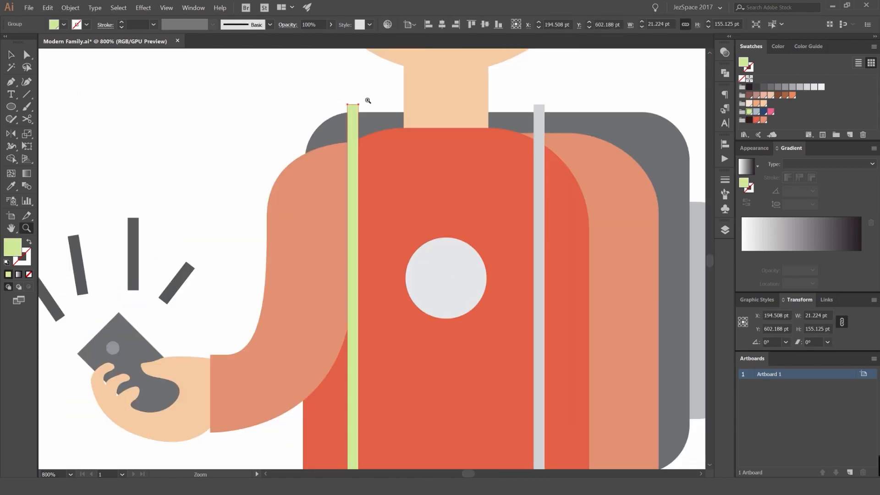
key(ctrl+z)
- Try to pull the top corners of the phone-arm side strap apart and undo both corner moves
key(a)
drag(359, 104, 405, 112)
drag(348, 105, 267, 98)
alt+scroll(201, 97, down, 2)
key(ctrl+z)
key(ctrl+z)
click(200, 91)
key(v)
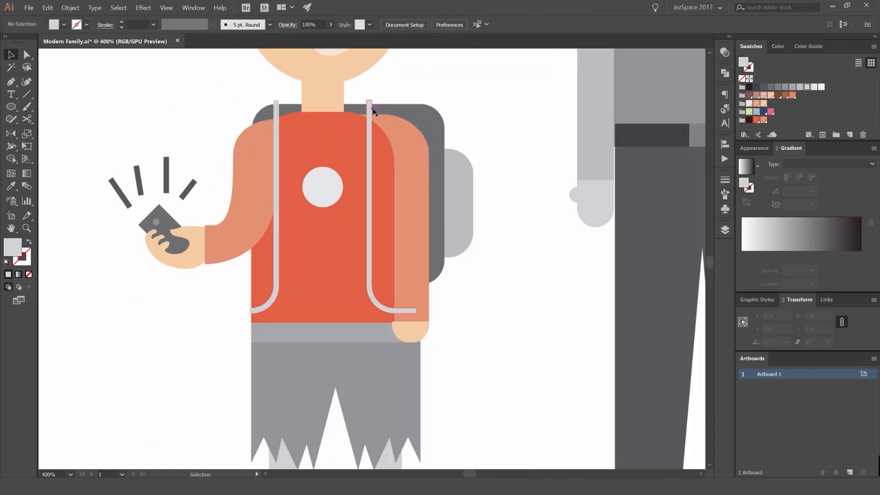
- Duplicate the boy's shirt shape in place, fill the copy with the grey-blue swatch, and bring it to the front over the straps
click(314, 132)
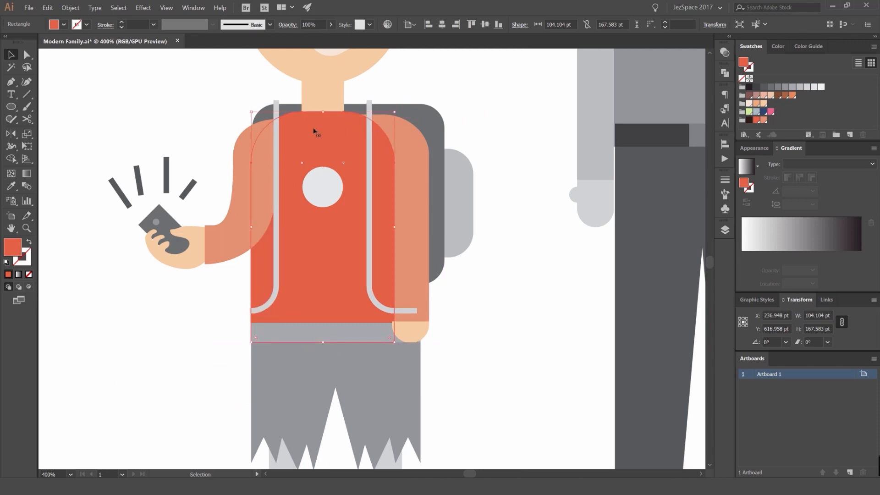
alt+scroll(314, 131, up, 1)
key(ctrl+z)
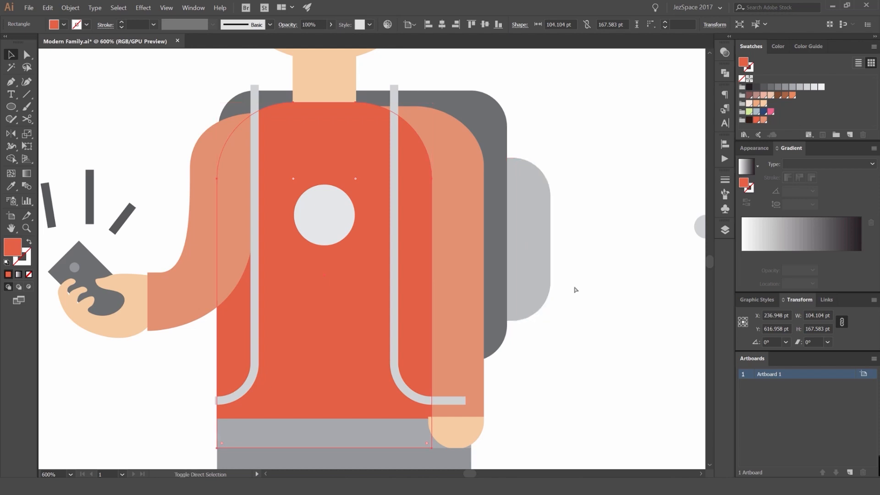
click(763, 121)
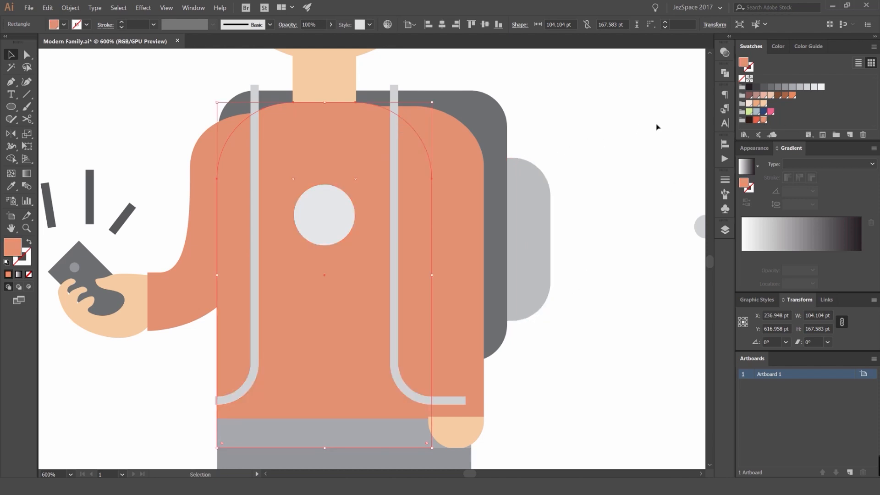
click(785, 95)
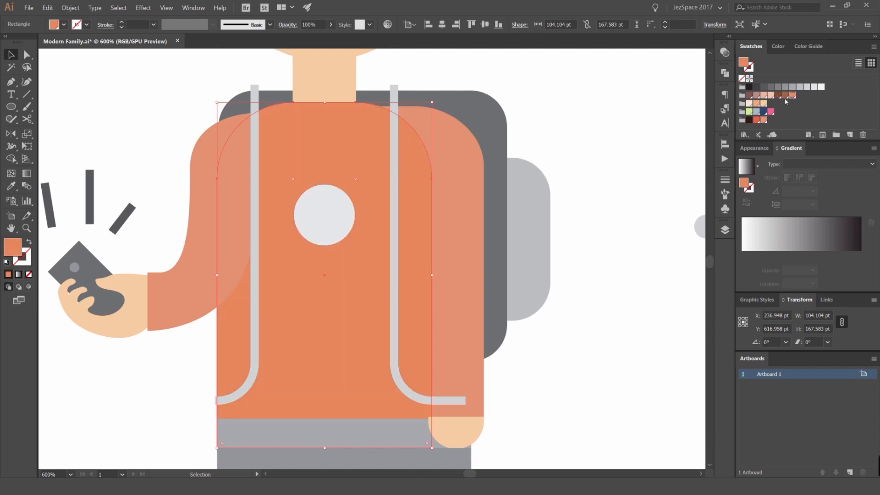
click(757, 111)
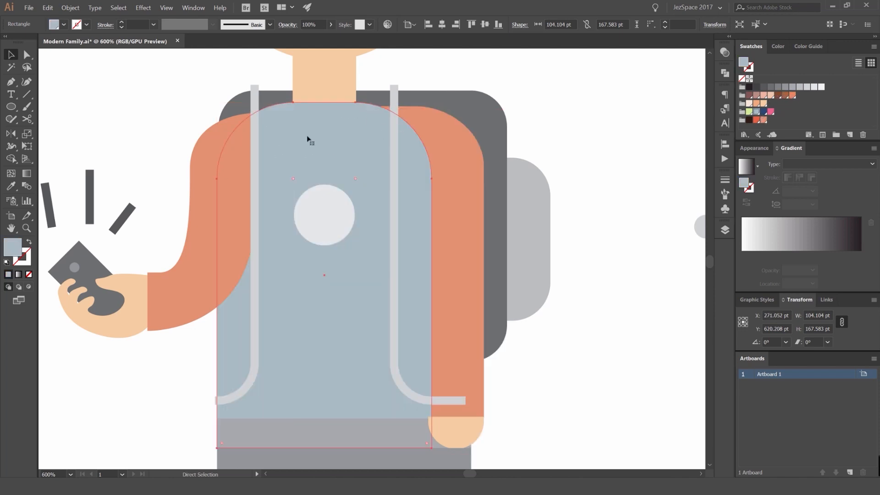
key(ctrl+shift+bracketright)
key(v)
scroll(406, 114, down, 2)
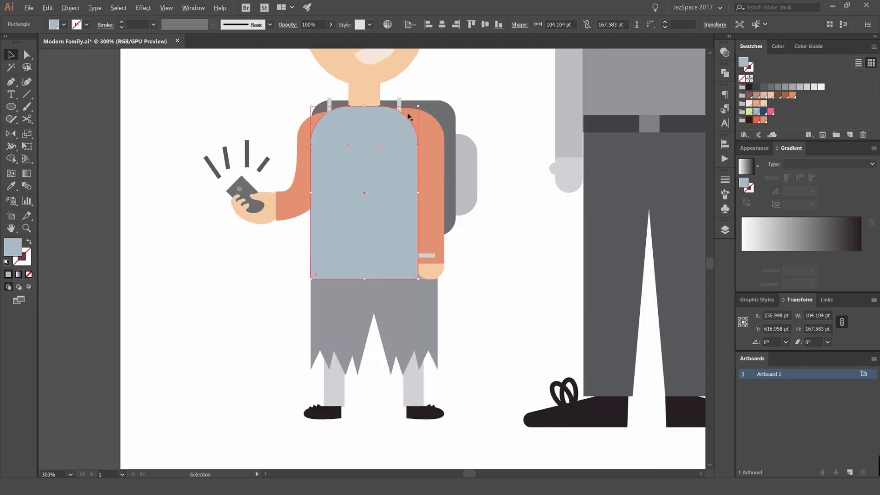
- Use the Shape Builder with the grey-blue copy and both straps to remove the strap parts extending beyond the shirt outline
scroll(406, 113, up, 2)
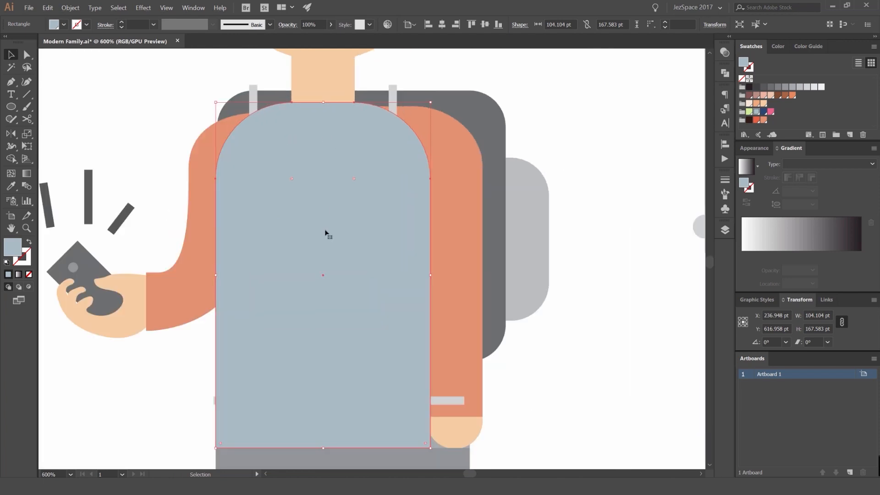
shift+click(391, 98)
shift+click(252, 97)
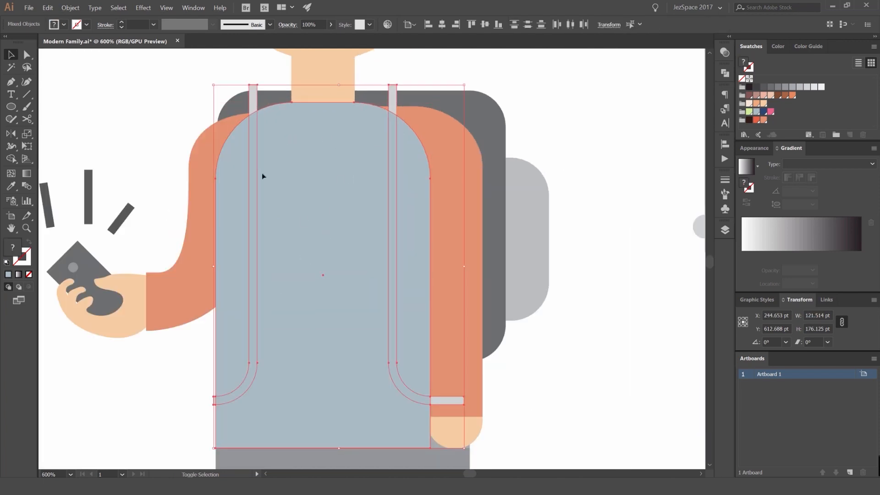
scroll(390, 92, up, 2)
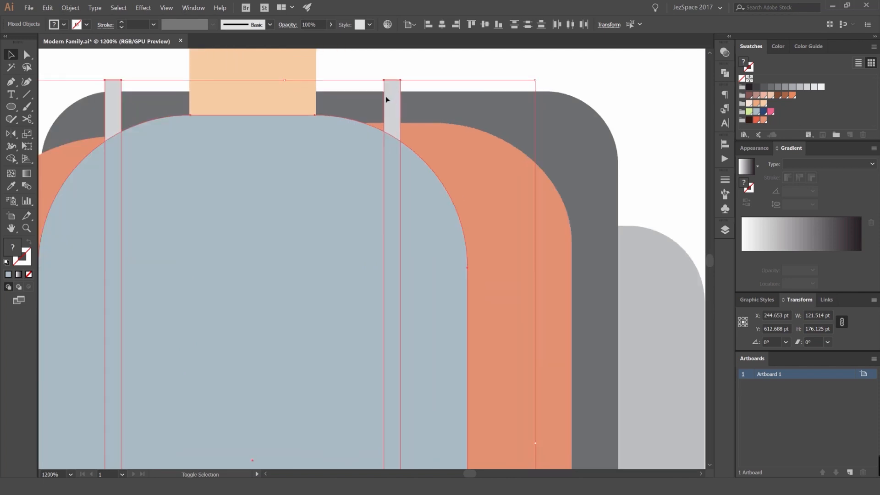
key(shift+m)
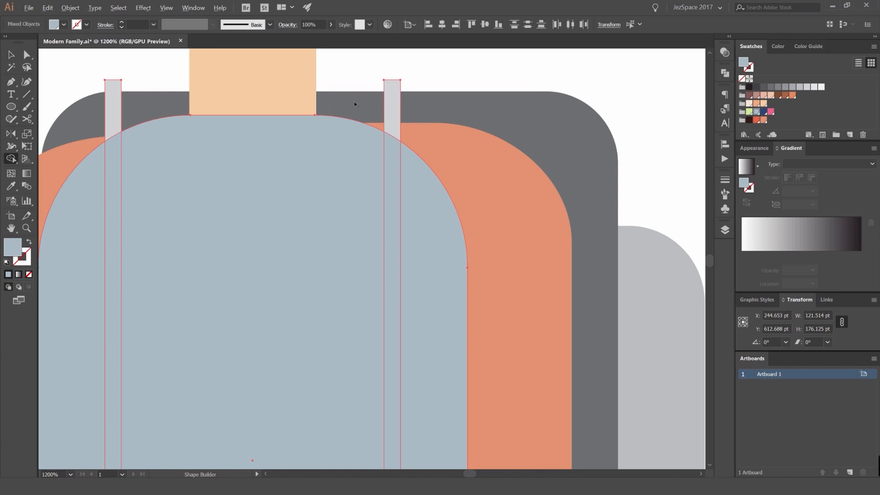
drag(356, 104, 440, 107)
alt+click(112, 108)
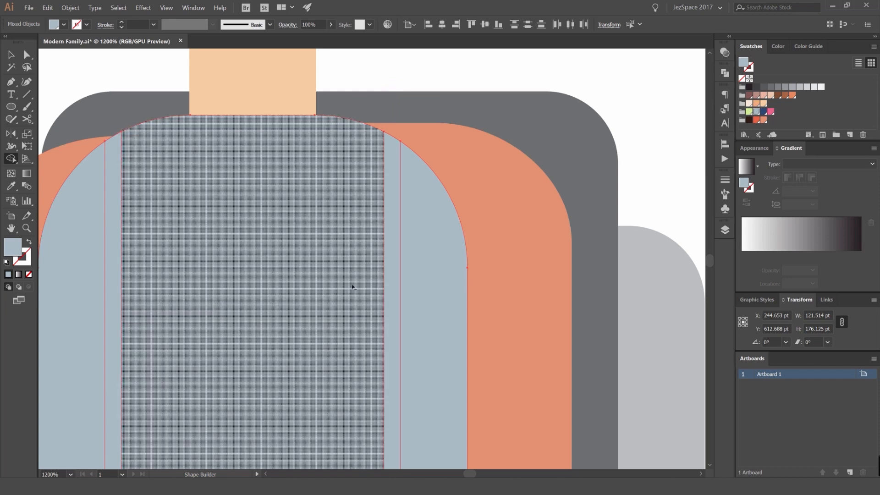
drag(503, 463, 476, 168)
alt+click(467, 422)
drag(360, 419, 696, 296)
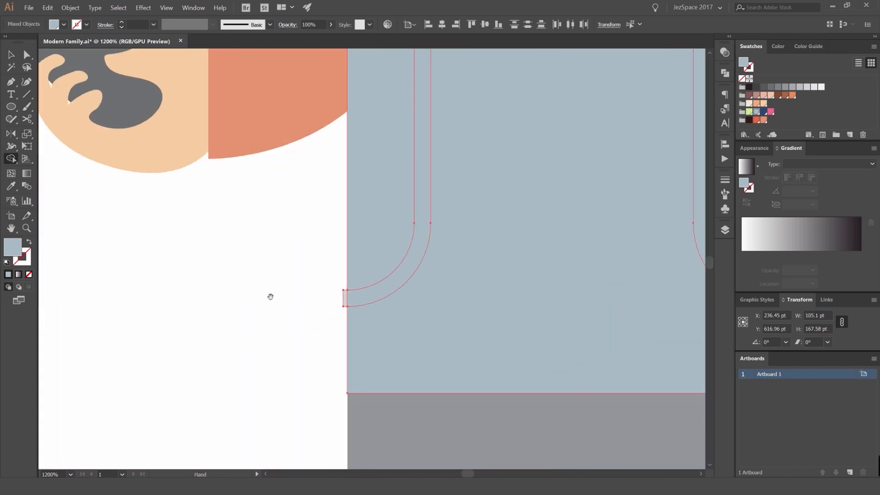
scroll(327, 293, up, 2)
- Delete the grey-blue shirt copy from the top of the boy's torso
key(ctrl+0)
key(v)
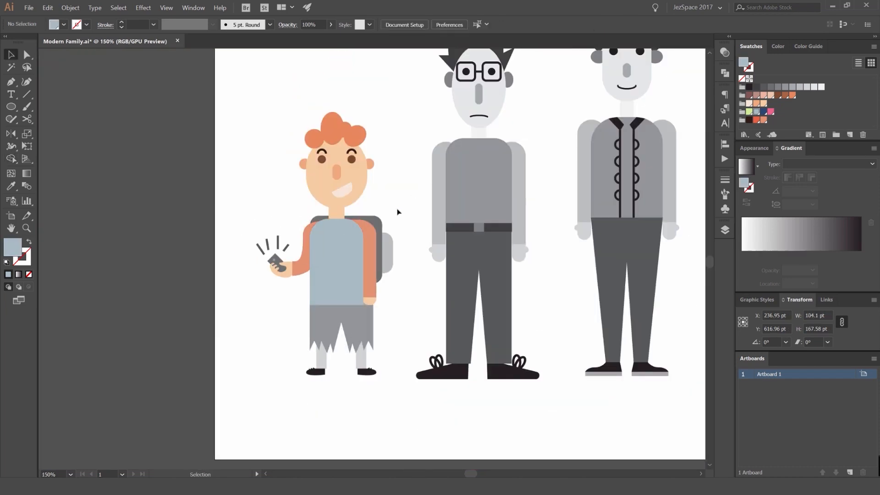
click(384, 225)
key(Delete)
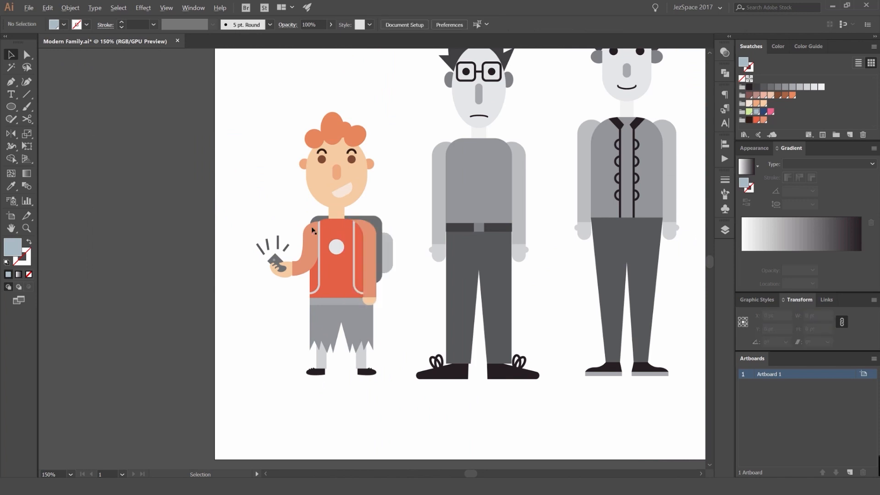
- Select both trimmed straps and sample the light orange from the lowered arm's sleeve onto them with the Eyedropper
scroll(318, 225, up, 2)
click(388, 235)
shift+click(326, 239)
scroll(509, 162, up, 1)
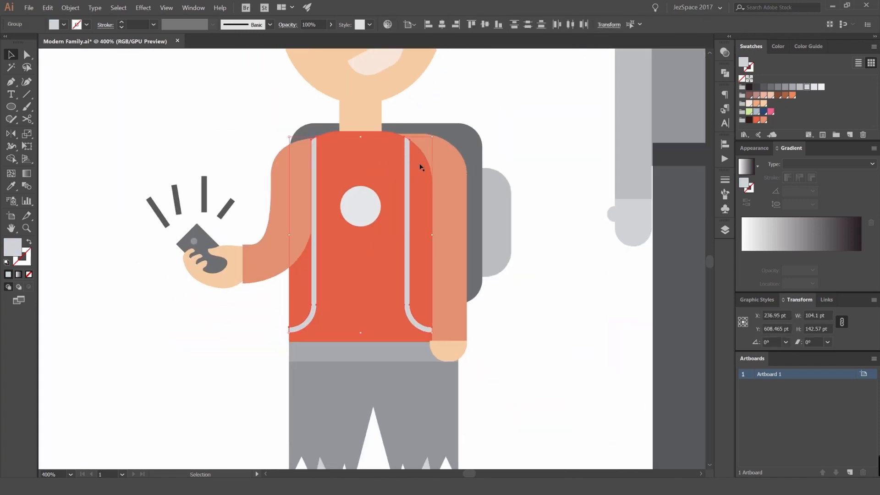
key(i)
click(450, 162)
key(v)
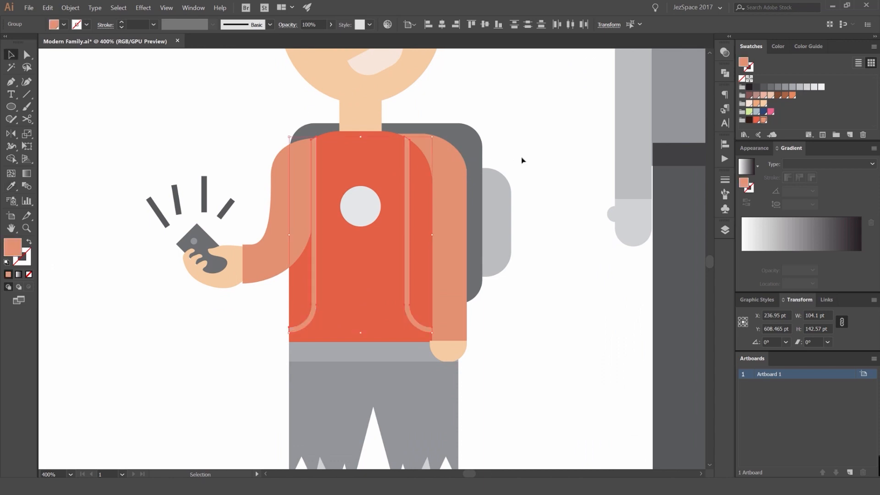
click(521, 159)
- Fill the main body of the boy's backpack with the light green swatch
click(408, 176)
click(477, 147)
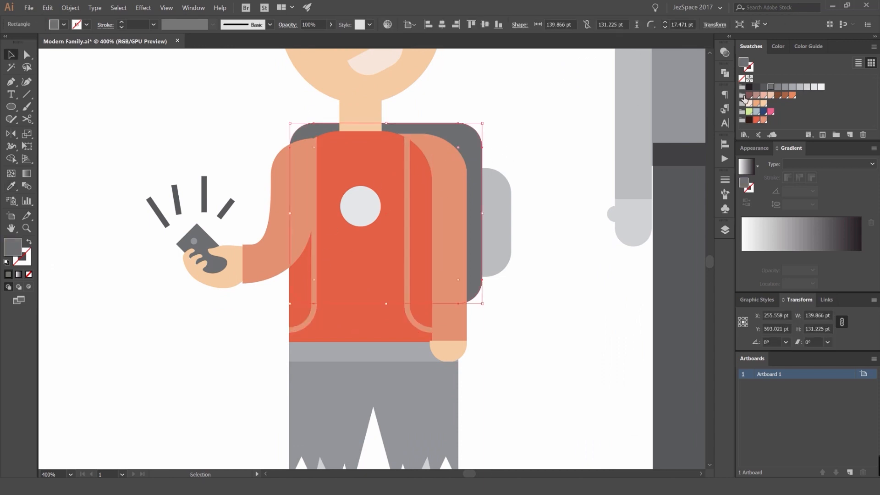
click(749, 112)
click(559, 116)
click(412, 198)
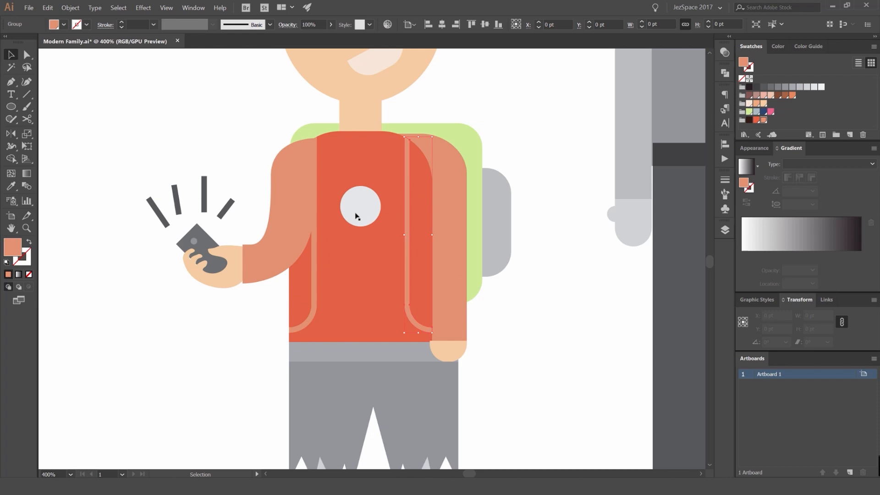
- Recolour the backpack's main body with a dark olive green shade from the Color Guide
click(474, 174)
click(778, 46)
click(818, 47)
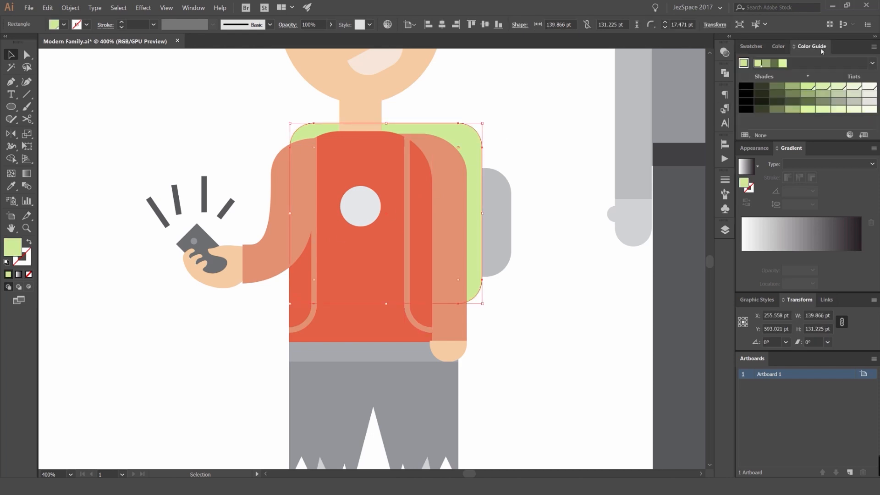
click(808, 97)
click(792, 95)
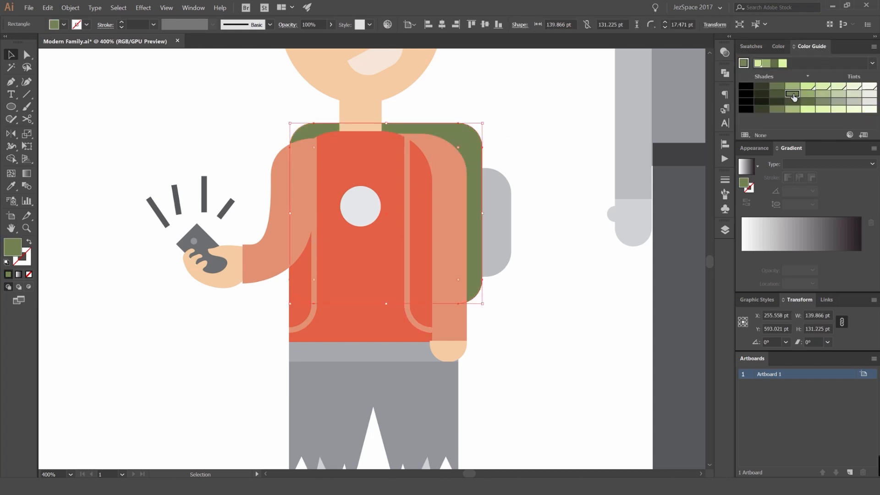
click(807, 103)
click(584, 98)
scroll(532, 109, down, 3)
scroll(515, 140, up, 2)
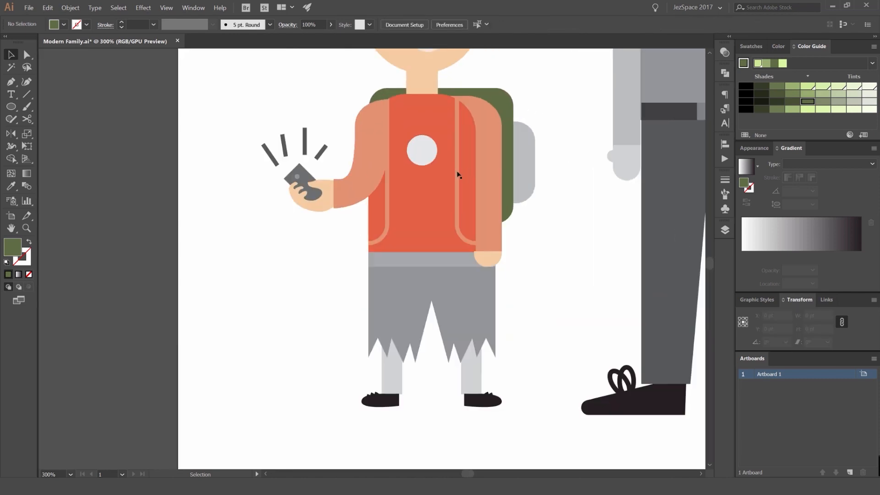
click(457, 173)
shift+click(454, 177)
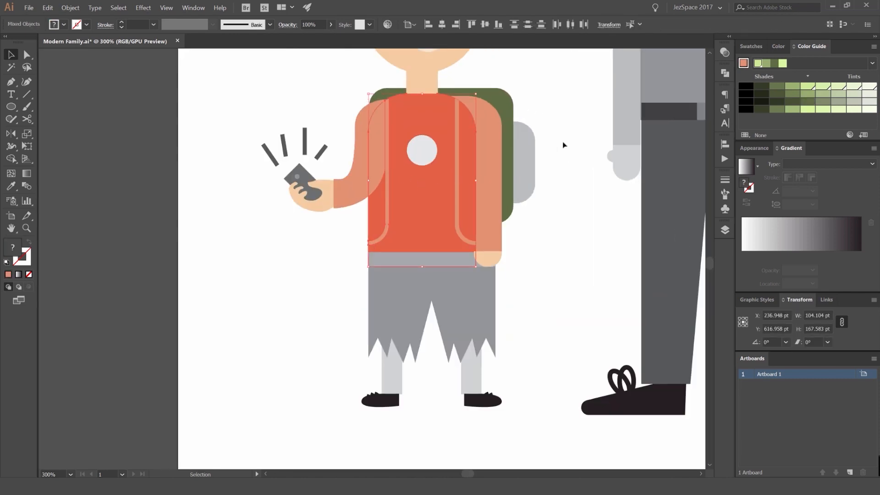
click(564, 143)
- Recolour both backpack straps with the olive green sampled from the backpack's main body using the Eyedropper
scroll(508, 126, up, 1)
drag(456, 129, 472, 123)
key(ctrl+z)
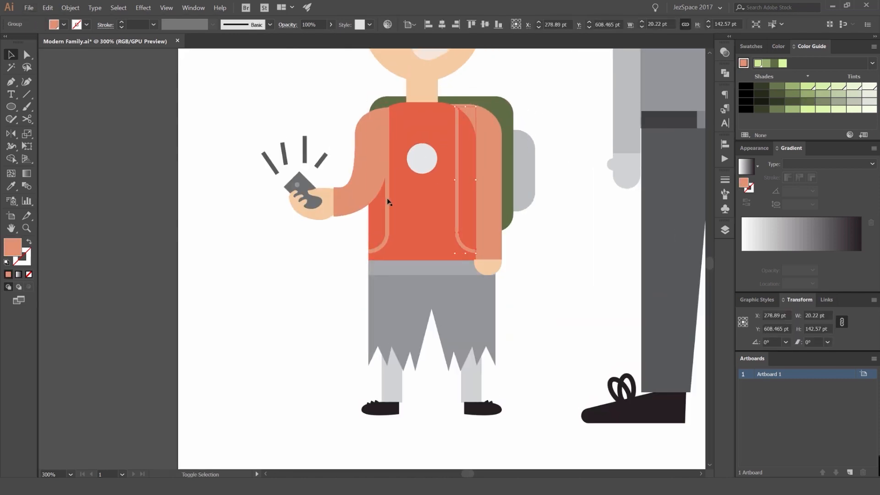
shift+click(387, 201)
key(i)
click(508, 153)
key(v)
click(565, 111)
- Examine how the upper ends of the green straps meet the shirt and sleeves
scroll(566, 111, down, 4)
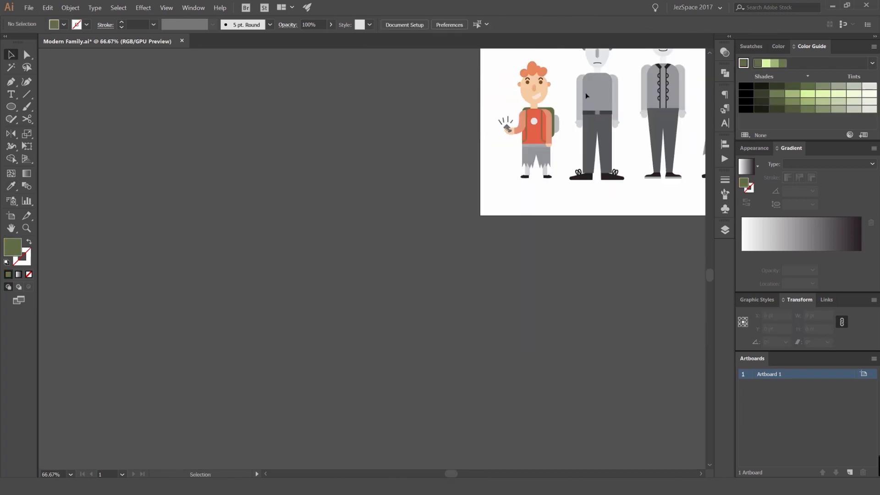
scroll(587, 95, up, 5)
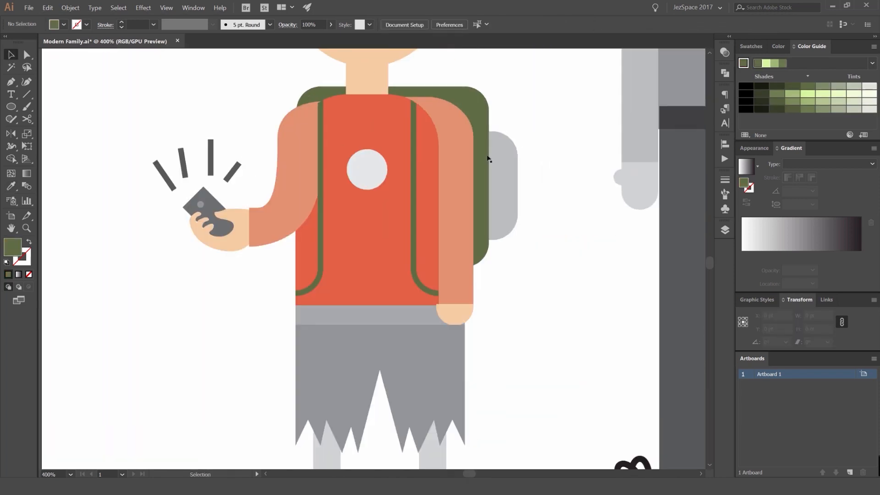
scroll(338, 98, up, 5)
drag(642, 134, 306, 160)
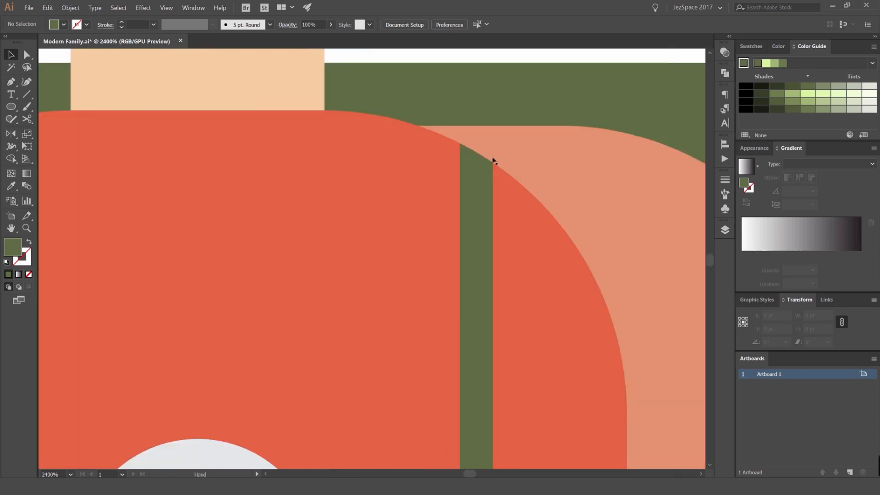
scroll(502, 158, up, 1)
drag(465, 181, 504, 177)
key(ctrl+z)
scroll(422, 148, down, 6)
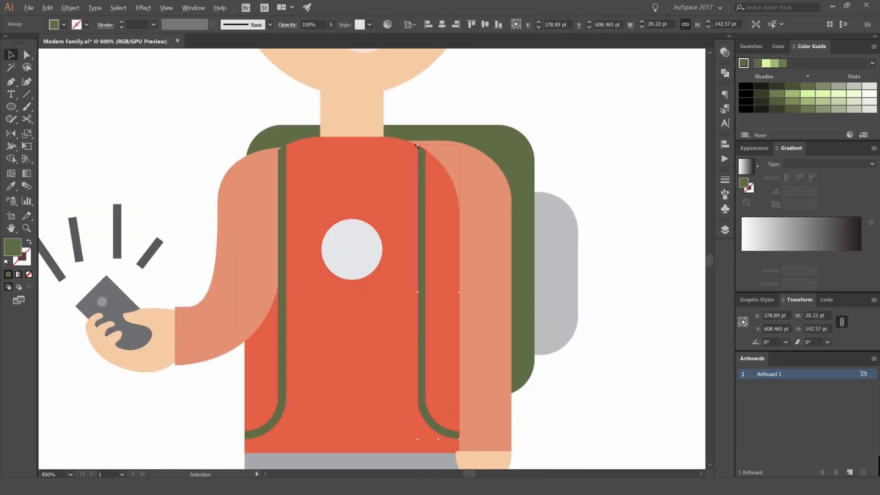
key(ctrl+shift+a)
drag(334, 151, 402, 133)
click(328, 170)
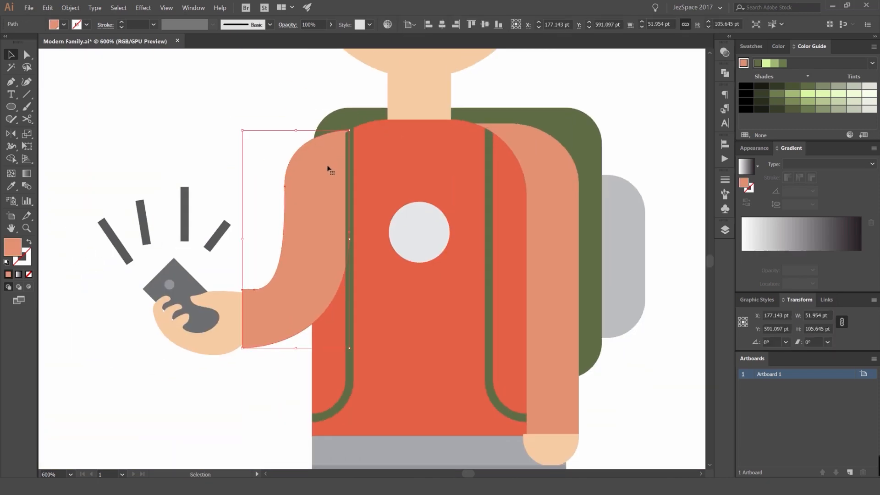
click(268, 129)
key(ctrl+z)
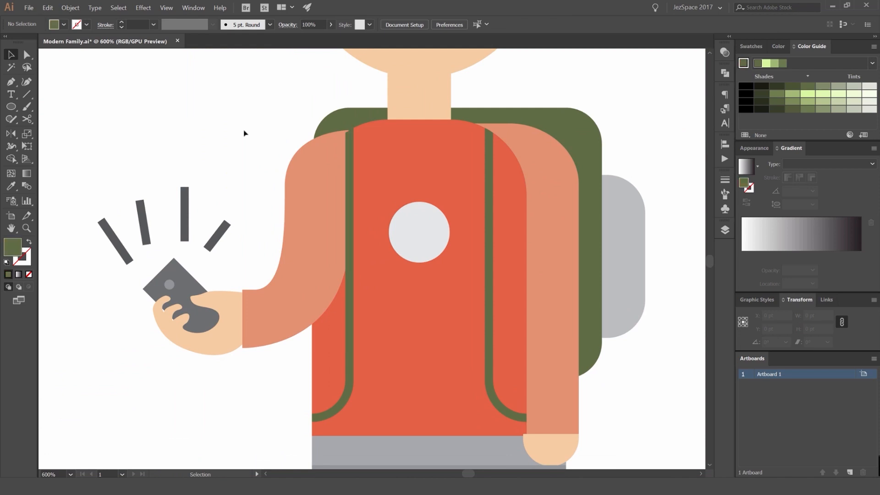
scroll(244, 133, down, 1)
key(ctrl+shift+z)
scroll(238, 127, down, 2)
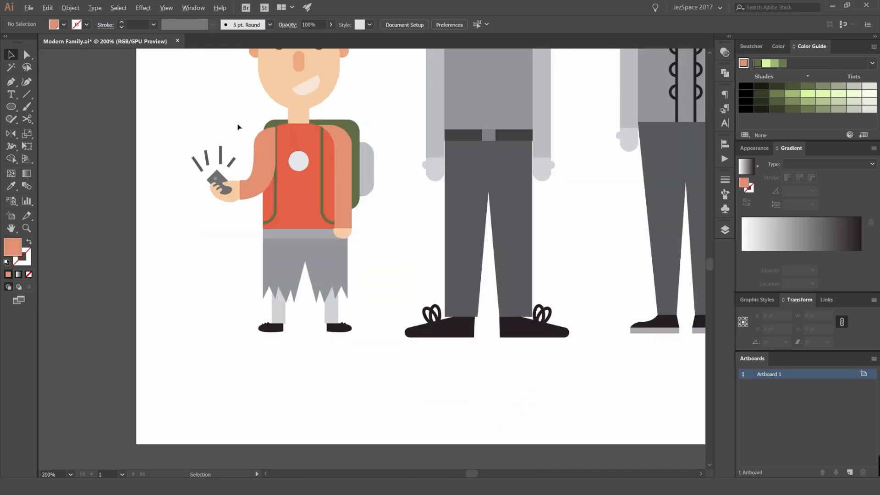
key(ctrl+z)
- Nudge the raised arm's sleeve about 5 pt away from the torso and send it to the back
scroll(277, 143, up, 6)
click(285, 147)
key(ctrl+shift+z)
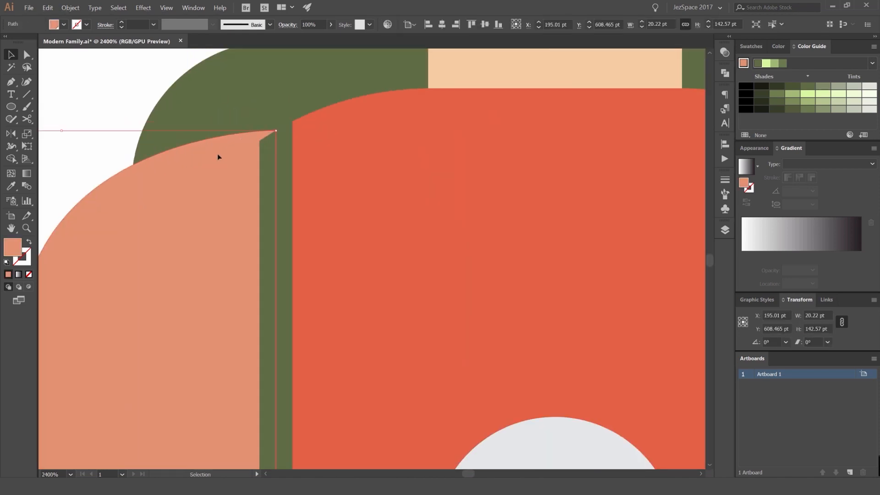
scroll(217, 153, down, 4)
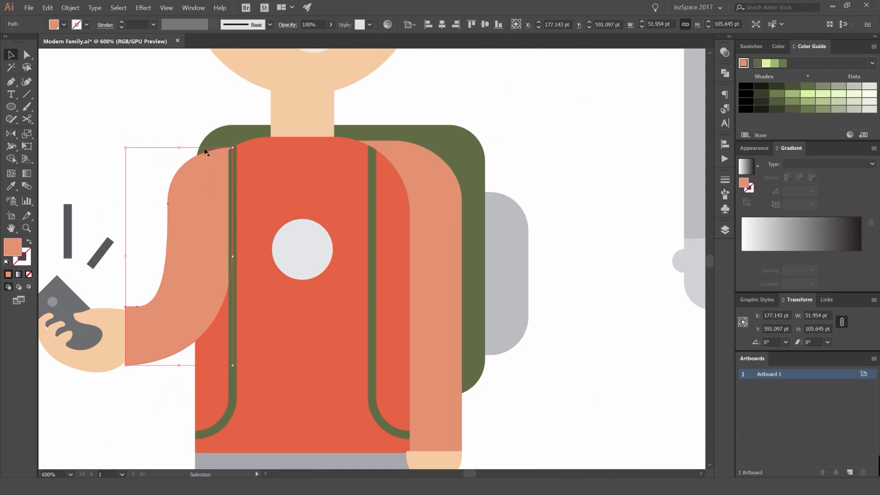
key(Left)
key(Left)
key(Left)
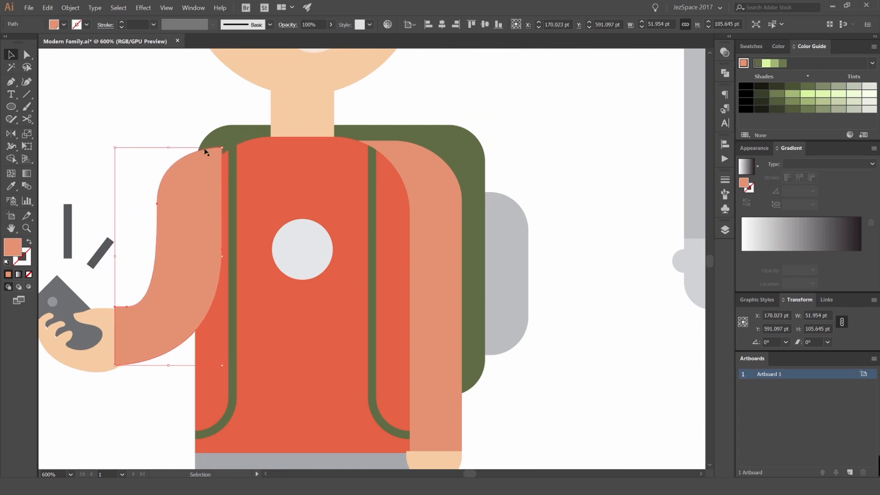
key(ctrl+shift+bracketleft)
key(Right)
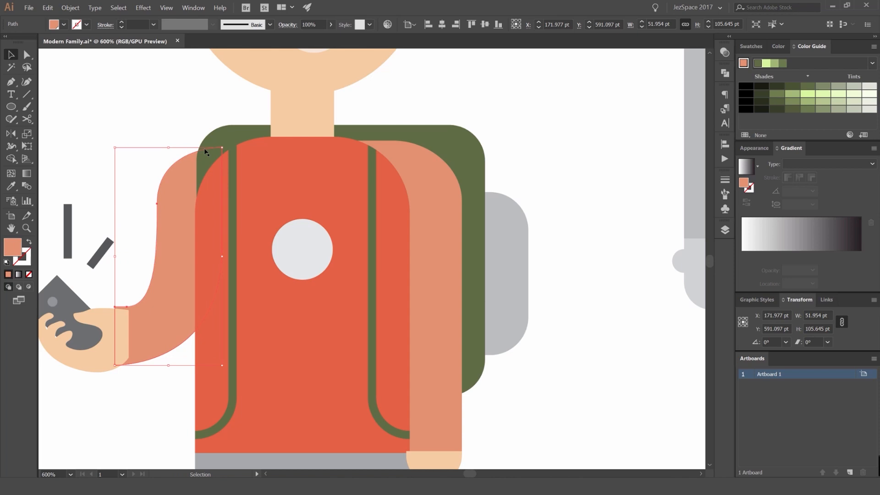
- Send the boy's raised hand to the back, followed by the phone, so the phone sits behind the hand
drag(104, 174, 267, 93)
click(278, 256)
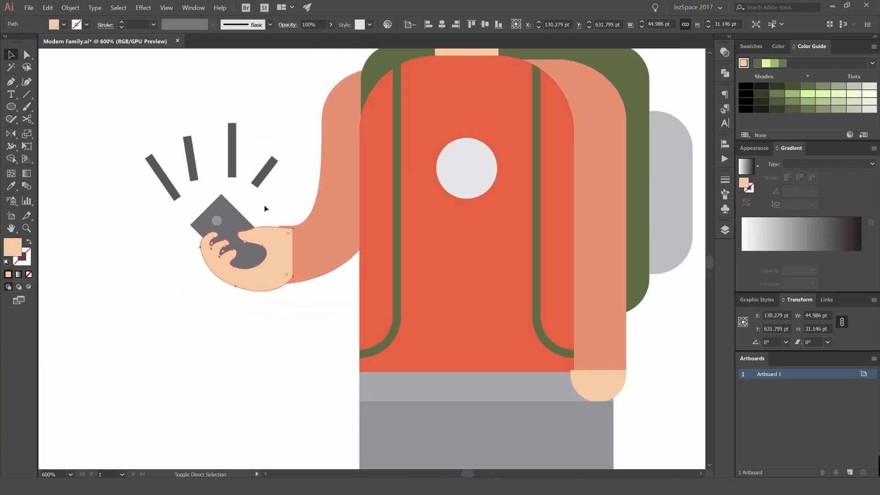
key(ctrl+shift+bracketleft)
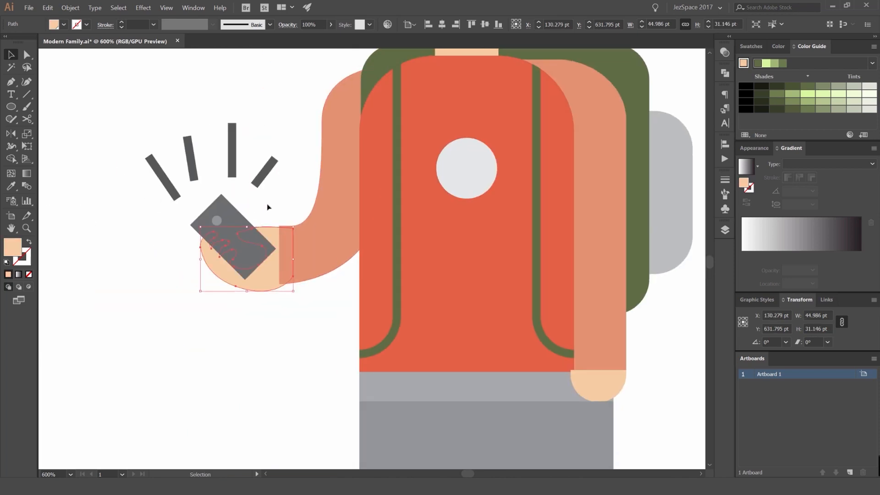
click(237, 212)
key(ctrl+shift+bracketleft)
scroll(256, 217, down, 5)
click(389, 243)
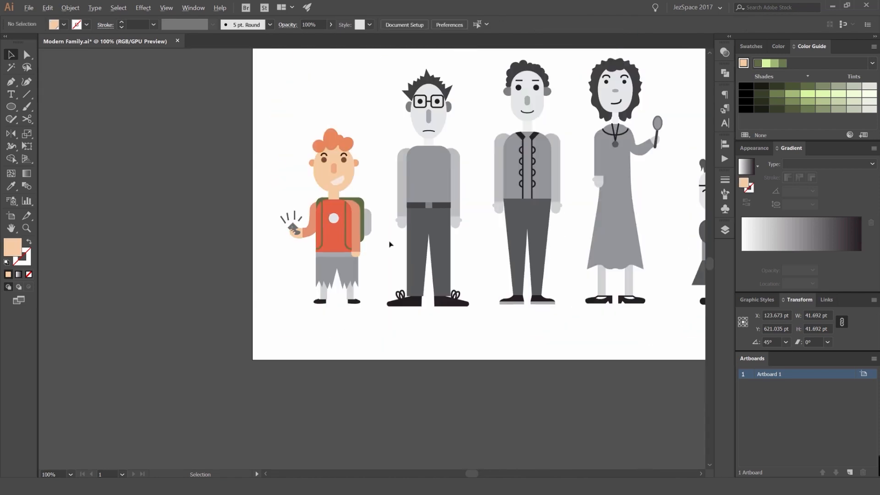
- Review the boy's colouring alongside the other characters, checking how their hands and arms are drawn
mouse_move(389, 243)
mouse_down()
mouse_move(275, 246)
mouse_move(391, 229)
mouse_up()
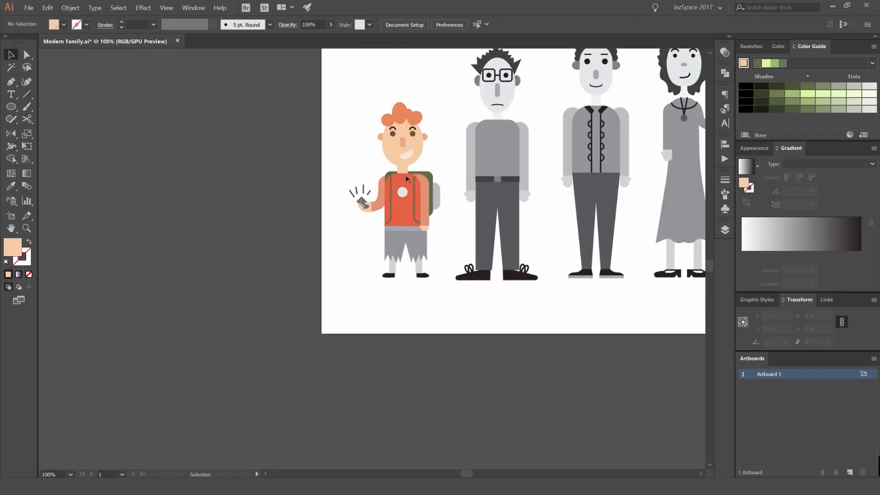
scroll(374, 205, up, 5)
scroll(338, 226, down, 4)
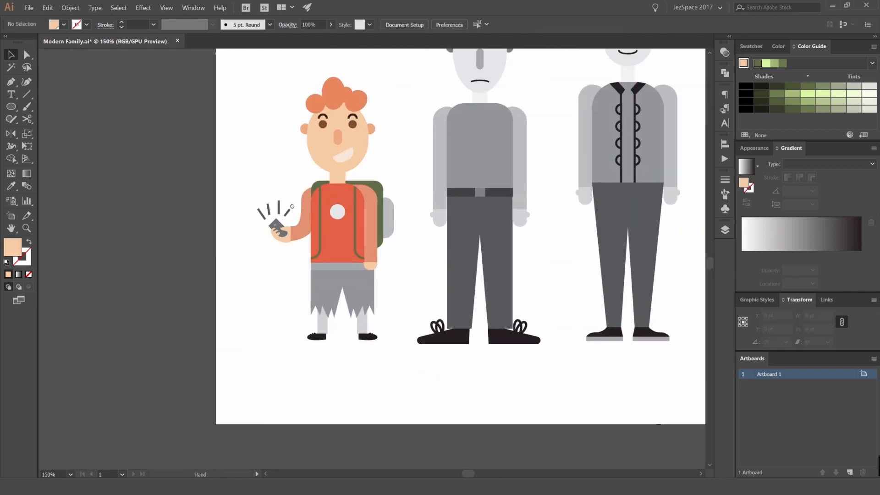
drag(533, 213, 399, 218)
scroll(395, 222, down, 2)
scroll(468, 236, up, 2)
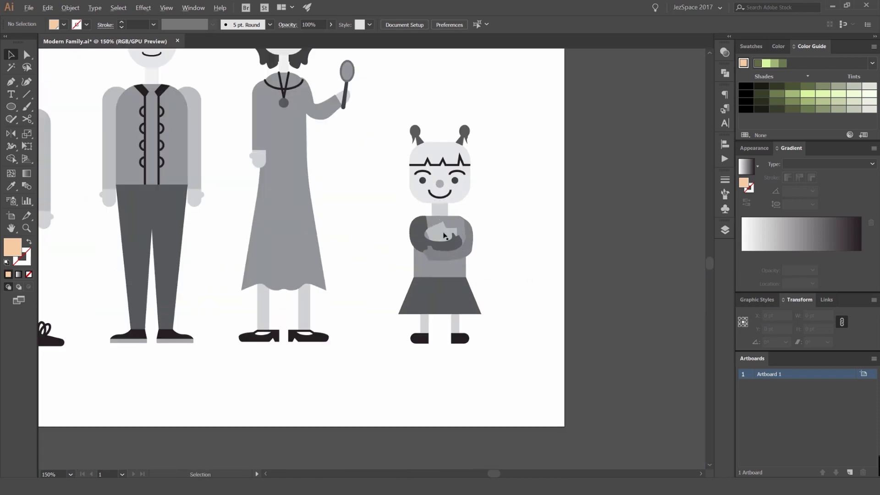
scroll(466, 234, up, 3)
scroll(453, 242, down, 3)
drag(215, 232, 646, 217)
scroll(174, 238, up, 2)
scroll(174, 239, down, 2)
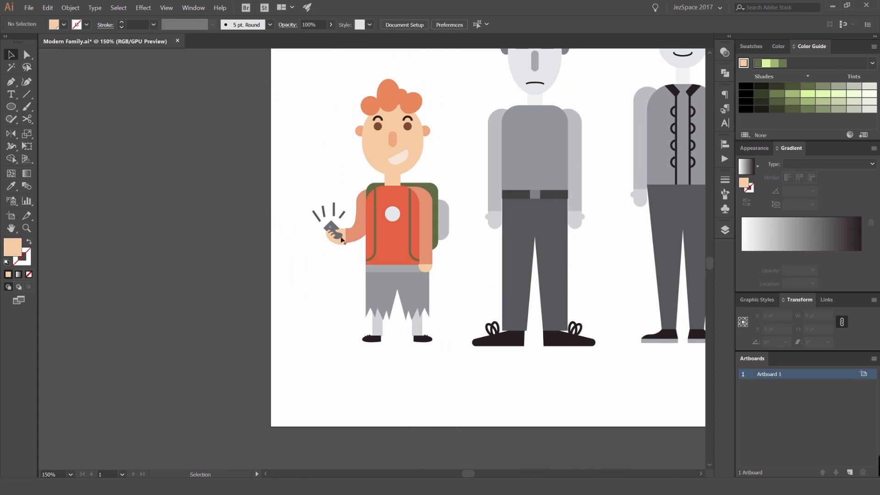
- Delete the boy's hand shape that holds the phone
scroll(339, 239, up, 4)
click(350, 214)
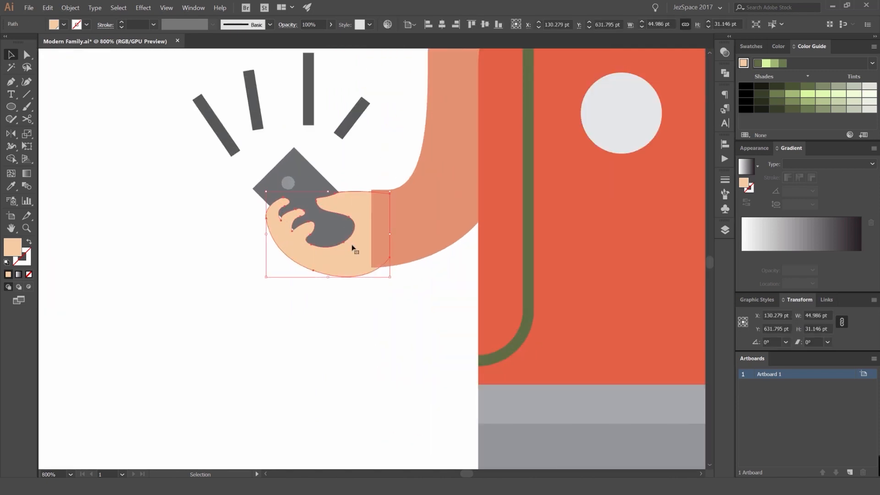
key(Delete)
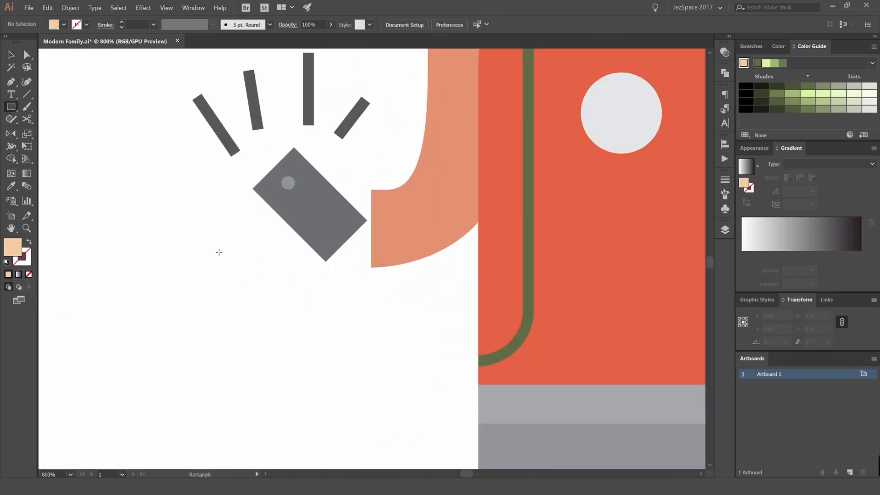
- Draw a 9 × 24 pt rectangle beside the phone, fully round its top and duplicate it into three adjoining fingers
drag(219, 252, 243, 318)
key(ctrl+equal)
key(a)
mouse_move(418, 188)
mouse_down()
mouse_move(347, 229)
mouse_move(380, 299)
mouse_up()
key(v)
click(429, 247)
drag(390, 242, 319, 238)
- Fill all three fingers with the darker light-orange skin-tone swatch
click(752, 46)
click(785, 95)
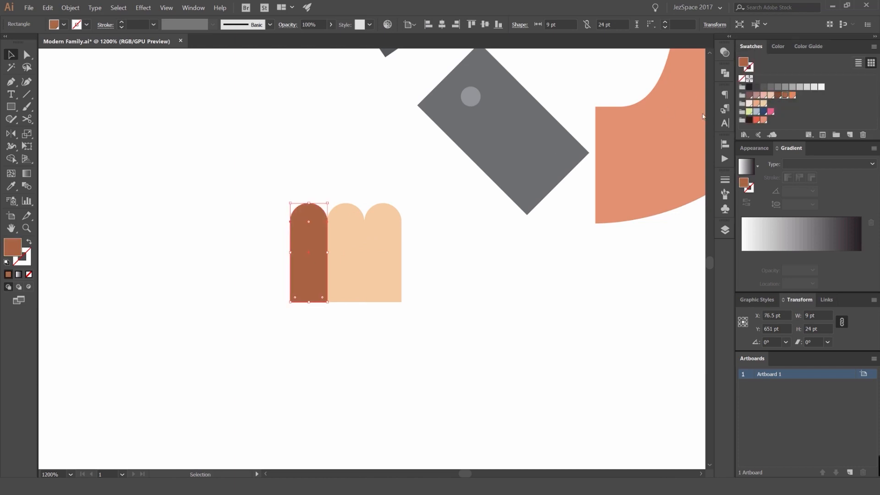
drag(488, 184, 383, 212)
key(ctrl+z)
drag(330, 219, 206, 279)
click(757, 105)
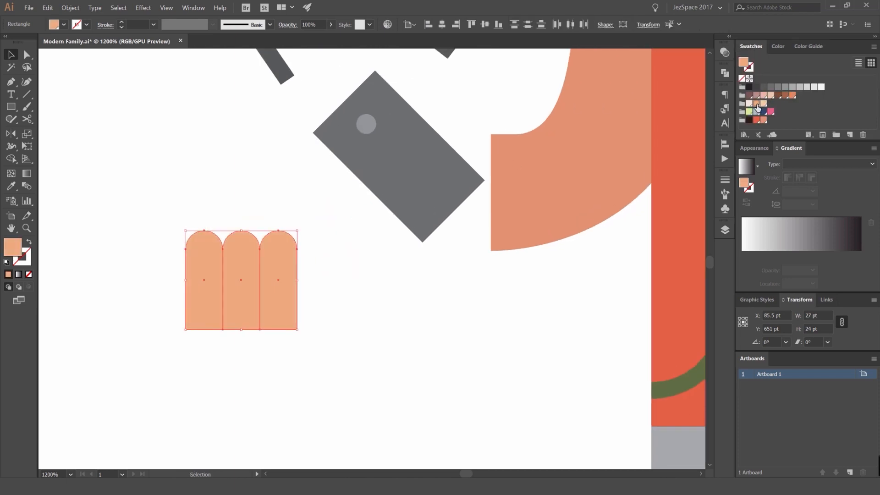
- Rotate the fingers to about 117°, shrink them to about 6.7 × 17.9 pt each and tuck them behind the phone
key(ctrl+minus)
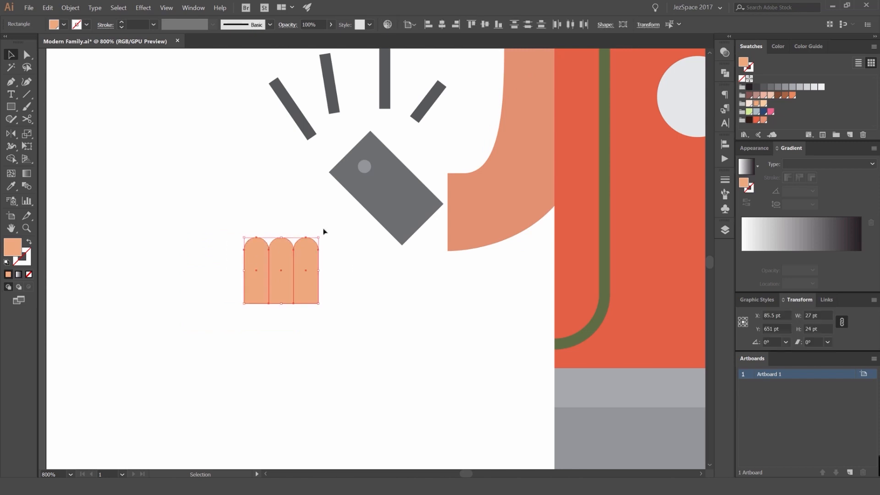
drag(321, 235, 265, 220)
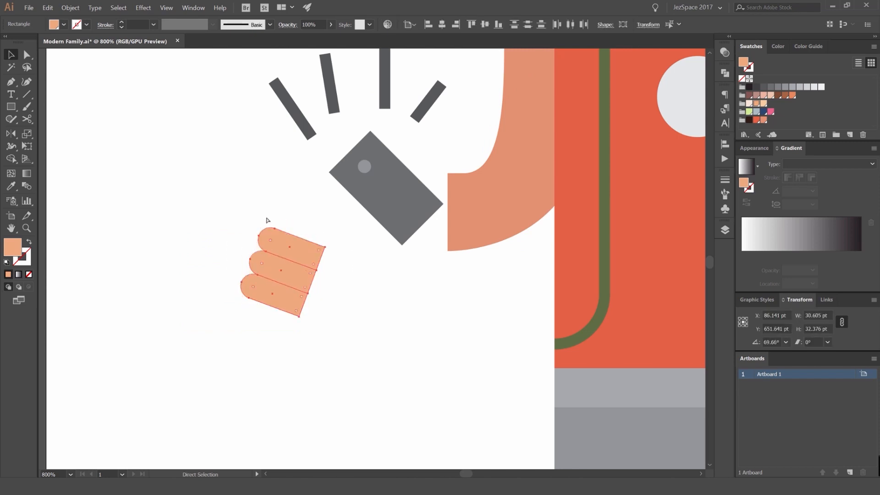
drag(306, 252, 382, 176)
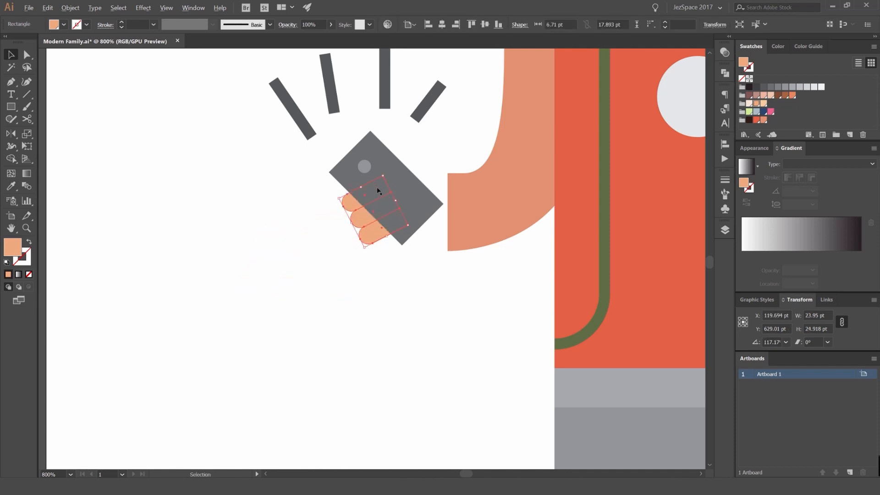
scroll(377, 190, up, 1)
drag(361, 245, 358, 243)
click(431, 282)
- Draw an 11 × 27 pt skin-toned rectangle below the phone for the thumb
drag(362, 282, 348, 386)
scroll(323, 365, down, 2)
scroll(356, 281, up, 1)
- Try fully rounding the two top corners of the 11 × 27 pt thumb rectangle
key(a)
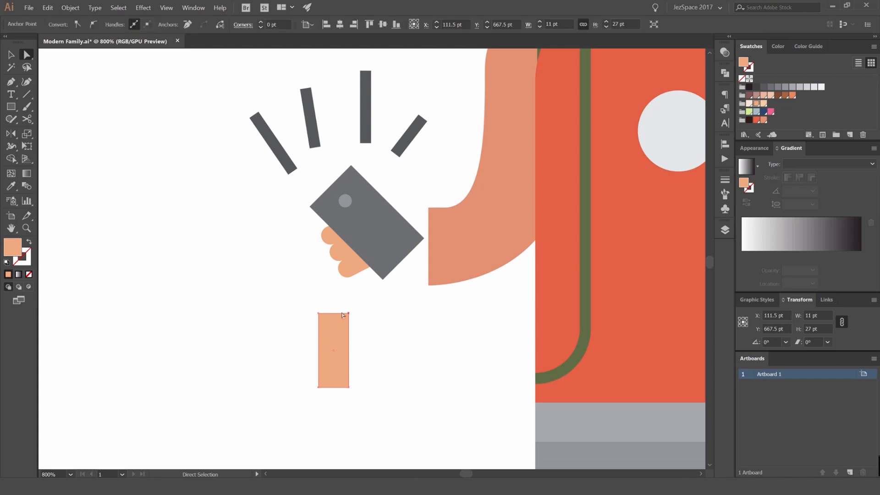
drag(358, 304, 304, 324)
scroll(334, 323, up, 2)
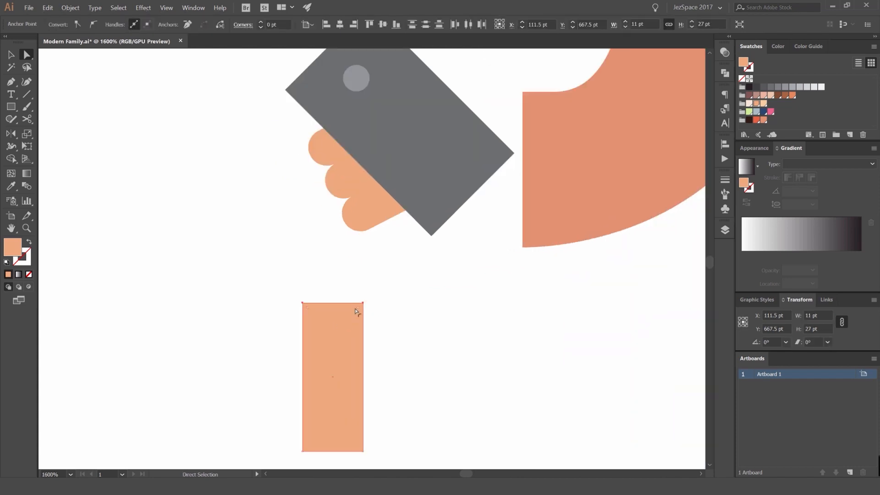
drag(357, 310, 418, 289)
click(369, 387)
key(v)
- Try placing the full-size rounded thumb over the phone, rotated to about 54°
scroll(368, 387, down, 2)
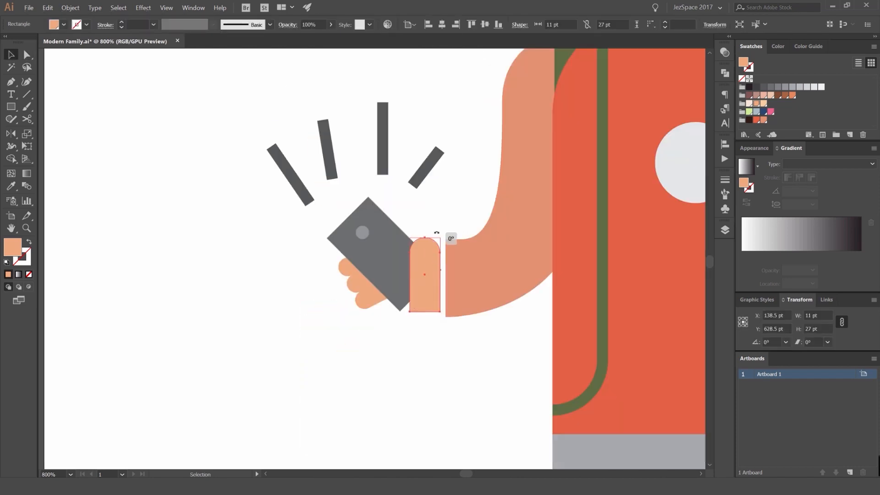
drag(448, 235, 413, 238)
scroll(422, 252, up, 2)
drag(421, 270, 414, 256)
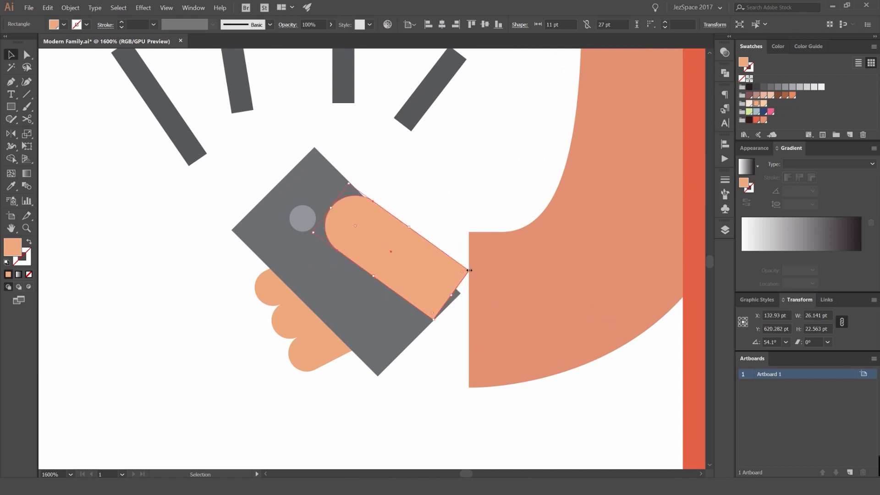
drag(469, 271, 442, 266)
key(ctrl+z)
- Undo the thumb's resizing, placement, rotation and corner rounding
drag(358, 184, 399, 229)
key(ctrl+z)
key(ctrl+z)
key(ctrl+z)
key(ctrl+z)
drag(332, 438, 355, 264)
key(ctrl+z)
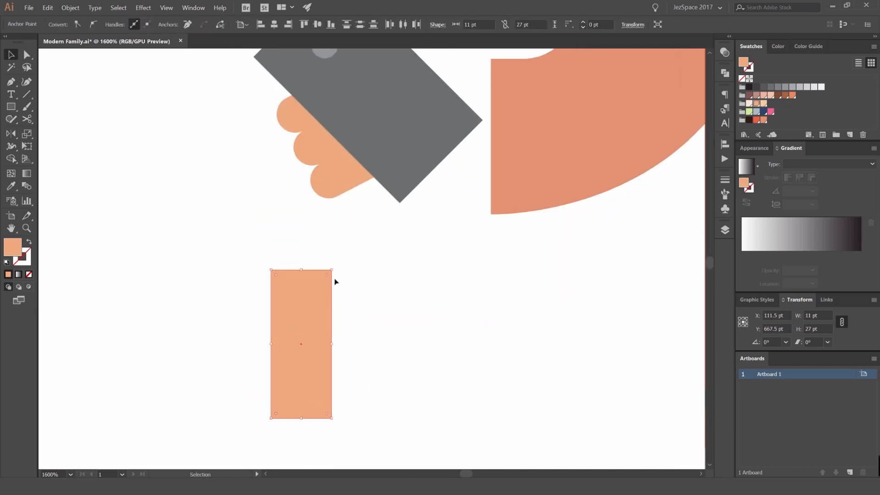
key(ctrl+z)
- Scale the plain thumb rectangle down to about 6.9 × 17 pt and place it over the phone's edge nearest the sleeve
drag(311, 323, 320, 297)
drag(329, 343, 419, 141)
click(378, 352)
key(ctrl+z)
scroll(377, 352, down, 1)
drag(328, 343, 432, 246)
scroll(444, 141, up, 1)
- Fully round the two top corners of the smaller thumb rectangle
key(a)
key(ctrl+z)
click(434, 131)
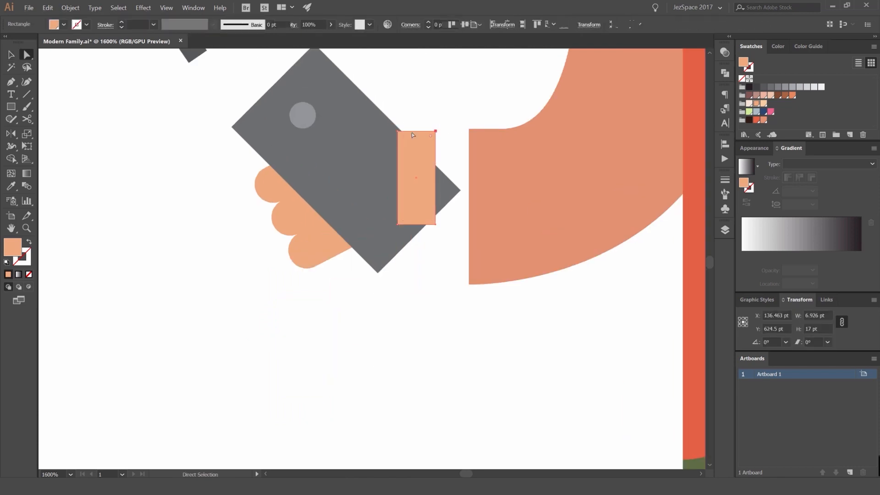
shift+click(398, 131)
drag(402, 136, 410, 215)
key(v)
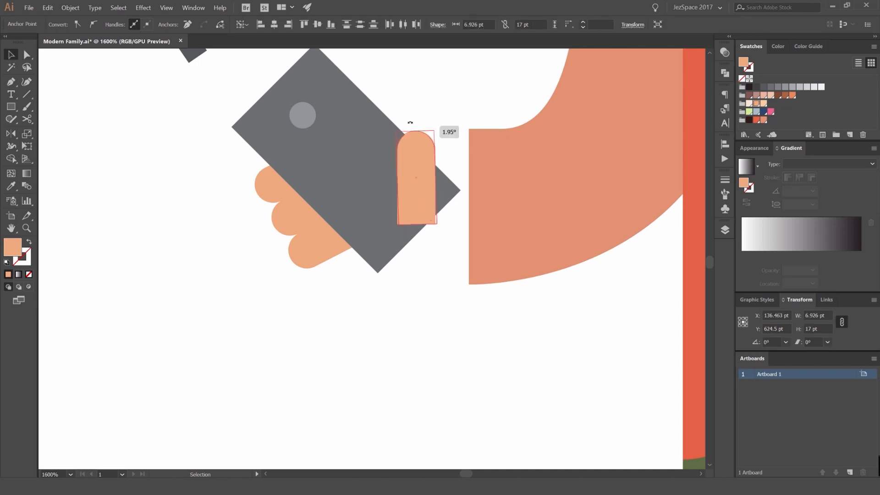
- Rotate the rounded thumb to 60° and place it across the phone's edge nearest the sleeve
mouse_move(436, 133)
mouse_down()
mouse_move(399, 153)
mouse_move(428, 145)
mouse_up()
click(438, 124)
drag(439, 151, 422, 170)
- Draw a 23 × 20 pt palm rectangle below the phone and fully round two adjacent corners
key(m)
drag(320, 343, 447, 452)
key(a)
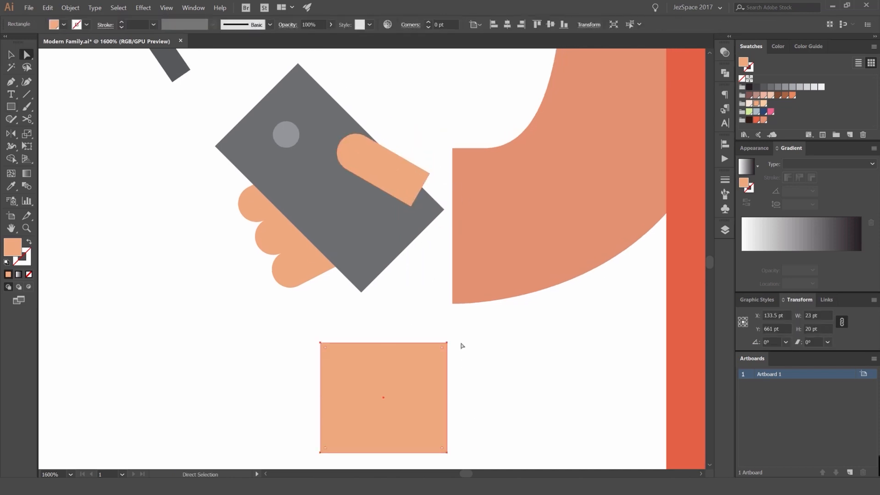
drag(461, 340, 349, 457)
- Rotate the palm to about 82°, place it between the phone and the sleeve, and shift the thumb to join it
key(v)
drag(430, 421, 462, 210)
drag(486, 133, 376, 125)
drag(445, 192, 444, 229)
click(388, 125)
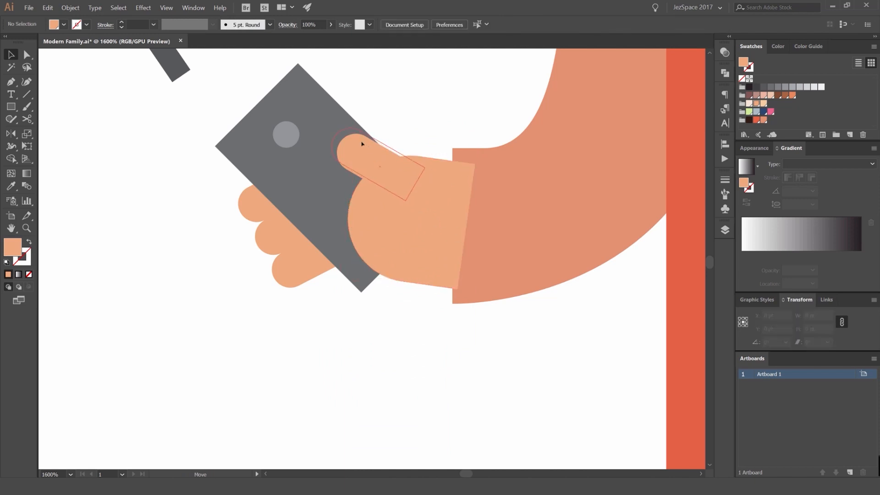
drag(362, 143, 351, 134)
click(417, 117)
- Fill the palm and thumb with the light peach skin-tone swatch
click(287, 251)
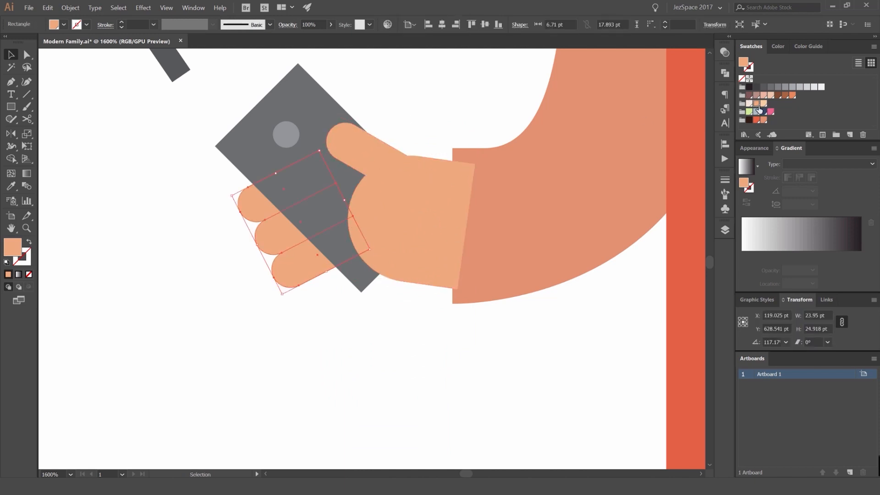
click(418, 168)
shift+click(383, 151)
click(760, 105)
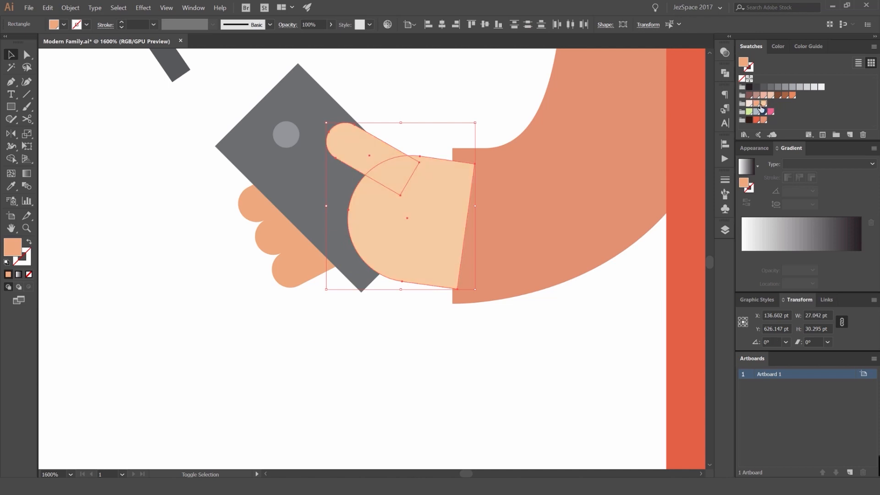
click(483, 83)
- Move the phone slightly upward relative to the hand
scroll(351, 132, down, 3)
scroll(328, 141, up, 3)
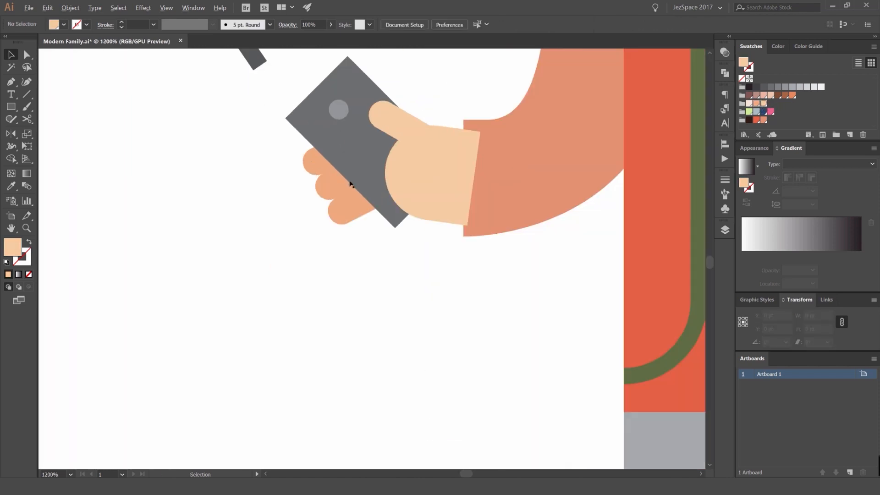
click(371, 172)
drag(373, 171, 376, 151)
- Rotate the three fingers to about 93° and reposition them behind the phone
click(357, 186)
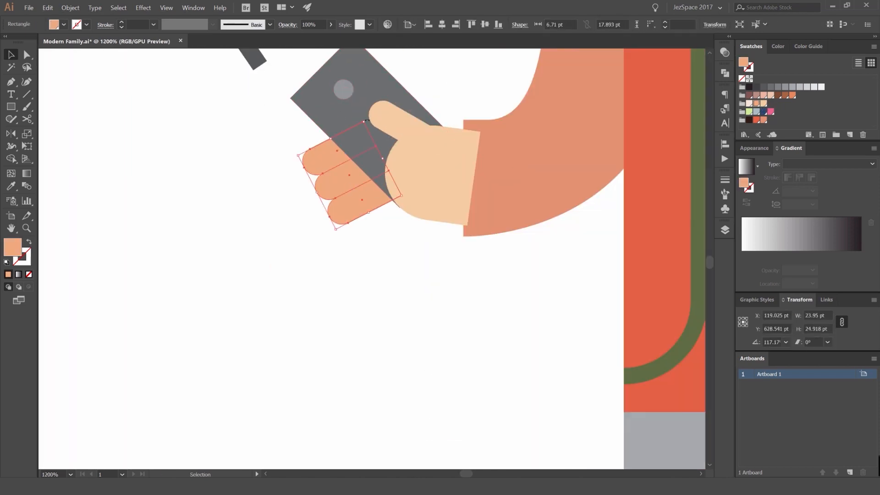
drag(365, 121, 393, 123)
drag(382, 162, 379, 168)
click(472, 84)
- Move the thumb 7 pt toward the sleeve and rotate it more upright on the palm
scroll(447, 92, down, 6)
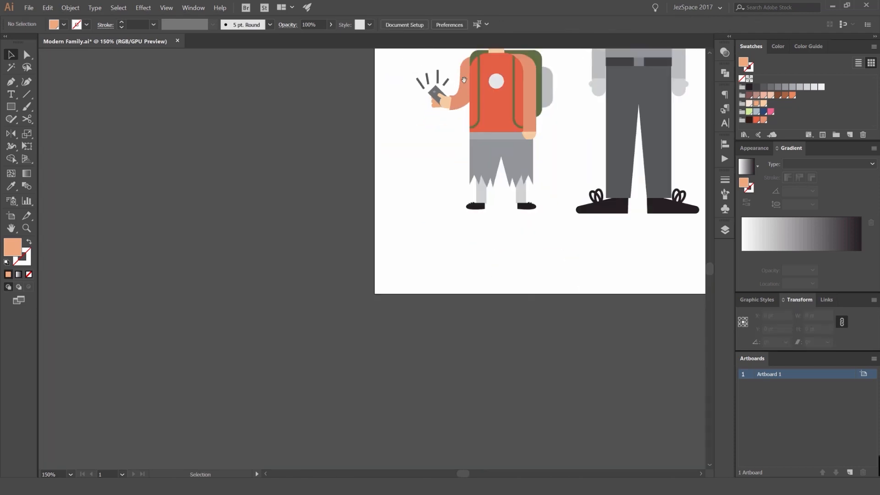
drag(464, 80, 416, 136)
scroll(416, 148, up, 7)
click(432, 156)
key(ctrl+z)
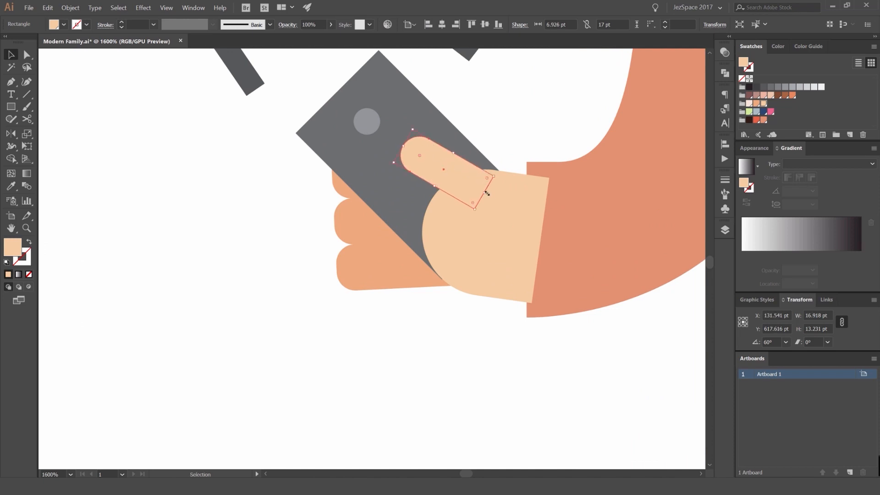
drag(495, 178, 501, 178)
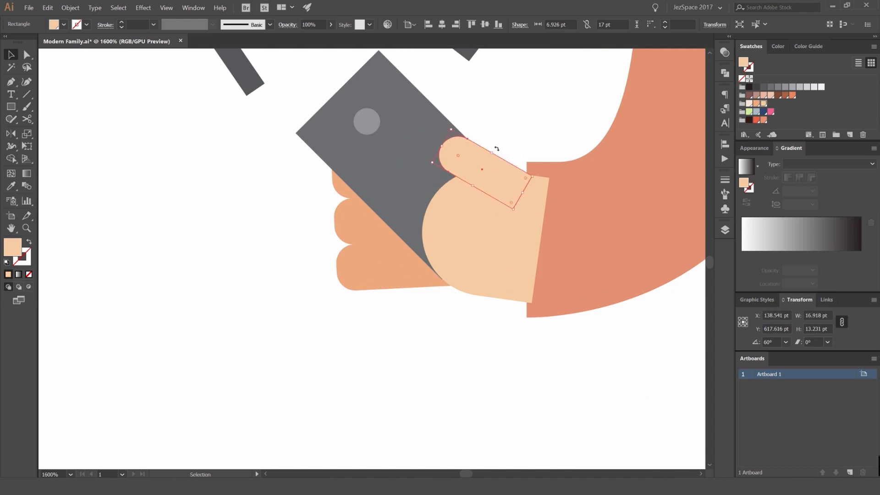
drag(496, 149, 526, 147)
click(495, 125)
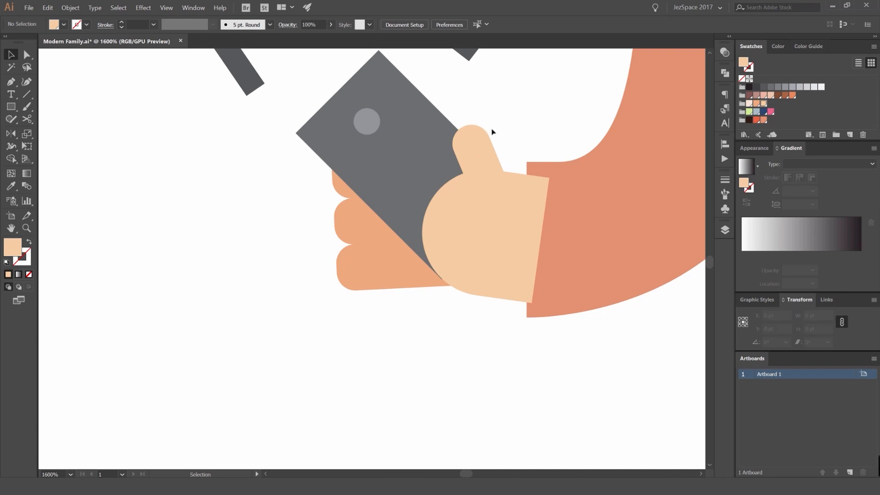
- Scale the three fingers down to about 18.8 × 21 pt behind the phone
drag(375, 243, 377, 249)
drag(457, 149, 446, 166)
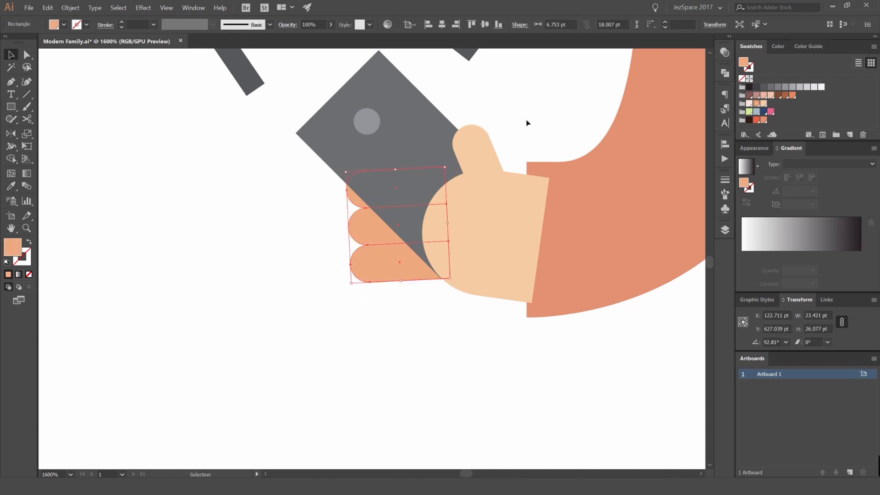
click(527, 122)
- Try shifting the three fingers lower behind the phone
drag(386, 245, 390, 265)
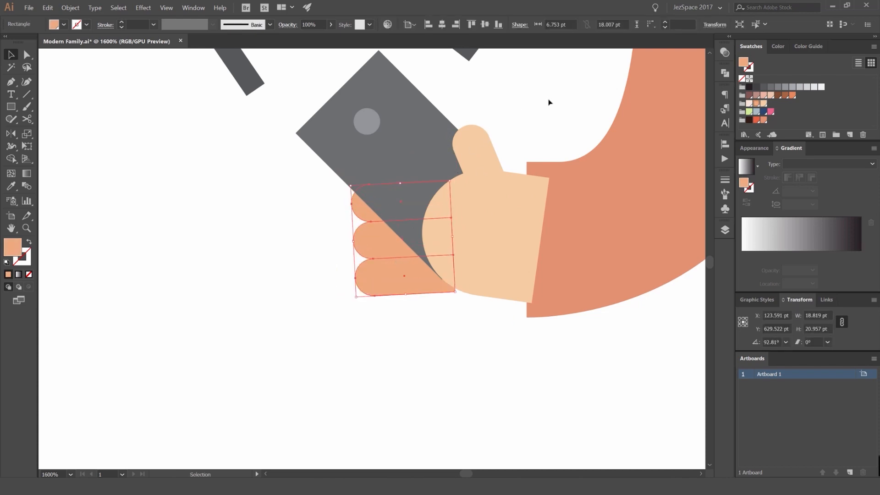
click(548, 101)
key(ctrl+z)
- Bring the three fingers to the front, rotate them to about 314° and lay them across the phone from its lower edge
scroll(475, 144, down, 3)
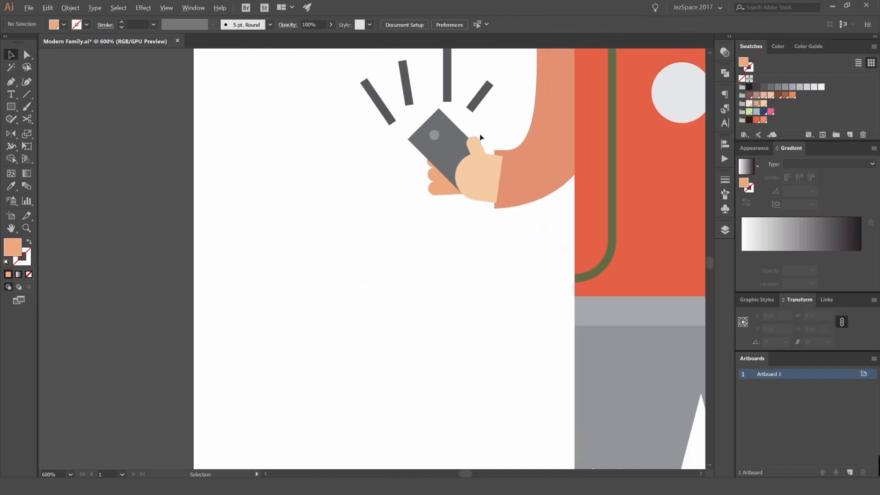
scroll(480, 136, up, 3)
click(402, 196)
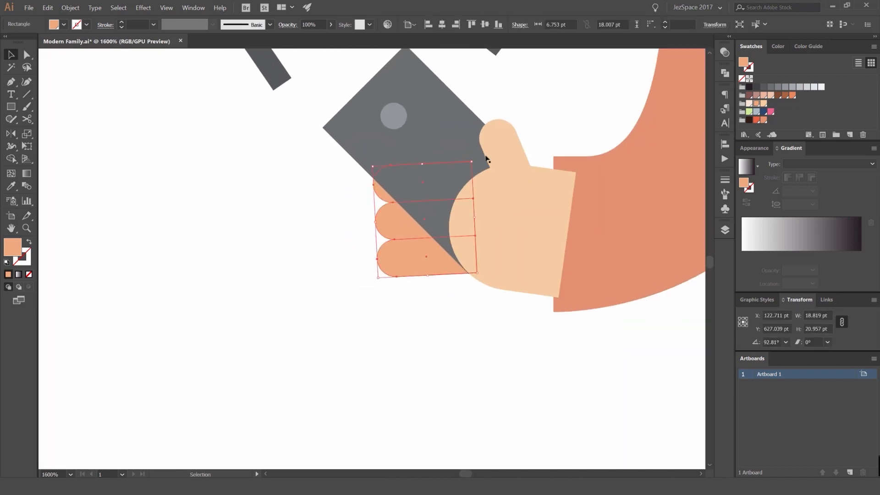
key(ctrl+shift+bracketright)
drag(476, 156, 430, 297)
drag(427, 252, 454, 189)
key(ctrl+shift+a)
- Remove the thin sliver along the phone's lower edge at the base of the fingers with the Shape Builder
scroll(417, 151, up, 2)
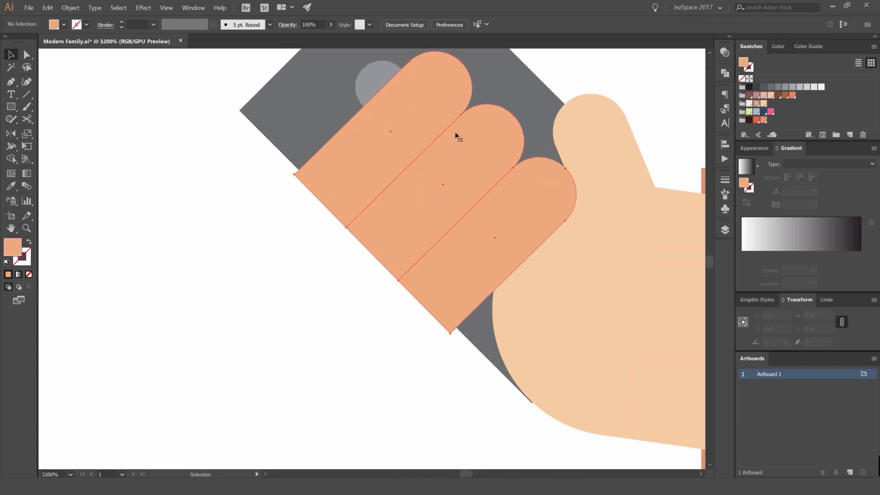
click(457, 133)
scroll(342, 186, up, 2)
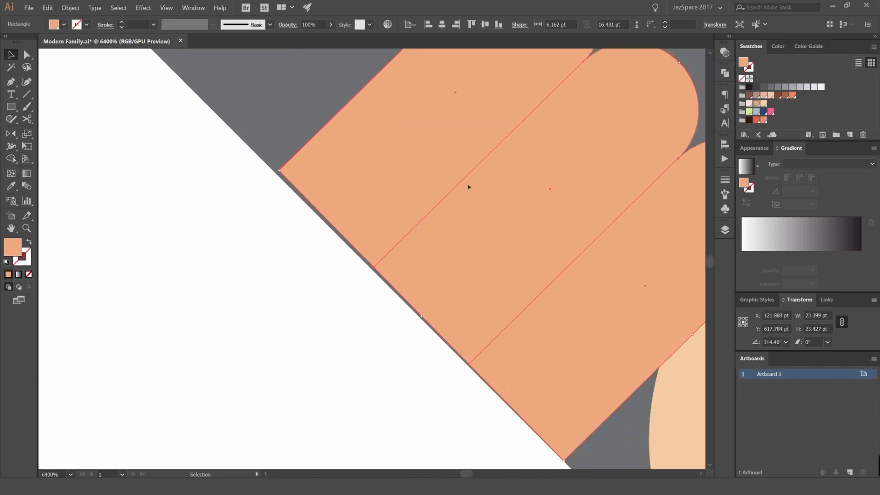
scroll(394, 192, down, 3)
click(387, 204)
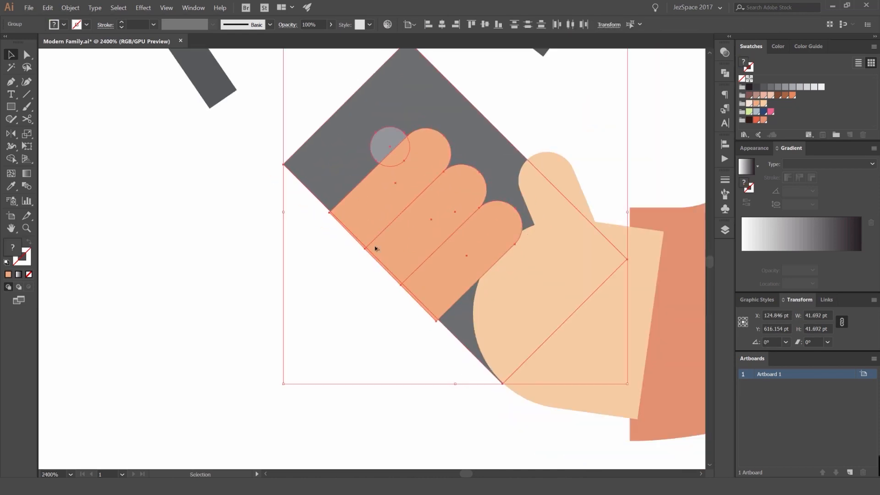
scroll(375, 248, up, 3)
key(shift+m)
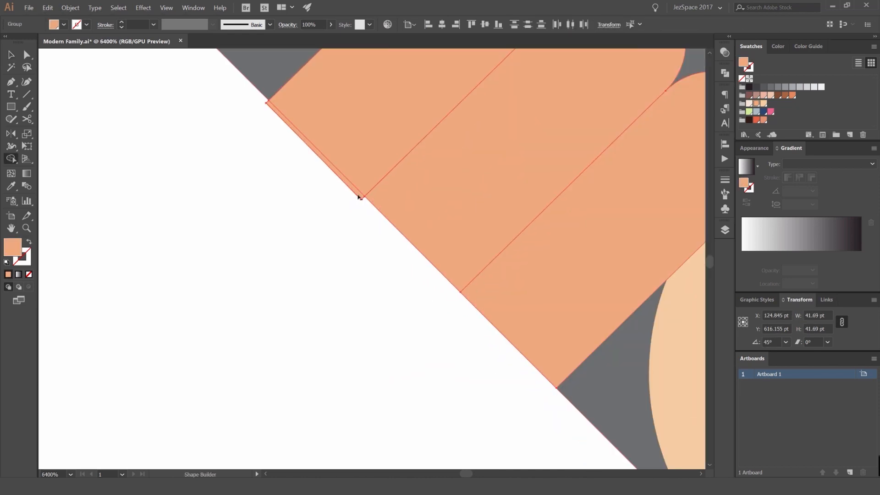
alt+click(358, 196)
key(v)
click(351, 243)
scroll(332, 248, down, 6)
scroll(352, 231, up, 3)
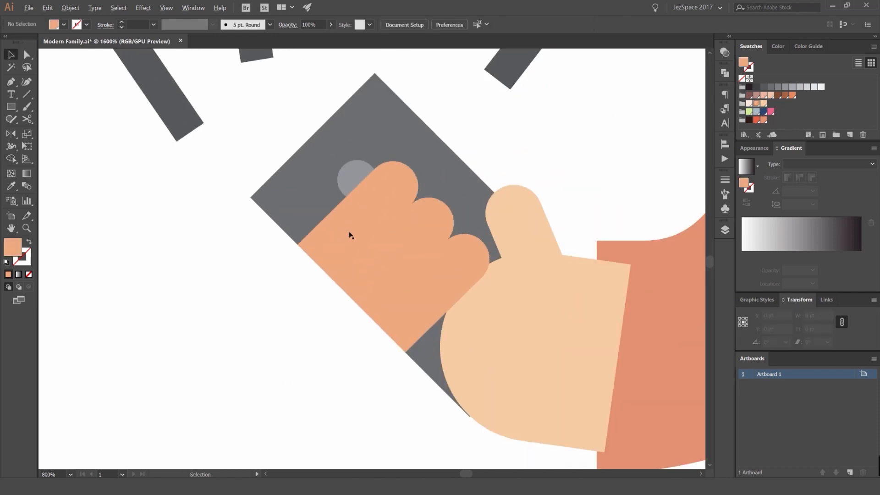
- Try scaling the whole finger group down over the phone
click(351, 235)
drag(490, 162, 447, 202)
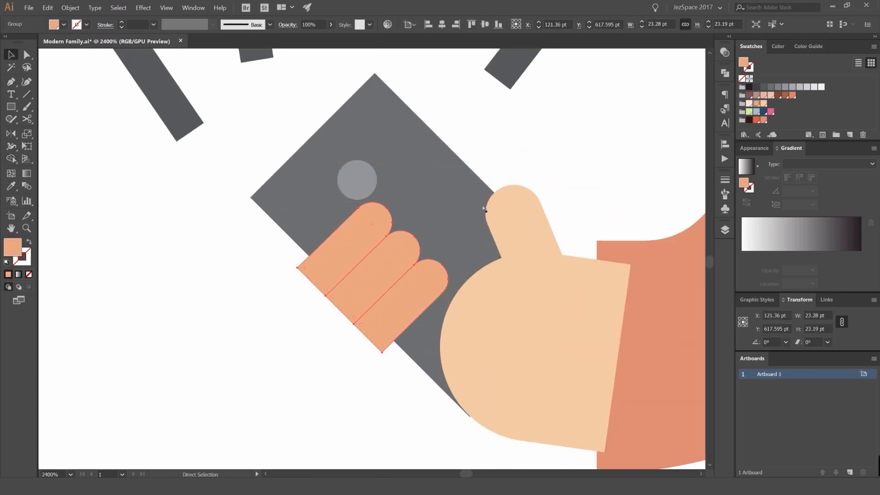
key(ctrl+z)
- Isolate the finger group and scale its three finger shapes down to about 16.3 × 16.2 pt
key(a)
key(v)
double_click(468, 255)
click(438, 215)
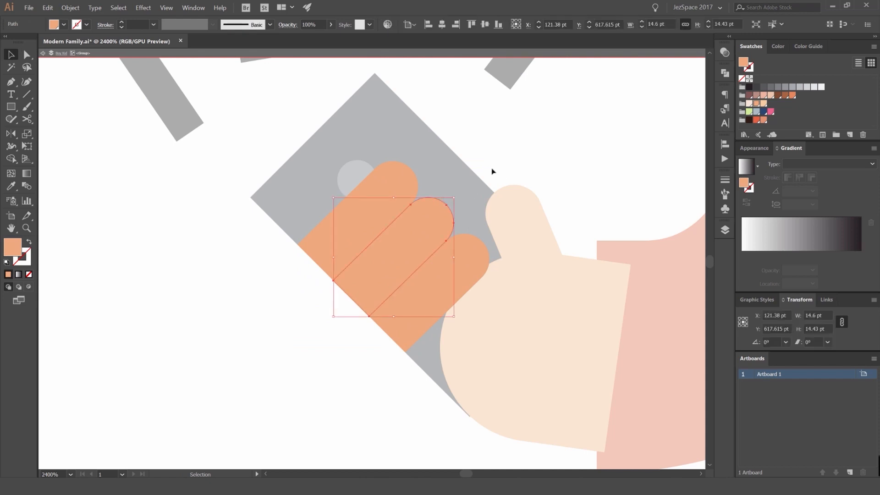
shift+click(401, 192)
shift+click(467, 249)
drag(490, 161, 432, 165)
key(Escape)
- Align the base of the smaller fingers flush with the phone's lower edge
scroll(346, 345, up, 2)
drag(386, 334, 413, 289)
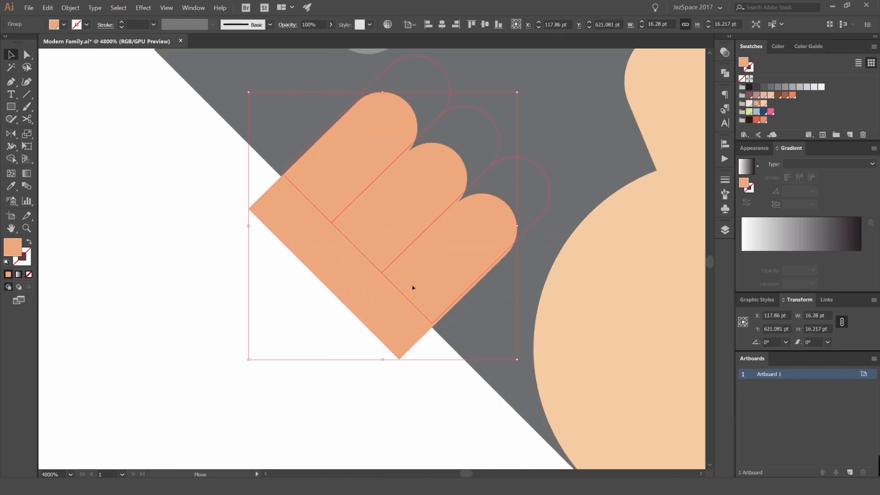
scroll(265, 173, up, 7)
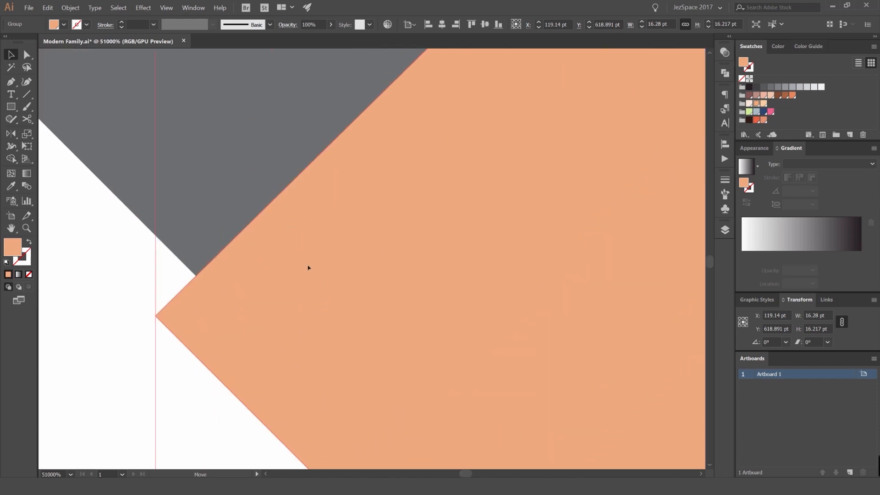
drag(308, 268, 277, 200)
drag(72, 401, 166, 241)
drag(373, 157, 374, 165)
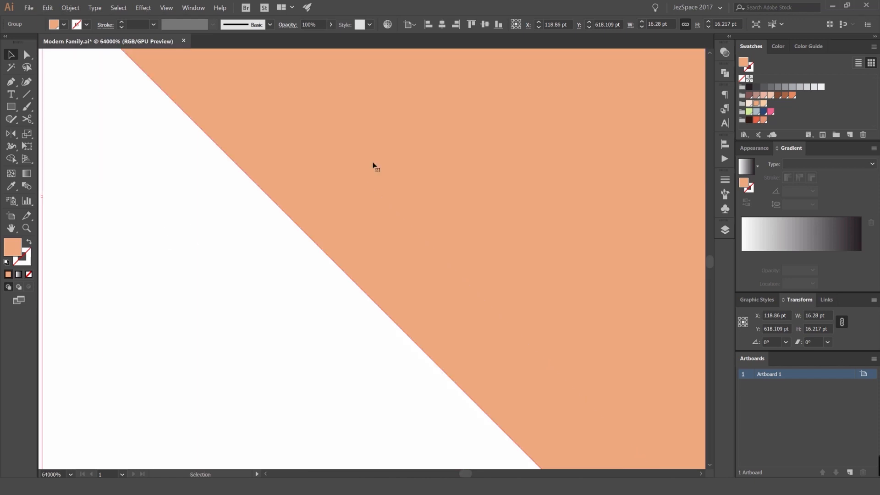
key(ctrl+z)
scroll(247, 254, down, 7)
click(238, 258)
scroll(179, 242, down, 3)
drag(124, 231, 250, 237)
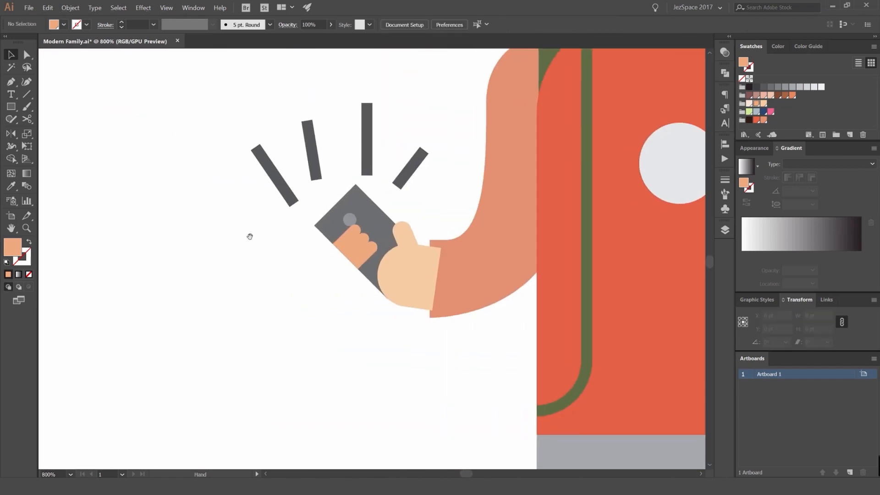
- Undo the scaling and repositioning of the fingers and leave the group's isolation
scroll(367, 252, up, 5)
click(415, 238)
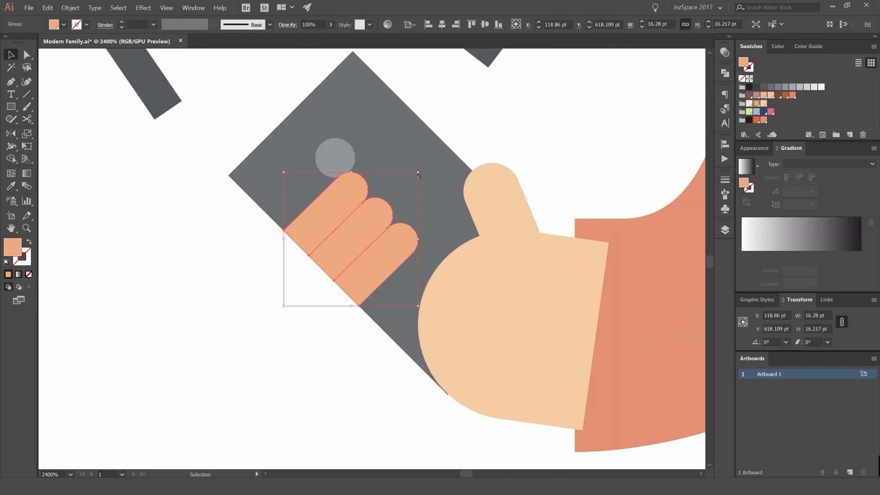
key(ctrl+z)
key(ctrl+z)
key(ctrl+z)
key(ctrl+z)
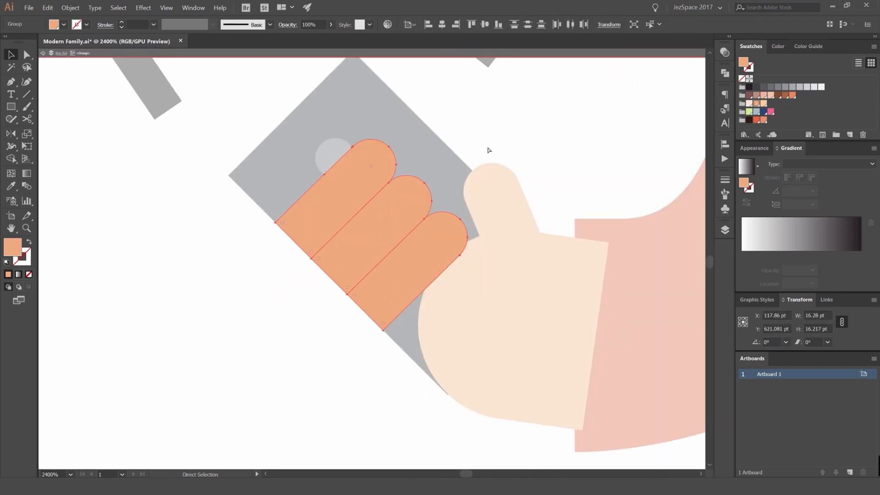
key(Escape)
click(476, 167)
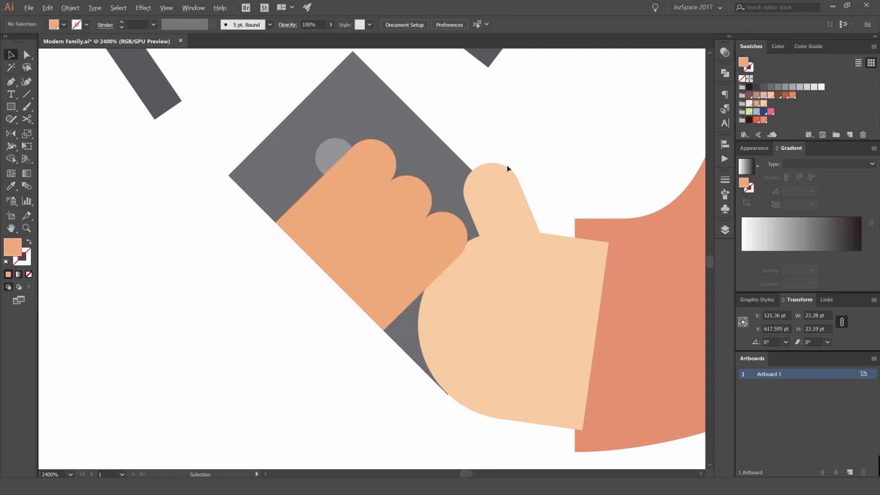
- Bring the palm in front of the three fingers and tuck the fingers behind it
scroll(506, 165, down, 4)
click(512, 196)
click(535, 144)
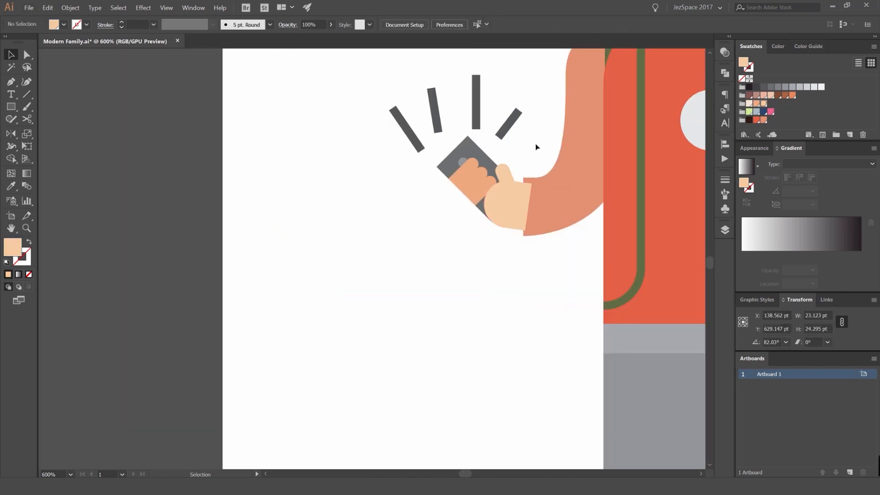
scroll(431, 178, down, 2)
scroll(425, 185, up, 3)
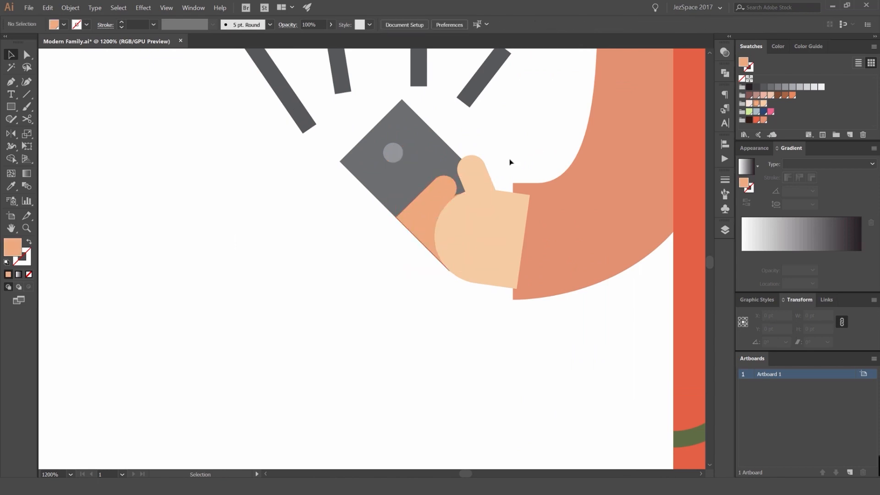
- Move the phone closer to the palm and thumb
scroll(511, 162, down, 4)
scroll(458, 156, up, 3)
click(468, 154)
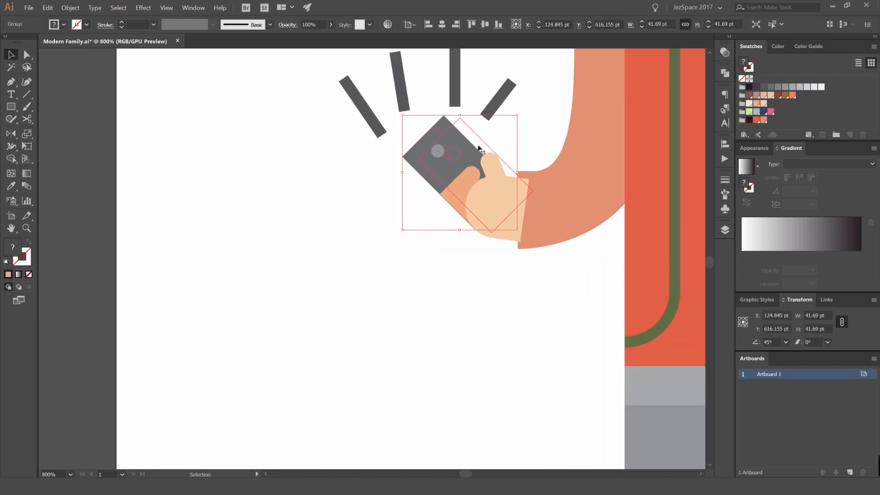
click(510, 134)
- Shift the finger group up beside the palm, toward the phone's edge
scroll(460, 170, up, 2)
click(436, 194)
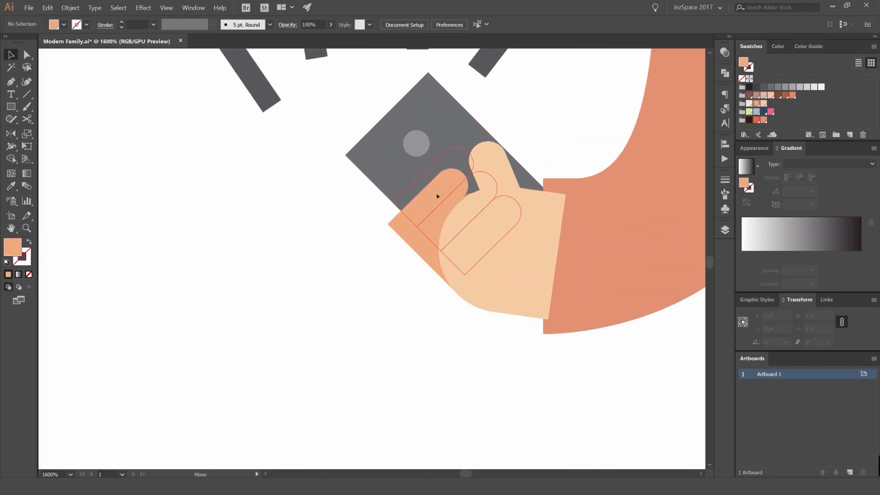
click(551, 132)
- Shift the thumb up and toward the sleeve, and adjust its rotation slightly
drag(506, 168, 536, 149)
drag(576, 98, 517, 137)
click(556, 123)
scroll(559, 126, down, 6)
drag(575, 119, 492, 167)
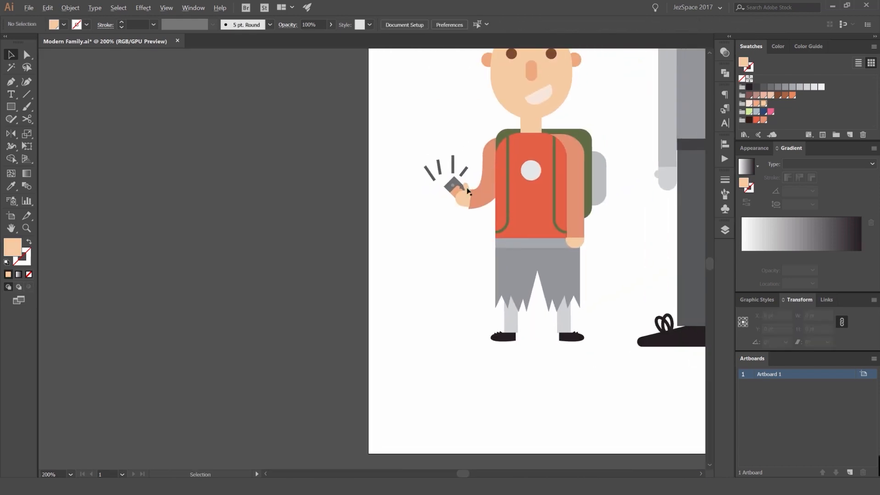
- Delete the finger group from the boy's phone-holding hand
scroll(468, 191, up, 6)
click(398, 182)
key(Delete)
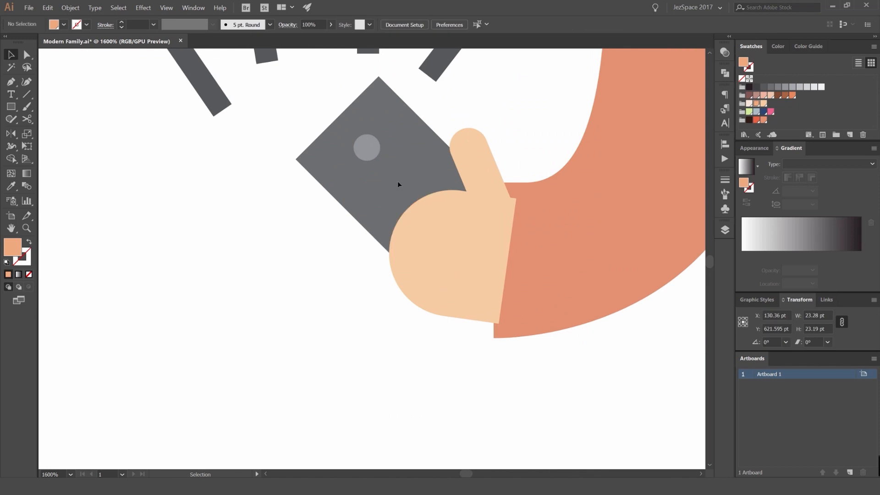
scroll(446, 133, down, 6)
scroll(460, 122, down, 1)
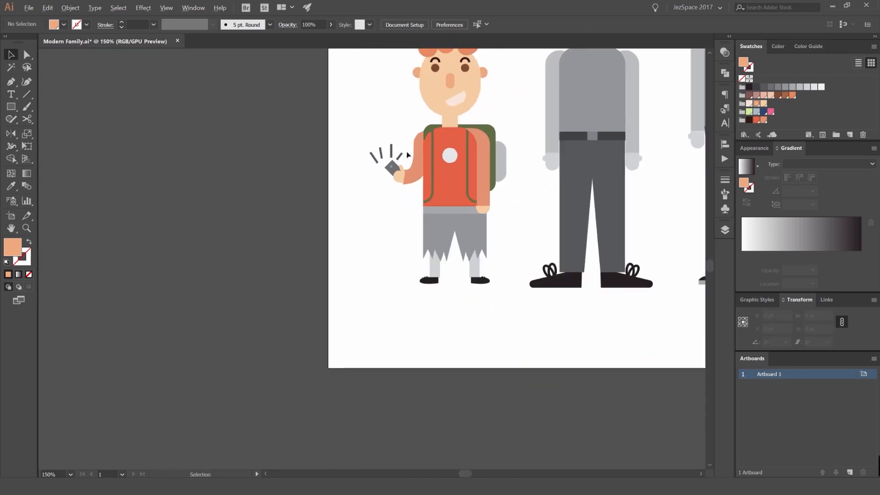
- Move the phone farther out of the palm toward the ray lines and nudge it slightly back to fine-tune its position
scroll(410, 136, up, 6)
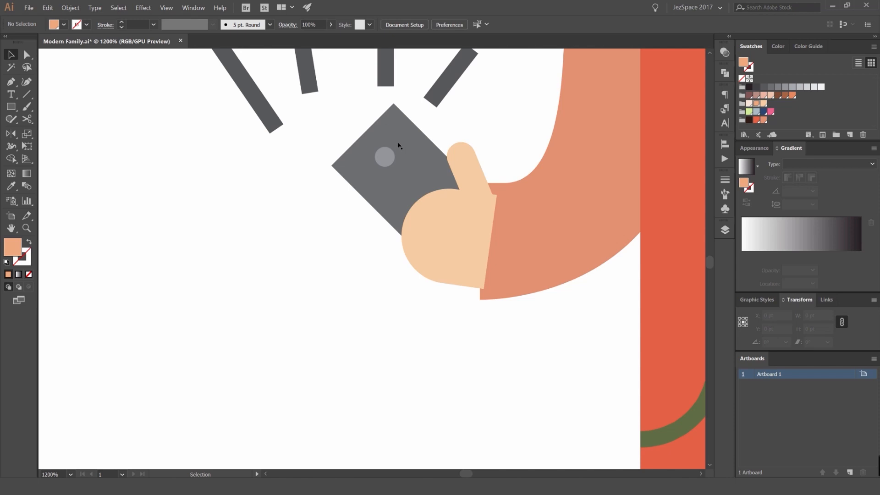
click(405, 144)
drag(416, 161, 400, 143)
click(489, 120)
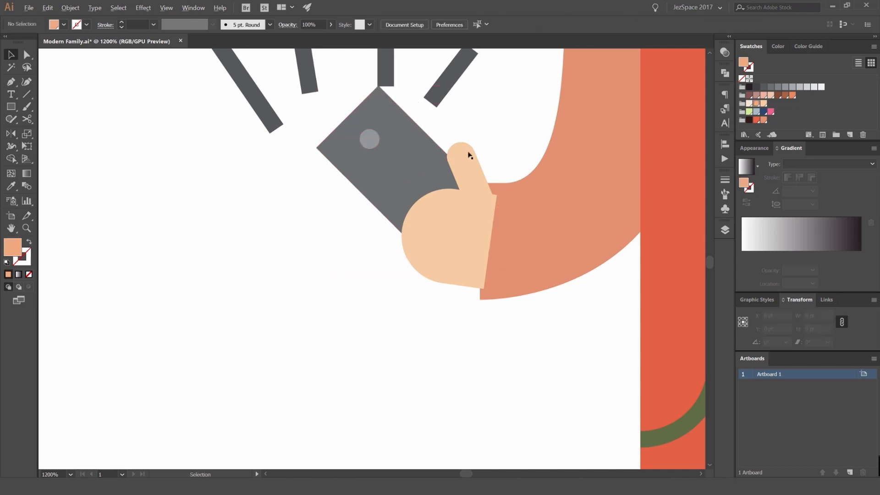
scroll(467, 154, down, 5)
scroll(467, 153, up, 4)
drag(424, 209, 426, 215)
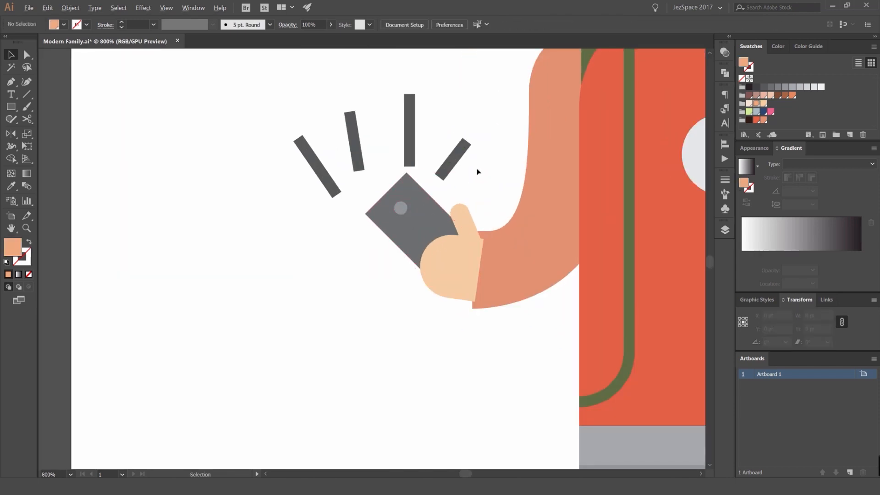
- Move the four ray lines slightly farther above the phone and colour their strokes orange-red
drag(478, 122, 410, 81)
key(shift+w)
key(ctrl+z)
key(v)
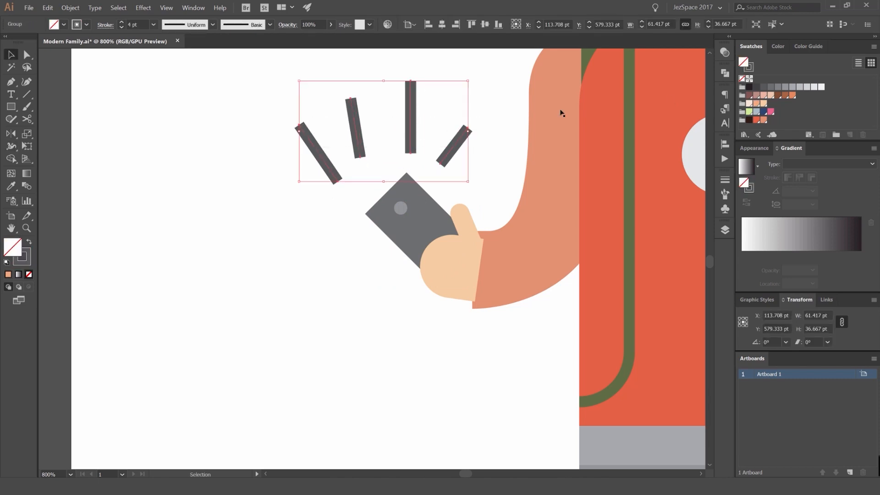
click(756, 120)
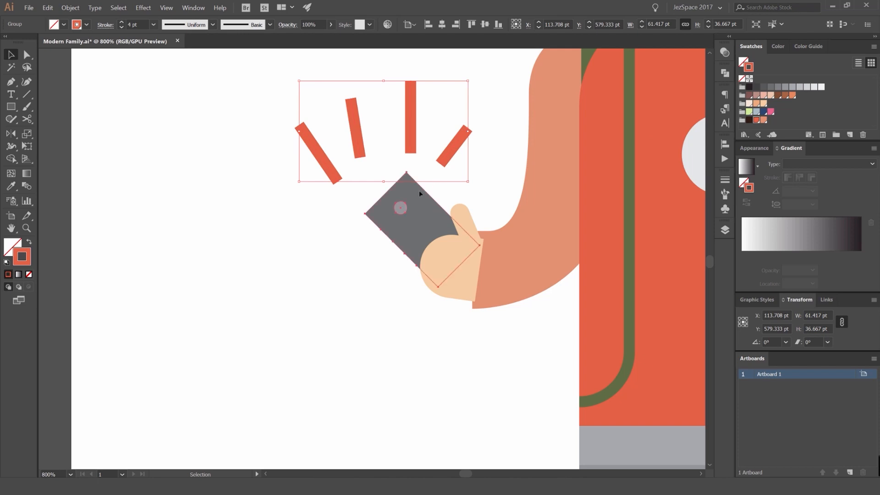
- Give the phone body a dark brown fill with no stroke
click(419, 193)
click(442, 199)
key(a)
click(429, 201)
click(749, 120)
click(504, 172)
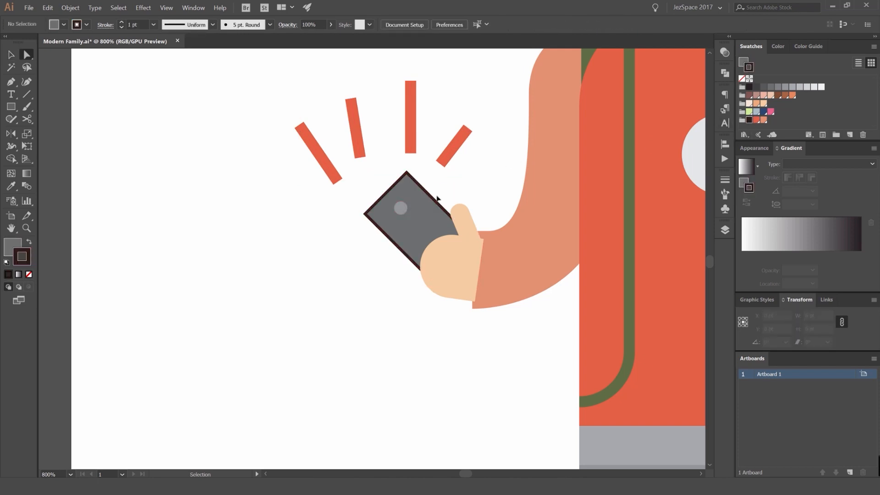
click(438, 202)
click(748, 120)
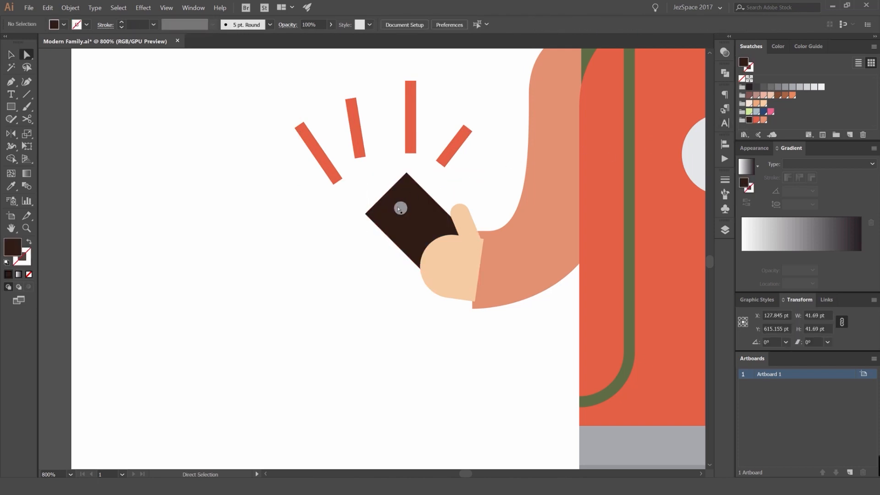
- Recolour the phone's camera circle, trying salmon and settling on the pale cream skin swatch
click(401, 208)
click(465, 191)
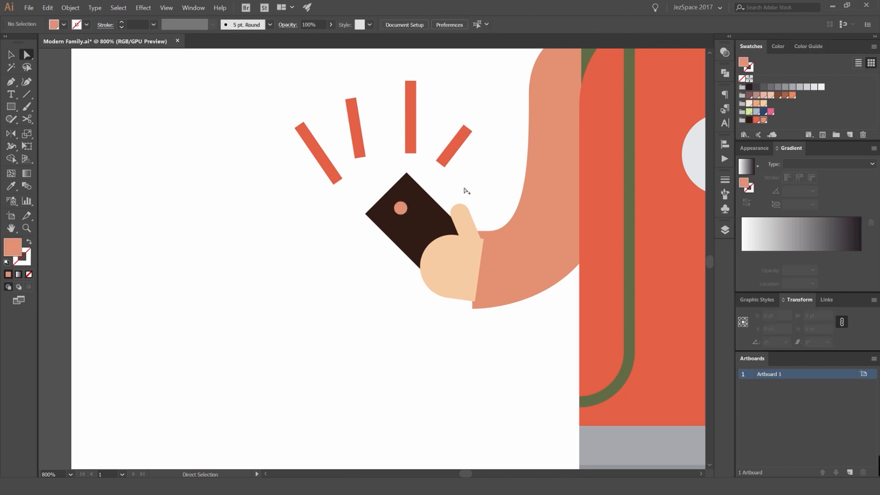
scroll(465, 191, down, 3)
click(749, 104)
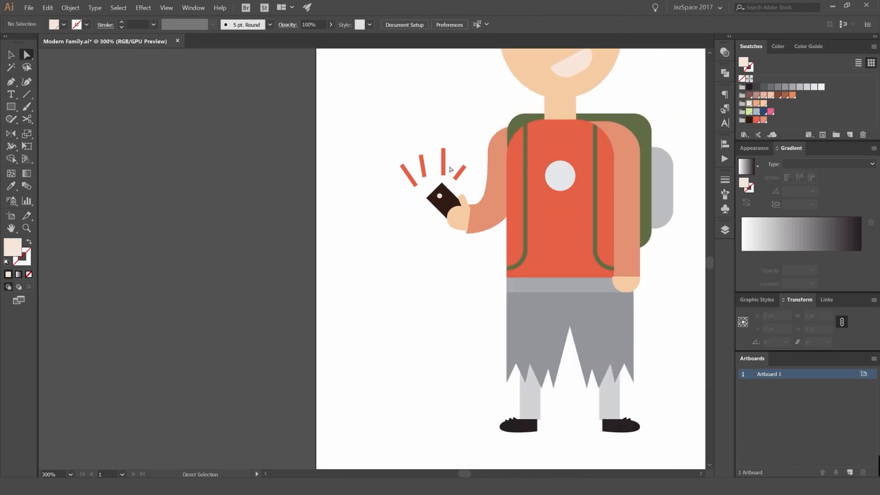
scroll(433, 178, up, 3)
scroll(472, 160, down, 4)
scroll(476, 148, up, 3)
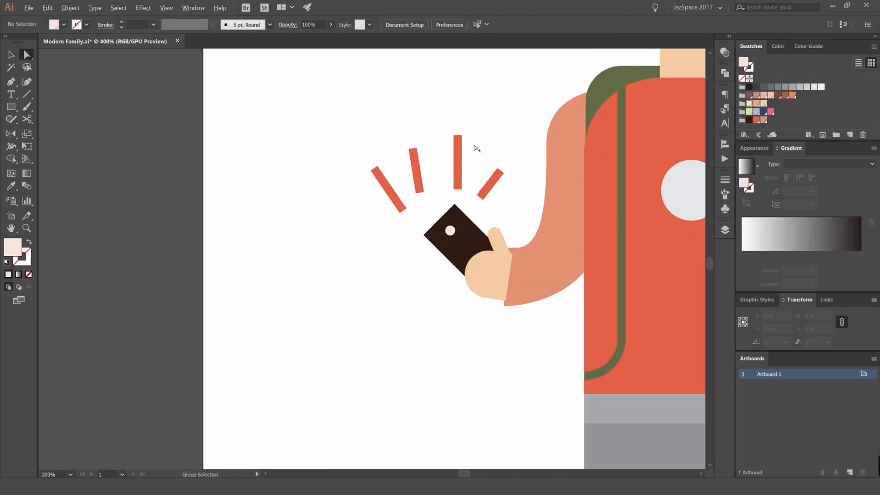
- Isolate the phone group and set up an Offset Path on the phone body with a 7 pt offset and Round joins, previewing it
key(v)
drag(517, 148, 395, 182)
scroll(454, 228, up, 2)
double_click(443, 232)
click(489, 246)
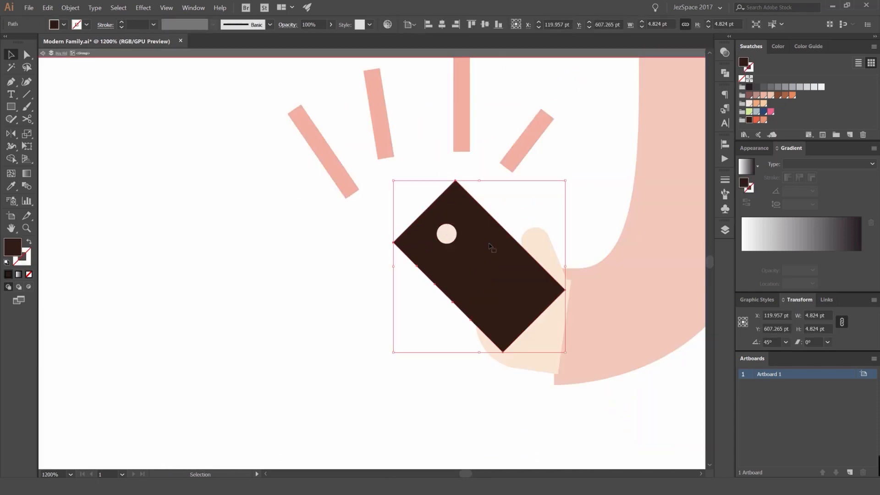
click(64, 8)
mouse_move(92, 174)
click(211, 201)
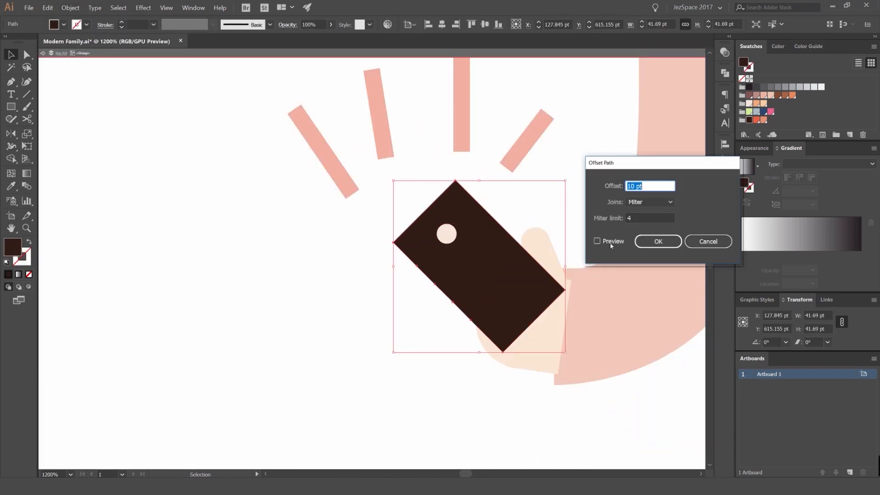
scroll(648, 199, down, 2)
scroll(648, 200, up, 1)
scroll(647, 185, down, 11)
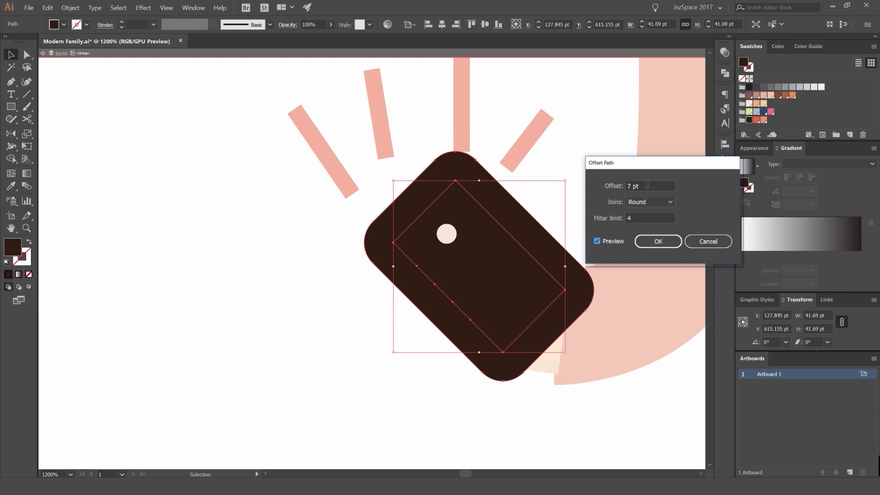
- Create an inward offset path inside the phone and fill it with the light cream swatch as the screen
click(642, 239)
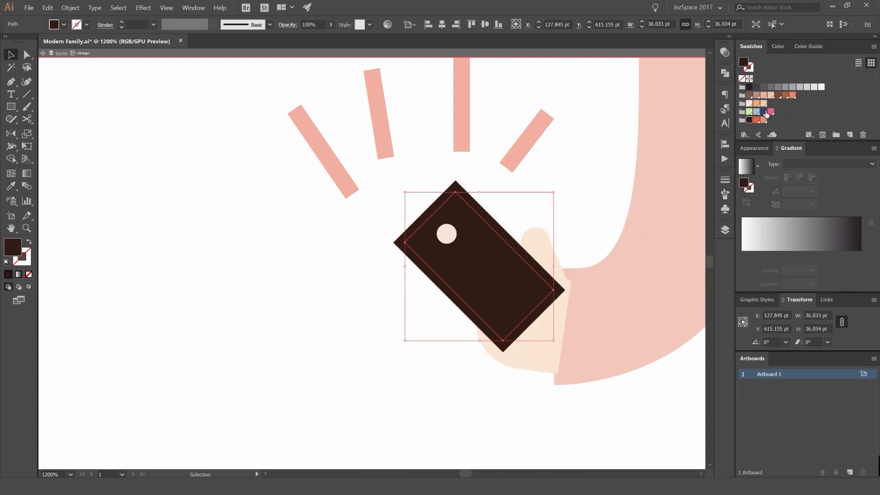
click(748, 103)
click(537, 218)
- Shrink the phone's camera circle to about 2.09 pt, shift it toward the corner and fill it with dark brown
click(449, 233)
scroll(447, 230, up, 3)
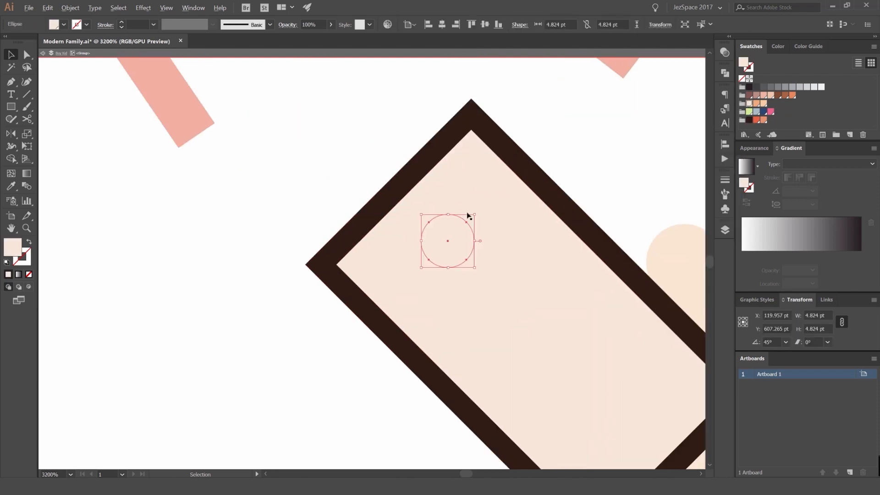
drag(473, 214, 451, 227)
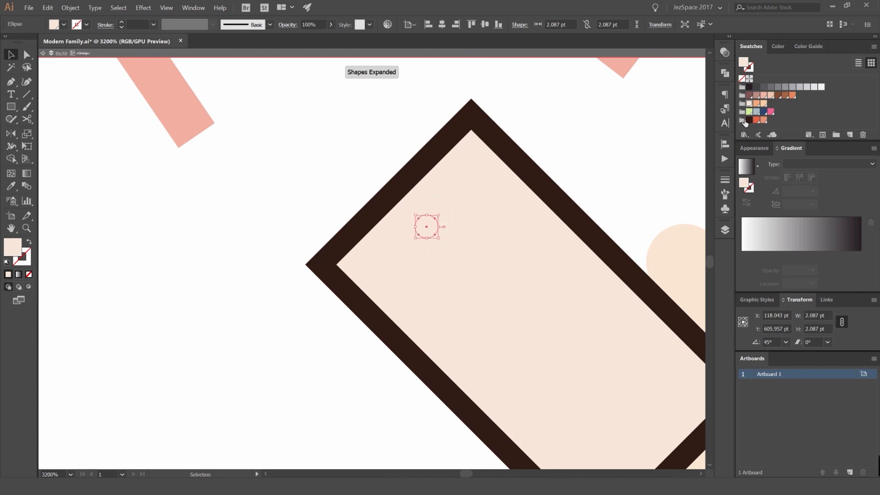
click(748, 121)
double_click(630, 129)
scroll(609, 172, down, 7)
scroll(609, 172, up, 4)
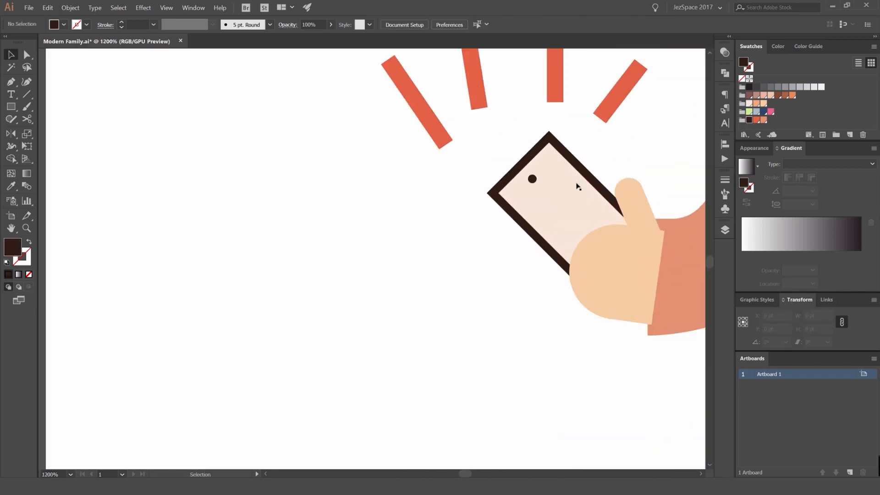
- Recolour the phone screen to pale blue F0FFFF using RGB colour values and exit isolation mode
click(577, 186)
double_click(585, 196)
key(a)
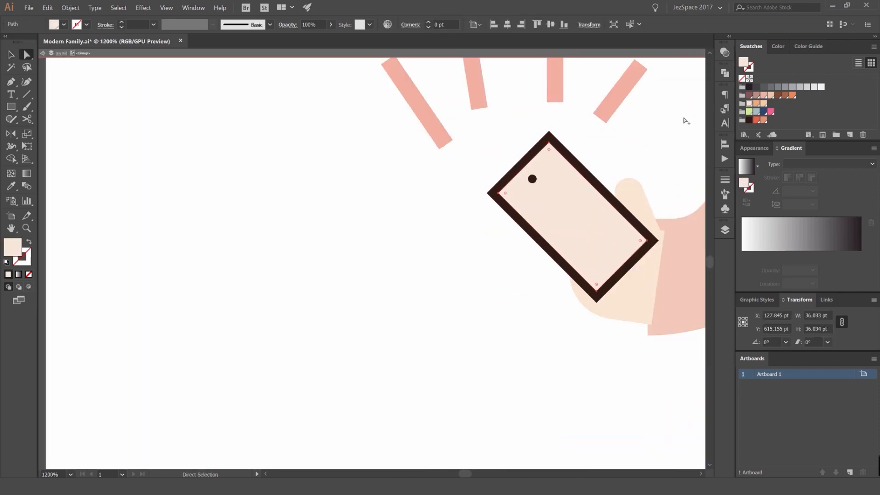
scroll(686, 121, up, 1)
click(802, 46)
click(779, 47)
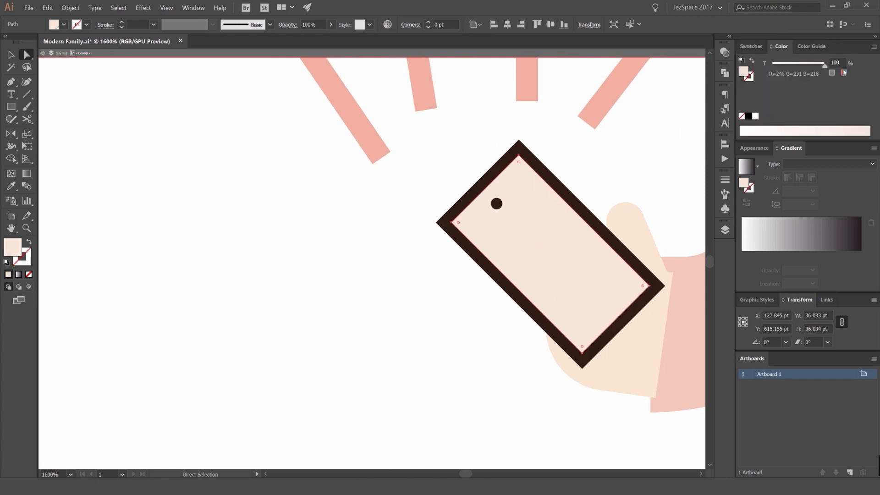
drag(825, 67, 800, 67)
click(873, 46)
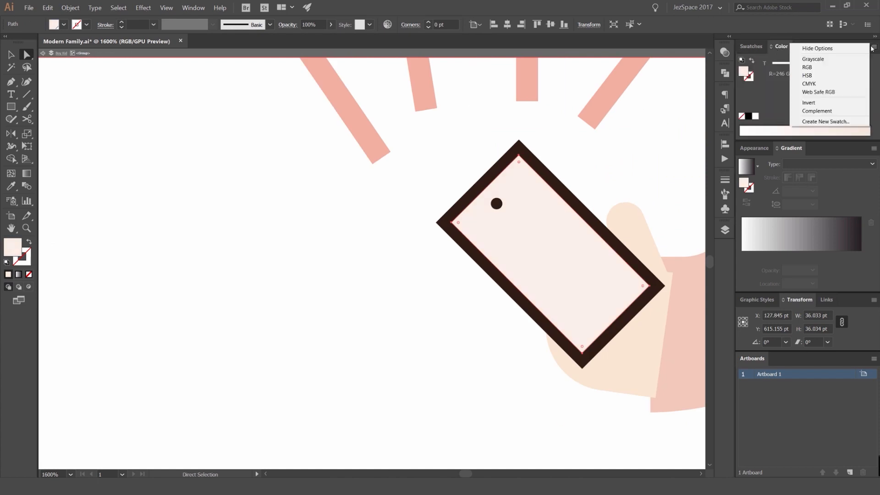
click(815, 67)
click(814, 67)
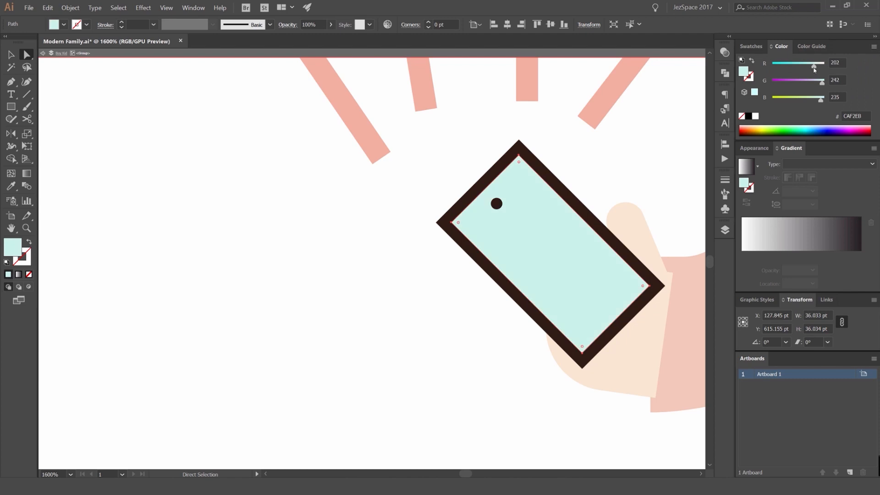
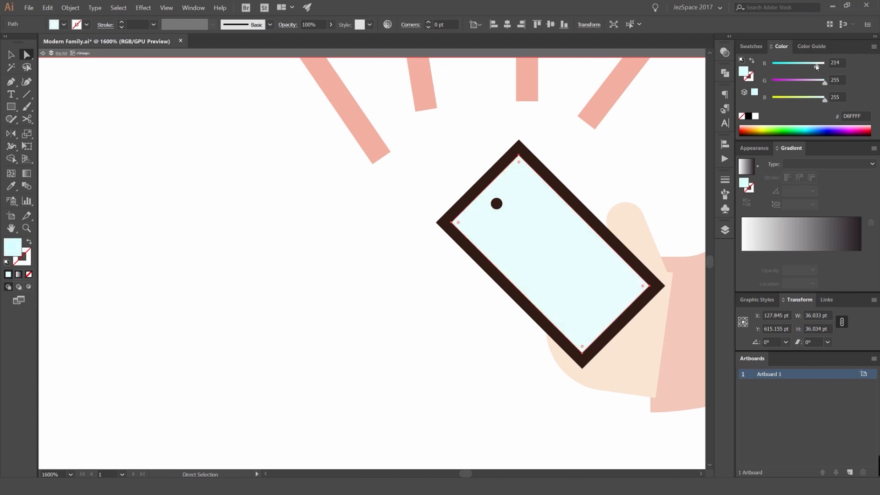
mouse_move(816, 67)
mouse_down()
mouse_move(799, 67)
mouse_move(829, 66)
mouse_up()
double_click(660, 140)
- Rotate the group of red rays counterclockwise and move it slightly left so it fans out from the phone's corner
scroll(640, 137, down, 4)
drag(634, 131, 355, 181)
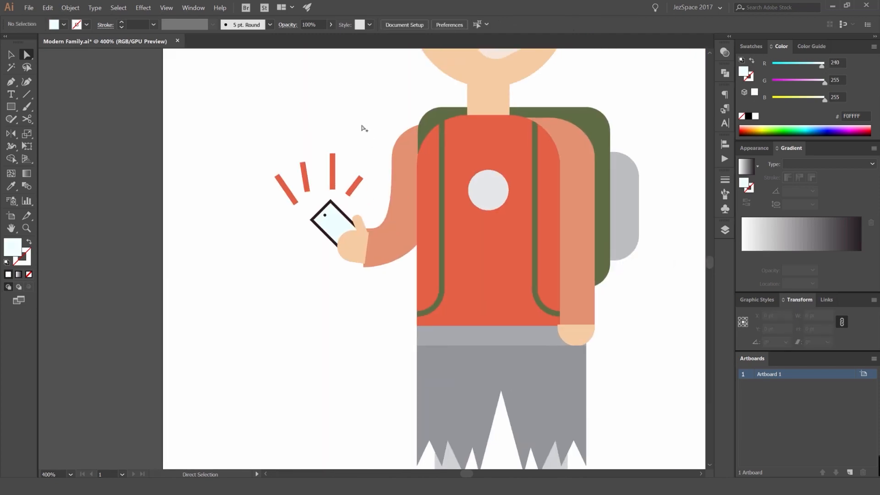
scroll(364, 121, down, 2)
scroll(365, 121, down, 2)
scroll(354, 128, up, 7)
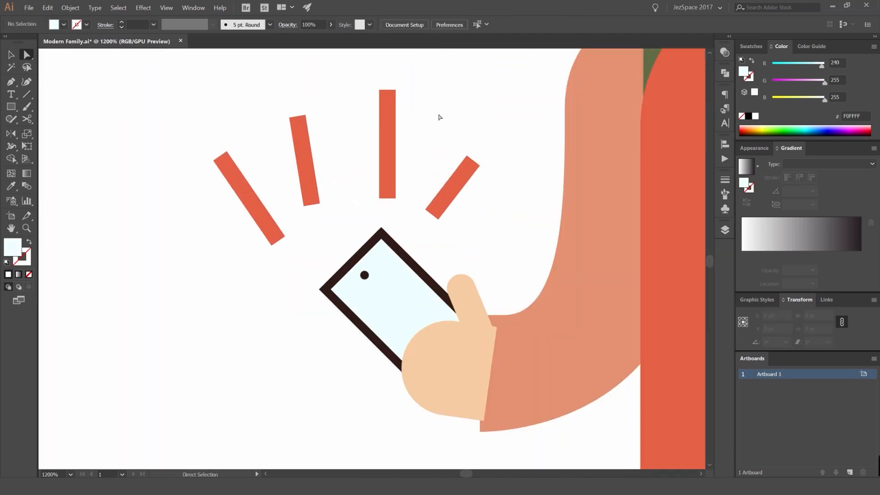
key(v)
click(386, 136)
click(255, 170)
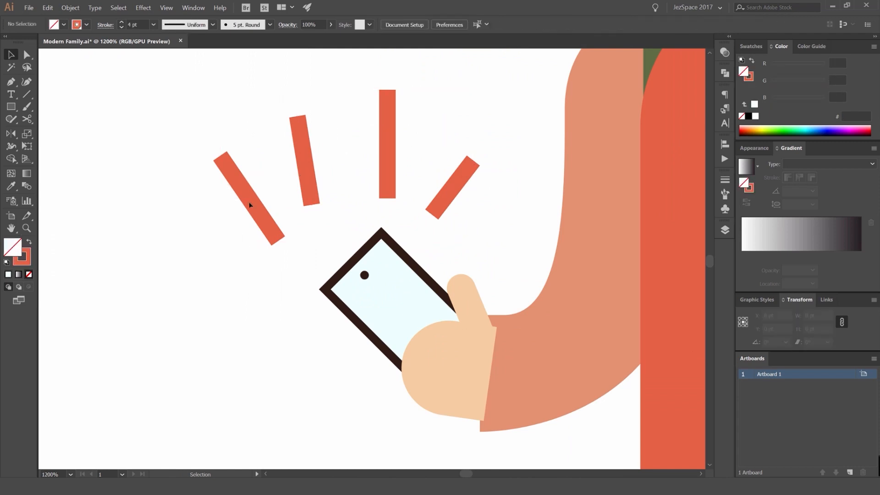
click(239, 185)
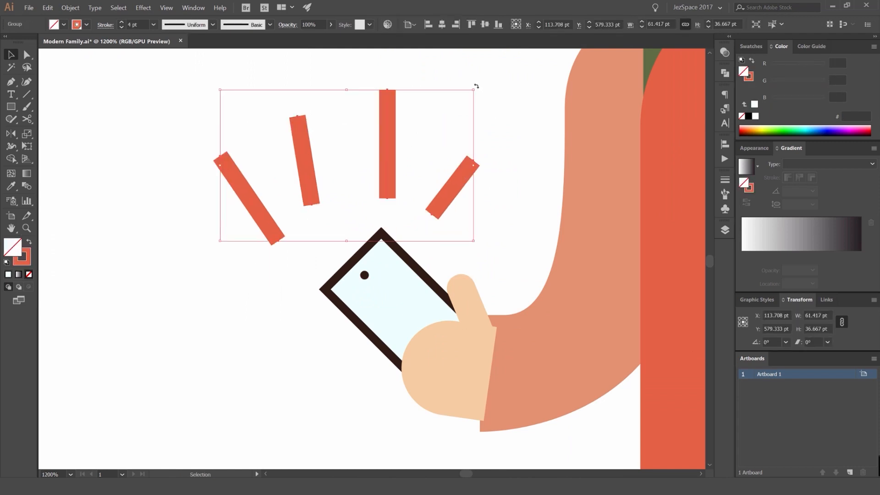
drag(477, 86, 447, 51)
drag(389, 149, 365, 149)
click(478, 150)
scroll(477, 149, down, 8)
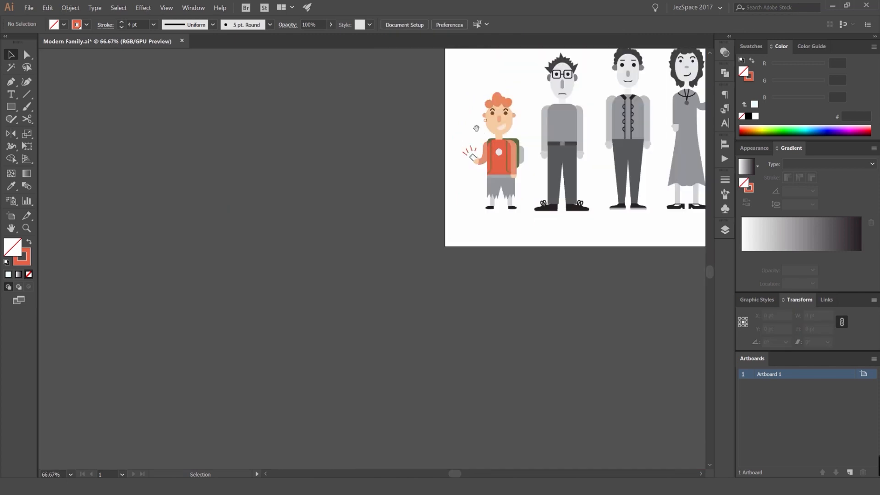
scroll(474, 152, up, 5)
- Try the light green swatch as the fill of the boy's ragged shorts
click(747, 48)
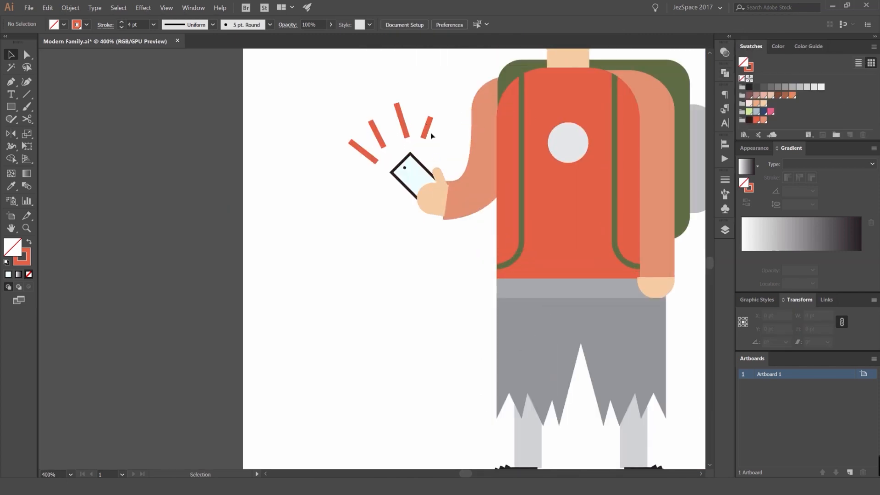
scroll(563, 122, down, 5)
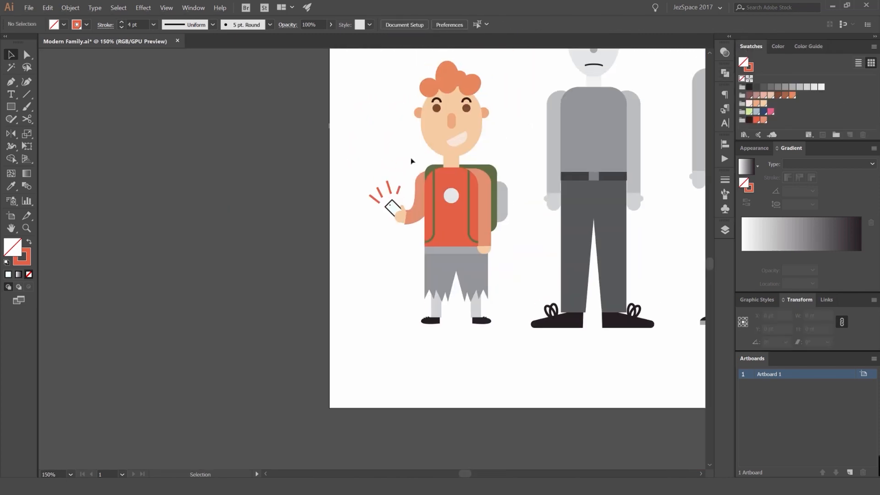
click(443, 214)
scroll(443, 214, up, 5)
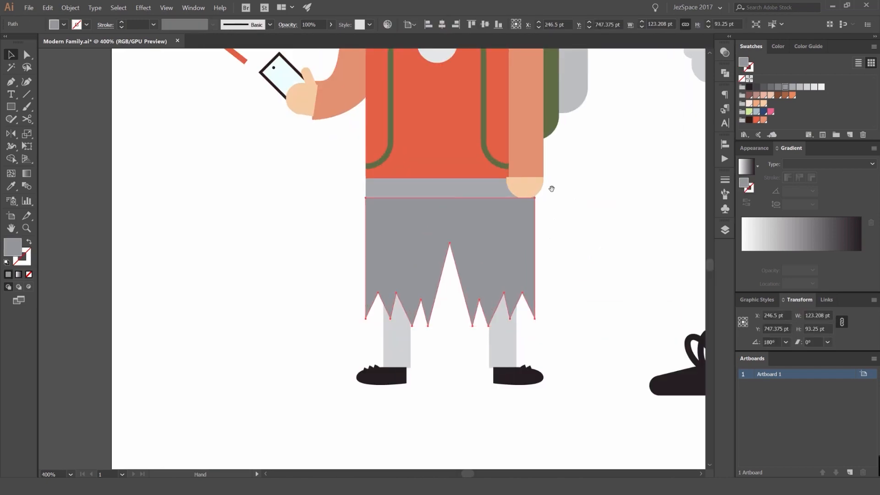
click(748, 113)
click(611, 154)
scroll(564, 189, down, 2)
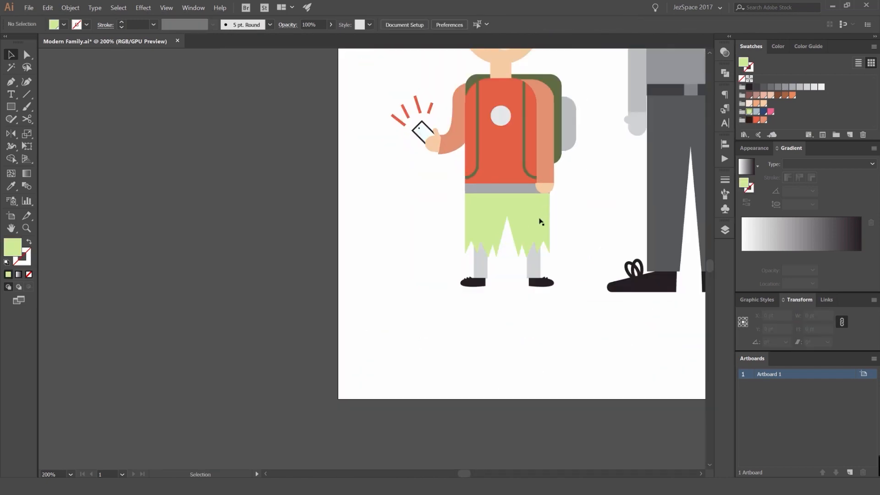
- Fill the boy's ragged shorts with the dark green sampled from the backpack
click(540, 220)
key(i)
click(559, 89)
key(v)
- Fill the boy's grey belt rectangle with the dark brown swatch
scroll(516, 190, up, 1)
click(516, 191)
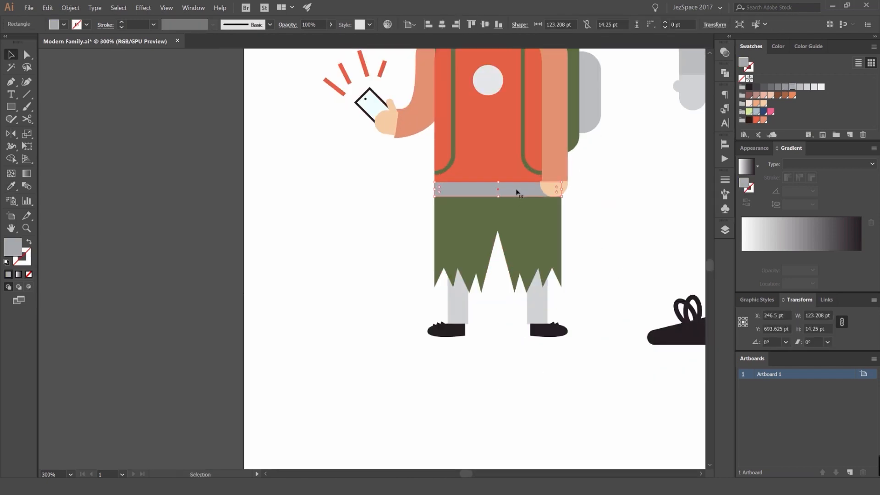
key(i)
click(516, 158)
click(750, 120)
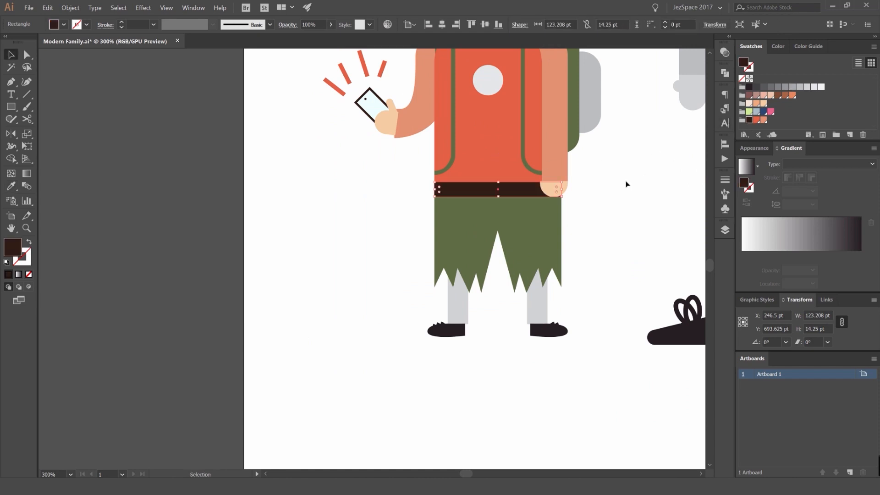
key(v)
- Colour both of the boy's legs with the skin tone sampled from his lowered hand
click(536, 302)
shift+click(457, 303)
key(i)
click(556, 185)
key(v)
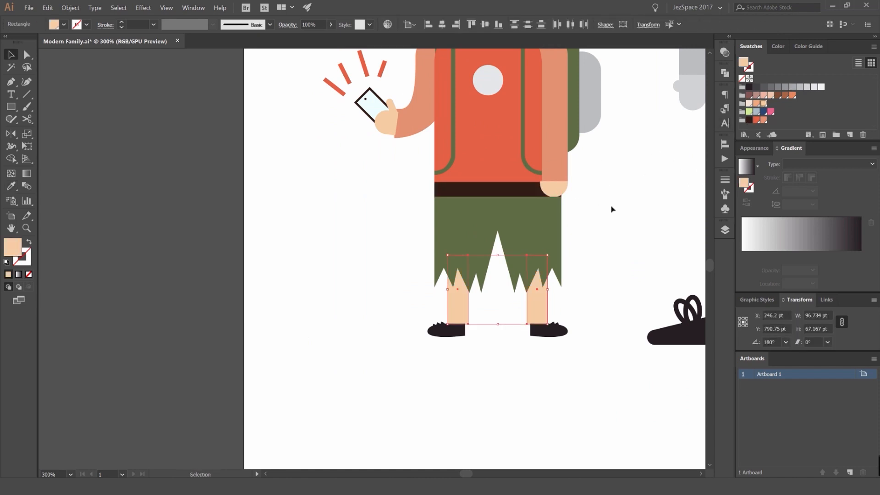
- Narrow the lowered hand to about 25.3 pt by moving its inner side anchors in line with the sleeve edge
scroll(566, 181, up, 4)
click(537, 185)
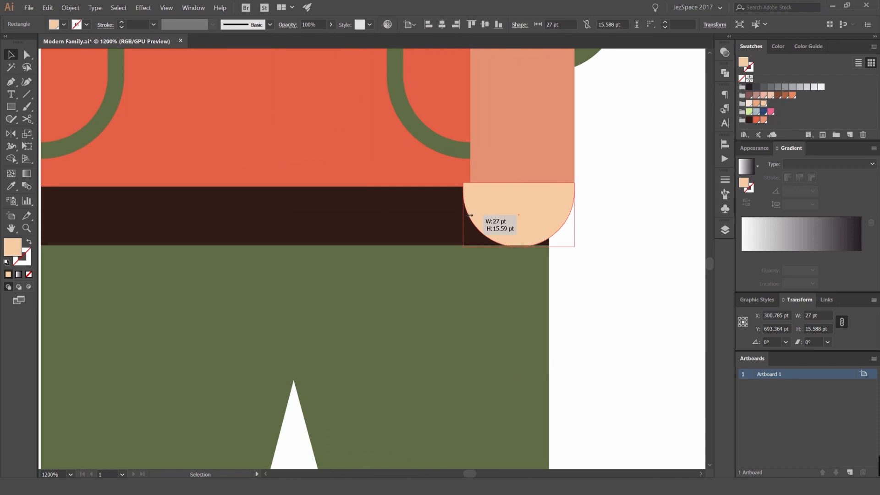
scroll(483, 214, up, 2)
key(a)
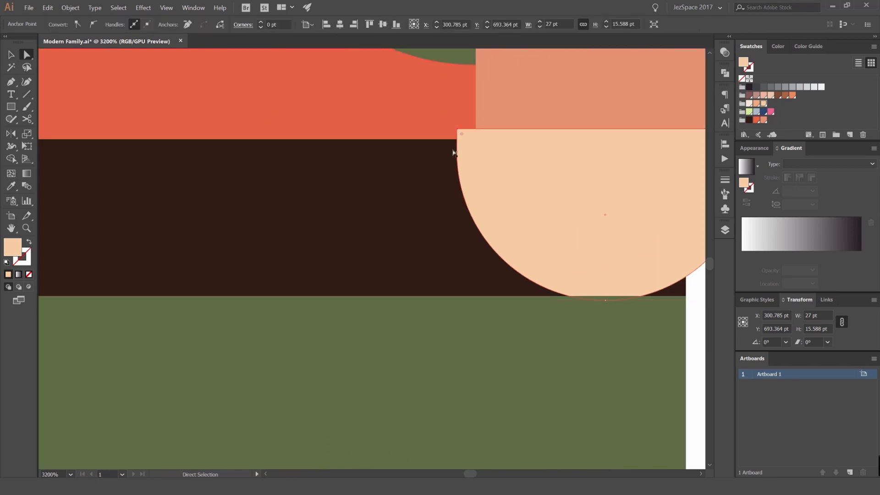
drag(457, 151, 477, 153)
scroll(494, 197, down, 6)
key(v)
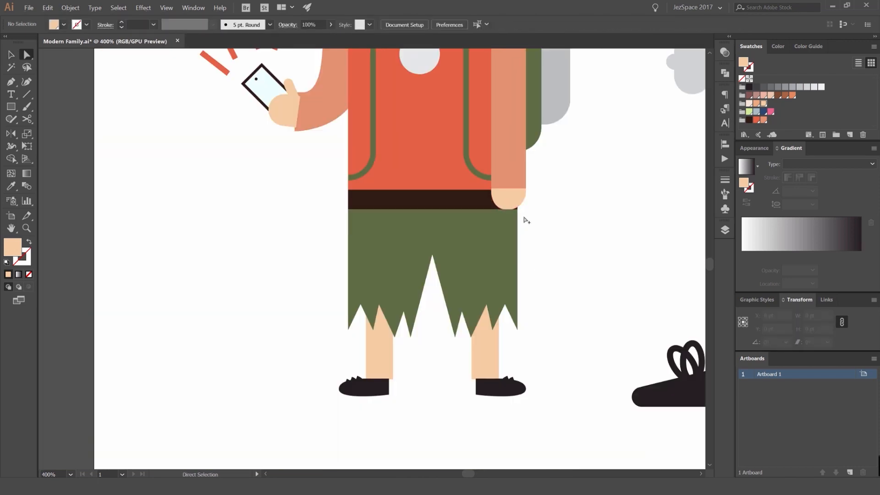
- Nudge the lowered hand's bottom anchor point right to X 302 pt to centre the curve
scroll(514, 189, up, 4)
click(514, 186)
key(a)
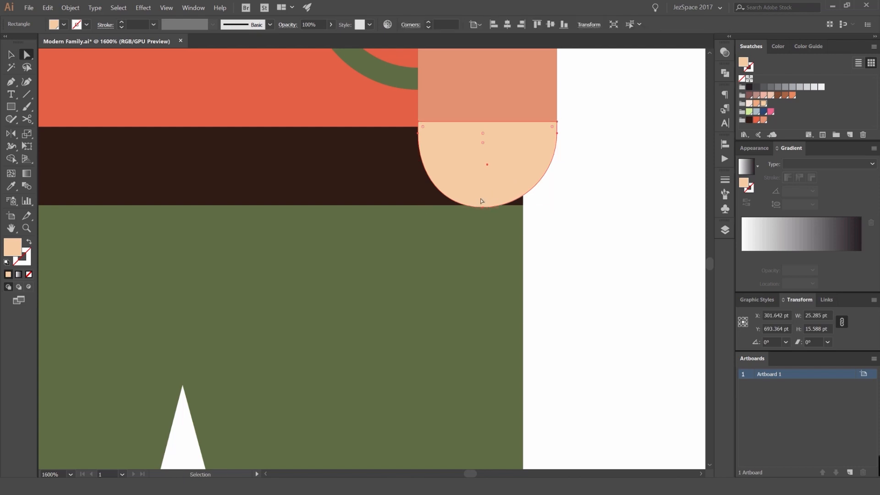
key(Right)
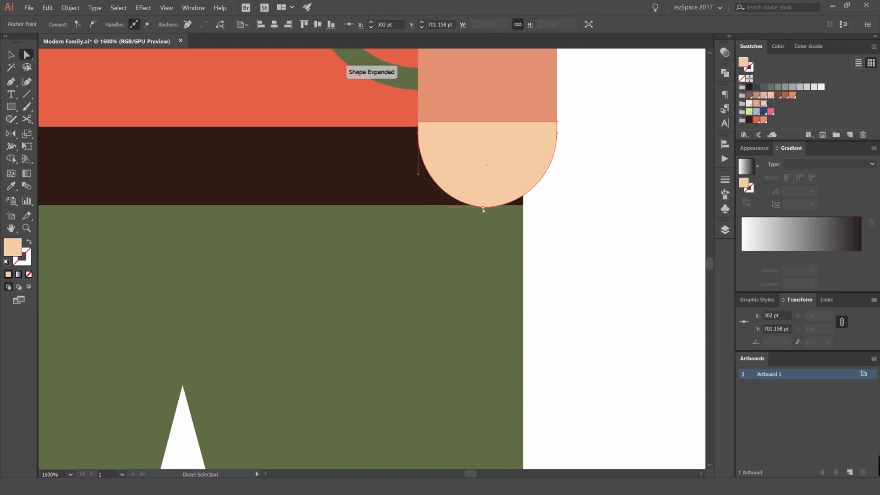
click(598, 200)
scroll(599, 200, down, 5)
- Fill the boy's two shoe shapes with the dark brown swatch
drag(481, 300, 367, 267)
key(v)
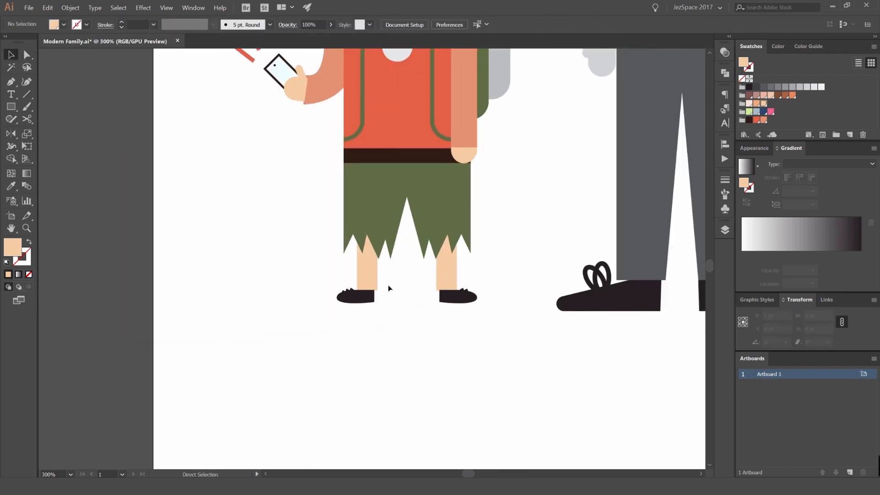
scroll(373, 299, up, 2)
click(376, 297)
scroll(369, 296, up, 2)
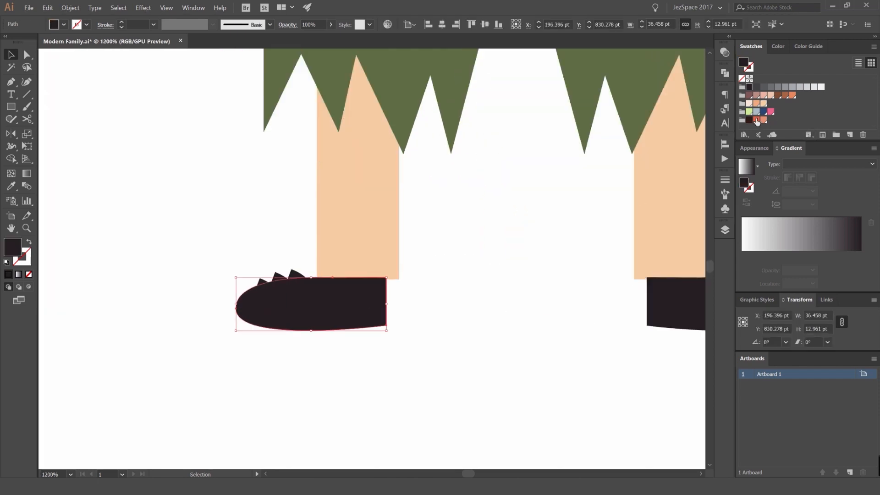
click(660, 307)
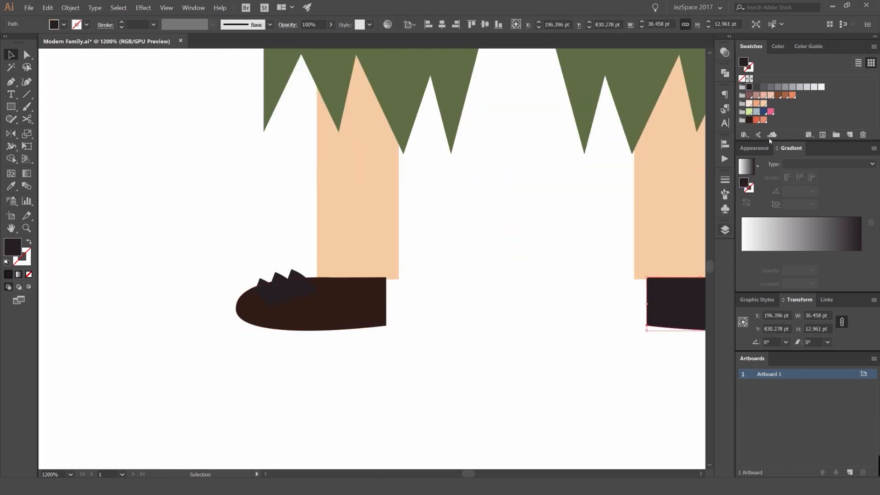
- Delete the boy's right-hand shoe together with its lace strokes
click(295, 278)
drag(304, 266, 263, 303)
scroll(705, 302, down, 3)
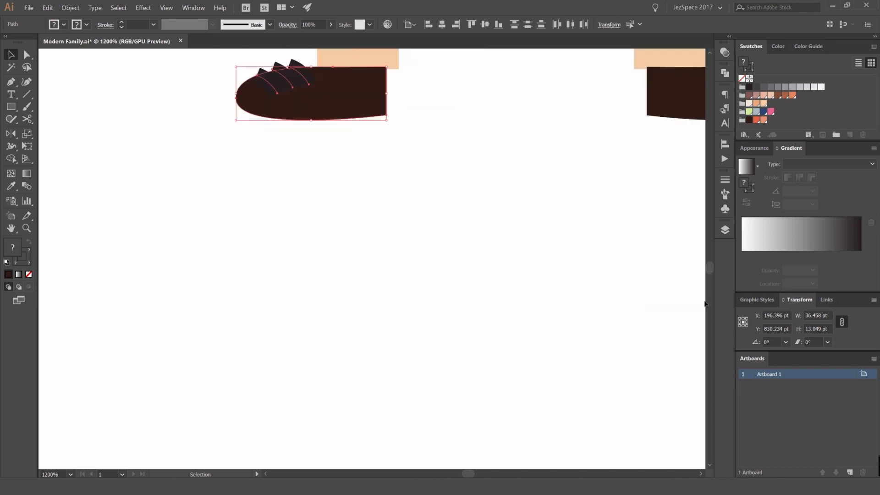
drag(613, 288, 416, 338)
click(582, 135)
key(Delete)
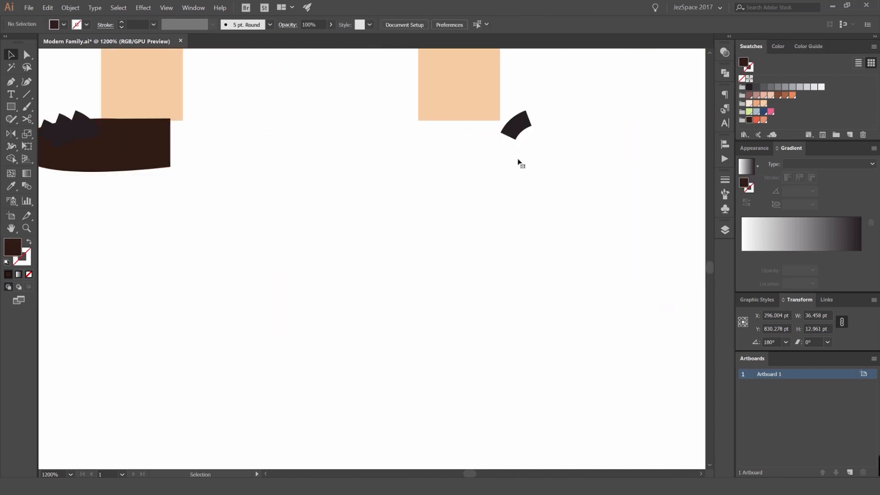
click(515, 132)
key(Delete)
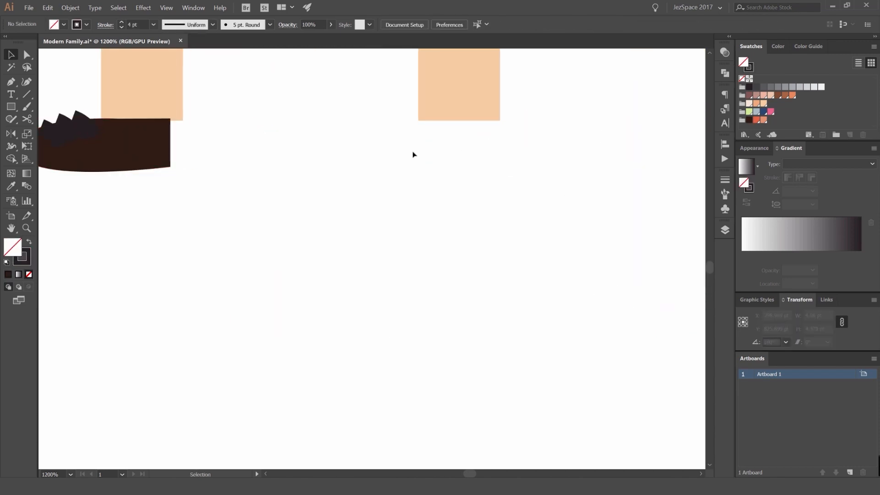
- Lock the remaining shoe shape so that only its laces can be selected
drag(87, 124, 411, 192)
scroll(384, 192, up, 3)
click(501, 206)
key(ctrl+2)
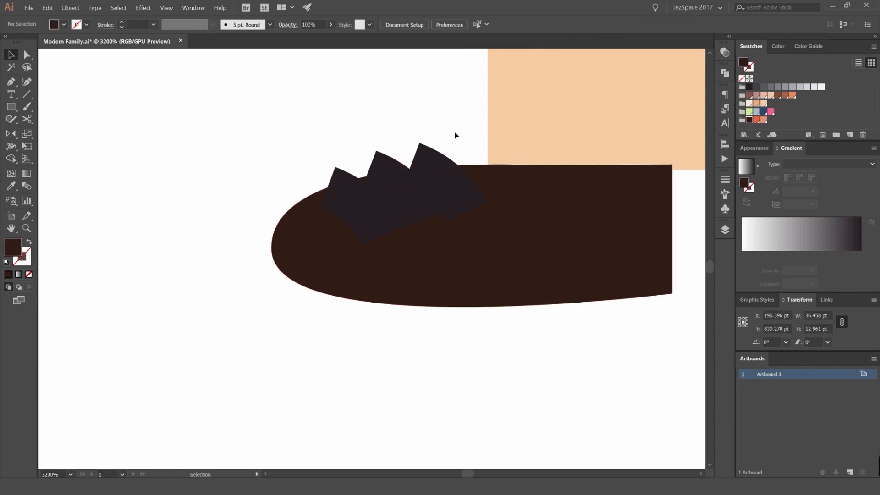
- Set the stroke weight of the shoe's three lace paths to 2 pt
drag(456, 136, 348, 216)
key(ctrl+shift+e)
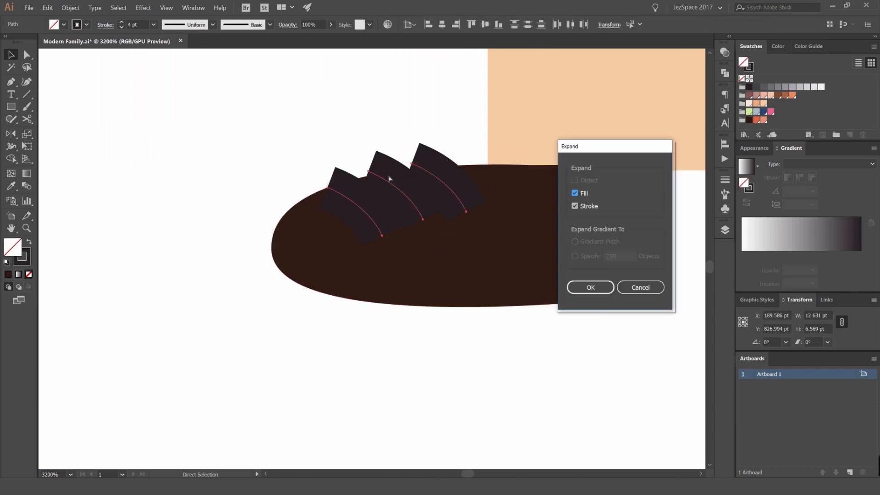
key(Escape)
click(122, 27)
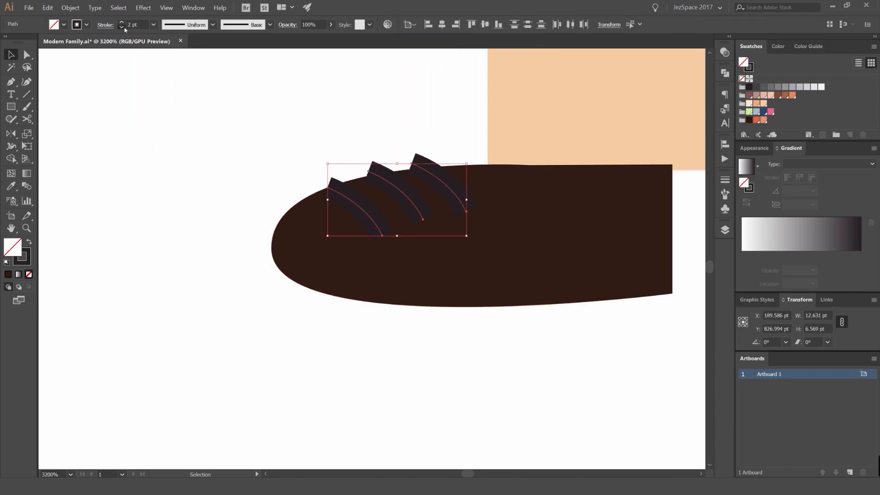
- Set the three shoelace strokes to 1 pt, nudge them slightly upward and expand them into filled shapes
key(Up)
key(ctrl+shift+e)
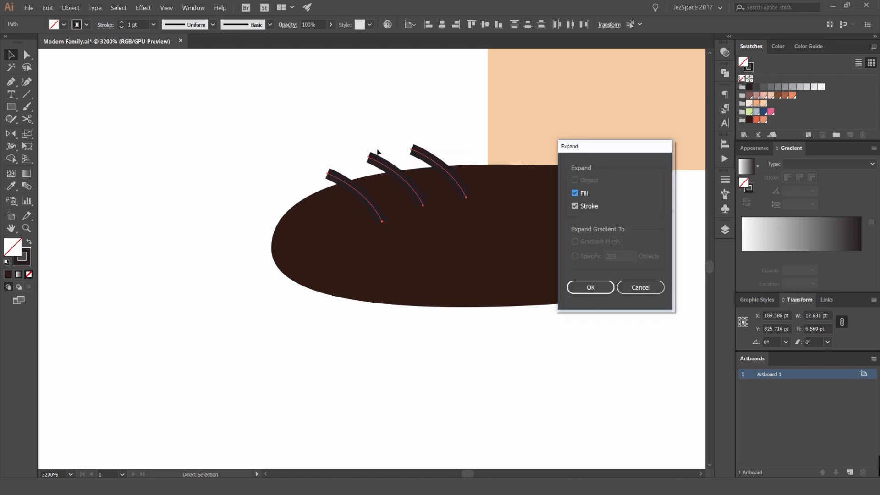
click(591, 288)
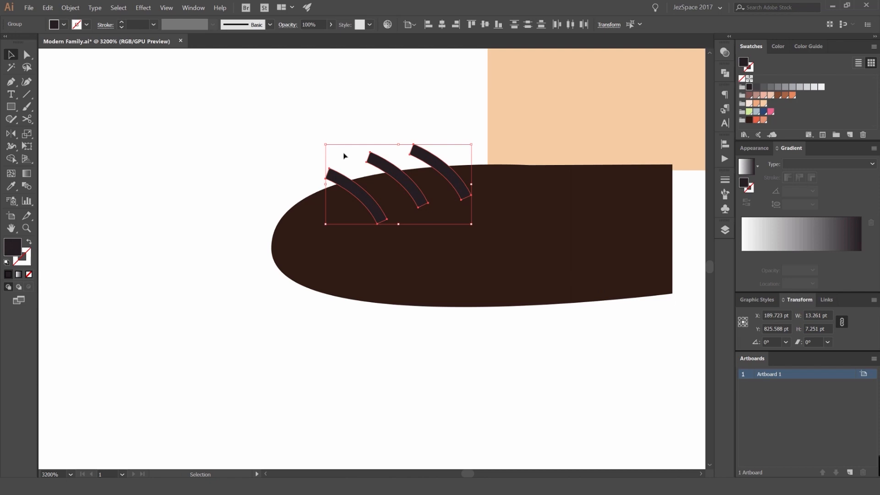
- Trim off the lace parts that stick out above the shoe outline with the Shape Builder
click(345, 195)
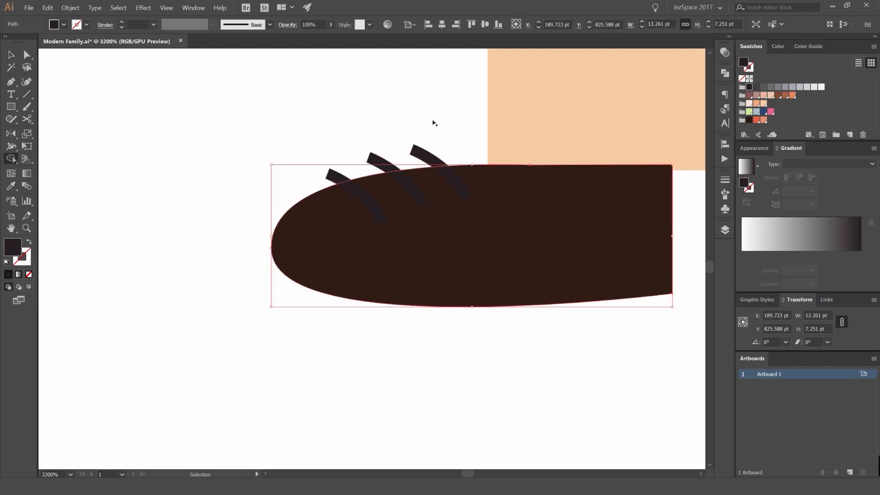
key(shift+m)
key(v)
drag(446, 135, 288, 238)
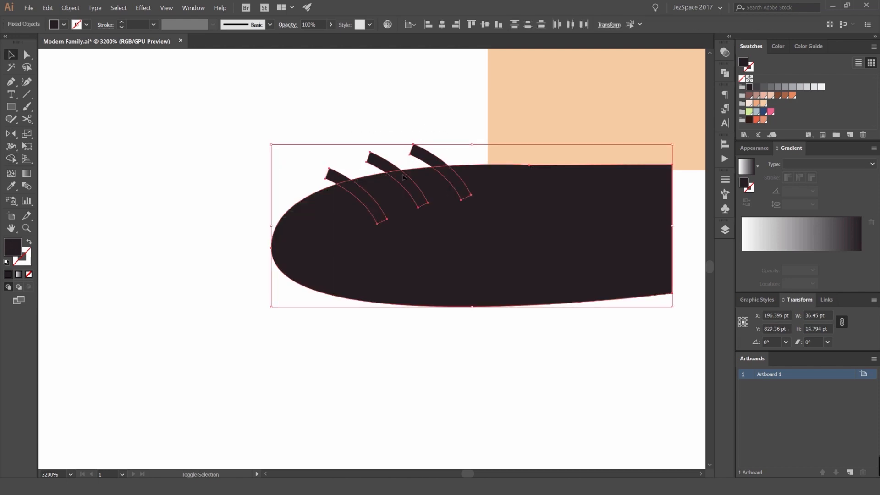
key(shift+m)
drag(440, 150, 322, 186)
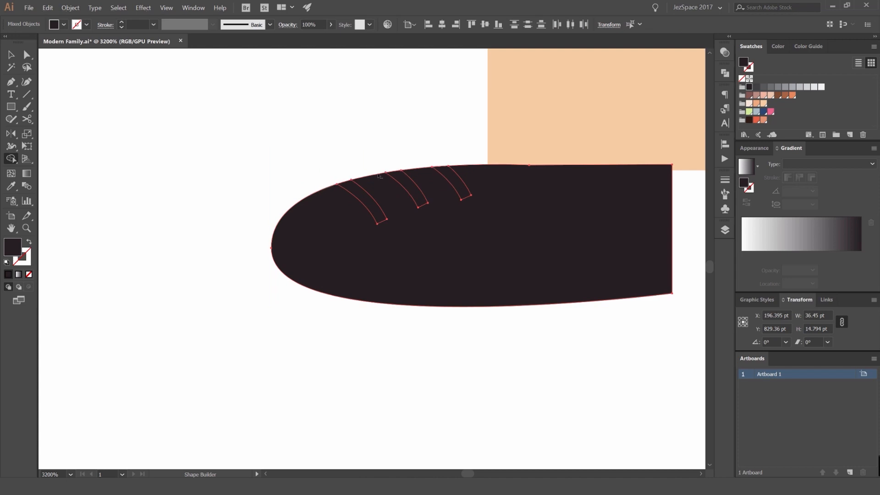
- Fill the shoe body with the dark brown swatch again
key(v)
click(434, 159)
key(a)
click(503, 181)
click(749, 120)
key(v)
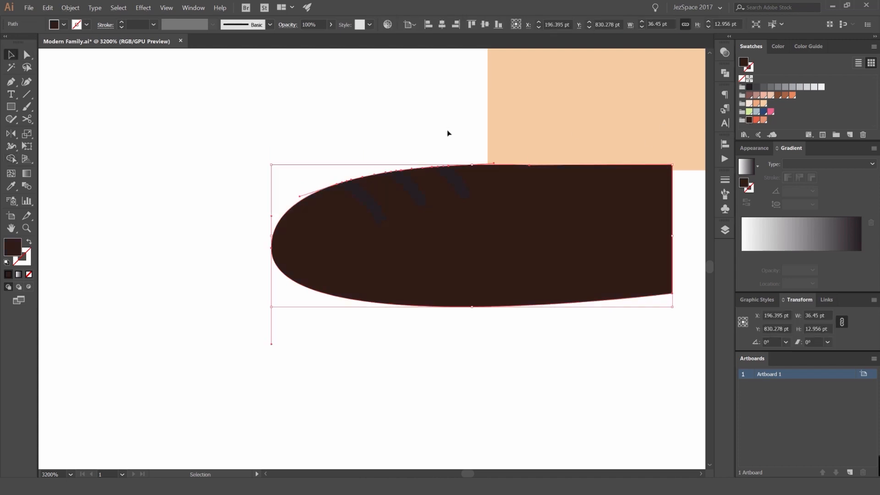
- Fill the three trimmed lace shapes on the shoe with the red-orange swatch
click(448, 134)
click(454, 180)
shift+click(411, 188)
shift+click(366, 204)
click(752, 102)
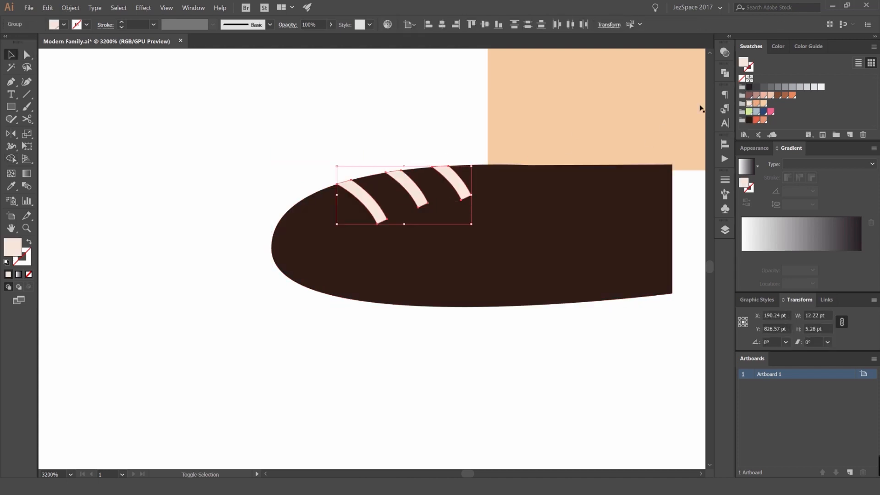
click(763, 112)
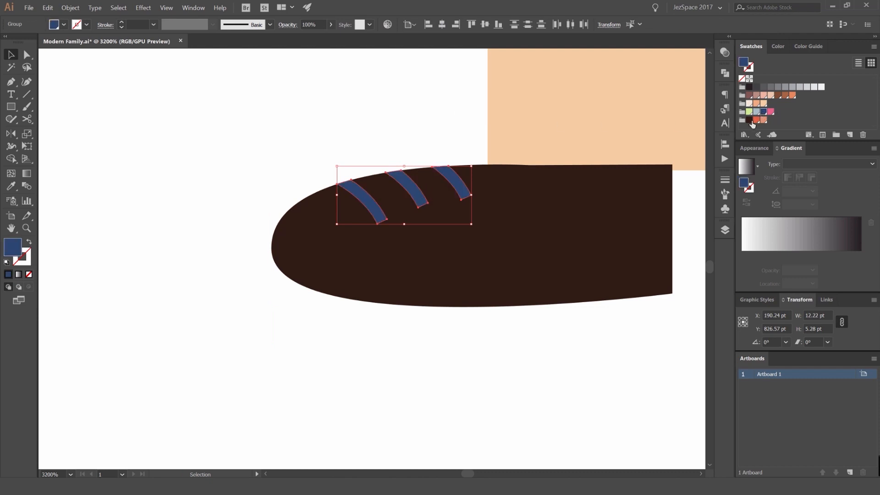
click(749, 120)
click(764, 120)
click(415, 131)
scroll(409, 130, down, 6)
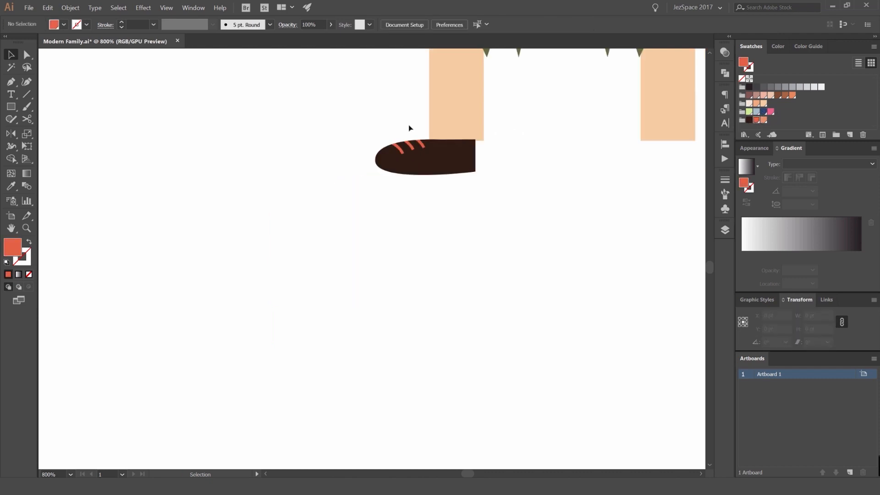
- Extend the heel end of the shoe body until it lines up with the inner edge of the leg
drag(408, 129, 403, 293)
scroll(426, 188, up, 2)
click(402, 191)
scroll(403, 190, up, 2)
click(485, 164)
scroll(469, 189, down, 2)
scroll(468, 190, down, 3)
scroll(409, 234, up, 1)
drag(403, 306, 343, 283)
- Try to reflect a copy of the shoe to the other leg about the tip of the gap in the shorts
key(o)
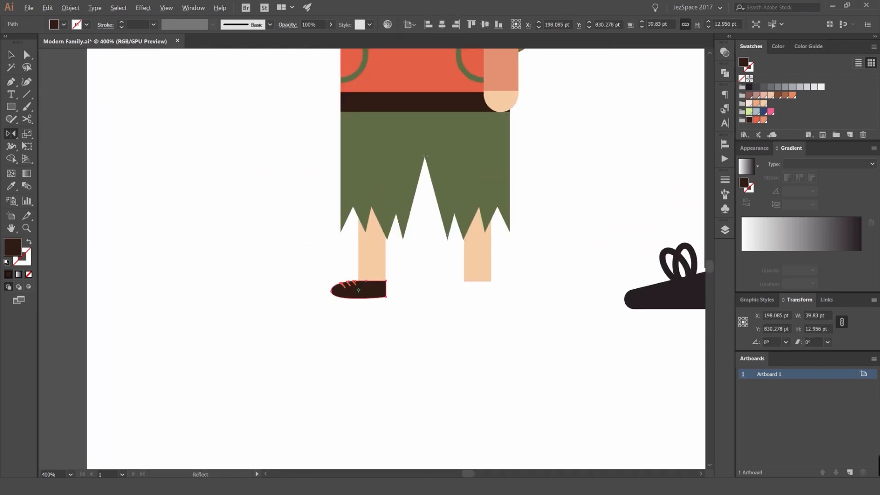
alt+click(424, 156)
click(621, 260)
click(640, 282)
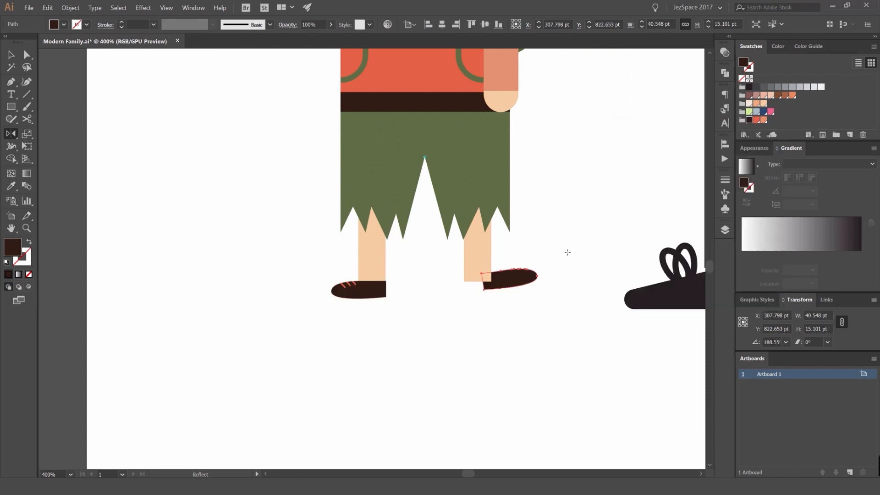
key(ctrl+z)
key(v)
drag(369, 289, 366, 323)
key(ctrl+z)
- Group the shoe body together with its three laces
scroll(344, 280, up, 3)
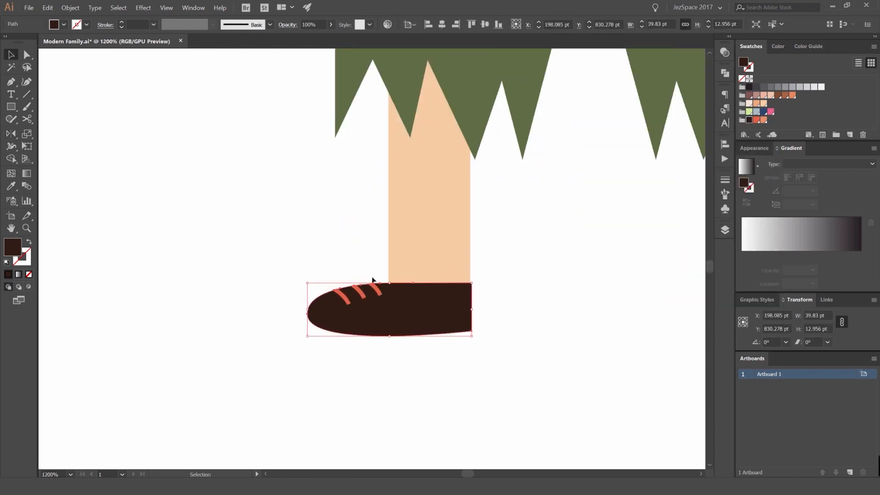
drag(373, 278, 333, 324)
key(ctrl+g)
click(539, 318)
drag(433, 314, 466, 348)
key(ctrl+z)
scroll(536, 274, down, 1)
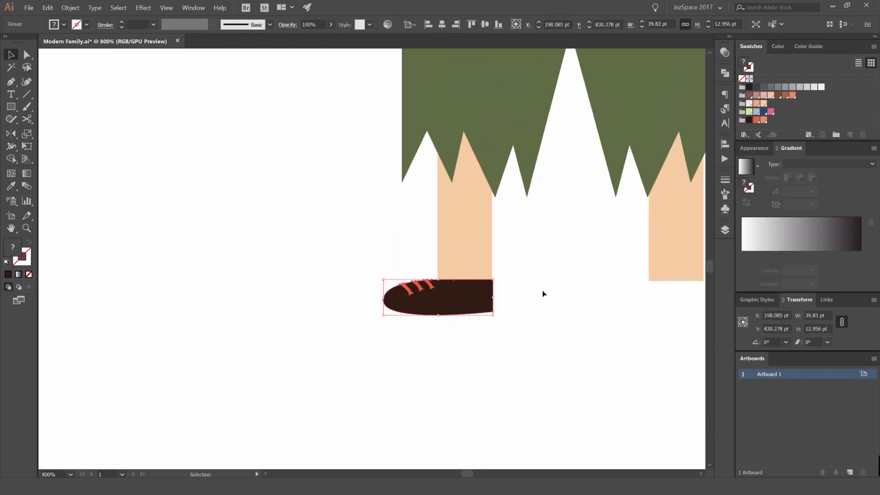
- Reflect a copy of the grouped shoe about the tip of the shorts' gap at an angle of -85.73°
drag(542, 293, 443, 310)
key(o)
drag(473, 59, 461, 88)
alt+click(458, 79)
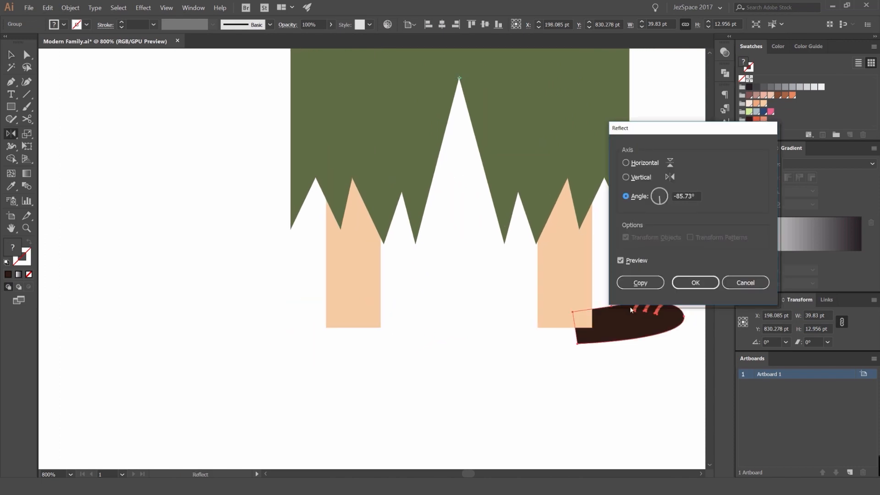
click(640, 281)
- Turn off Snap to Grid and deselect the artwork
click(167, 8)
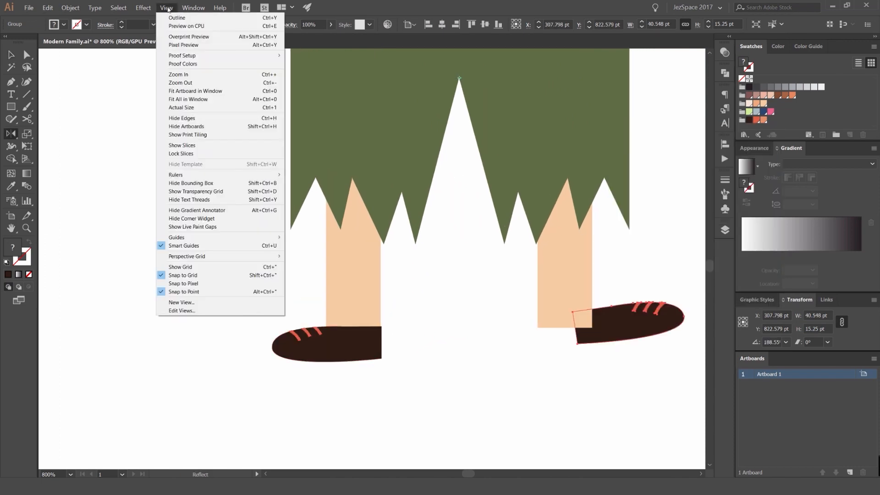
click(193, 276)
key(v)
click(186, 263)
scroll(186, 263, down, 4)
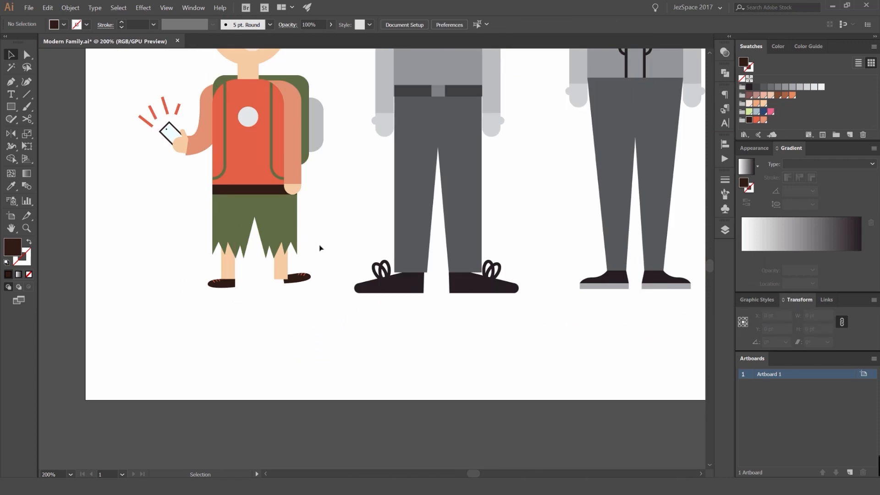
- Delete the tilted shoe copy beside the second leg
scroll(320, 248, up, 4)
click(291, 280)
scroll(291, 279, down, 4)
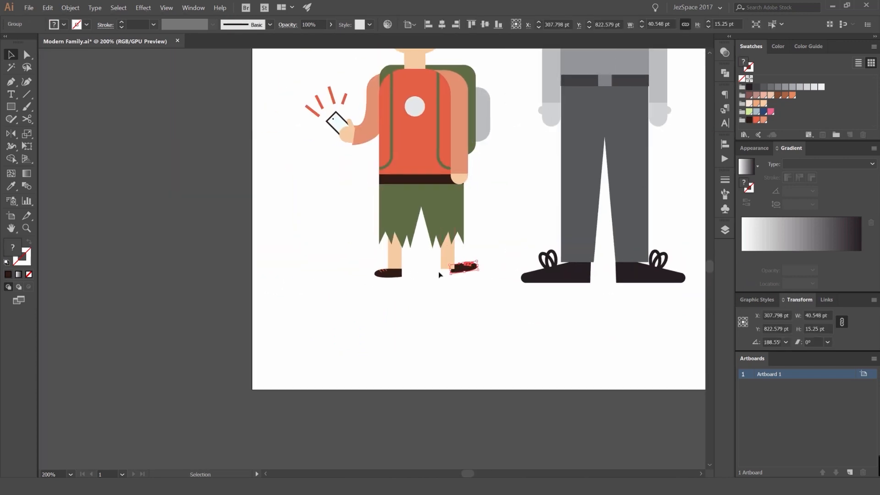
key(Delete)
scroll(428, 277, up, 2)
click(349, 271)
drag(422, 165, 416, 236)
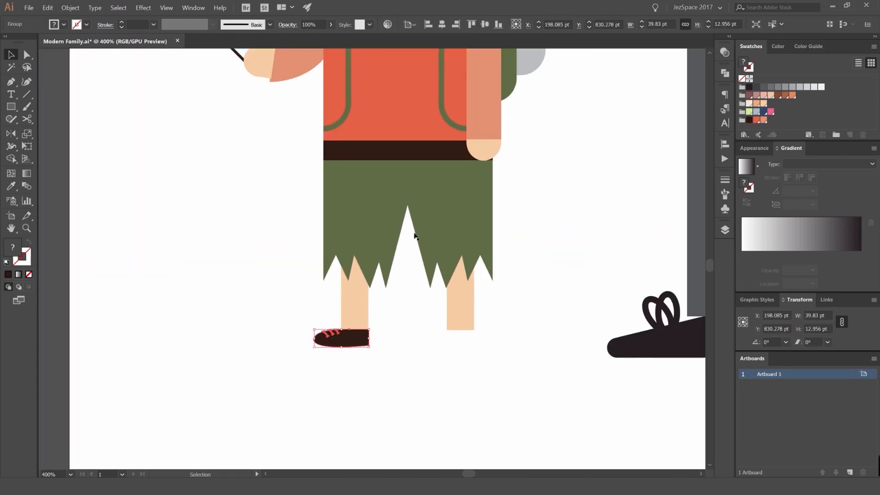
key(o)
alt+click(409, 204)
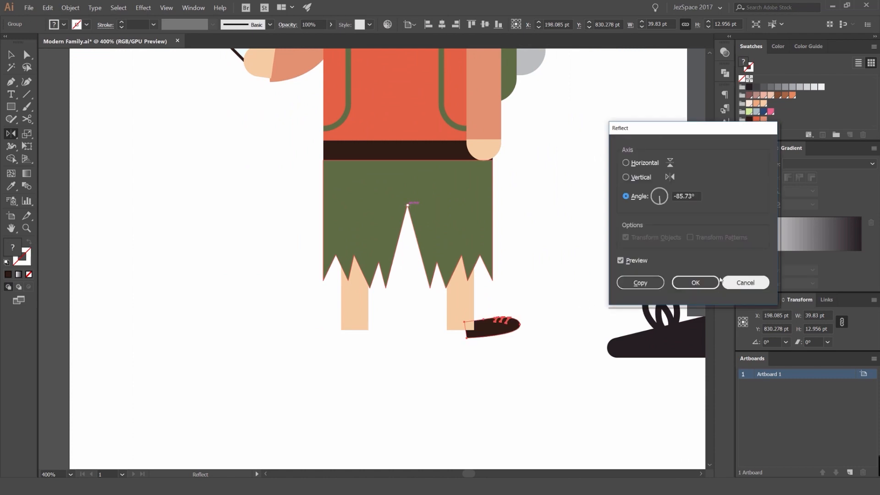
key(Escape)
key(v)
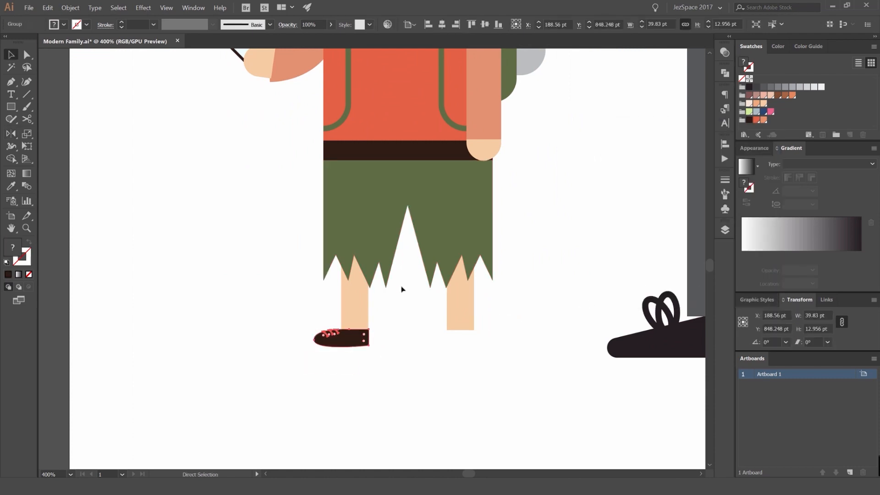
- Try to reflect a copy of the shoe about the centre of the chest circle and move it under the second leg
scroll(410, 275, up, 3)
key(o)
alt+click(397, 128)
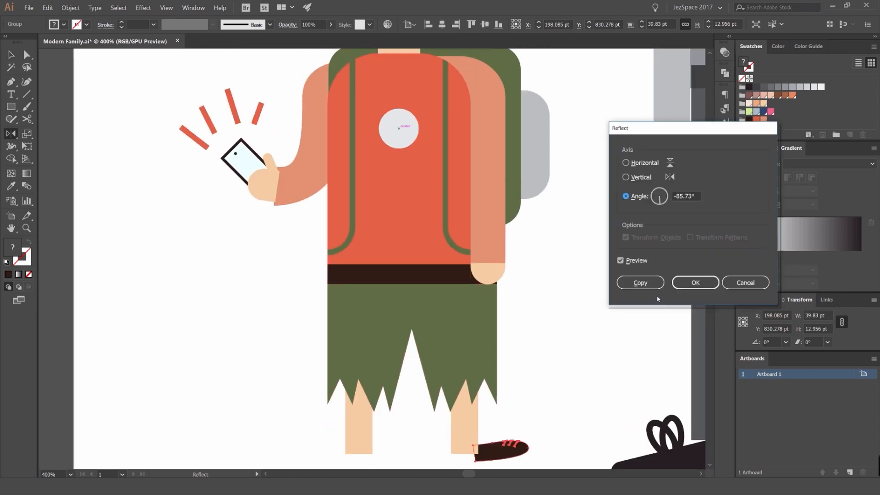
click(639, 282)
scroll(503, 318, down, 3)
key(v)
drag(503, 316, 476, 326)
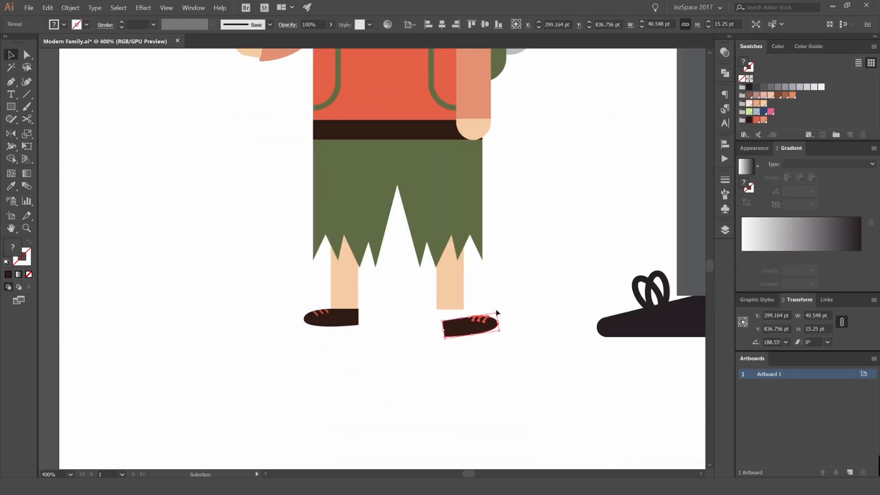
key(ctrl+z)
key(ctrl+z)
- Reflect a copy of the grouped shoe across the vertical axis through the tip of the gap in the shorts
key(o)
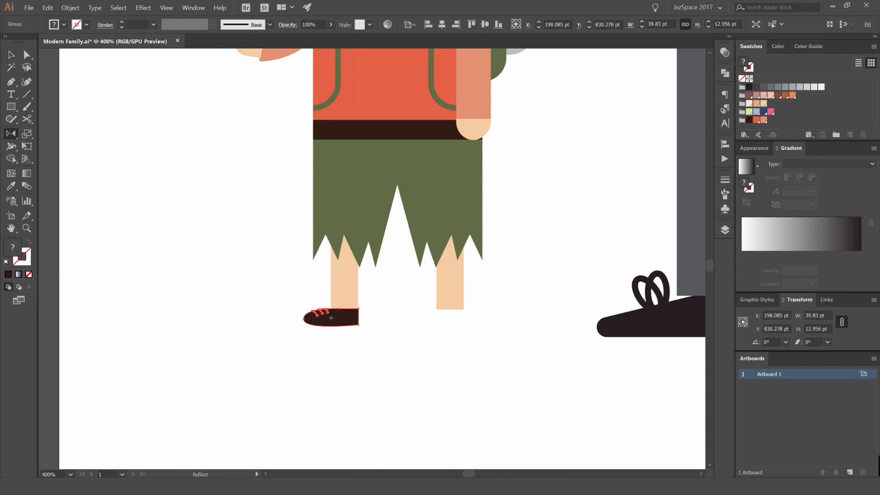
alt+click(397, 185)
double_click(695, 196)
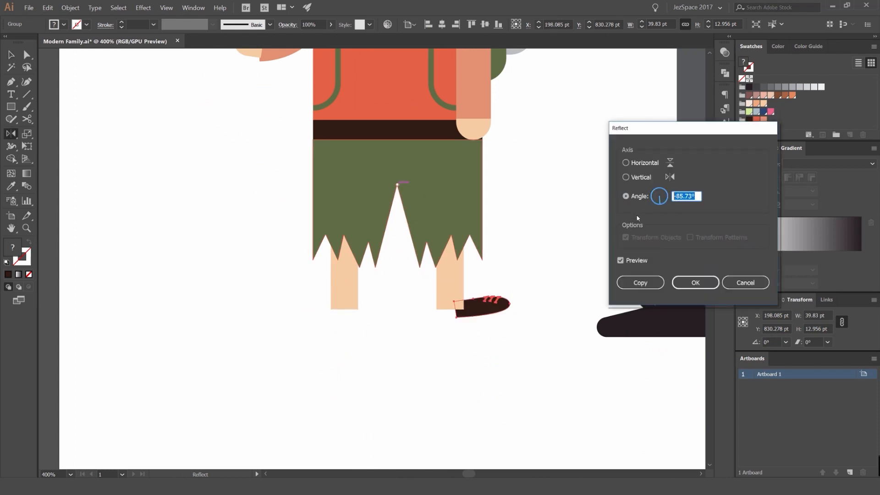
text(0)
click(627, 260)
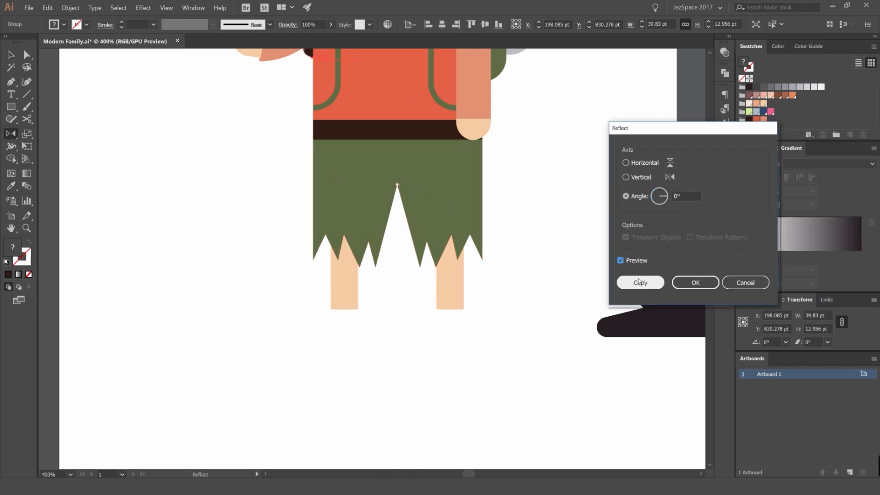
click(622, 261)
click(622, 261)
click(632, 178)
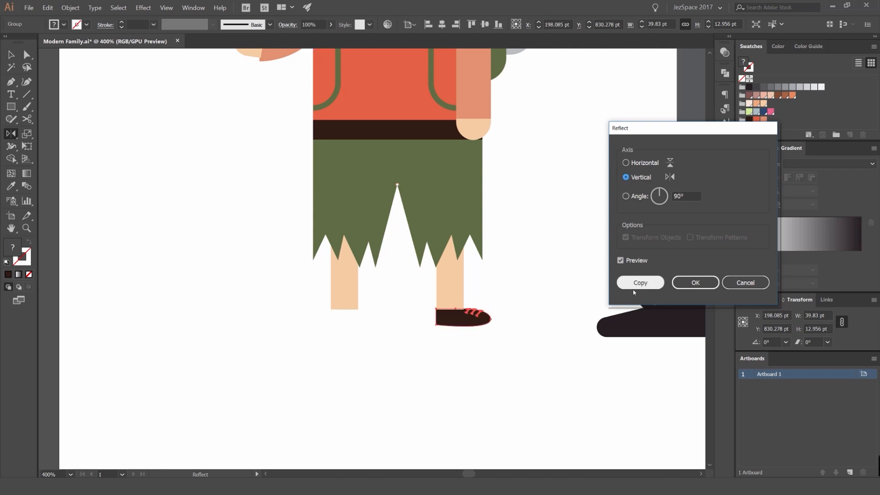
click(634, 286)
key(v)
click(538, 283)
- Fill the boy's neck with the darker peach skin swatch
scroll(537, 283, down, 2)
scroll(567, 273, down, 3)
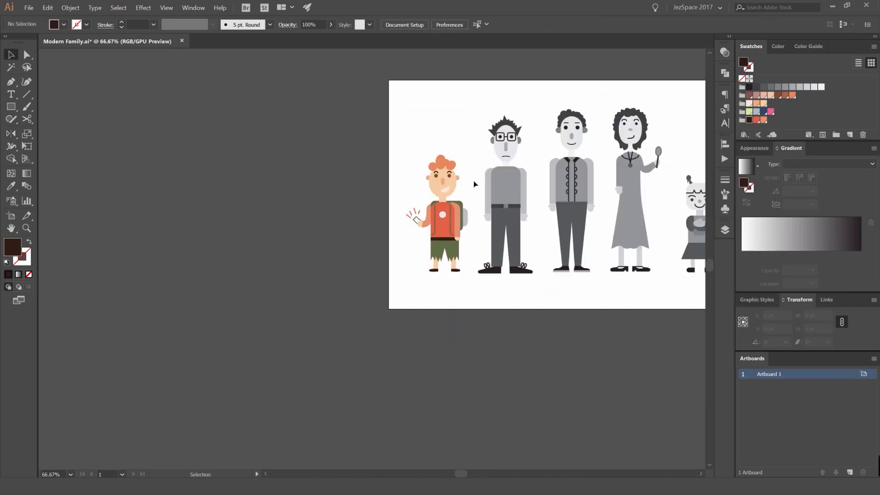
scroll(435, 211, up, 6)
click(424, 205)
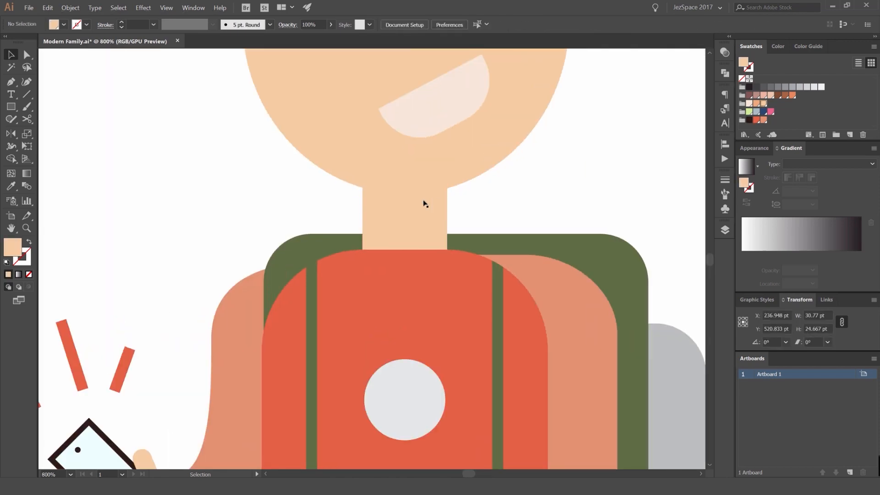
click(757, 104)
click(605, 159)
scroll(605, 159, down, 6)
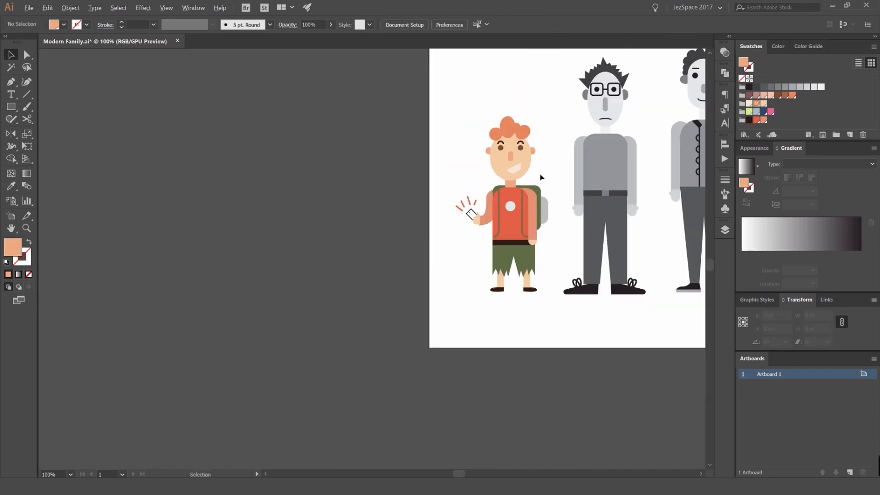
- Recolour the phone screen to the light cyan DCFFFF (RGB 220, 255, 255)
drag(542, 177, 429, 202)
scroll(344, 251, up, 5)
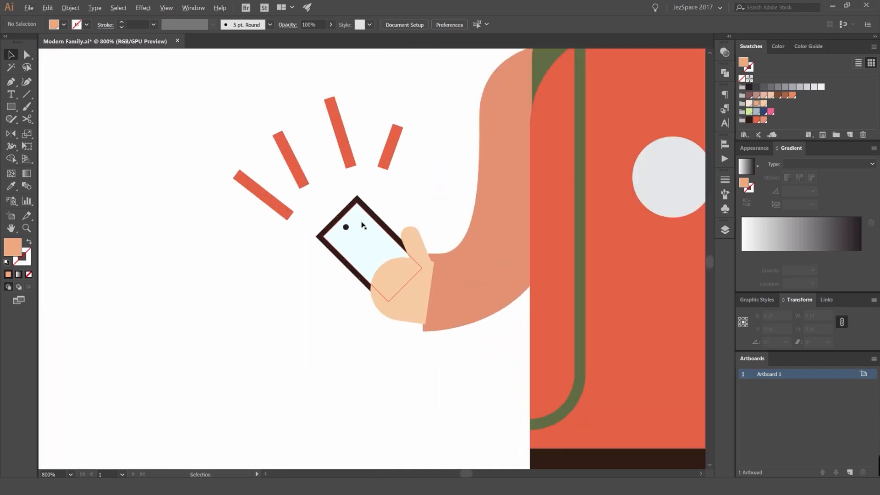
key(a)
click(392, 257)
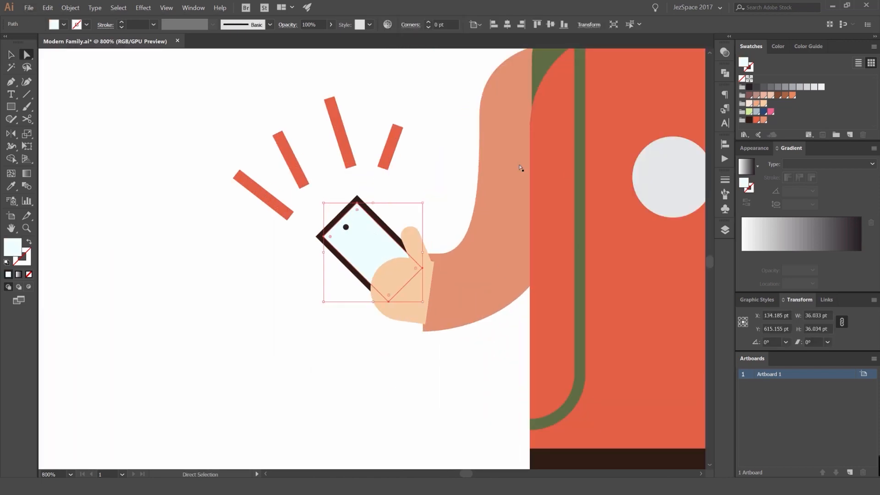
click(772, 97)
key(ctrl+z)
click(809, 46)
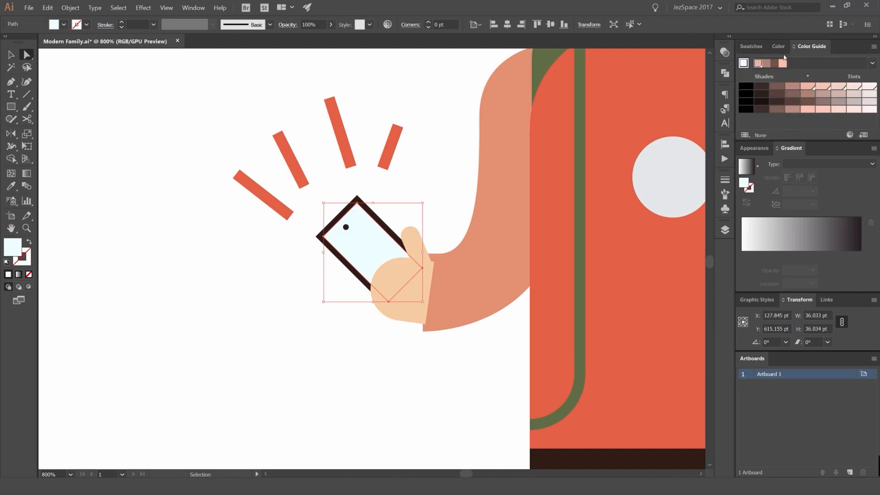
click(779, 46)
click(454, 80)
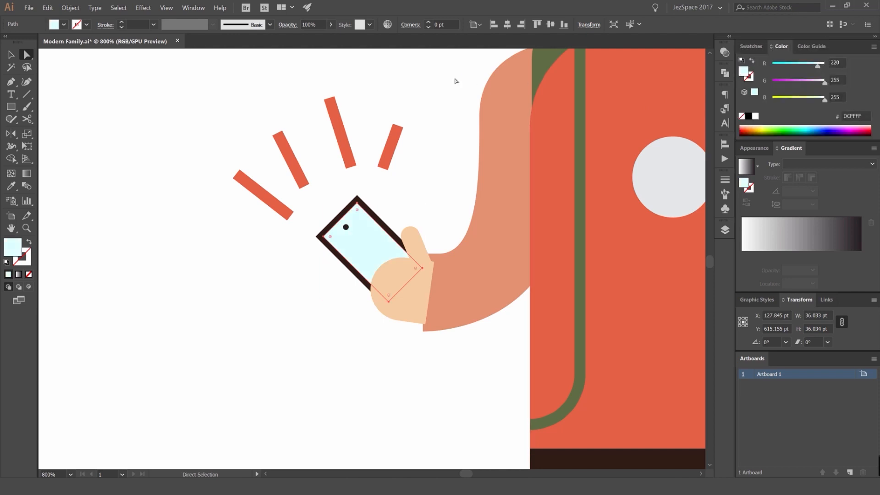
scroll(448, 90, down, 6)
drag(448, 90, 399, 139)
scroll(390, 151, up, 6)
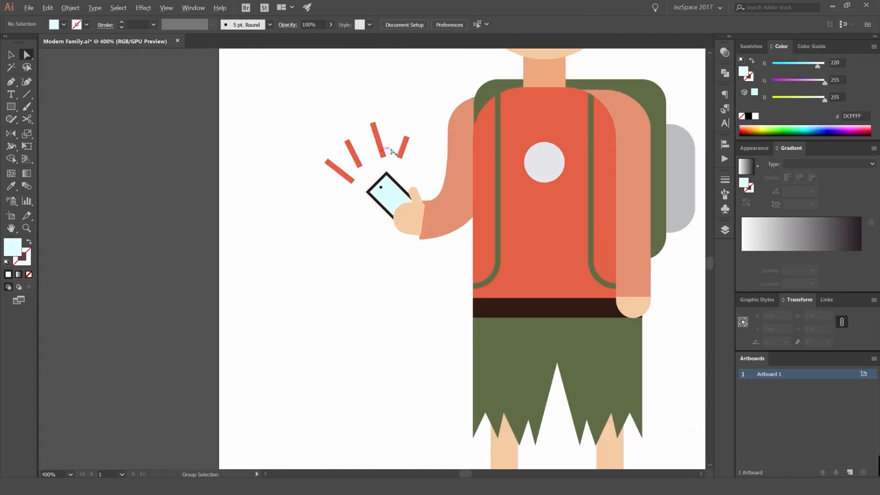
scroll(424, 175, down, 4)
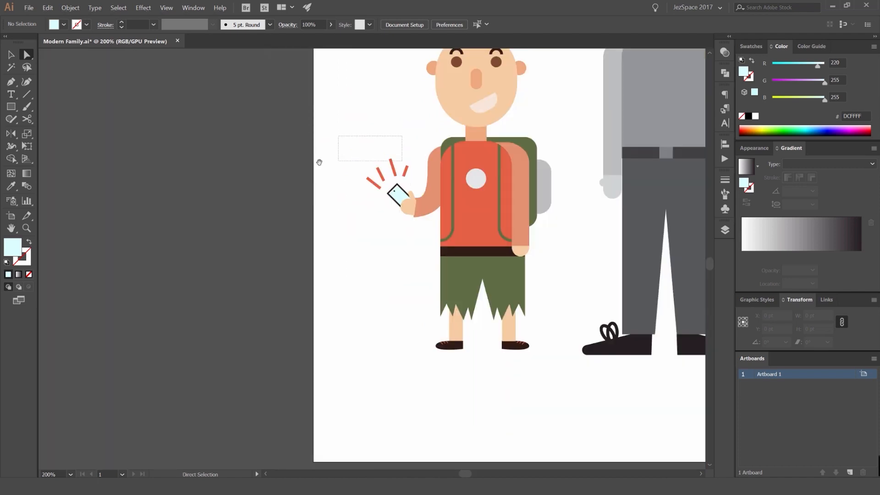
- Lock the Boy Kid layer and leave the Teen layer unlocked for editing
scroll(319, 162, down, 4)
scroll(490, 159, up, 4)
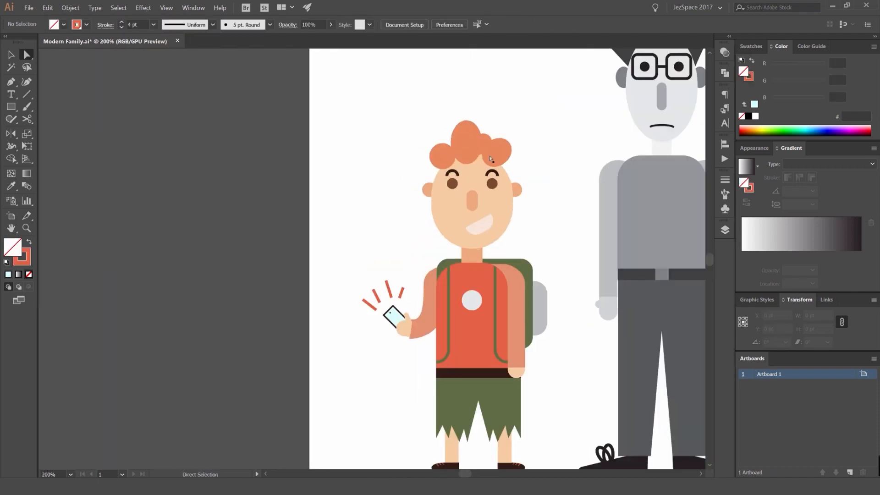
scroll(490, 159, down, 1)
drag(606, 118, 524, 142)
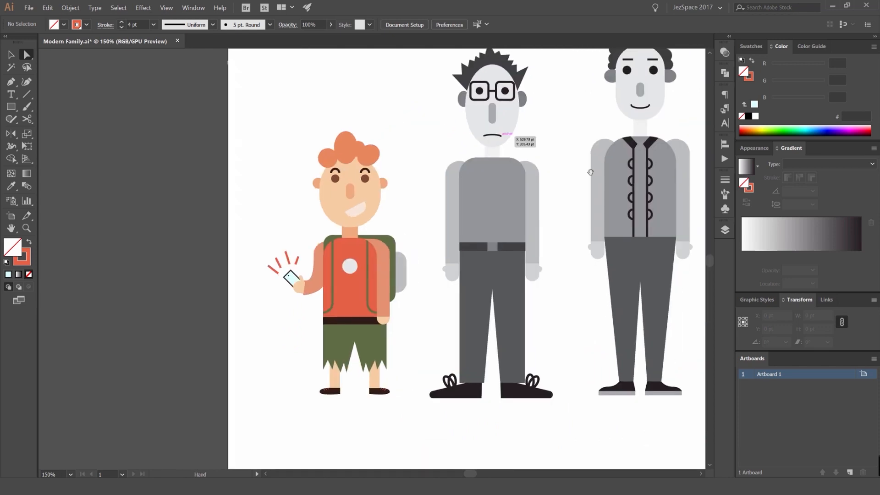
click(724, 229)
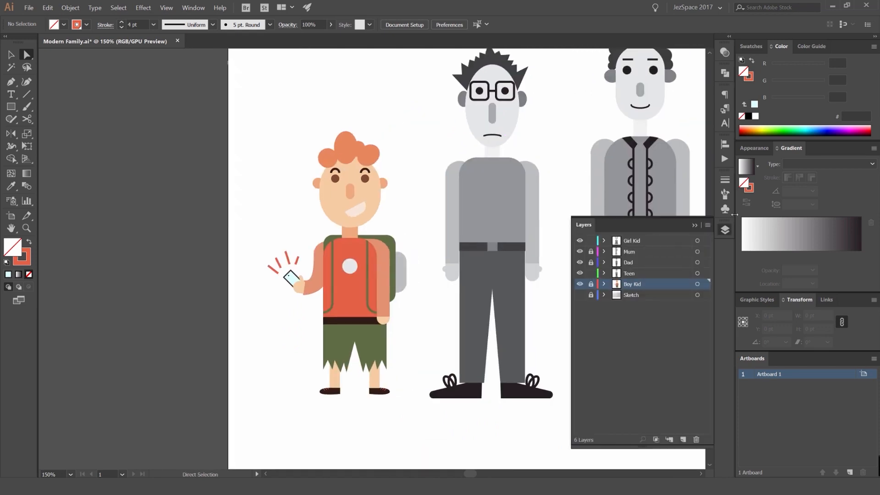
click(724, 229)
drag(503, 161, 438, 181)
- Save the Shades harmony based on the dark blue swatch as a swatch colour group
click(751, 46)
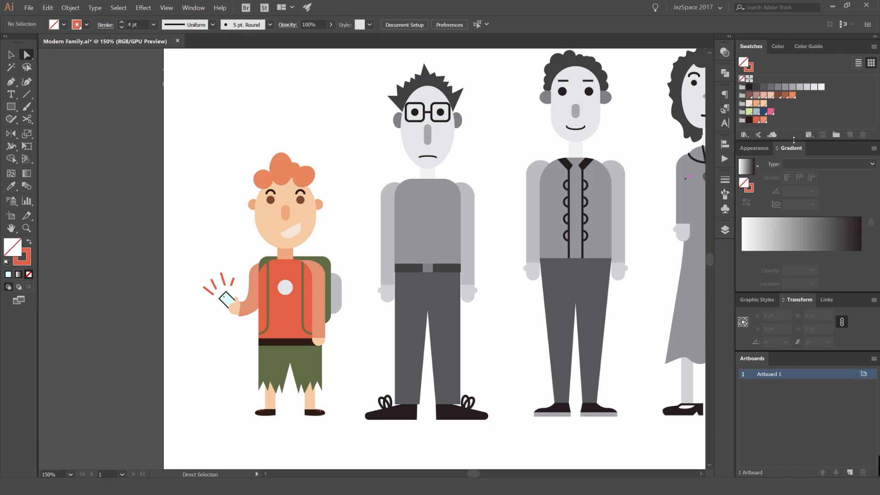
drag(793, 140, 764, 189)
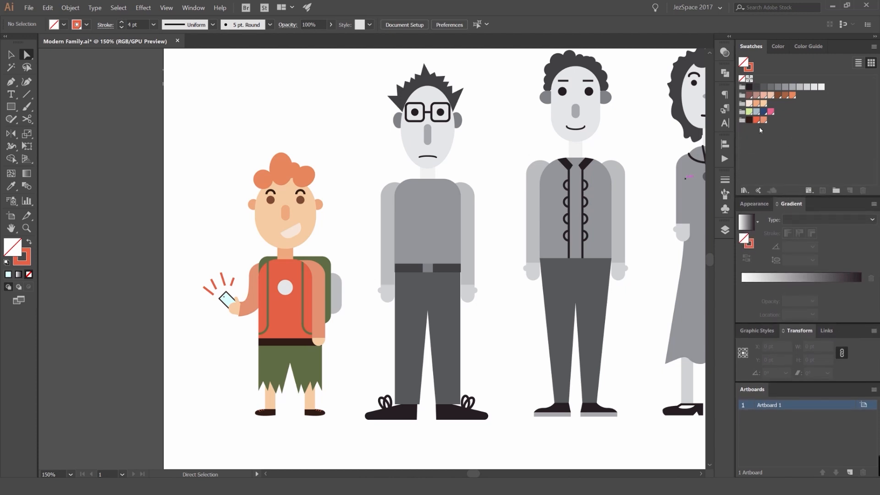
click(763, 112)
click(809, 48)
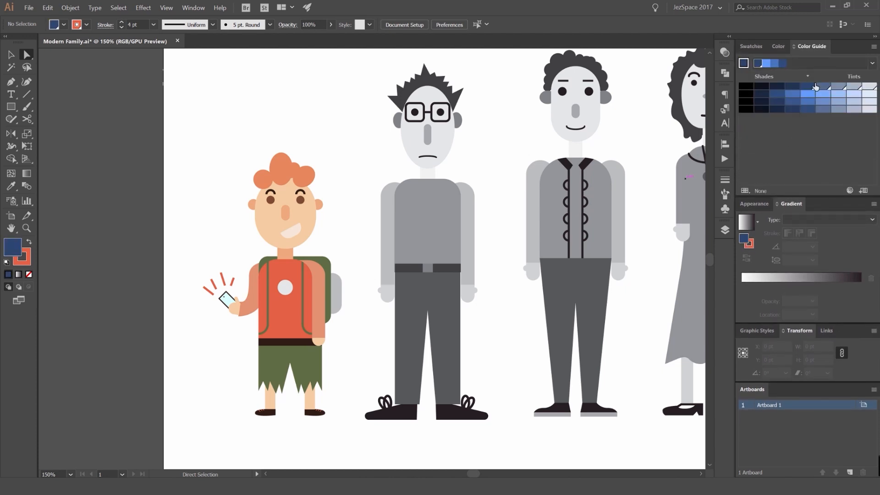
click(871, 63)
scroll(807, 118, up, 3)
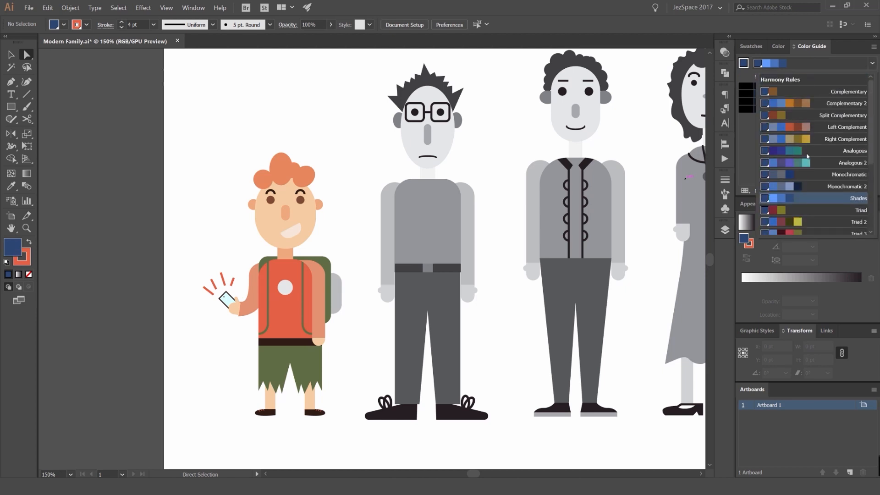
click(799, 200)
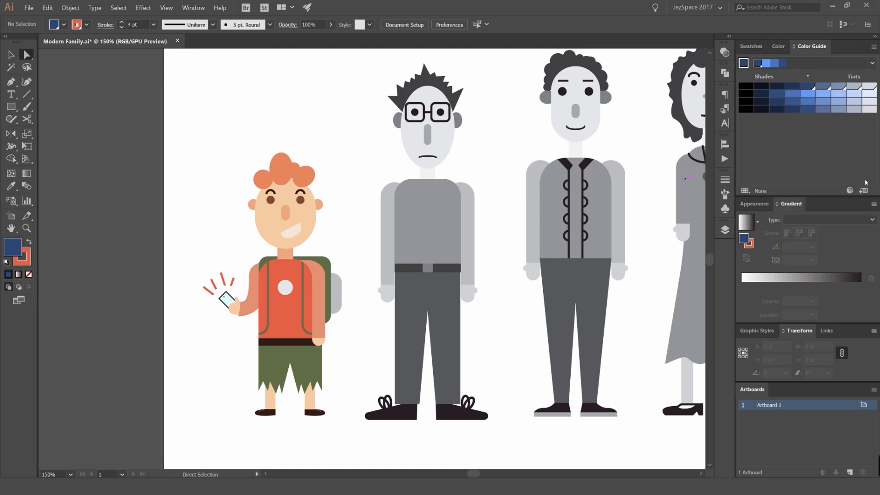
- Save the Analogous 2 harmony of the same dark blue as another swatch colour group
click(873, 63)
scroll(821, 164, up, 3)
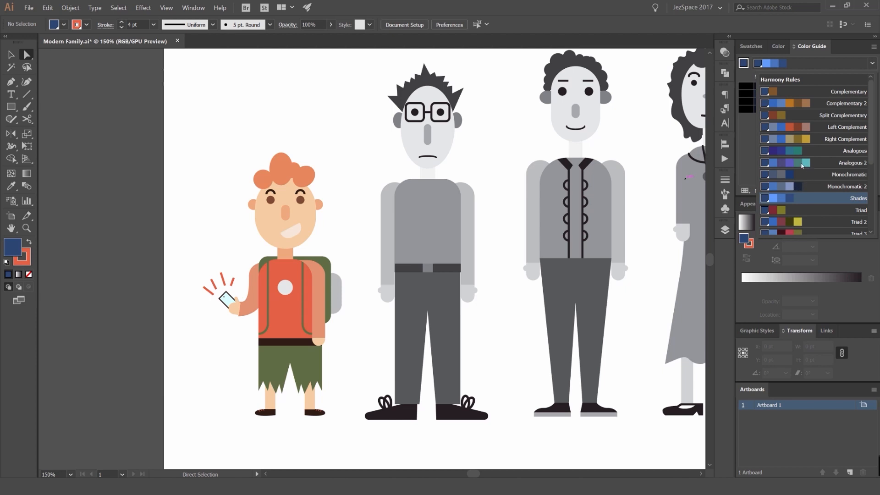
click(850, 163)
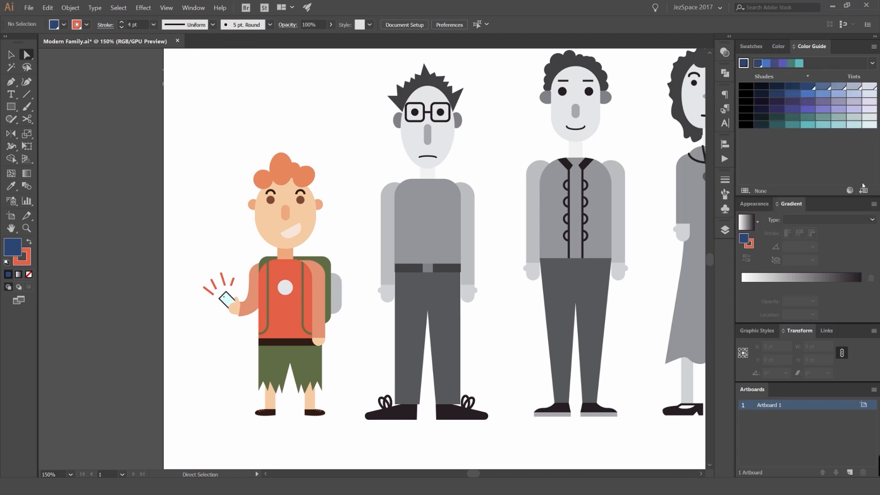
drag(759, 67, 764, 122)
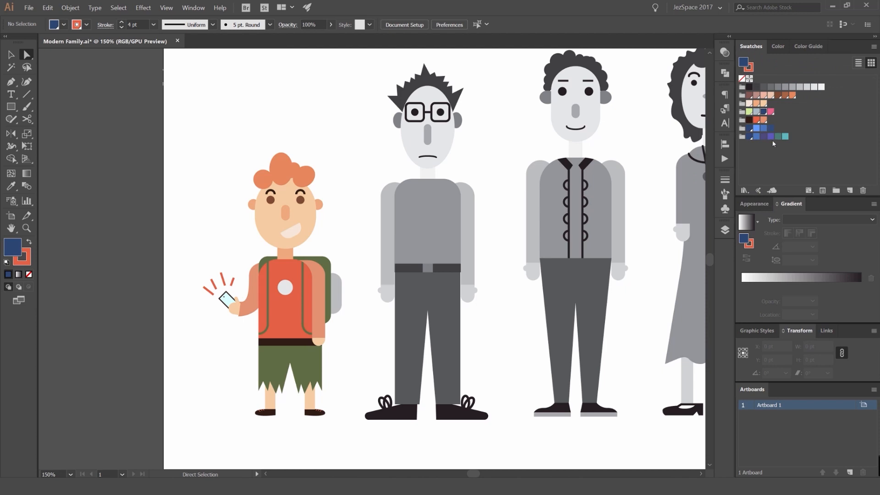
- Fill the teen's face ellipse with the light peach skin colour sampled from the boy's face
key(v)
click(406, 224)
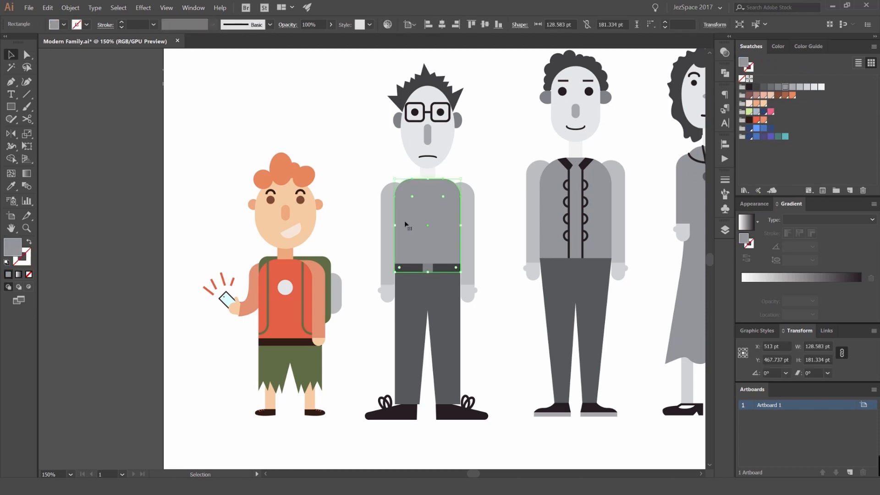
click(446, 134)
scroll(380, 183, up, 1)
drag(397, 156, 362, 183)
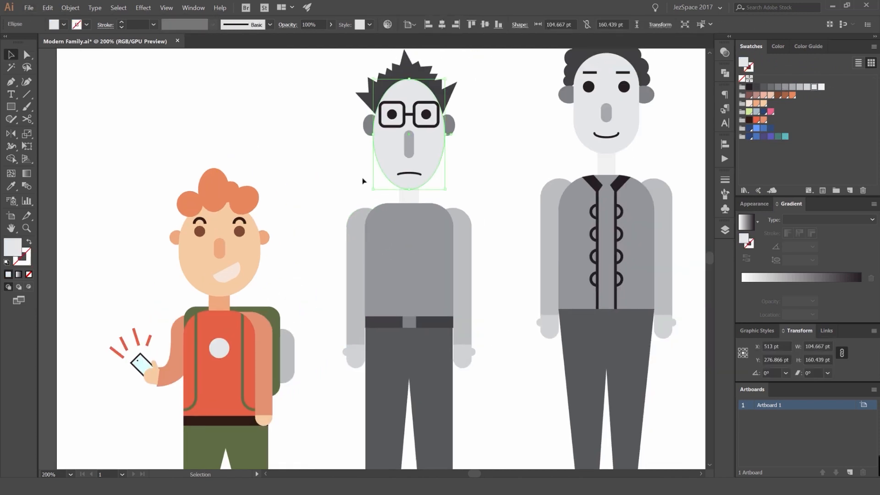
key(i)
click(258, 250)
key(v)
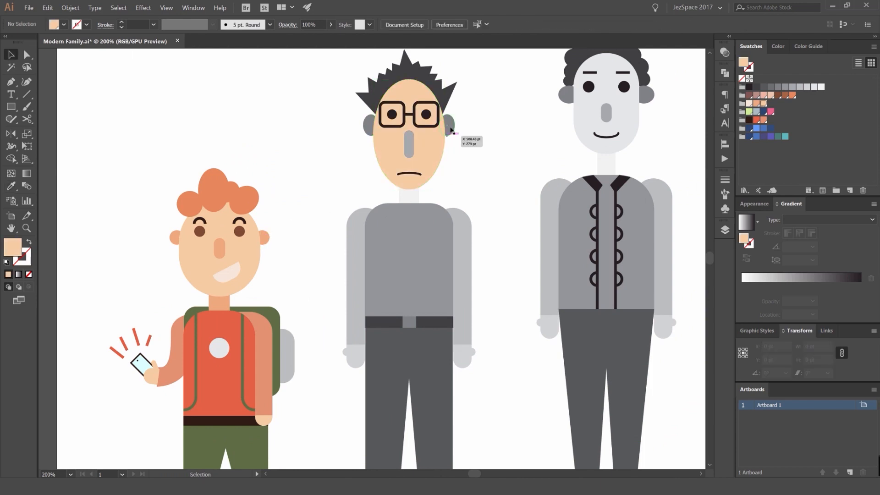
- Fill the teen's ears and neck with the darker peach sampled from the boy's ear
click(370, 126)
key(i)
click(265, 236)
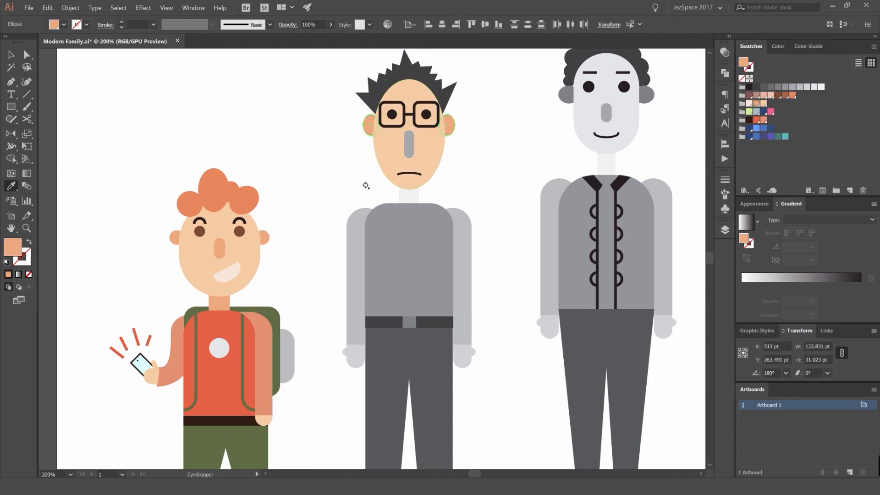
key(v)
click(409, 196)
key(i)
click(261, 255)
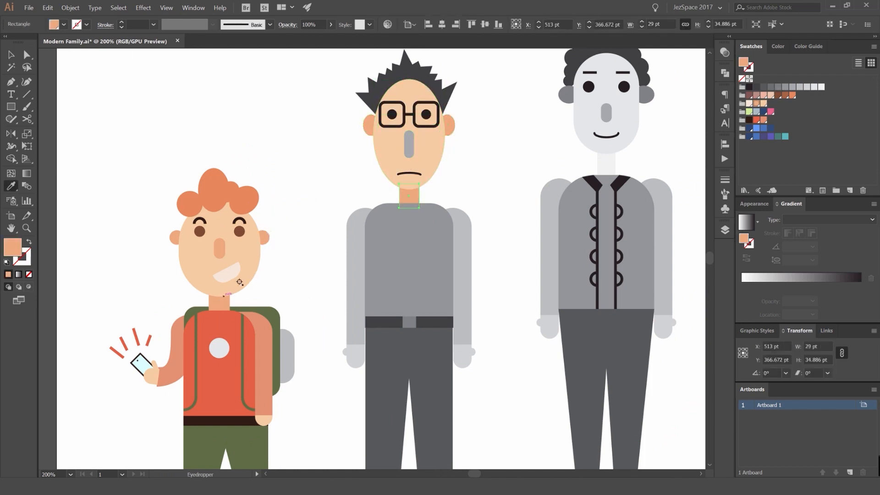
- Fill the teen's nose with the darker peach sampled from the boy's nose
key(v)
click(408, 144)
key(i)
click(219, 248)
key(v)
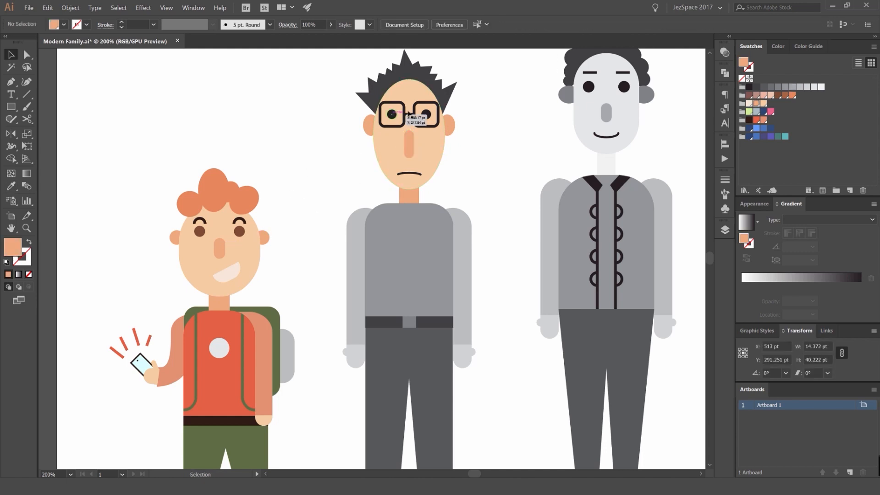
- Fill both of the teen's eyes with the very dark brown swatch
scroll(408, 114, up, 1)
click(426, 115)
shift+click(383, 117)
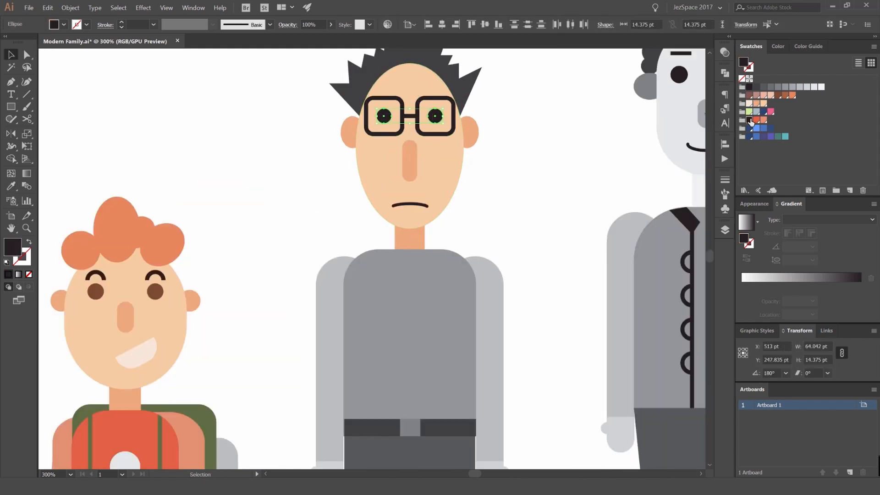
click(528, 141)
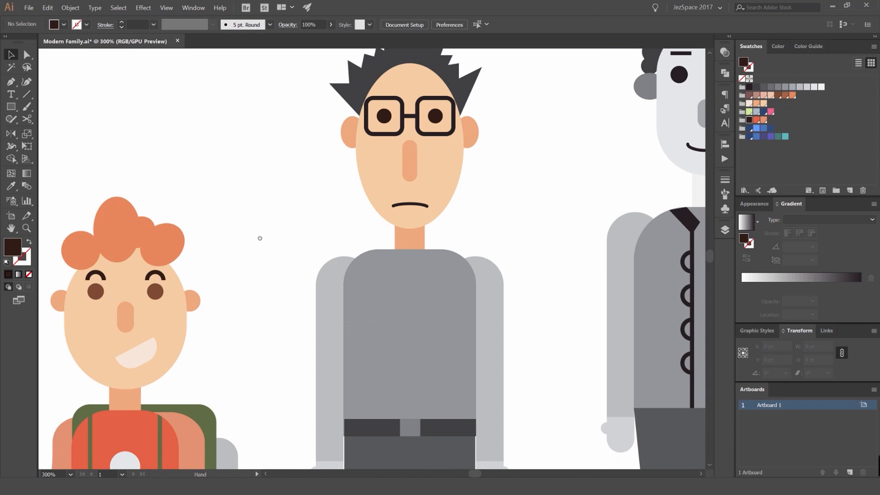
- Unlock the Boy Kid layer and select the boy's eye to check its fill colour
drag(260, 238, 407, 190)
click(724, 229)
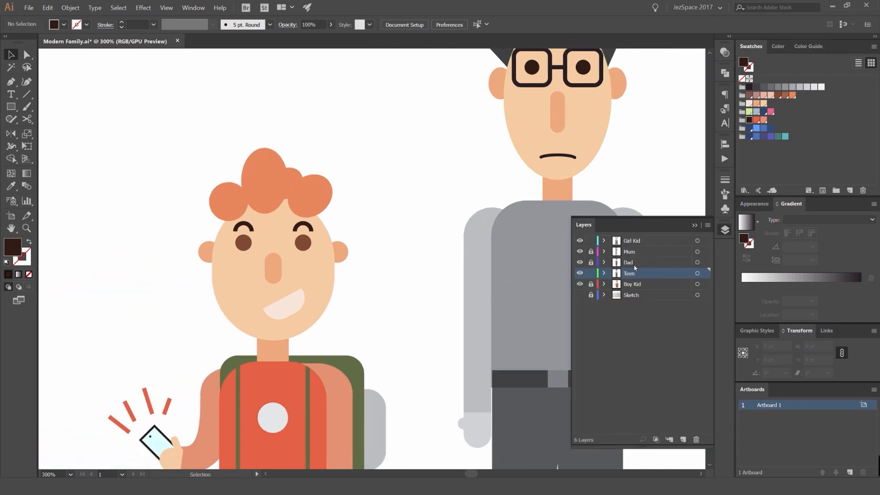
click(293, 244)
click(438, 142)
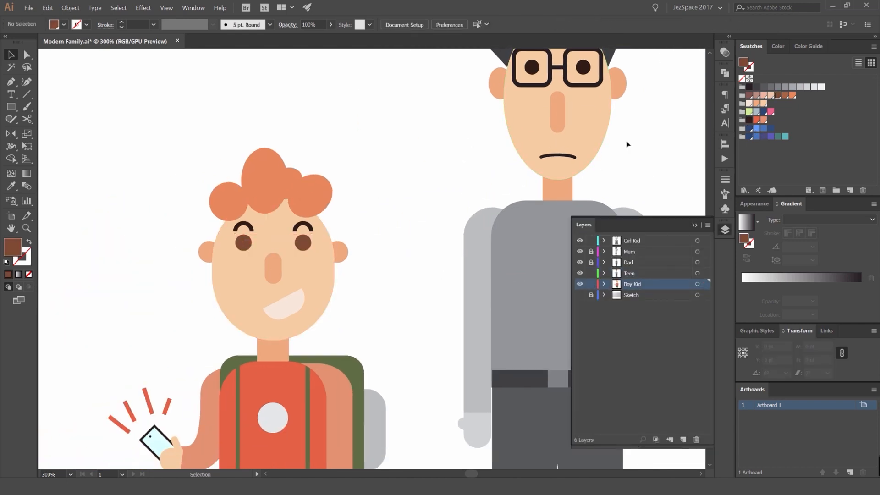
- Recolour the strokes of the teen's two glasses frames and the bridge with the very dark brown swatch
drag(583, 75, 481, 161)
scroll(481, 161, up, 2)
click(478, 150)
click(486, 169)
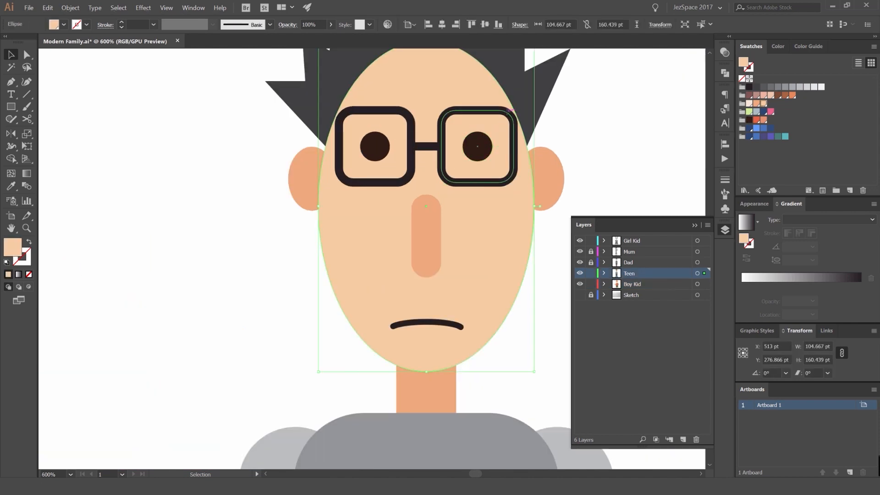
click(477, 112)
shift+click(406, 112)
click(425, 147)
shift+click(406, 114)
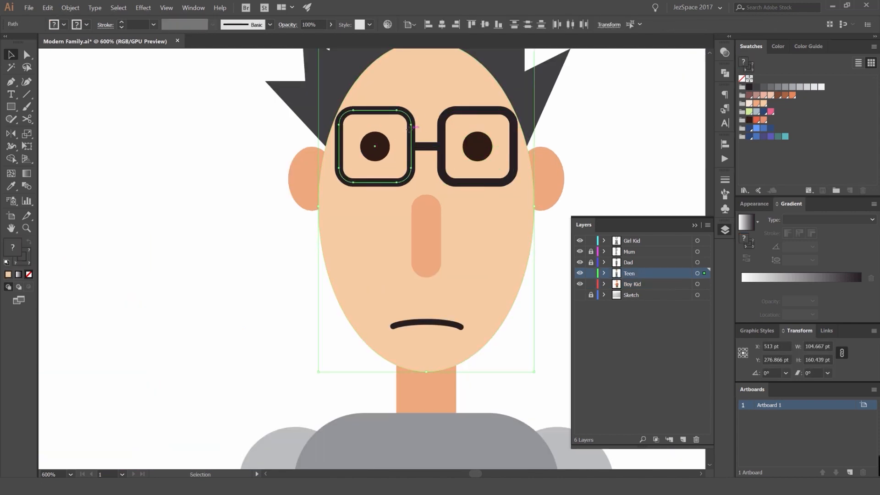
click(411, 126)
shift+click(424, 146)
shift+click(439, 133)
scroll(437, 130, up, 1)
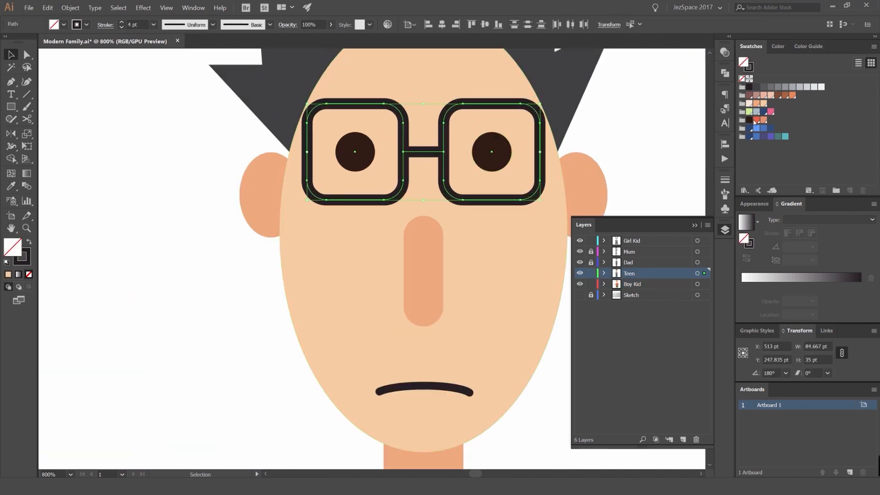
click(656, 125)
- Fill the teen's spiky hair with the medium brown swatch
scroll(591, 184, down, 4)
scroll(597, 189, up, 2)
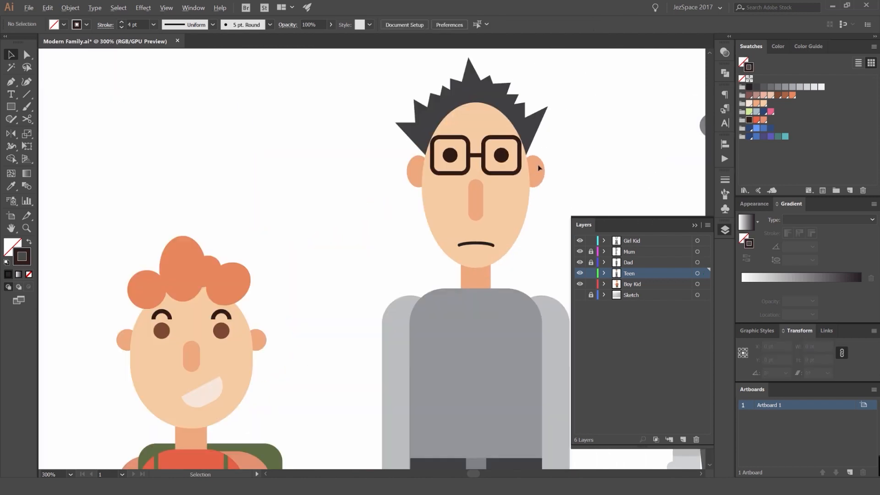
click(704, 224)
click(528, 94)
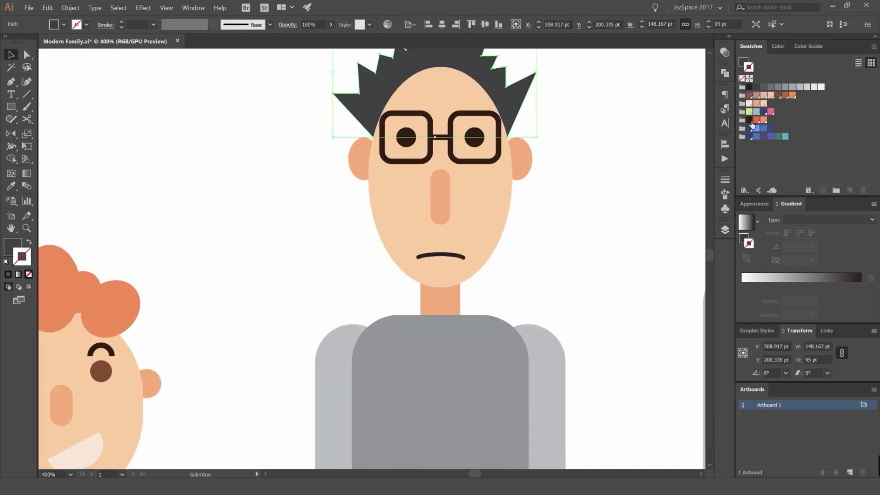
drag(656, 112, 669, 180)
key(/)
key(x)
click(778, 95)
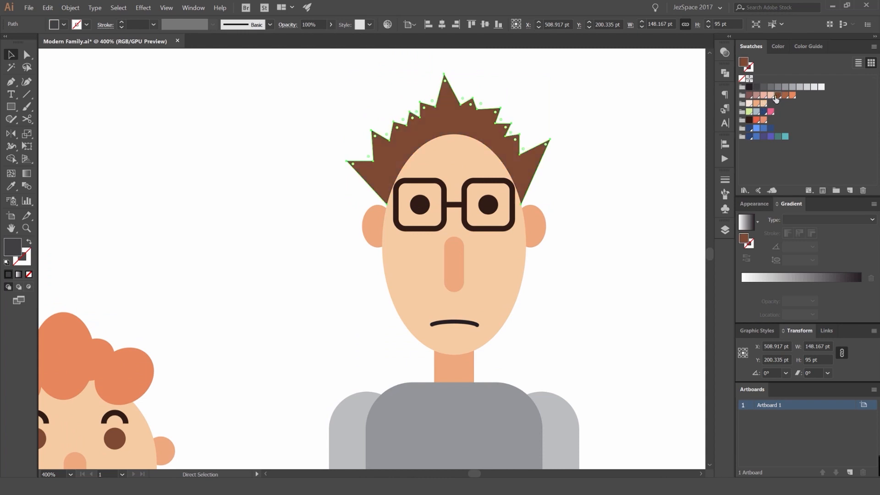
- Try the muted reddish-brown swatch on the teen's hair and undo it
click(749, 95)
click(672, 102)
scroll(586, 144, down, 5)
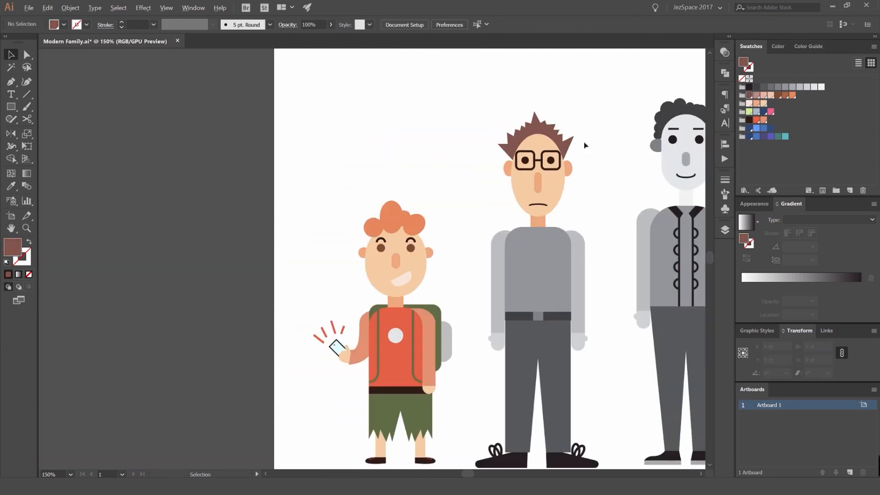
scroll(586, 140, up, 3)
key(ctrl+z)
key(ctrl+z)
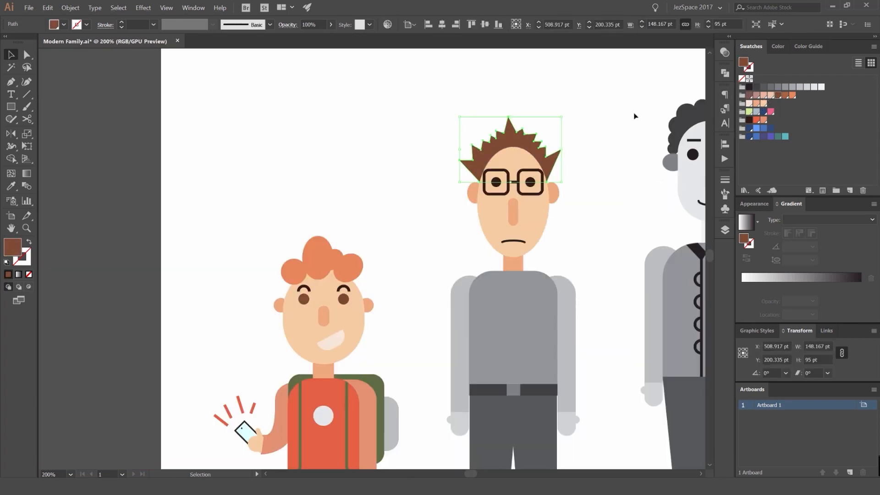
- Darken the teen's hair with a deep brown shade from the Color Guide based on its current brown
click(778, 46)
click(810, 47)
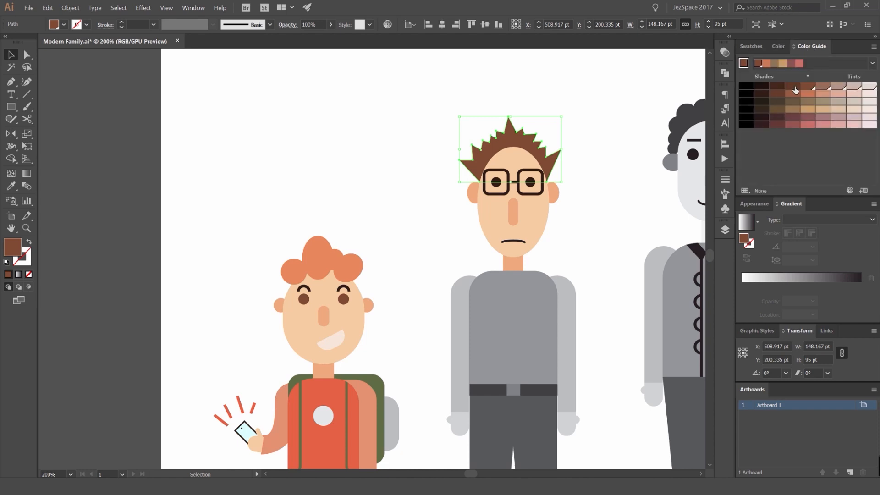
click(777, 86)
click(580, 108)
scroll(581, 113, down, 4)
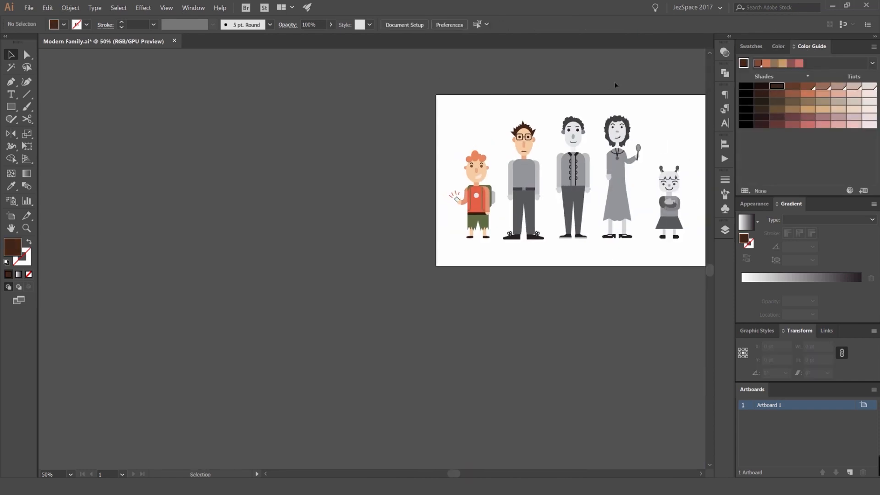
- Set the stroke weight of the teen's mouth to 4 pt and nudge it slightly upward
scroll(528, 155, up, 5)
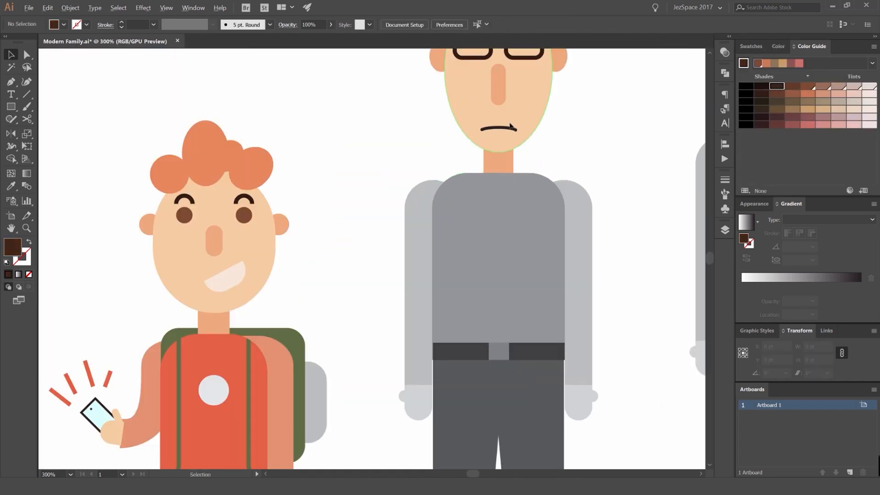
click(514, 130)
click(725, 179)
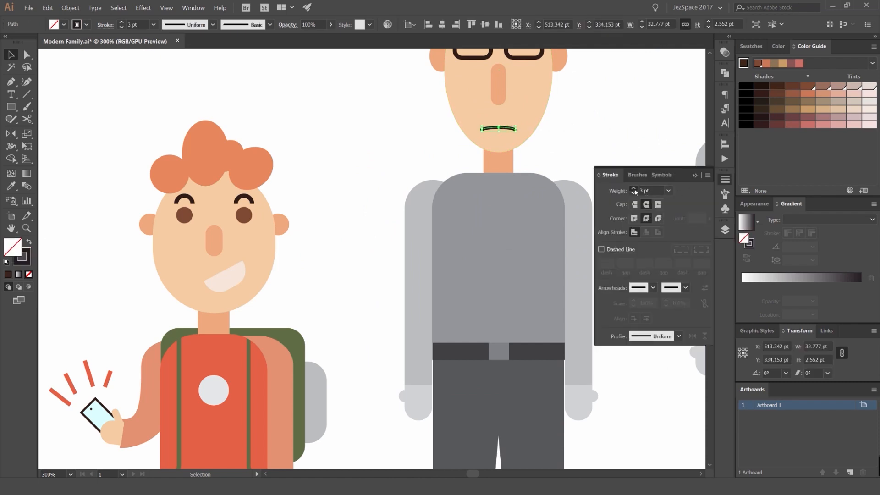
click(633, 189)
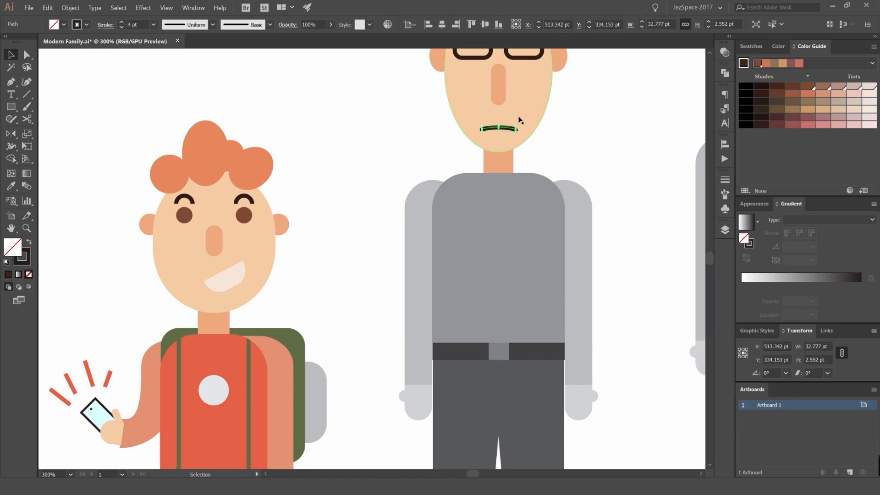
key(Up)
drag(612, 76, 544, 170)
click(545, 171)
click(751, 46)
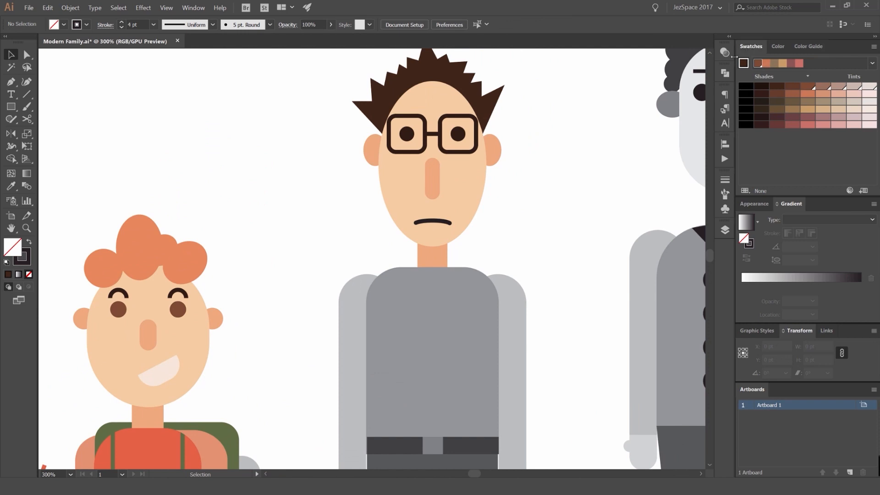
- Fill both of the teen's sleeves with medium blue after trying the dark brown and bright blue swatches
scroll(523, 169, down, 3)
scroll(522, 169, up, 2)
click(525, 212)
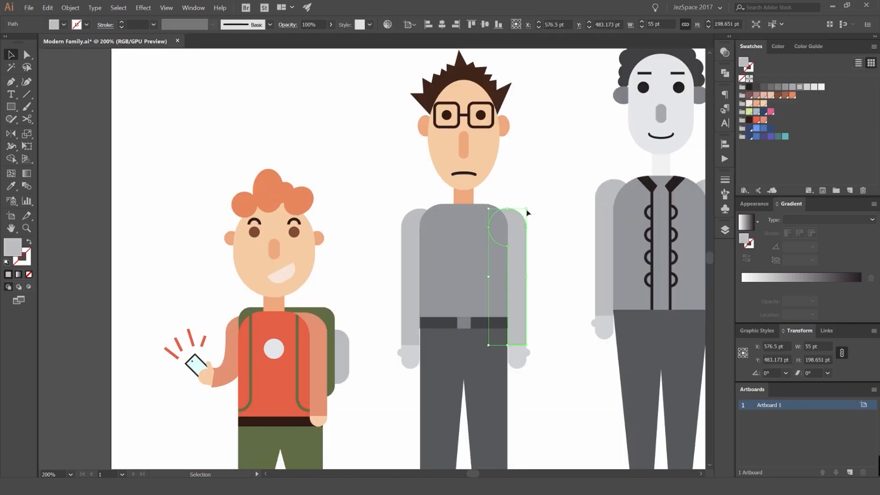
drag(585, 198, 555, 165)
click(749, 120)
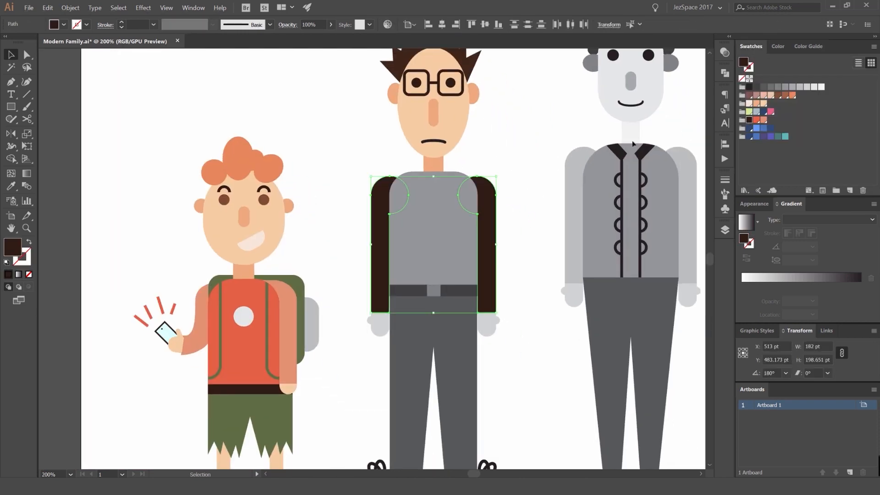
click(759, 129)
click(756, 130)
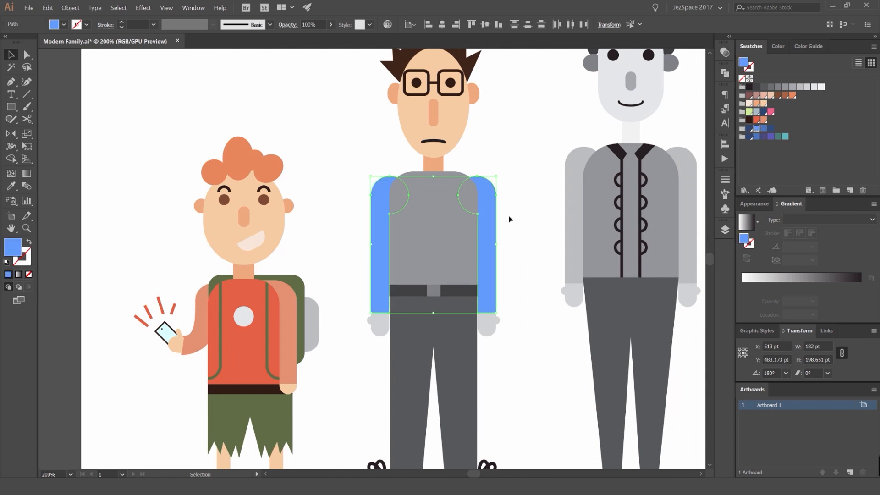
click(762, 129)
- Fill the teen's shirt torso with the navy blue swatch
click(444, 205)
click(749, 129)
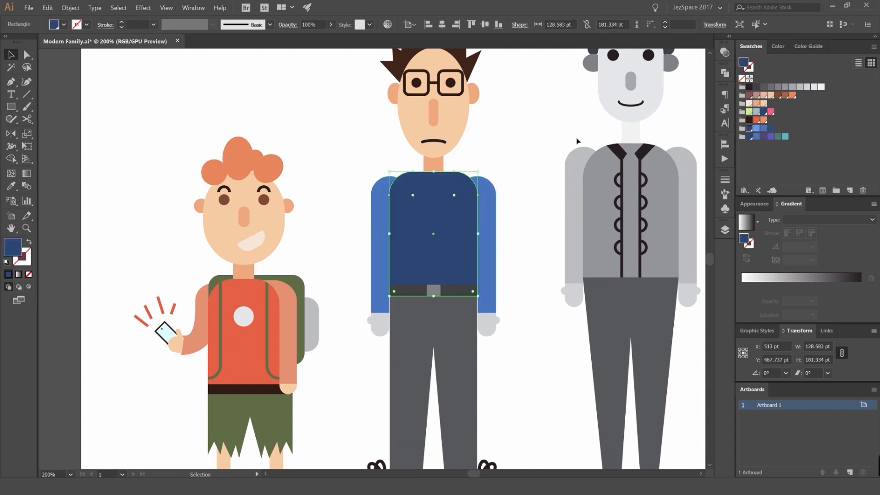
click(516, 158)
- Fill the teen's trousers with the navy blue swatch after trying teal, green and purple
drag(515, 159, 500, 83)
click(445, 257)
click(769, 129)
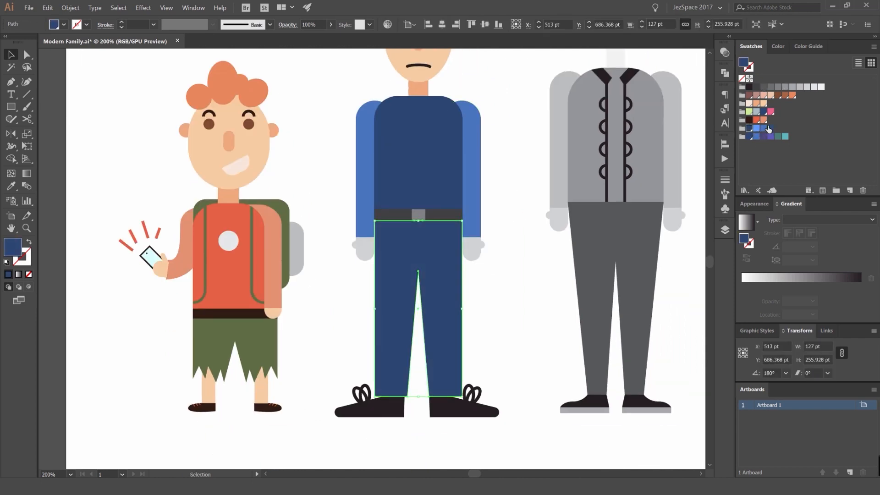
click(784, 136)
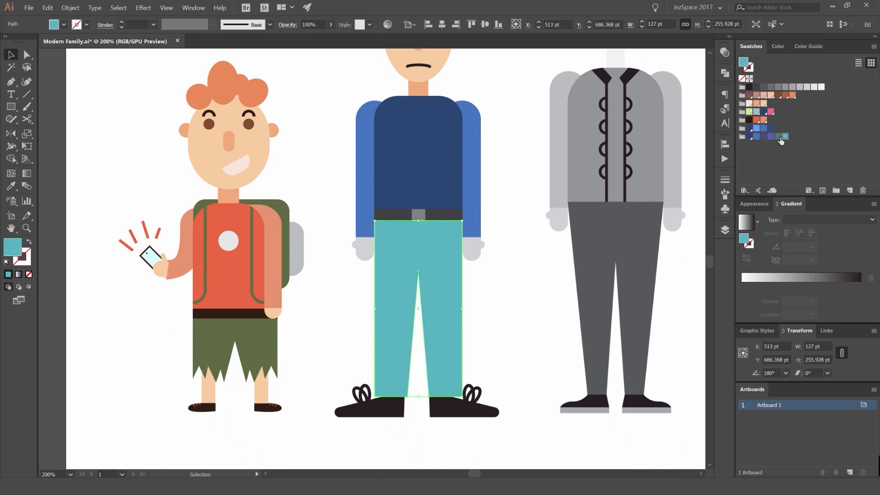
click(778, 137)
click(763, 136)
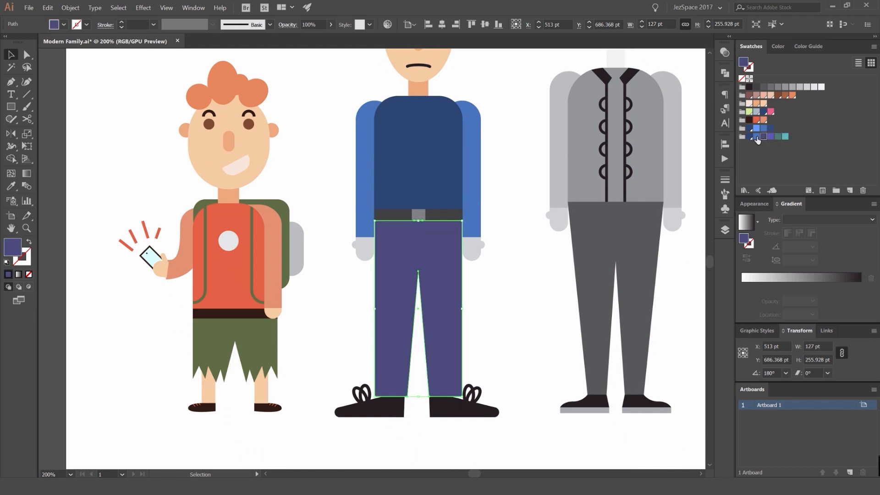
click(748, 136)
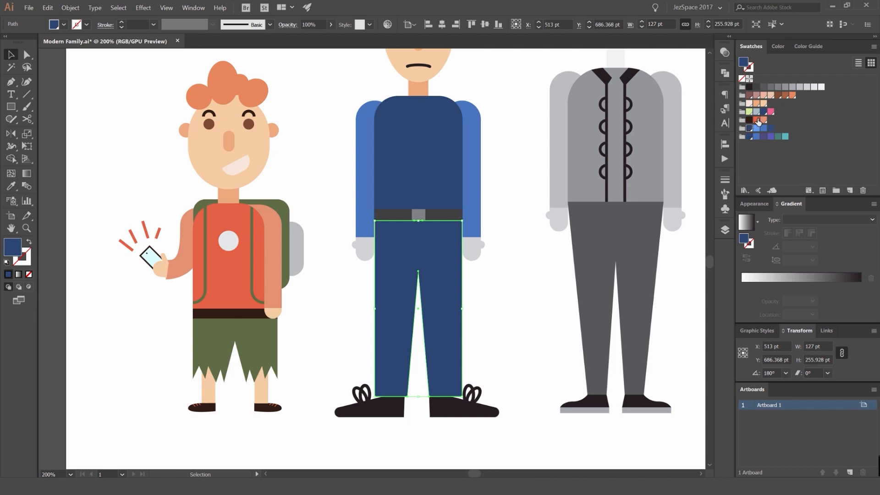
- Darken the teen's trousers with a very dark navy shade from the Color Guide
click(778, 47)
click(811, 47)
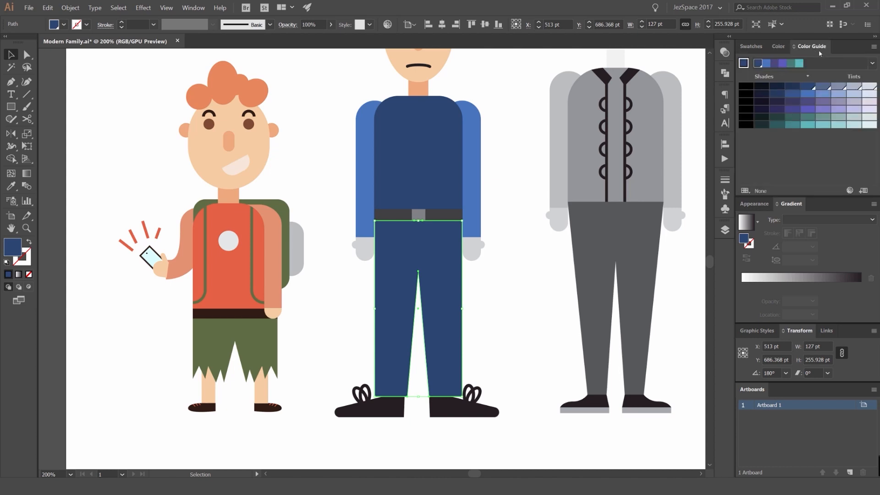
click(789, 89)
click(777, 88)
- Try the trousers' dark navy on the teen's belt and buckle, with a still darker Color Guide shade on the belt
click(394, 218)
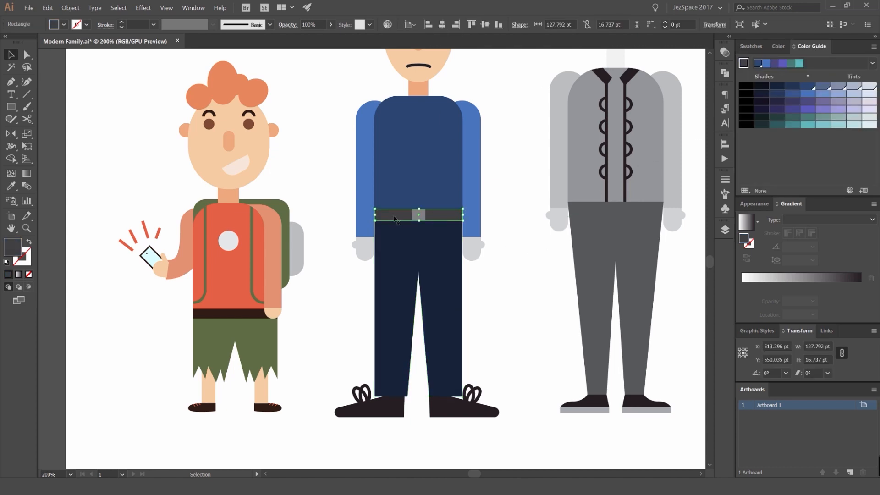
key(i)
click(427, 226)
scroll(428, 224, up, 3)
key(v)
click(409, 200)
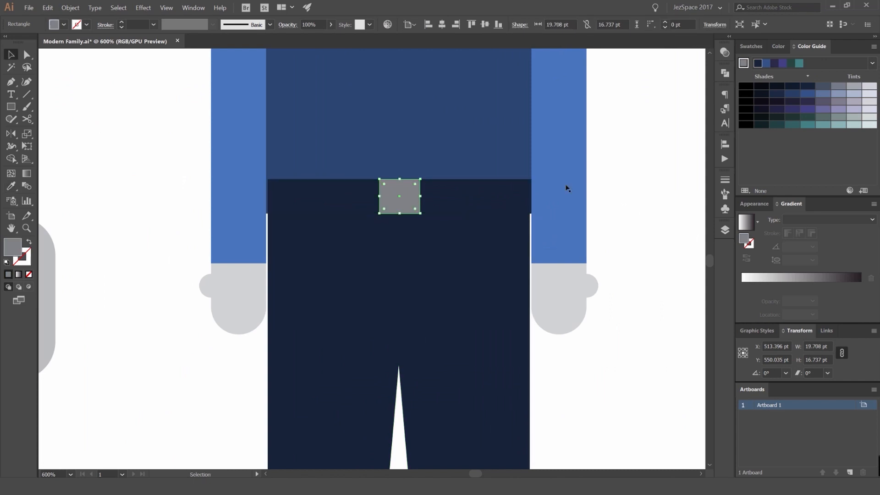
key(i)
click(462, 202)
key(v)
click(461, 201)
click(792, 87)
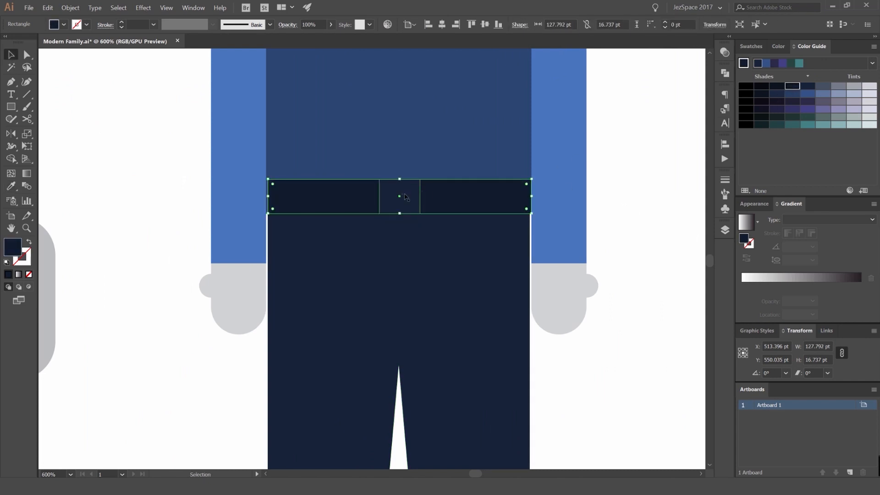
- Try the bright and medium blue swatches on the teen's belt buckle
click(405, 197)
click(751, 47)
click(763, 128)
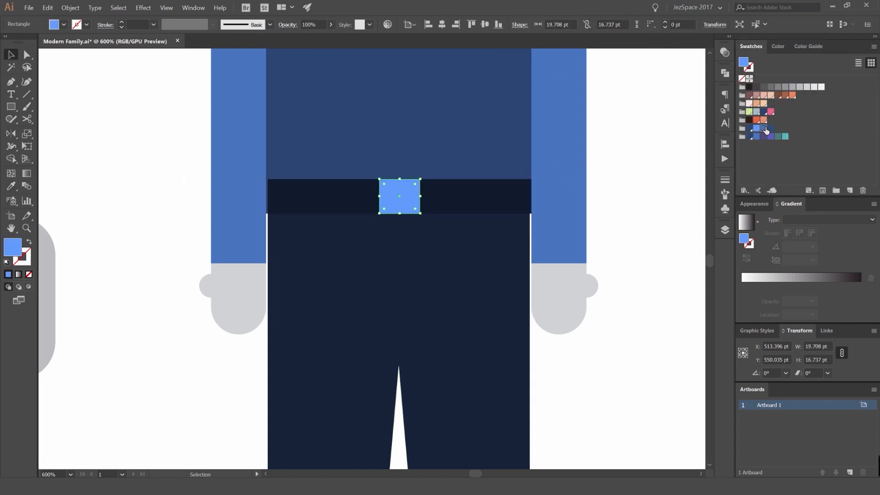
click(756, 128)
click(643, 138)
scroll(643, 138, down, 3)
key(ctrl+z)
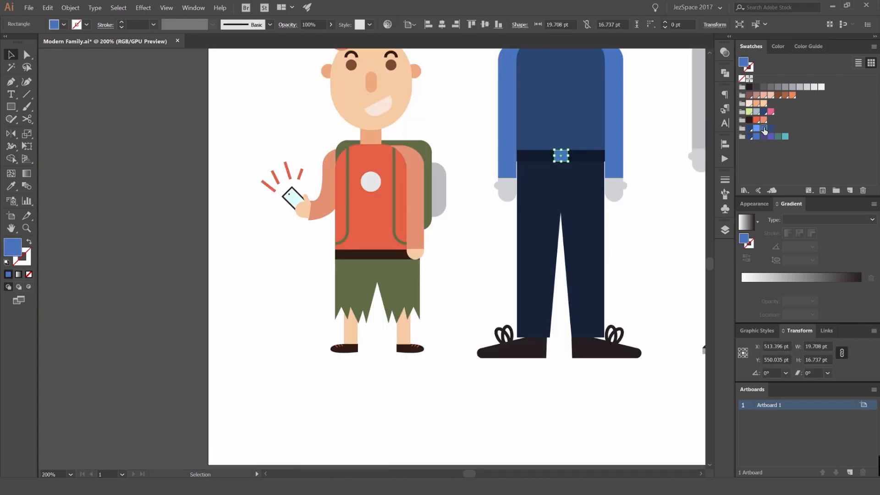
click(679, 139)
- Select the teen's belt and switch the colour sliders from RGB to HSB
scroll(661, 141, down, 3)
drag(662, 143, 526, 162)
scroll(525, 162, up, 3)
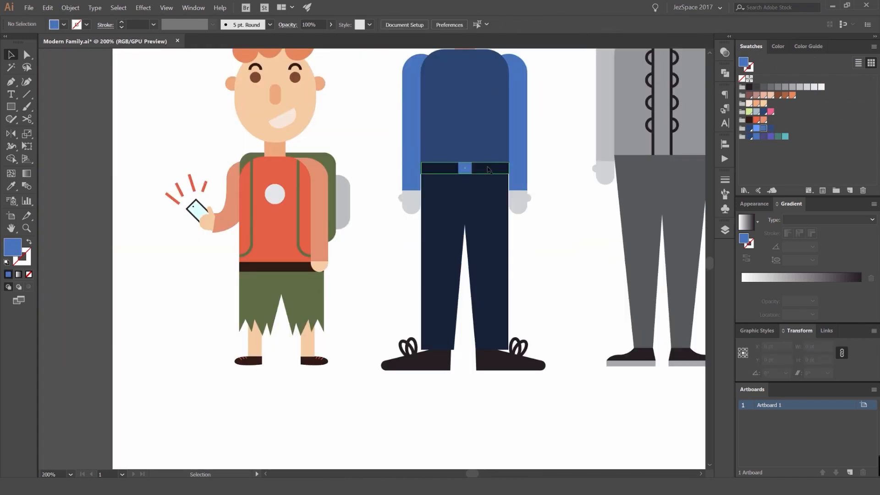
click(490, 169)
click(798, 47)
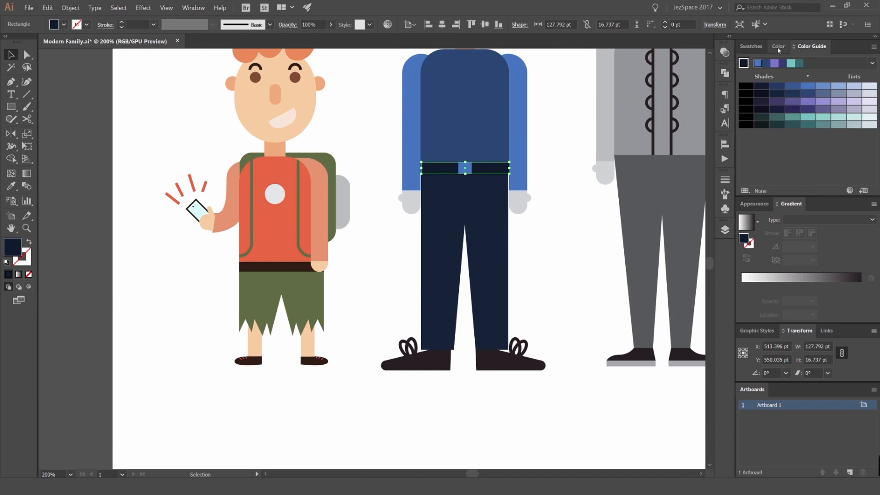
click(779, 47)
click(873, 47)
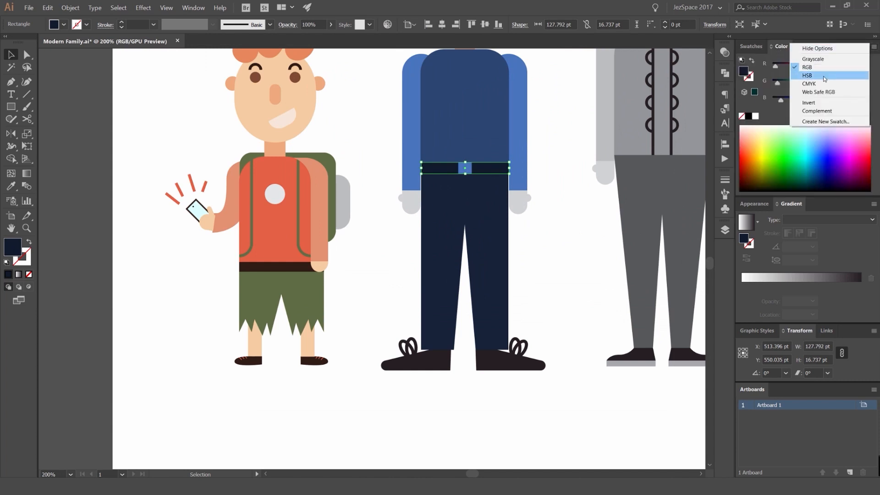
click(799, 82)
click(873, 46)
click(813, 76)
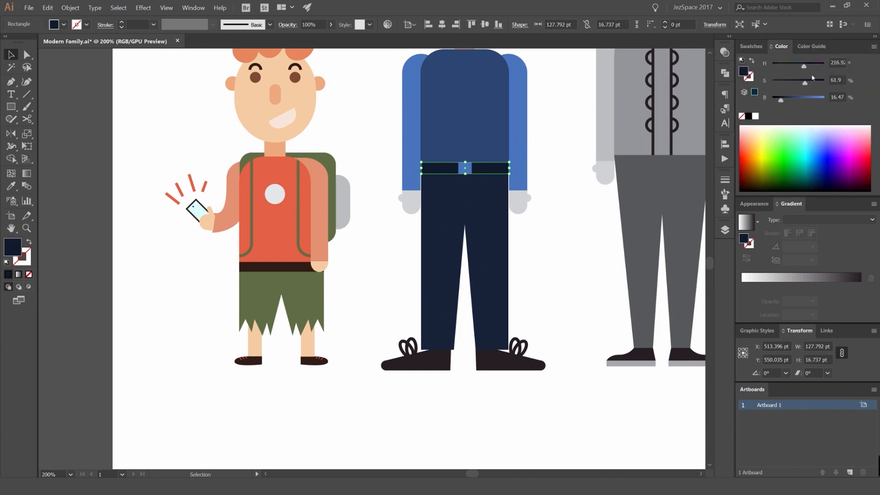
- Recolour the teen's belt golden yellow with hue 44.88, saturation 57.21 % and brightness 87.06 %
drag(806, 69, 819, 98)
drag(777, 65, 776, 68)
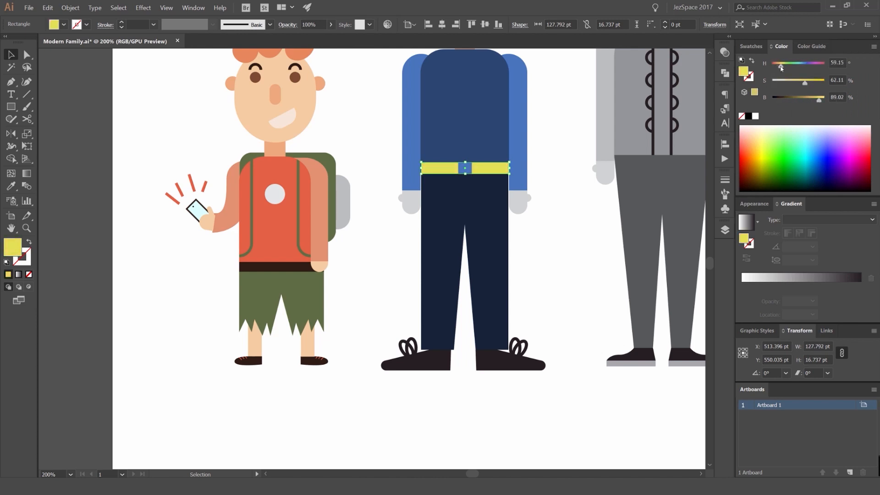
drag(780, 68, 818, 99)
scroll(479, 145, up, 2)
scroll(473, 154, up, 1)
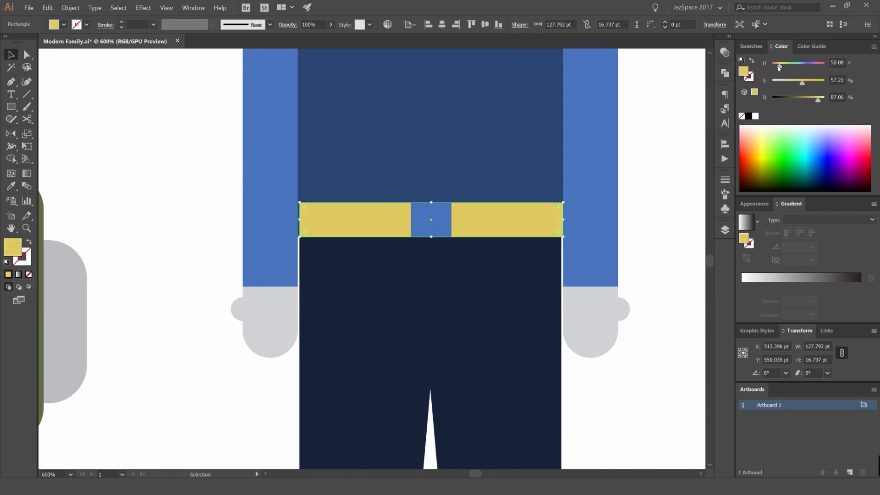
drag(781, 69, 779, 69)
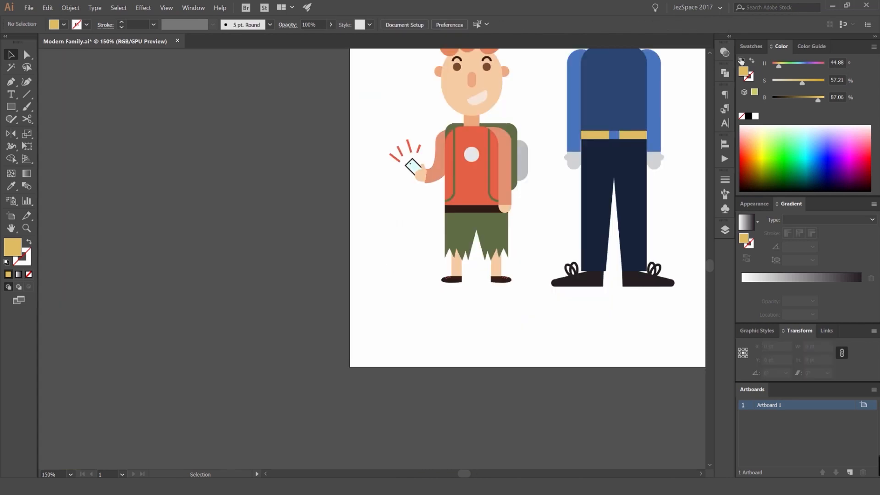
- Fill the teen's belt buckle with the dark brown swatch
click(750, 46)
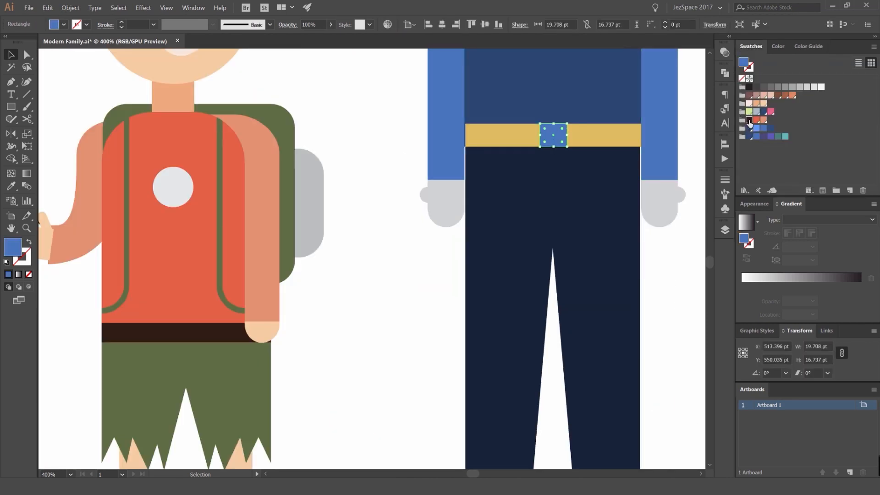
click(749, 120)
click(672, 108)
drag(676, 108, 569, 149)
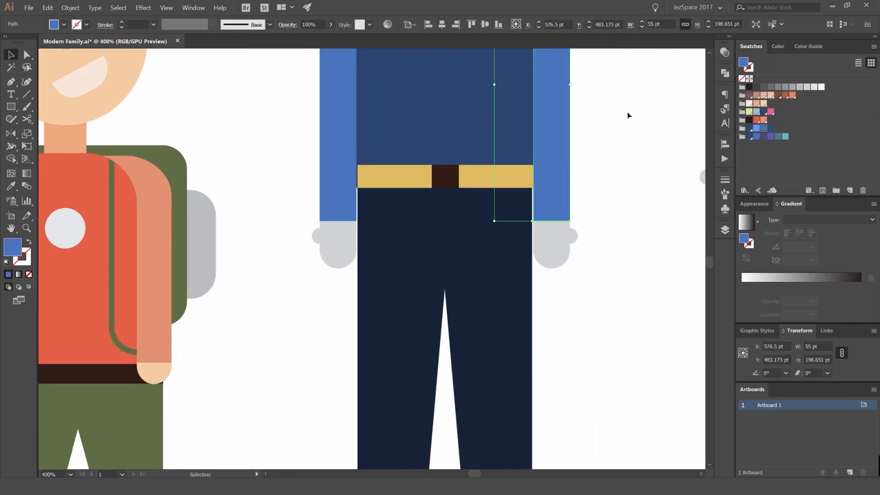
click(637, 113)
- Fill both of the teen's shoes with the dark brown swatch
scroll(641, 110, down, 6)
drag(638, 108, 534, 88)
scroll(552, 127, up, 4)
click(510, 324)
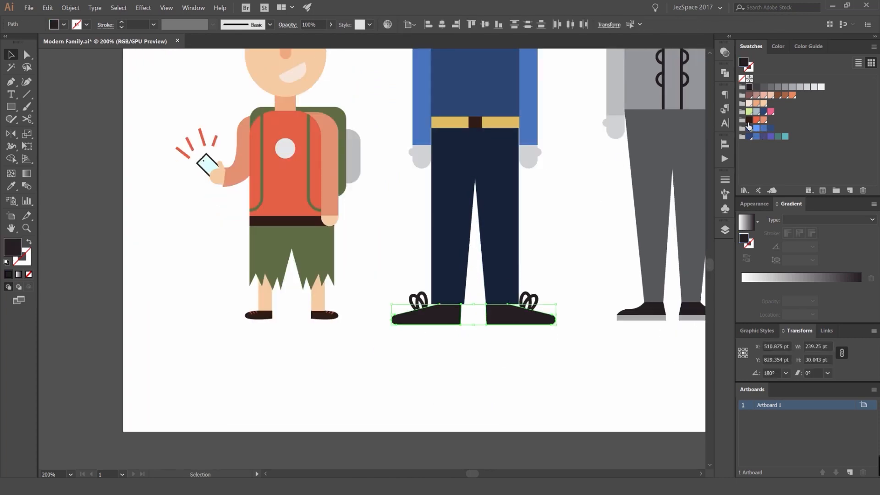
- Select the lace loops on both of the teen's shoes and expand their fill and stroke
scroll(541, 300, up, 3)
drag(541, 286, 499, 307)
drag(204, 281, 167, 305)
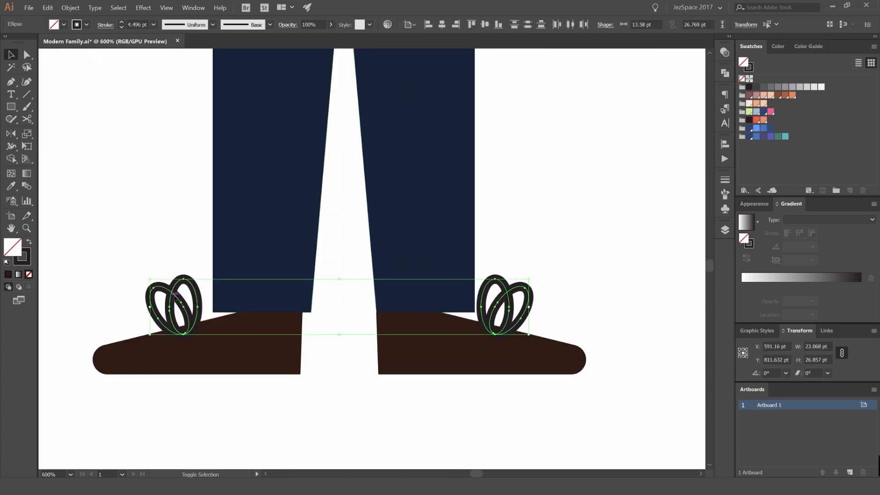
drag(193, 373, 214, 278)
click(70, 7)
click(76, 89)
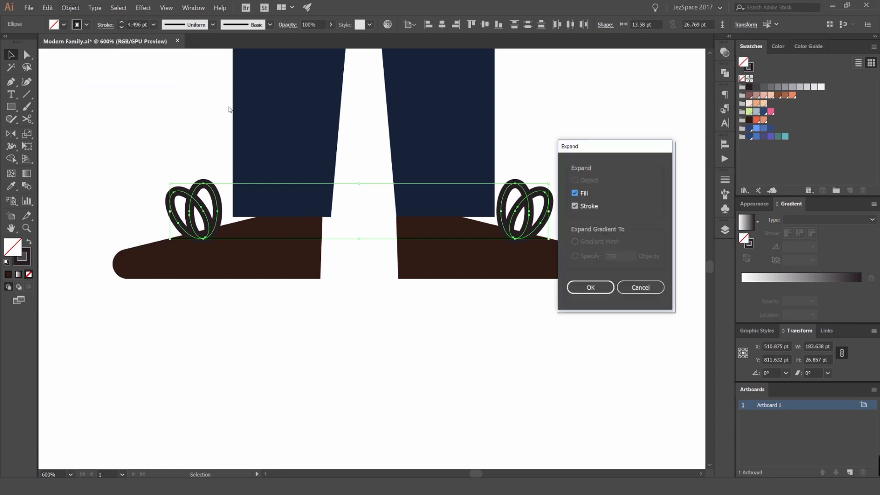
click(580, 288)
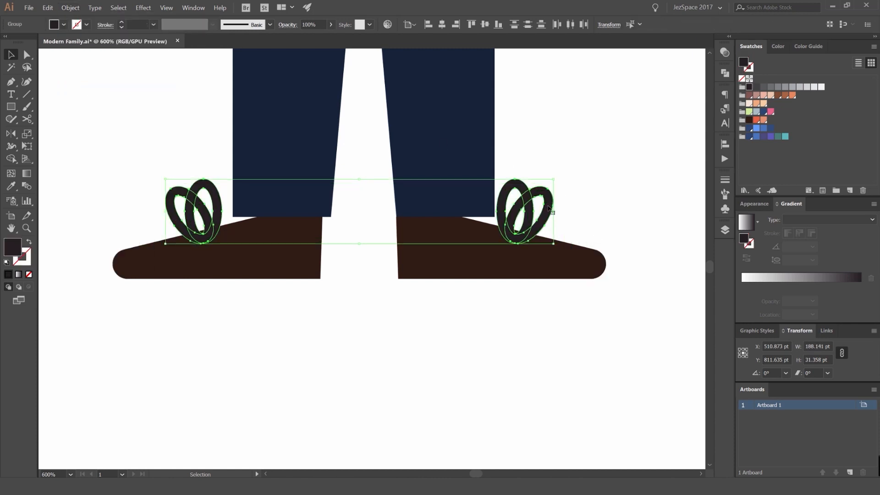
- Recolour the expanded lace loops with the dark brown sampled from the teen's shoe
scroll(550, 210, up, 1)
key(i)
click(546, 262)
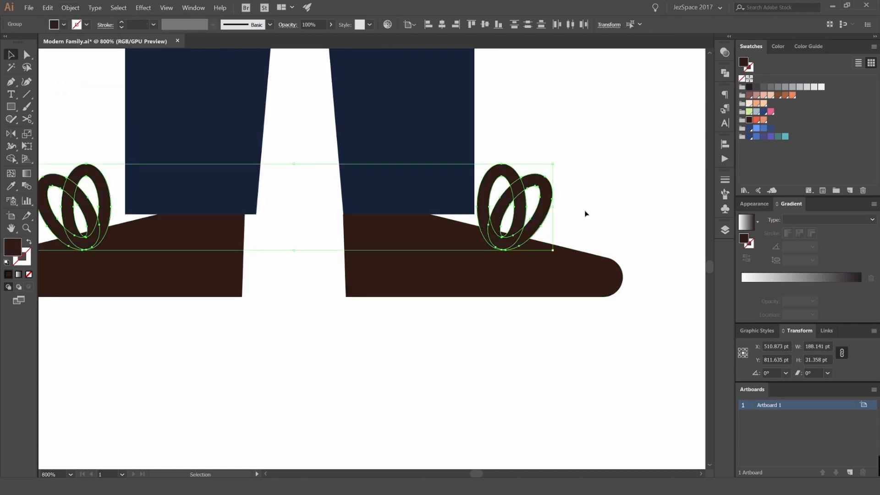
key(ctrl+shift+a)
key(v)
scroll(548, 204, down, 6)
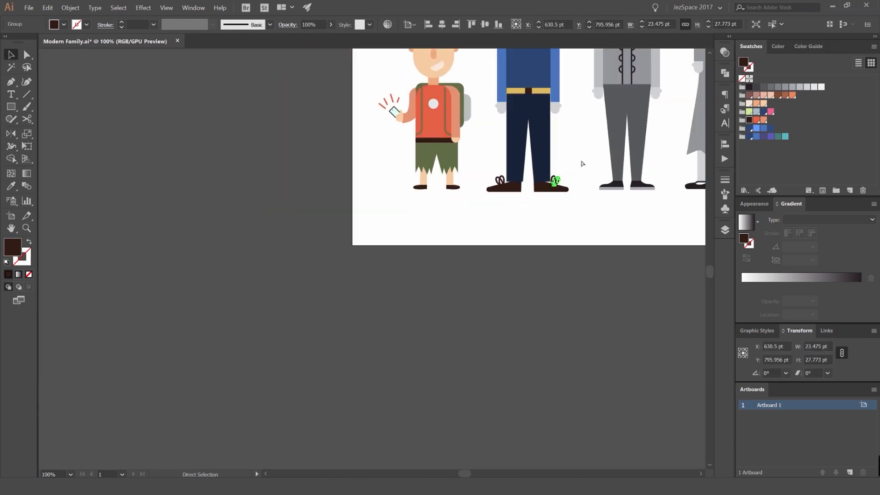
scroll(558, 174, up, 4)
click(552, 184)
key(ctrl+shift+a)
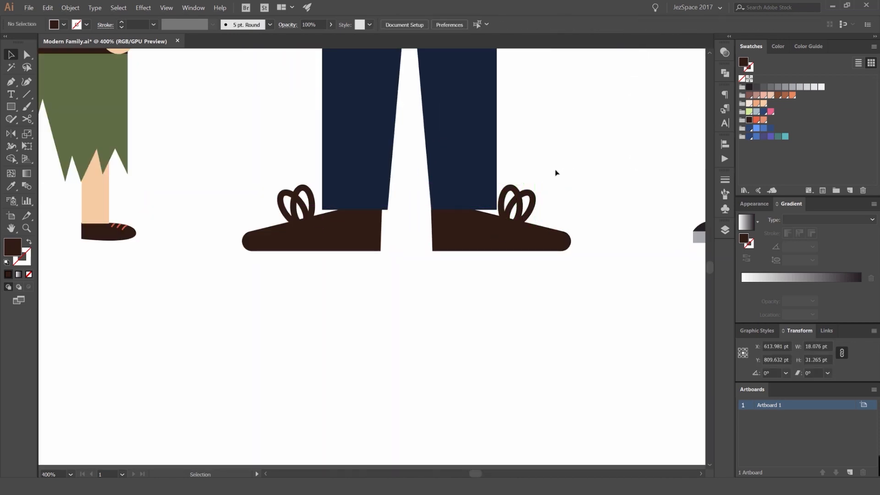
- Move the outer hem corner of the teen's right-hand trouser leg inward to meet the shoe's upper edge
scroll(546, 220, down, 5)
scroll(541, 223, up, 2)
scroll(501, 280, up, 5)
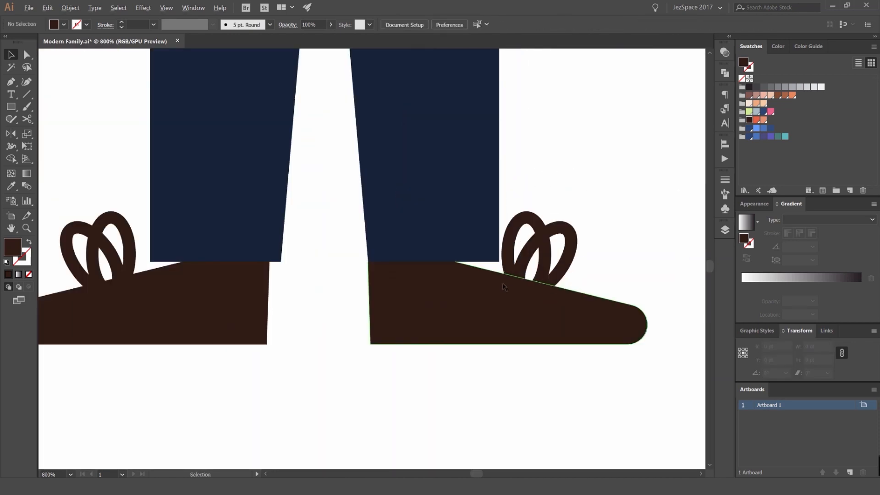
key(a)
drag(498, 261, 455, 261)
scroll(544, 219, down, 5)
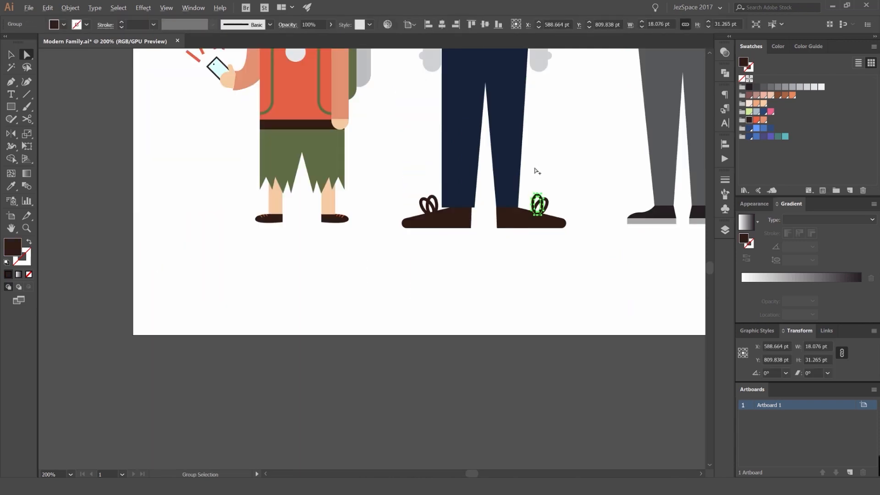
- Move the outer hem corner of the teen's left-hand trouser leg about 11.75 pt inward to the shoe's upper edge
scroll(379, 214, up, 4)
click(376, 217)
drag(377, 217, 400, 216)
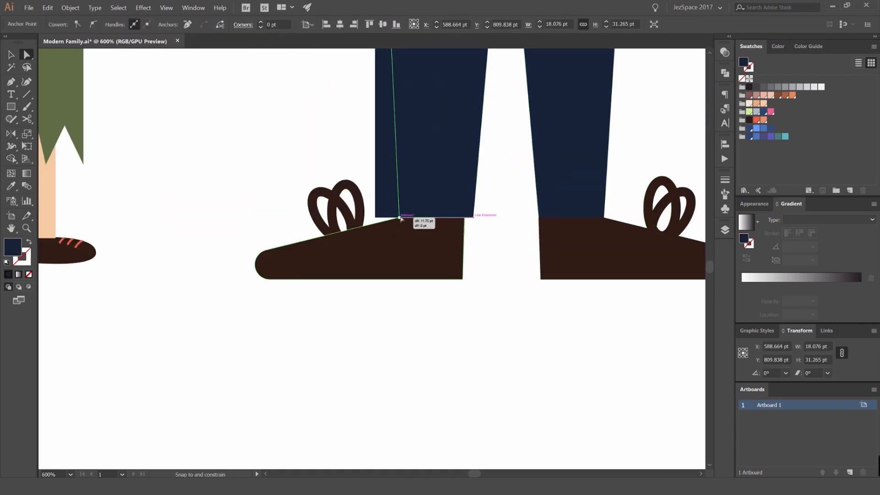
key(ctrl+shift+a)
scroll(349, 173, down, 7)
scroll(349, 174, up, 1)
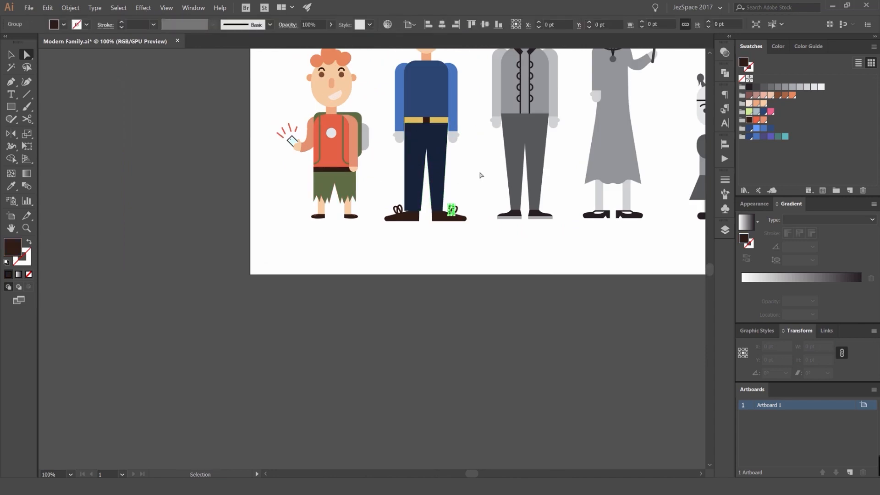
scroll(480, 151, down, 2)
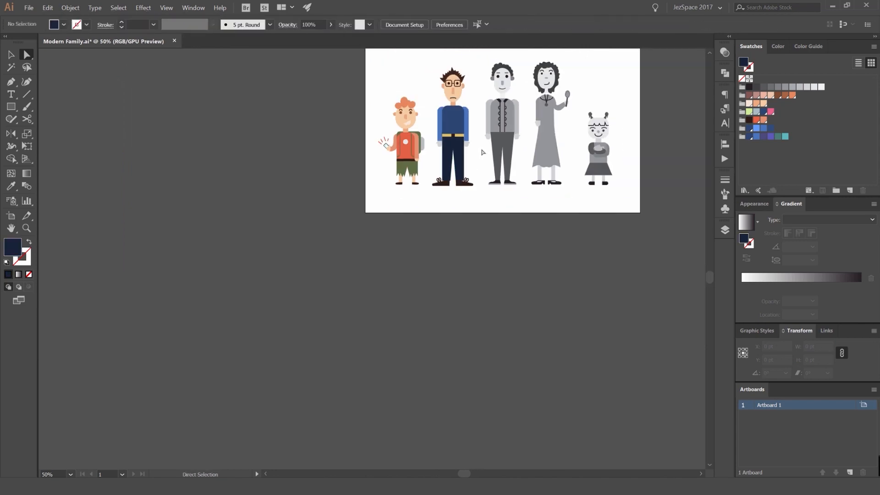
- Group the palm and thumb shapes of the teen's hand on the dad's side
scroll(481, 152, up, 5)
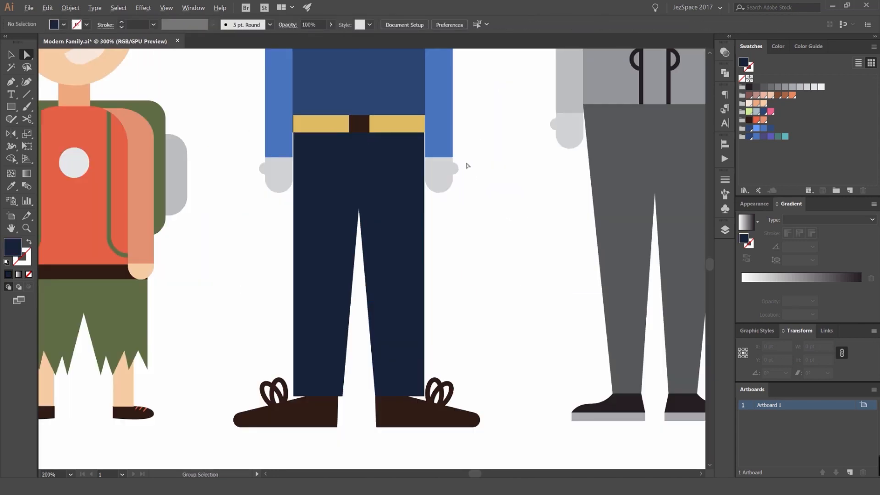
key(v)
click(439, 181)
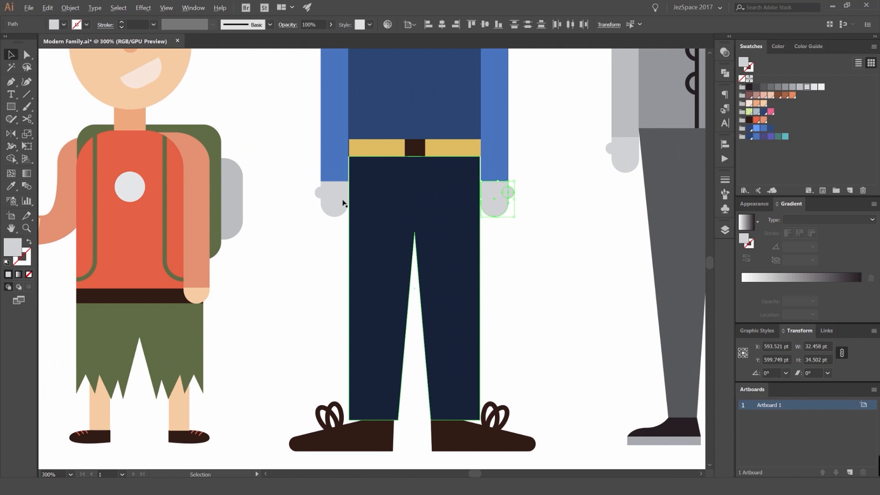
click(339, 201)
scroll(328, 203, up, 2)
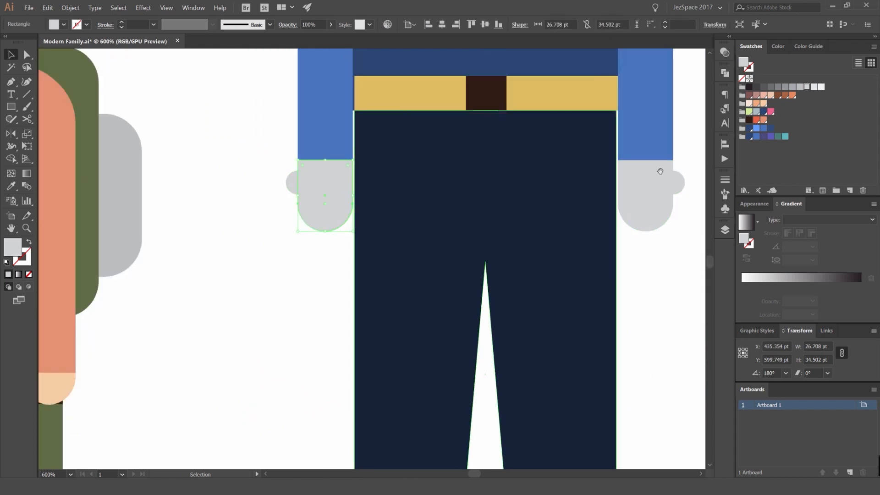
drag(657, 180, 682, 179)
key(ctrl+z)
shift+click(662, 191)
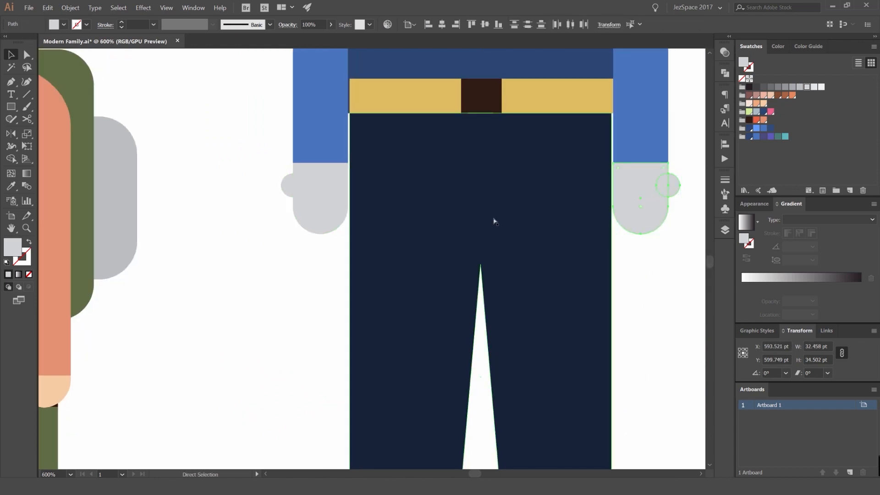
key(ctrl+g)
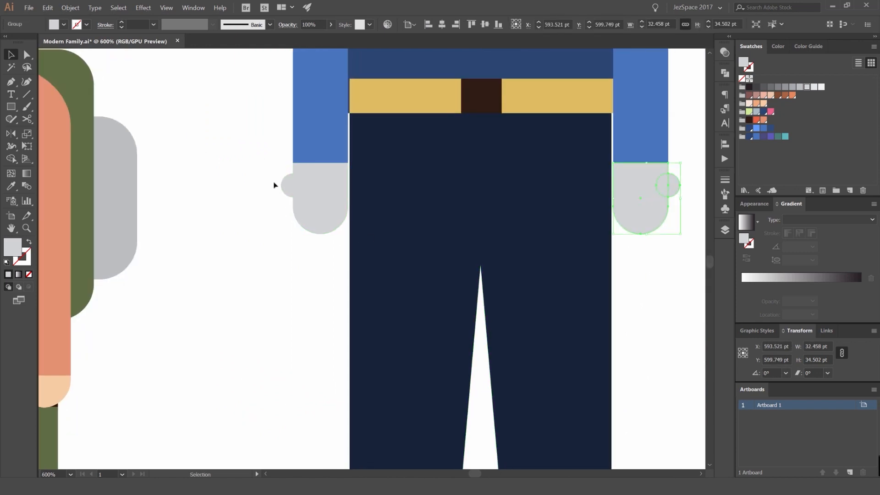
- Recolour both of the teen's hands with the light skin tone sampled from the boy's hand
shift+click(341, 194)
click(756, 104)
scroll(501, 193, down, 2)
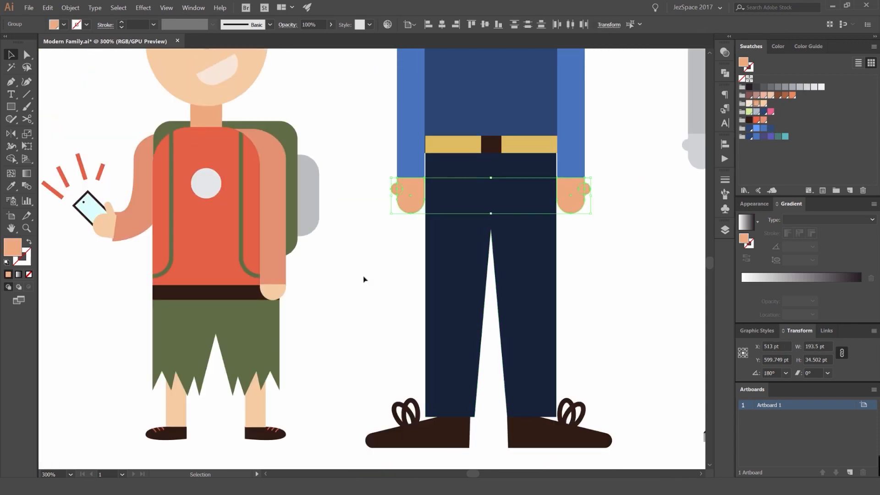
key(i)
click(278, 295)
key(v)
click(343, 258)
scroll(344, 258, down, 2)
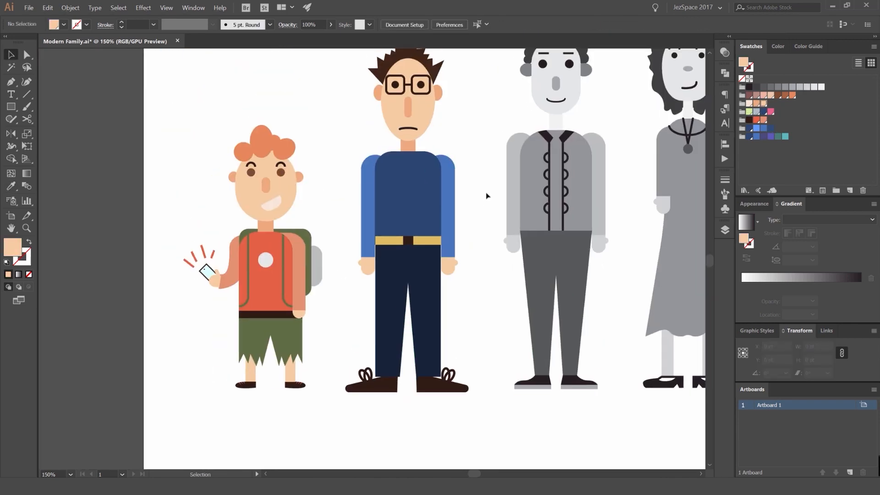
- Lock the Teen layer
scroll(488, 192, down, 2)
scroll(430, 227, down, 1)
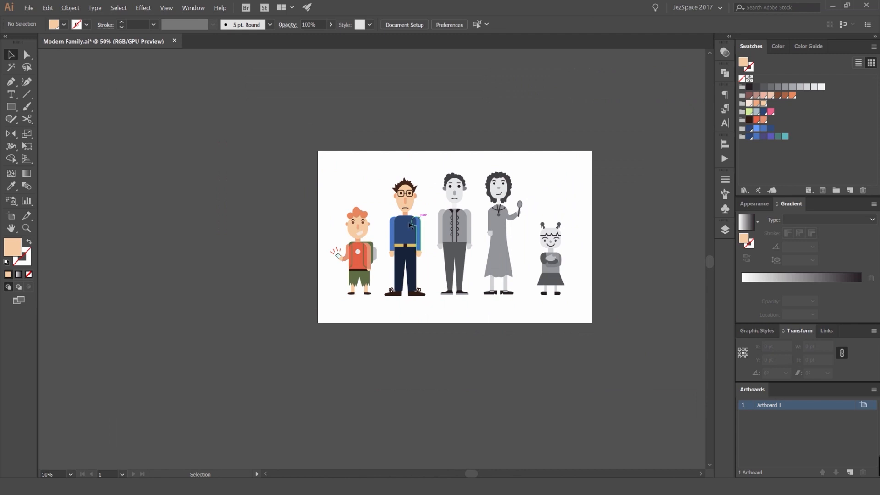
scroll(409, 225, up, 2)
scroll(473, 195, up, 1)
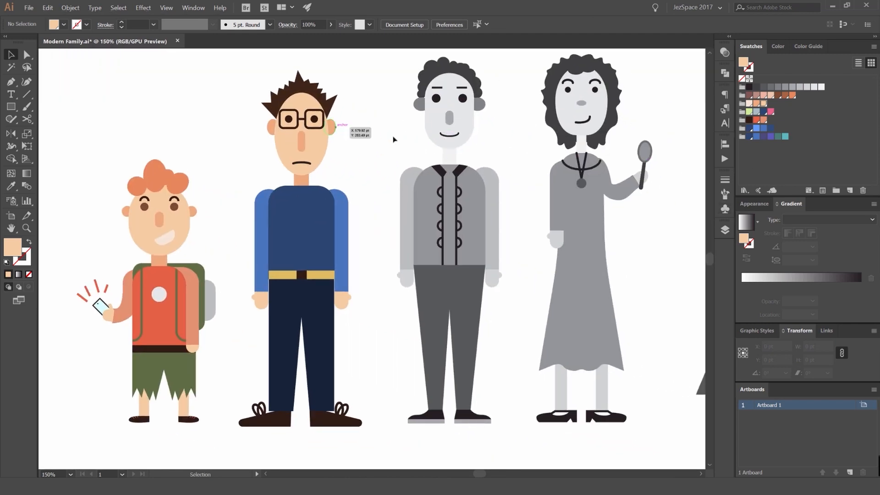
click(724, 230)
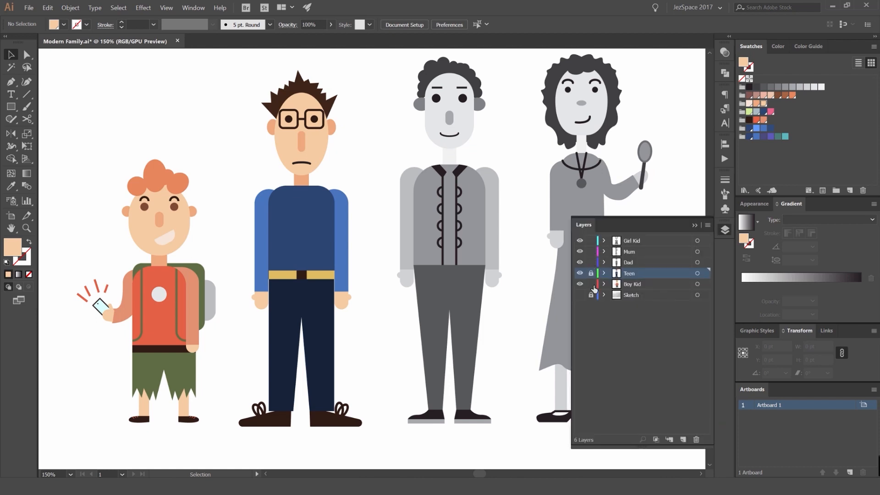
click(725, 231)
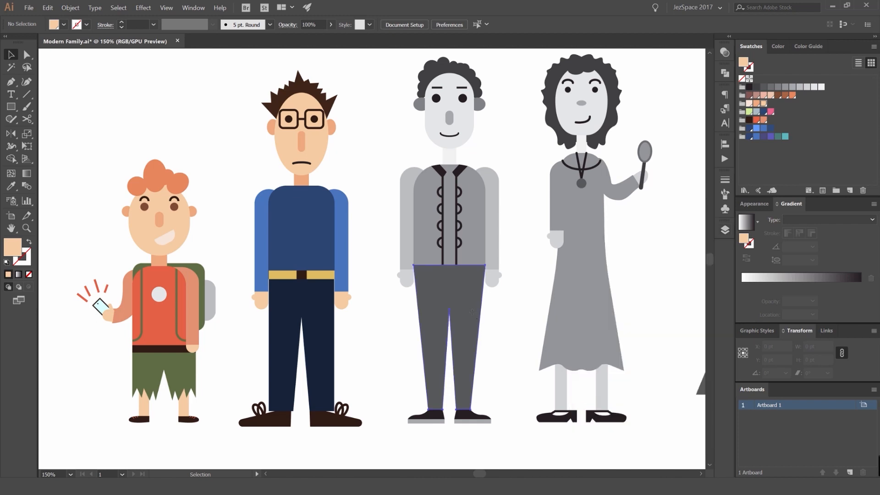
- Select both of the dad's sleeves and try dark blue, pink, teal and grey-blue swatches as their fill
click(470, 279)
drag(470, 279, 455, 214)
key(i)
key(v)
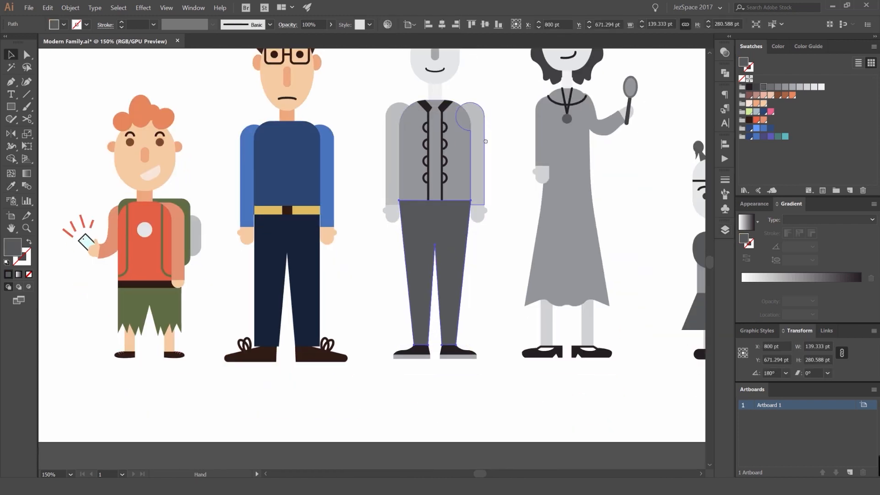
drag(479, 139, 467, 203)
click(466, 203)
shift+click(383, 176)
click(763, 128)
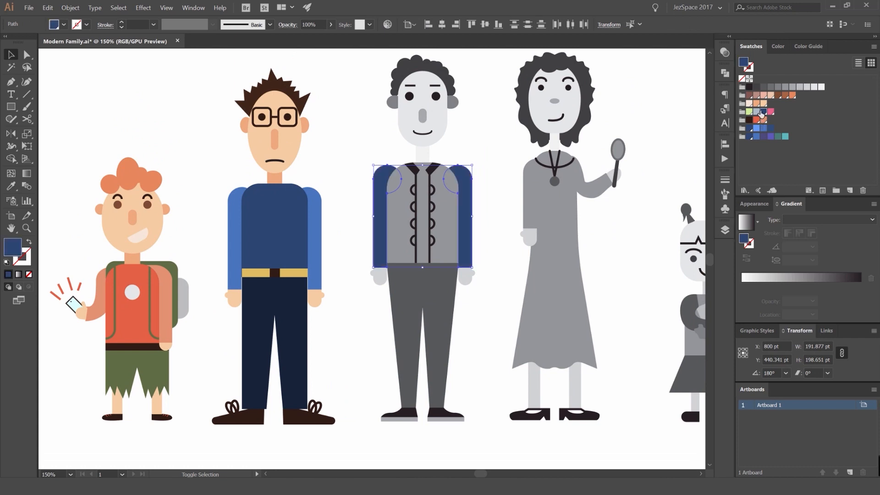
click(749, 112)
click(770, 112)
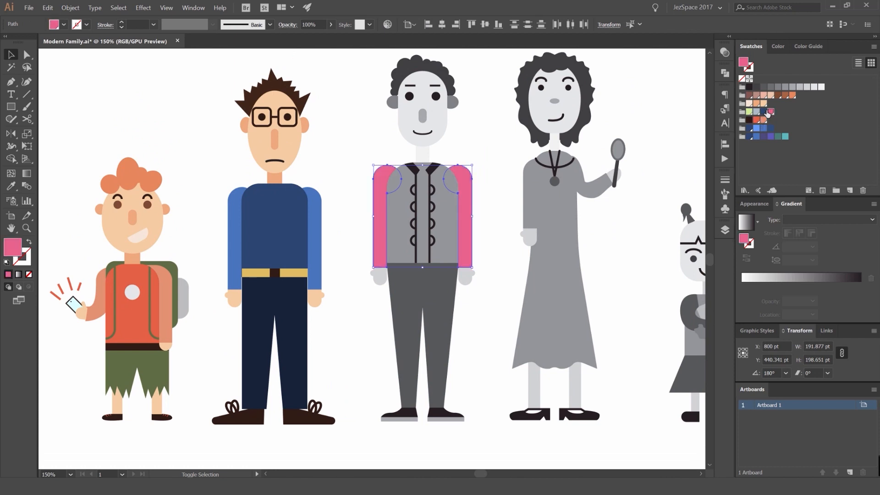
click(756, 111)
click(784, 137)
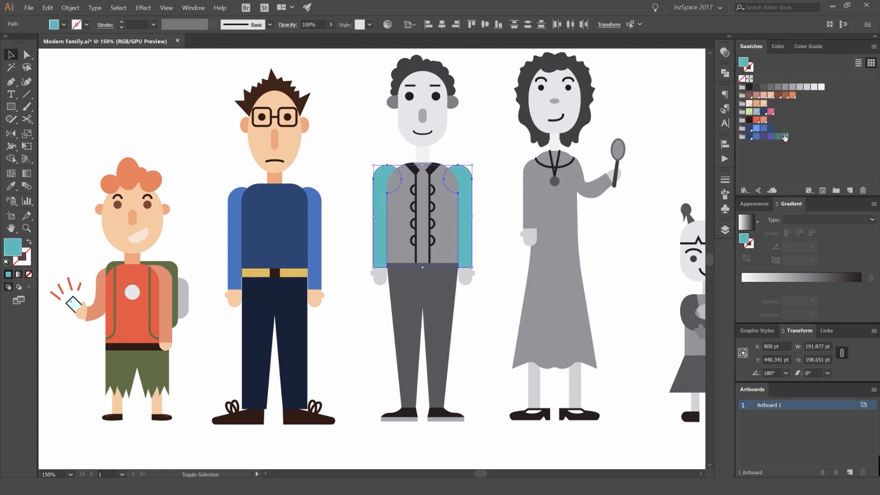
click(756, 112)
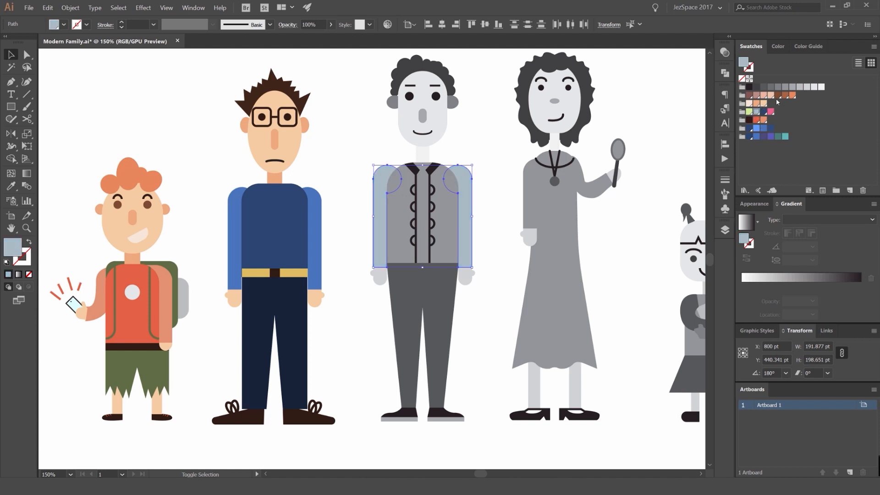
- Try the dusty pink and dark reddish-brown swatches on the dad's sleeves
click(756, 96)
double_click(753, 98)
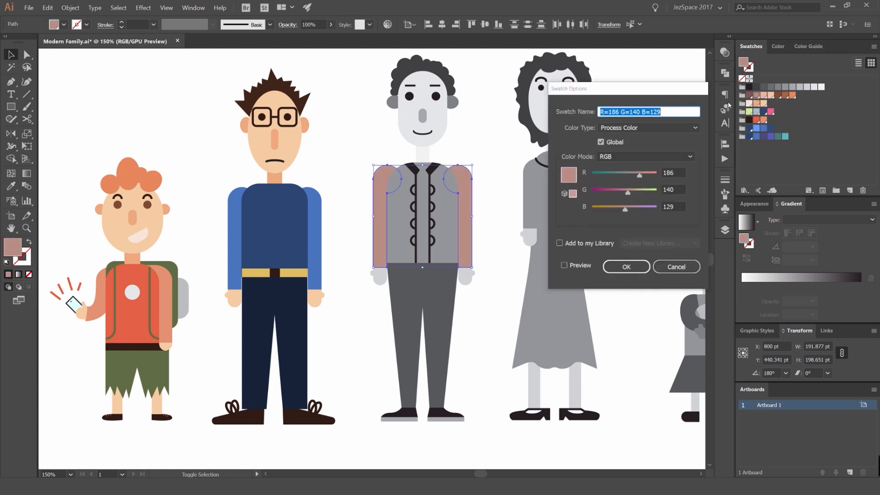
key(Escape)
click(750, 96)
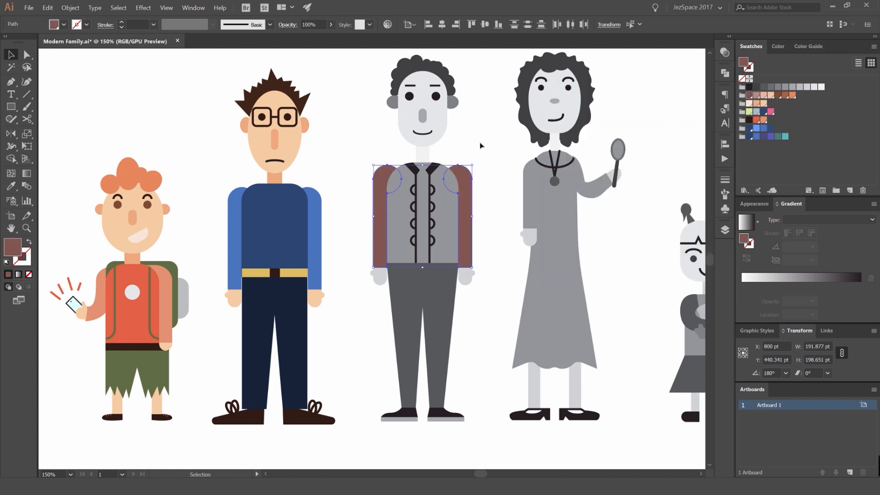
- Apply the Left Complement harmony in the Color Guide and fill the dad's sleeves with its dark red shade
key(ctrl+plus)
key(ctrl+plus)
click(778, 46)
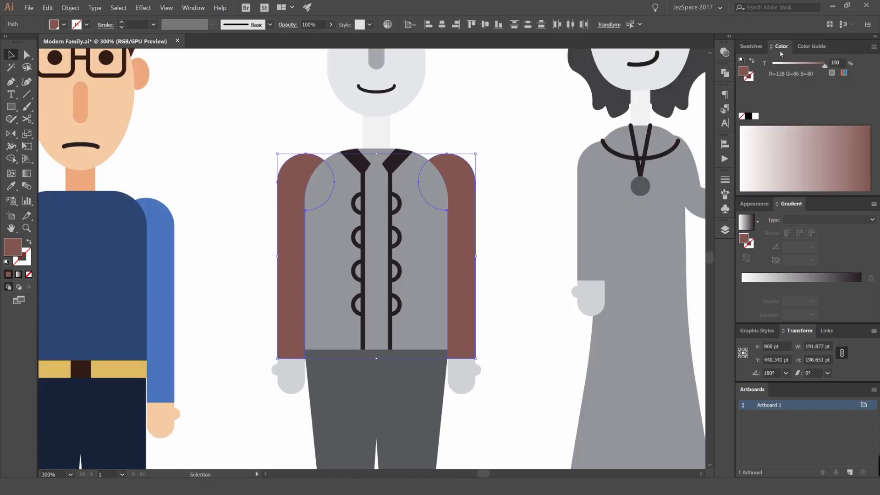
click(800, 47)
click(872, 63)
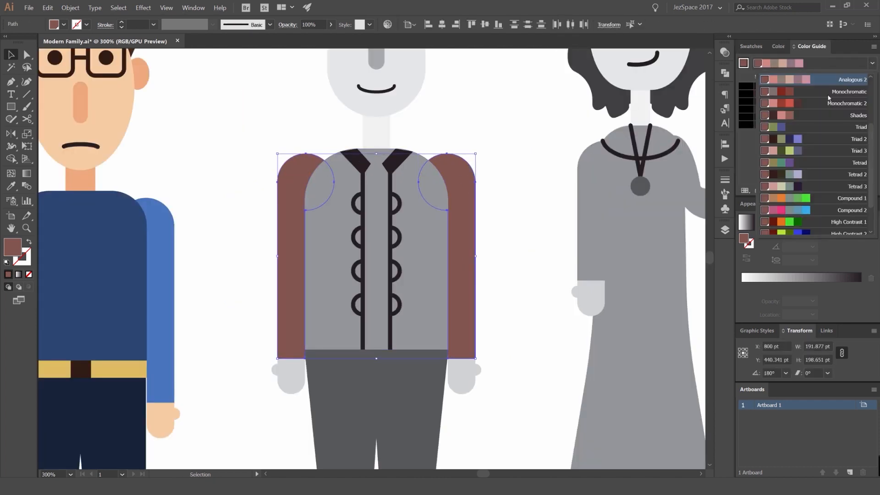
scroll(812, 111, up, 3)
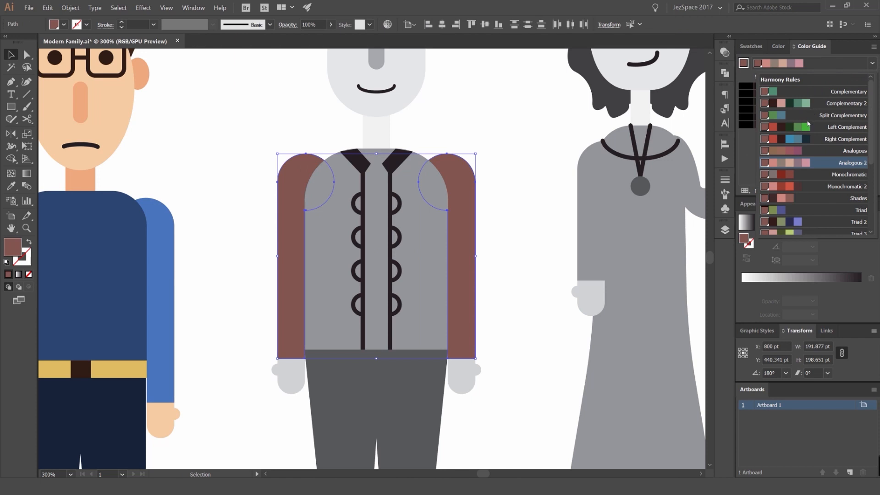
click(778, 127)
click(807, 94)
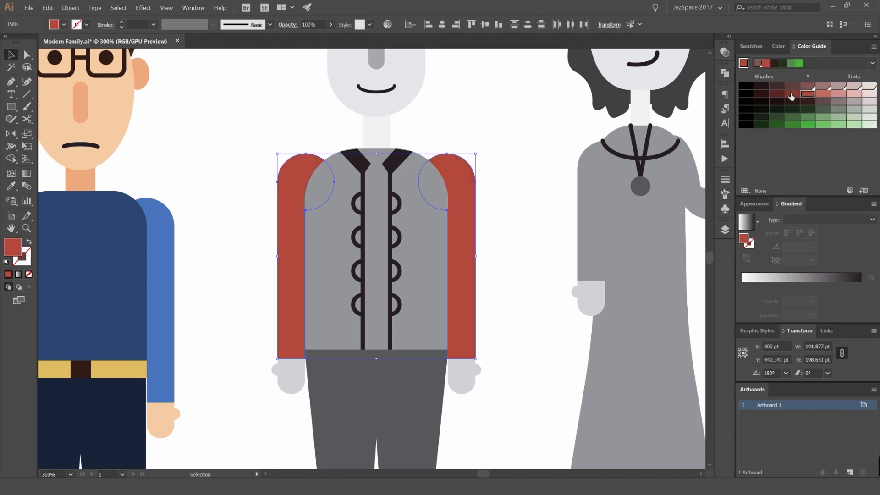
click(791, 94)
click(554, 121)
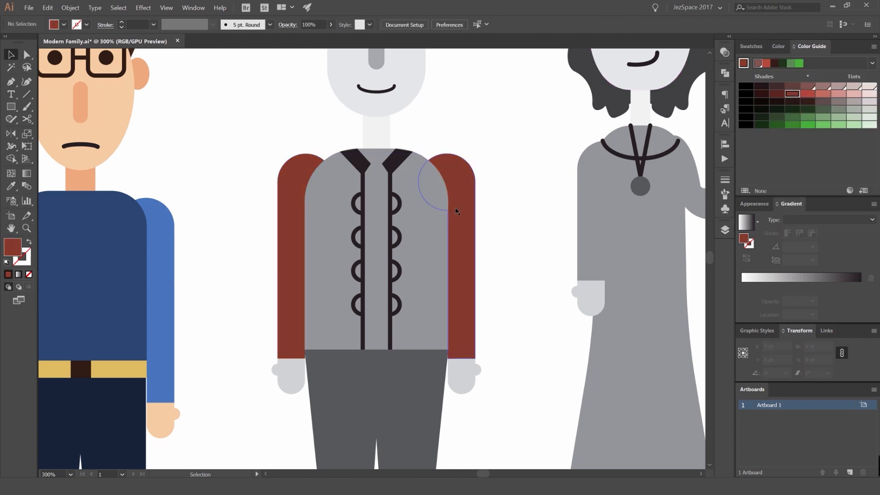
- Try the dark maroon and light red harmony shades on the dad's jacket body
click(414, 203)
click(774, 94)
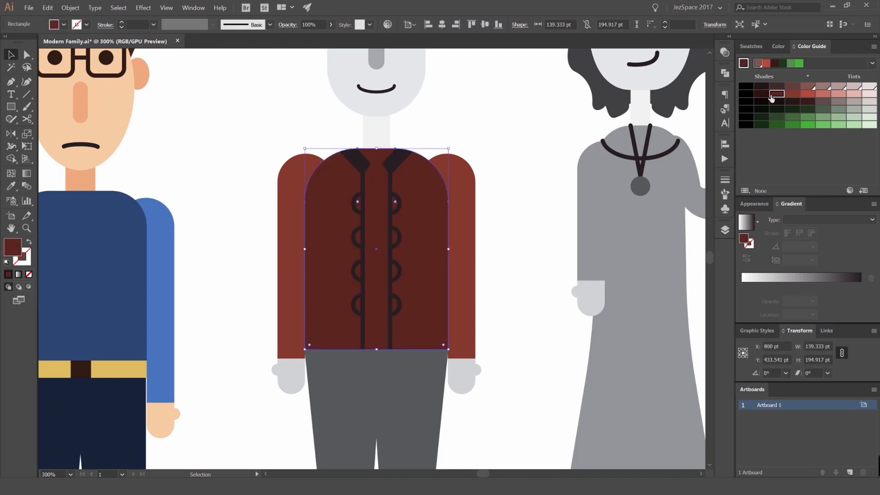
click(822, 93)
- Fill the dad's jacket body with the dark reddish-brown swatch
click(750, 47)
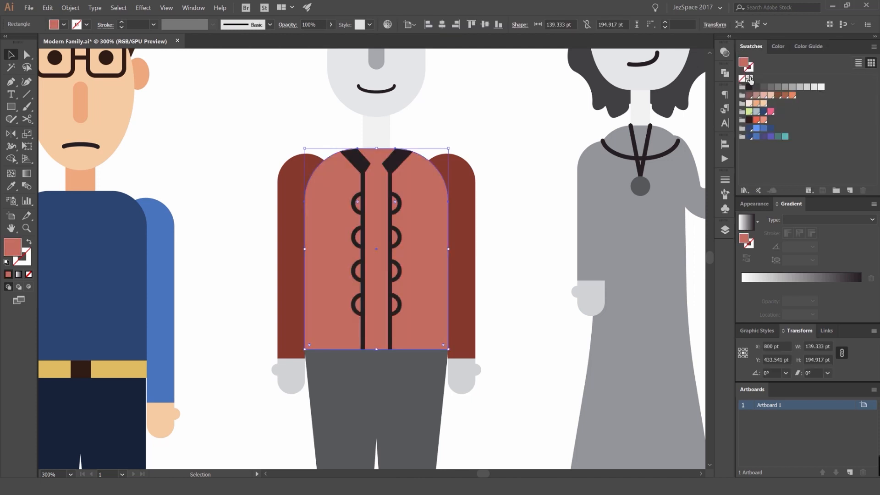
click(749, 95)
click(756, 95)
click(526, 122)
click(422, 194)
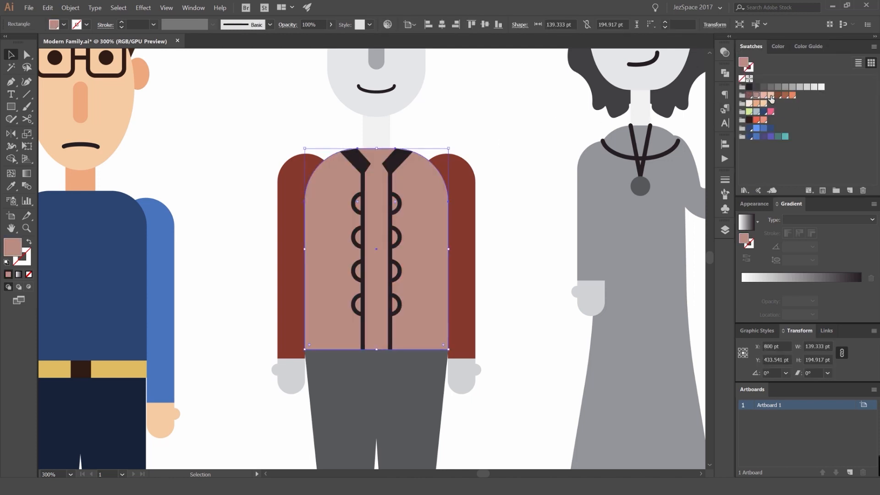
click(771, 95)
- Generate a four-colour brown and pink harmony from the jacket's fill and save it as a swatch group
click(810, 46)
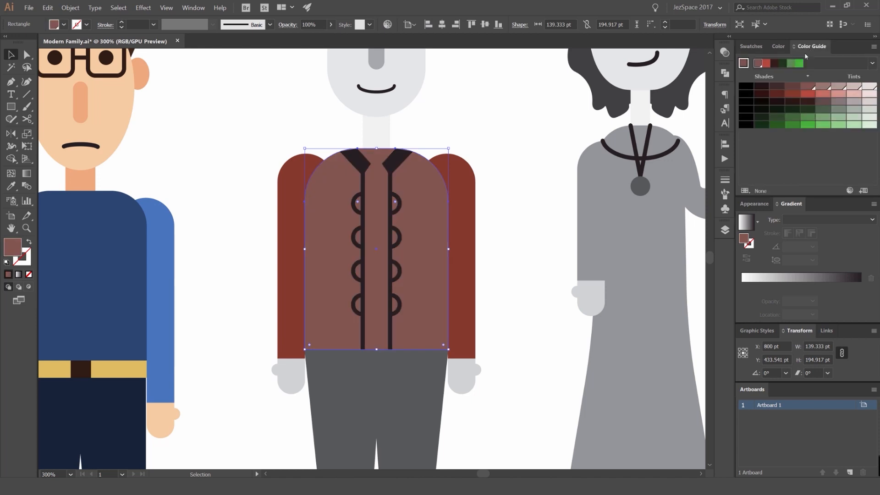
click(871, 63)
click(803, 176)
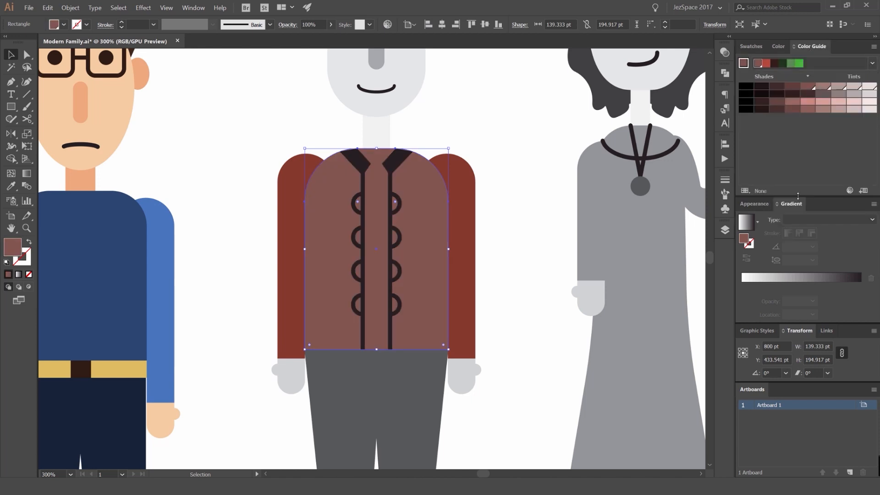
click(751, 47)
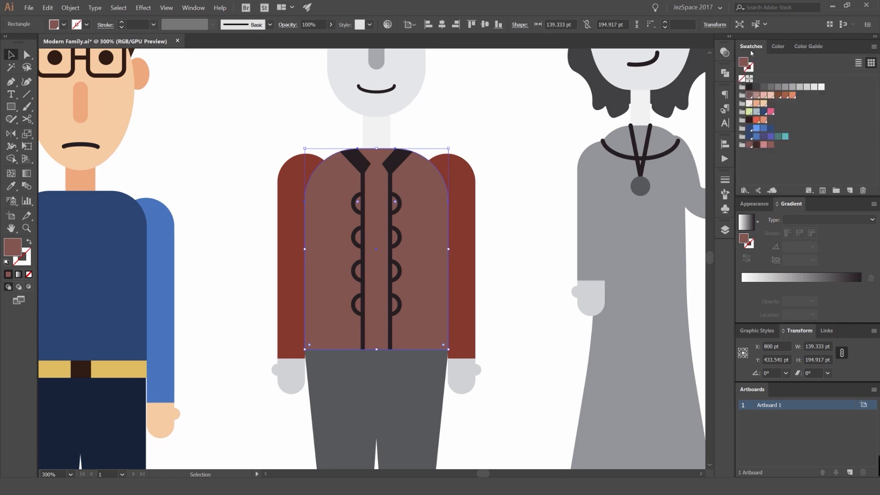
- Fill both of the dad's sleeves with the very dark brown from the new swatch group
click(510, 185)
click(463, 187)
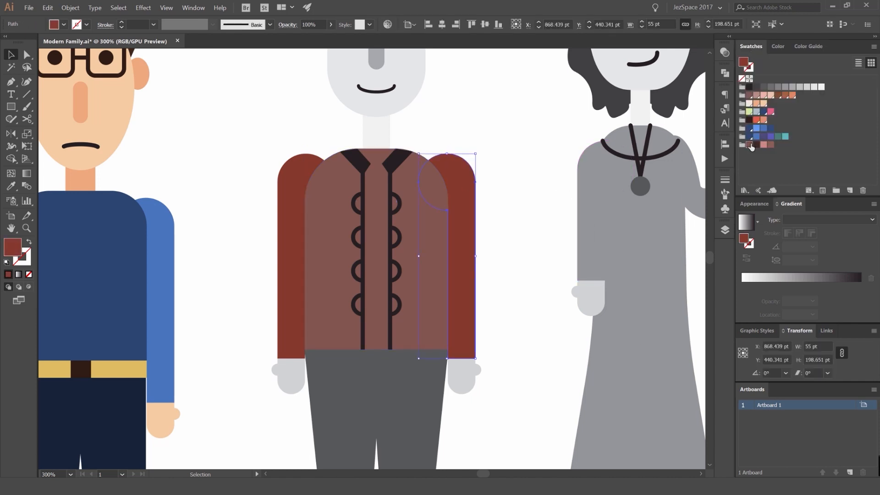
click(750, 146)
click(286, 174)
click(756, 145)
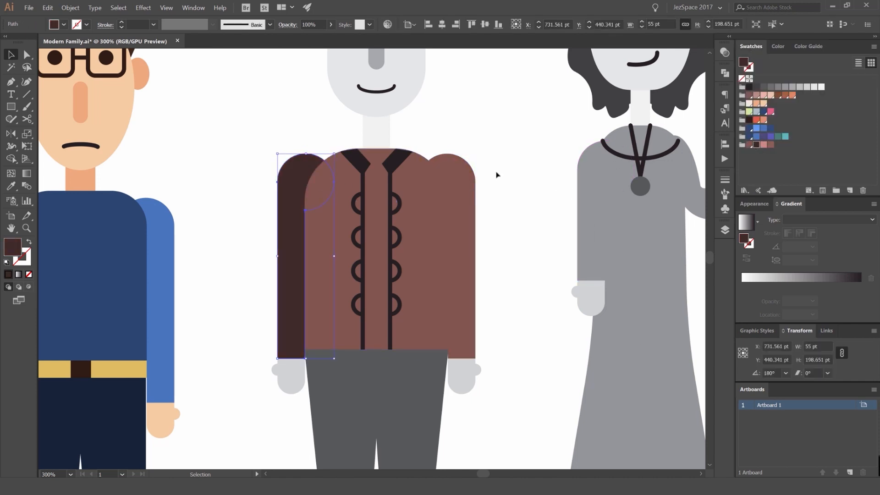
click(462, 181)
click(756, 145)
click(438, 143)
- Try filling both of the dad's collar lapels with the reddish brown from the new swatch group
click(397, 159)
scroll(375, 164, up, 1)
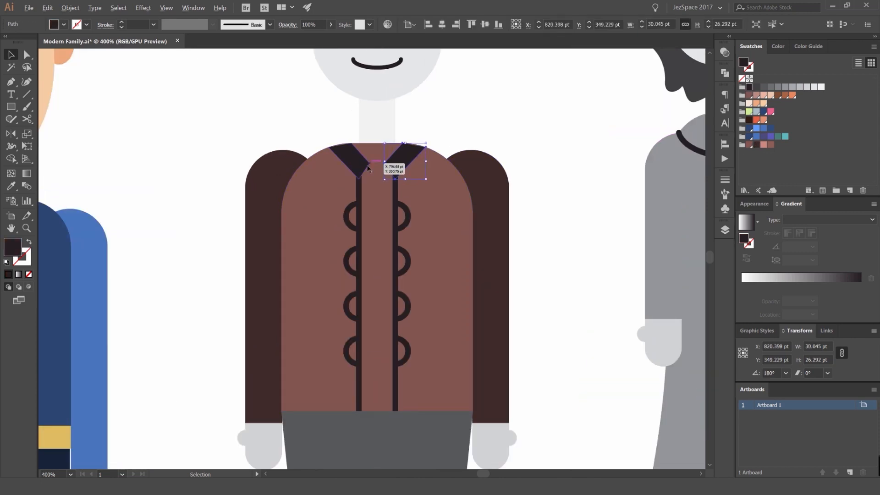
shift+click(354, 162)
click(749, 145)
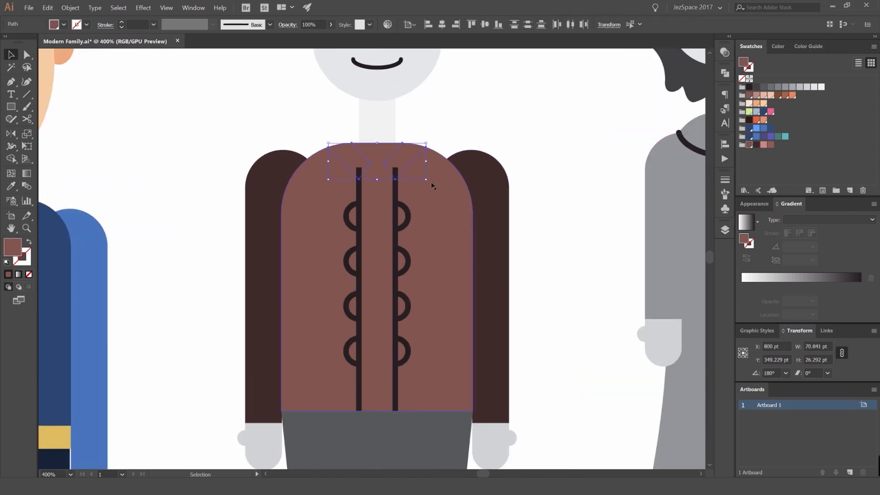
key(ctrl+z)
- Expand the strokes of both vertical jacket trim lines and all of their loops into filled shapes
click(396, 192)
scroll(397, 193, up, 1)
shift+click(414, 220)
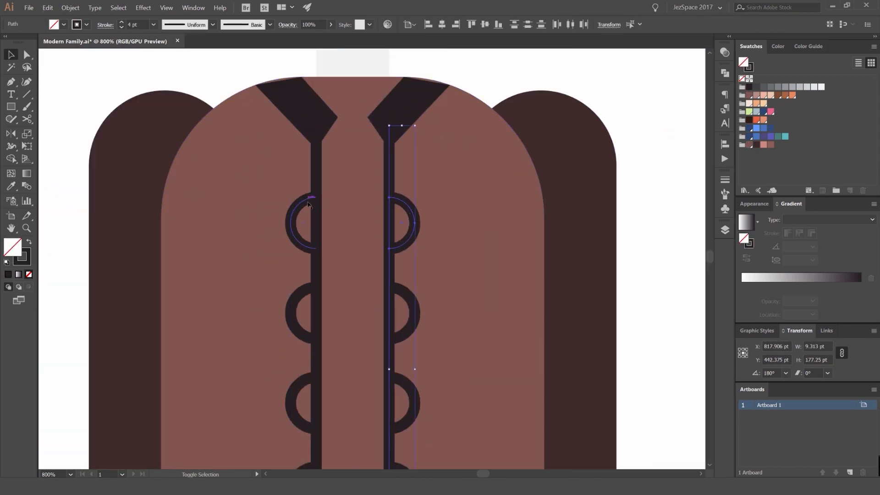
click(317, 192)
scroll(316, 192, down, 1)
drag(316, 194, 379, 131)
shift+click(366, 138)
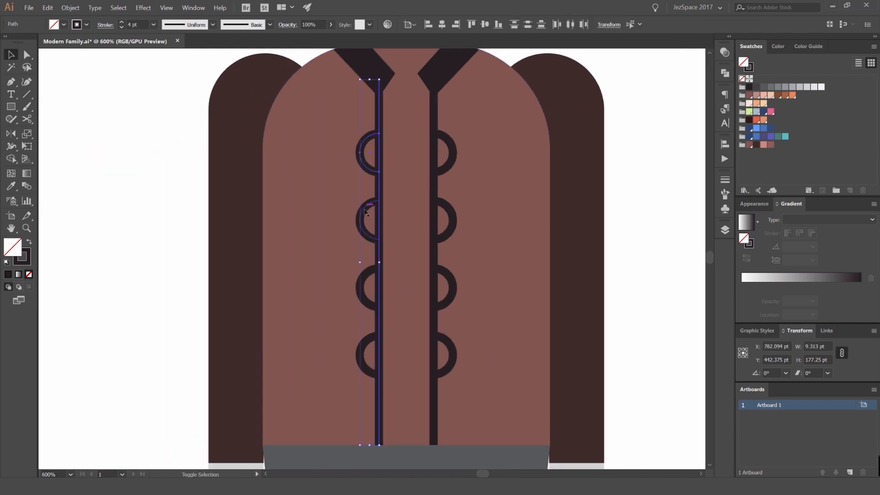
shift+click(443, 336)
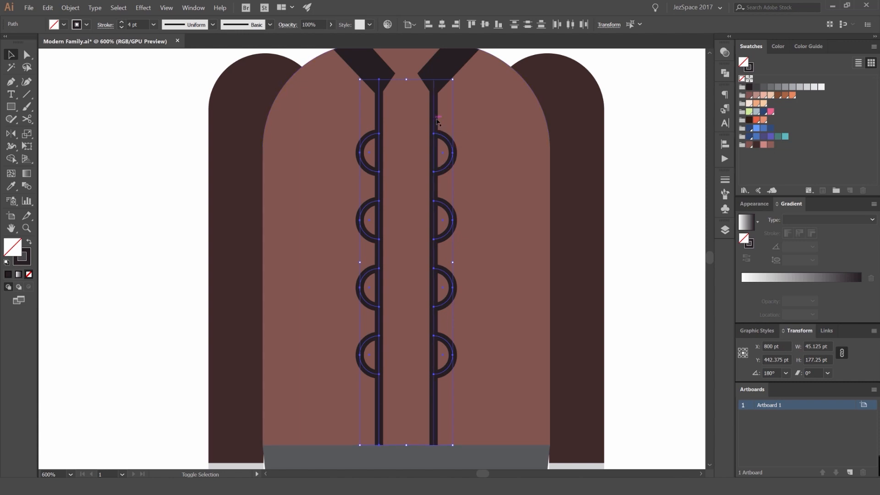
scroll(437, 120, down, 1)
scroll(452, 112, up, 1)
click(70, 8)
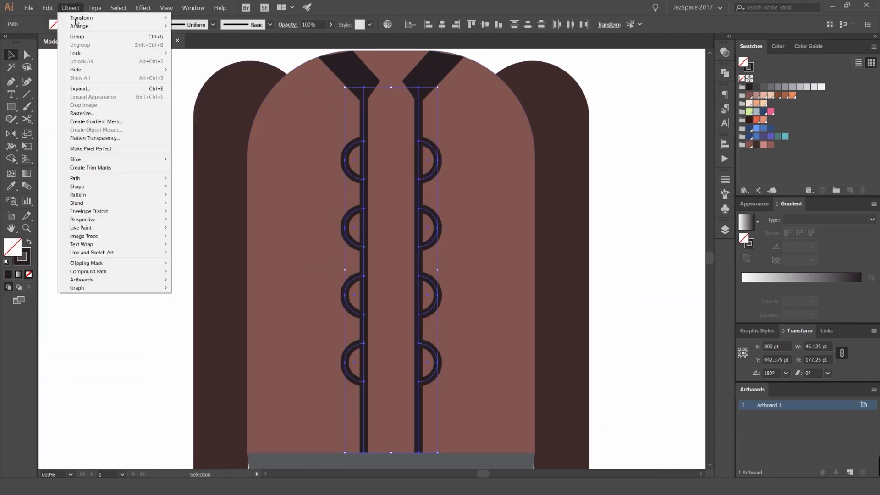
click(80, 89)
click(584, 287)
- Unite the overlapping expanded trim lines and loops with the Pathfinder
scroll(438, 94, down, 1)
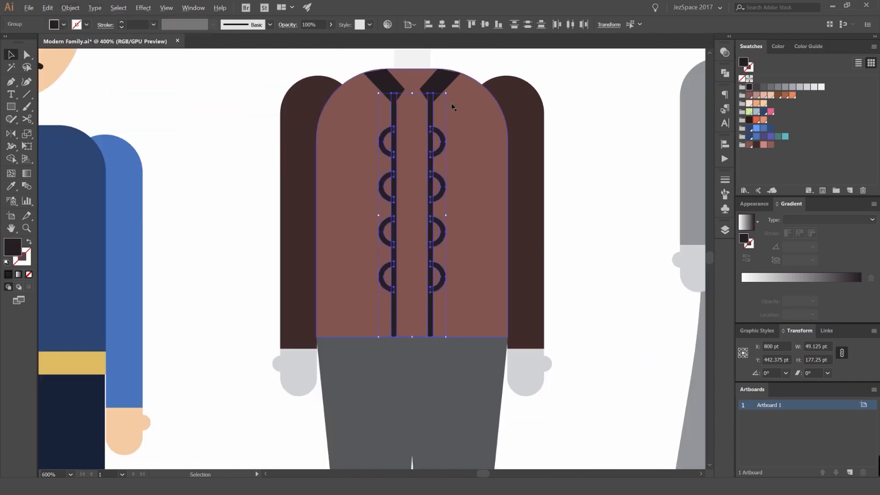
scroll(438, 93, up, 2)
click(724, 75)
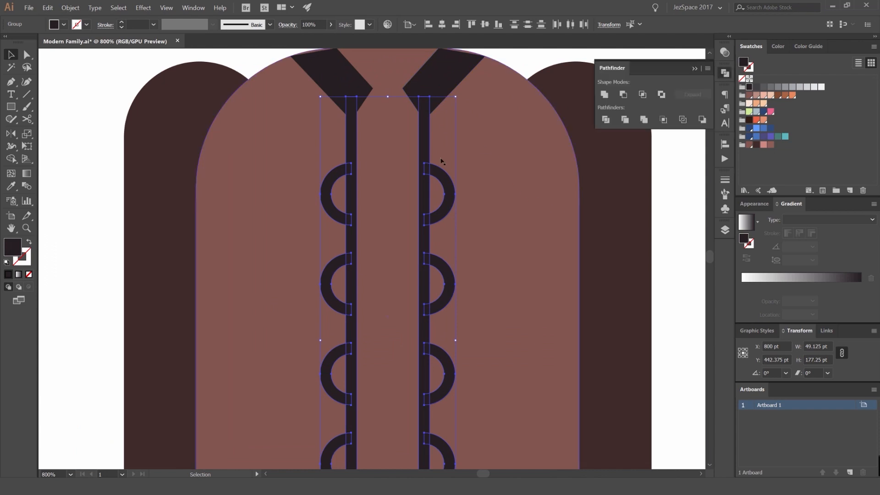
click(605, 94)
scroll(443, 129, down, 2)
scroll(441, 94, up, 1)
- Fill both of the dad's collar lapels with the light pink swatch and select only the right-hand lapel
click(435, 107)
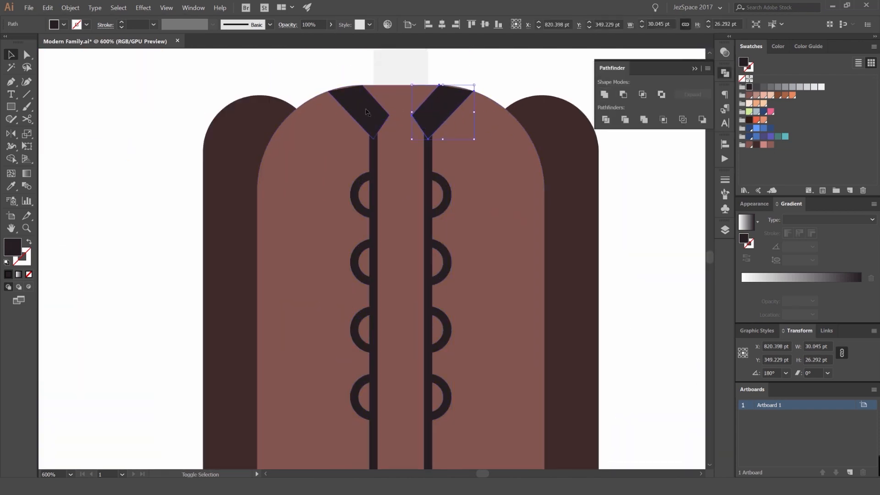
shift+click(367, 112)
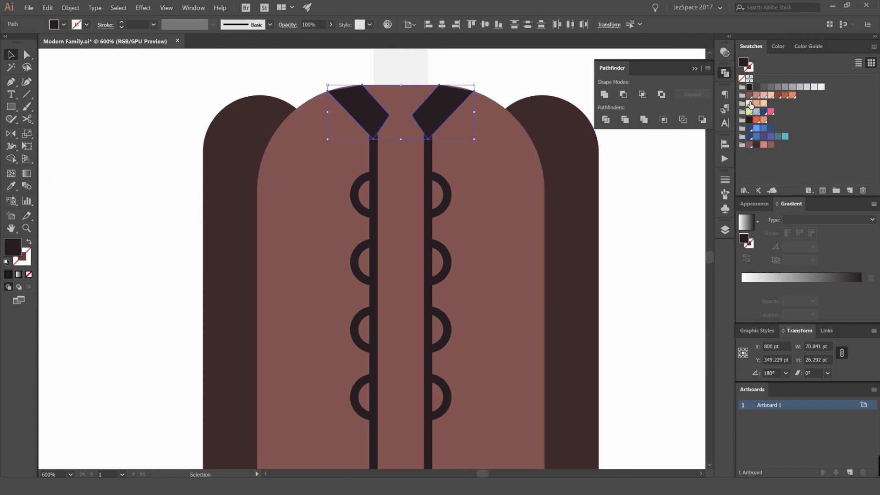
click(757, 95)
click(763, 95)
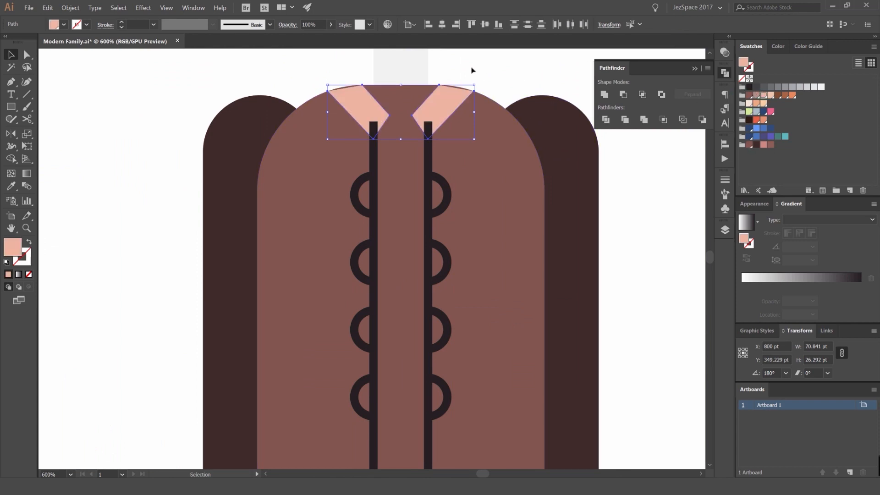
scroll(472, 70, up, 2)
click(451, 112)
scroll(444, 95, up, 2)
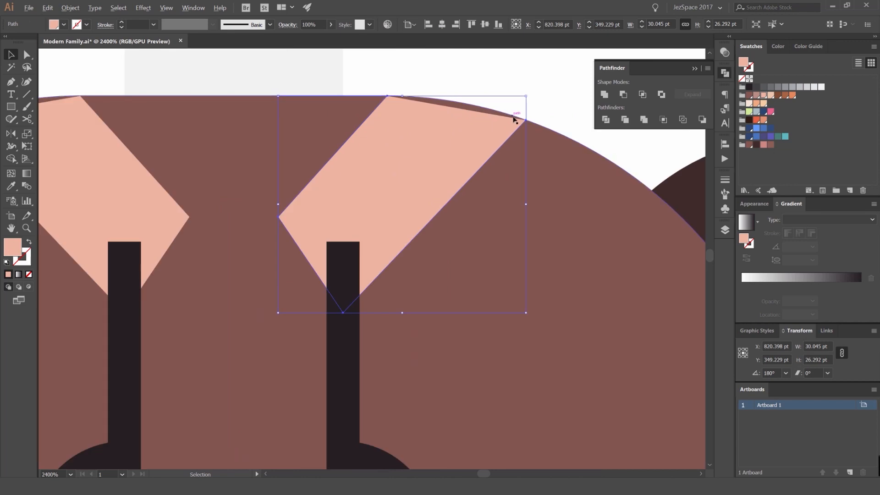
key(a)
drag(387, 96, 394, 73)
key(ctrl+z)
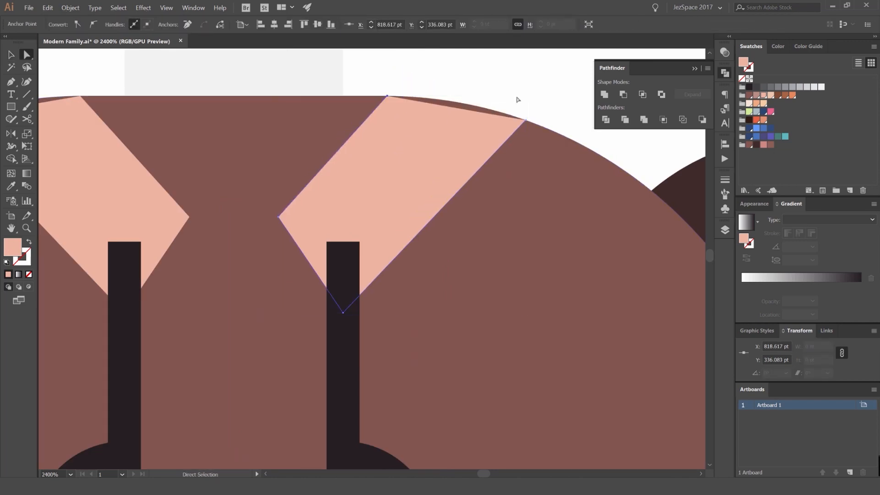
- Enlarge the right-hand lapel to about 31.6 by 27.6 pt, past the jacket's shoulder edge, and delete the left-hand lapel
key(v)
drag(526, 95, 539, 83)
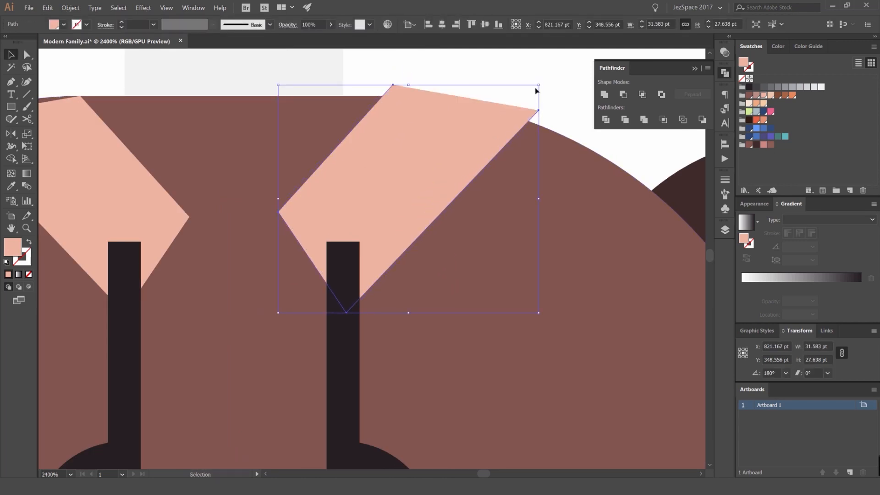
scroll(518, 83, down, 2)
click(306, 108)
key(Delete)
- Trim the right-hand lapel to the jacket's curved shoulder edge with Shape Builder, using a jacket copy brought to the front
click(477, 102)
drag(458, 118, 421, 179)
click(481, 154)
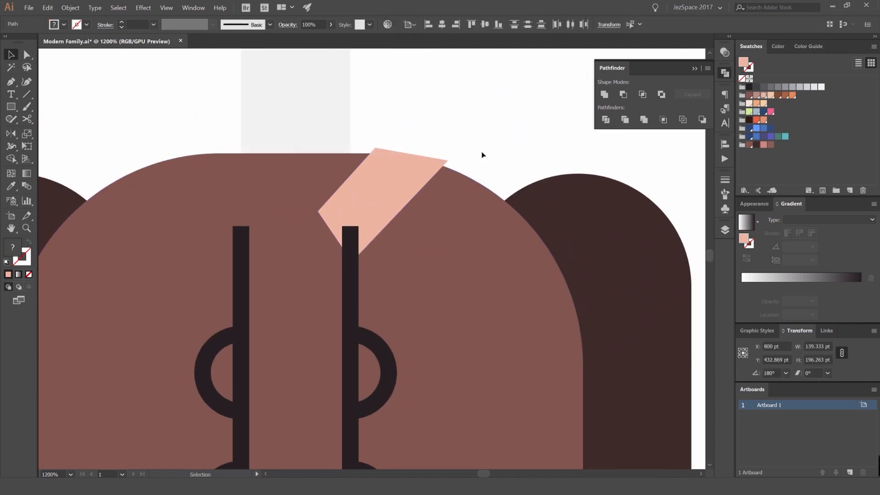
click(460, 183)
key(ctrl+shift+])
scroll(447, 163, up, 1)
shift+click(448, 173)
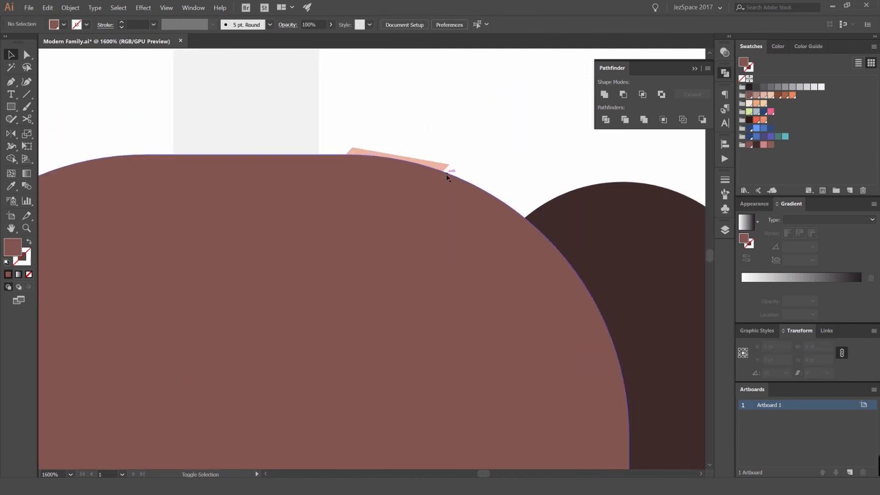
shift+click(443, 164)
shift+click(463, 184)
key(shift+m)
alt+click(442, 167)
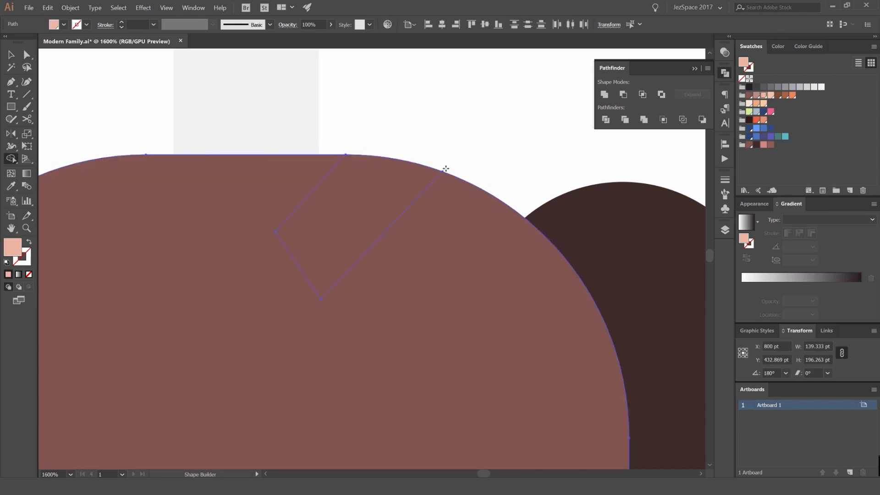
alt+click(458, 188)
key(v)
scroll(461, 140, down, 2)
click(462, 143)
mouse_move(452, 149)
mouse_down()
mouse_move(480, 118)
mouse_move(456, 148)
mouse_move(445, 140)
mouse_up()
key(ctrl+z)
key(ctrl+z)
- Delete the leftover piece from the trimming and fill the trimmed lapel with the light pink swatch
scroll(458, 148, up, 2)
key(ctrl+2)
key(Delete)
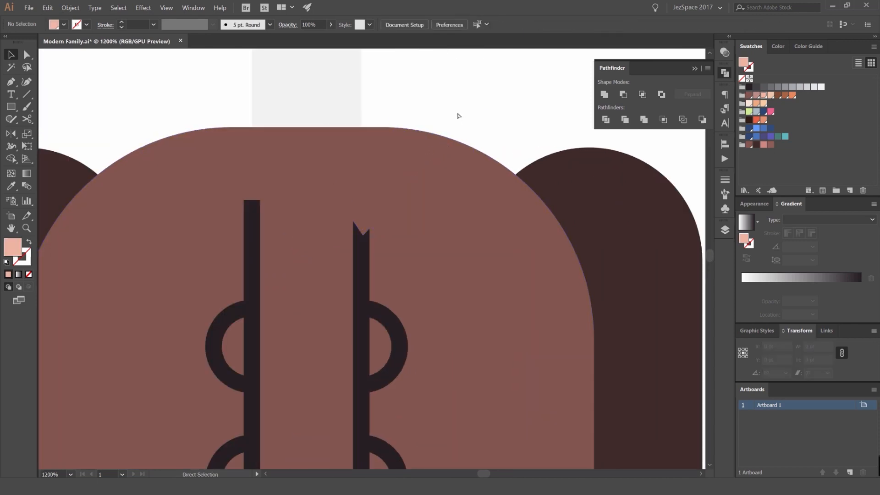
key(ctrl+alt+2)
click(763, 104)
drag(458, 142, 585, 181)
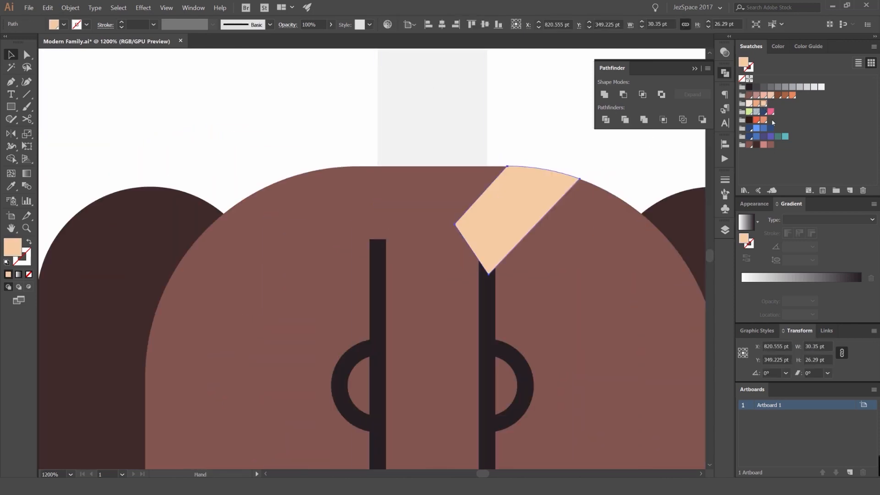
click(759, 96)
- Reflect a copy of the lapel across the vertical axis through the centre of the dad's head
key(o)
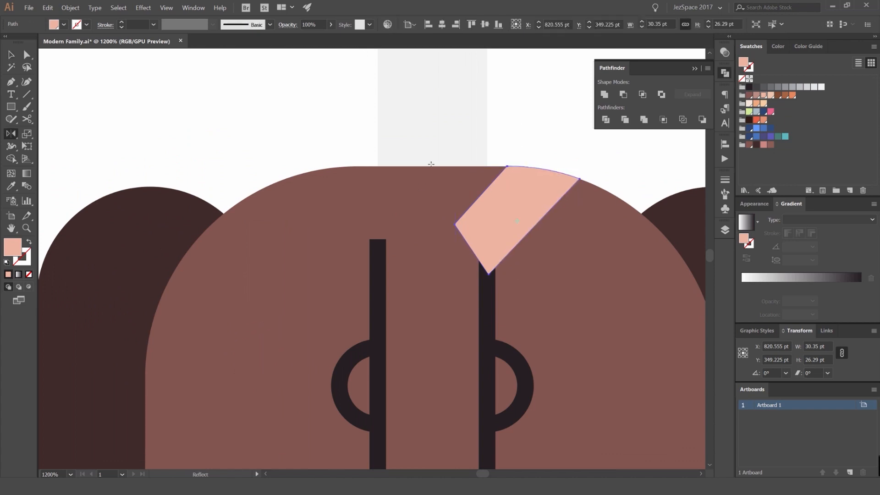
scroll(427, 105, down, 3)
alt+click(426, 130)
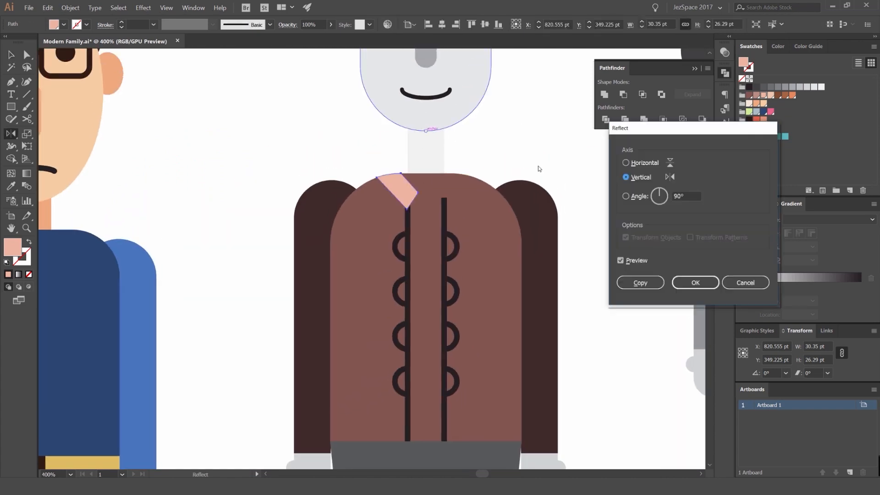
click(645, 284)
- Recolour both jacket trim lines and their loops with the light pink sampled from the lapel
key(v)
click(444, 200)
shift+click(408, 214)
key(i)
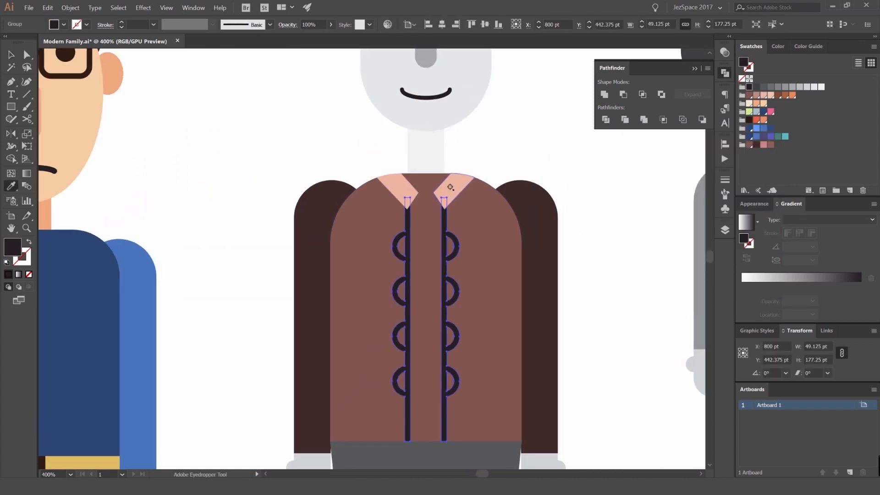
click(450, 188)
key(v)
click(479, 146)
- Fill the dad's trousers with the very dark brown from the new swatch group
scroll(479, 147, down, 5)
scroll(490, 190, up, 4)
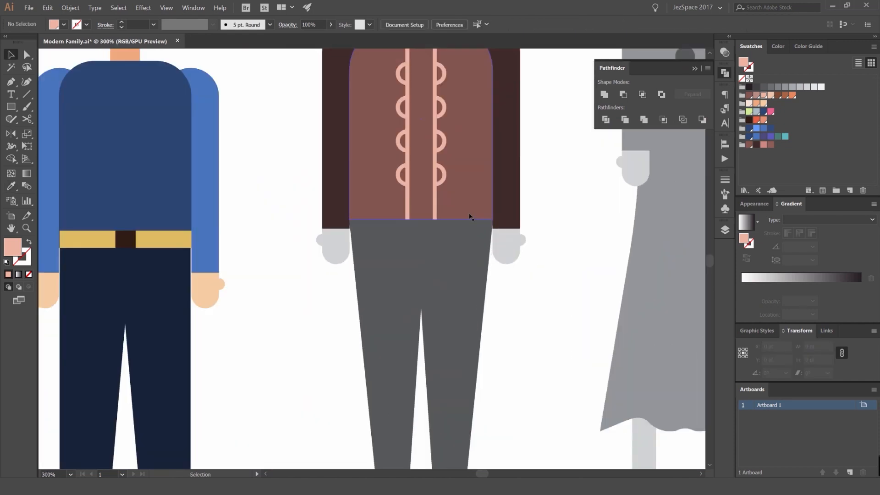
click(463, 255)
scroll(574, 234, down, 2)
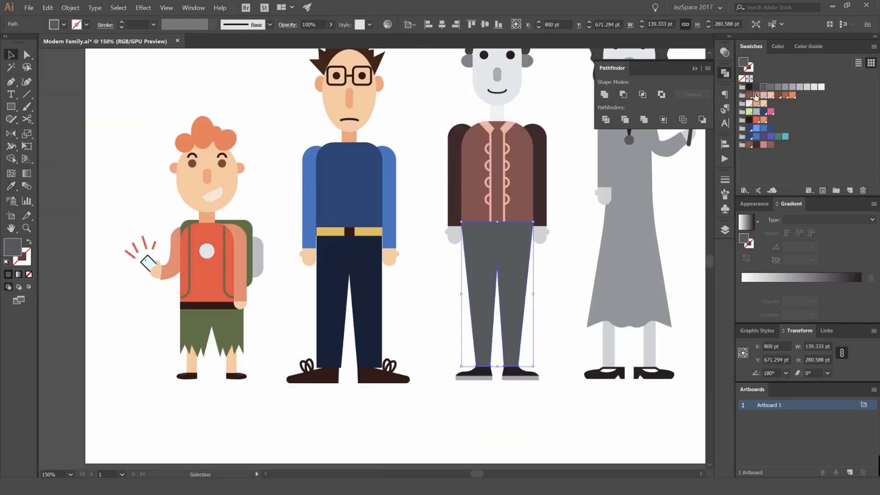
click(757, 145)
click(573, 240)
- Try the other reddish swatches of the new group on the dad's trousers
drag(560, 244, 488, 231)
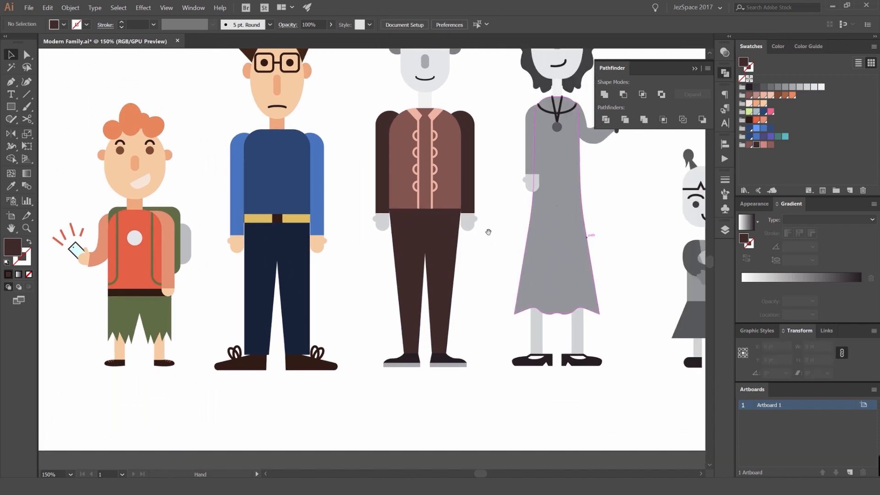
click(451, 229)
click(748, 145)
click(489, 216)
key(ctrl+z)
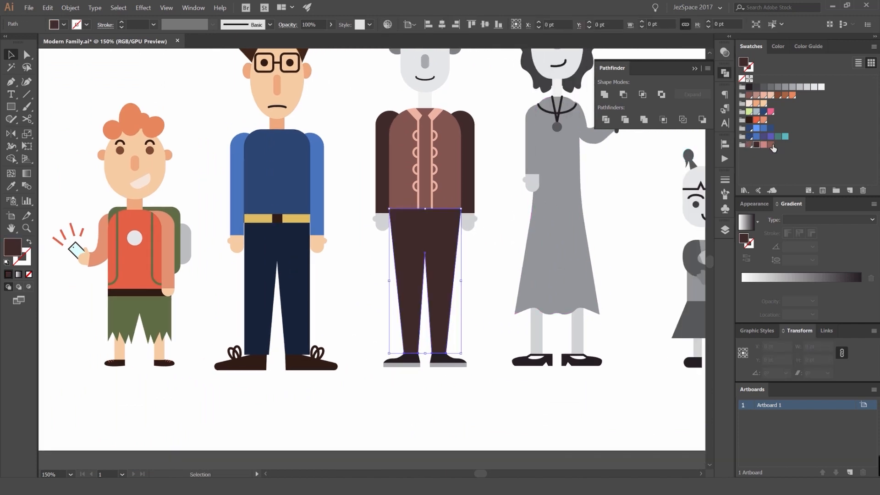
click(764, 145)
click(770, 145)
click(507, 196)
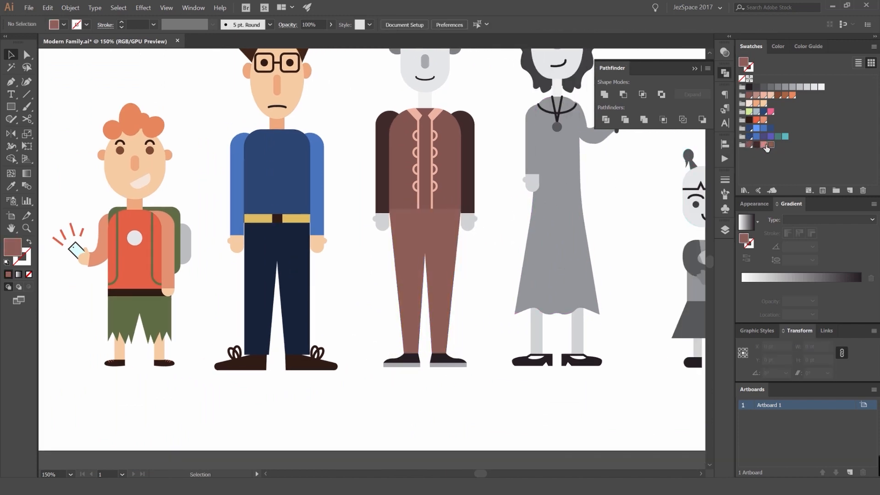
click(438, 248)
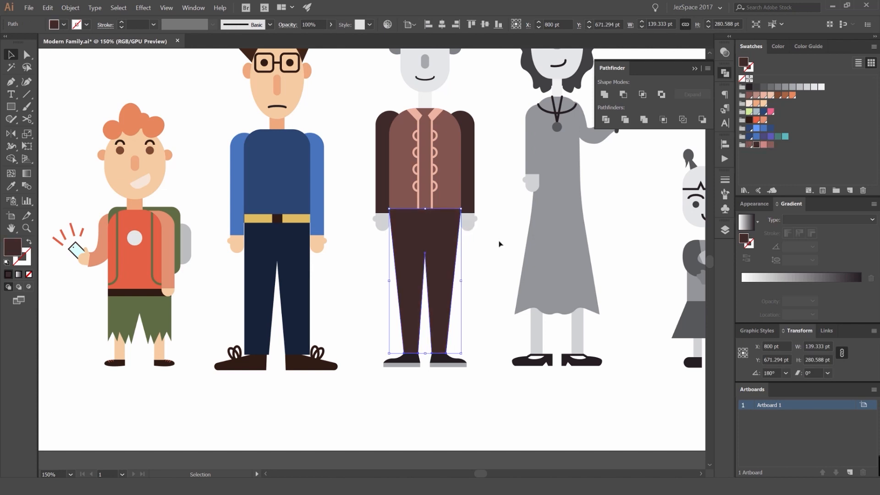
click(499, 243)
- Fill the upper part of both of the dad's shoes with the dark teal swatch
scroll(436, 358, up, 2)
key(a)
click(436, 359)
shift+click(380, 360)
click(770, 136)
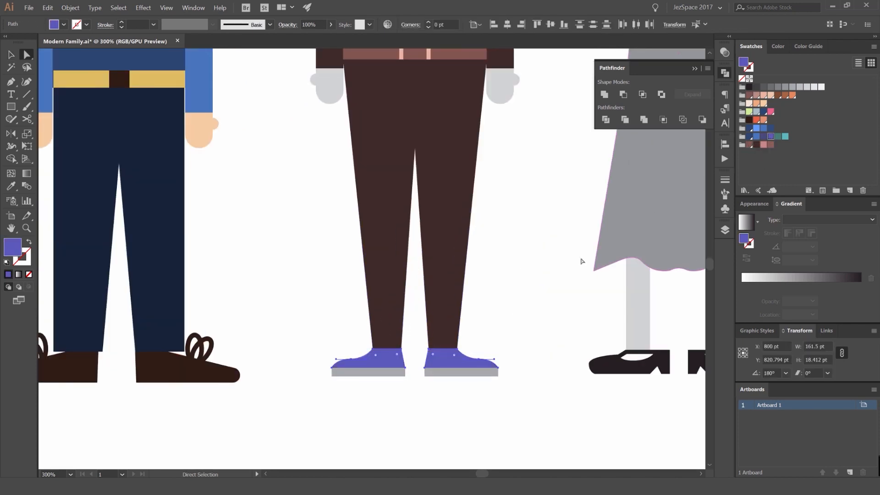
scroll(511, 243, down, 2)
scroll(511, 243, up, 1)
click(785, 136)
click(777, 136)
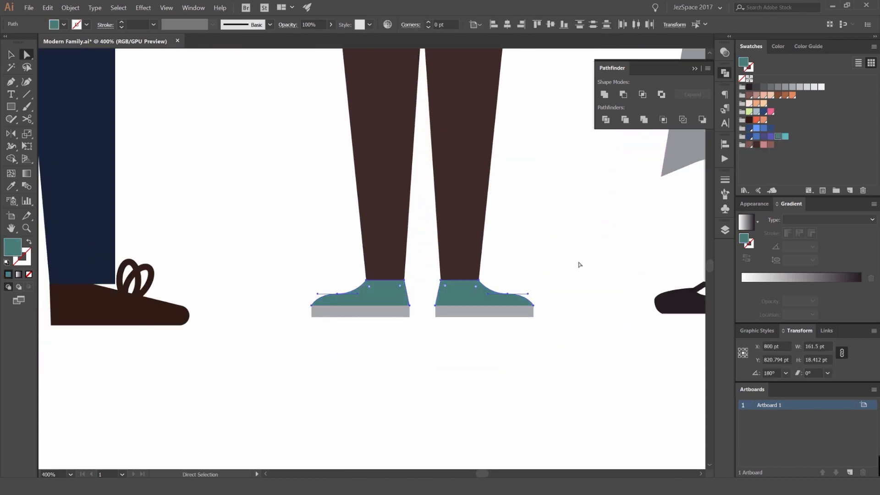
click(578, 263)
- Fill the soles of both of the dad's shoes with the light teal swatch
click(488, 311)
click(784, 137)
click(583, 202)
key(v)
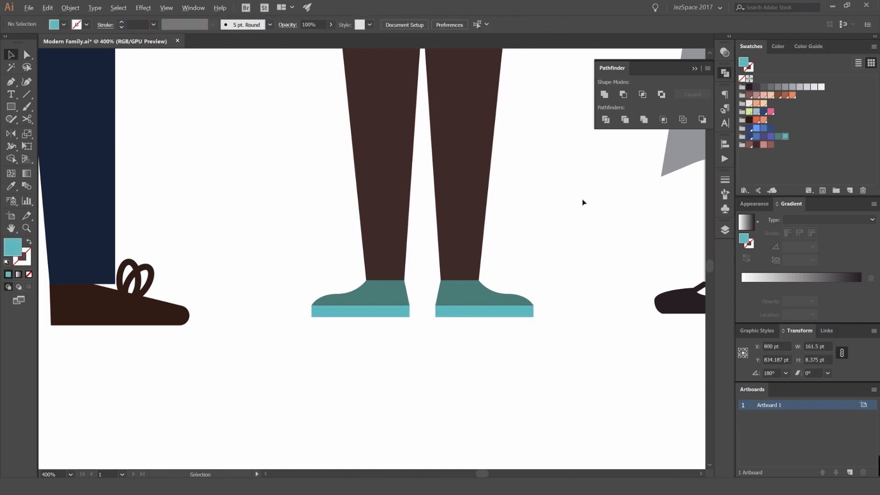
- Fill both of the dad's ears with the orange skin tone sampled from the bespectacled character's ear
scroll(589, 201, down, 6)
drag(591, 202, 515, 218)
scroll(494, 113, up, 4)
click(529, 132)
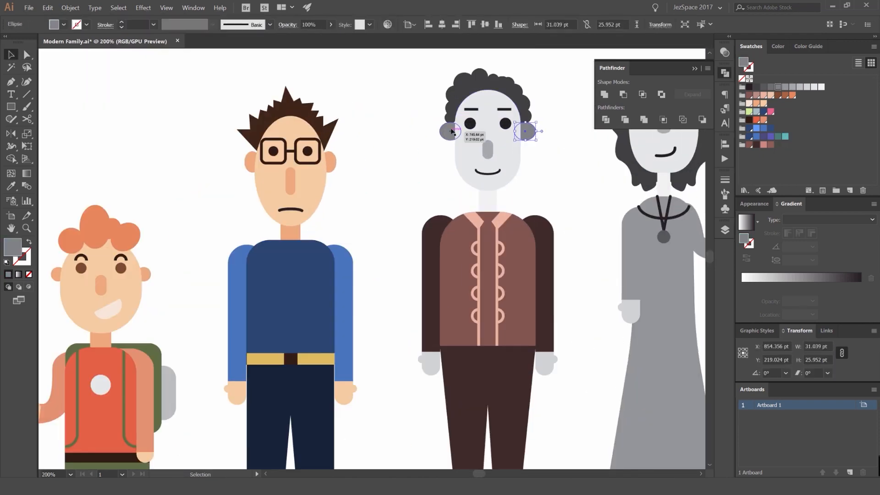
shift+click(448, 131)
key(i)
click(333, 161)
ctrl+click(380, 155)
key(v)
- Fill the dad's nose with the orange tone sampled from the bespectacled character's nose
click(485, 148)
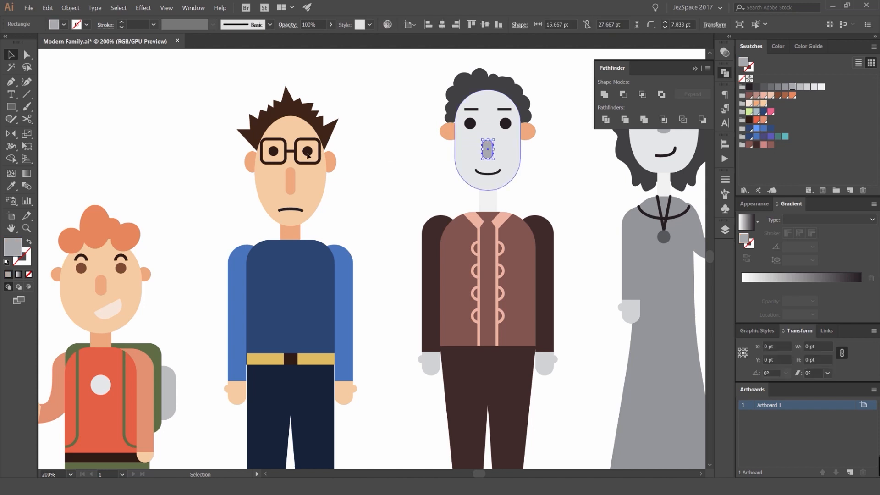
key(i)
click(290, 180)
ctrl+click(390, 162)
key(v)
- Fill both of the dad's eyes with the very dark brown from the new swatch group
click(471, 124)
shift+click(510, 125)
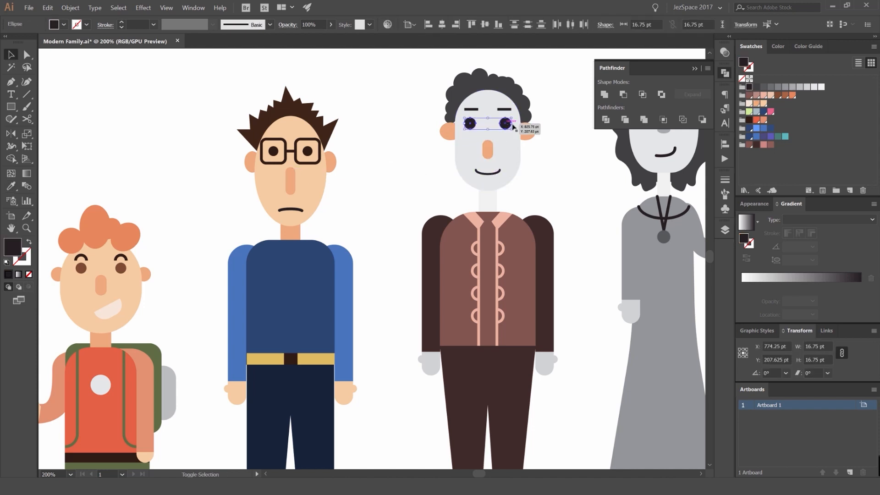
click(756, 145)
- Apply the very dark brown swatch to both of the dad's eyebrows
scroll(511, 111, up, 2)
click(450, 110)
click(441, 108)
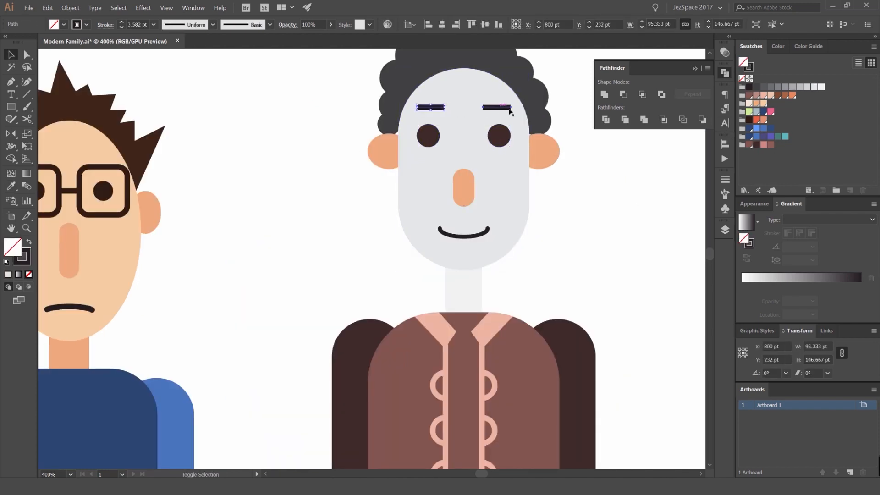
shift+click(509, 108)
click(754, 146)
- Fill the dad's curly hair with the darkest brown swatch from the orange colour group
click(540, 105)
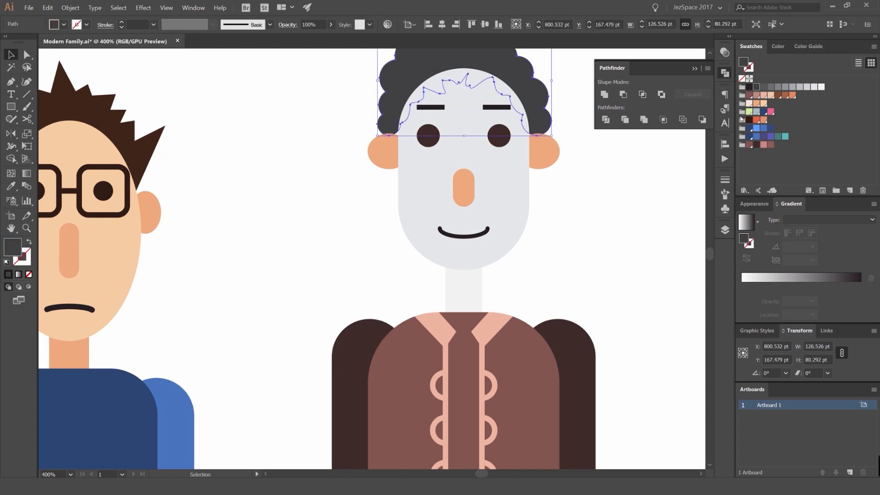
click(748, 119)
click(625, 173)
scroll(626, 173, down, 4)
scroll(518, 162, up, 3)
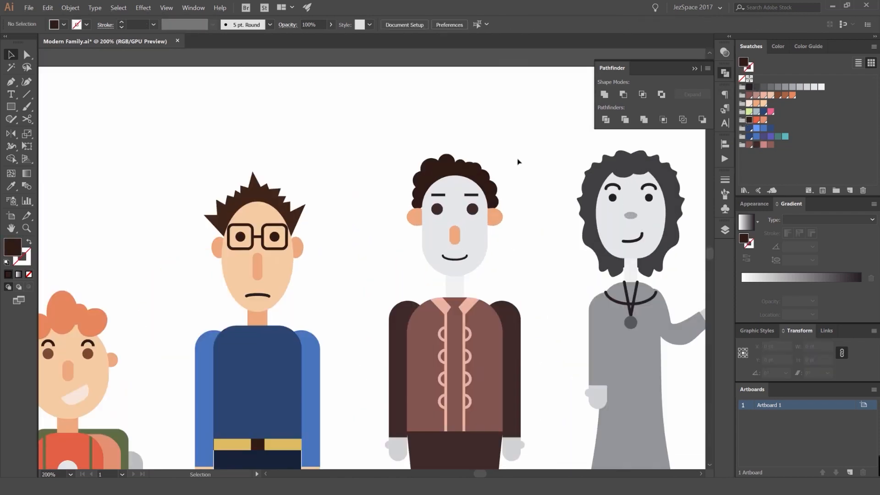
- Fill the dad's face with the light skin tone sampled from the bespectacled character's face
scroll(483, 209, up, 2)
click(481, 202)
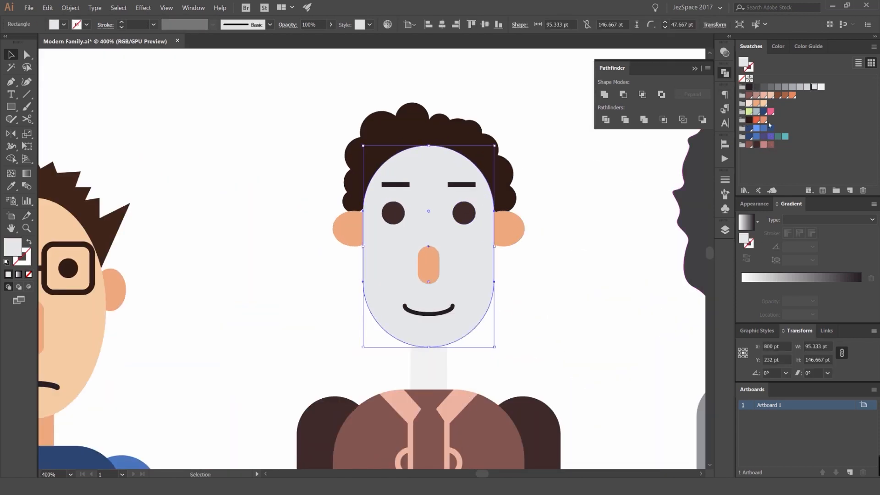
key(i)
click(78, 310)
key(v)
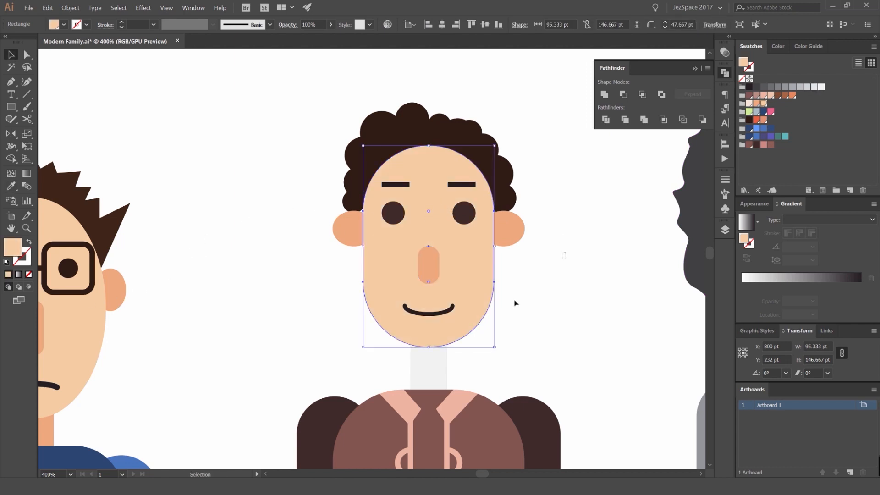
- Fill the dad's neck with the orange tone sampled from the bespectacled character's neck
click(426, 367)
key(i)
scroll(230, 382, down, 3)
click(166, 397)
key(v)
- Fill the dad's hand and thumb nearest the bespectacled character with the light skin tone sampled from that character's hand
click(233, 399)
drag(256, 412, 361, 130)
click(371, 216)
drag(358, 209, 356, 262)
key(ctrl+g)
key(i)
click(225, 296)
key(v)
- Fill the dad's other hand and thumb with the light skin tone sampled from his already coloured hand
drag(631, 211, 594, 227)
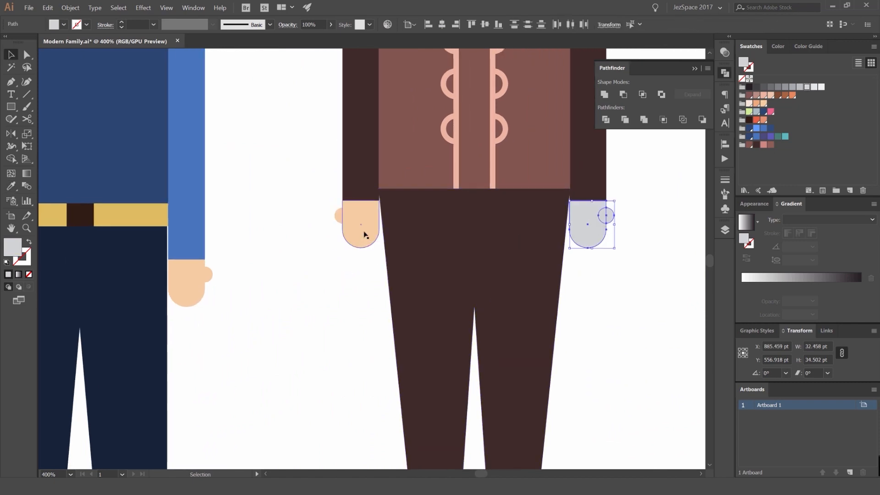
key(i)
click(367, 224)
key(v)
click(314, 251)
scroll(308, 246, down, 5)
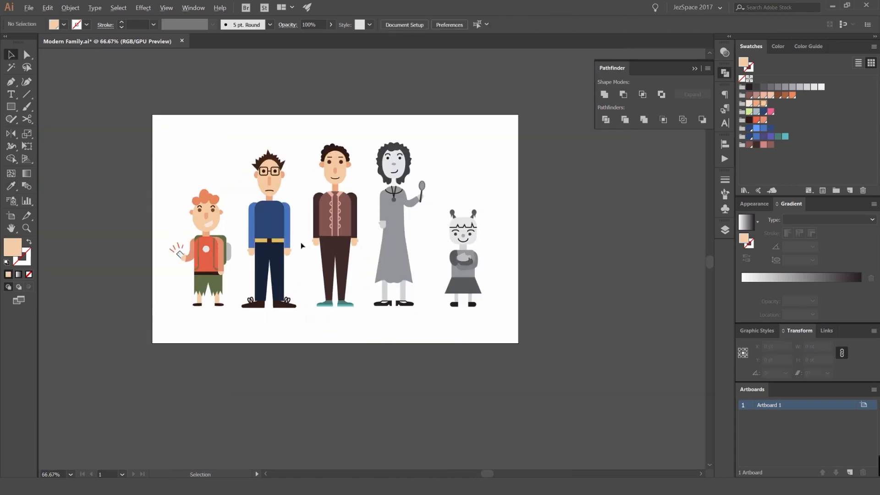
- Try filling the dad's thumb nearest the bespectacled character with the orange skin swatch and sending it behind the palm
scroll(301, 245, up, 8)
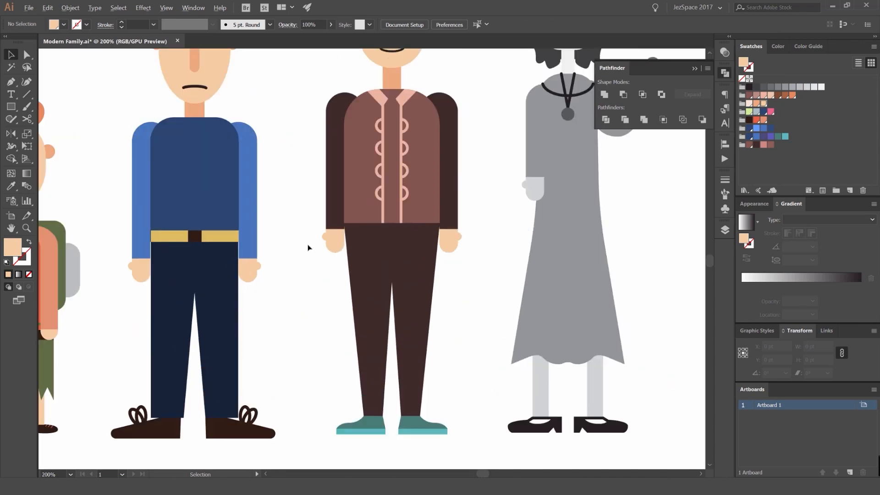
key(a)
click(363, 216)
click(755, 104)
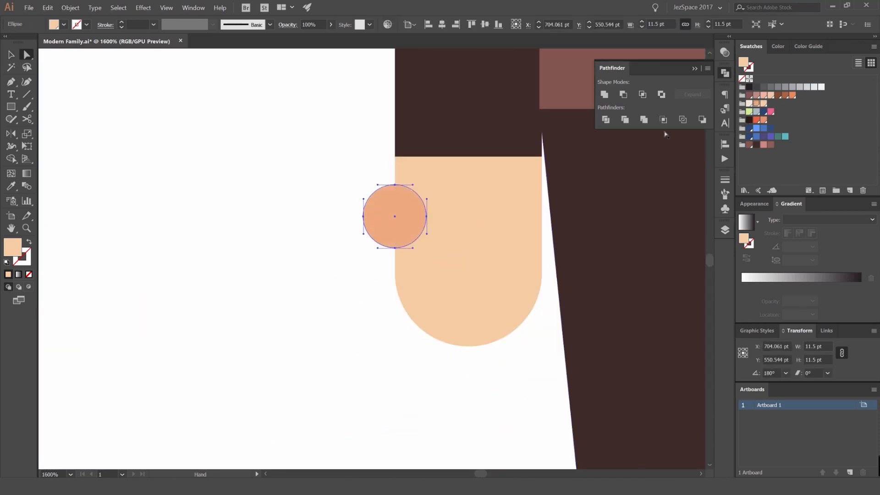
key(ctrl+shift+a)
click(371, 212)
key(ctrl+shift+[)
key(ctrl+shift+a)
scroll(362, 197, down, 6)
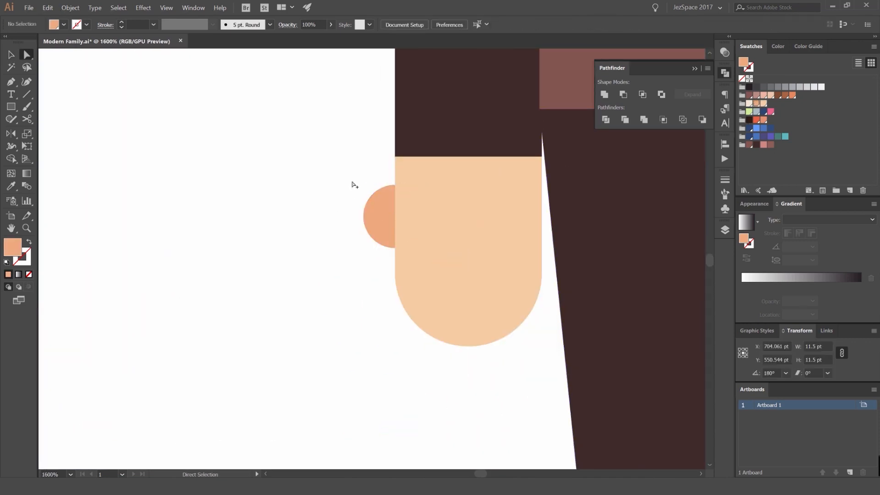
- Return the dad's orange thumb to the light skin tone
click(336, 160)
scroll(338, 166, up, 2)
scroll(337, 166, down, 5)
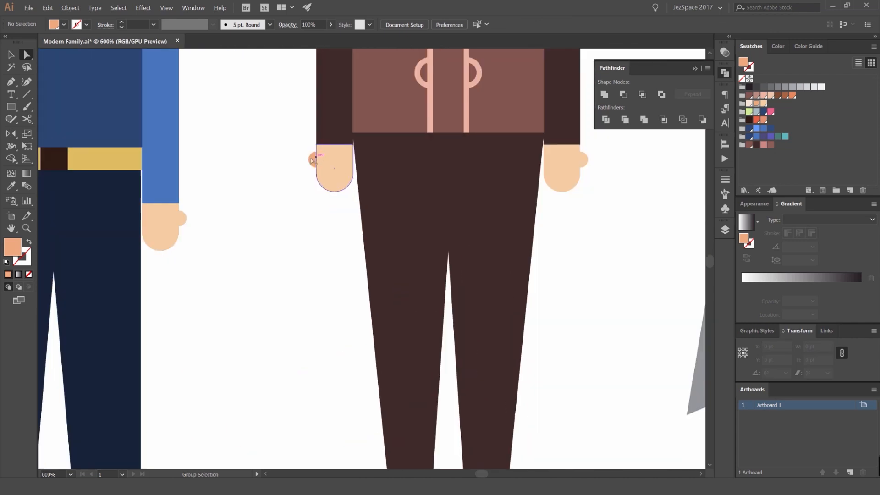
scroll(432, 139, up, 1)
key(ctrl+shift+a)
scroll(435, 137, down, 2)
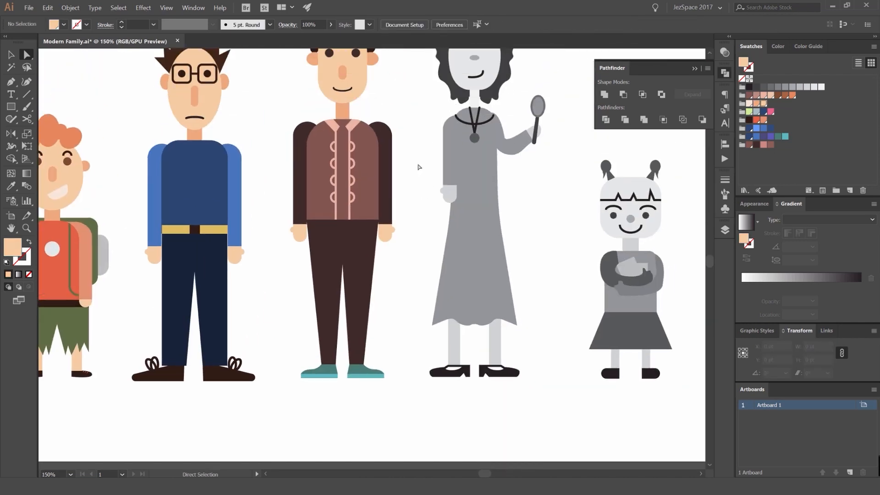
- Lock the Dad layer and make the unlocked Mum layer active
key(v)
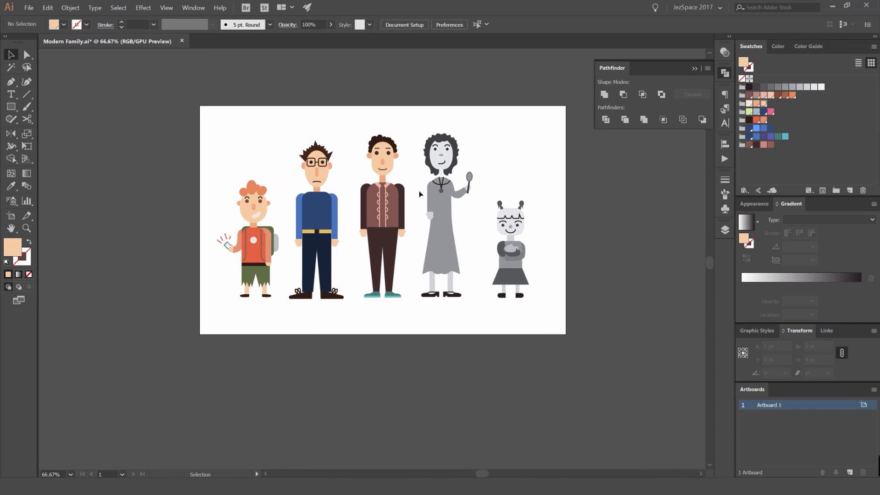
key(space)
drag(412, 143, 407, 137)
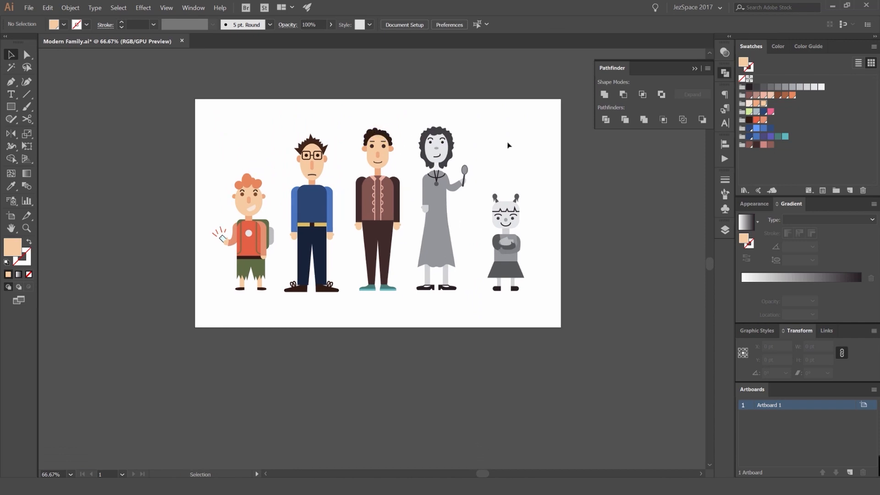
scroll(434, 170, up, 2)
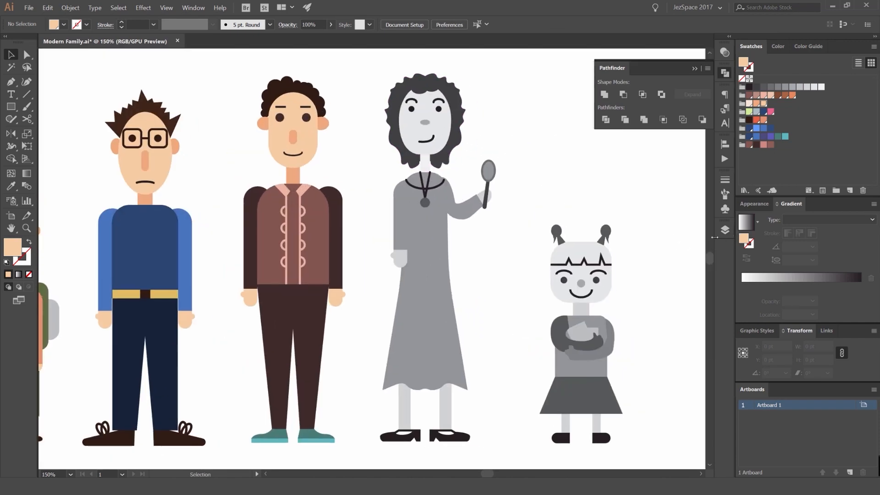
click(724, 230)
click(591, 262)
click(640, 252)
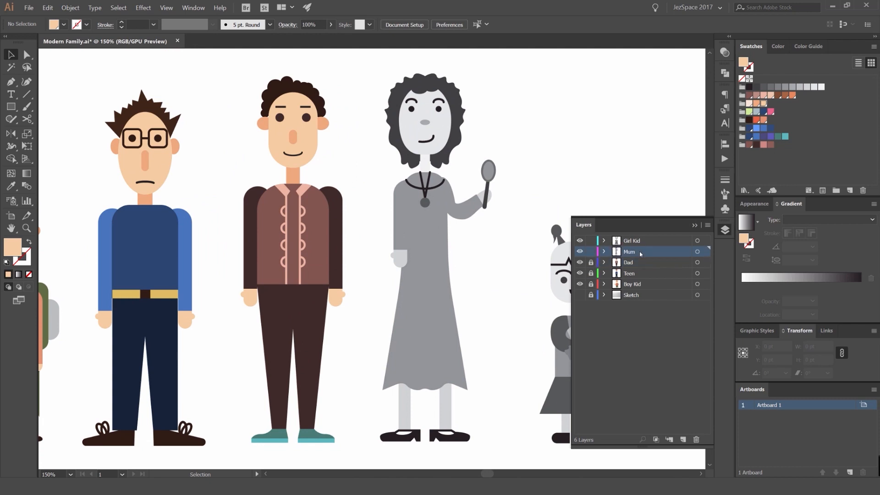
click(726, 234)
- Fill the mum's face and neck with the light skin tone sampled from the dad's face
scroll(447, 116, up, 2)
click(437, 130)
key(i)
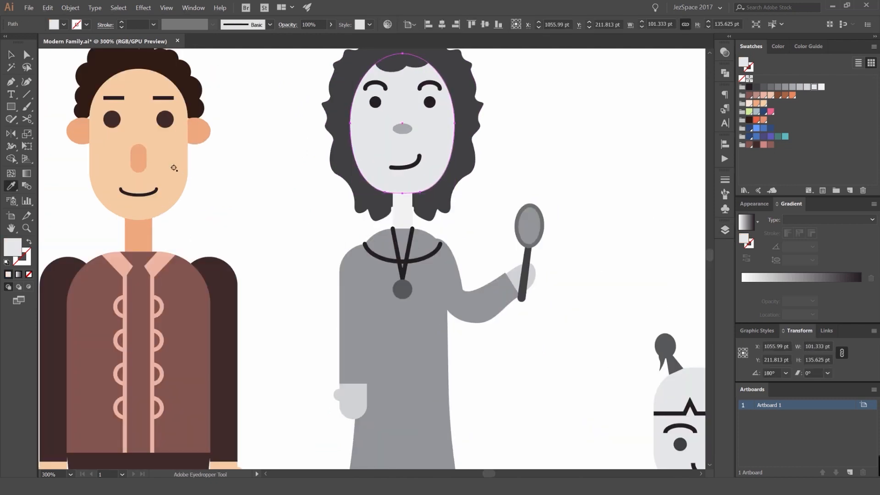
click(173, 169)
key(v)
click(275, 161)
click(400, 206)
key(i)
click(428, 177)
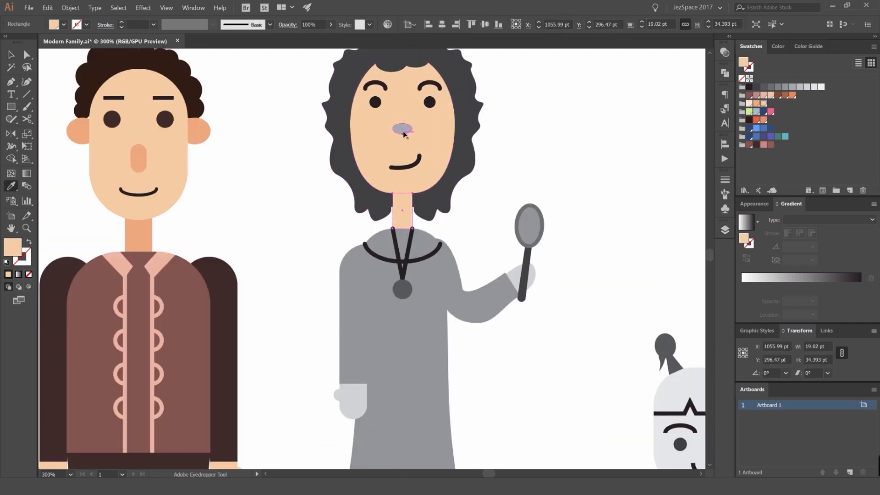
key(v)
- Fill the mum's nose with the orange tone sampled from the dad's ear
click(402, 130)
key(i)
click(196, 131)
key(v)
- Fill both of the mum's eyes with the very dark brown used for the dad's eyes
scroll(267, 117, up, 2)
click(426, 155)
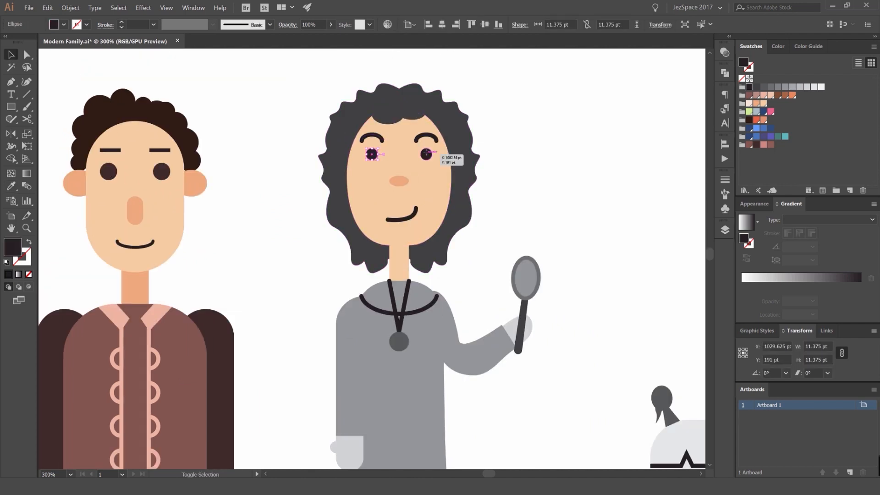
click(558, 128)
- Base the Color Guide on the mum's hair colour, choose the High Contrast 1 harmony, and fill the hair with its golden yellow
click(464, 133)
click(798, 47)
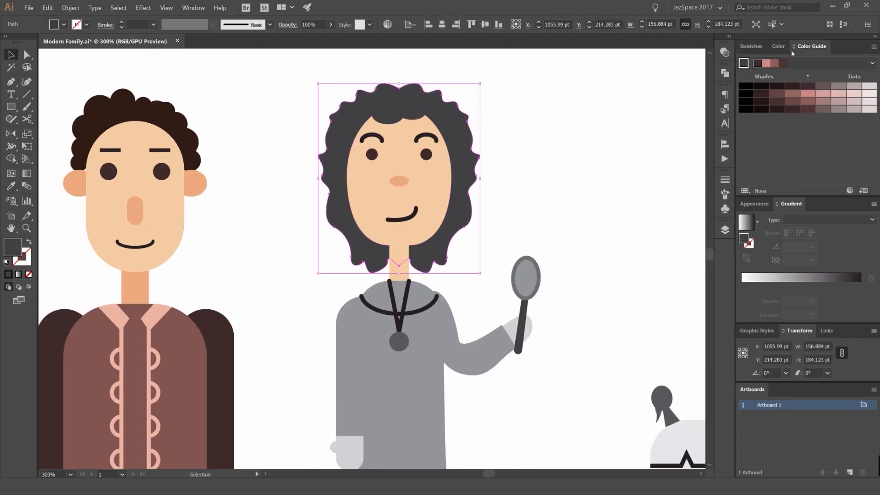
click(779, 48)
click(796, 48)
click(744, 63)
click(872, 63)
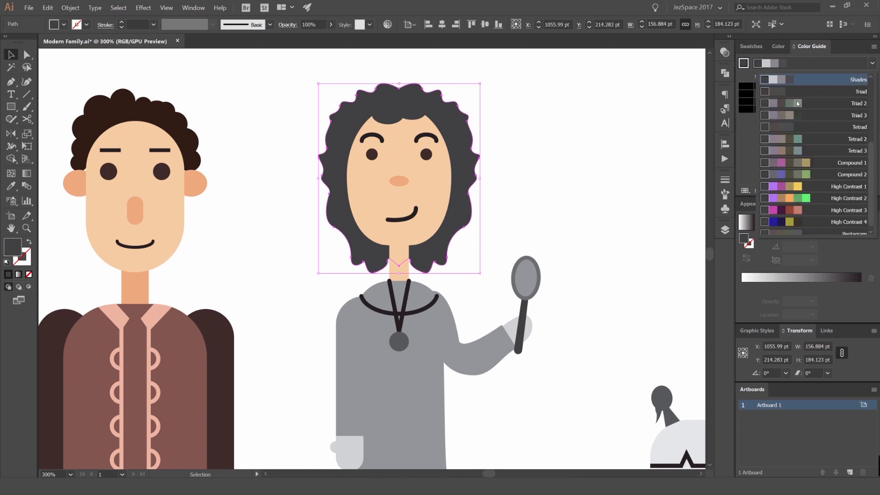
click(809, 187)
click(807, 117)
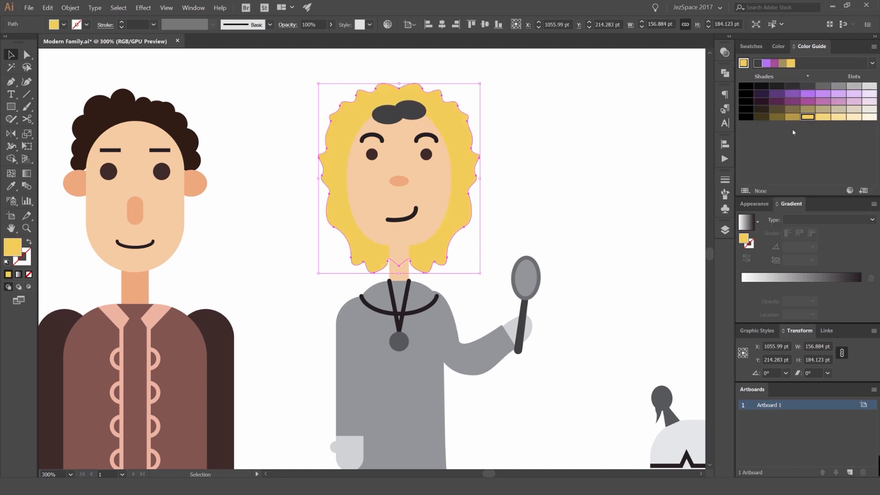
- Try darker and lighter yellow variations from the harmony on the mum's hair and compare them across the illustration
click(792, 117)
click(823, 117)
click(808, 116)
click(838, 117)
click(809, 117)
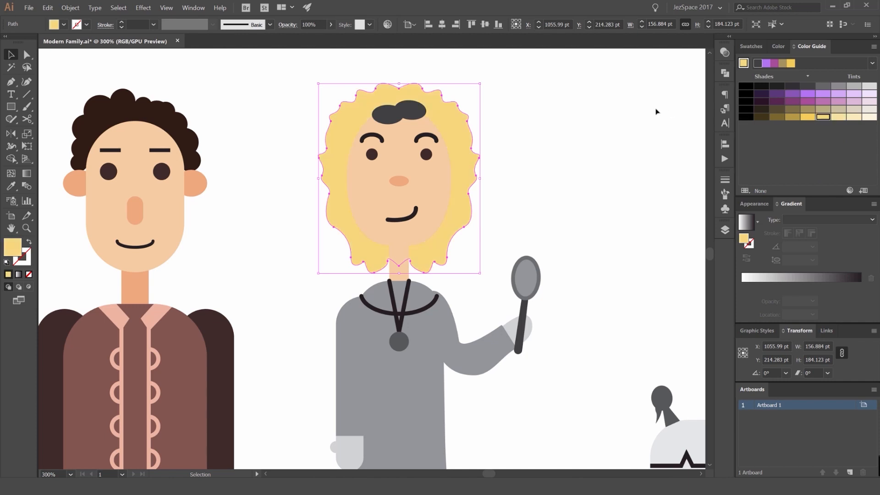
scroll(655, 110, down, 5)
scroll(656, 110, up, 4)
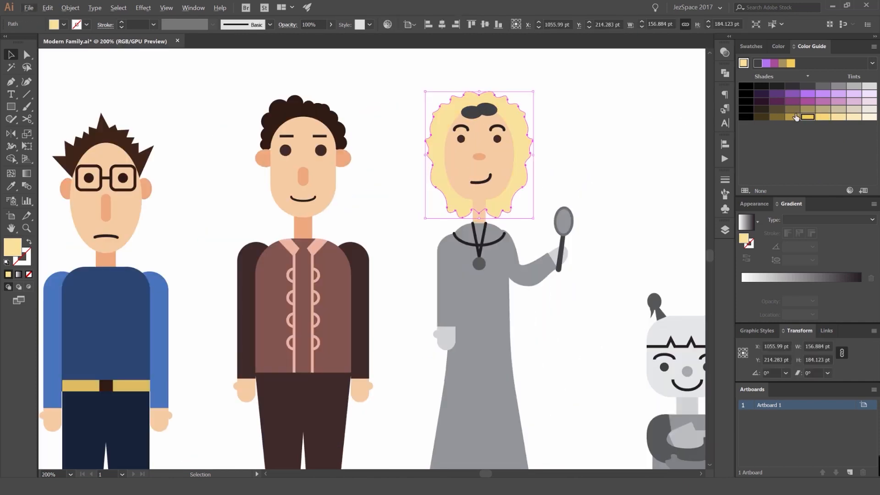
scroll(612, 113, down, 4)
scroll(648, 118, up, 2)
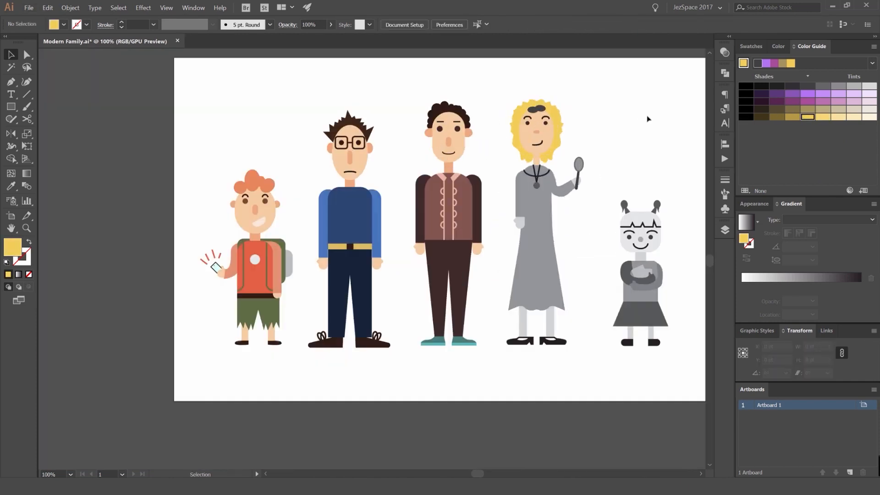
- Fill the mum's hair with the yellow tint one step lighter than the golden yellow and return to the swatches
click(819, 118)
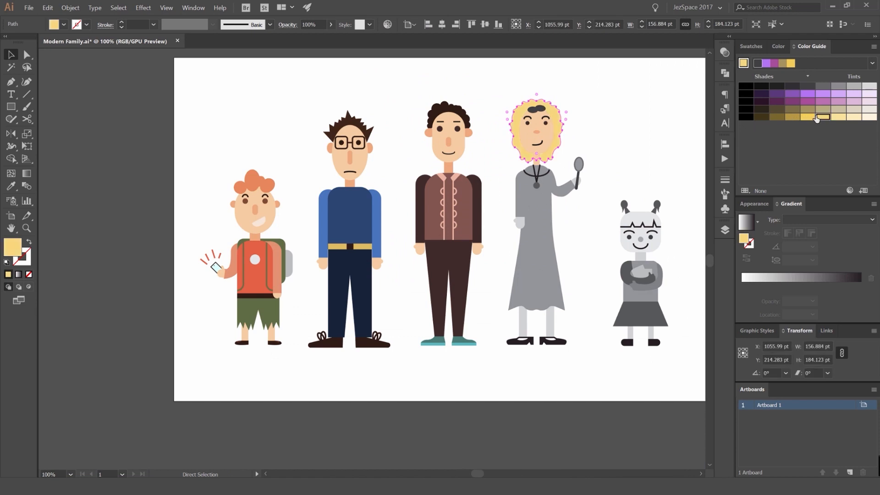
click(823, 119)
click(838, 117)
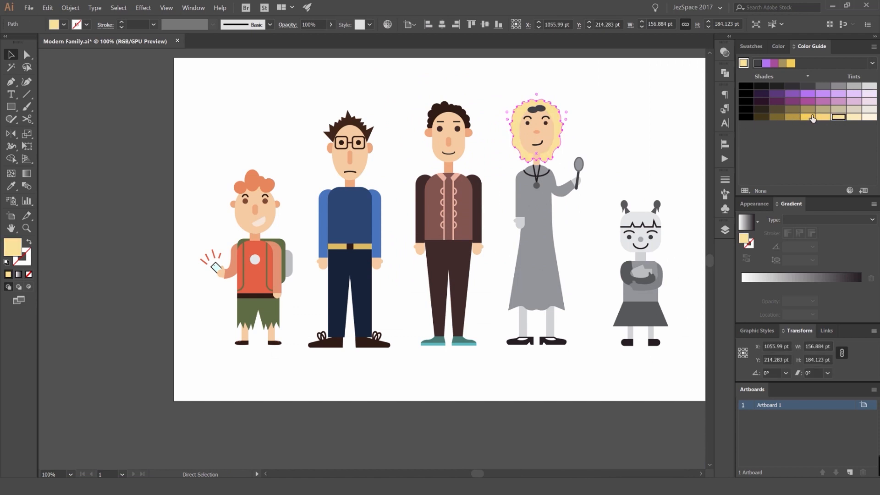
click(824, 118)
key(ctrl+shift+a)
click(750, 46)
- Fill the mum's grey fringe with the light yellow sampled from her hair
scroll(578, 121, up, 4)
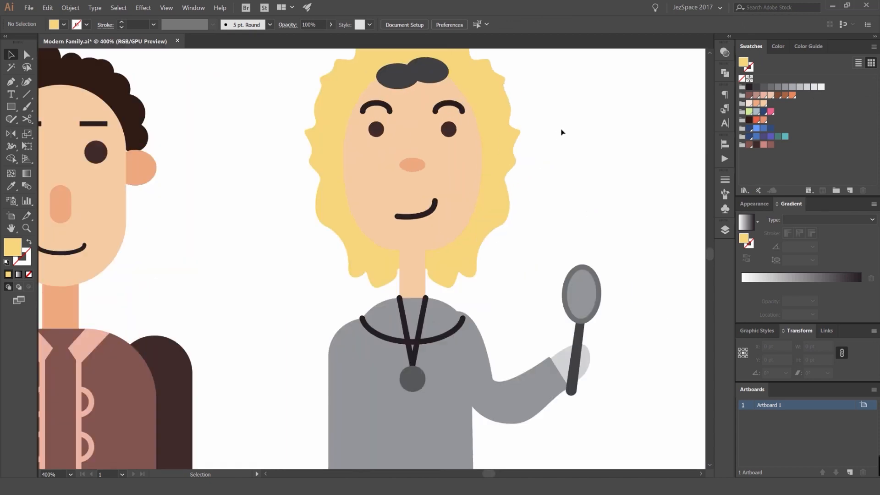
click(428, 73)
key(ctrl+shift+a)
key(i)
click(489, 82)
key(v)
drag(431, 69, 445, 76)
key(i)
click(502, 94)
key(v)
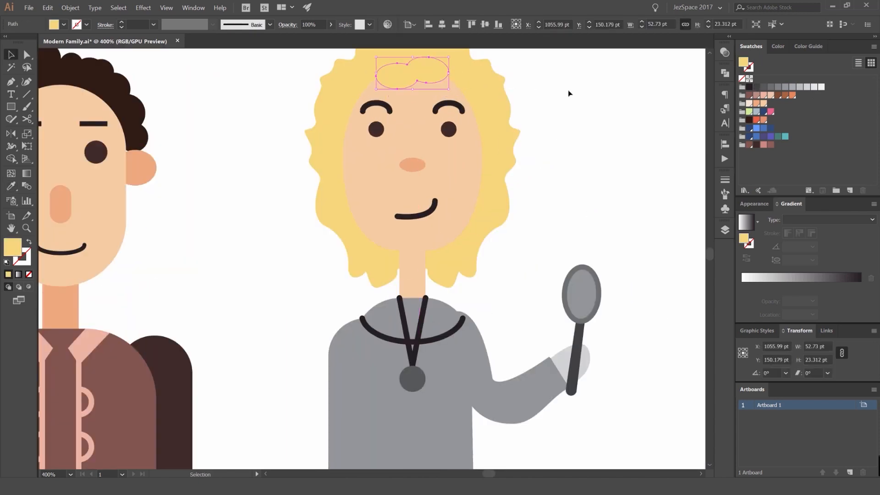
key(ctrl+shift+a)
- Colour the strokes of the mum's two straight necklace cords with the darkest brown swatch from the orange colour group
scroll(575, 95, down, 3)
scroll(454, 67, up, 6)
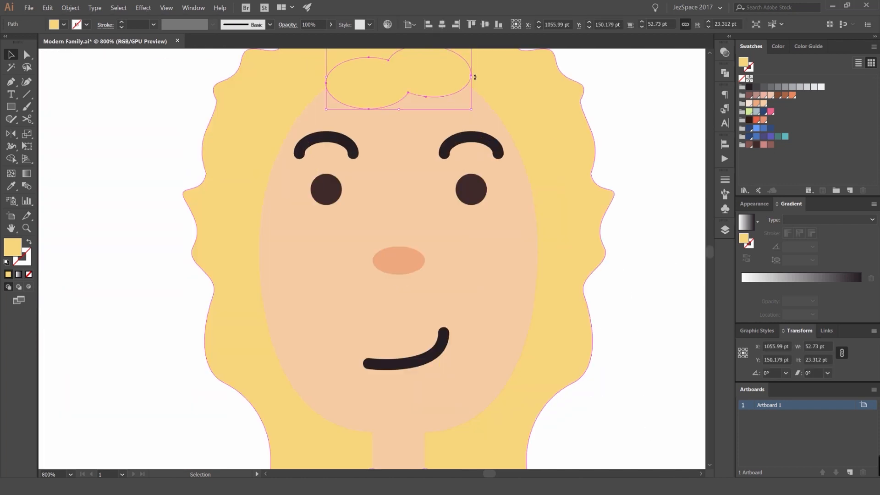
scroll(637, 72, down, 3)
drag(627, 90, 463, 114)
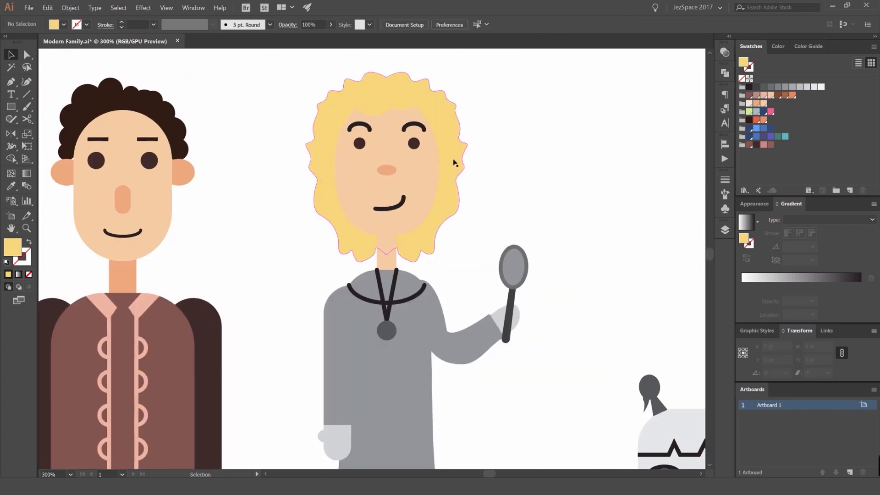
scroll(453, 220, down, 2)
drag(459, 171, 461, 150)
scroll(460, 150, down, 1)
scroll(448, 176, up, 5)
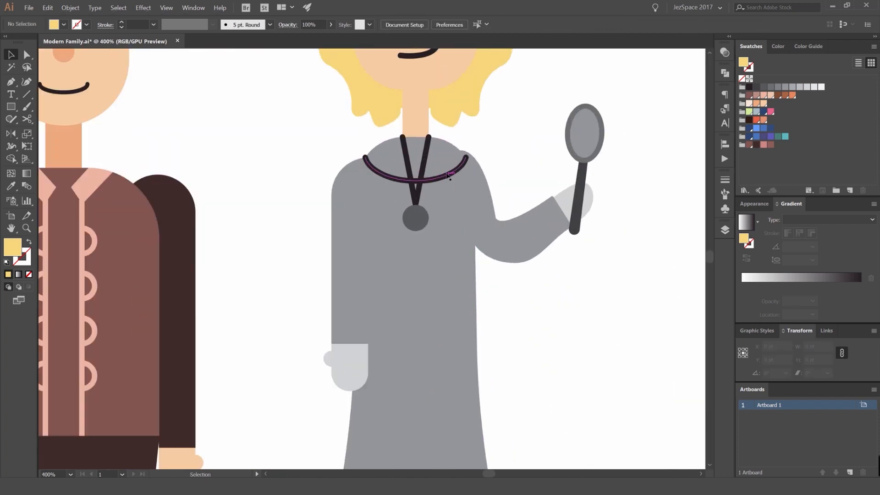
click(419, 130)
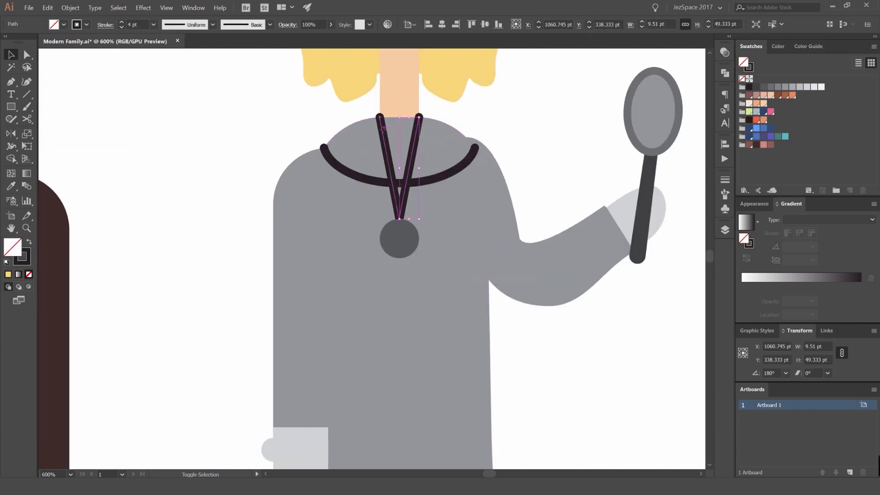
click(750, 104)
click(756, 103)
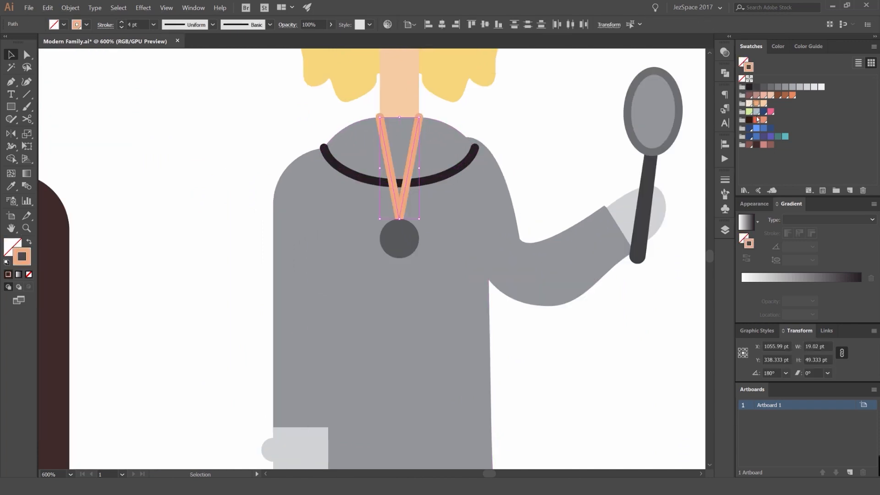
click(756, 120)
click(749, 120)
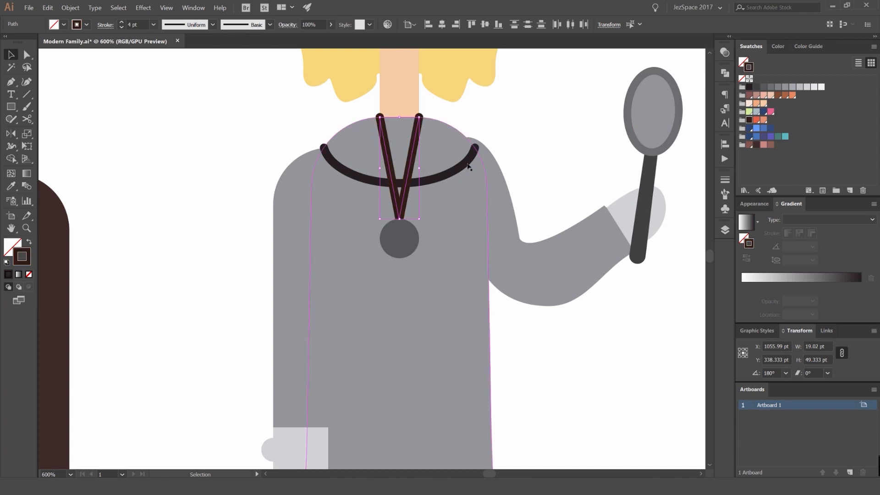
- Convert the curved neckline stroke into an outlined shape and bring the mum's dress body to the front
click(470, 157)
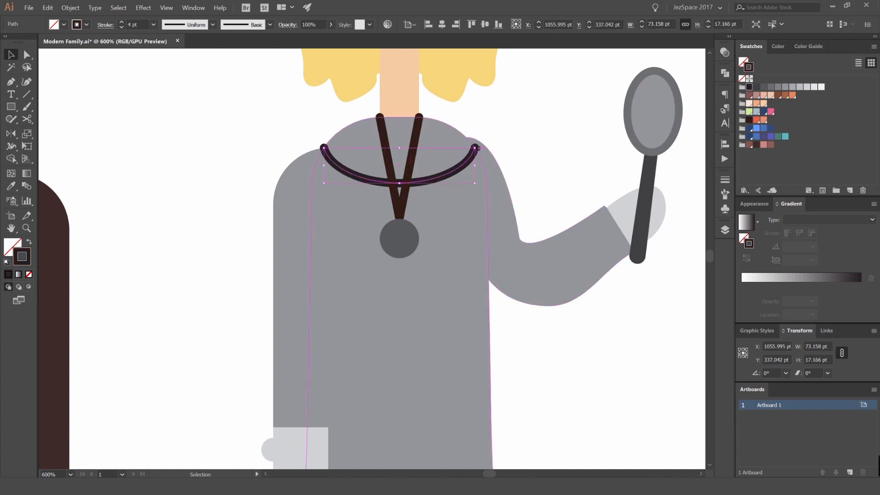
key(ctrl+shift+x)
key(Return)
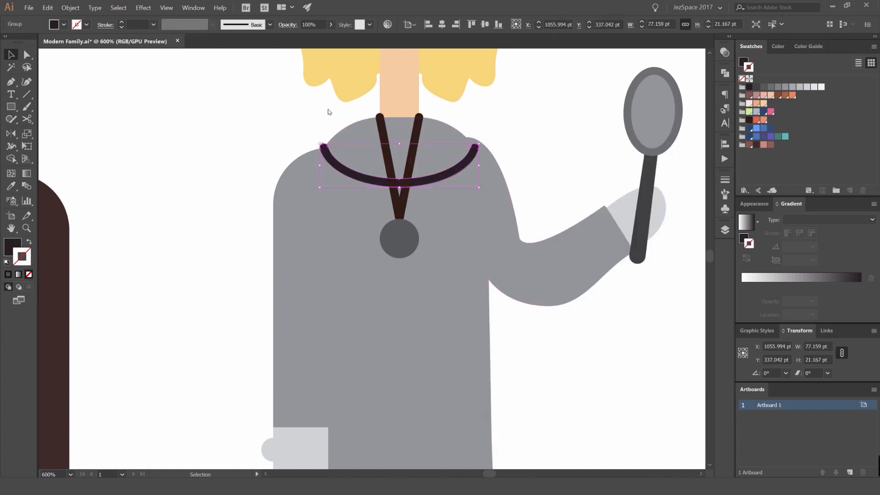
click(439, 129)
key(ctrl+shift+bracketright)
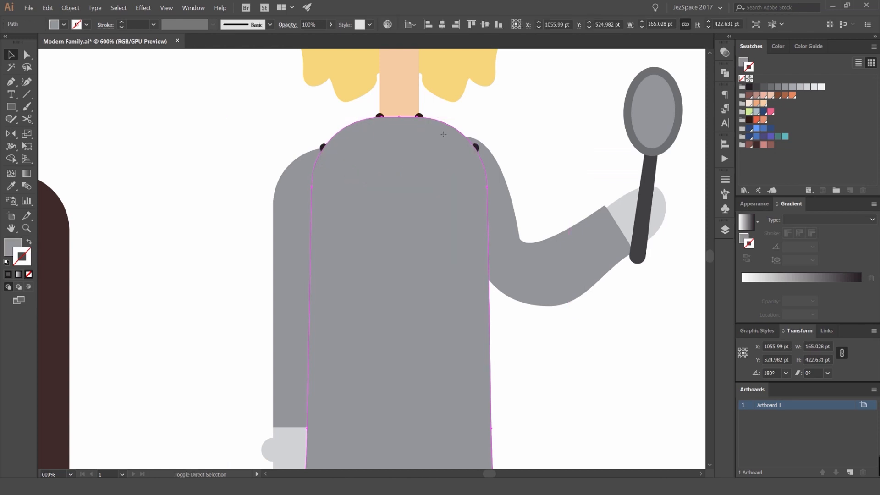
- Trim the neckline band's protruding ends and separate the neck opening from the dress body with Shape Builder
shift+click(475, 144)
key(shift+m)
scroll(475, 145, up, 2)
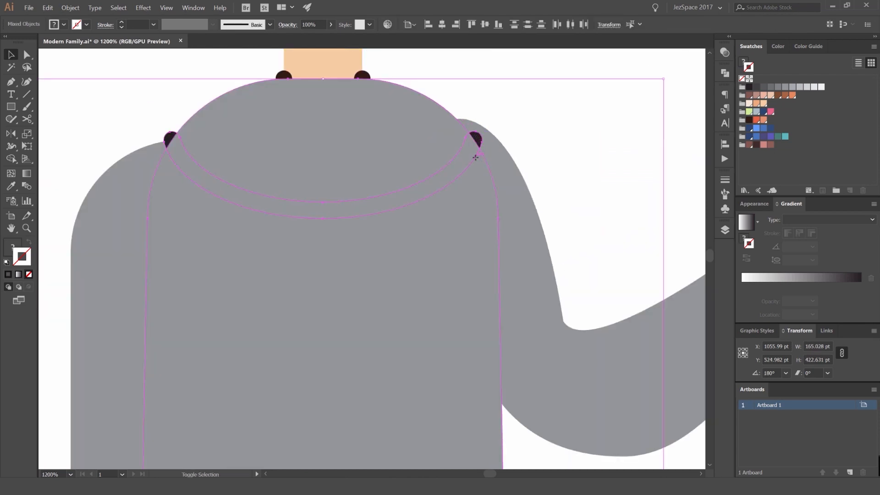
alt+click(476, 140)
alt+click(169, 138)
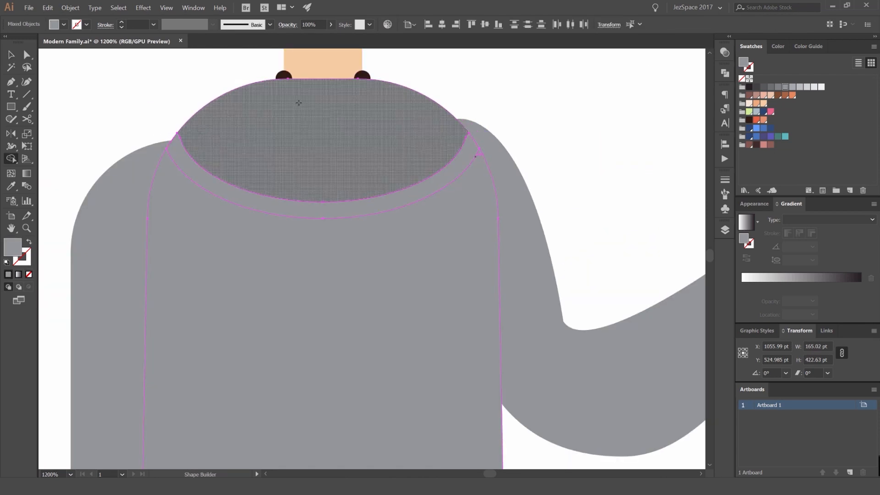
click(359, 142)
- Place the dress body behind the neckline band, necklace cords and pendant
key(v)
click(518, 114)
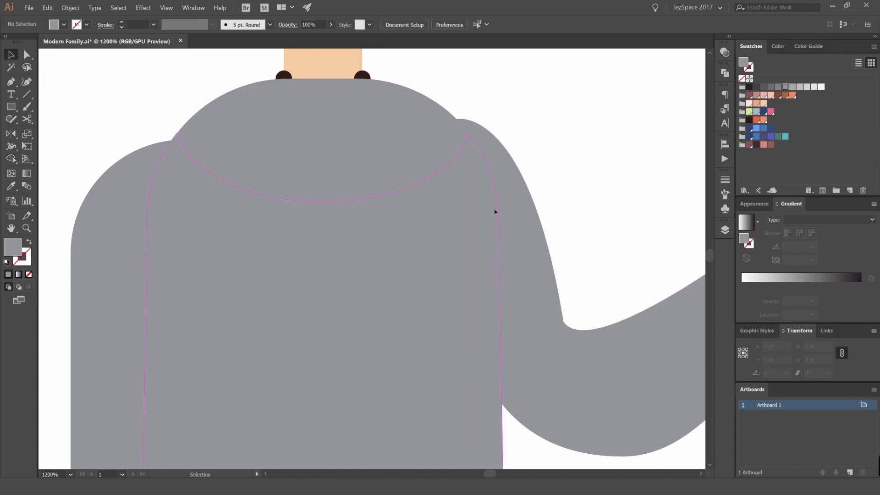
drag(494, 209, 501, 215)
key(Delete)
drag(369, 156, 483, 140)
key(ctrl+z)
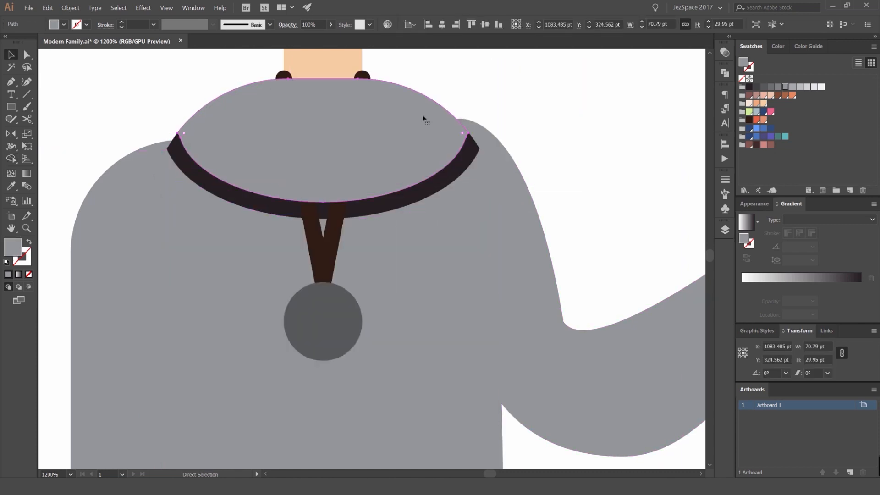
- Fill the neck opening above the neckline band with the skin colour sampled from the mum's neck
drag(388, 65, 397, 130)
key(i)
click(360, 120)
key(v)
drag(469, 223, 474, 250)
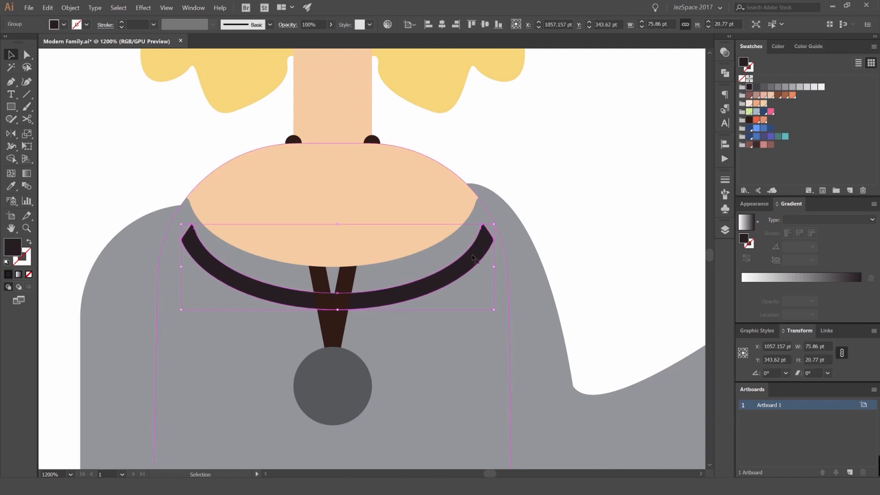
scroll(482, 355, down, 2)
drag(470, 378, 593, 329)
key(ctrl+z)
key(ctrl+z)
drag(462, 262, 578, 217)
key(ctrl+z)
- Restack the skin-coloured neck opening so it sits behind the necklace cords but in front of the dress
click(607, 216)
click(429, 254)
key(ctrl+bracketleft)
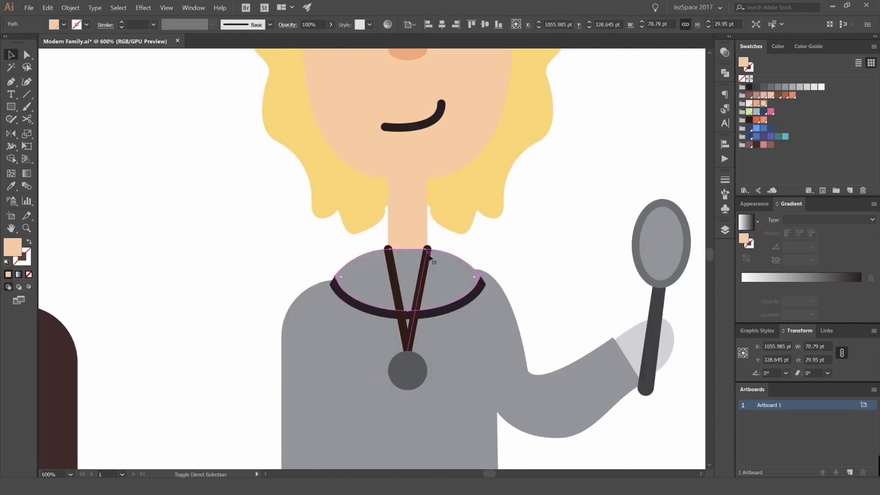
key(ctrl+z)
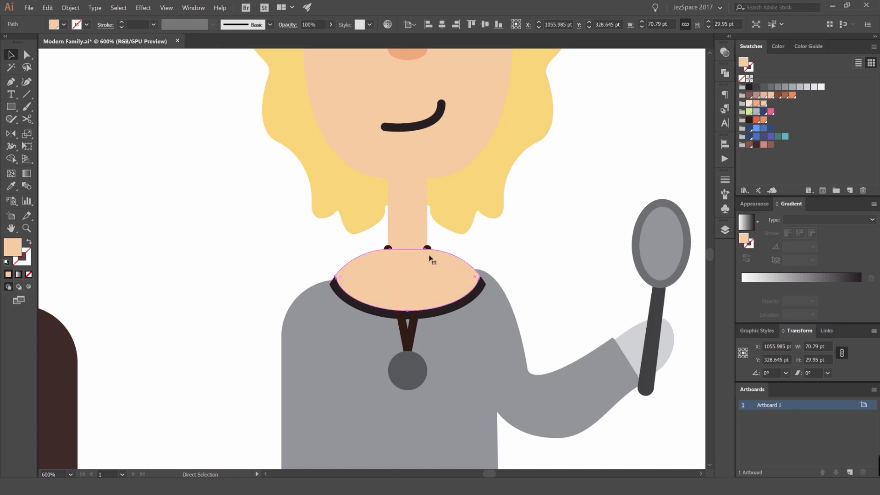
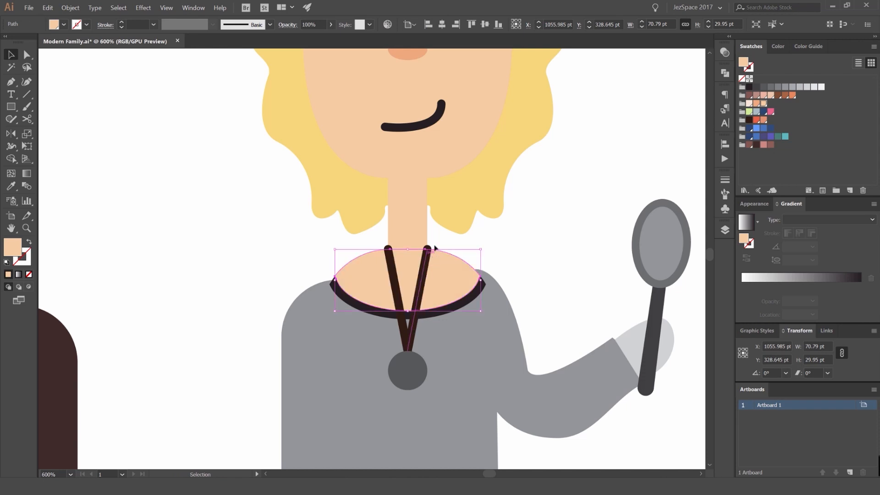
click(479, 253)
- Fill the neckline band and the dress body with the pink swatch
drag(462, 309, 512, 291)
key(ctrl+z)
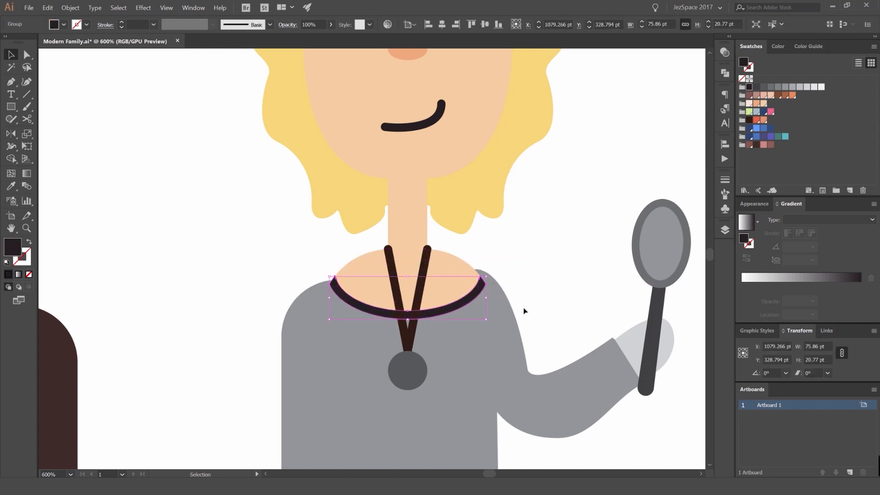
scroll(573, 210, down, 2)
click(770, 112)
click(499, 228)
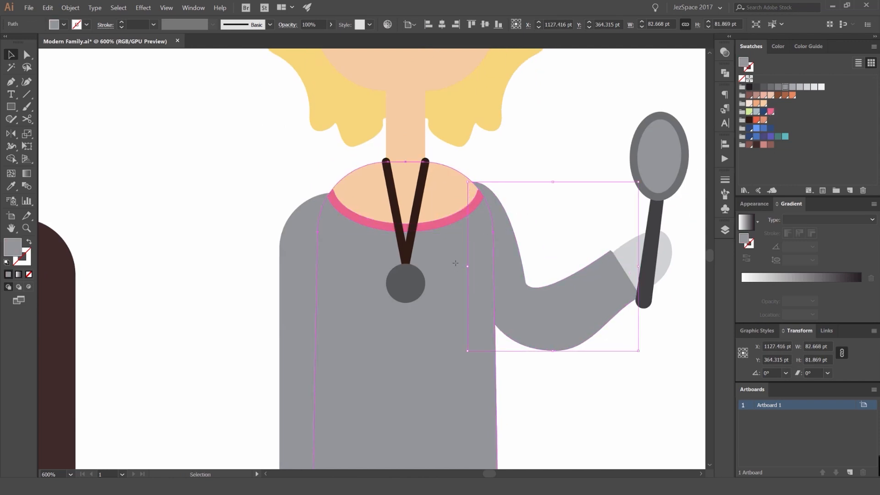
click(456, 263)
click(771, 112)
- Fill both of the mum's sleeves with the pink sampled from the dress body
click(499, 227)
shift+click(307, 232)
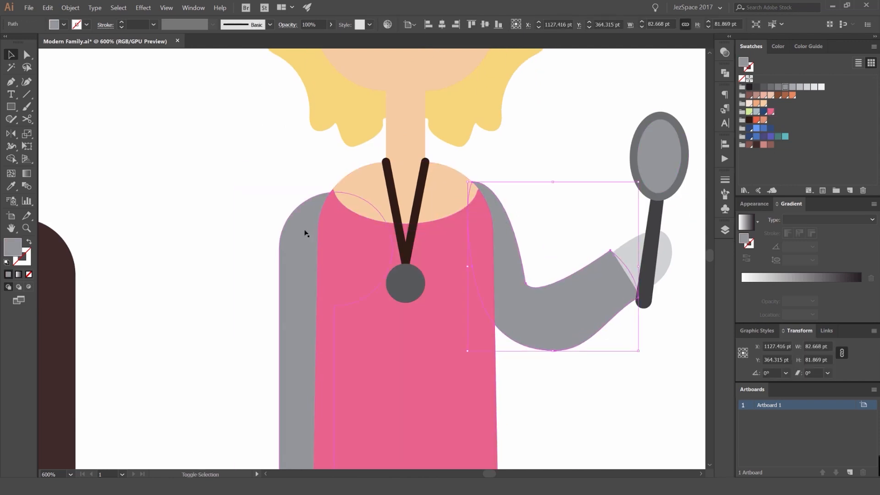
key(i)
click(399, 334)
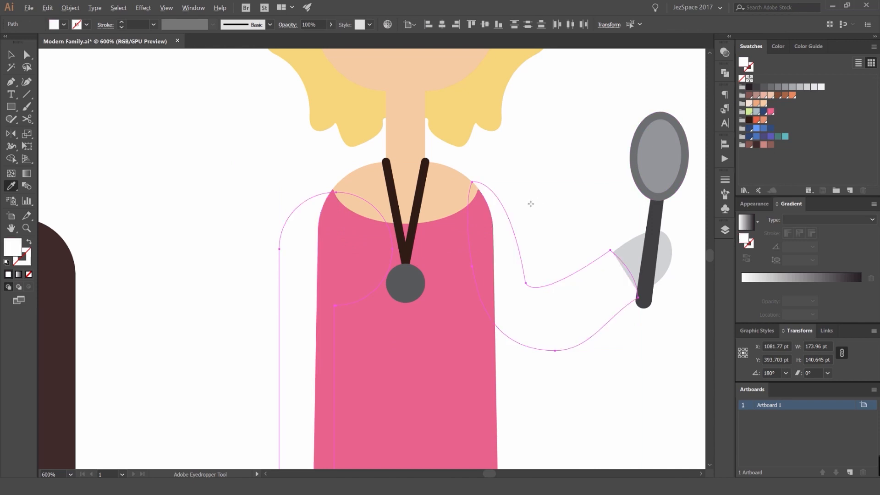
scroll(530, 202, down, 3)
key(v)
click(539, 202)
scroll(542, 215, down, 2)
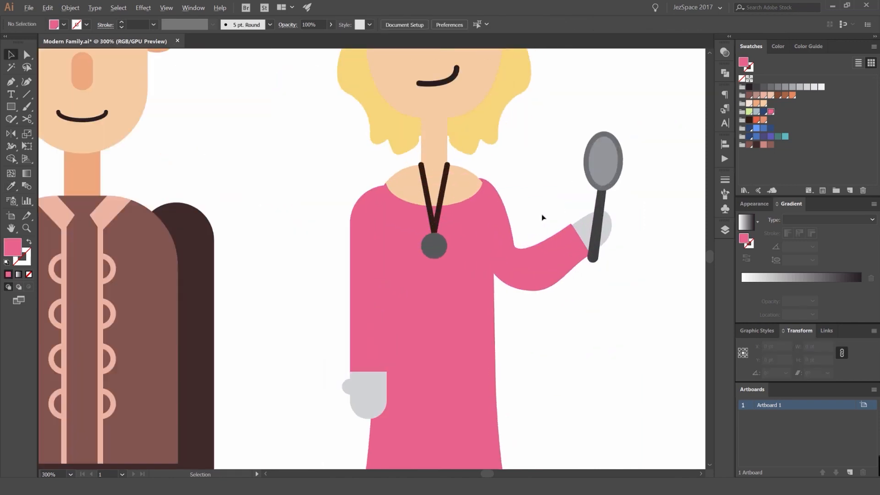
- Recolour both sleeves with the shade one step darker than the dress pink from the colour harmony
scroll(550, 217, up, 4)
click(547, 234)
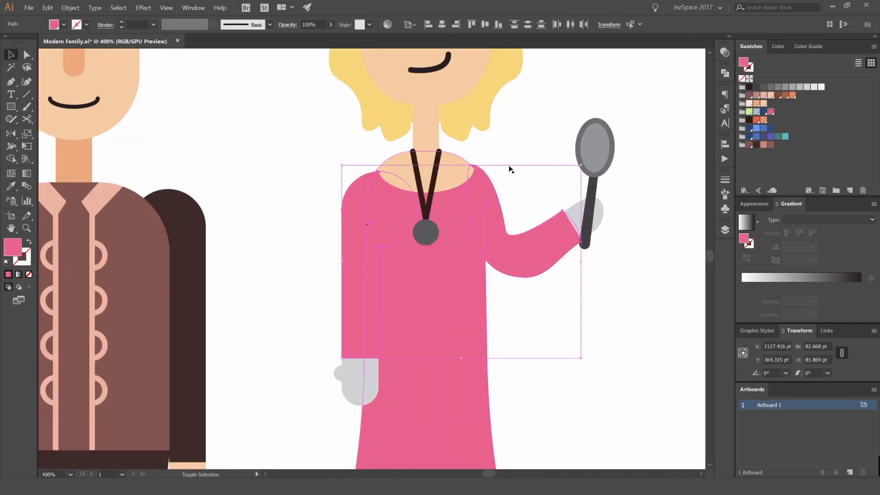
click(807, 47)
click(780, 48)
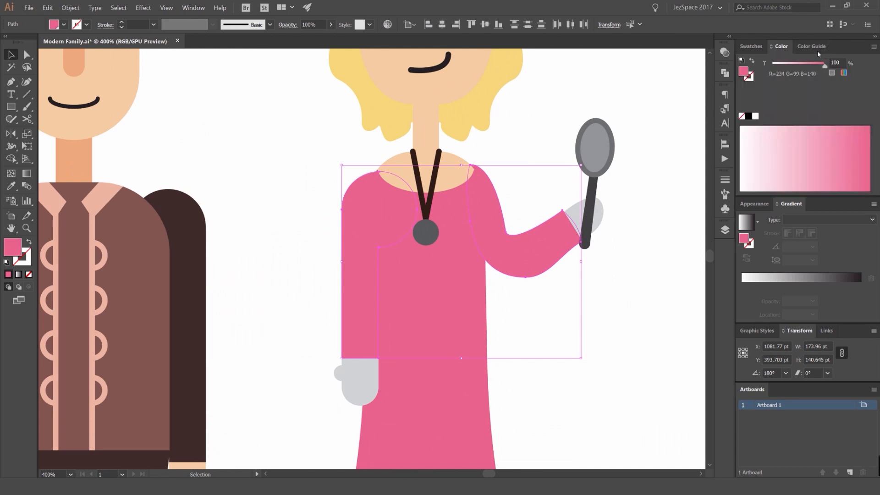
click(817, 49)
click(792, 87)
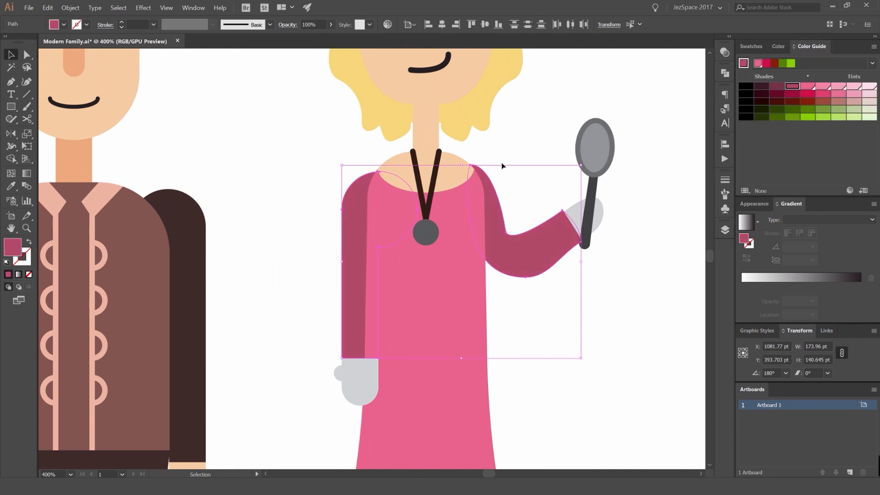
- Fill both of the mum's hands with the skin colour sampled from the hand of the man beside her
scroll(446, 257, down, 2)
click(403, 318)
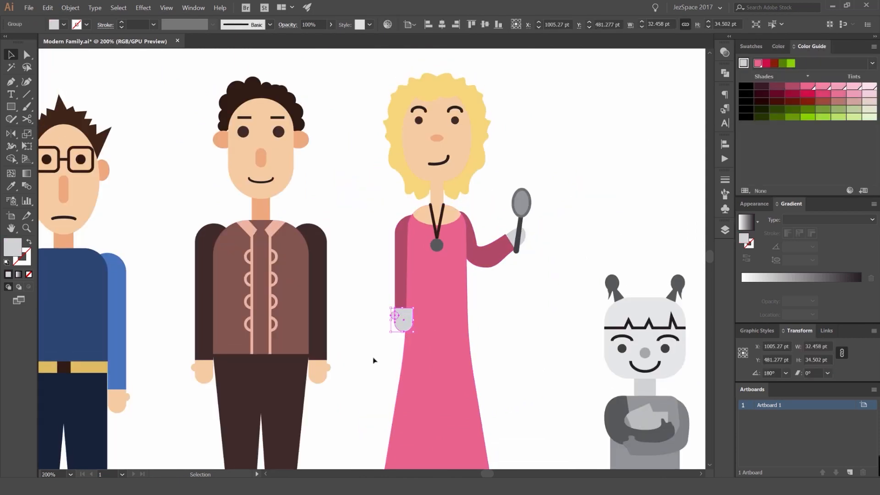
click(321, 372)
key(v)
click(514, 237)
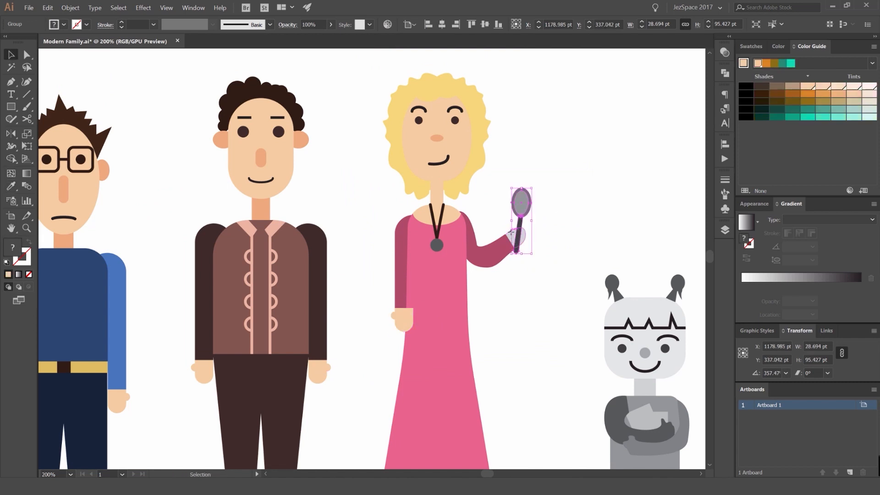
click(402, 319)
key(v)
click(548, 259)
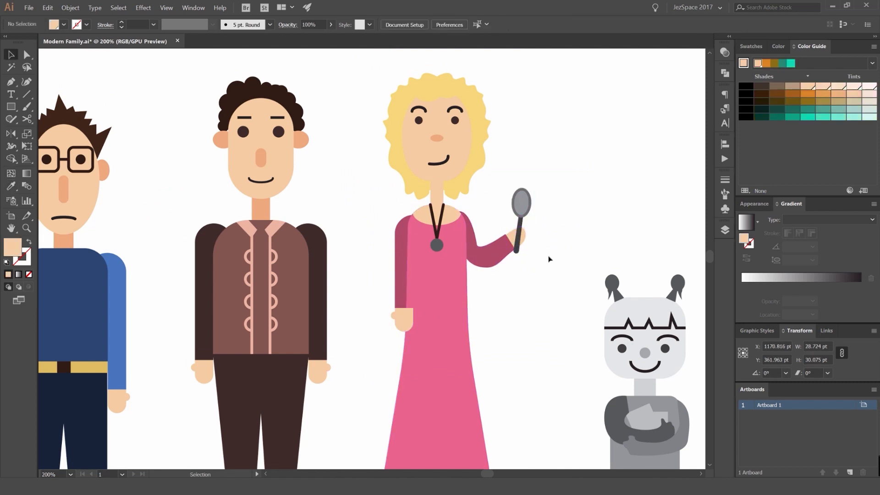
- Draw a small skin-coloured ellipse over the mirror handle as the mum's thumb
scroll(521, 233, up, 5)
scroll(519, 261, up, 1)
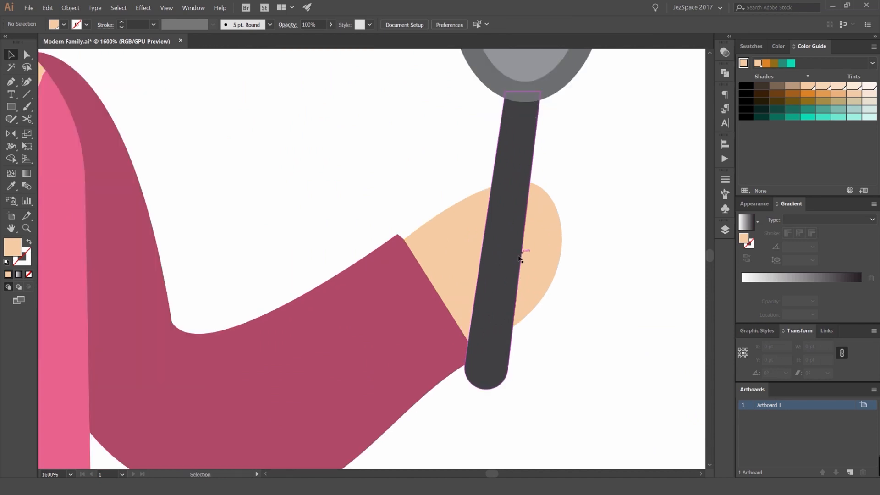
mouse_move(496, 274)
mouse_down()
mouse_move(528, 279)
mouse_move(524, 286)
mouse_move(521, 272)
mouse_up()
key(v)
click(600, 242)
scroll(597, 245, down, 4)
scroll(591, 242, up, 3)
click(620, 230)
click(626, 224)
scroll(615, 226, down, 3)
scroll(642, 210, down, 2)
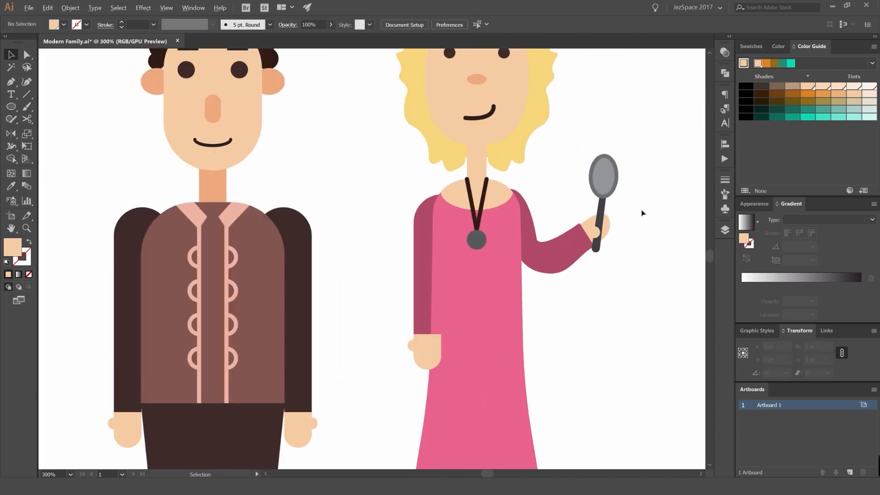
- Fill the mirror handle with the pale cream swatch from the skin colour group
scroll(548, 216, up, 1)
scroll(548, 222, down, 3)
scroll(529, 233, up, 5)
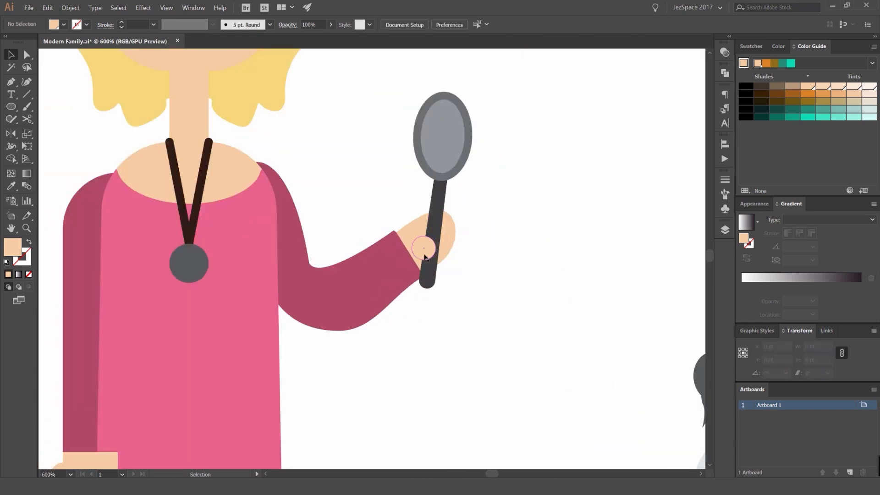
scroll(472, 240, up, 1)
scroll(482, 202, down, 2)
click(751, 47)
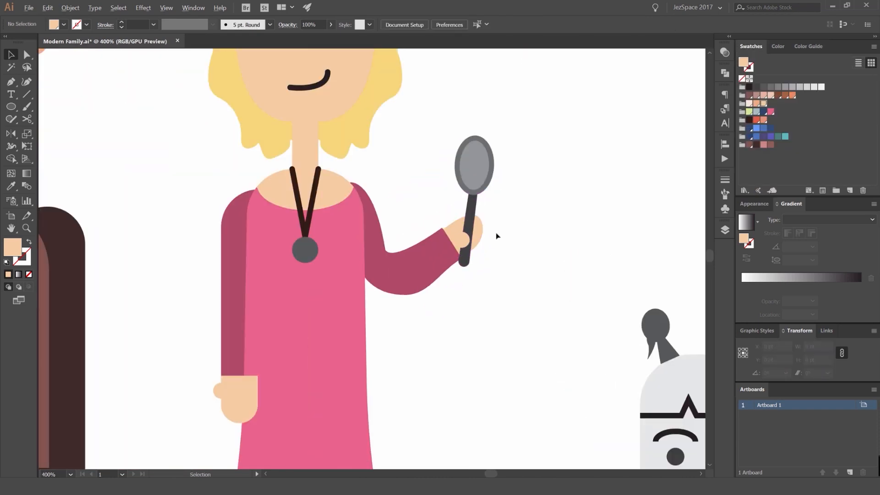
scroll(496, 234, up, 2)
key(a)
click(468, 224)
click(763, 104)
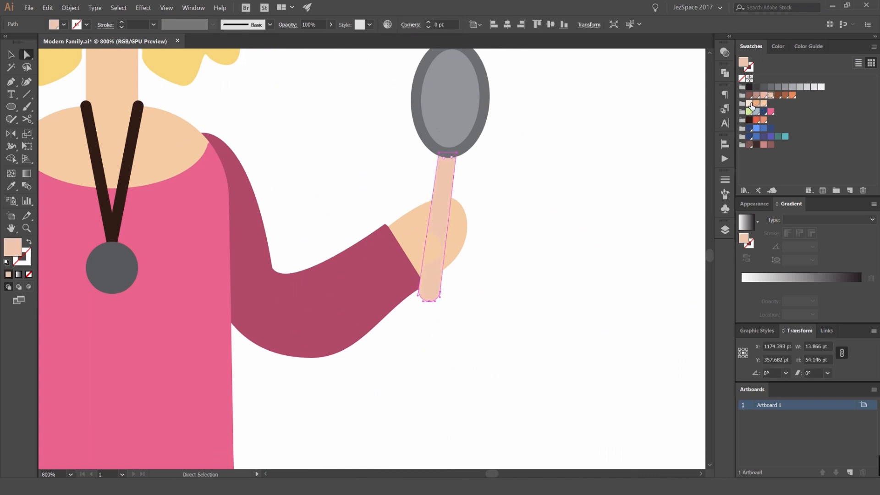
click(521, 156)
- Fill the mirror's oval frame with the cream colour sampled from its handle
click(470, 147)
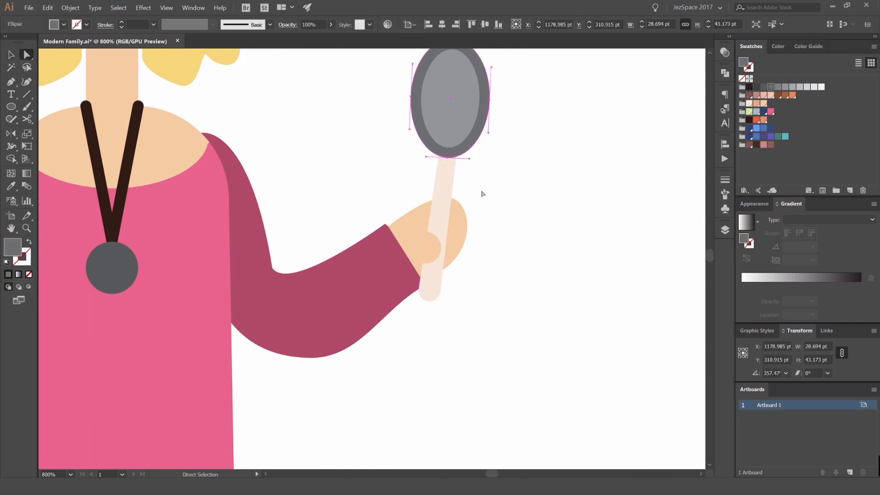
key(i)
click(448, 187)
key(v)
click(530, 151)
scroll(530, 151, down, 2)
- Fill the mirror glass with white sampled from the background and check it in the illustration
key(a)
click(490, 131)
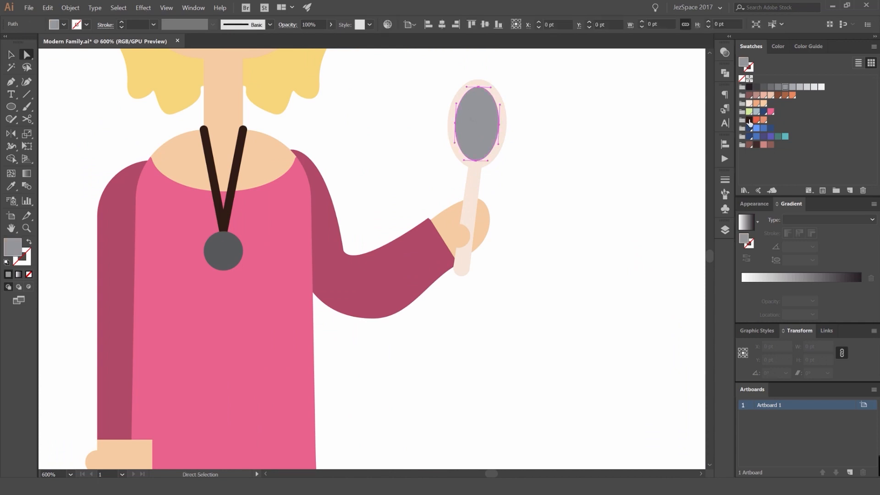
key(i)
click(592, 114)
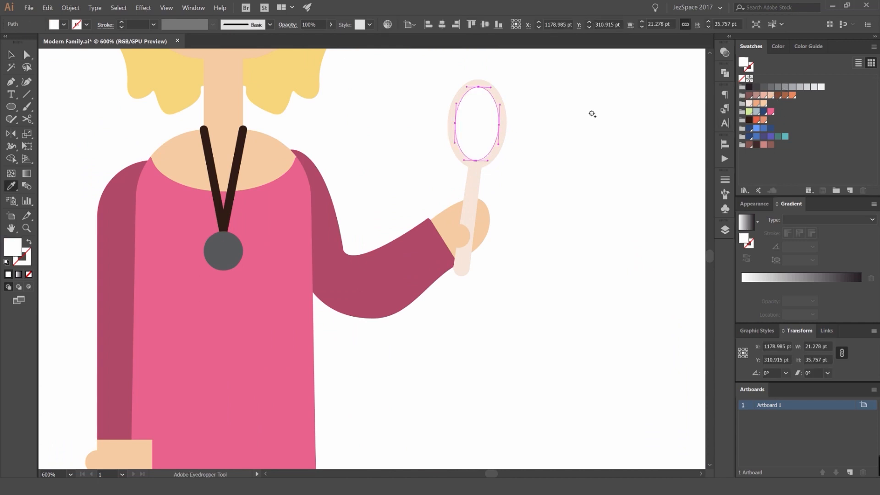
key(v)
click(593, 114)
scroll(597, 113, down, 5)
scroll(609, 100, up, 2)
scroll(535, 146, up, 3)
drag(571, 141, 583, 145)
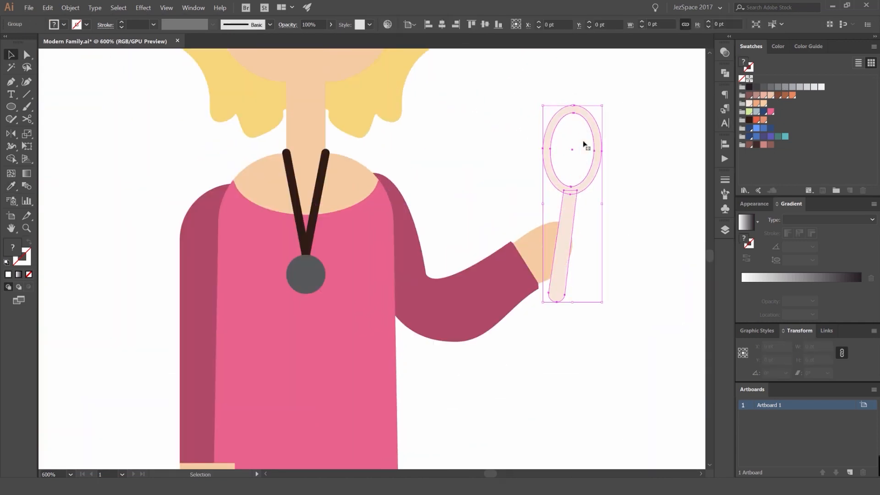
key(ctrl+z)
click(648, 110)
- Fill the mirror glass with the lightest grey swatch
scroll(617, 121, up, 2)
key(a)
click(536, 142)
click(821, 87)
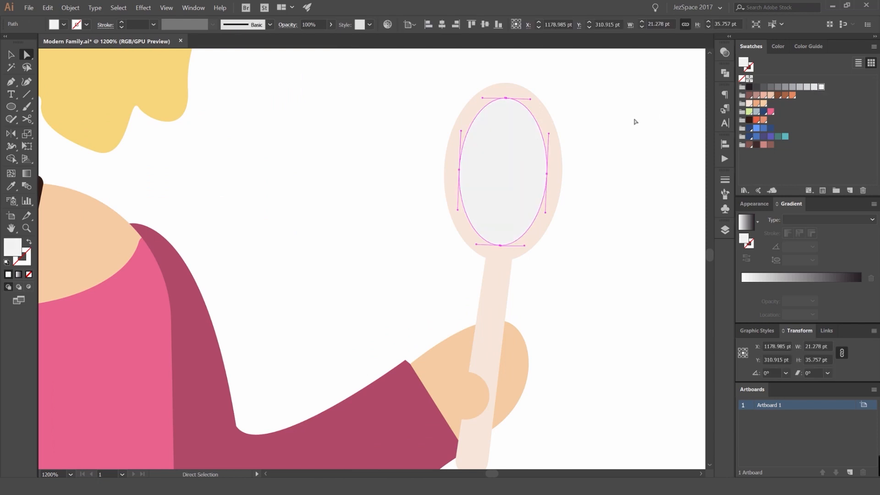
click(635, 122)
- Fill the mirror's oval frame and handle with the pink swatch used for the dress
scroll(634, 112, down, 8)
drag(664, 104, 579, 113)
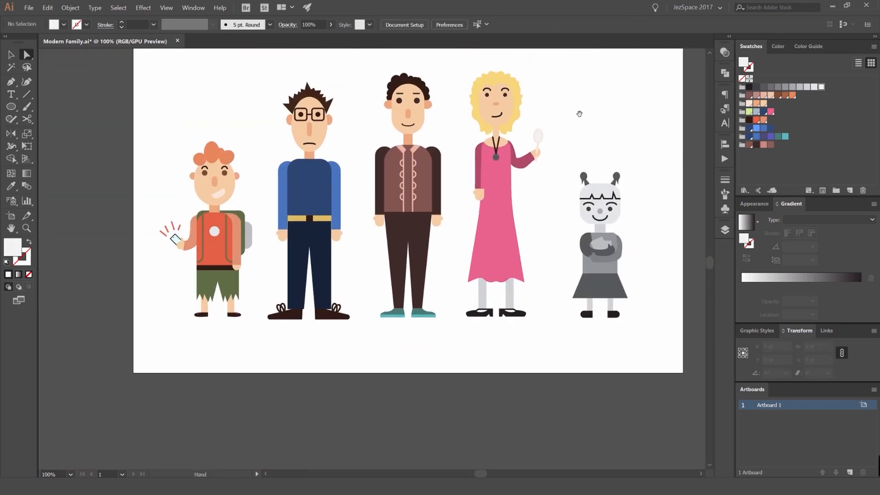
scroll(545, 140, up, 6)
click(514, 153)
shift+click(493, 178)
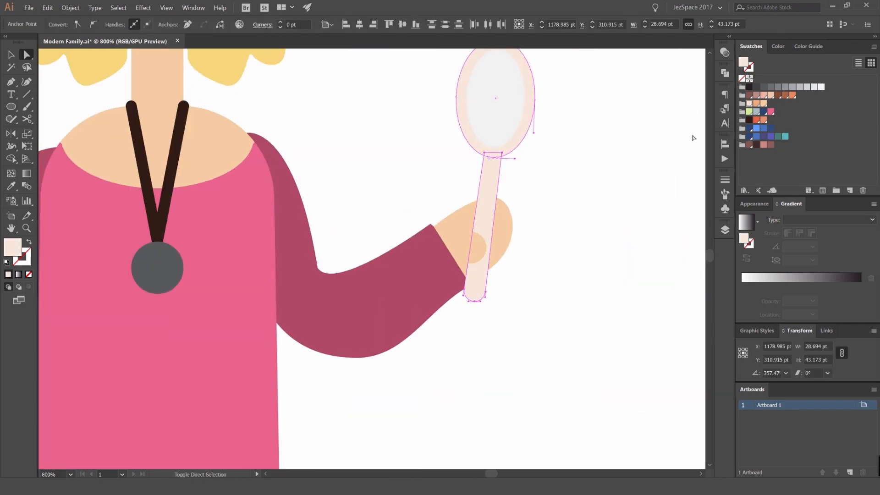
click(784, 137)
click(771, 112)
- Recolour the mirror's frame and handle with a softer pink from the second row of Color Guide variations
click(778, 46)
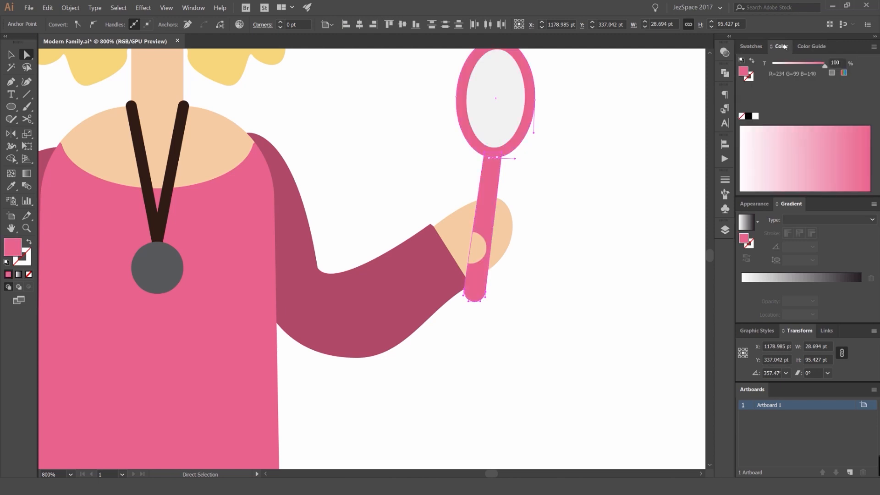
click(809, 46)
click(825, 94)
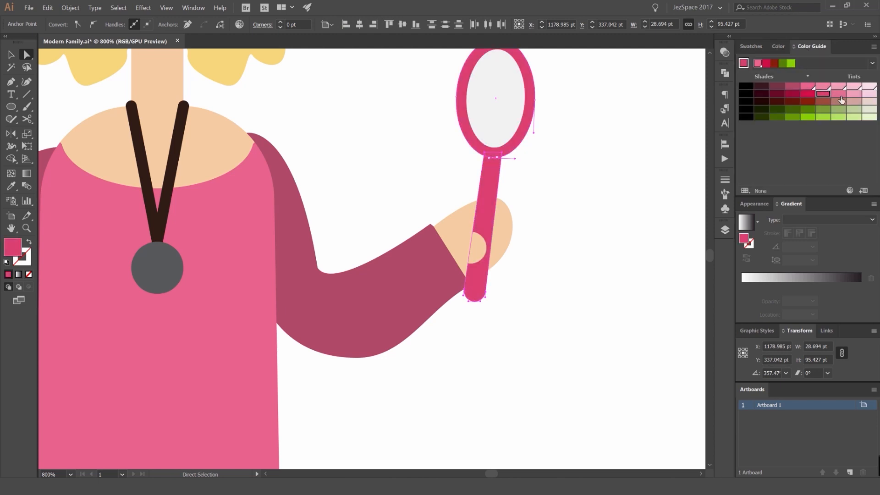
click(838, 93)
click(641, 114)
scroll(640, 114, down, 6)
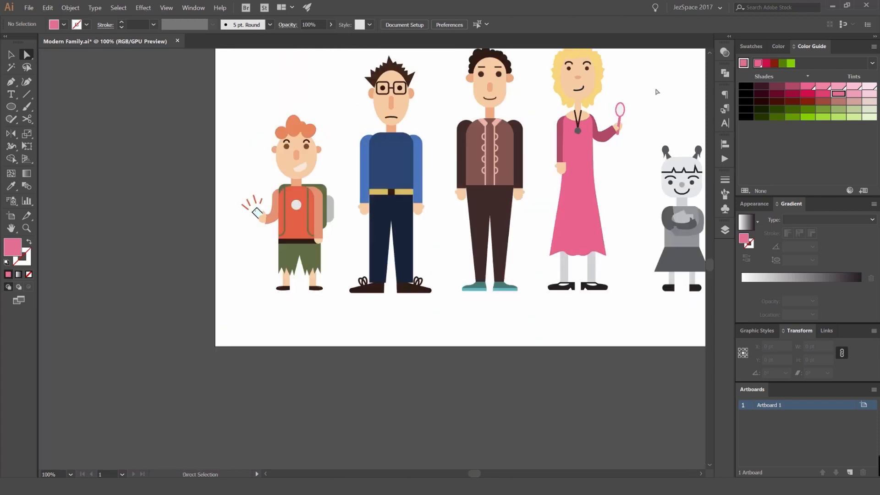
drag(655, 90, 534, 114)
- Try an orange-red fill on the mum's round necklace pendant
click(750, 47)
scroll(517, 120, up, 2)
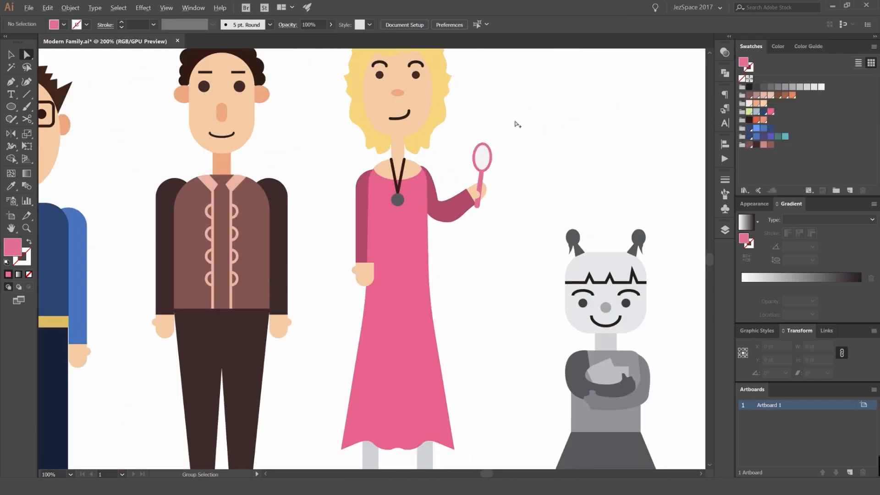
scroll(403, 151, up, 4)
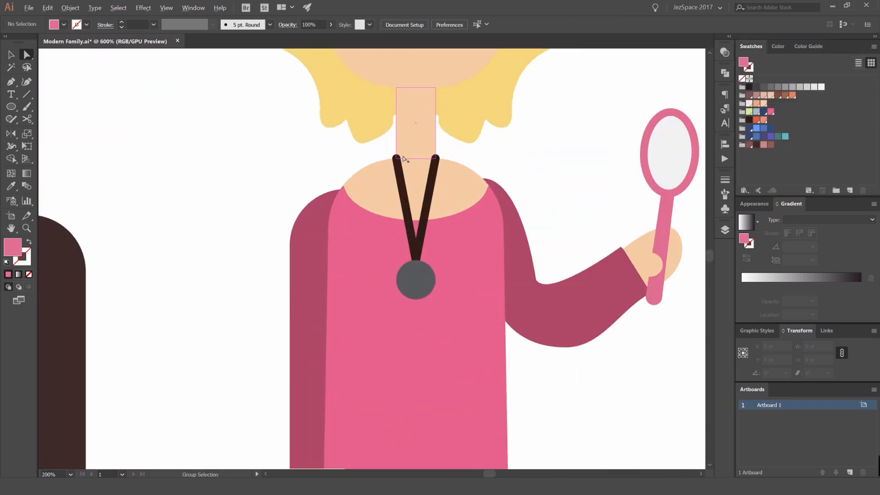
scroll(438, 160, down, 6)
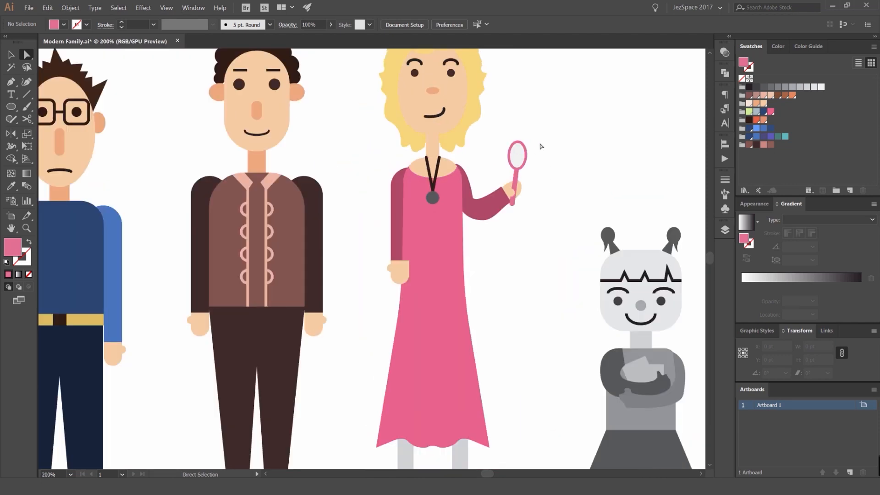
scroll(479, 172, up, 4)
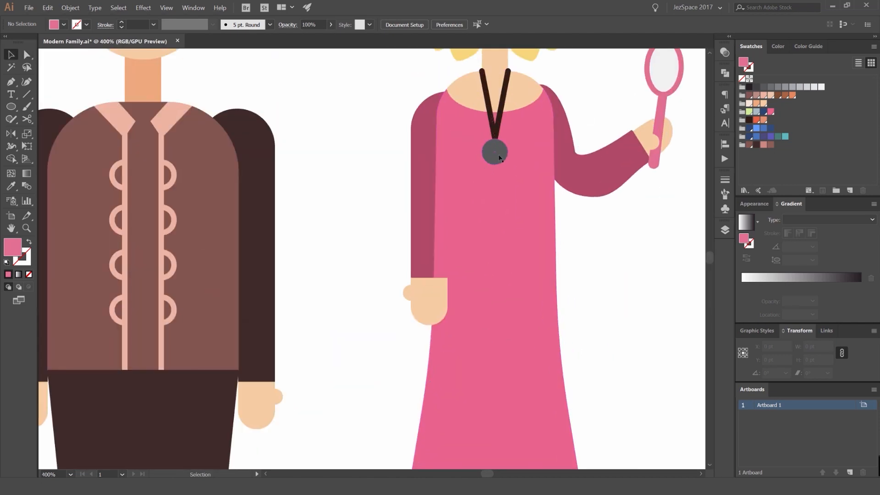
key(a)
click(495, 153)
scroll(545, 220, down, 3)
drag(369, 275, 314, 276)
key(v)
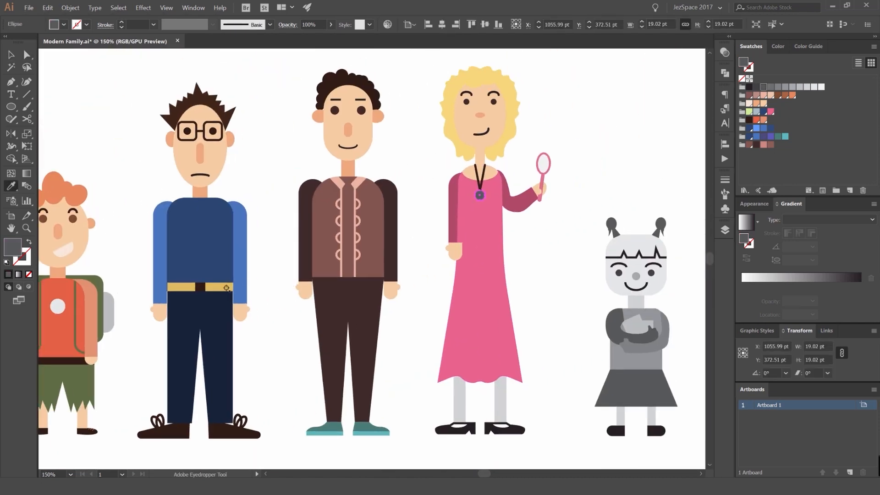
click(805, 49)
click(780, 46)
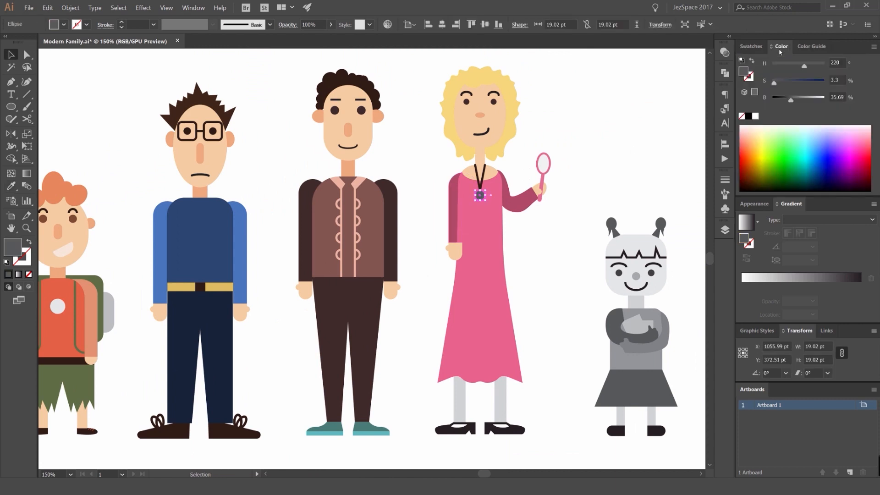
click(812, 46)
click(752, 46)
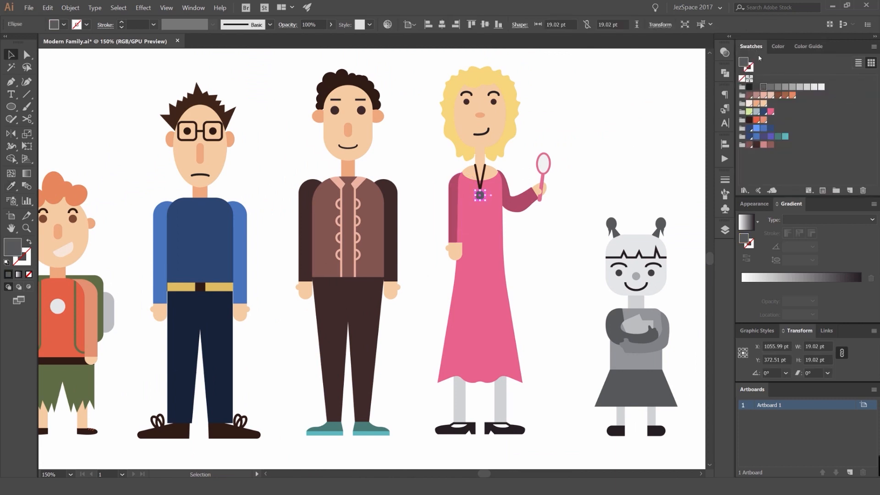
click(806, 47)
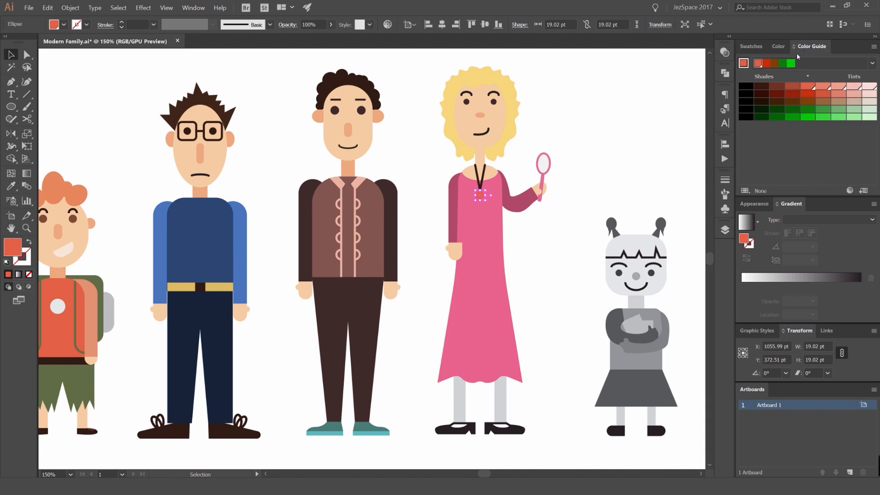
- Apply the High Contrast 4 harmony rule, fill the pendant with its crimson, and check it against the whole illustration
click(872, 63)
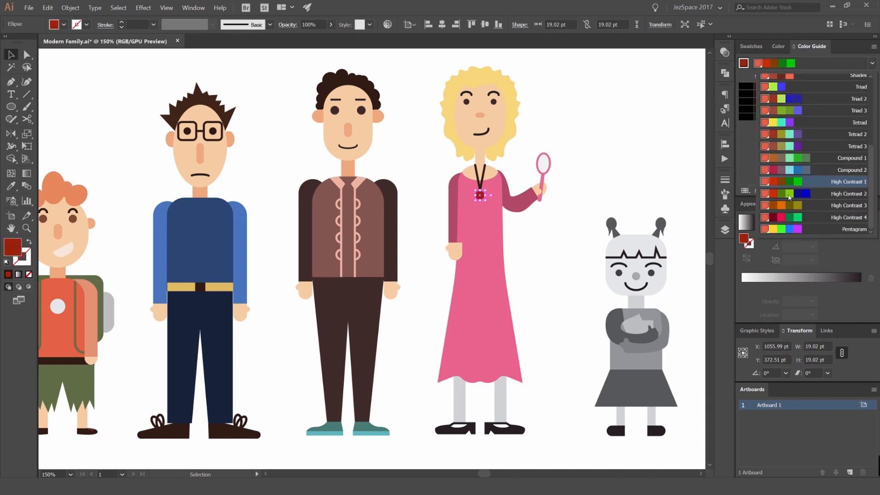
click(786, 219)
scroll(496, 204, up, 4)
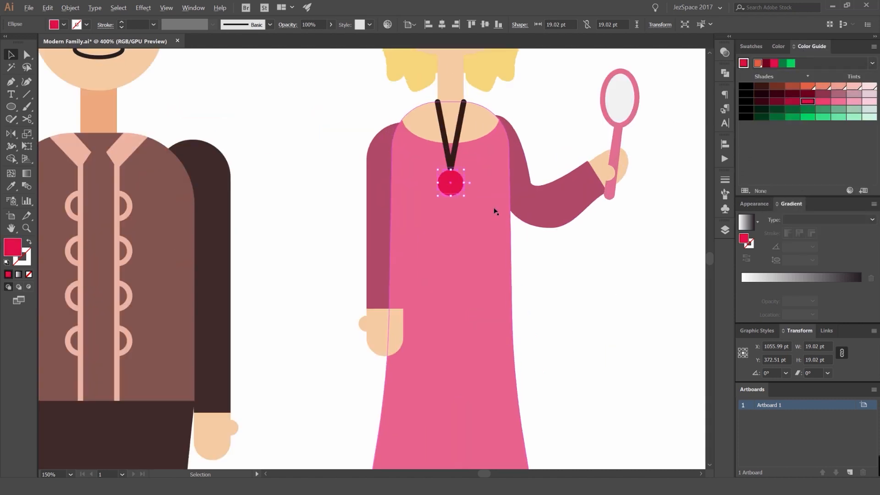
click(594, 107)
scroll(594, 108, down, 6)
scroll(601, 104, up, 4)
scroll(514, 147, down, 7)
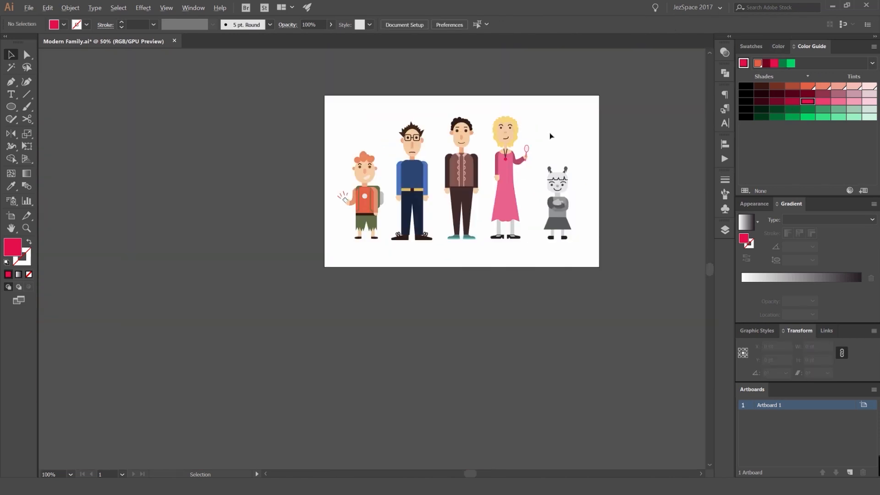
- Try a dark crimson shade from the Color Guide on the pendant
scroll(513, 155, up, 5)
click(425, 192)
click(777, 101)
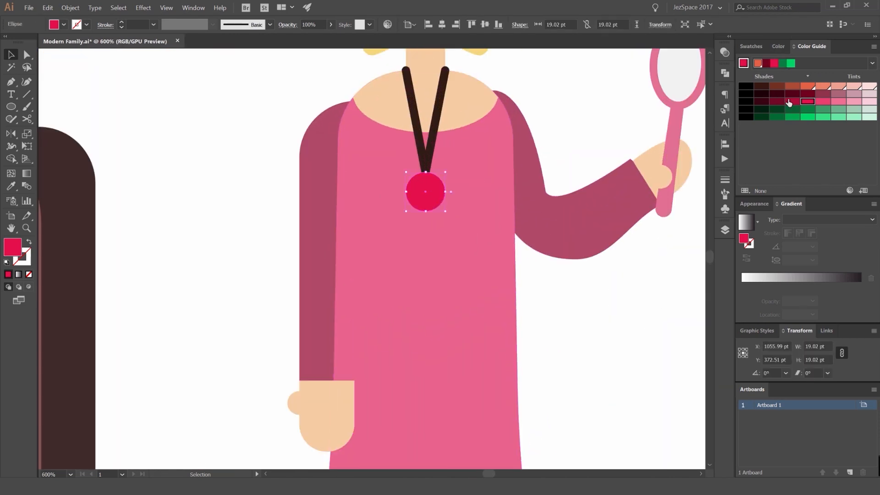
click(608, 109)
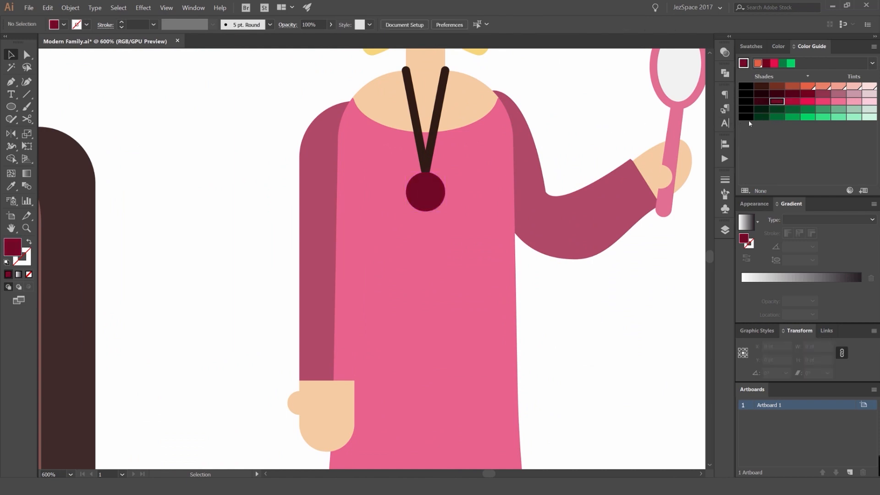
- Undo the pendant's darkest shade, restore a medium crimson fill, and check it in the full illustration
key(ctrl+z)
key(ctrl+z)
key(ctrl+z)
key(ctrl+shift+z)
key(ctrl+shift+z)
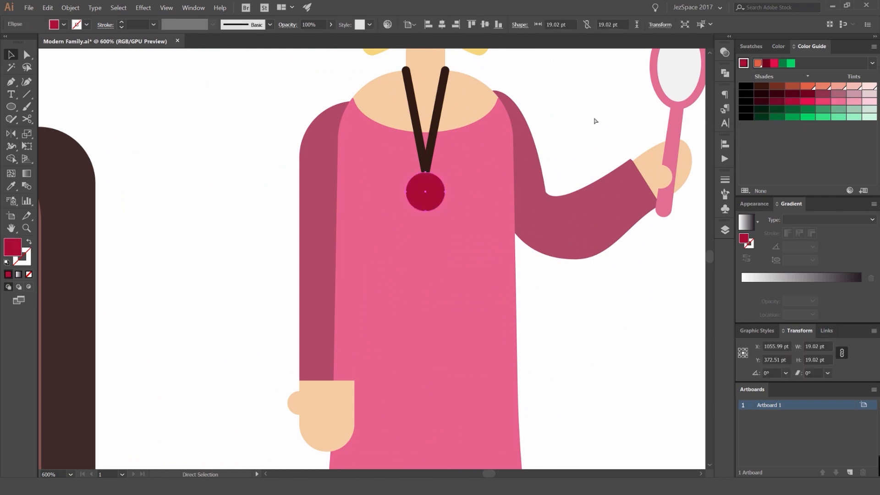
click(595, 120)
scroll(595, 120, down, 6)
drag(599, 114, 542, 144)
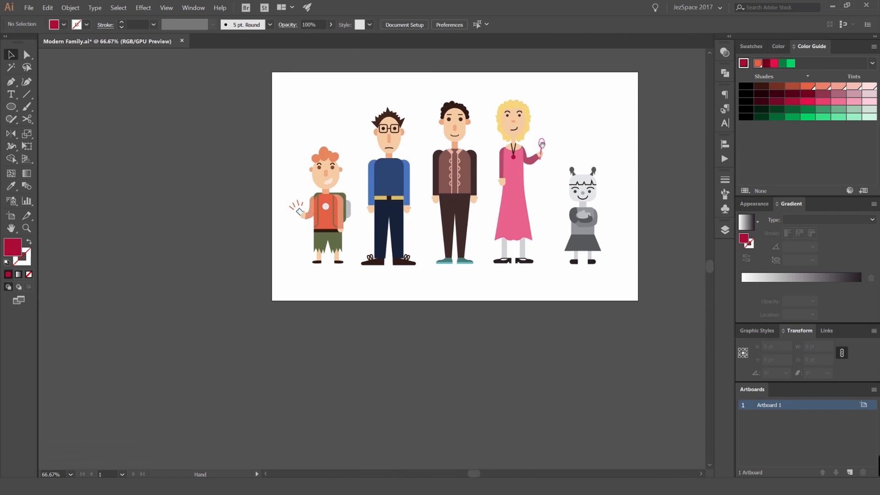
- Fill the pendant with a light pink tint from the Color Guide's crimson row and check it
scroll(520, 165, up, 3)
click(498, 139)
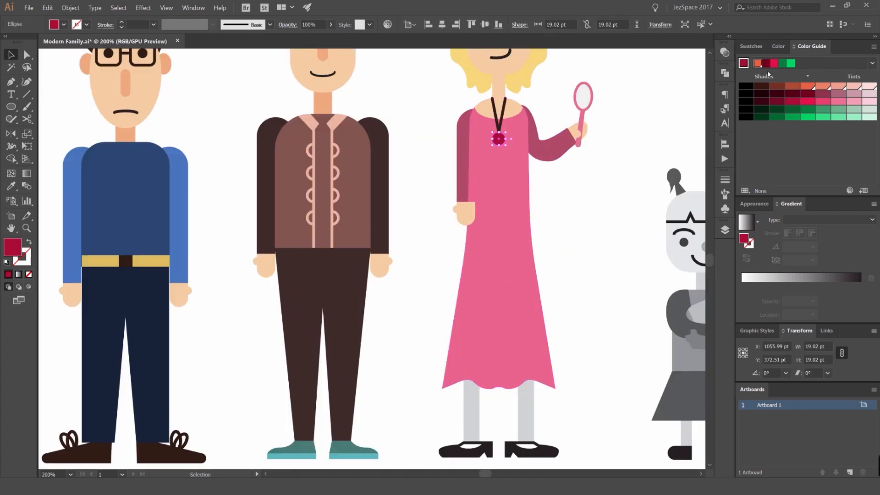
click(837, 95)
click(853, 101)
click(615, 109)
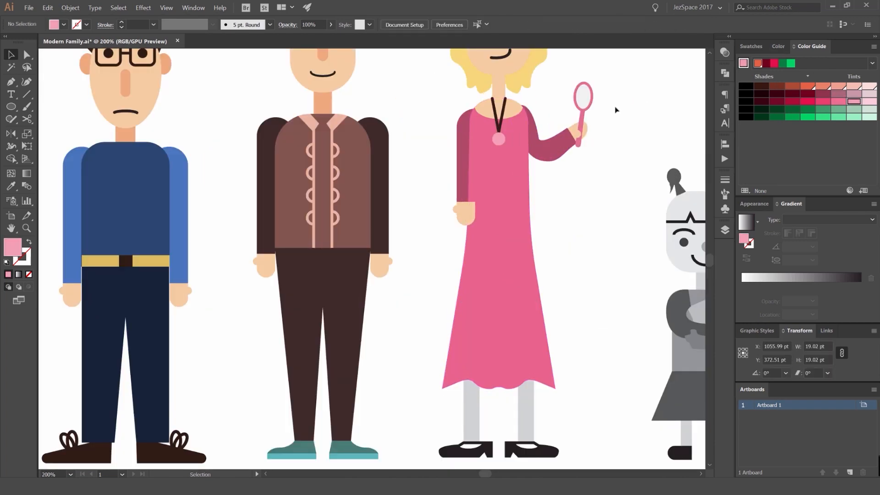
scroll(615, 110, down, 3)
scroll(623, 116, up, 3)
scroll(532, 123, up, 2)
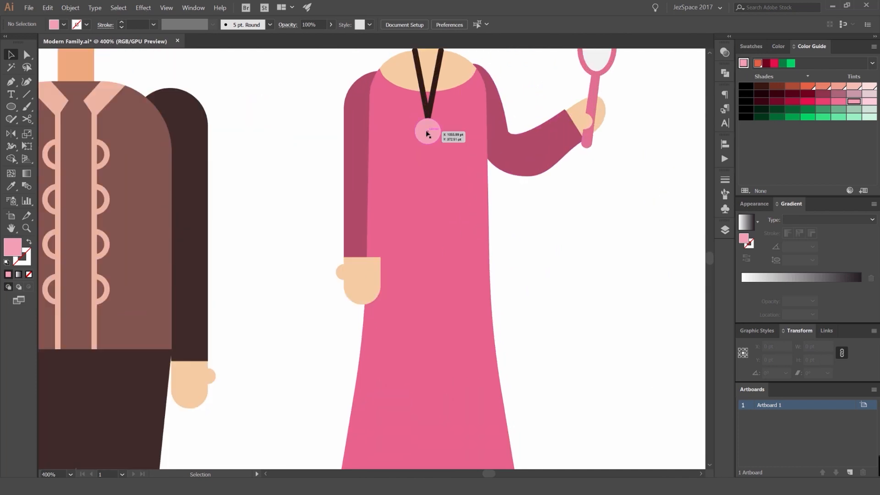
- Fill the pendant with the light yellow sampled from the mum's hair using the Eyedropper
click(481, 126)
click(750, 47)
drag(495, 82, 478, 152)
key(i)
click(564, 103)
key(v)
click(595, 141)
scroll(573, 185, down, 3)
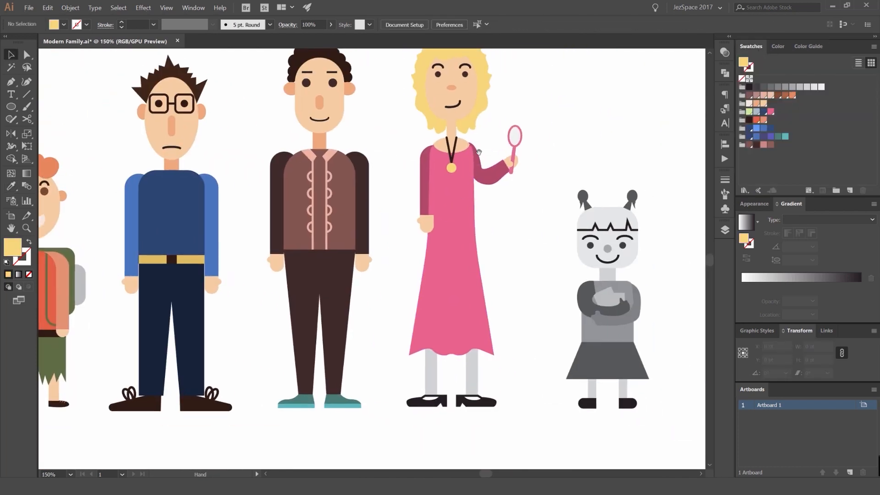
- Fill both of the mum's legs with the skin colour sampled from her hand
click(472, 359)
shift+click(433, 369)
key(i)
click(426, 224)
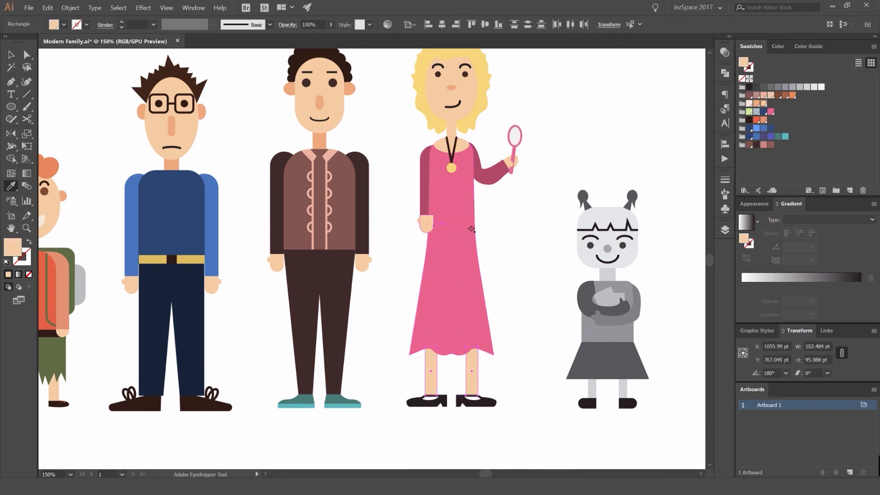
key(v)
click(527, 307)
drag(528, 307, 528, 300)
- Convert the strap strokes on both of the mum's shoes into filled shapes
scroll(438, 330, up, 5)
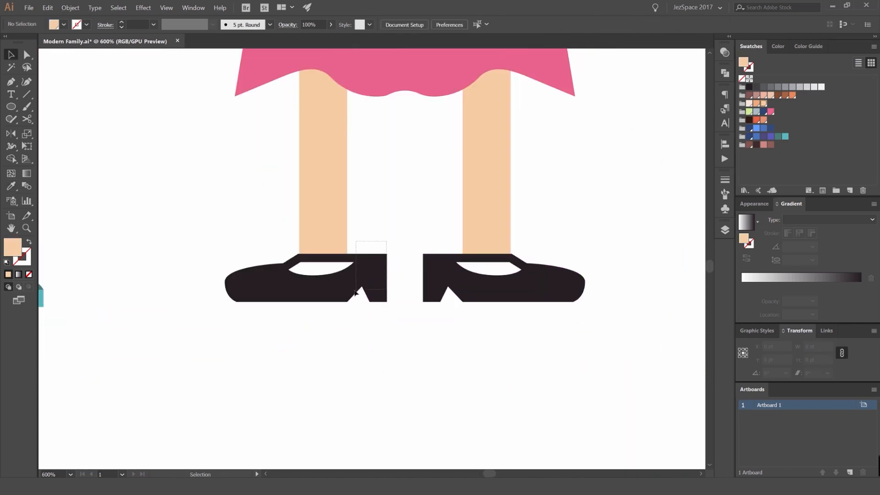
click(355, 292)
scroll(351, 263, up, 3)
click(514, 254)
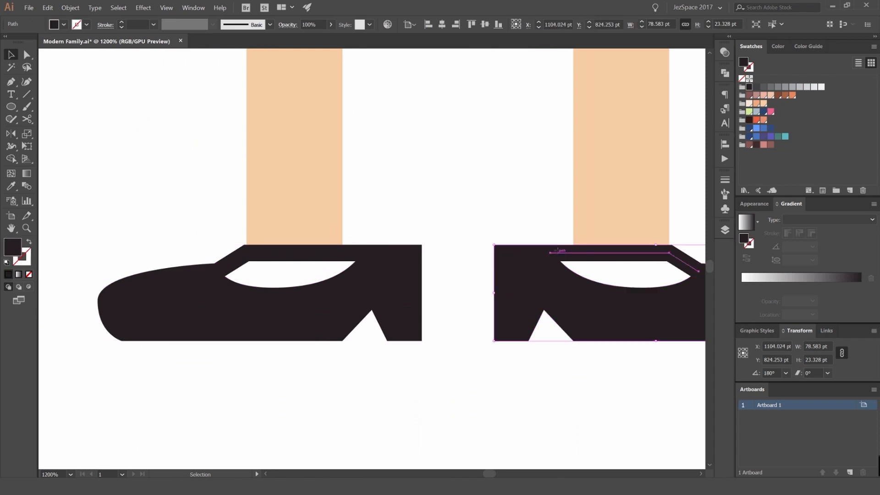
click(560, 253)
shift+click(349, 253)
click(66, 5)
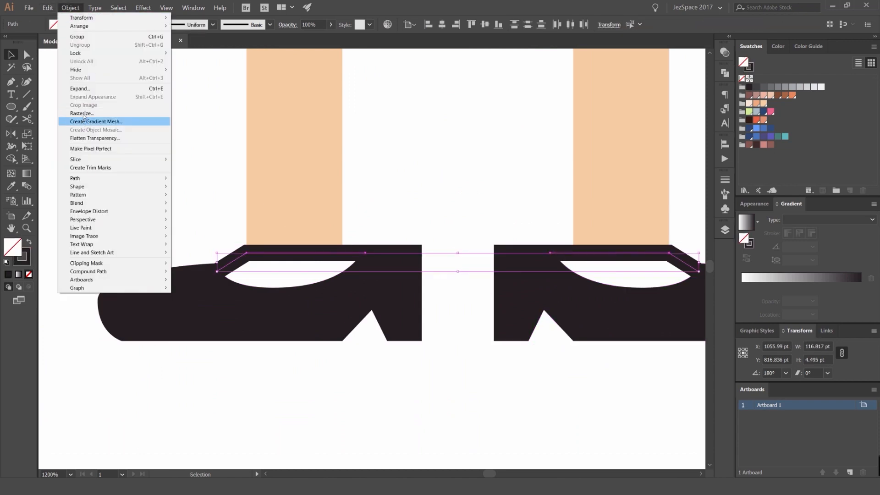
click(147, 119)
key(Return)
click(440, 222)
scroll(440, 222, down, 5)
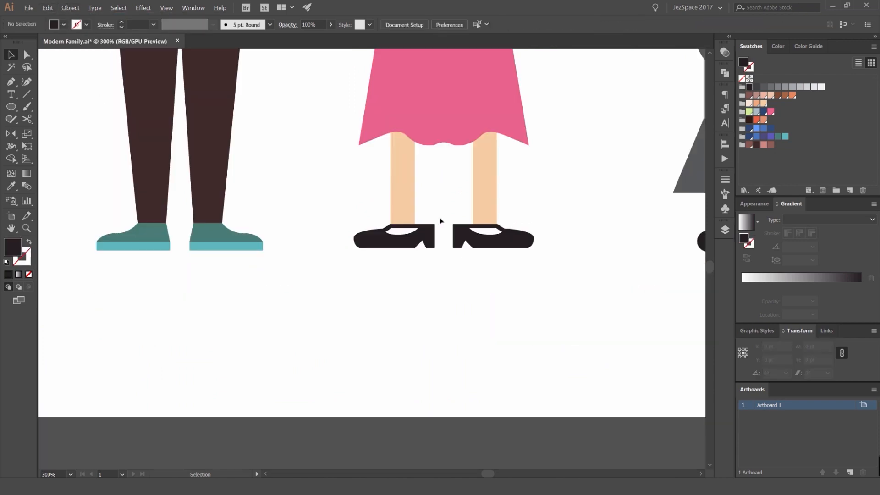
scroll(452, 230, up, 4)
click(439, 252)
key(shift+Left)
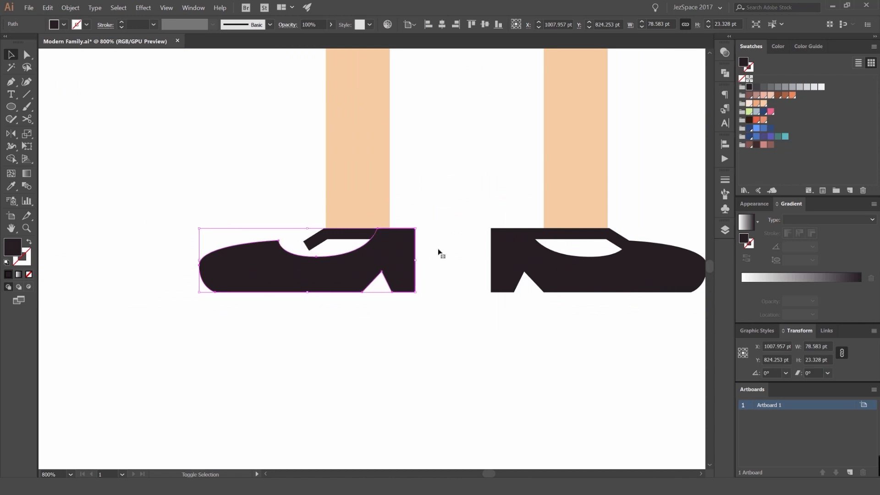
key(ctrl+z)
- Unite each of the mum's shoes with its strap into a single shape using Pathfinder
click(472, 200)
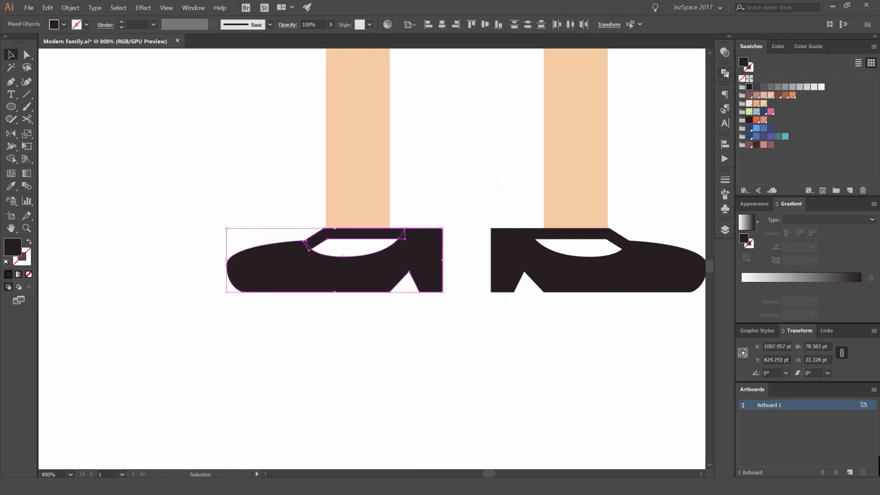
click(725, 73)
click(542, 233)
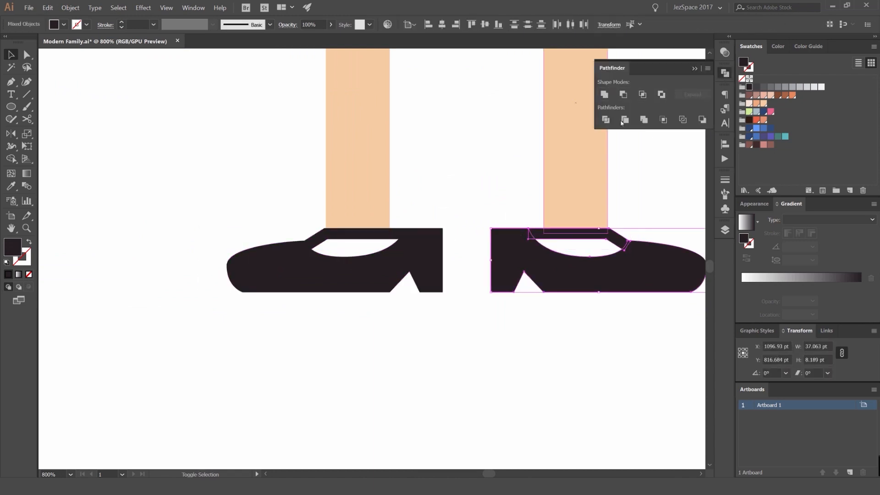
click(493, 118)
- Try a dark brown swatch as the fill of the mum's two shoes
click(440, 233)
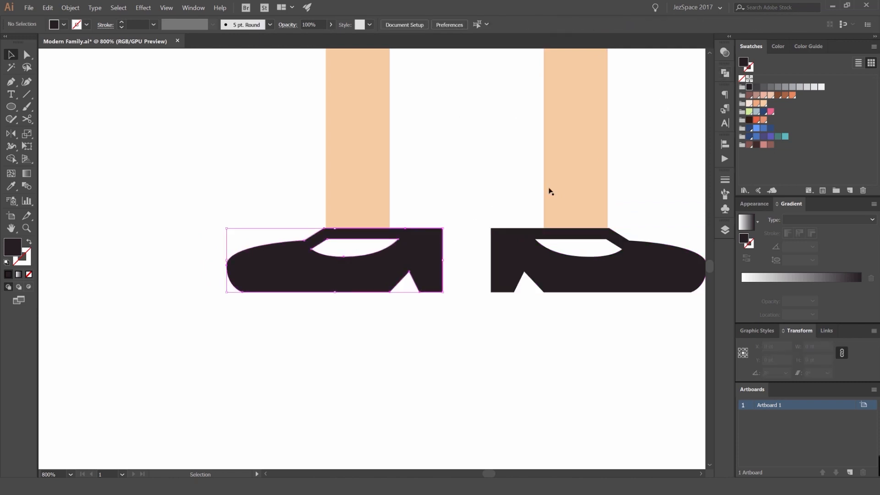
click(771, 111)
click(783, 96)
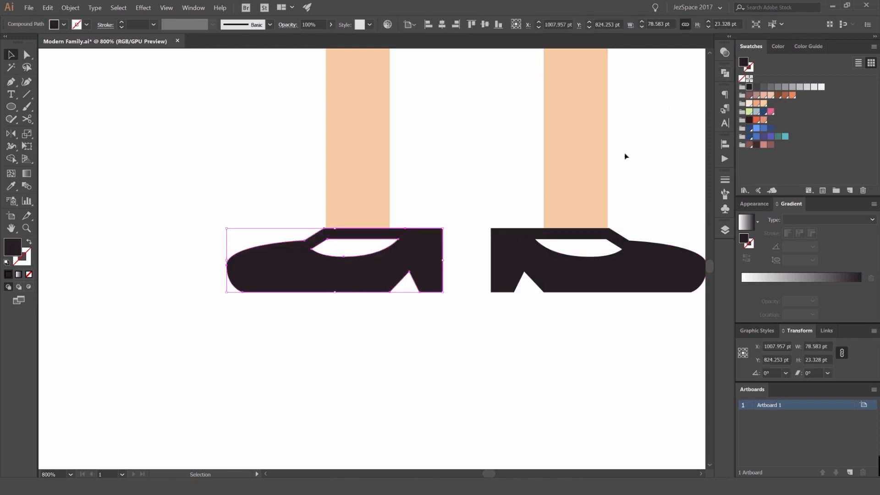
scroll(553, 171, down, 5)
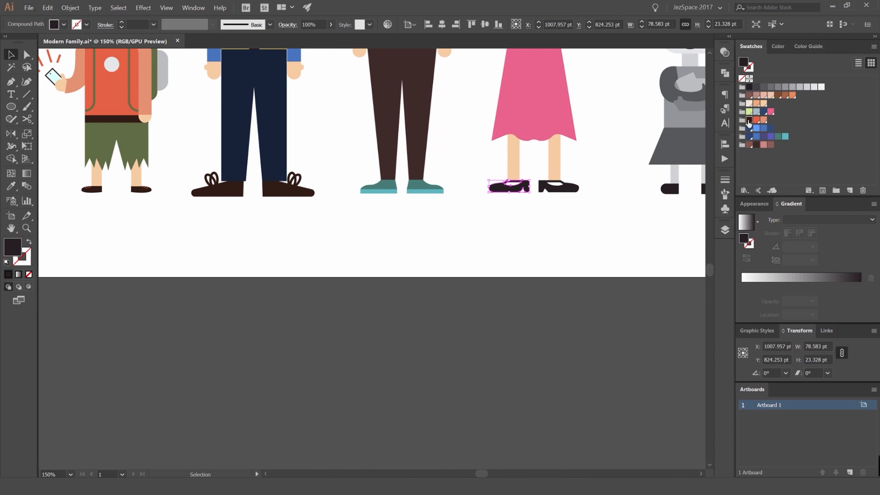
scroll(545, 179, up, 3)
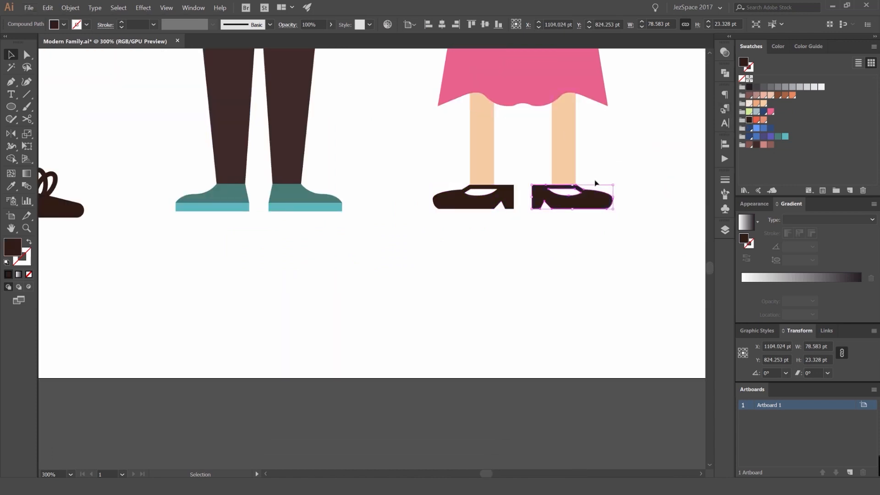
- Try the bright violet swatch as the fill of both of the mum's shoes and compare it with the artwork
shift+click(506, 205)
click(770, 136)
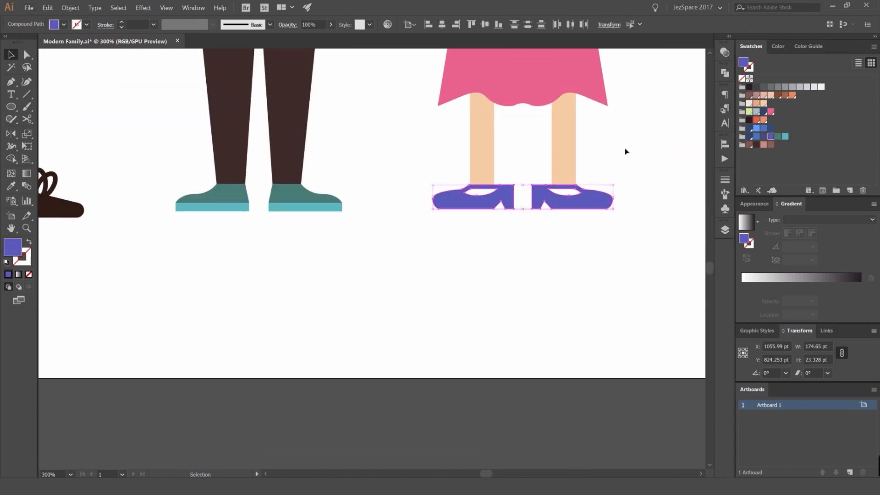
click(625, 150)
scroll(625, 149, down, 6)
scroll(648, 147, up, 5)
scroll(582, 209, up, 1)
- Fill both of the mum's shoes with the darker muted indigo swatch
click(583, 205)
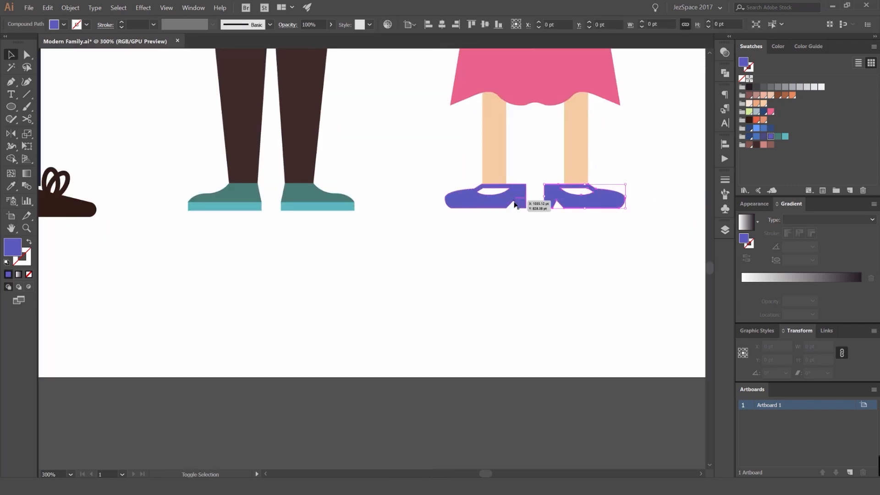
shift+click(513, 205)
click(763, 136)
click(642, 151)
scroll(642, 151, down, 4)
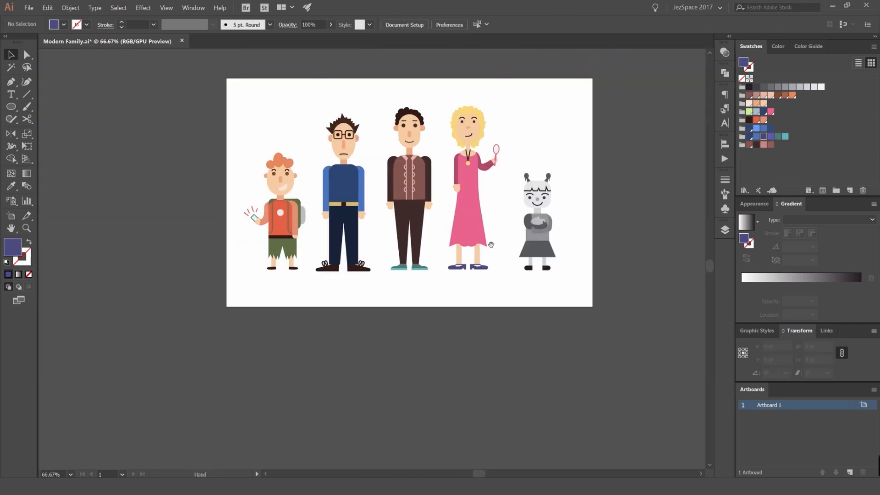
- Scale the mum's left-hand shoe in the drawing down proportionally to about 65 pt wide
scroll(461, 264, up, 6)
scroll(356, 247, up, 1)
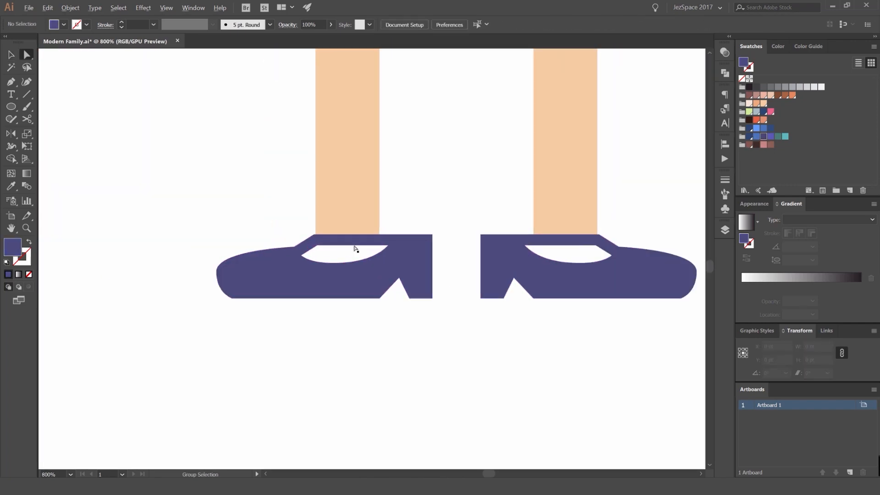
drag(415, 275, 412, 255)
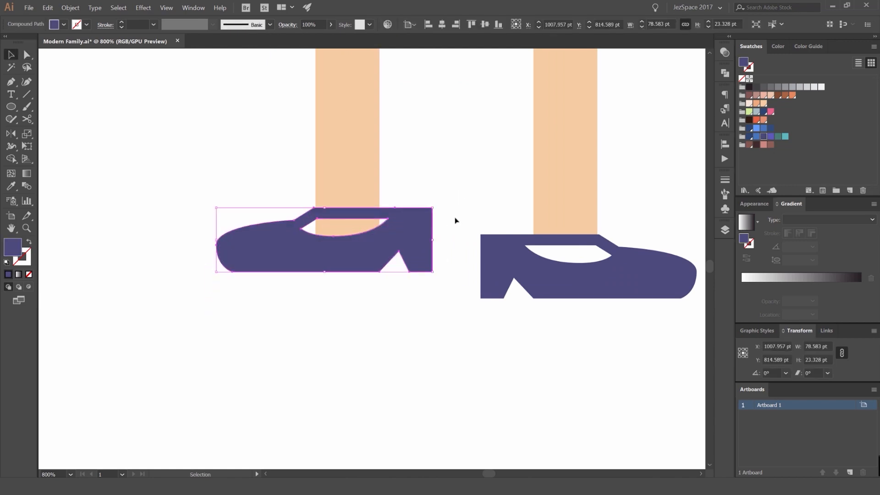
key(ctrl+z)
drag(432, 235, 404, 215)
click(438, 224)
click(413, 215)
click(422, 210)
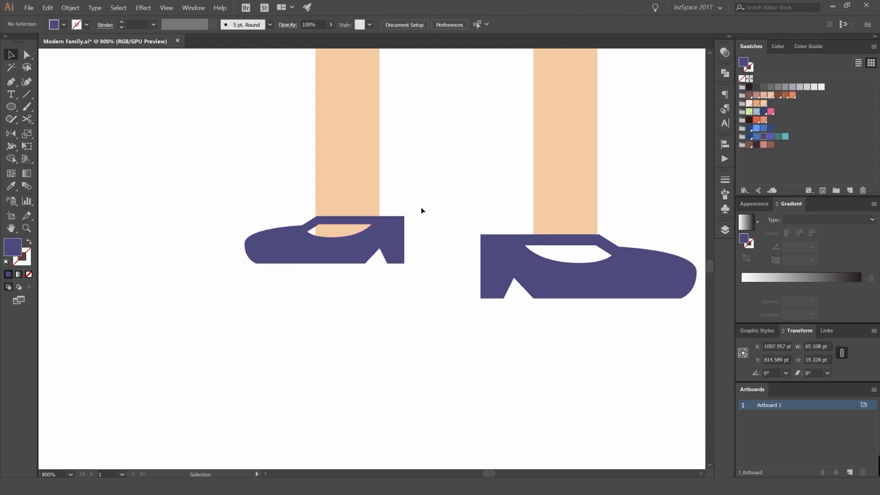
scroll(423, 213, down, 4)
key(ctrl+z)
key(ctrl+z)
click(432, 204)
scroll(404, 225, up, 4)
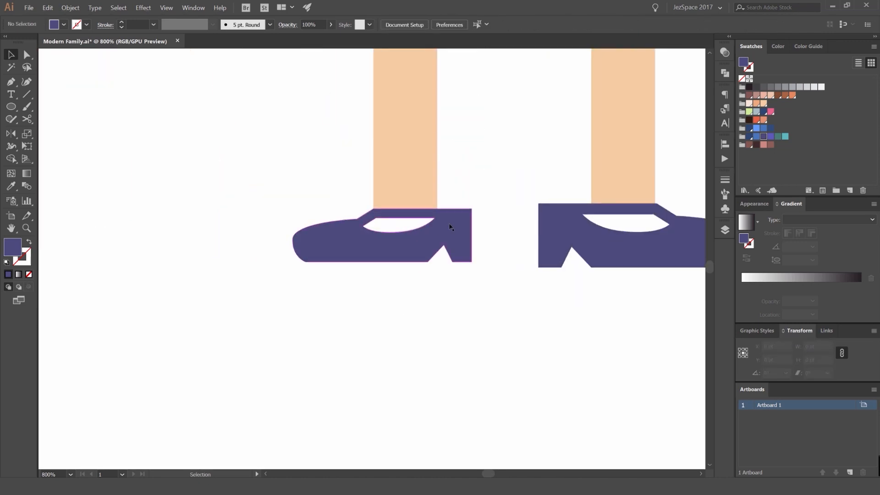
- Turn the opening of the smaller shoe into its own filled shape with the Shape Builder
click(450, 226)
drag(487, 211, 457, 219)
key(shift+m)
click(385, 229)
key(v)
click(415, 212)
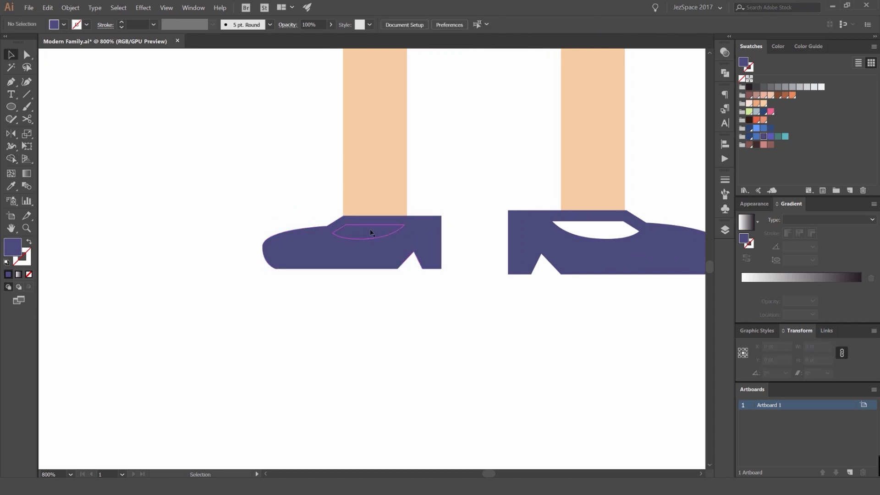
- Fill the smaller shoe's opening with the skin colour sampled from the leg above it
key(a)
click(371, 232)
key(i)
click(385, 192)
key(v)
click(482, 166)
scroll(482, 170, down, 4)
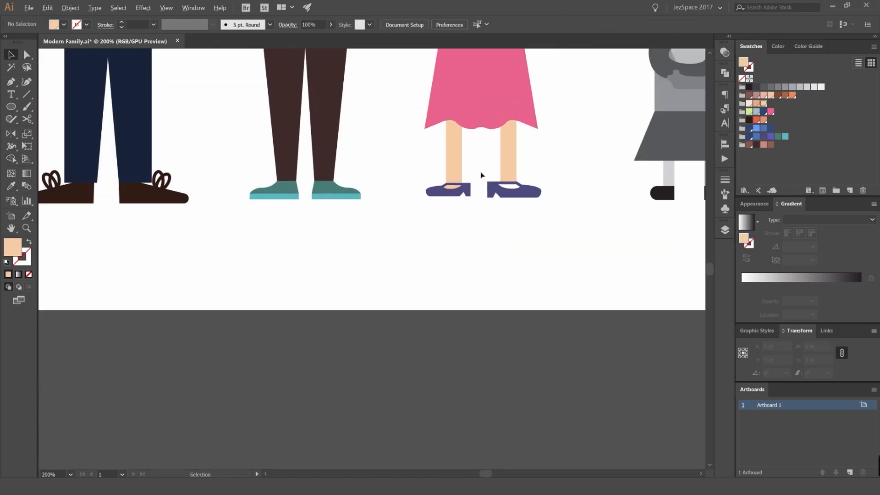
- Turn the opening of the mum's larger shoe into its own filled shape with the Shape Builder
scroll(481, 179, up, 4)
click(518, 221)
key(shift+m)
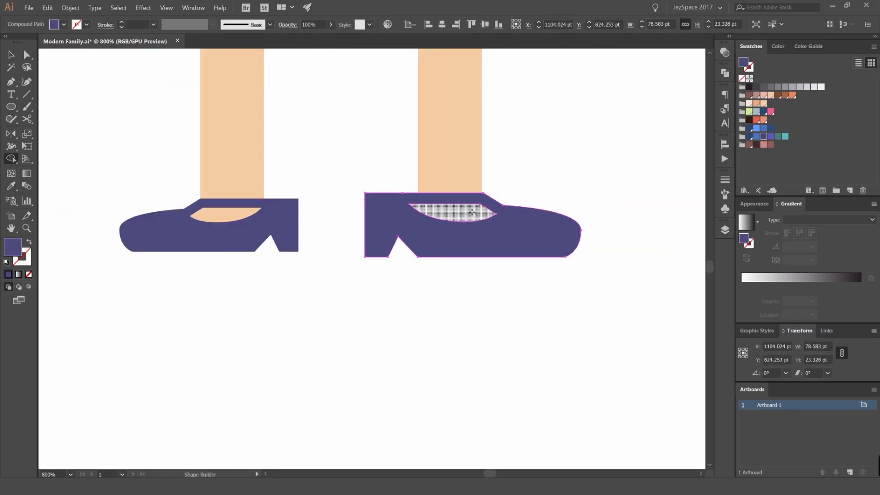
click(472, 213)
key(v)
click(520, 194)
- Fill the larger shoe's opening with the skin colour sampled from the leg above it
click(468, 212)
key(i)
click(468, 167)
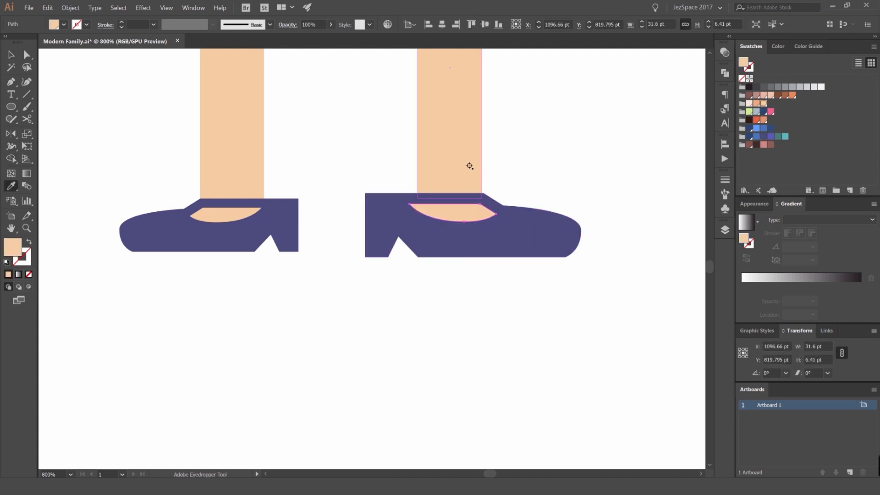
click(530, 162)
key(ctrl+z)
key(v)
click(529, 162)
scroll(530, 163, down, 5)
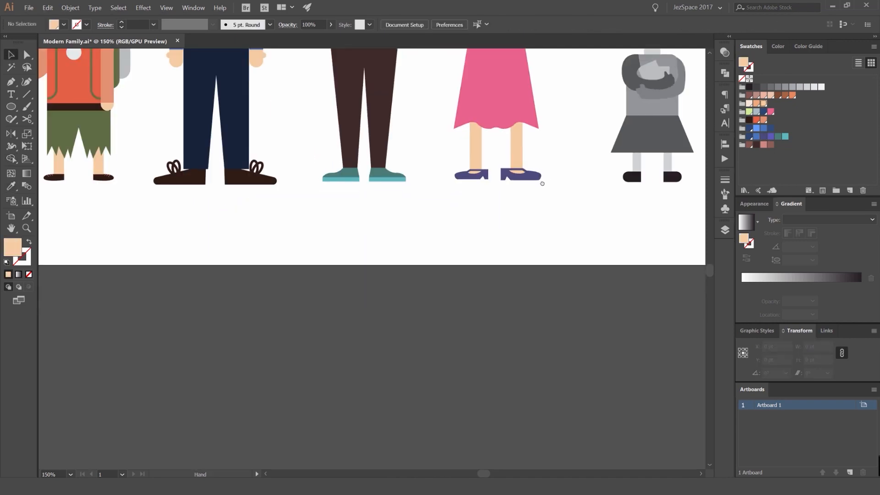
- Review the coloured characters across the artboard and examine the parts of the uncoloured girl
drag(537, 164, 500, 222)
scroll(504, 221, down, 1)
scroll(510, 221, down, 1)
scroll(550, 188, up, 2)
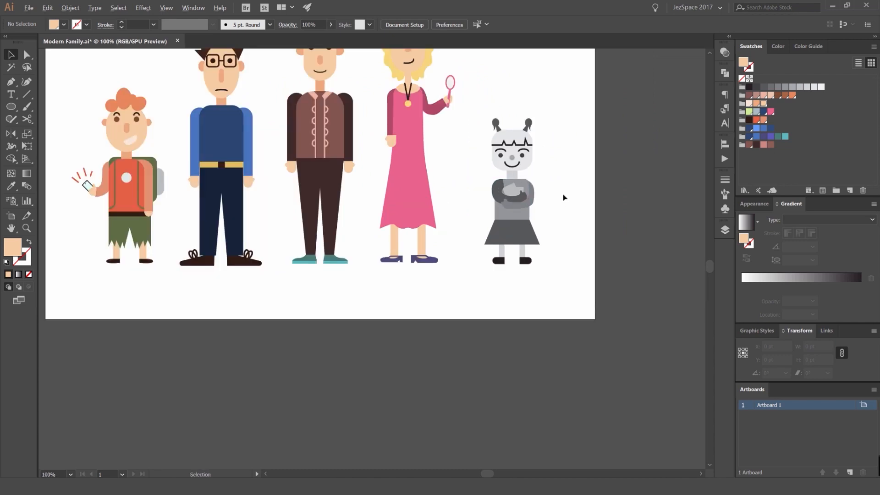
scroll(537, 177, down, 4)
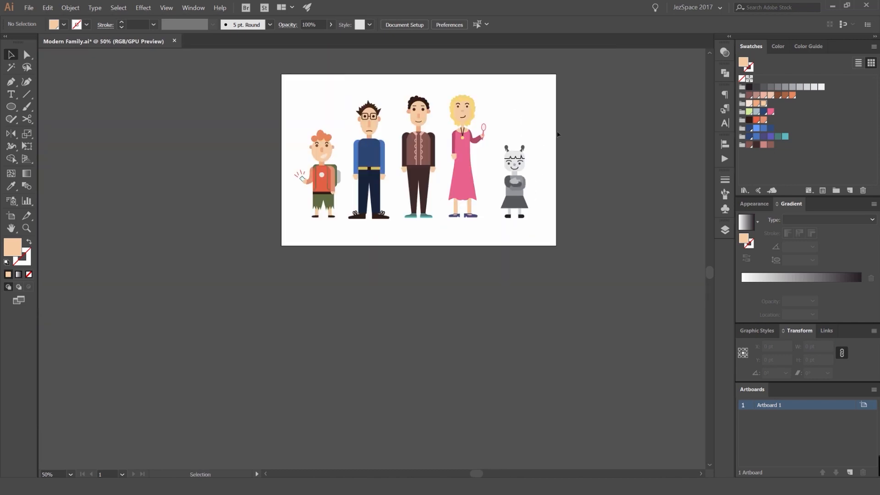
scroll(557, 134, up, 3)
scroll(492, 128, down, 2)
drag(448, 135, 501, 168)
scroll(407, 156, up, 2)
click(434, 168)
scroll(438, 168, down, 2)
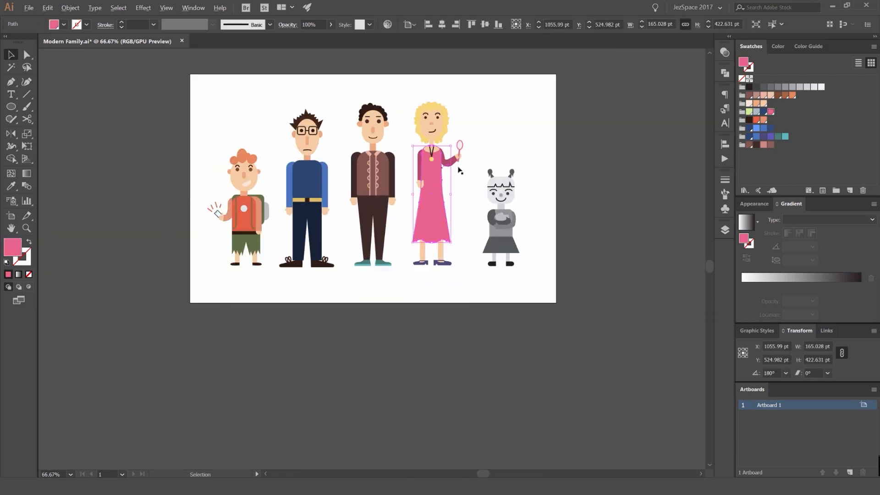
click(480, 157)
scroll(506, 174, up, 2)
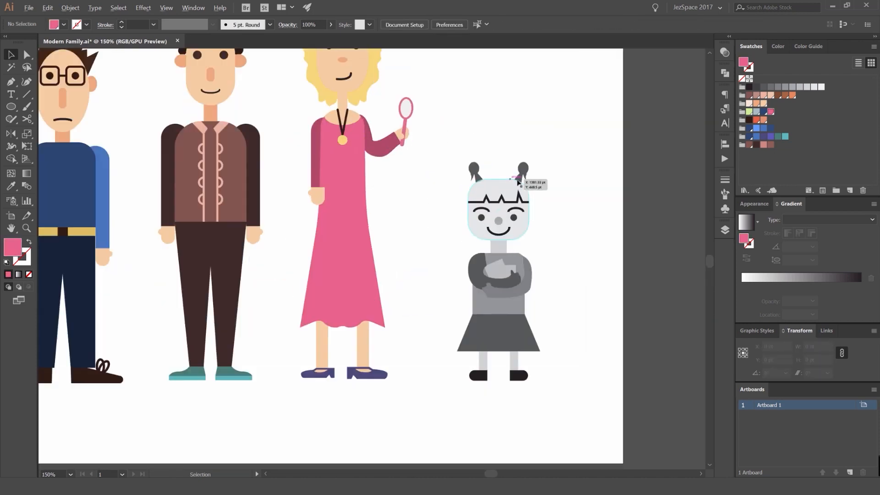
drag(557, 167, 521, 130)
scroll(493, 222, up, 1)
click(495, 249)
click(487, 311)
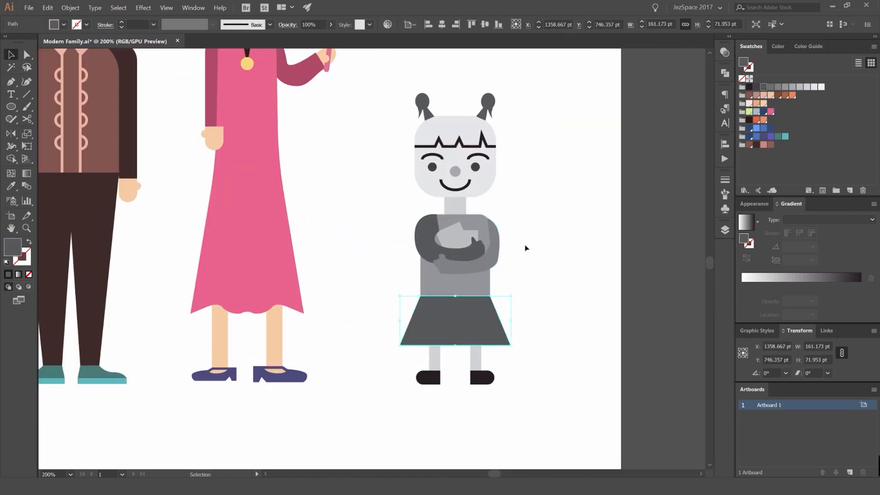
click(496, 248)
- Extend the girl's fringe line with the Pen tool into a closed outline around the top of her head and swap its stroke to fill
scroll(503, 130, up, 3)
click(456, 161)
click(450, 168)
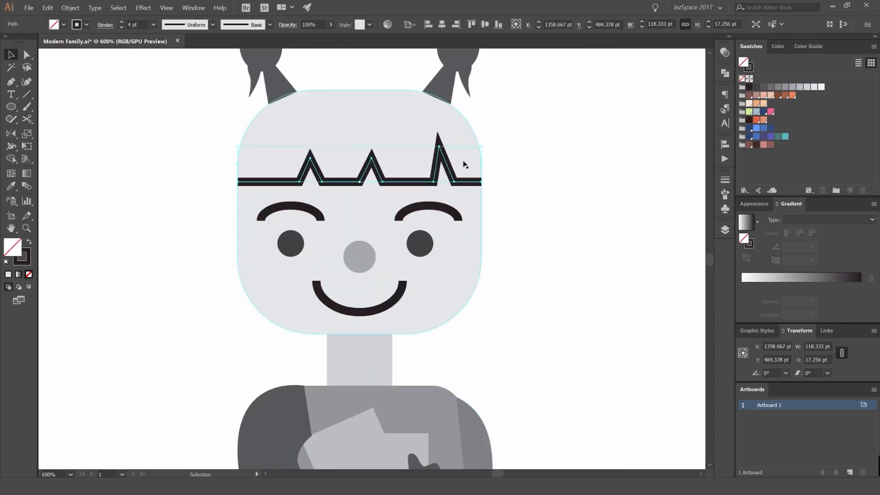
click(486, 179)
click(482, 182)
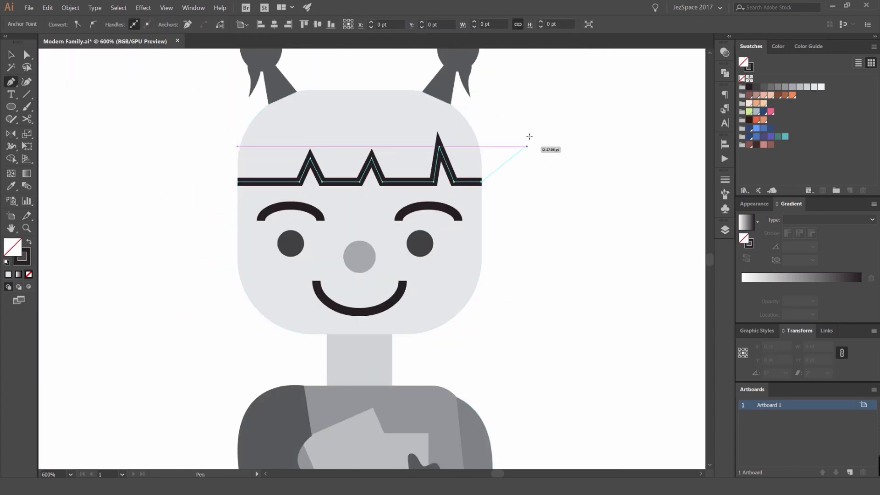
click(532, 131)
click(510, 97)
drag(392, 62, 220, 85)
click(220, 84)
click(158, 129)
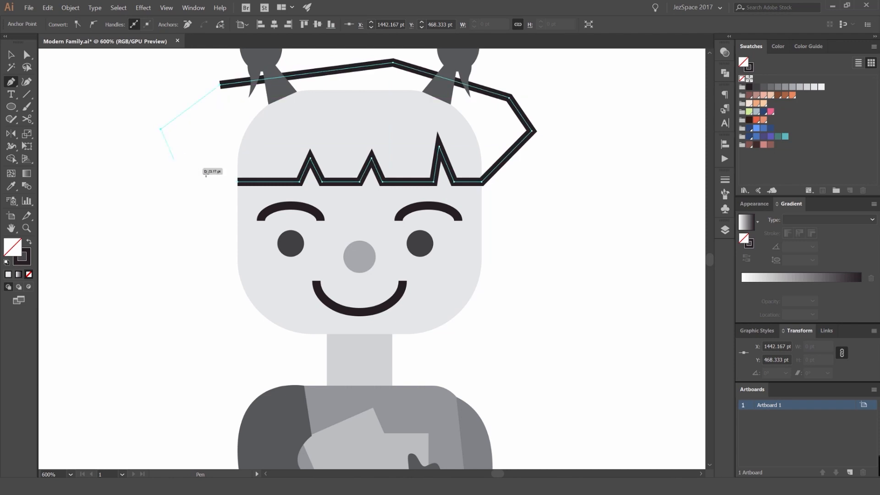
click(211, 175)
key(v)
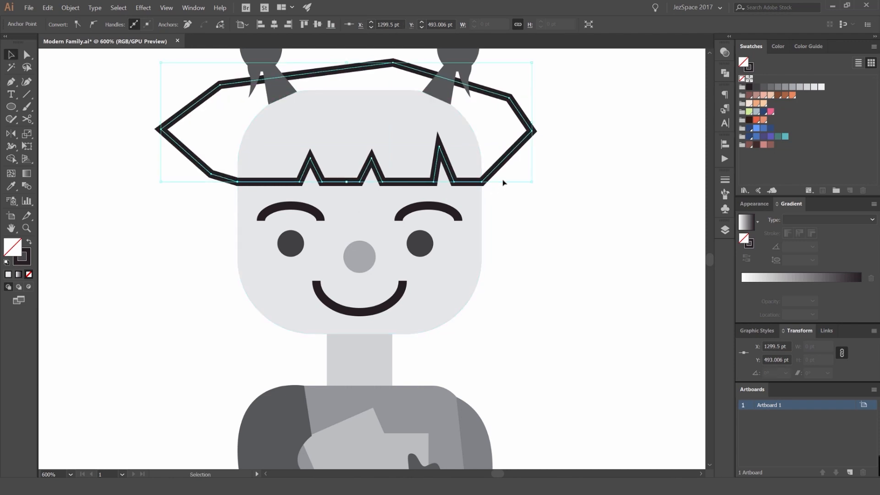
key(shift+x)
- Place a copy of the girl's head shape in front and trim the hair outline to it with the Shape Builder
click(479, 196)
key(a)
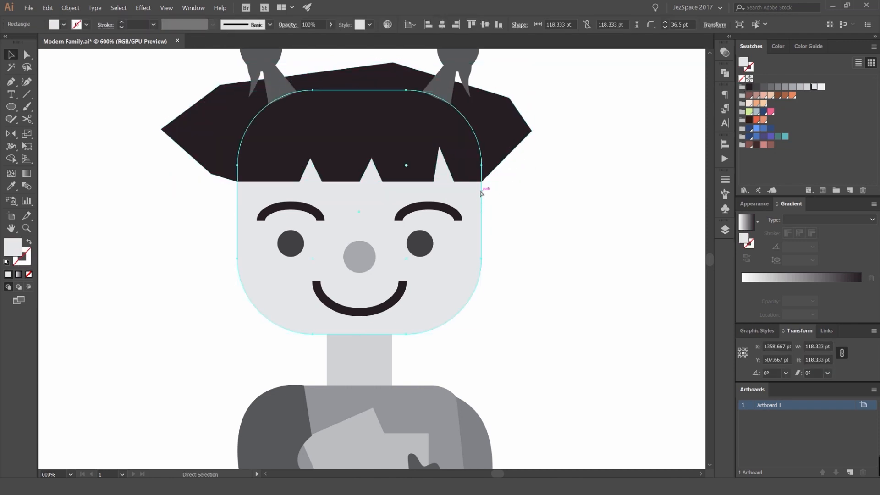
key(ctrl+shift+bracketright)
key(v)
shift+click(521, 123)
key(shift+m)
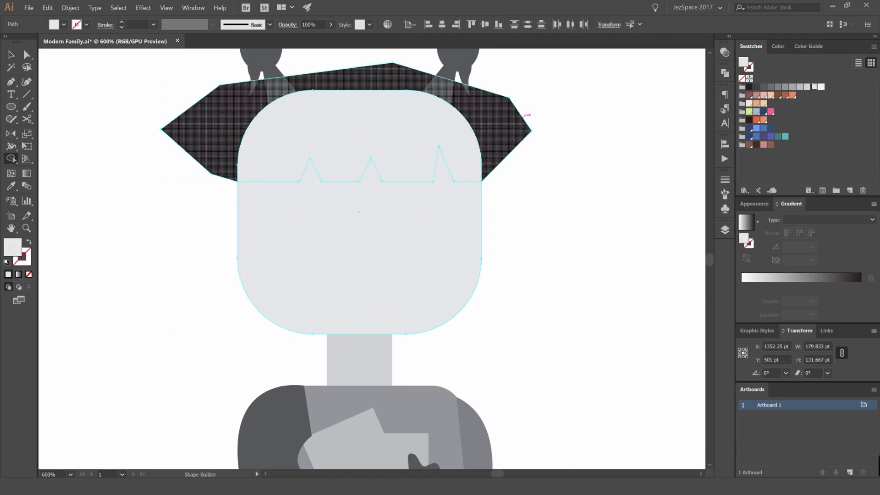
alt+click(523, 115)
alt+click(442, 249)
- Move the girl's hair piece and head shape aside to test their separation, undoing each move
key(v)
drag(465, 134, 563, 136)
key(ctrl+z)
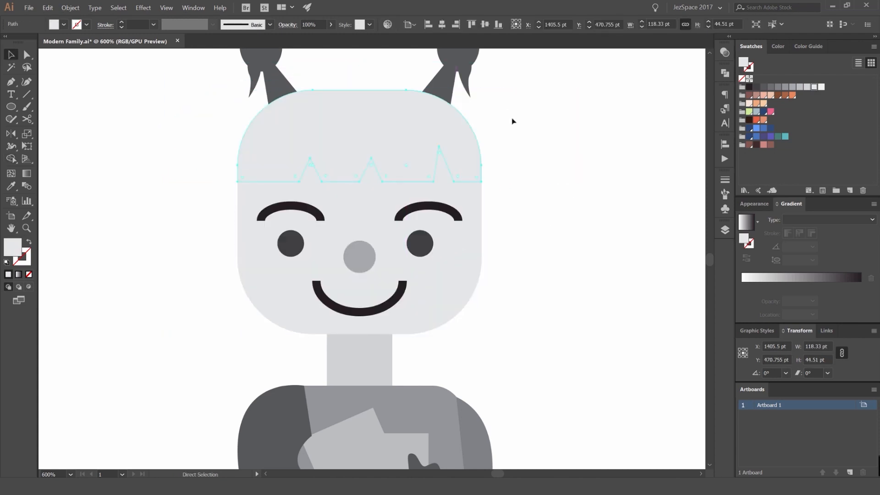
click(513, 120)
click(482, 196)
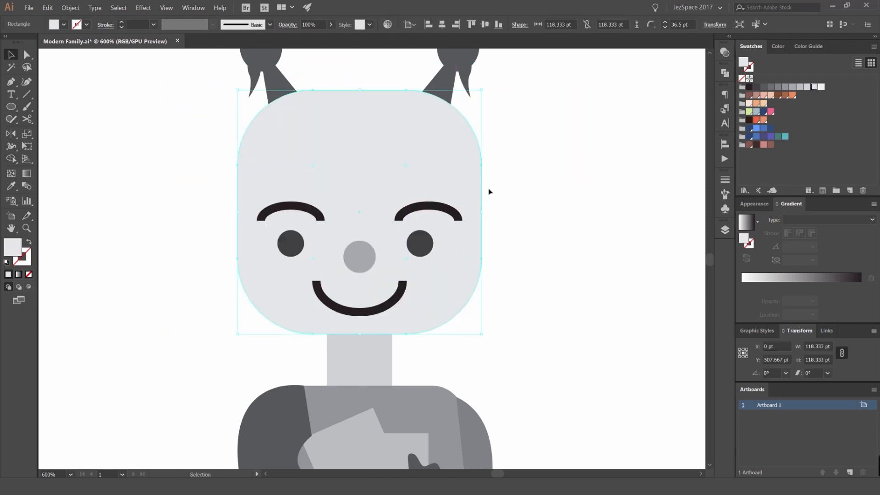
scroll(478, 209, up, 1)
drag(477, 216, 550, 235)
key(ctrl+z)
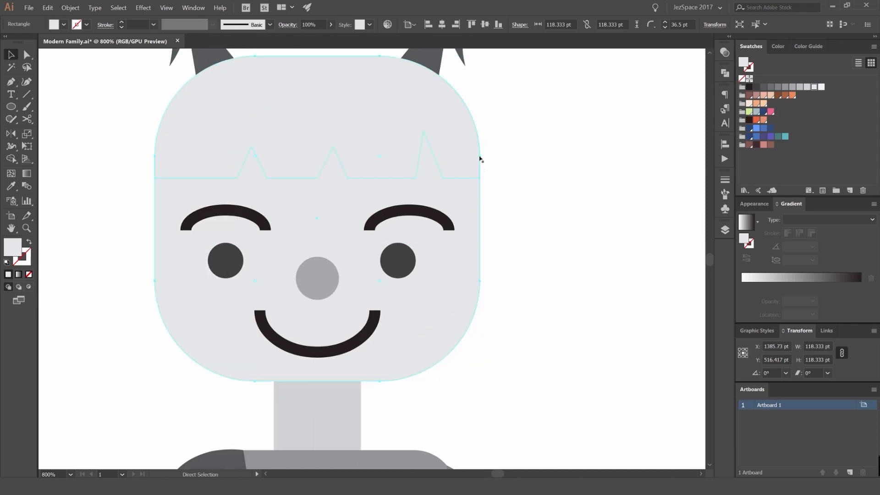
drag(468, 121, 560, 117)
key(ctrl+z)
drag(468, 125, 543, 136)
key(ctrl+z)
drag(435, 121, 499, 114)
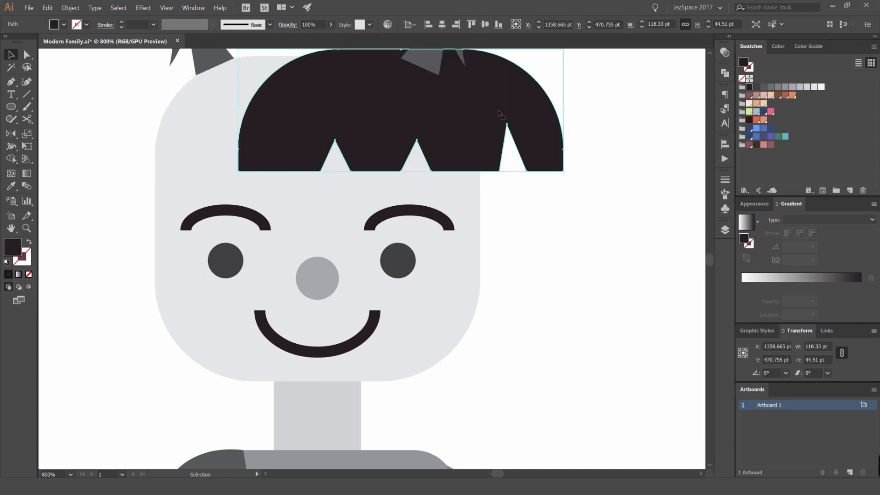
key(ctrl+z)
- Fill the girl's hair with the light yellow sampled from the mum's hair using the Eyedropper
drag(511, 78, 576, 134)
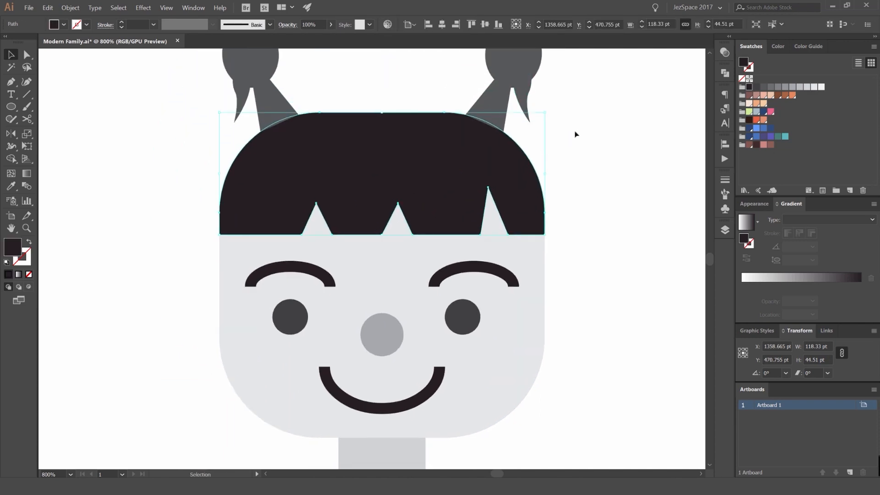
click(756, 120)
scroll(556, 165, down, 3)
key(i)
drag(310, 116, 326, 198)
click(232, 72)
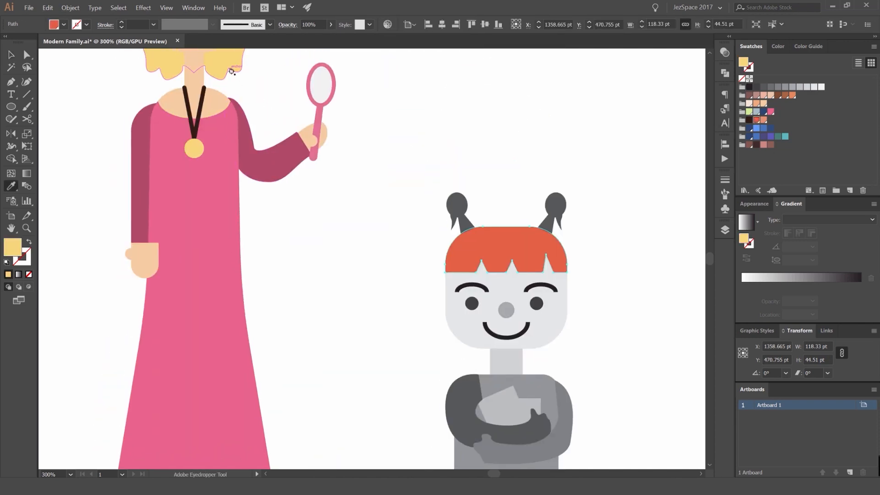
scroll(354, 106, down, 3)
key(v)
click(446, 98)
- Fill the girl's face with the skin colour sampled from the mum's hand
scroll(416, 144, down, 1)
scroll(413, 165, up, 5)
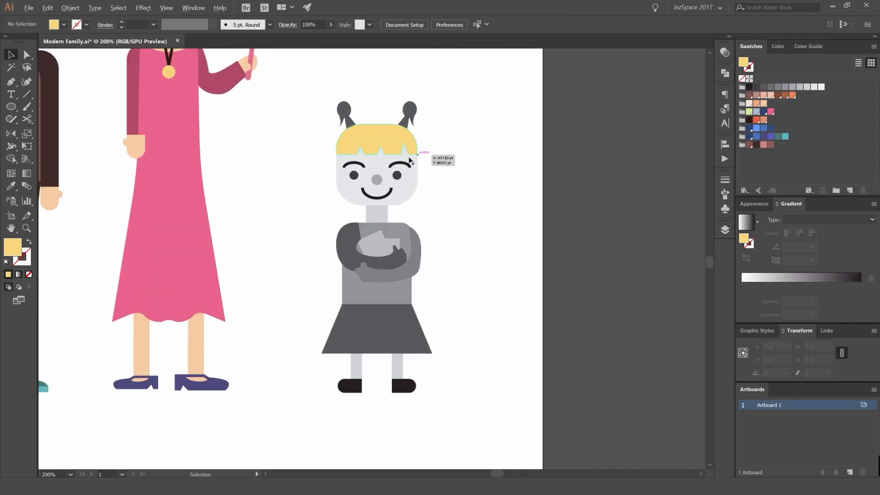
click(419, 160)
scroll(413, 160, down, 2)
key(i)
click(167, 143)
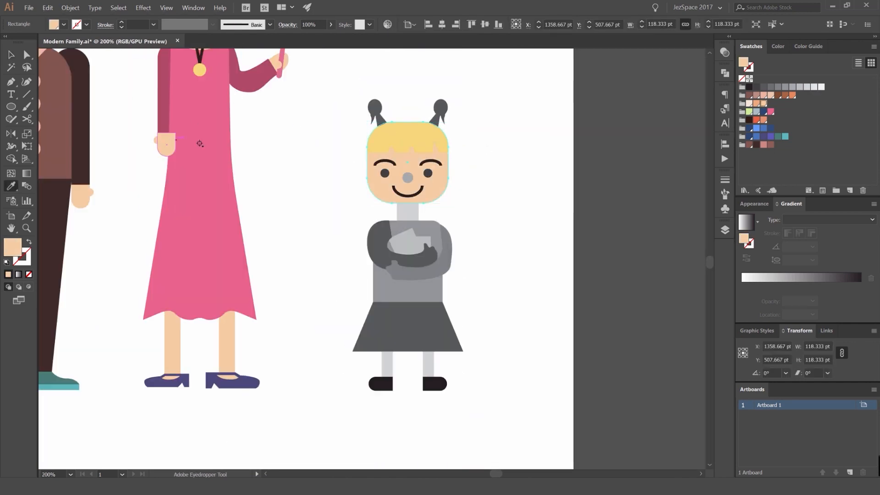
- Fill the girl's neck and the mum's neck with the darker orange skin tone sampled from the neck of the man beside her
ctrl+click(403, 215)
drag(279, 193, 334, 229)
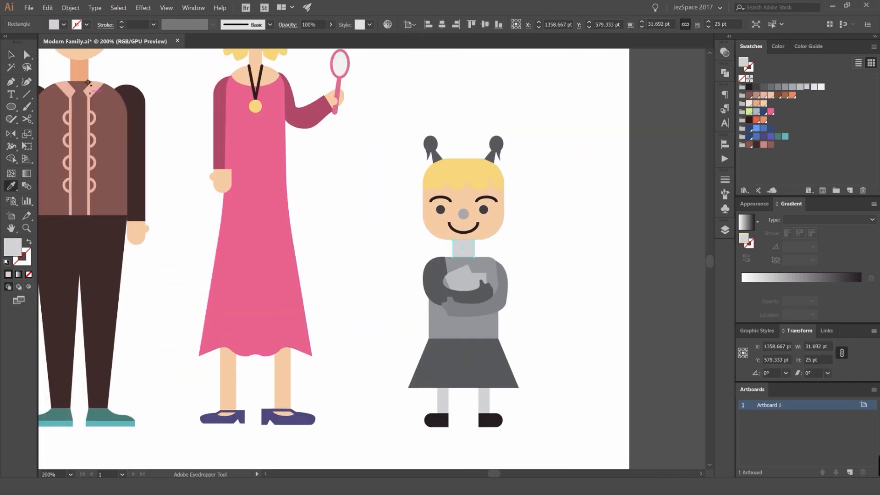
click(230, 72)
ctrl+click(252, 59)
click(79, 69)
key(v)
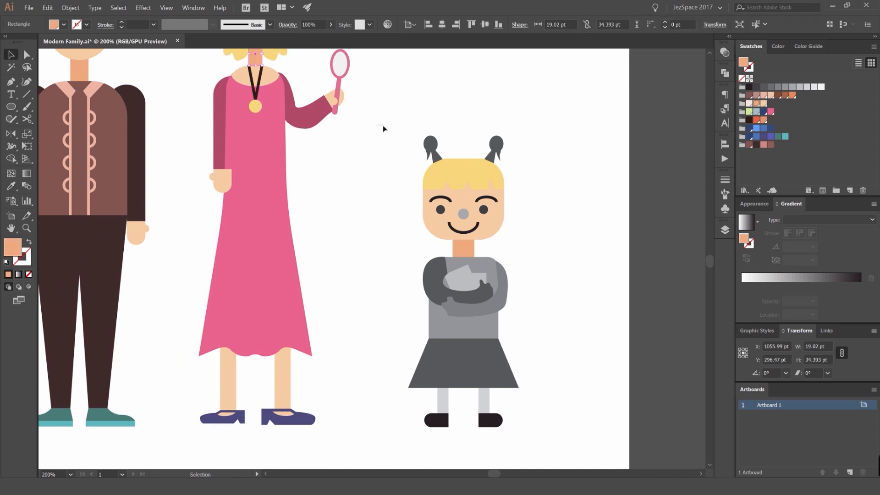
click(395, 133)
- Fill both of the girl's legs with the light skin colour sampled from the mum's leg
drag(407, 138, 391, 196)
drag(414, 368, 386, 258)
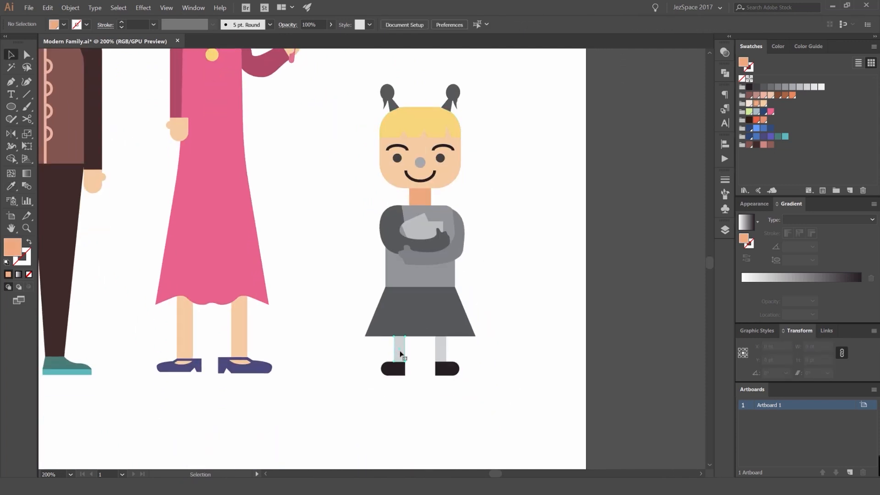
click(400, 353)
shift+click(439, 351)
key(i)
click(244, 325)
key(v)
click(339, 302)
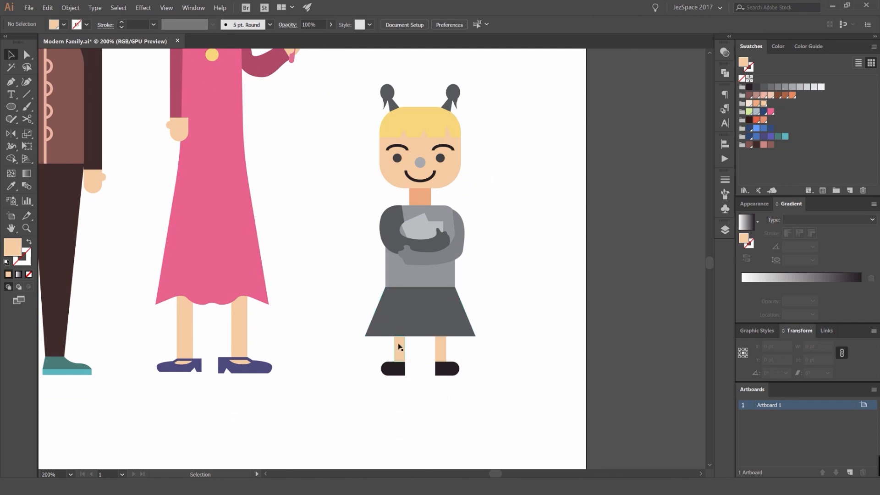
- Fill the girl's round nose with the darker orange skin tone sampled from the mum using the Eyedropper
scroll(429, 203, up, 2)
drag(407, 125, 409, 174)
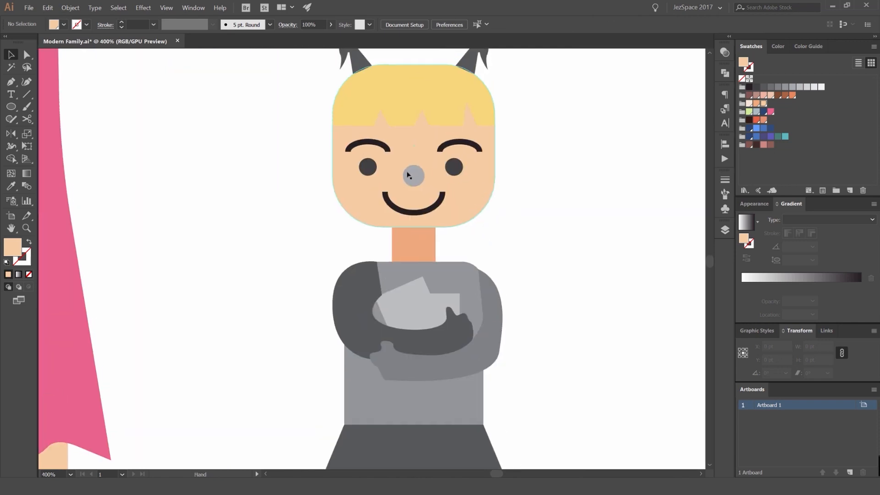
click(408, 175)
scroll(409, 175, down, 3)
key(i)
drag(257, 73, 245, 117)
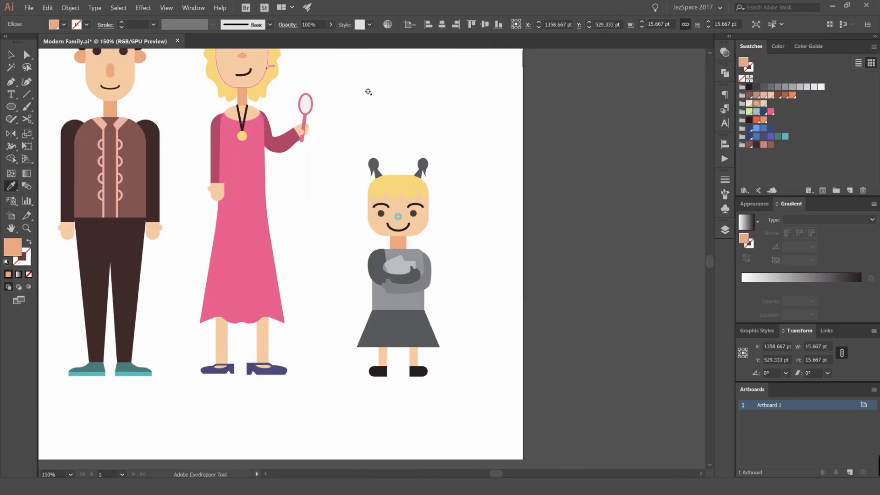
- Fill both of the girl's eyes with the very dark brown swatch
key(v)
scroll(390, 202, up, 3)
shift+click(387, 240)
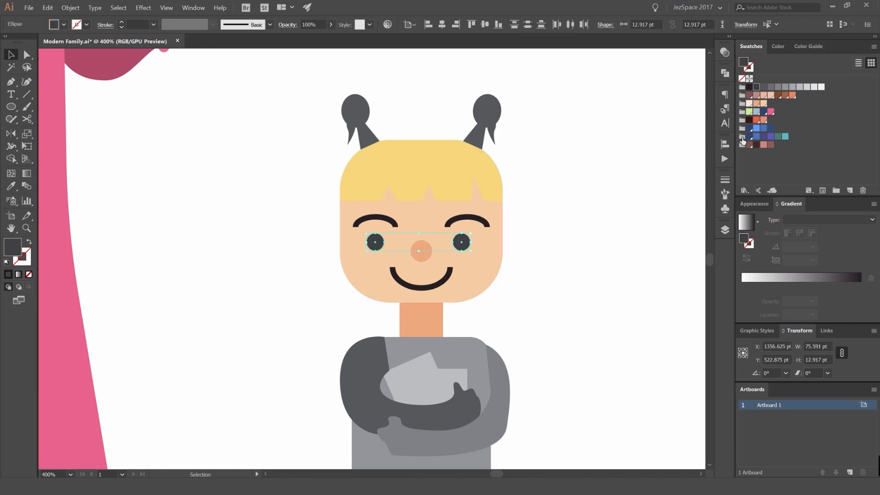
click(748, 119)
click(573, 192)
- Scale the girl's two eyebrows down together, giving them a stroke of about 3.2 pt, and place them slightly higher above the eyes
scroll(446, 224, up, 2)
click(341, 213)
click(335, 217)
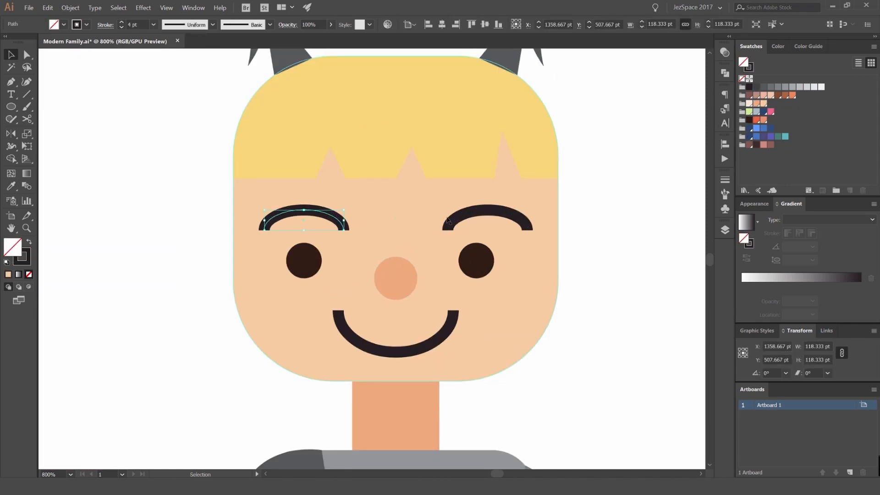
shift+click(523, 215)
drag(527, 212, 503, 212)
click(574, 198)
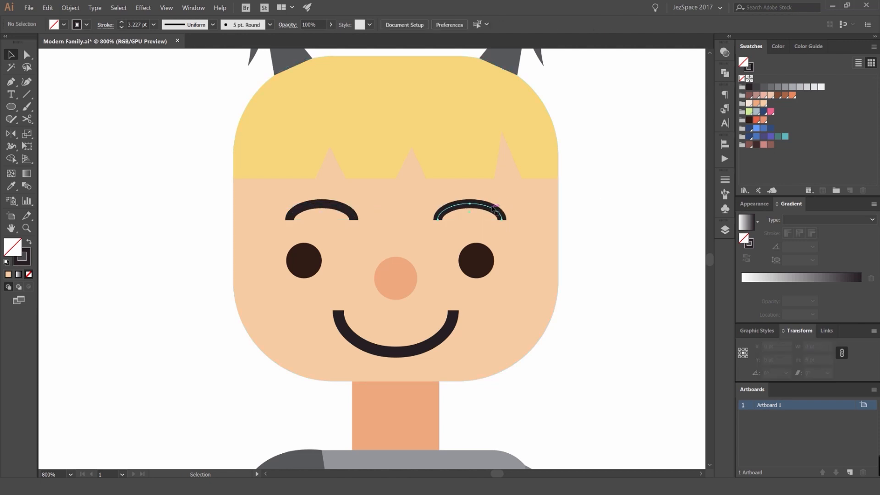
- Nudge the girl's eyebrows slightly further apart and recolour their strokes very dark brown
click(494, 209)
key(Right)
key(Right)
shift+click(468, 210)
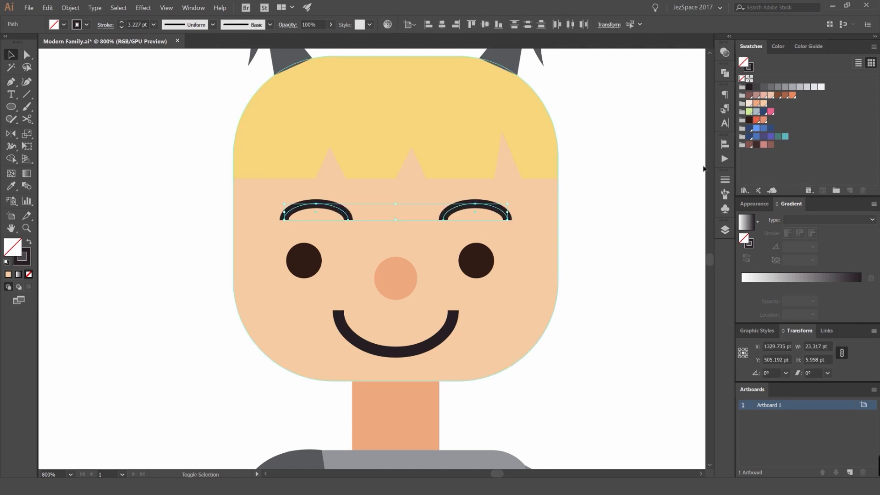
click(587, 205)
- Scale the girl's smile down to about 32 by 12 pt, nudge it down and recolour its stroke very dark brown
click(383, 309)
click(454, 328)
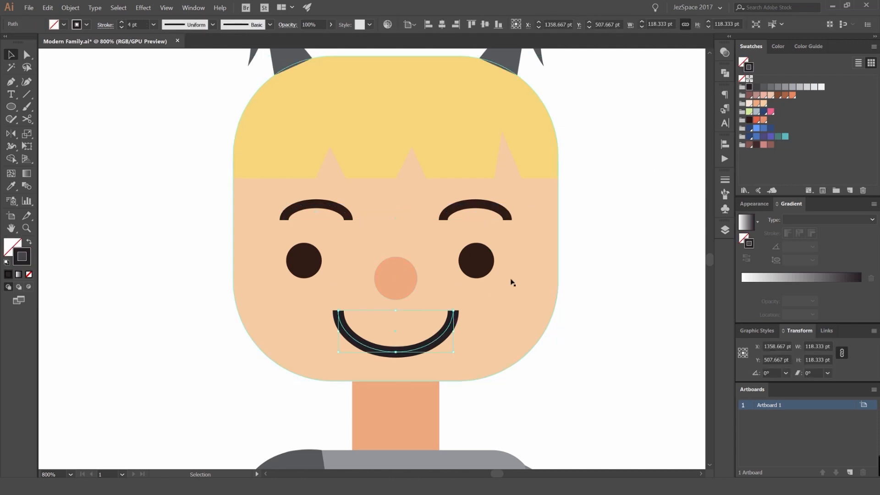
drag(455, 311, 443, 316)
key(Down)
key(Down)
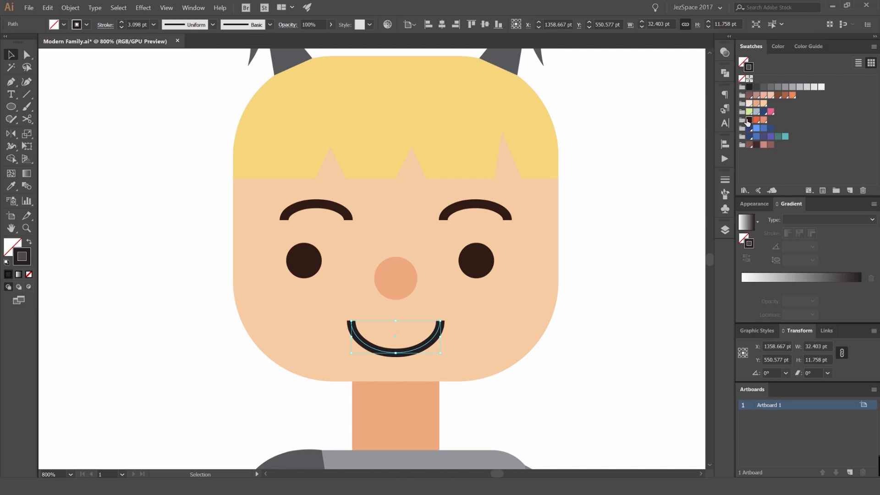
click(627, 159)
- Examine the girl alongside the other coloured family members and inspect her uncoloured torso and arm shapes
scroll(626, 159, down, 9)
drag(634, 161, 575, 169)
scroll(567, 171, up, 1)
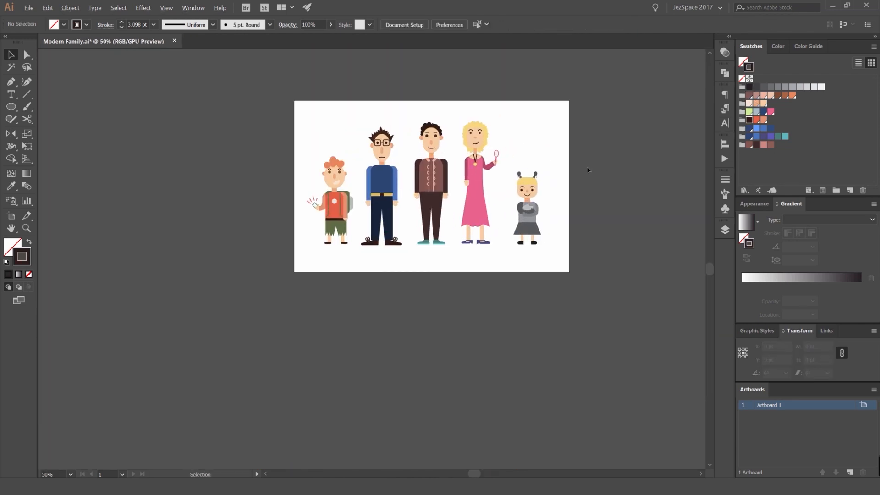
scroll(587, 170, up, 5)
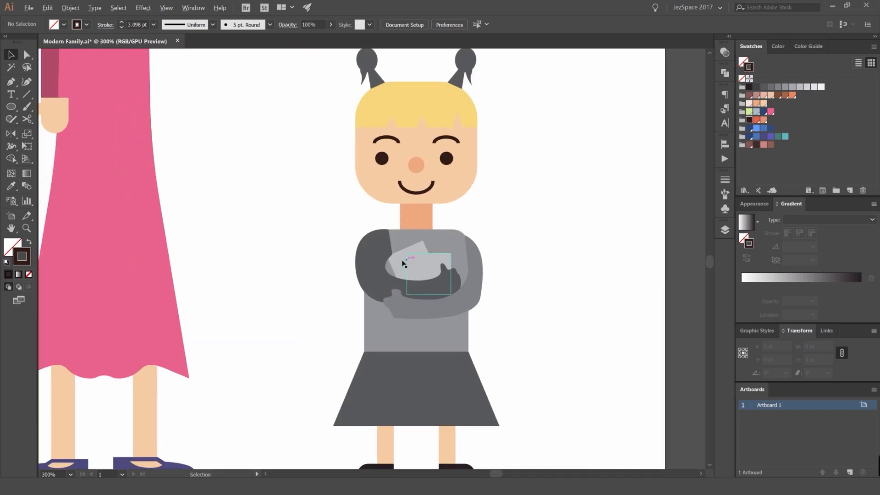
scroll(403, 264, up, 2)
click(461, 228)
scroll(461, 228, down, 3)
scroll(501, 210, up, 2)
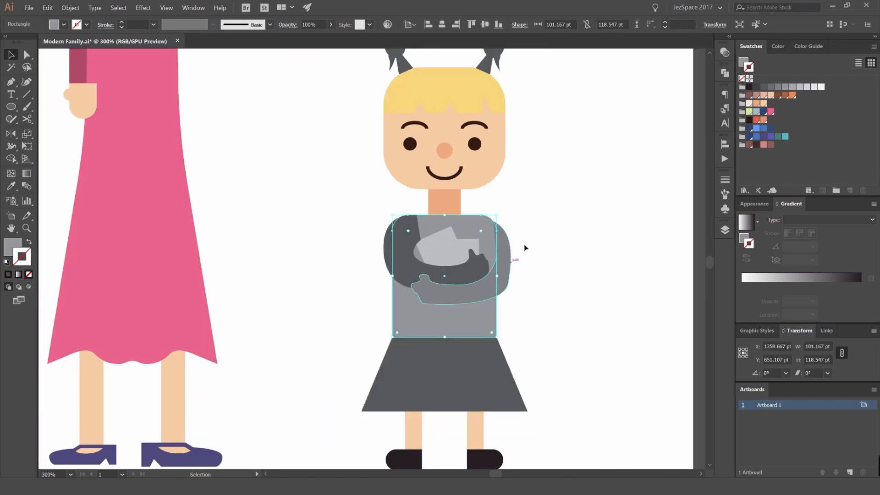
- Try the orange-red swatch on the girl's shoes and undo the colour change
scroll(488, 187, down, 3)
click(432, 361)
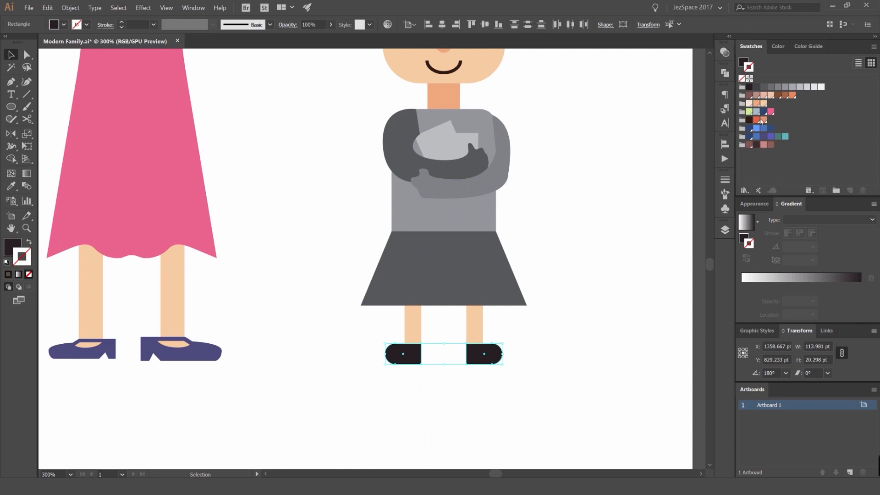
click(758, 120)
click(609, 183)
key(ctrl+z)
- Try the pink swatch as the fill of the girl's shoes and undo it
key(x)
click(770, 112)
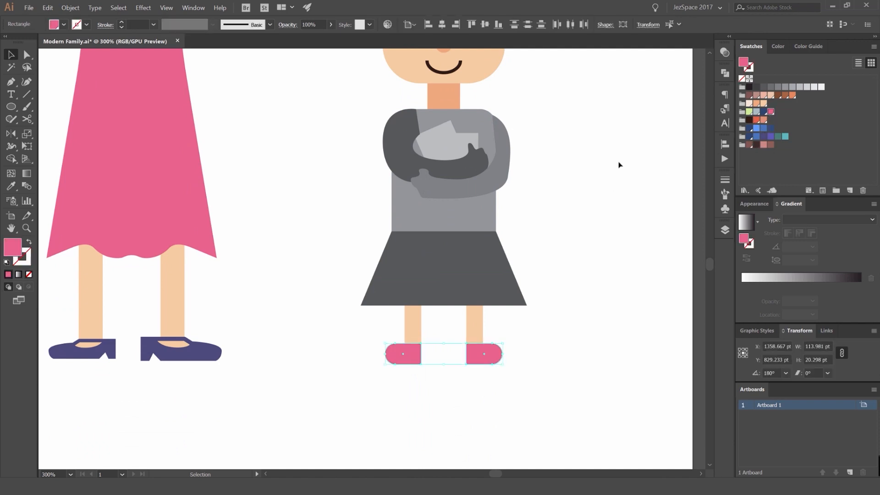
click(618, 165)
key(ctrl+1)
scroll(601, 187, up, 2)
key(ctrl+z)
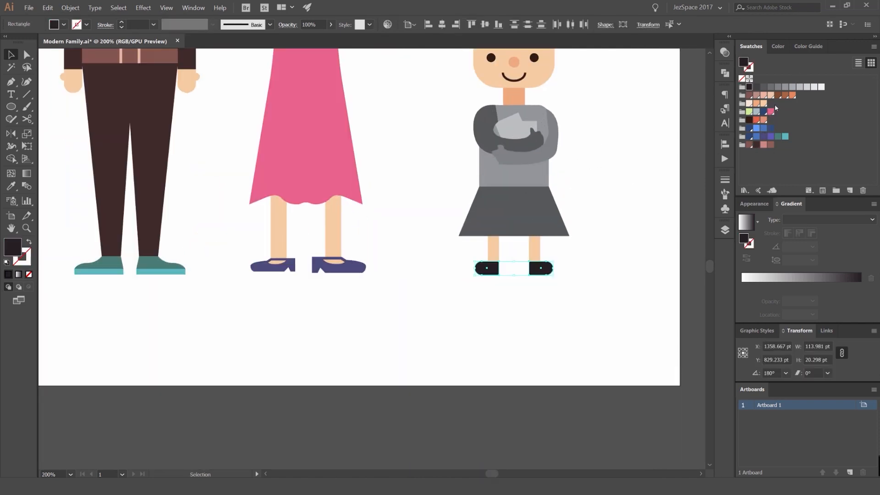
click(806, 48)
click(779, 47)
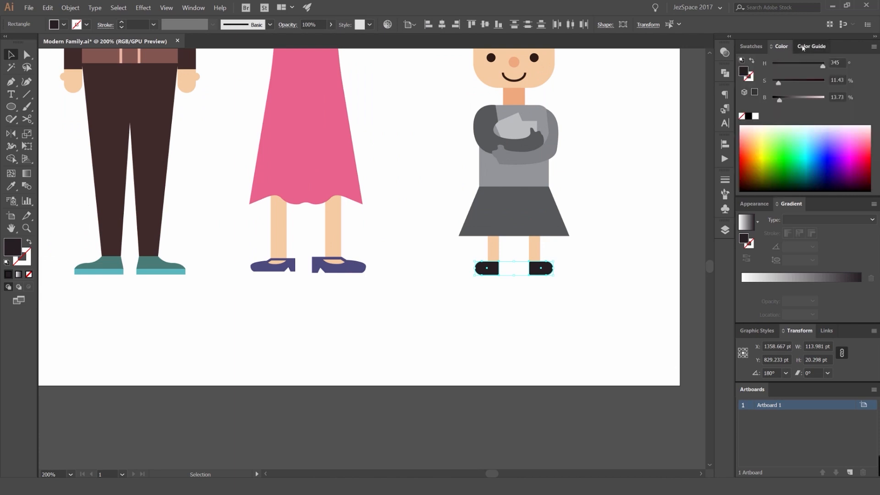
click(805, 47)
click(872, 63)
click(871, 62)
click(873, 47)
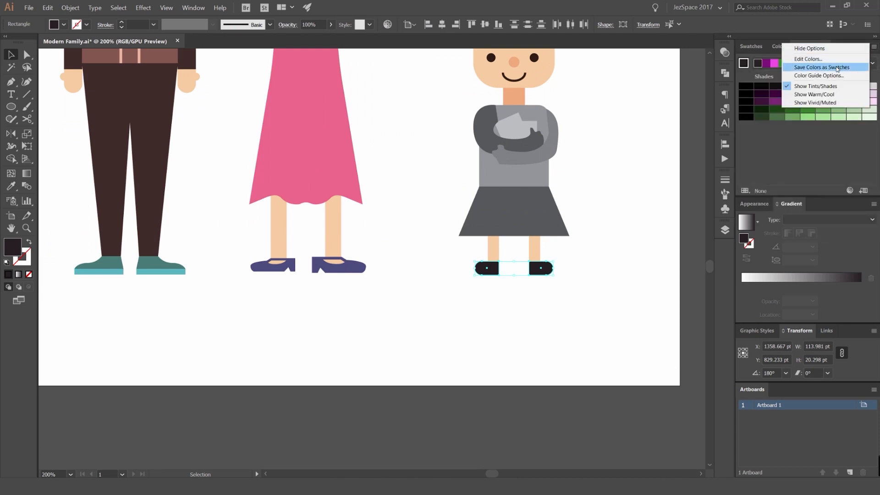
click(841, 42)
- Switch the colour sliders to RGB and fill the girl's shoes with red at R 190, G 31, B 32 (BE1F20)
click(779, 46)
click(873, 47)
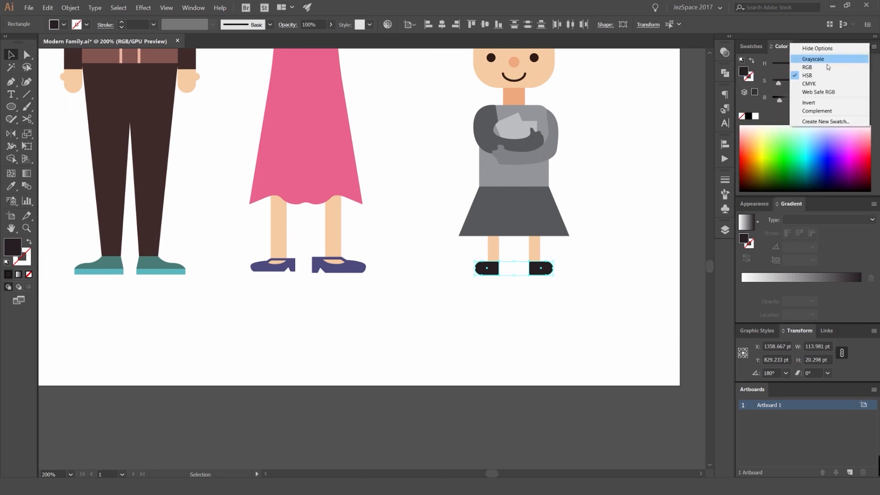
click(818, 70)
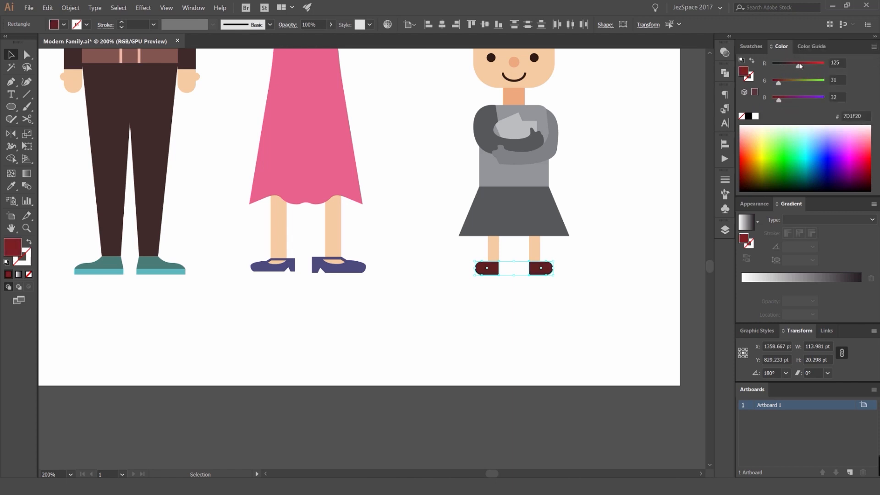
drag(799, 66, 811, 65)
click(654, 172)
drag(635, 167, 526, 216)
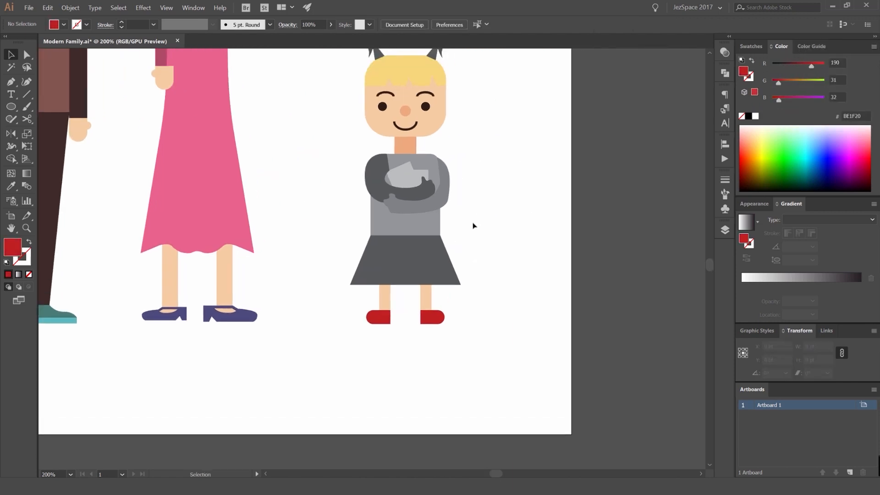
- Fill the girl's grey skirt with the red sampled from her shoes
click(414, 267)
key(u)
click(432, 317)
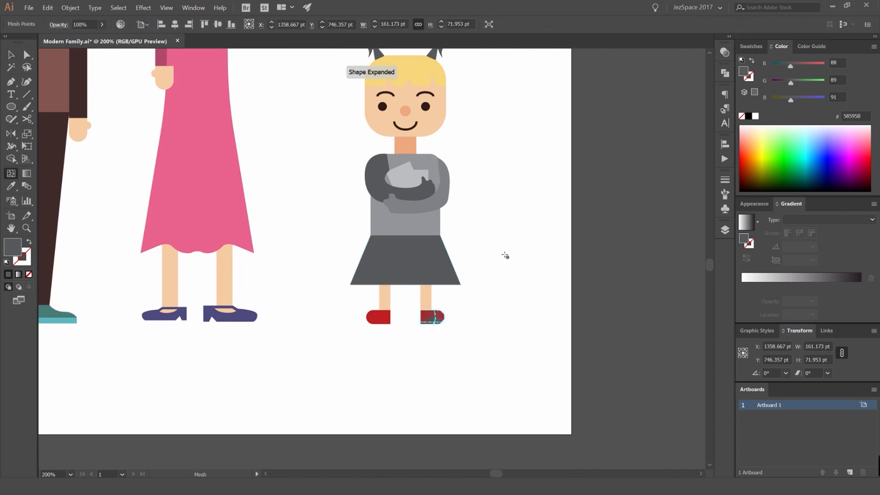
key(ctrl+z)
key(i)
click(434, 319)
key(v)
click(500, 284)
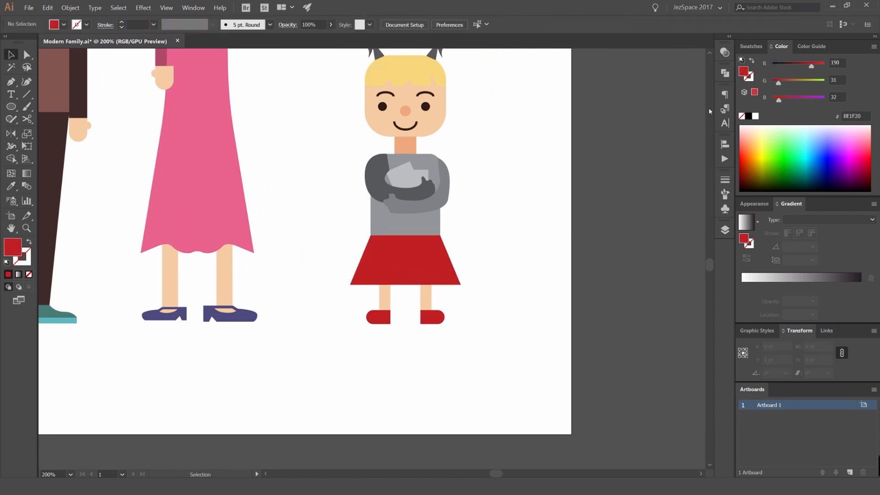
- Try the light blue-grey swatch as the fill of the girl's torso, and undo it
click(752, 48)
drag(487, 223, 496, 243)
click(429, 245)
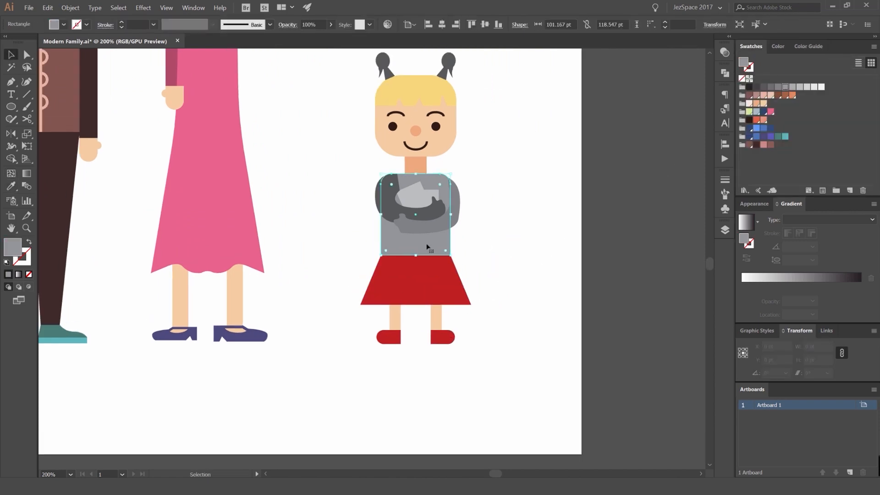
key(ctrl+plus)
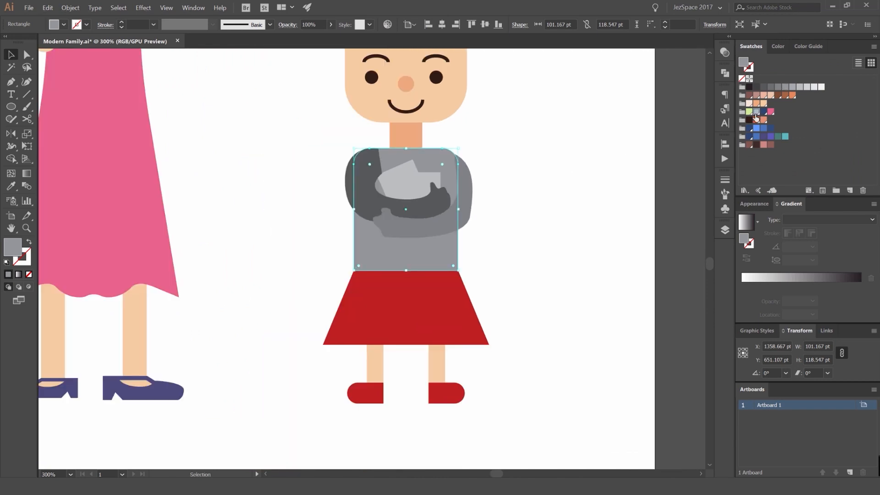
click(756, 111)
key(ctrl+0)
click(609, 167)
alt+scroll(596, 179, up, 4)
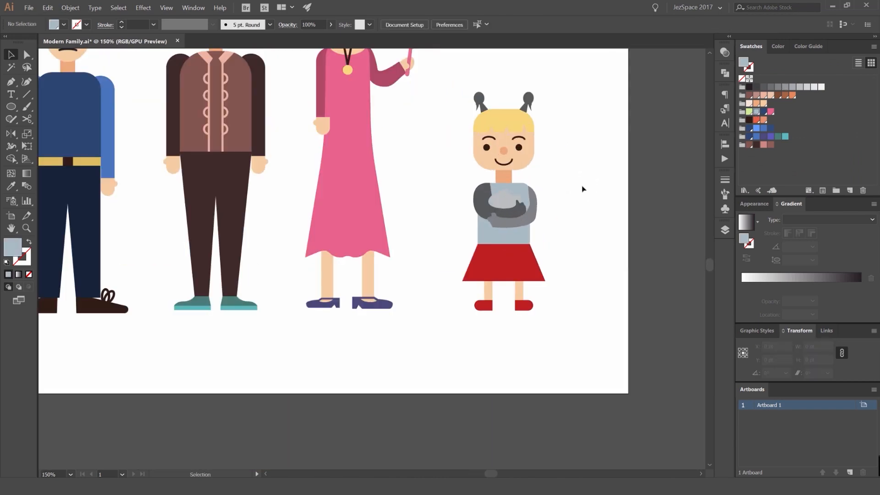
key(ctrl+z)
- Generate a Shades harmony from the skirt's red and save it as a colour group in the swatches
alt+scroll(575, 236, up, 1)
click(513, 271)
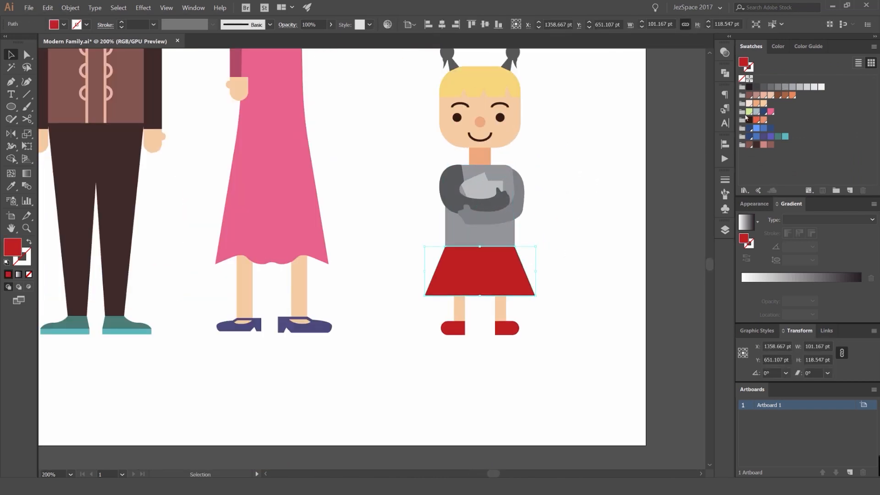
click(778, 46)
click(810, 47)
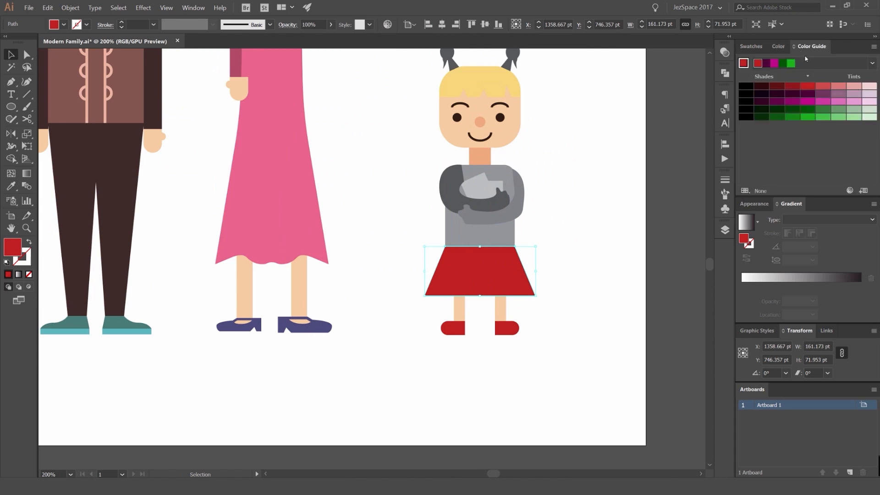
click(869, 63)
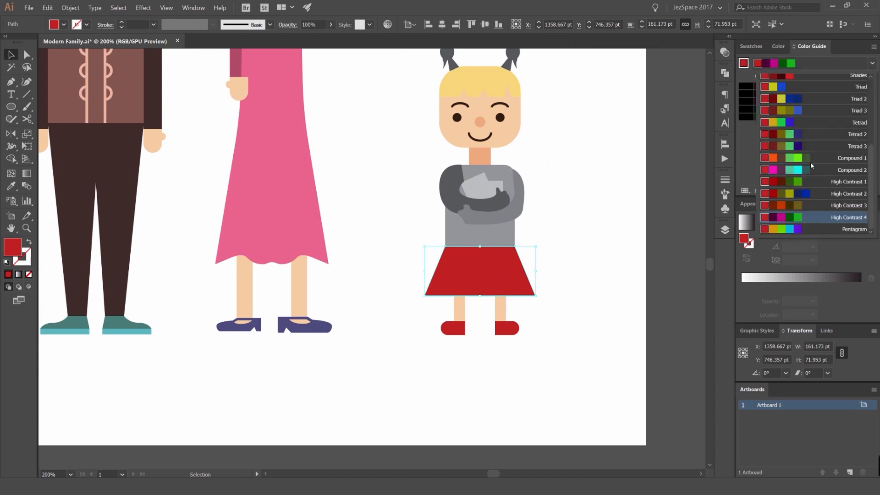
scroll(813, 161, up, 2)
click(791, 168)
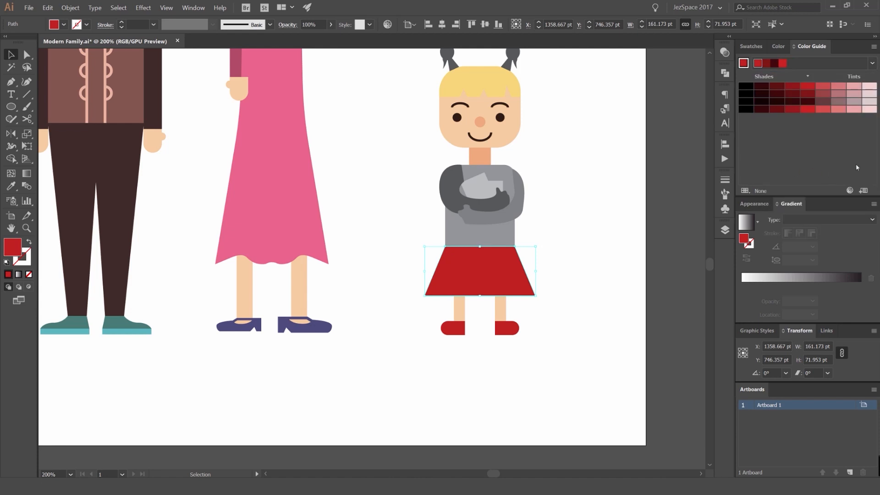
click(750, 46)
click(601, 143)
- Fill the girl's grey torso with the dark red swatch from the Shades colour group
scroll(507, 152, up, 2)
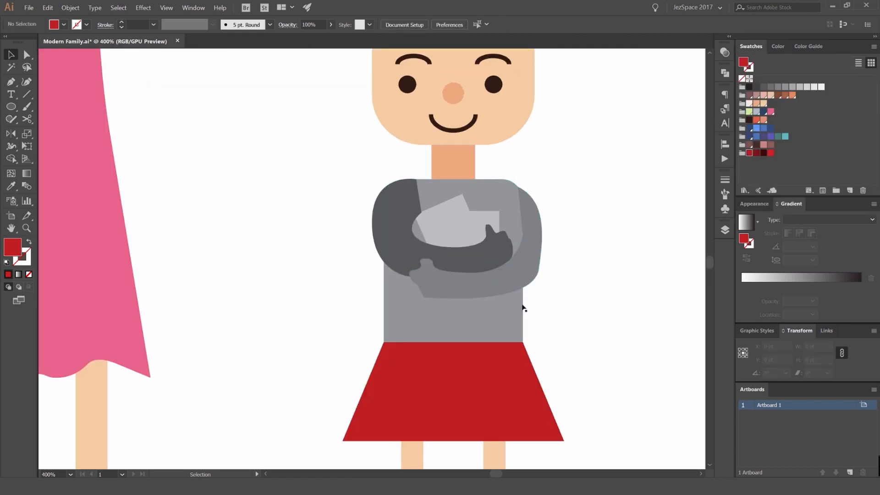
click(522, 306)
click(762, 153)
click(756, 153)
click(619, 200)
- Fill the girl's crossed arms with the darkest red swatch of the Shades colour group
click(520, 211)
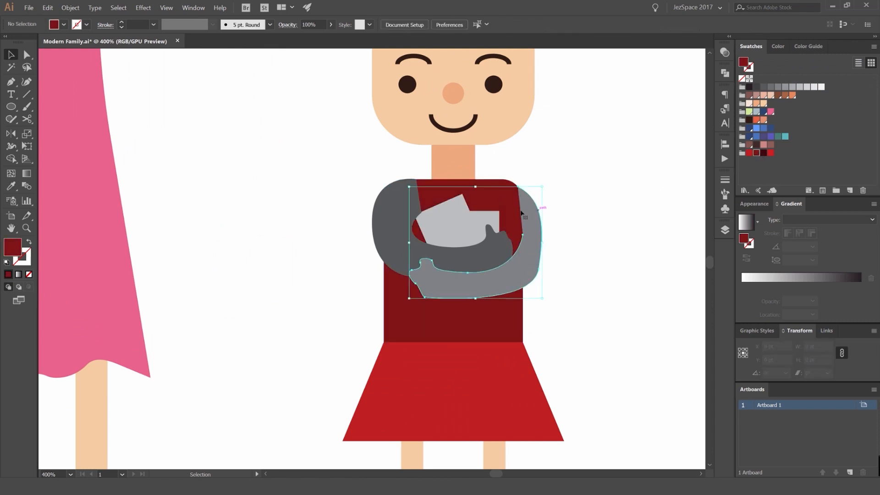
click(764, 153)
click(551, 222)
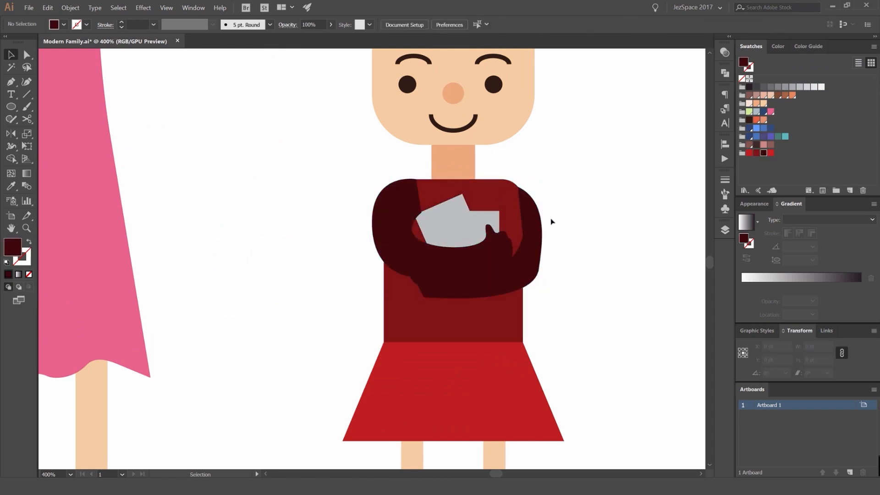
- Fill both sheets of paper held in the girl's arms with the lightest swatch of the grey group
scroll(551, 222, up, 1)
click(445, 227)
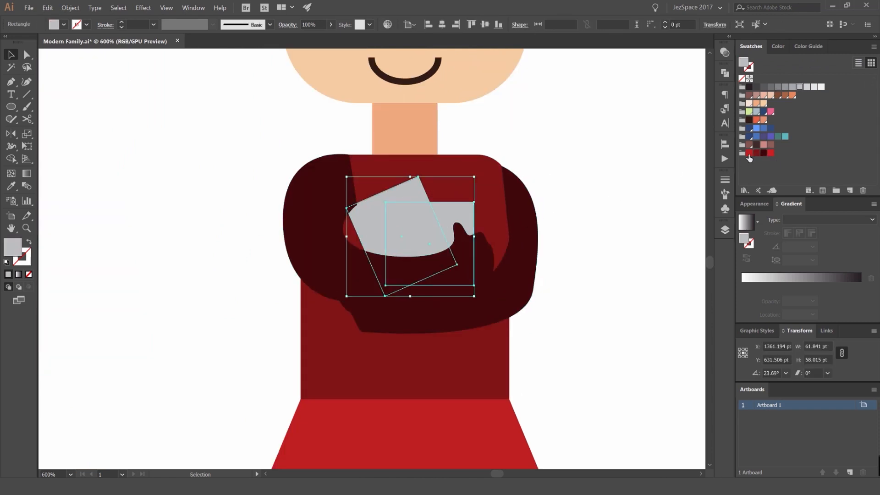
click(763, 145)
click(763, 102)
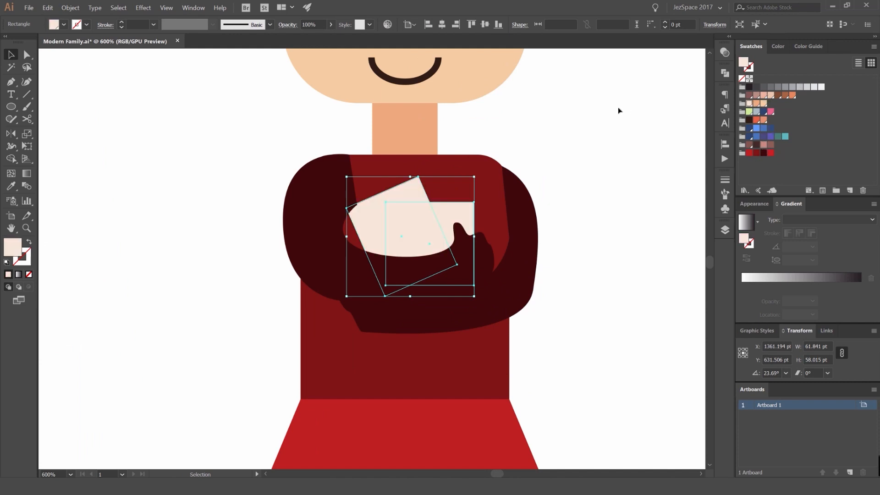
click(570, 167)
scroll(569, 167, down, 2)
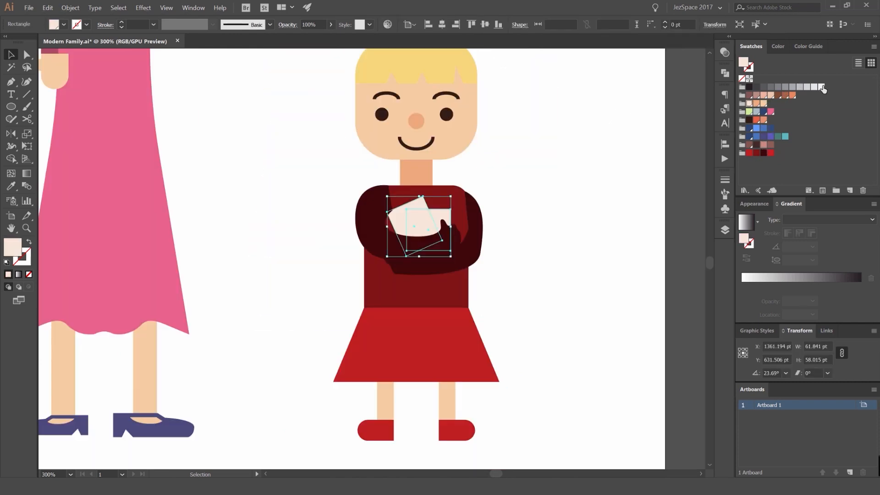
click(822, 87)
click(589, 120)
click(411, 211)
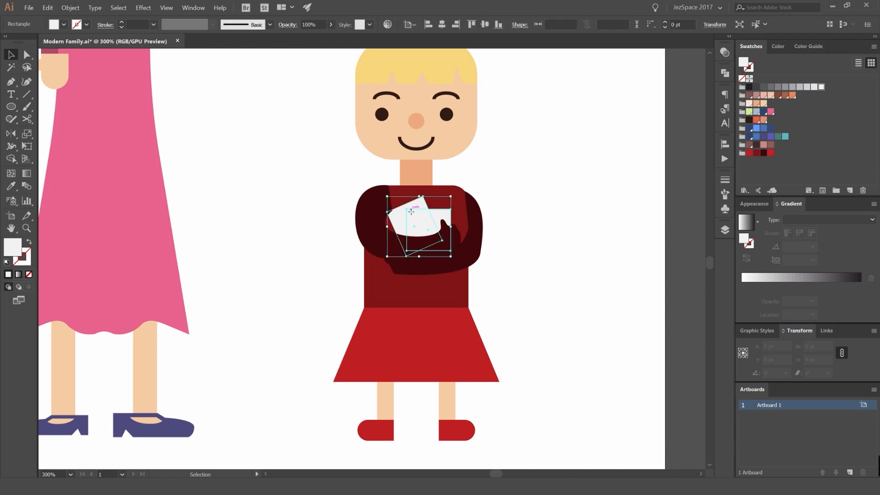
key(a)
key(ctrl+[)
key(ctrl+])
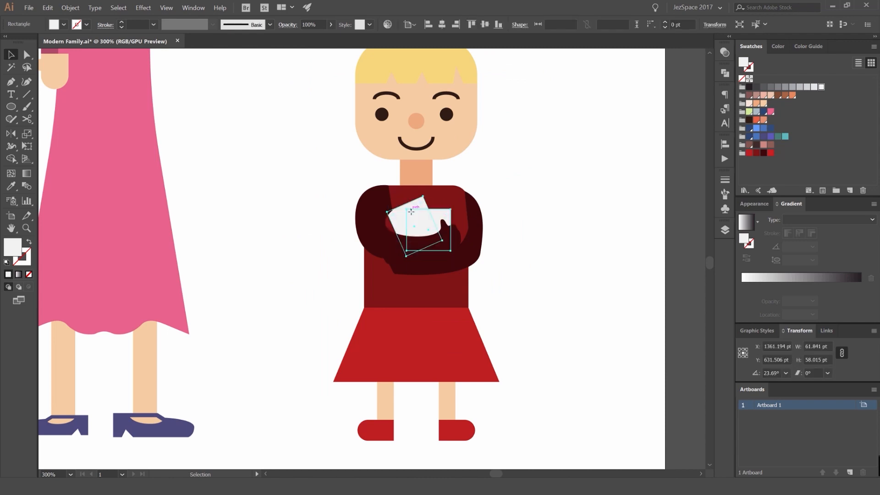
key(ctrl+shift+a)
scroll(431, 194, up, 1)
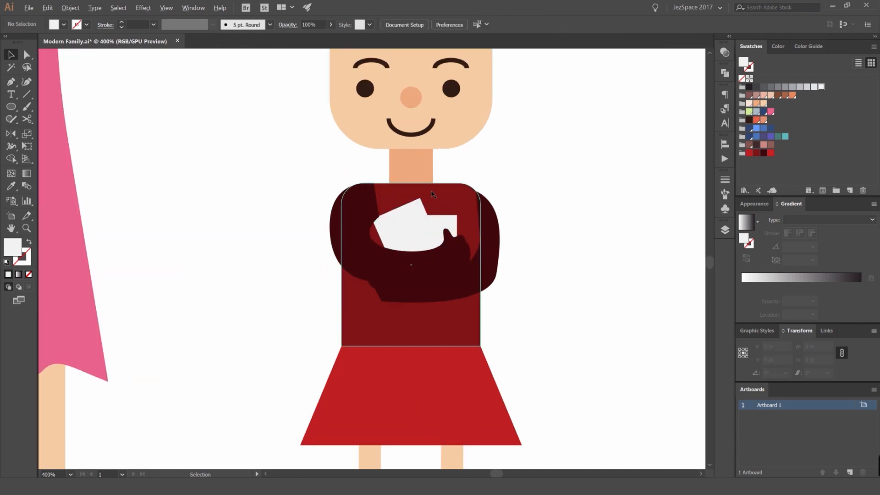
scroll(495, 202, up, 1)
drag(477, 239, 526, 241)
key(ctrl+z)
click(544, 193)
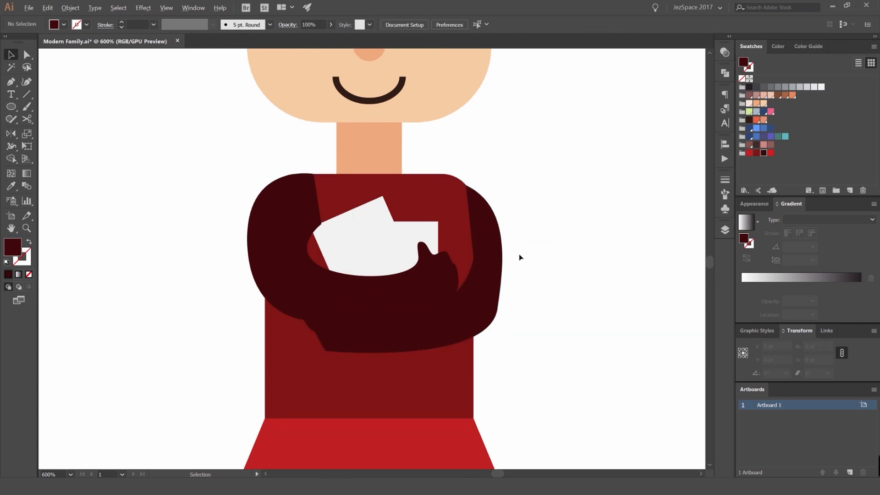
- Isolate the lower crossed arm and cut off its hand along a vertical edge using a rectangle and the Shape Builder
double_click(501, 252)
click(524, 226)
scroll(523, 227, up, 1)
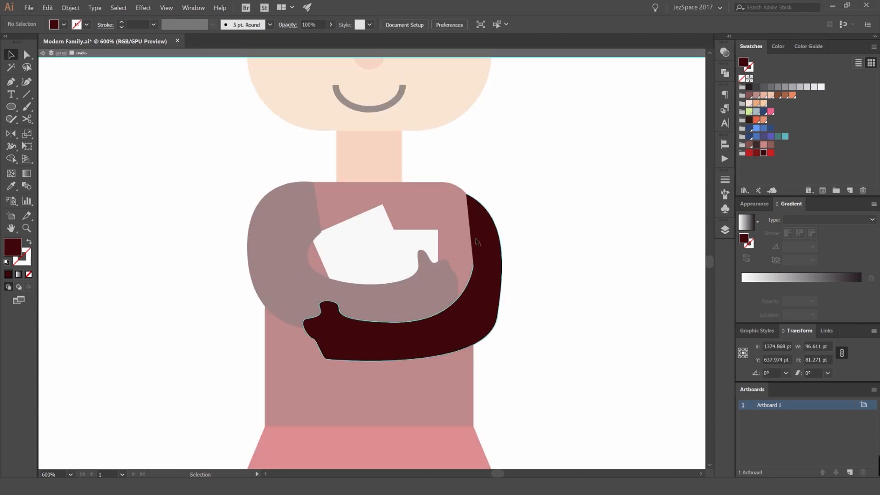
click(400, 321)
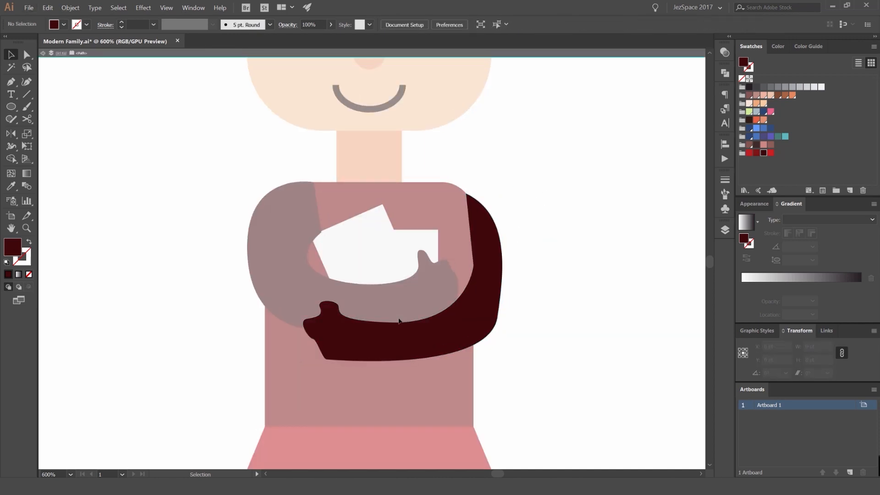
scroll(367, 338, up, 3)
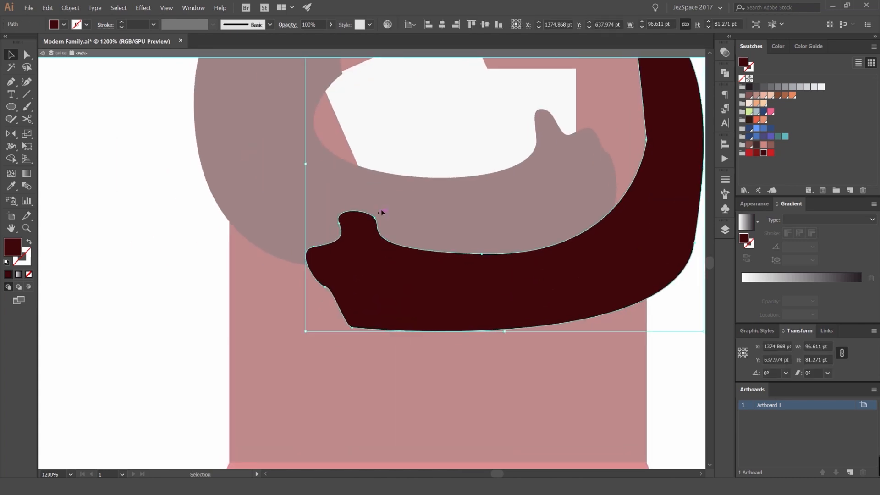
key(m)
drag(386, 191, 288, 375)
key(v)
shift+click(412, 268)
key(shift+m)
alt+drag(353, 270, 307, 312)
key(v)
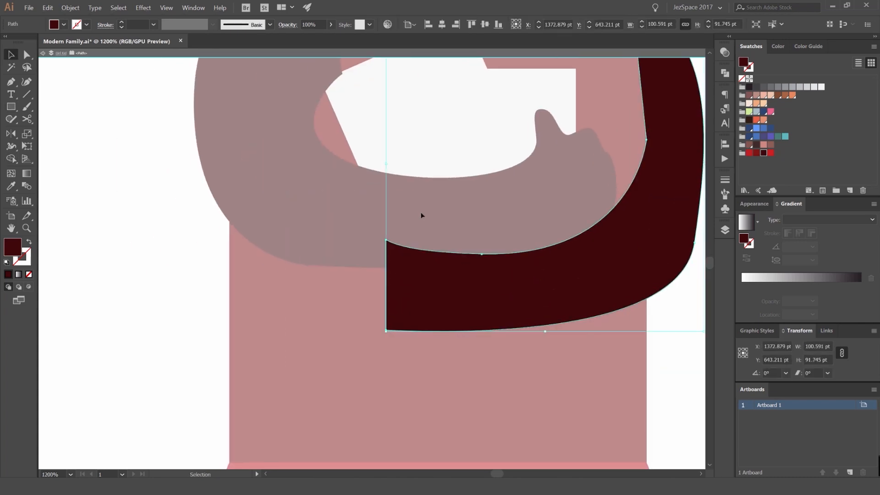
click(420, 215)
- Draw a rectangle about 25 by 17.25 pt overlapping the cut end of the lower arm as a new hand
key(m)
drag(405, 253, 348, 298)
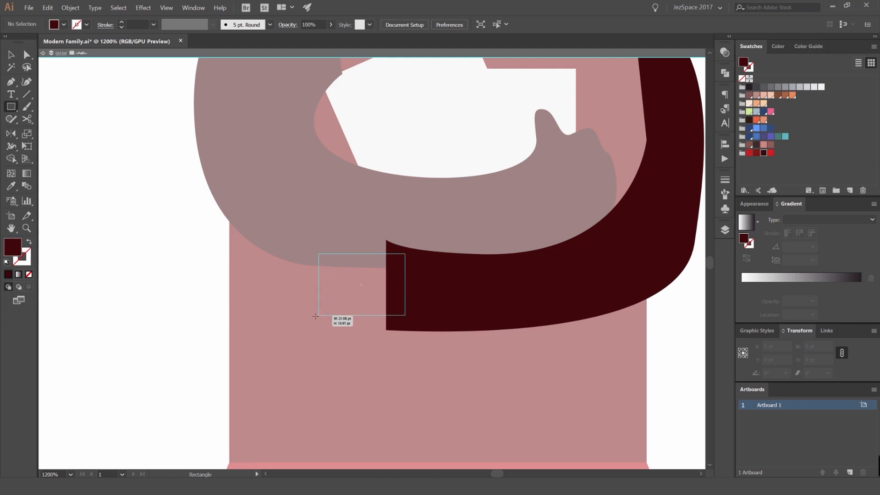
drag(302, 318, 302, 319)
key(v)
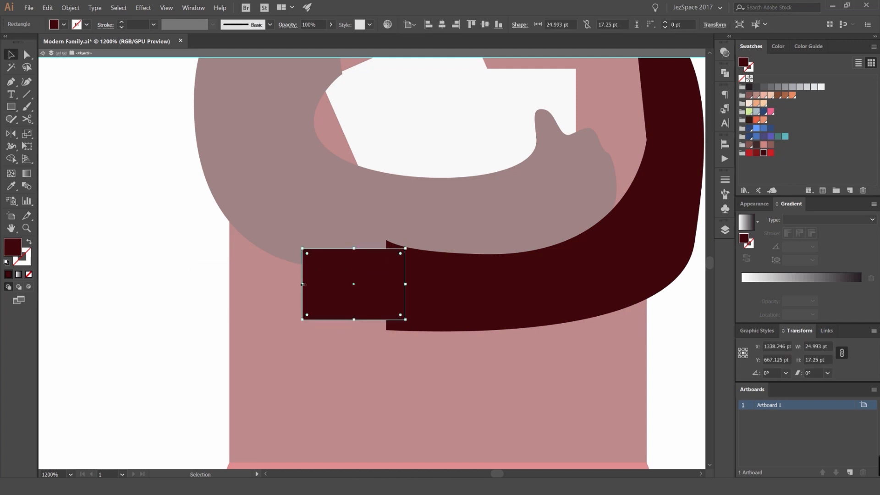
- Fully round the hand rectangle's two outer corners and rotate it to about 349.44° to follow the arm
key(a)
click(306, 253)
shift+click(302, 319)
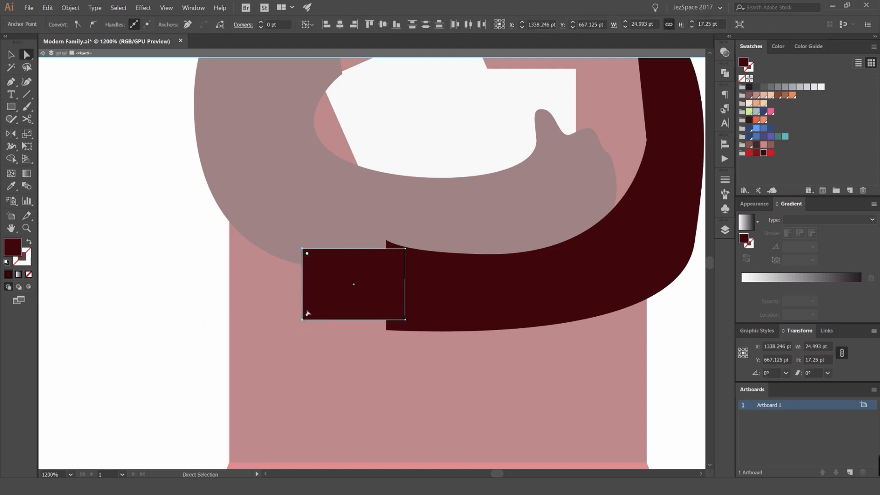
drag(307, 315, 484, 318)
key(v)
click(224, 287)
click(367, 270)
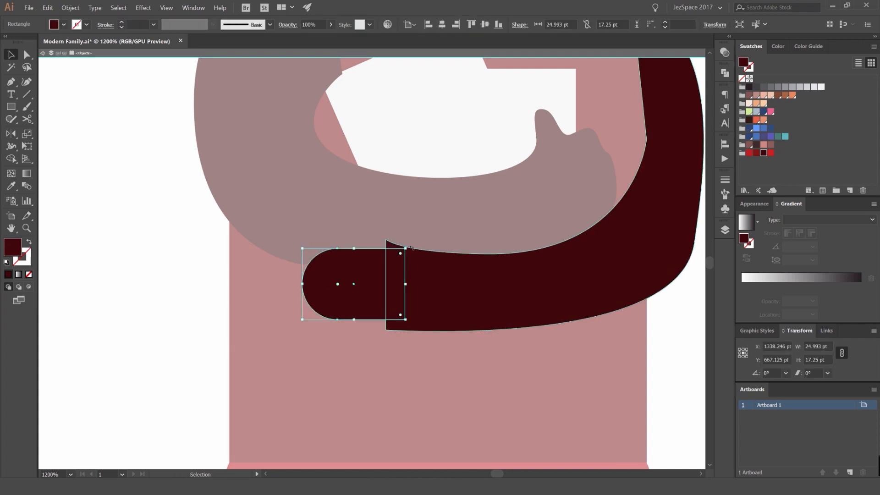
drag(411, 245, 366, 260)
- Draw a small circle on the upper edge of the hand shape as its thumb
scroll(372, 265, up, 2)
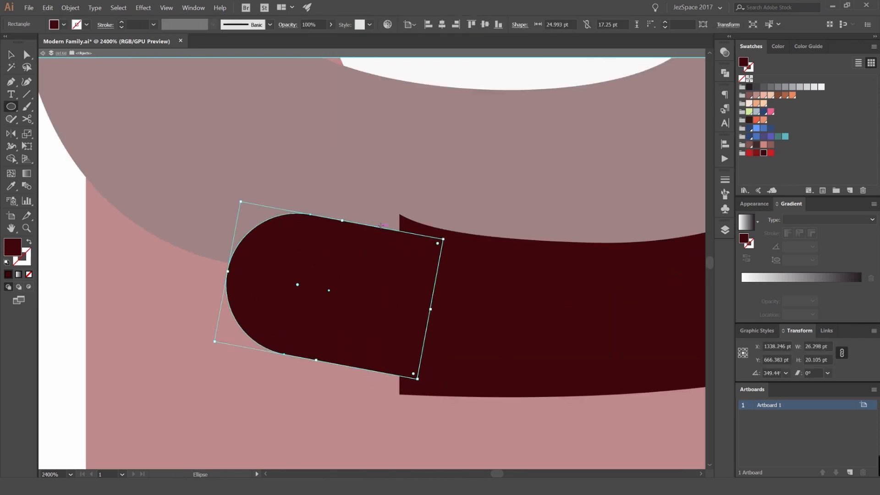
drag(348, 192, 393, 237)
key(v)
drag(394, 193, 405, 183)
- Leave isolation and fill the hand and thumb shapes with the light peach skin swatch
key(Escape)
click(323, 267)
shift+click(373, 205)
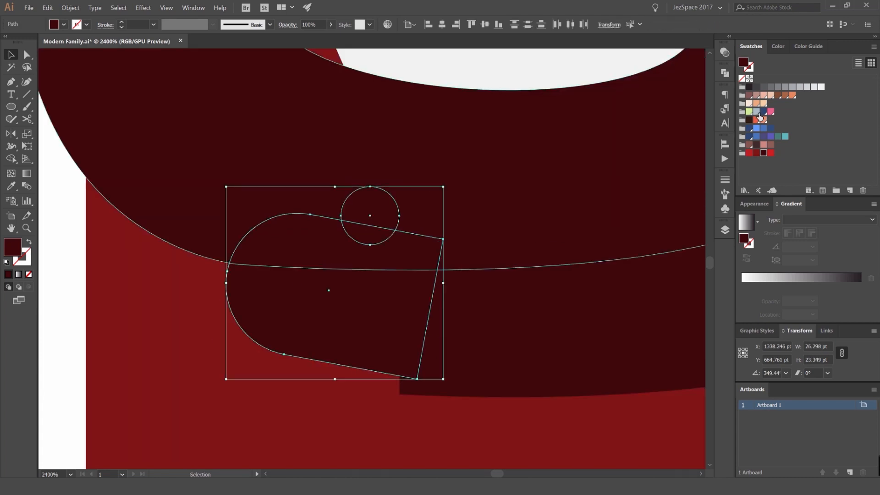
click(763, 104)
click(757, 104)
click(763, 104)
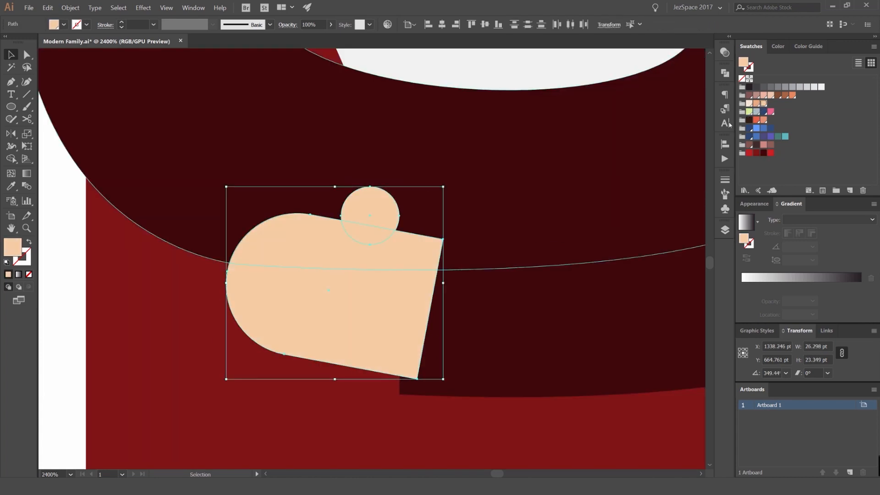
- Group the hand with its thumb and send the group behind the lower arm's sleeve
scroll(506, 272, down, 4)
click(321, 266)
click(461, 287)
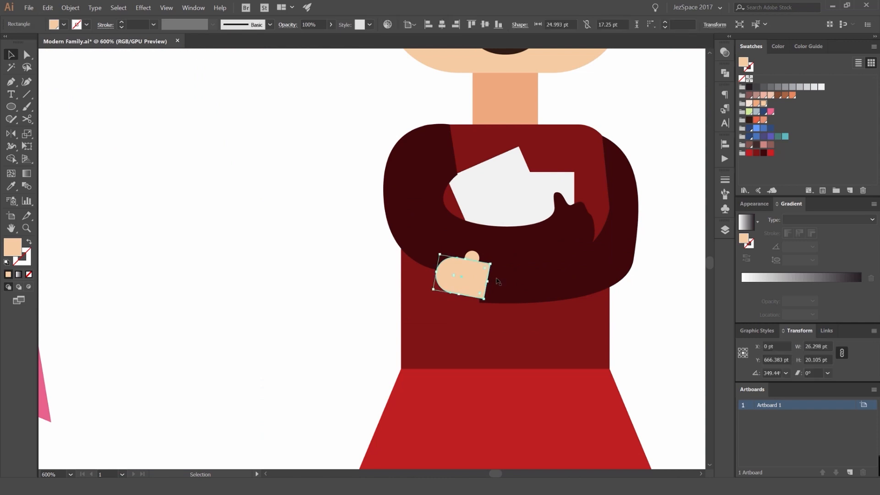
scroll(489, 284, up, 1)
scroll(506, 277, up, 2)
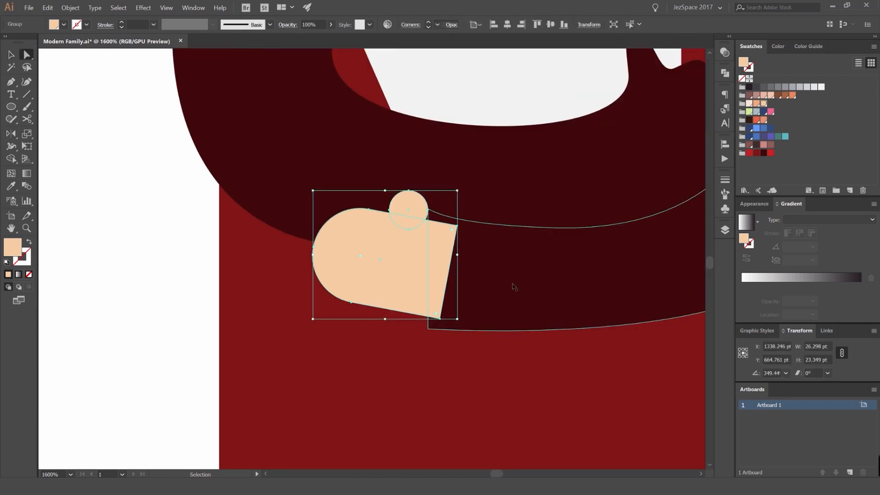
key(a)
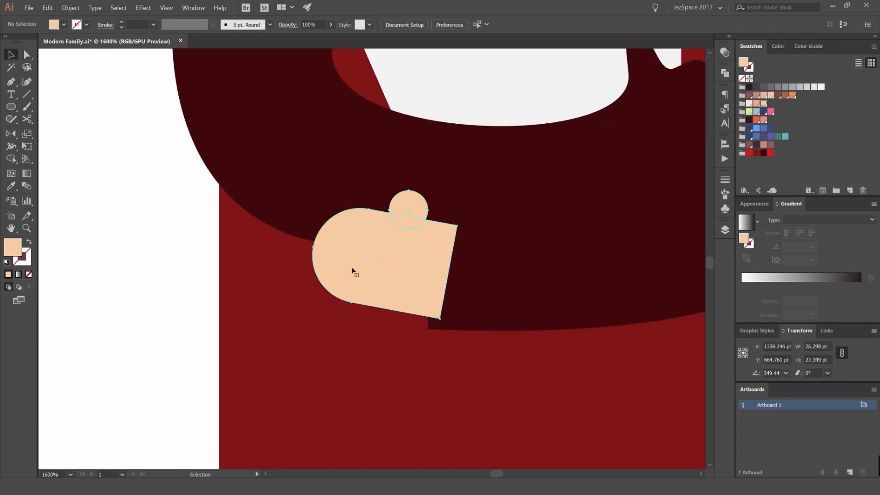
key(ctrl+[)
key(v)
scroll(350, 252, down, 1)
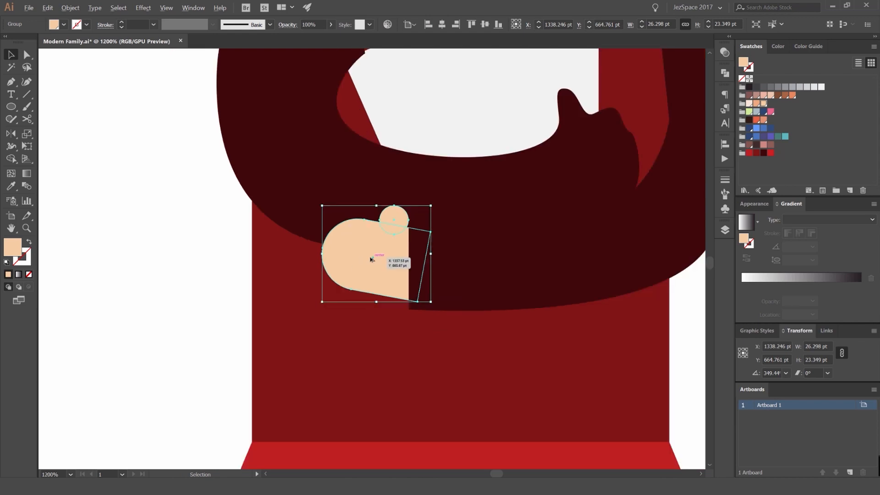
- Fill the lower folded arm's sleeve with the medium dark red swatch that matches the torso
scroll(371, 259, down, 2)
click(531, 226)
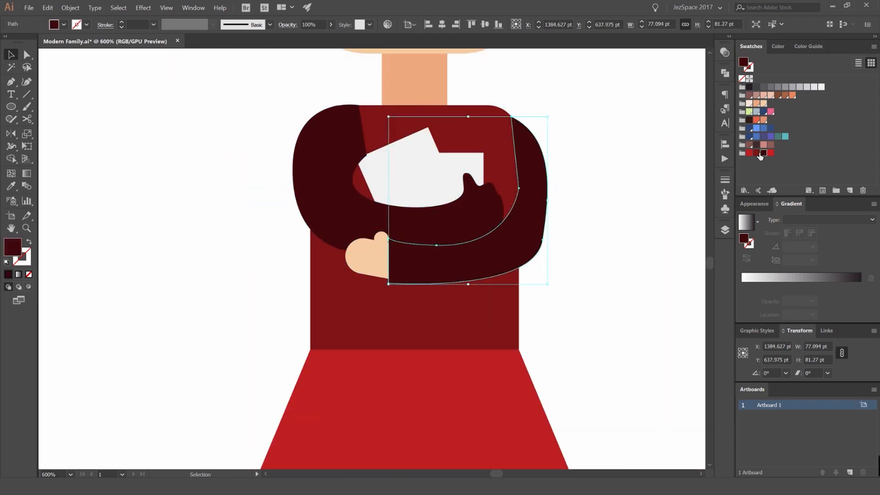
click(756, 153)
click(635, 165)
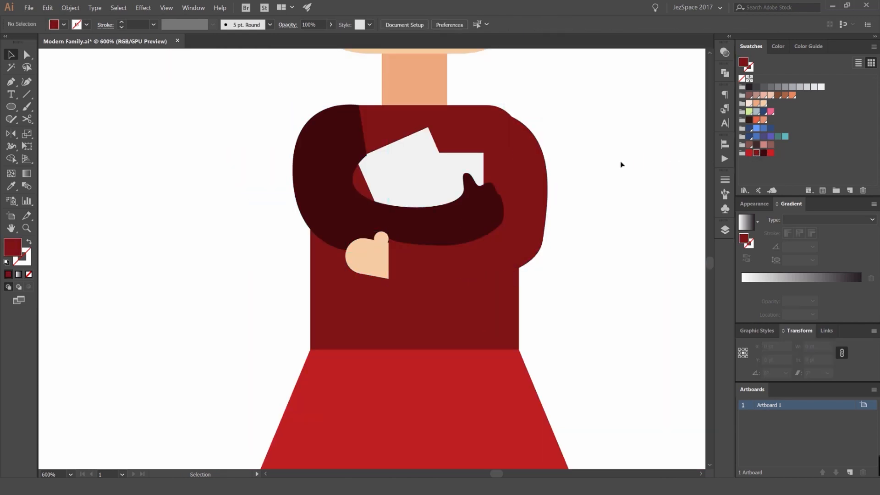
- Nudge the arm holding the papers 4 pt down and 6 pt outward, away from the chest
click(486, 222)
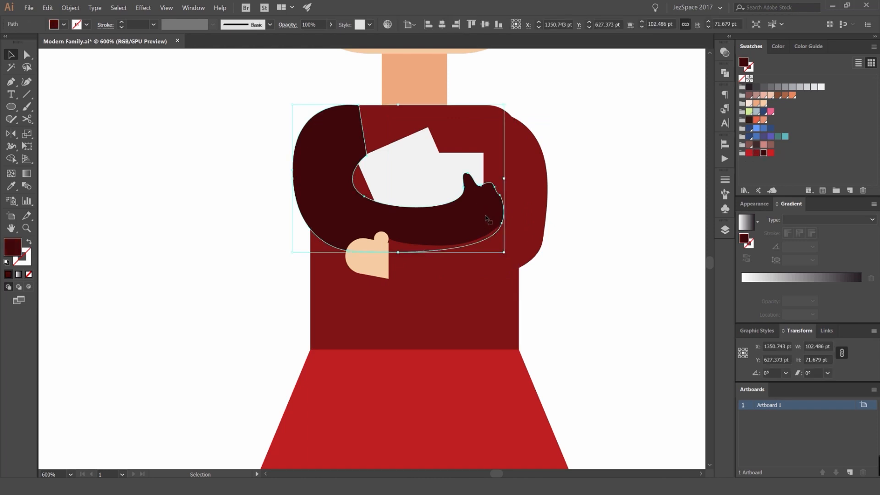
key(Down)
key(Down)
key(Down)
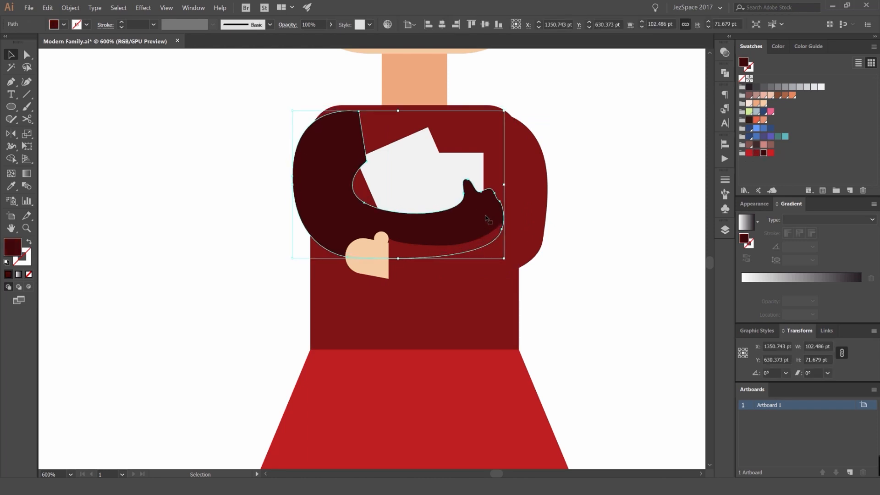
key(Left)
key(Left)
key(Left)
key(Left)
key(Left)
key(Left)
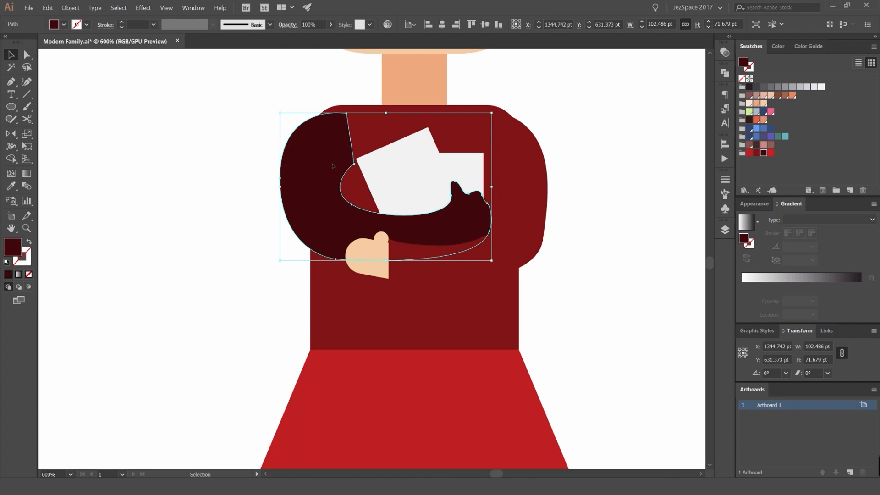
- Try to pull the paper-holding arm off the torso and straighten its slanted shoulder end
drag(333, 166, 296, 182)
scroll(293, 123, up, 2)
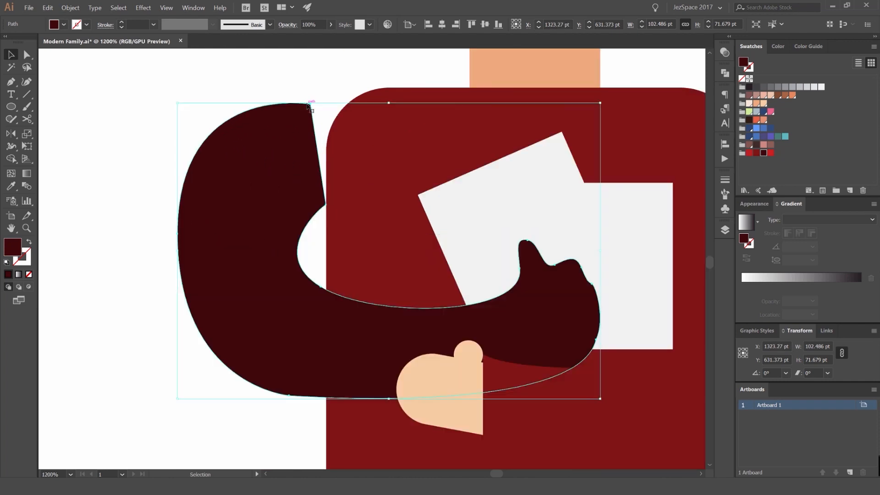
key(a)
drag(310, 104, 325, 105)
drag(305, 142, 306, 179)
click(303, 113)
scroll(303, 113, down, 2)
key(ctrl+z)
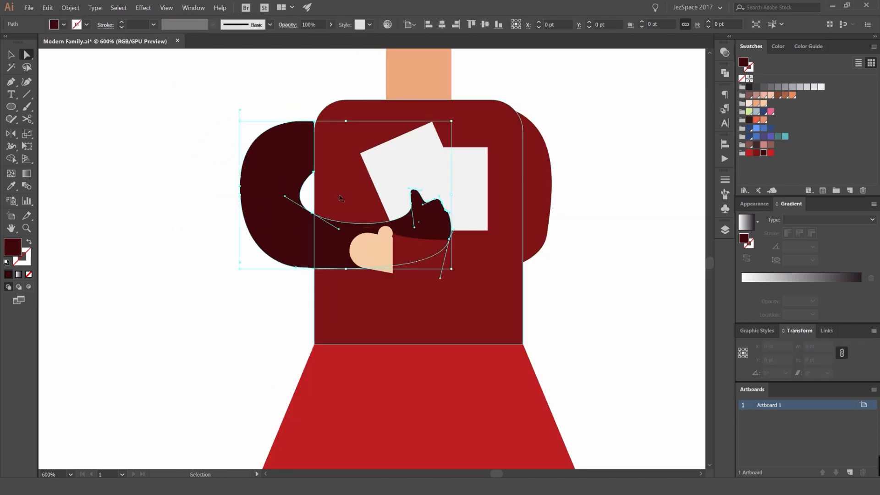
key(ctrl+z)
key(ctrl+z)
key(ctrl+z)
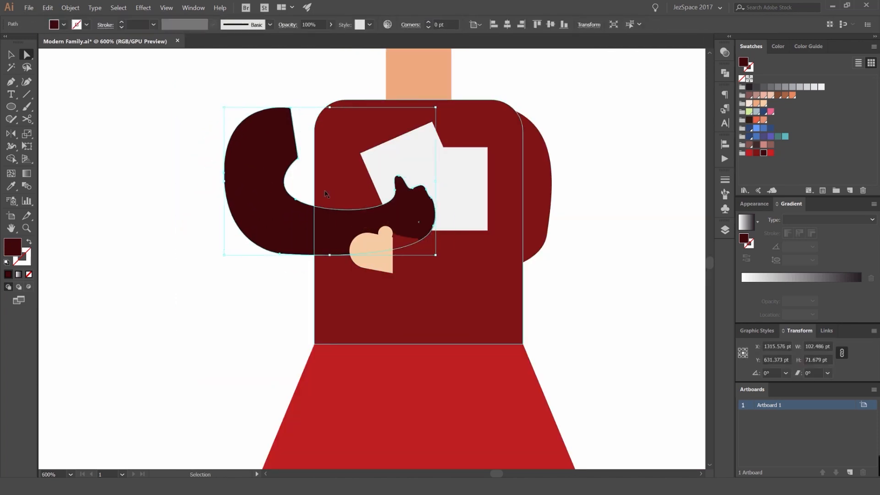
key(ctrl+z)
click(269, 134)
key(v)
- Recolour the paper-holding arm by sampling the torso's dark red with the Eyedropper
scroll(269, 134, down, 2)
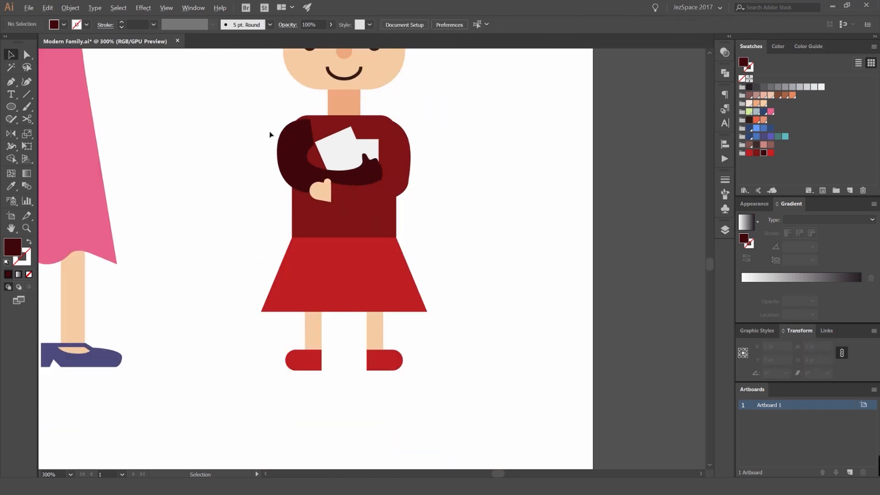
scroll(269, 133, down, 2)
scroll(269, 134, up, 5)
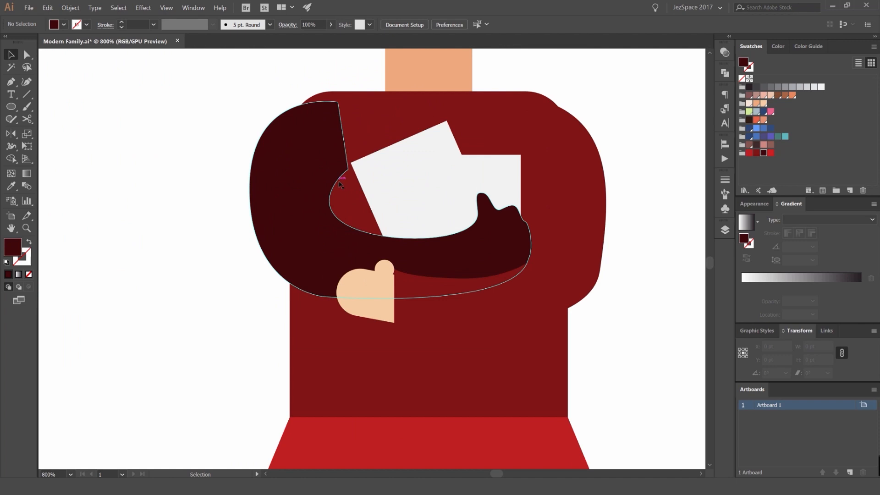
click(321, 147)
key(i)
click(365, 127)
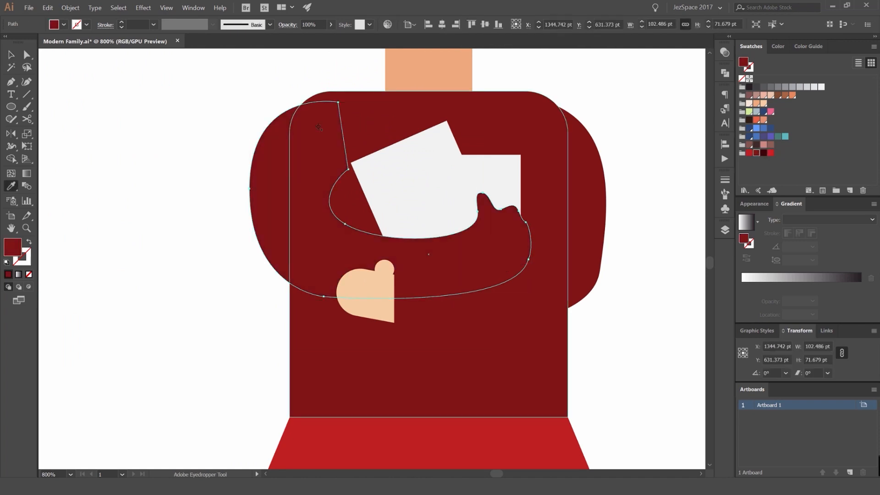
key(v)
click(236, 115)
- Try to raise the corner anchor point at the shoulder end of the paper-holding arm
key(a)
click(320, 115)
drag(337, 98, 338, 91)
key(ctrl+z)
click(271, 87)
- Isolate the paper-holding arm and draw a rectangle about 34.75 × 37.88 pt over its old hand end
scroll(269, 106, down, 3)
scroll(325, 142, up, 2)
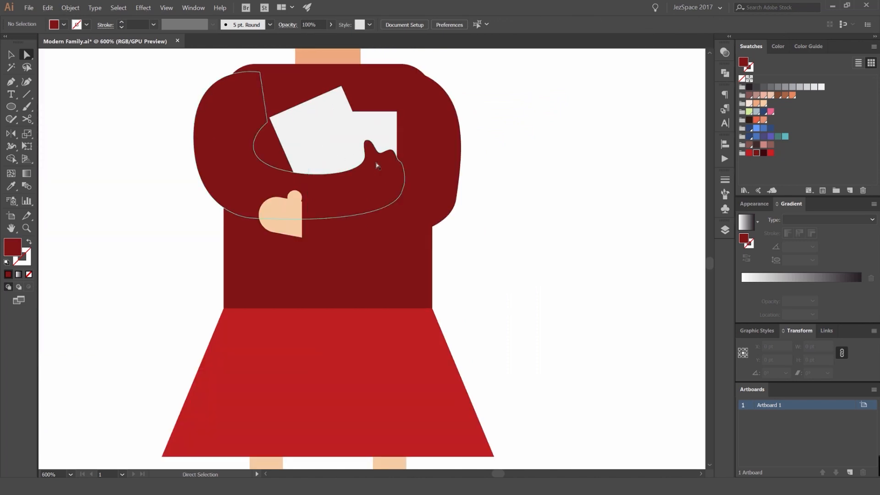
key(v)
double_click(376, 163)
scroll(373, 164, up, 1)
key(m)
drag(343, 126, 437, 229)
key(ctrl+z)
drag(343, 126, 438, 230)
- Try to remove the old hand and the rectangle from the arm with the Shape Builder
key(ctrl+a)
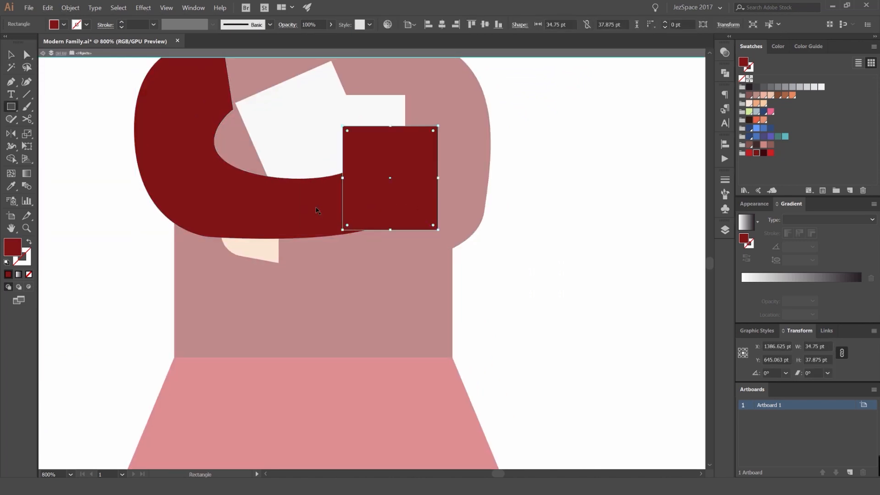
key(shift+m)
alt+drag(380, 187, 439, 153)
key(v)
click(548, 157)
key(ctrl+z)
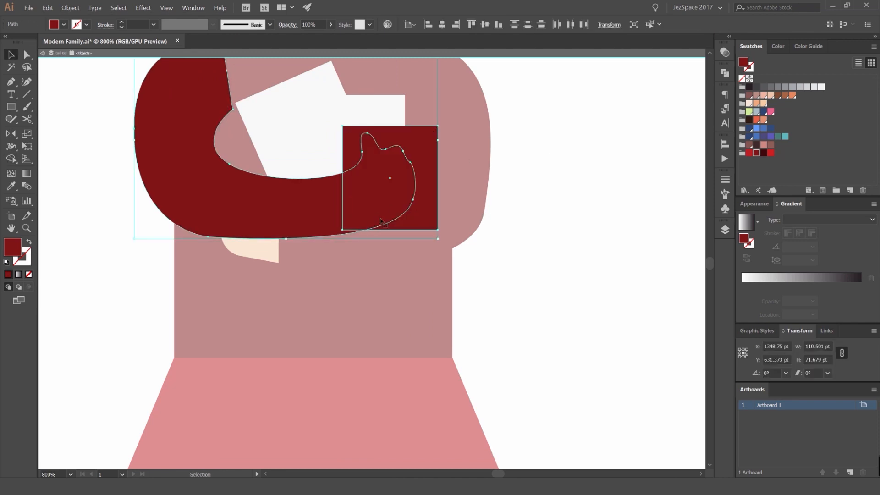
- Lengthen the covering rectangle downward to 43 pt high and erase it with the old hand using the Shape Builder
click(482, 214)
click(372, 222)
drag(390, 230, 390, 244)
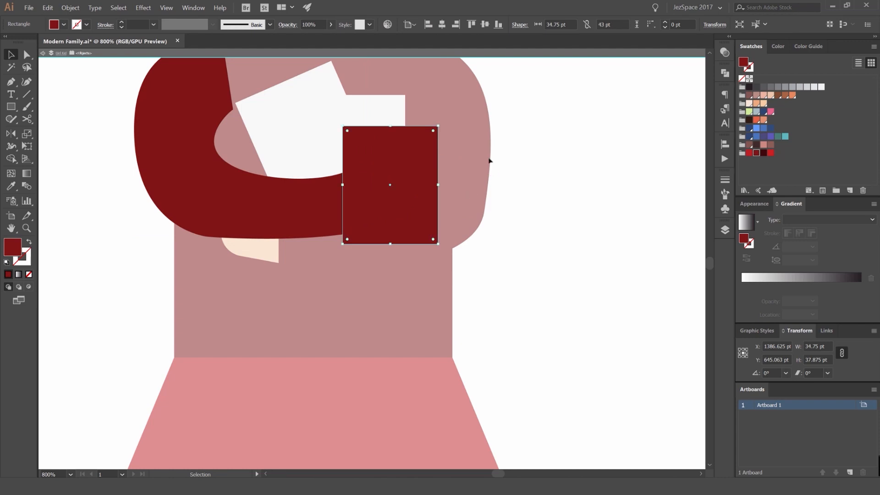
key(ctrl+a)
key(shift+m)
alt+drag(390, 204, 459, 179)
key(v)
click(483, 159)
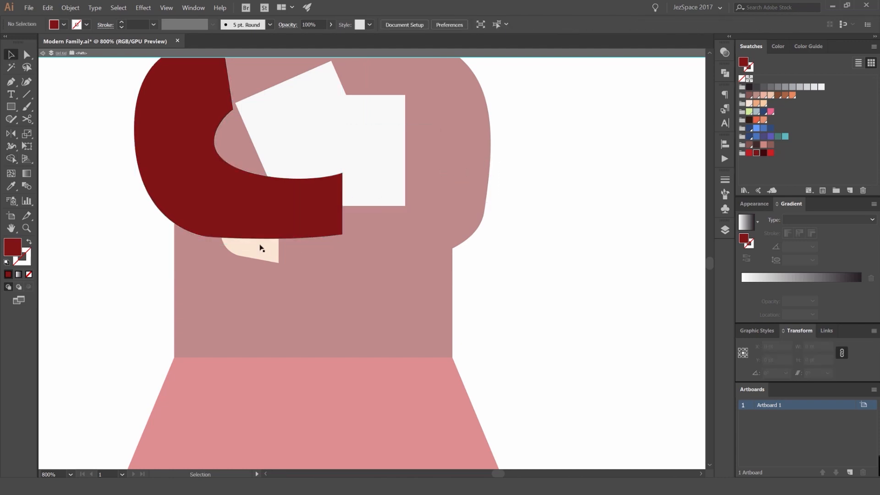
- Paste a copy of the skin-coloured hand at the arm's cut end and rotate it to point away from the sleeve
double_click(259, 248)
double_click(319, 198)
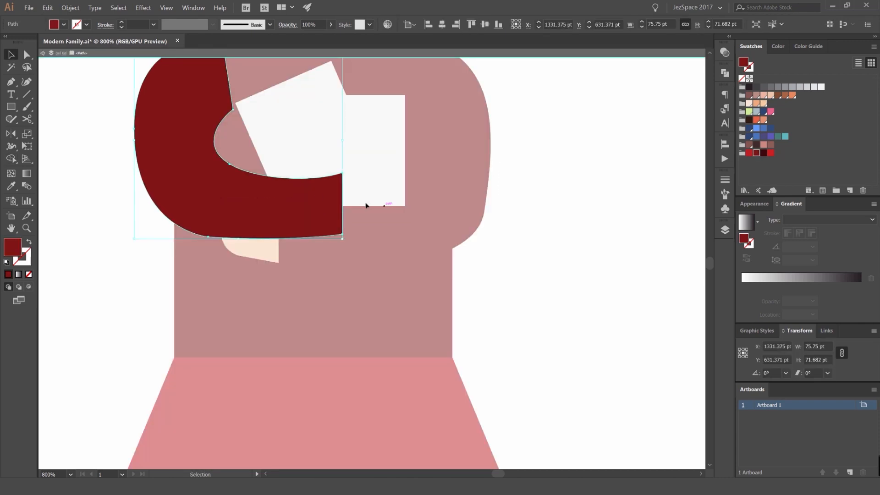
drag(379, 197, 438, 216)
scroll(417, 212, up, 1)
key(ctrl+v)
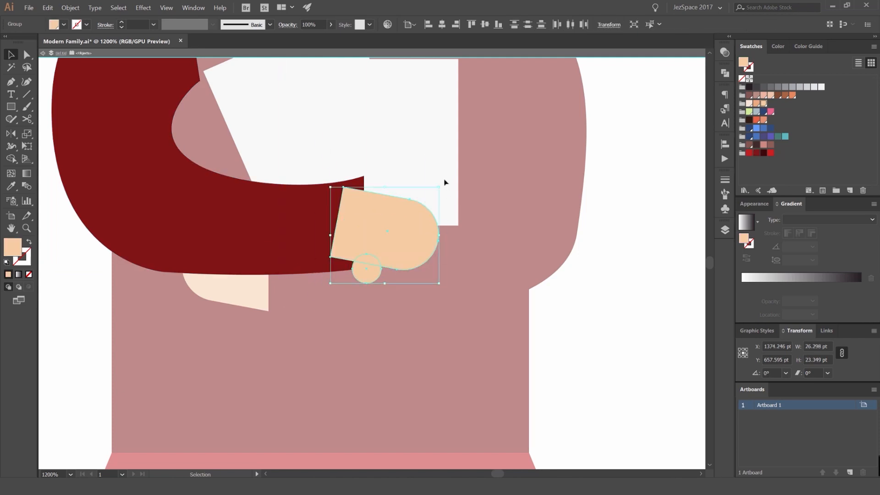
drag(445, 182, 413, 198)
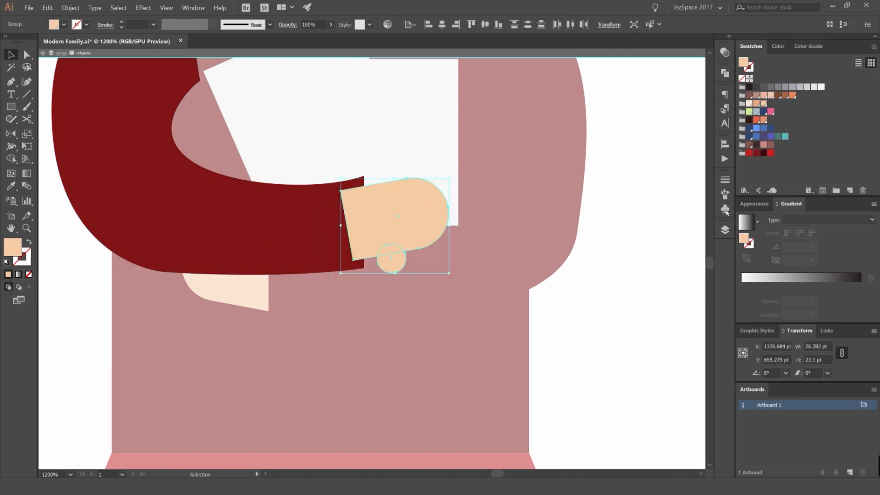
- Flip the pasted hand vertically so its thumb sits on the upper side
click(874, 331)
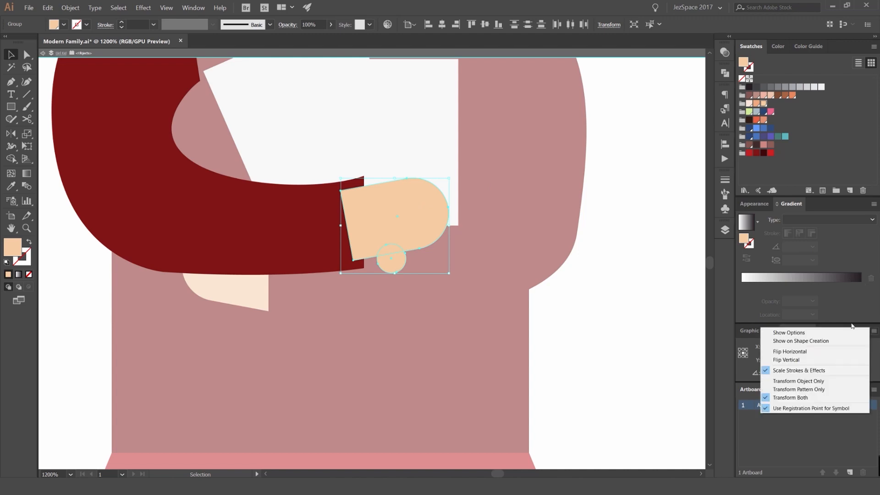
click(820, 354)
key(ctrl+z)
click(873, 331)
click(806, 360)
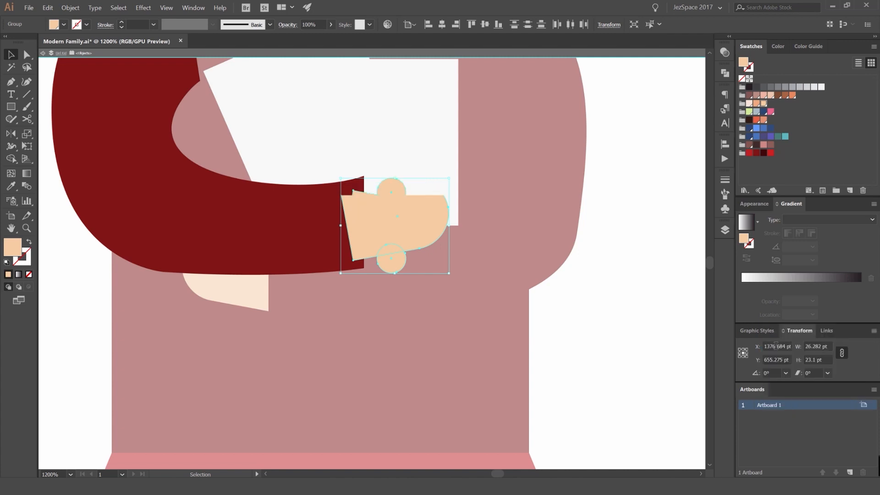
click(475, 214)
click(433, 219)
- Align the hand's angle and position with the sleeve end, send it behind the sleeve and leave isolation
drag(457, 186, 457, 163)
scroll(385, 197, up, 2)
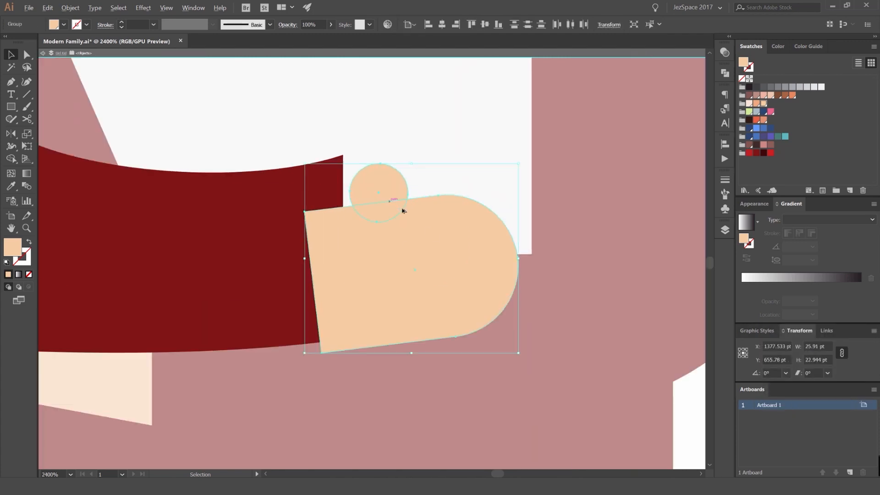
drag(448, 236, 463, 206)
key(ctrl+[)
click(553, 175)
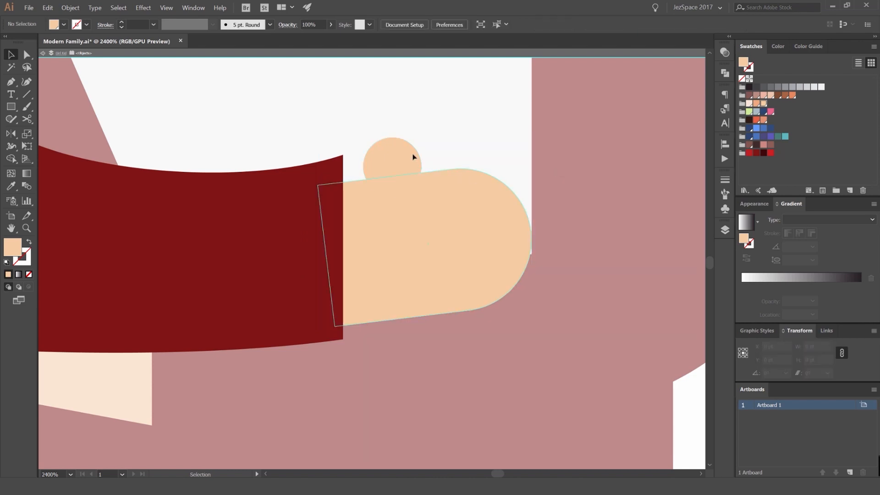
click(193, 7)
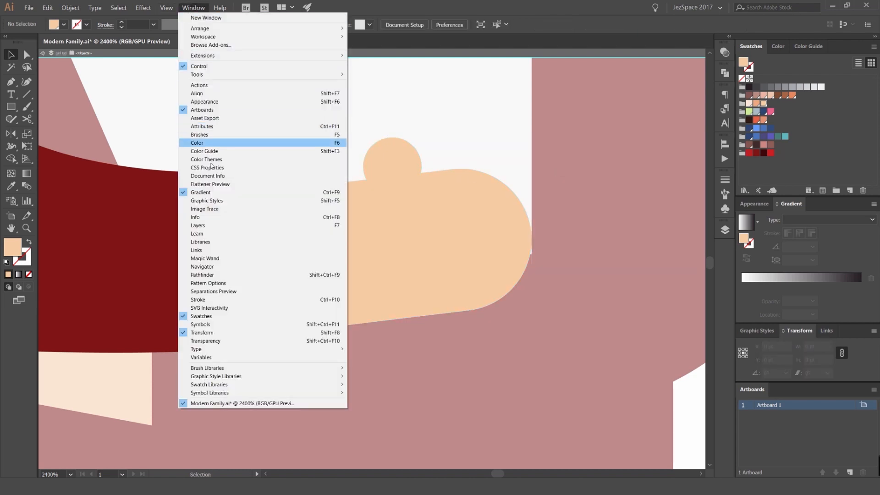
click(384, 334)
key(Escape)
- Examine the folded arms and new hands up close and against the whole figure
scroll(564, 263, down, 4)
key(space)
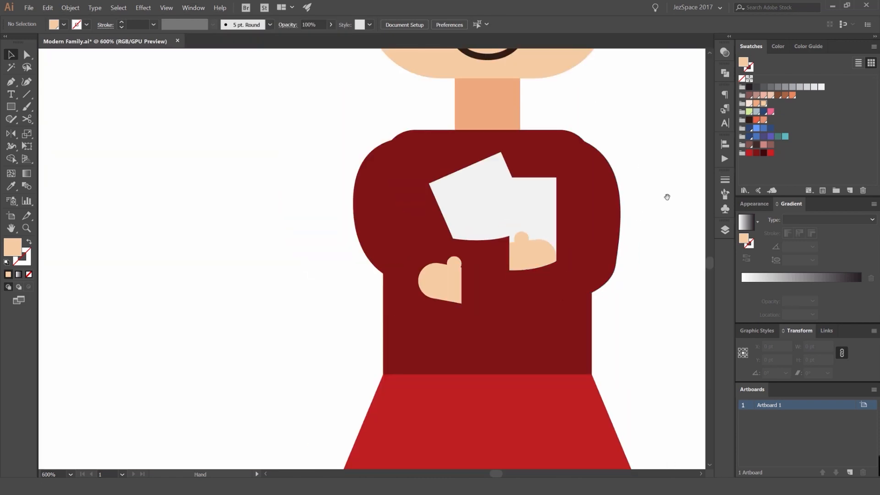
drag(667, 197, 543, 207)
scroll(436, 277, up, 2)
click(434, 278)
scroll(441, 316, down, 3)
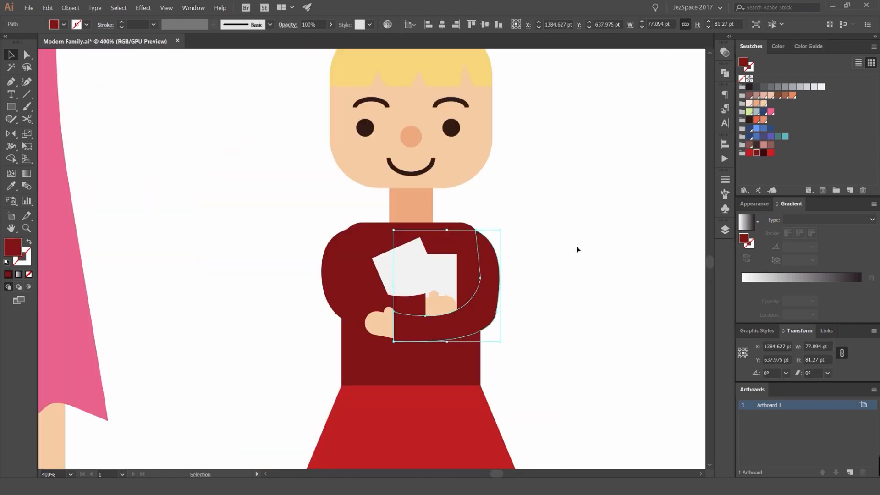
click(577, 249)
scroll(575, 249, down, 3)
scroll(571, 249, down, 3)
scroll(569, 251, up, 5)
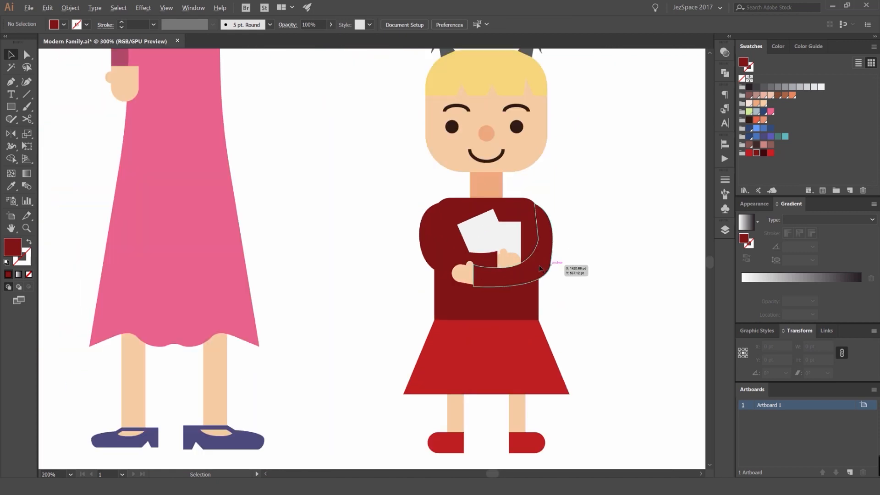
scroll(550, 253, up, 3)
- Select the lower folded arm's sleeve and display the RGB sliders for its fill colour
click(550, 252)
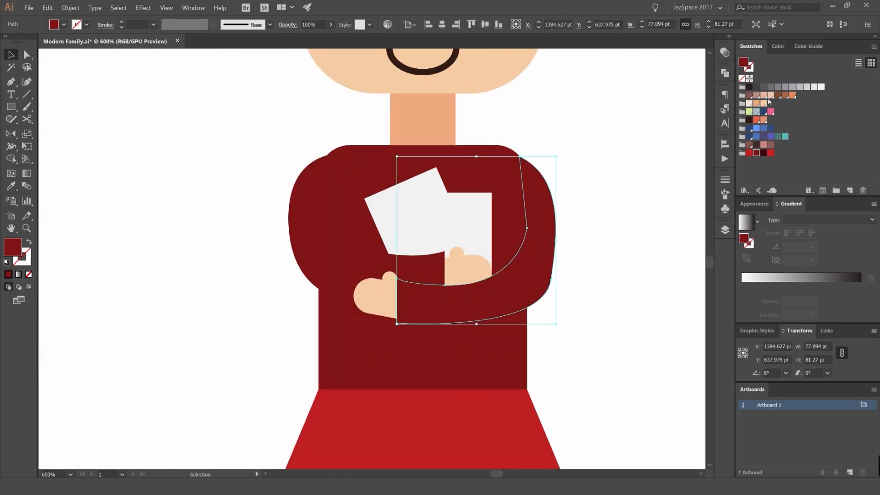
click(780, 46)
click(811, 46)
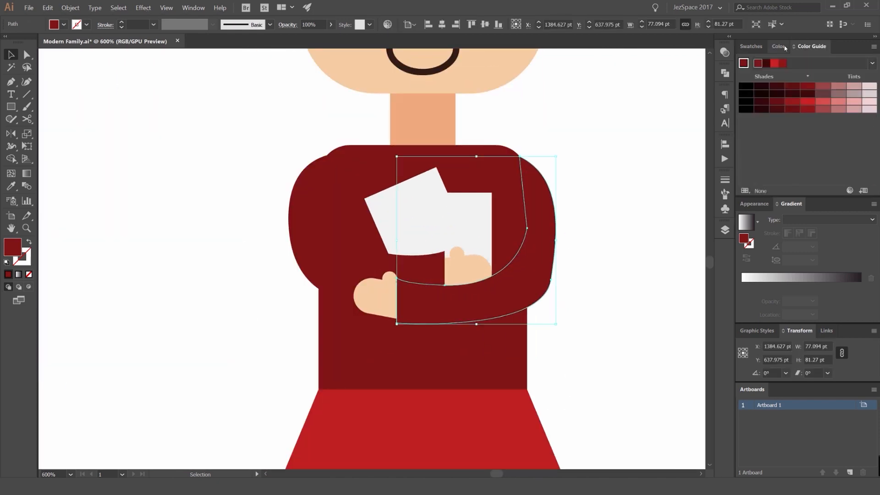
click(780, 46)
click(874, 47)
click(831, 67)
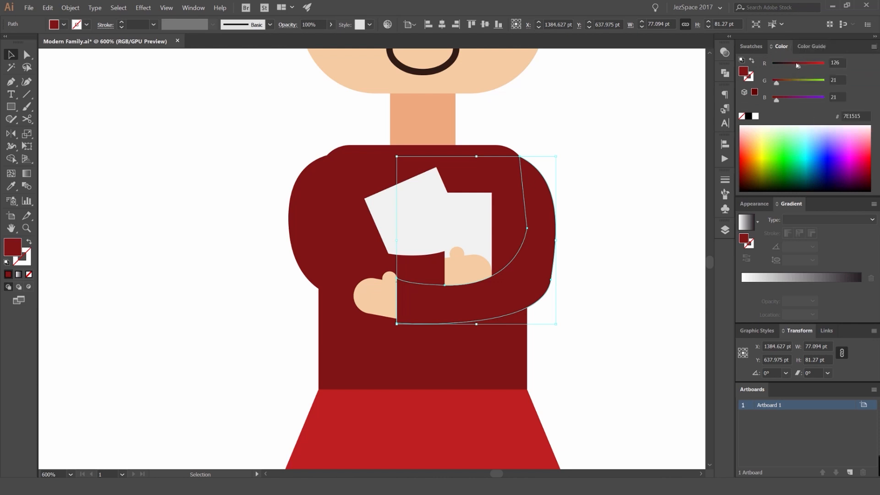
click(752, 47)
click(779, 46)
click(752, 46)
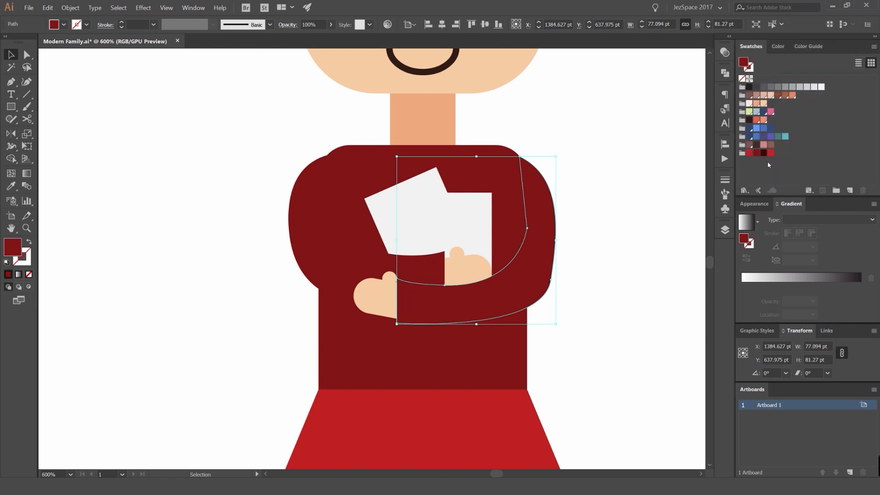
- Lighten the lower arm's sleeve by setting its red value to 150 (hex 961515) and compare it with the full figure
click(781, 47)
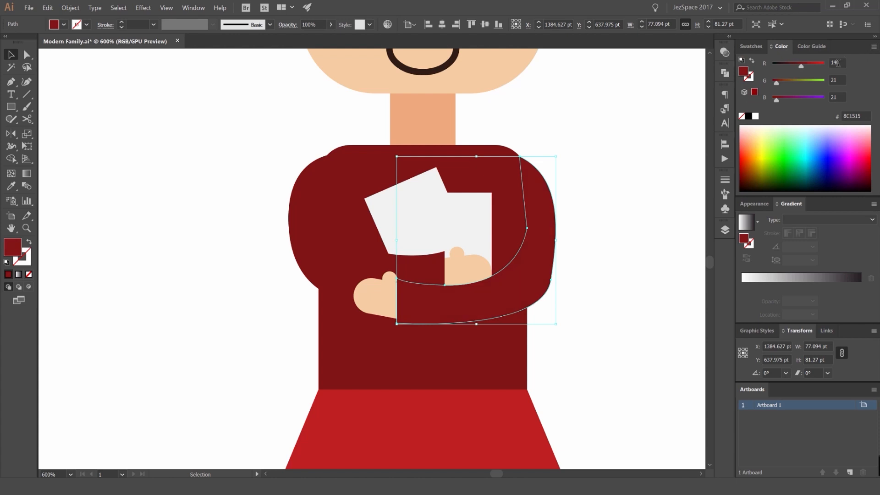
click(639, 111)
scroll(639, 112, down, 2)
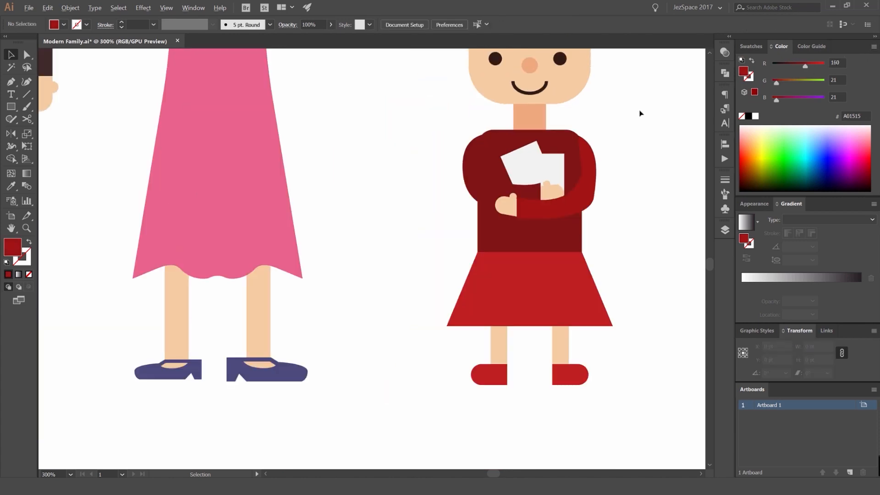
drag(643, 104, 554, 128)
scroll(554, 127, down, 2)
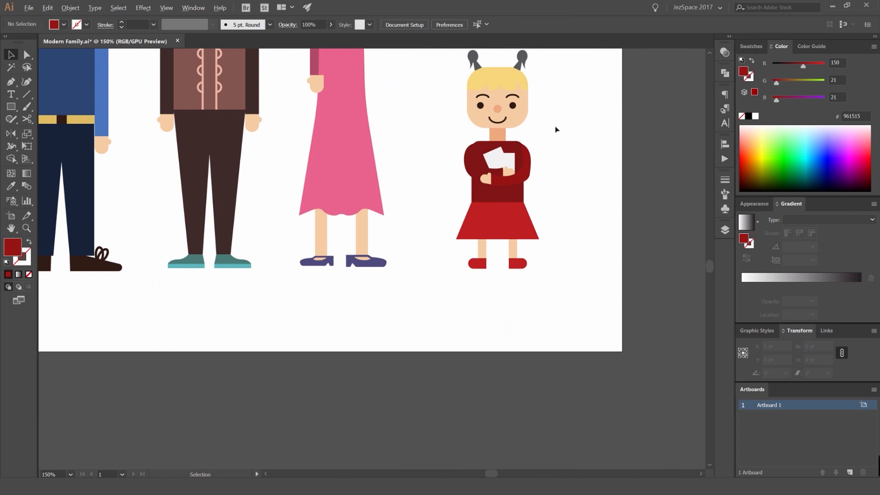
scroll(536, 148, up, 4)
click(504, 171)
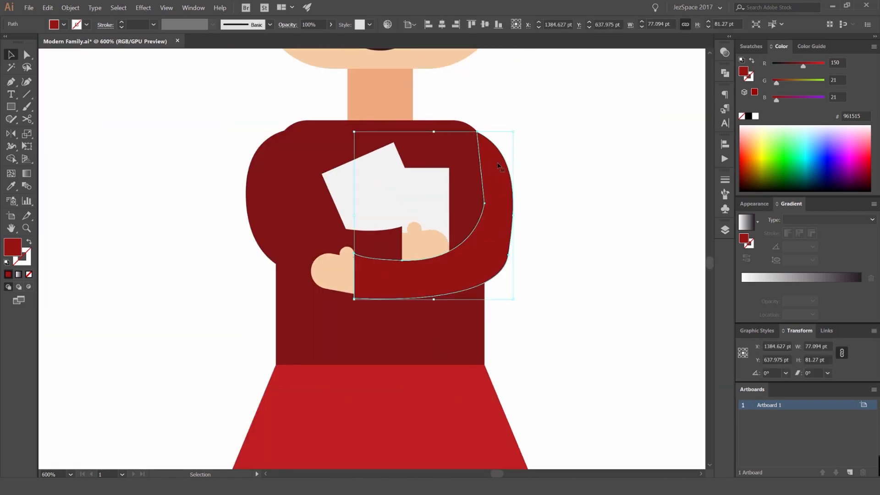
- Merge the sliver where the lighter sleeve overlaps the torso's rounded shoulder into the torso using the Shape Builder
click(468, 161)
click(489, 159)
scroll(486, 151, up, 2)
click(466, 140)
key(a)
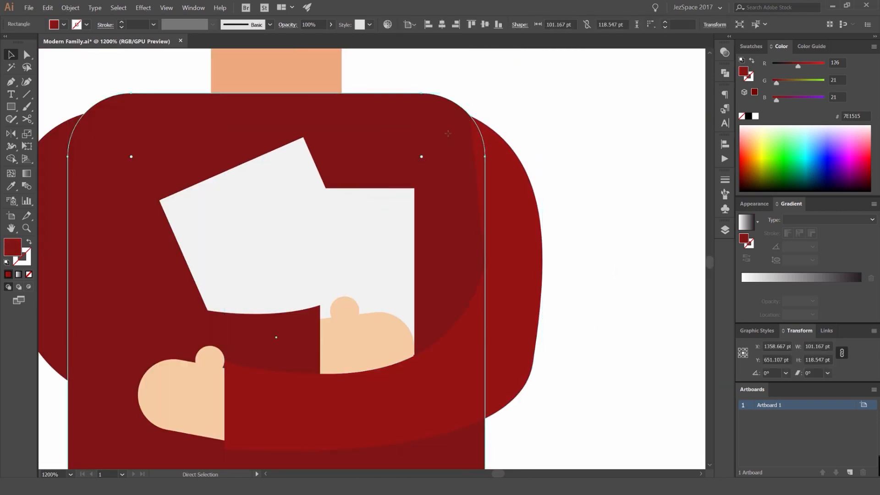
key(ctrl+shift+])
shift+click(501, 153)
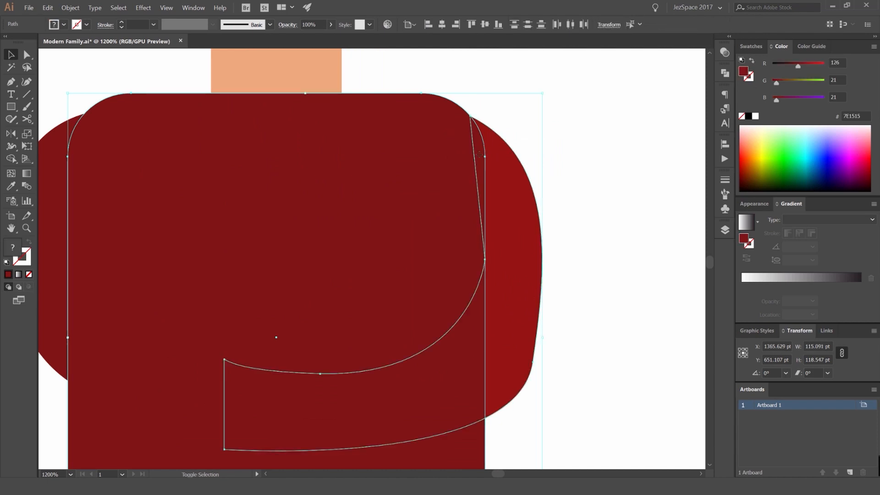
key(shift+m)
drag(477, 151, 463, 145)
key(v)
- Move the lighter sleeve aside to check its new inner edge, undo the move and review the whole figure
click(528, 142)
drag(490, 179, 536, 179)
key(ctrl+z)
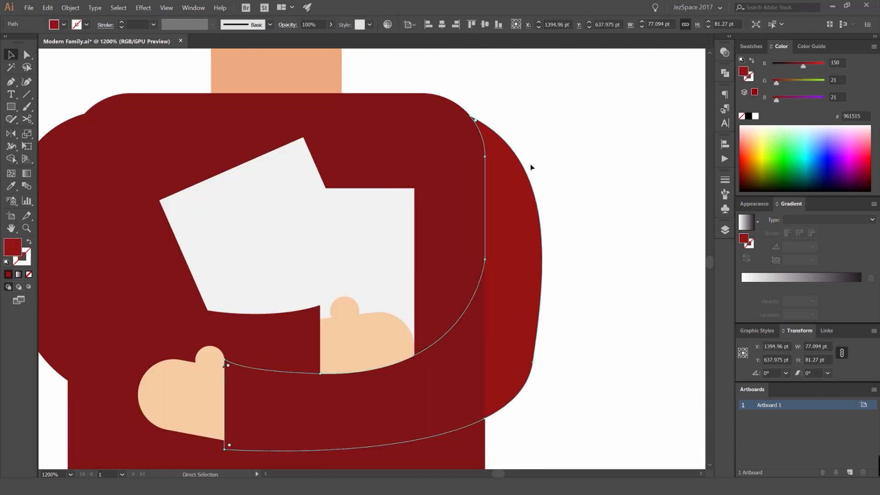
key(ctrl+shift+z)
scroll(489, 163, up, 3)
key(ctrl+z)
click(583, 138)
scroll(583, 137, down, 9)
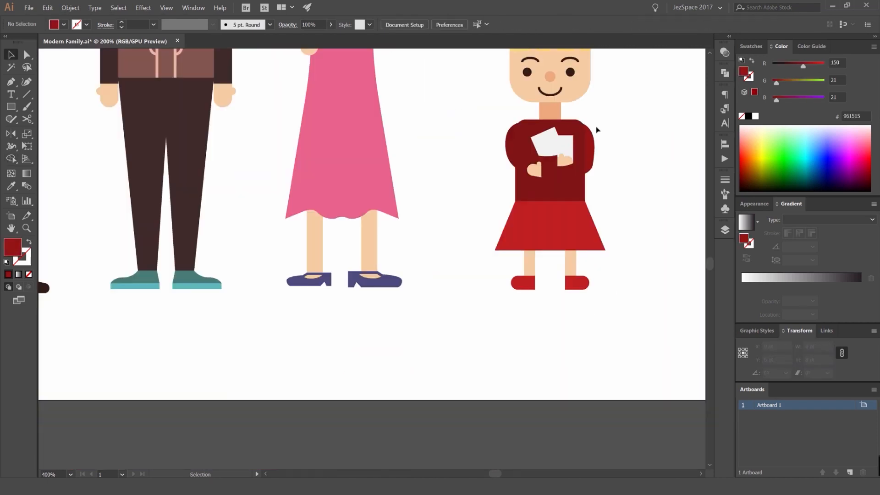
- Bring the lighter folded sleeve to the front so its whole forearm lies over the torso
scroll(607, 136, up, 3)
click(568, 163)
scroll(584, 155, up, 2)
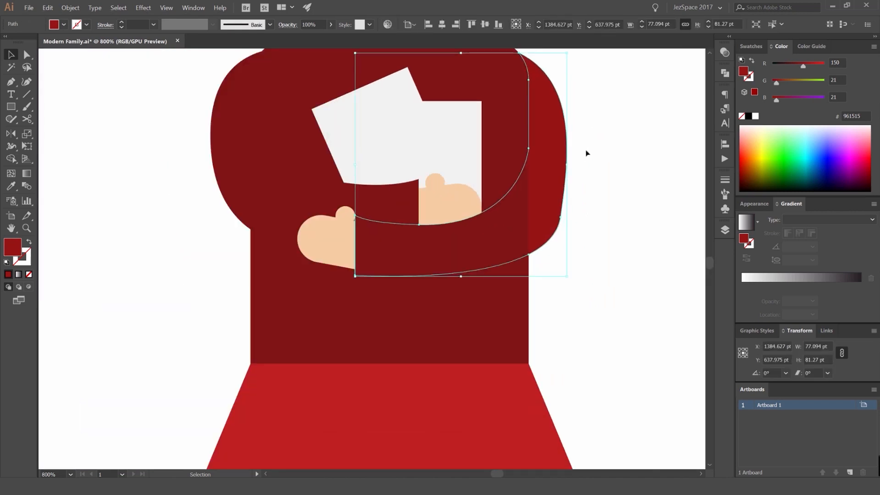
click(602, 145)
click(556, 155)
key(ctrl+shift+])
- Try shifting the brought-forward sleeve sideways, undo the shift and compare the arms at different magnifications
click(610, 105)
drag(552, 118, 578, 119)
key(ctrl+z)
click(609, 119)
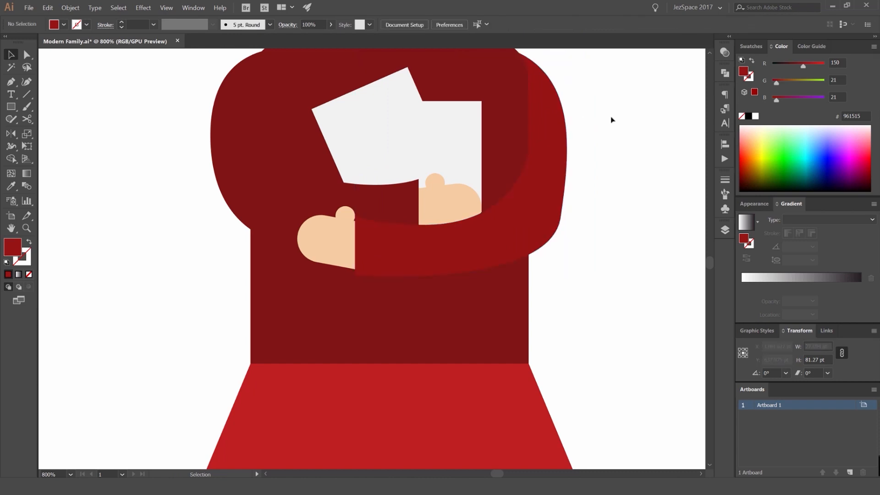
scroll(609, 119, down, 3)
scroll(584, 102, up, 3)
scroll(603, 112, down, 3)
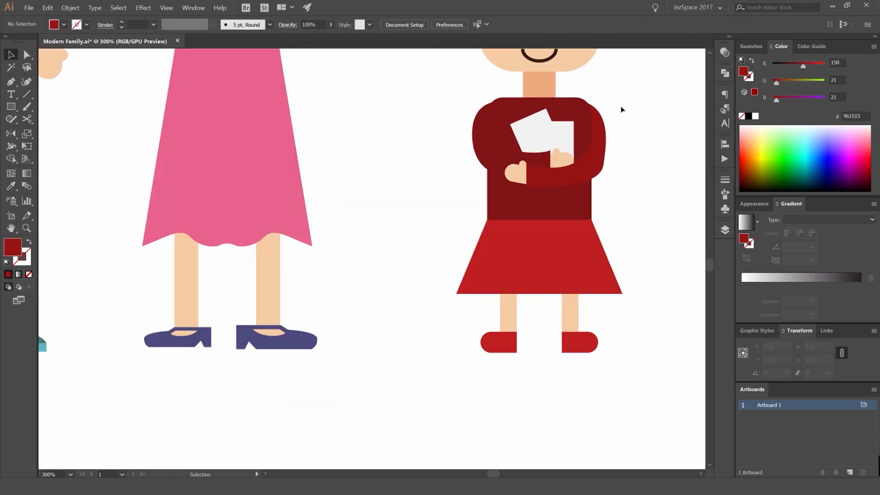
- Select the two papers held in the girl's arms and nudge them down 1 pt
drag(620, 107, 569, 151)
scroll(499, 172, up, 2)
click(486, 174)
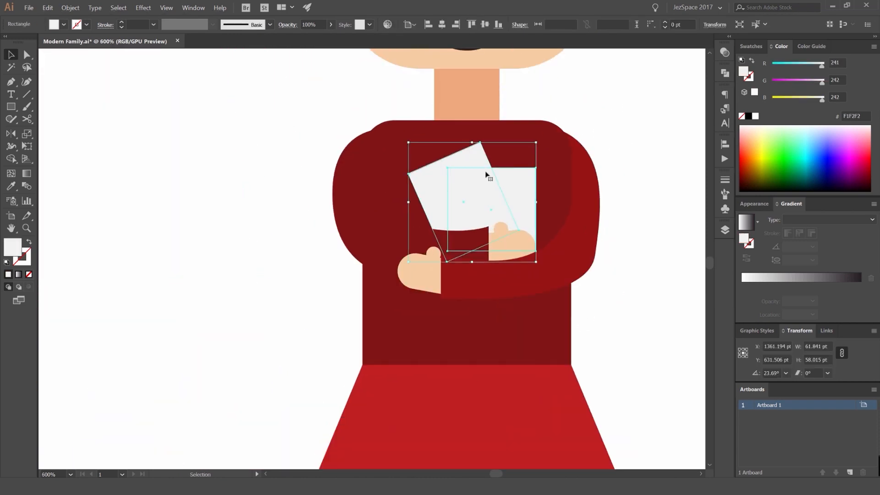
key(Down)
- Try the pale green swatch on both papers, followed by the yellow sampled from the girl's hair
click(751, 46)
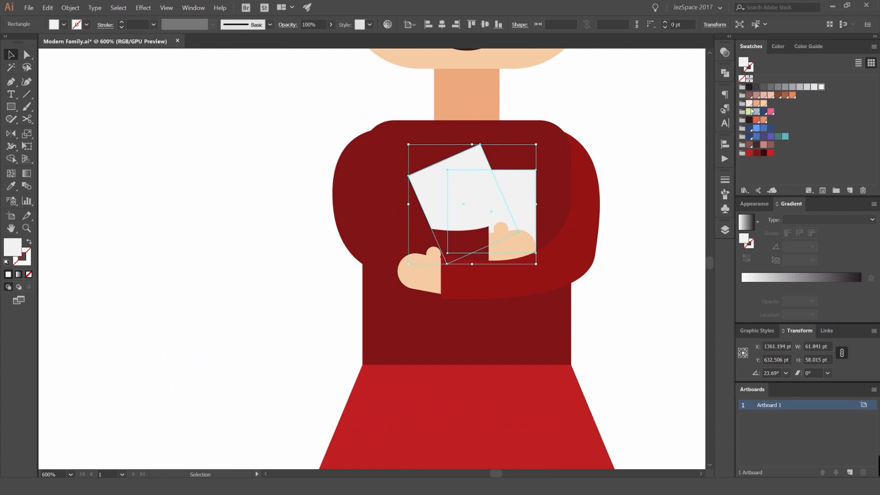
click(749, 111)
scroll(637, 115, down, 5)
scroll(641, 106, up, 2)
key(i)
click(558, 128)
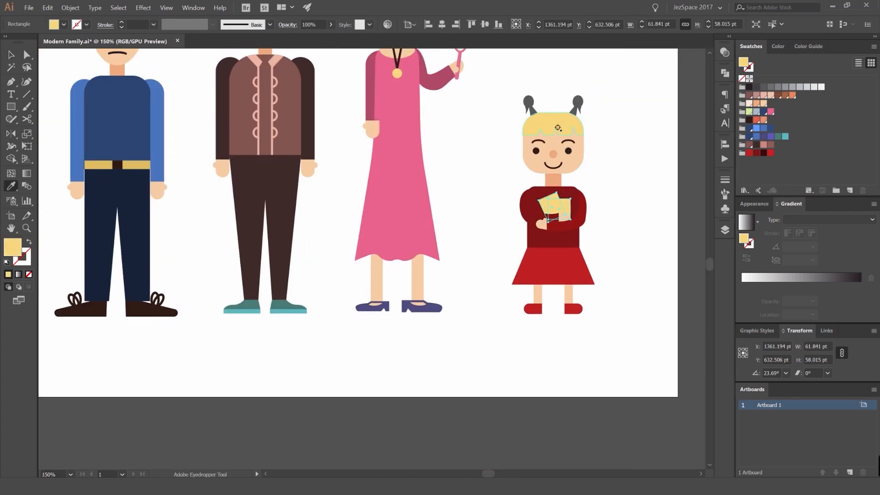
key(v)
click(620, 142)
scroll(618, 197, down, 4)
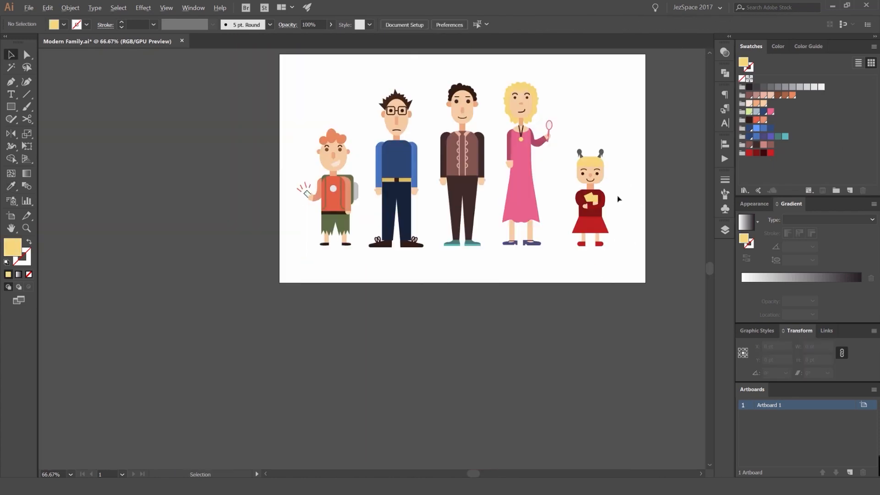
- Try the bright blue swatch as the fill of both papers
scroll(619, 197, up, 6)
click(449, 235)
click(756, 129)
click(756, 130)
click(635, 160)
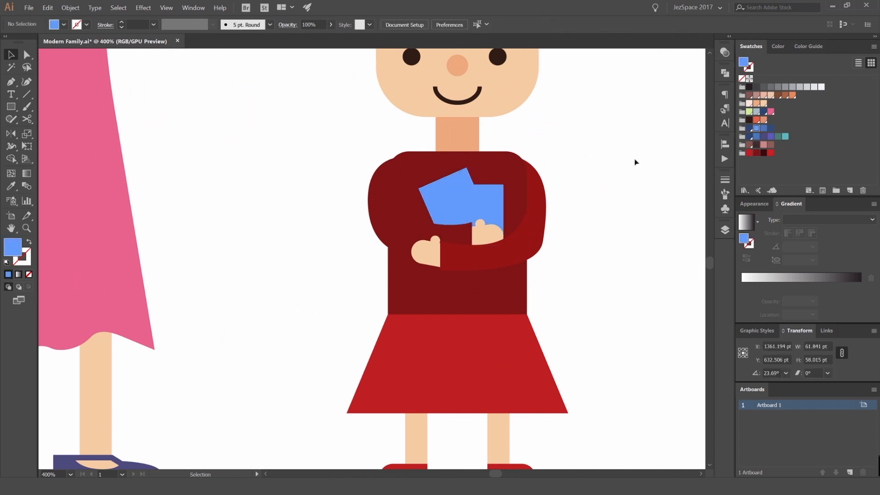
- Fill both papers with the light grey-blue swatch and compare them with the rest of the figure
click(483, 195)
shift+click(447, 197)
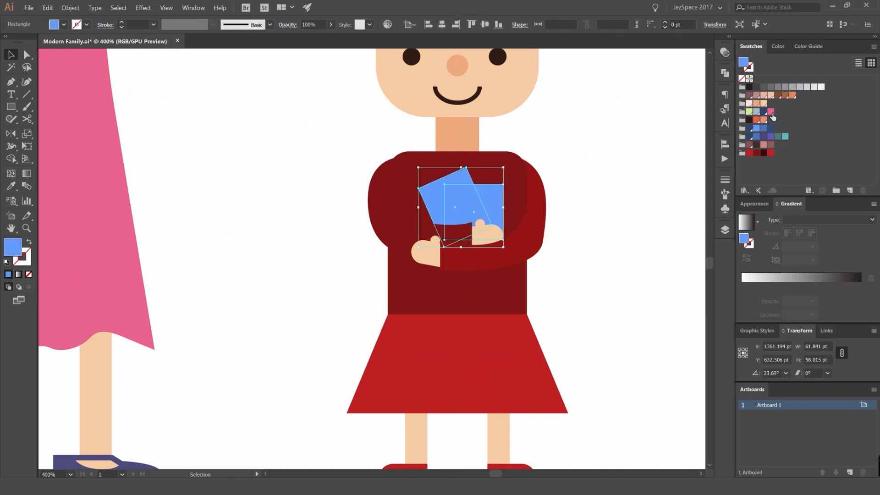
click(756, 111)
click(618, 141)
scroll(618, 142, down, 4)
scroll(618, 143, up, 3)
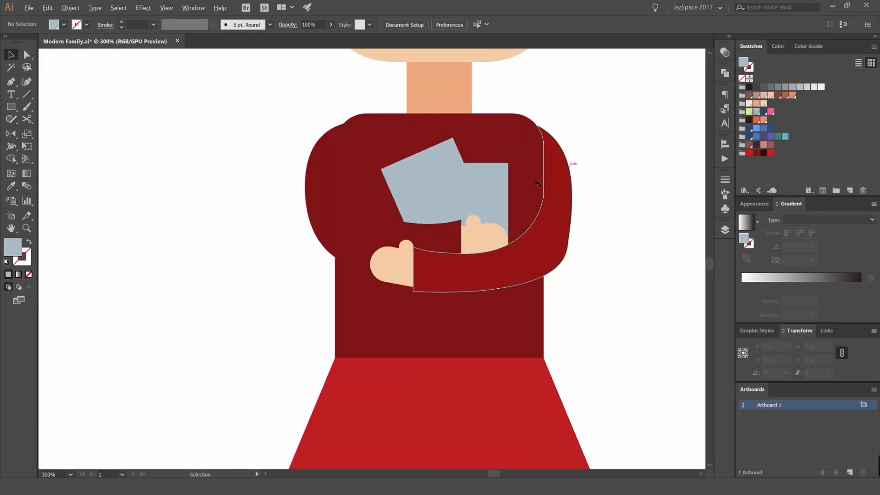
- Nudge both papers to a position 2 pt further left and 5 pt lower, and check the figure
click(483, 182)
shift+click(455, 183)
key(Left)
key(Left)
key(Left)
key(Left)
key(Left)
key(Down)
key(Down)
key(Down)
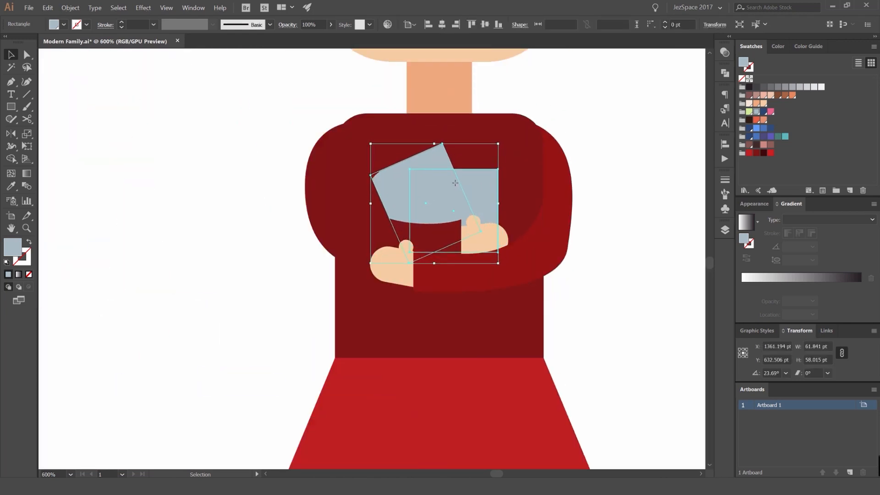
key(Down)
key(Right)
key(Right)
key(Right)
key(Down)
click(579, 151)
scroll(579, 151, down, 3)
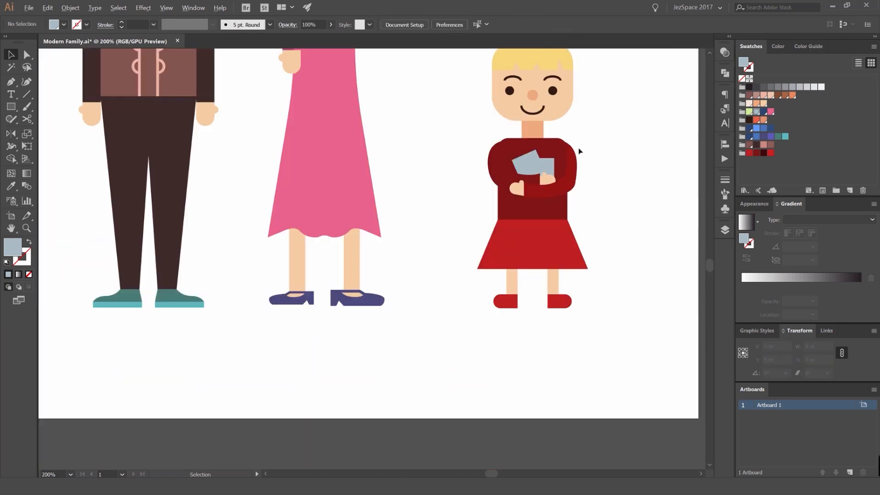
scroll(522, 168, down, 2)
scroll(474, 159, up, 4)
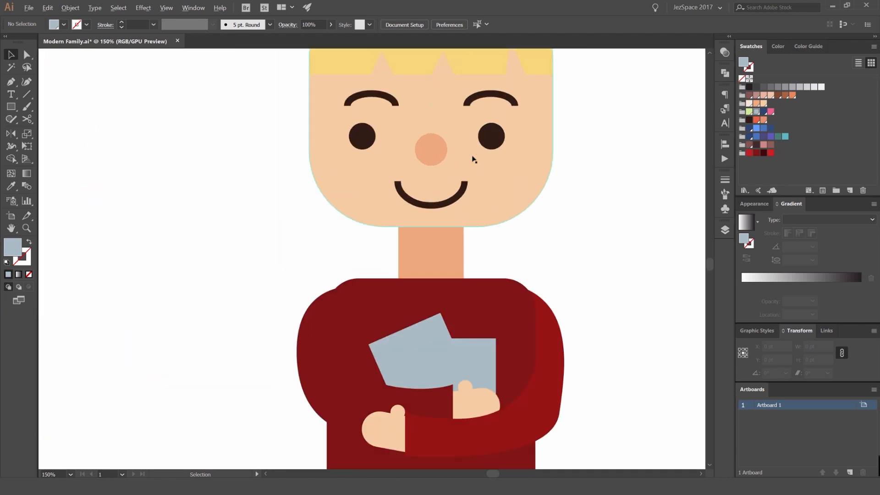
scroll(484, 151, down, 5)
- Recolour the pointed hair wisps under both pigtail buns with the yellow sampled from the girl's hair
scroll(541, 142, up, 3)
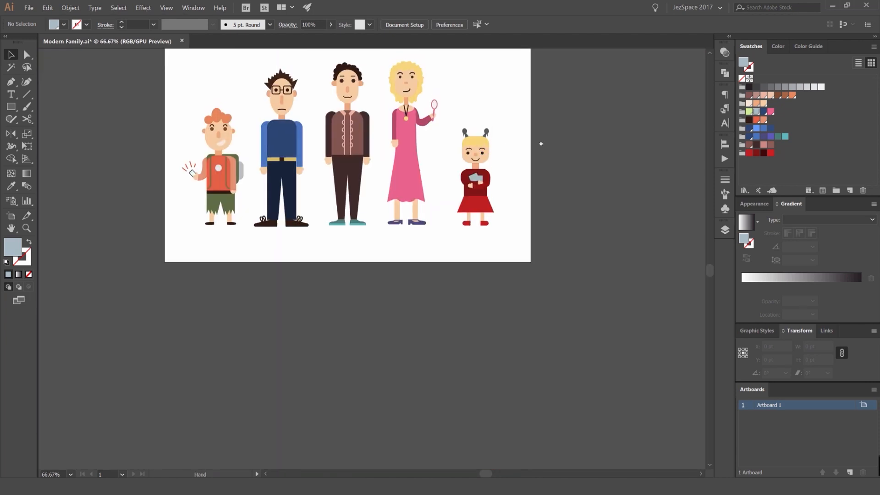
scroll(511, 140, up, 2)
click(509, 151)
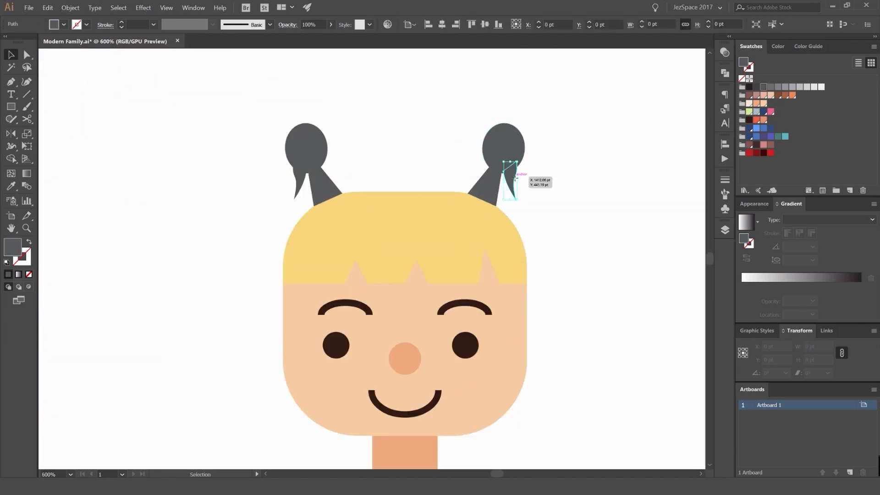
key(i)
click(463, 222)
ctrl+click(299, 183)
click(355, 206)
key(v)
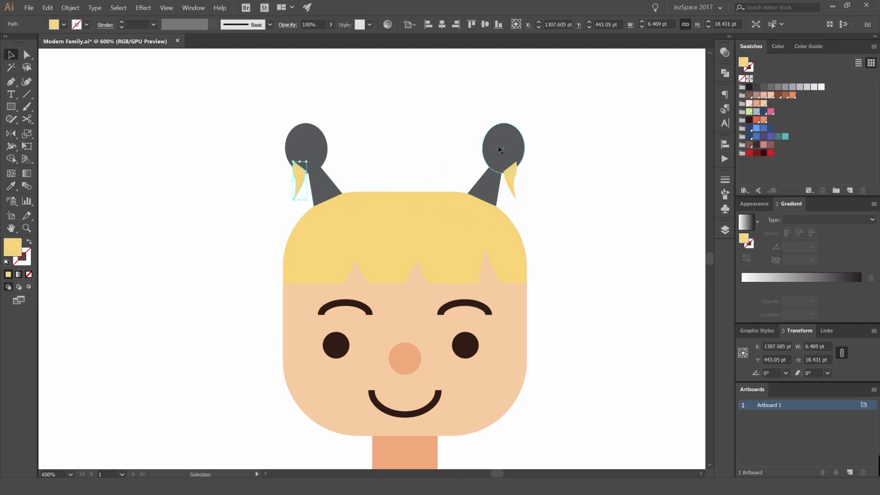
- Recolour both round pigtail buns with the yellow sampled from the fringe
click(501, 148)
shift+click(321, 152)
key(i)
click(414, 221)
key(v)
- Recolour the two pigtail stems joining the buns to the head with the same sampled hair yellow
click(484, 187)
shift+click(330, 193)
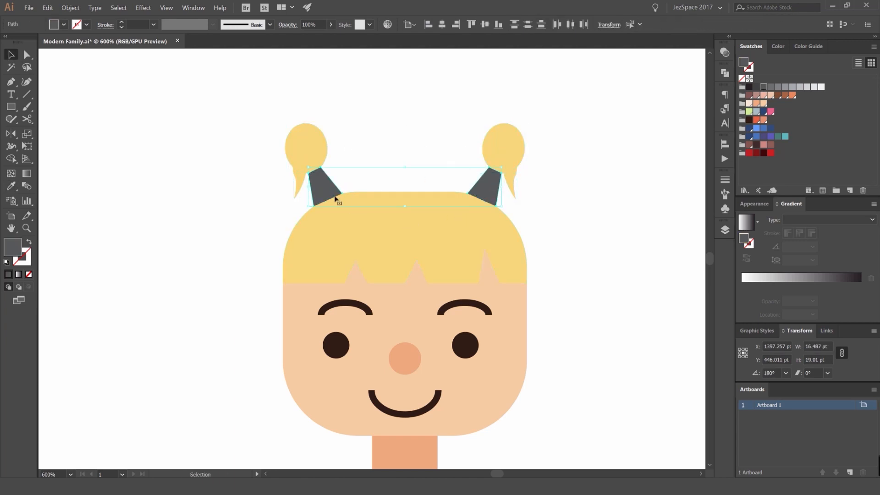
key(i)
click(447, 219)
key(v)
scroll(554, 184, down, 3)
scroll(433, 188, up, 5)
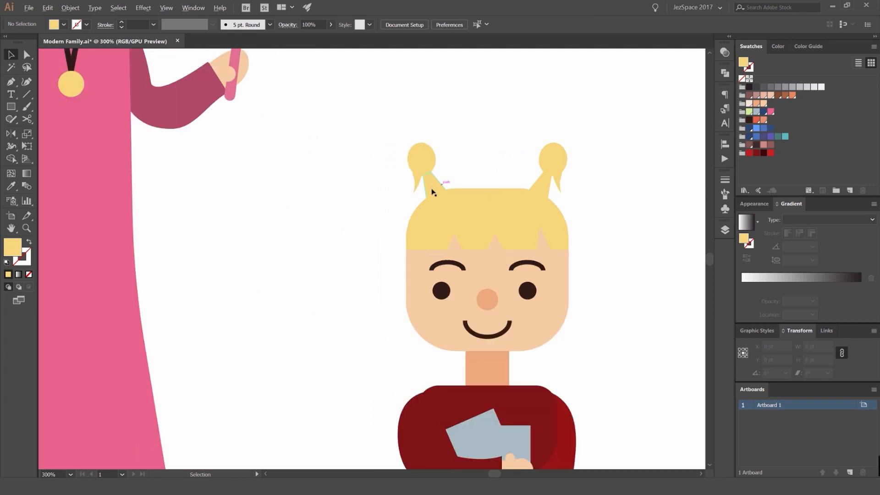
- Isolate the left pigtail stem and draw a closed slanted band across its upper end with the Pen tool
double_click(418, 177)
scroll(402, 145, up, 3)
click(438, 144)
key(p)
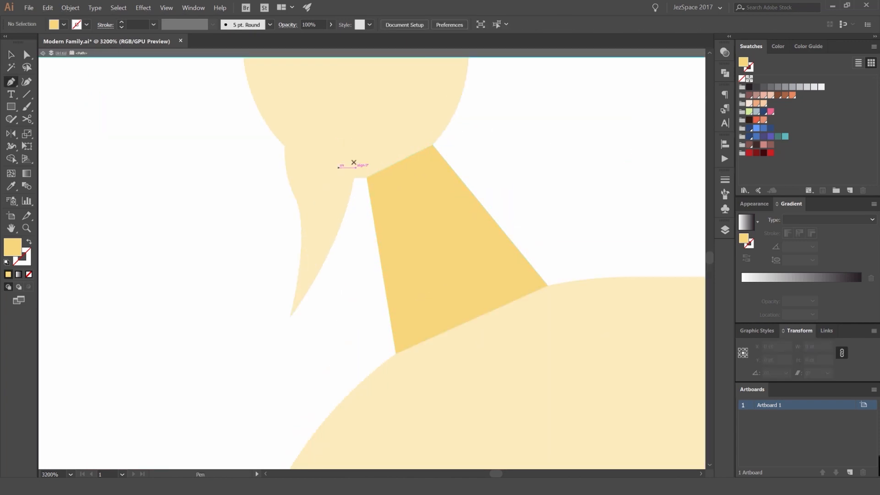
click(339, 168)
click(487, 167)
click(339, 237)
click(338, 167)
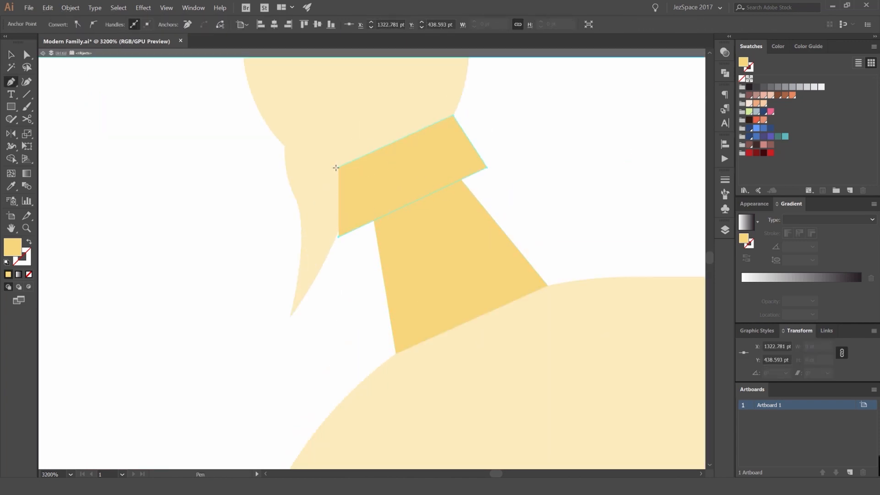
- Trim the band to the stem's outline by removing its overhanging parts with the Shape Builder
key(v)
shift+click(461, 203)
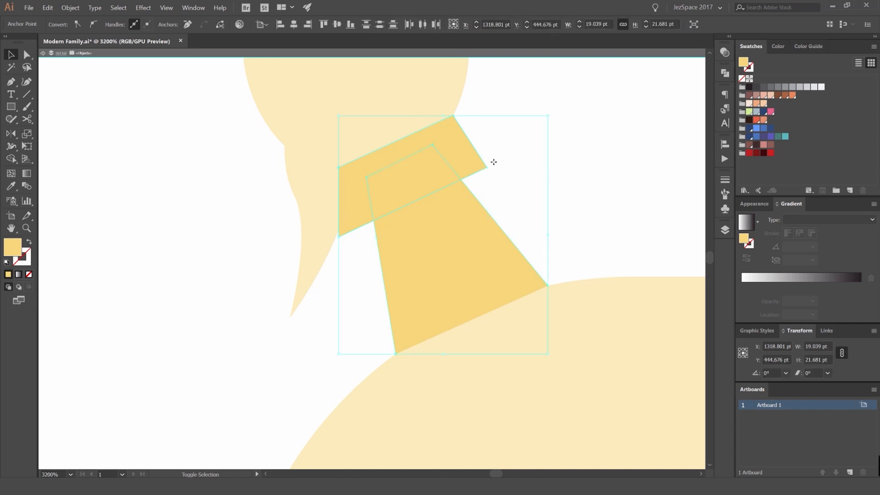
key(shift+m)
alt+click(476, 163)
key(v)
click(531, 147)
- Fill the trimmed hair band with the bright red swatch, trying pink before returning to red, and leave isolation
click(452, 171)
click(770, 153)
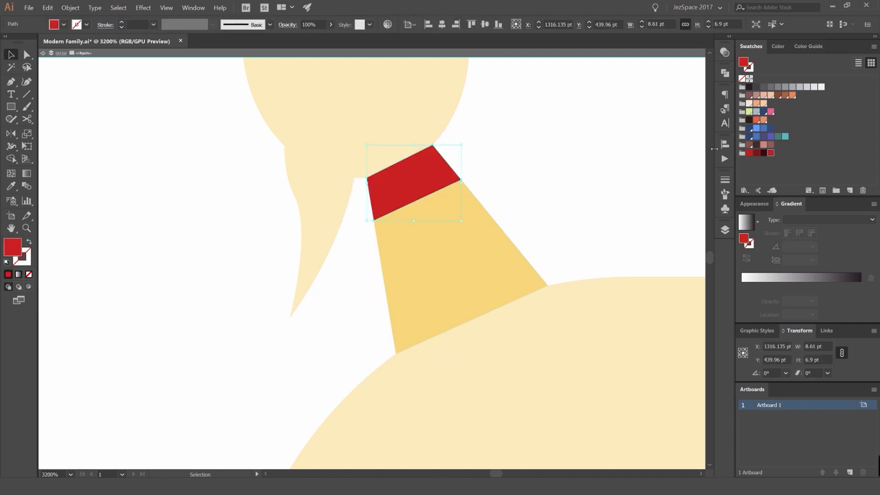
click(750, 146)
key(ctrl+minus)
key(ctrl+minus)
key(ctrl+minus)
key(ctrl+minus)
key(ctrl+minus)
key(ctrl+minus)
key(ctrl+minus)
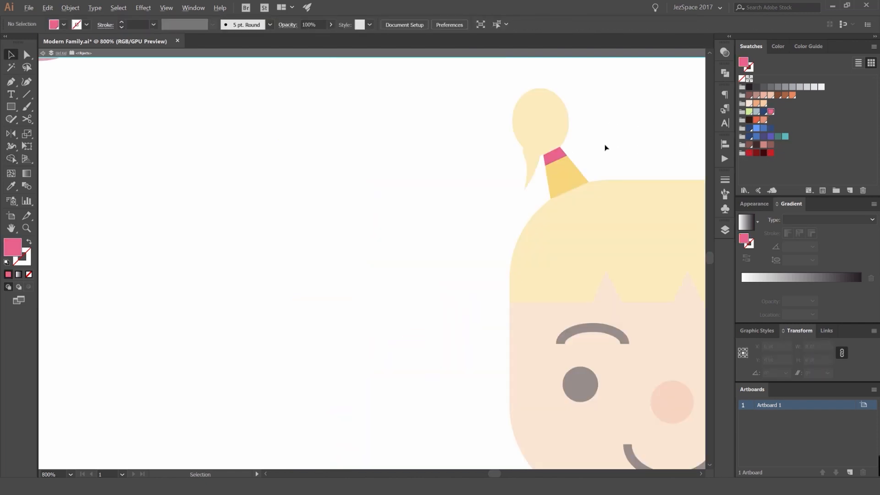
scroll(605, 144, up, 3)
double_click(578, 155)
drag(537, 156, 425, 168)
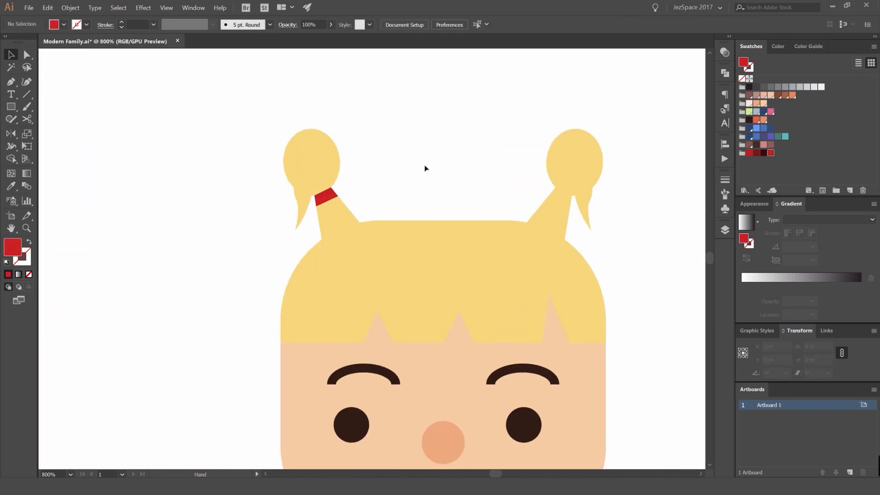
- Reflect a copy of the red hair band across the vertical axis through the nose's centre onto the right pigtail
click(329, 197)
key(o)
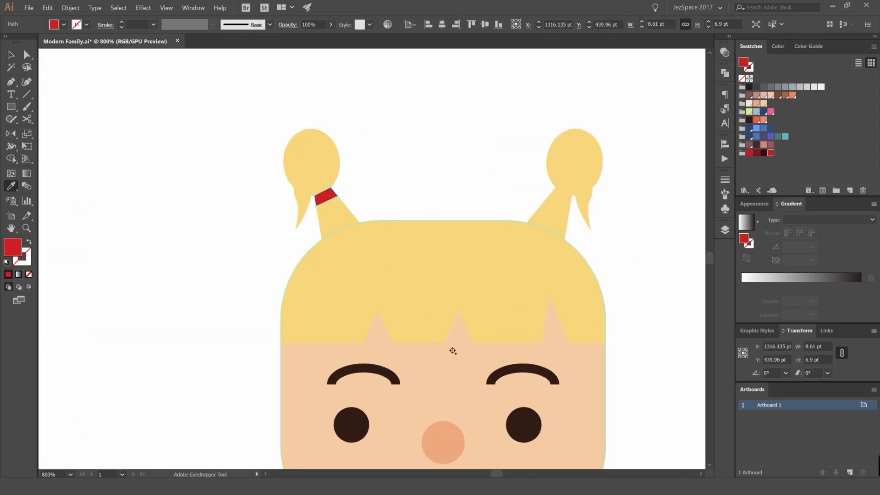
alt+click(445, 443)
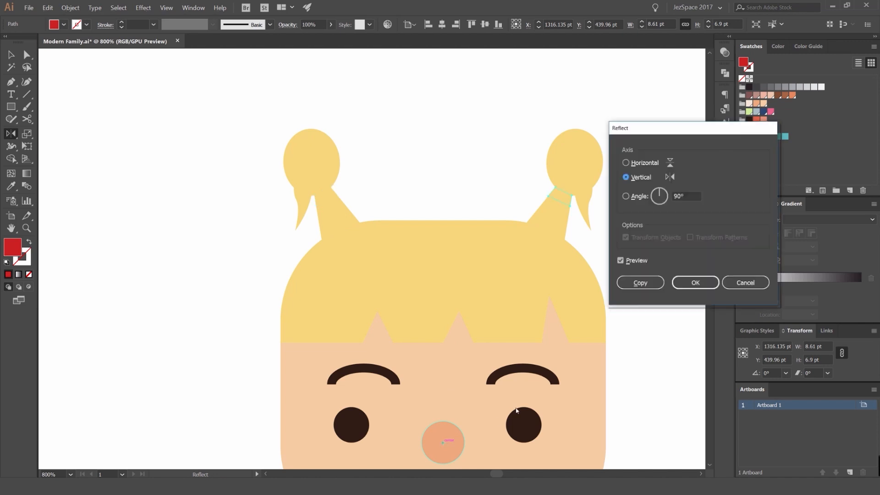
click(640, 281)
key(v)
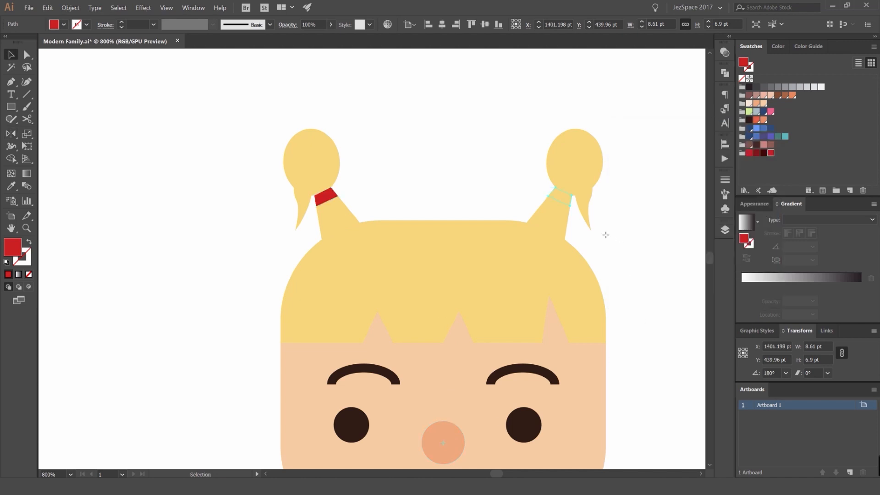
- Examine the mirrored hair band up close and the coloured girl beside the rest of the family
scroll(559, 188, up, 6)
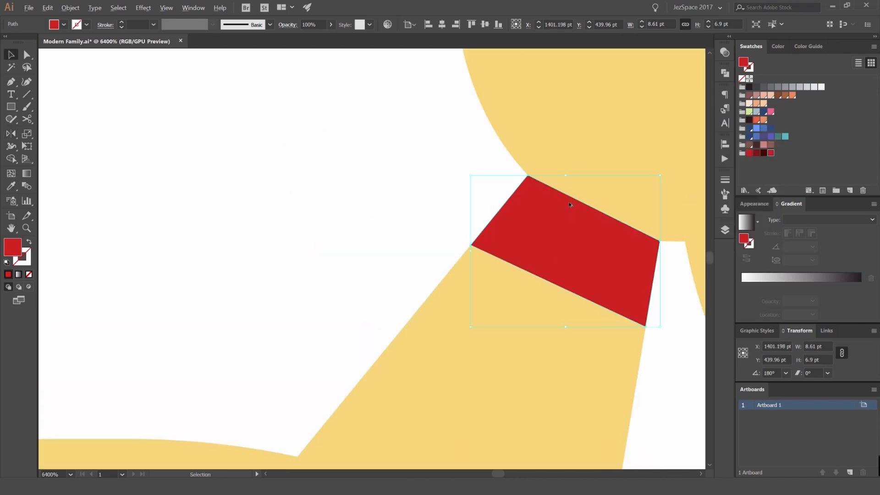
scroll(559, 205, down, 4)
click(403, 184)
scroll(406, 187, down, 6)
scroll(406, 186, down, 9)
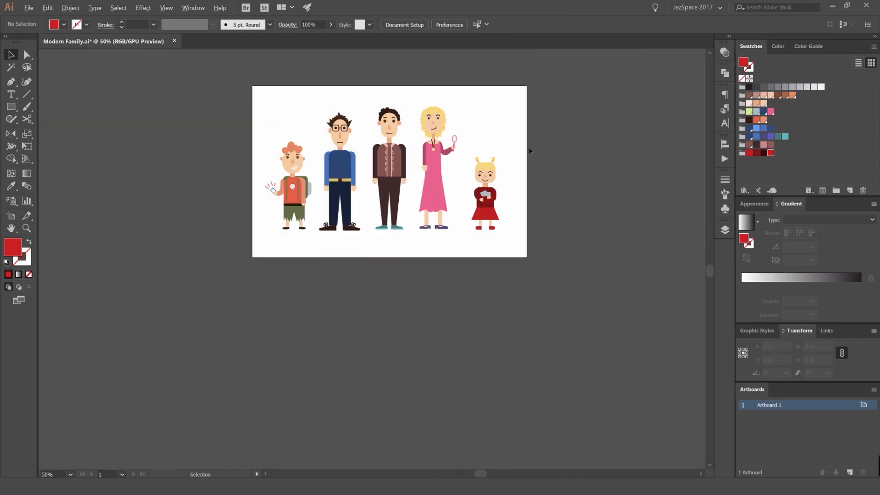
scroll(511, 161, up, 3)
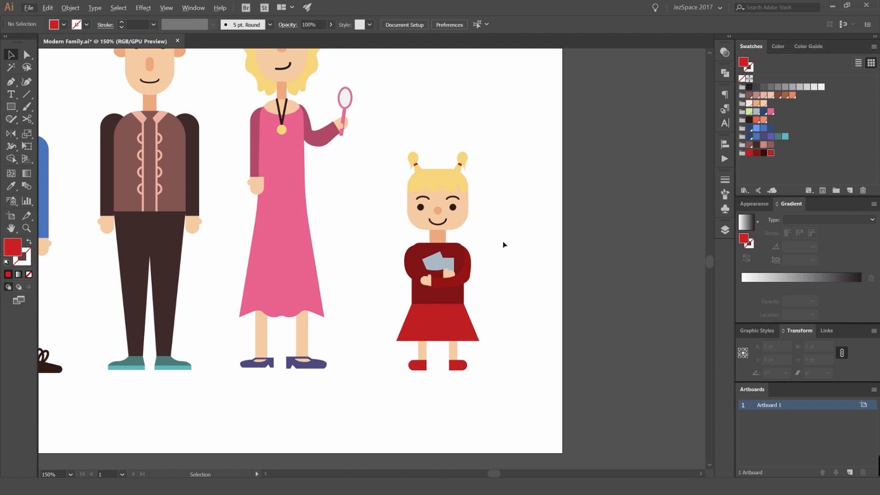
drag(358, 206, 457, 242)
scroll(426, 232, down, 3)
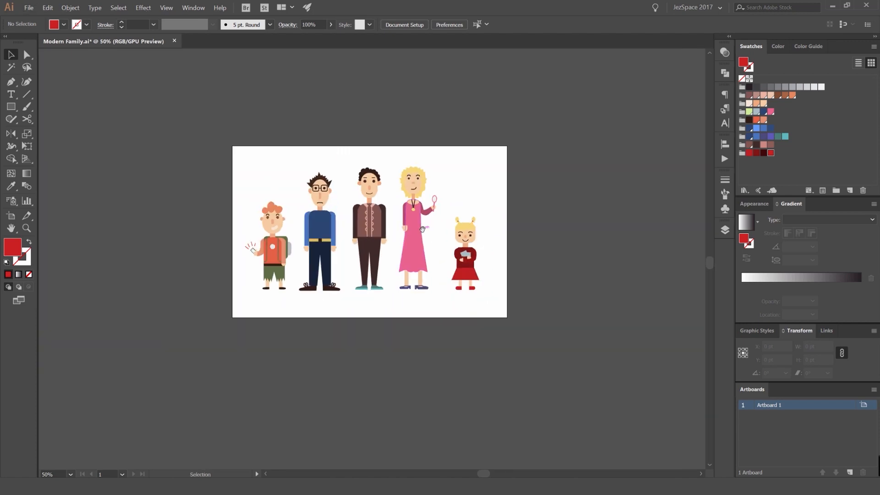
- Examine the coloured family illustration as a whole, comparing all five characters
drag(482, 202, 548, 190)
scroll(481, 192, up, 1)
scroll(481, 193, up, 1)
drag(499, 207, 506, 204)
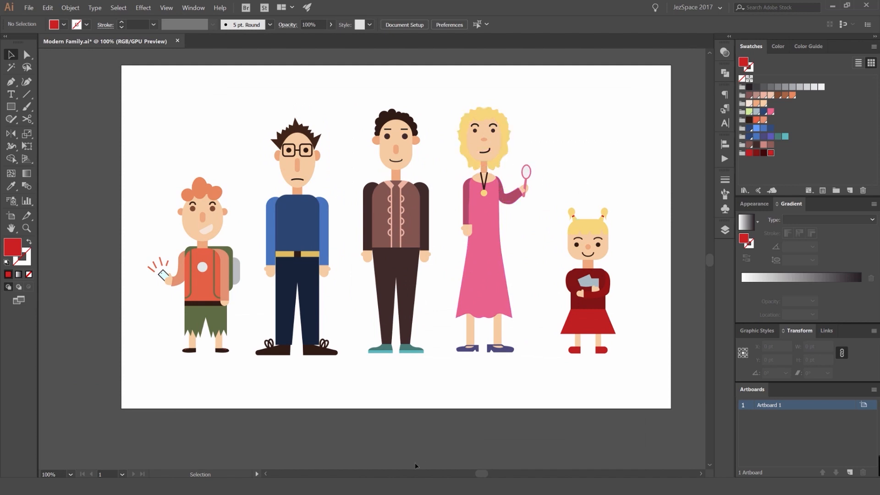
click(759, 441)
alt+scroll(542, 245, down, 1)
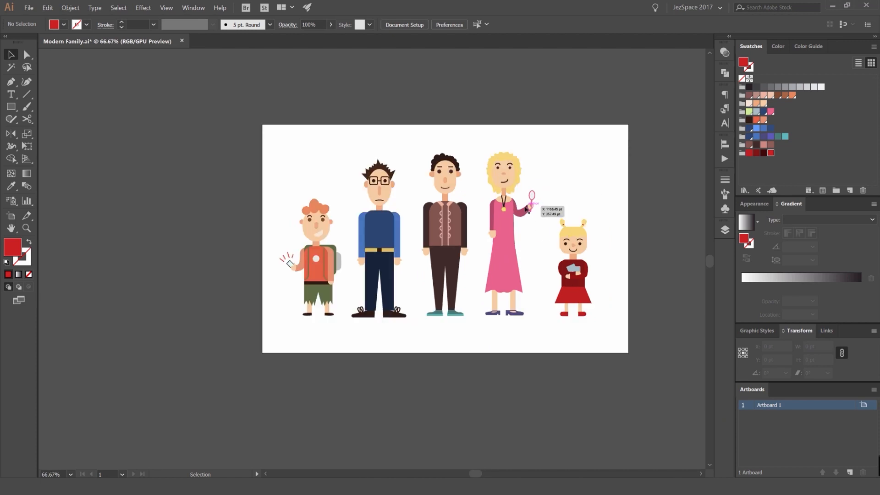
alt+scroll(543, 205, up, 1)
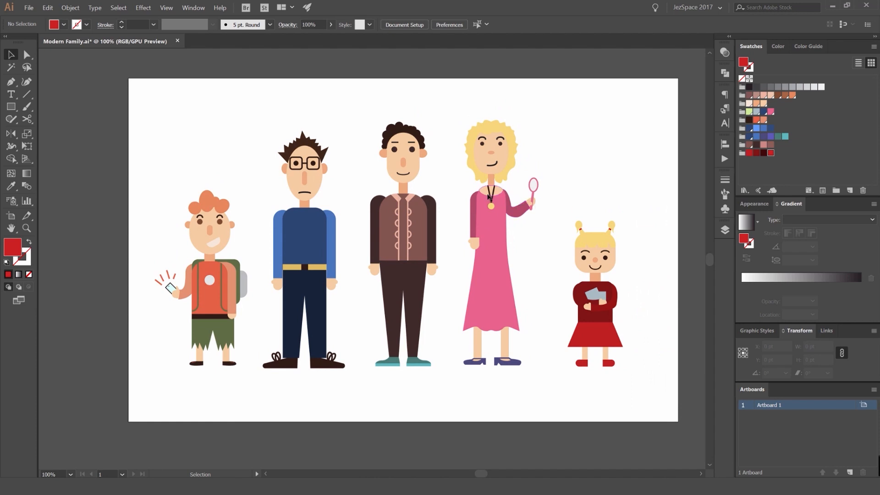
- Unlock the Boy Kid layer and test that his neck can be moved, undoing the trial move
drag(238, 154, 453, 70)
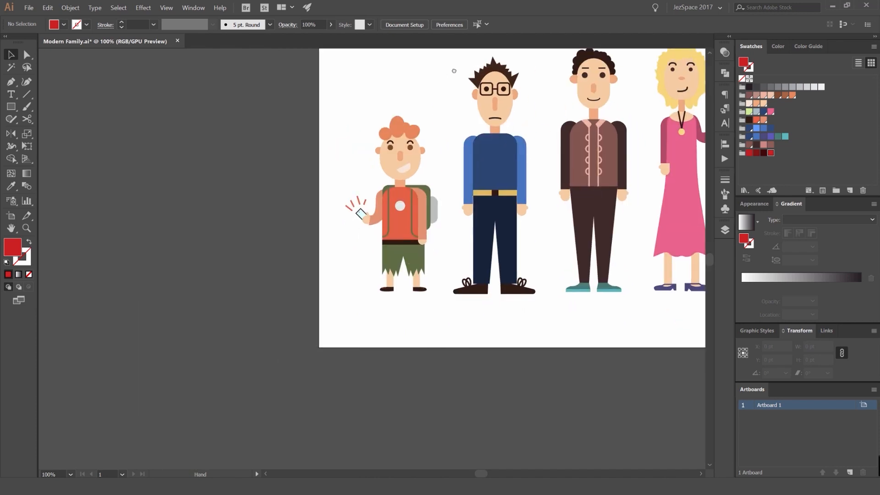
scroll(435, 135, up, 4)
drag(510, 172, 491, 189)
click(724, 230)
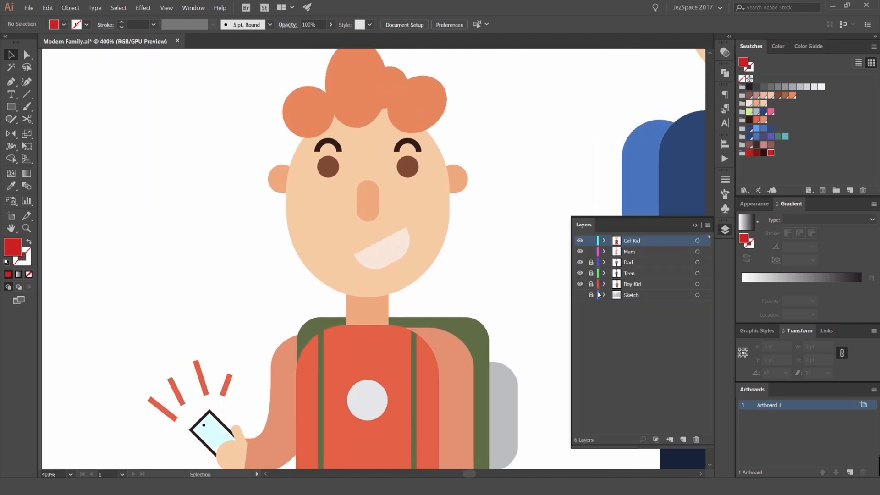
click(726, 233)
drag(374, 309, 425, 309)
key(ctrl+z)
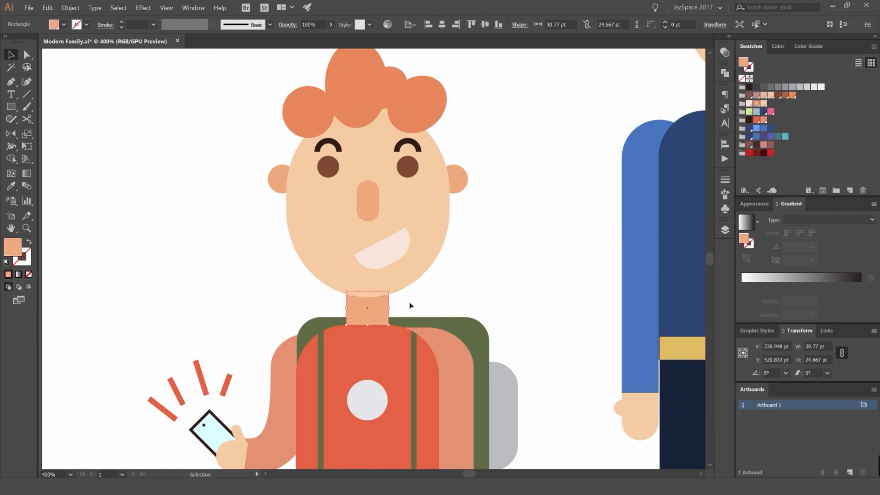
click(410, 305)
key(F7)
key(F7)
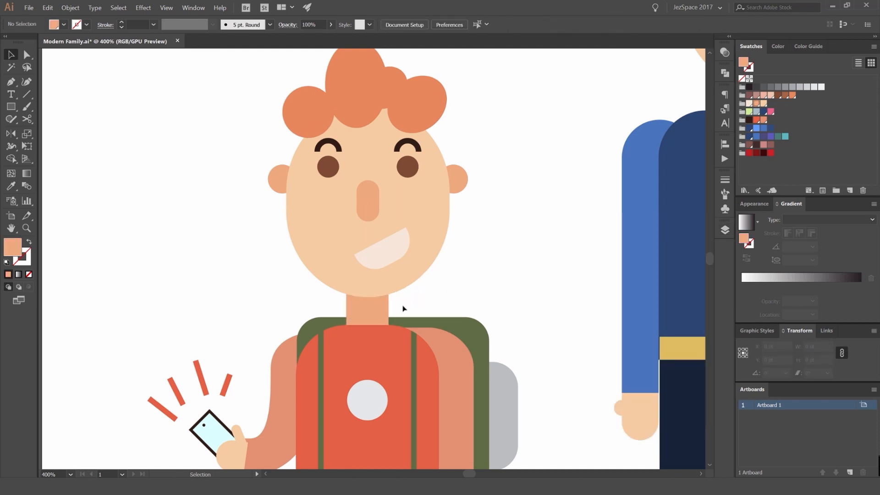
- Place a copy of the boy's face shape slightly lower over the neck and fill it with the bright red swatch
scroll(402, 309, up, 1)
scroll(396, 291, up, 1)
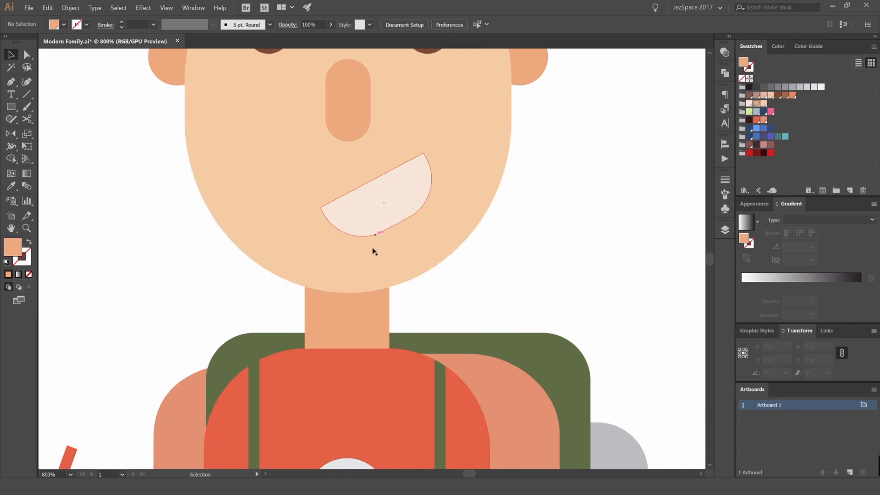
drag(374, 251, 504, 214)
drag(580, 166, 526, 195)
scroll(471, 259, up, 1)
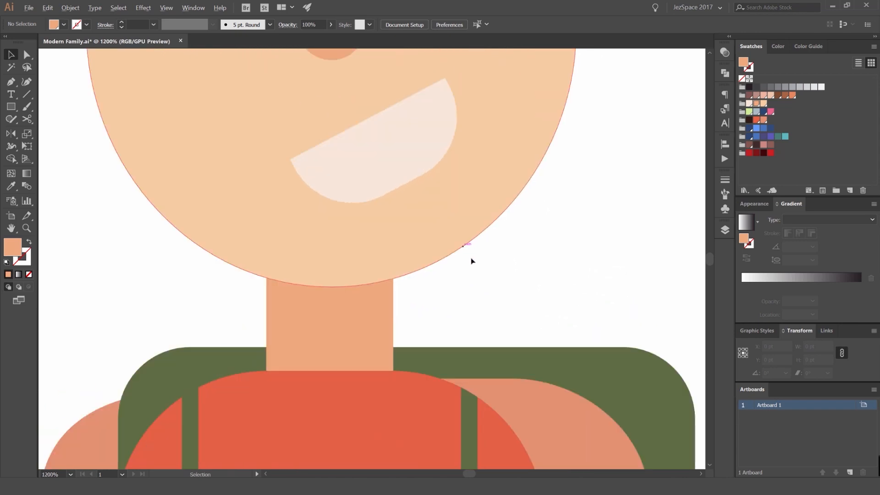
drag(457, 232, 507, 212)
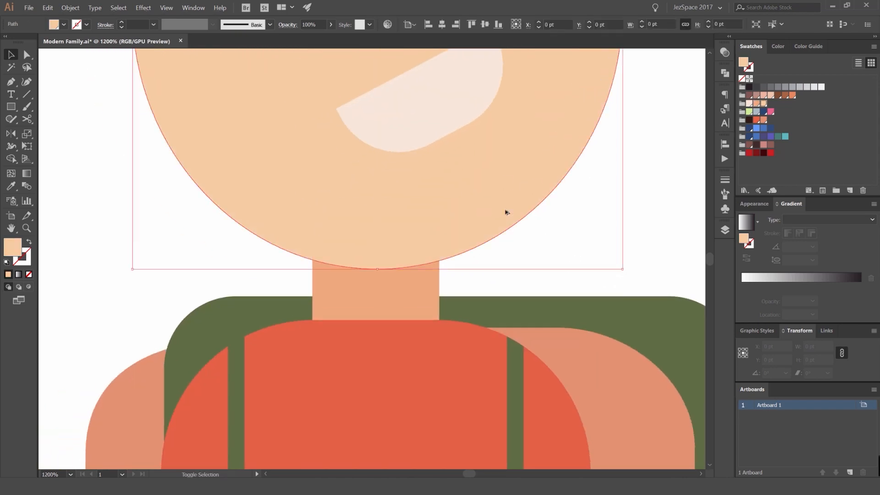
click(770, 153)
drag(571, 152, 427, 152)
key(ctrl+z)
- Remove the part of the red face copy outside the neck rectangle with the Shape Builder
click(428, 285)
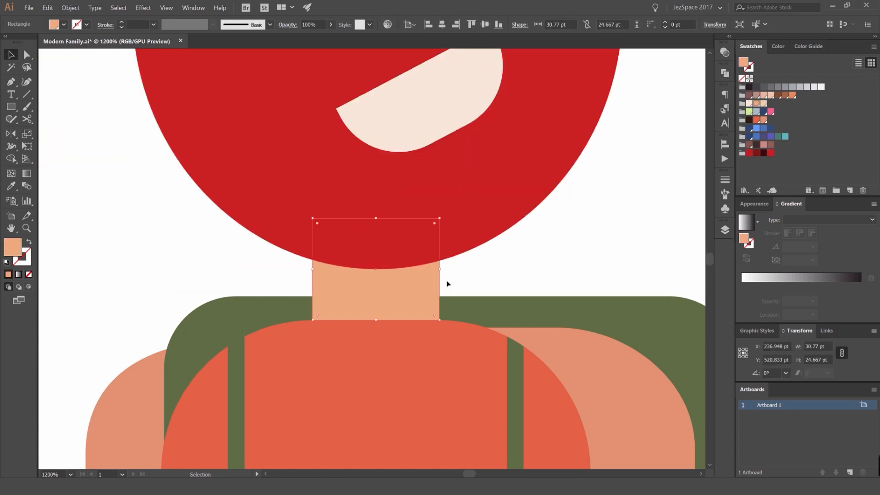
shift+click(476, 227)
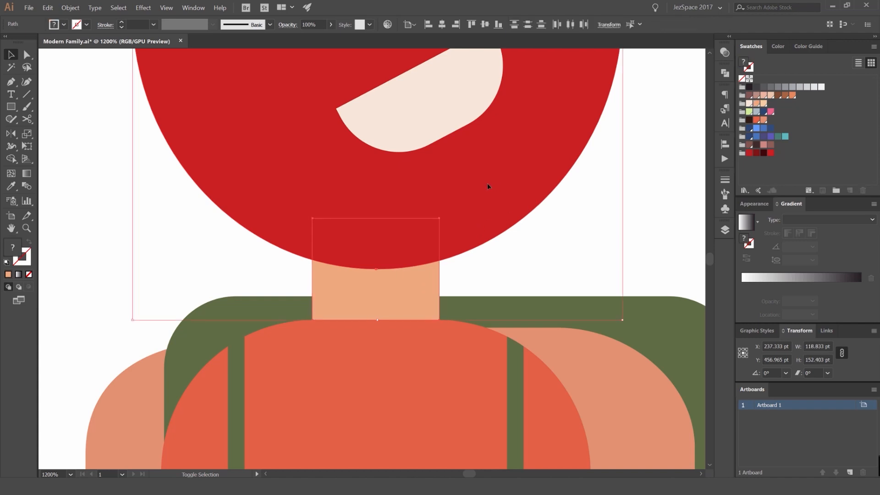
key(shift+m)
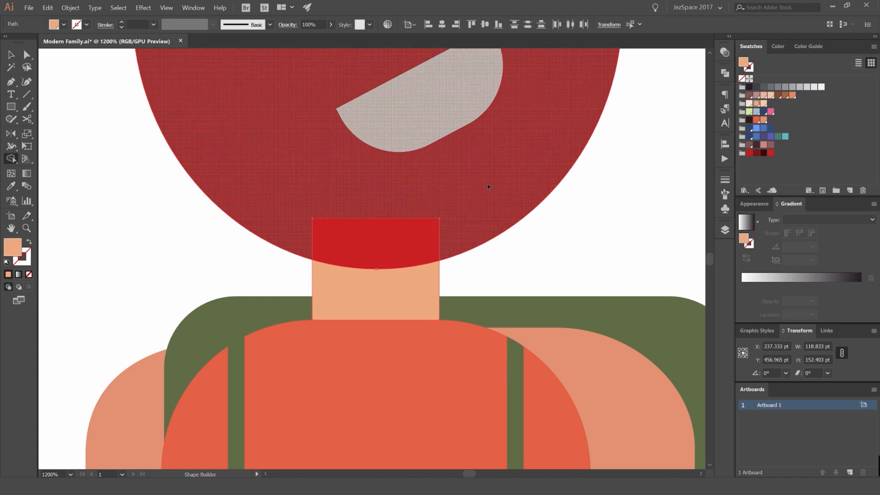
click(14, 161)
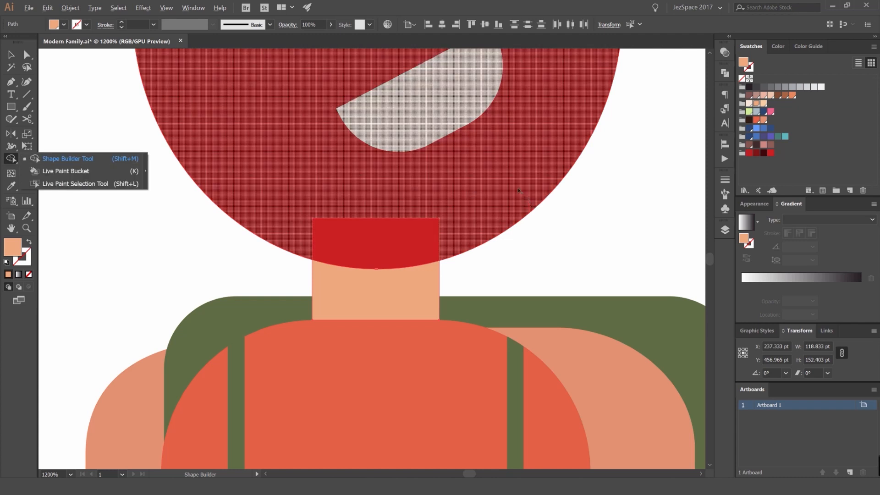
alt+drag(530, 213, 555, 243)
key(v)
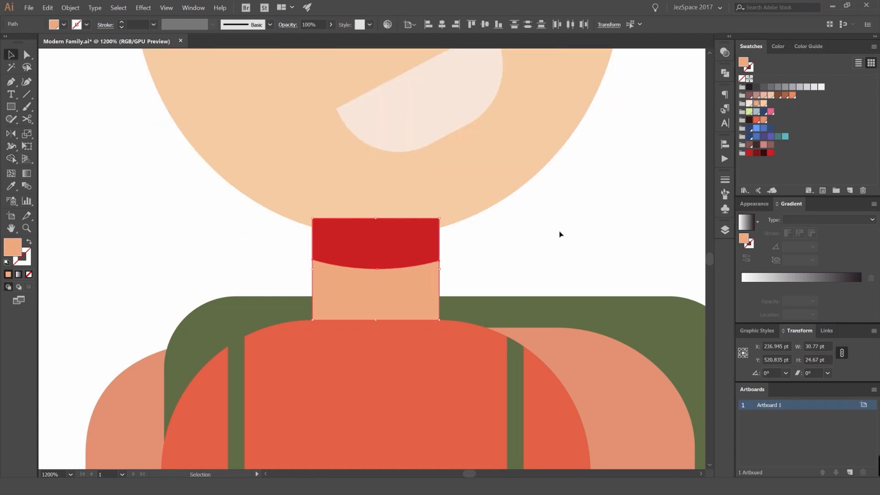
- Recolour the remaining red chin-shadow piece with the neck's skin tone using the Eyedropper
click(559, 234)
drag(431, 253, 490, 252)
key(ctrl+z)
scroll(379, 272, up, 1)
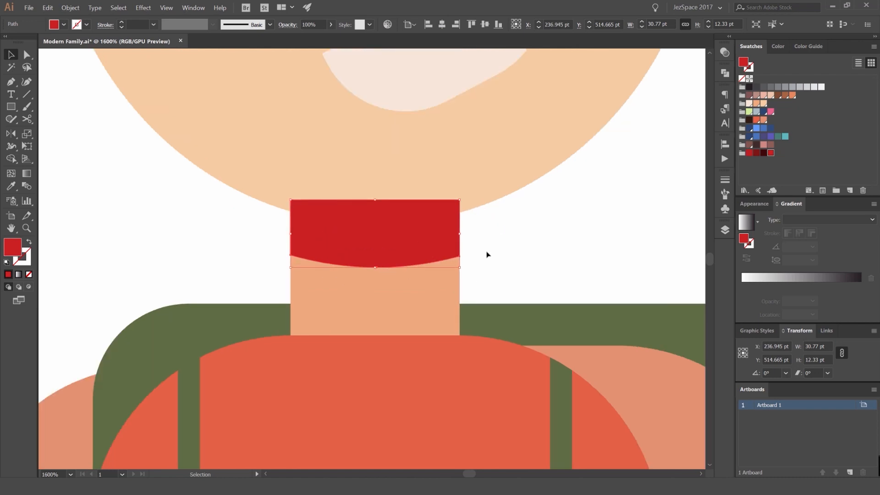
key(i)
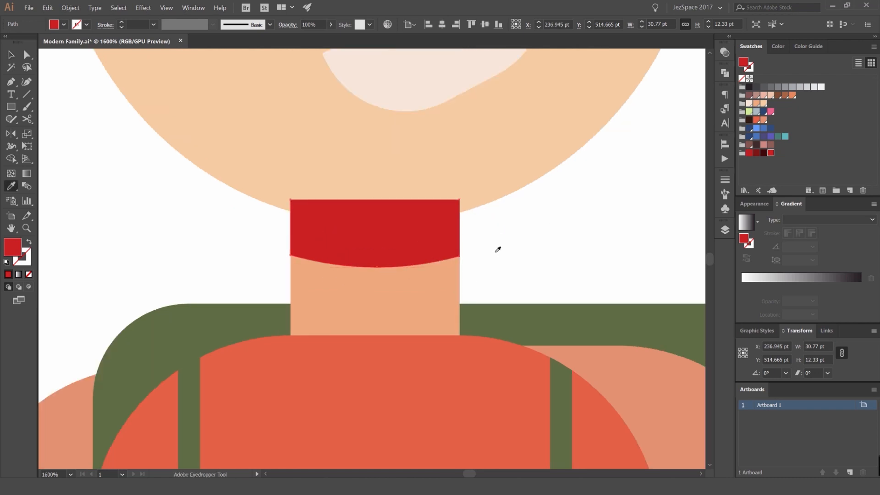
click(436, 290)
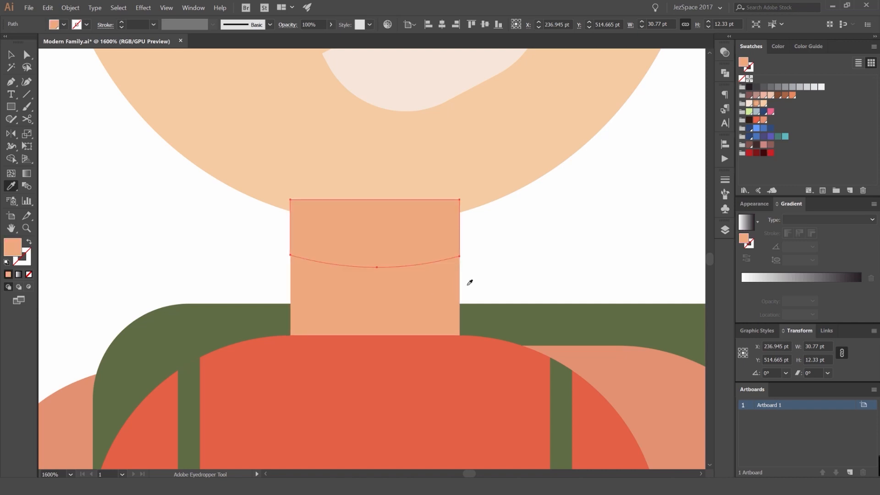
- Set the neck shadow's blend mode to Multiply and its opacity to 50%
click(725, 52)
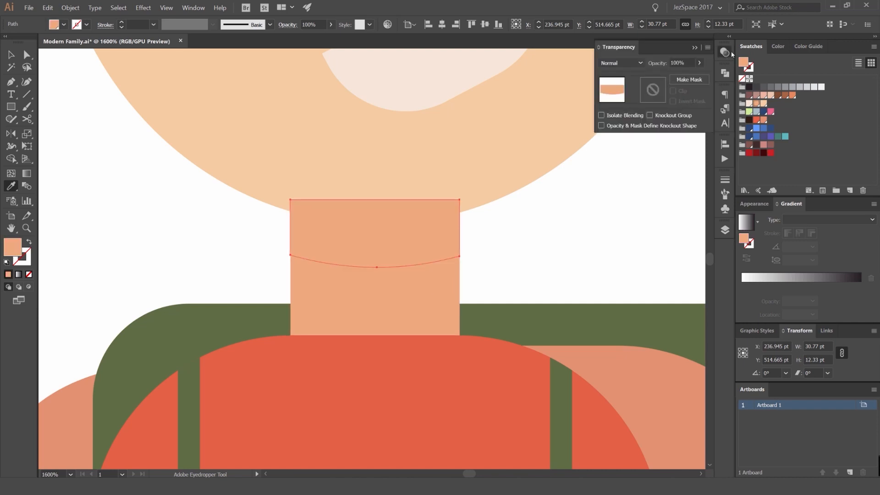
click(194, 8)
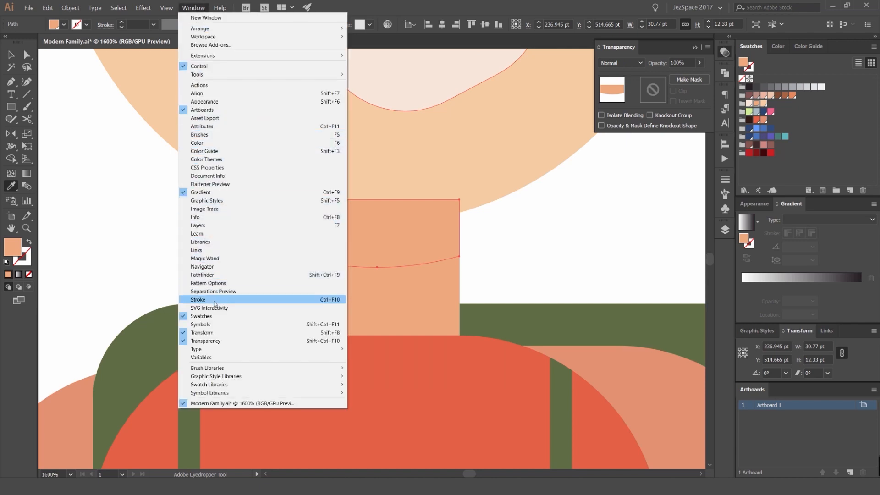
click(211, 340)
click(629, 63)
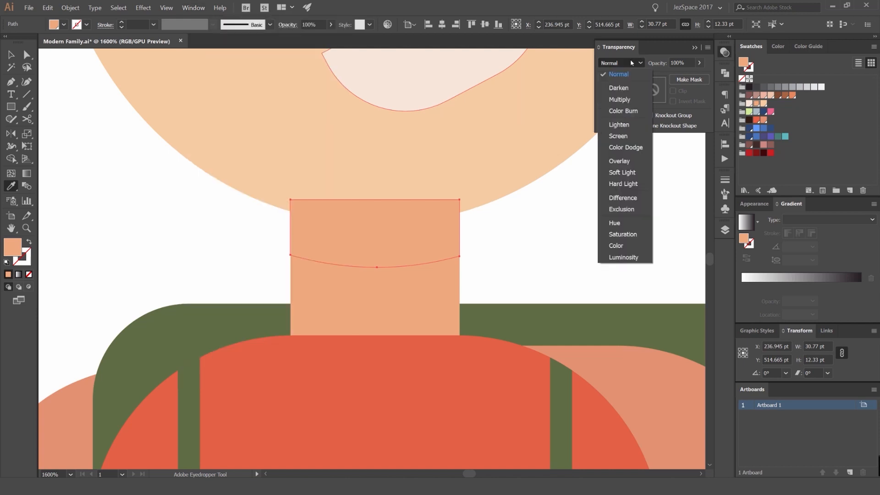
click(620, 99)
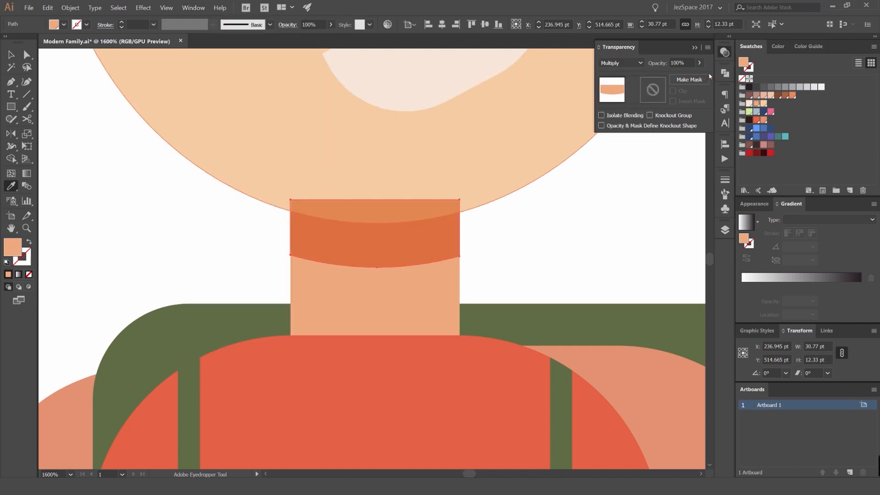
click(690, 62)
text(50)
key(Return)
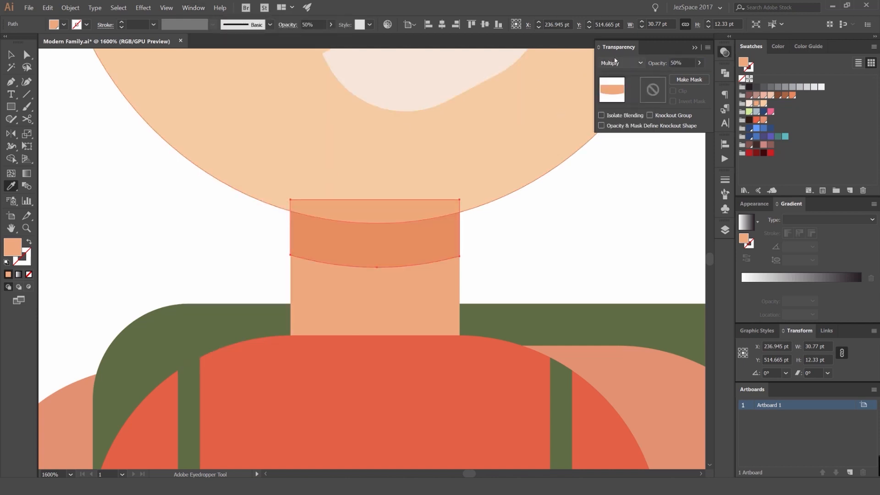
- Send the neck shadow behind the boy's face and deselect it
key(v)
key(a)
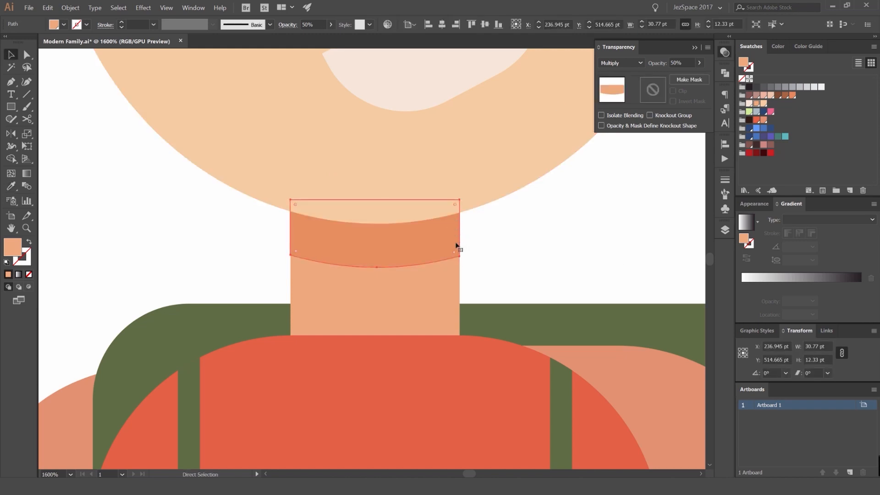
key(ctrl+v)
key(ctrl+z)
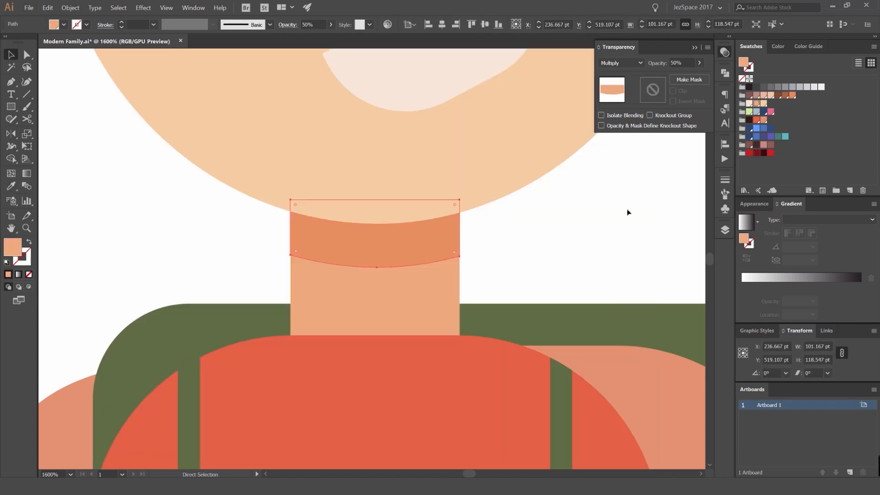
click(512, 224)
- Compare the boy's neck with and without its shadow by moving the shadow aside and undoing the move
scroll(512, 223, down, 1)
scroll(514, 237, down, 1)
scroll(419, 252, up, 2)
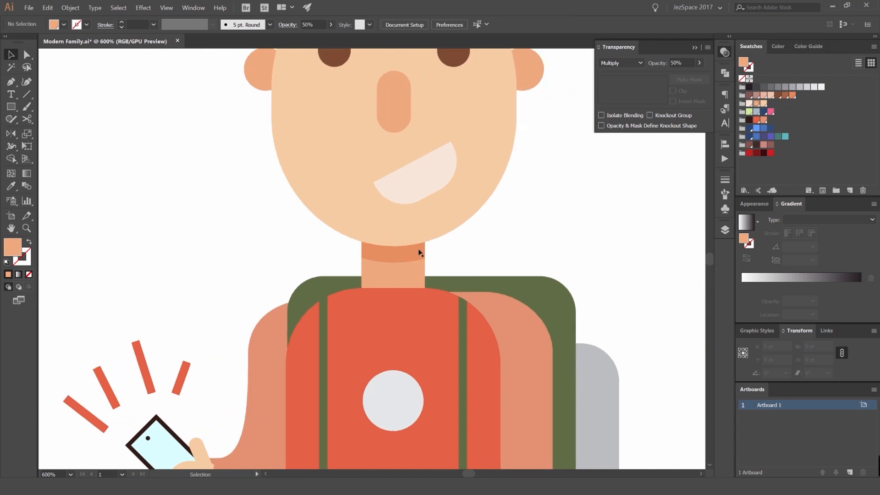
scroll(479, 253, down, 3)
scroll(397, 235, up, 2)
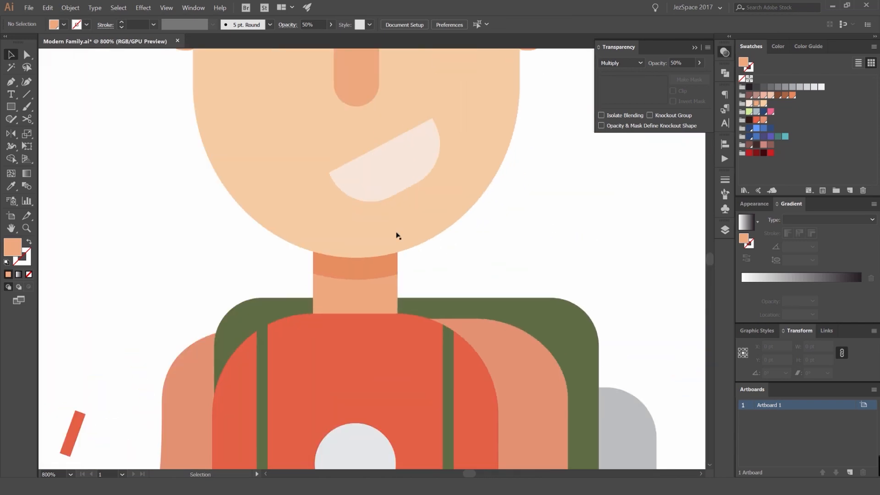
drag(385, 267, 469, 272)
scroll(485, 273, down, 3)
key(ctrl+z)
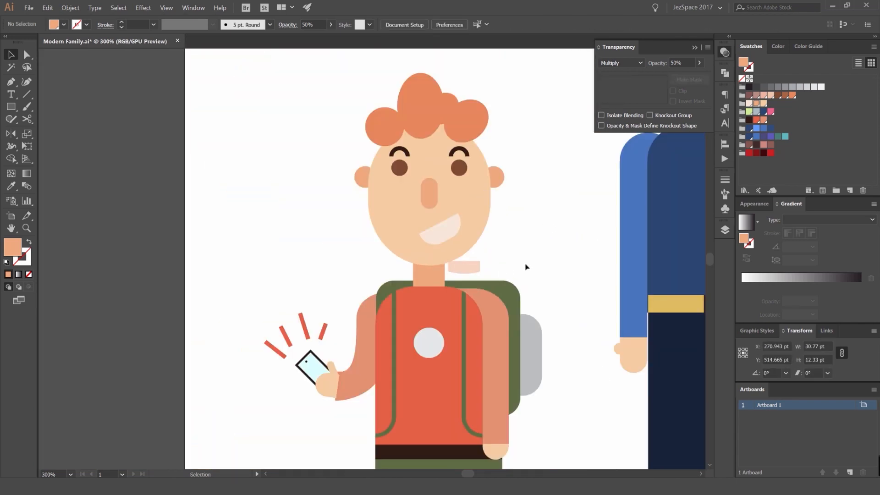
scroll(527, 263, down, 2)
click(532, 260)
scroll(546, 250, up, 4)
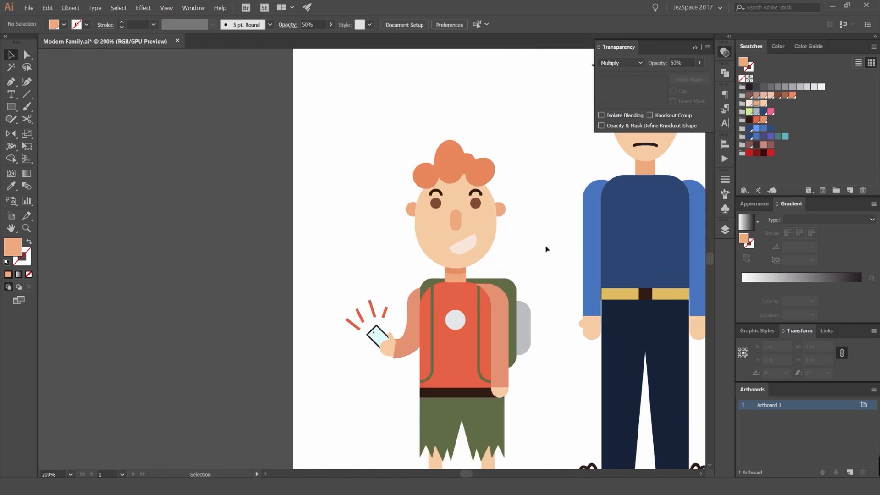
scroll(510, 227, down, 3)
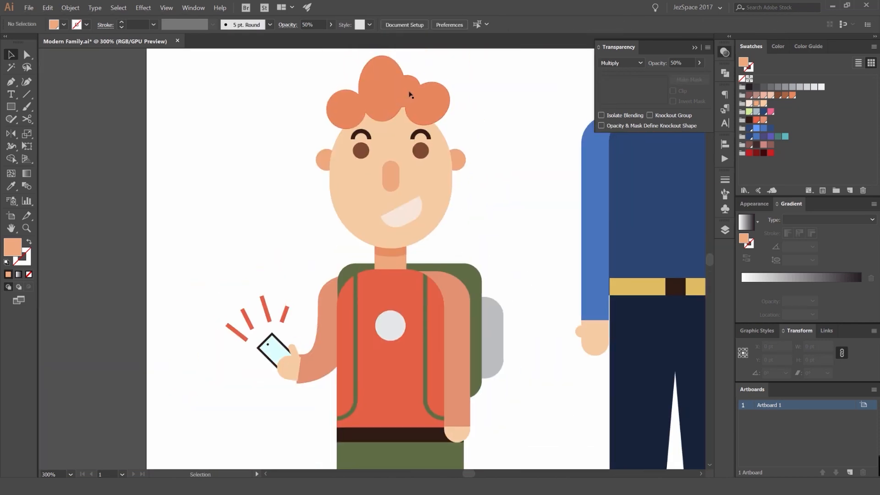
- Try offsetting a copy of the boy's hair slightly downward over the forehead
scroll(379, 133, up, 4)
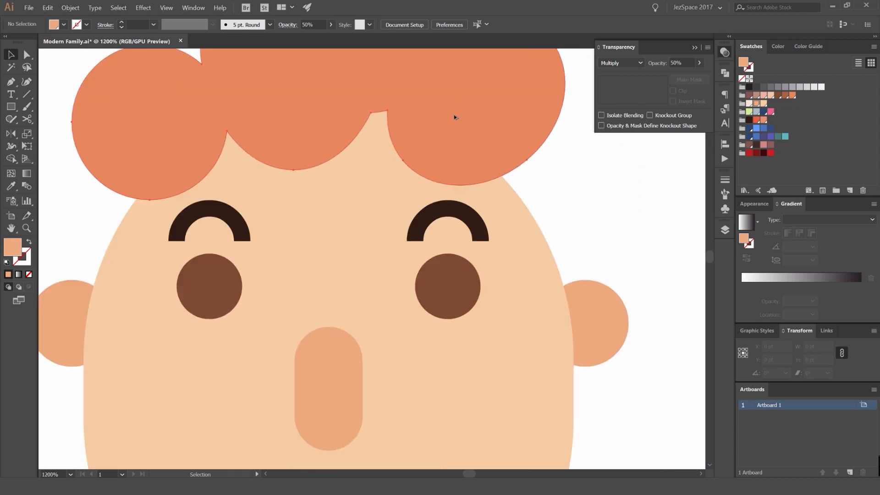
drag(454, 117, 453, 137)
key(Delete)
scroll(619, 198, down, 3)
- Isolate the boy's right-hand ear circle for editing
drag(619, 197, 515, 151)
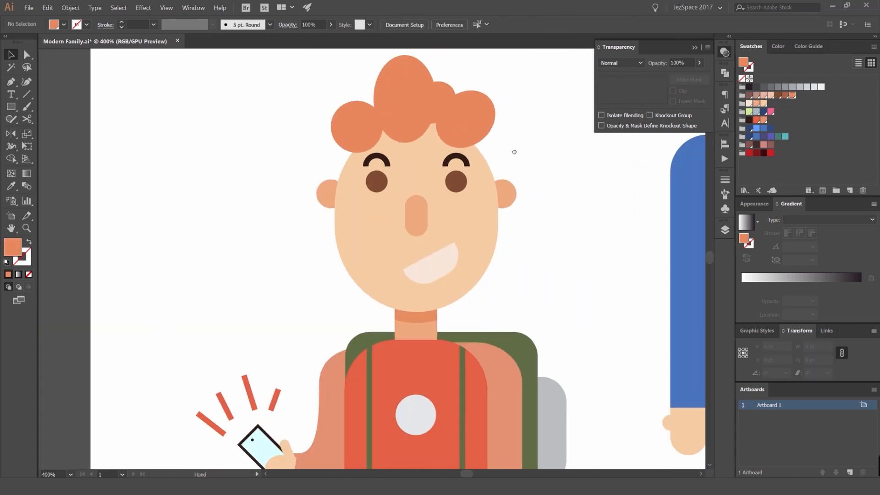
drag(567, 369, 520, 189)
drag(518, 273, 499, 290)
drag(487, 199, 498, 315)
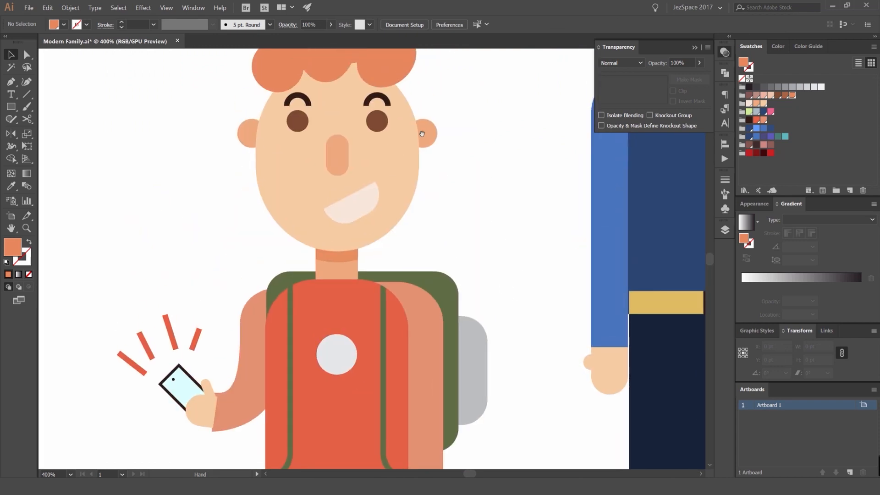
scroll(428, 133, up, 4)
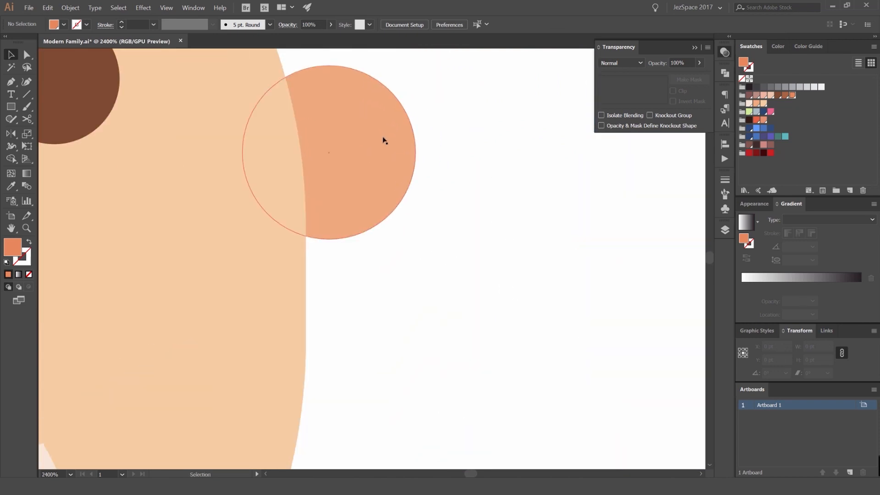
double_click(383, 137)
scroll(456, 177, up, 1)
click(561, 167)
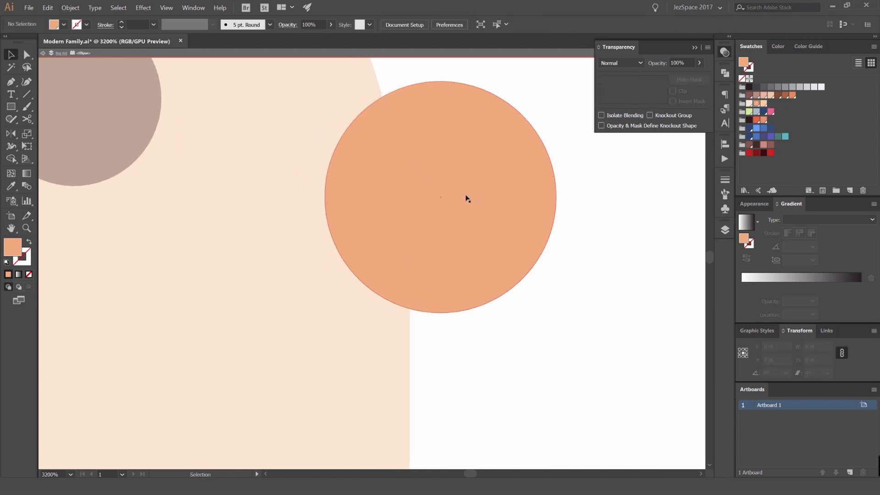
- Draw a four-pointed star about 8.5 pt wide inside the isolated ear
drag(12, 107, 47, 155)
drag(451, 197, 466, 240)
key(Down)
key(Down)
key(Up)
key(v)
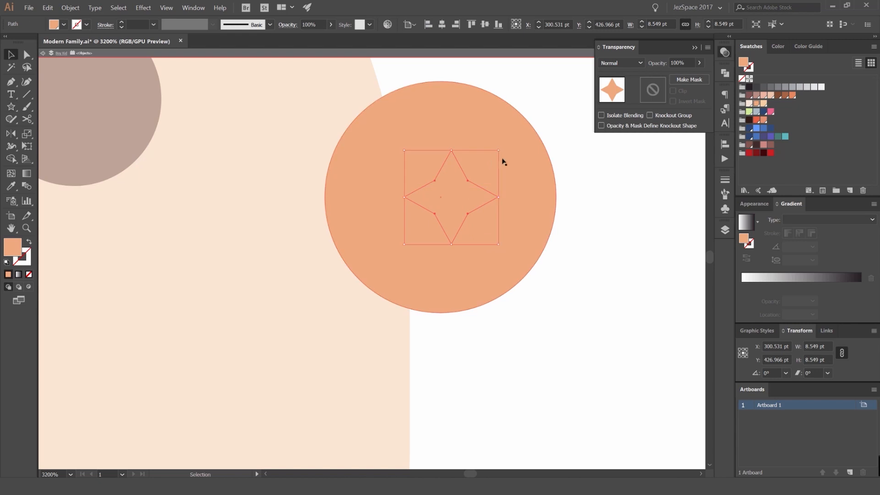
- Set the star's blend mode to Multiply and opacity to 50%, and centre it on the ear
scroll(629, 67, down, 2)
click(651, 63)
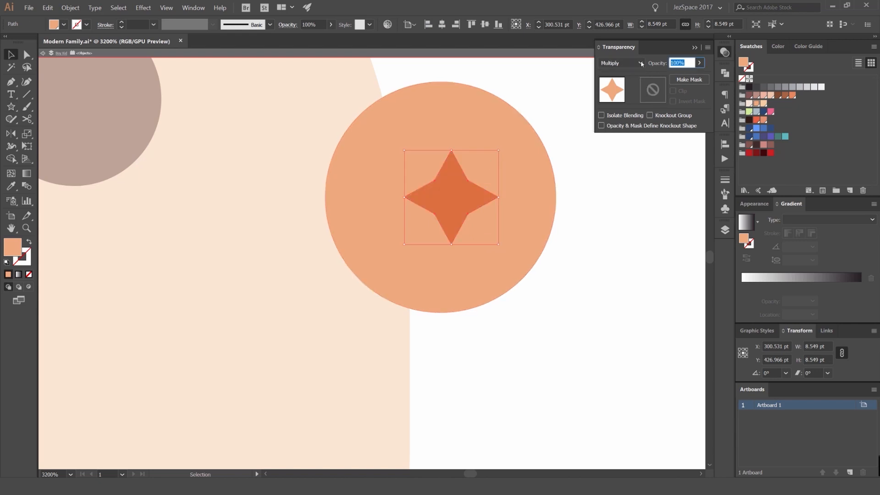
text(50)
key(Return)
drag(468, 193, 457, 194)
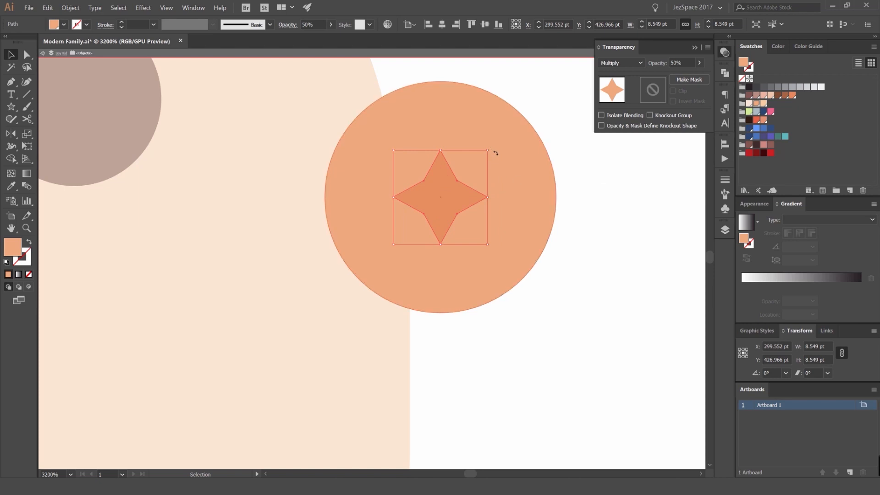
- Rotate the ear star about 27.5° clockwise and exit isolation mode
drag(495, 153, 581, 176)
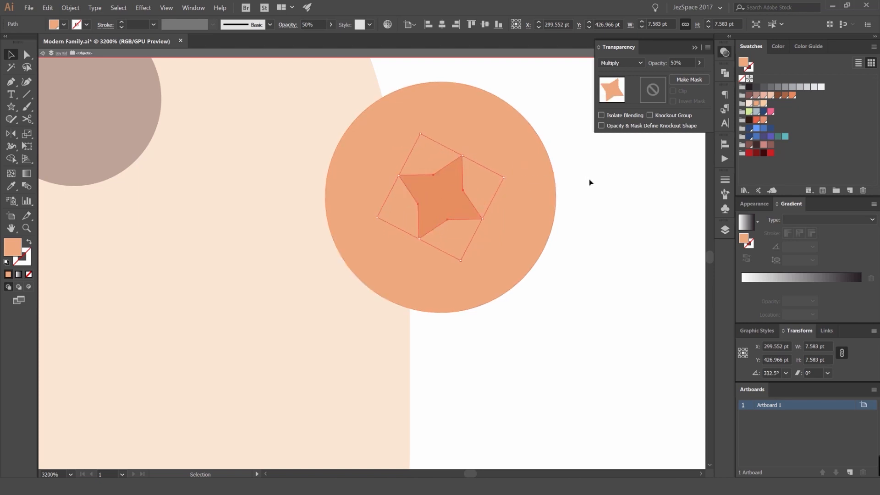
key(Escape)
click(587, 185)
scroll(591, 186, down, 8)
drag(609, 185, 576, 190)
scroll(577, 192, down, 1)
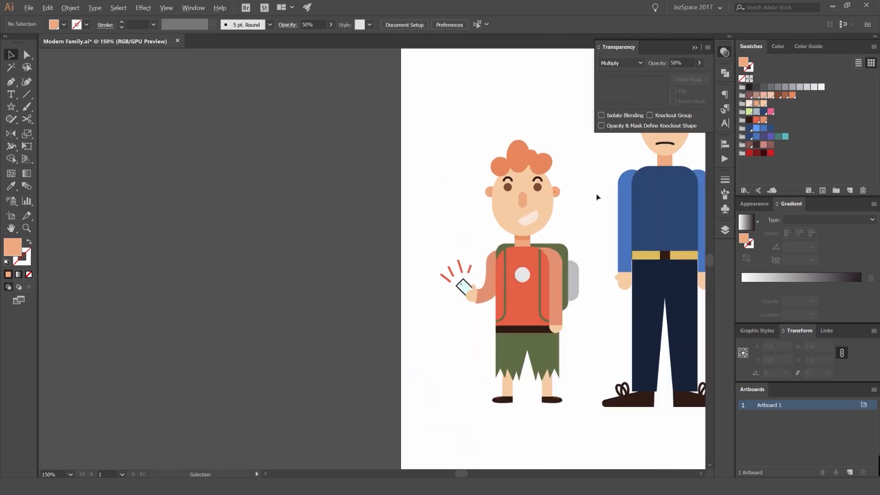
- Reflect a copy of the ear star across a vertical axis through the nose's centre onto the other ear
scroll(565, 193, up, 4)
click(523, 190)
key(o)
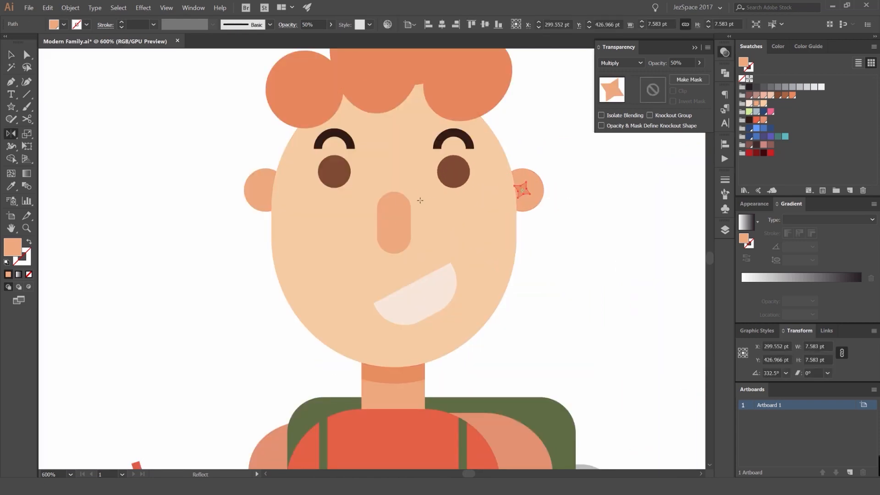
alt+click(394, 223)
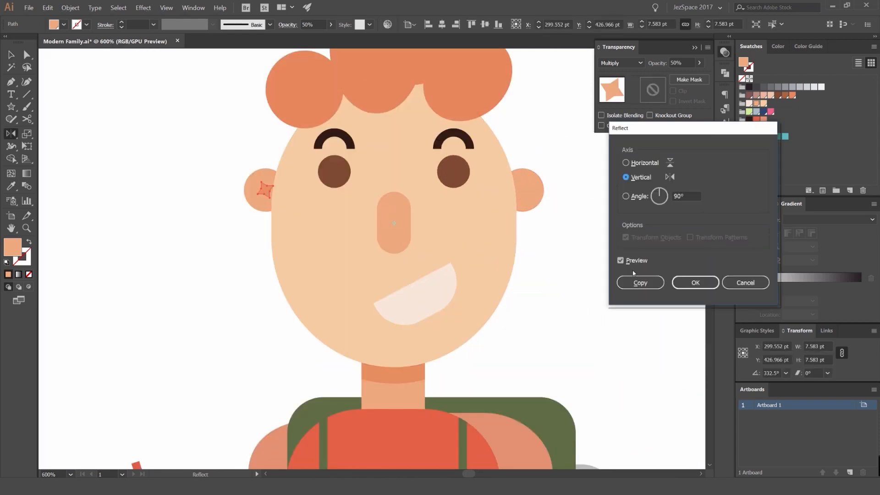
key(Escape)
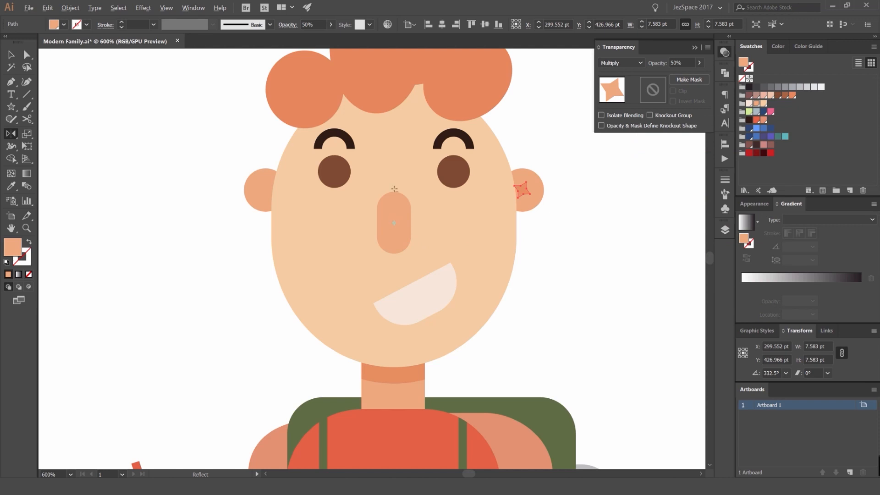
alt+click(394, 223)
click(637, 281)
key(v)
click(601, 262)
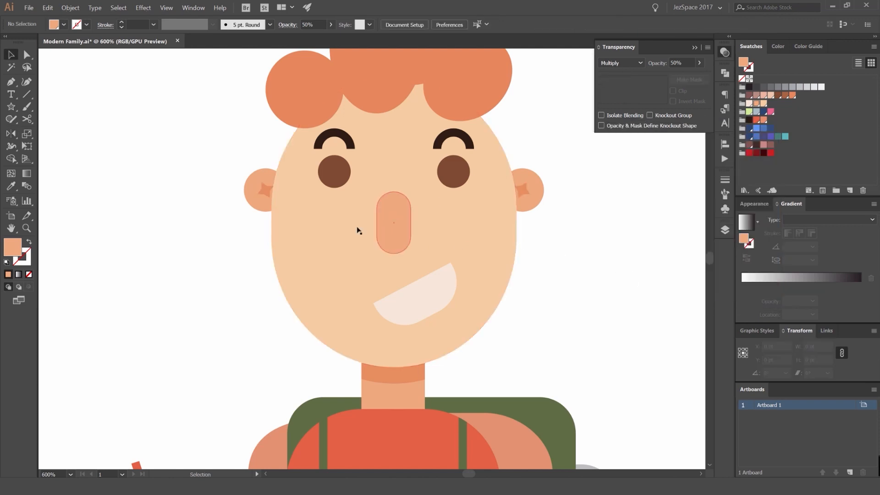
- Examine the star shading on both ears up close and on the whole figure
scroll(268, 189, up, 5)
click(264, 190)
scroll(321, 220, down, 5)
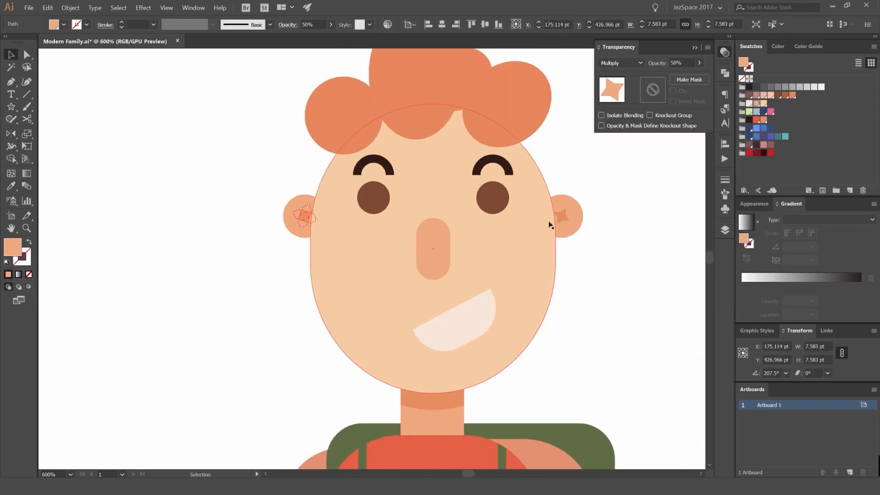
scroll(552, 226, up, 4)
scroll(584, 210, down, 5)
click(607, 263)
scroll(601, 260, down, 2)
drag(593, 257, 472, 224)
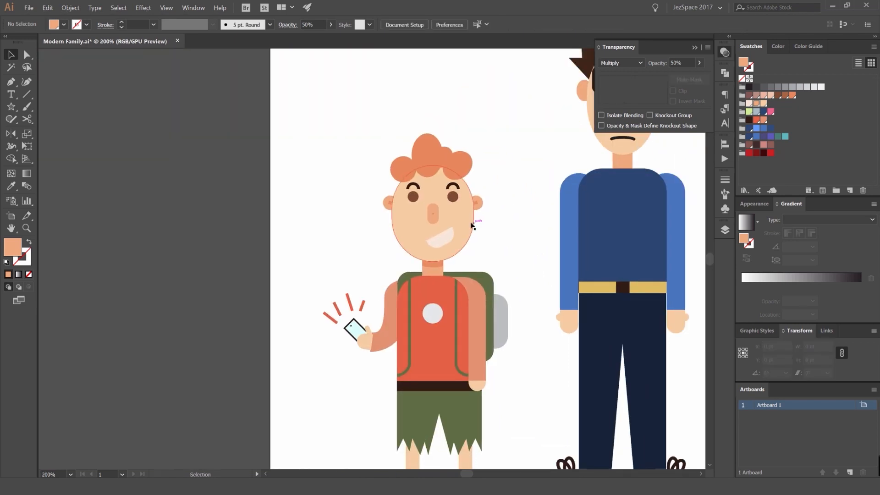
scroll(472, 224, down, 1)
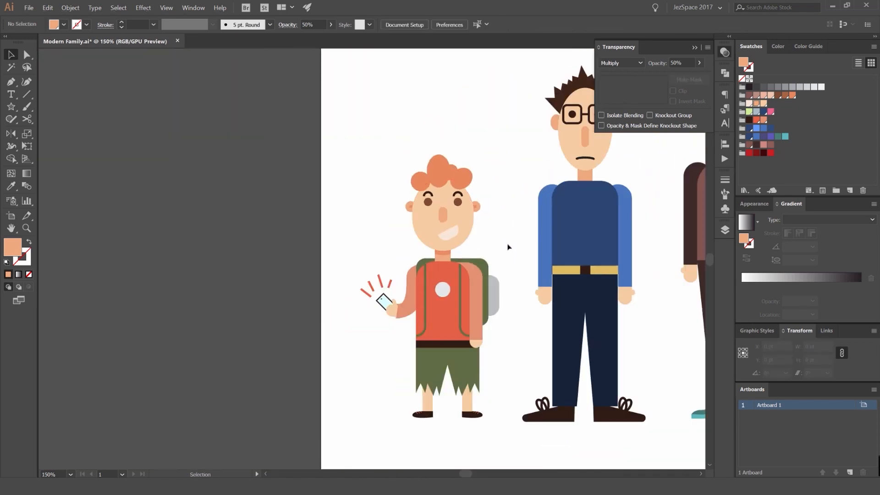
- Draw a circle about 25 pt in diameter on the left side of the boy's face as a cheek
scroll(447, 229, up, 2)
scroll(451, 229, up, 2)
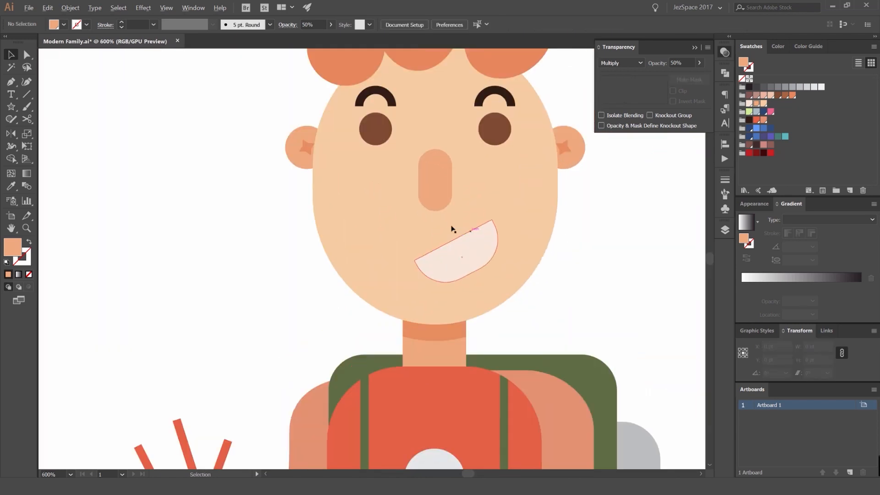
scroll(376, 206, up, 1)
key(l)
drag(356, 219, 390, 254)
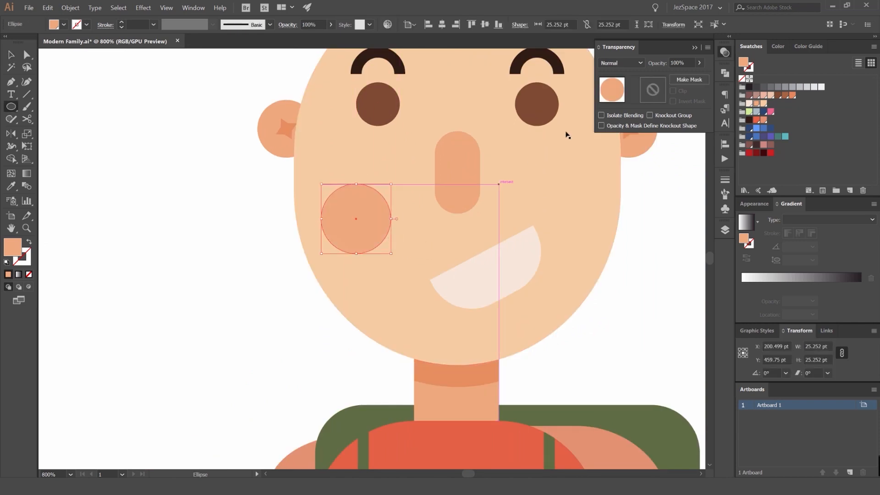
- Set the cheek circle's blend mode to Screen and its opacity to 50%, trying Overlay along the way
key(v)
click(629, 67)
click(616, 122)
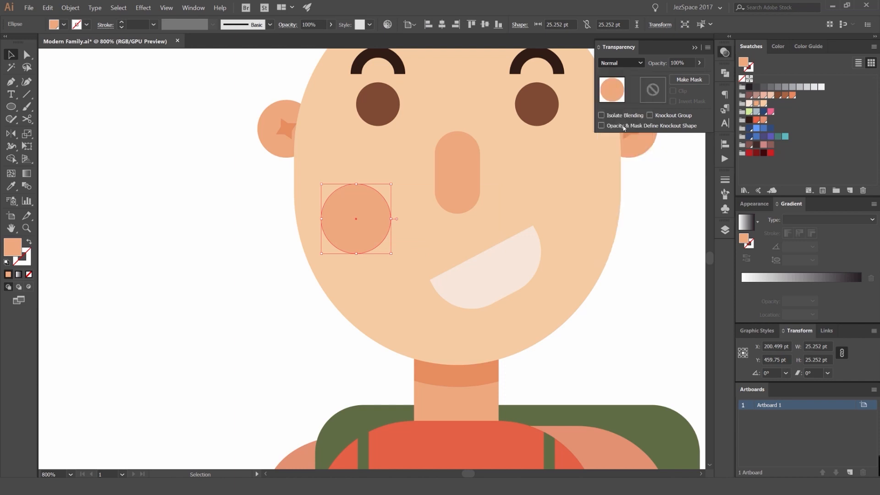
scroll(617, 66, down, 2)
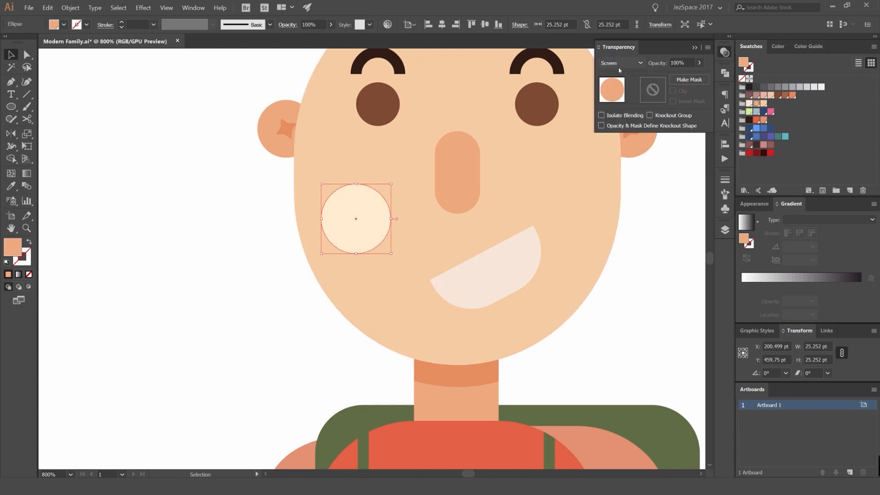
scroll(620, 68, down, 1)
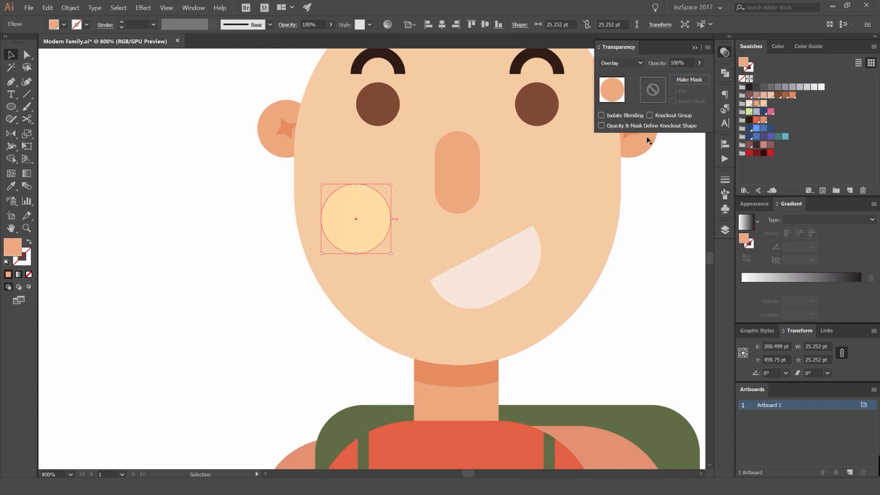
scroll(620, 64, up, 2)
key(Tab)
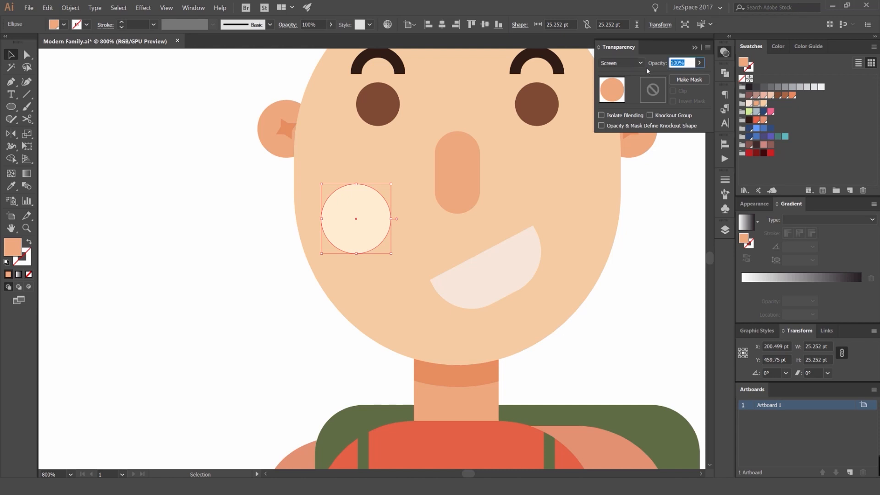
key(Return)
click(673, 173)
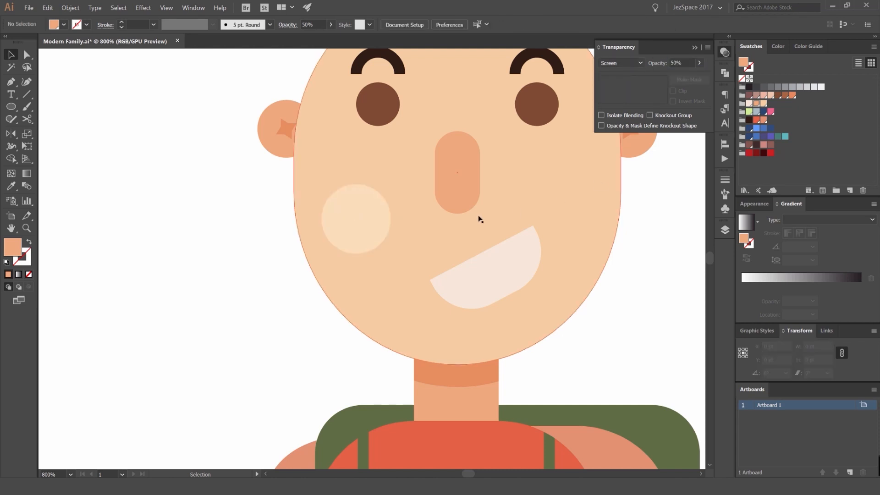
- Shrink the cheek circle to about 22.4 pt and copy it to the other side of the face
click(385, 212)
drag(391, 184, 584, 215)
- Move the boy's smile about 6 pt left and slightly downward, clear of the copied cheek
click(521, 281)
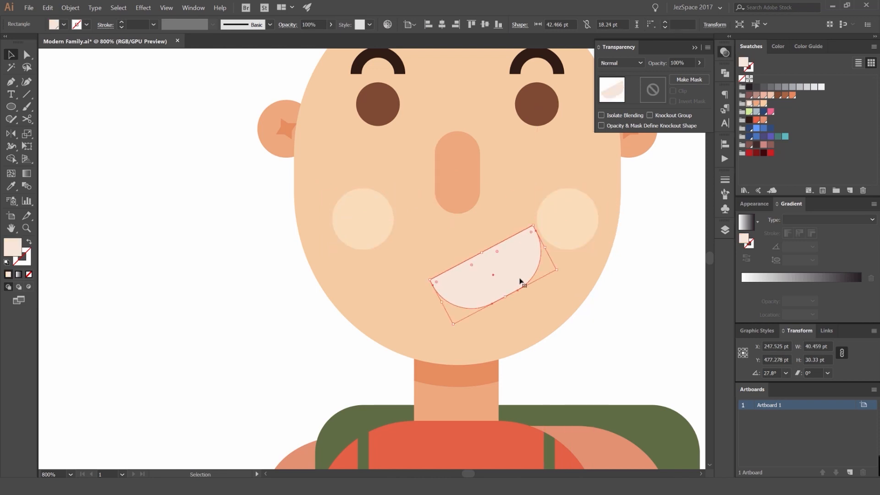
key(Left)
key(Left)
key(Left)
key(Left)
key(Left)
key(Left)
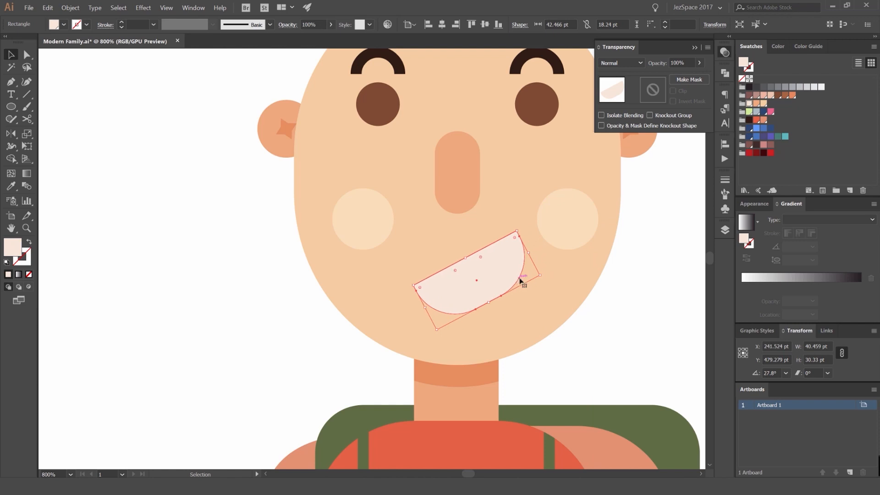
key(Down)
- Nudge the copied cheek circle about 3 pt left, toward the nose
click(573, 223)
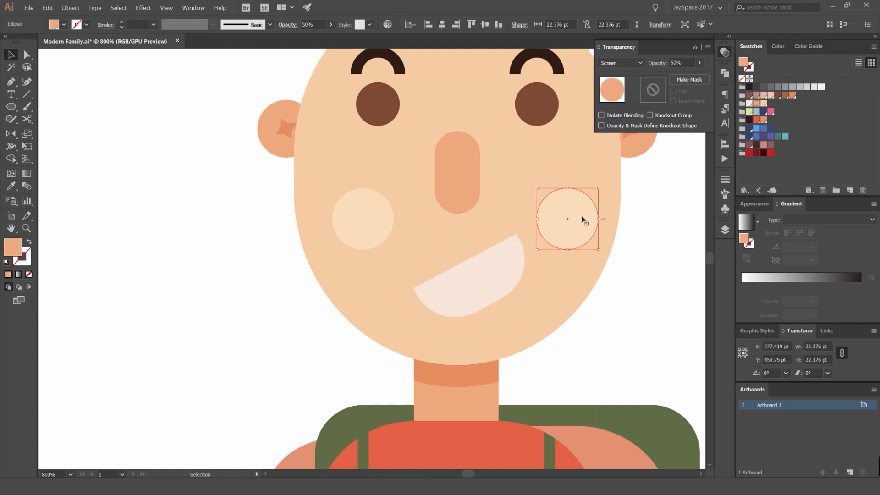
key(Left)
key(Left)
key(Left)
click(653, 201)
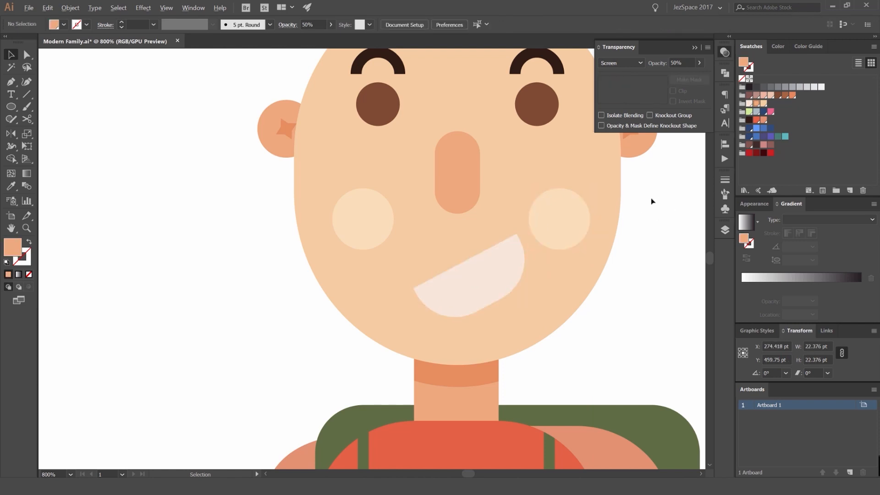
- Replace the copied cheek with a copy of the original cheek circle reflected across the nose
key(ctrl+minus)
click(546, 222)
key(Delete)
click(406, 230)
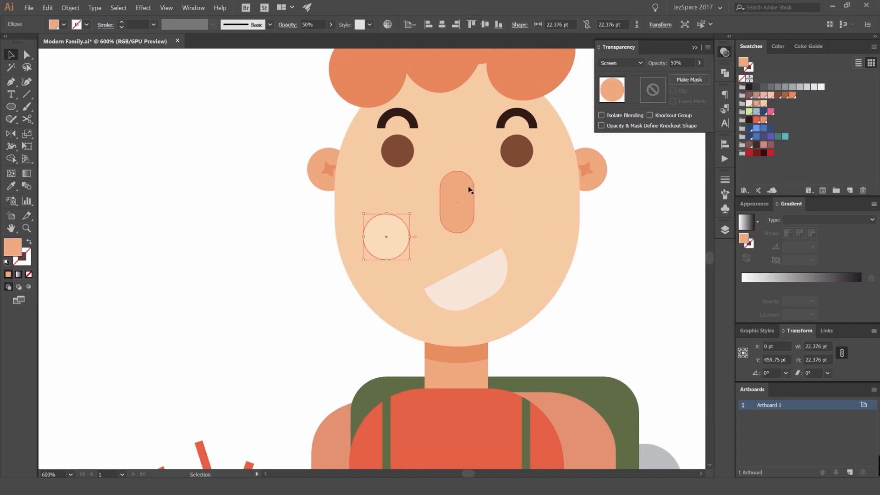
key(Return)
click(641, 282)
click(614, 259)
- Shift the reflected cheek circle about 7 pt right, away from the smile, and deselect it
key(ctrl+minus)
key(ctrl+minus)
key(ctrl+minus)
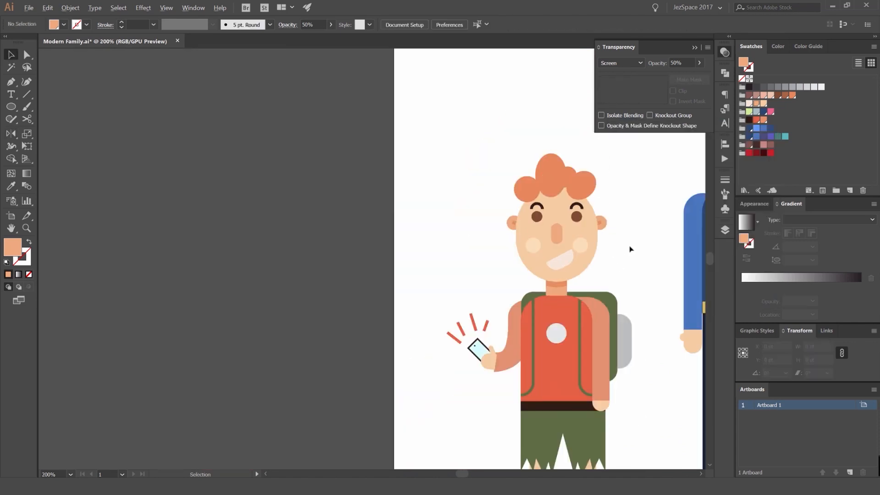
drag(629, 249, 508, 242)
scroll(477, 259, up, 4)
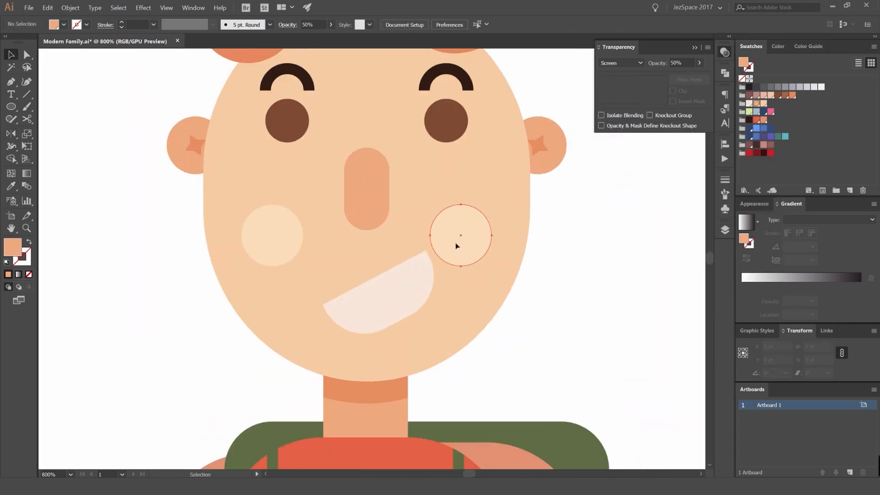
click(455, 246)
key(shift+Right)
key(Left)
key(Left)
key(Left)
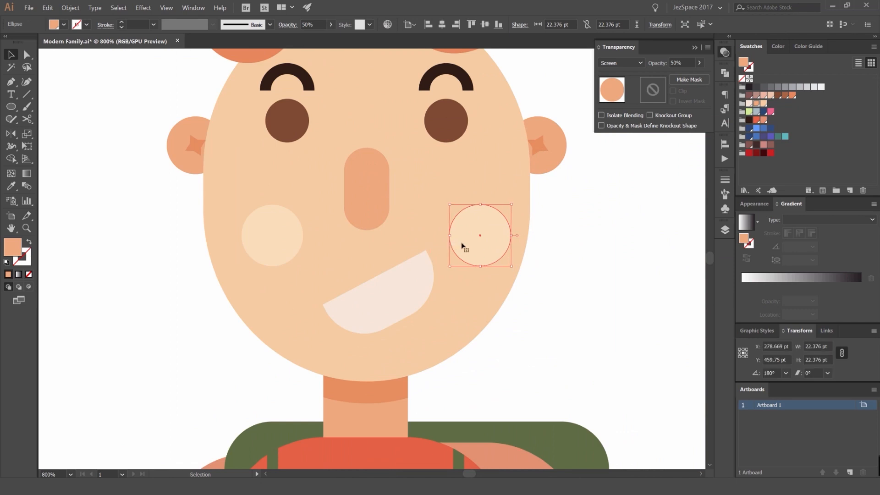
click(598, 226)
- Select both of the boy's cheek circles and reduce their opacity to 35%
scroll(600, 226, down, 3)
key(space)
scroll(612, 224, down, 3)
drag(609, 222, 450, 194)
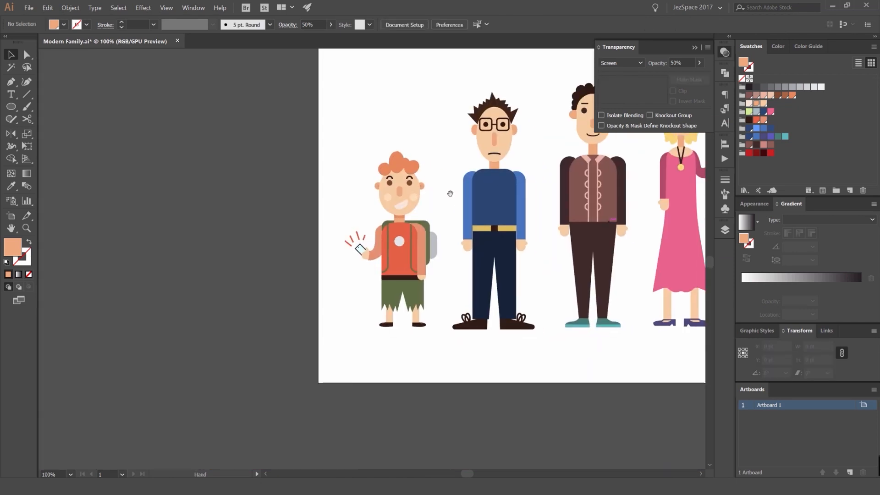
scroll(411, 209, up, 4)
click(414, 191)
shift+click(304, 190)
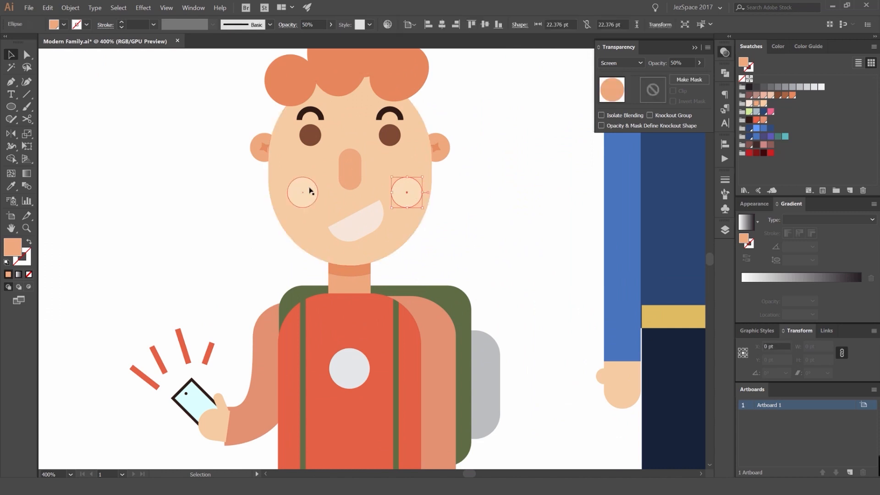
key(Return)
click(676, 61)
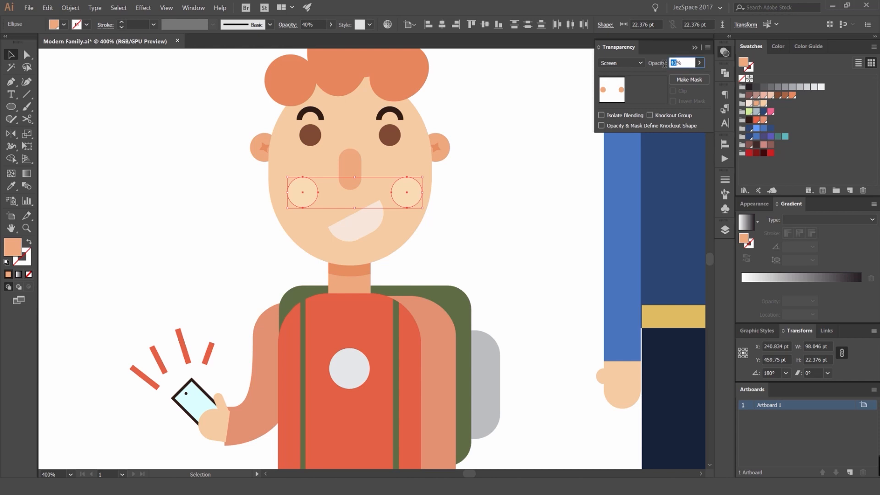
text(35)
- Try blend modes such as Overlay, Darken and Lighten on both cheek circles, return them to Screen and deselect
click(621, 63)
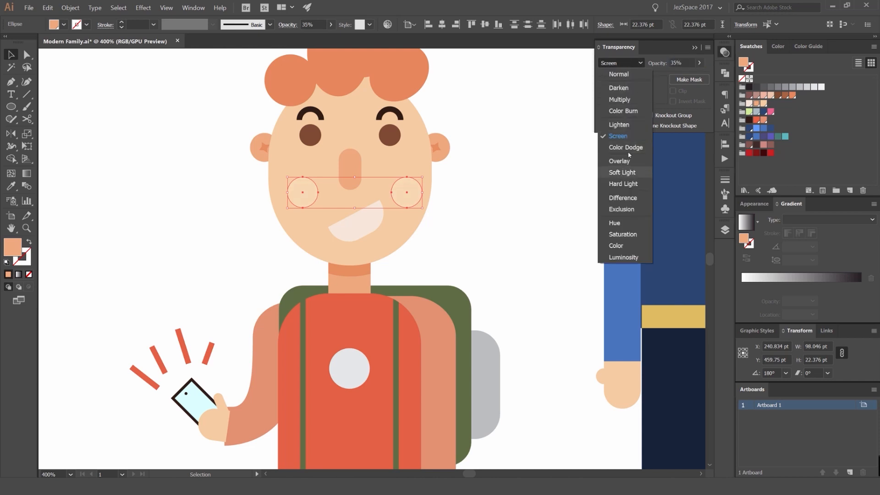
click(641, 63)
scroll(629, 63, down, 2)
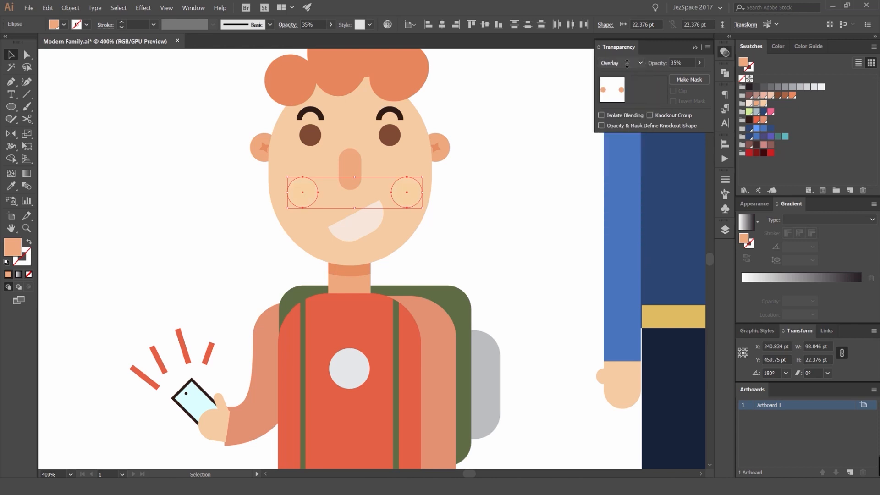
scroll(627, 64, up, 3)
scroll(627, 64, down, 1)
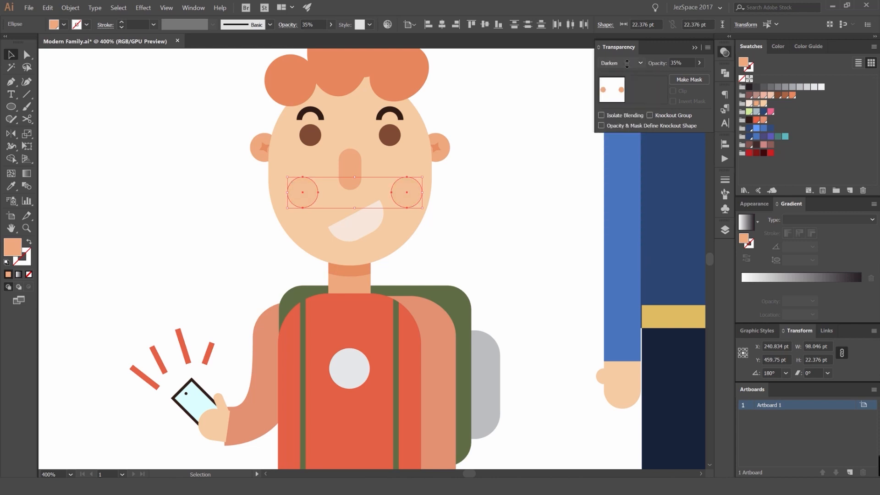
scroll(627, 64, up, 2)
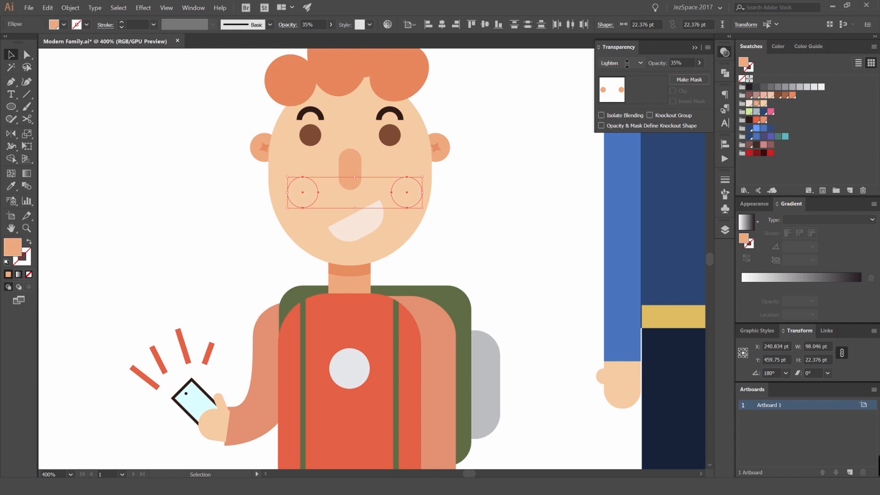
scroll(627, 64, down, 1)
click(554, 109)
scroll(399, 200, down, 2)
drag(420, 281, 449, 212)
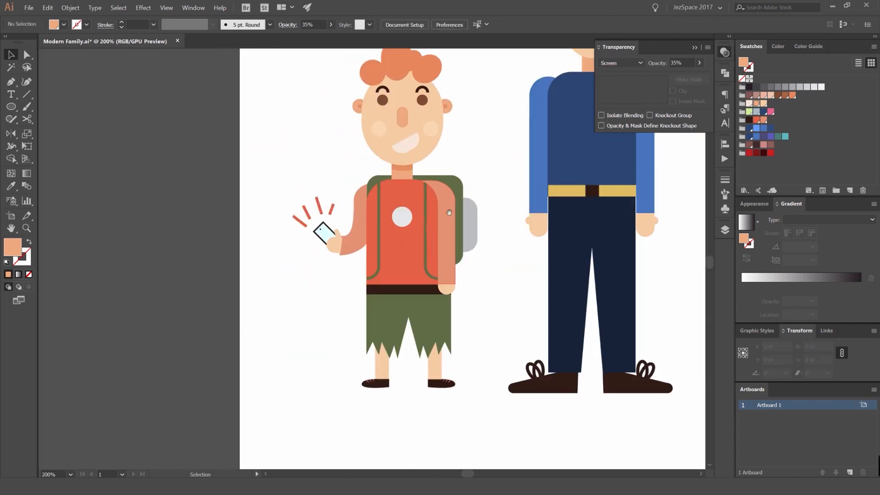
scroll(477, 285, up, 4)
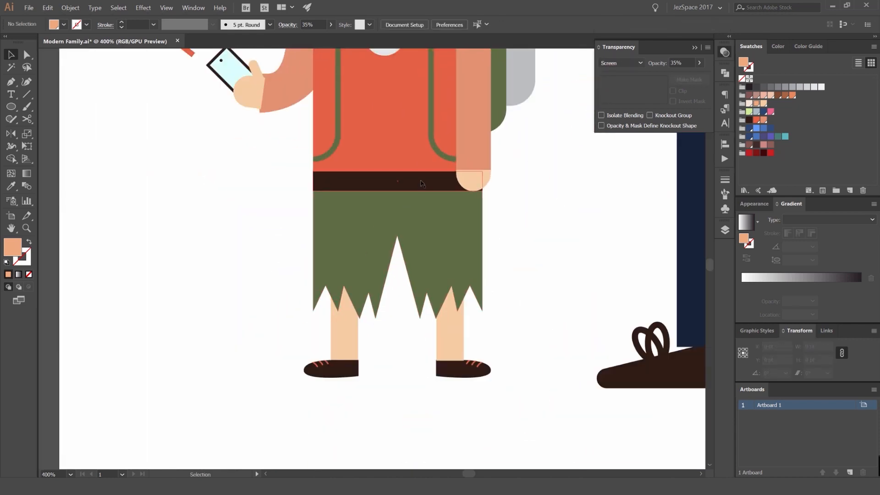
drag(426, 168, 425, 189)
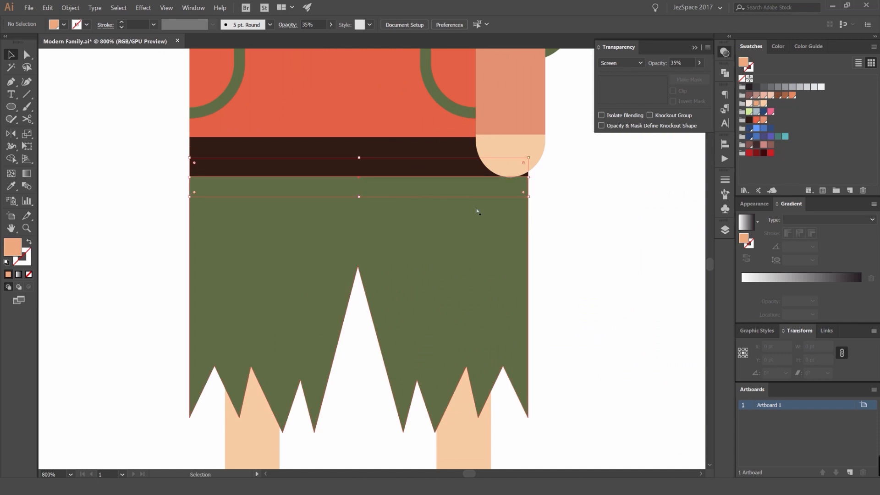
click(565, 273)
- Duplicate the boy's green shorts about 14 pt straight down, over the upper parts of his legs
scroll(437, 221, down, 5)
scroll(437, 221, up, 1)
drag(389, 251, 415, 259)
click(458, 139)
scroll(458, 139, down, 2)
mouse_move(475, 180)
mouse_down()
mouse_move(483, 159)
mouse_move(489, 182)
mouse_up()
- Select the shorts copy with both legs and remove the copy's areas outside the legs using Shape Builder
shift+click(468, 262)
shift+click(350, 259)
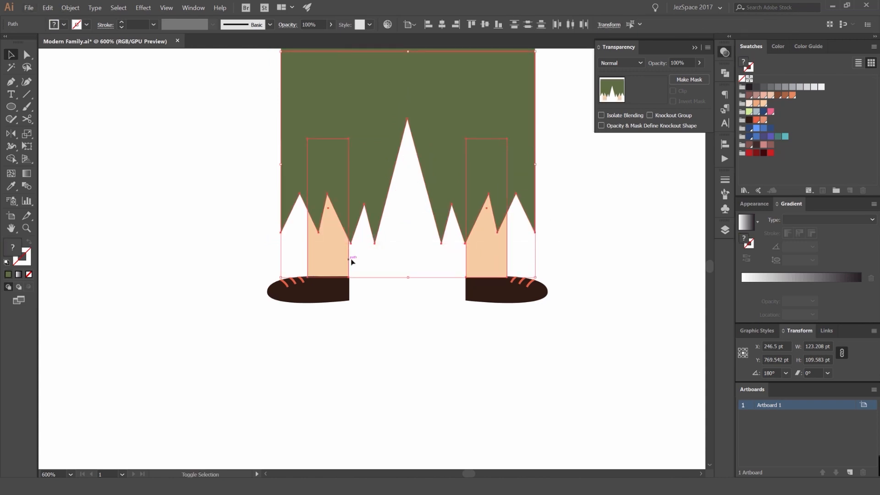
key(shift+m)
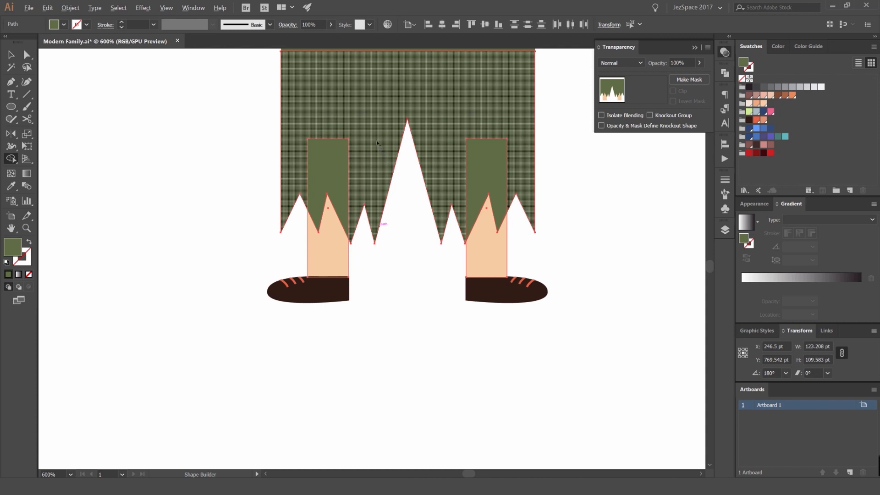
drag(405, 201, 464, 195)
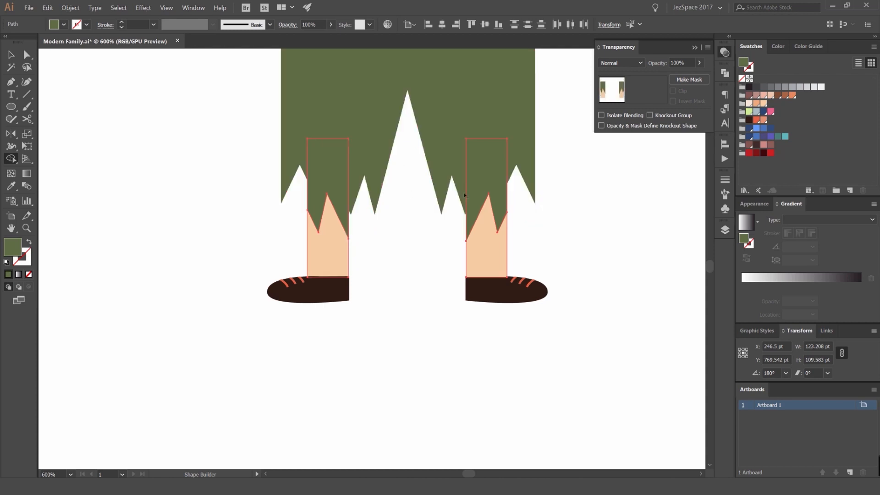
- Select the two remaining green pieces over the legs and fill them with the legs' skin colour
key(a)
click(576, 187)
click(487, 175)
shift+click(334, 197)
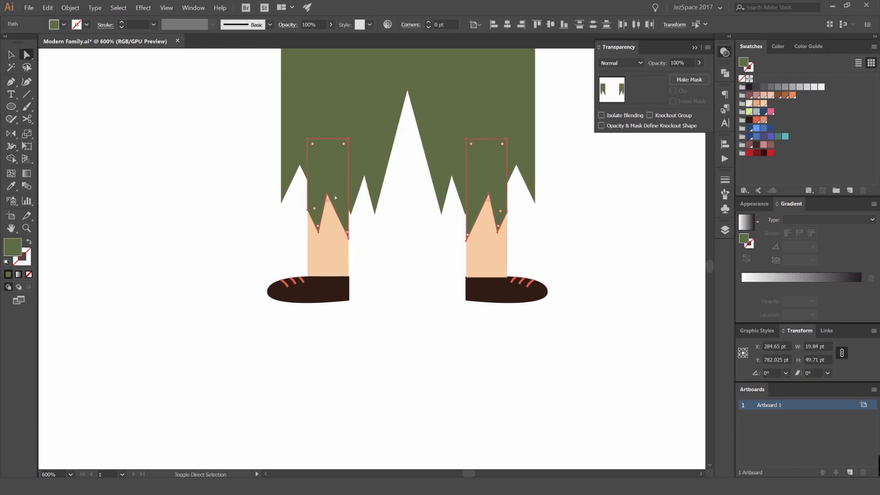
key(i)
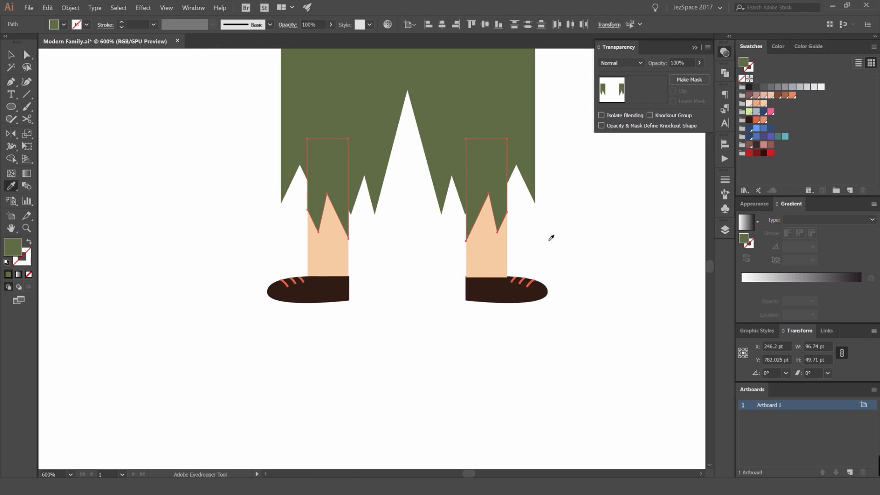
click(503, 246)
- Set the two leg shadow pieces to Multiply blending at 50% opacity
click(621, 63)
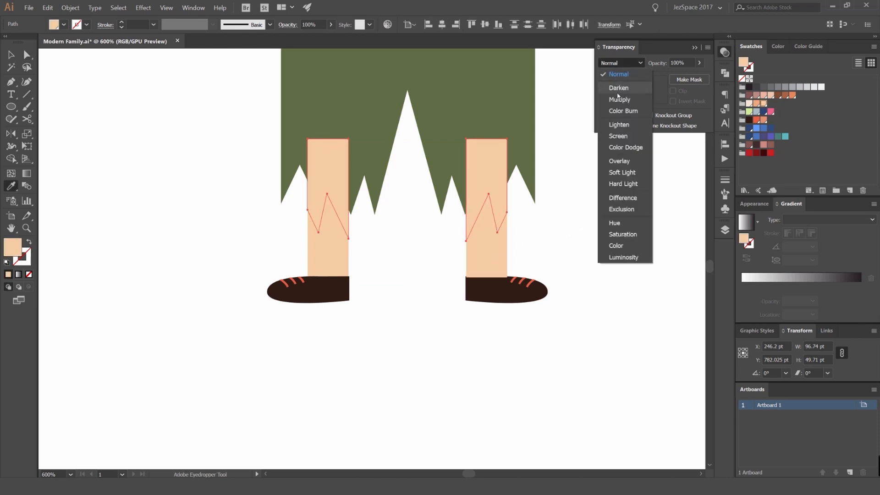
click(614, 98)
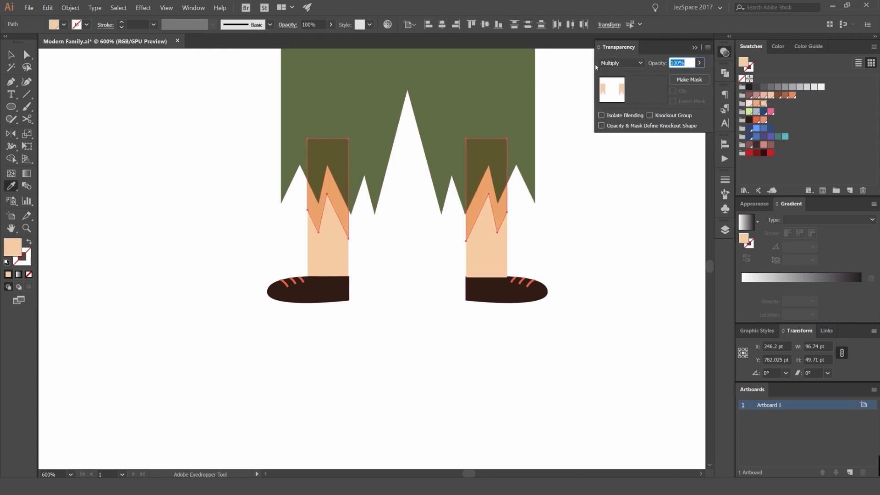
text(50)
key(Return)
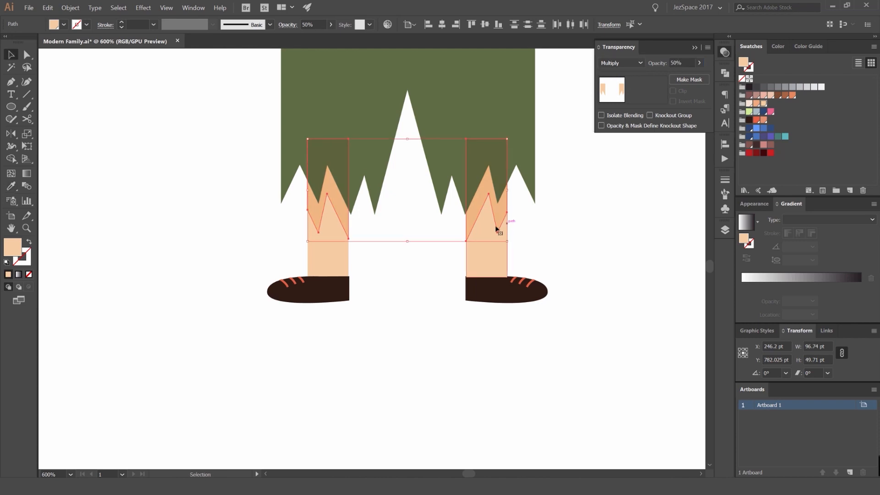
- Bring the original green shorts in front of the leg shadows at their original position and deselect them
key(a)
key(v)
click(575, 201)
drag(513, 135, 500, 110)
key(ctrl+z)
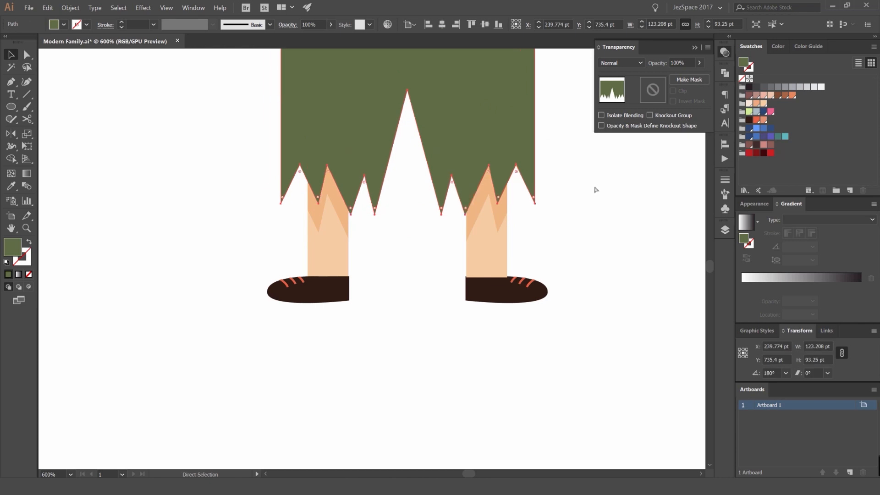
click(595, 189)
scroll(591, 187, down, 5)
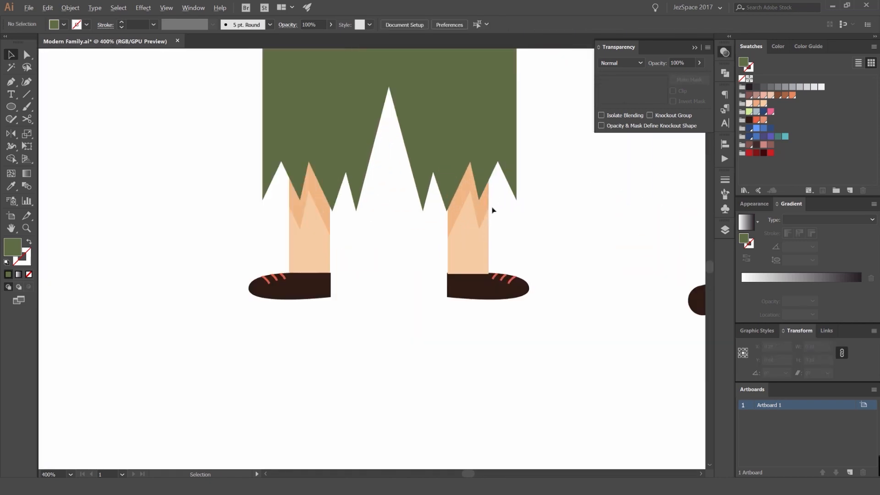
scroll(492, 210, up, 1)
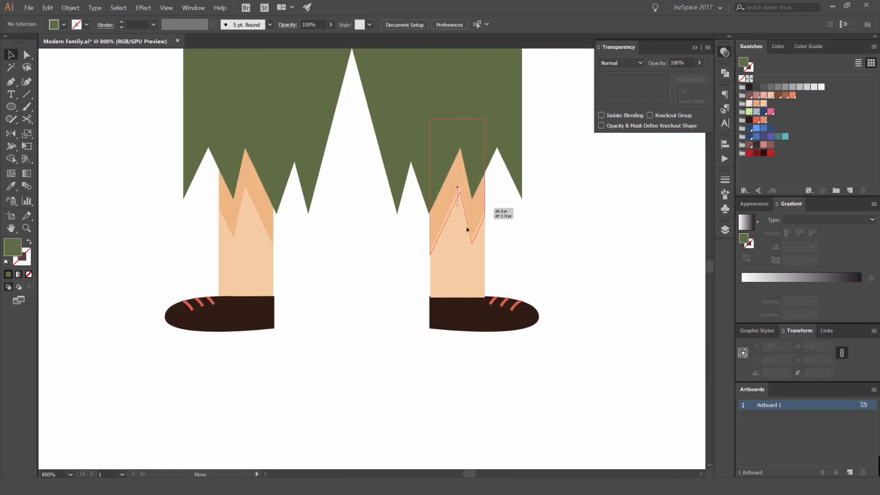
drag(480, 204, 458, 230)
key(ctrl+z)
- Bring the boy's shoe on the side nearer the father to the front and deselect it
click(521, 263)
click(443, 320)
key(ctrl+shift+])
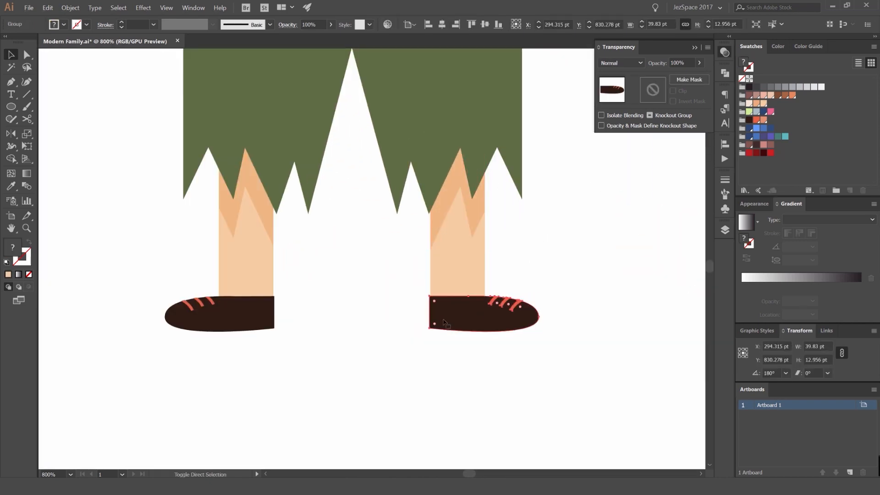
click(563, 248)
click(479, 266)
scroll(538, 245, down, 2)
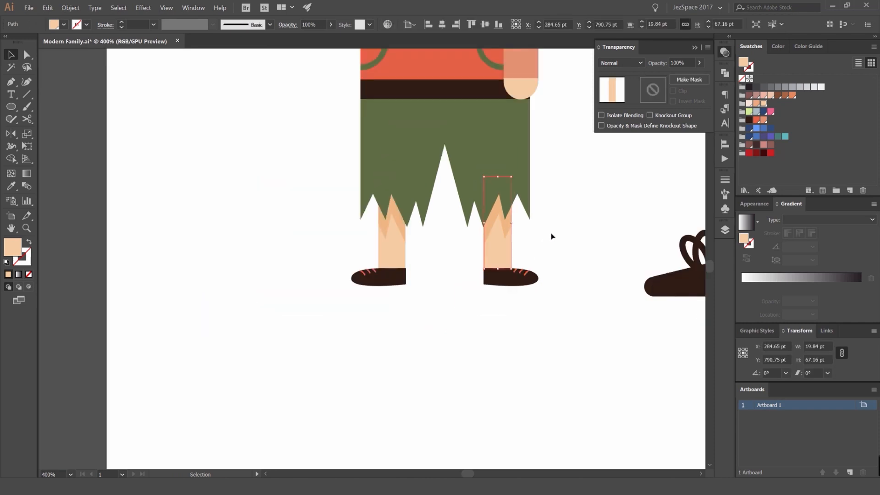
click(568, 228)
scroll(575, 225, down, 4)
drag(612, 211, 534, 247)
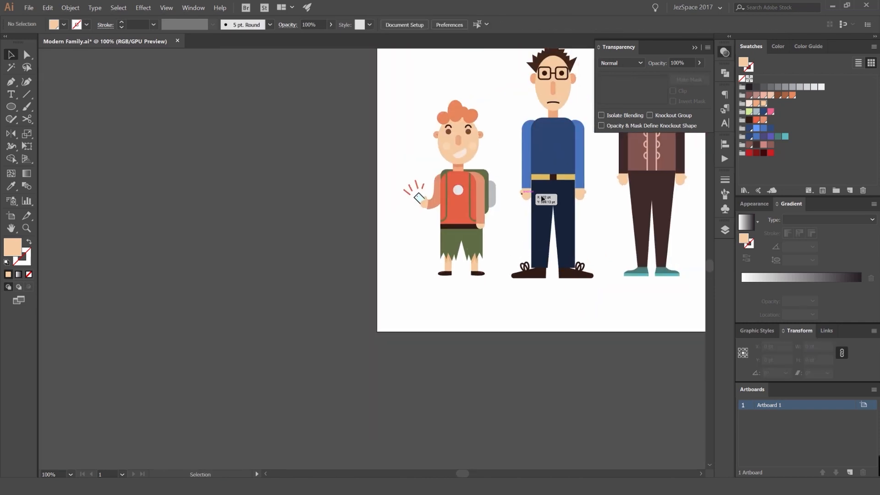
- Draw a closed five-corner Pen shape over the gap between the shorts' legs, with its apex above the gap's peak
scroll(468, 241, up, 1)
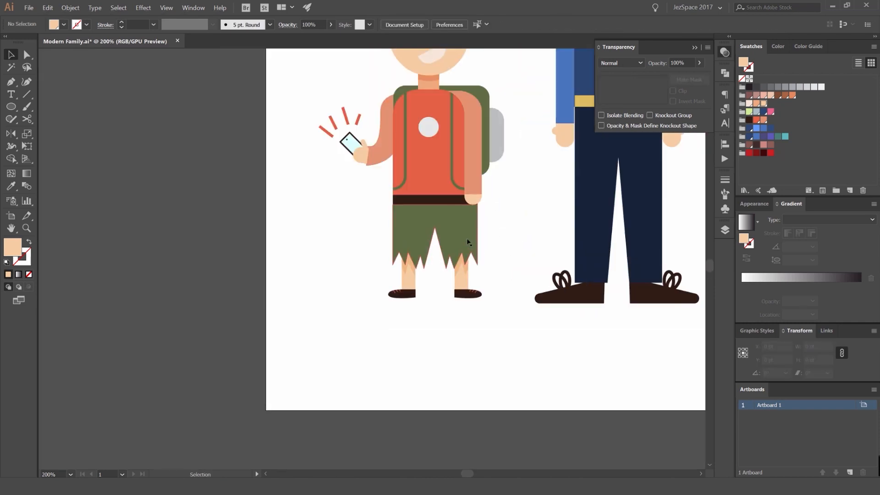
scroll(468, 242, up, 3)
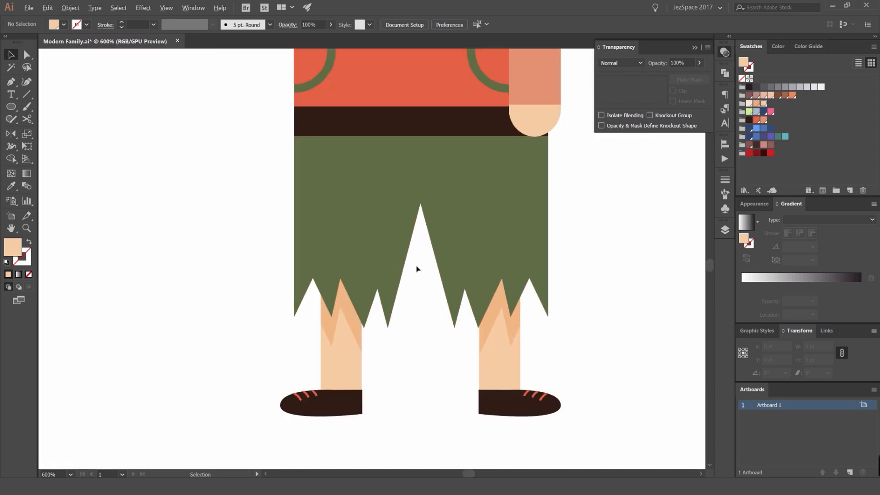
key(p)
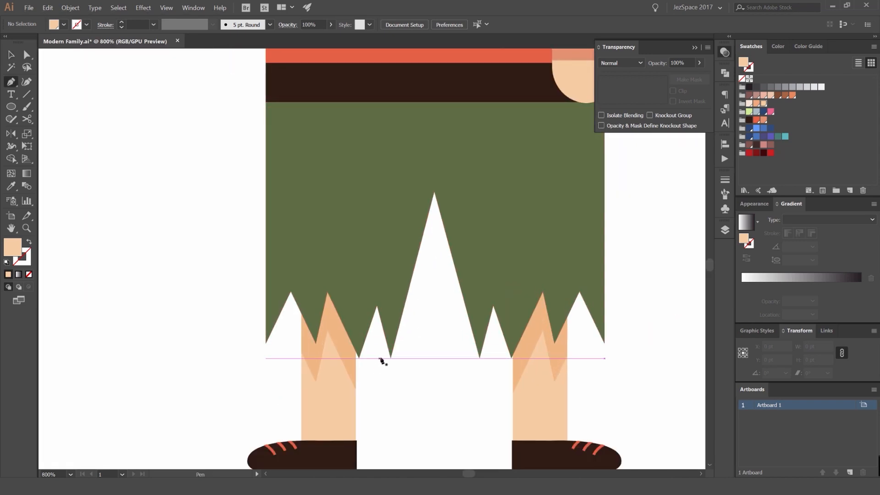
drag(393, 357, 383, 337)
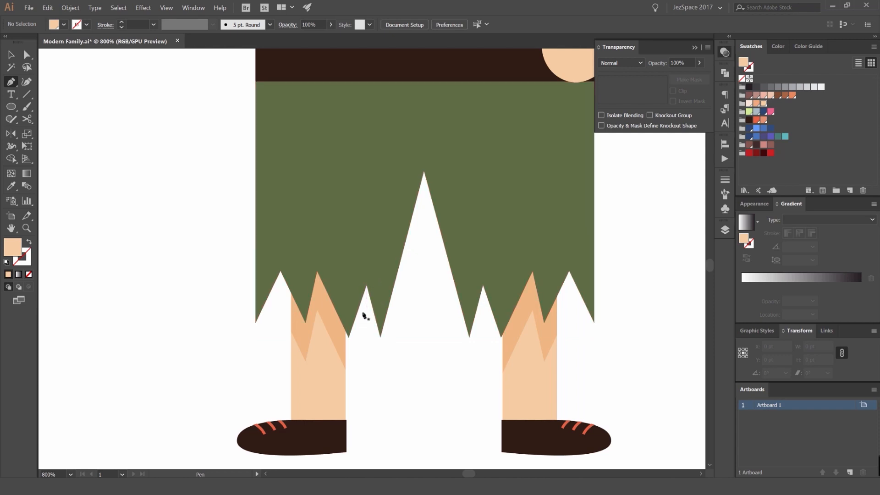
click(362, 312)
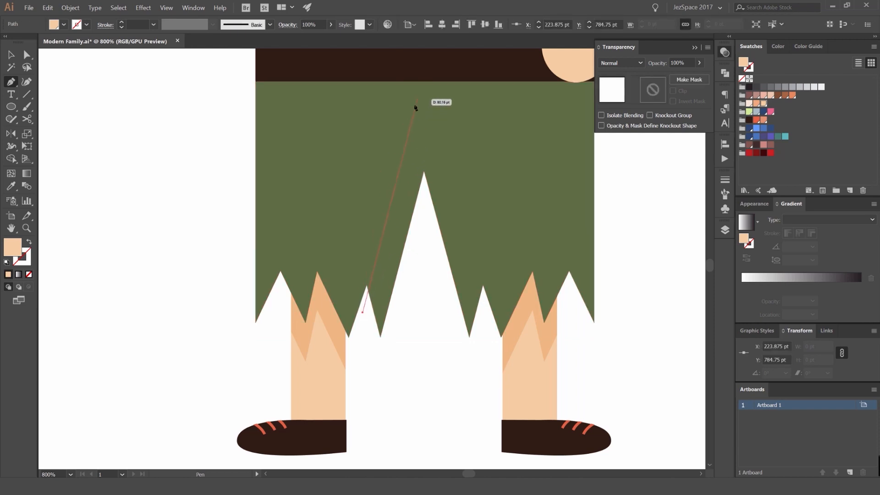
click(424, 116)
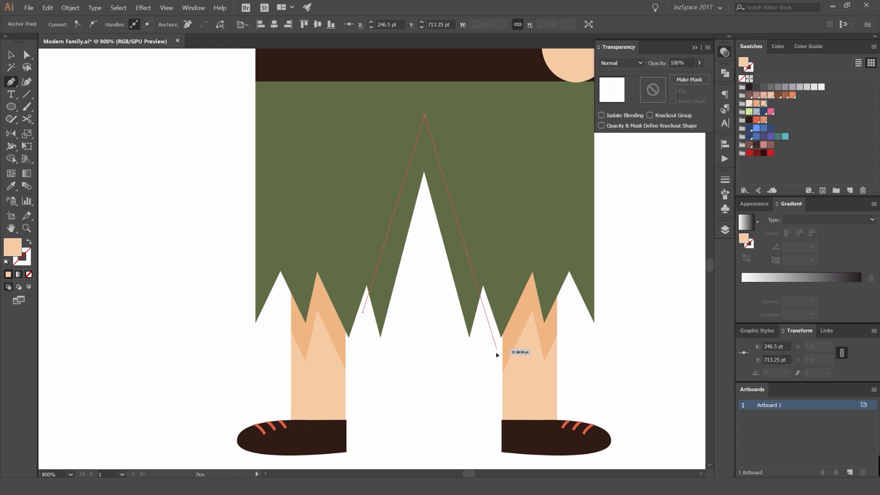
click(496, 349)
click(444, 404)
click(370, 365)
click(362, 312)
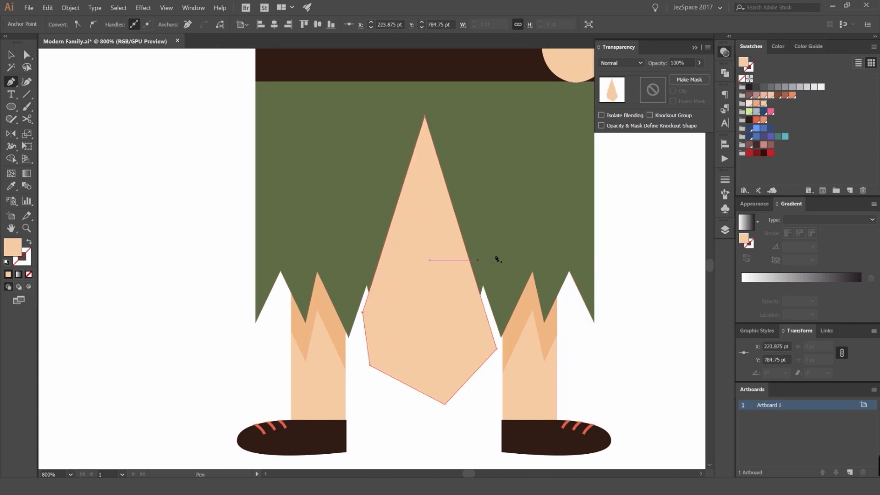
- Select the Pen shape with the shorts and remove its area outside the shorts using Shape Builder
key(v)
click(569, 210)
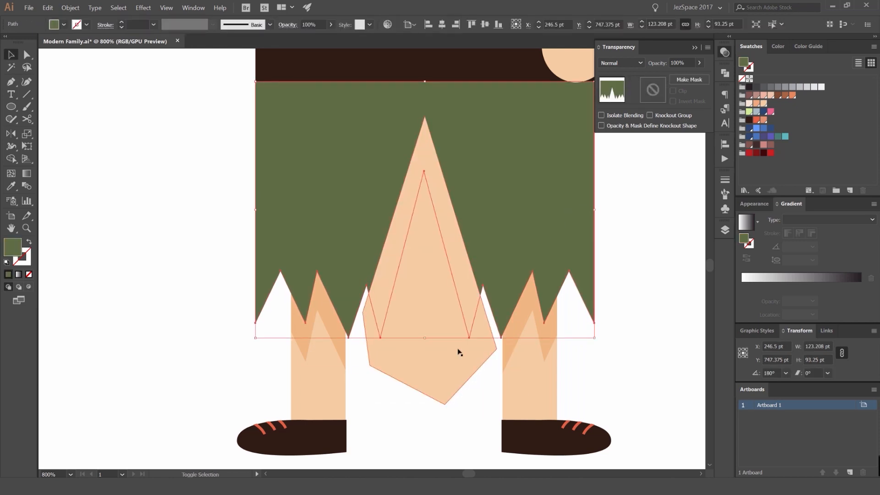
key(shift+m)
alt+click(450, 373)
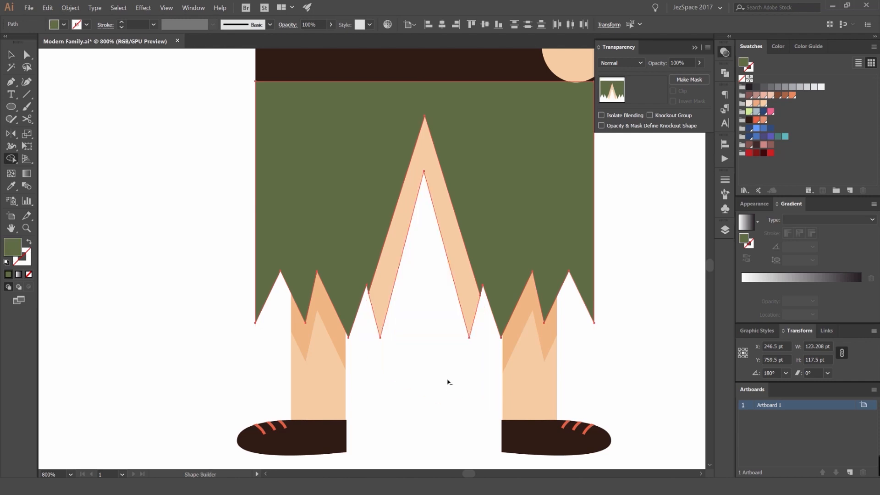
- Fill the shape around the gap in the shorts with the shorts' green and blend it as Multiply at 50% opacity
key(v)
click(443, 372)
click(460, 255)
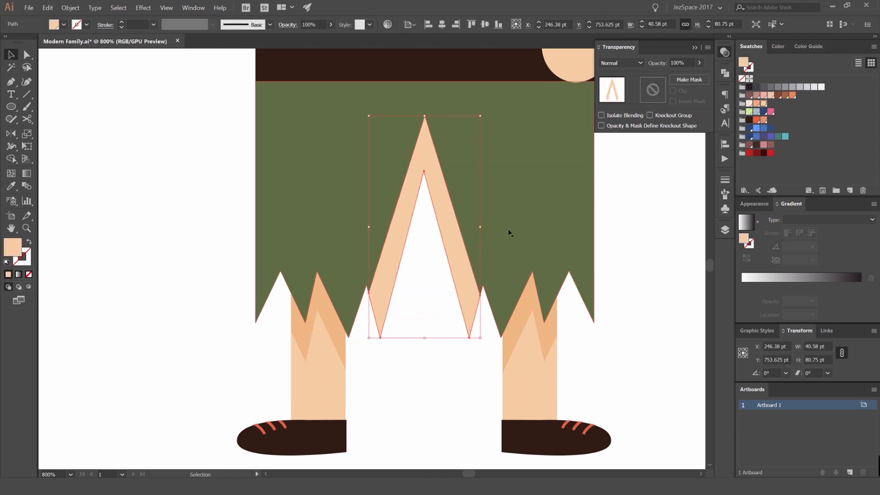
key(i)
click(518, 196)
click(623, 63)
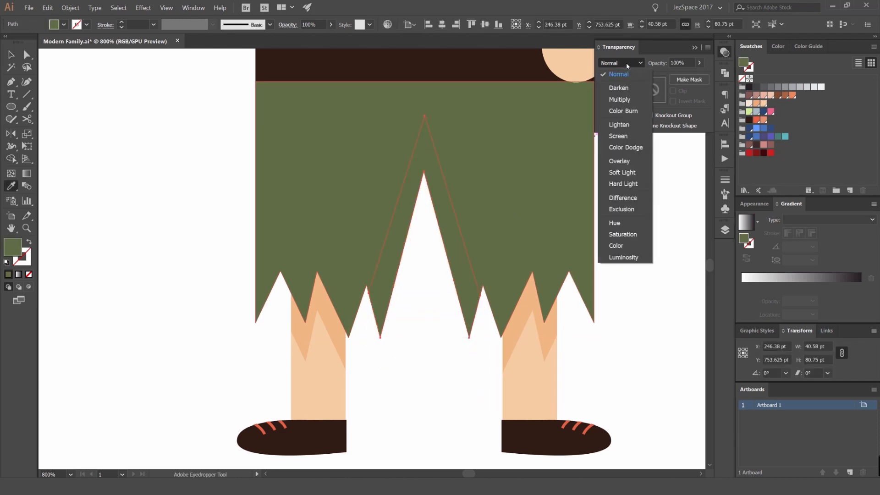
click(619, 98)
text(v50)
key(Return)
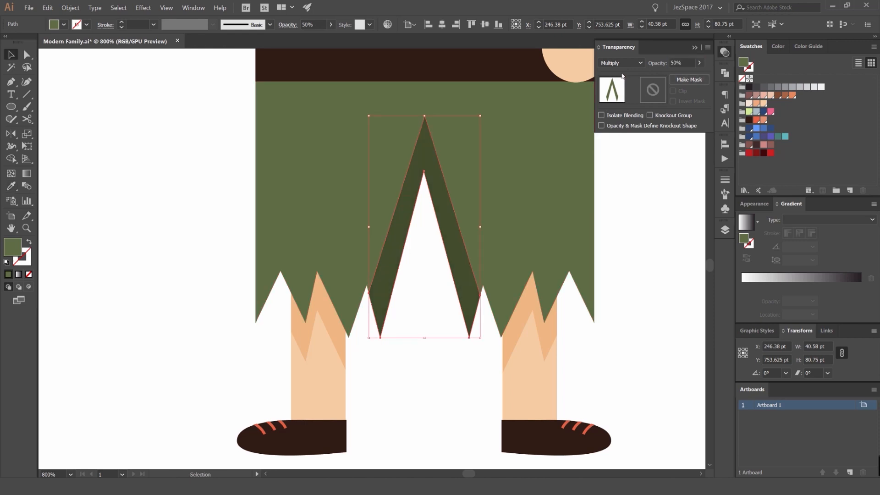
click(725, 52)
click(655, 140)
scroll(653, 140, down, 5)
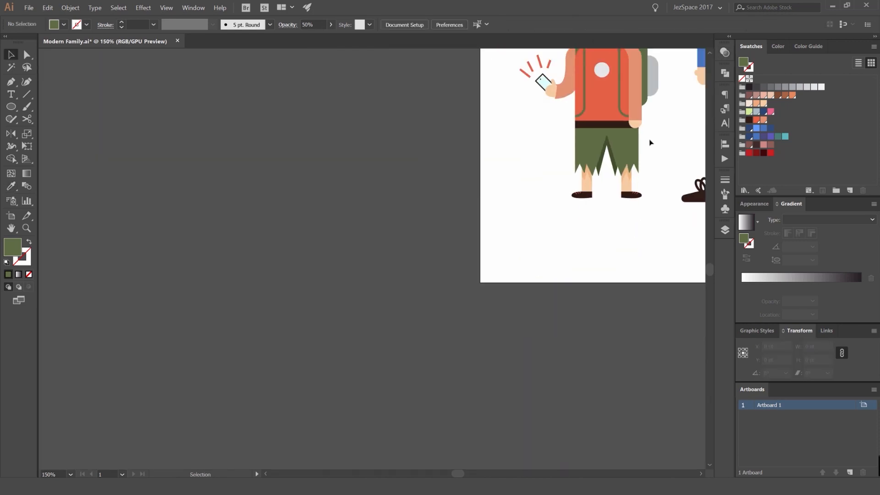
drag(659, 137, 605, 165)
scroll(609, 166, up, 3)
drag(460, 193, 409, 190)
key(ctrl+z)
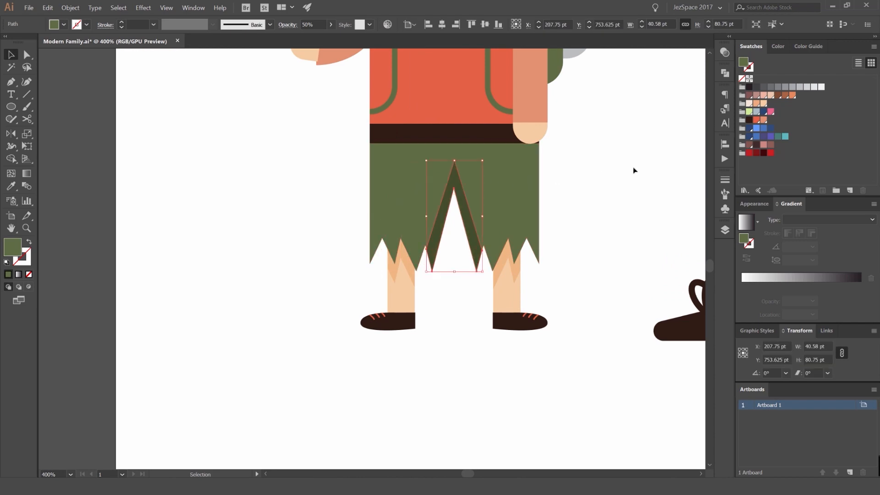
click(635, 171)
- Draw a rectangle about 90 pt tall along the shorts' outer edge on the phone side and narrow it to about 5.59 pt
scroll(612, 154, down, 3)
scroll(582, 155, up, 4)
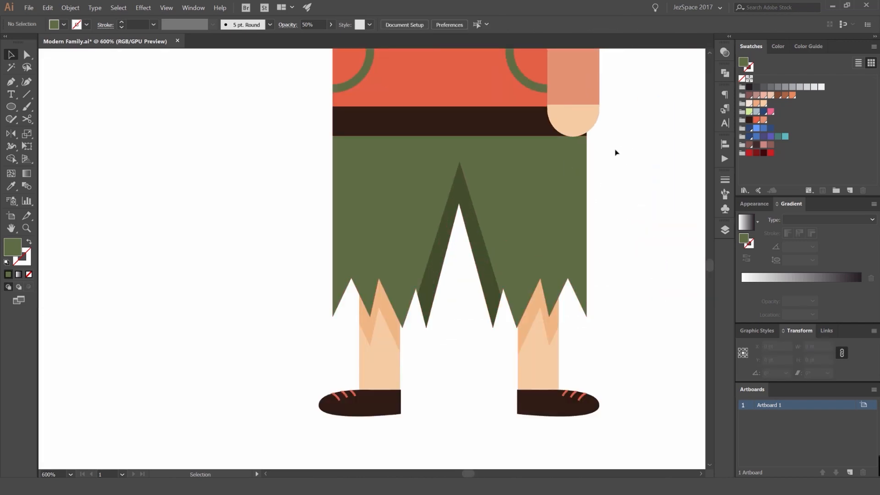
scroll(314, 169, up, 1)
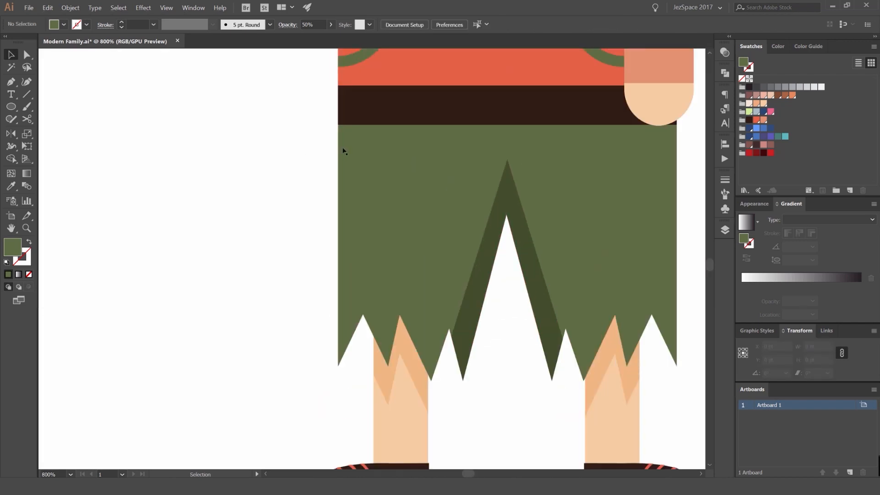
key(m)
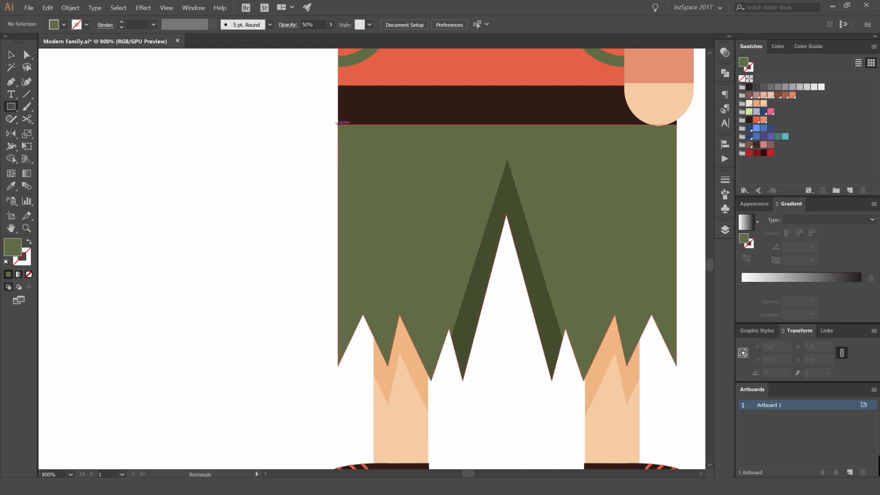
drag(337, 124, 360, 373)
key(v)
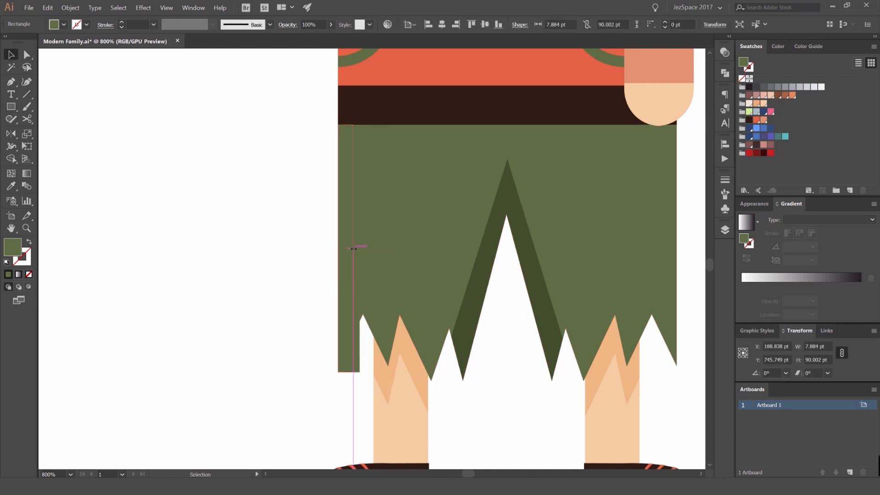
drag(353, 248, 353, 249)
- Select the strip with the shorts and remove its area below the ragged hem using Shape Builder
shift+click(389, 234)
key(shift+m)
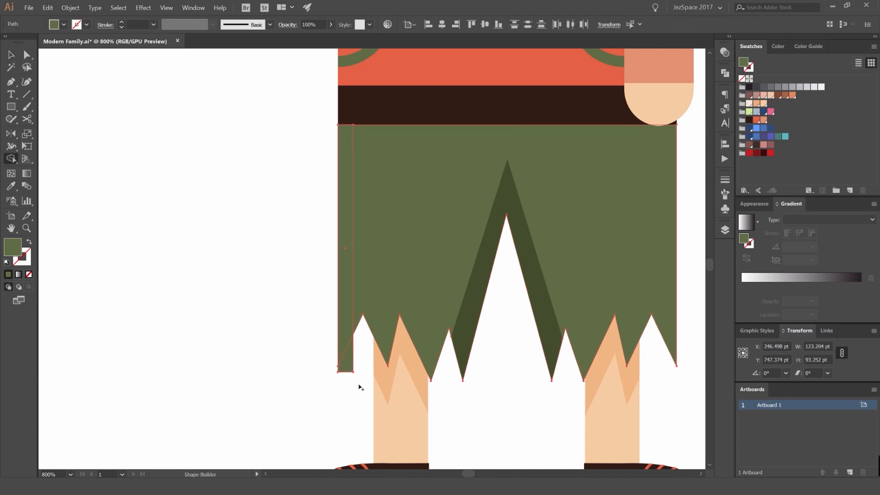
alt+click(352, 367)
key(v)
click(349, 385)
drag(346, 340, 293, 339)
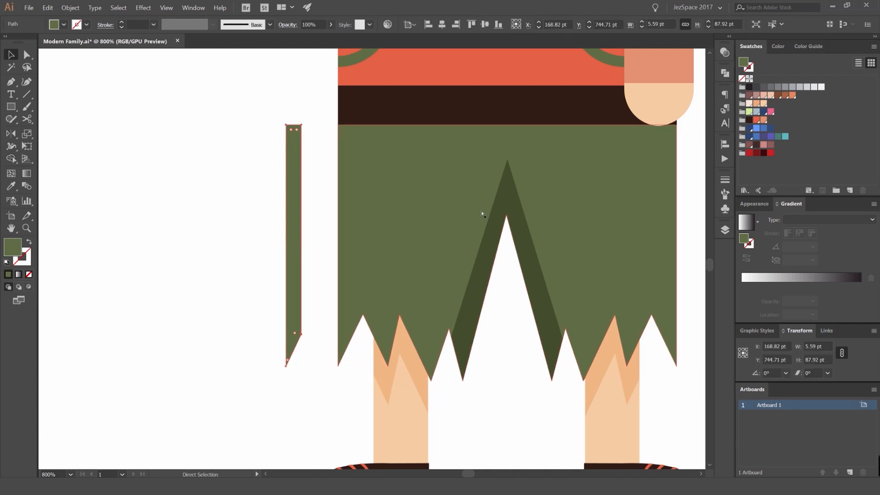
key(ctrl+z)
drag(435, 217, 376, 287)
key(ctrl+z)
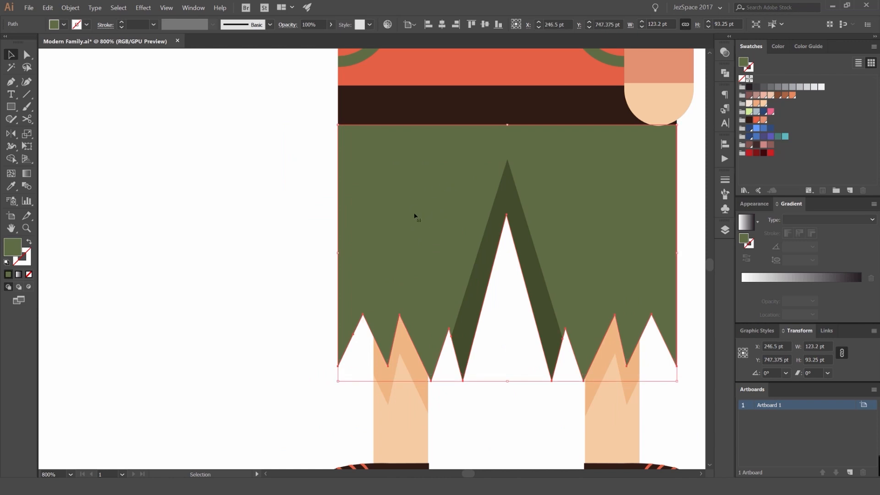
drag(351, 256, 329, 257)
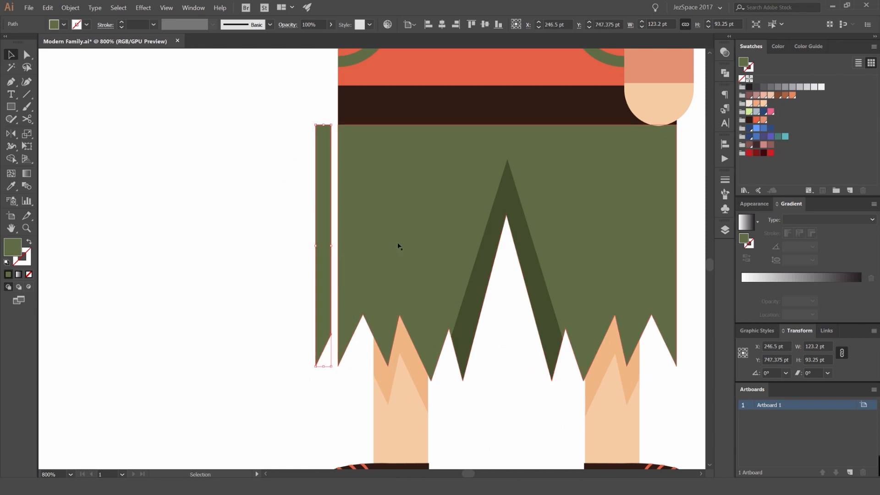
key(ctrl+z)
- Set the blend mode of the strip on the shorts' edge to Screen and deselect it
click(724, 52)
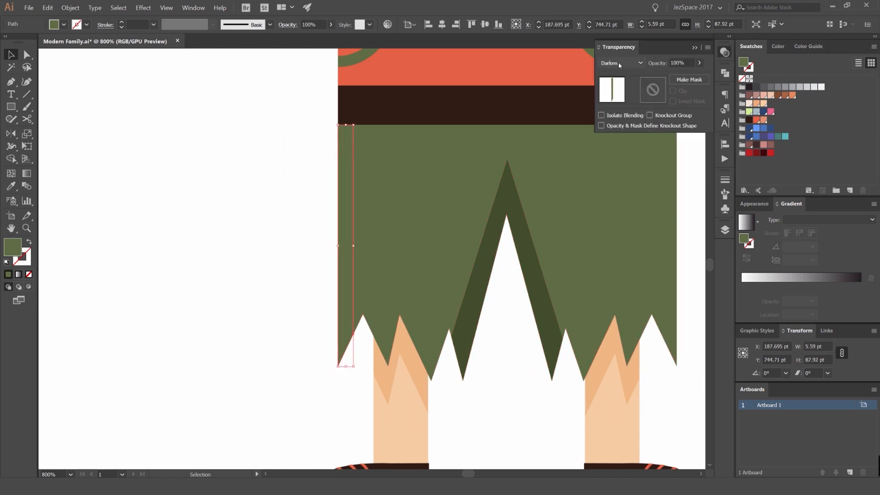
scroll(619, 62, down, 6)
scroll(622, 65, down, 2)
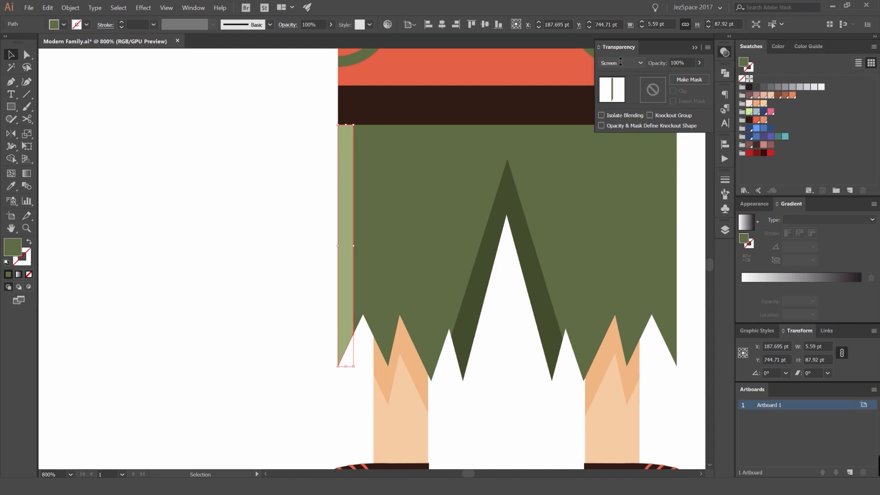
scroll(621, 63, up, 2)
scroll(621, 62, down, 1)
scroll(620, 61, up, 1)
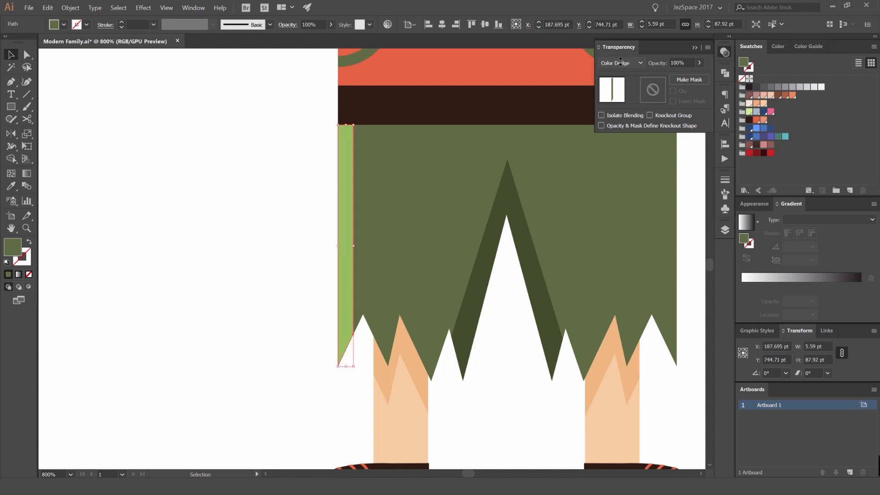
click(224, 216)
scroll(234, 211, down, 4)
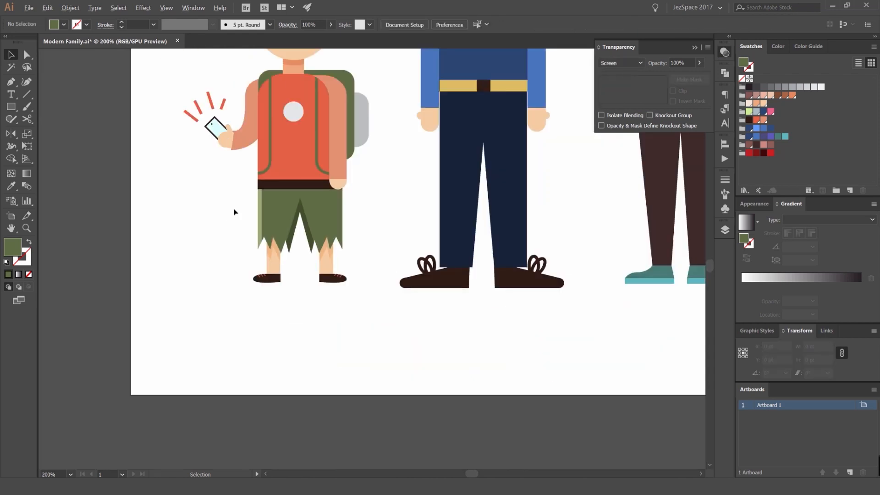
- Reflect a copy of the highlight strip about the peak of the gap onto the shorts' opposite edge
scroll(246, 213, up, 3)
click(285, 207)
key(o)
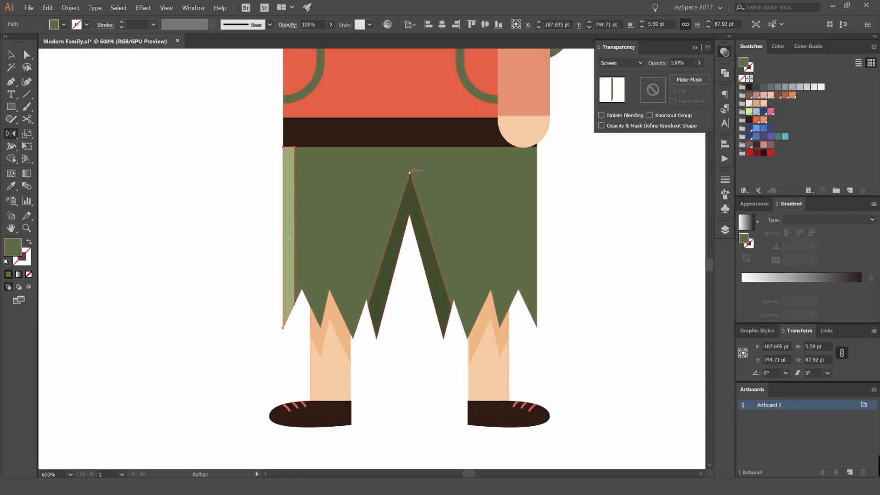
alt+click(410, 173)
click(640, 282)
key(v)
click(546, 173)
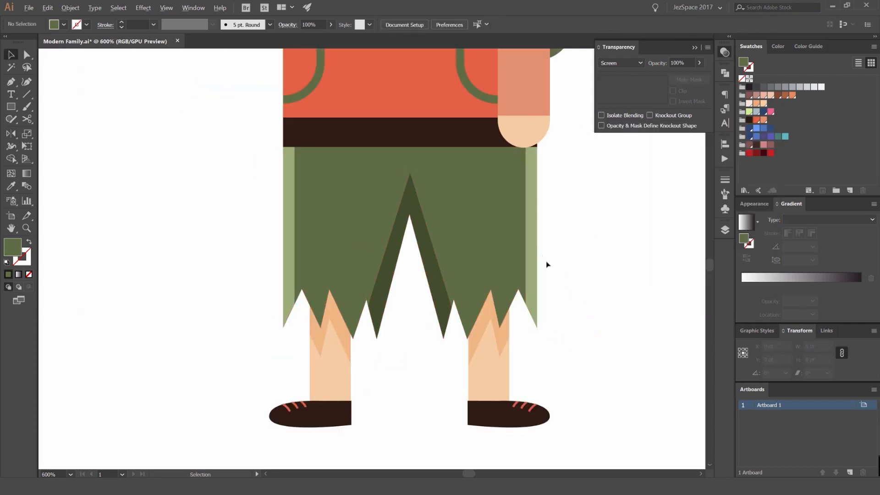
scroll(572, 264, down, 3)
scroll(586, 260, up, 4)
click(498, 247)
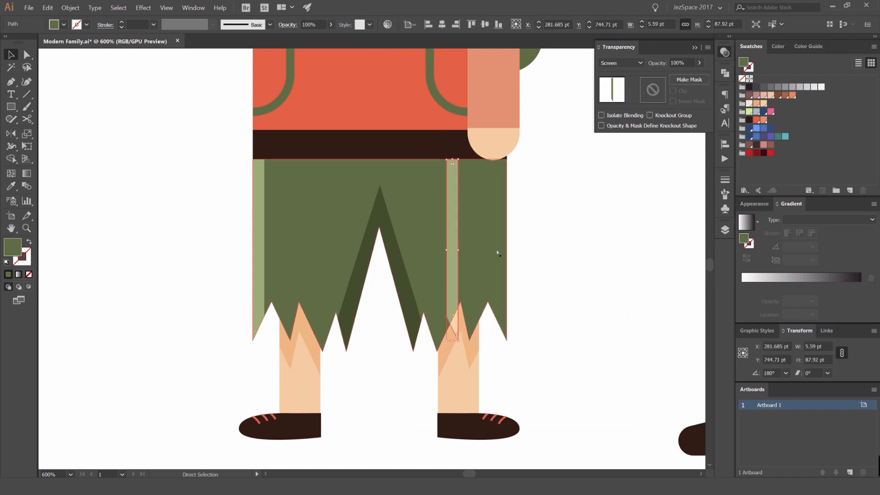
scroll(509, 240, up, 2)
drag(481, 260, 493, 262)
click(556, 256)
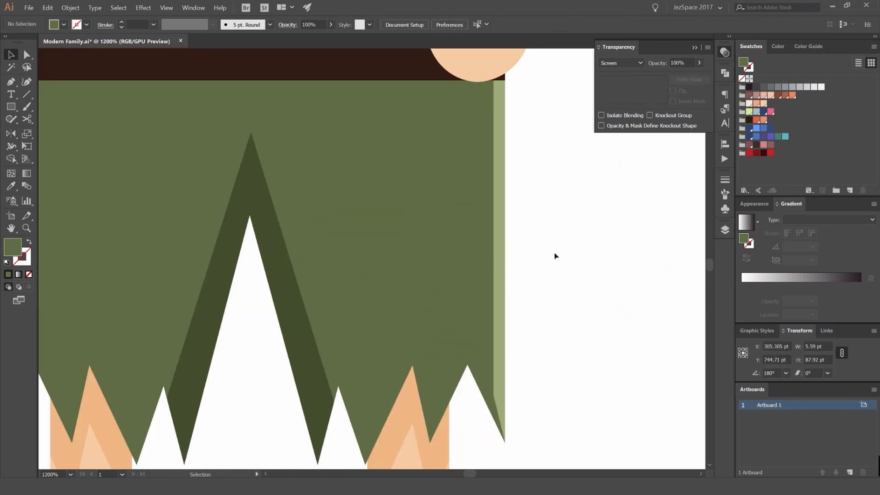
scroll(599, 260, down, 2)
key(ctrl+z)
click(602, 261)
scroll(602, 261, down, 3)
- Set the opacity of both highlight strips on the shorts to 30% and deselect them
drag(599, 251, 520, 257)
scroll(527, 246, down, 2)
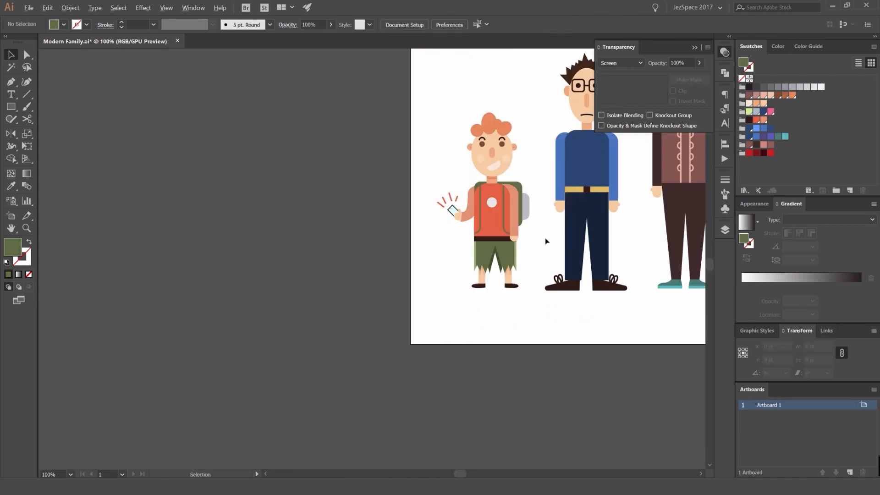
scroll(522, 252, up, 4)
click(502, 257)
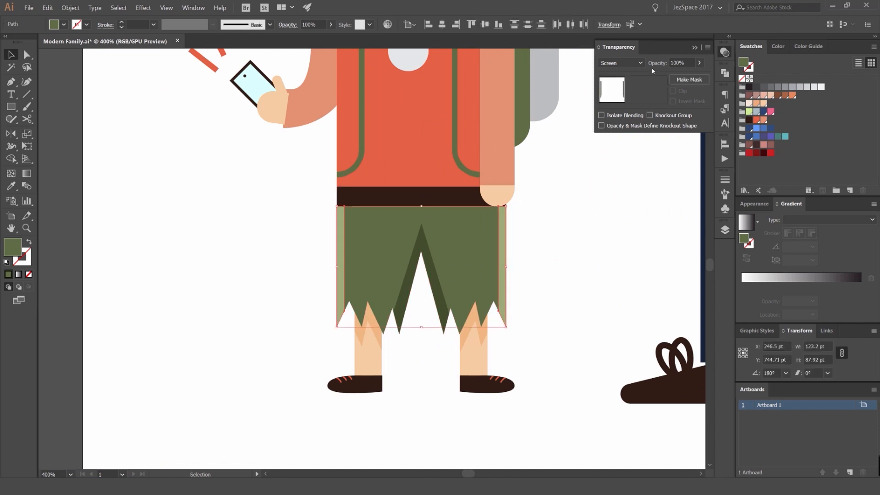
text(30)
key(Return)
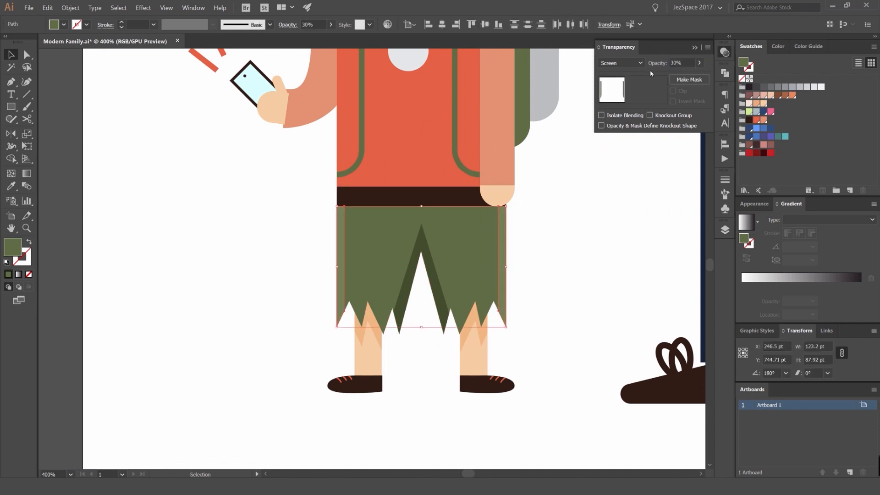
click(639, 215)
- Recolor the boy's grey backpack pocket with the green sampled from the backpack
scroll(639, 216, down, 3)
drag(618, 206, 539, 213)
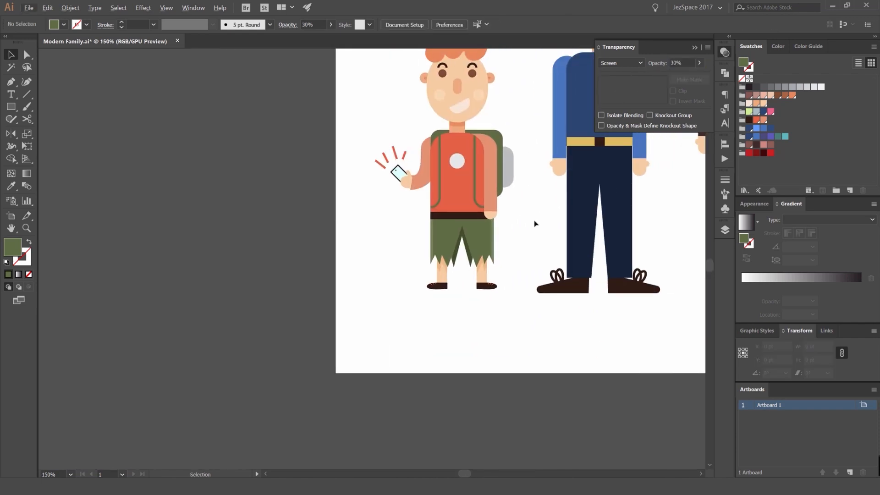
scroll(522, 238, up, 2)
scroll(542, 250, up, 2)
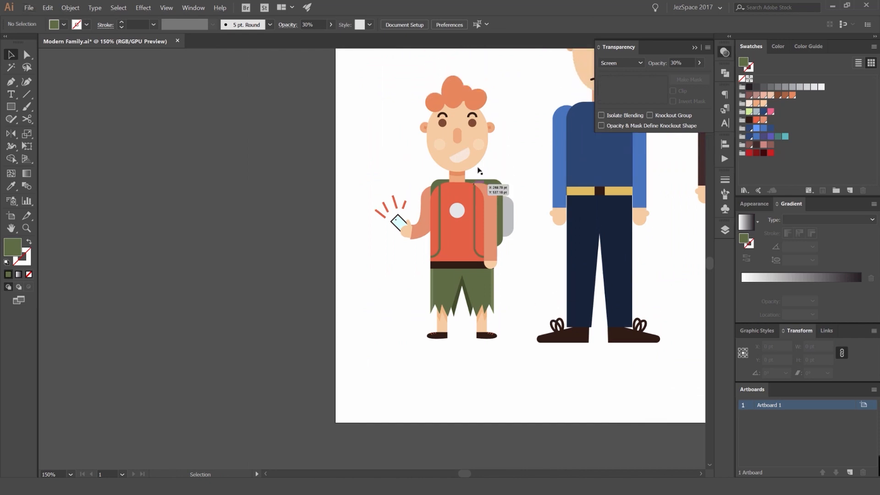
scroll(477, 171, up, 2)
drag(561, 254, 510, 190)
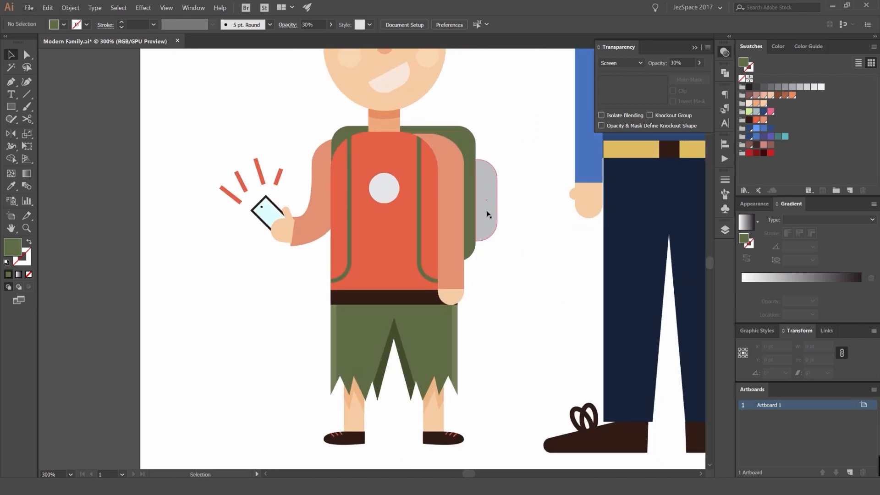
scroll(418, 152, up, 1)
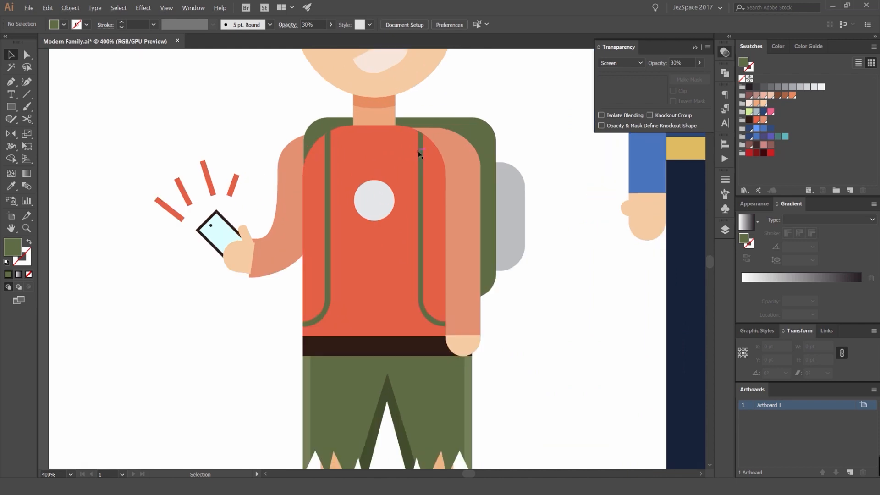
drag(555, 196, 471, 231)
scroll(439, 203, up, 1)
click(437, 204)
key(i)
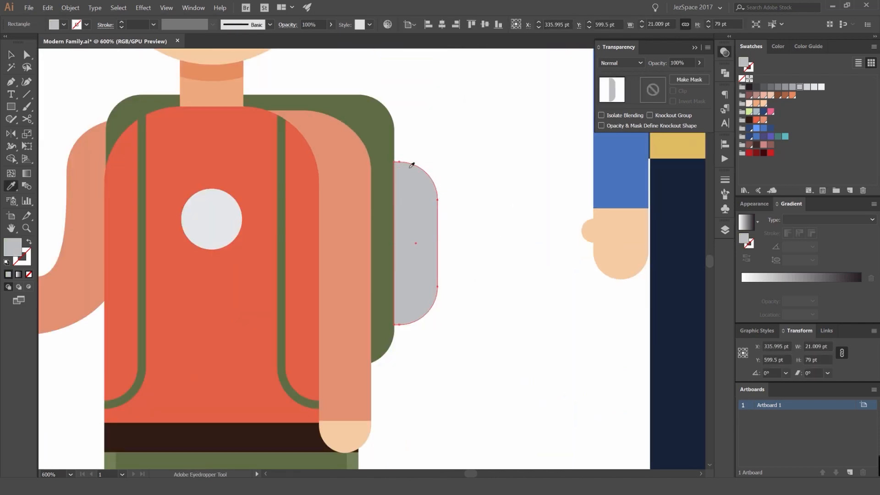
click(382, 138)
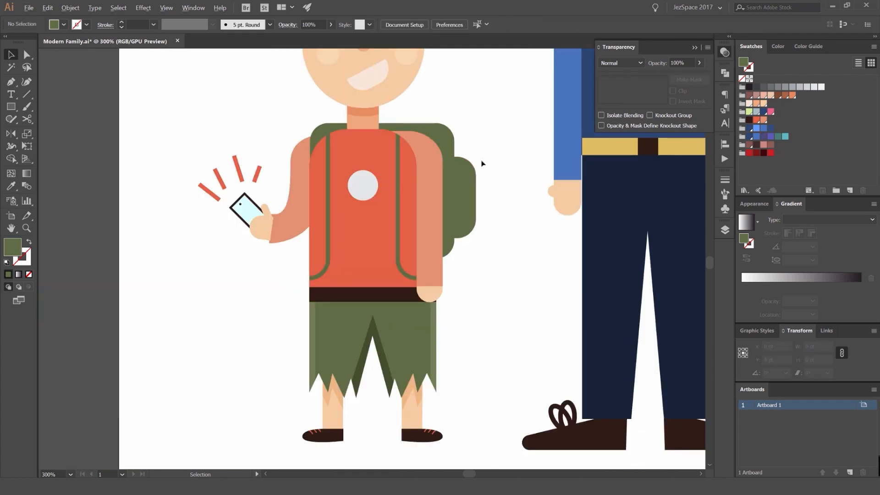
- Duplicate the green backpack body with a horizontal offset of about 3.6 pt toward the pocket
scroll(483, 162, up, 2)
click(419, 142)
scroll(440, 140, up, 1)
alt+drag(411, 136, 421, 136)
scroll(614, 63, down, 2)
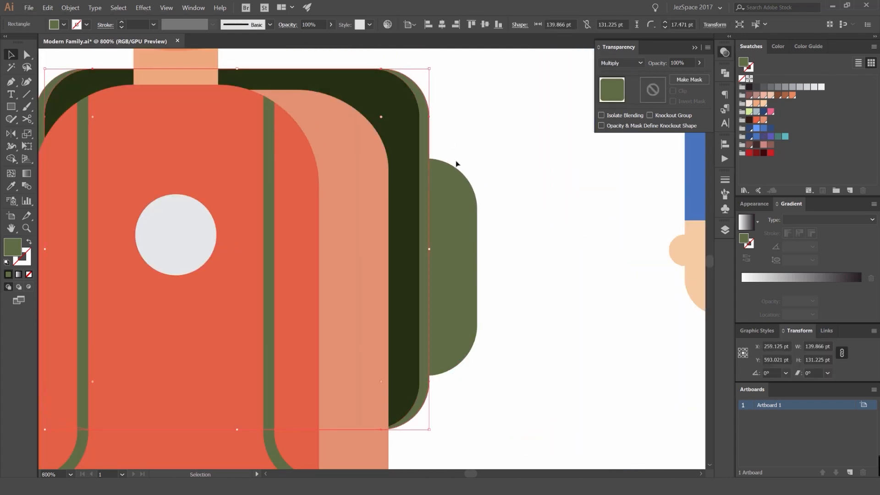
mouse_move(428, 141)
mouse_down()
mouse_move(472, 139)
mouse_move(426, 144)
mouse_up()
key(ctrl+z)
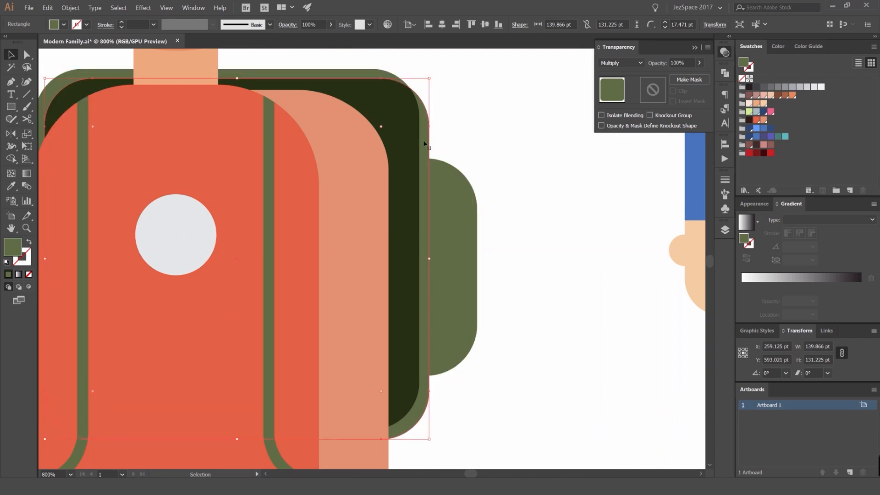
key(ctrl+z)
key(ctrl+z)
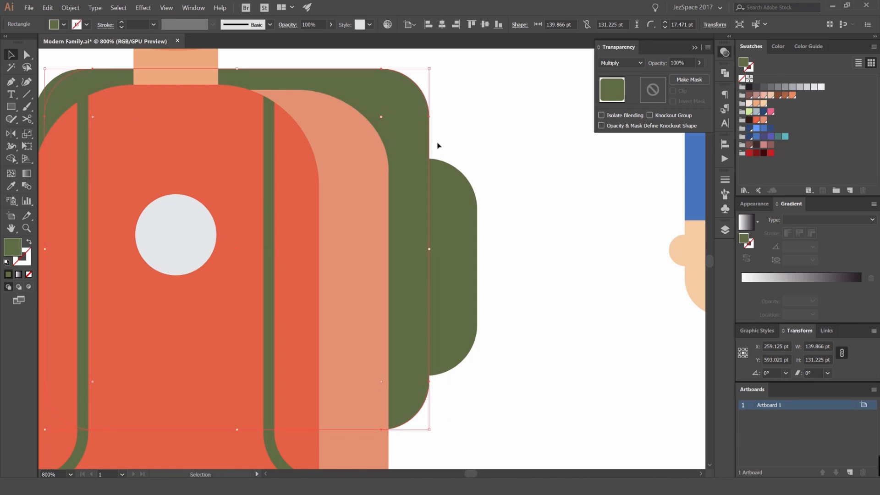
key(ctrl+z)
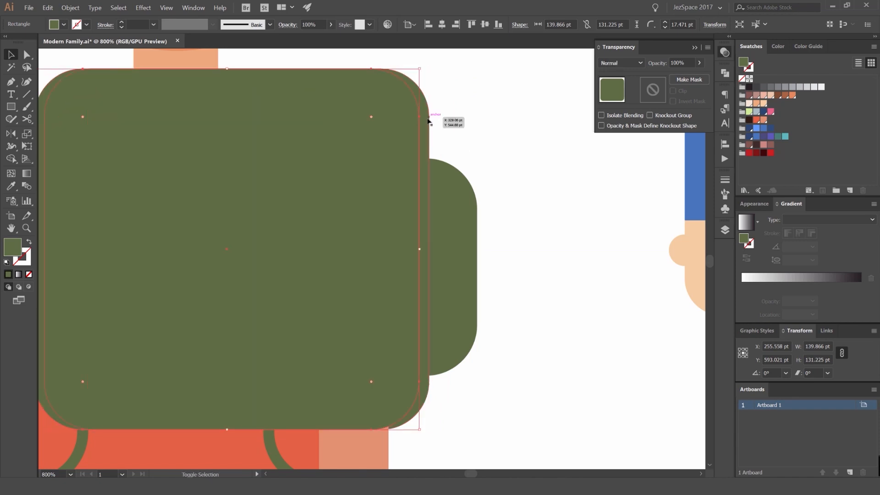
- Trim the offset backpack copy with Shape Builder, keeping only its thin strip along the backpack's pocket-side edge
shift+click(427, 120)
key(shift+m)
alt+click(412, 118)
drag(87, 97, 246, 89)
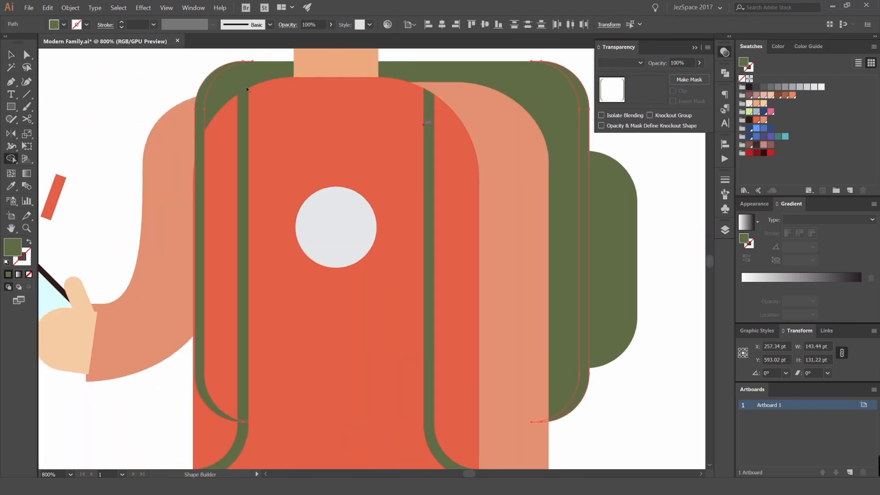
alt+click(200, 87)
drag(515, 57, 387, 100)
- Apply the pocket's green fill and Normal blending to the thin backpack strip with the Eyedropper
key(v)
click(390, 99)
drag(460, 129, 483, 129)
key(ctrl+z)
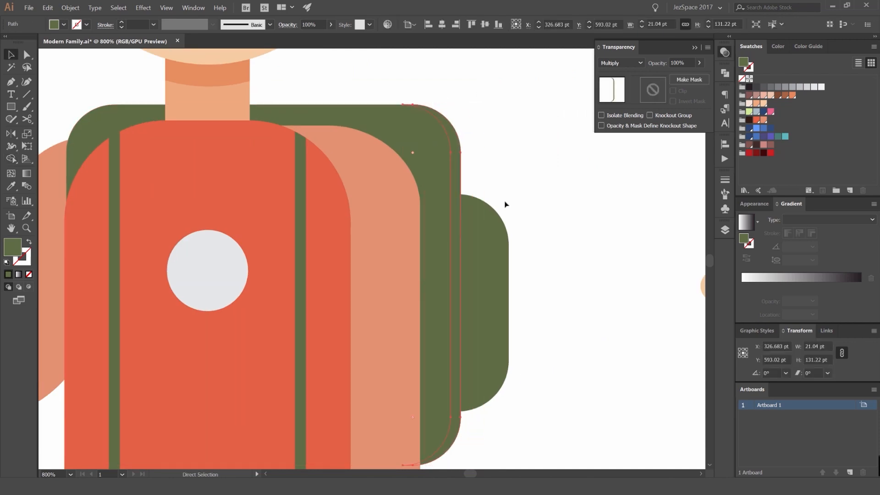
key(i)
click(489, 241)
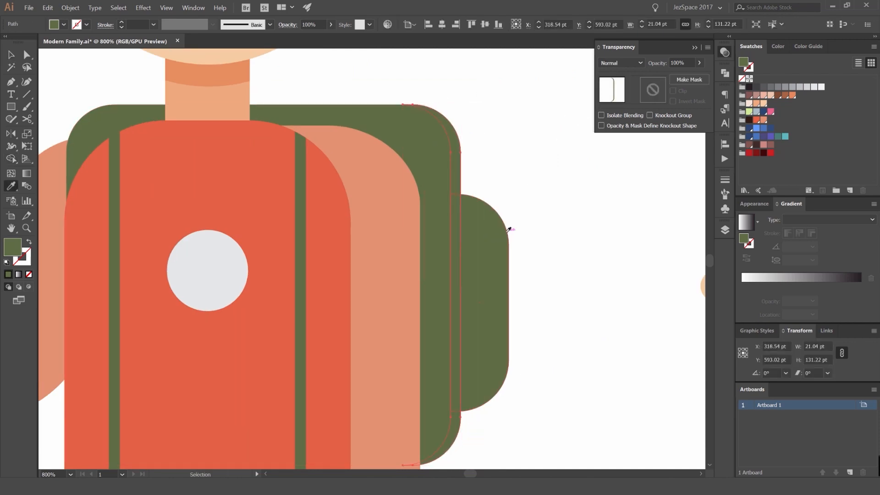
key(v)
click(491, 238)
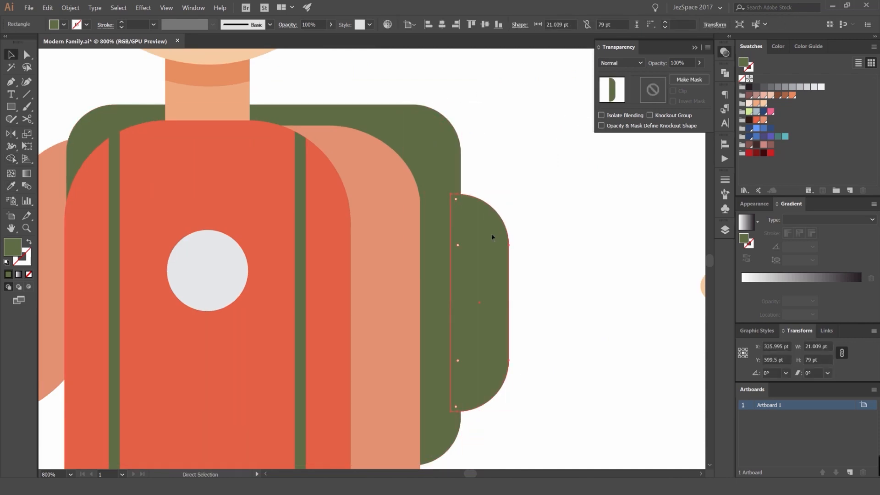
drag(458, 170, 516, 171)
key(ctrl+z)
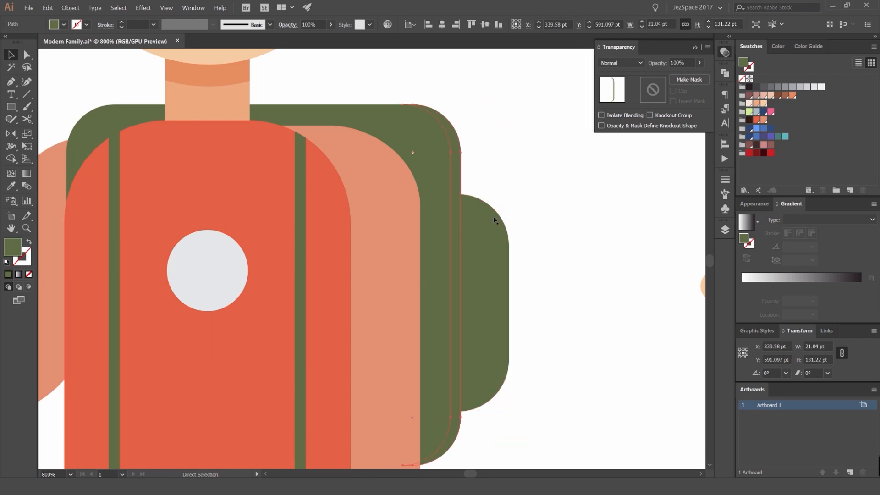
click(486, 226)
drag(485, 227, 542, 232)
key(ctrl+z)
click(725, 230)
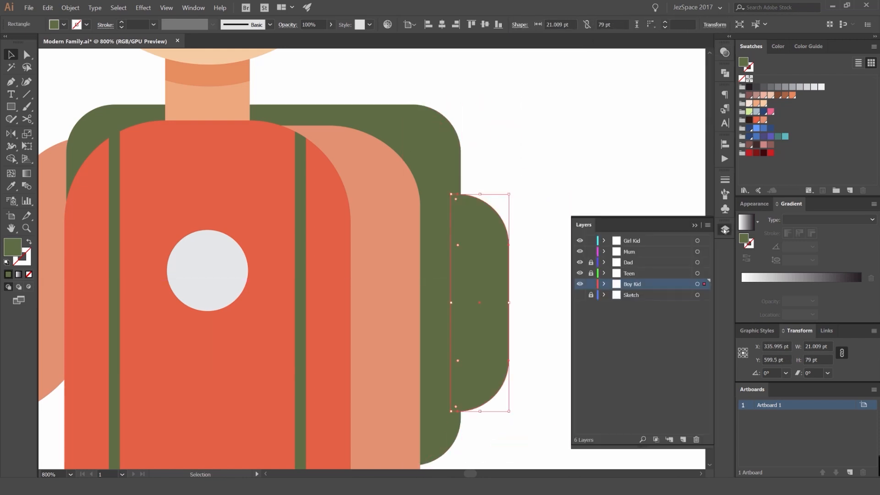
drag(492, 188, 457, 214)
click(484, 187)
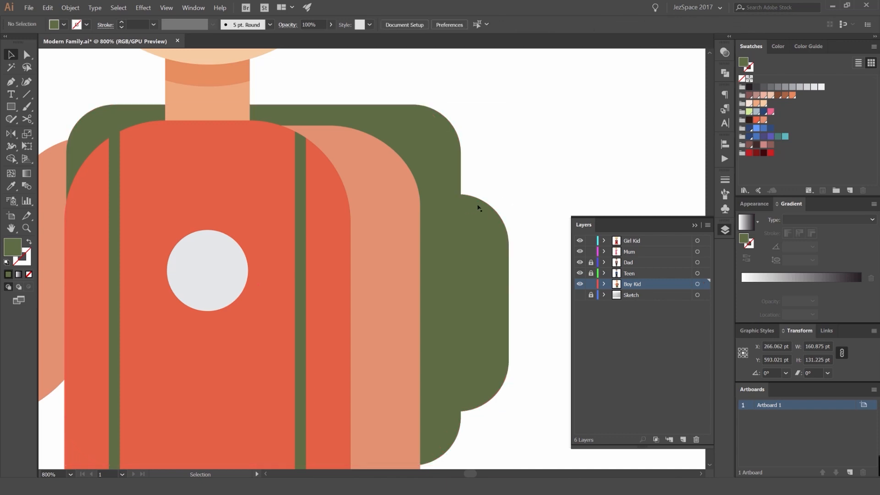
- Cut away the parts of the backpack strip above and below the pocket with Shape Builder
click(477, 206)
shift+click(459, 128)
key(shift+m)
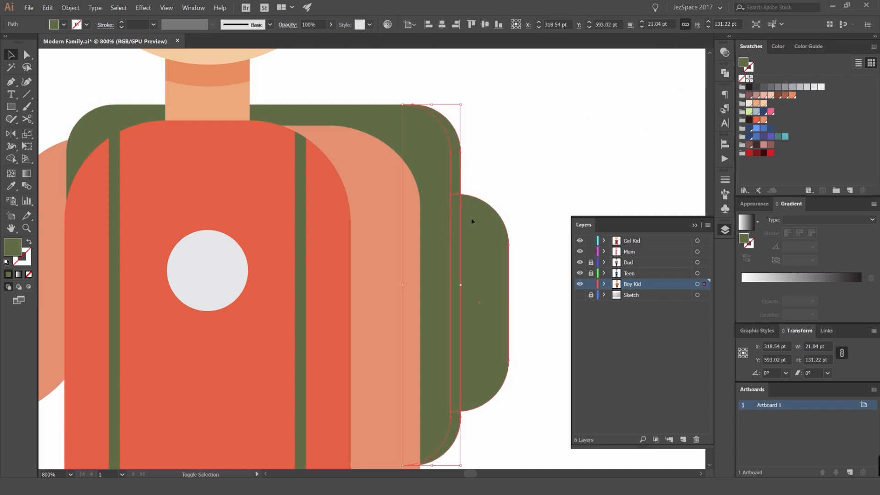
alt+click(457, 185)
alt+click(459, 420)
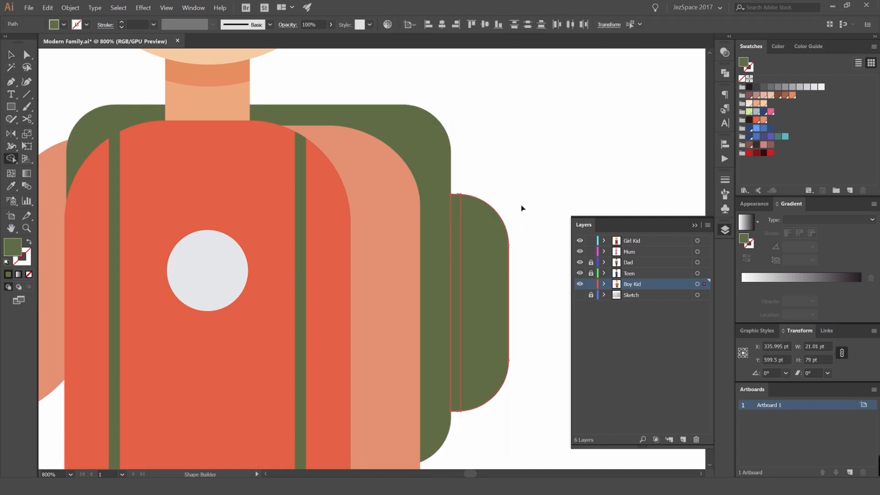
- Set the narrow strip where the pocket meets the backpack to Multiply blending at 50% opacity and deselect it
key(v)
click(522, 206)
drag(456, 207, 480, 206)
key(ctrl+z)
click(724, 52)
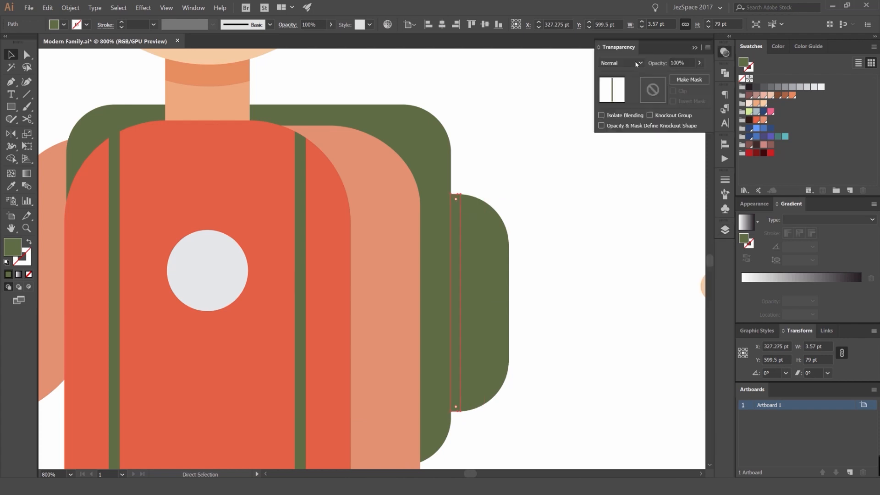
scroll(626, 63, down, 2)
click(670, 62)
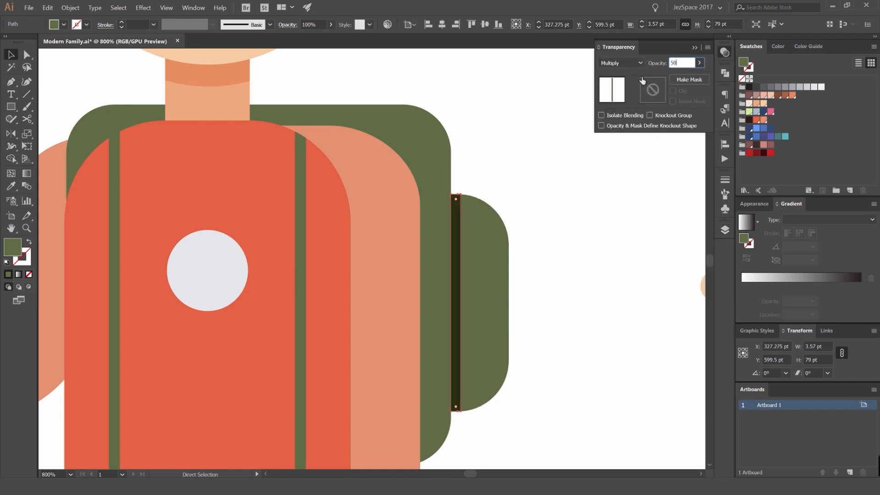
key(Return)
click(514, 130)
- Duplicate the boy's lowered sleeve with a horizontal offset of about 4.75 pt toward the backpack pocket
scroll(517, 128, down, 3)
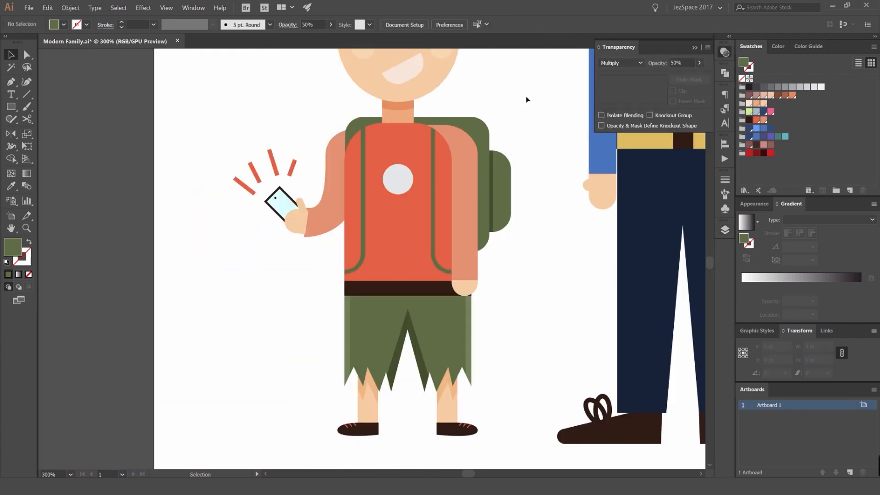
scroll(509, 116, down, 2)
scroll(525, 138, up, 3)
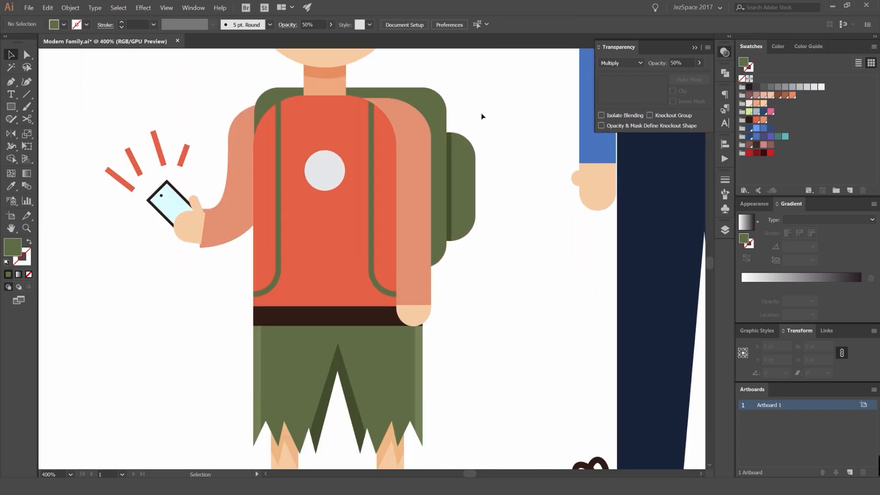
scroll(434, 160, up, 2)
click(433, 160)
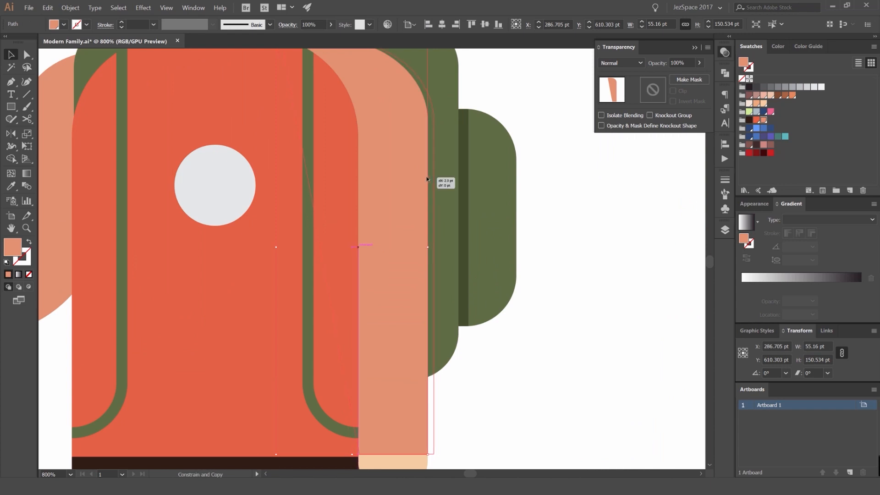
drag(421, 143, 460, 245)
click(581, 123)
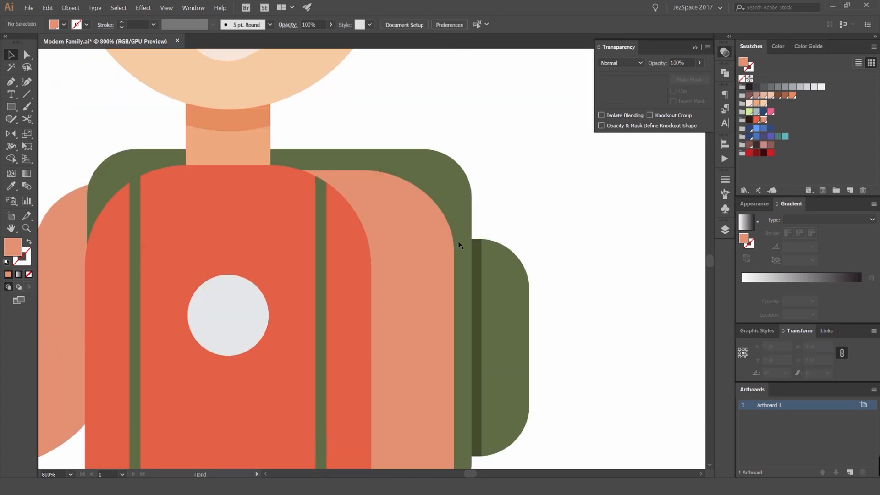
drag(323, 174, 332, 140)
scroll(357, 169, down, 2)
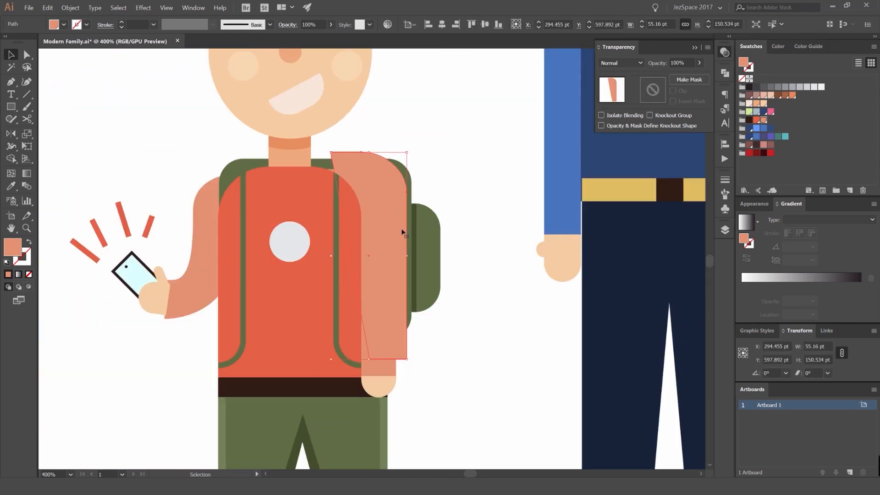
drag(403, 232, 399, 247)
scroll(357, 383, up, 3)
- Trim the sleeve's offset copy with Shape Builder to the narrow strip projecting past the sleeve's outer edge
click(372, 360)
drag(403, 360, 370, 357)
key(ctrl+minus)
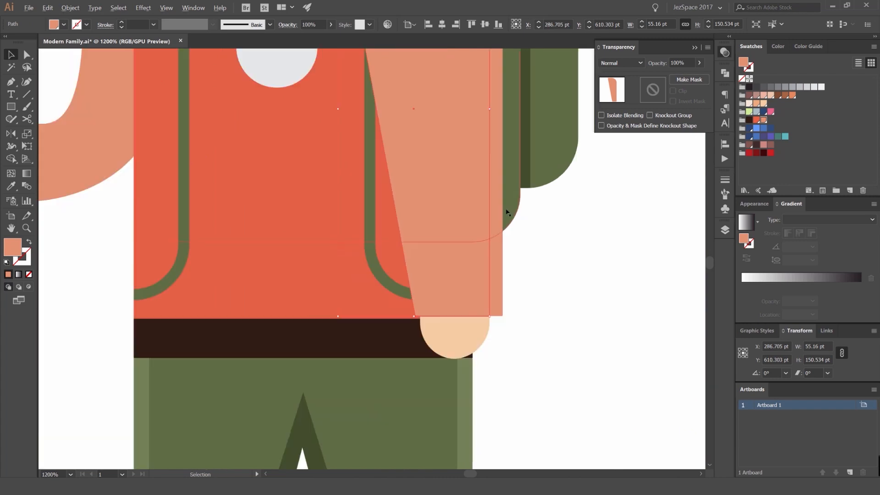
shift+click(431, 188)
scroll(431, 188, down, 1)
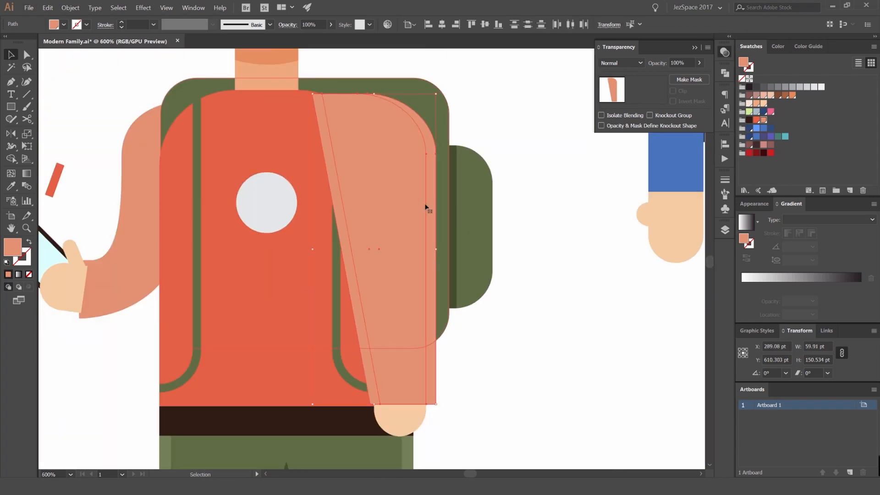
key(shift+m)
drag(365, 152, 282, 250)
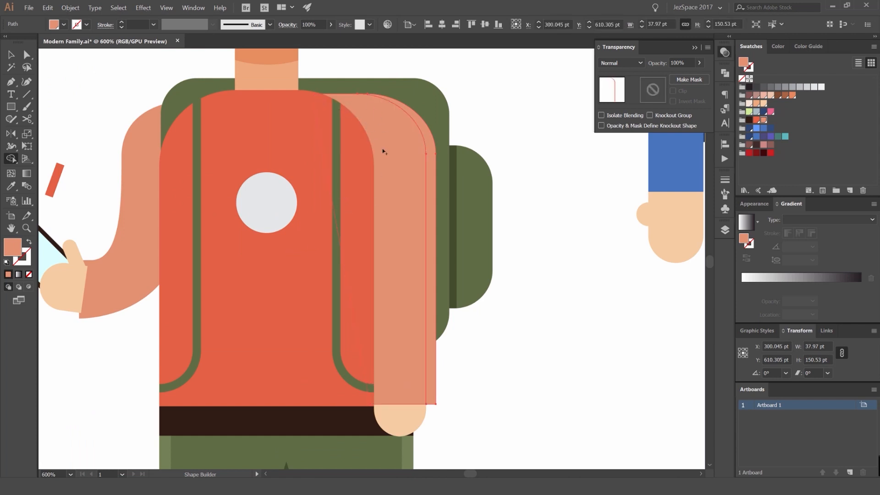
key(v)
key(ctrl+shift+a)
drag(431, 146, 510, 142)
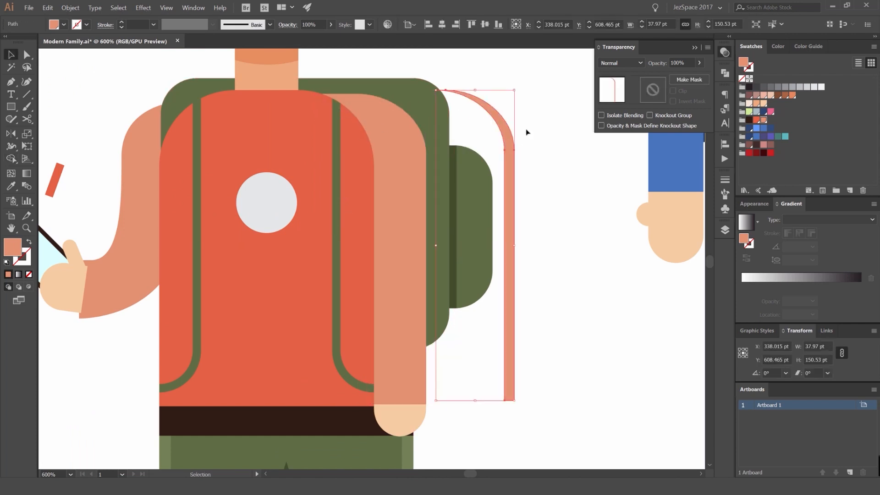
key(ctrl+z)
- Sample the pocket shadow's green Multiply fill at 50% opacity onto the strip beside the sleeve and deselect it
key(i)
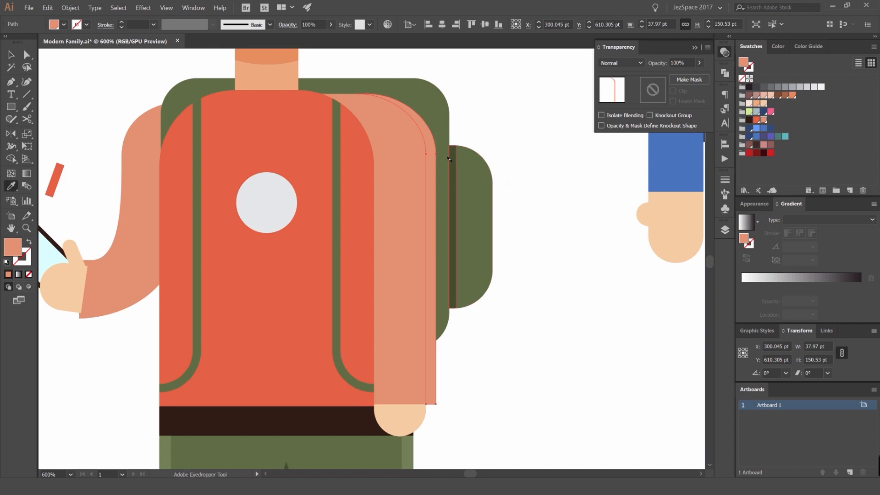
scroll(449, 159, up, 2)
click(449, 159)
key(v)
key(ctrl+shift+a)
- Remove the part of the sleeve's shadow strip that hangs below the backpack with Shape Builder and deselect
scroll(507, 108, down, 4)
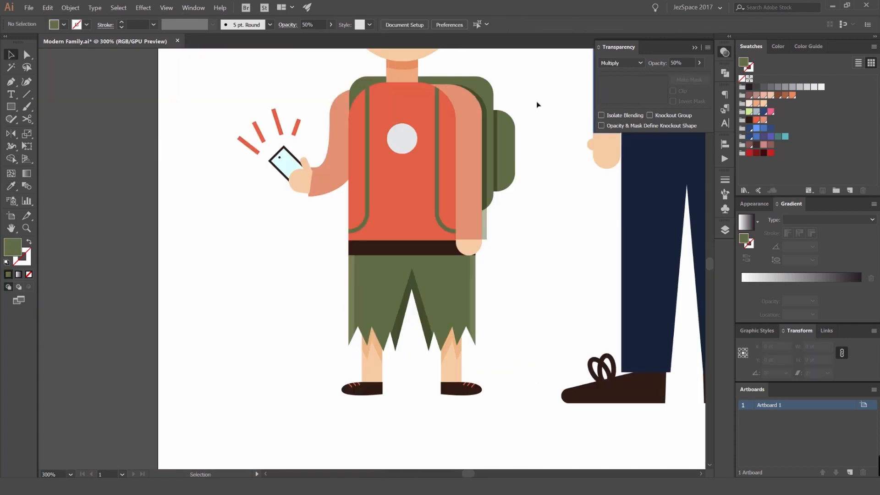
scroll(542, 95, down, 2)
scroll(533, 140, up, 6)
key(a)
click(413, 183)
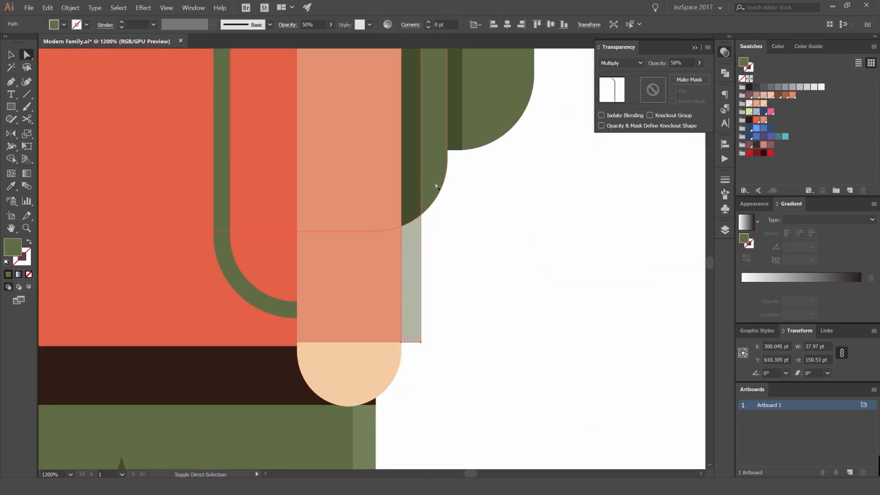
shift+click(433, 195)
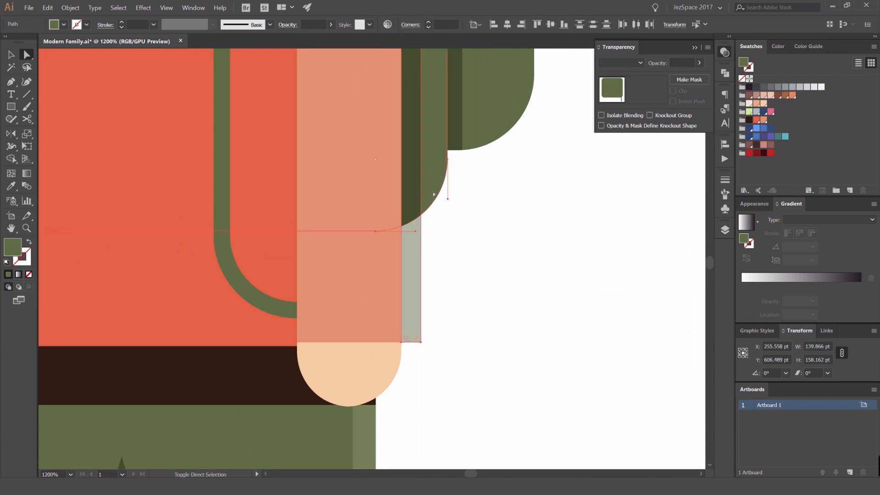
key(shift+m)
alt+click(418, 271)
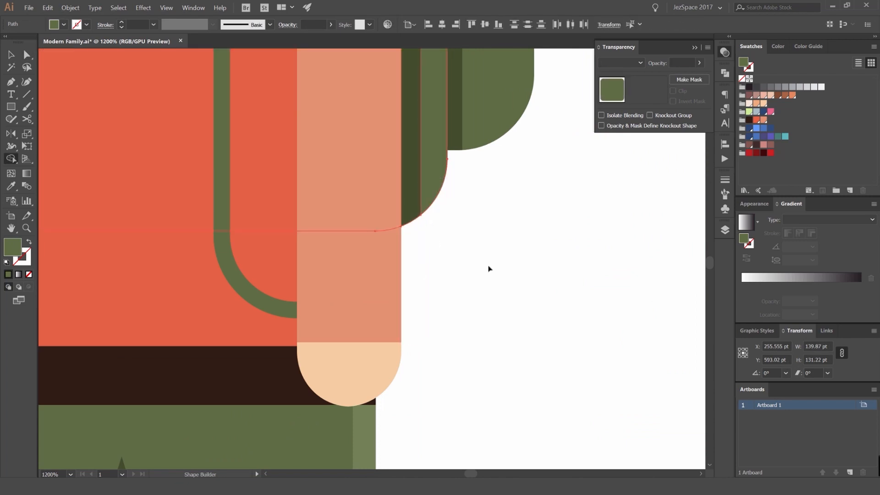
key(v)
click(489, 268)
- Examine the shading on the boy's backpack and the area where the raised arm meets the backpack and shirt
scroll(489, 267, down, 3)
scroll(527, 263, down, 3)
scroll(517, 257, up, 2)
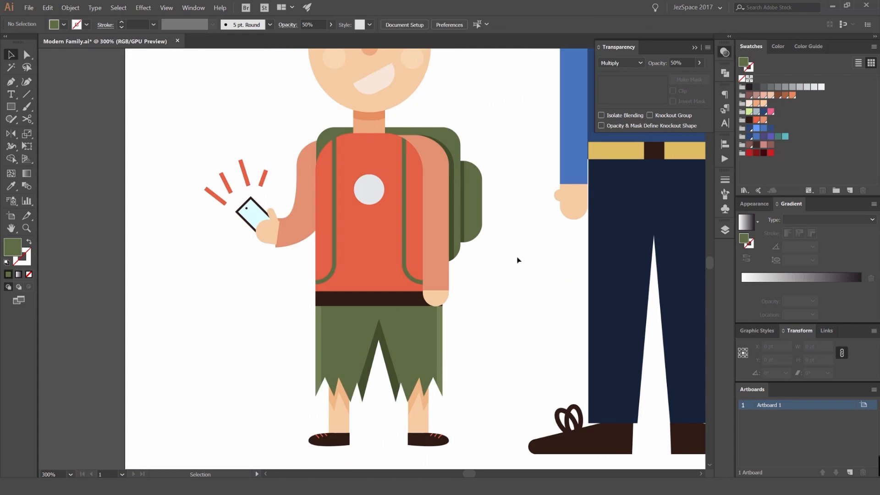
scroll(505, 271, up, 1)
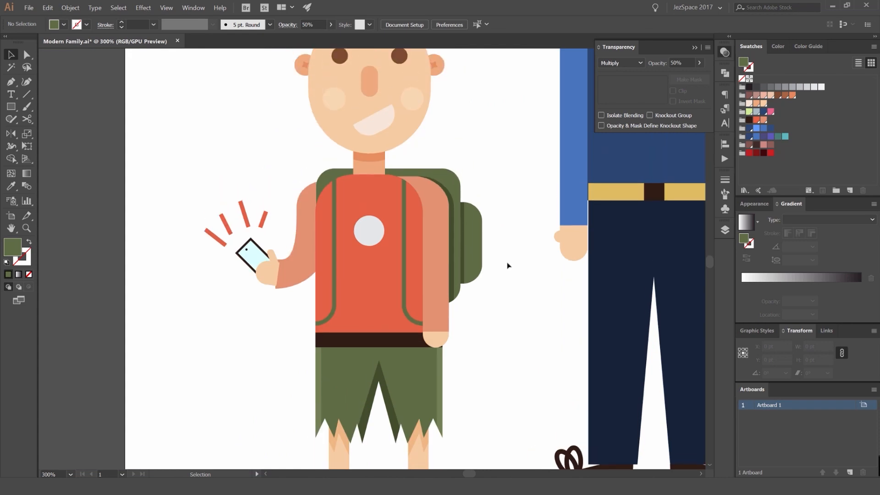
scroll(520, 260, down, 3)
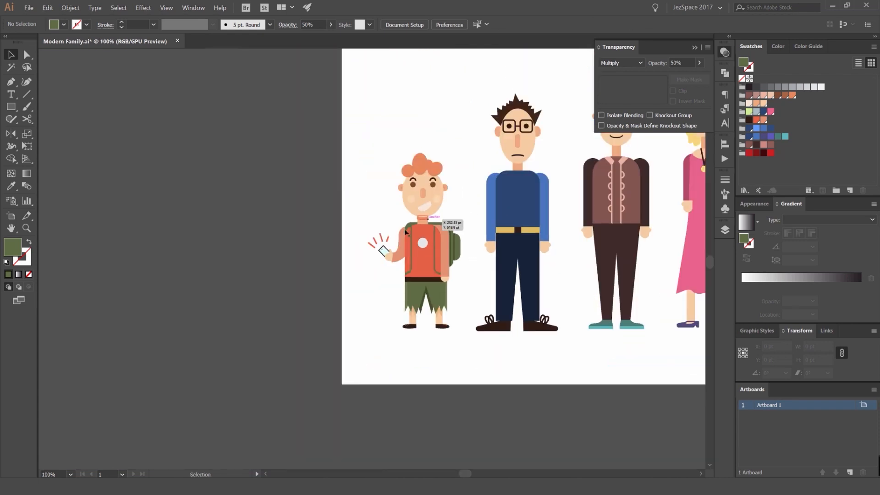
scroll(405, 231, up, 5)
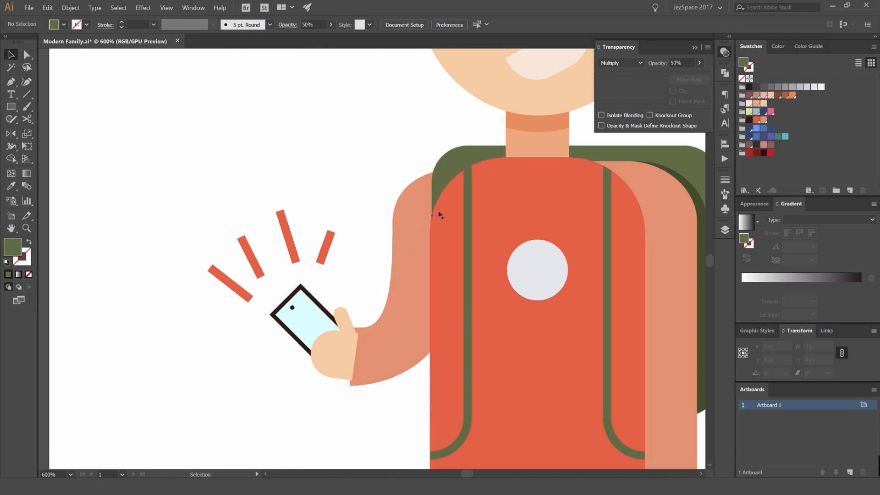
scroll(421, 231, down, 1)
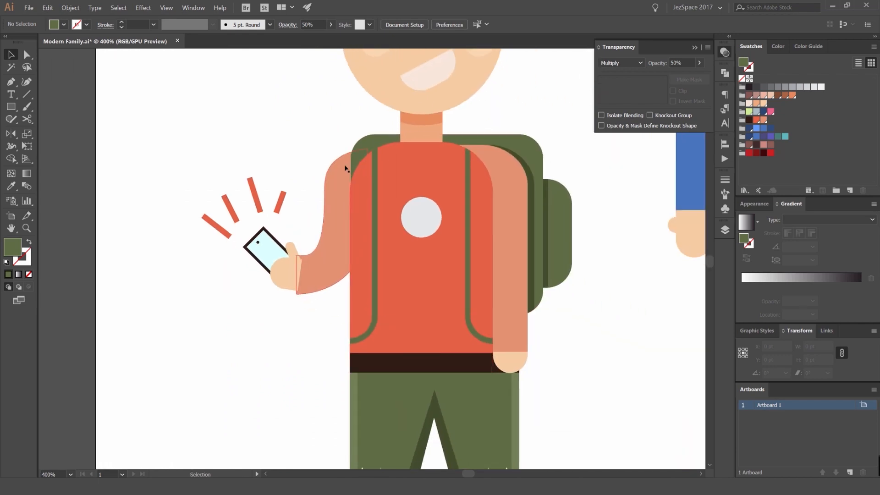
scroll(329, 196, up, 3)
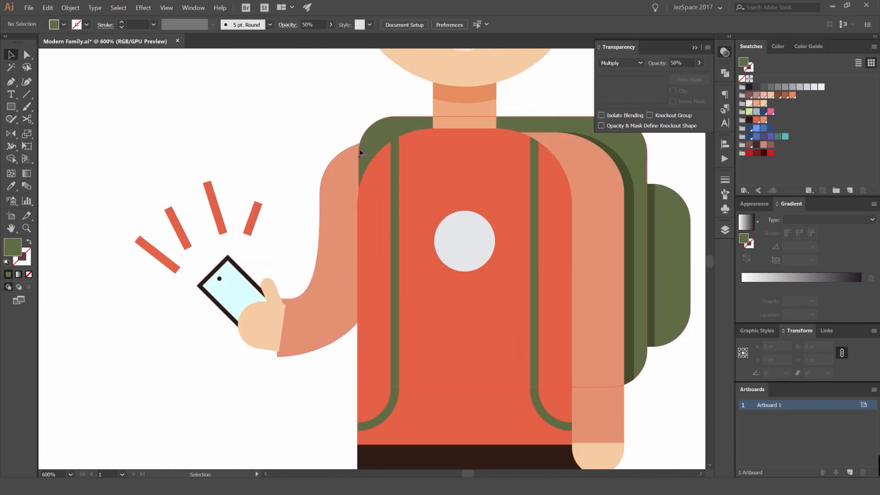
scroll(376, 145, down, 1)
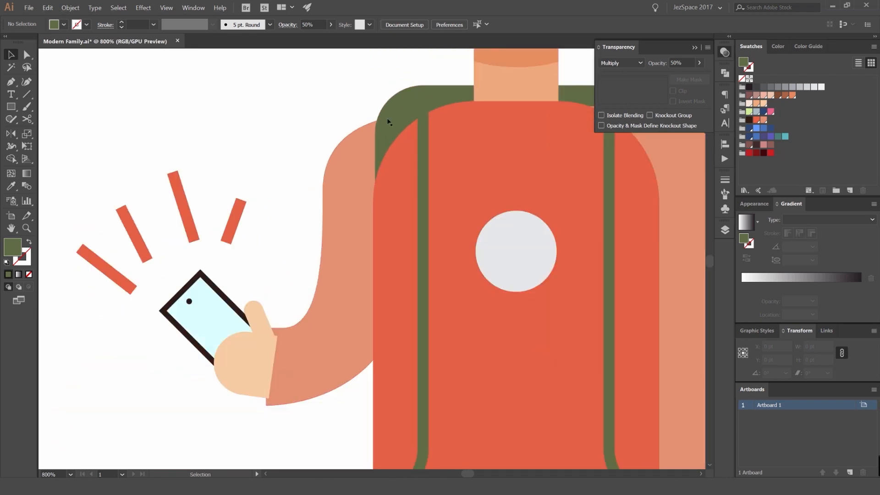
- Select the boy's shirt and backpack shapes together and undo the trial move of the pair
click(385, 120)
click(372, 114)
click(399, 185)
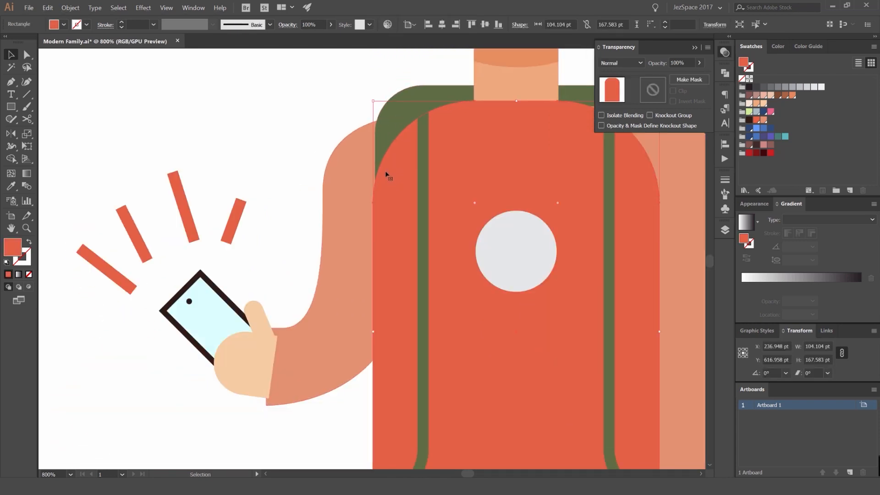
shift+click(393, 130)
drag(397, 180, 345, 185)
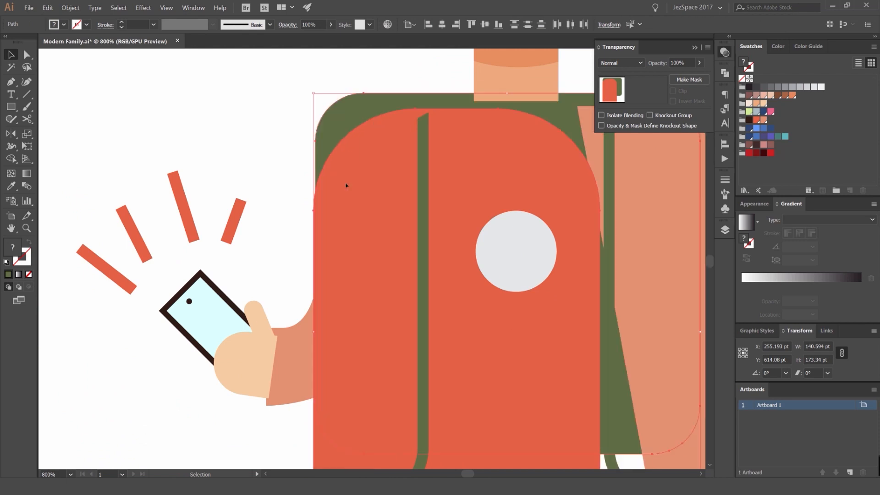
key(ctrl+z)
scroll(378, 156, down, 2)
scroll(384, 169, up, 1)
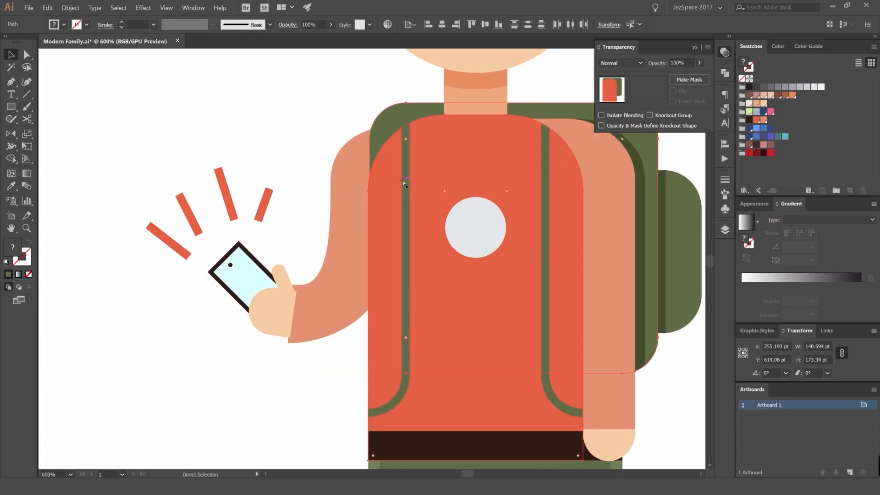
- Duplicate the shirt and backpack in place, then undo the dark red fill and trial moves of the copies
key(ctrl+shift+bracketright)
click(765, 153)
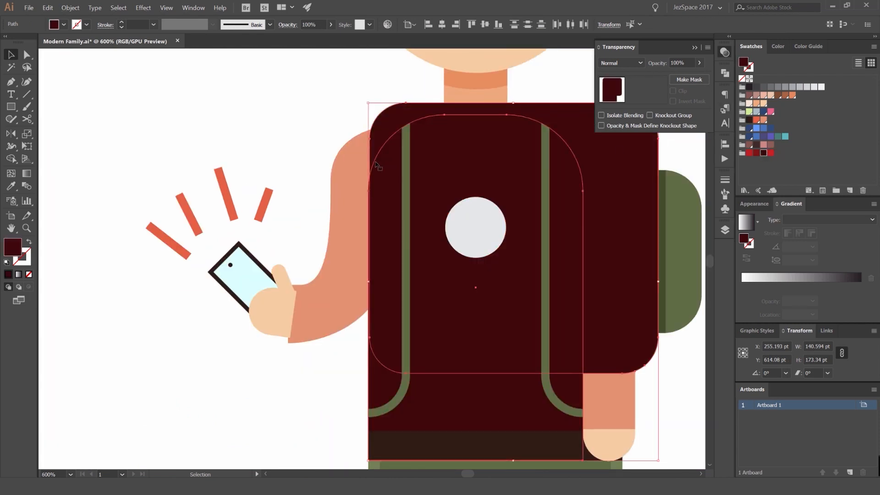
key(ctrl+z)
click(345, 130)
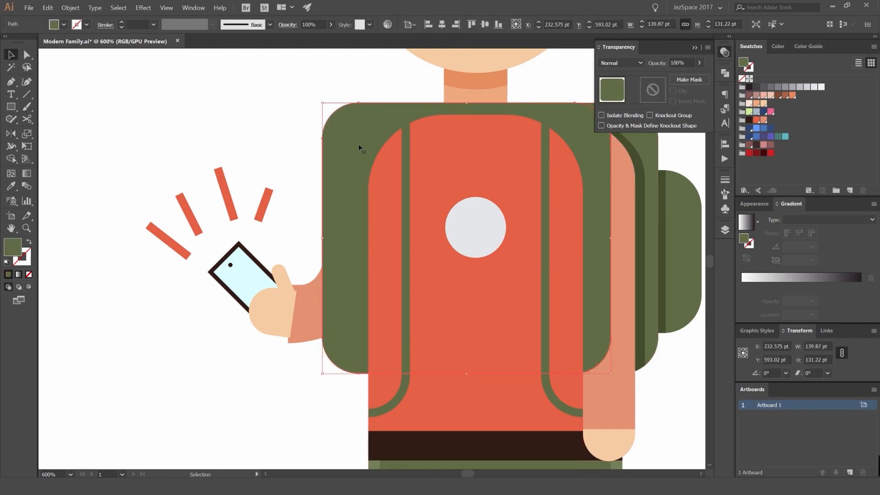
key(ctrl+z)
shift+click(378, 258)
drag(379, 258, 165, 231)
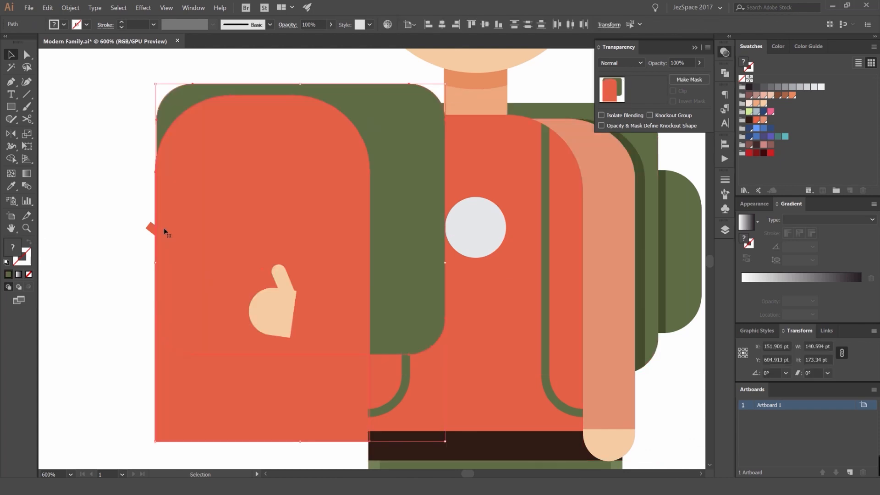
key(ctrl+z)
- Fill the shirt and backpack copies with bright red and offset them about 2 pt to the left of the originals
key(v)
click(771, 153)
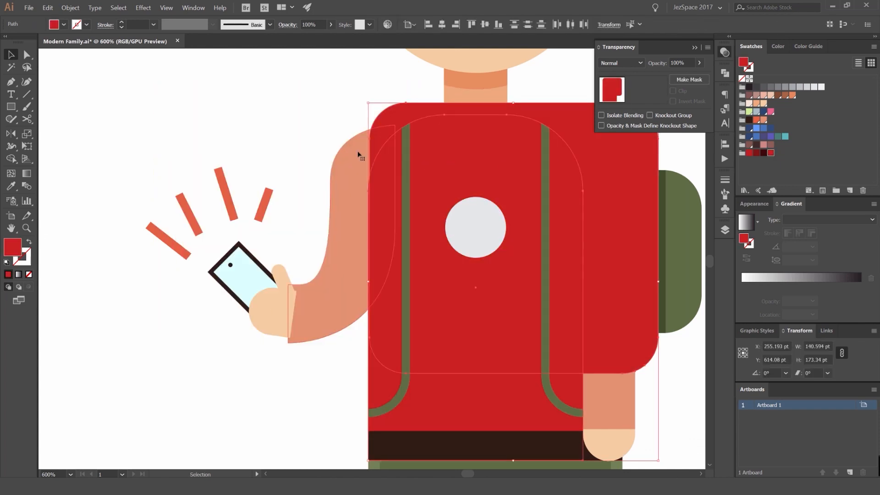
key(shift+Left)
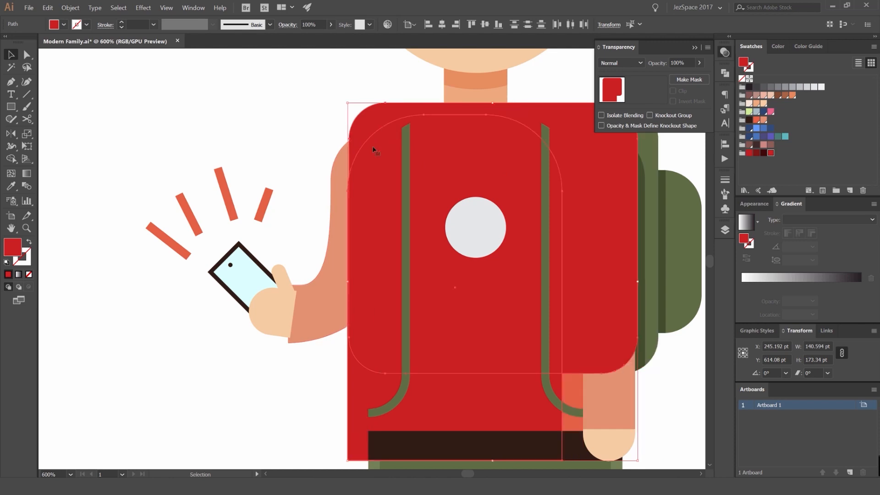
key(shift+Right)
key(Left)
key(Left)
key(Left)
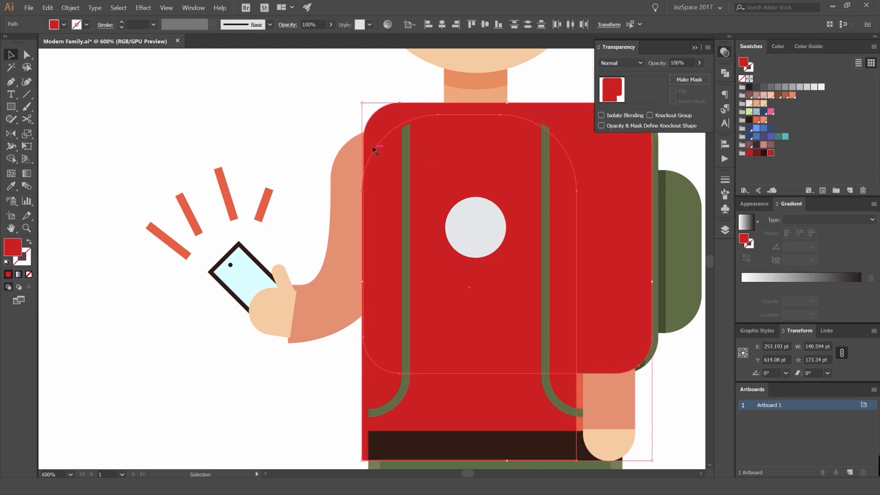
key(Right)
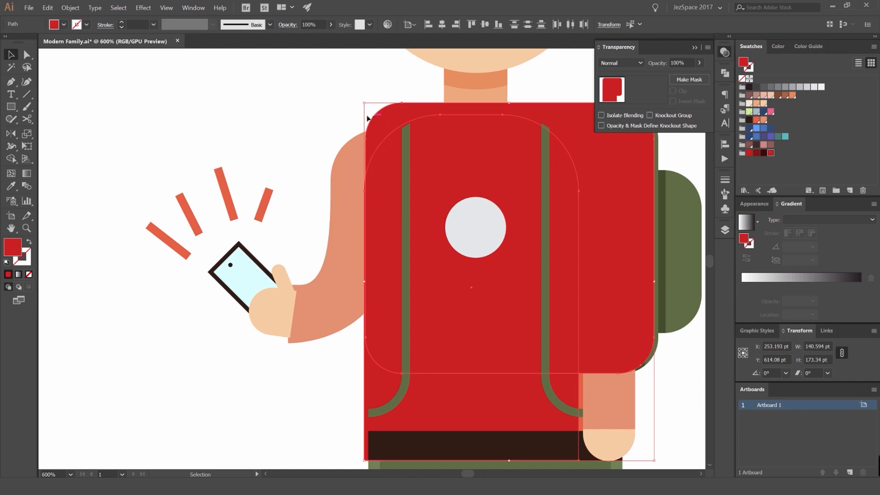
click(725, 72)
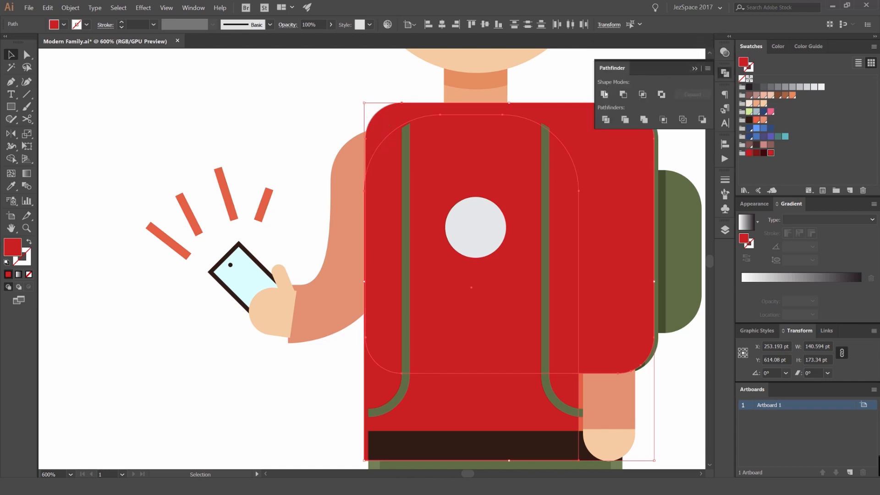
drag(408, 111, 298, 105)
key(ctrl+z)
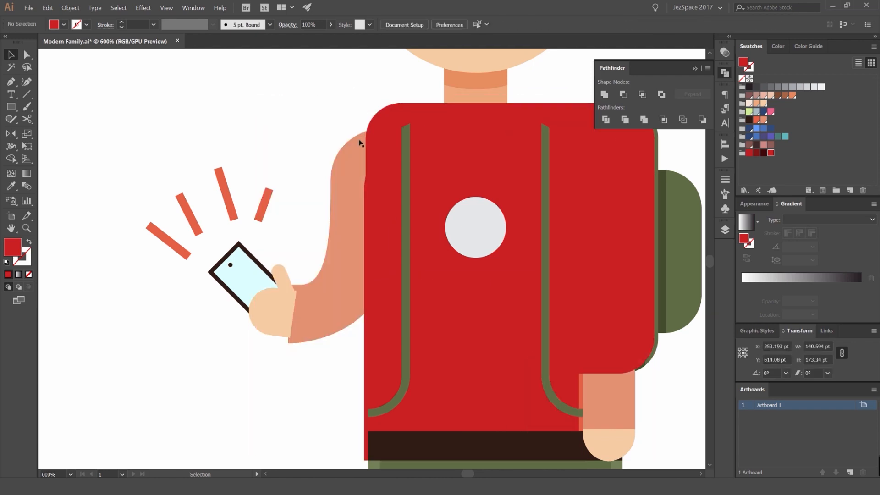
click(351, 149)
shift+click(407, 121)
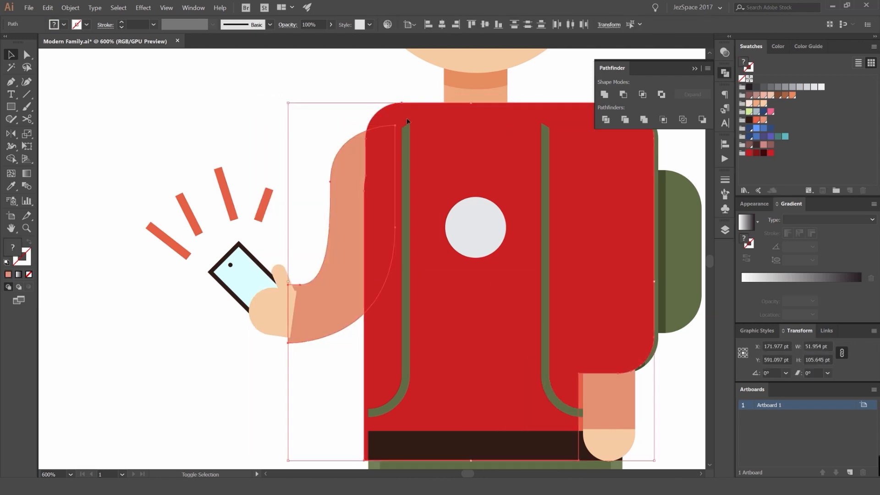
click(353, 119)
drag(356, 154, 302, 167)
key(ctrl+z)
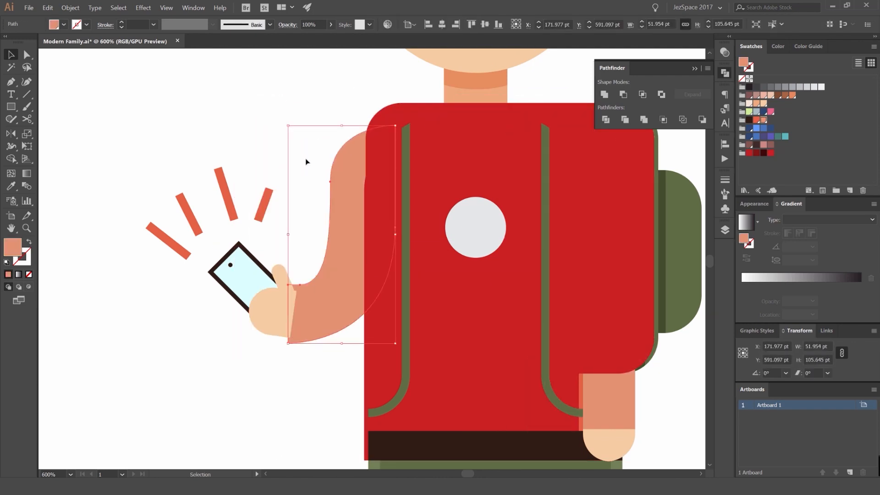
drag(427, 117, 475, 118)
key(ctrl+z)
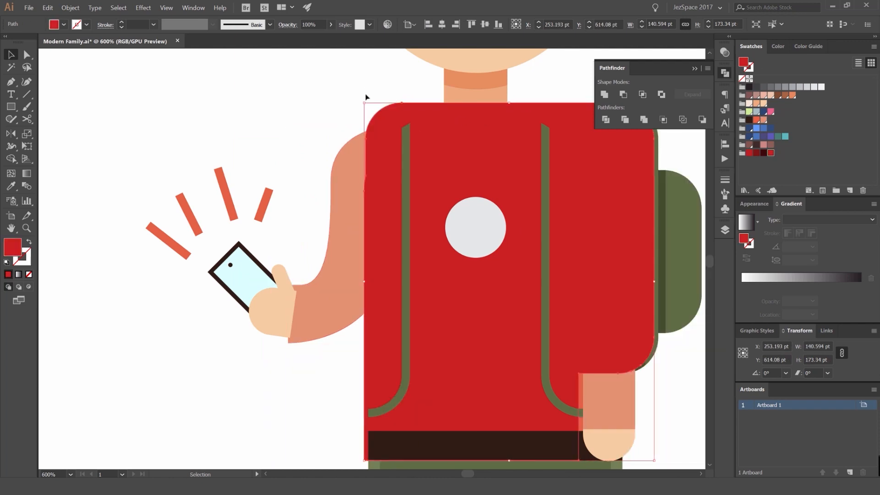
- Try to cut the red copies against the original shirt and backpack with Shape Builder, and undo the attempt
click(364, 138)
drag(527, 206, 492, 189)
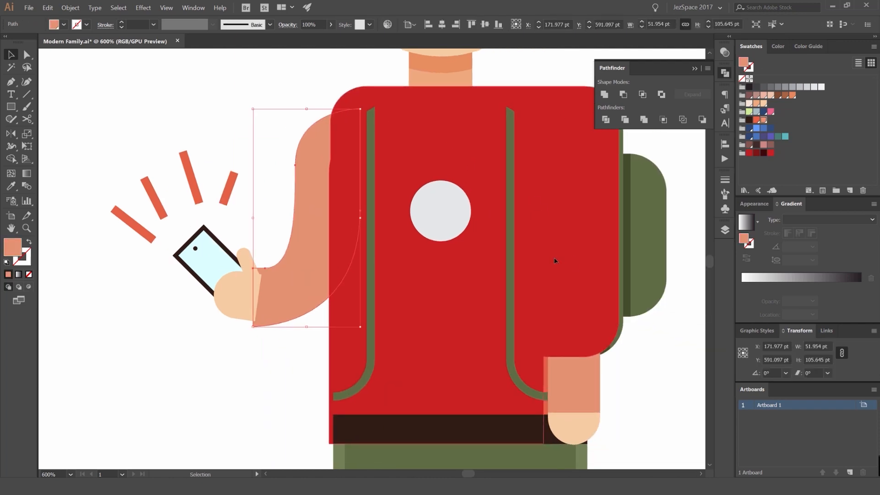
click(555, 264)
click(546, 366)
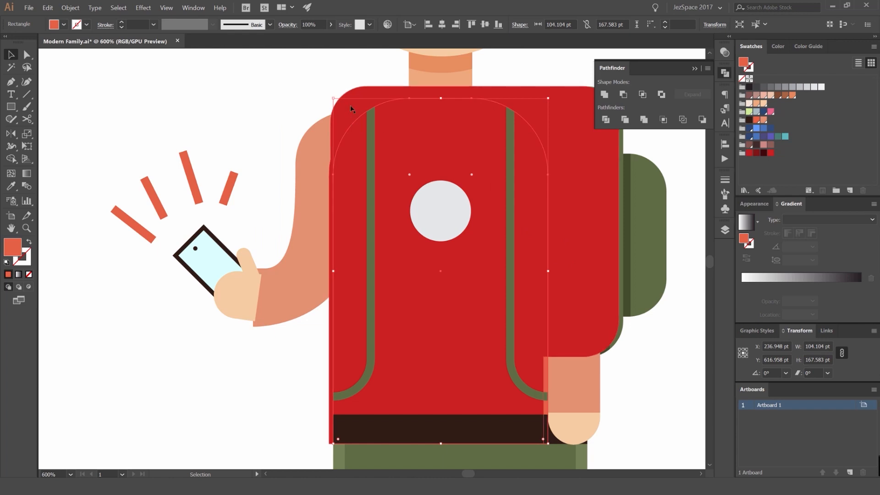
click(642, 144)
click(622, 145)
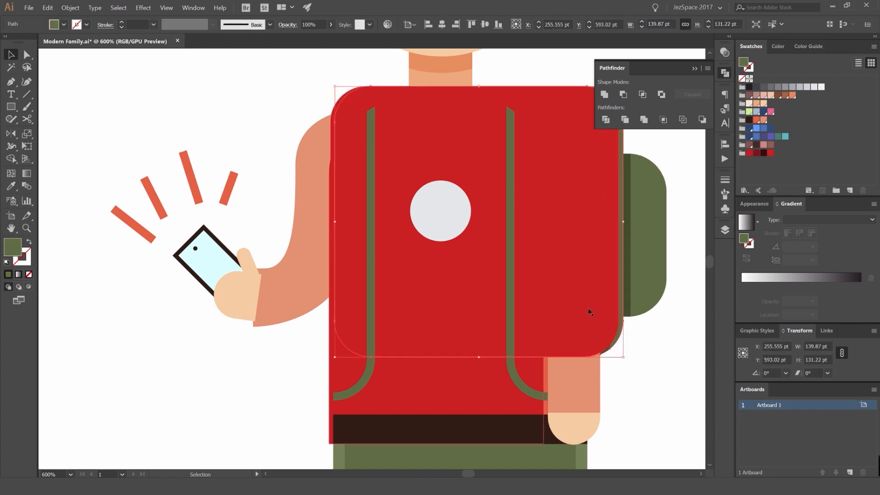
shift+click(549, 369)
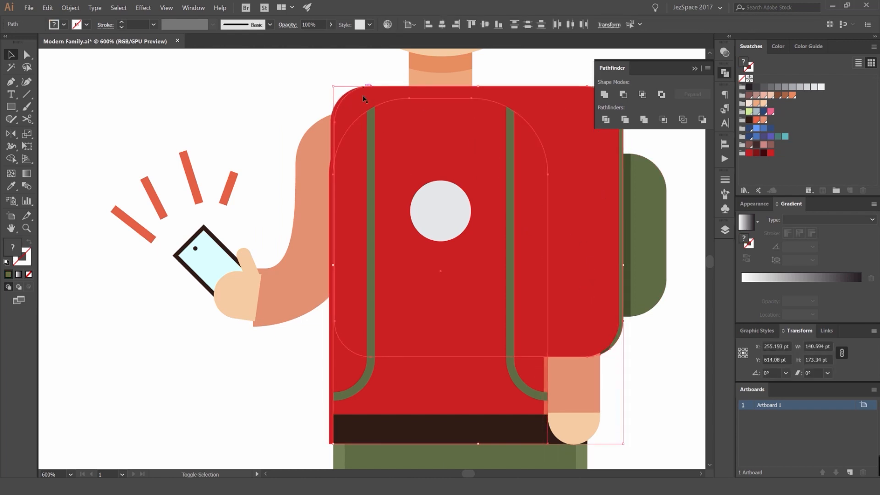
key(shift+m)
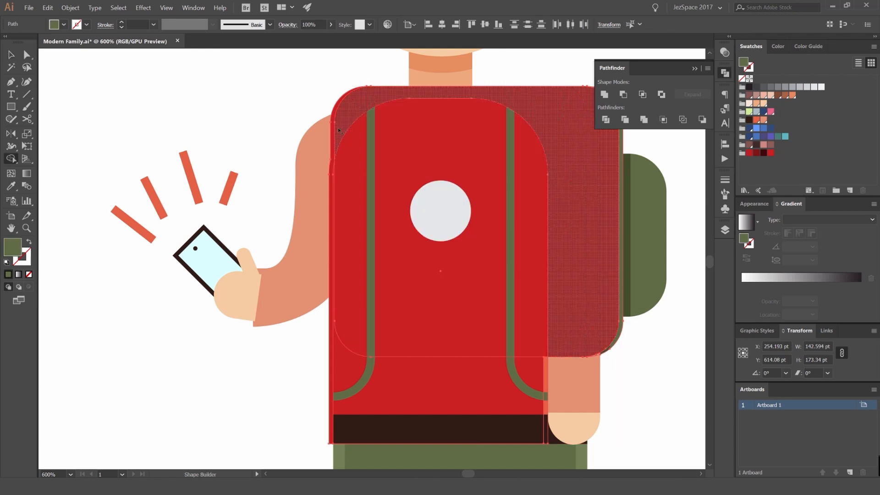
key(ctrl+z)
key(ctrl+z)
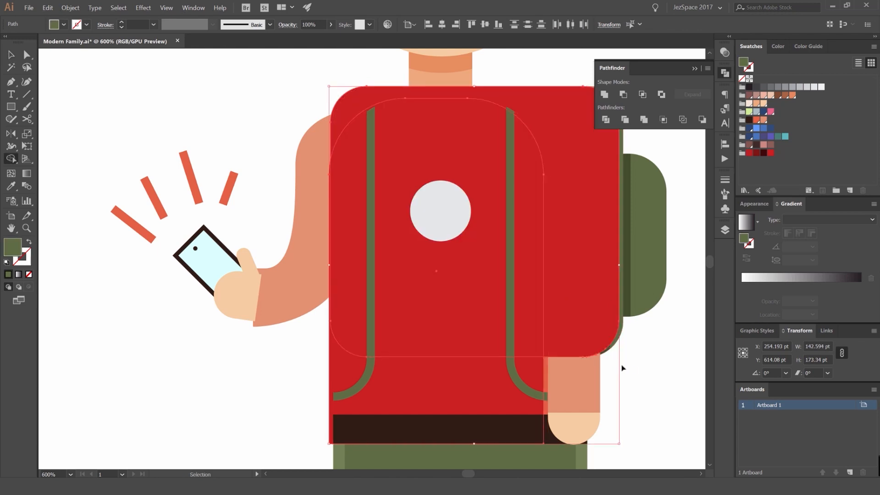
key(v)
click(640, 377)
drag(558, 294, 394, 307)
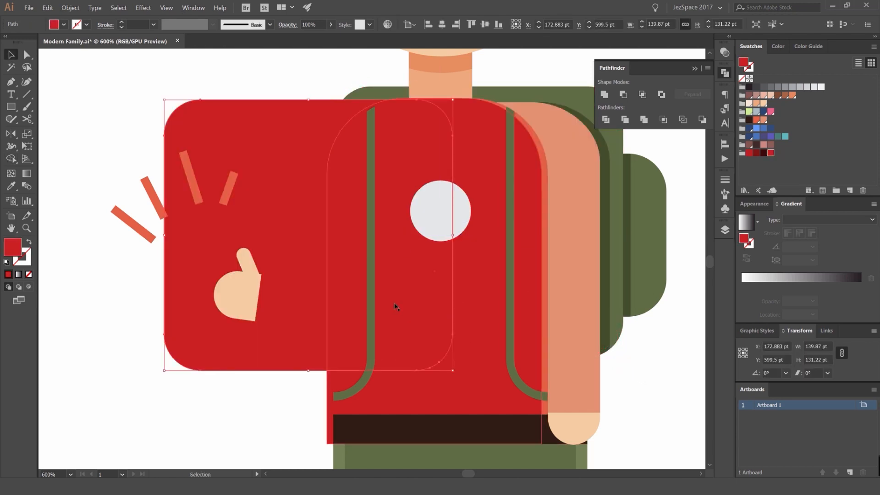
key(ctrl+z)
key(ctrl+shift+a)
key(ctrl+z)
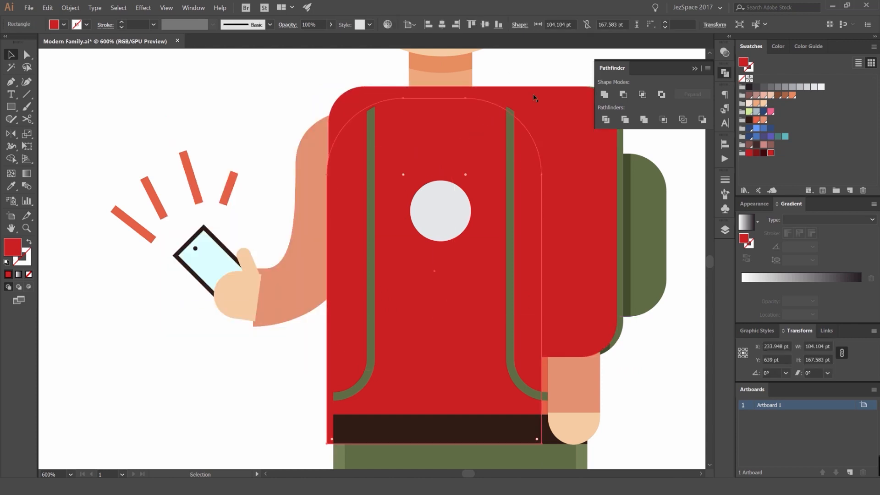
- Turn the red shirt and backpack copies into unfilled shapes with a 1 pt red stroke and deselect
click(534, 97)
shift+click(470, 119)
key(shift+x)
click(510, 71)
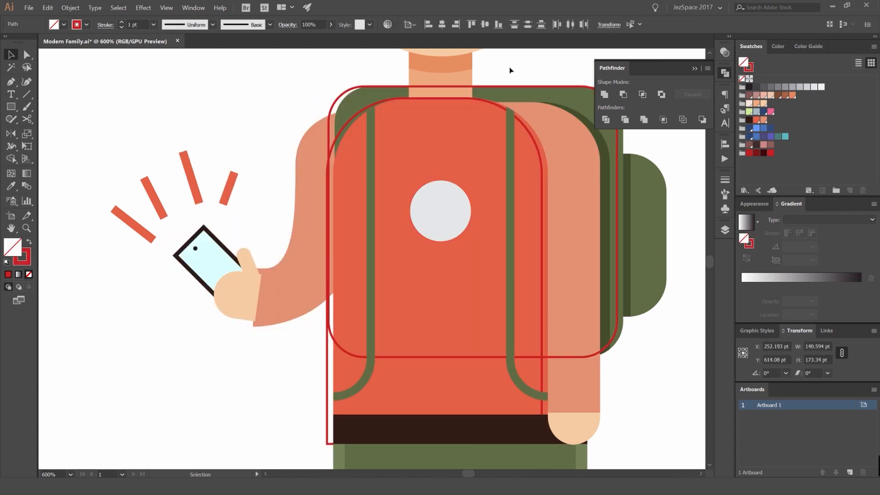
- Put in-place copies of the original orange shirt and green backpack in front of all other artwork
click(496, 111)
drag(575, 108, 519, 135)
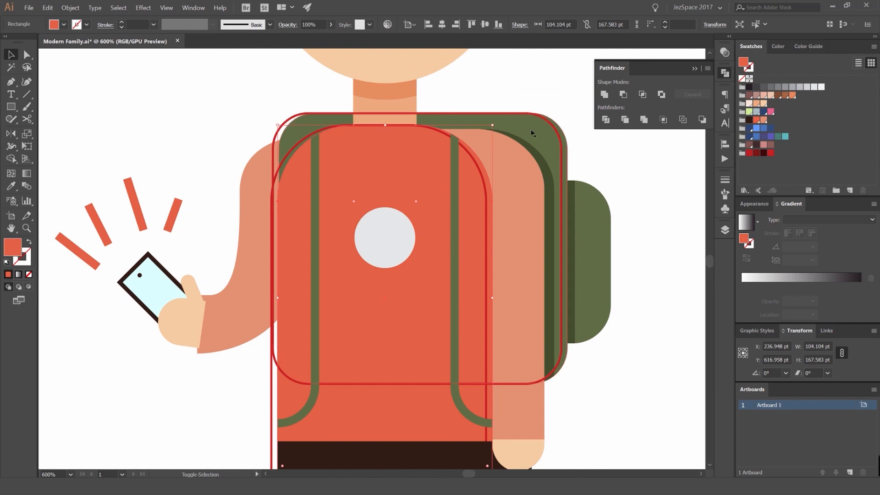
shift+click(531, 133)
key(ctrl+])
key(ctrl+shift+])
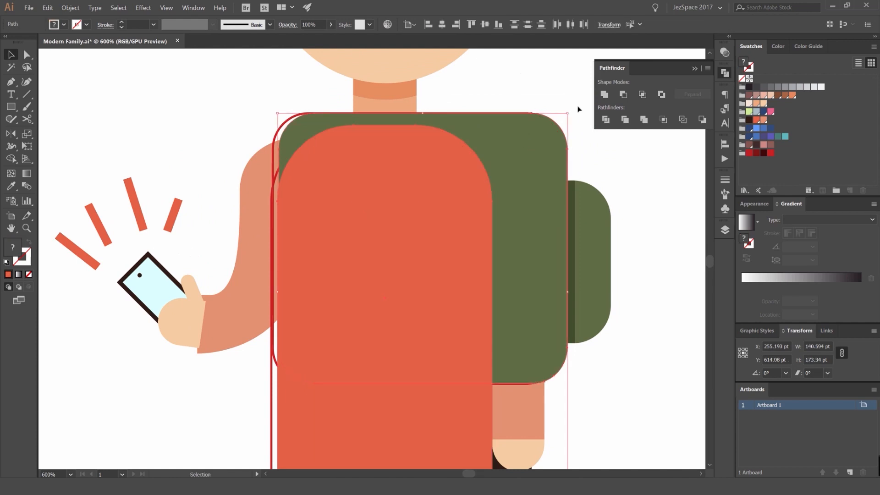
- Cut the front copies and red outlines with Shape Builder down to thin strips along the left edges of the backpack and shirt
shift+click(276, 133)
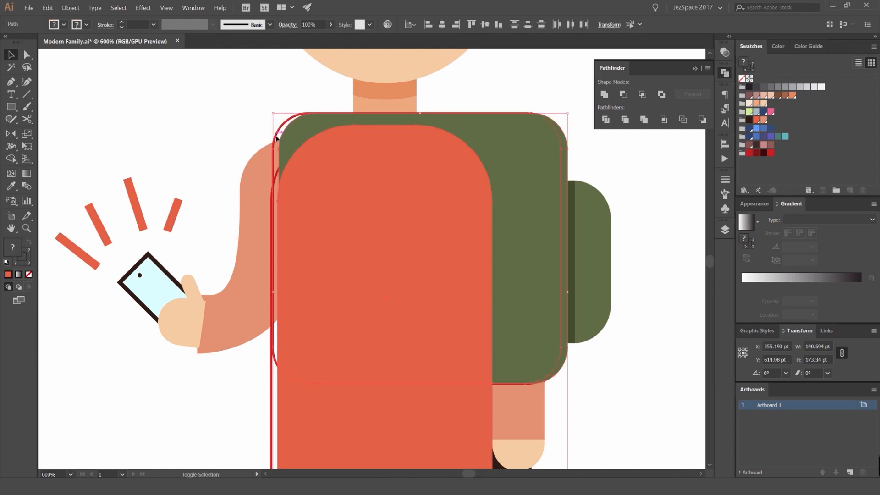
shift+click(271, 195)
key(shift+m)
drag(399, 145, 513, 184)
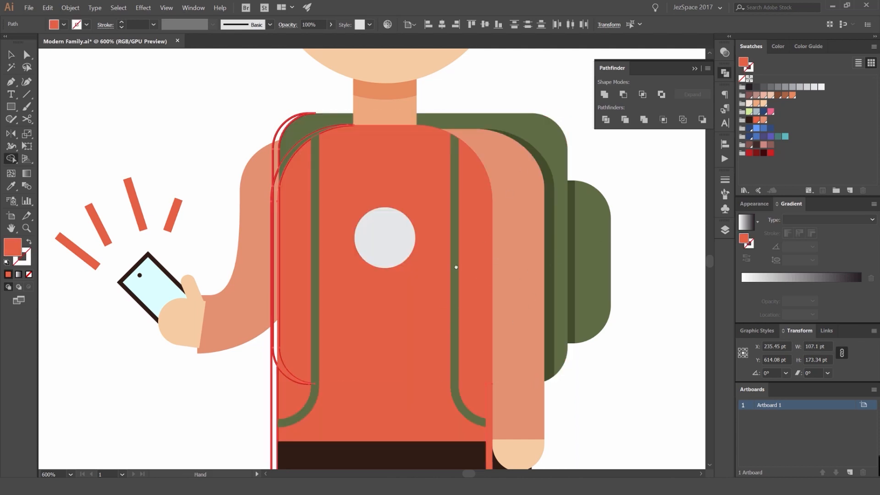
drag(262, 426, 330, 308)
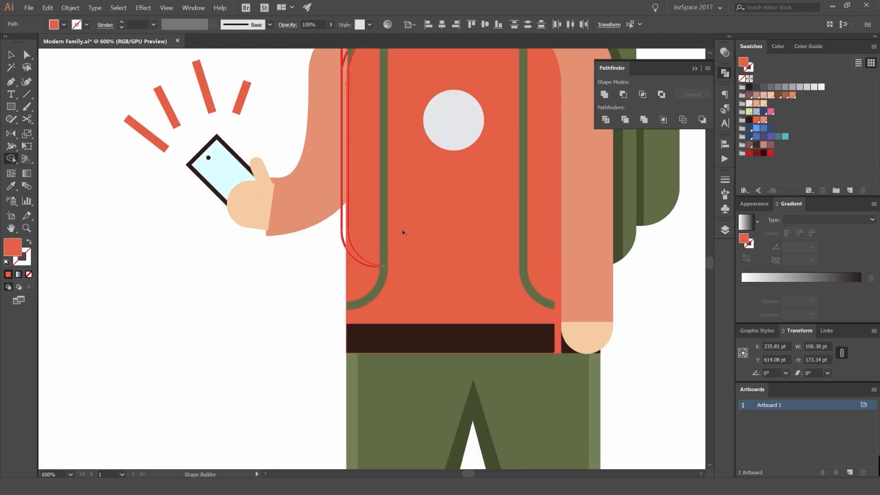
scroll(403, 233, up, 3)
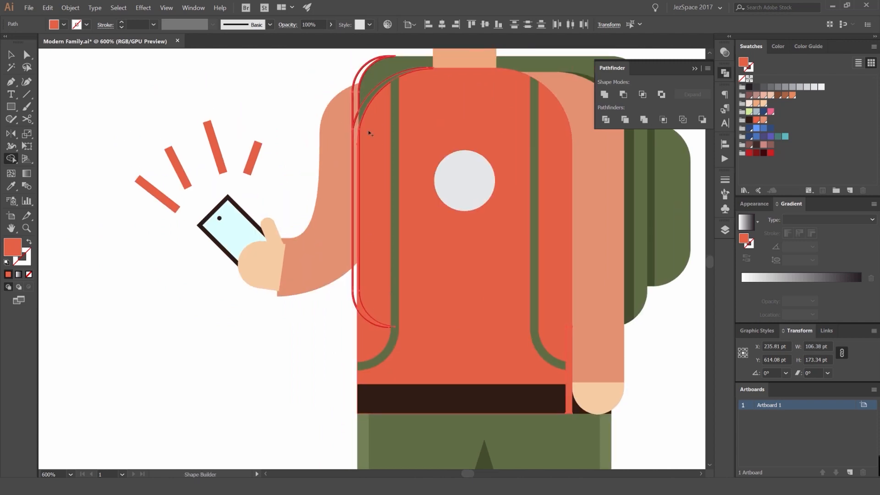
- Swap the backpack edge strip's red stroke for a solid red fill and undo its trial move
key(v)
click(359, 81)
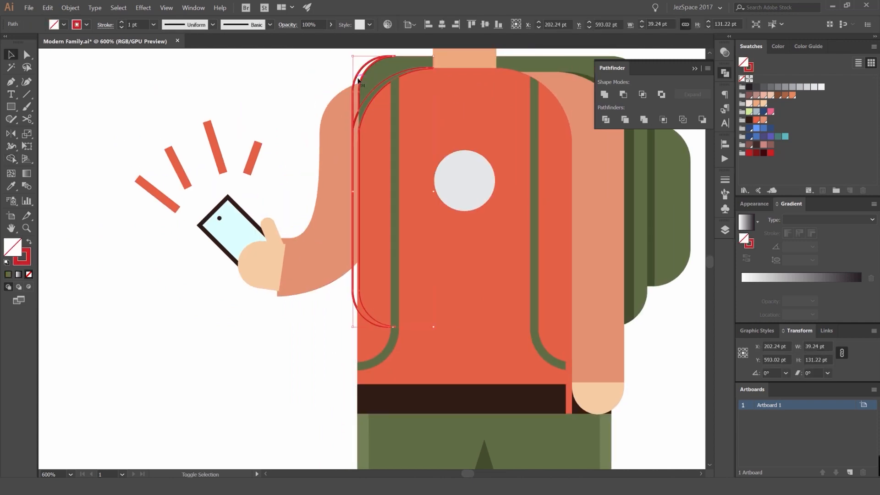
key(shift+x)
click(306, 85)
drag(355, 128, 309, 116)
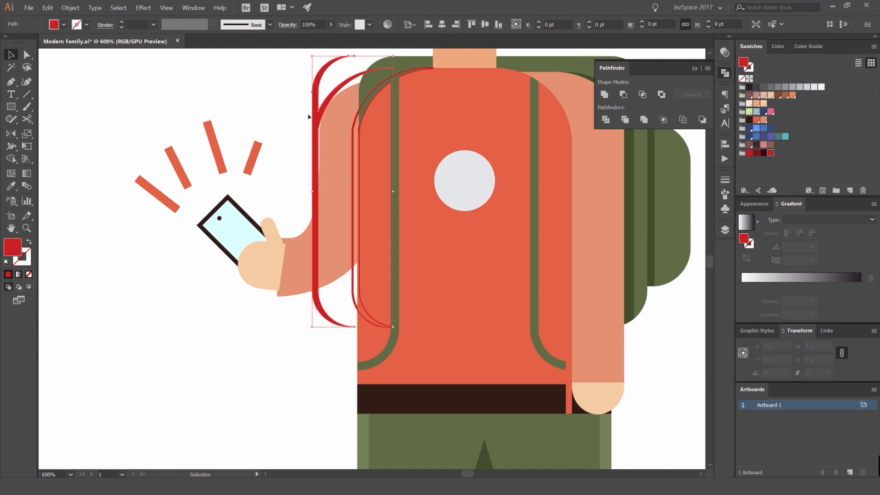
key(ctrl+z)
- Delete the leftover red outline along the shirt's left edge
click(360, 286)
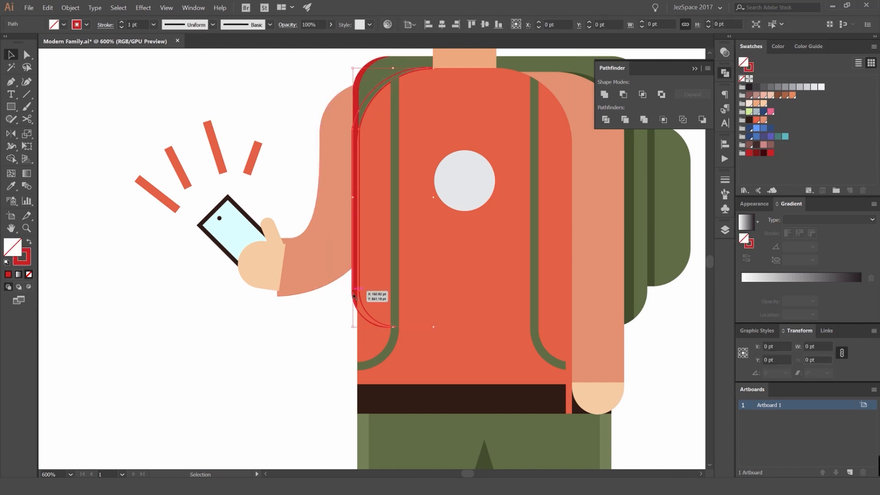
key(Delete)
scroll(363, 73, up, 1)
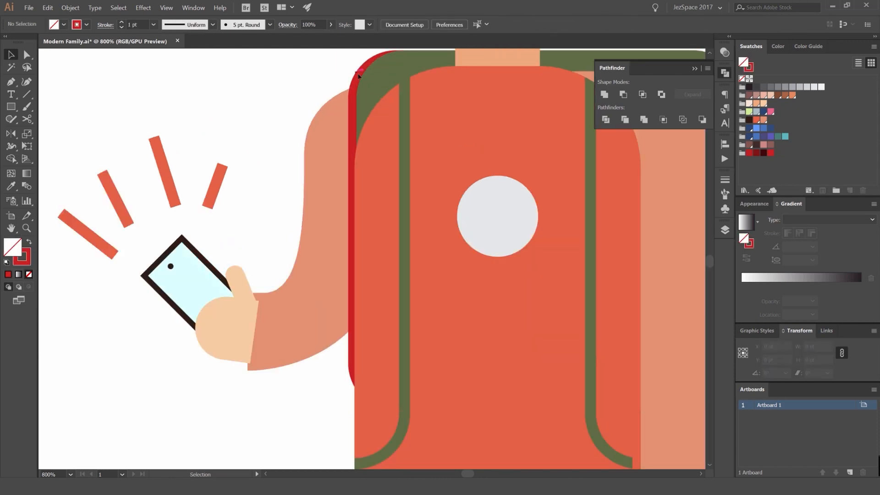
scroll(360, 75, down, 1)
- Replace the backpack edge strip's red fill with the backpack's translucent green shadow appearance using the Eyedropper
click(356, 79)
drag(367, 86, 294, 94)
key(i)
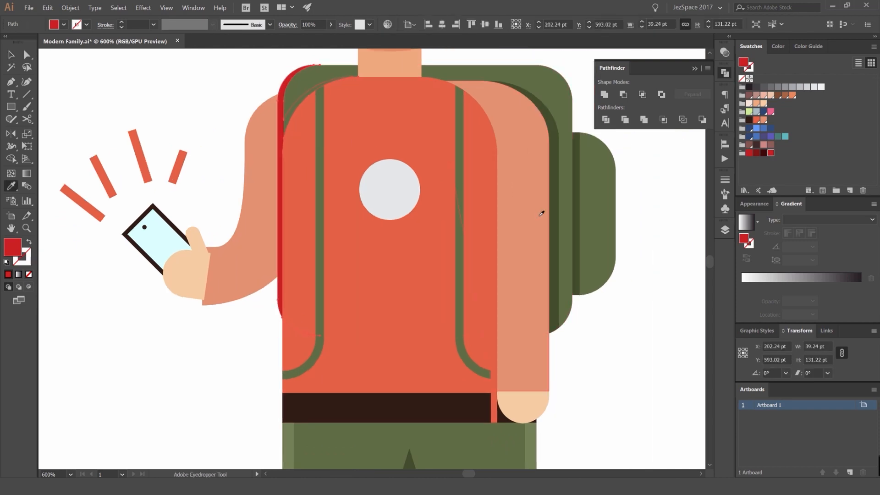
click(554, 207)
key(v)
click(620, 179)
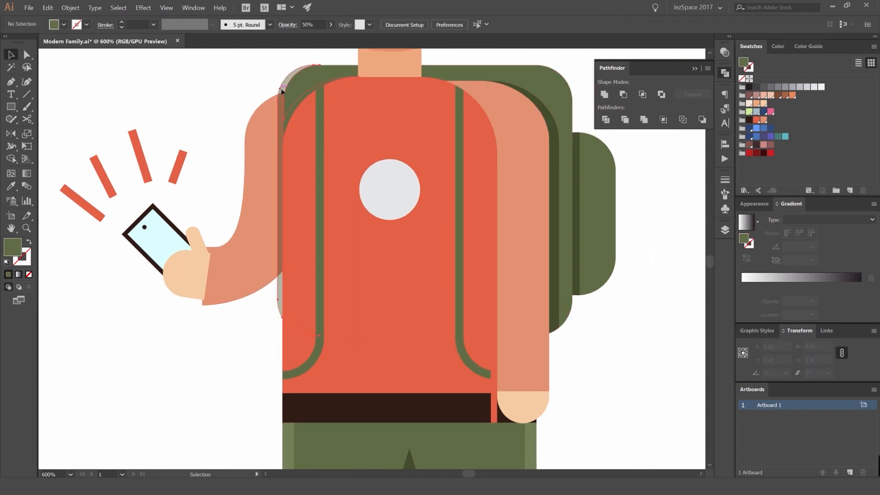
- Trim away the parts of the green shadow strip that extend beyond the raised arm with Shape Builder
click(276, 106)
scroll(280, 104, up, 1)
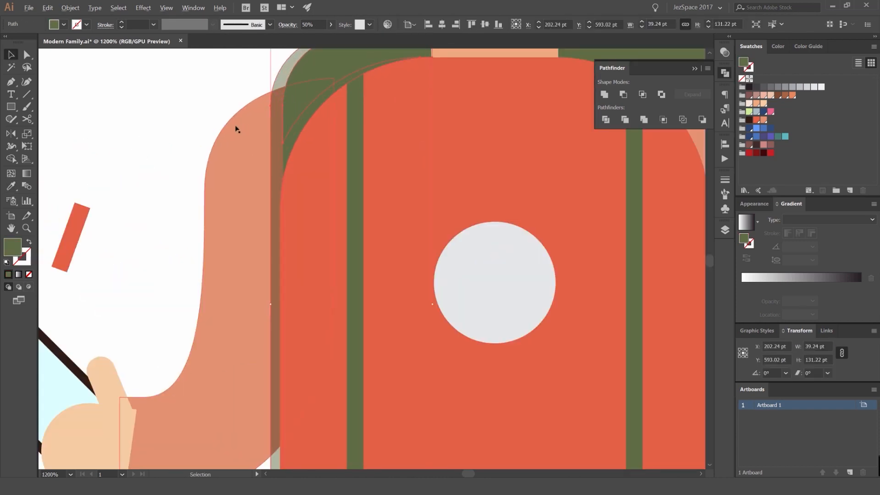
scroll(238, 145, up, 1)
scroll(306, 129, down, 2)
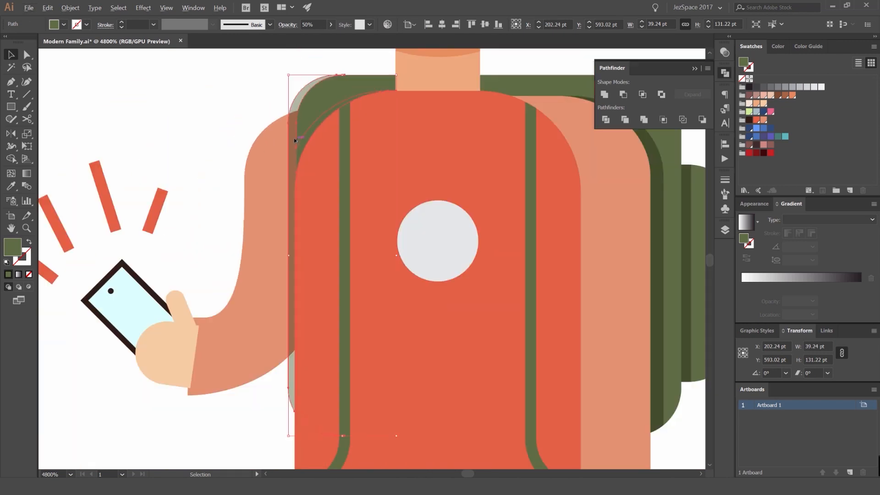
scroll(492, 213, up, 1)
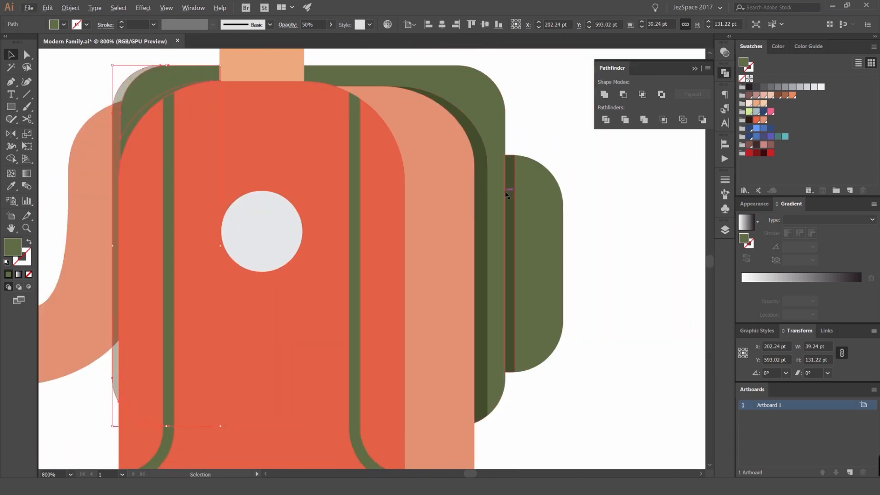
drag(376, 157, 619, 207)
click(253, 139)
scroll(350, 216, up, 4)
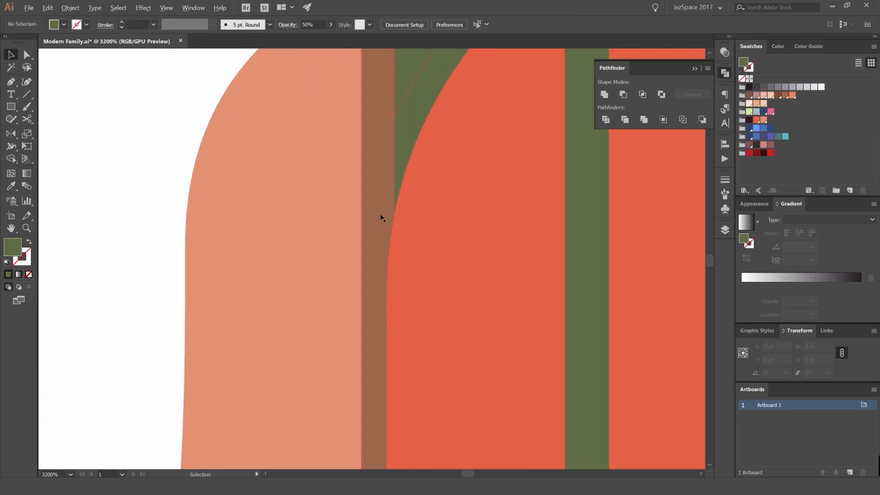
scroll(380, 217, down, 4)
drag(380, 163, 298, 413)
key(shift+m)
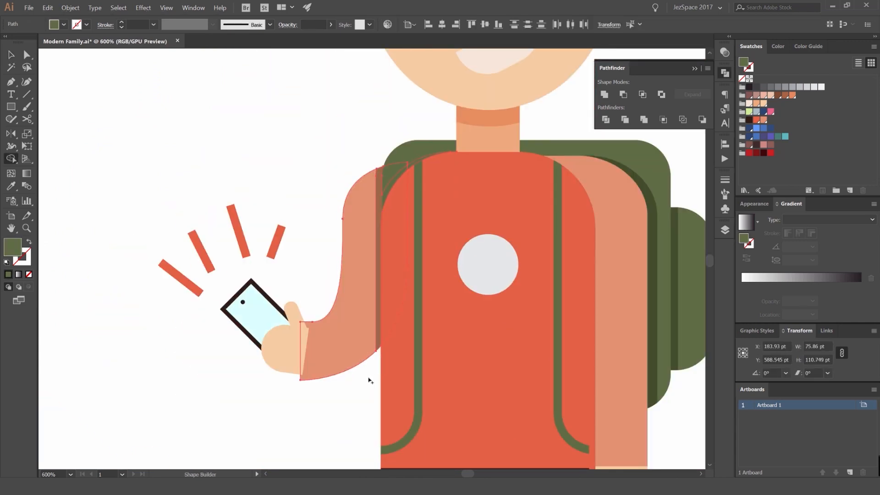
key(v)
click(368, 379)
- Recolour the trimmed shadow strip with the raised arm's salmon fill using the Eyedropper
click(380, 177)
scroll(369, 207, up, 4)
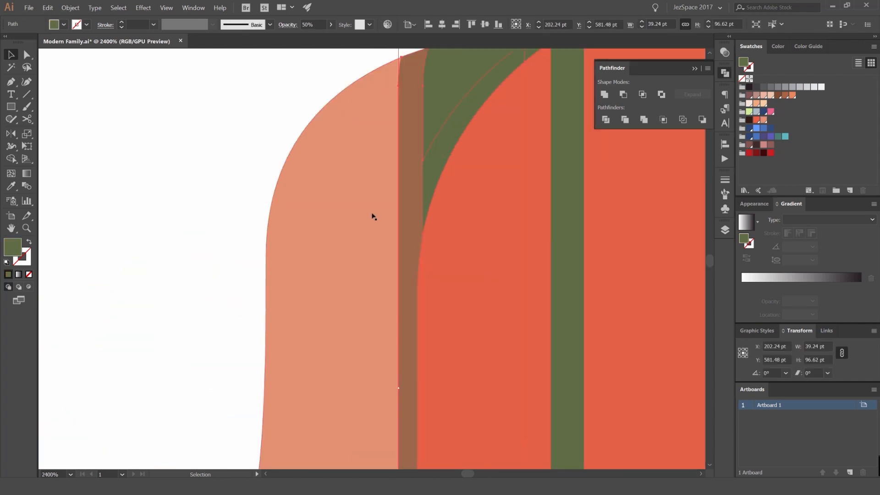
key(i)
click(331, 151)
key(v)
scroll(320, 113, down, 1)
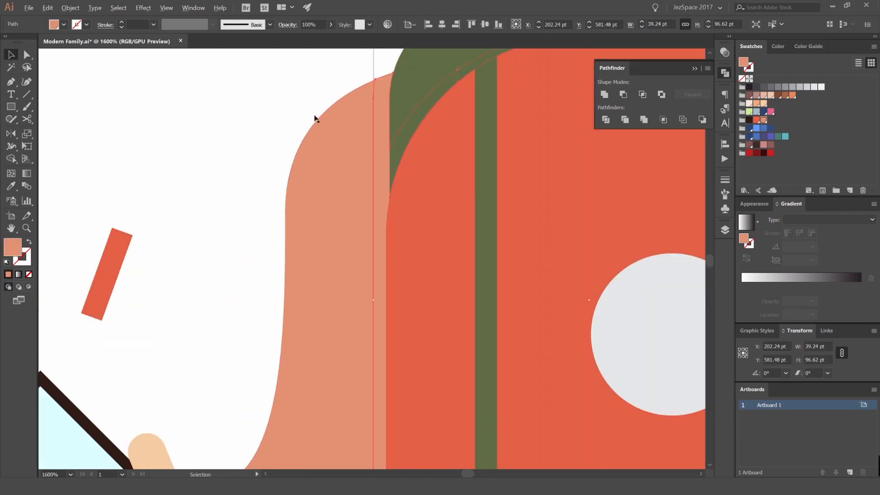
- Set the salmon arm strip's blending mode to Multiply and its opacity to 50%
scroll(315, 117, down, 1)
click(724, 52)
click(724, 52)
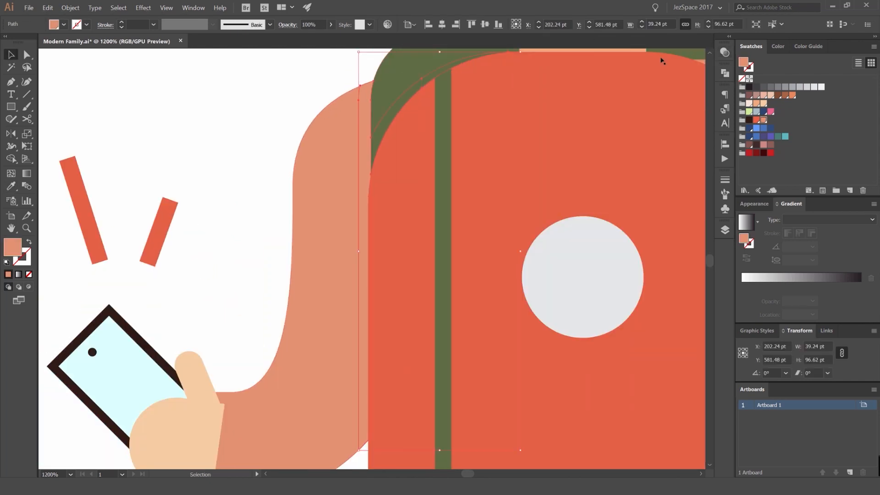
click(724, 53)
click(619, 63)
click(614, 97)
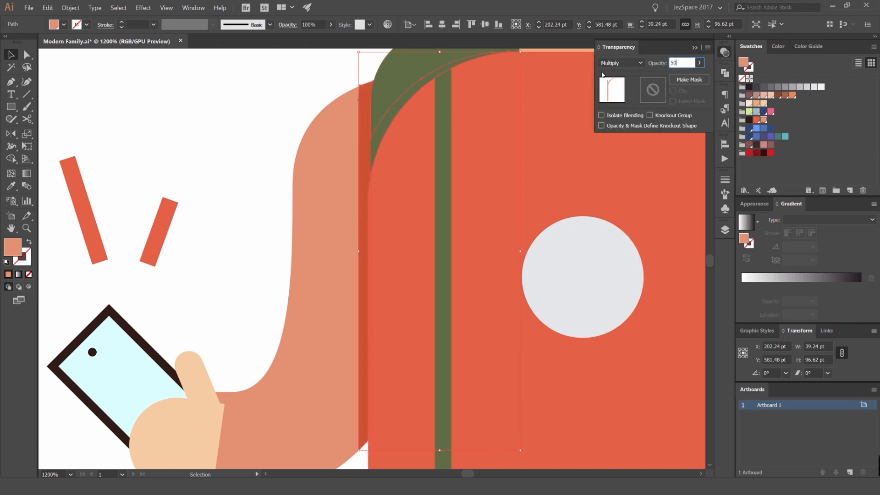
key(Return)
click(318, 90)
scroll(361, 116, up, 6)
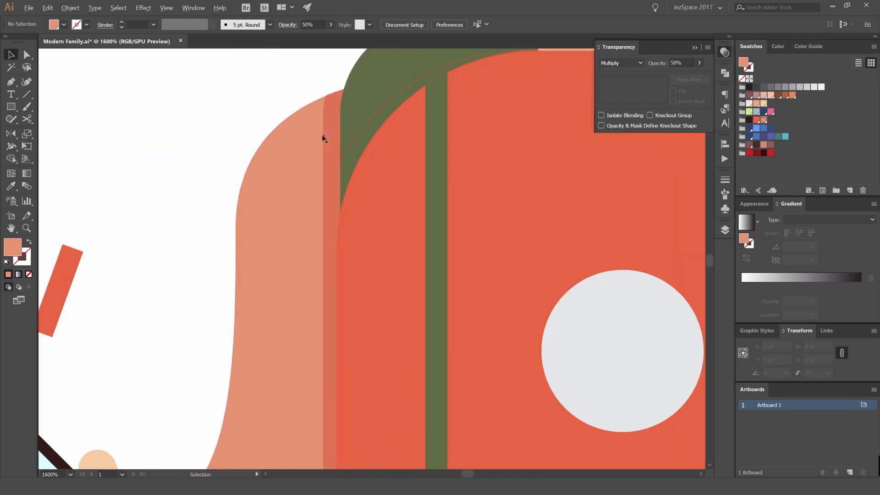
scroll(341, 135, down, 5)
- Try the backpack shadow's green appearance on the arm's shadow strip and revert it to the salmon shading
click(337, 133)
scroll(540, 138, down, 2)
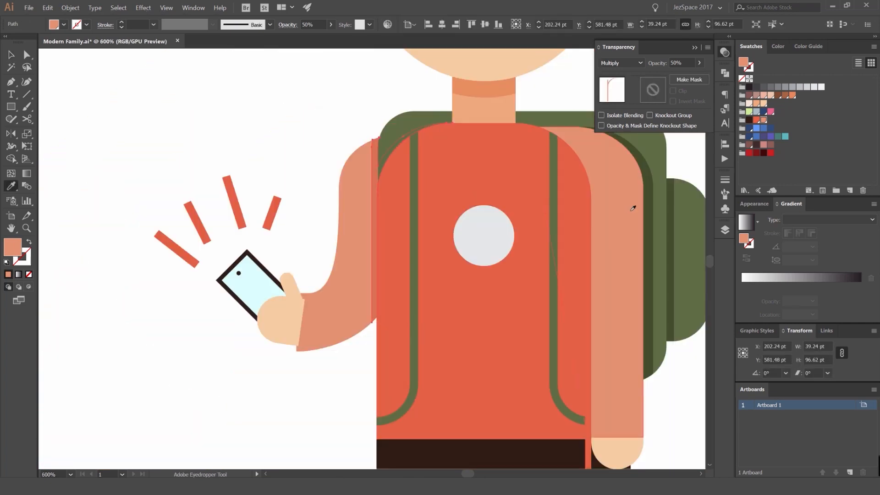
scroll(633, 204, up, 1)
key(i)
scroll(550, 199, right, 3)
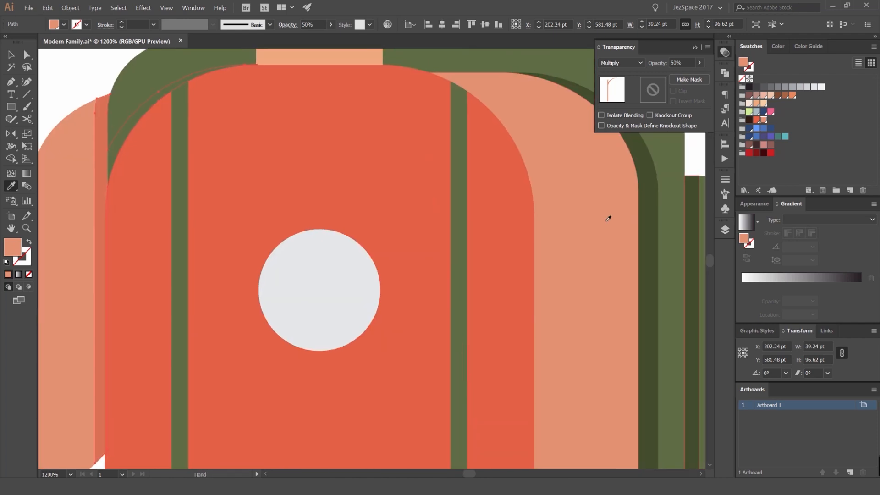
scroll(624, 222, down, 1)
click(660, 219)
scroll(247, 192, up, 4)
scroll(344, 190, down, 2)
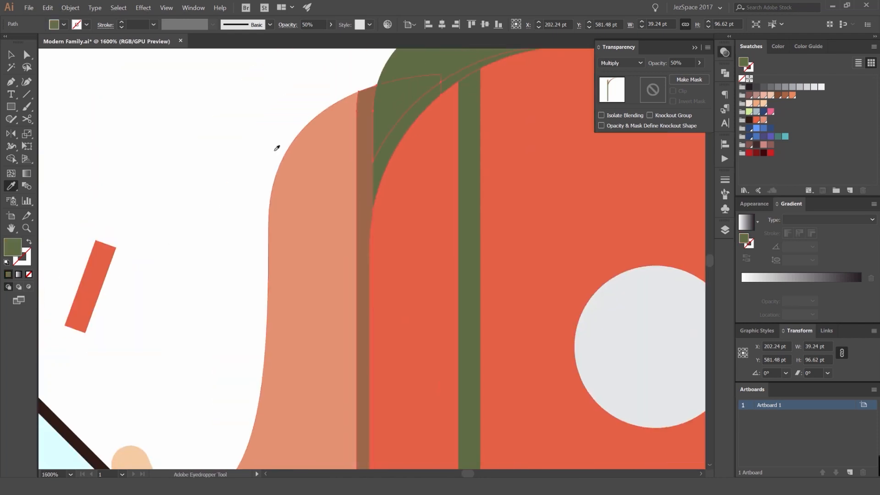
key(v)
click(256, 139)
scroll(233, 132, down, 6)
drag(250, 121, 306, 149)
scroll(302, 147, up, 2)
click(323, 160)
click(304, 145)
scroll(299, 144, down, 2)
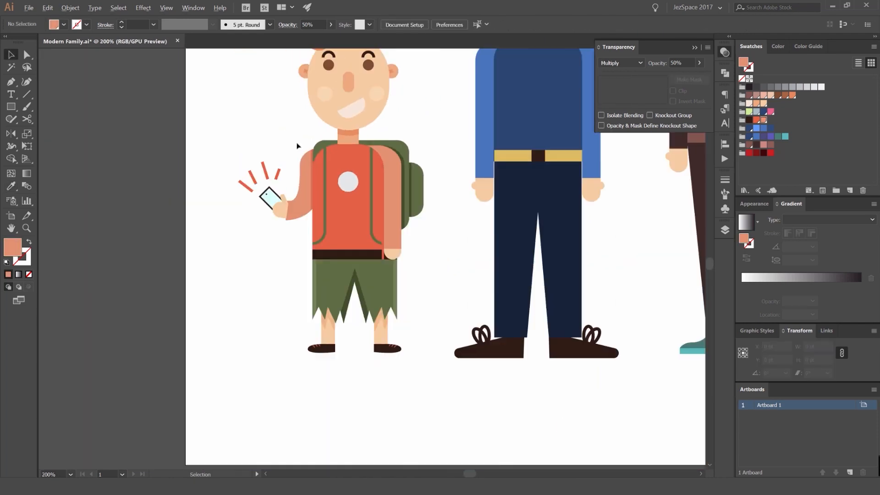
- Examine the arm's shadow strip where it meets the shirt and backpack, and within the boy's whole figure
scroll(286, 177, up, 4)
key(a)
click(390, 305)
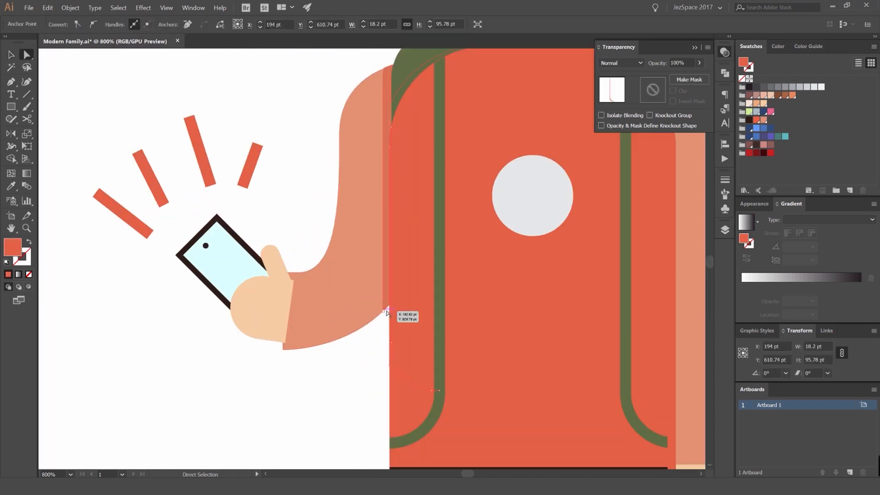
click(377, 339)
scroll(378, 340, down, 5)
scroll(379, 308, up, 6)
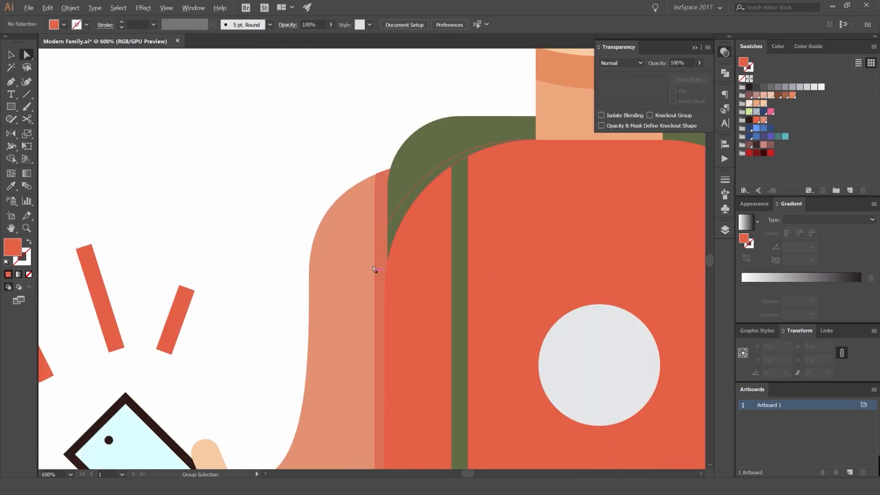
click(376, 262)
scroll(369, 276, down, 1)
key(v)
click(343, 216)
scroll(343, 213, down, 4)
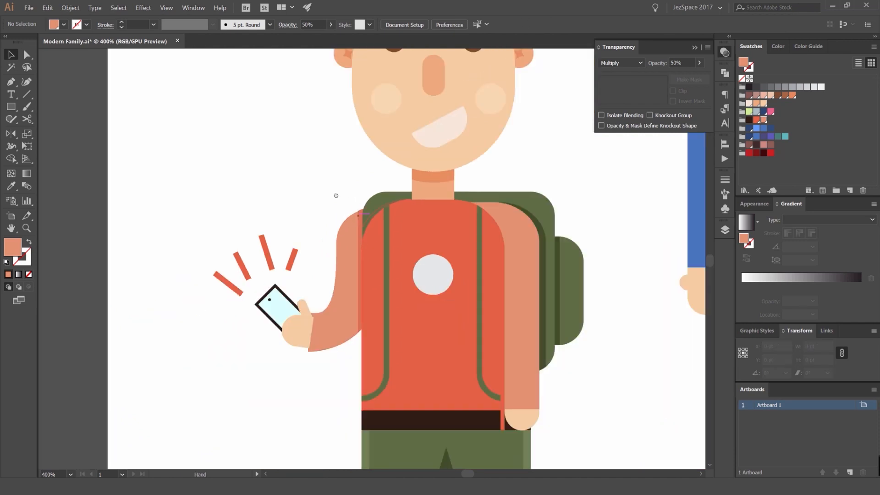
drag(433, 203, 467, 205)
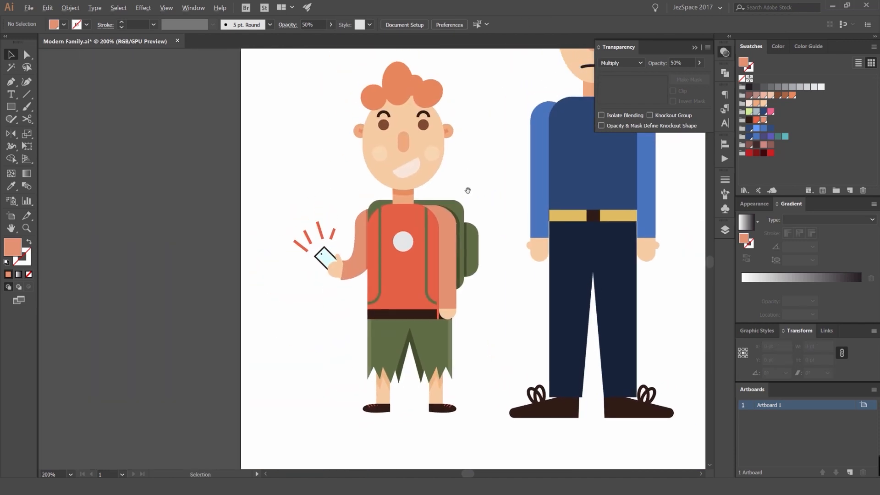
scroll(467, 192, down, 1)
scroll(425, 260, up, 1)
scroll(473, 176, up, 1)
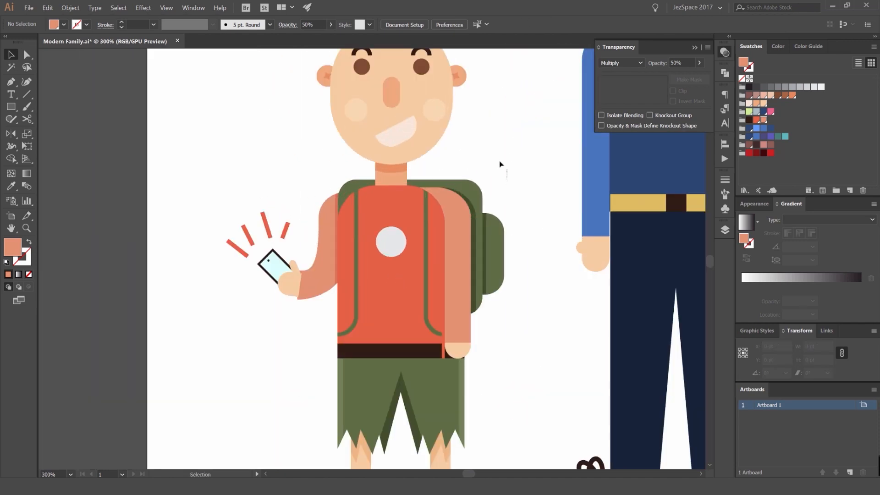
scroll(511, 164, down, 2)
drag(479, 192, 527, 196)
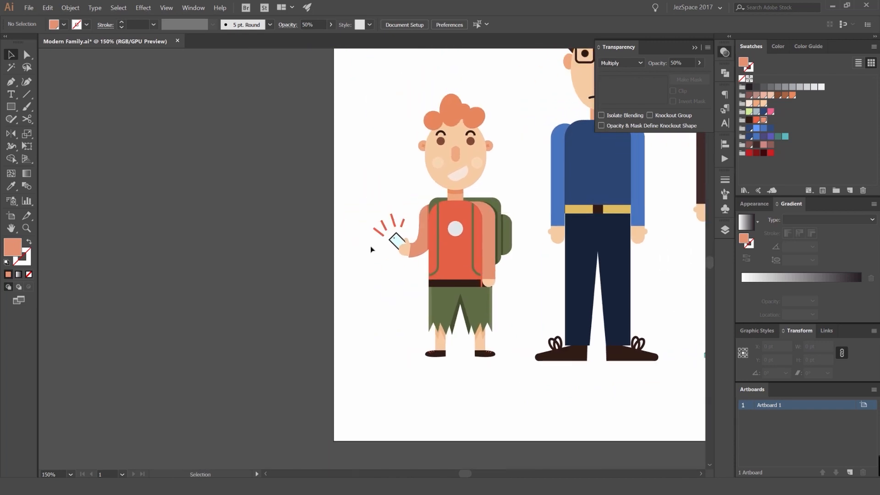
scroll(452, 258, up, 2)
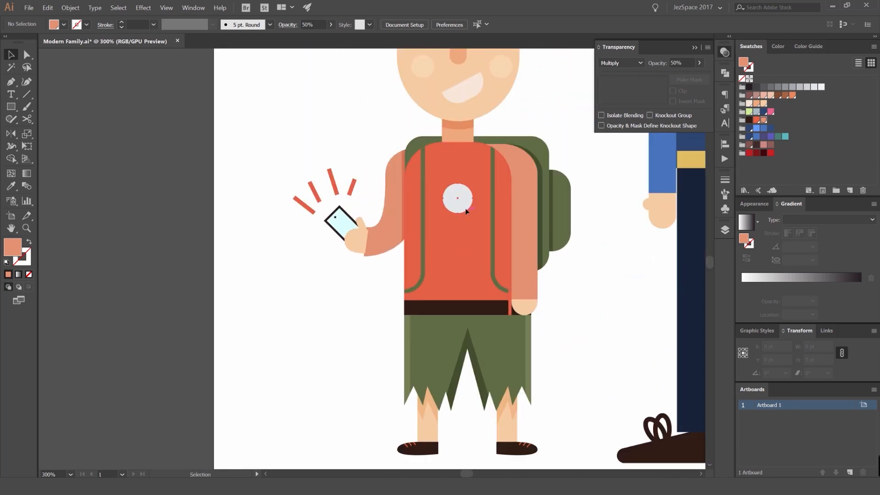
- Fill the pale circle on the boy's shirt with the shirt's orange and set its blending mode to Color Dodge
click(466, 209)
click(757, 119)
click(618, 63)
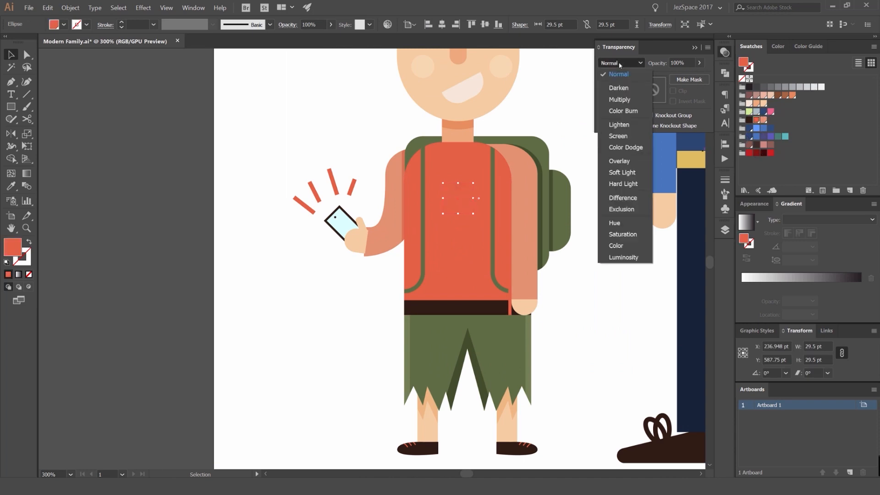
click(618, 63)
scroll(618, 62, down, 3)
scroll(619, 63, down, 2)
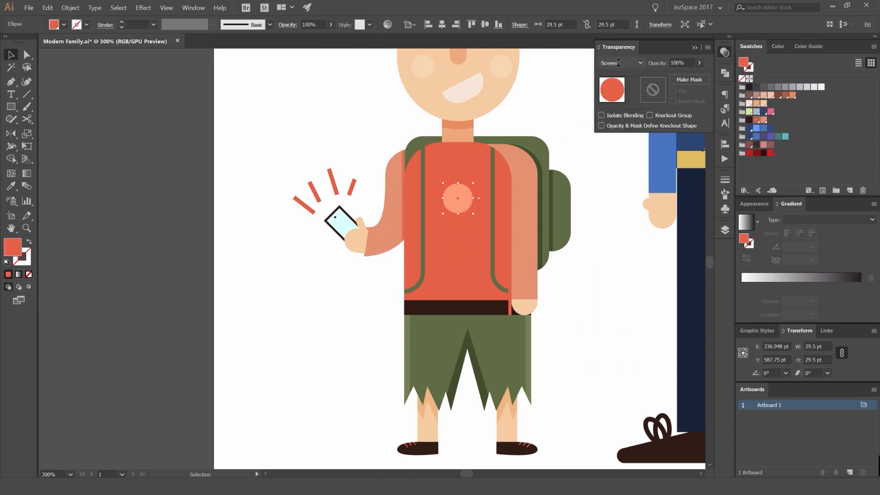
scroll(620, 64, down, 4)
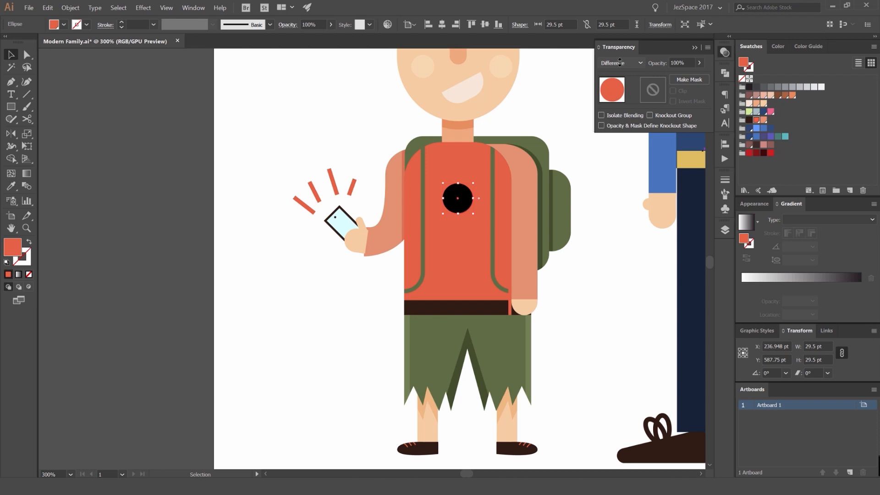
scroll(620, 62, up, 4)
click(250, 134)
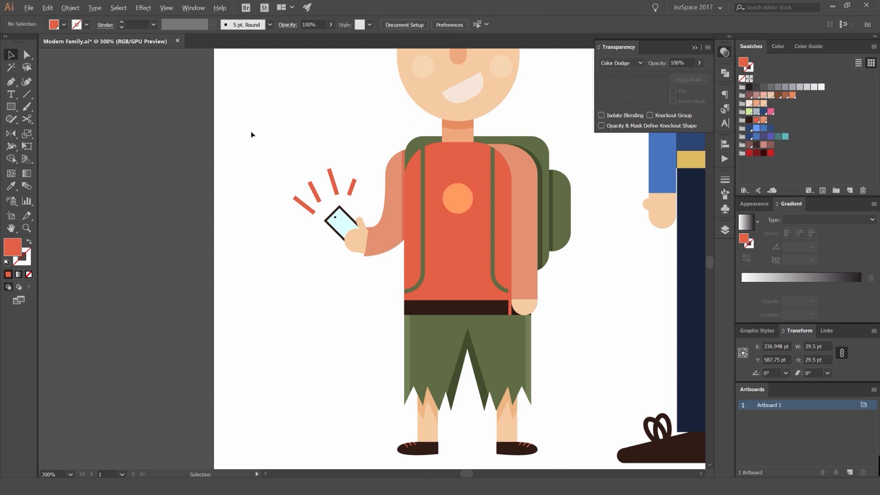
- Draw a straight horizontal line about 225 pt long on the empty canvas beside the artboard with the Pen tool
scroll(254, 135, down, 2)
drag(270, 134, 407, 122)
scroll(355, 151, up, 2)
drag(276, 164, 366, 164)
key(p)
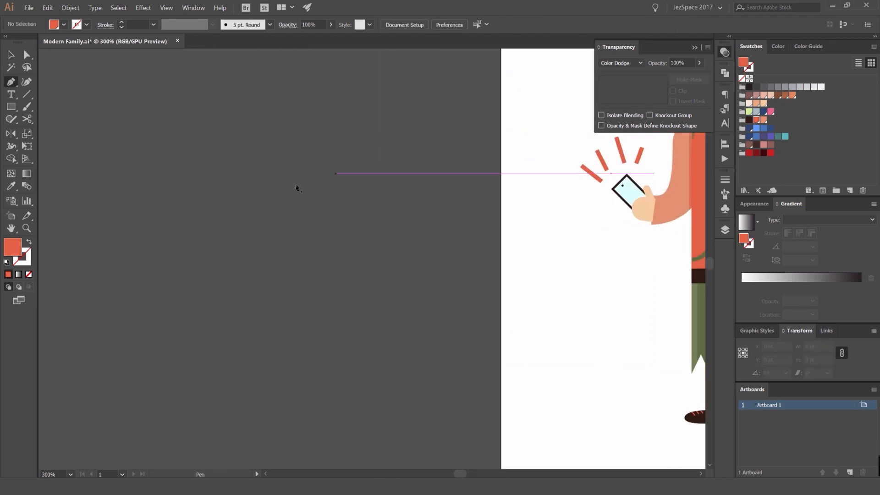
click(228, 197)
click(460, 196)
key(v)
click(451, 185)
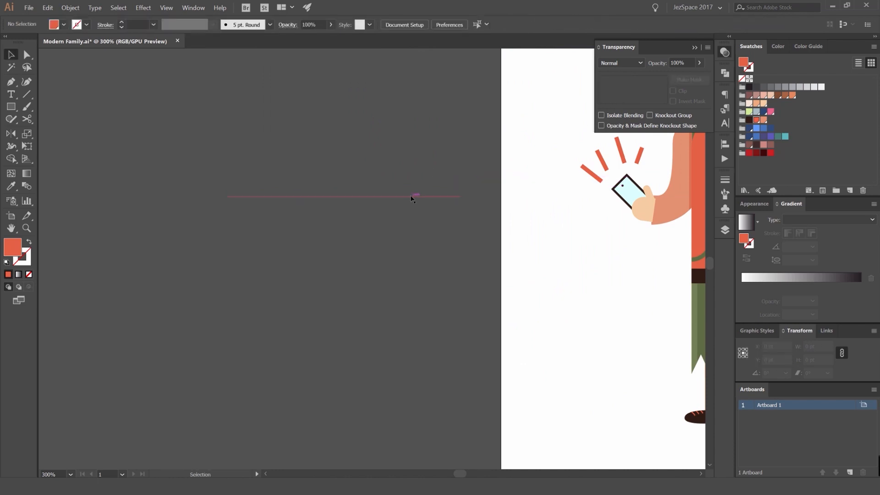
- Swap the line's orange fill to its stroke and set the stroke weight to 7 pt
click(413, 197)
key(shift+x)
click(122, 21)
scroll(127, 24, up, 5)
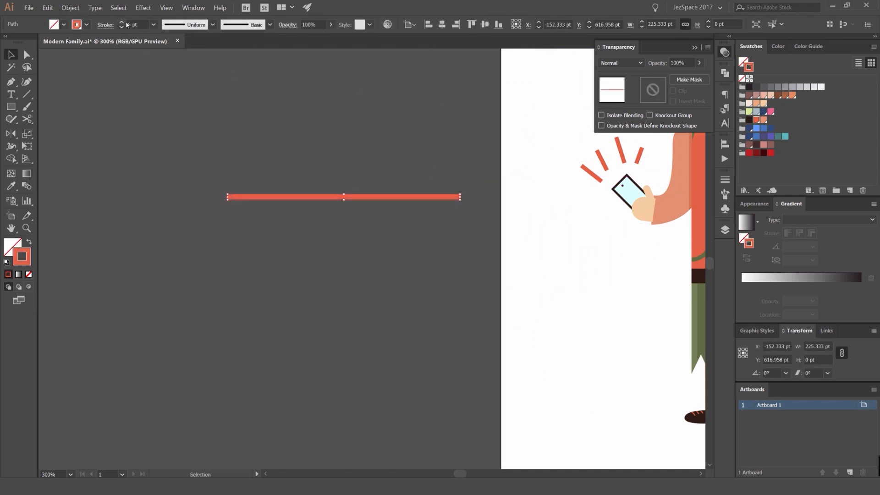
click(367, 174)
- Duplicate the orange line downward at about 27 pt spacing, repeating the copy until there are six parallel lines
drag(371, 198, 371, 225)
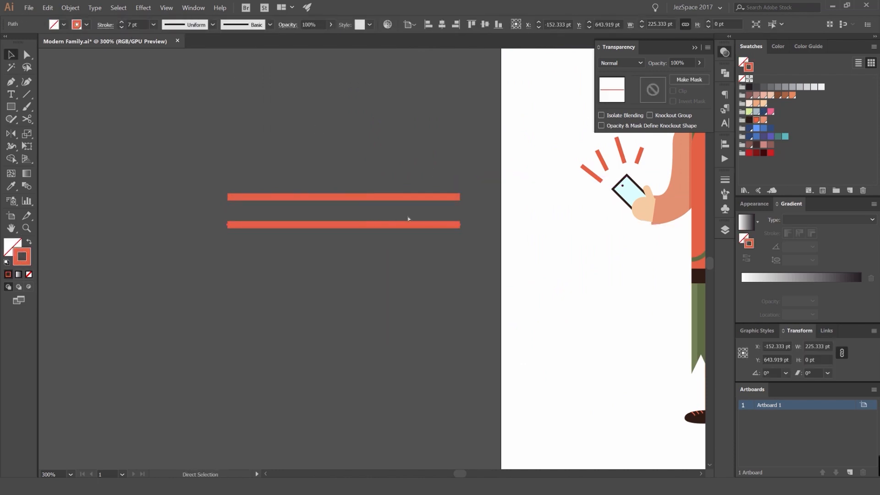
key(ctrl+d)
key(ctrl+d)
key(ctrl+d)
key(ctrl+d)
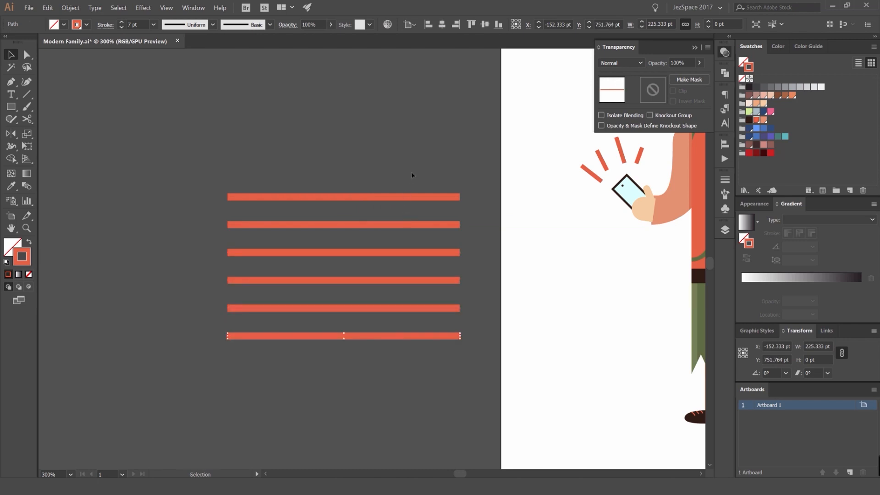
- Recolour all six lines' strokes with the salmon swatch at a 50% tint
key(ctrl+minus)
key(ctrl+minus)
drag(408, 157, 379, 268)
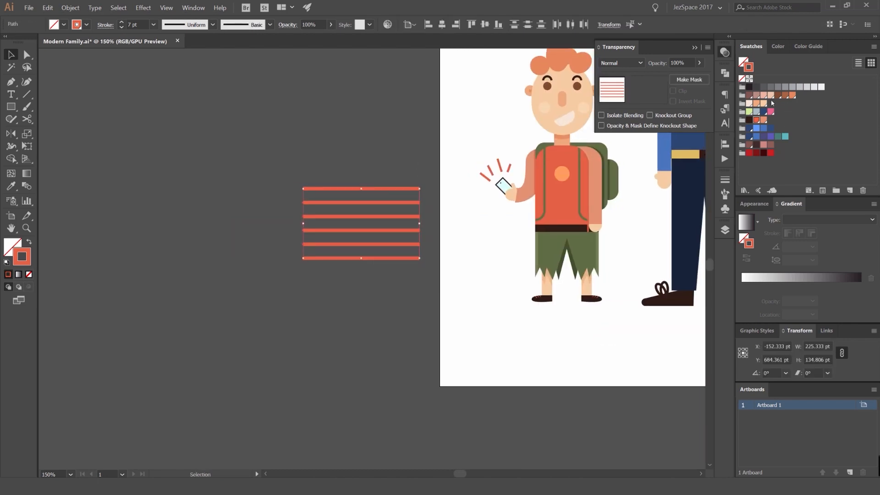
click(764, 119)
click(804, 47)
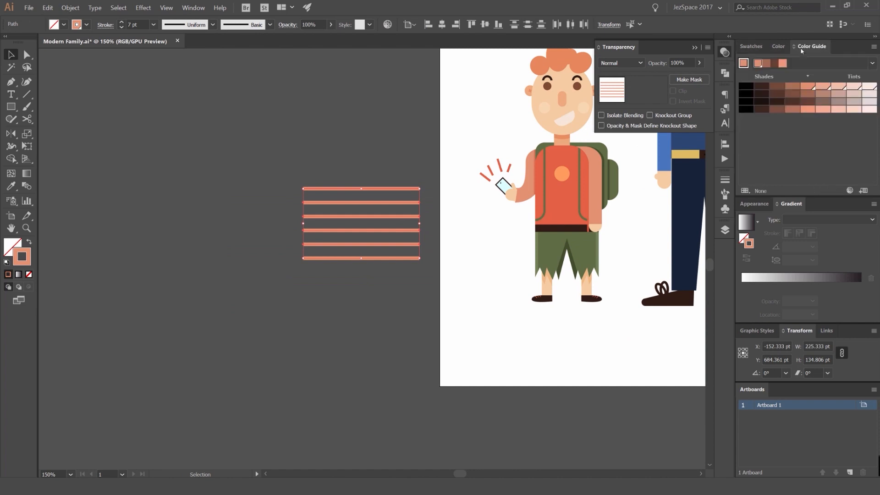
click(779, 49)
drag(823, 65, 798, 65)
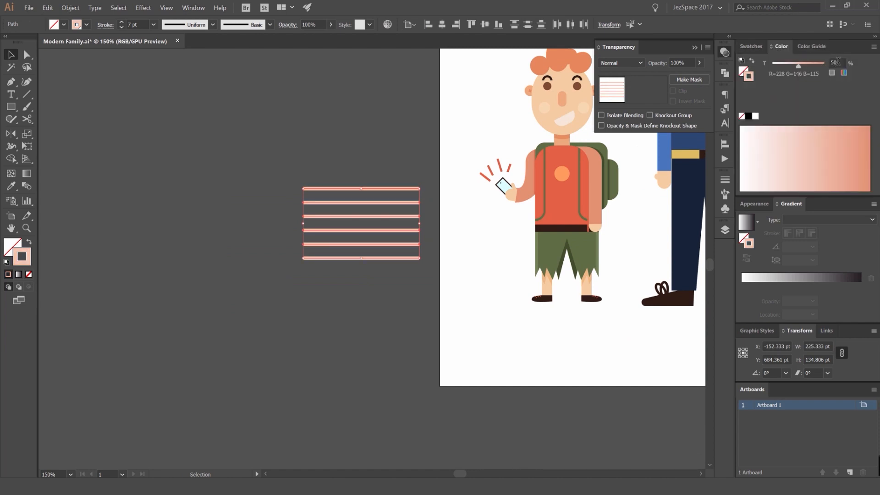
- Reduce the six pale lines' stroke weight to 5 pt, give them round caps and group them
key(shift+Down)
click(122, 27)
click(122, 28)
click(724, 181)
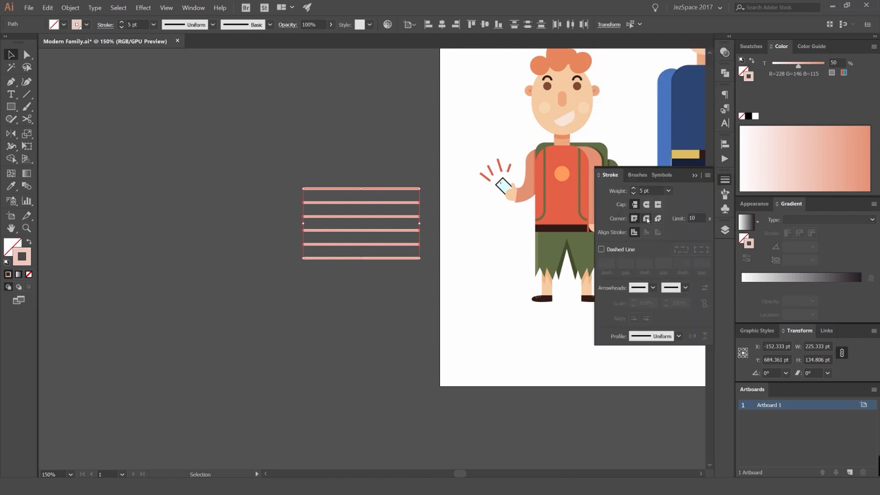
click(724, 181)
click(422, 140)
drag(422, 139, 336, 170)
drag(254, 322, 307, 177)
key(ctrl+g)
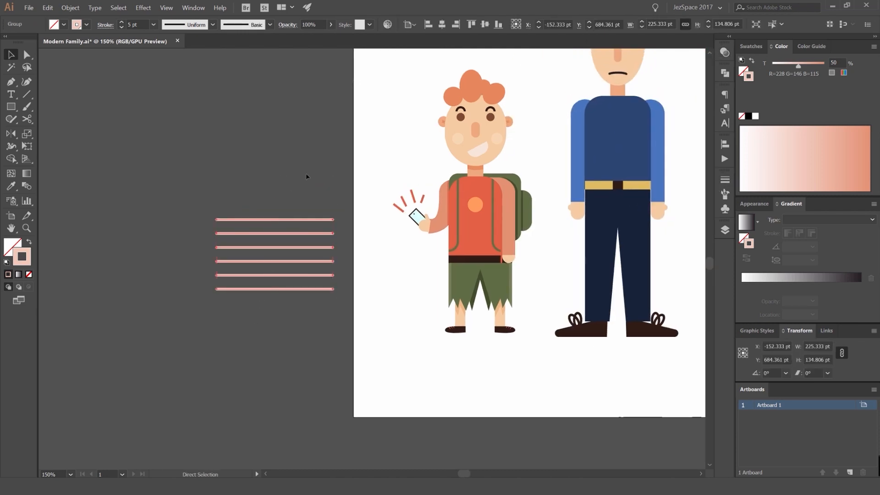
- Move the grouped pale lines off the empty canvas onto the artboard beside the boy's shirt
click(306, 177)
drag(306, 233, 330, 194)
key(ctrl+z)
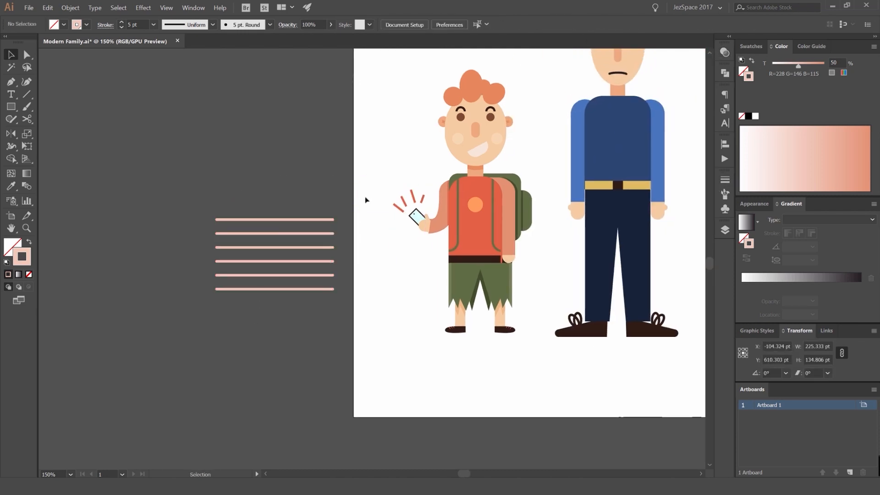
scroll(363, 200, up, 1)
drag(309, 226, 341, 167)
- Make a copy of the boy's red shirt shape in place and bring it to the front of the pale lines
click(402, 179)
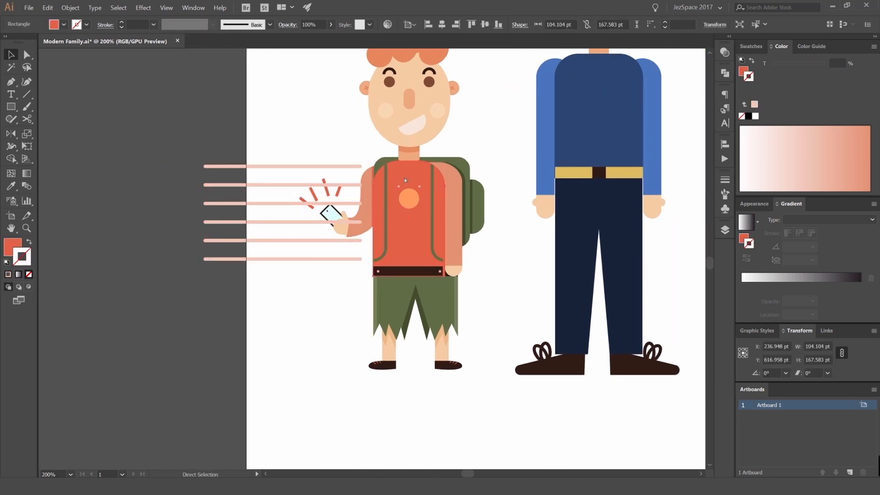
drag(404, 178, 521, 192)
scroll(369, 160, up, 2)
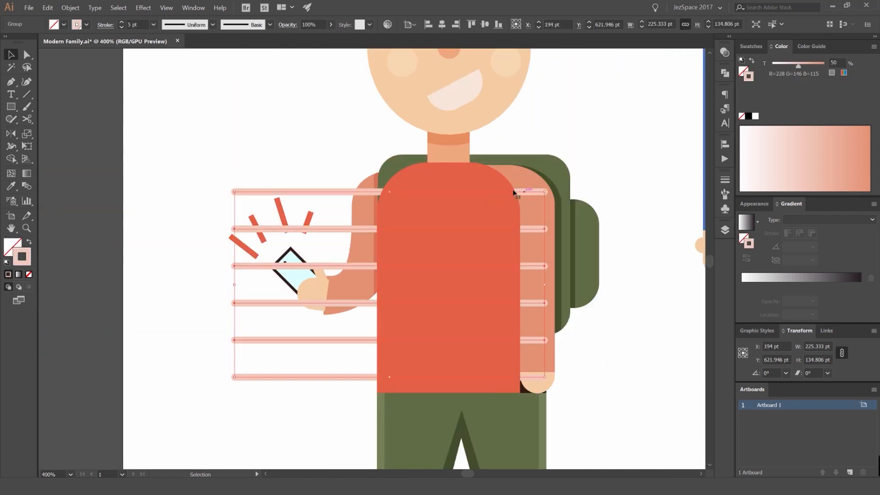
key(ctrl+shift+bracketright)
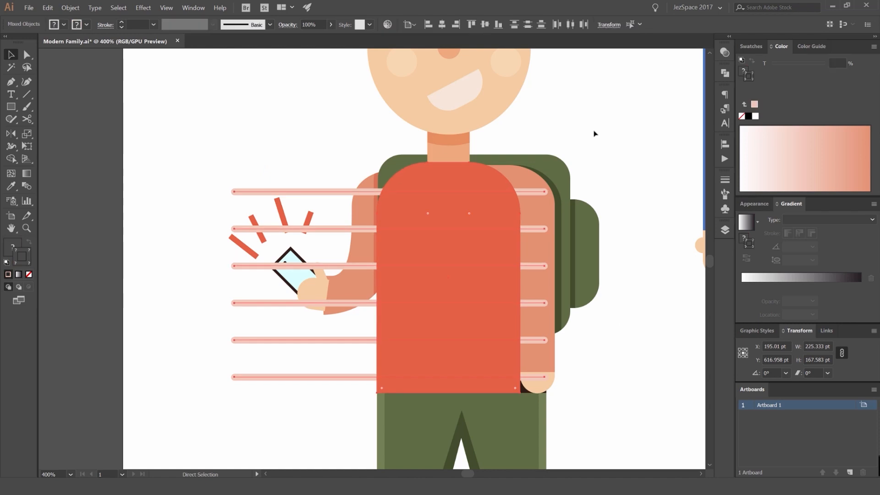
- Position the grouped lines across the boy's torso so they extend past the shirt on both sides
drag(353, 190, 447, 187)
click(634, 147)
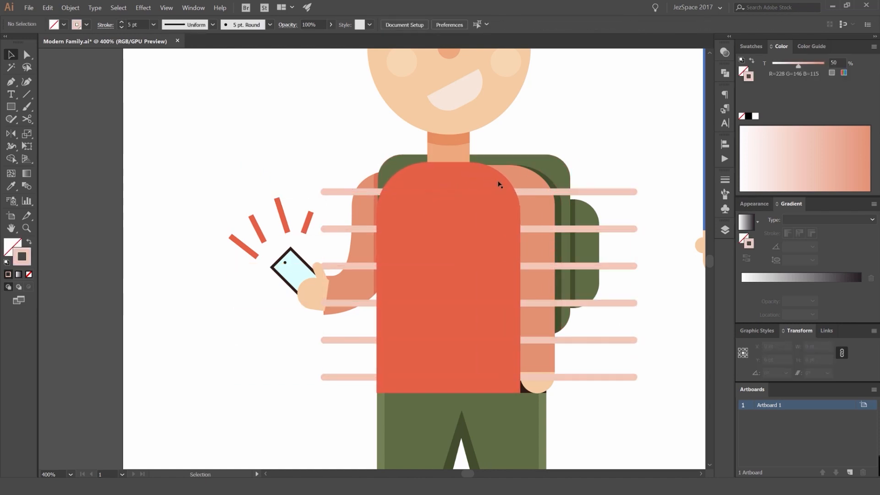
drag(615, 184, 524, 172)
drag(373, 163, 471, 159)
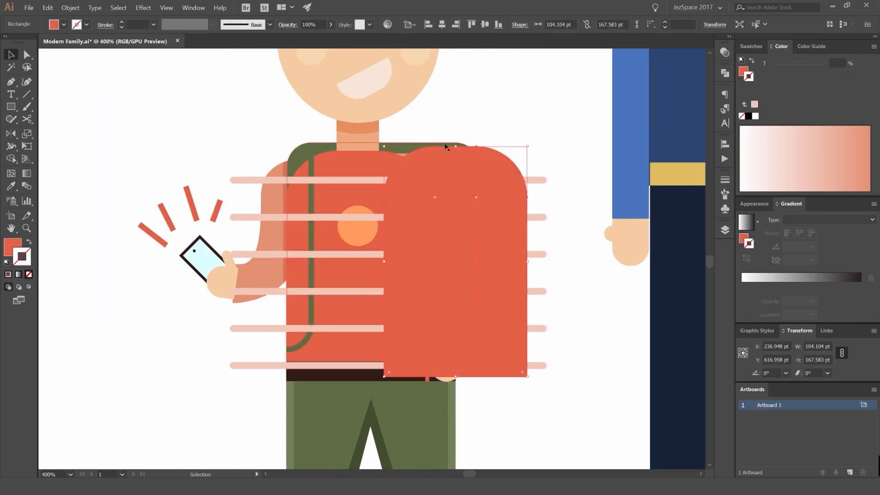
key(ctrl+z)
click(518, 183)
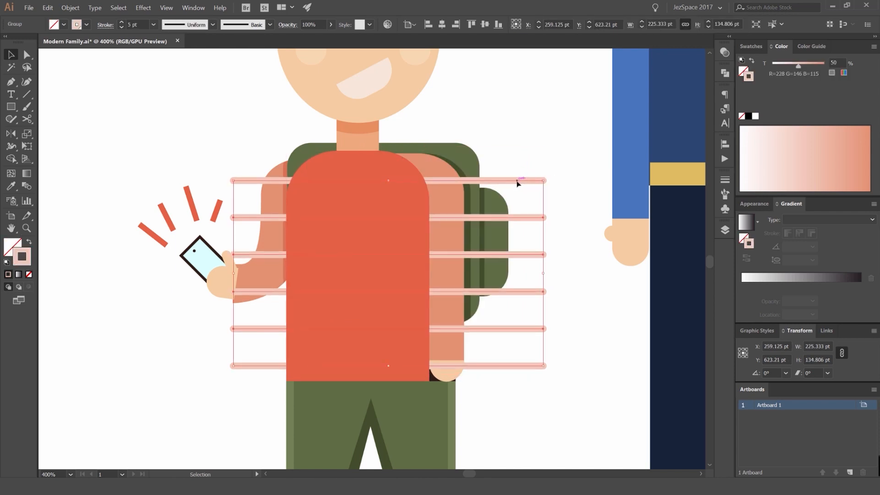
key(shift+Left)
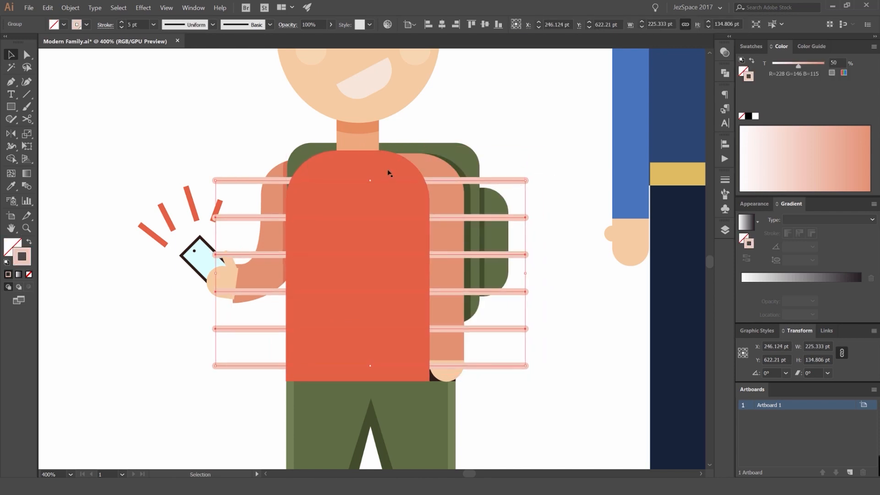
- Clip the pale lines to the shirt copy with a clipping mask
shift+click(389, 172)
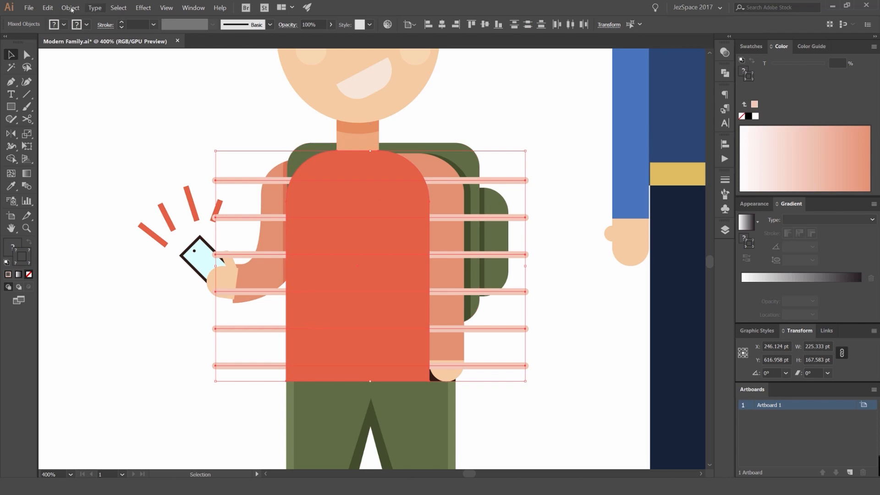
click(70, 8)
mouse_move(91, 263)
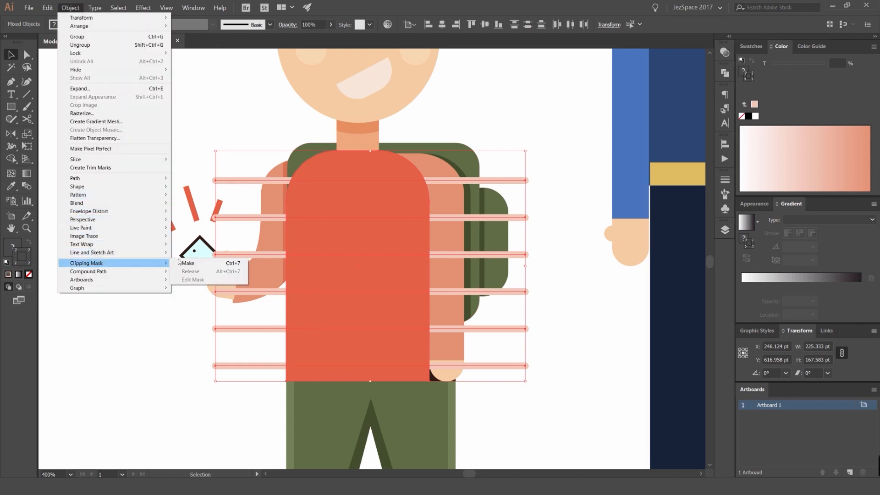
click(179, 263)
click(496, 141)
drag(348, 189, 258, 205)
key(ctrl+z)
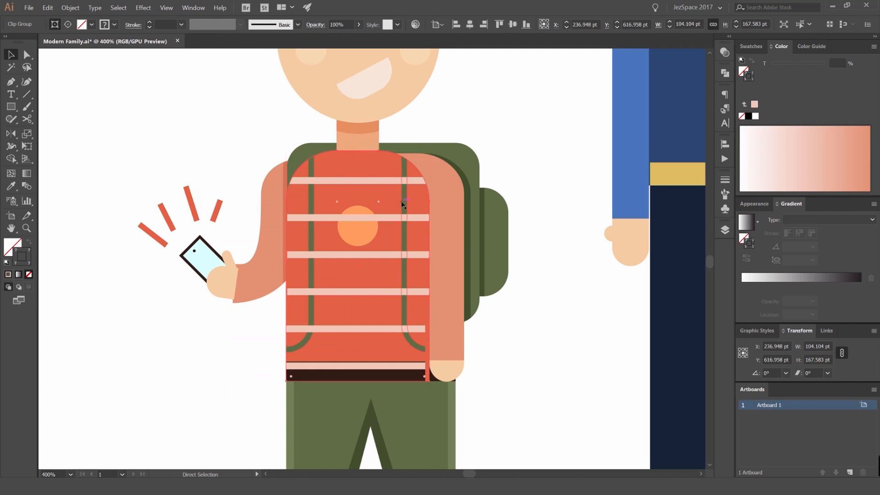
- Send the clipped stripes backward so they lie behind the backpack straps, chest circle and belt
key(ctrl+[)
key(ctrl+[)
key(ctrl+bracketright)
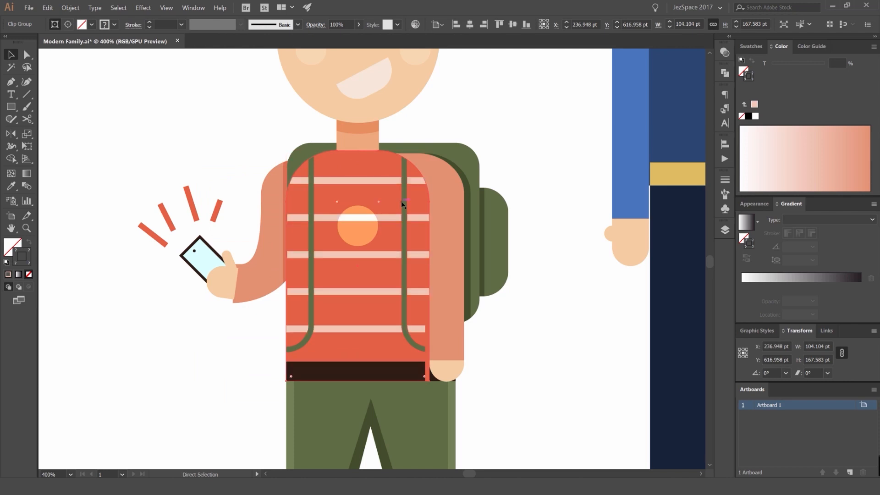
click(527, 170)
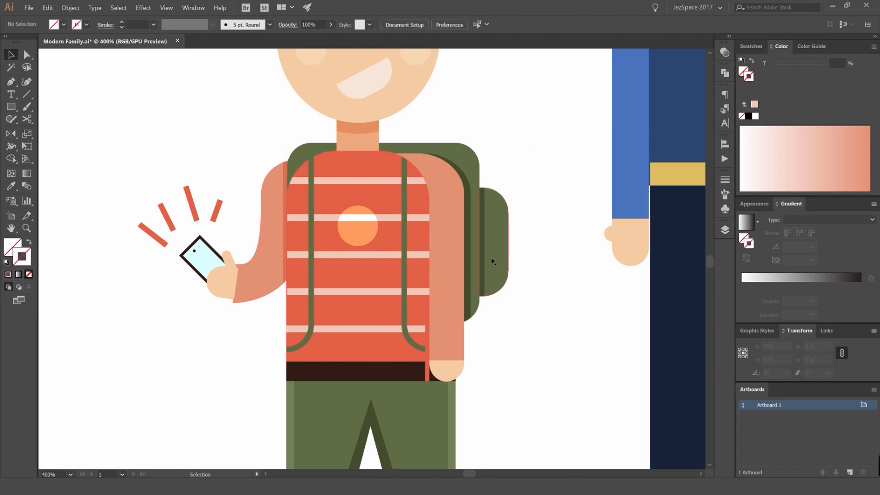
- Pull out the stray 3 pt wide red strip between the shirt and the boy's arm and delete it
scroll(460, 285, down, 1)
drag(437, 346, 473, 343)
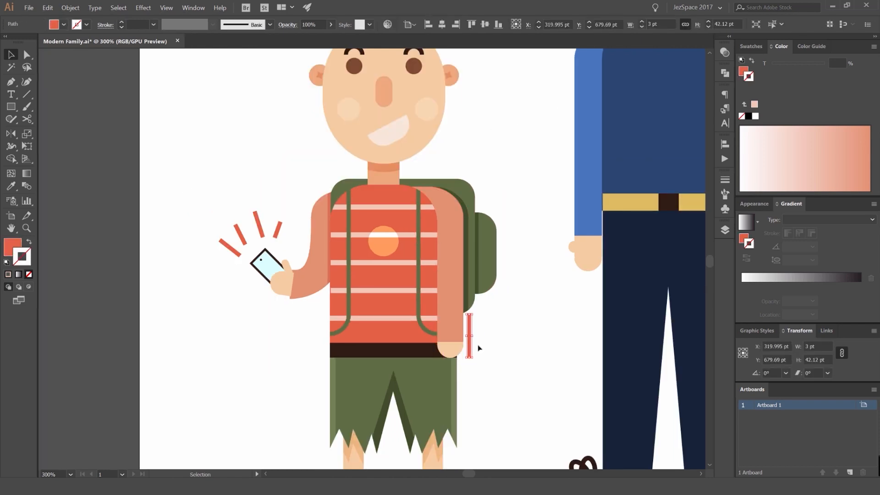
key(Delete)
key(ctrl+z)
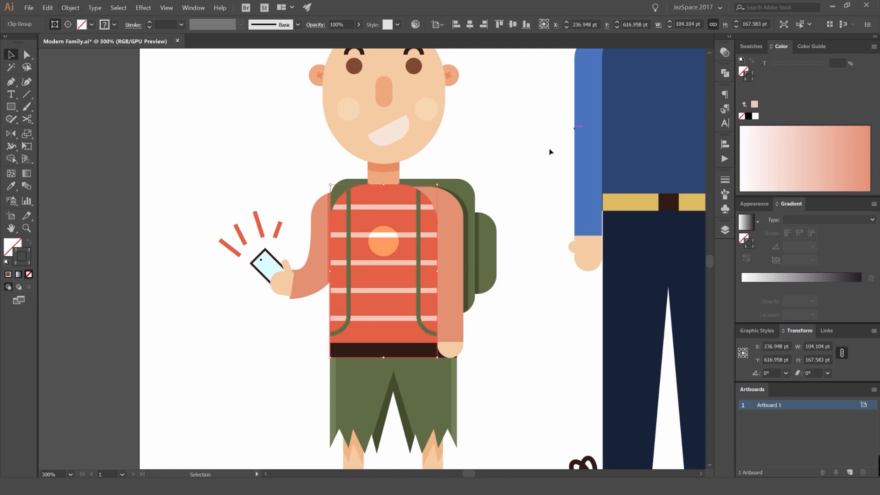
- Lower the opacity of the clipped shirt stripes to 30%
click(723, 53)
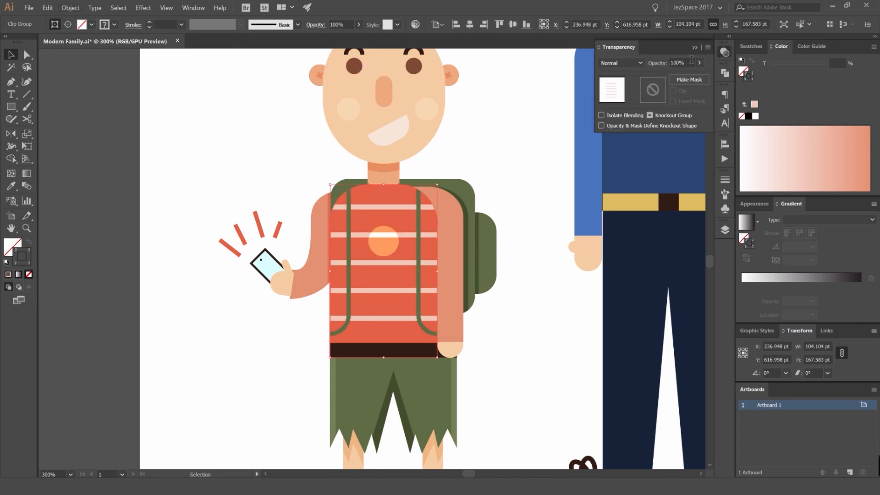
key(Return)
click(537, 124)
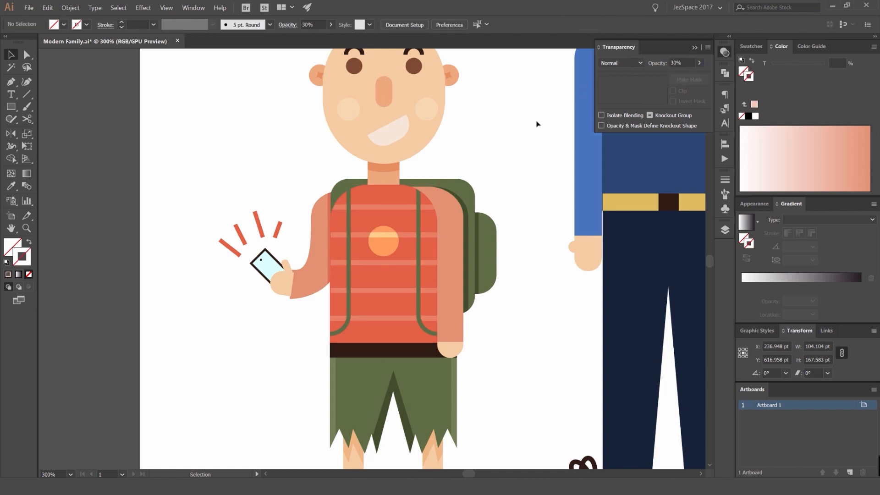
scroll(534, 124, down, 3)
scroll(520, 134, up, 3)
- Set the blend mode of the circle on the boy's shirt to Normal
click(422, 219)
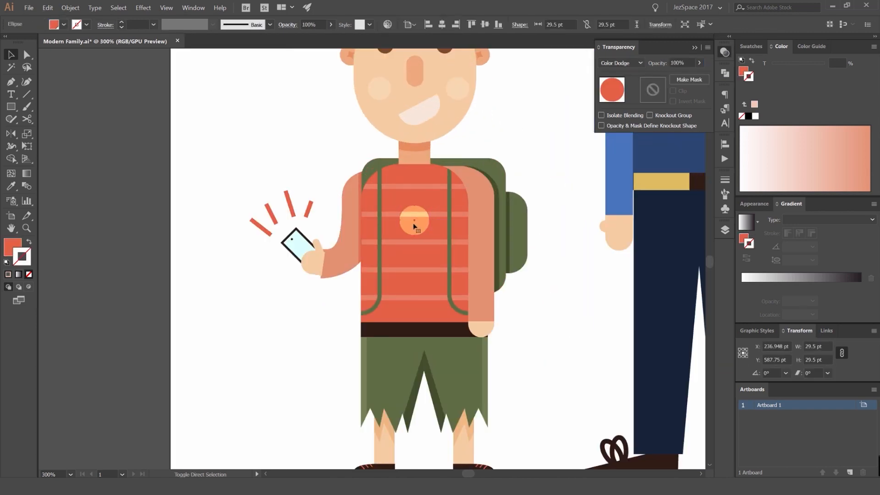
click(516, 186)
scroll(477, 201, down, 2)
scroll(477, 201, up, 3)
click(406, 229)
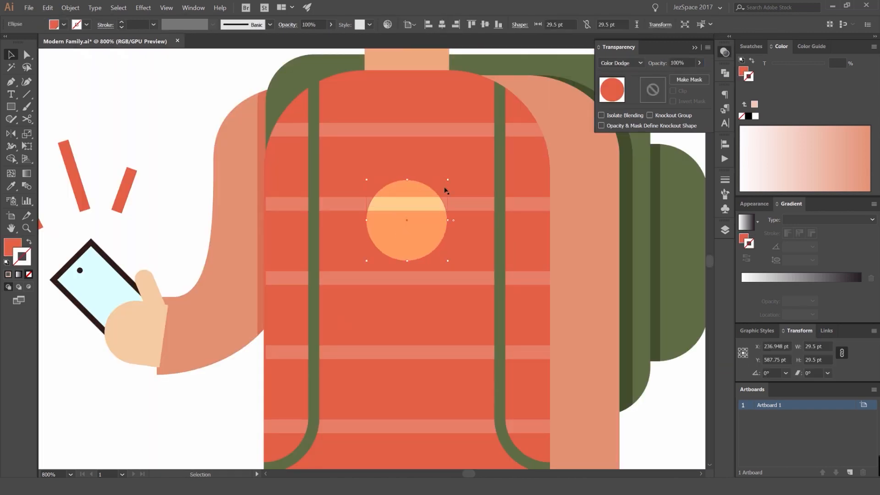
scroll(418, 207, down, 1)
scroll(418, 205, up, 2)
scroll(419, 205, down, 4)
scroll(621, 68, up, 6)
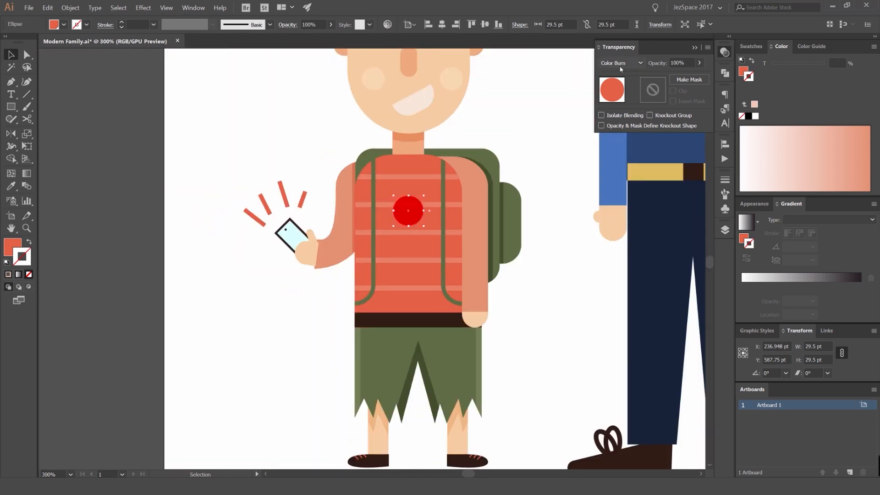
- Lighten the shirt circle's red-orange fill to a 40% tint
click(752, 46)
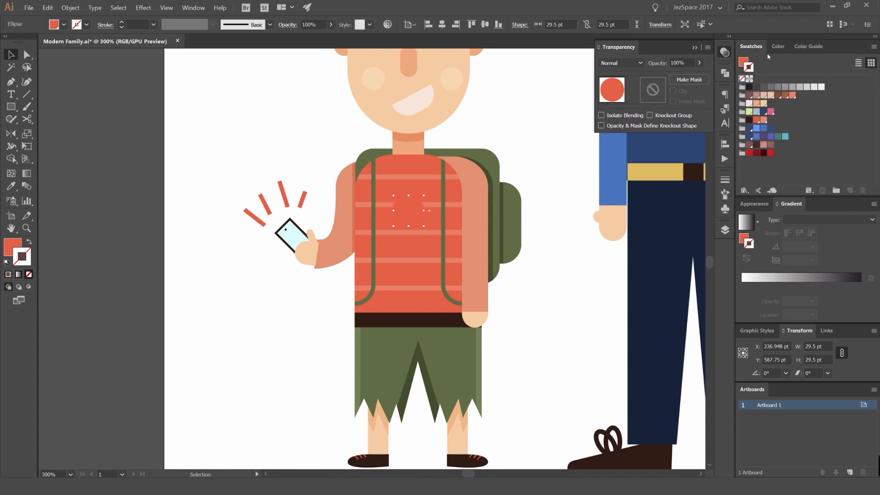
key(x)
click(807, 46)
click(778, 46)
scroll(840, 62, down, 4)
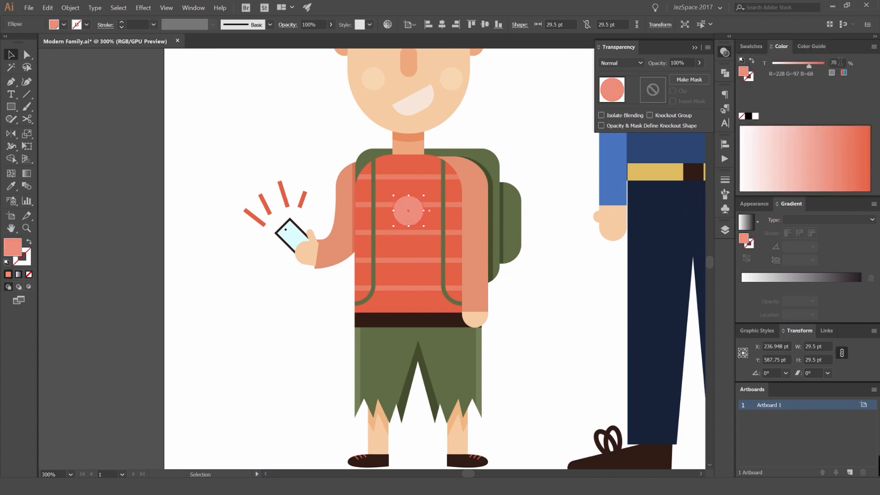
scroll(840, 62, down, 2)
click(533, 109)
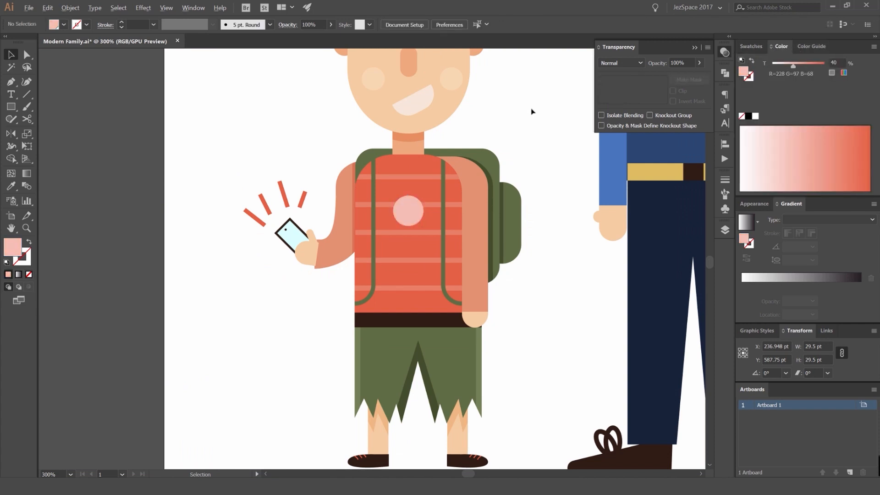
- Close the transparency settings and review the boy and the whole family illustration at full view
scroll(533, 109, down, 4)
drag(532, 108, 471, 150)
scroll(473, 128, up, 3)
click(726, 54)
drag(505, 78, 397, 159)
scroll(471, 133, down, 2)
drag(452, 139, 413, 145)
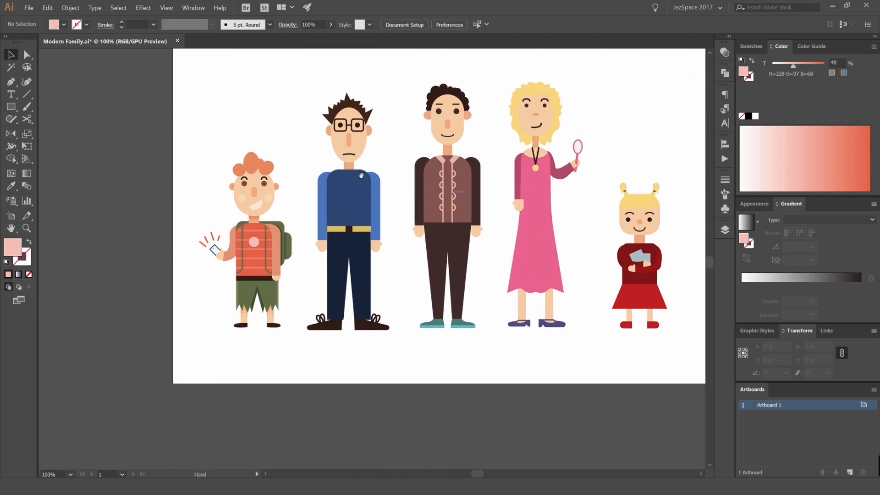
drag(296, 200, 480, 178)
scroll(436, 184, up, 2)
scroll(435, 188, down, 2)
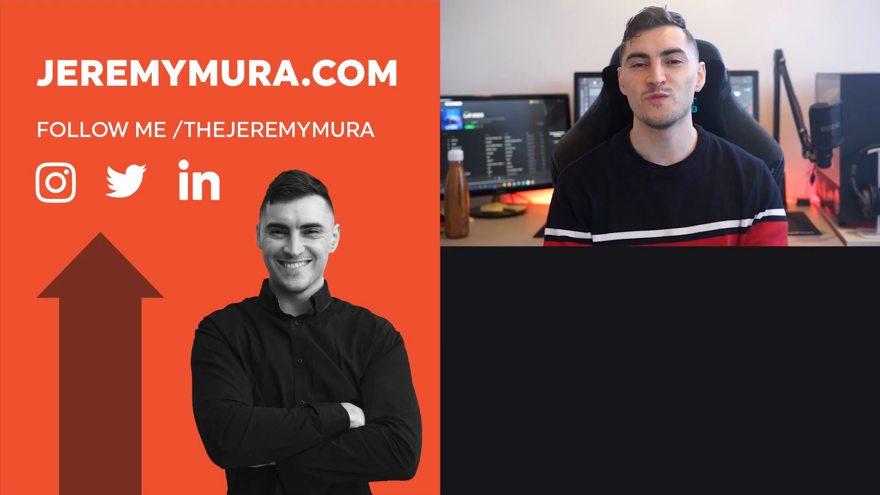